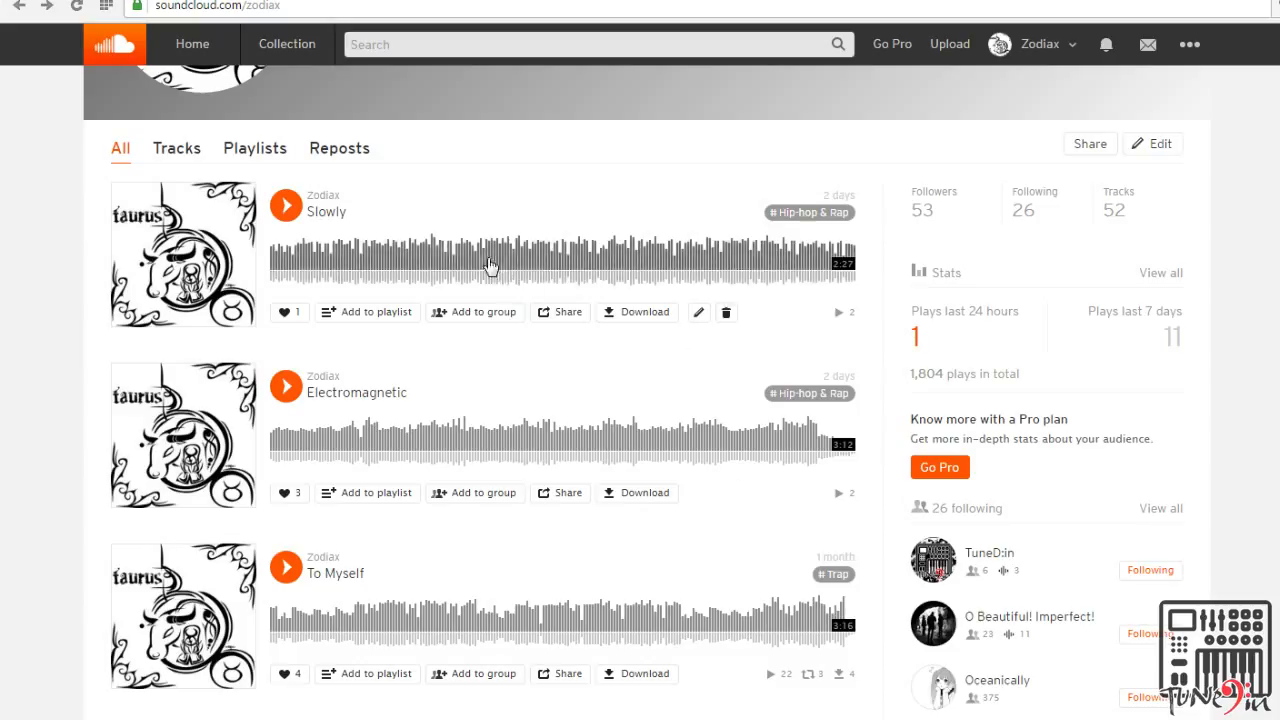
# Play the Slowly and Electromagnetic tracks from the SoundCloud profile
pyautogui.click(286, 206)
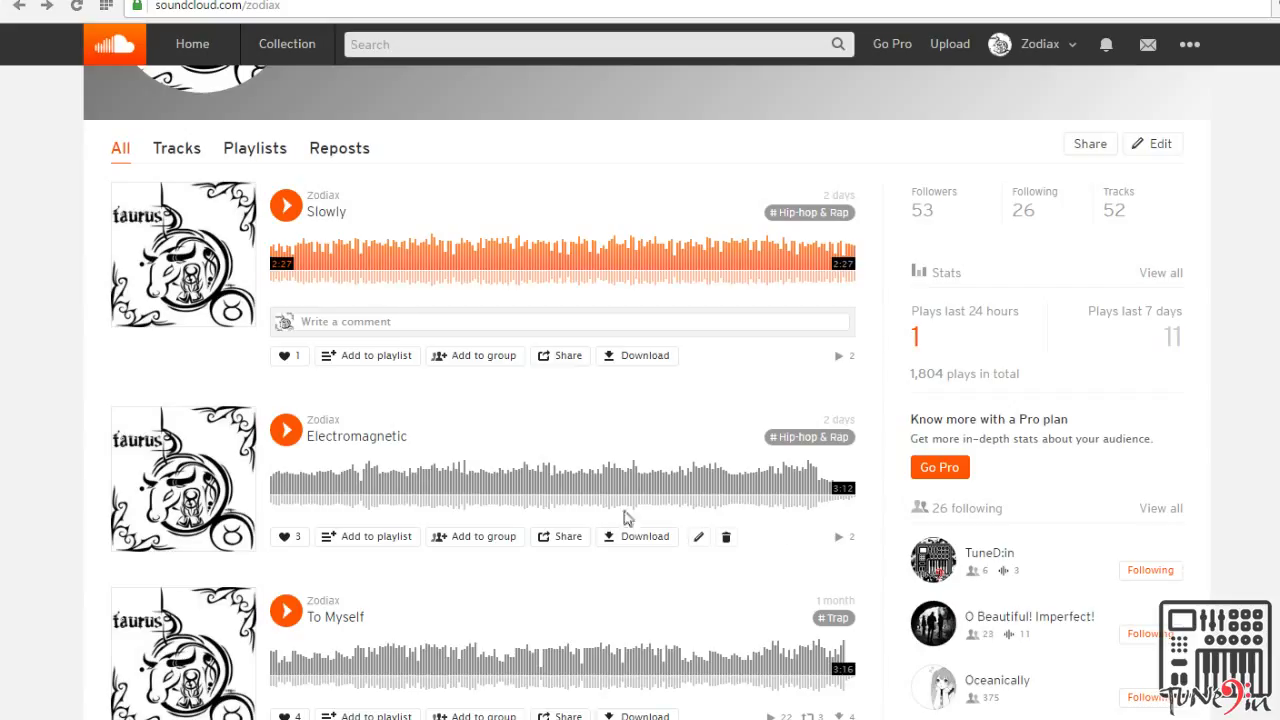
pyautogui.click(286, 430)
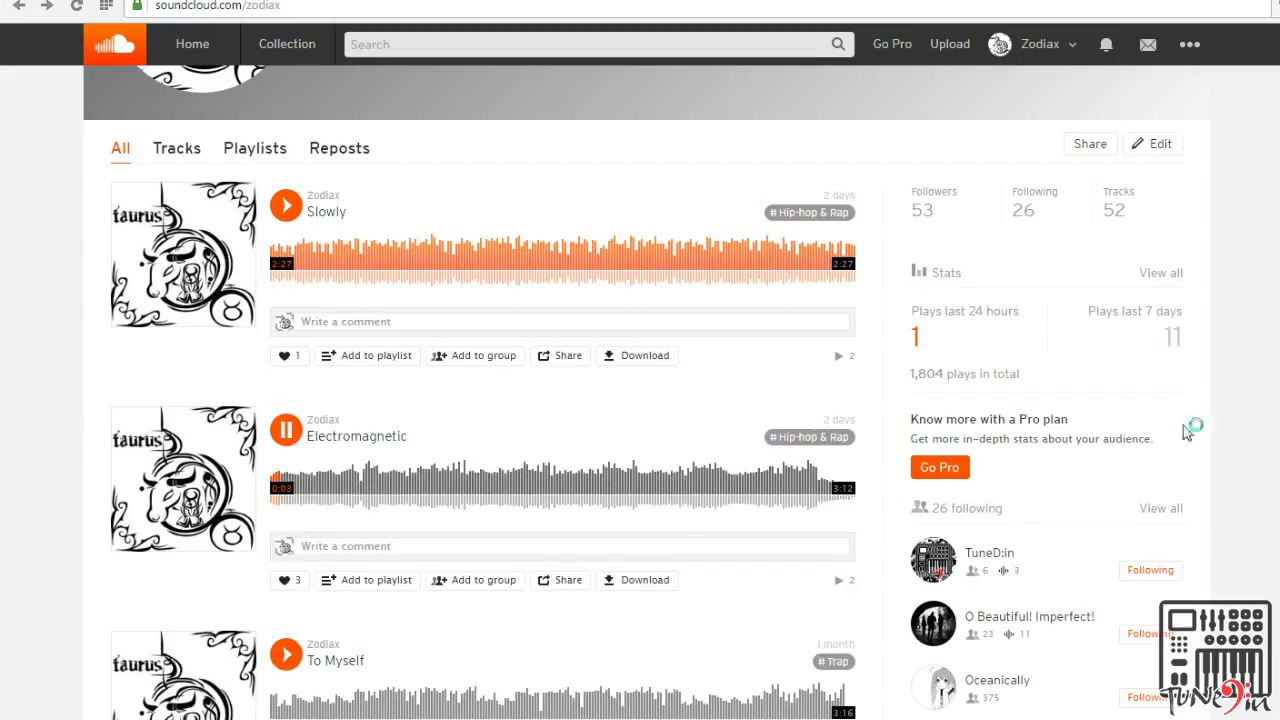
# Check the running processes in Windows Task Manager and move its window aside
pyautogui.hotkey('ctrl', 'shift', 'Escape')
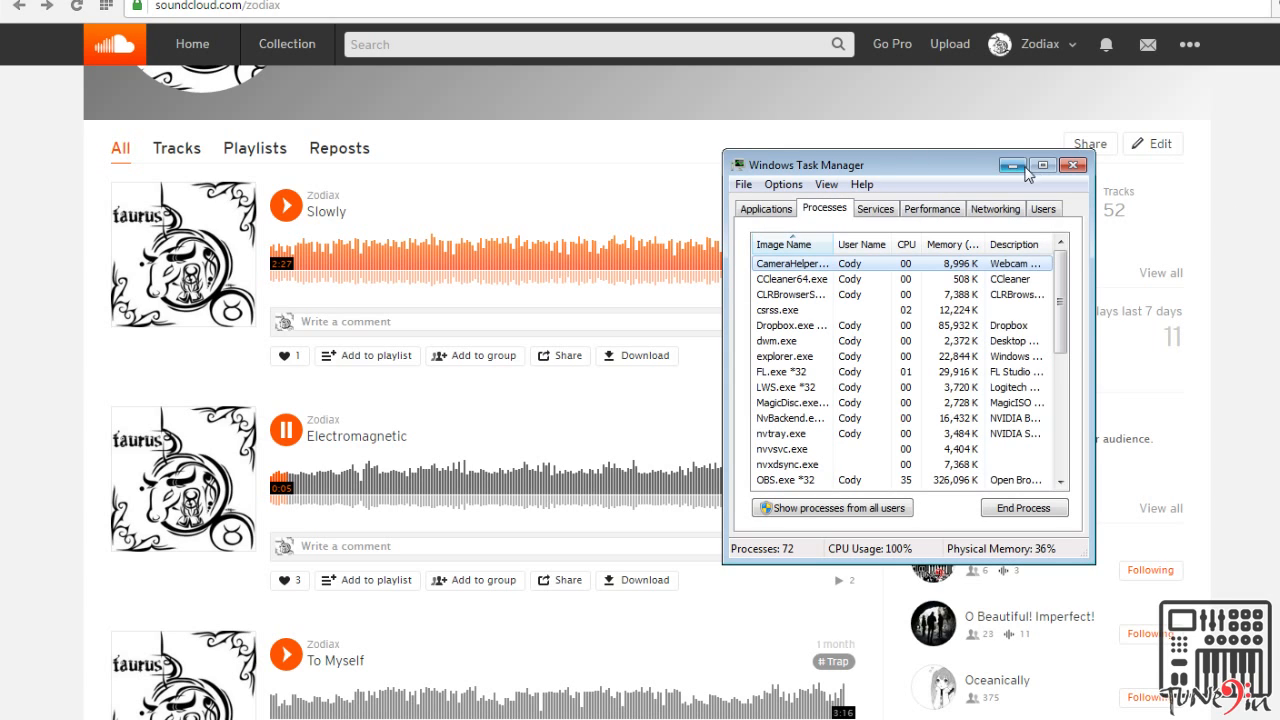
pyautogui.moveTo(936, 165); pyautogui.dragTo(1279, 225)
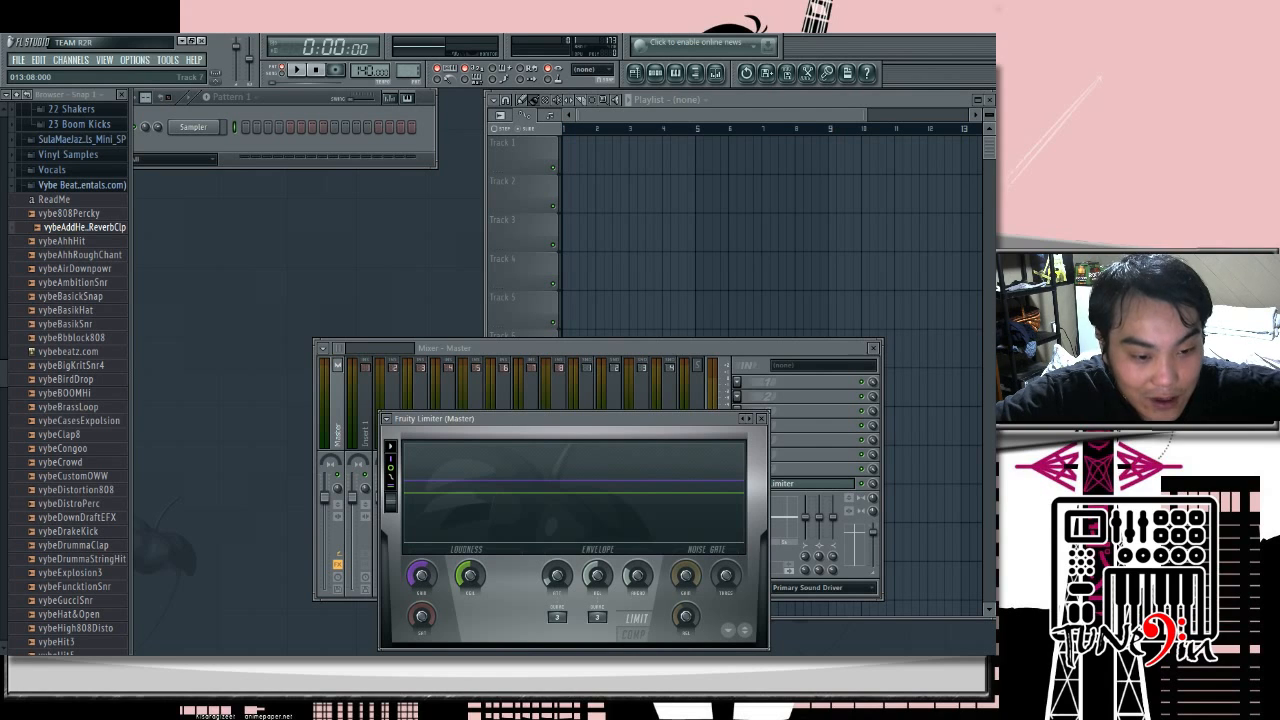
# Switch to FL Studio, load Edison into effect slot 7 of the Master mixer track, and move its window clear of the effect slots
pyautogui.click(577, 346)
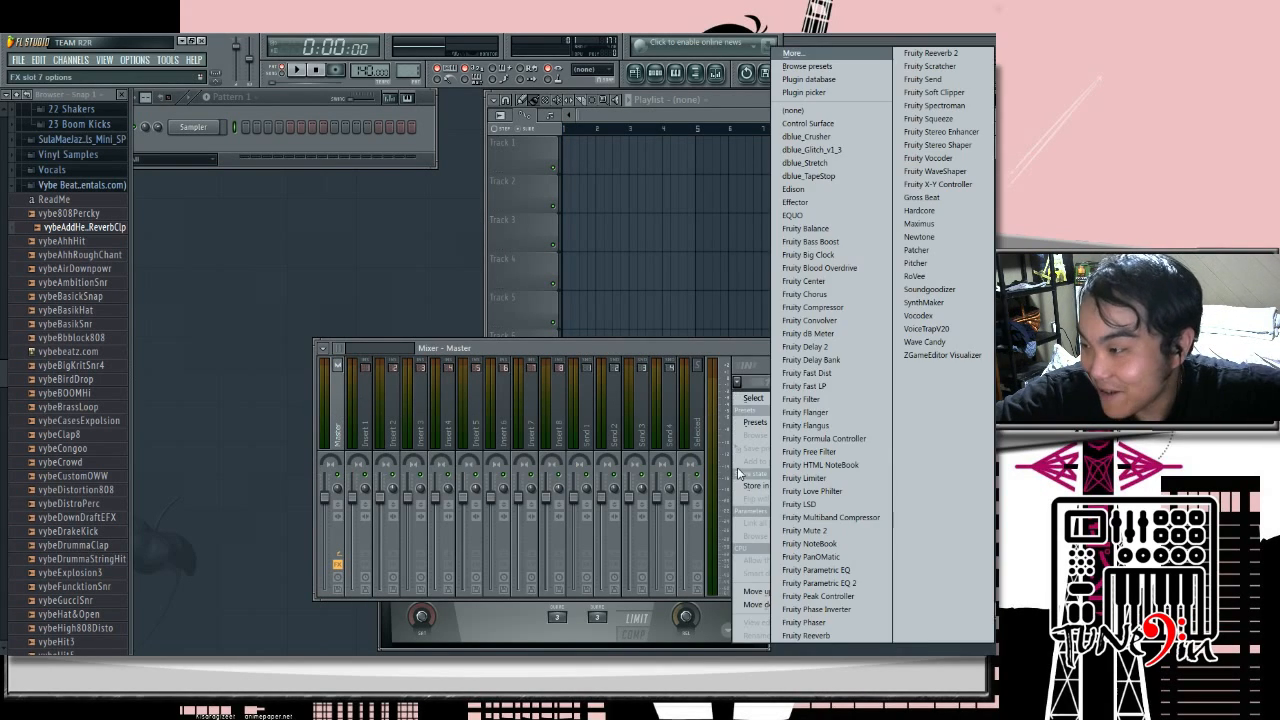
pyautogui.click(737, 468)
pyautogui.click(828, 192)
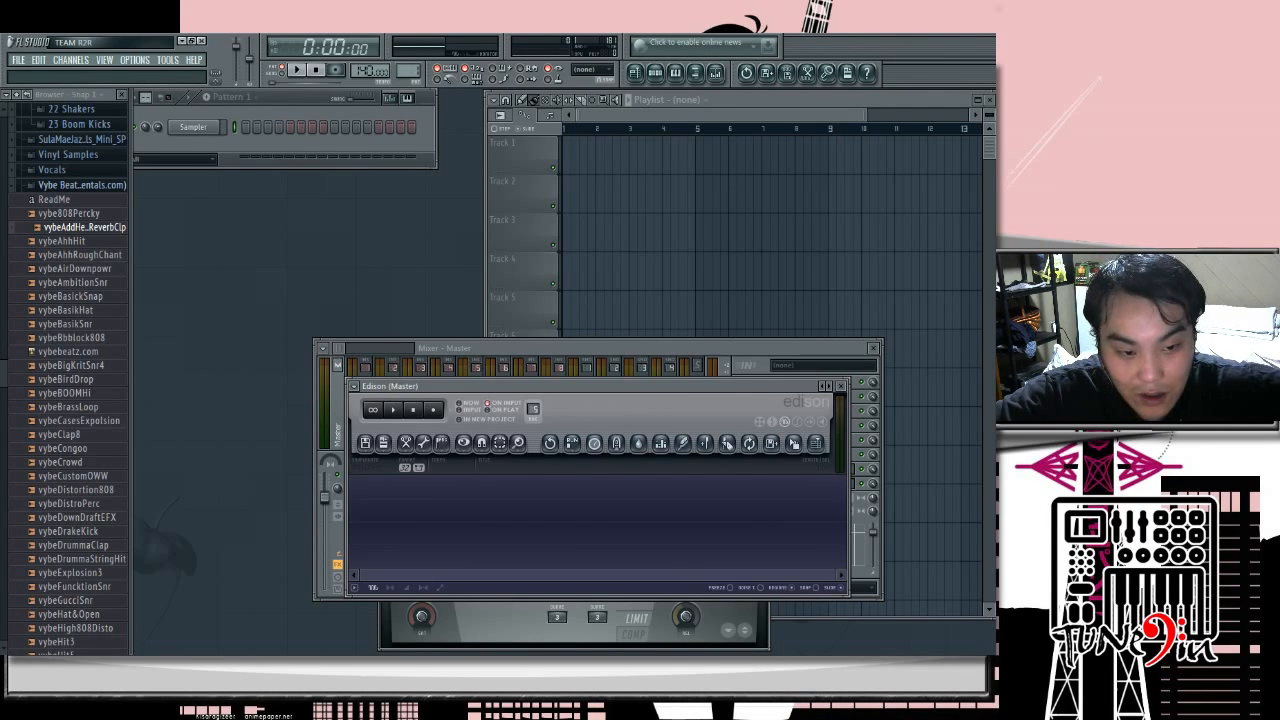
pyautogui.moveTo(640, 387); pyautogui.dragTo(531, 298)
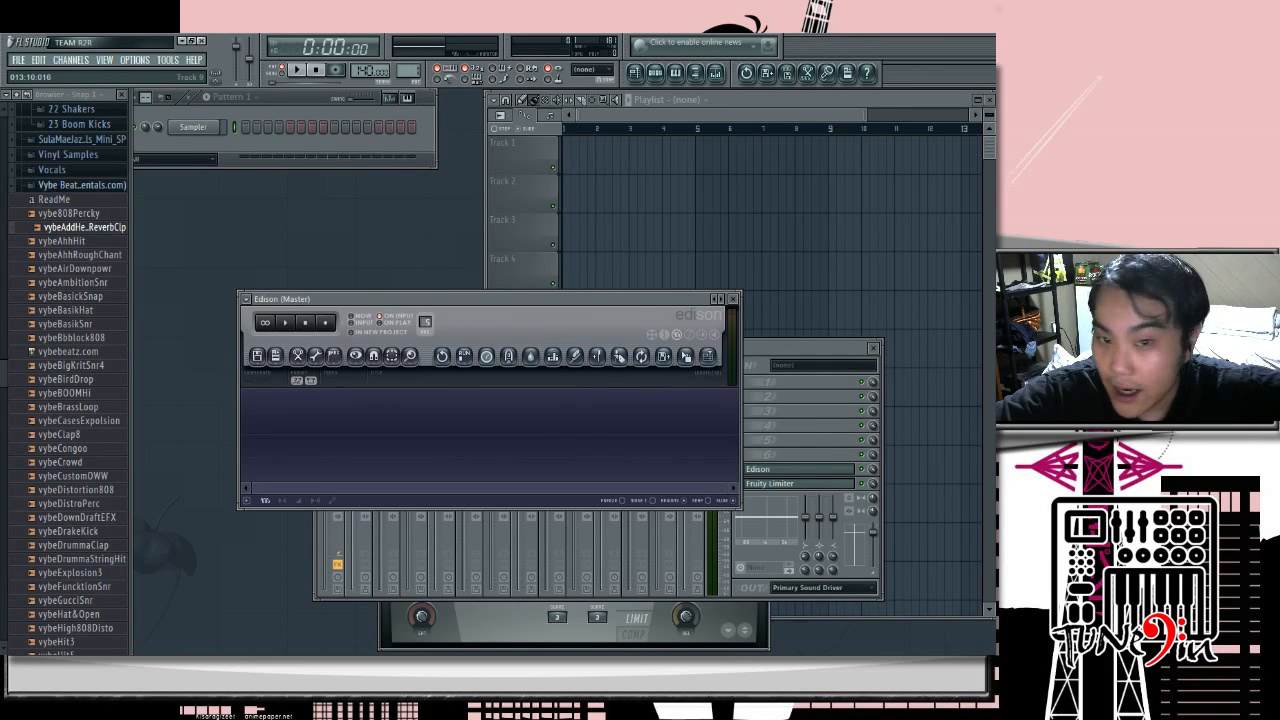
# Load the Princess Zelda's Theme sample into Edison and play it back, pausing partway through
pyautogui.moveTo(405, 430); pyautogui.dragTo(405, 430)
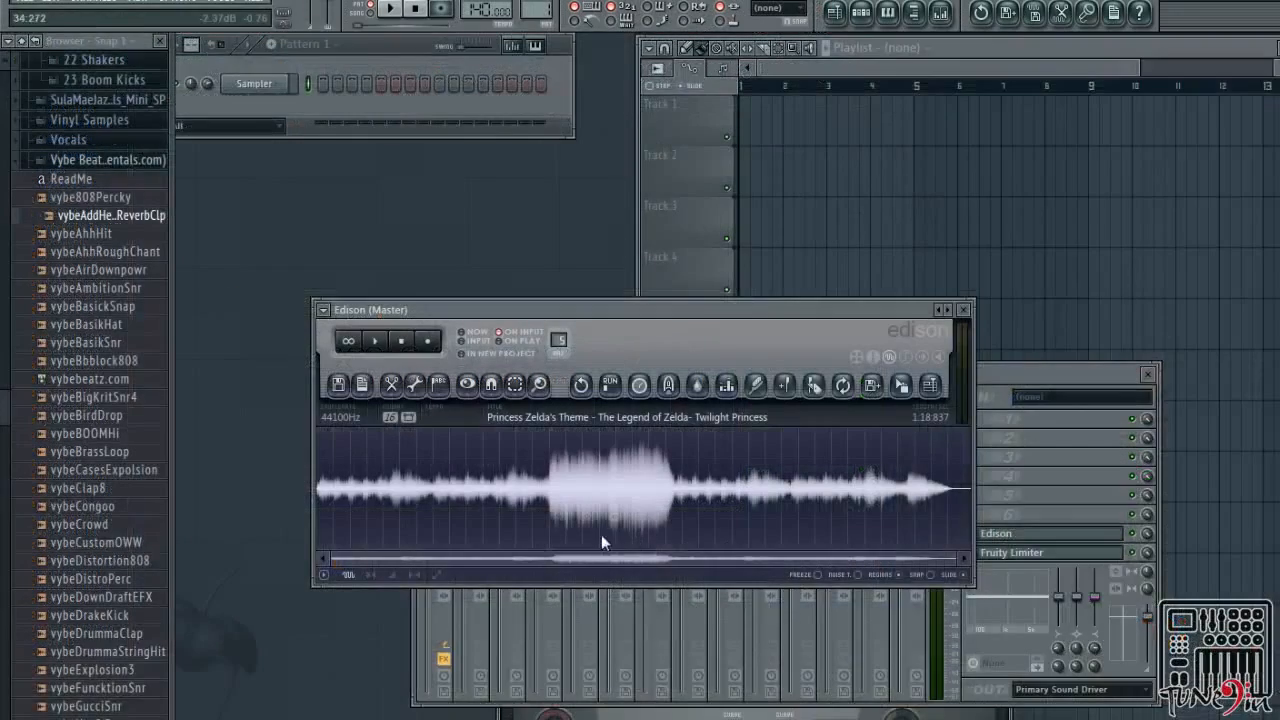
pyautogui.click(377, 341)
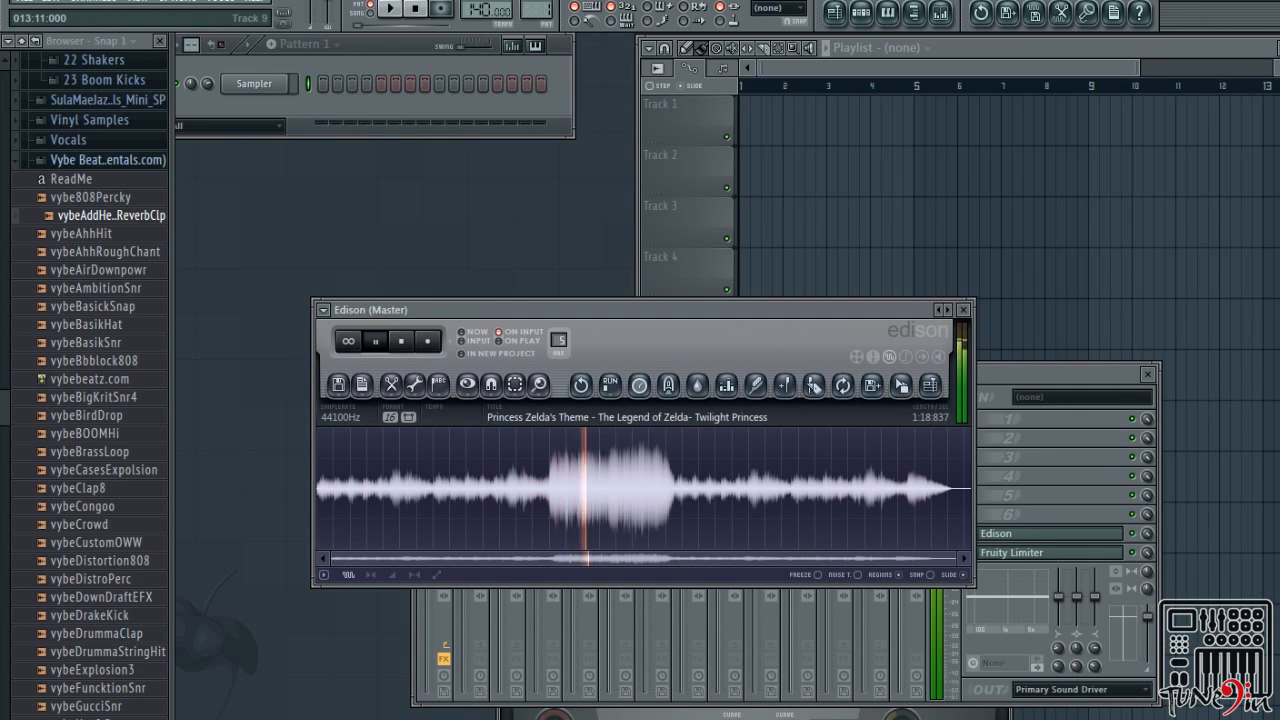
pyautogui.click(374, 341)
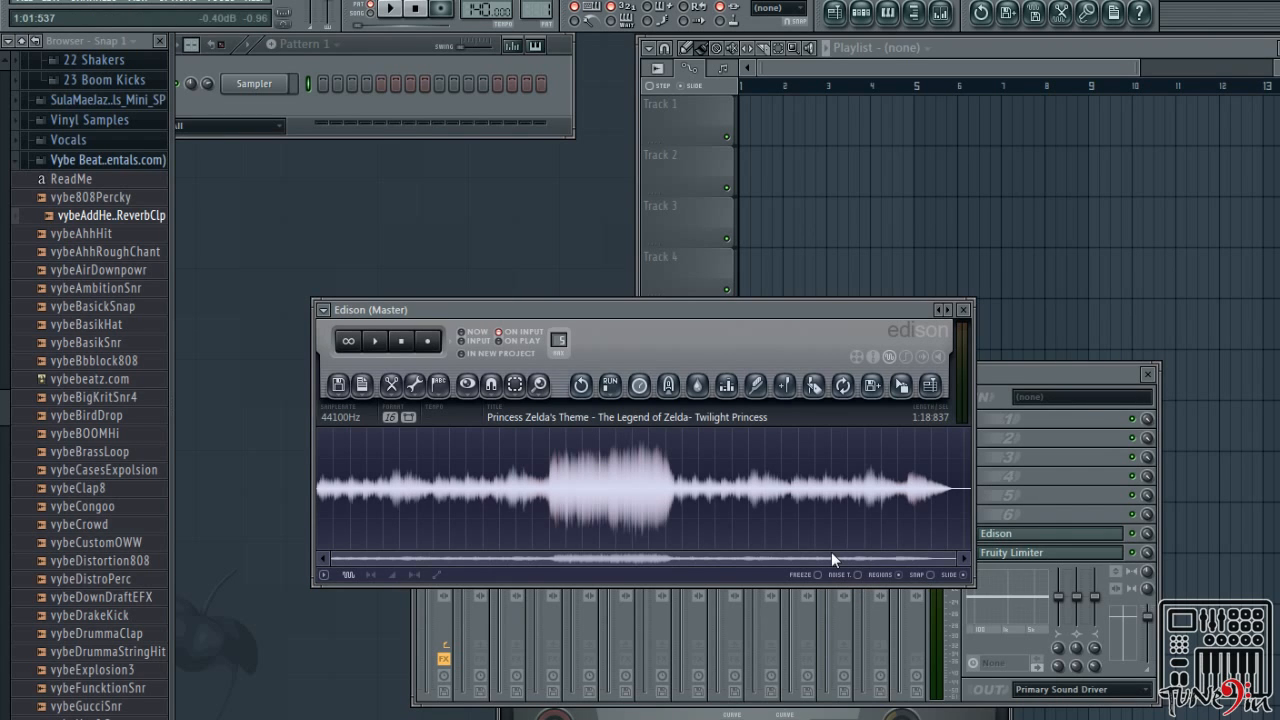
# Select the silence at the very start of the sample, from 0:000 to 0:127, and cut it
pyautogui.scroll(5, 397, 512)
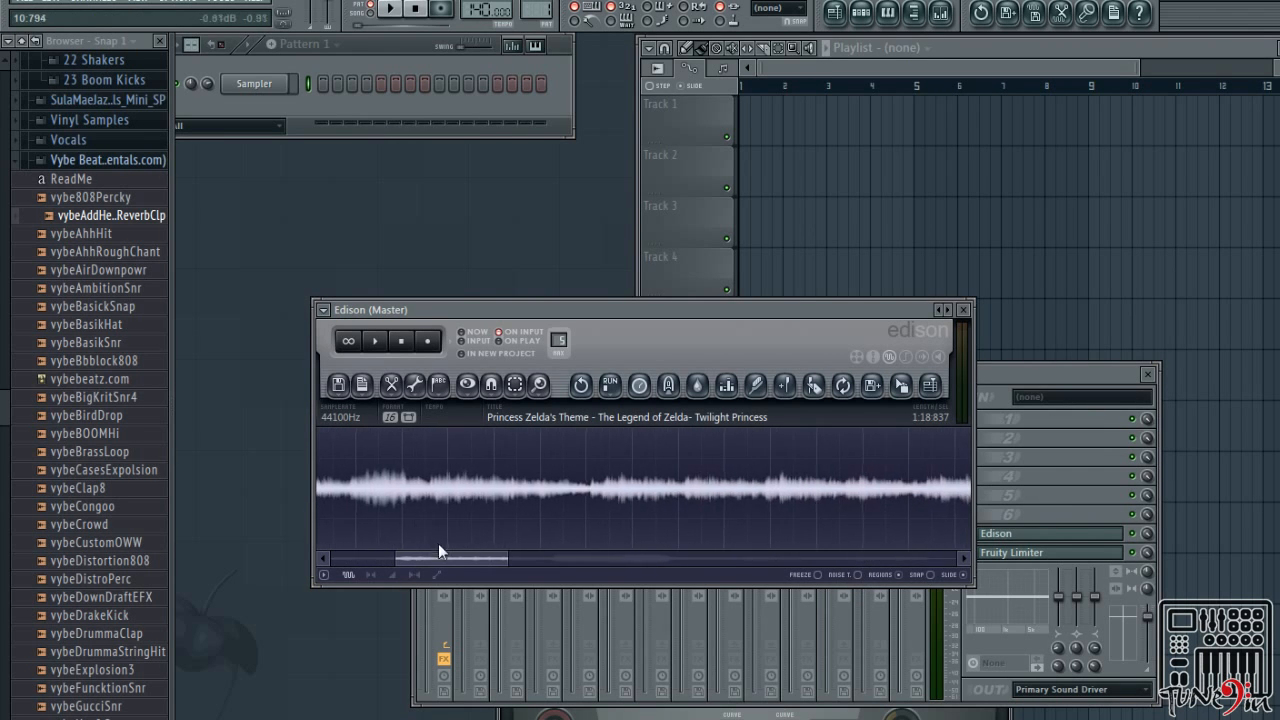
pyautogui.moveTo(440, 556); pyautogui.dragTo(315, 564)
pyautogui.scroll(4, 342, 516)
pyautogui.scroll(3, 338, 492)
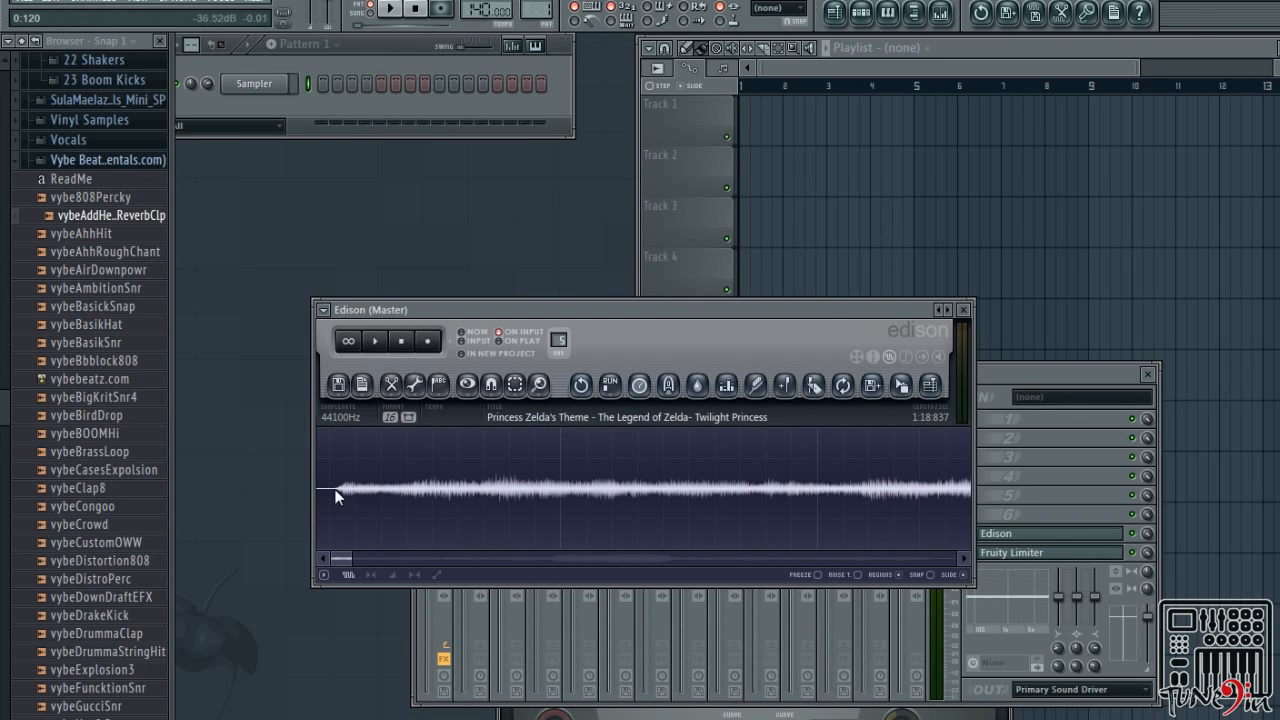
pyautogui.moveTo(336, 489); pyautogui.dragTo(265, 497)
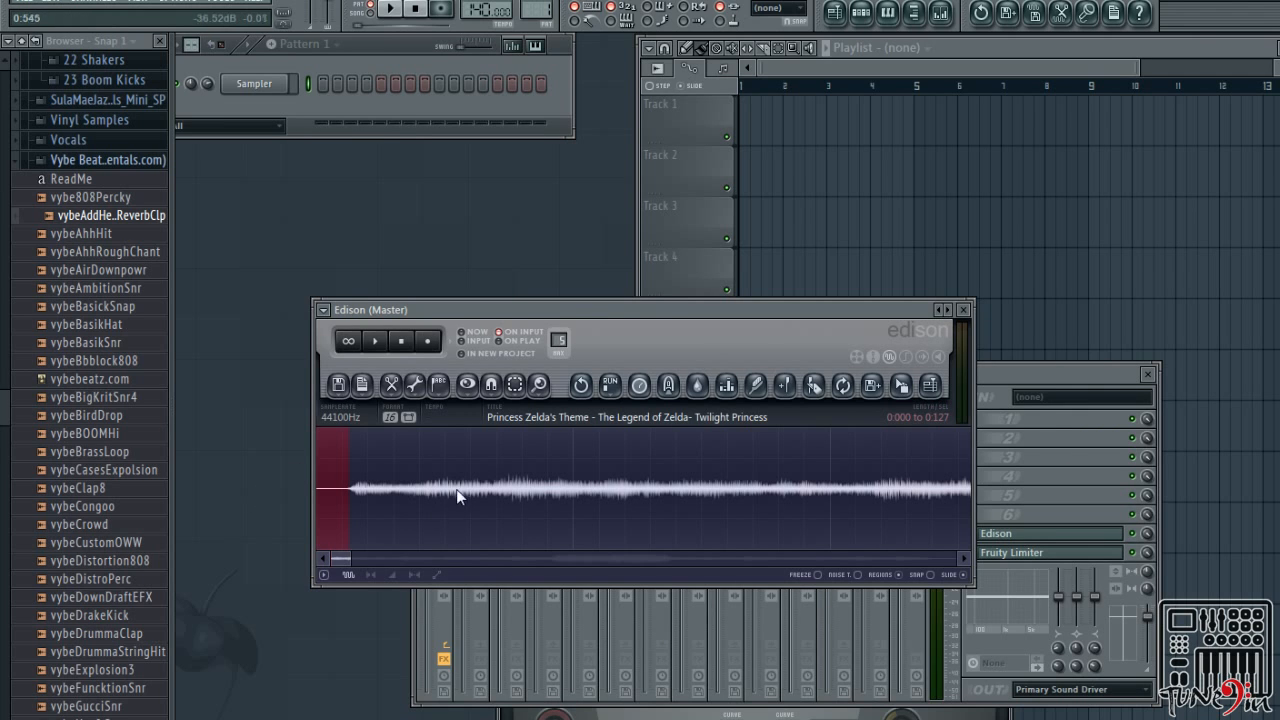
pyautogui.click(391, 386)
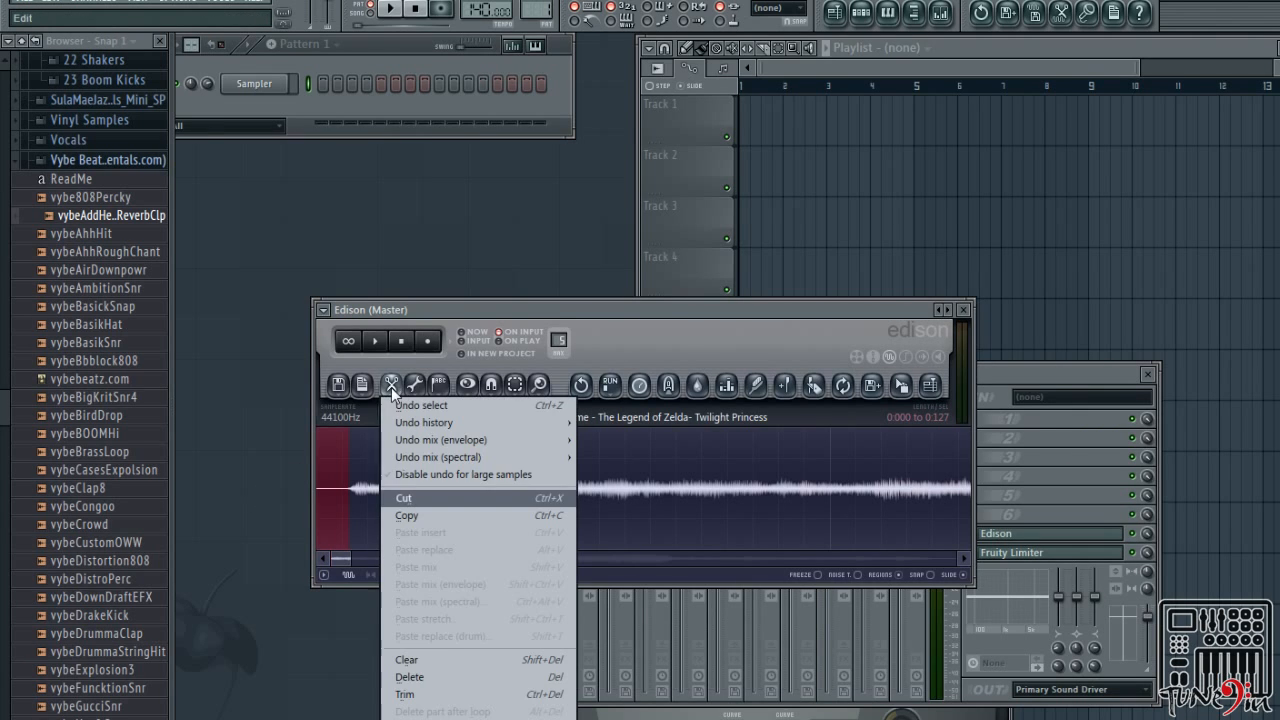
pyautogui.click(408, 497)
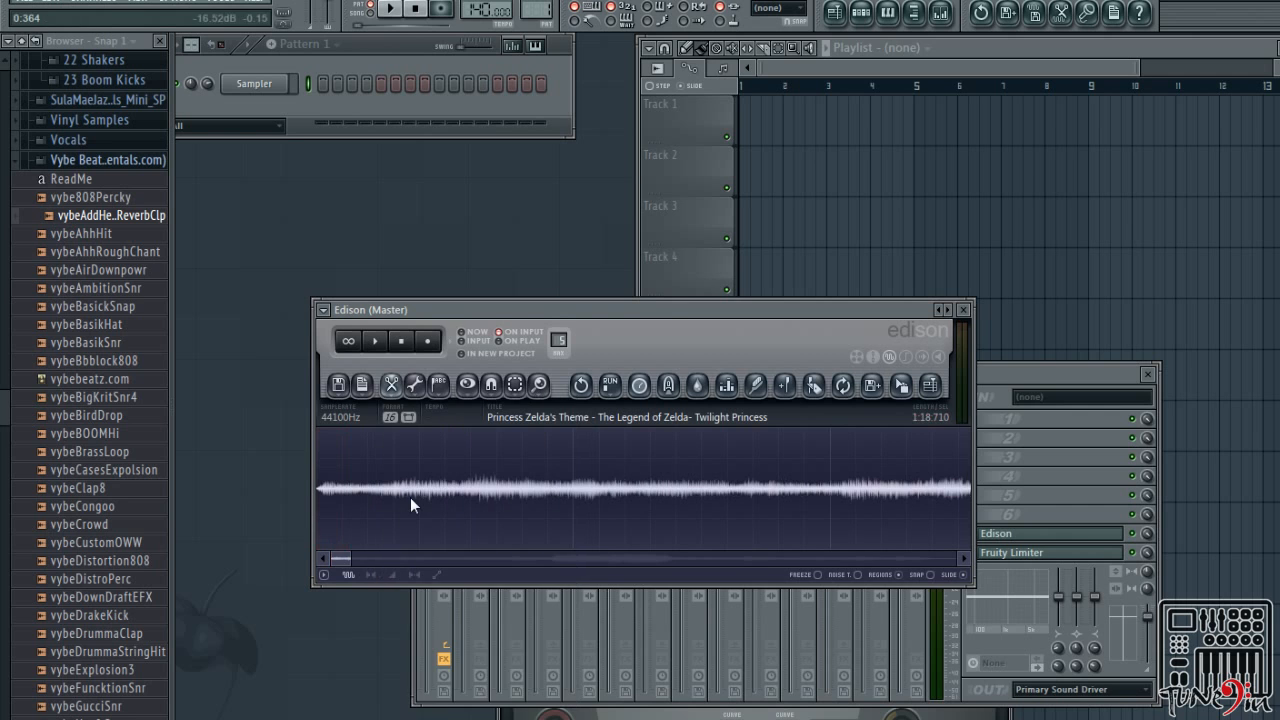
pyautogui.scroll(-4, 427, 522)
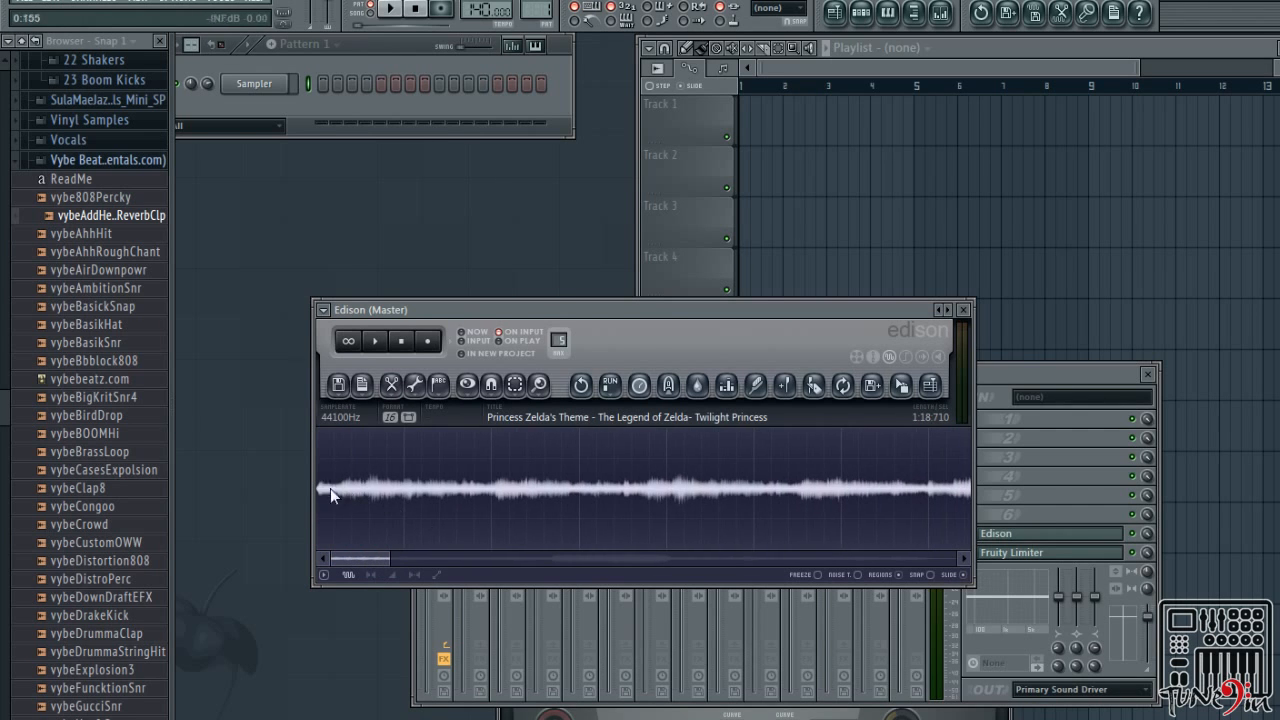
pyautogui.scroll(-3, 428, 510)
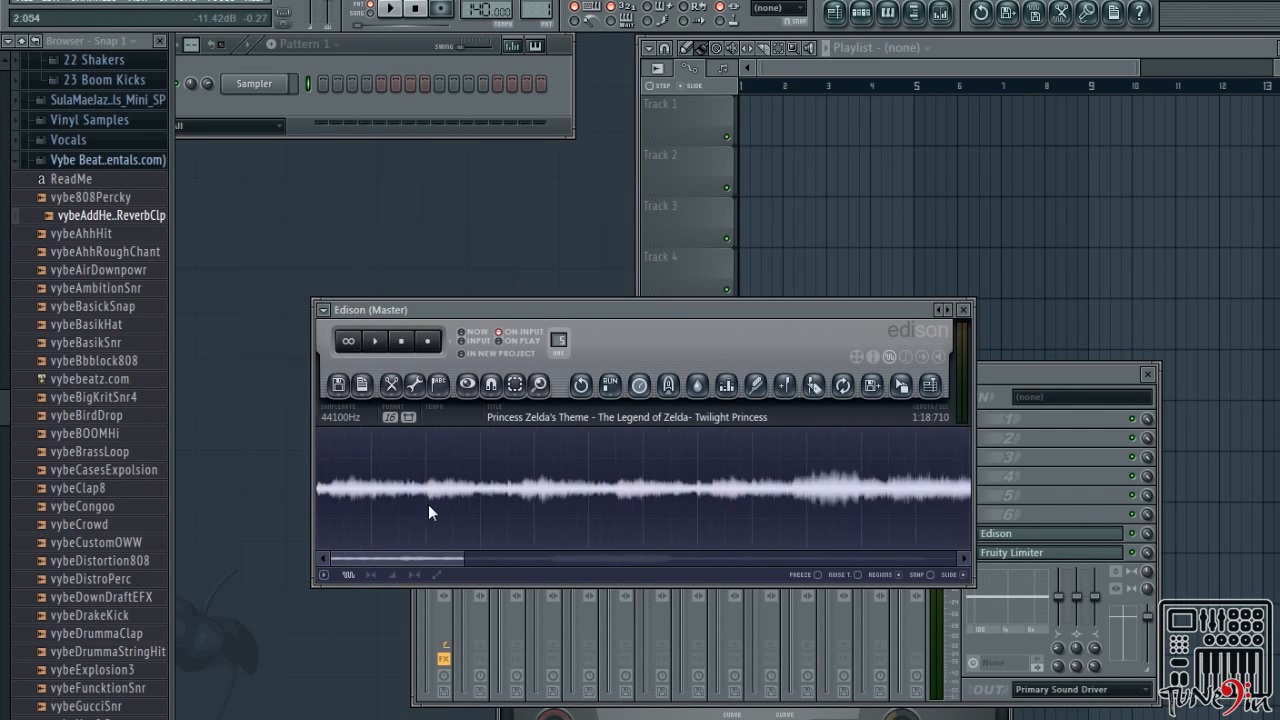
pyautogui.click(439, 386)
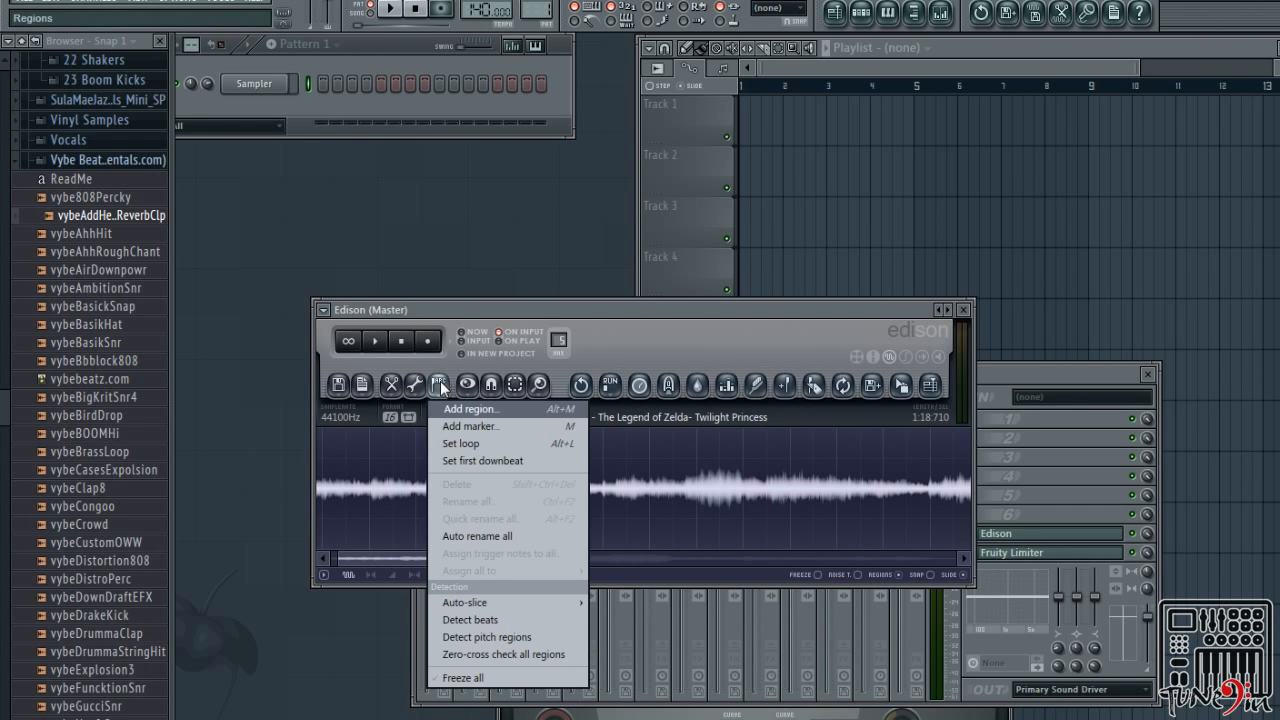
pyautogui.moveTo(479, 603)
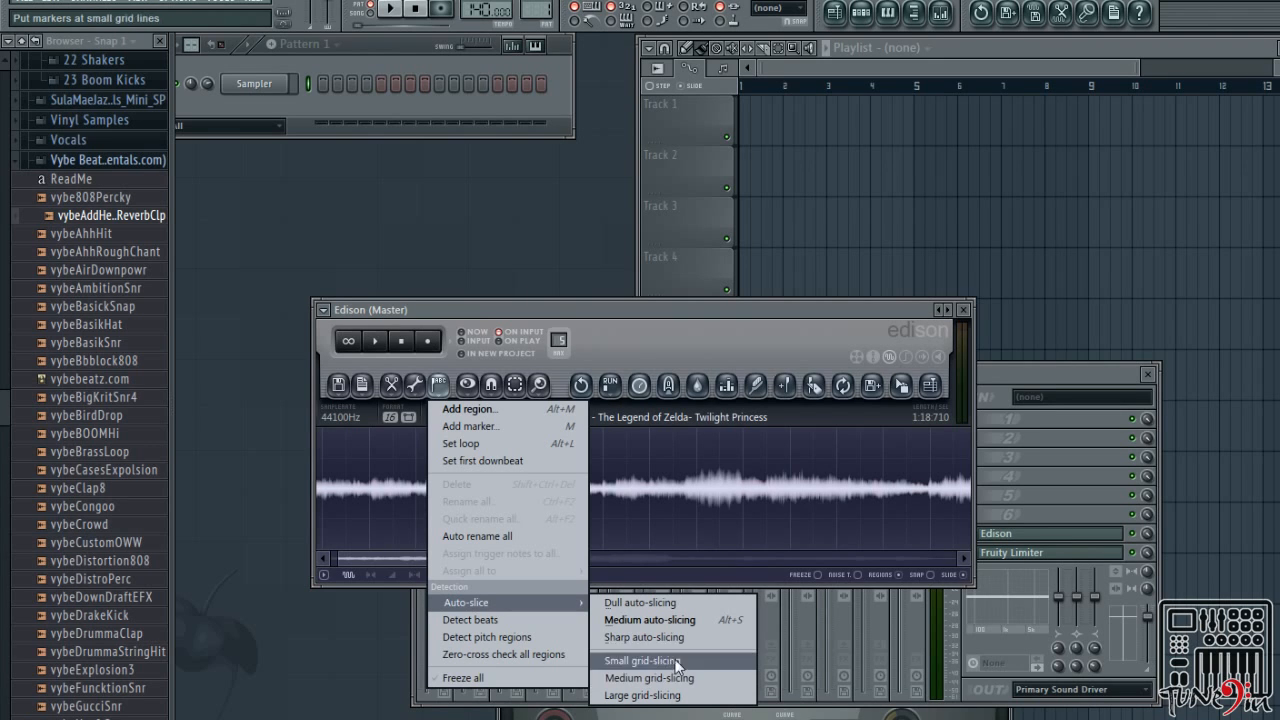
pyautogui.click(511, 305)
pyautogui.click(437, 386)
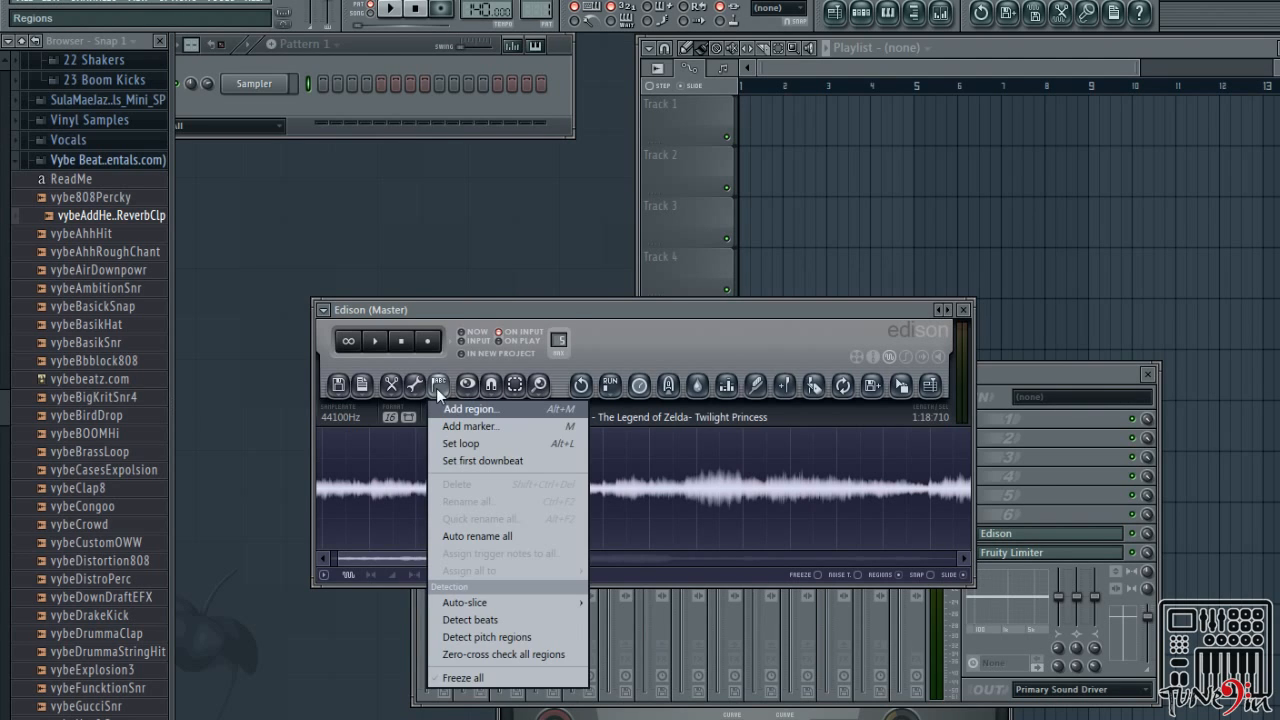
pyautogui.click(487, 408)
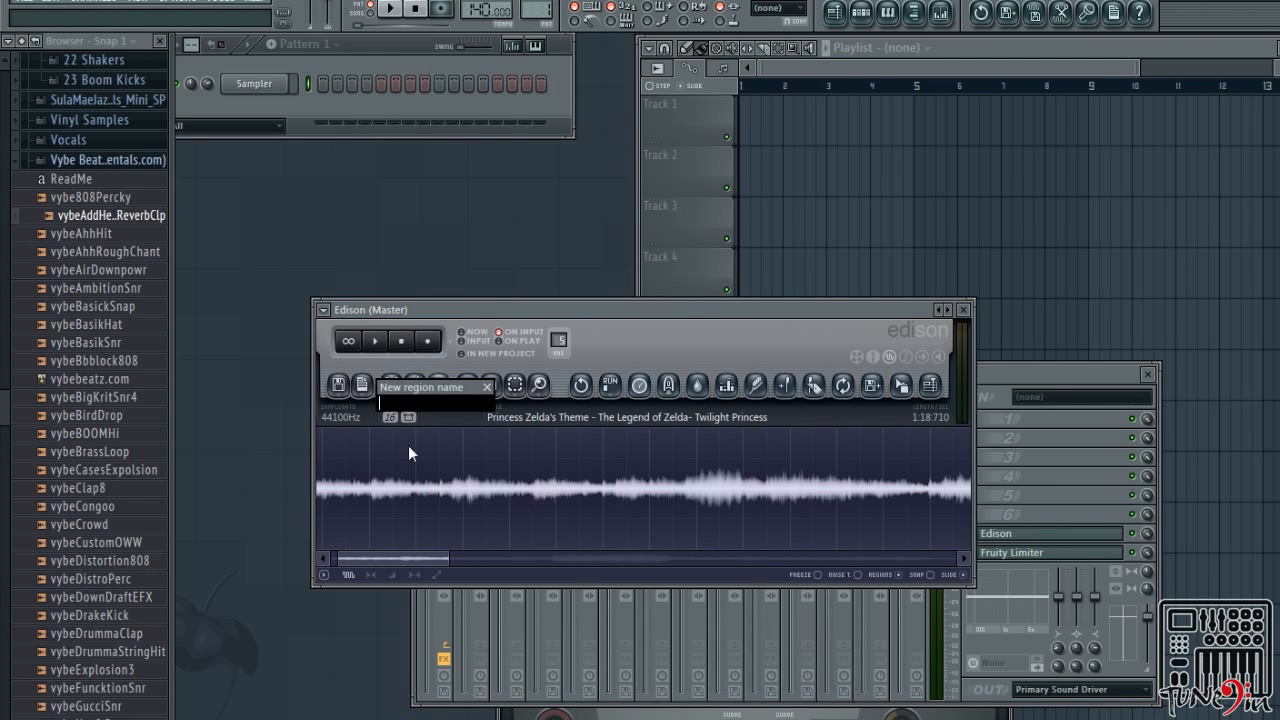
pyautogui.click(487, 387)
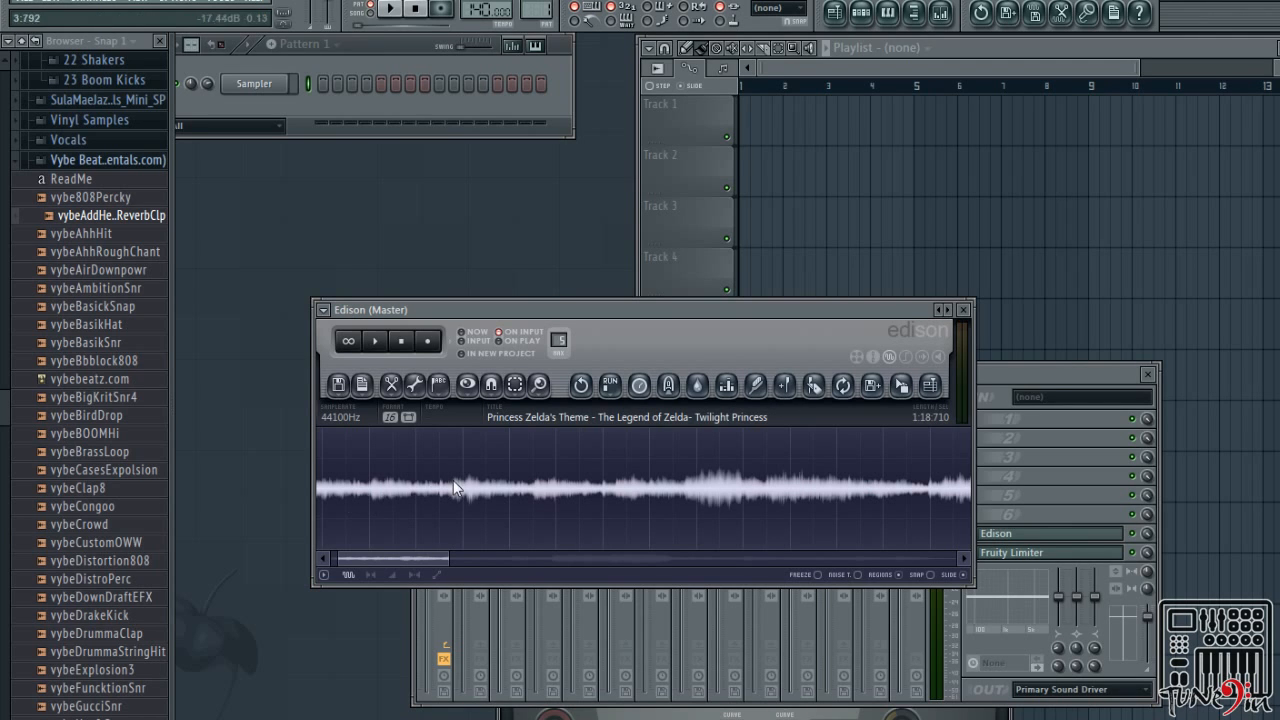
# Select 0:000 to 2:003 and add a marker, and do the same for 2:003 to 4:648
pyautogui.moveTo(358, 559); pyautogui.dragTo(342, 559)
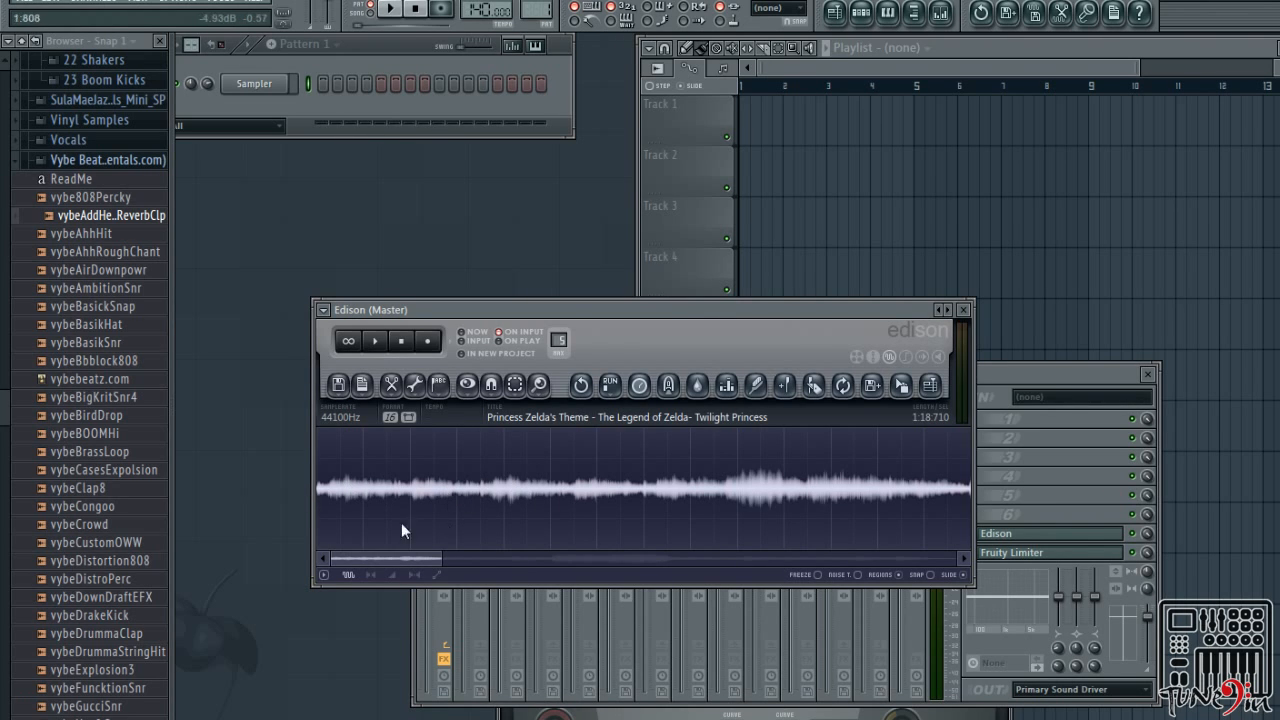
pyautogui.click(785, 384)
pyautogui.moveTo(329, 505); pyautogui.dragTo(410, 508)
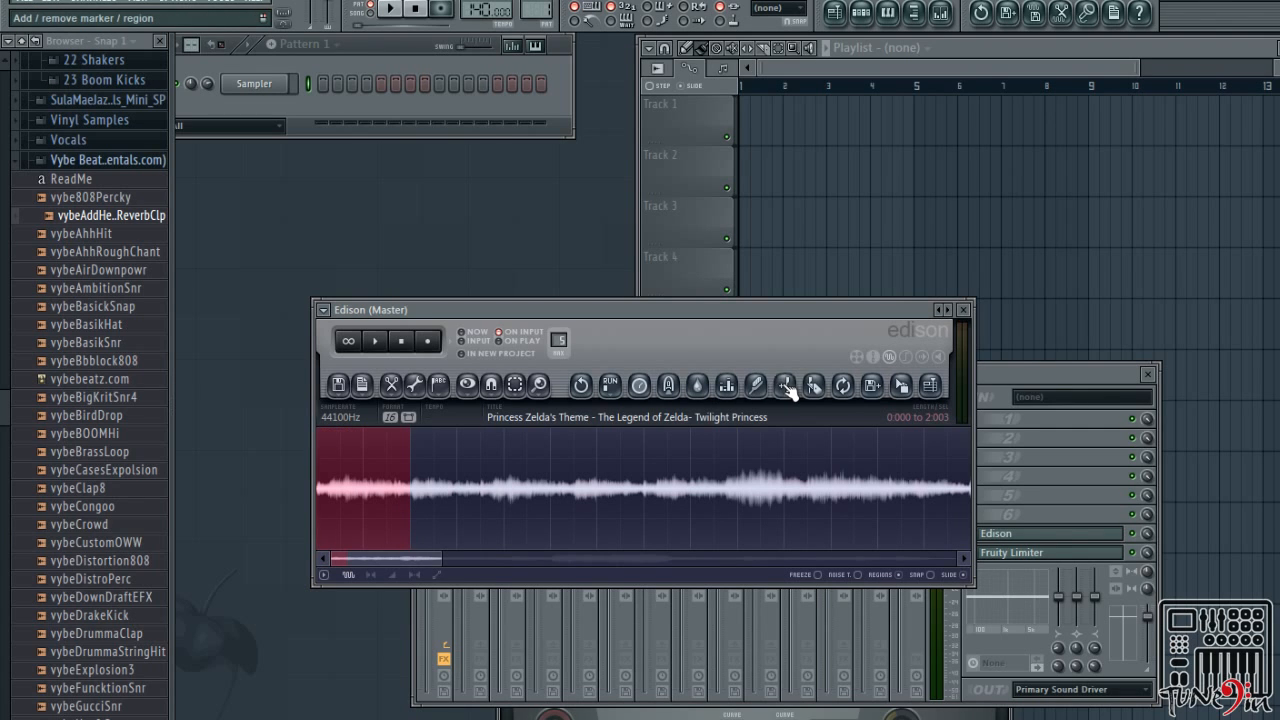
pyautogui.moveTo(410, 500); pyautogui.dragTo(534, 505)
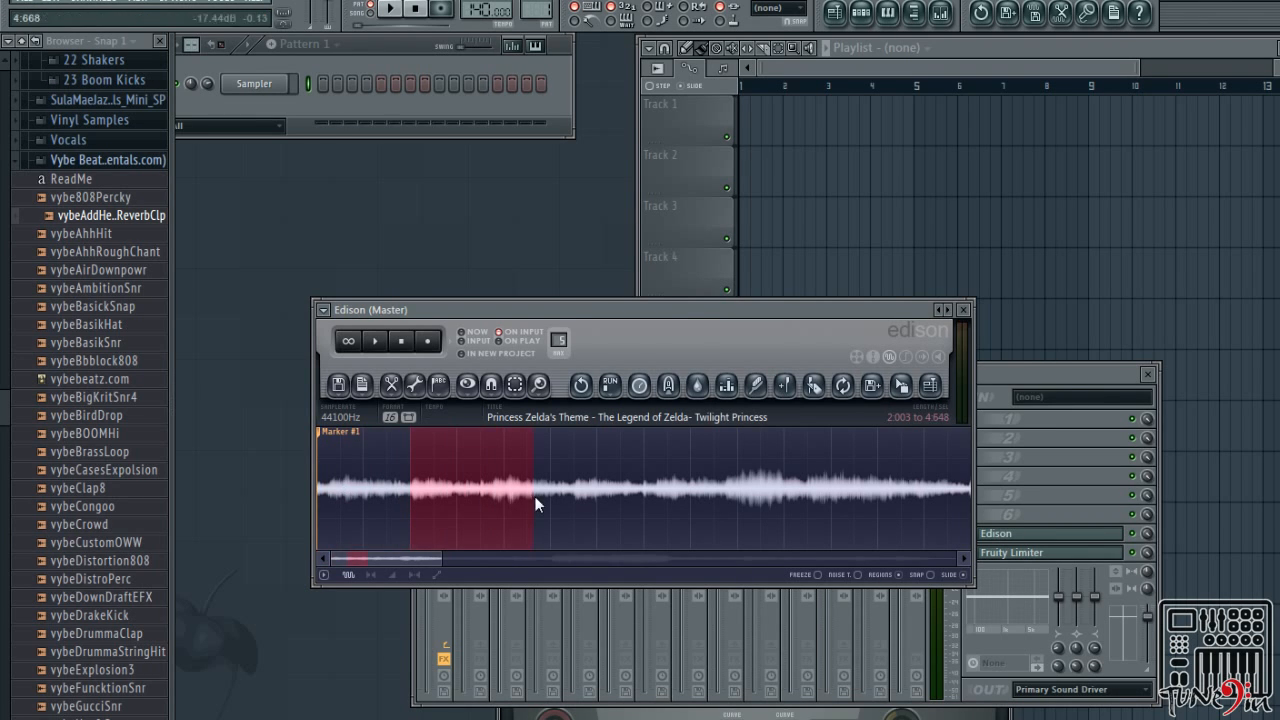
pyautogui.click(780, 386)
# Adjust the selection to span 0:000 to 4:298 and apply the add/remove marker command to it
pyautogui.moveTo(416, 500); pyautogui.dragTo(406, 508)
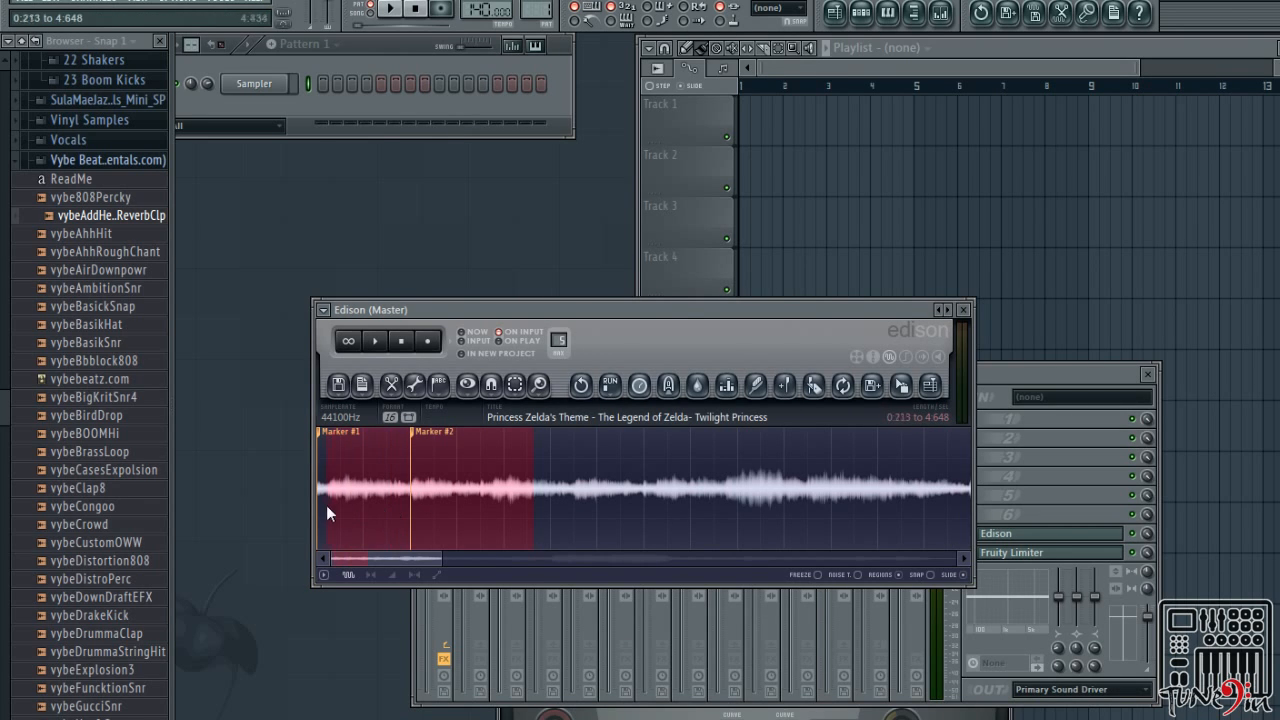
pyautogui.moveTo(326, 505); pyautogui.dragTo(325, 497)
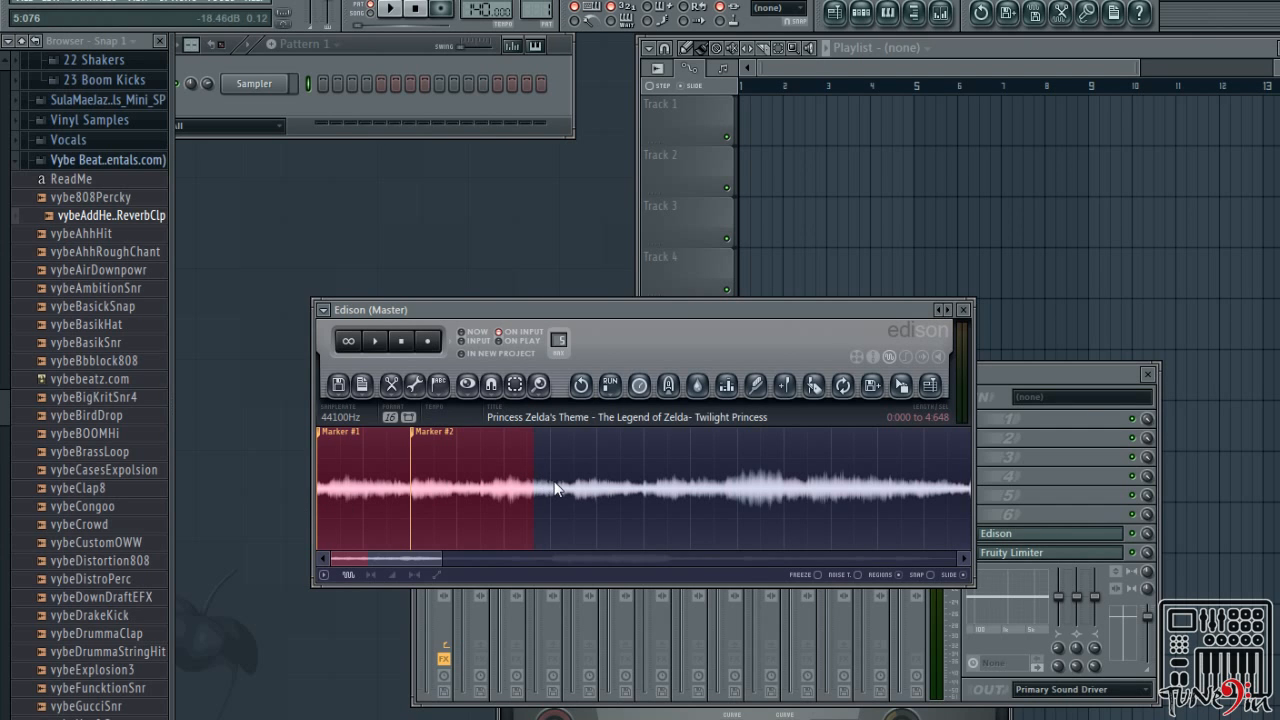
pyautogui.moveTo(529, 485); pyautogui.dragTo(517, 490)
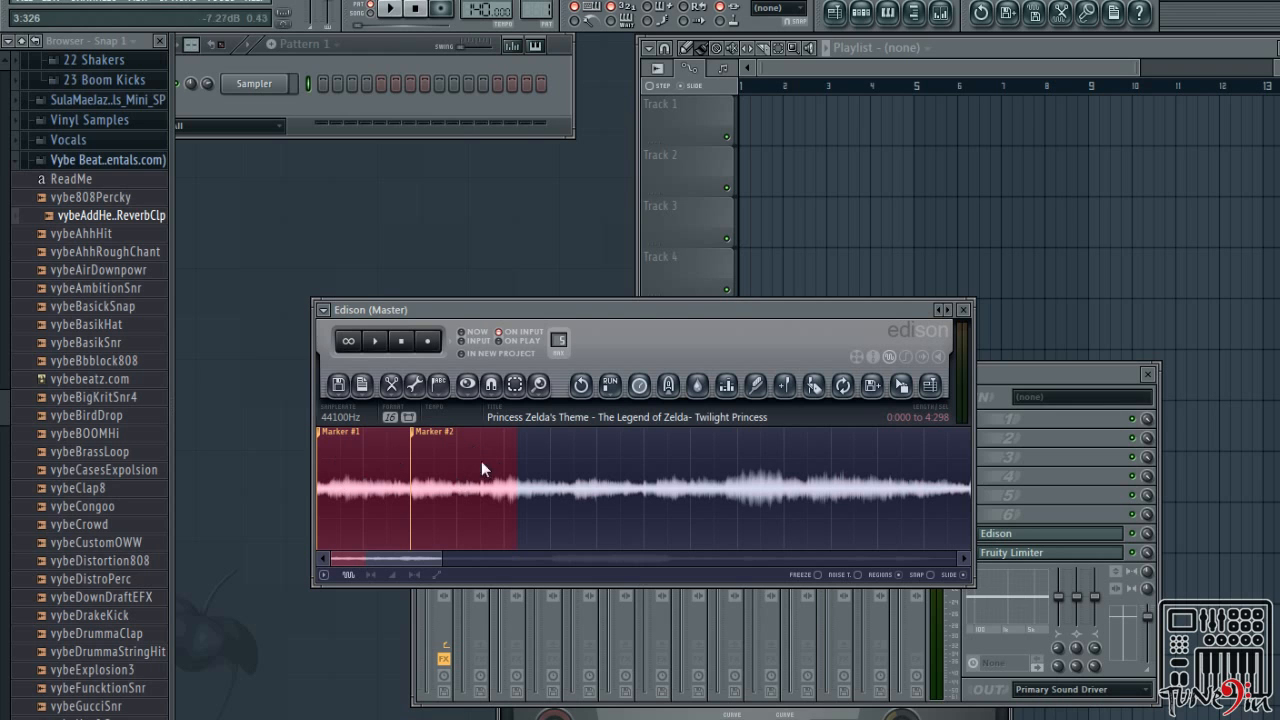
pyautogui.click(771, 389)
# Undo the marker additions and selection changes back to the first selection at the sample's start
pyautogui.hotkey('ctrl', 'z')
pyautogui.hotkey('ctrl', 'z')
pyautogui.hotkey('ctrl', 'z')
pyautogui.hotkey('ctrl', 'z')
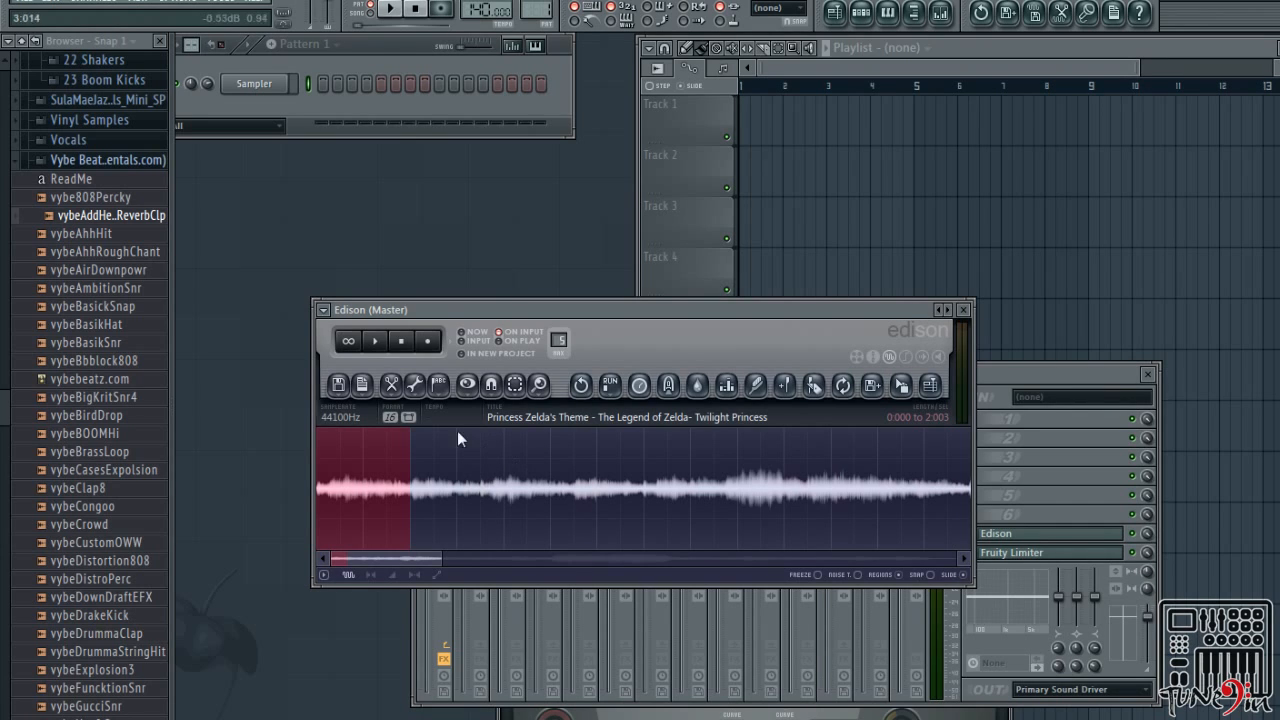
# Apply medium grid-slicing to the selected opening section of the sample and undo the slicing
pyautogui.click(441, 388)
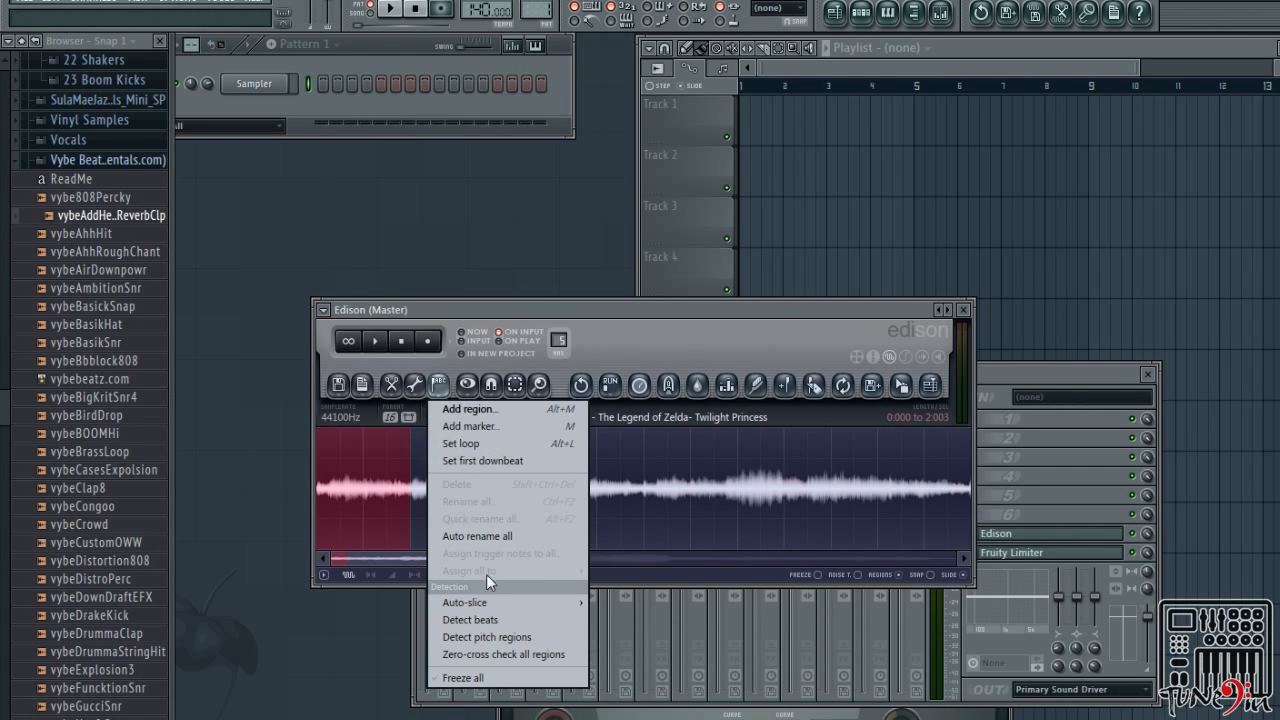
pyautogui.moveTo(522, 598)
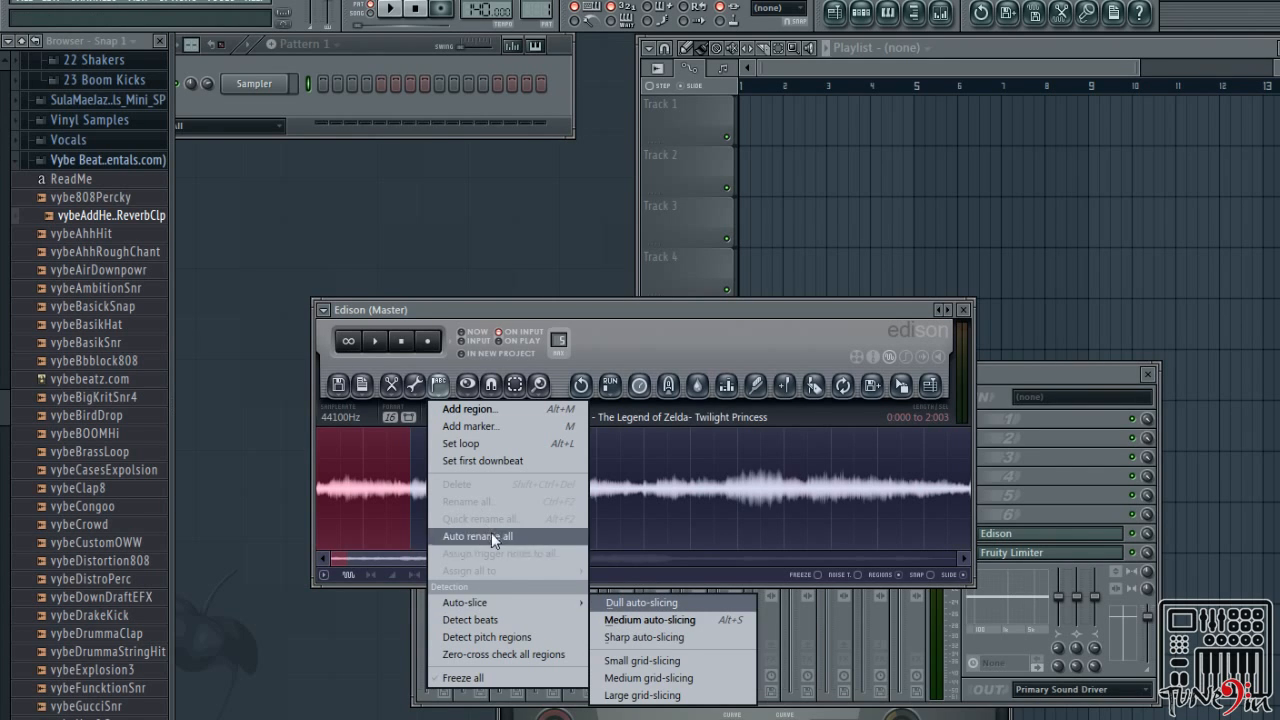
pyautogui.click(667, 681)
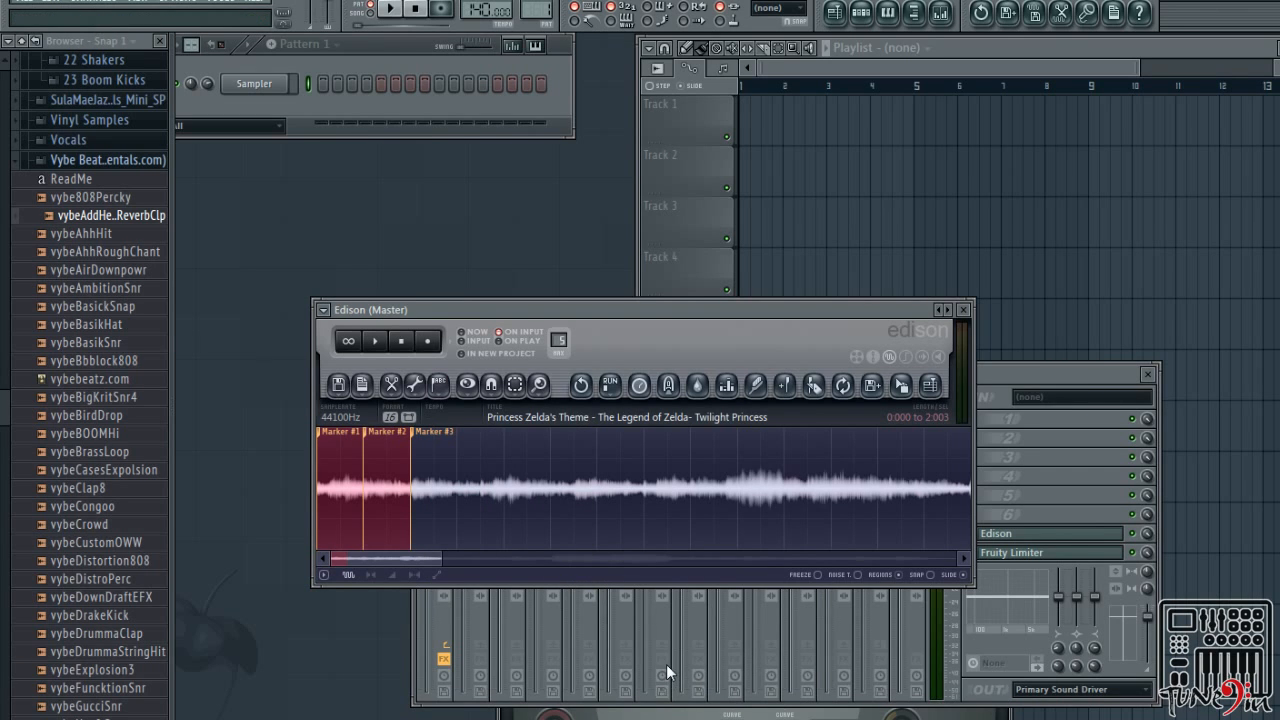
pyautogui.hotkey('ctrl', 'z')
pyautogui.hotkey('ctrl', 'z')
pyautogui.hotkey('ctrl', 'z')
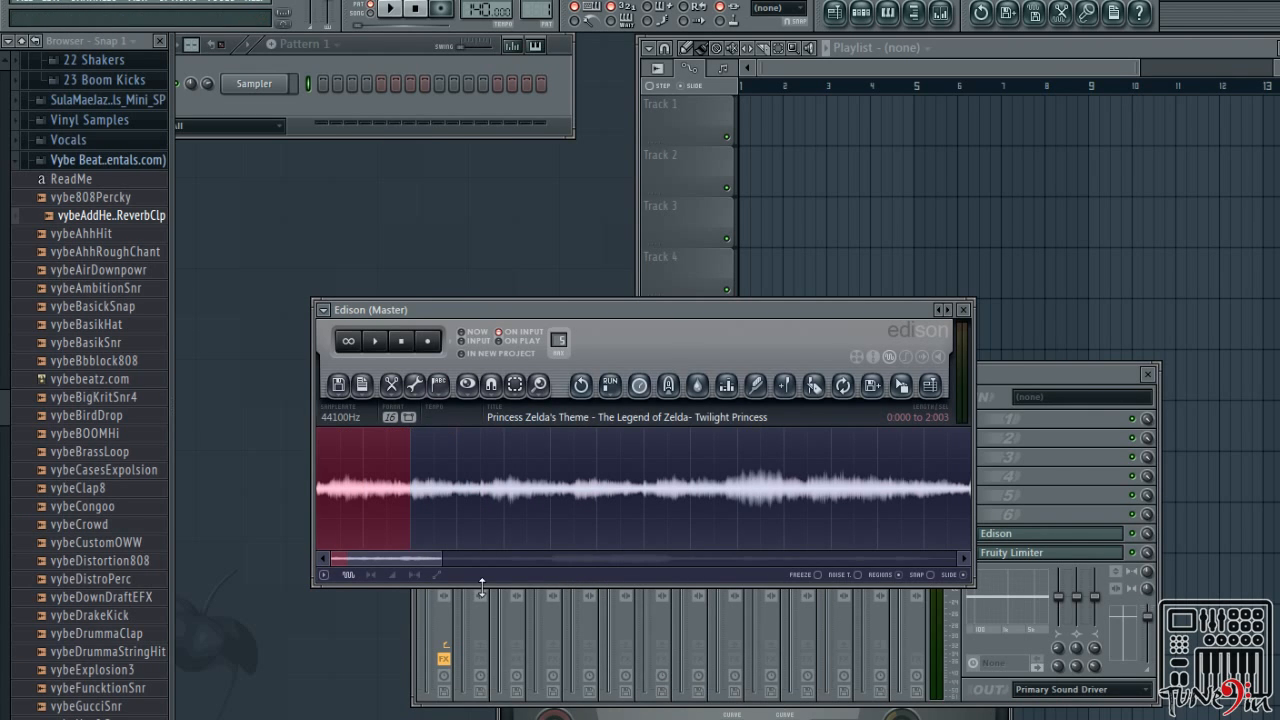
# Clear the opening selection and apply medium grid-slicing to the whole Princess Zelda's Theme sample
pyautogui.click(389, 539)
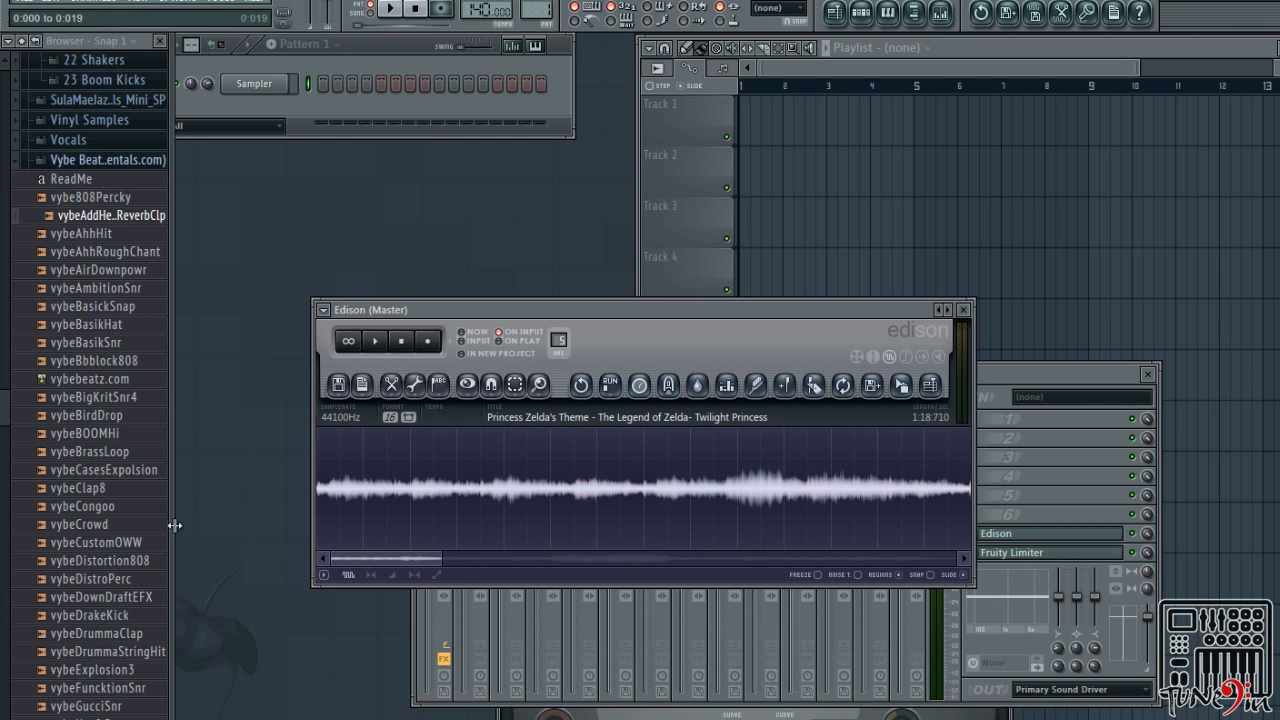
pyautogui.click(436, 386)
pyautogui.moveTo(526, 601)
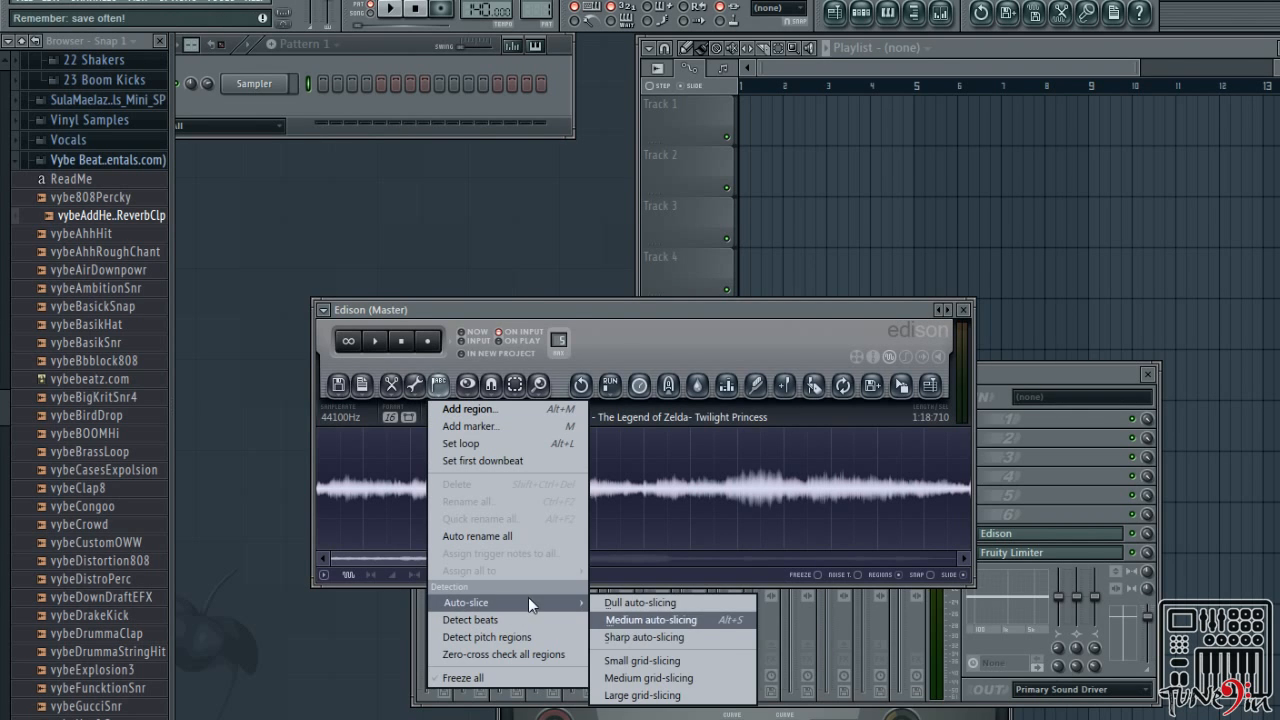
pyautogui.click(683, 680)
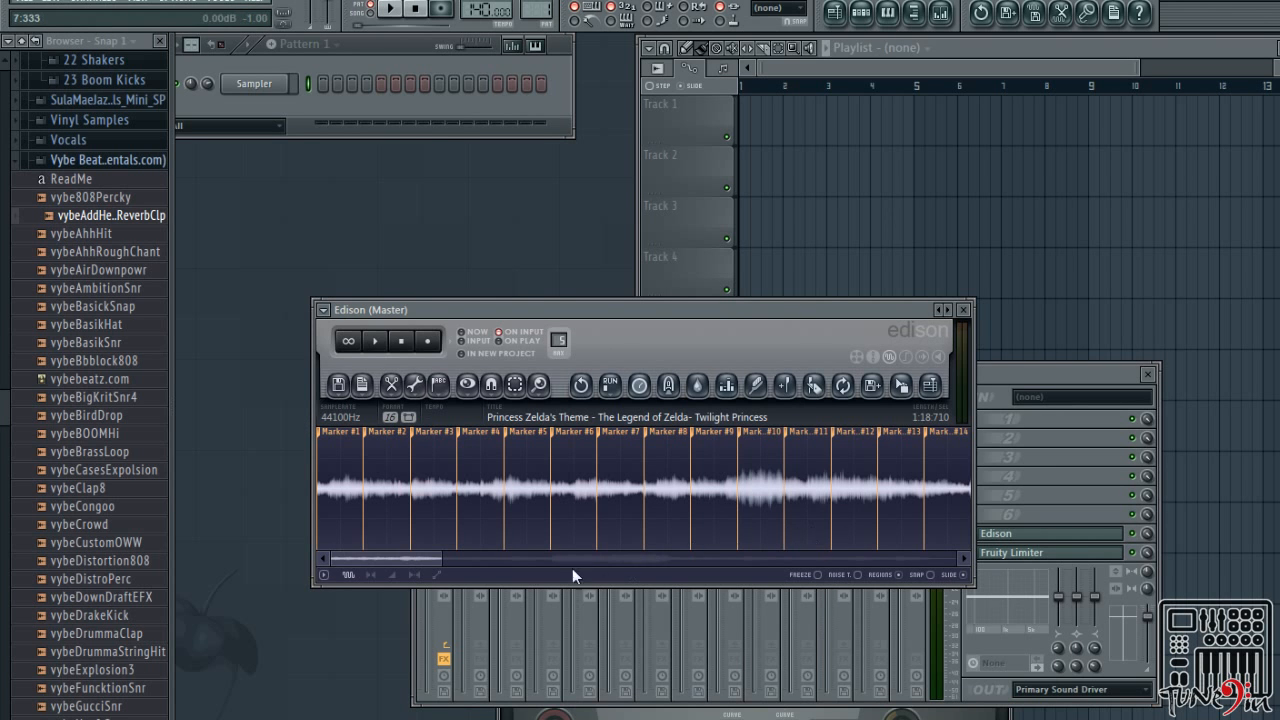
pyautogui.scroll(-5, 501, 508)
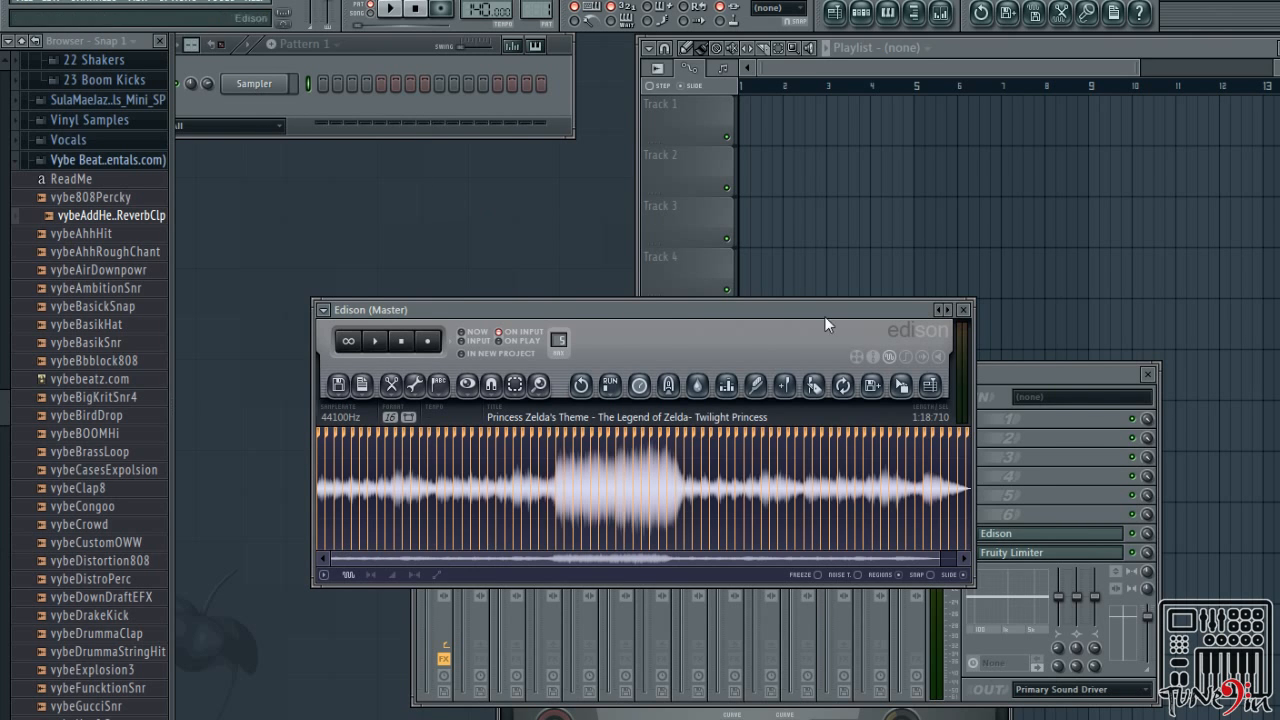
# Open the Fruity Limiter on the mixer's master track, lower its gain to 0.0 dB, raise it again and close the limiter
pyautogui.click(1017, 378)
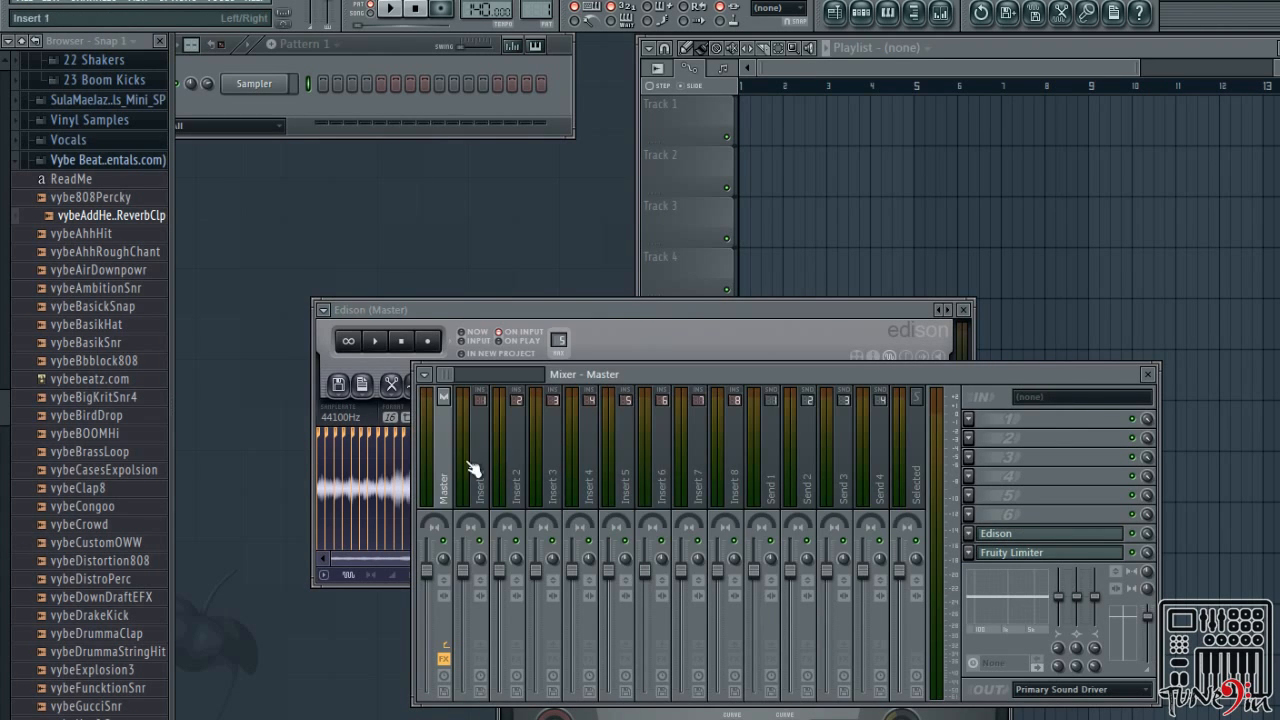
pyautogui.click(1068, 556)
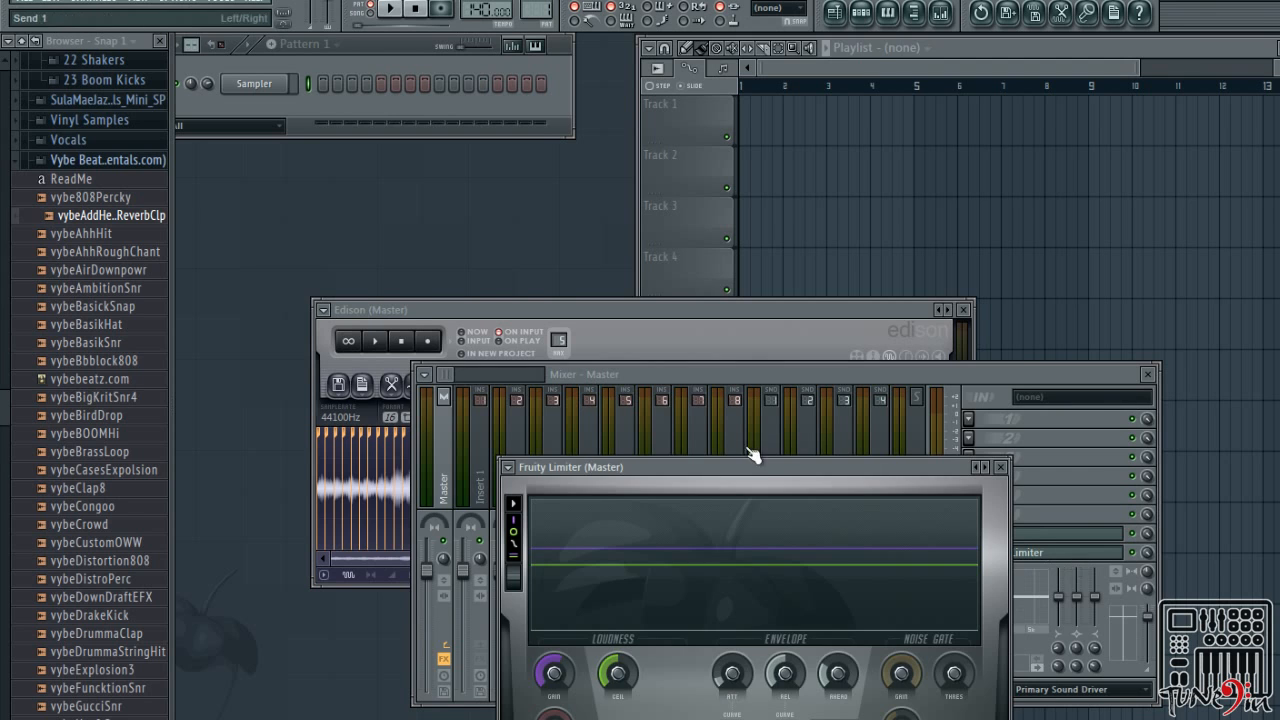
pyautogui.moveTo(761, 467); pyautogui.dragTo(635, 365)
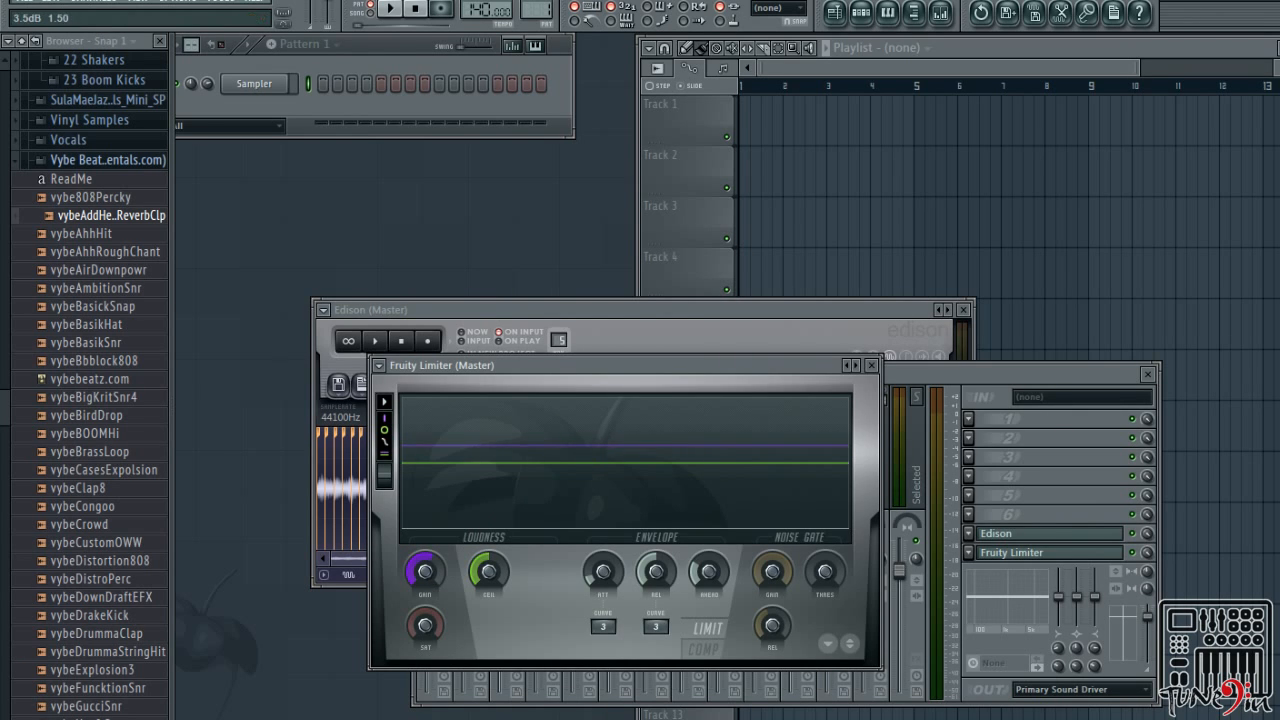
pyautogui.moveTo(425, 572); pyautogui.dragTo(425, 564)
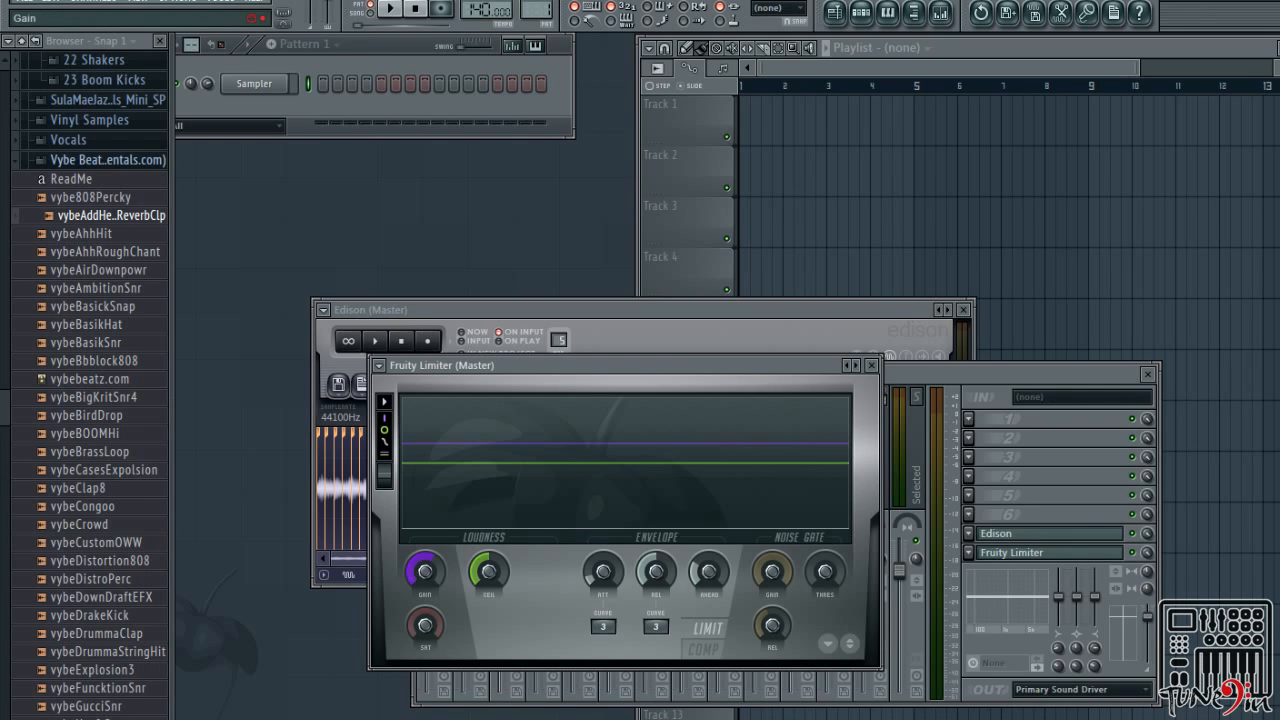
pyautogui.moveTo(425, 571); pyautogui.dragTo(425, 598)
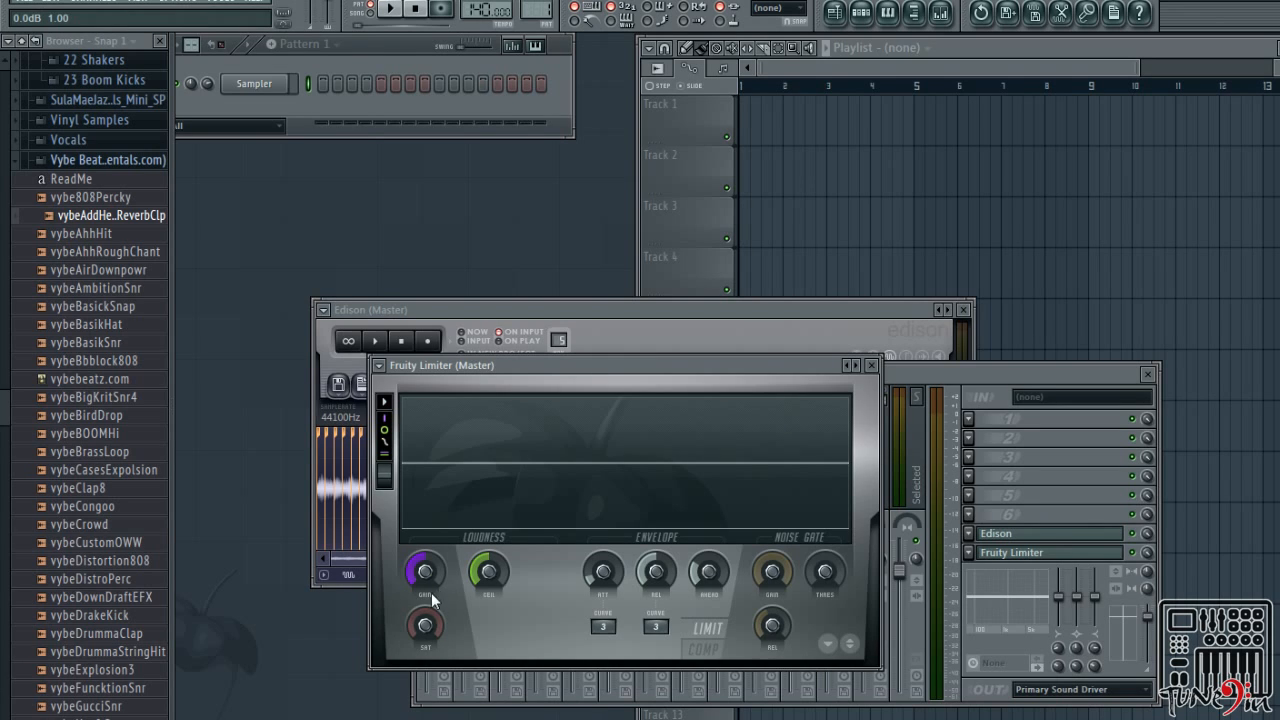
pyautogui.moveTo(421, 574); pyautogui.dragTo(421, 554)
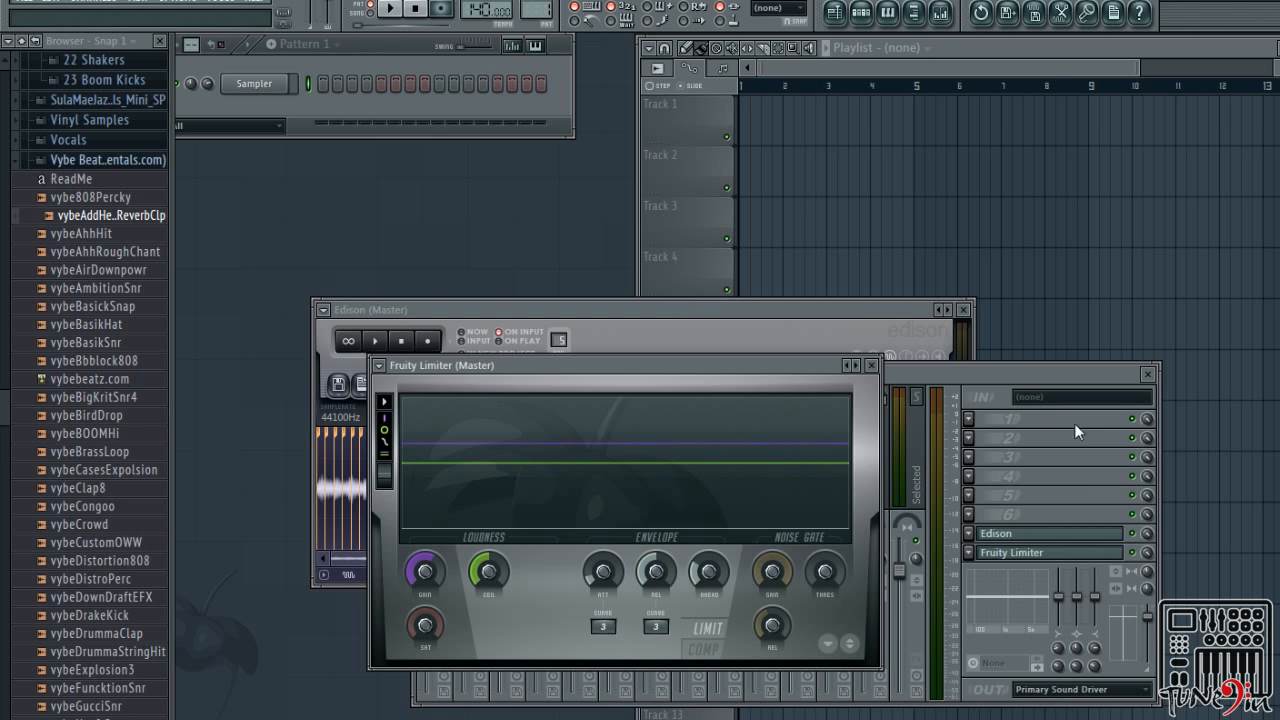
pyautogui.click(869, 365)
pyautogui.click(737, 311)
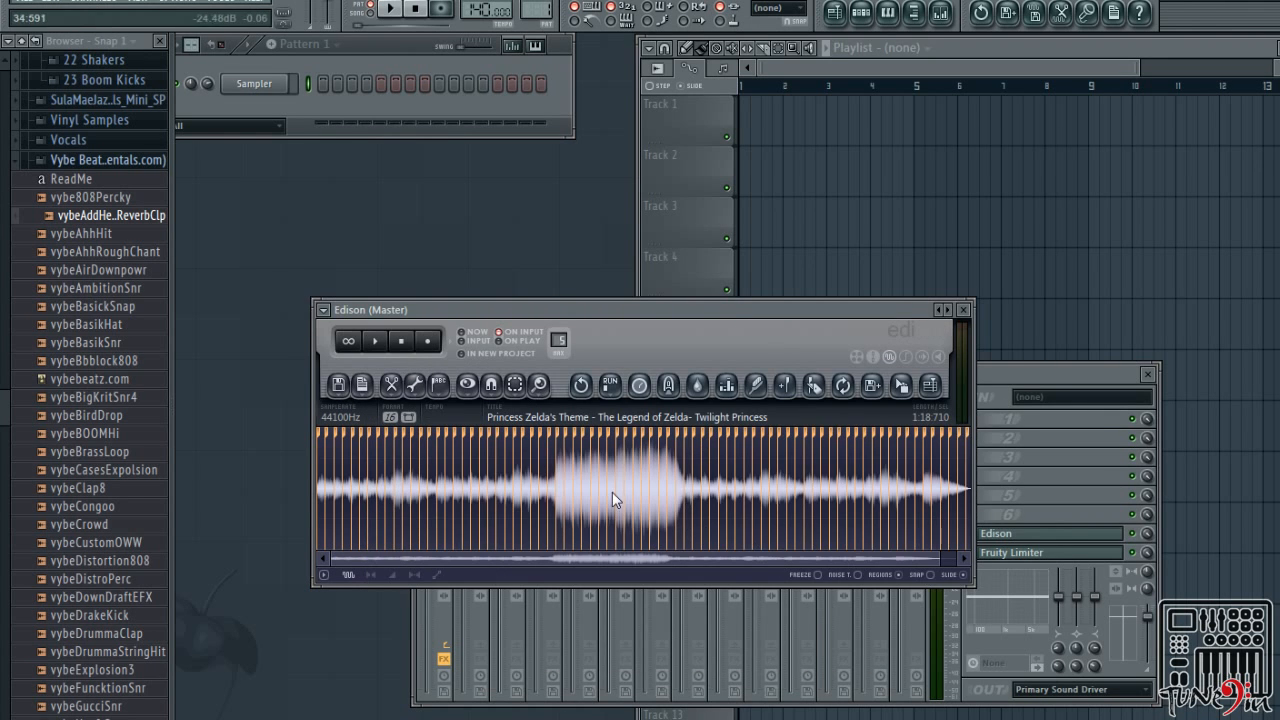
# Insert a Slicex channel and move its window up so the whole plugin is visible
pyautogui.rightClick(256, 82)
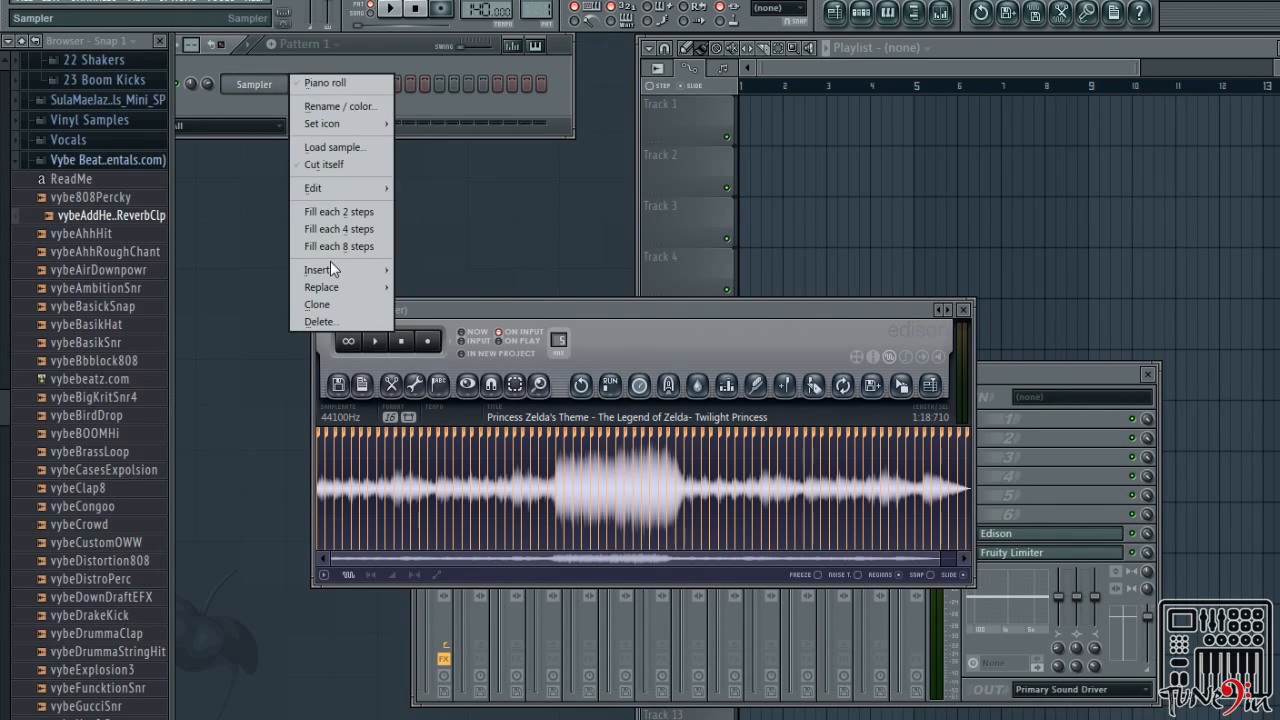
pyautogui.moveTo(338, 280)
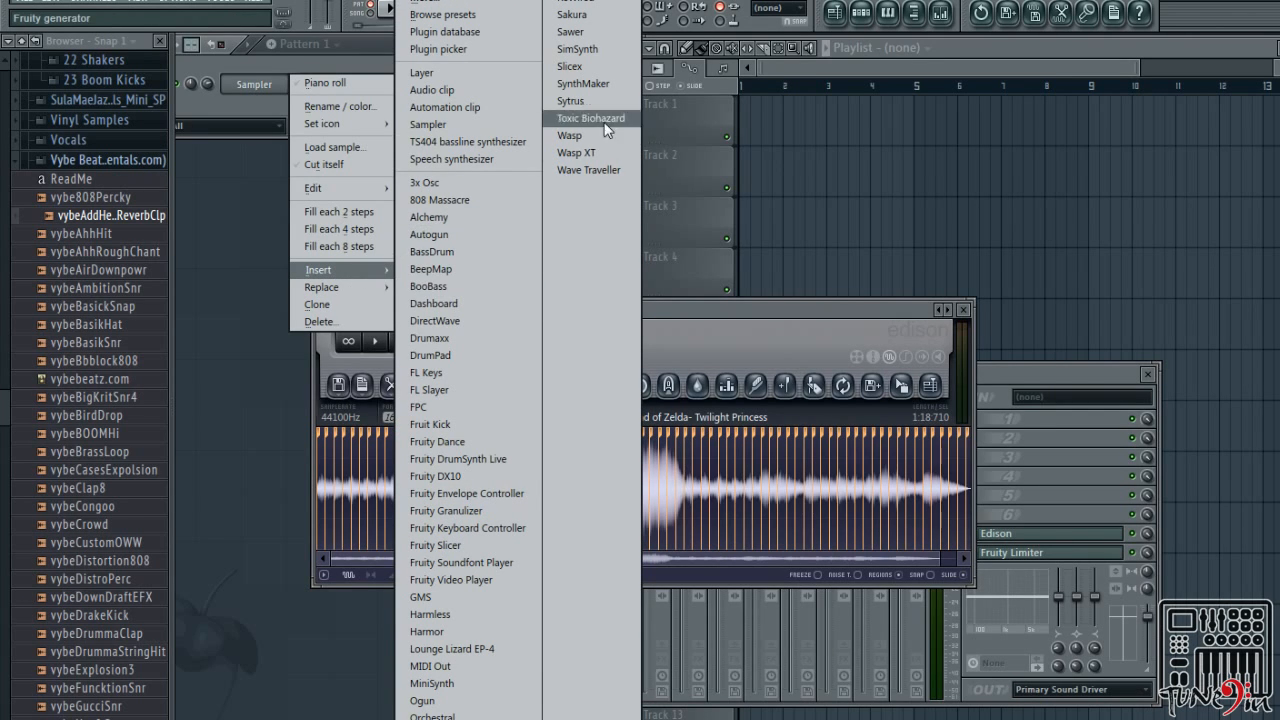
pyautogui.click(595, 66)
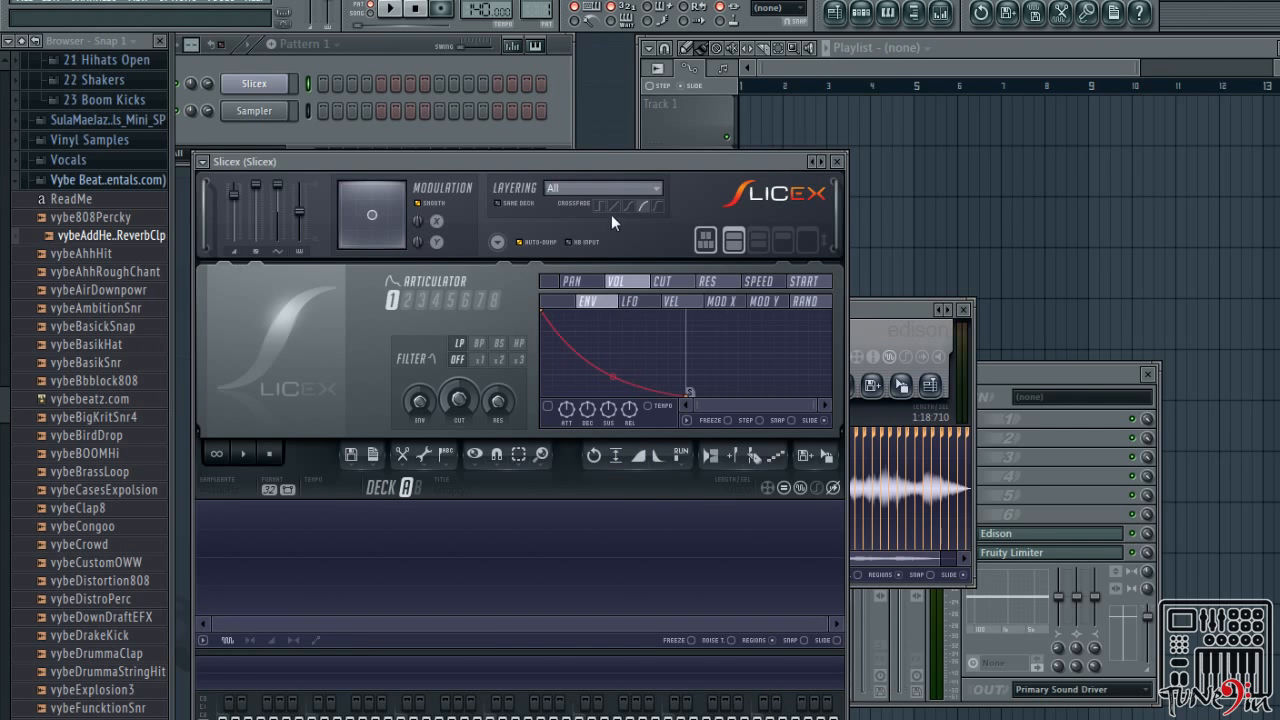
pyautogui.moveTo(611, 161); pyautogui.dragTo(607, 71)
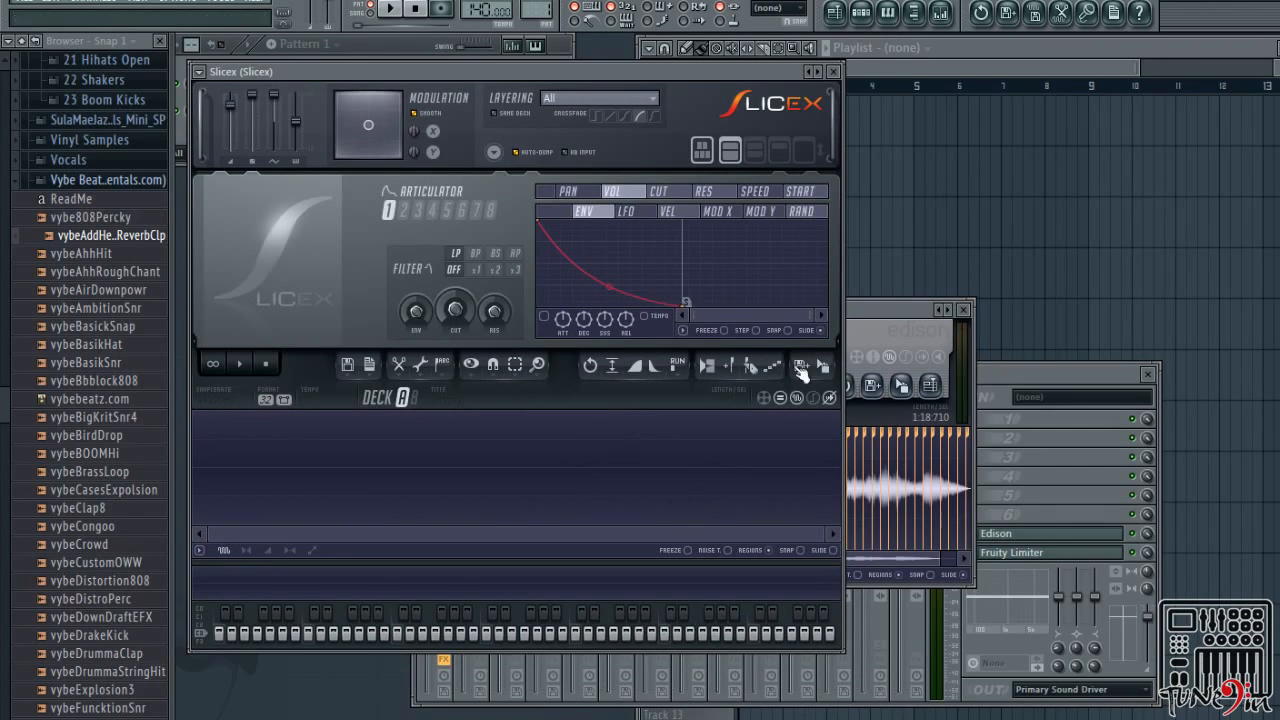
# Arrange Edison beside Slicex, copy the sliced sample from Edison into Slicex's deck A and close the Slicex window
pyautogui.moveTo(883, 304); pyautogui.dragTo(1176, 377)
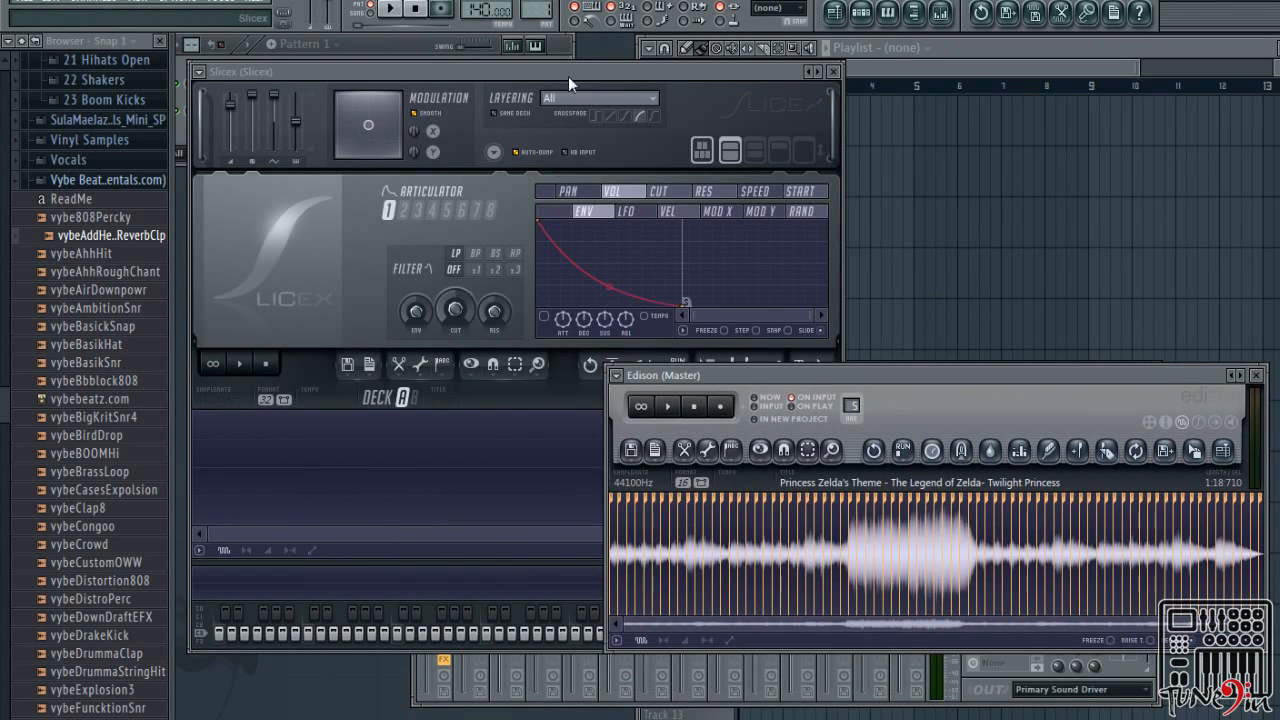
pyautogui.click(605, 71)
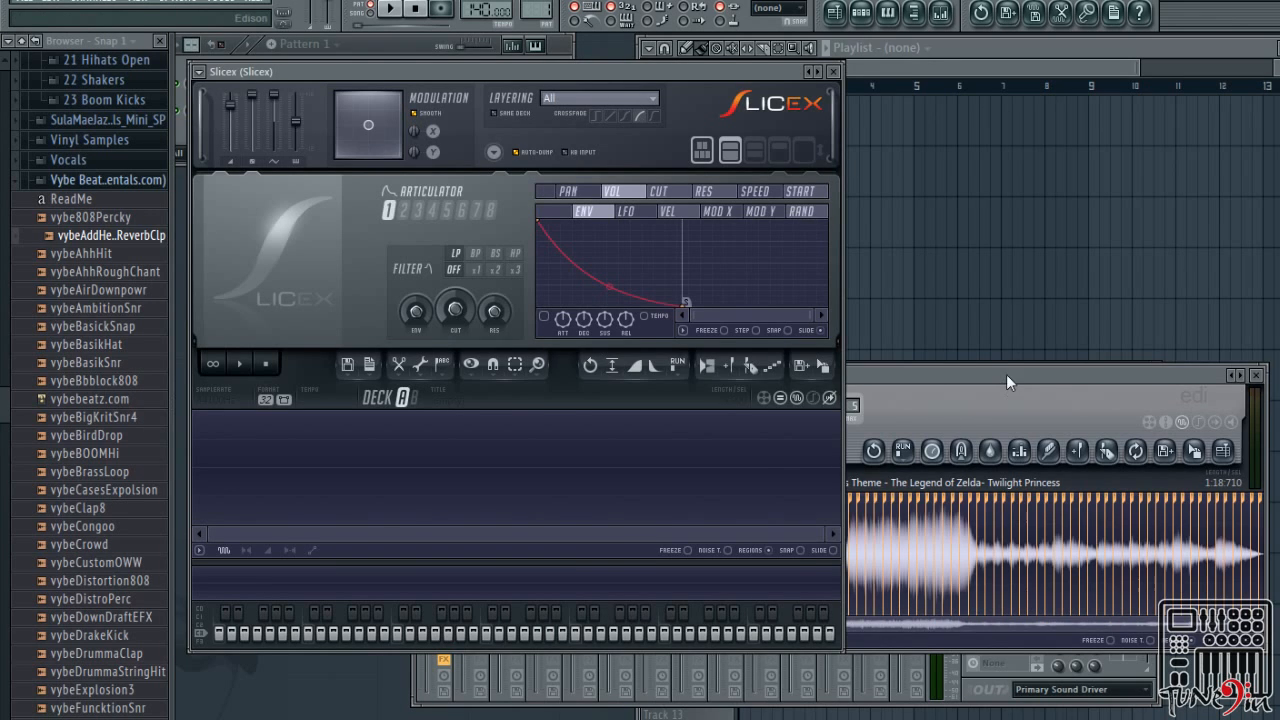
pyautogui.moveTo(1006, 374); pyautogui.dragTo(987, 391)
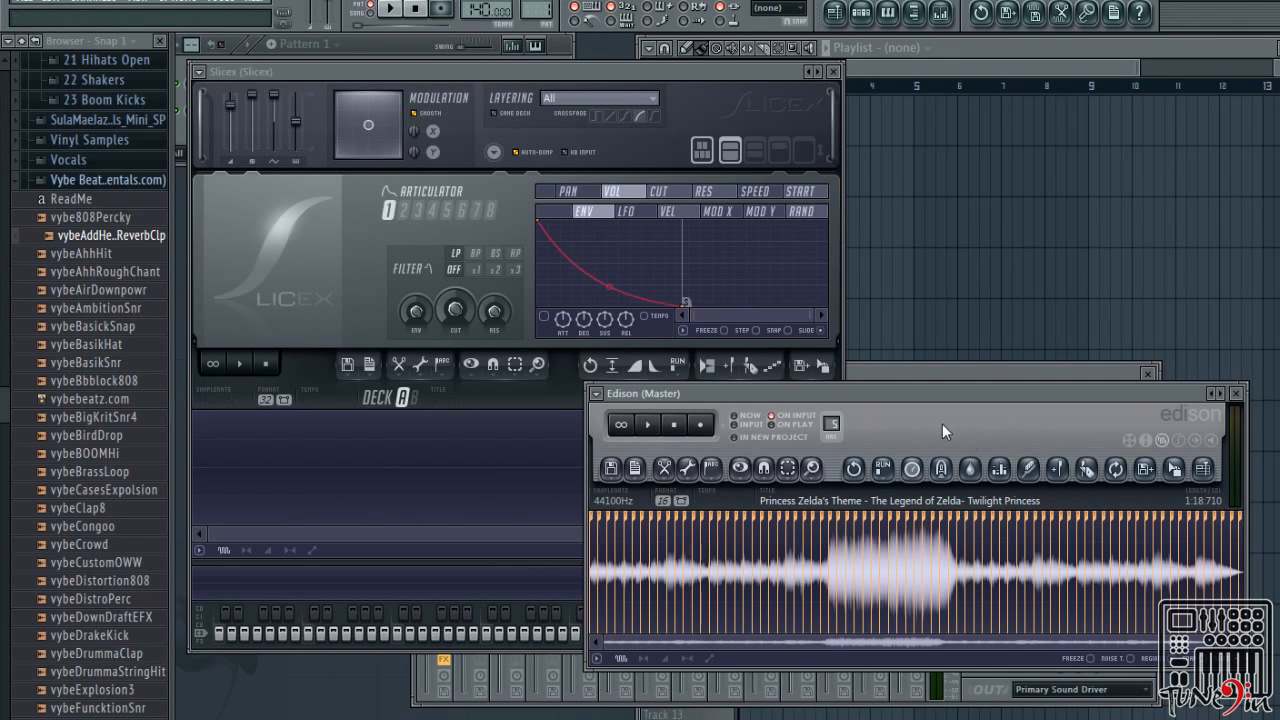
pyautogui.moveTo(996, 397); pyautogui.dragTo(1005, 398)
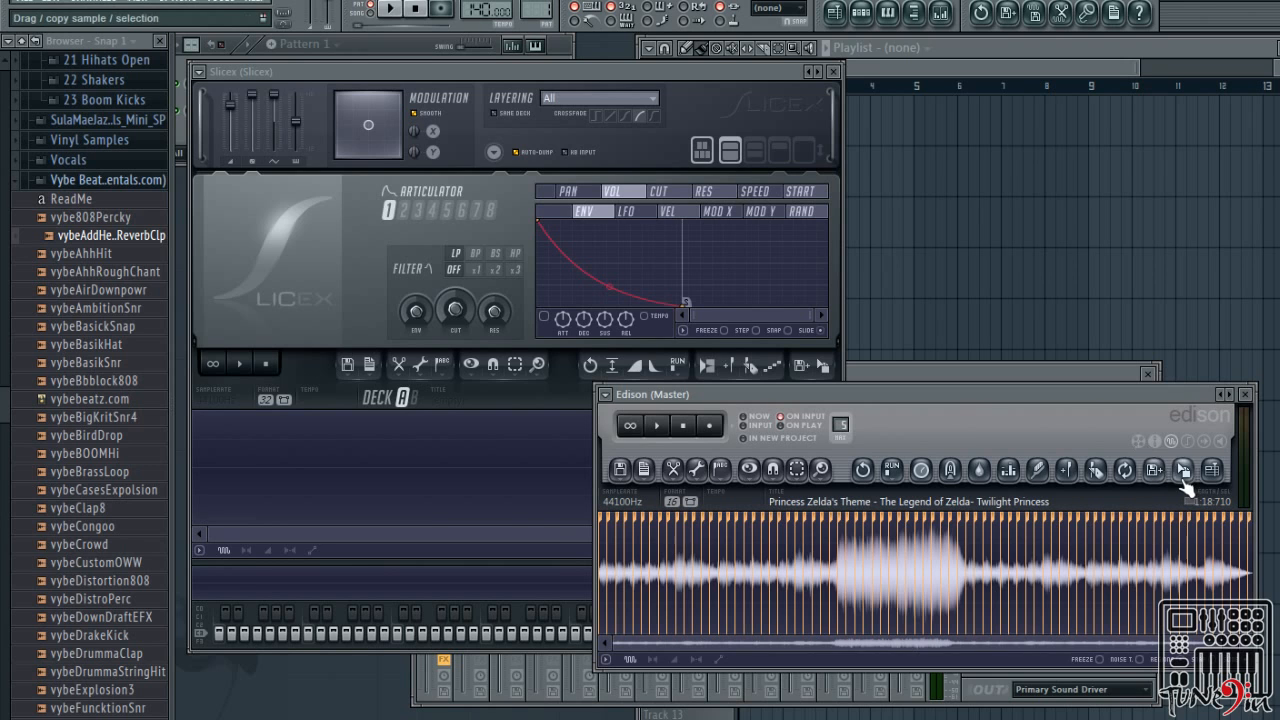
pyautogui.moveTo(1185, 466); pyautogui.dragTo(753, 442)
pyautogui.moveTo(390, 469); pyautogui.dragTo(390, 470)
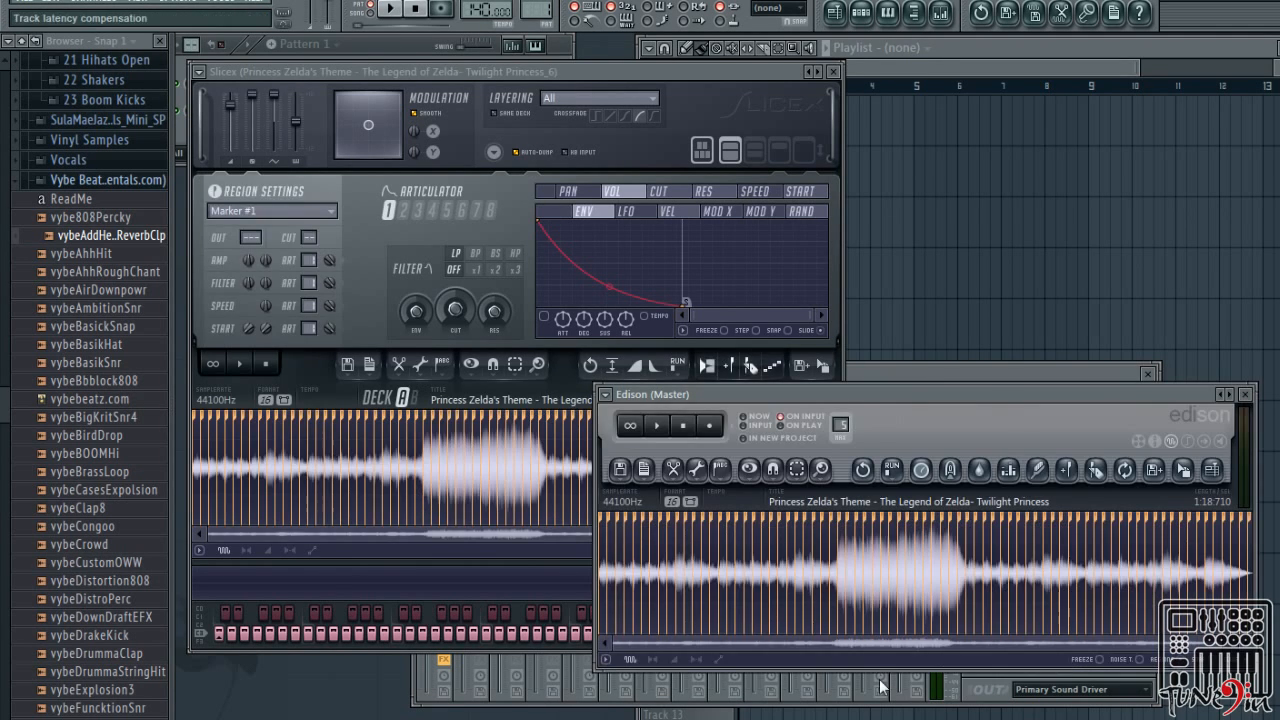
pyautogui.click(544, 69)
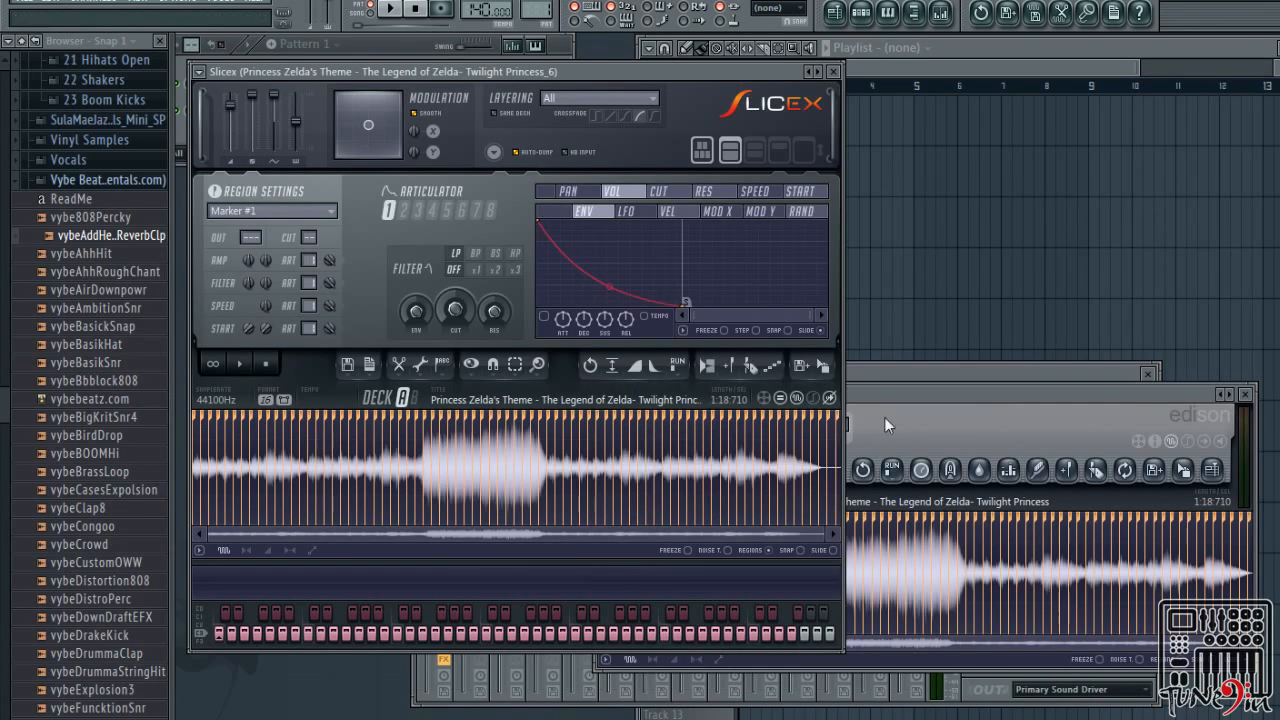
pyautogui.click(834, 72)
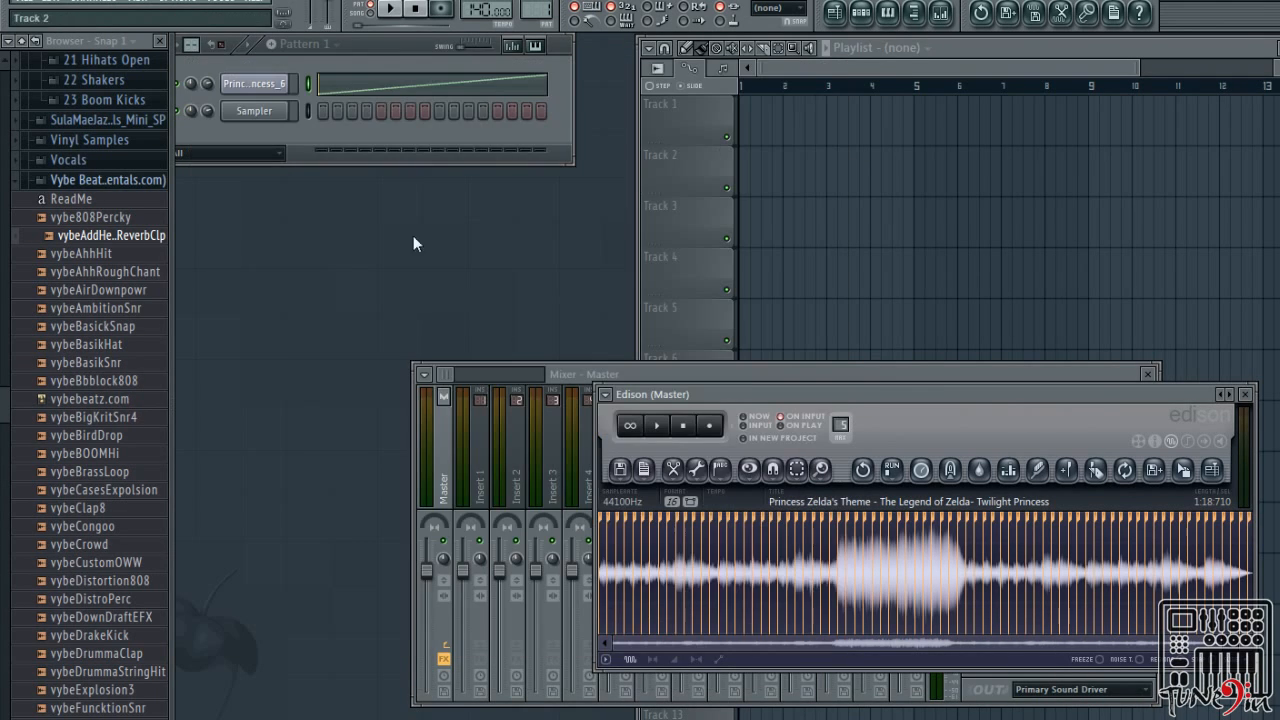
# Open the Slicex channel's piano roll, play back its marker slice notes and stop playback
pyautogui.rightClick(251, 85)
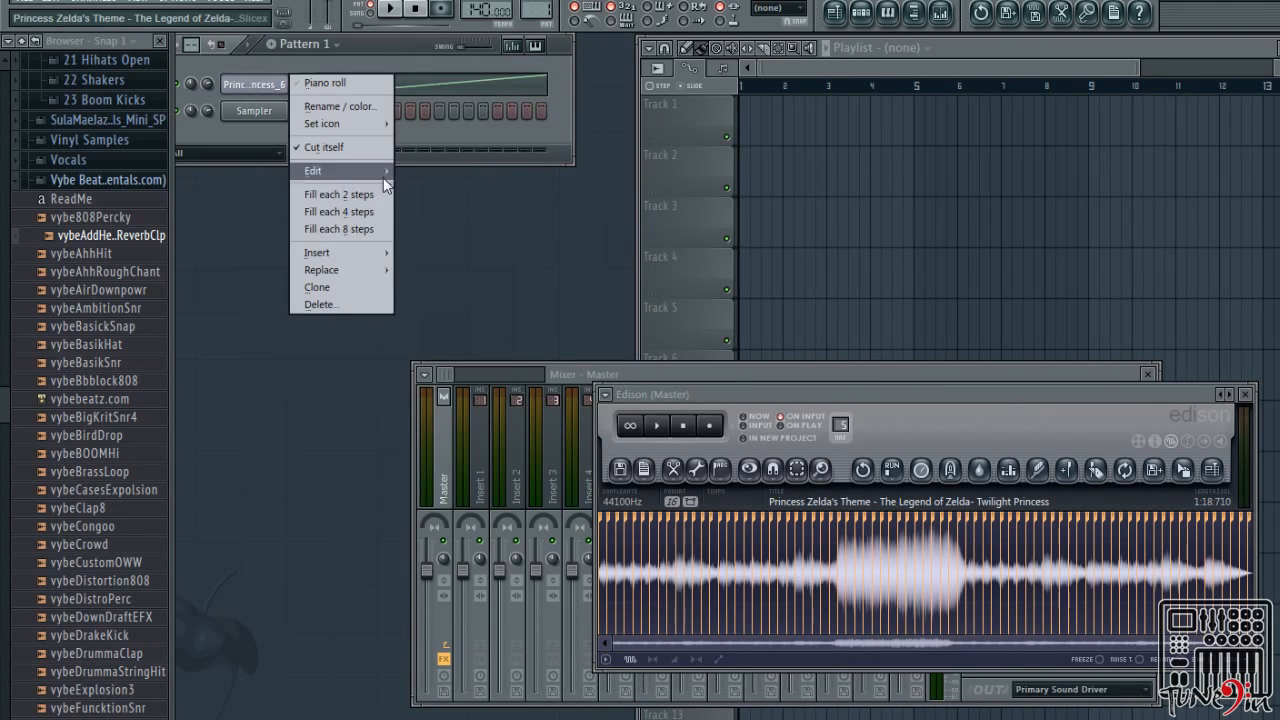
pyautogui.click(484, 91)
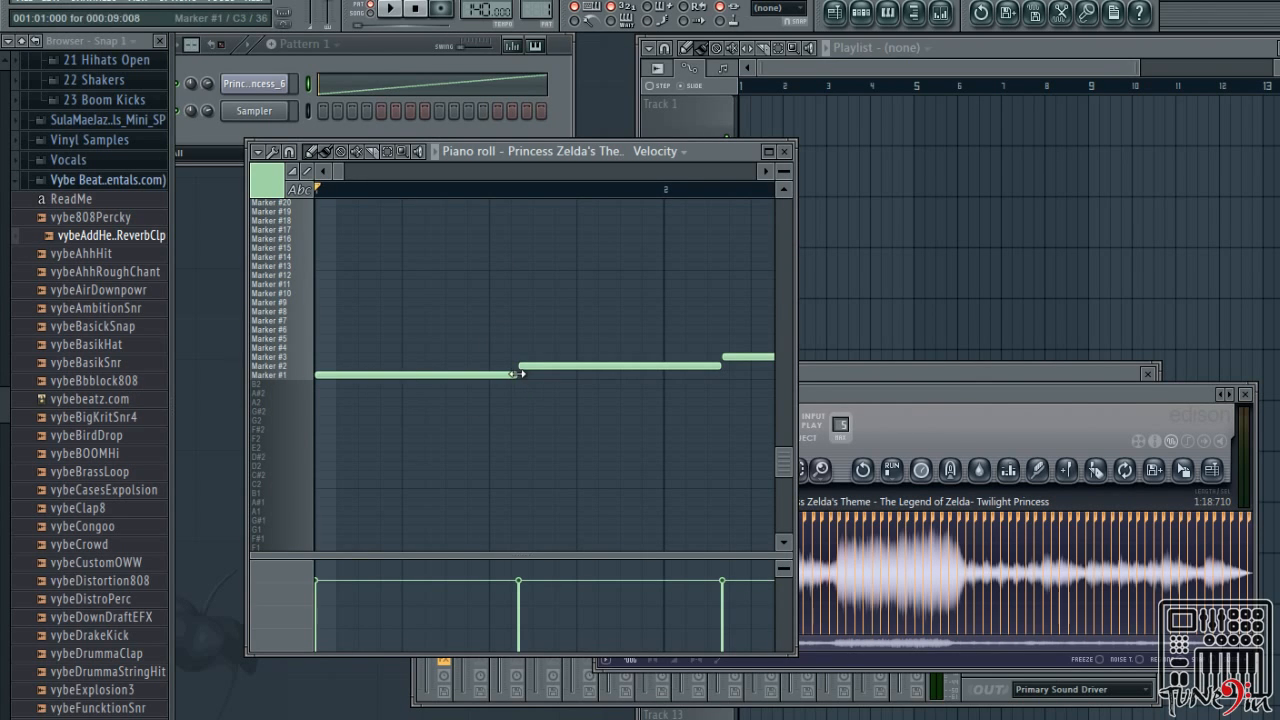
pyautogui.click(391, 10)
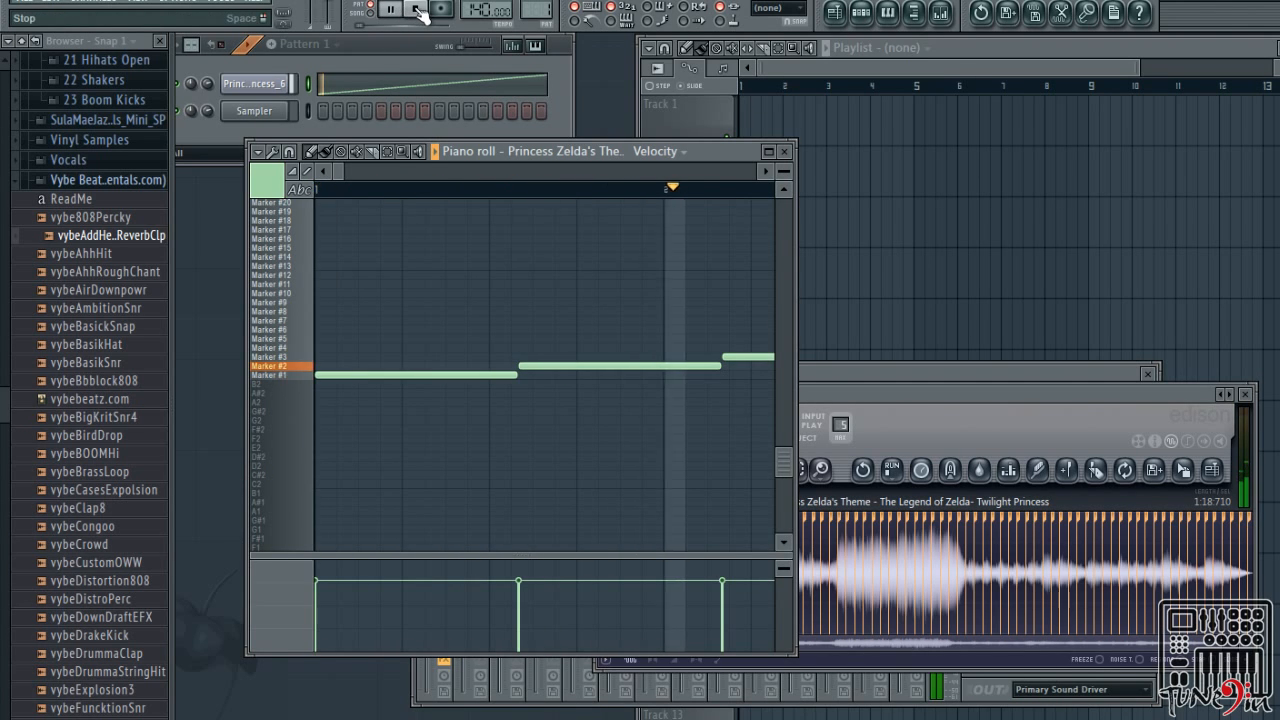
pyautogui.click(418, 10)
pyautogui.moveTo(337, 174); pyautogui.dragTo(361, 173)
pyautogui.click(418, 9)
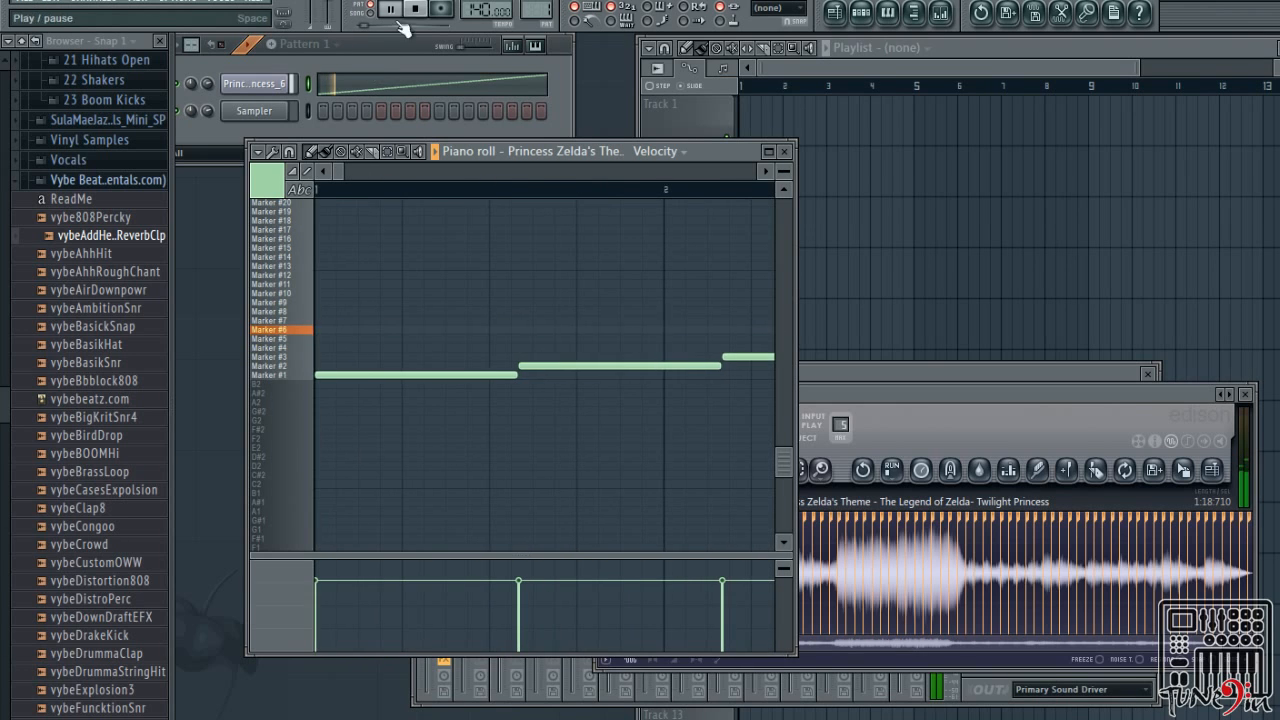
pyautogui.moveTo(342, 172); pyautogui.dragTo(418, 176)
# Cut all slice notes from the Slicex channel's piano roll and set the project tempo to 135 BPM
pyautogui.rightClick(254, 83)
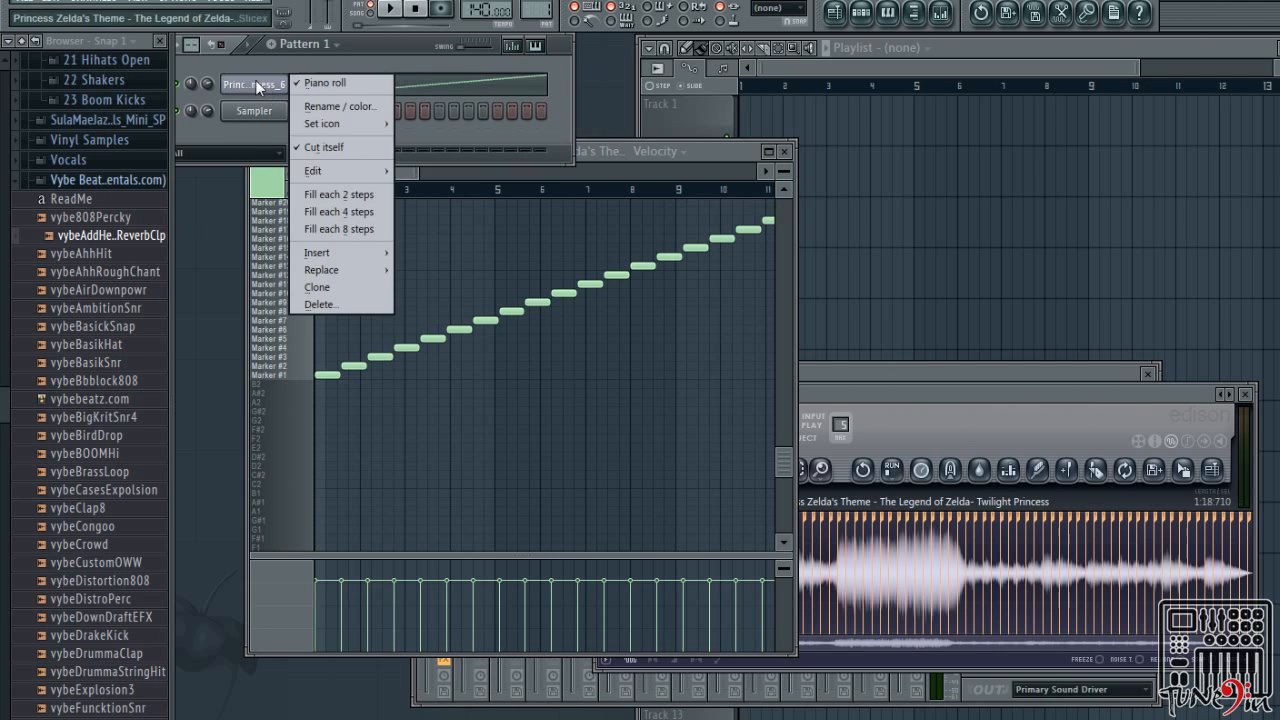
pyautogui.moveTo(369, 165)
pyautogui.click(459, 180)
pyautogui.click(528, 172)
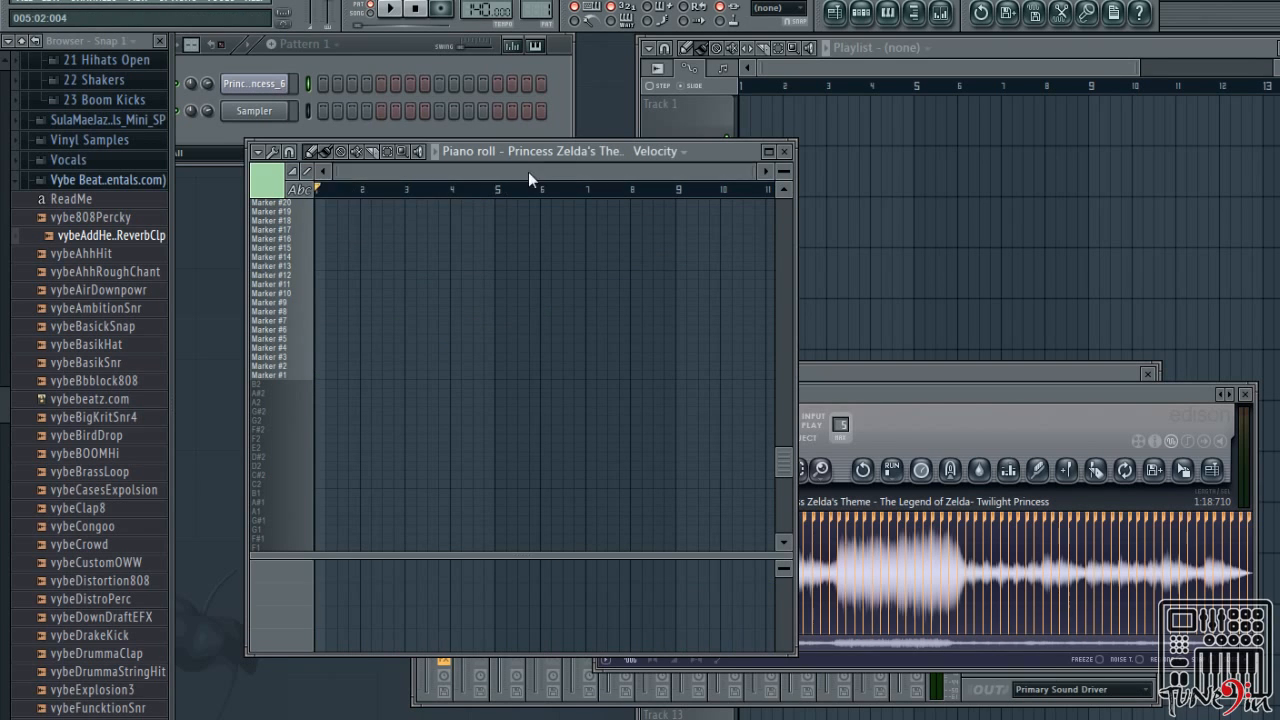
pyautogui.moveTo(756, 164); pyautogui.dragTo(490, 162)
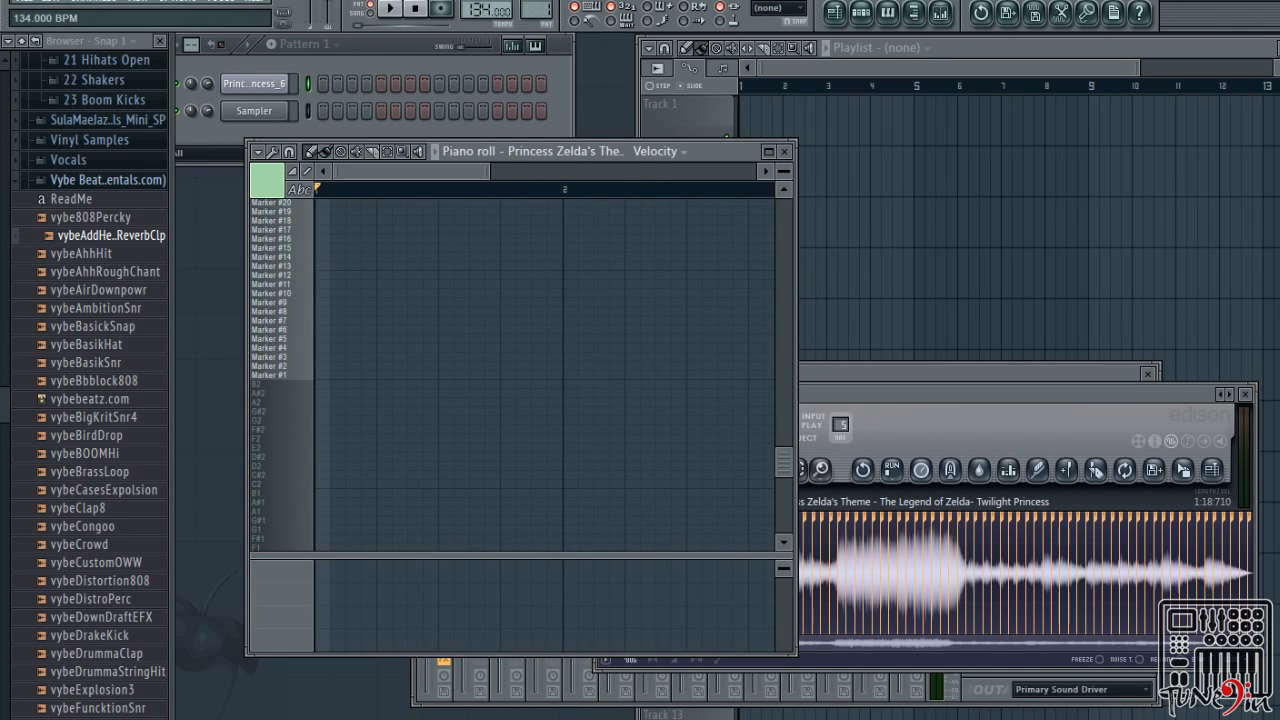
pyautogui.moveTo(490, 11); pyautogui.dragTo(490, 6)
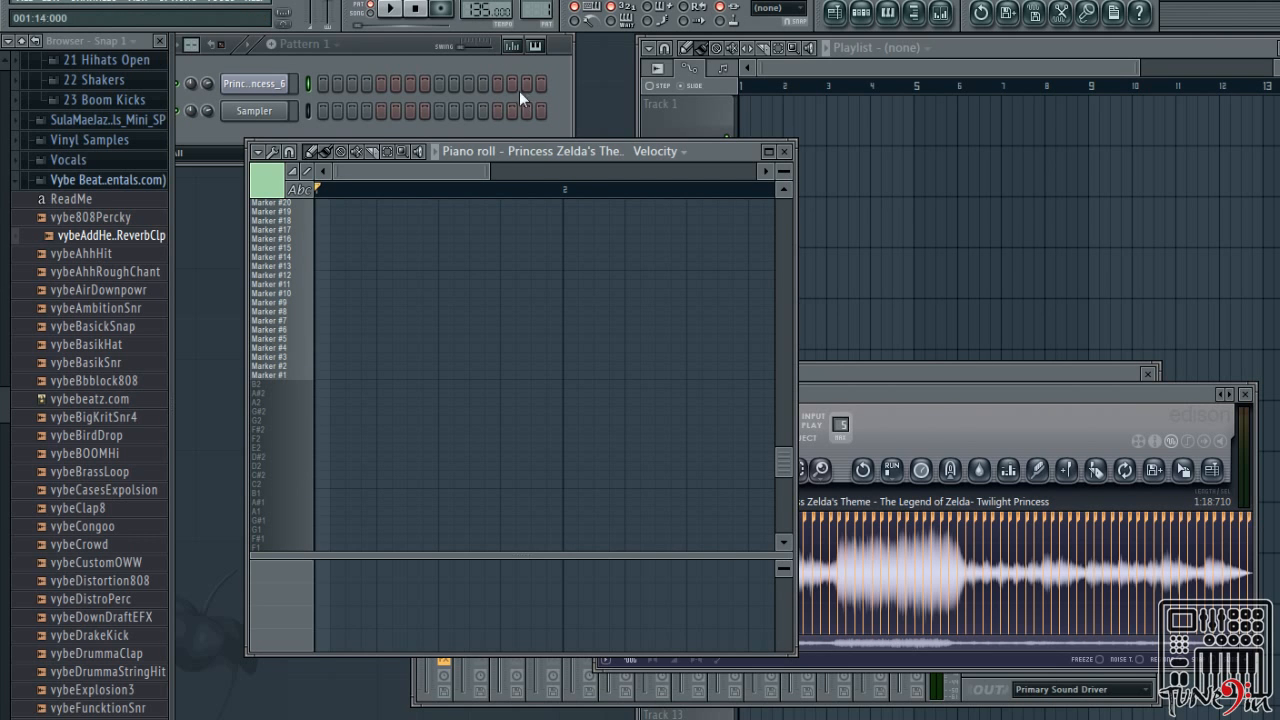
# Audition individual slices on the piano roll's keys, including Marker #1 and Marker #62
pyautogui.scroll(1, 341, 386)
pyautogui.scroll(15, 280, 357)
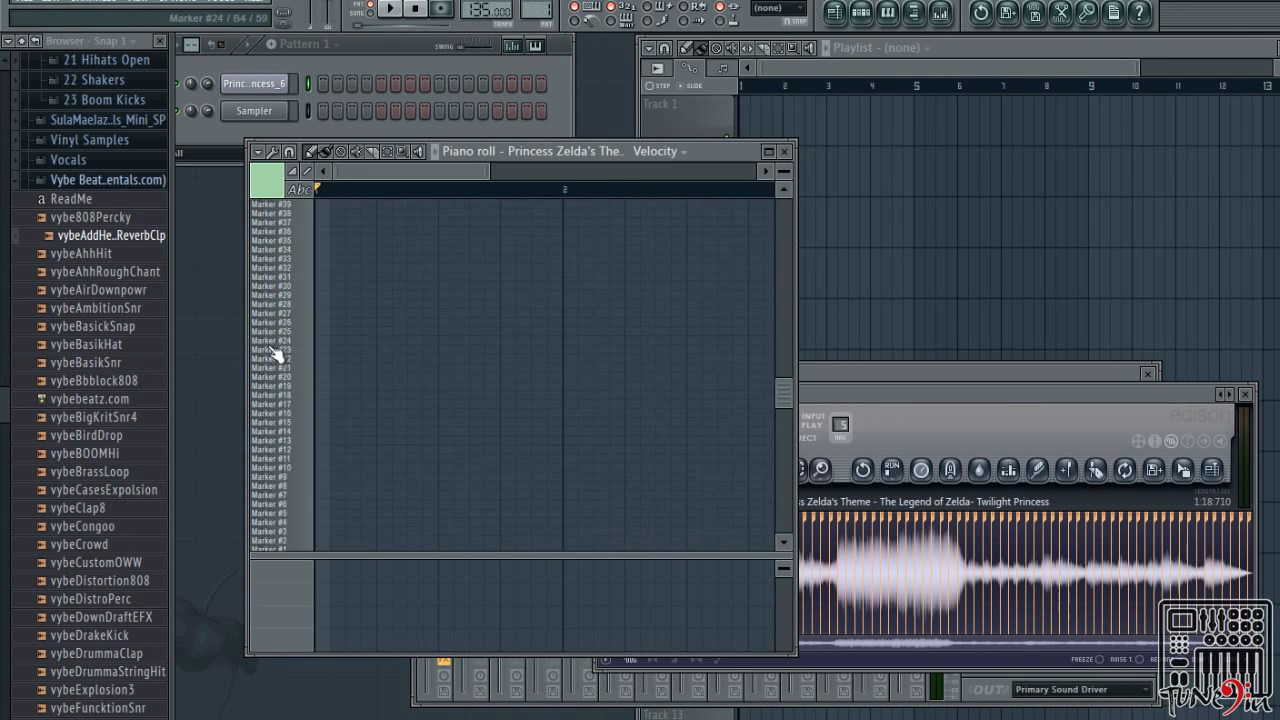
pyautogui.scroll(-11, 283, 352)
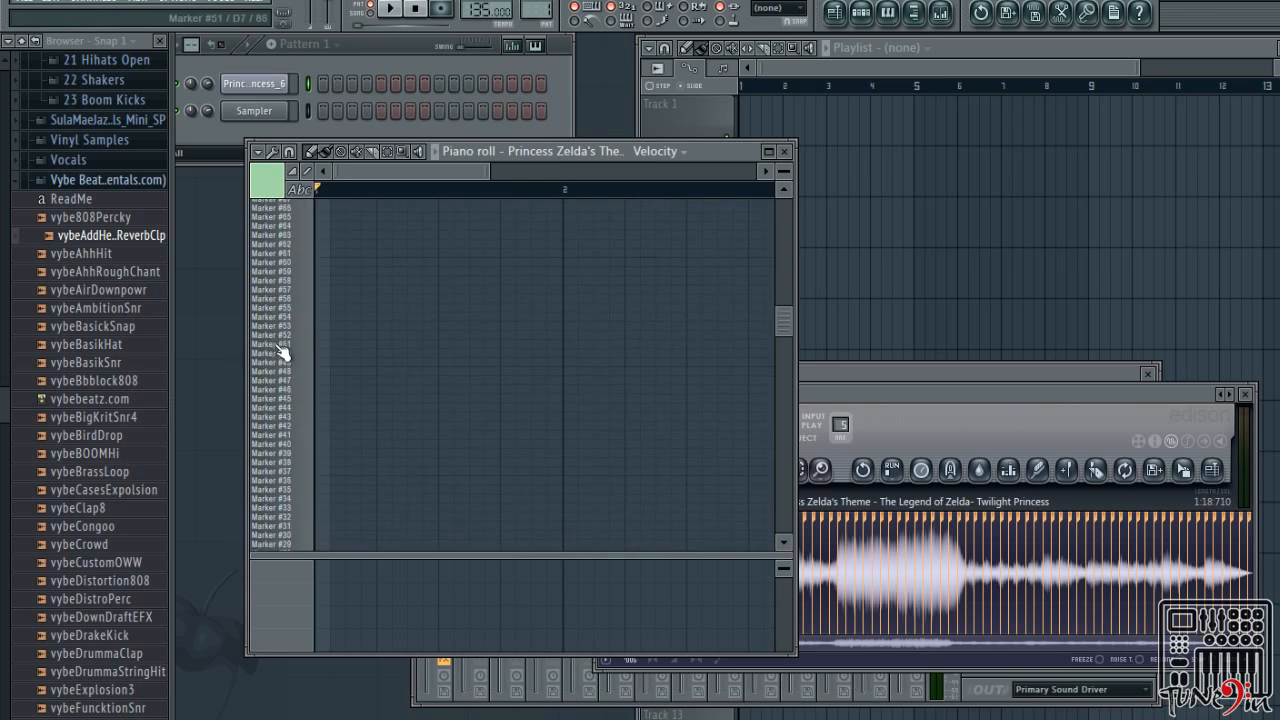
pyautogui.scroll(-3, 290, 478)
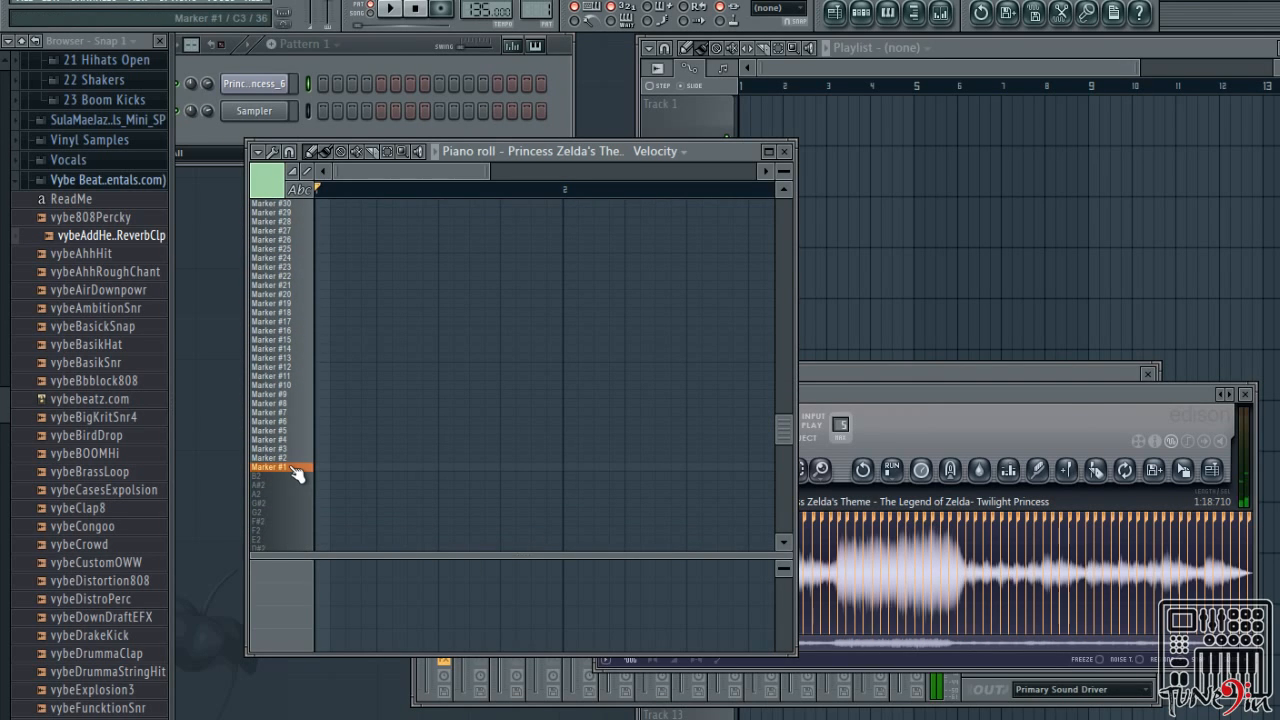
pyautogui.click(290, 288)
pyautogui.scroll(10, 290, 288)
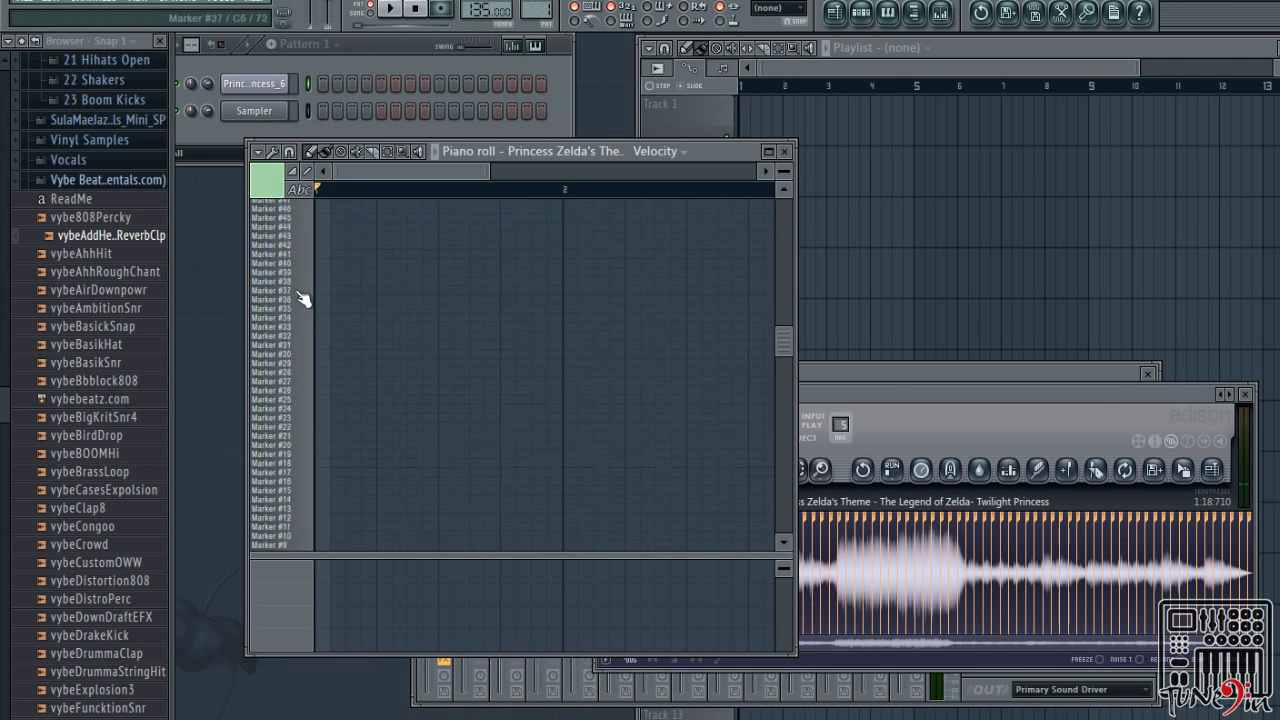
pyautogui.click(290, 269)
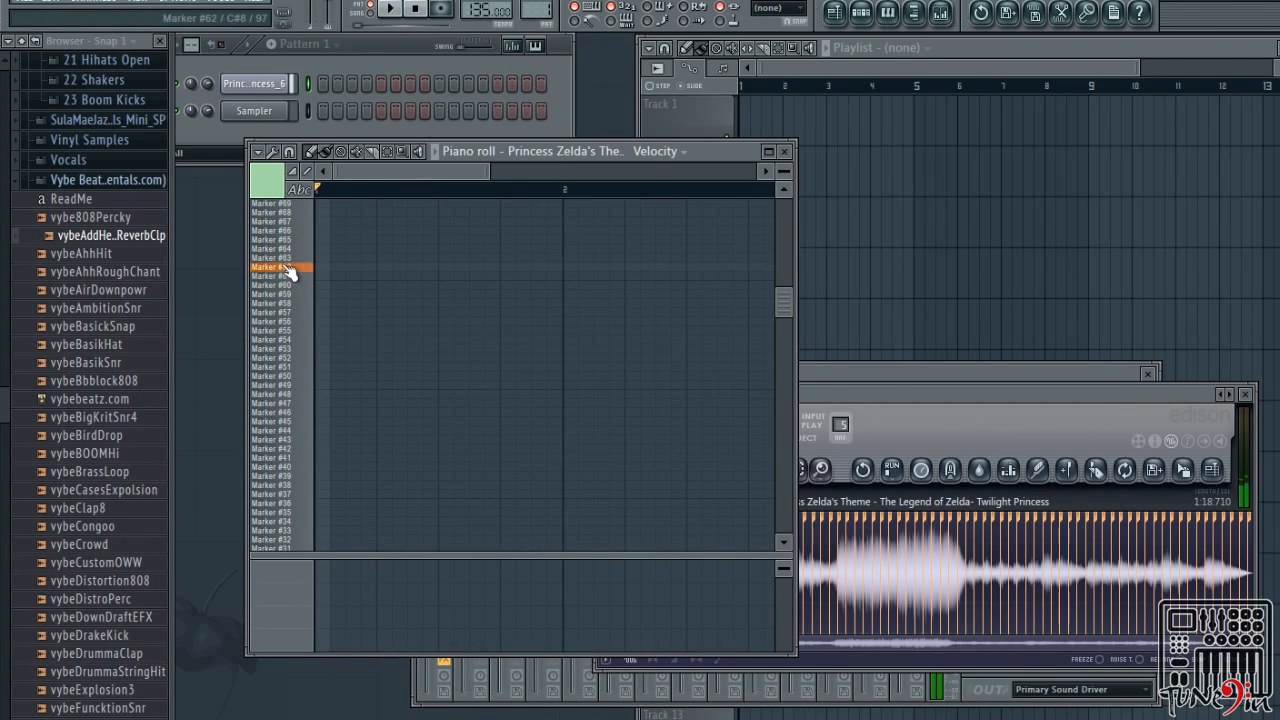
# Audition more slices on the piano roll's keys, including Marker #35, and look through the rest of the marker range
pyautogui.click(290, 386)
pyautogui.click(292, 458)
pyautogui.click(288, 496)
pyautogui.click(289, 442)
pyautogui.click(289, 394)
pyautogui.click(289, 422)
pyautogui.click(289, 458)
pyautogui.click(290, 513)
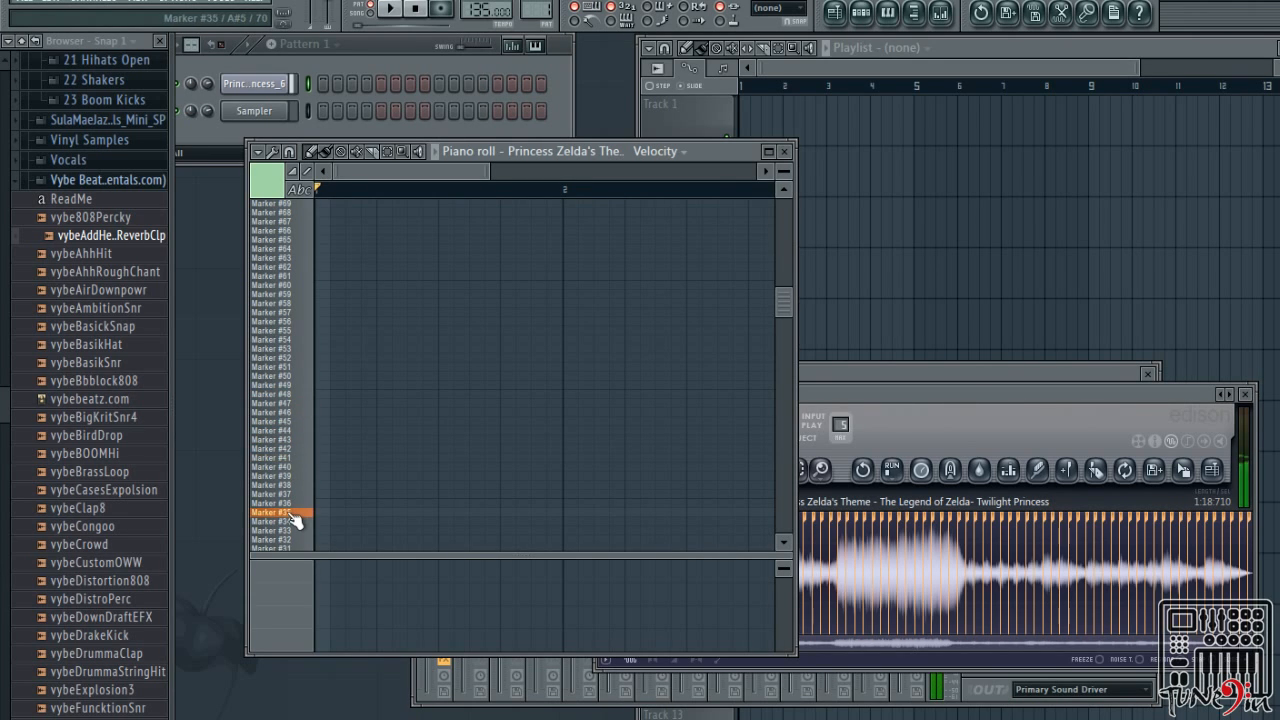
pyautogui.click(284, 540)
pyautogui.scroll(-4, 309, 443)
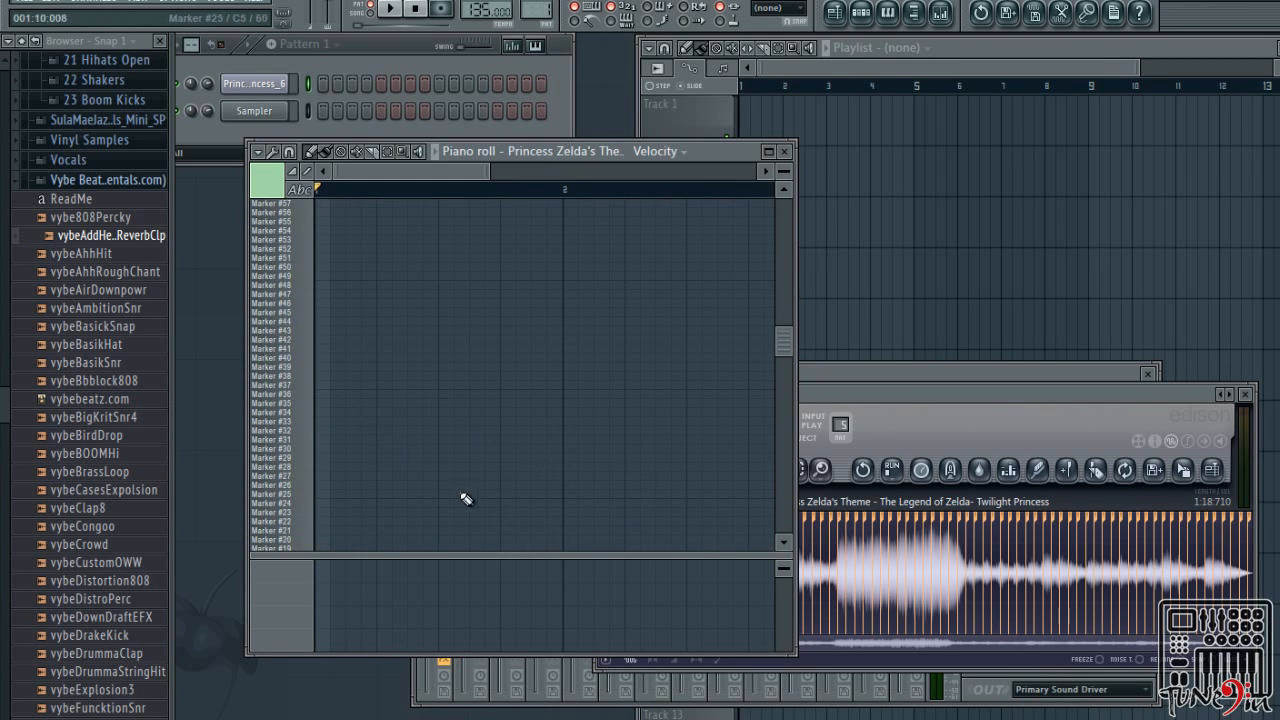
pyautogui.scroll(-6, 285, 435)
pyautogui.scroll(12, 285, 437)
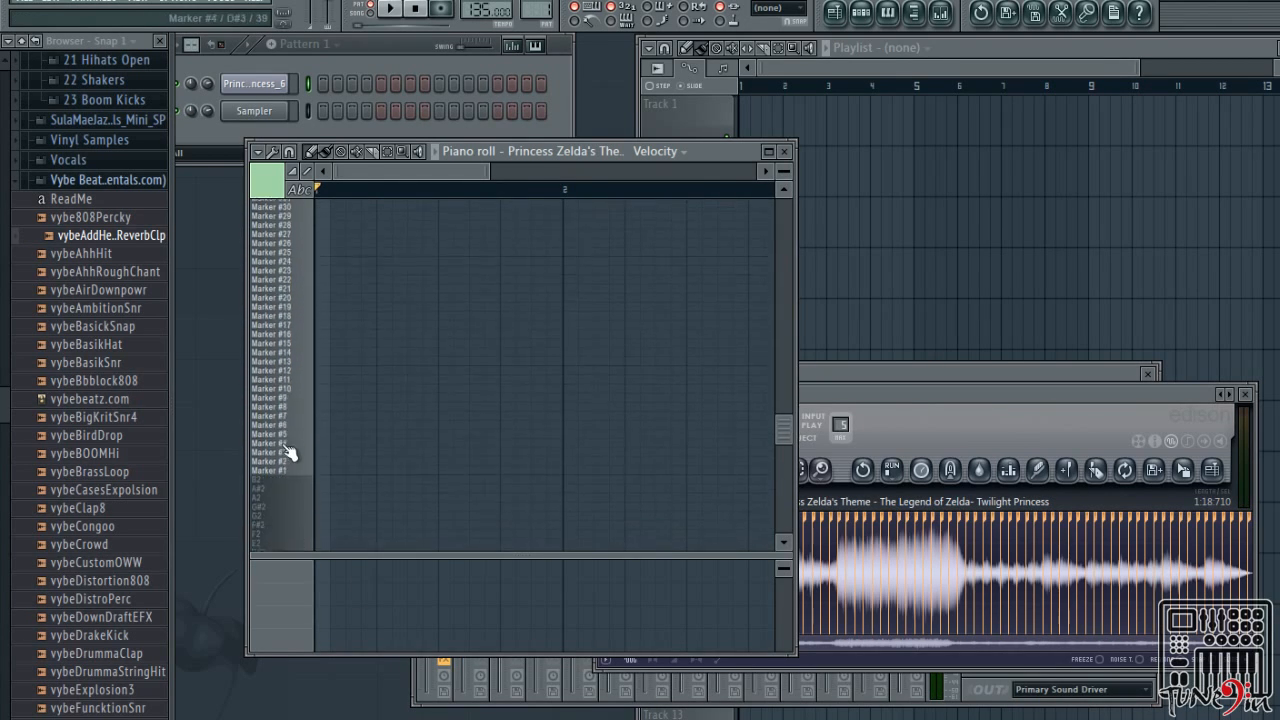
pyautogui.scroll(-12, 285, 415)
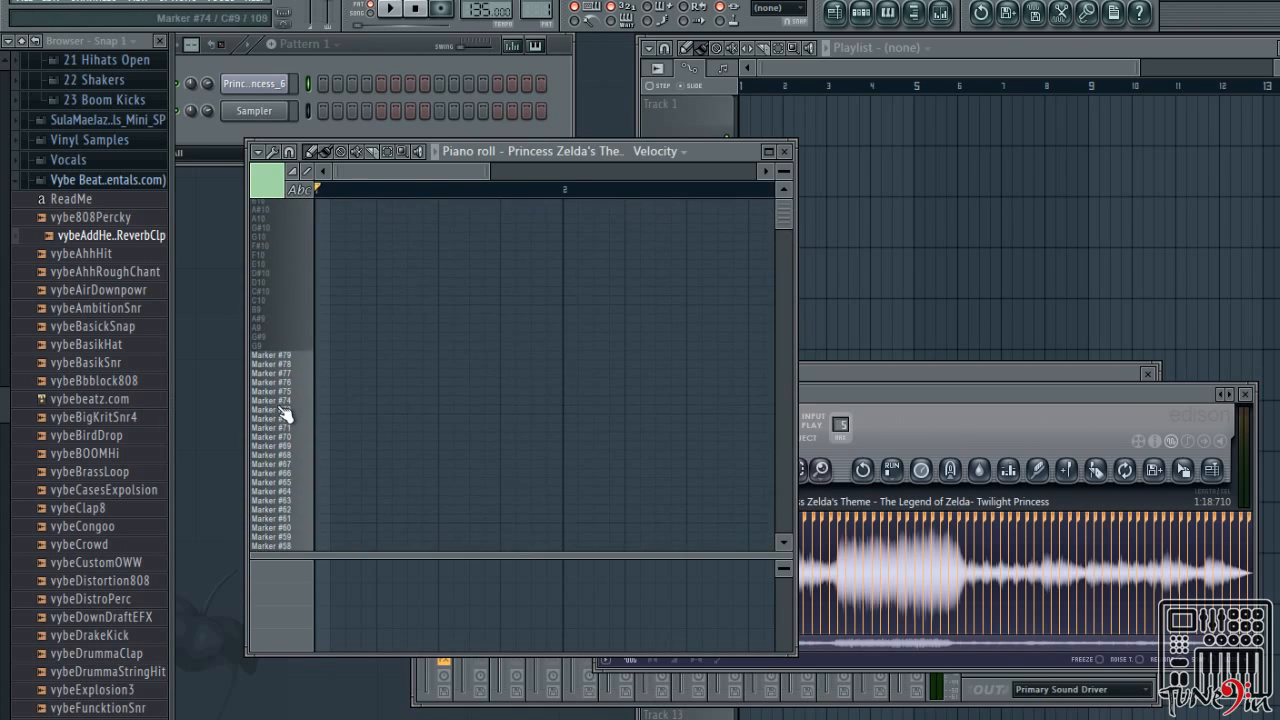
pyautogui.scroll(-3, 289, 410)
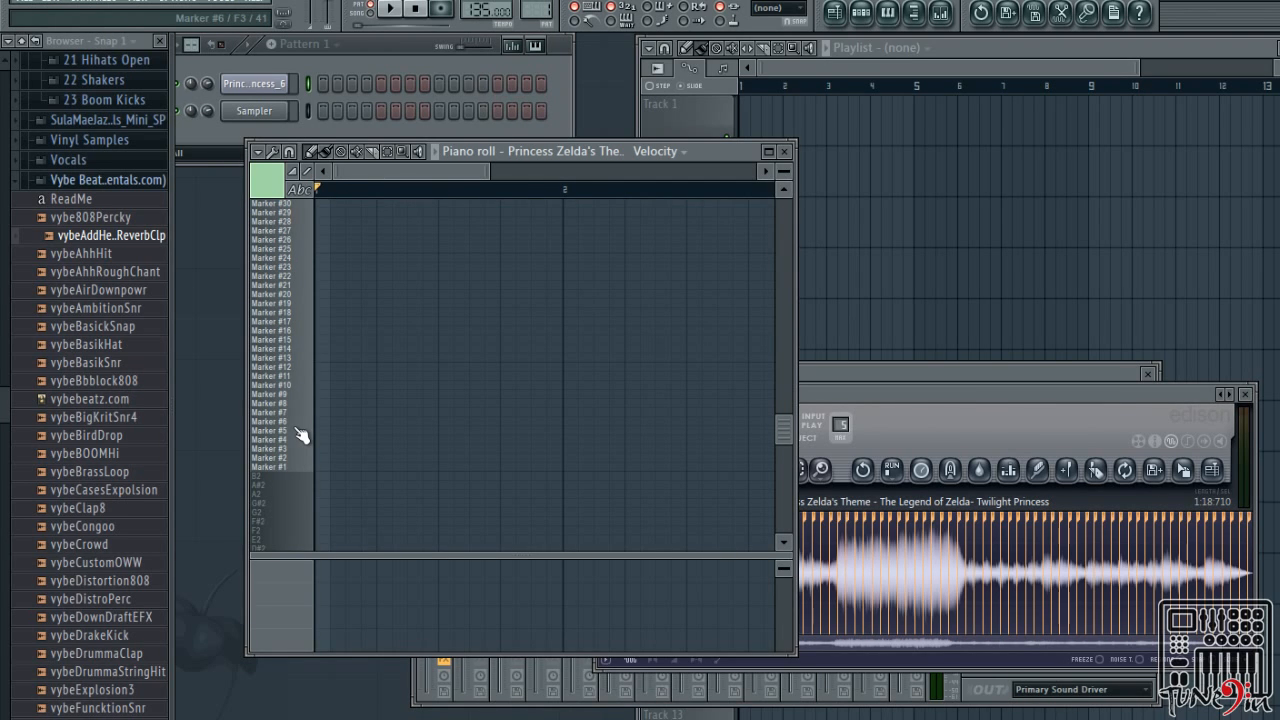
pyautogui.scroll(3, 290, 440)
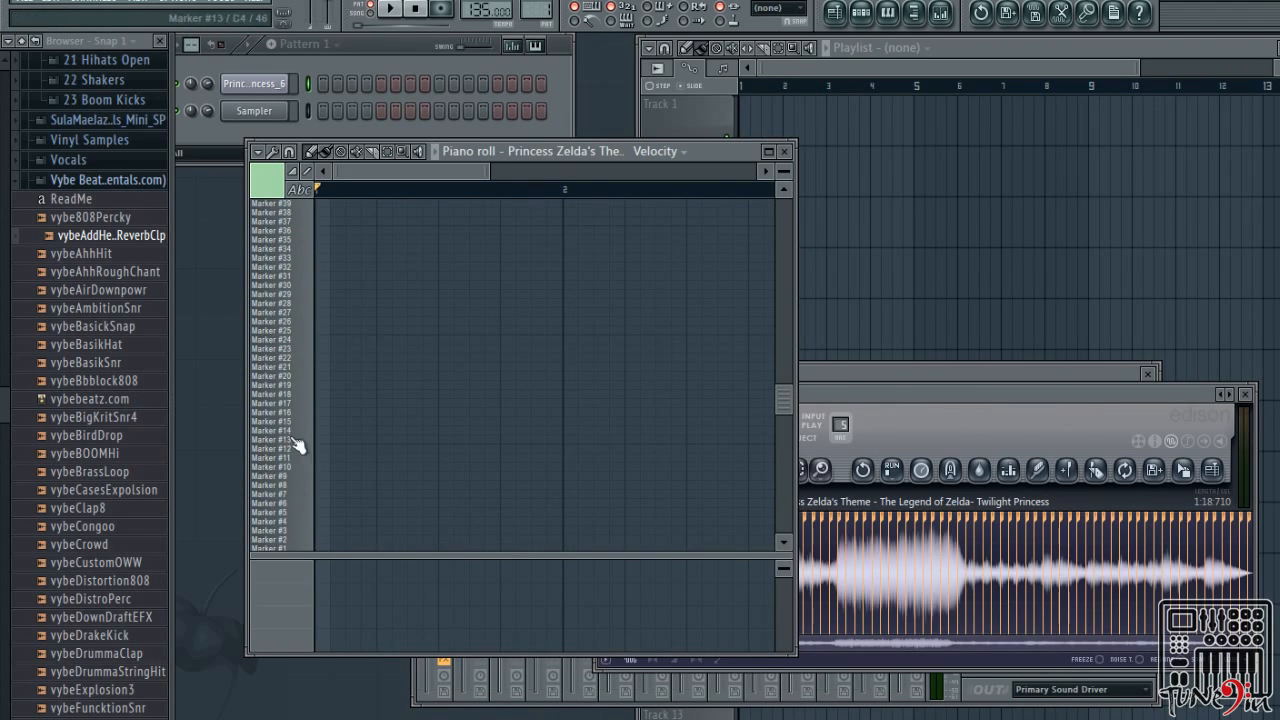
pyautogui.scroll(-3, 388, 497)
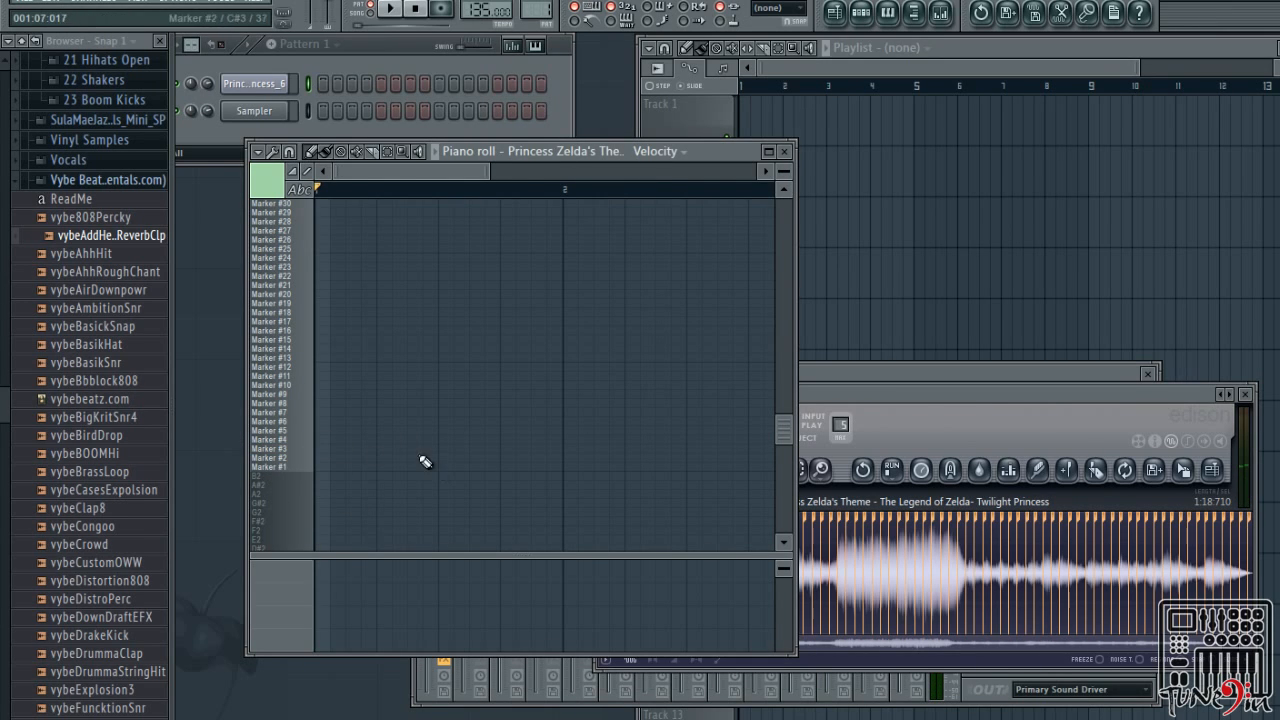
# Draw a one-bar Marker #1 note at bar 1, remove the extra note from bar 2, and play the pattern back
pyautogui.click(331, 468)
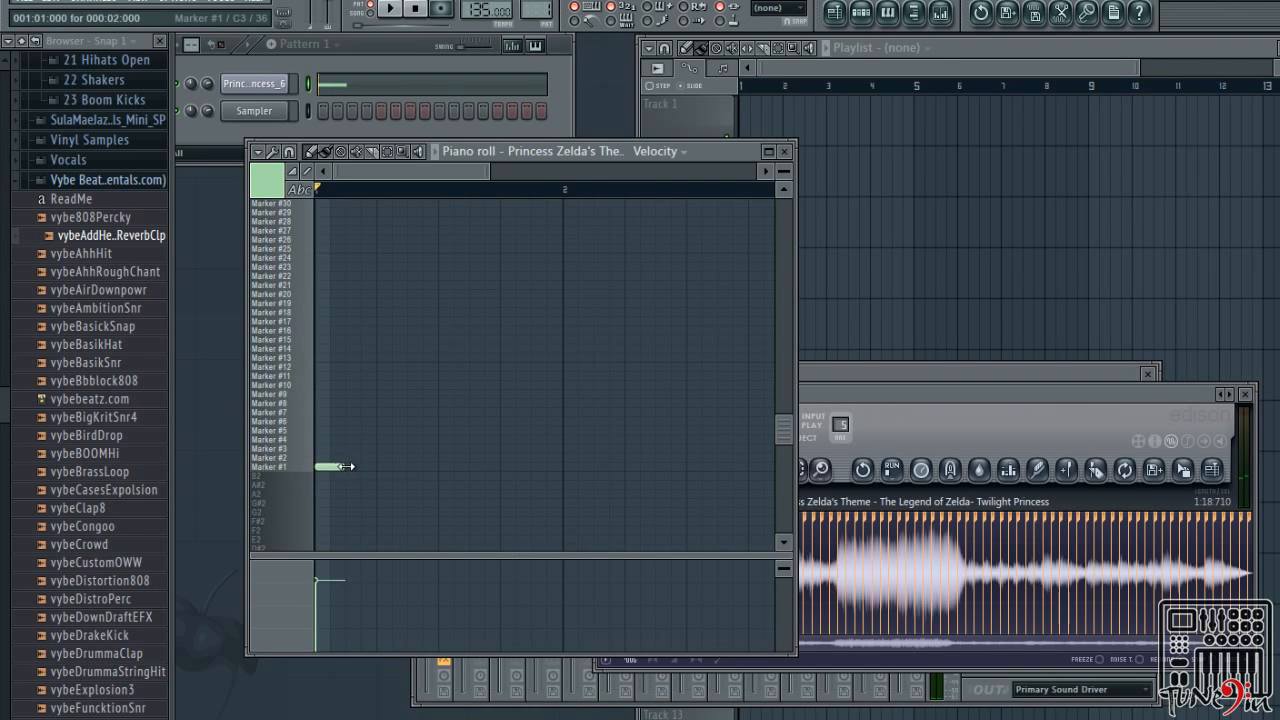
pyautogui.moveTo(346, 467)
pyautogui.mouseDown()
pyautogui.moveTo(551, 489)
pyautogui.moveTo(586, 477)
pyautogui.mouseUp()
pyautogui.click(571, 466)
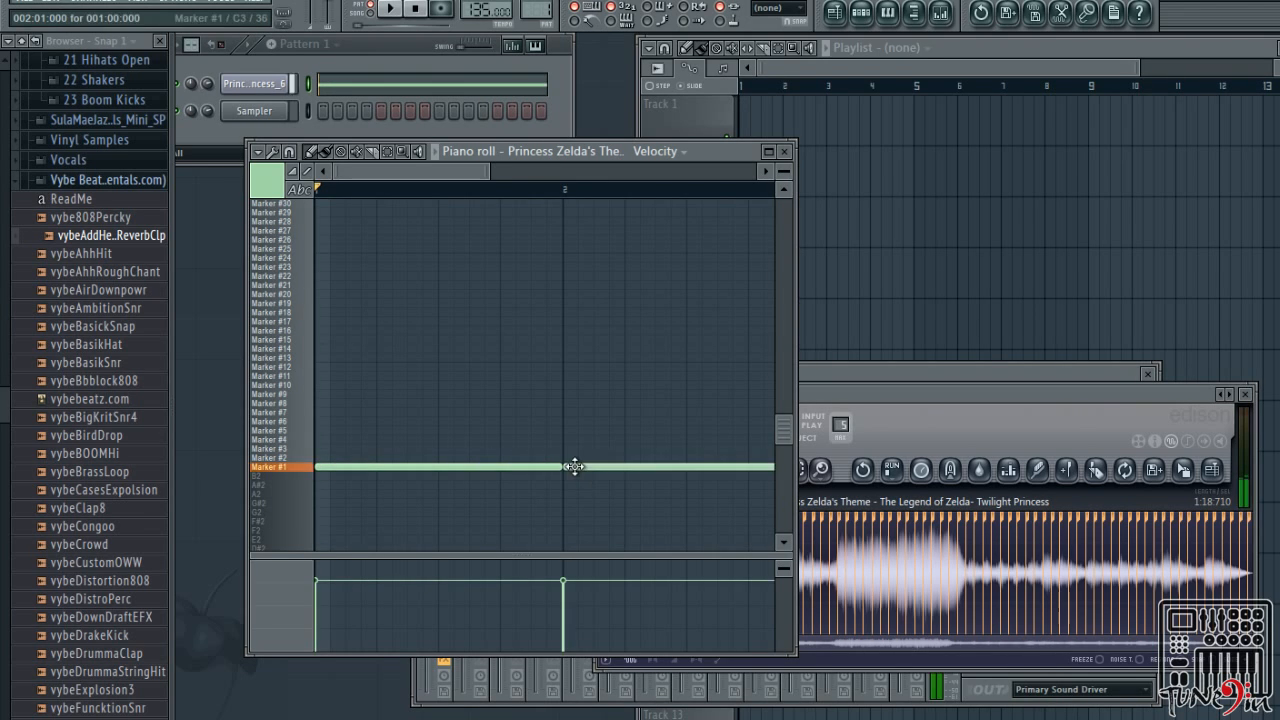
pyautogui.rightClick(640, 466)
pyautogui.click(390, 9)
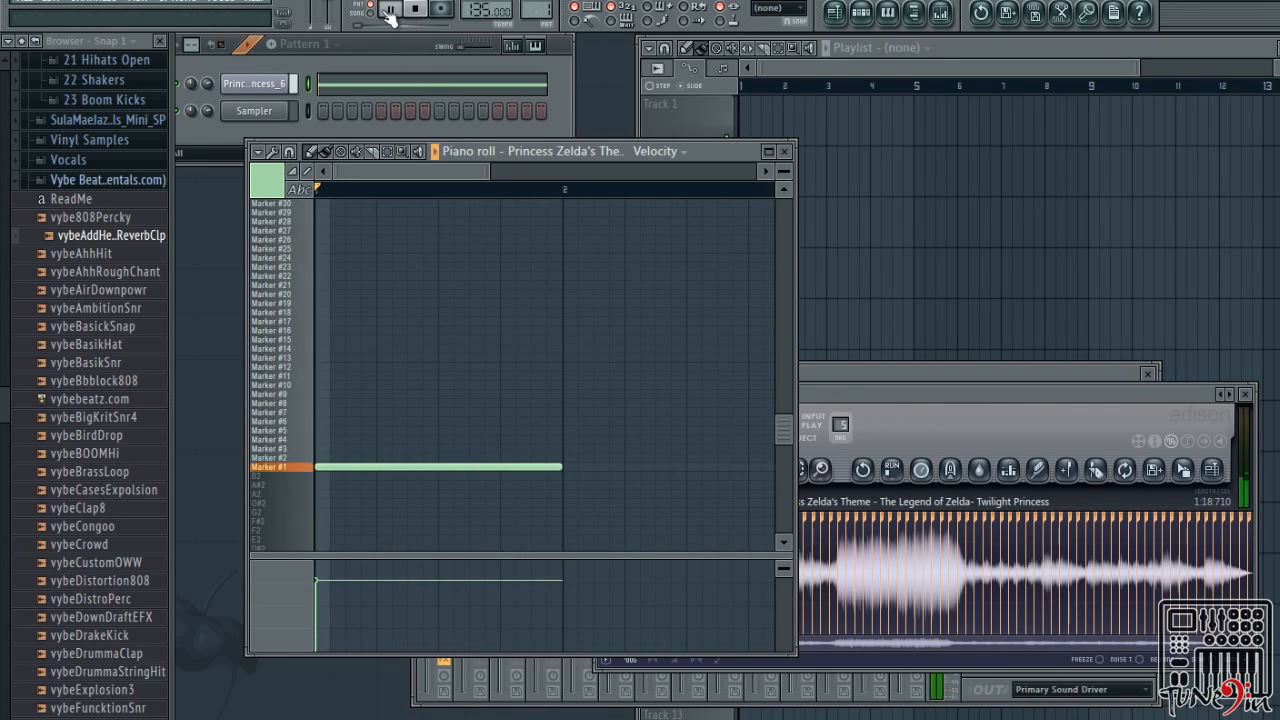
pyautogui.click(418, 9)
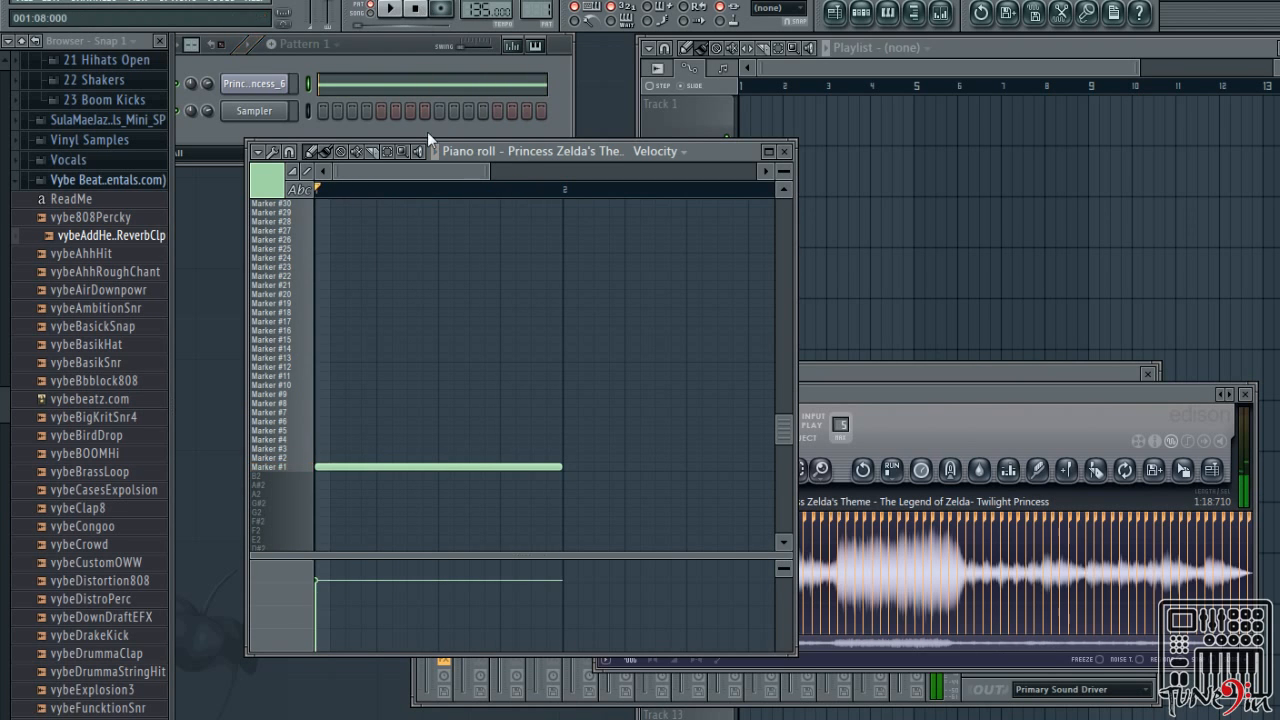
# Shorten the Marker #1 note to half a bar, add a second half-bar Marker #1 note after it, and play them back
pyautogui.moveTo(560, 478); pyautogui.dragTo(434, 474)
pyautogui.click(443, 466)
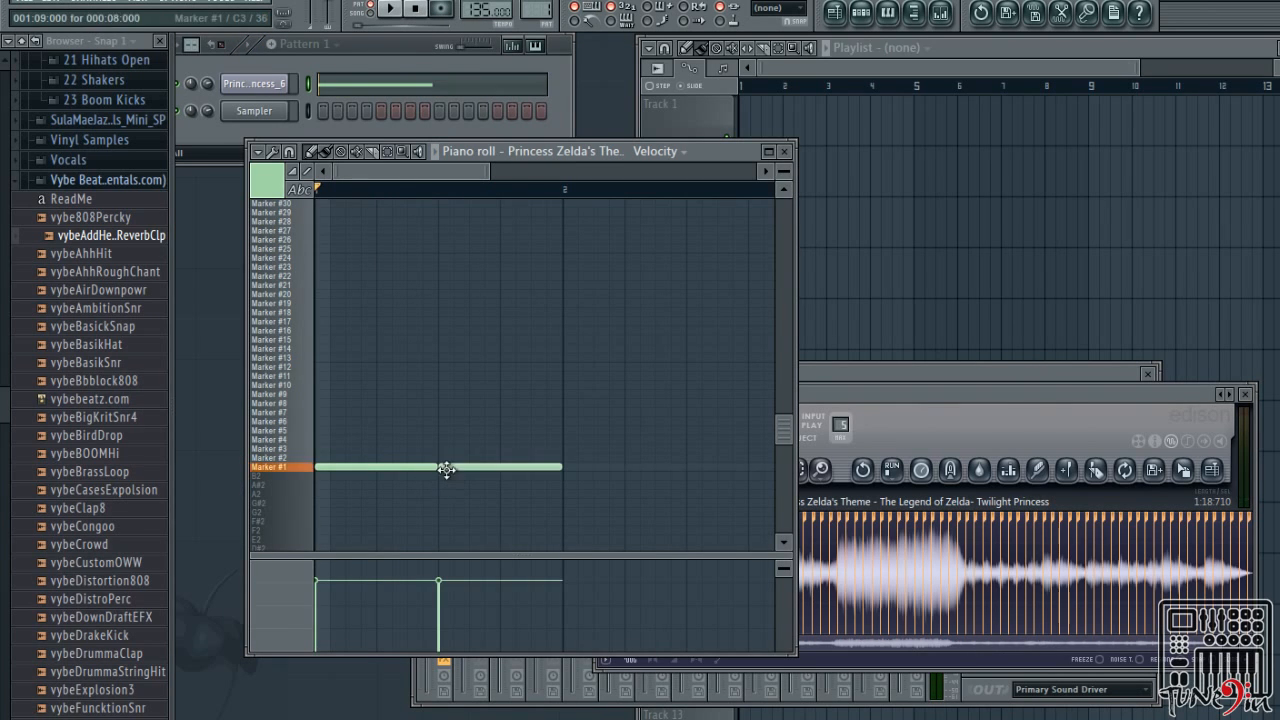
pyautogui.click(390, 9)
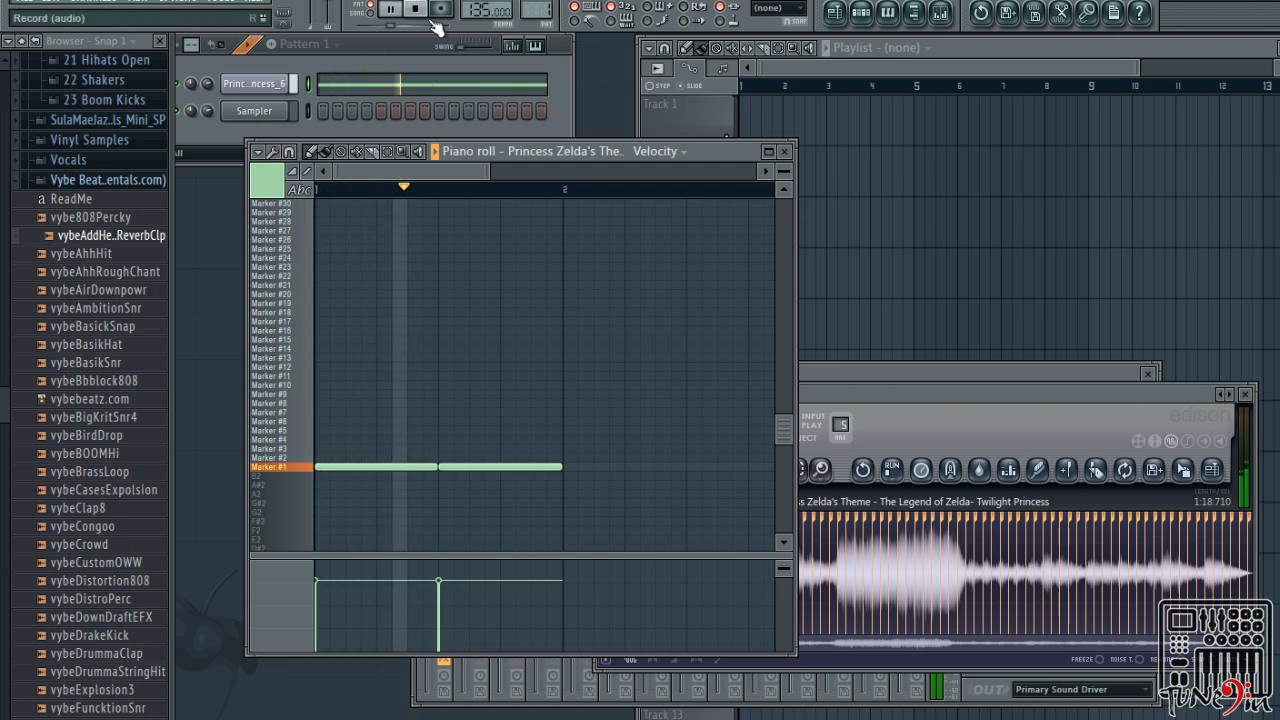
pyautogui.click(424, 16)
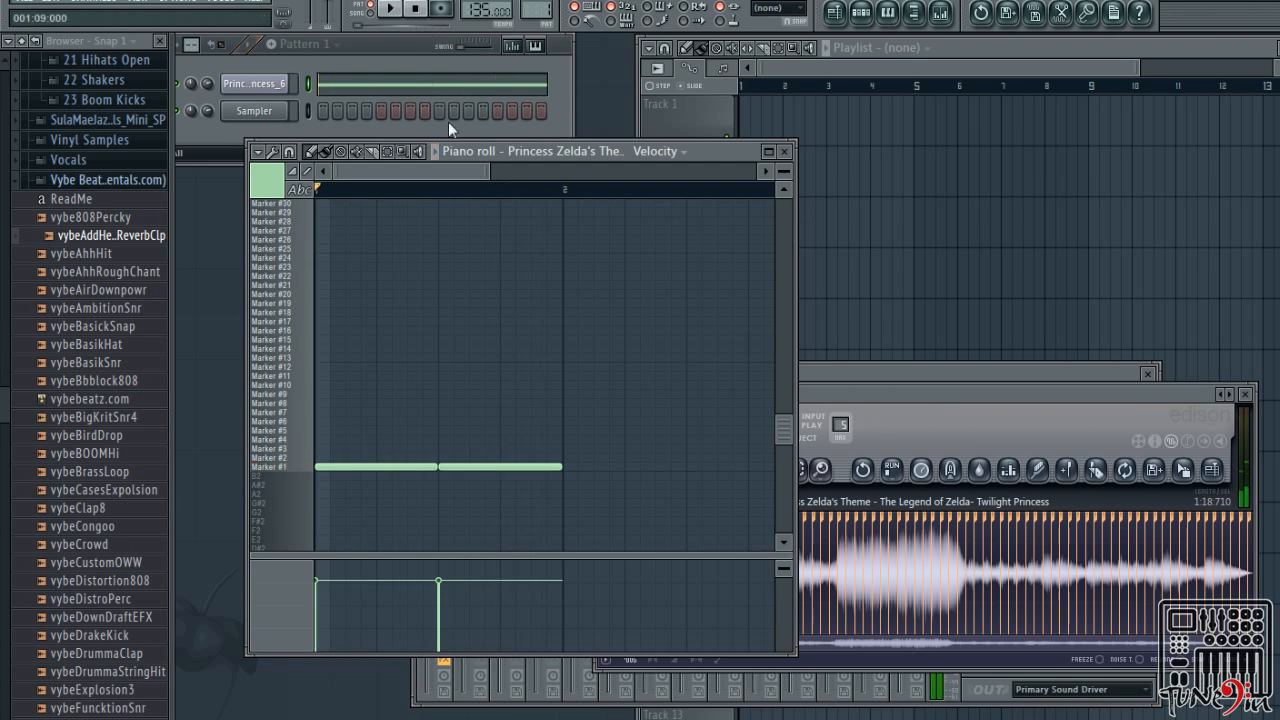
# Add a third half-bar Marker #1 note at the start of bar 2 and play the sequence back
pyautogui.click(575, 468)
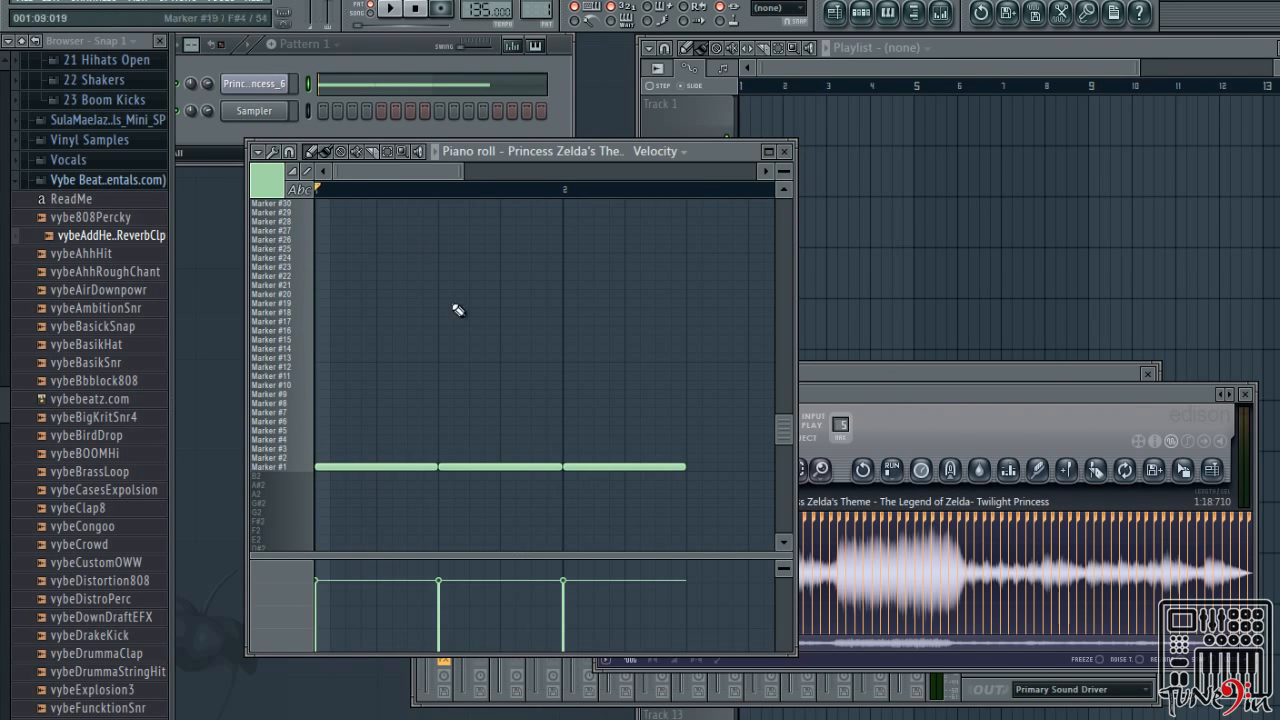
pyautogui.click(389, 12)
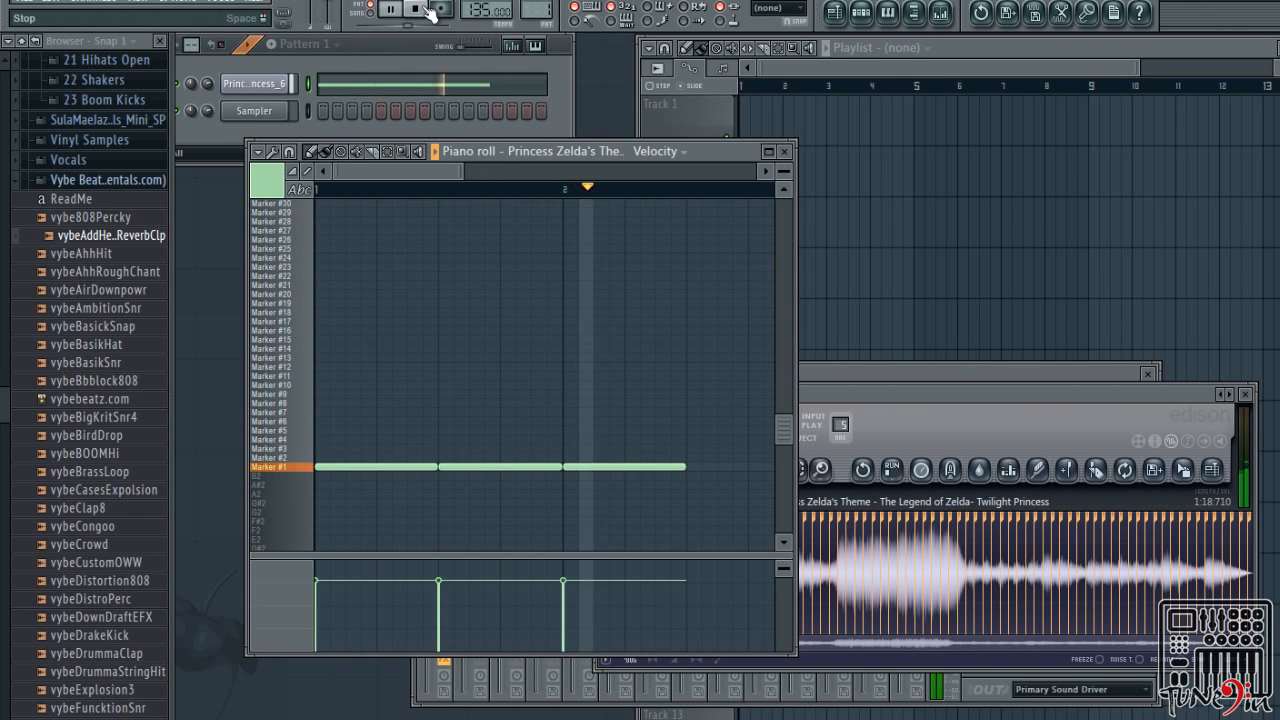
pyautogui.click(415, 9)
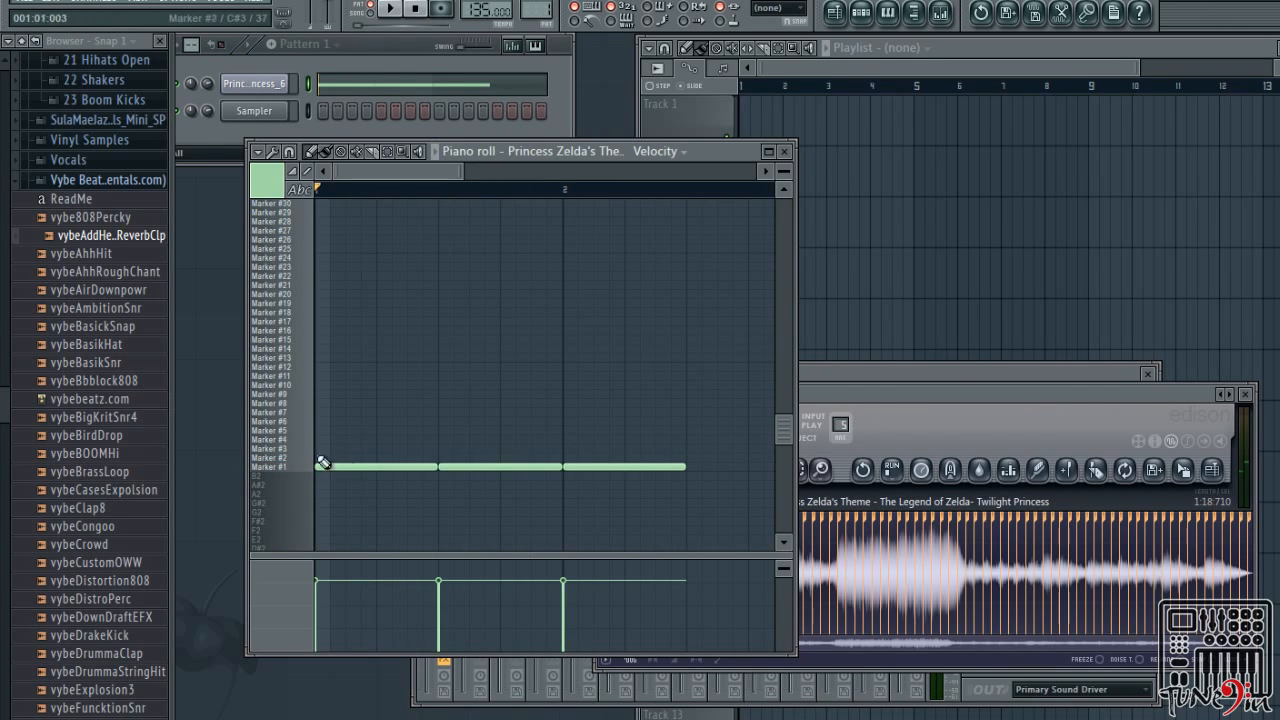
# Audition Markers #5, #4 and #3, and place a half-bar Marker #3 note in the second half of bar 2
pyautogui.click(285, 430)
pyautogui.click(292, 440)
pyautogui.click(295, 449)
pyautogui.click(695, 449)
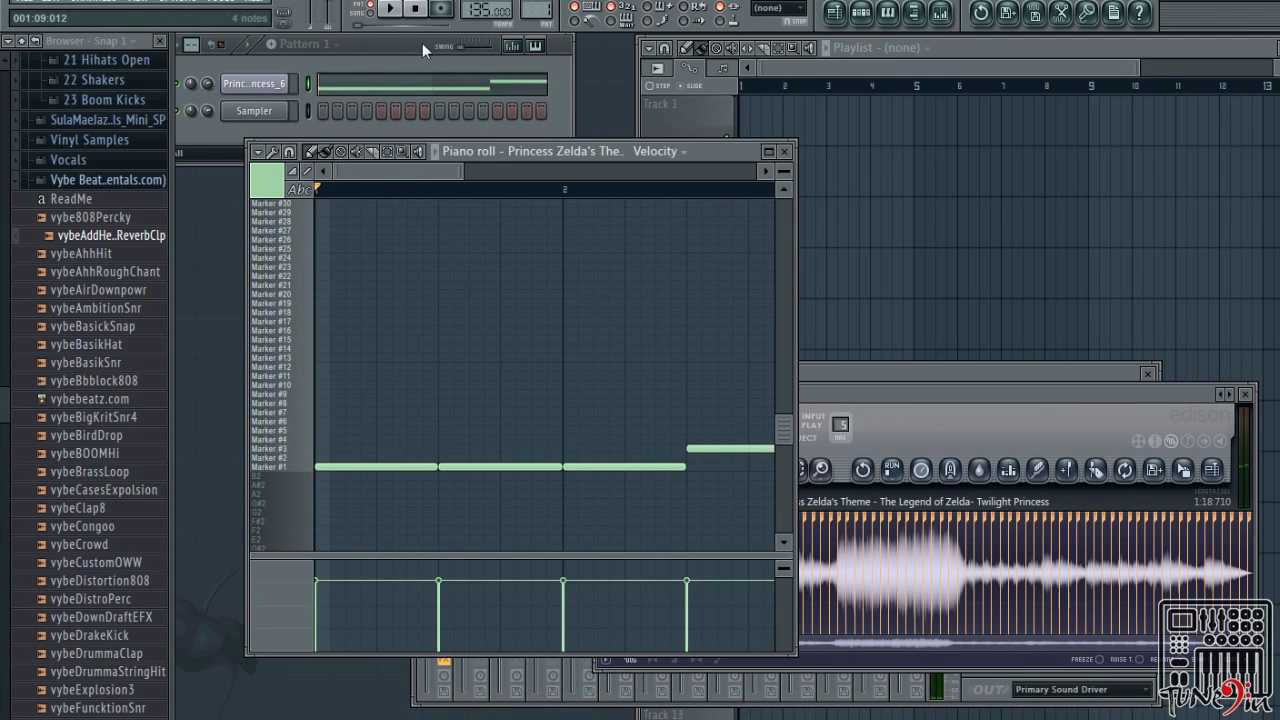
# Play the two-bar slice pattern through, stop playback and close the piano roll
pyautogui.click(390, 9)
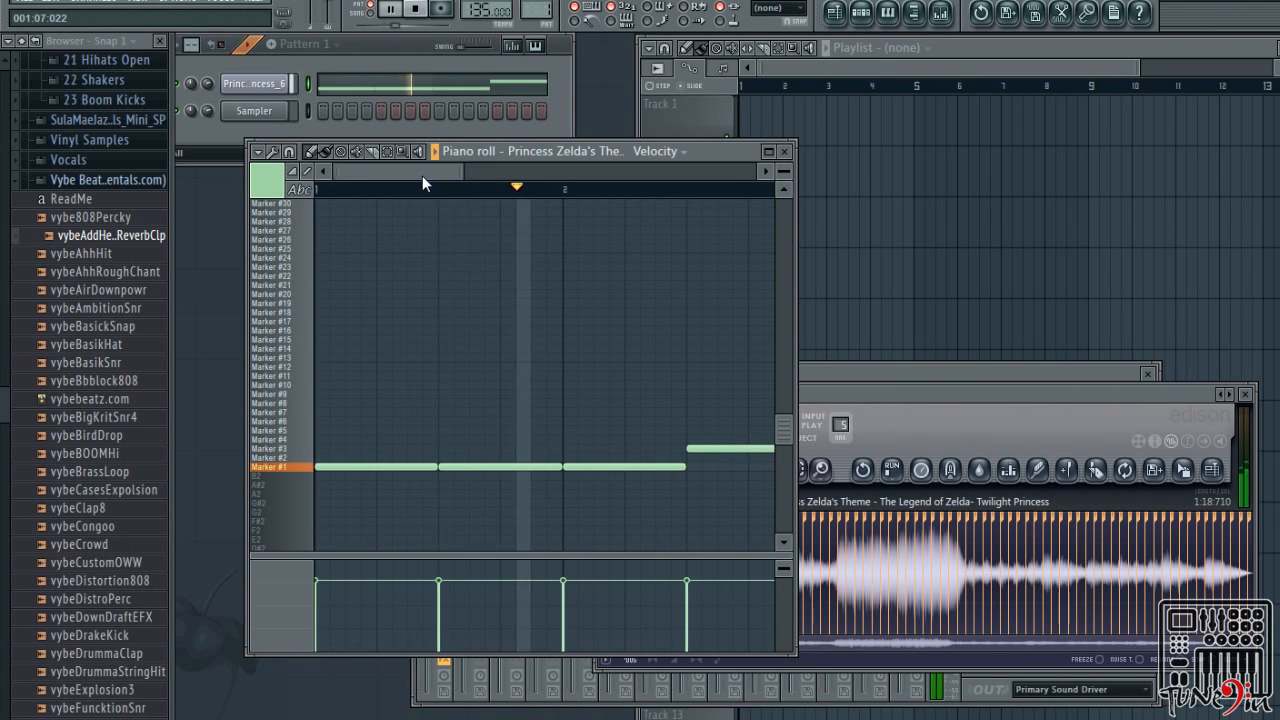
pyautogui.moveTo(422, 175); pyautogui.dragTo(474, 170)
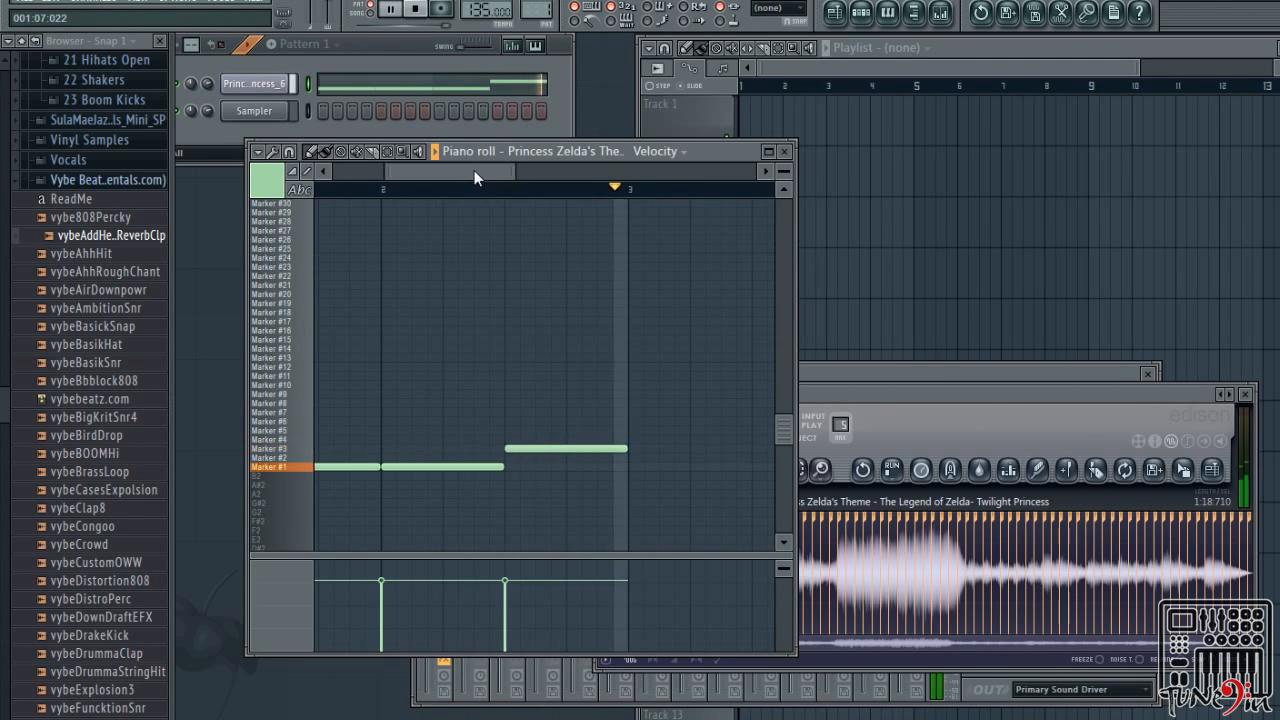
pyautogui.moveTo(473, 170); pyautogui.dragTo(422, 174)
pyautogui.press('space')
pyautogui.click(785, 152)
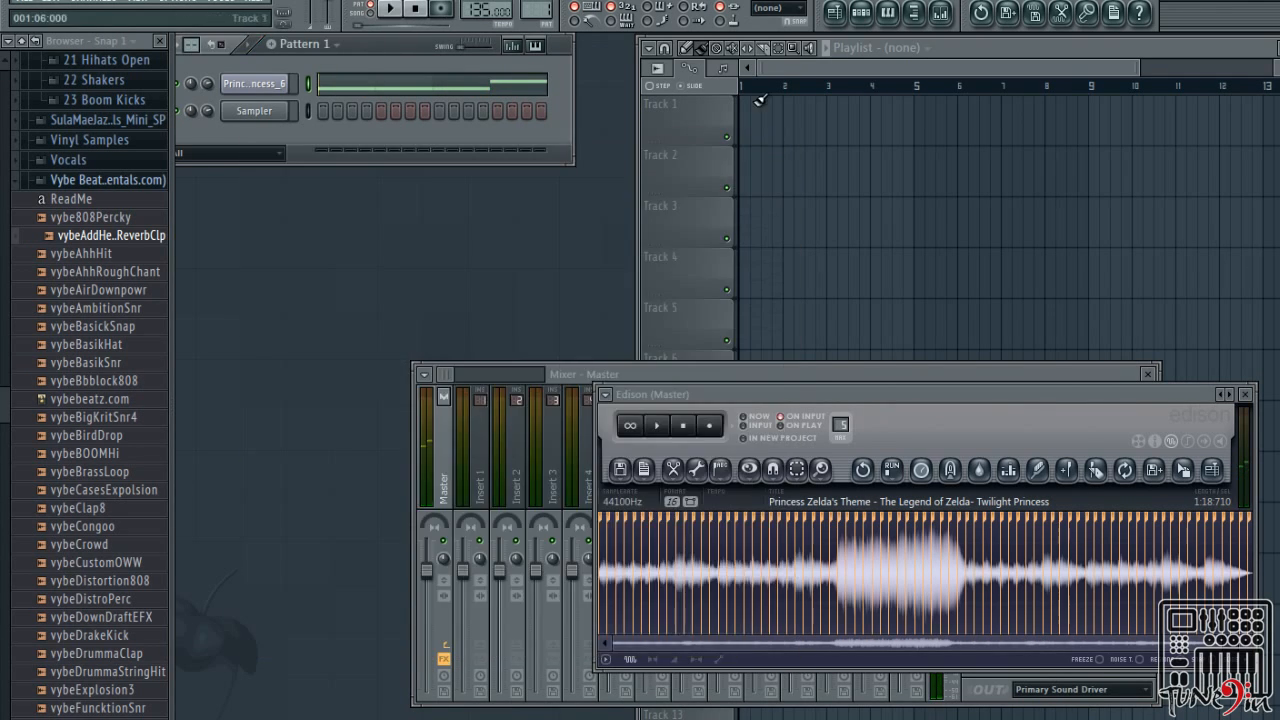
# Place Pattern 1 at bar 1 on Track 1 of the playlist and switch to the empty Pattern 2
pyautogui.click(763, 107)
pyautogui.click(775, 126)
pyautogui.click(750, 113)
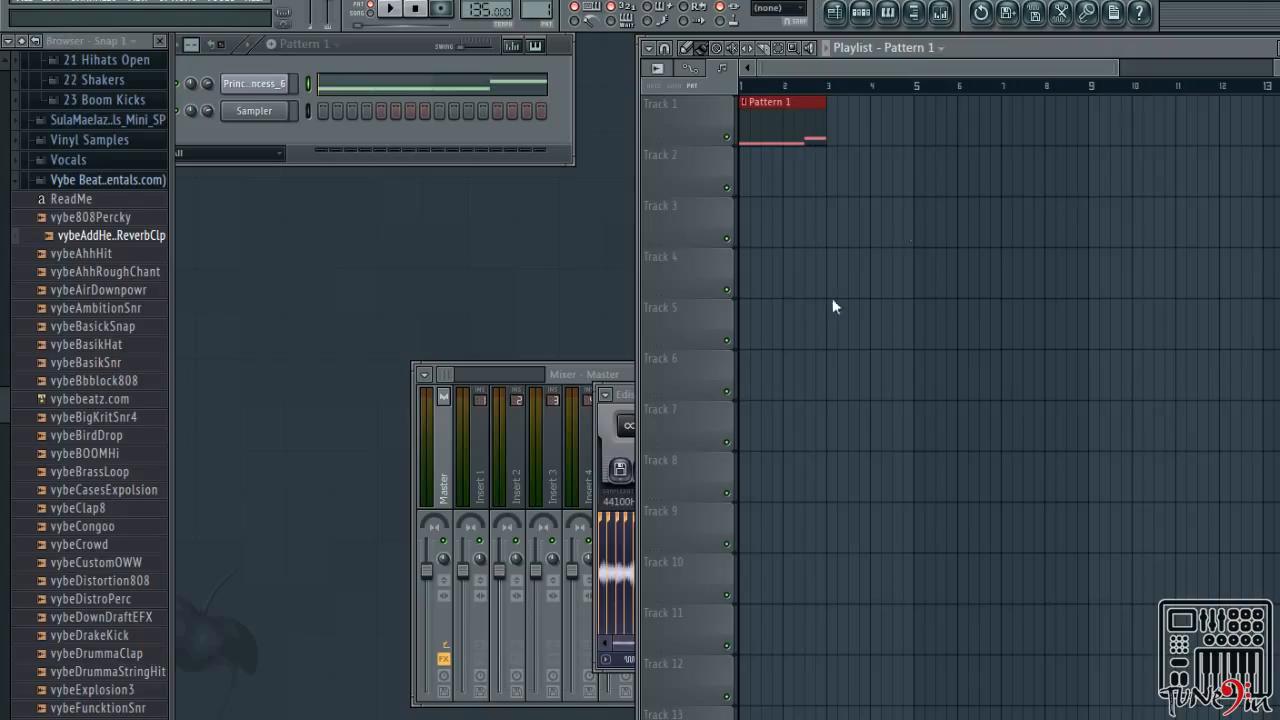
pyautogui.press('F4')
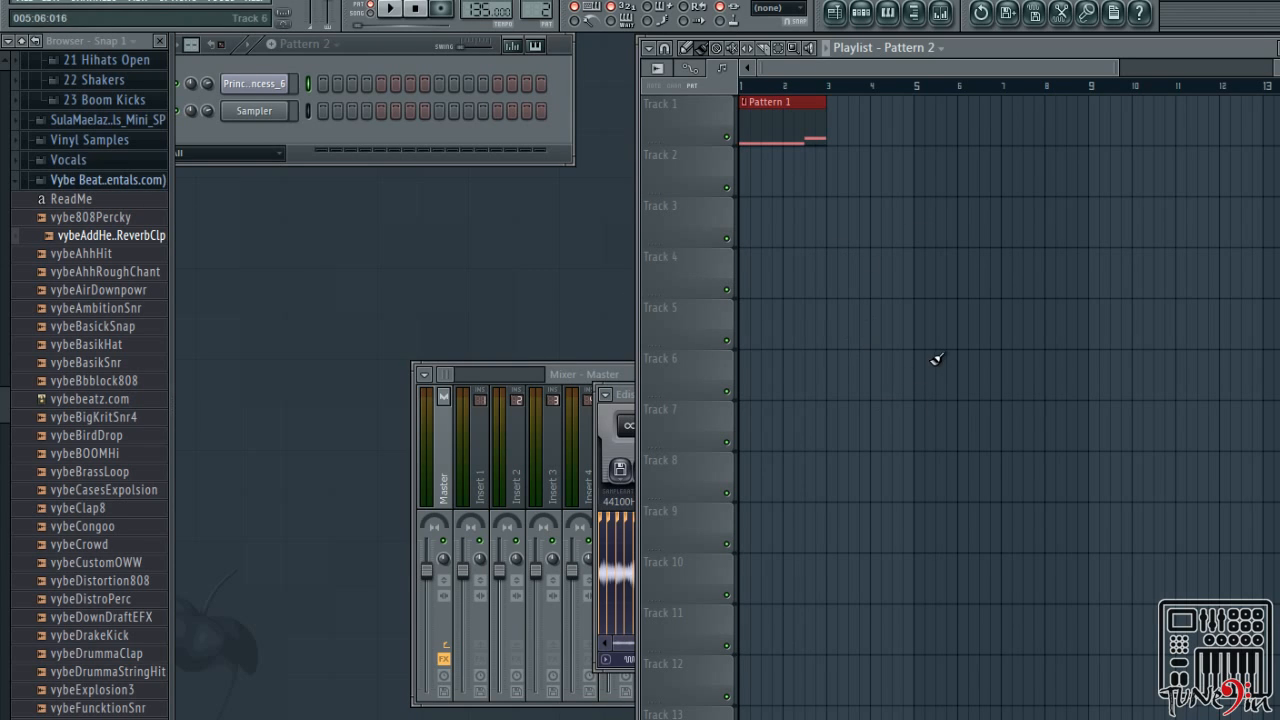
# Bring the Edison window to the front and move it over the mixer
pyautogui.click(619, 402)
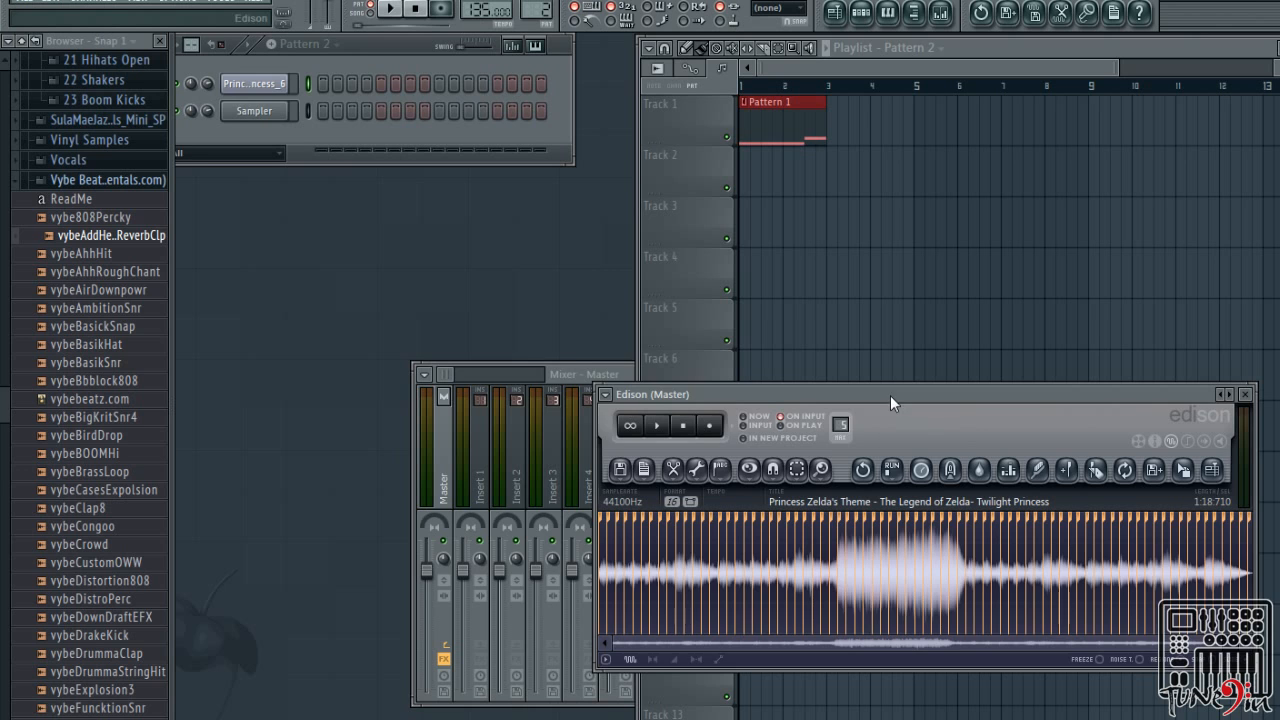
pyautogui.moveTo(890, 395); pyautogui.dragTo(806, 347)
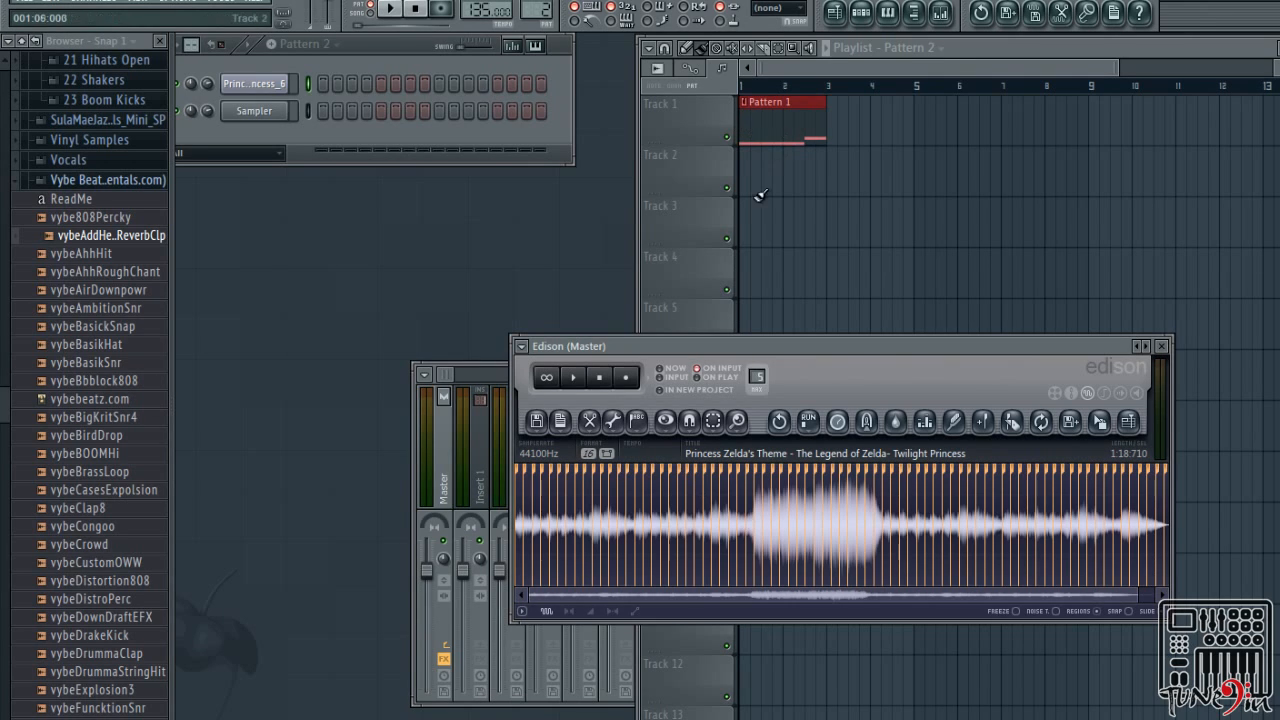
# Bring the playlist to the front, switch playback to song mode, play the Pattern 1 clip and stop
pyautogui.click(796, 133)
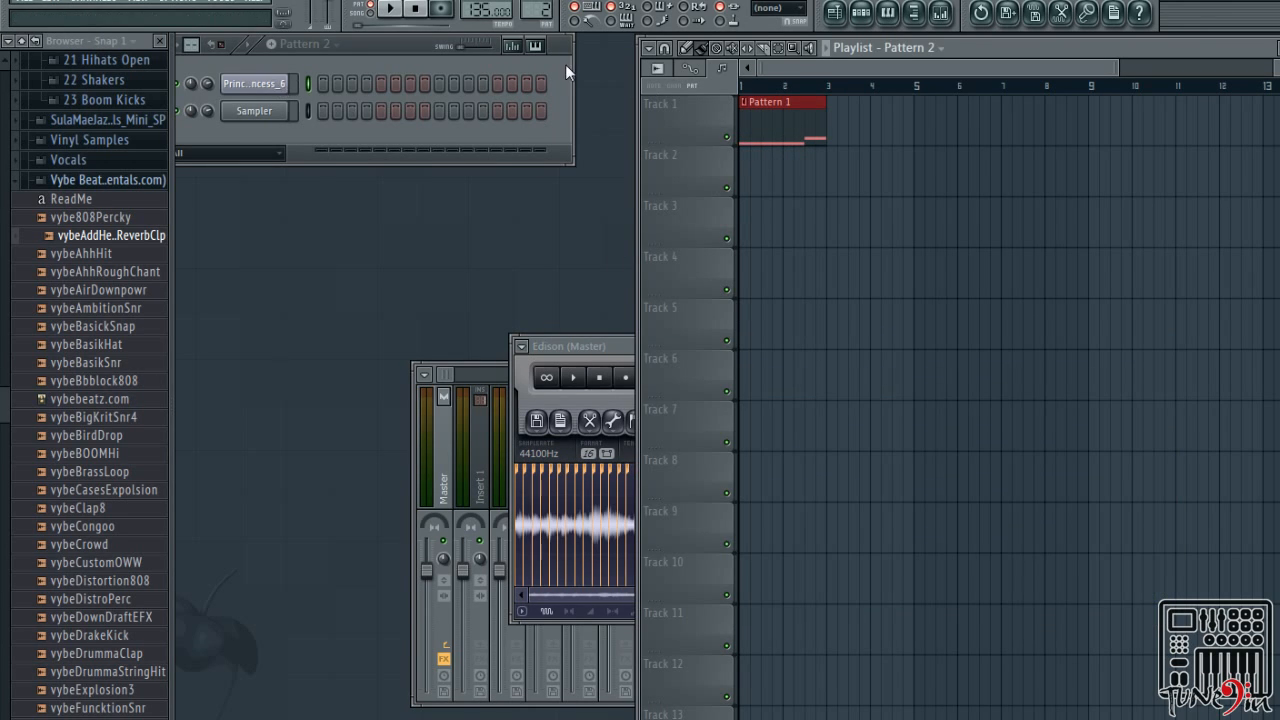
pyautogui.press('space')
pyautogui.click(372, 12)
pyautogui.press('space')
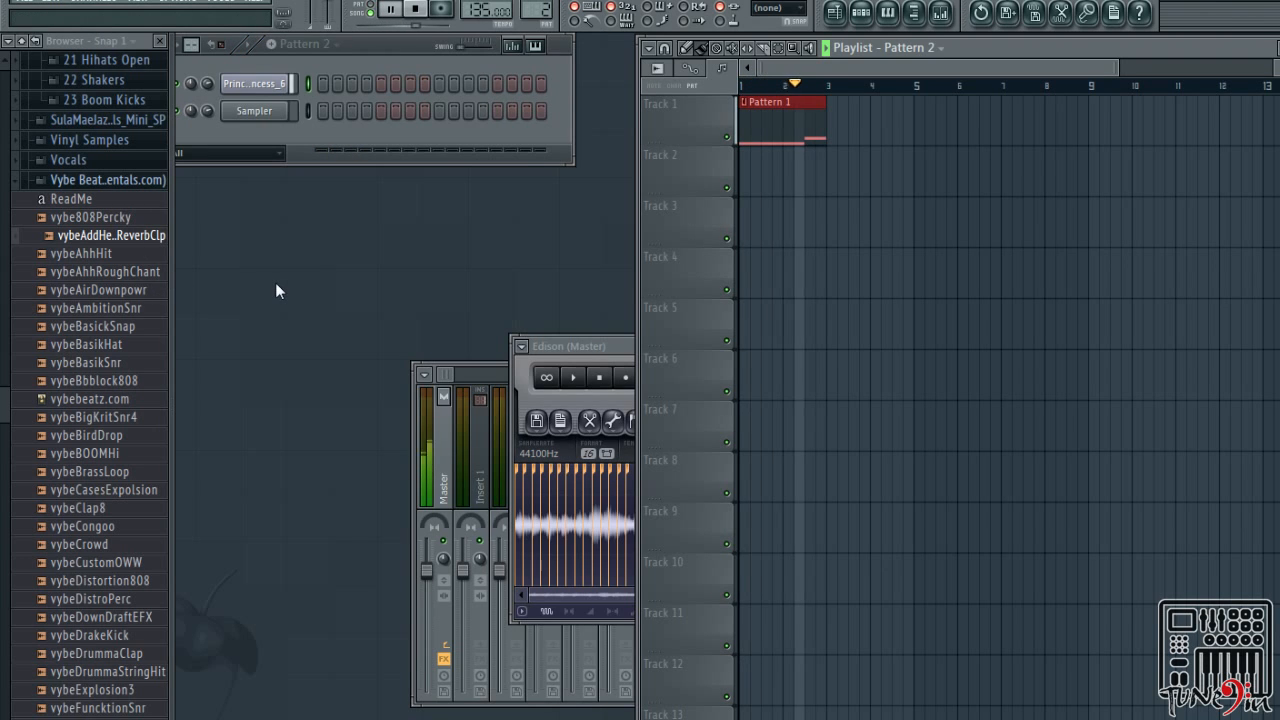
pyautogui.press('space')
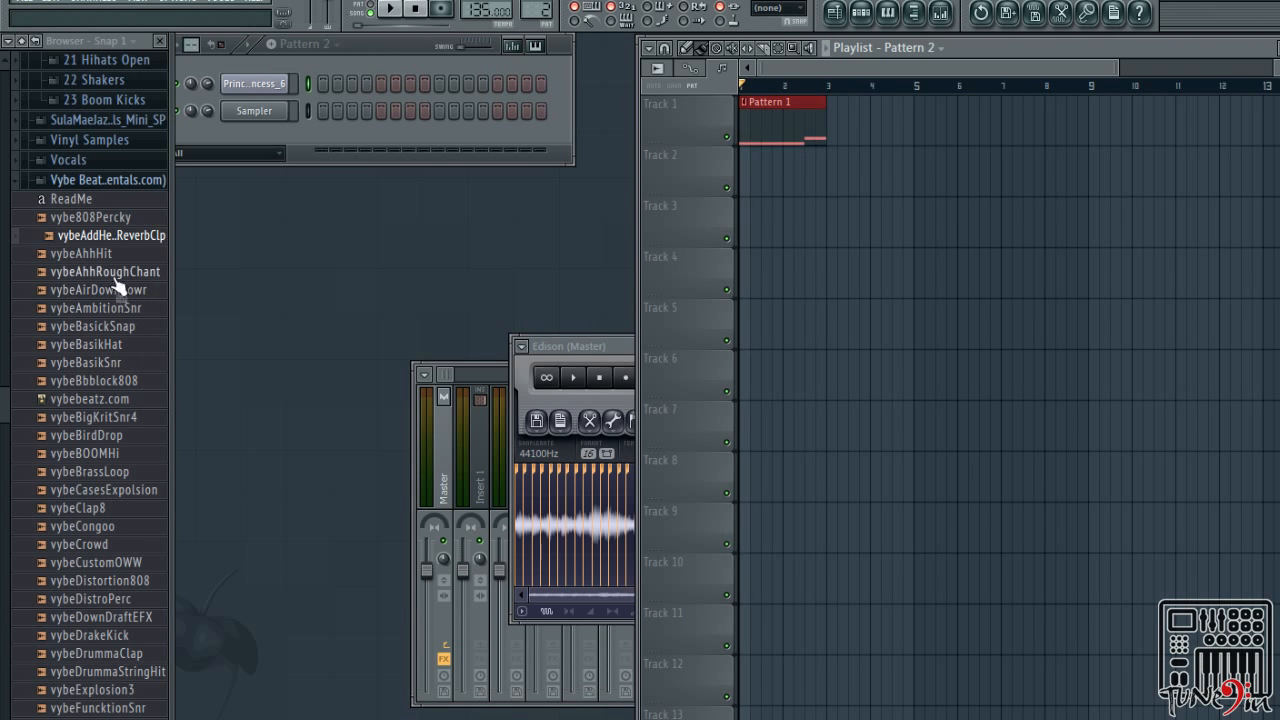
# Look through the Vybe Beat drum samples in the browser and add vybeBasikHat as a new channel
pyautogui.scroll(-2, 135, 447)
pyautogui.scroll(2, 138, 435)
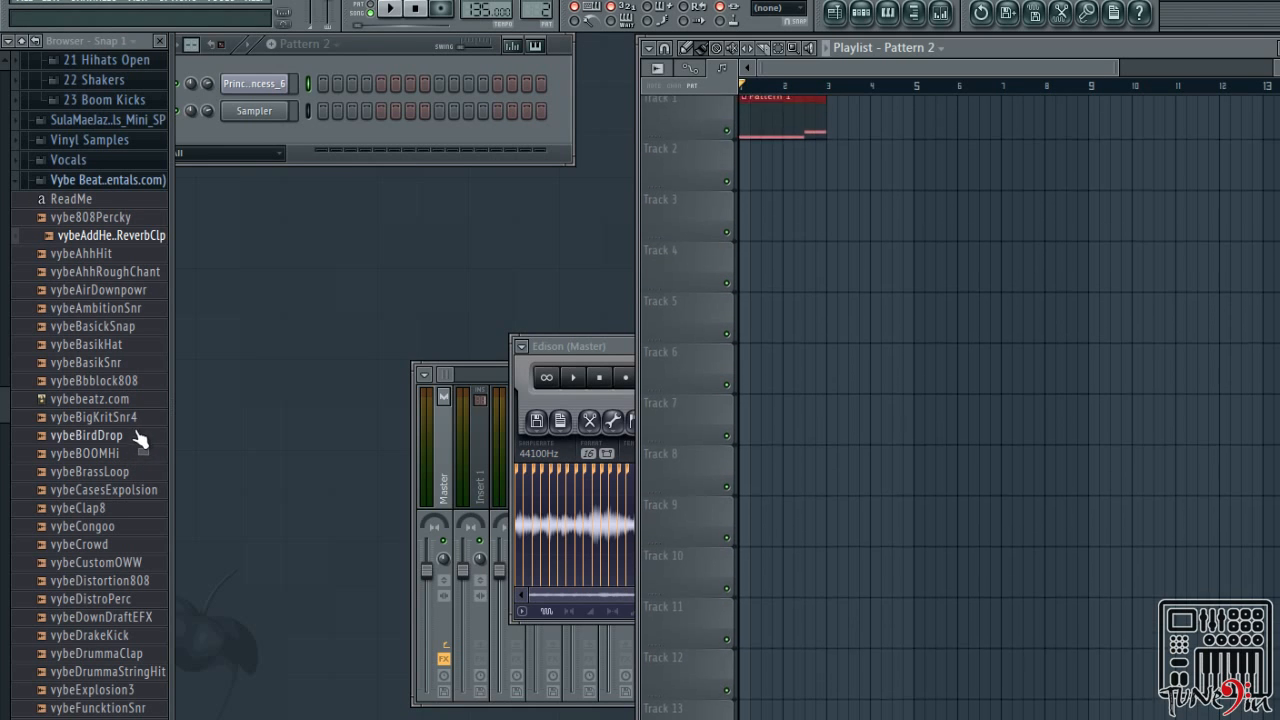
pyautogui.moveTo(2, 408); pyautogui.dragTo(2, 434)
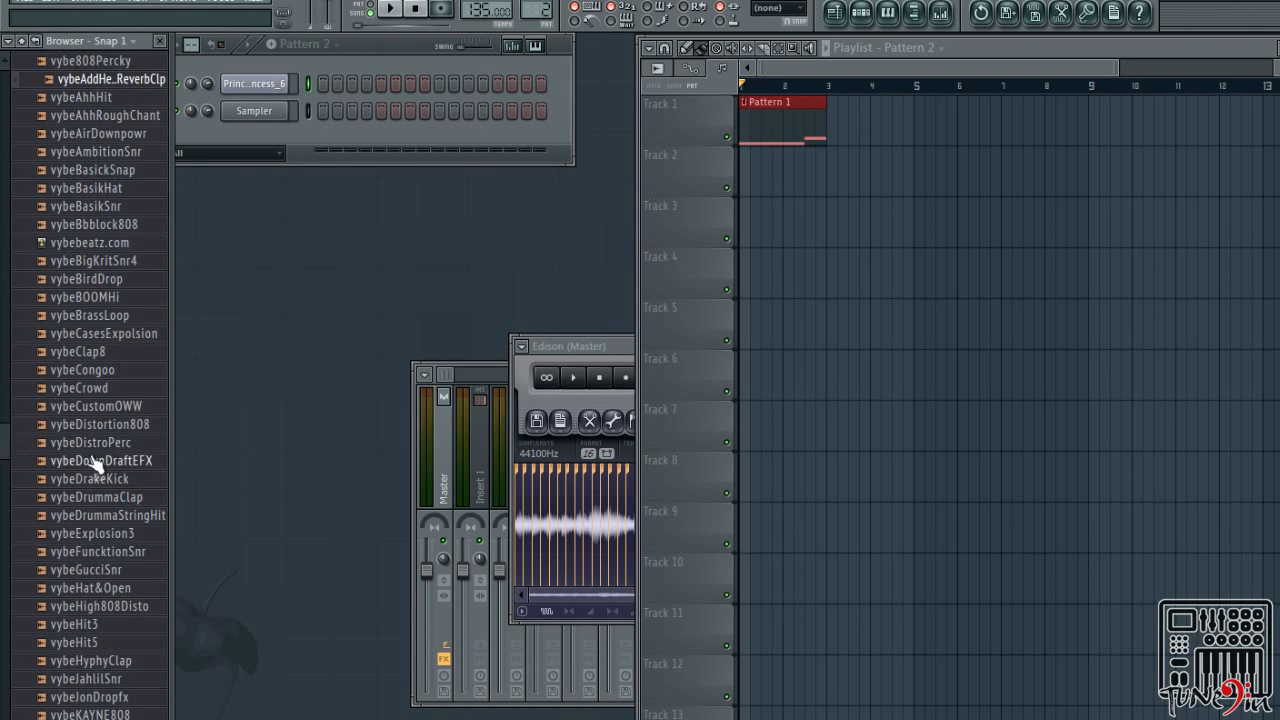
pyautogui.scroll(-5, 138, 527)
pyautogui.scroll(-4, 142, 565)
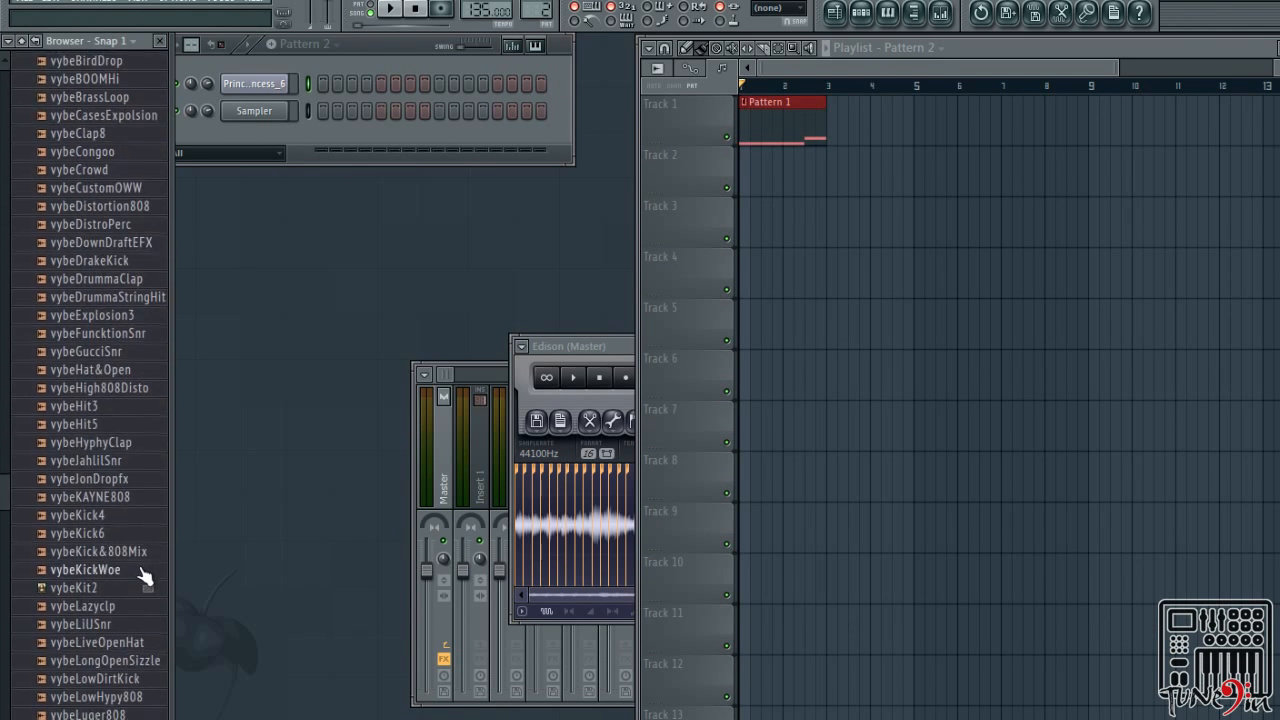
pyautogui.scroll(10, 137, 552)
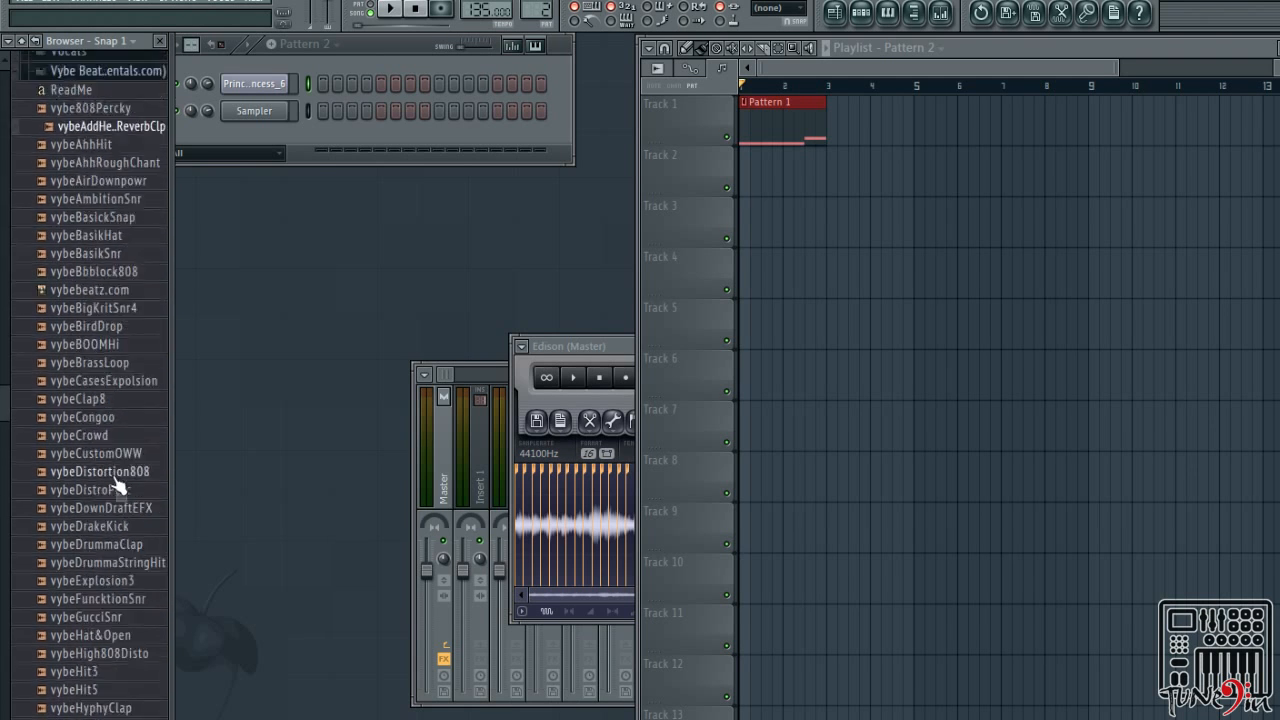
pyautogui.moveTo(108, 354); pyautogui.dragTo(255, 134)
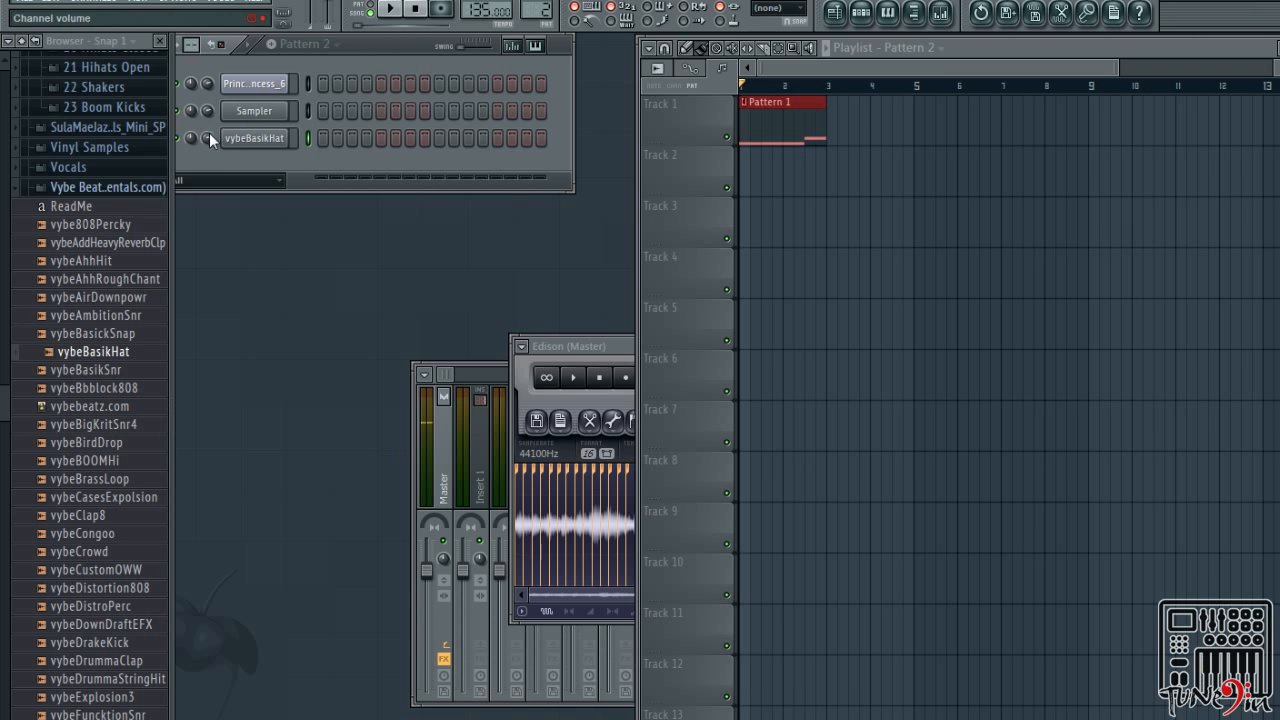
# Collapse the Vybe Beat folder, audition EQ-Rim045 from the 18 Rimshots folder and add it as a new channel
pyautogui.click(100, 187)
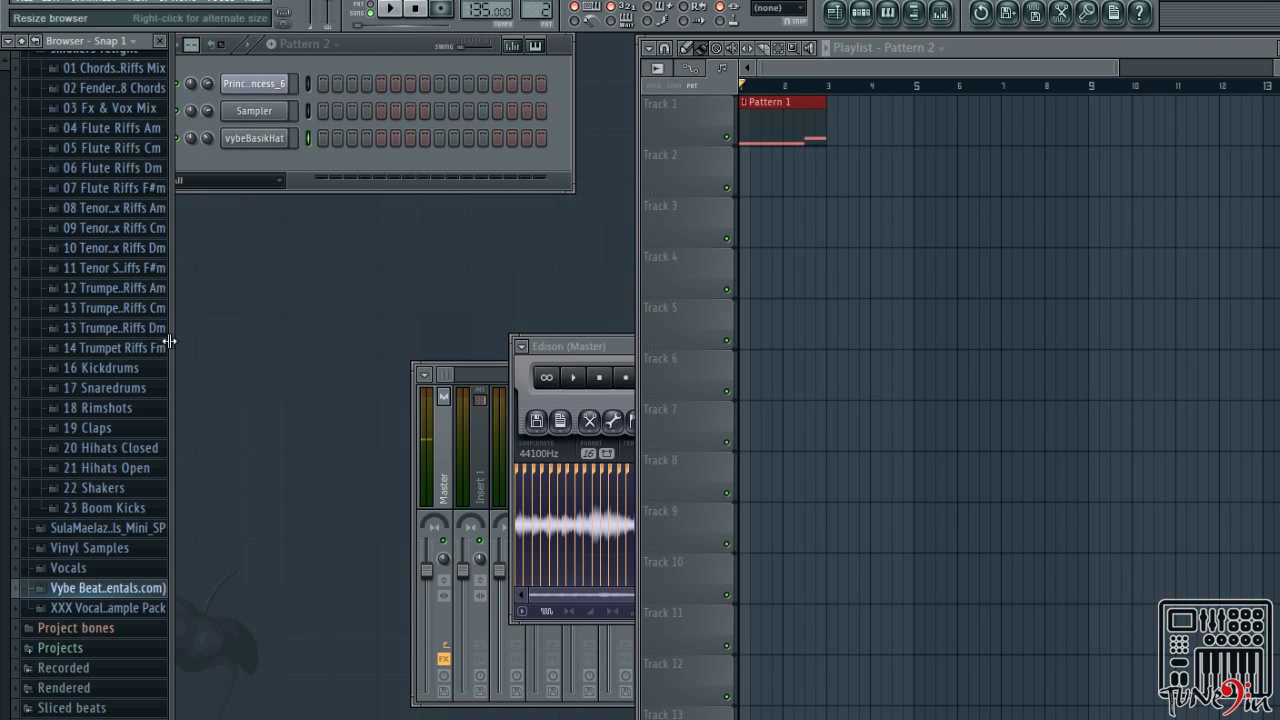
pyautogui.click(100, 408)
pyautogui.scroll(-9, 145, 410)
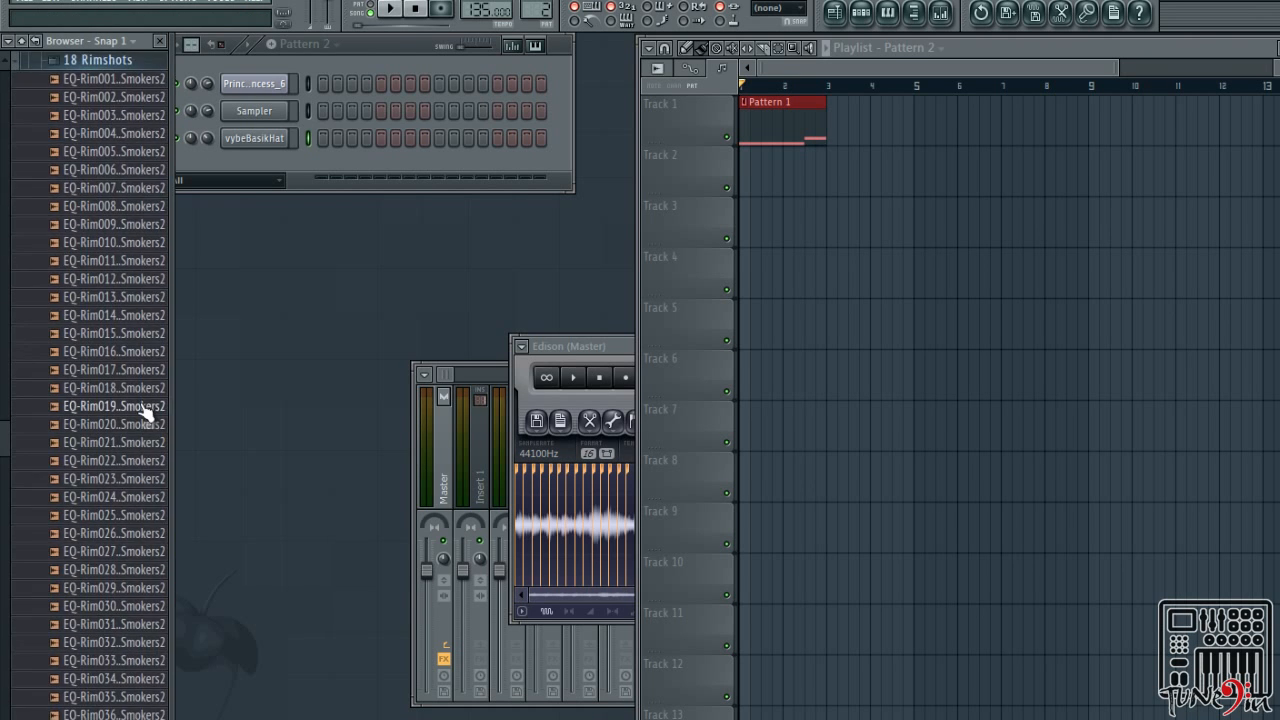
pyautogui.scroll(-4, 147, 408)
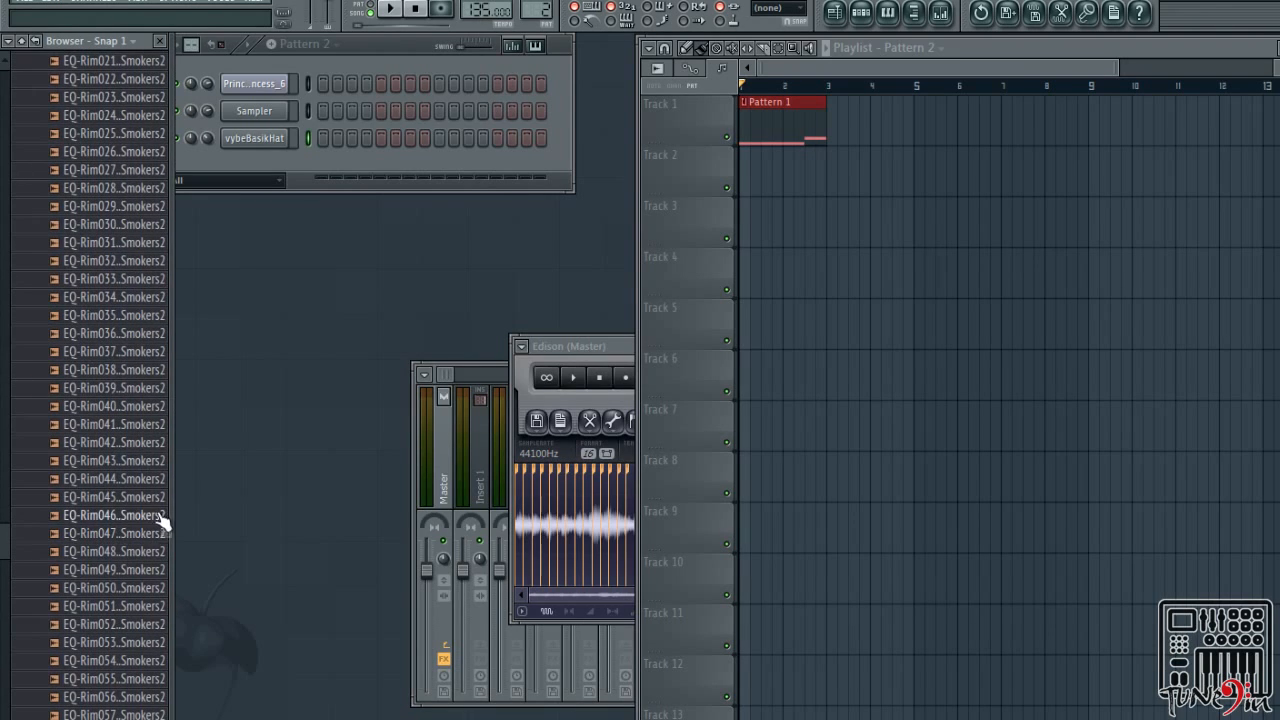
pyautogui.click(153, 499)
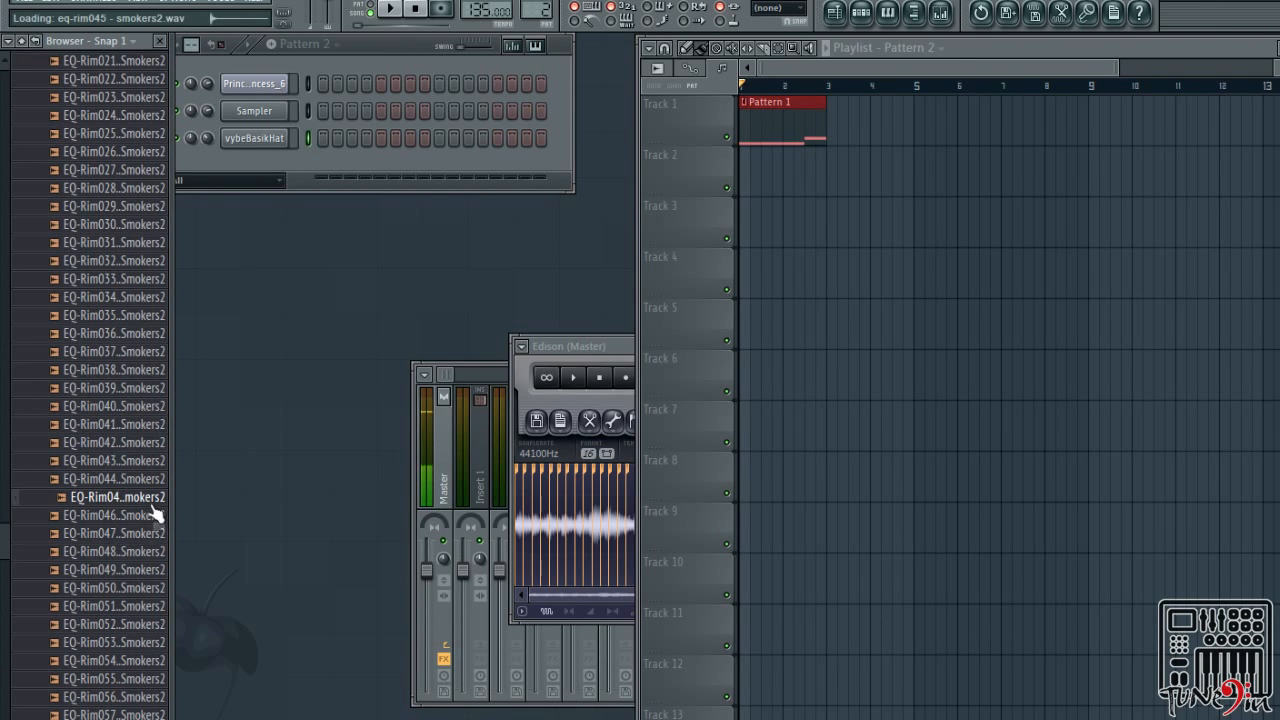
pyautogui.click(150, 515)
pyautogui.press('Up')
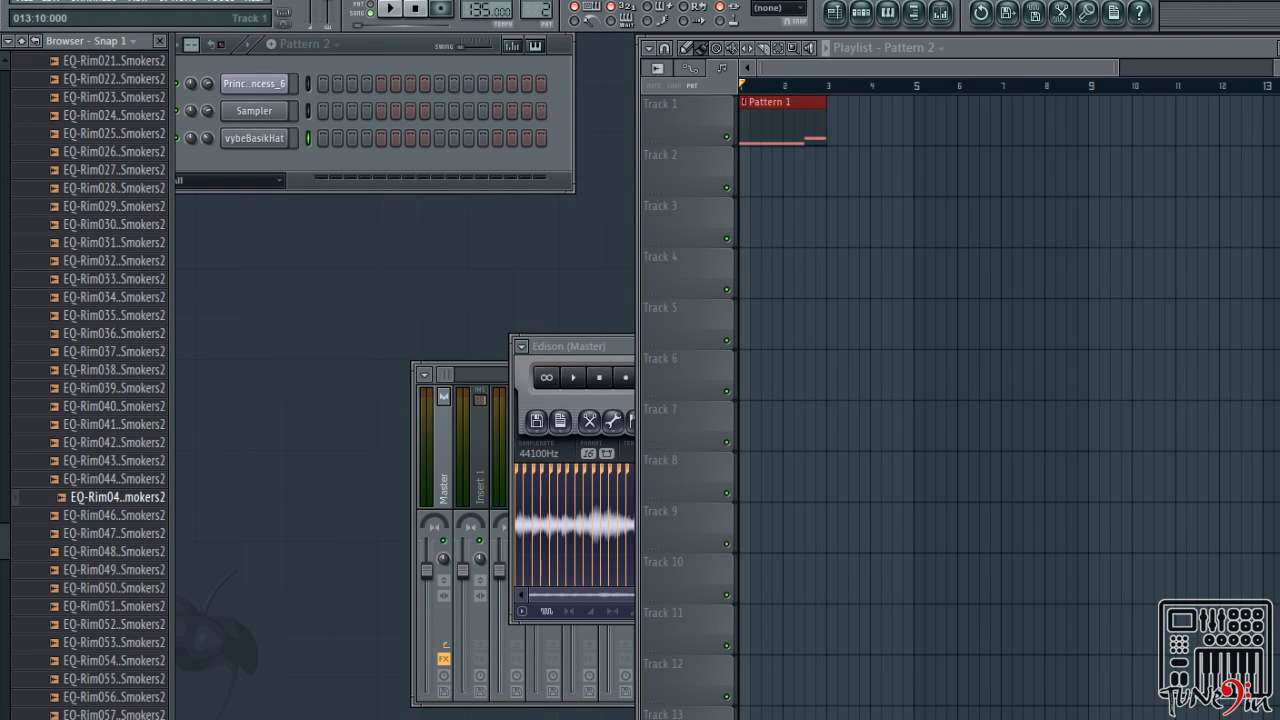
pyautogui.click(124, 501)
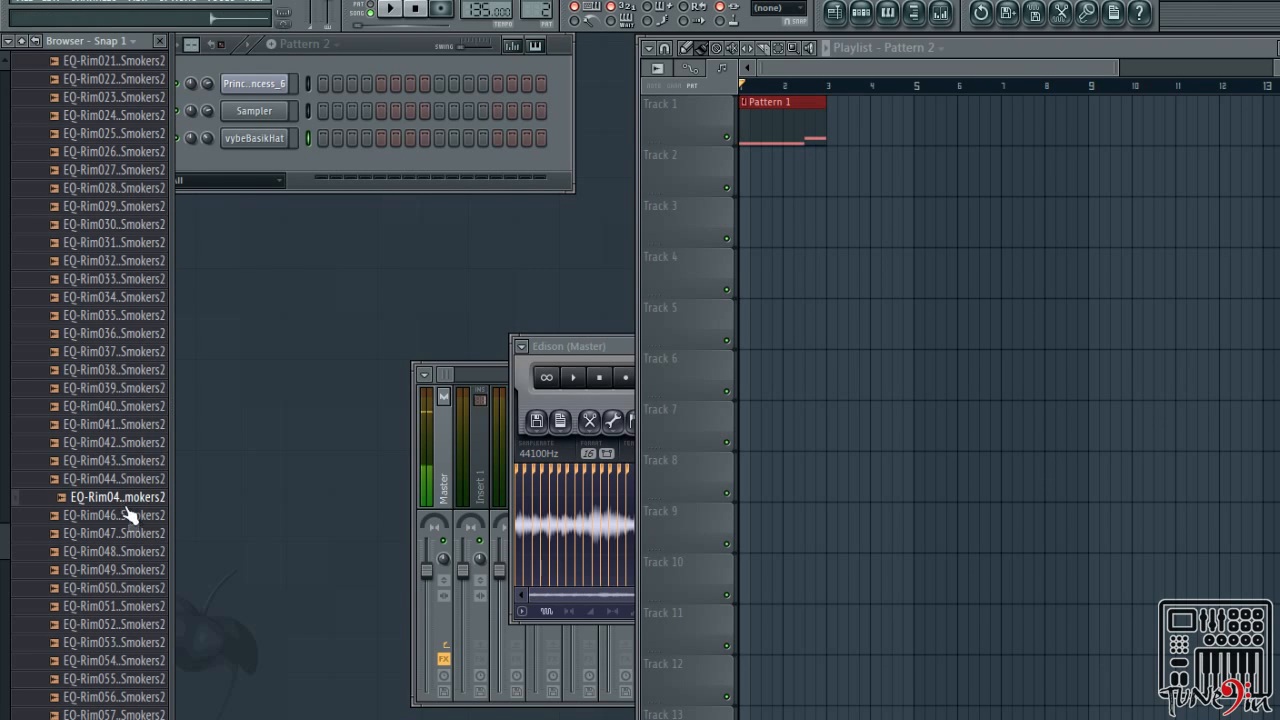
pyautogui.click(143, 503)
pyautogui.moveTo(143, 512); pyautogui.dragTo(266, 161)
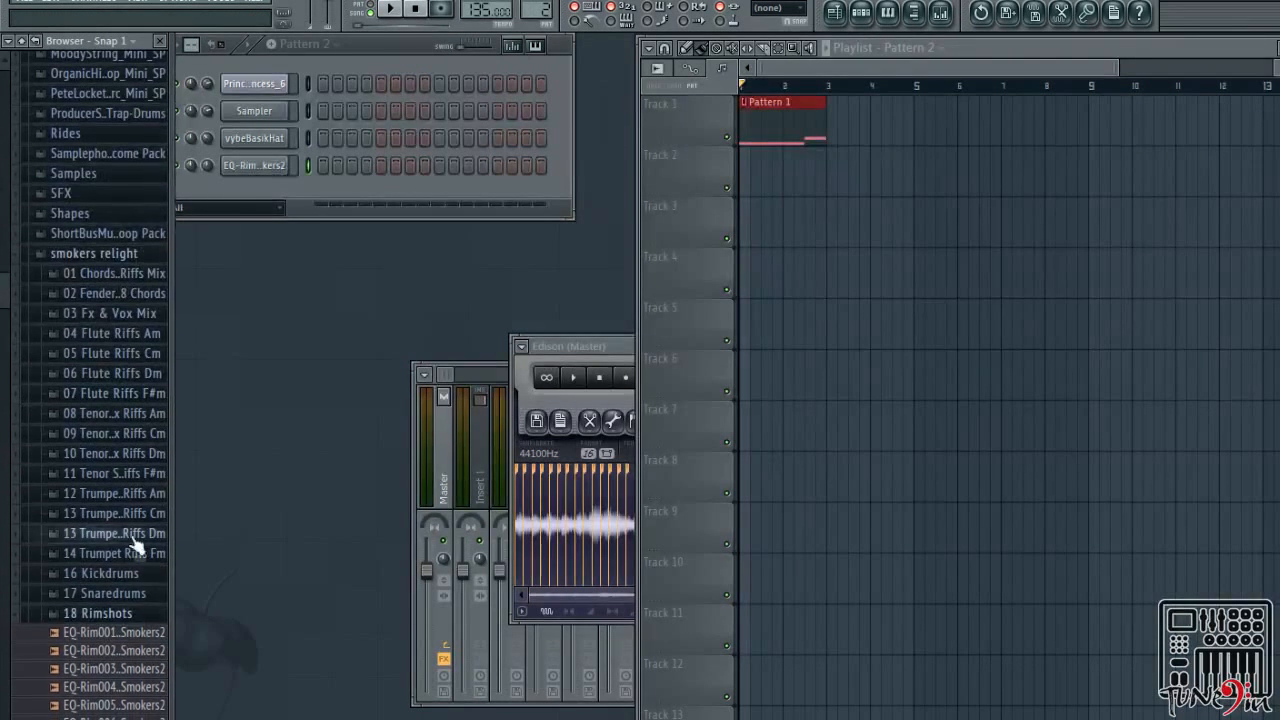
# Collapse the 18 Rimshots and smokers relight folders and open the Kanye_Kicks folder in kw drums
pyautogui.click(98, 612)
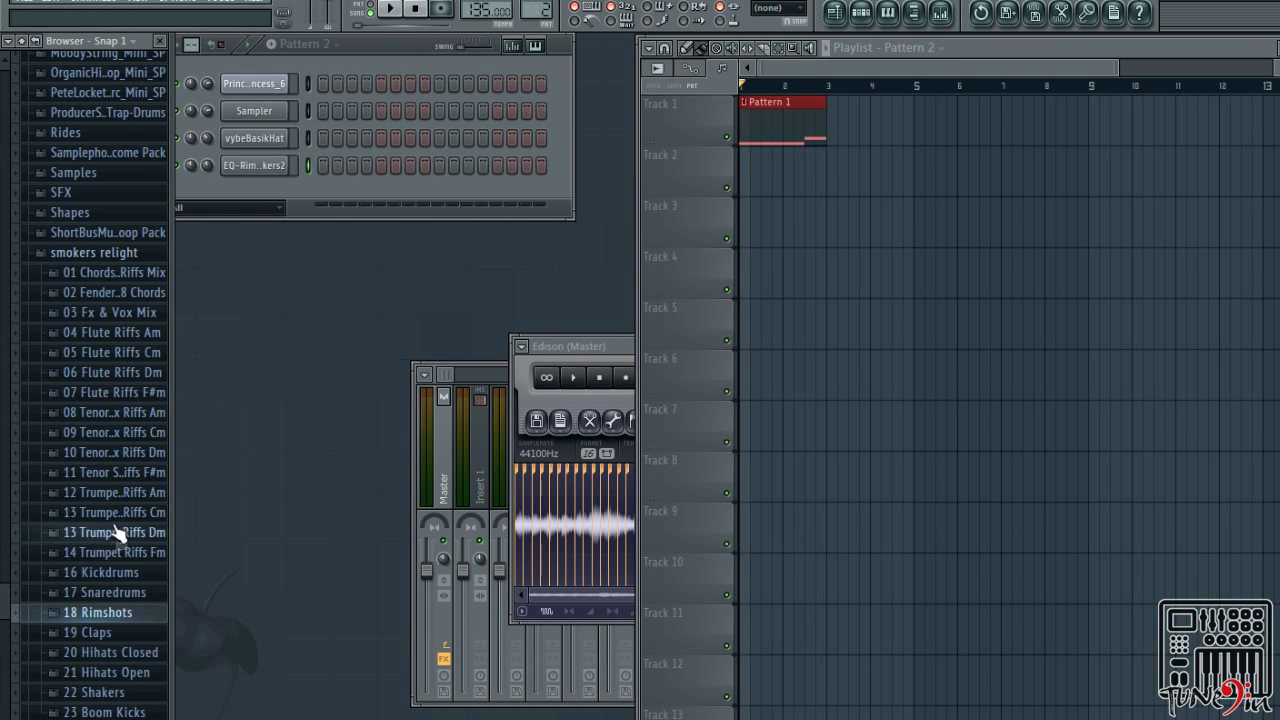
pyautogui.scroll(-3, 157, 500)
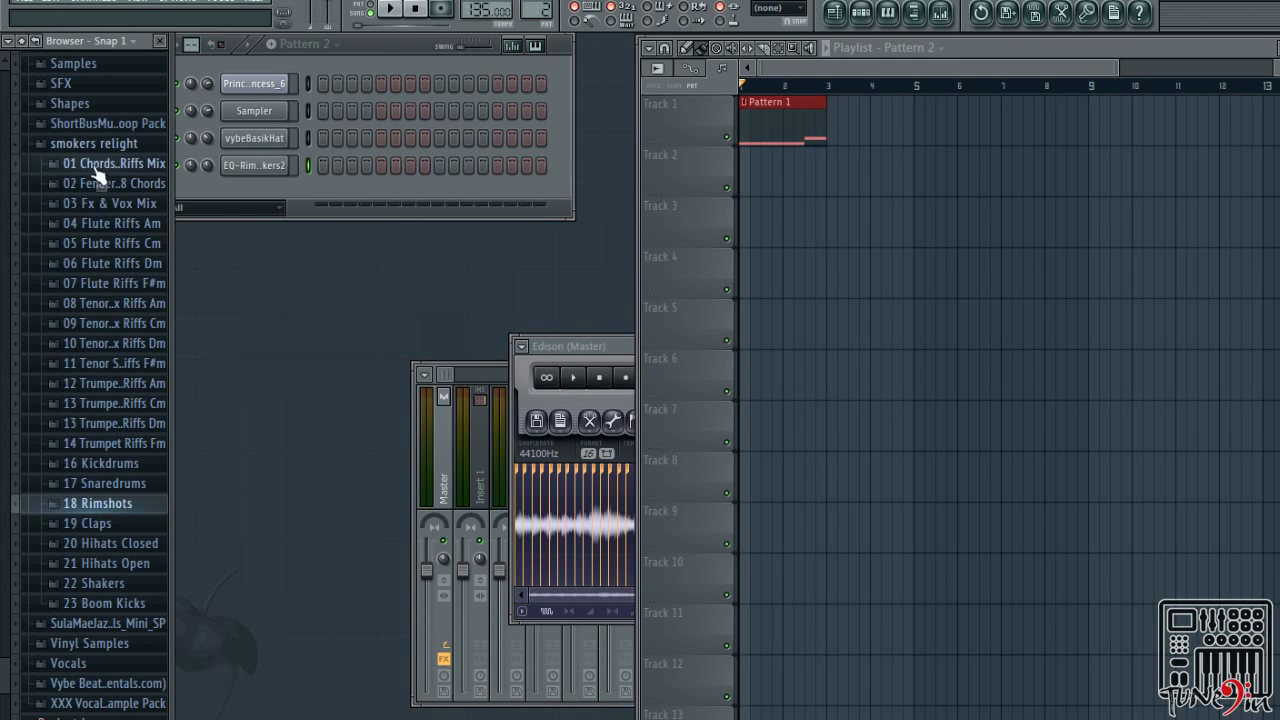
pyautogui.click(95, 144)
pyautogui.scroll(5, 163, 400)
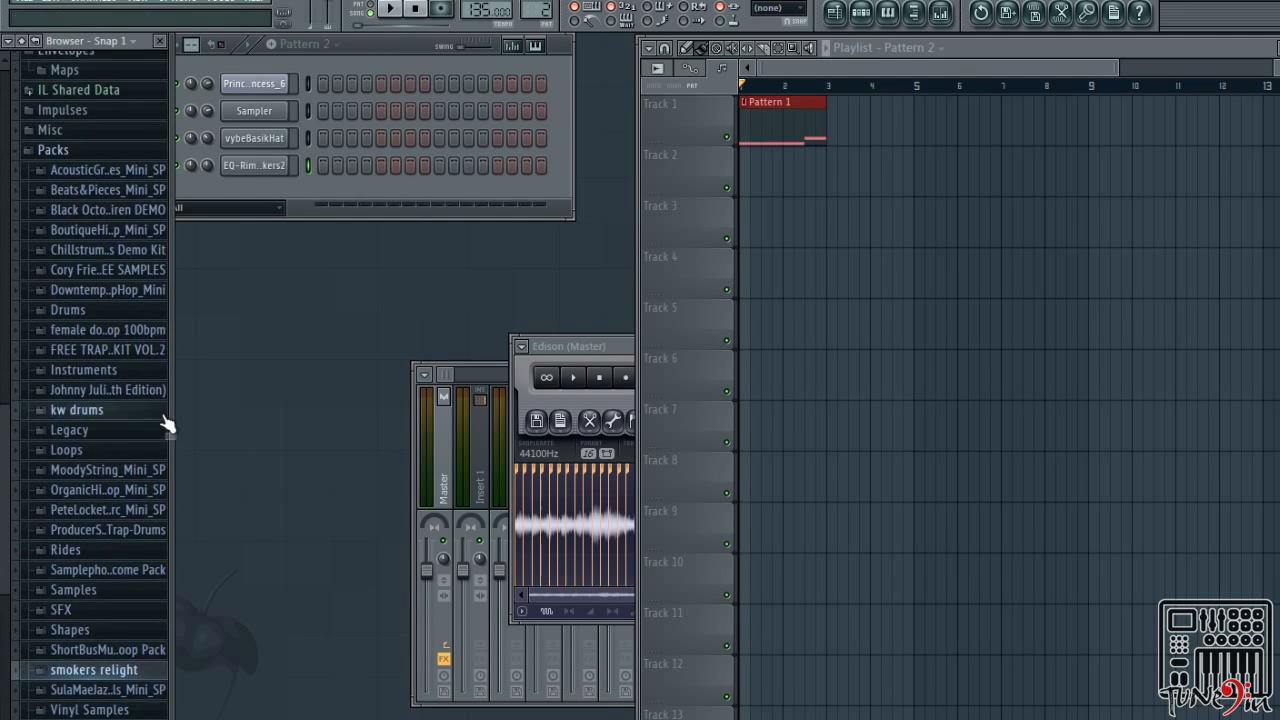
pyautogui.click(163, 418)
pyautogui.scroll(-3, 157, 545)
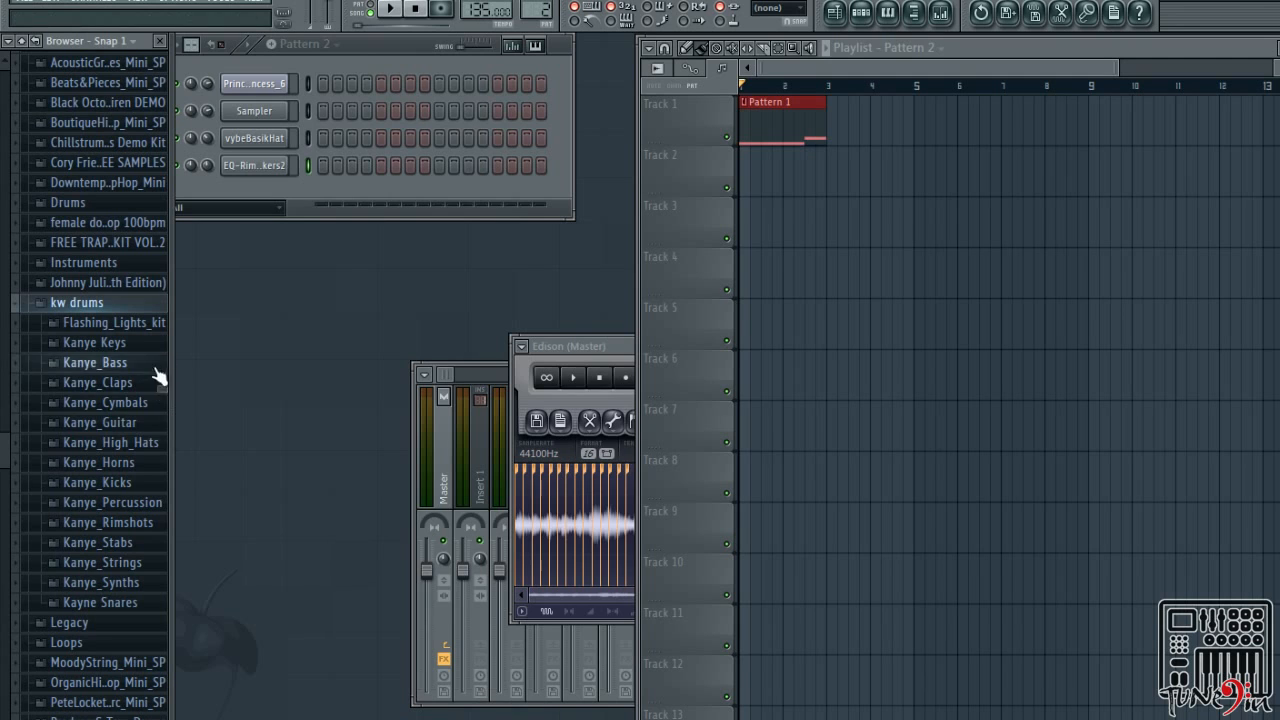
pyautogui.click(127, 483)
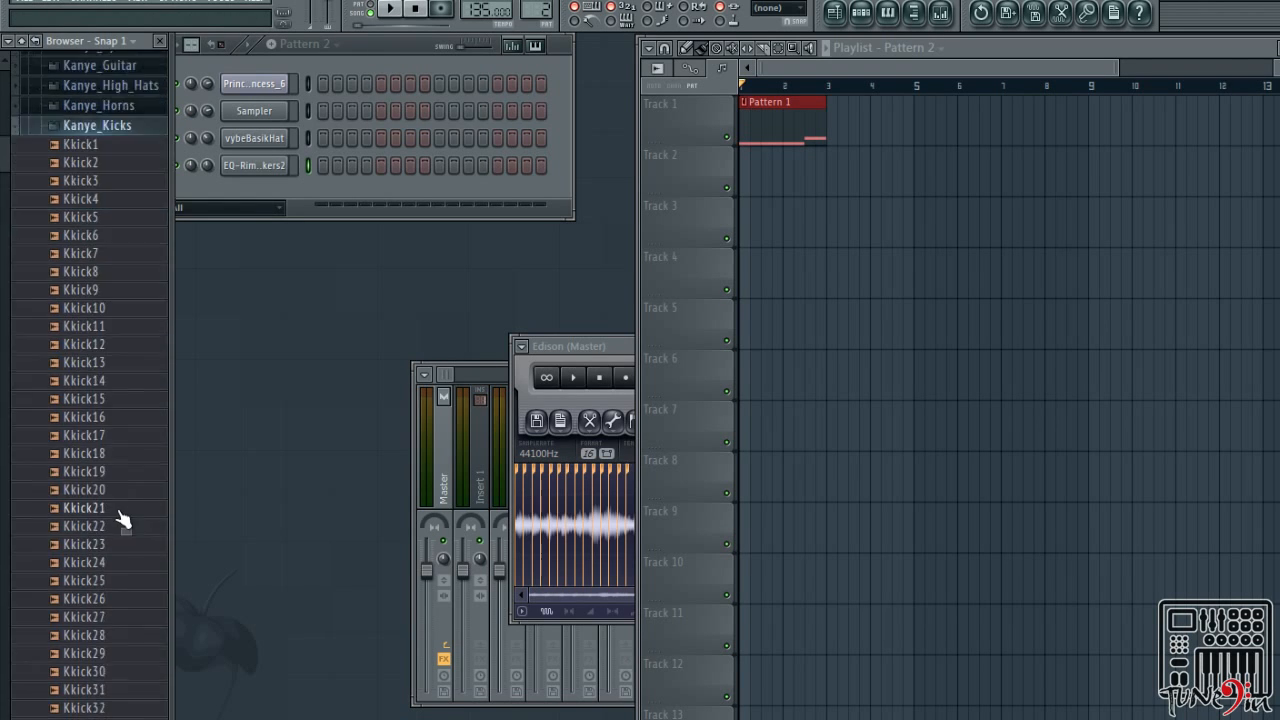
# Audition the Kanye_Kicks samples from Kkick1 to Kkick16
pyautogui.click(81, 282)
pyautogui.click(95, 155)
pyautogui.click(130, 352)
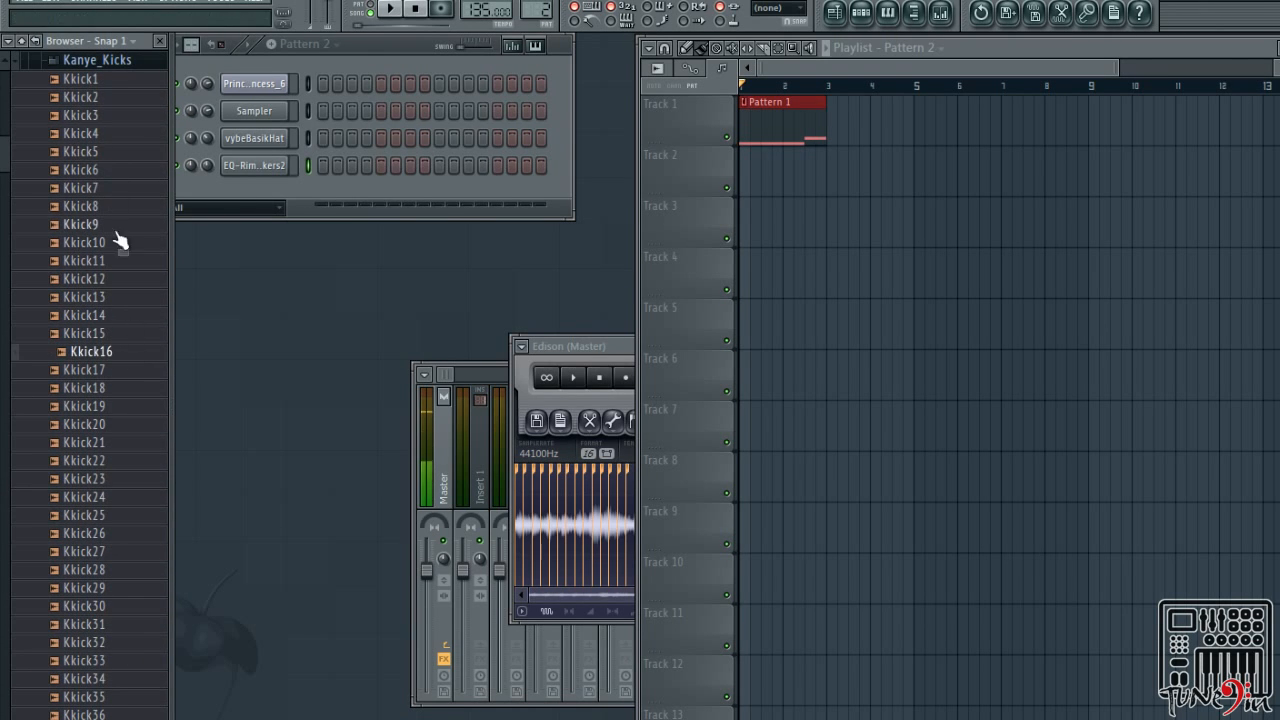
pyautogui.click(86, 79)
pyautogui.click(104, 97)
pyautogui.click(106, 115)
pyautogui.click(107, 134)
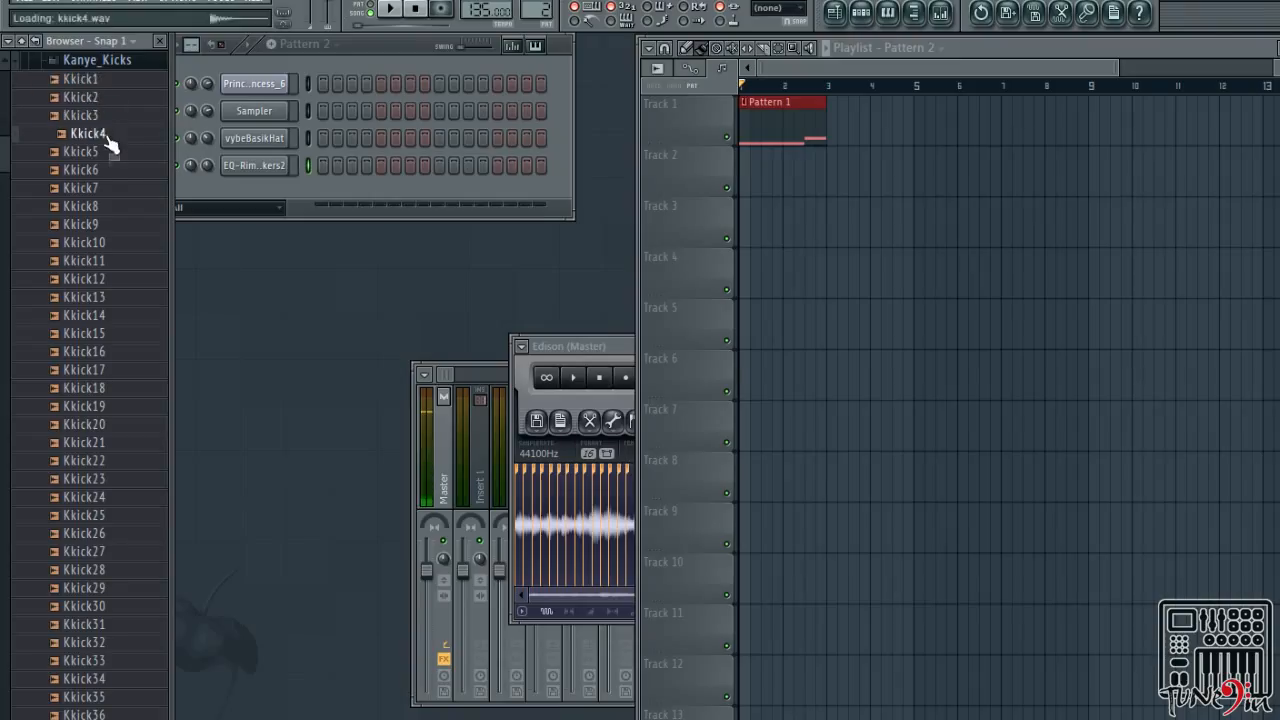
pyautogui.click(107, 151)
pyautogui.click(108, 170)
pyautogui.click(108, 188)
pyautogui.click(108, 224)
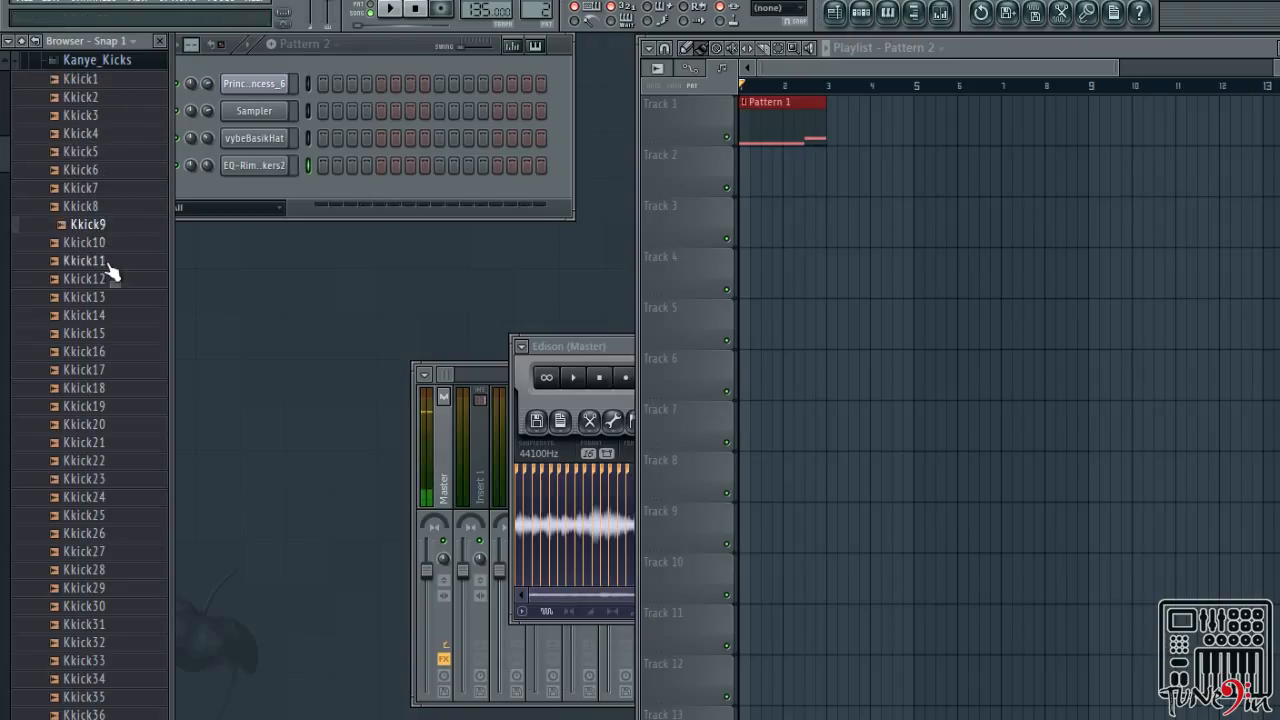
pyautogui.click(110, 262)
pyautogui.click(112, 243)
pyautogui.click(106, 281)
pyautogui.click(108, 299)
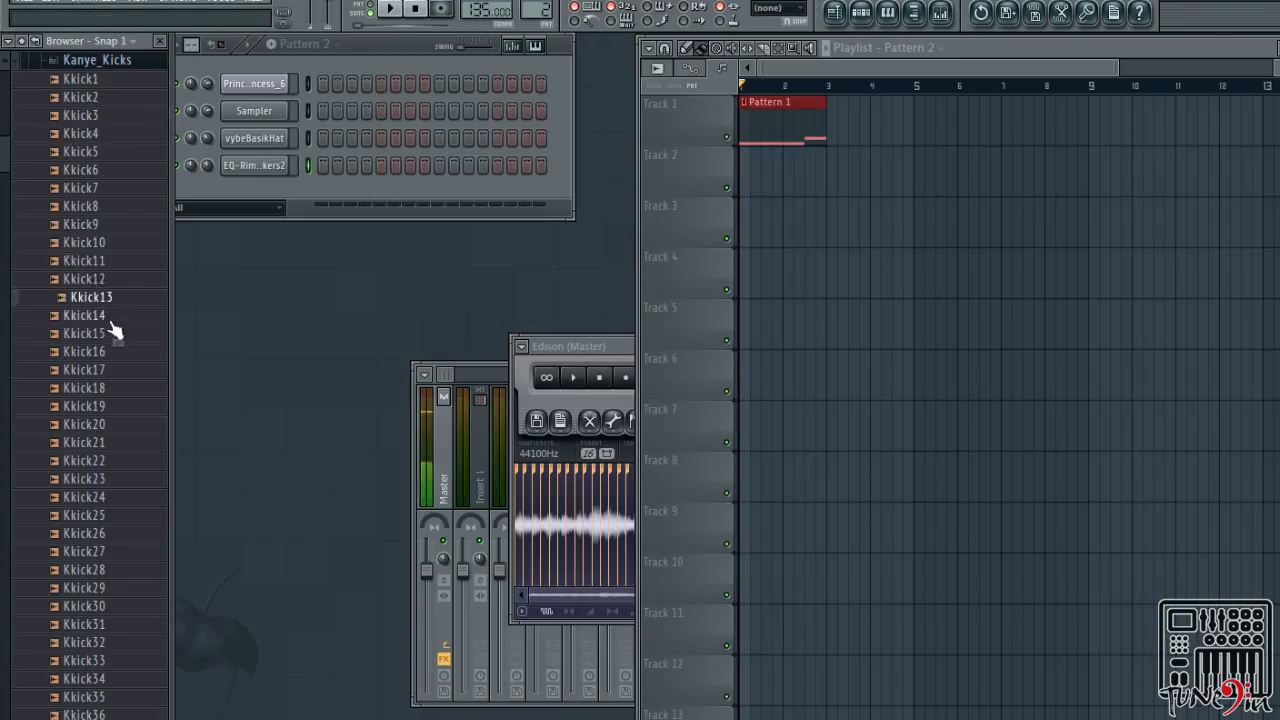
pyautogui.click(109, 318)
pyautogui.click(107, 335)
pyautogui.click(107, 353)
# Collapse the Kanye_Kicks and kw drums folders and open the Kicks folder of FREE TRAP KIT VOL.2
pyautogui.scroll(4, 120, 350)
pyautogui.click(122, 280)
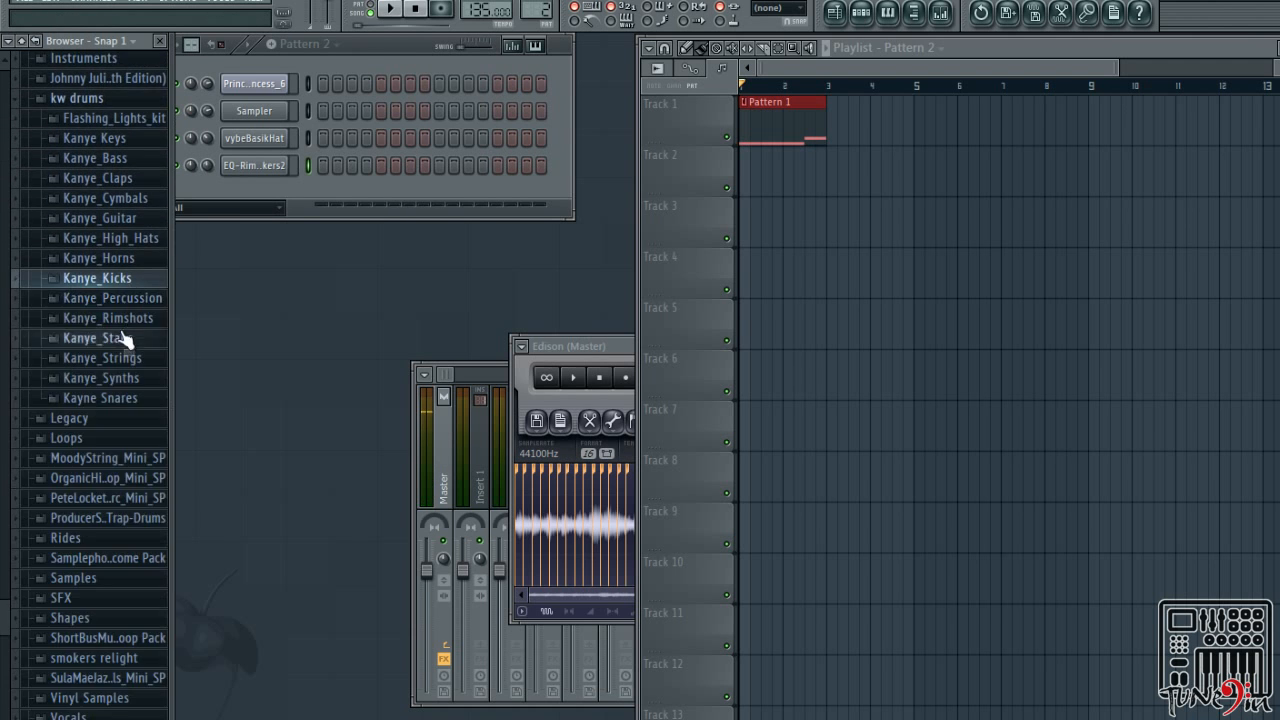
pyautogui.scroll(2, 125, 336)
pyautogui.click(87, 214)
pyautogui.scroll(3, 148, 390)
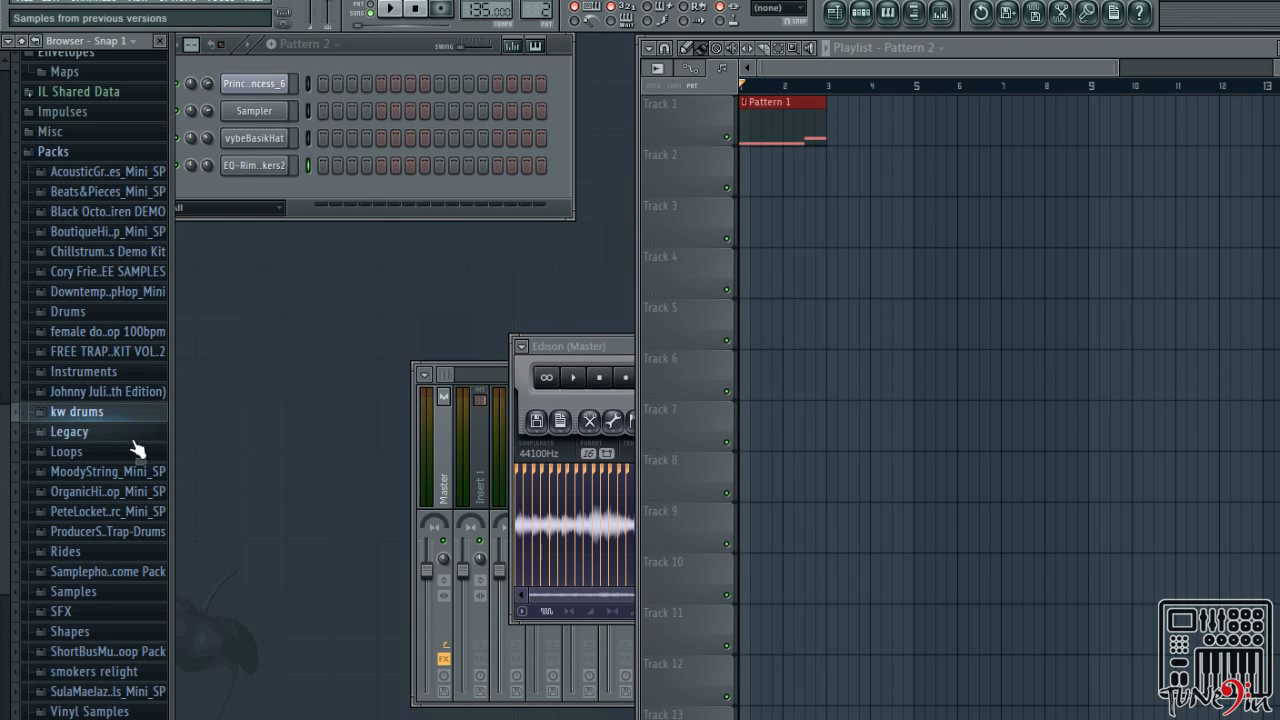
pyautogui.click(110, 351)
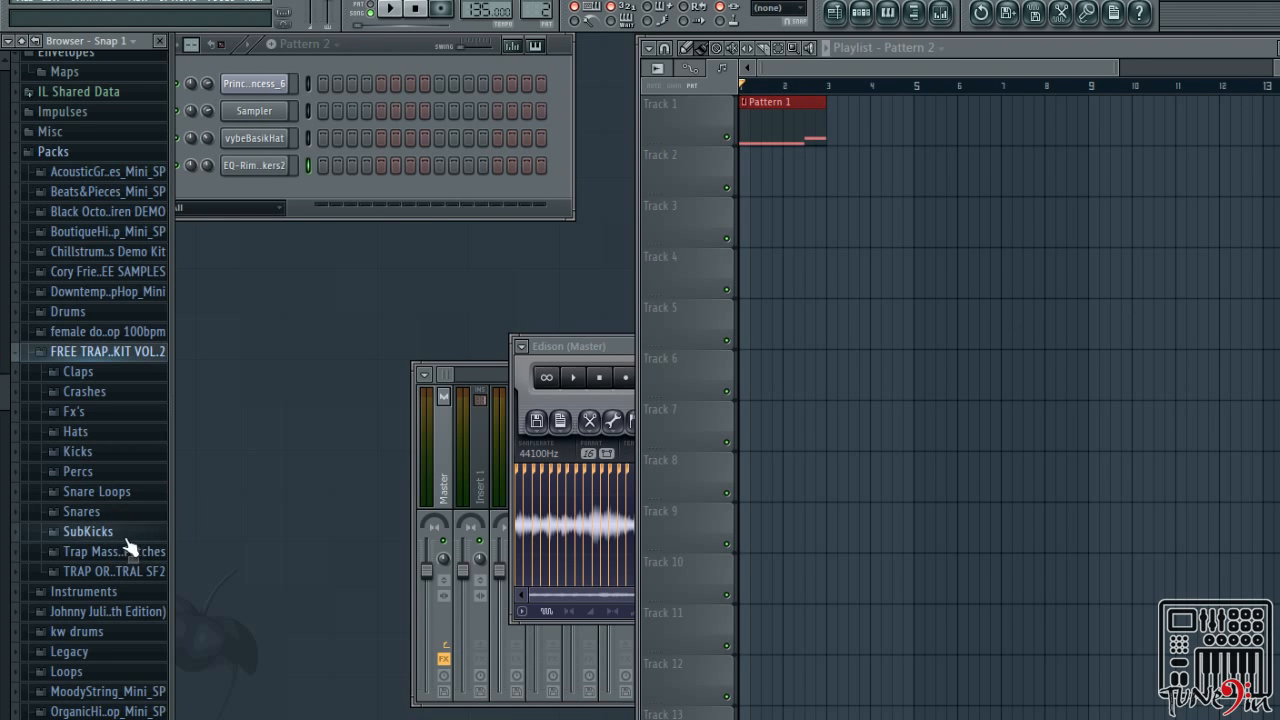
pyautogui.scroll(-3, 130, 548)
pyautogui.scroll(1, 140, 518)
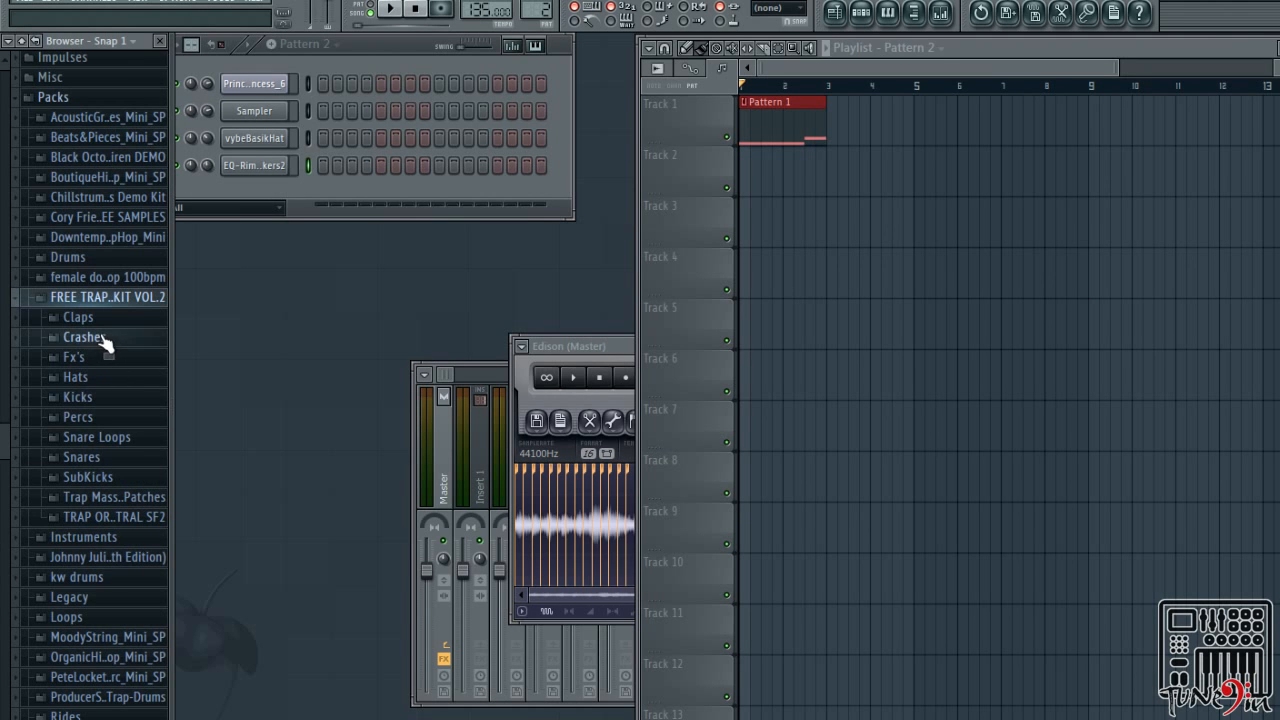
pyautogui.click(106, 399)
# Audition FT2 KICK (1) to (9) and add FT2 KICK (7) as a new channel
pyautogui.click(128, 82)
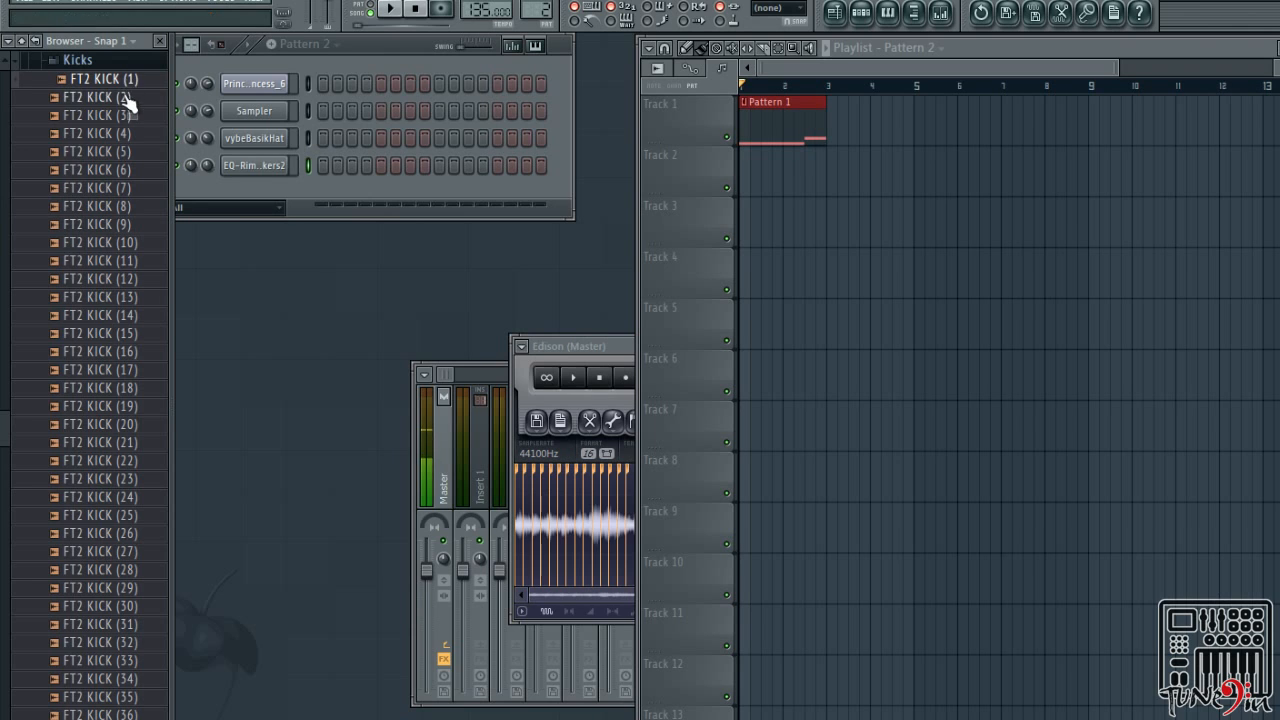
pyautogui.click(124, 97)
pyautogui.click(124, 115)
pyautogui.click(124, 133)
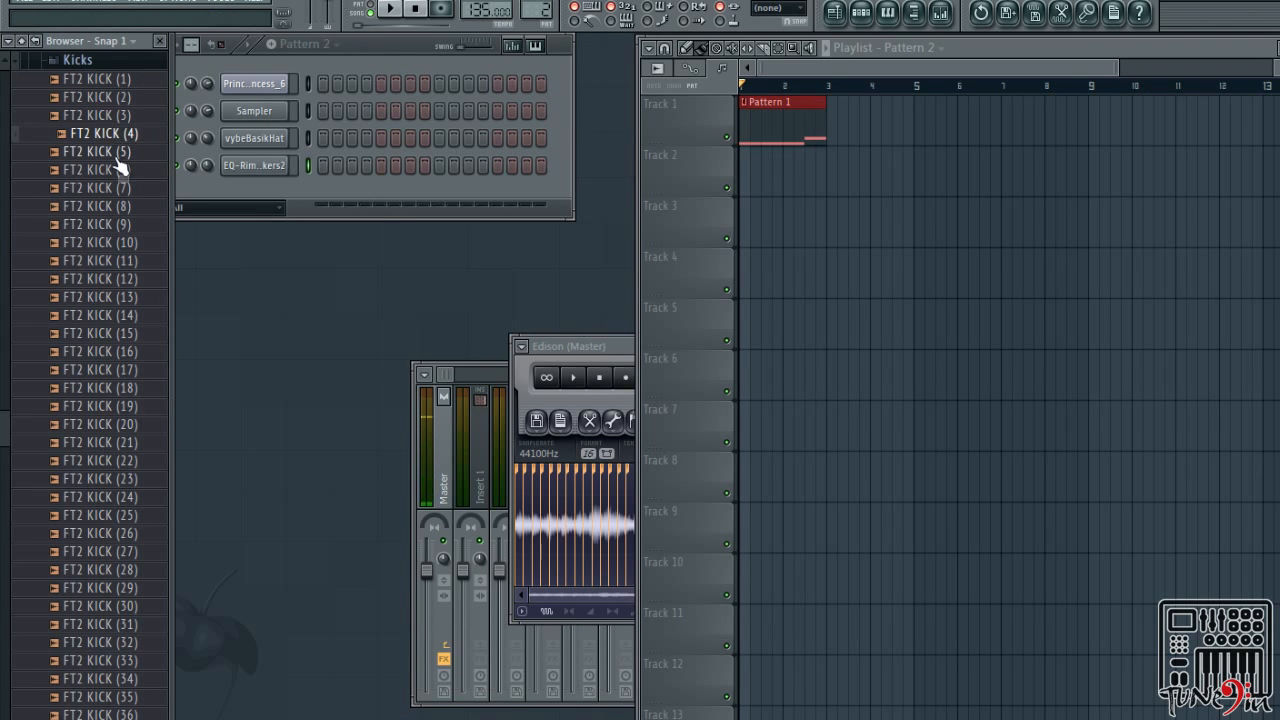
pyautogui.click(122, 151)
pyautogui.click(120, 169)
pyautogui.click(116, 188)
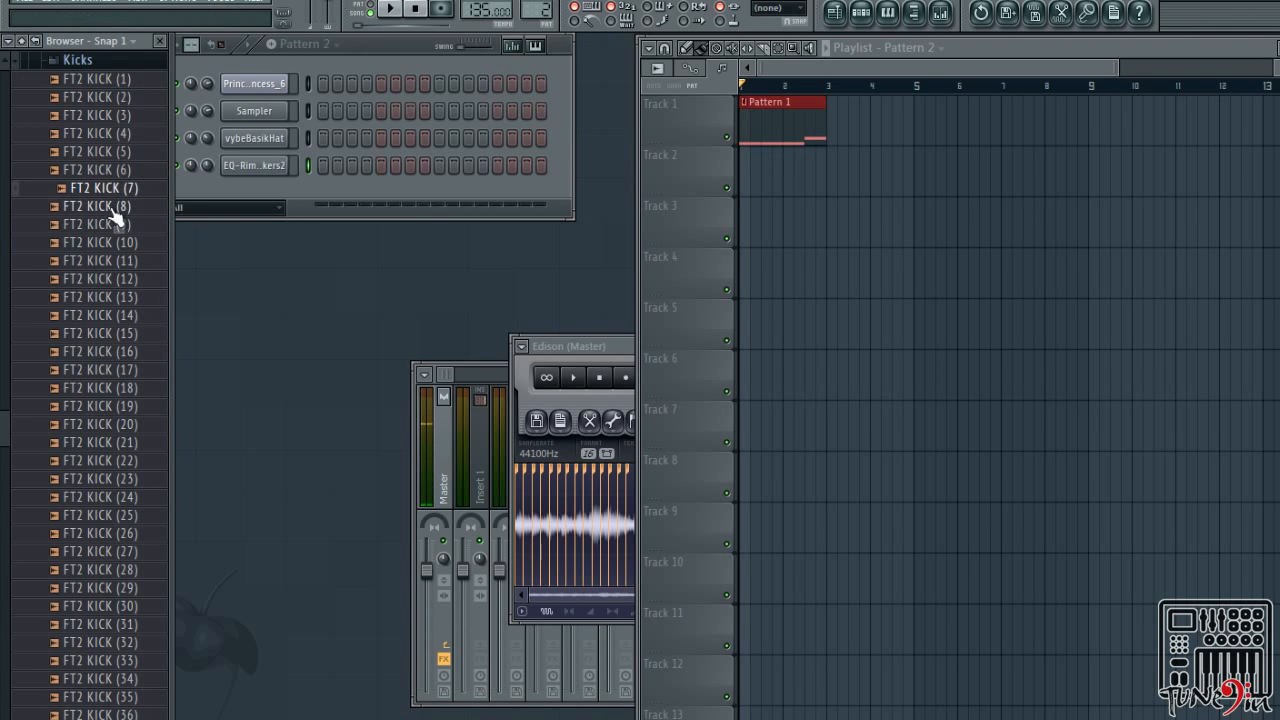
pyautogui.click(116, 206)
pyautogui.click(116, 224)
pyautogui.click(114, 190)
pyautogui.moveTo(116, 190); pyautogui.dragTo(212, 237)
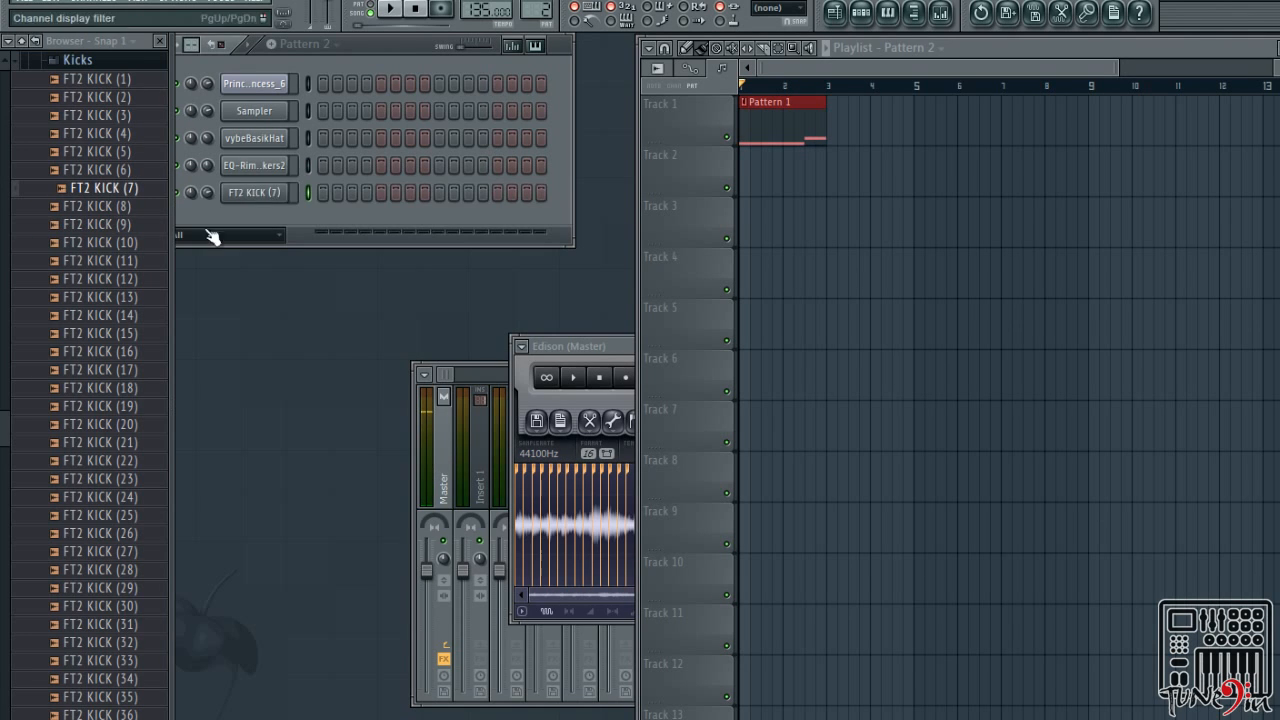
# Audition FT2 KICK (10) to (15) and add FT2 KICK (15) as a new channel
pyautogui.click(130, 246)
pyautogui.click(129, 262)
pyautogui.click(127, 281)
pyautogui.click(125, 298)
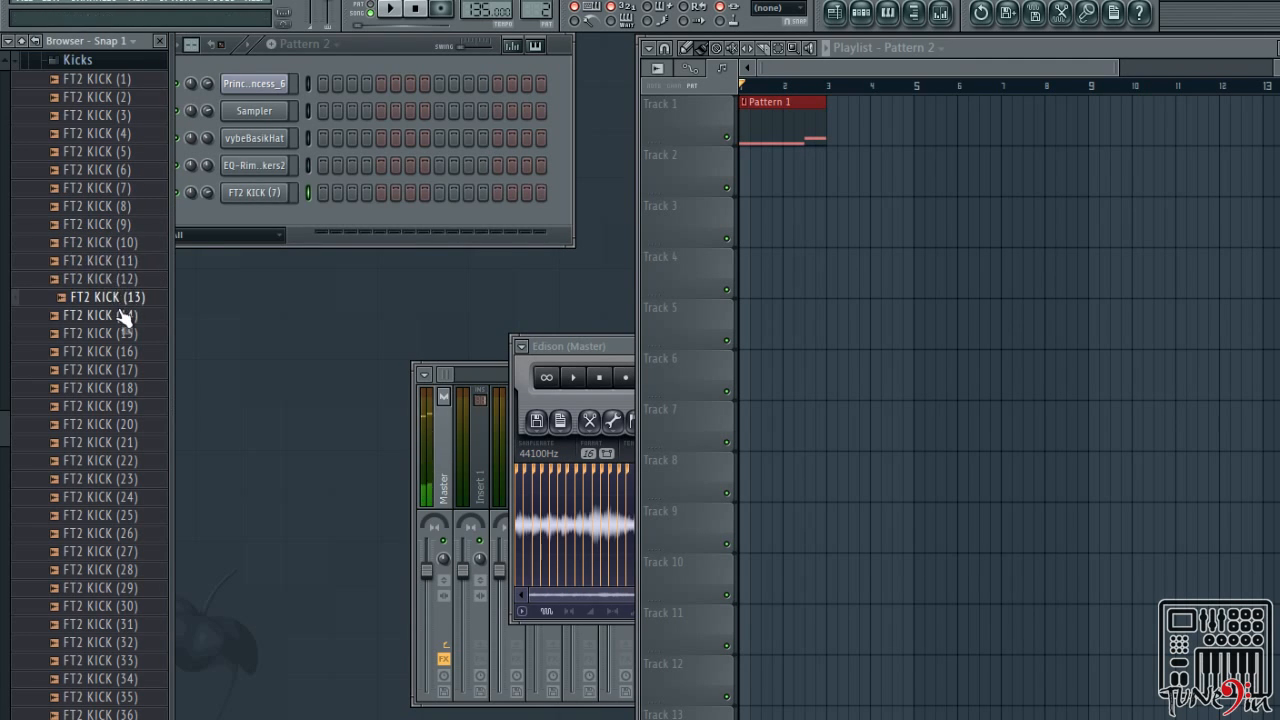
pyautogui.click(125, 316)
pyautogui.click(122, 334)
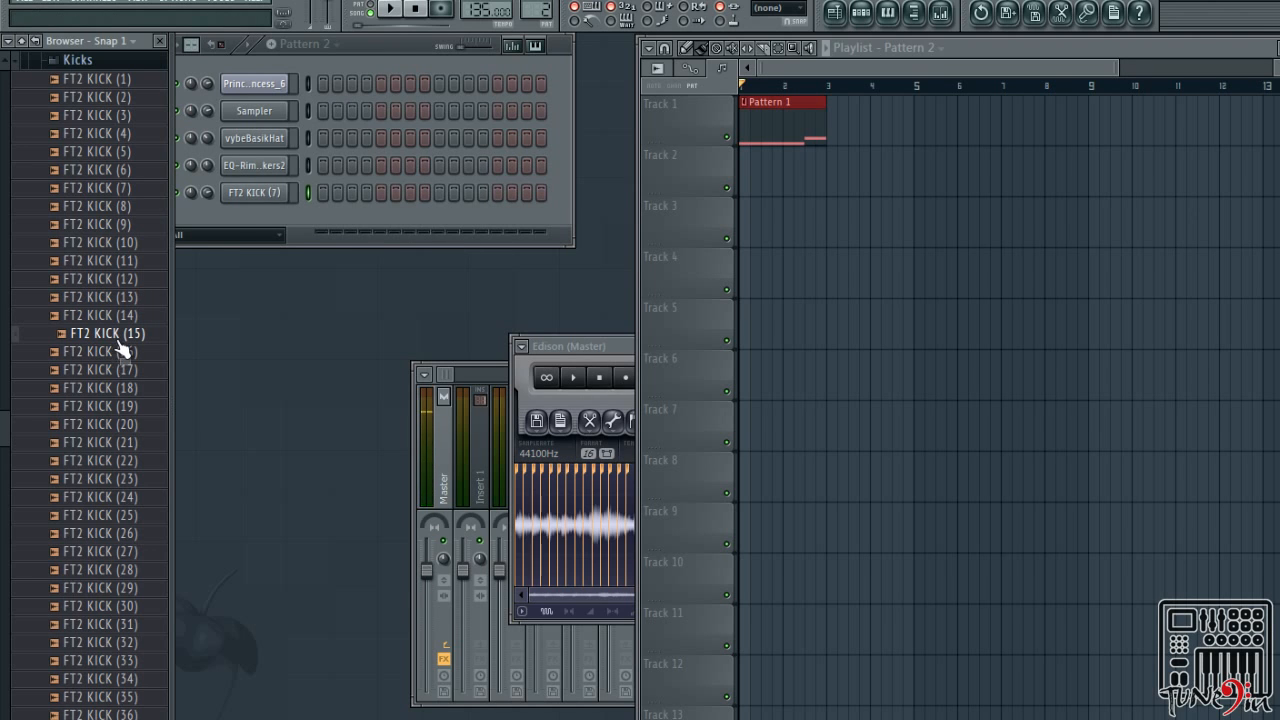
pyautogui.moveTo(242, 228); pyautogui.dragTo(242, 230)
# Audition the remaining kick samples from FT2 KICK (16) onward, including a second pass from (24), and collapse the Kicks folder
pyautogui.click(125, 351)
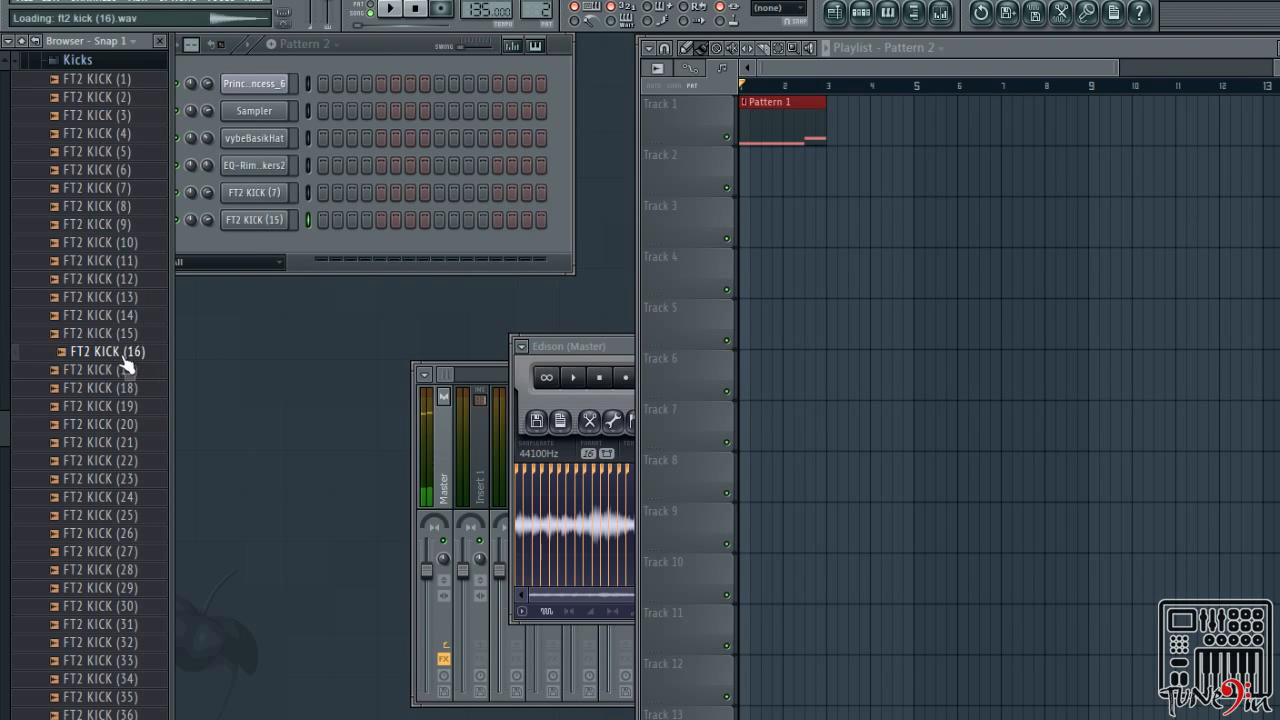
pyautogui.click(120, 369)
pyautogui.click(112, 388)
pyautogui.click(120, 406)
pyautogui.click(120, 424)
pyautogui.click(118, 442)
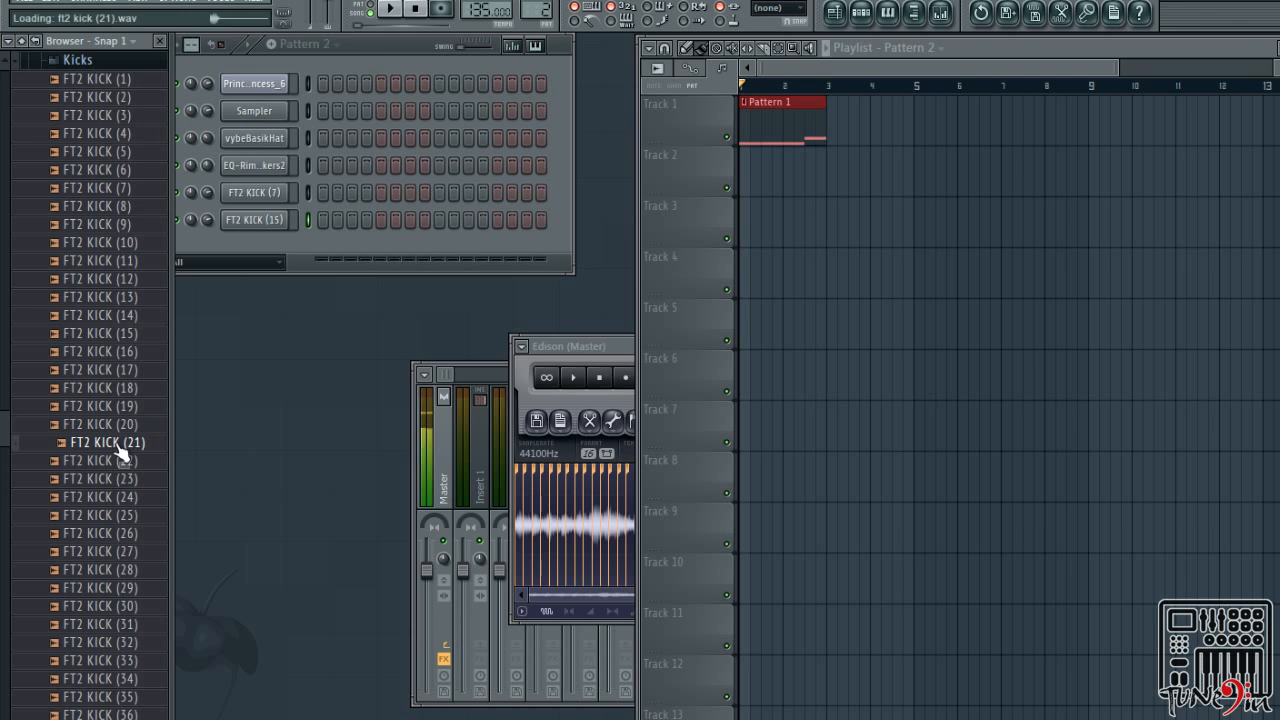
pyautogui.click(118, 461)
pyautogui.click(118, 479)
pyautogui.click(118, 497)
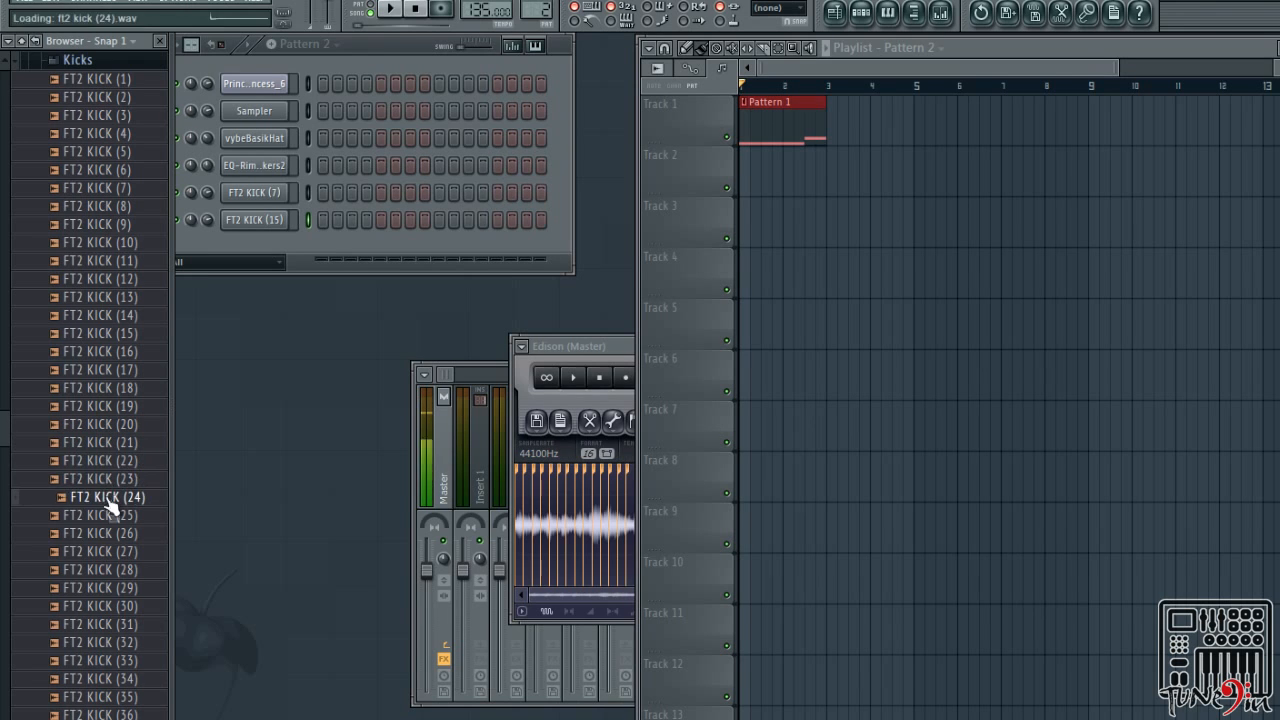
pyautogui.click(122, 515)
pyautogui.click(122, 533)
pyautogui.click(122, 551)
pyautogui.click(122, 569)
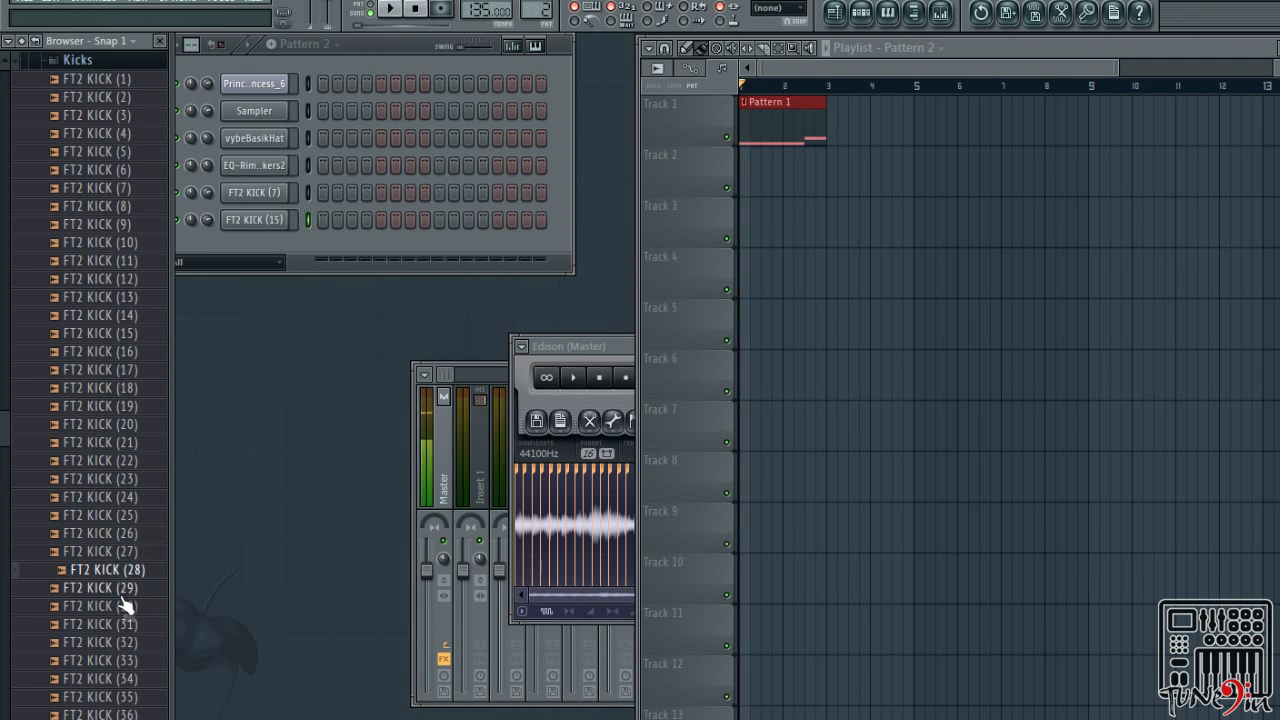
pyautogui.click(122, 588)
pyautogui.click(128, 552)
pyautogui.click(129, 534)
pyautogui.click(126, 498)
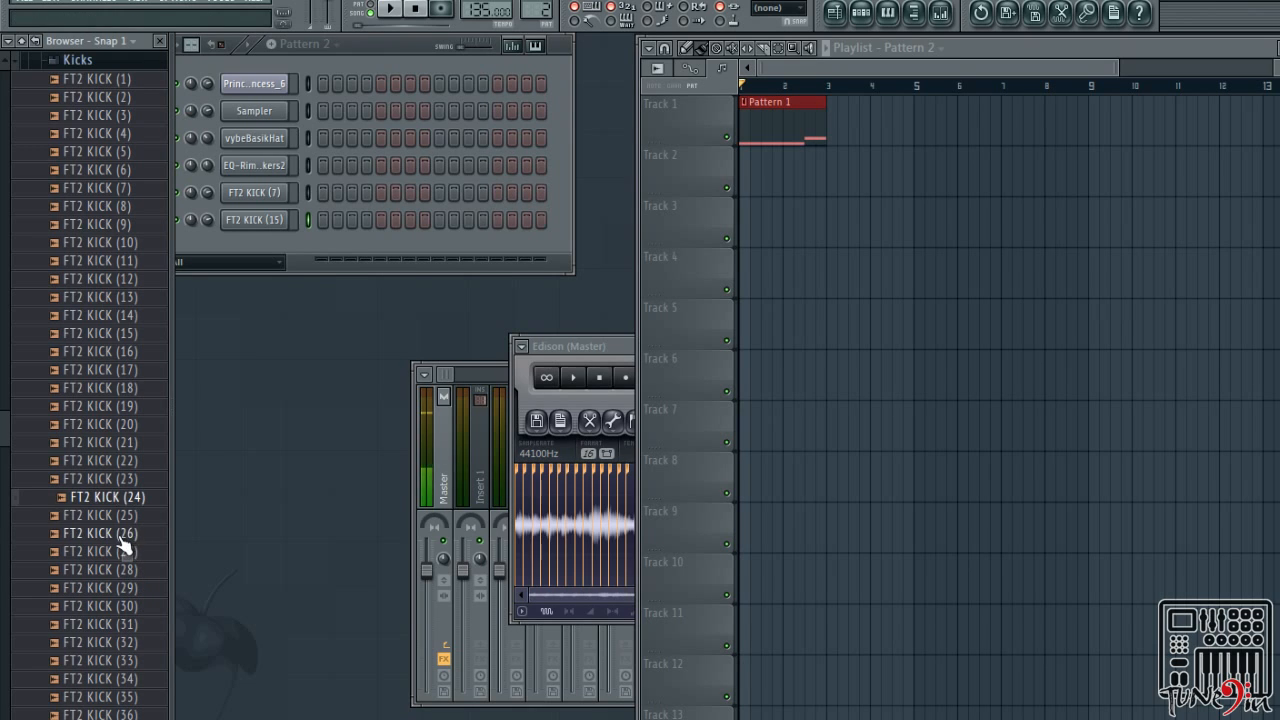
pyautogui.click(121, 516)
pyautogui.click(117, 534)
pyautogui.click(125, 551)
pyautogui.click(127, 569)
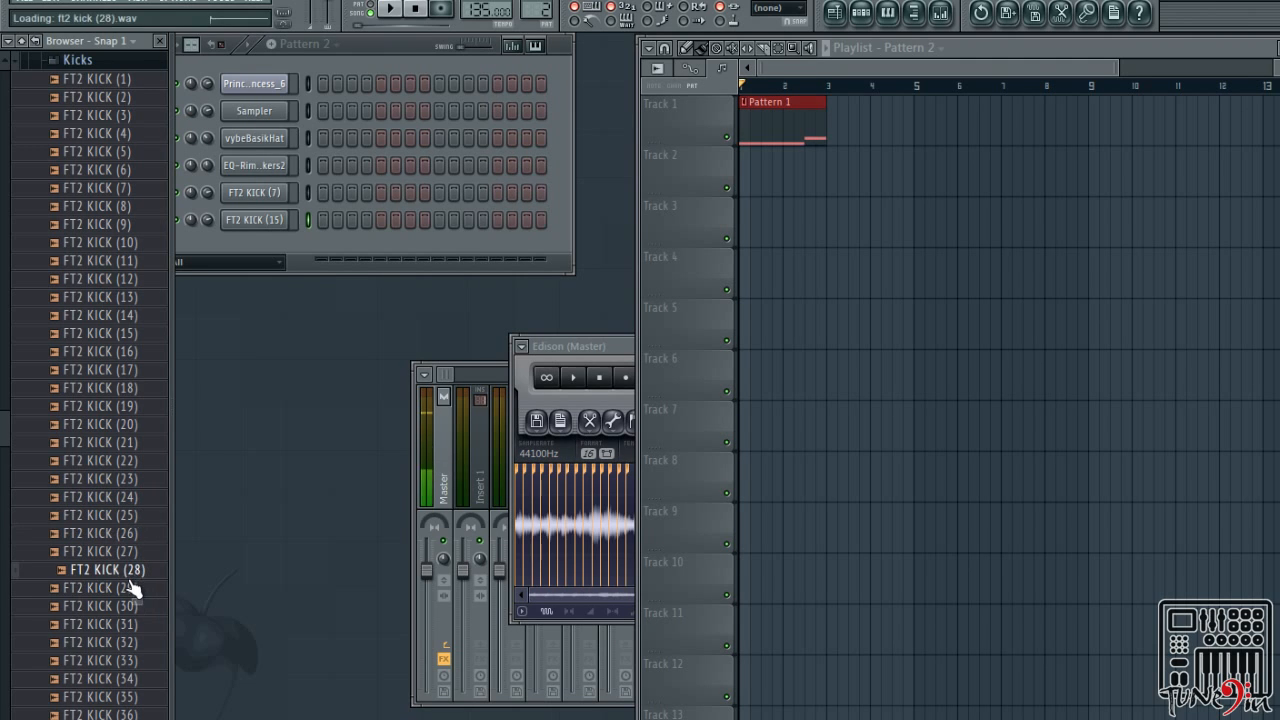
pyautogui.click(128, 588)
pyautogui.click(128, 606)
pyautogui.click(127, 624)
pyautogui.click(128, 642)
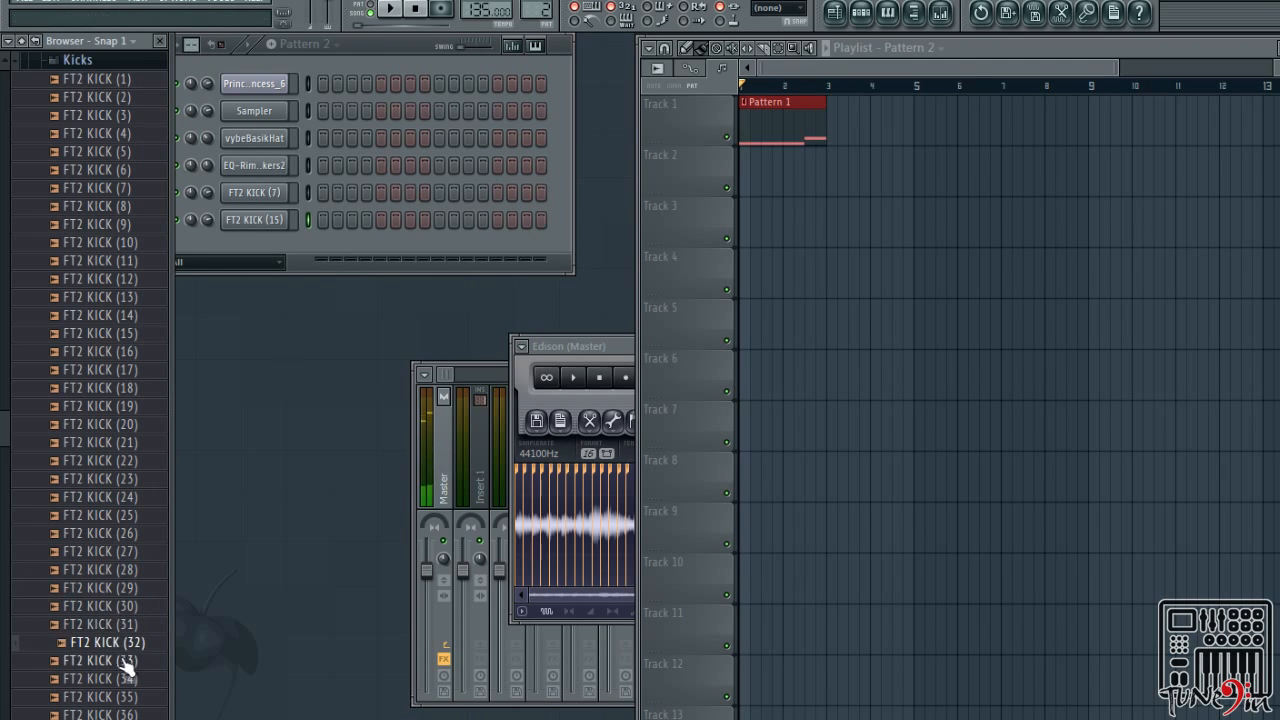
pyautogui.click(128, 660)
pyautogui.click(128, 678)
pyautogui.click(128, 697)
pyautogui.click(126, 714)
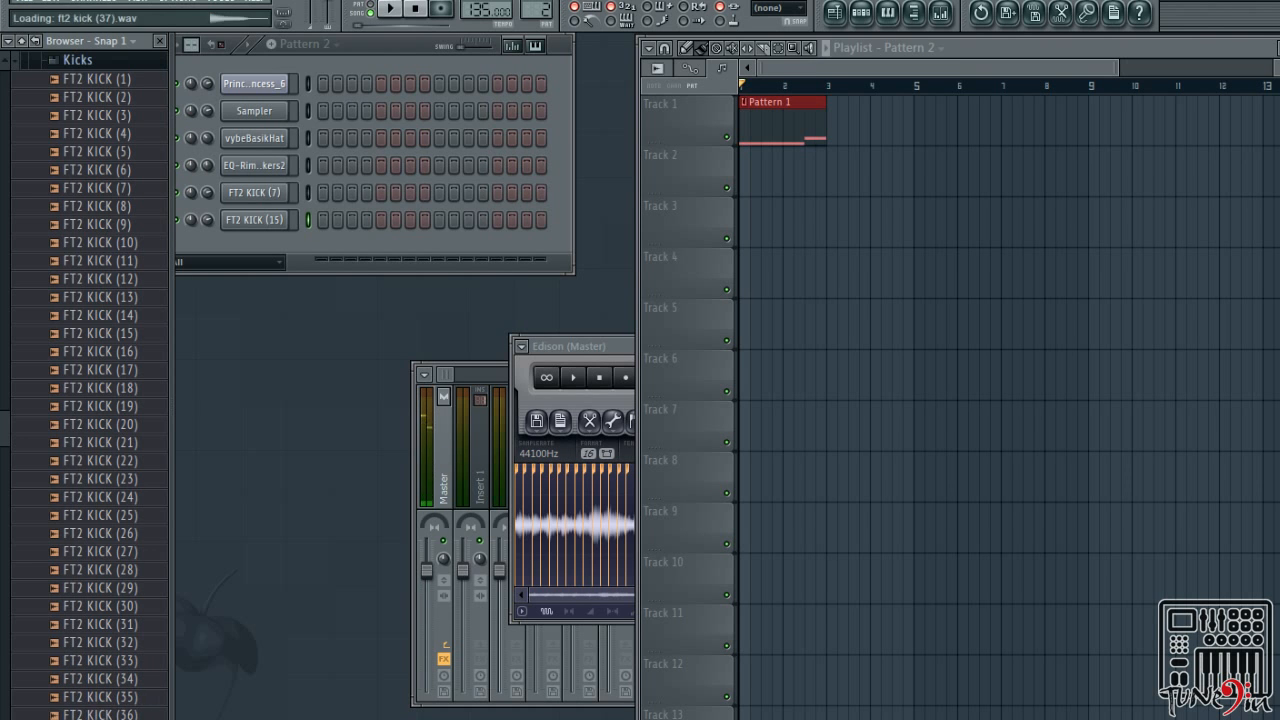
pyautogui.scroll(8, 128, 520)
pyautogui.click(112, 498)
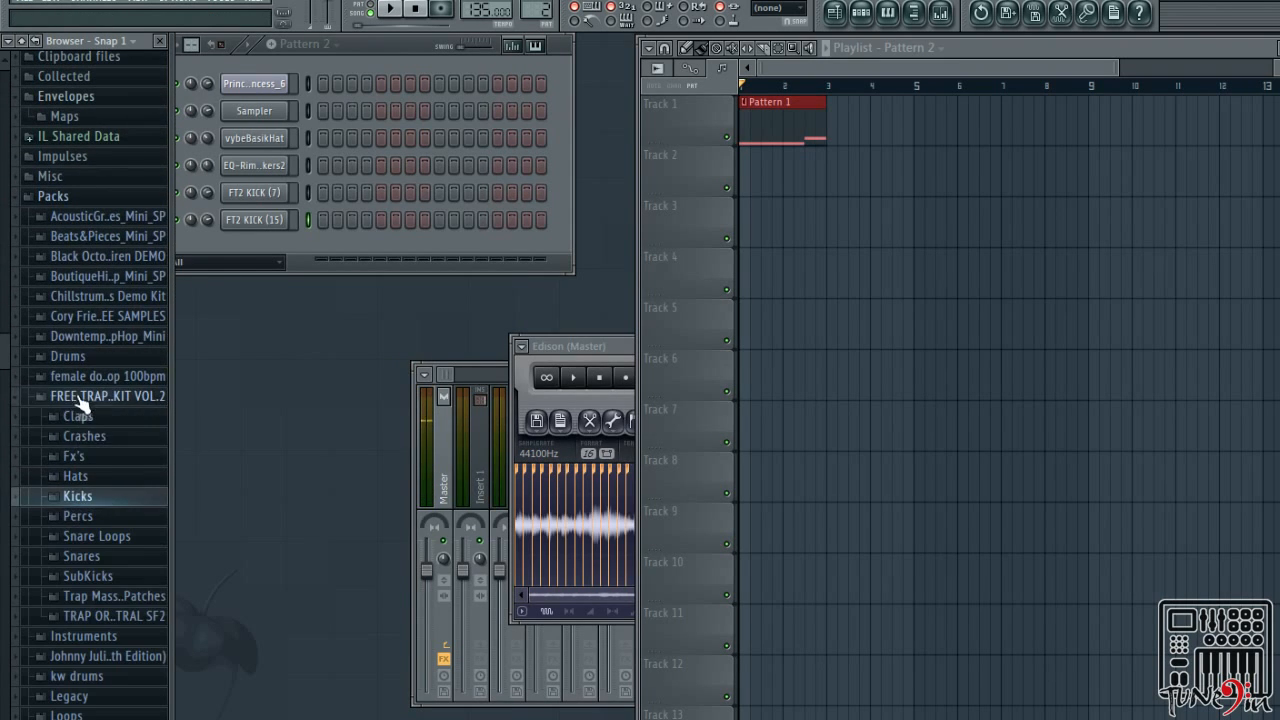
# Collapse the FREE TRAP KIT VOL.2 folder and extend Pattern 2's step sequence to 32 steps
pyautogui.click(100, 396)
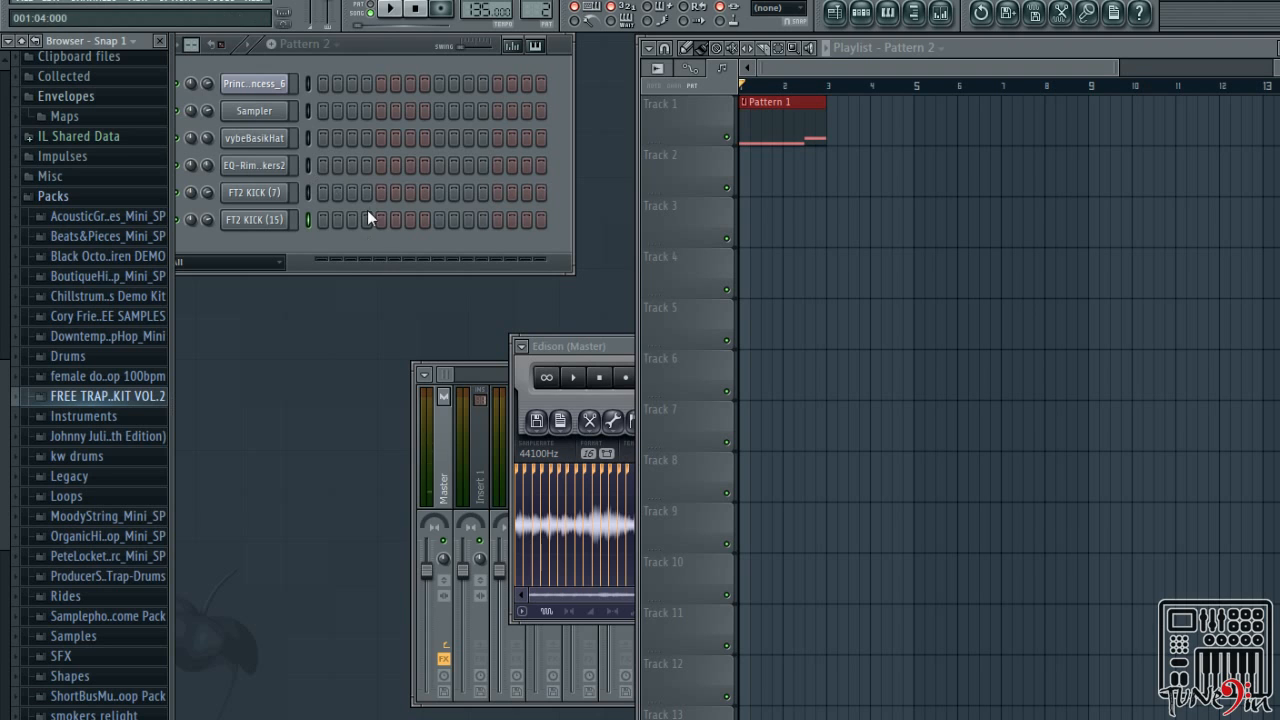
pyautogui.click(918, 52)
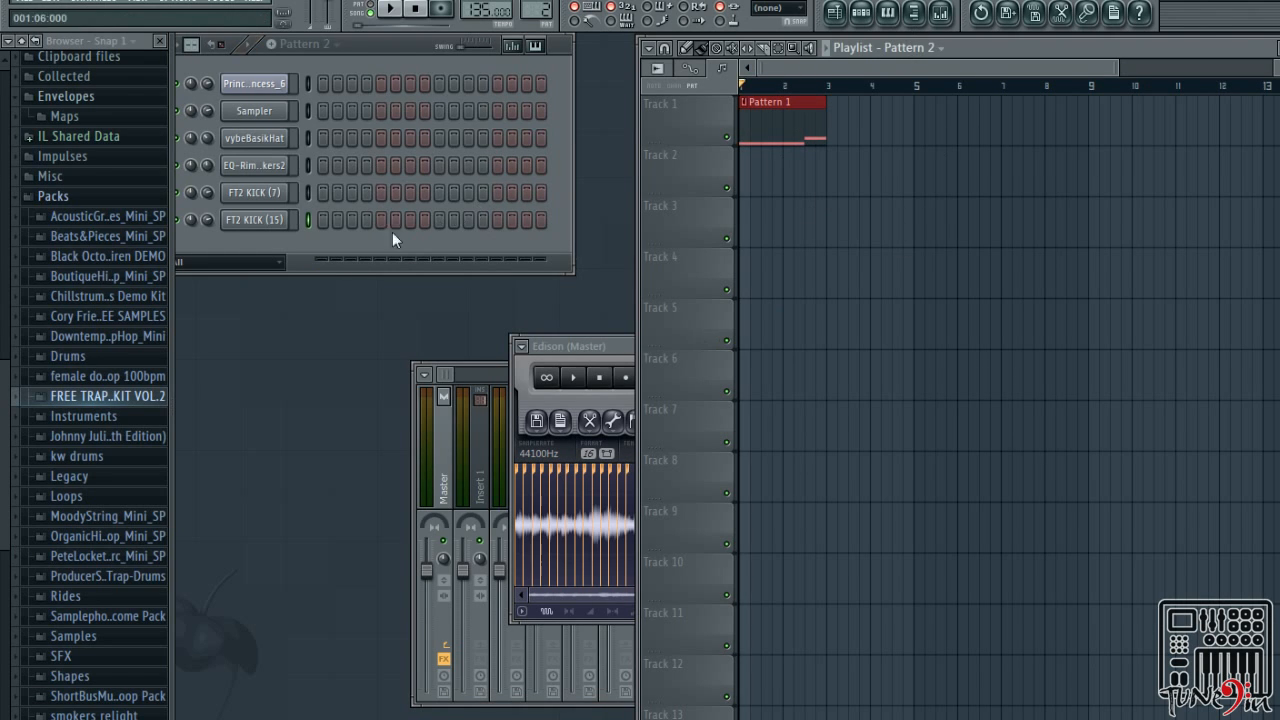
pyautogui.click(185, 47)
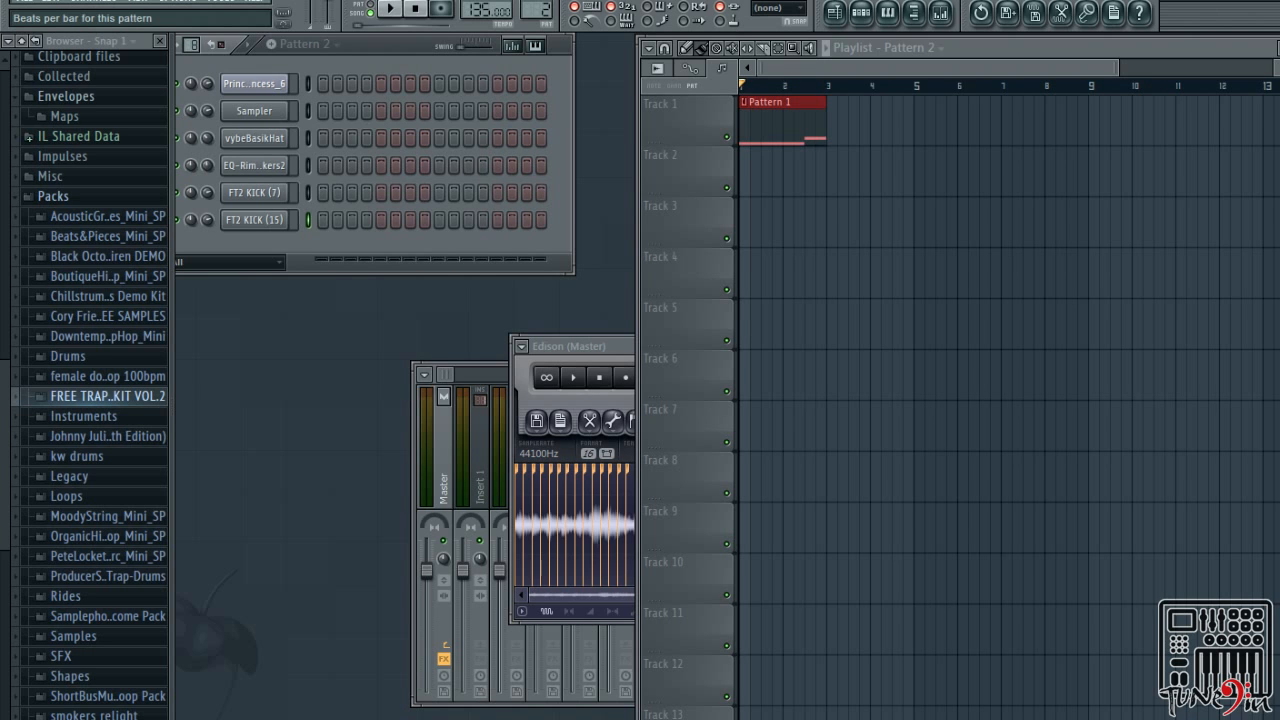
pyautogui.moveTo(192, 45); pyautogui.dragTo(192, 30)
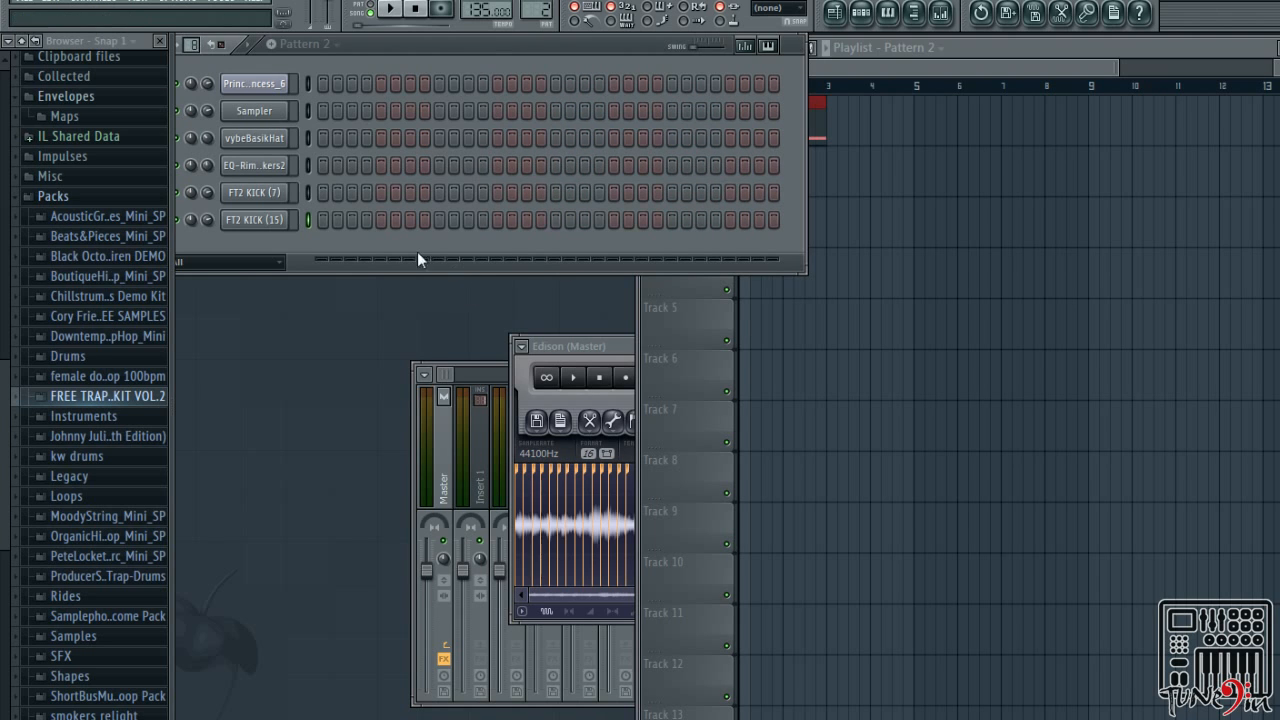
# Add EQ-Rim hits on steps 9 and 25, then place Pattern 2 at bar 1 of Track 2 and play it
pyautogui.click(255, 195)
pyautogui.click(333, 254)
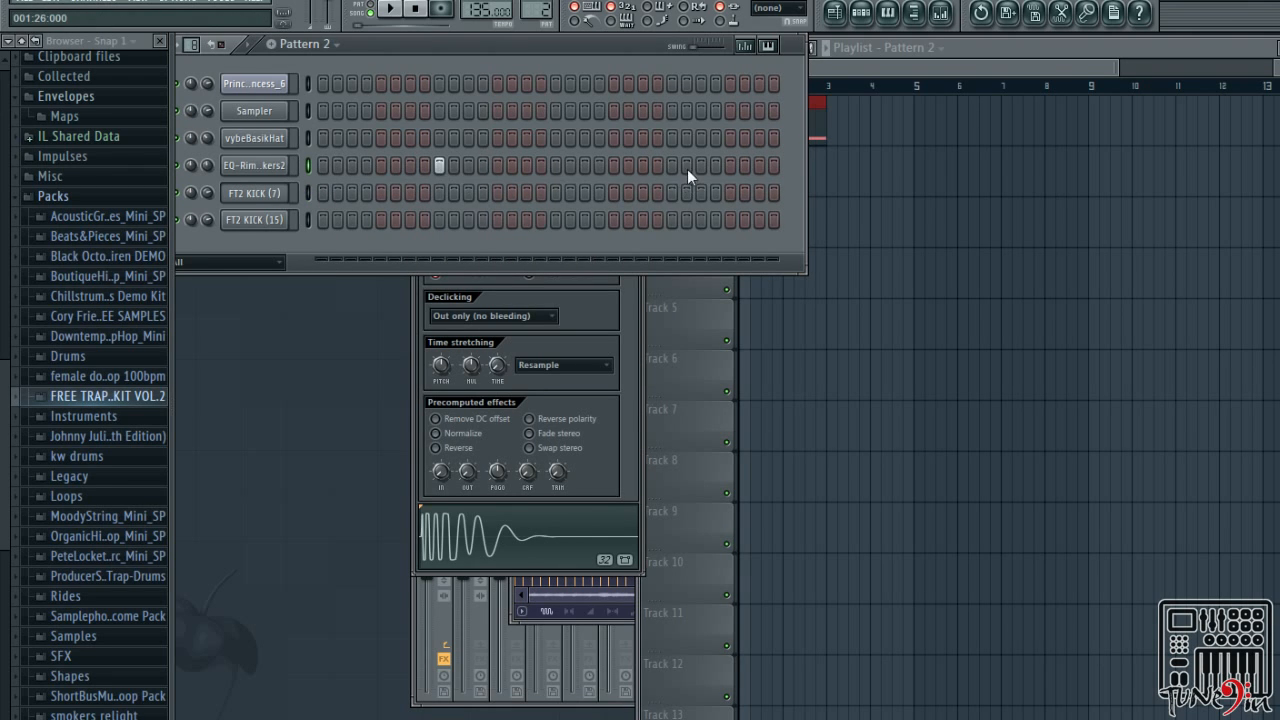
pyautogui.click(868, 62)
pyautogui.click(775, 170)
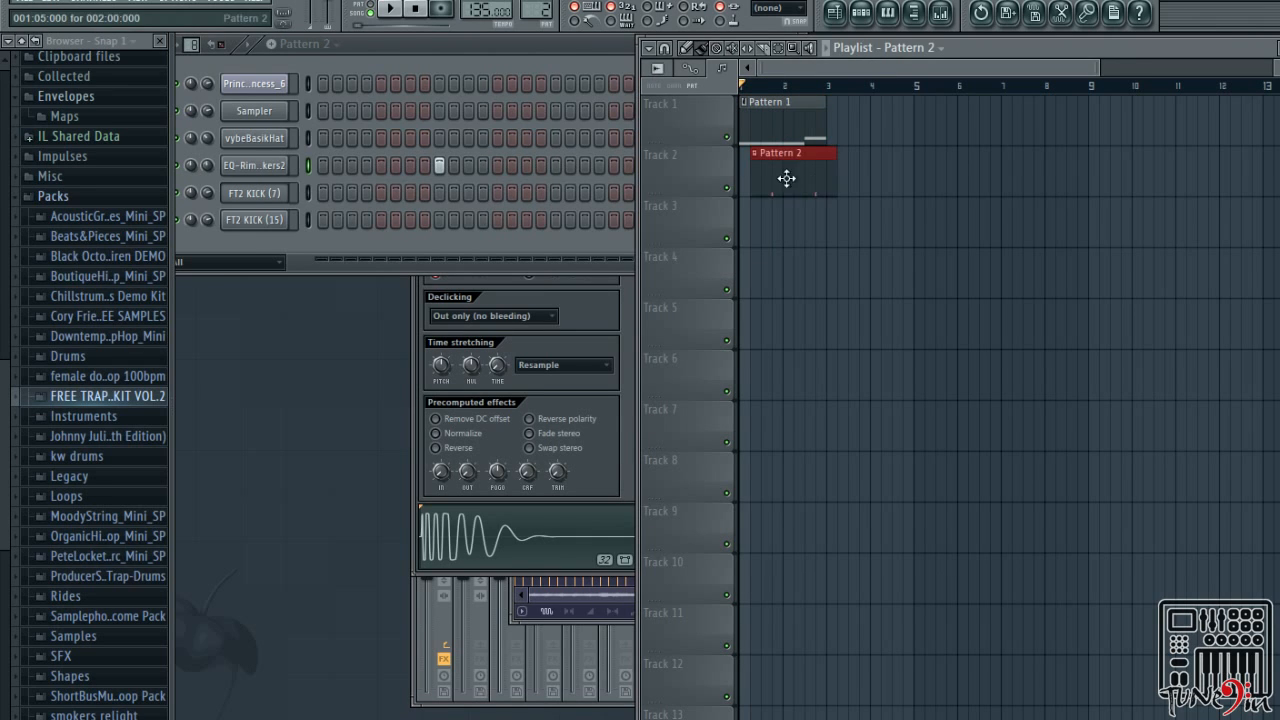
pyautogui.press('space')
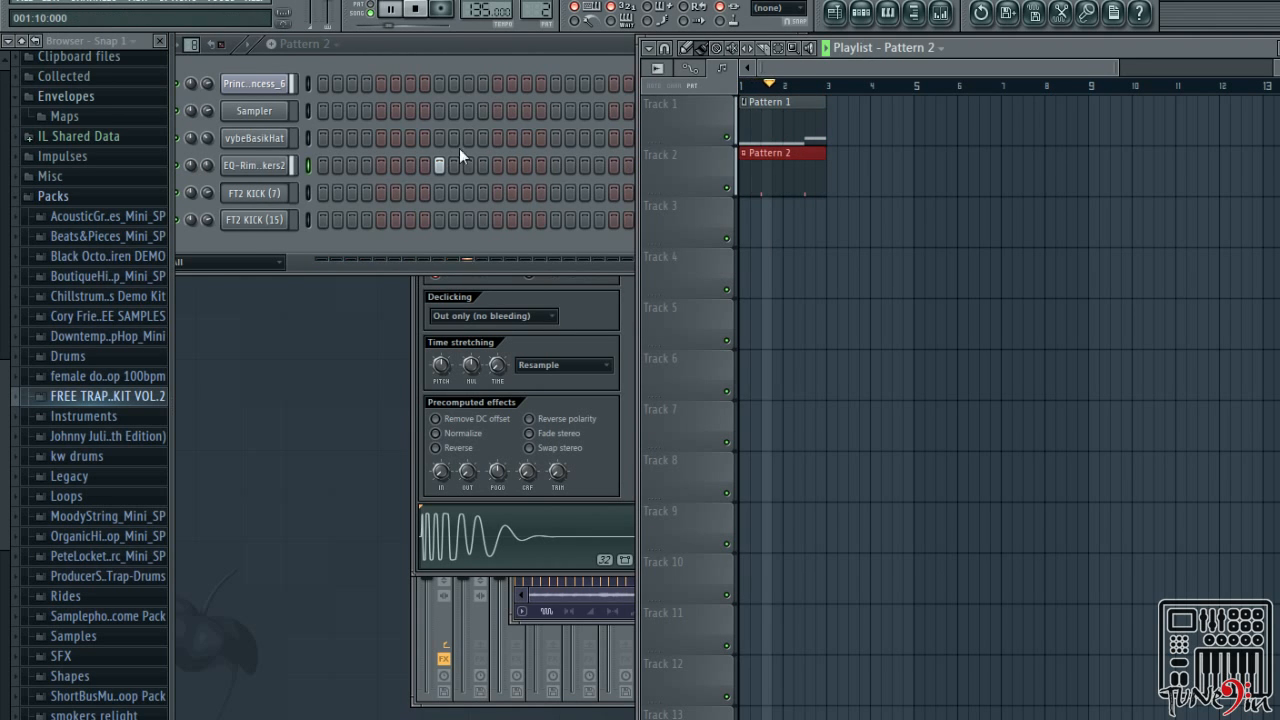
# Fill every second step of the vybeBasikHat channel in Pattern 2 and listen to the result
pyautogui.click(544, 57)
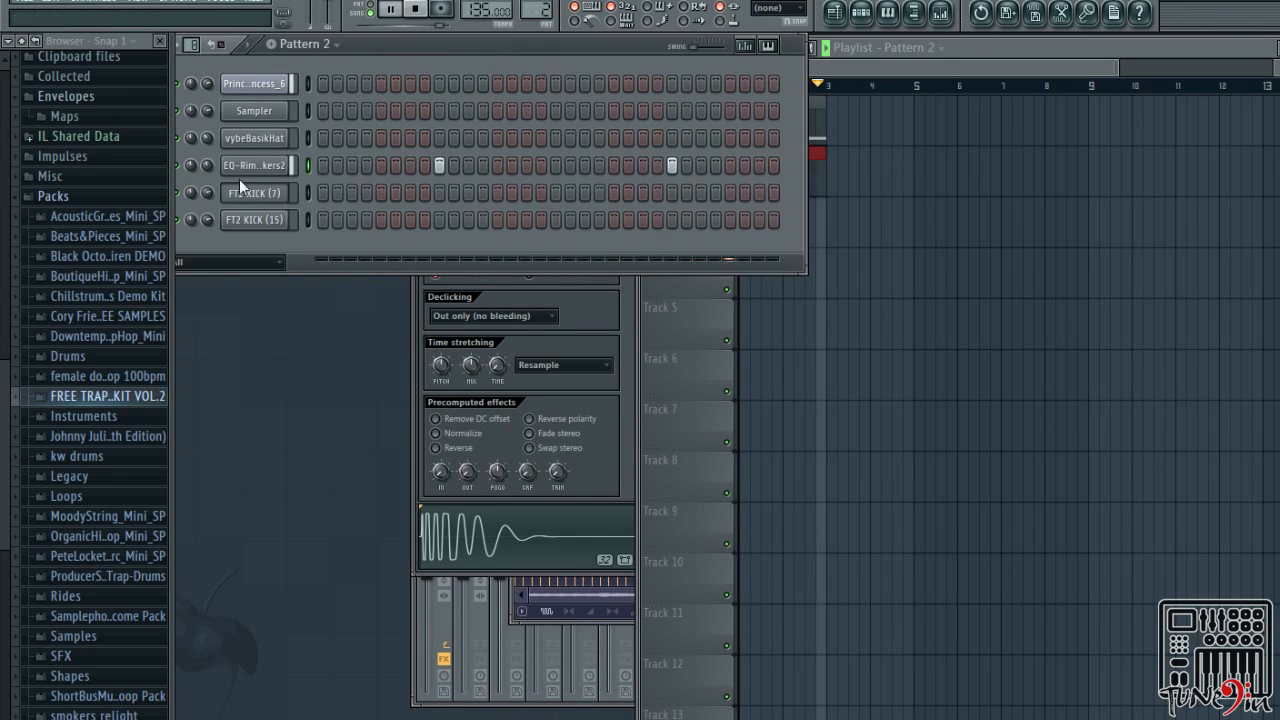
pyautogui.rightClick(286, 137)
pyautogui.click(361, 266)
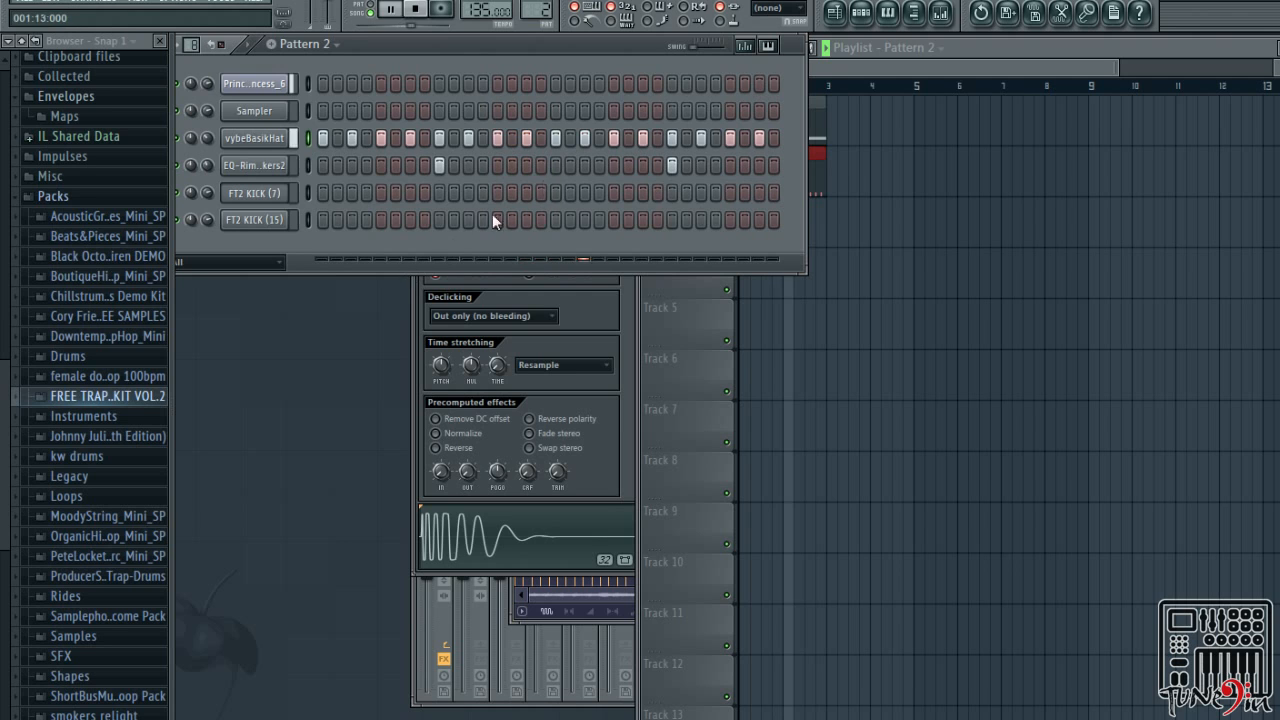
pyautogui.press('space')
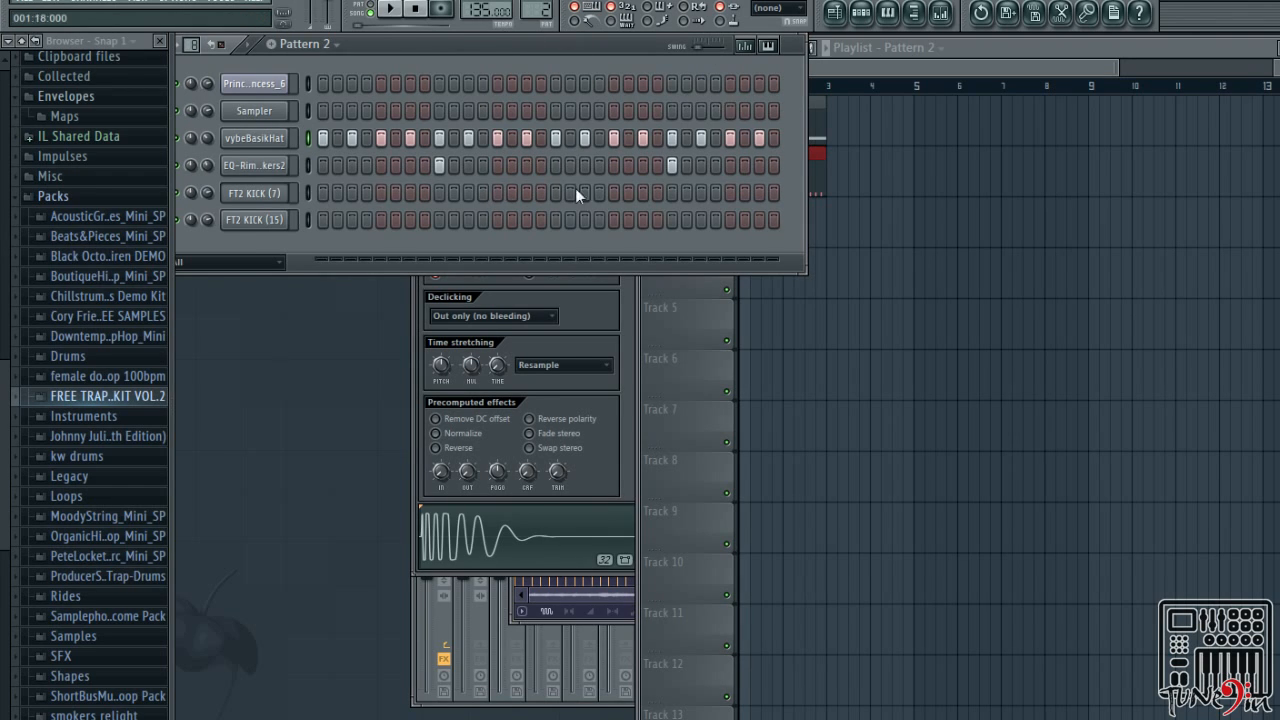
# Program FT2 KICK (7) hits on steps 1, 7, 15, 17 and 23 of Pattern 2, checking the groove by playback
pyautogui.click(323, 193)
pyautogui.press('space')
pyautogui.click(410, 193)
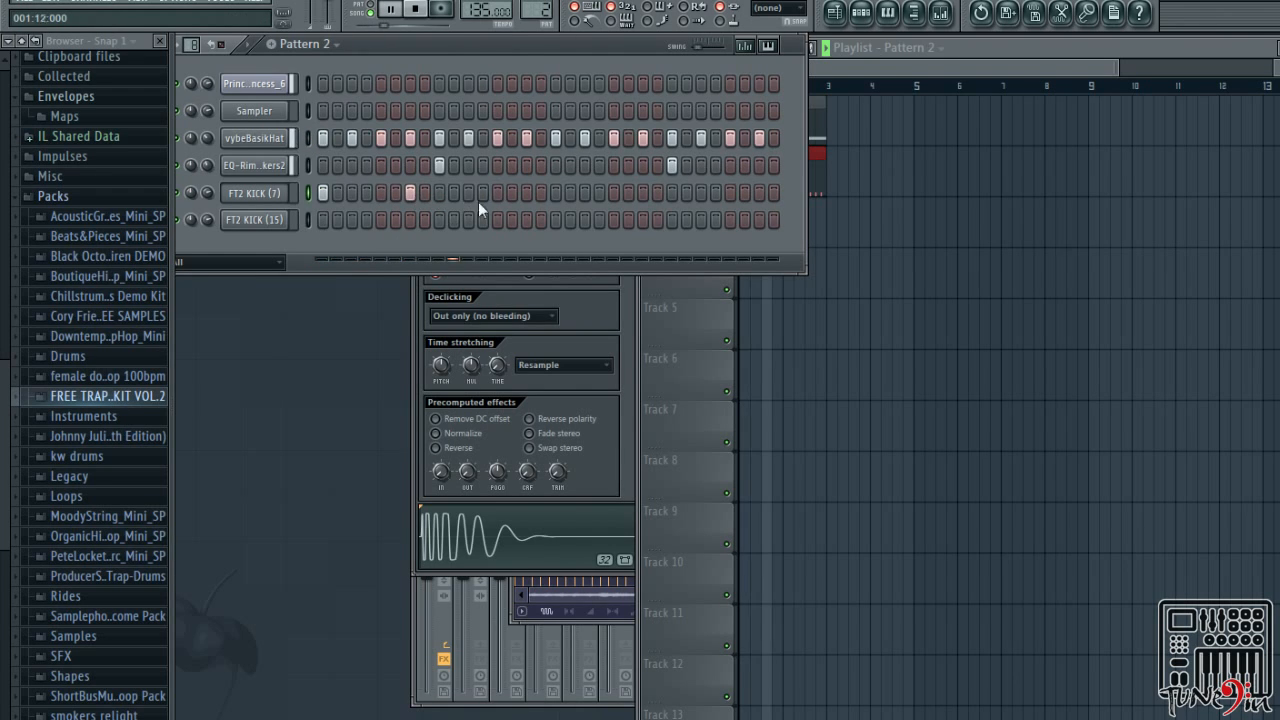
pyautogui.press('space')
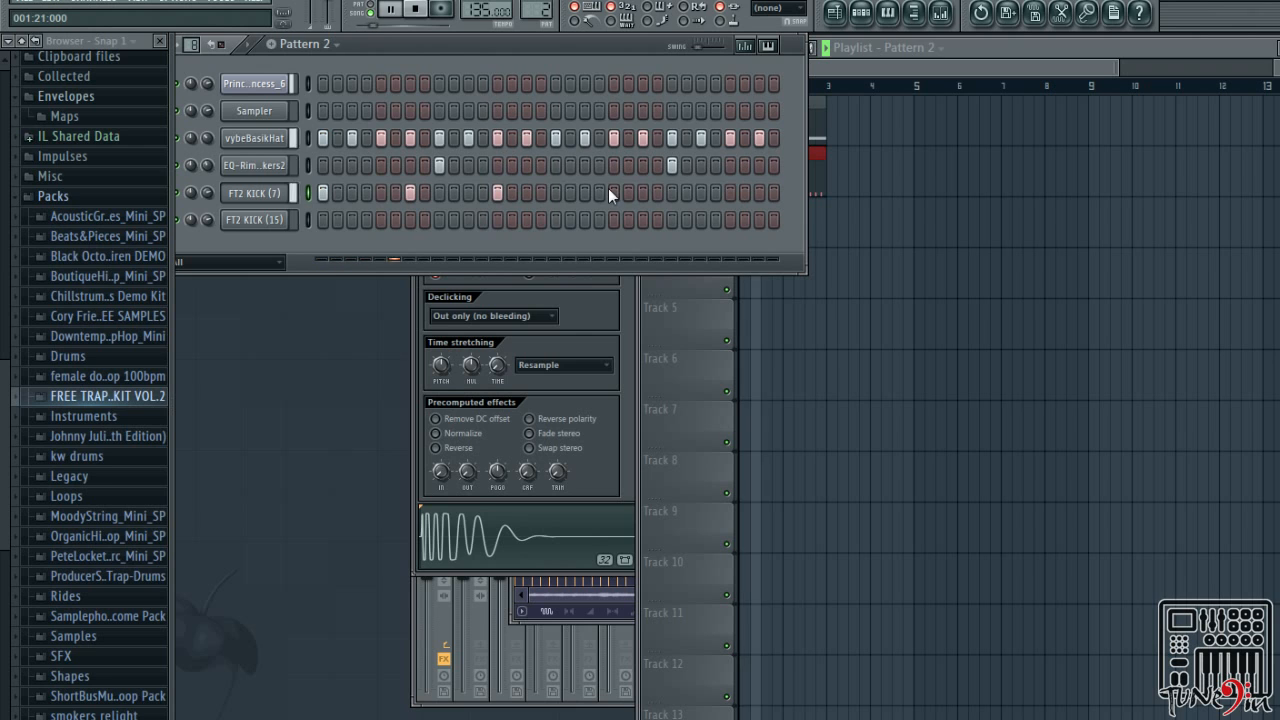
pyautogui.click(491, 199)
pyautogui.press('space')
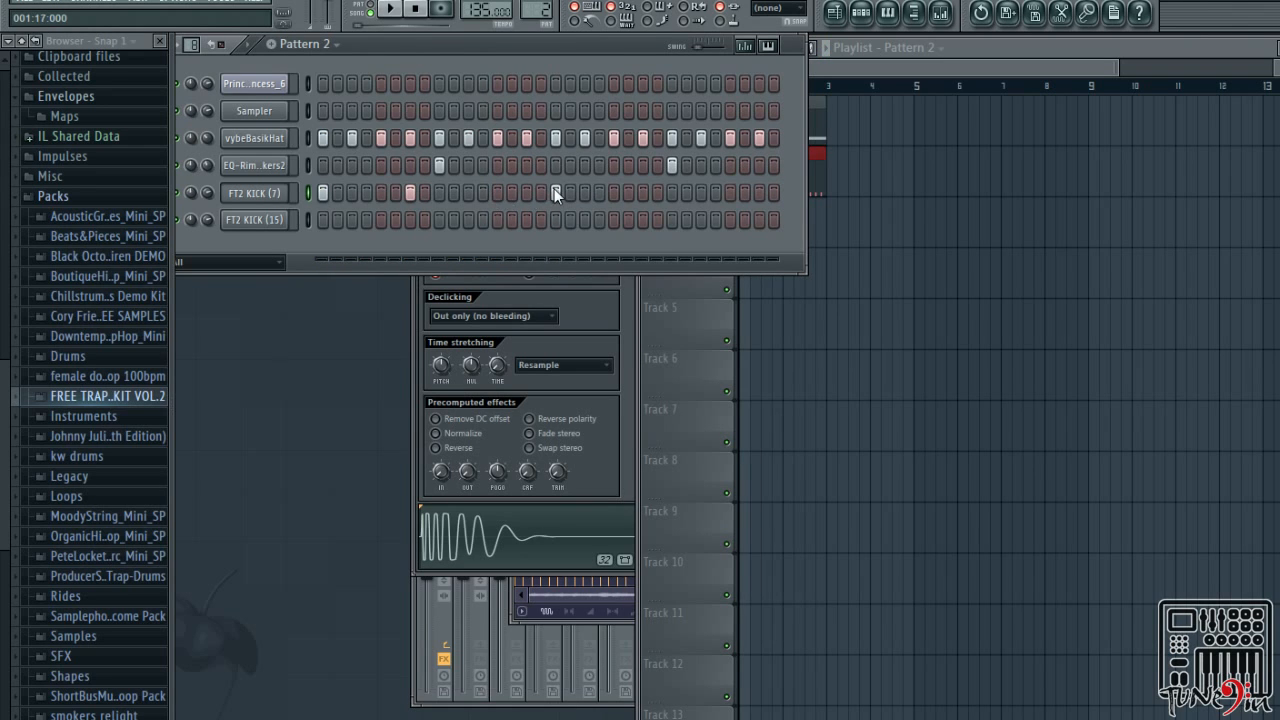
pyautogui.click(528, 193)
pyautogui.click(642, 193)
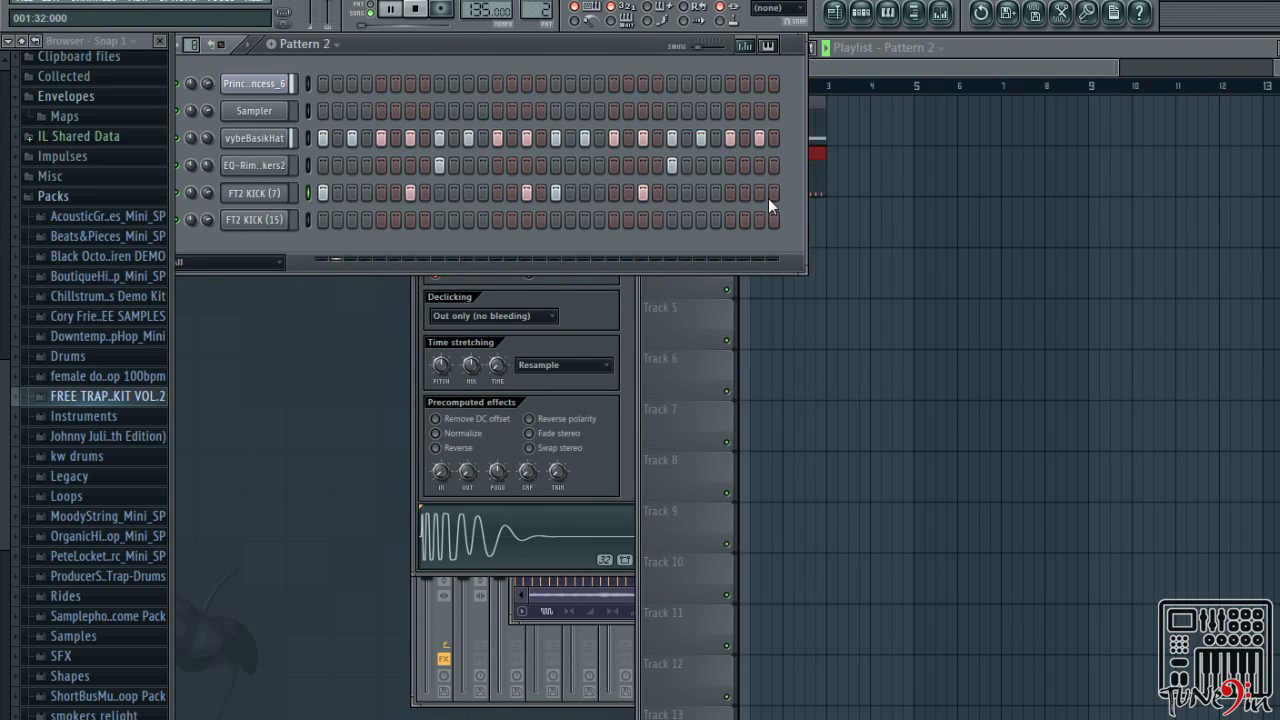
pyautogui.press('space')
# In Pattern 1's Princess Zelda piano roll, delete all notes except the first Marker #1 and shorten it to one beat
pyautogui.click(864, 68)
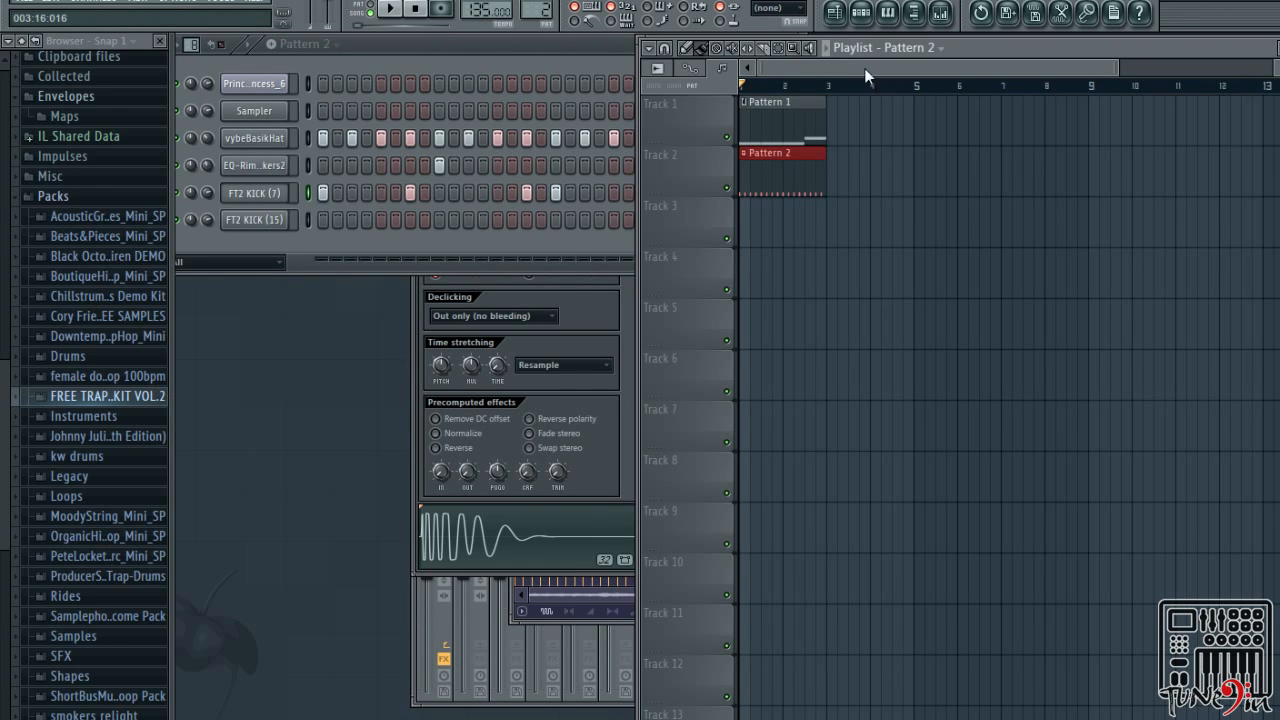
pyautogui.click(795, 102)
pyautogui.click(450, 100)
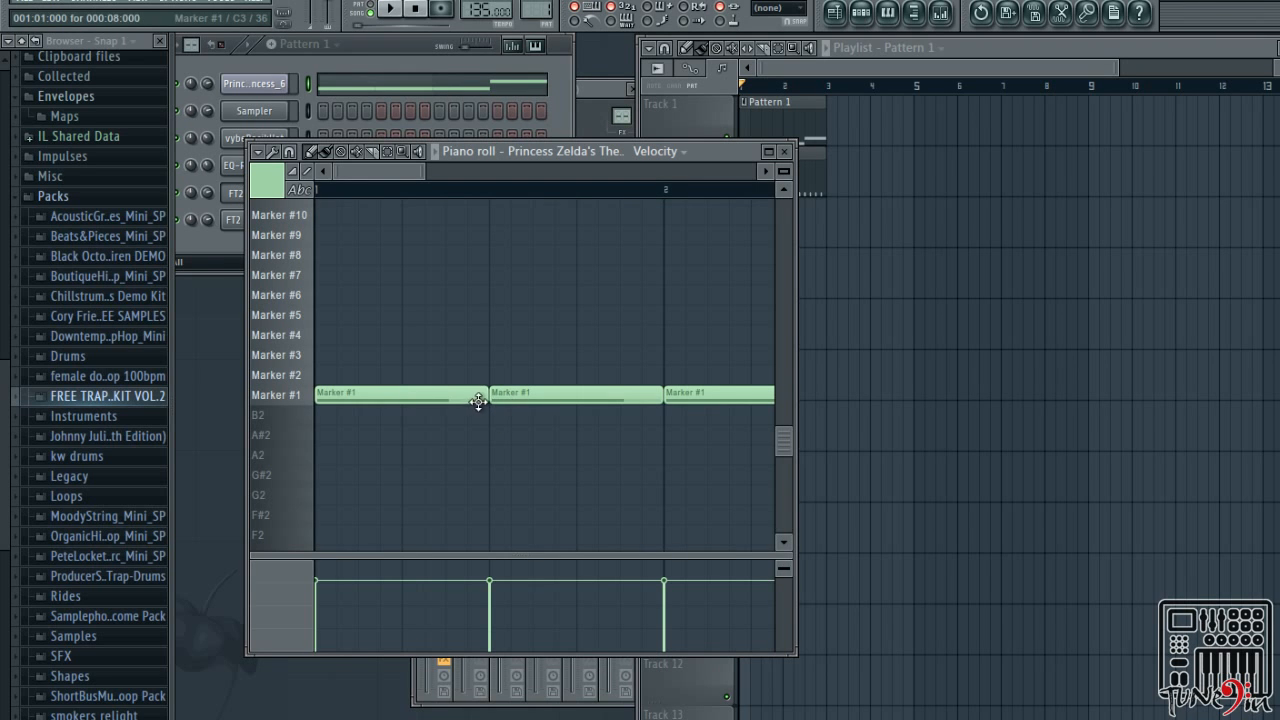
pyautogui.moveTo(400, 171)
pyautogui.mouseDown()
pyautogui.moveTo(476, 194)
pyautogui.moveTo(358, 186)
pyautogui.mouseUp()
pyautogui.rightClick(442, 394)
pyautogui.rightClick(602, 397)
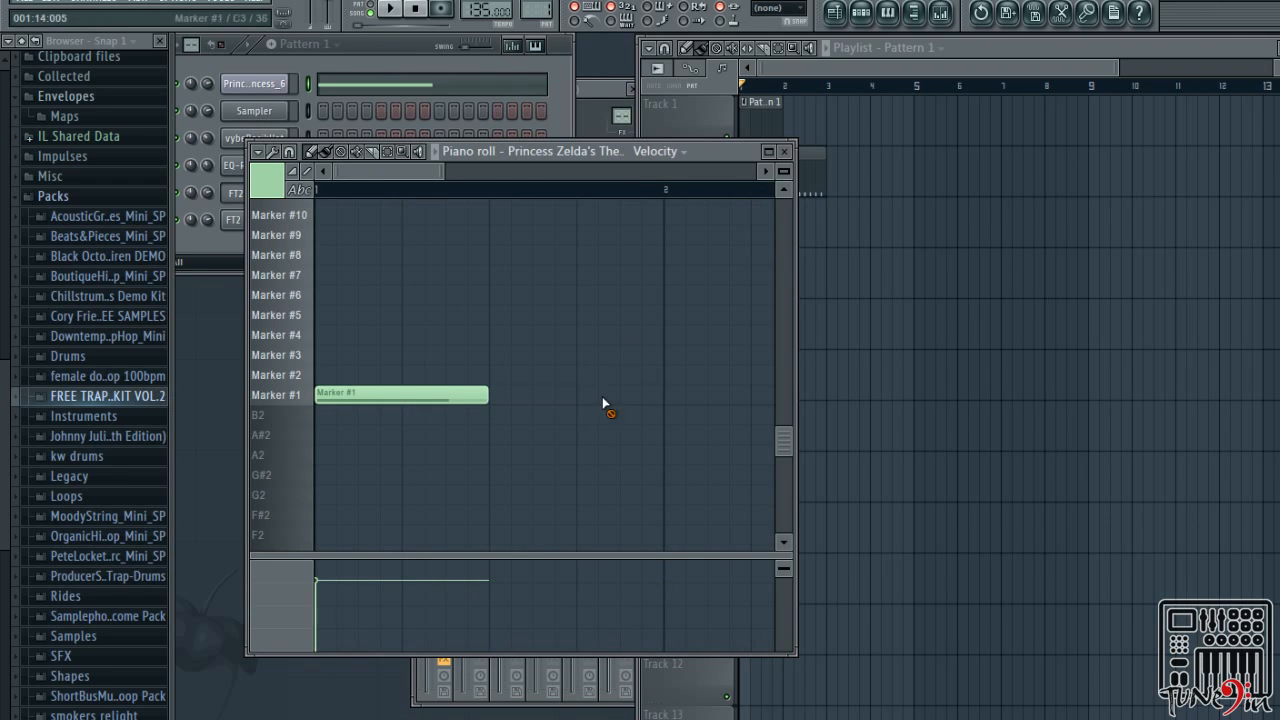
pyautogui.moveTo(484, 398); pyautogui.dragTo(405, 410)
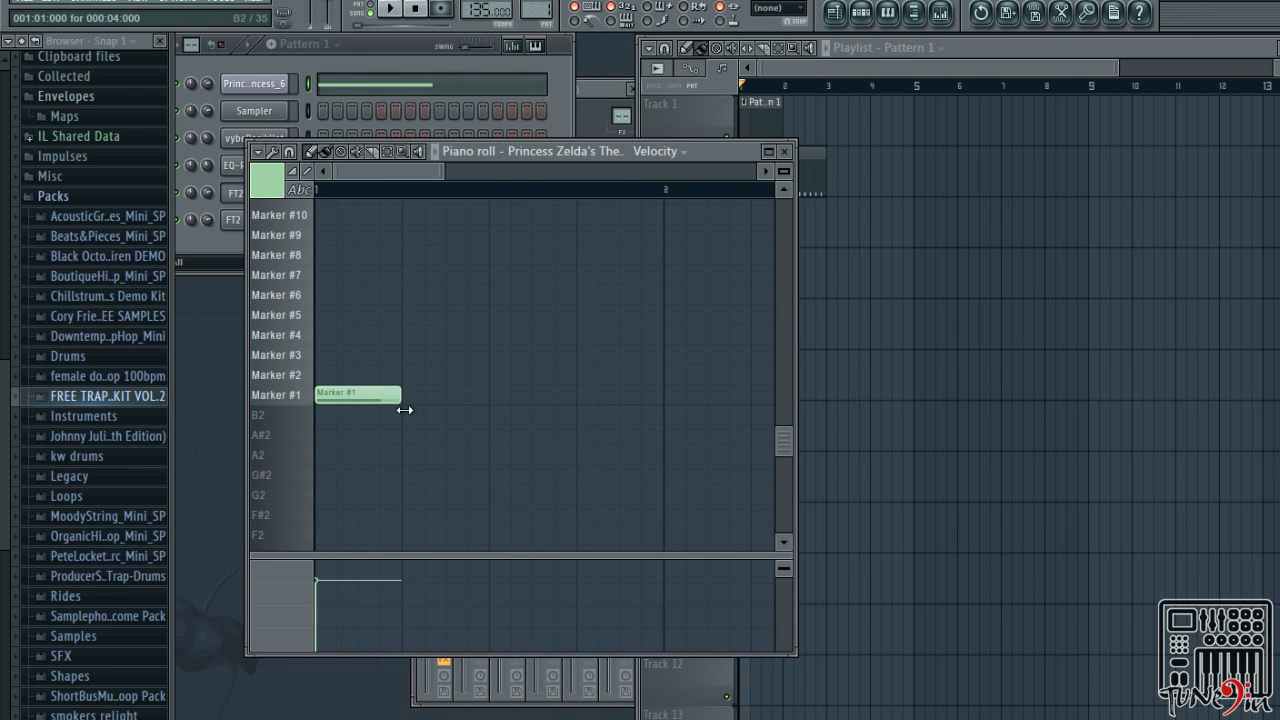
# Complete bar 1 with one-beat Marker #1 notes on beats 2 and 3 and a Marker #3 note on beat 4, then preview it
pyautogui.scroll(1, 444, 399)
pyautogui.scroll(-2, 440, 375)
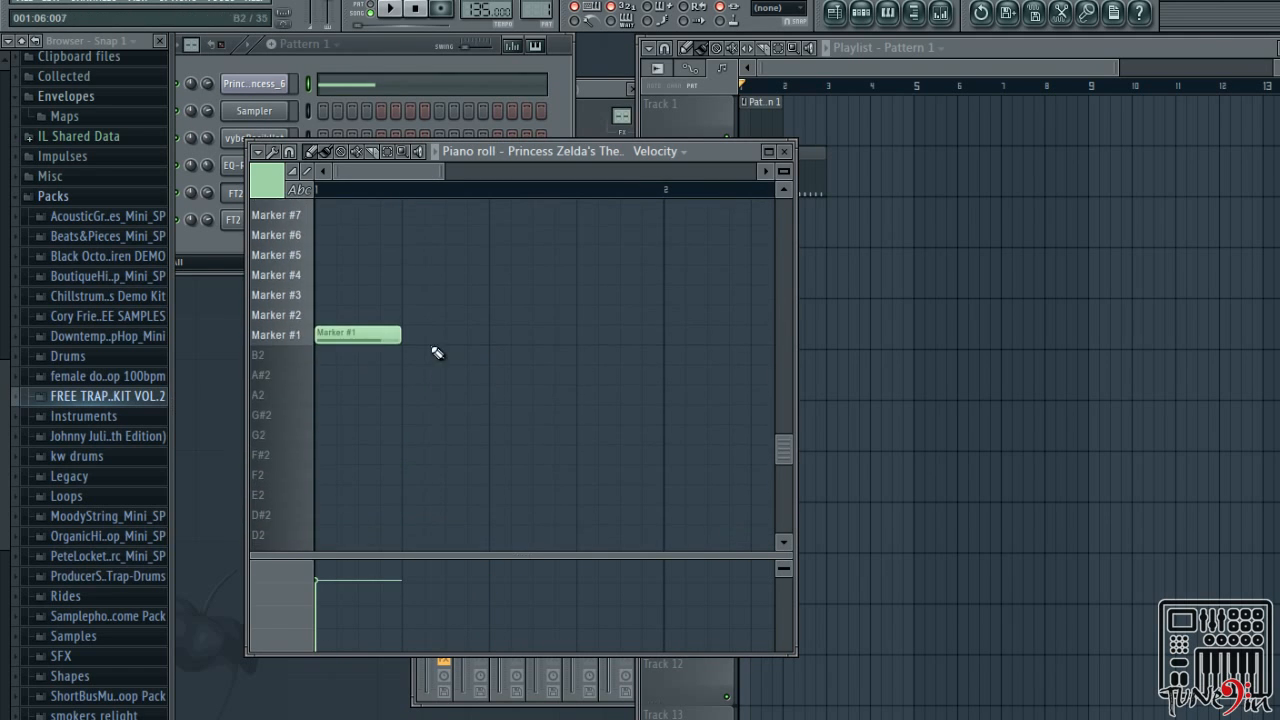
pyautogui.click(413, 336)
pyautogui.click(514, 336)
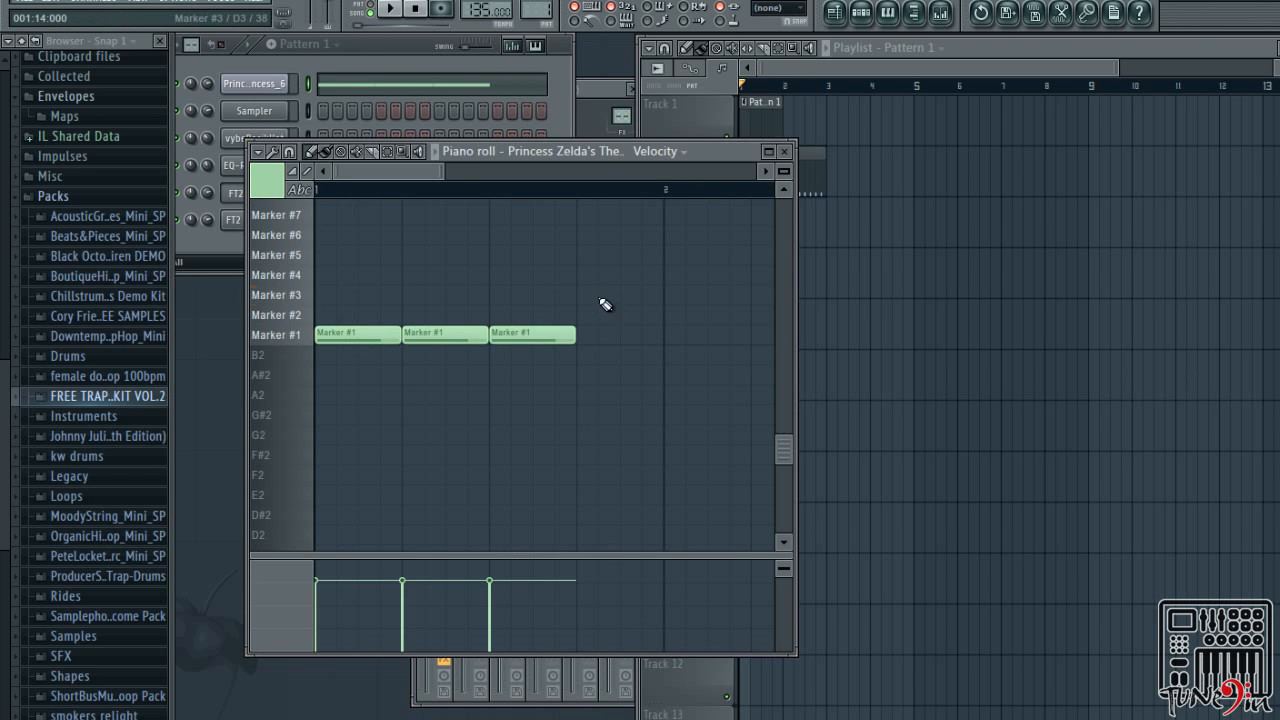
pyautogui.click(605, 304)
pyautogui.moveTo(646, 295); pyautogui.dragTo(624, 296)
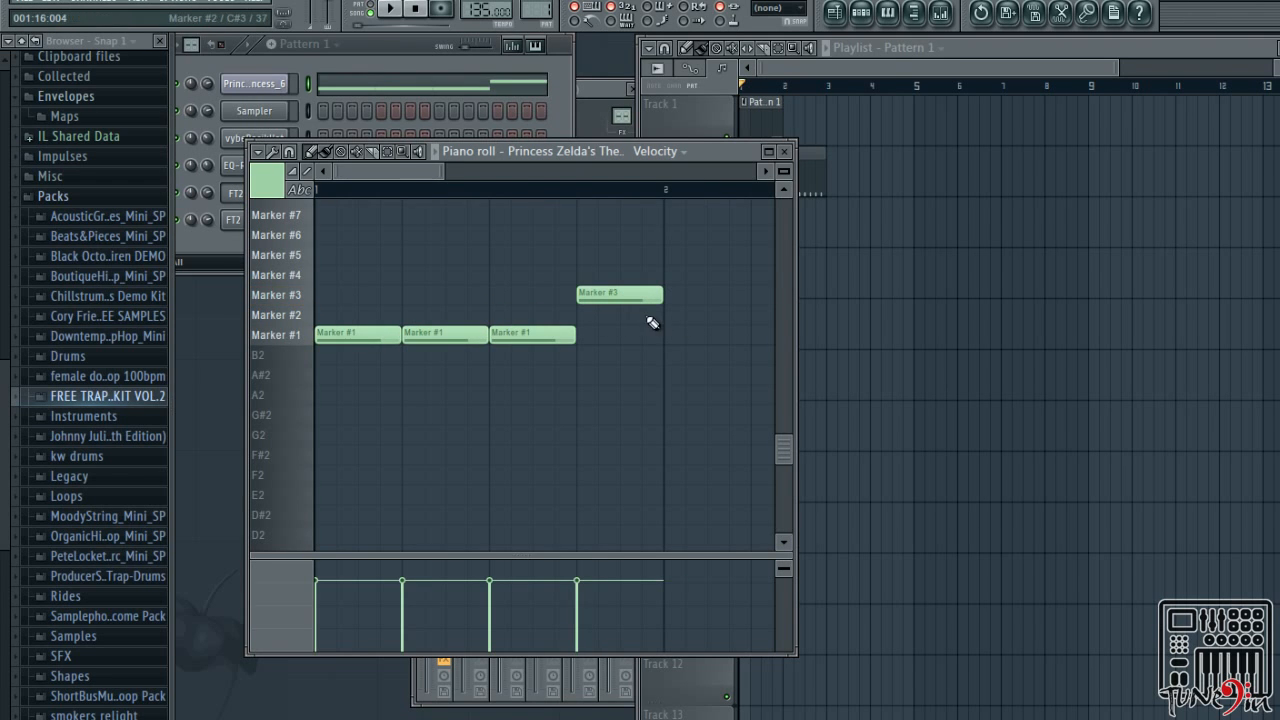
pyautogui.press('space')
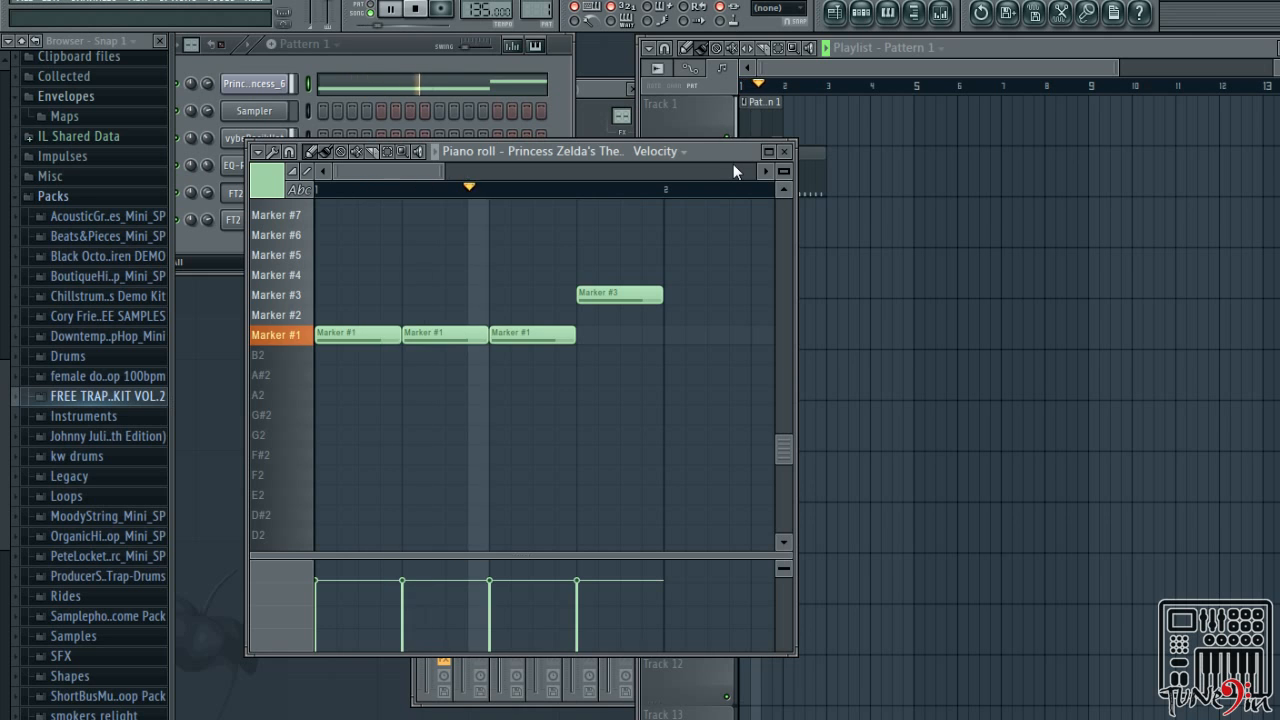
pyautogui.press('space')
# Fill bar 2 with three one-beat Marker #1 notes and a Marker #3 note on beat 4, then play it back
pyautogui.click(690, 338)
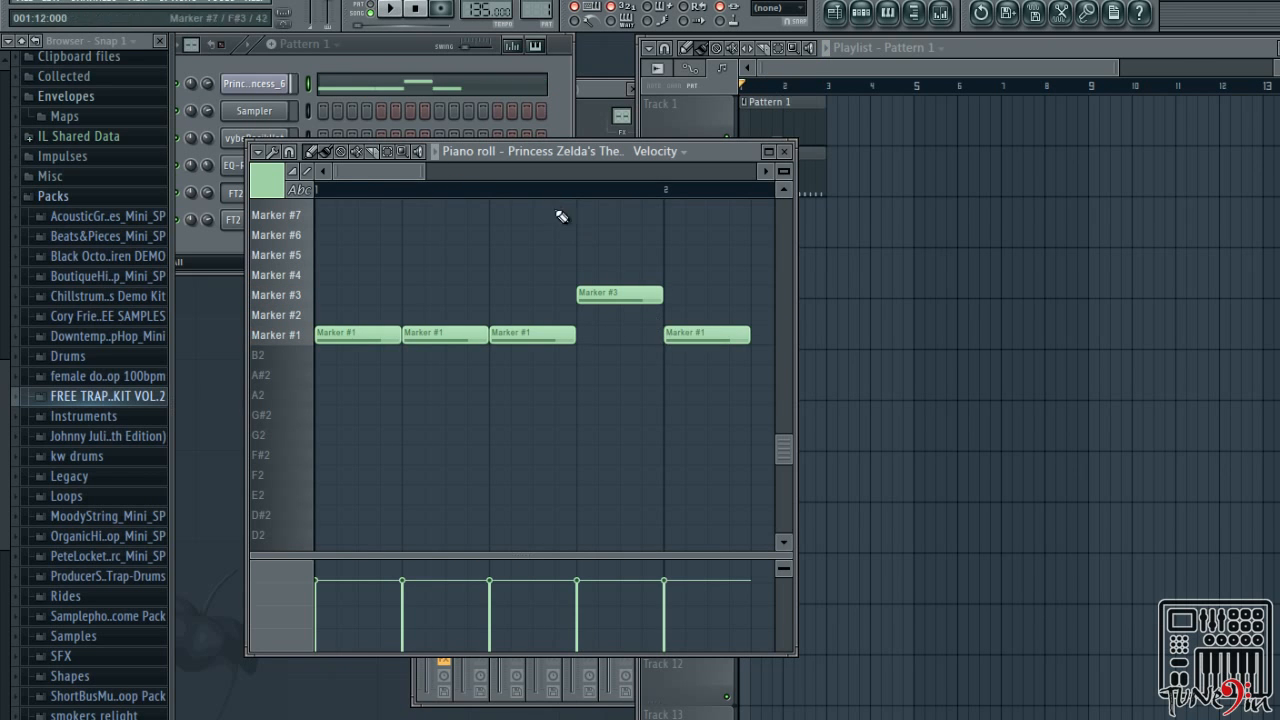
pyautogui.moveTo(412, 176); pyautogui.dragTo(477, 176)
pyautogui.click(460, 340)
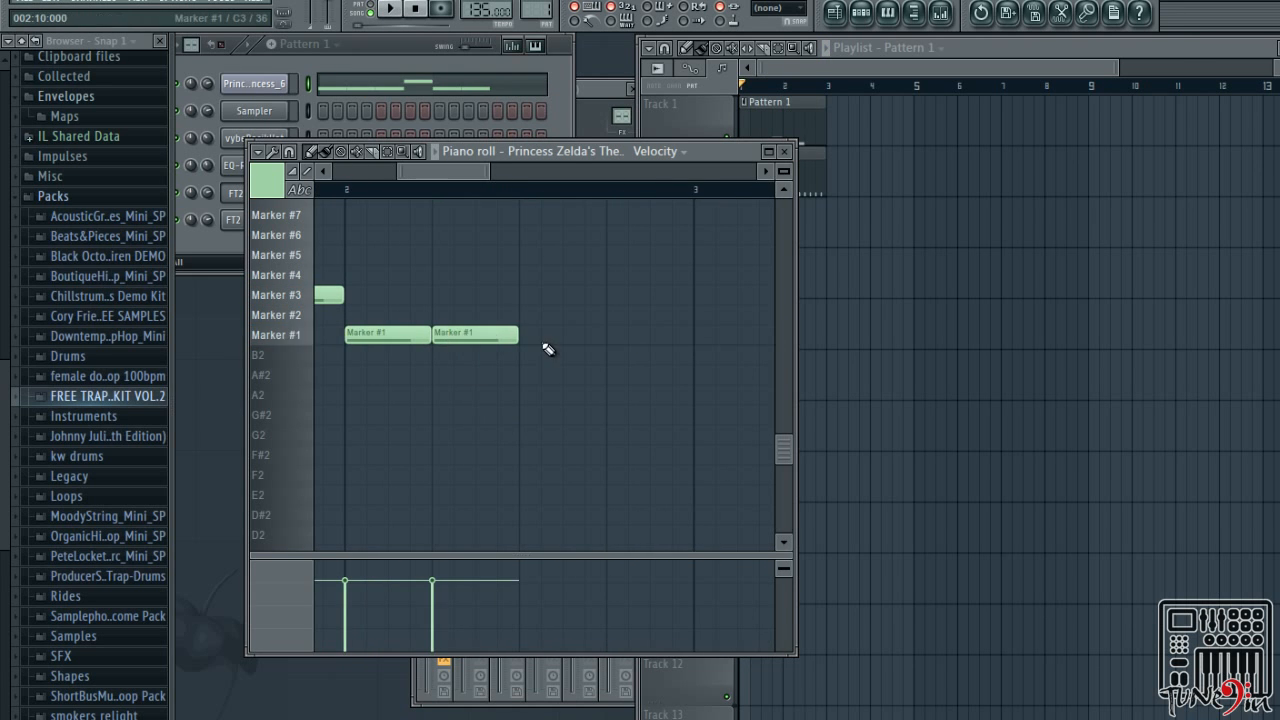
pyautogui.click(549, 340)
pyautogui.moveTo(595, 331); pyautogui.dragTo(572, 332)
pyautogui.click(616, 295)
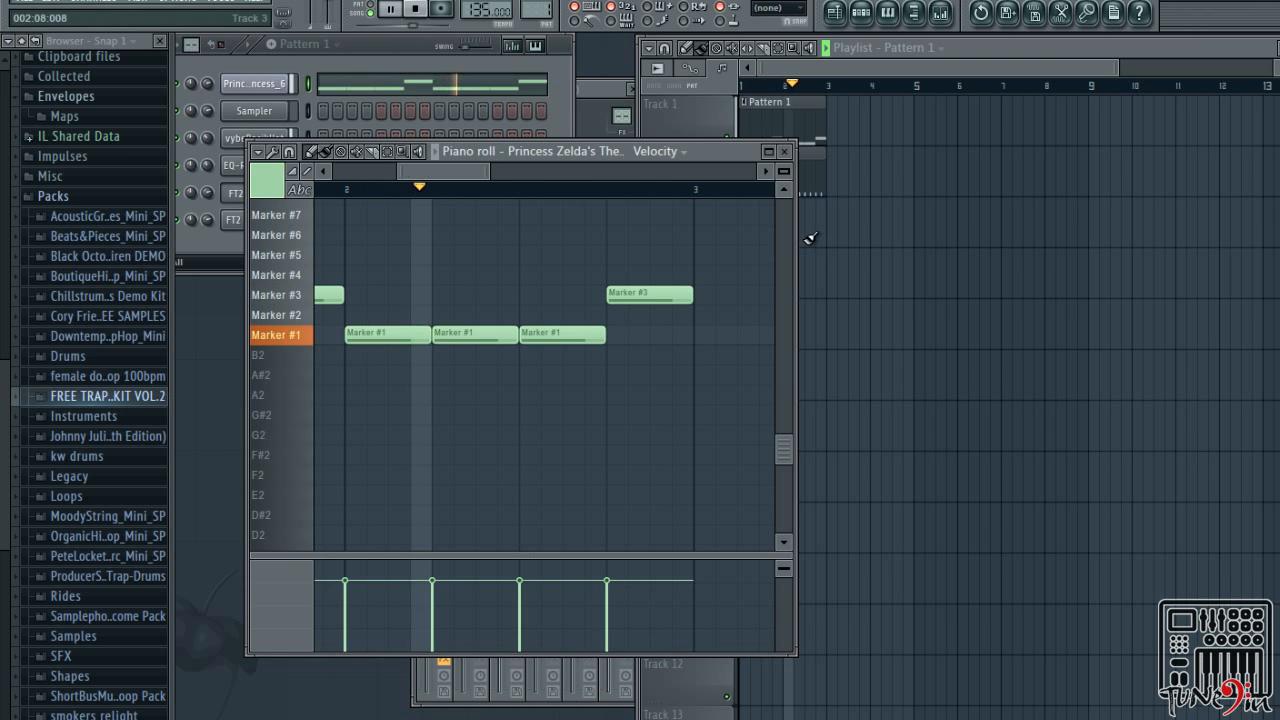
pyautogui.press('space')
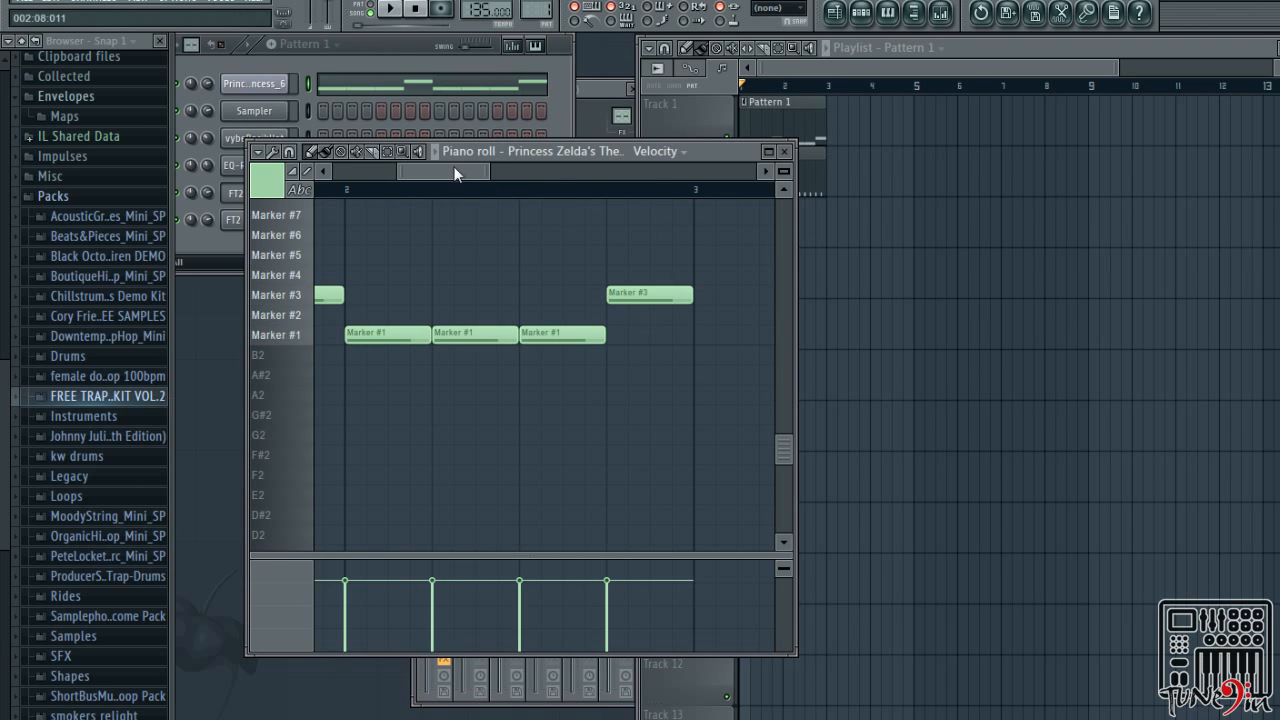
# Place a second Pattern 2 clip at bar 3 of Track 2 in the playlist
pyautogui.moveTo(455, 175); pyautogui.dragTo(425, 178)
pyautogui.hscroll(3, 538, 220)
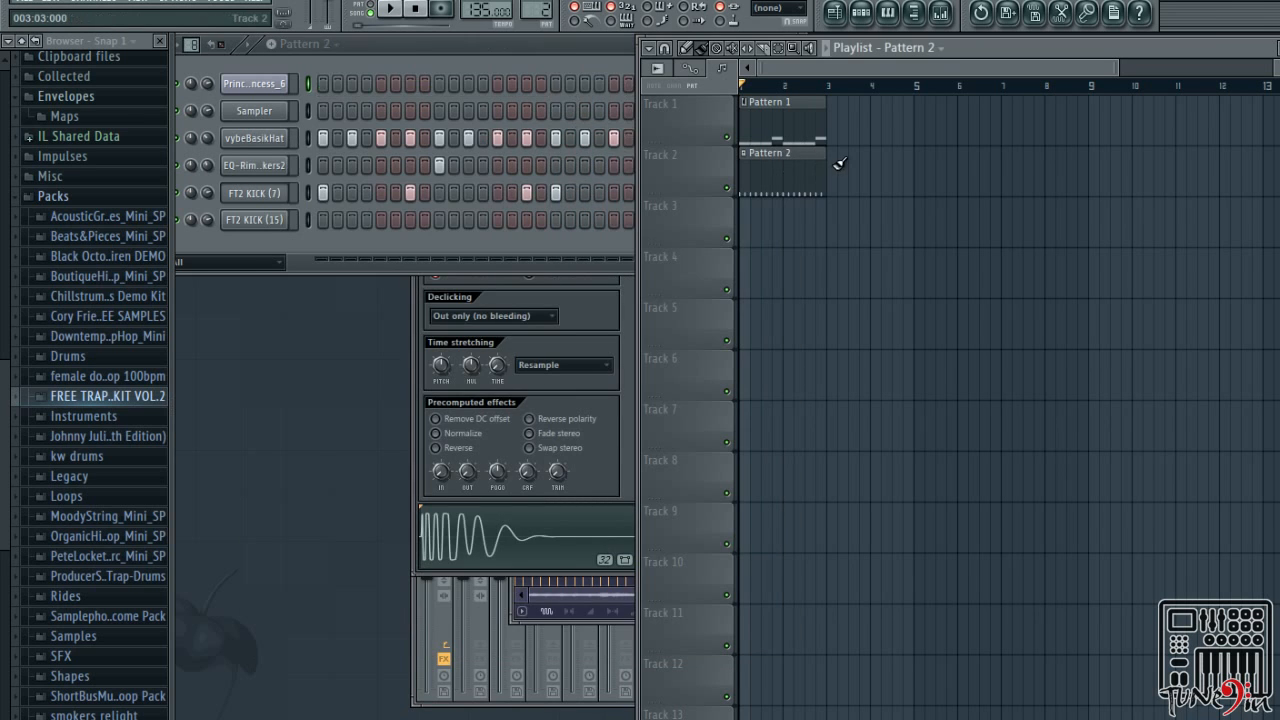
pyautogui.click(837, 158)
# Reopen Pattern 1's Princess Zelda piano roll, switch playback to pattern mode and maximize the piano roll
pyautogui.click(789, 121)
pyautogui.click(489, 88)
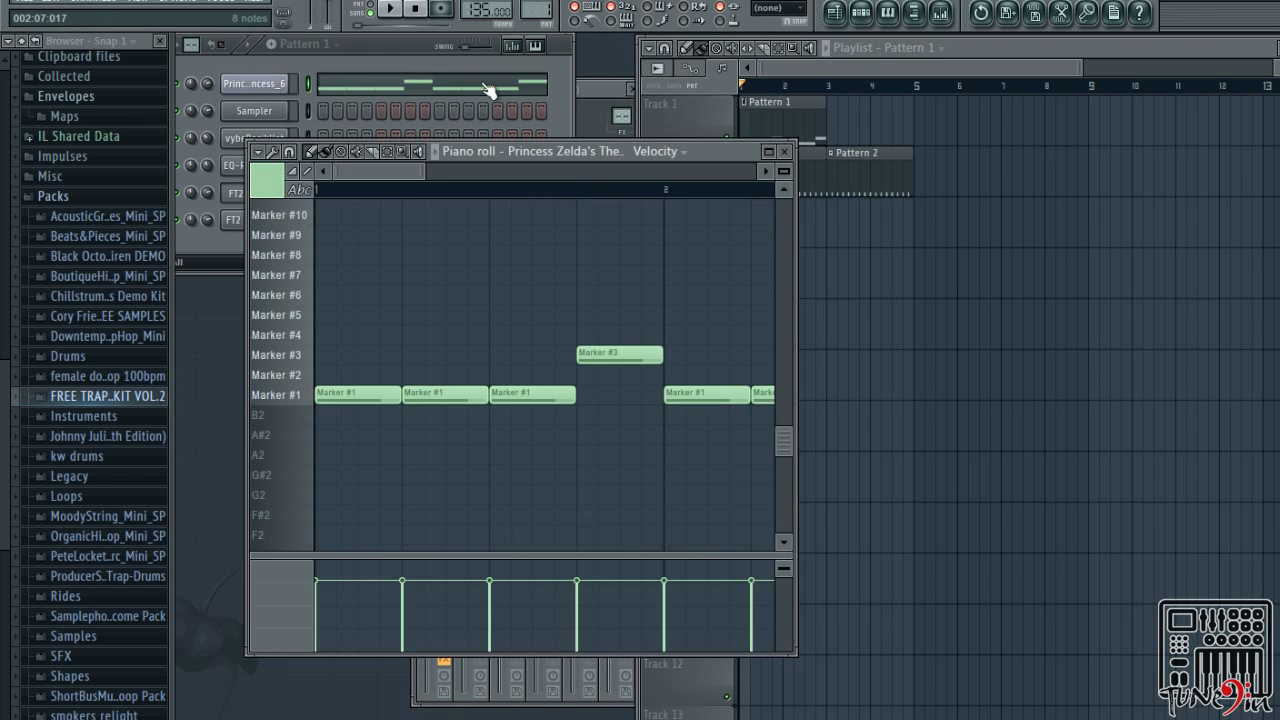
pyautogui.click(372, 7)
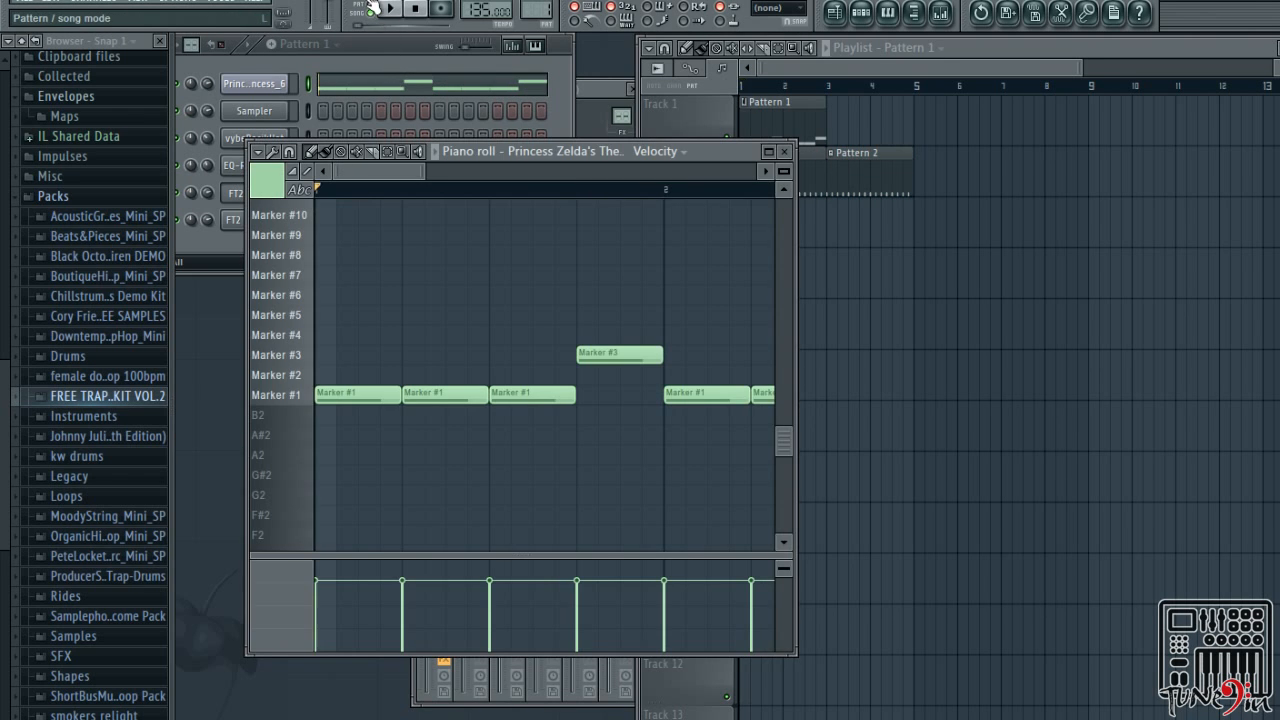
pyautogui.click(771, 153)
pyautogui.moveTo(365, 65)
pyautogui.mouseDown()
pyautogui.moveTo(378, 57)
pyautogui.moveTo(358, 61)
pyautogui.mouseUp()
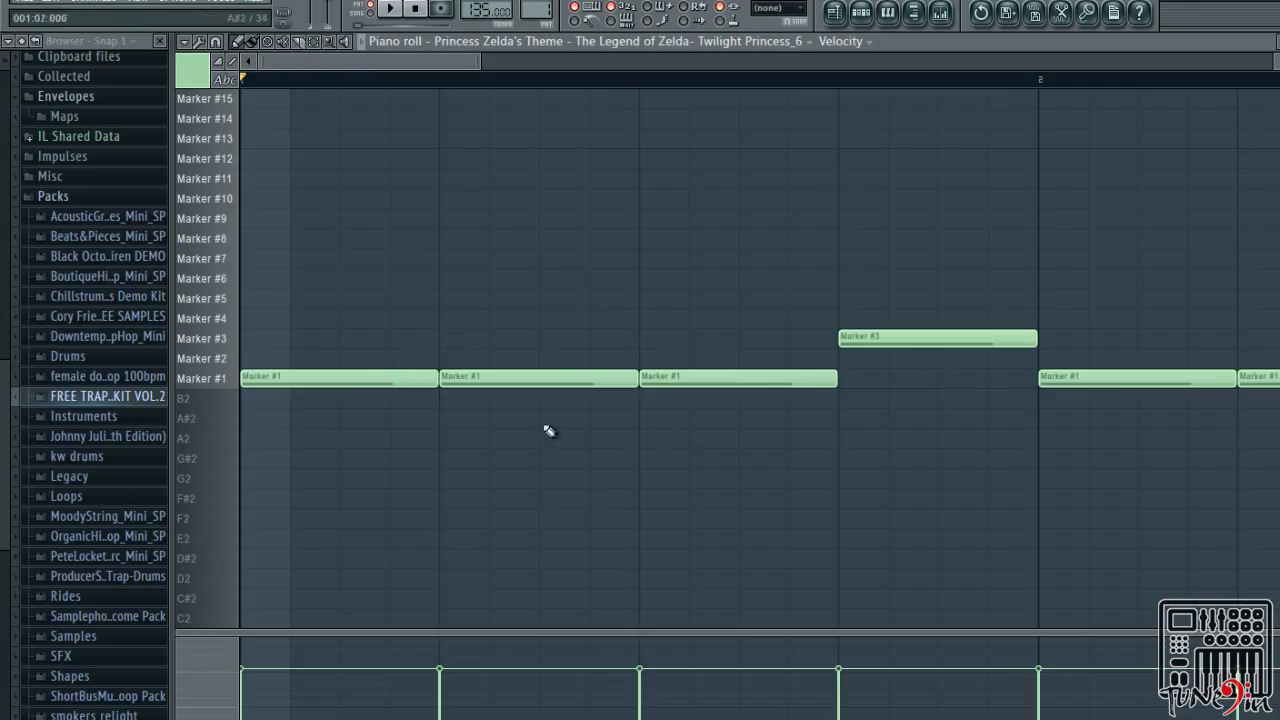
# Audition the Marker #1 to Marker #4 slices and play back Pattern 1
pyautogui.click(222, 379)
pyautogui.click(222, 341)
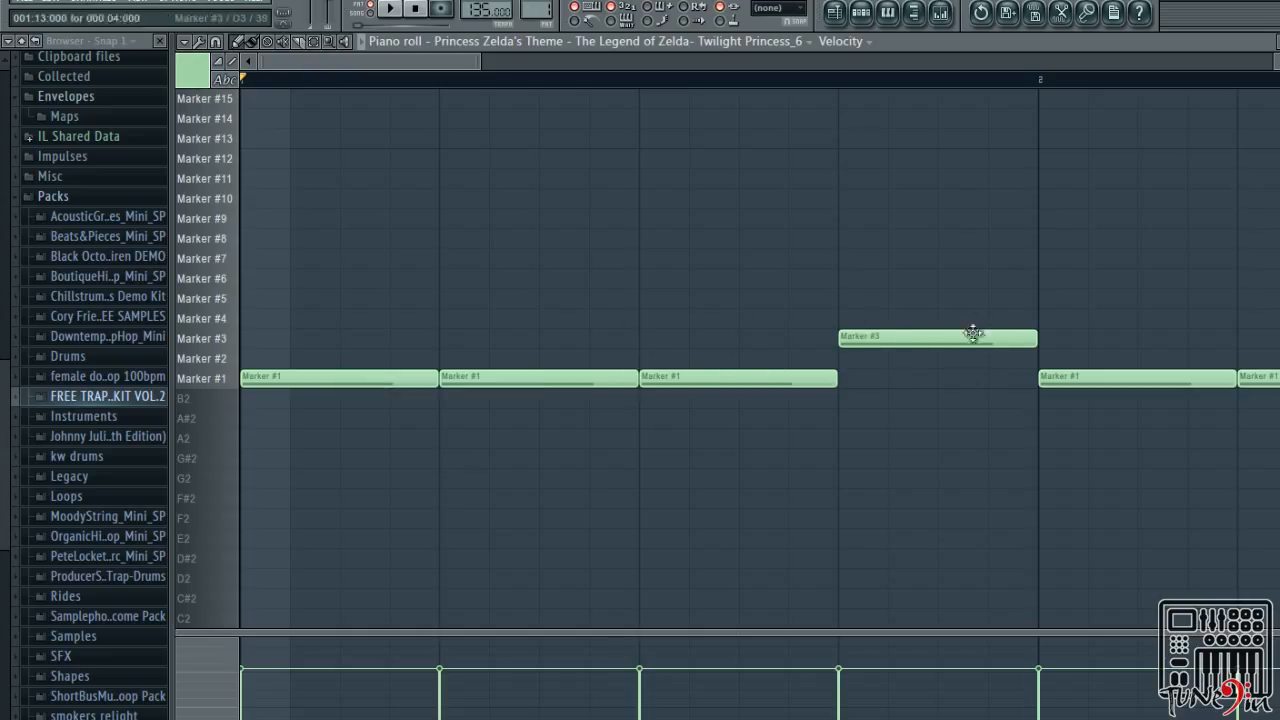
pyautogui.click(223, 360)
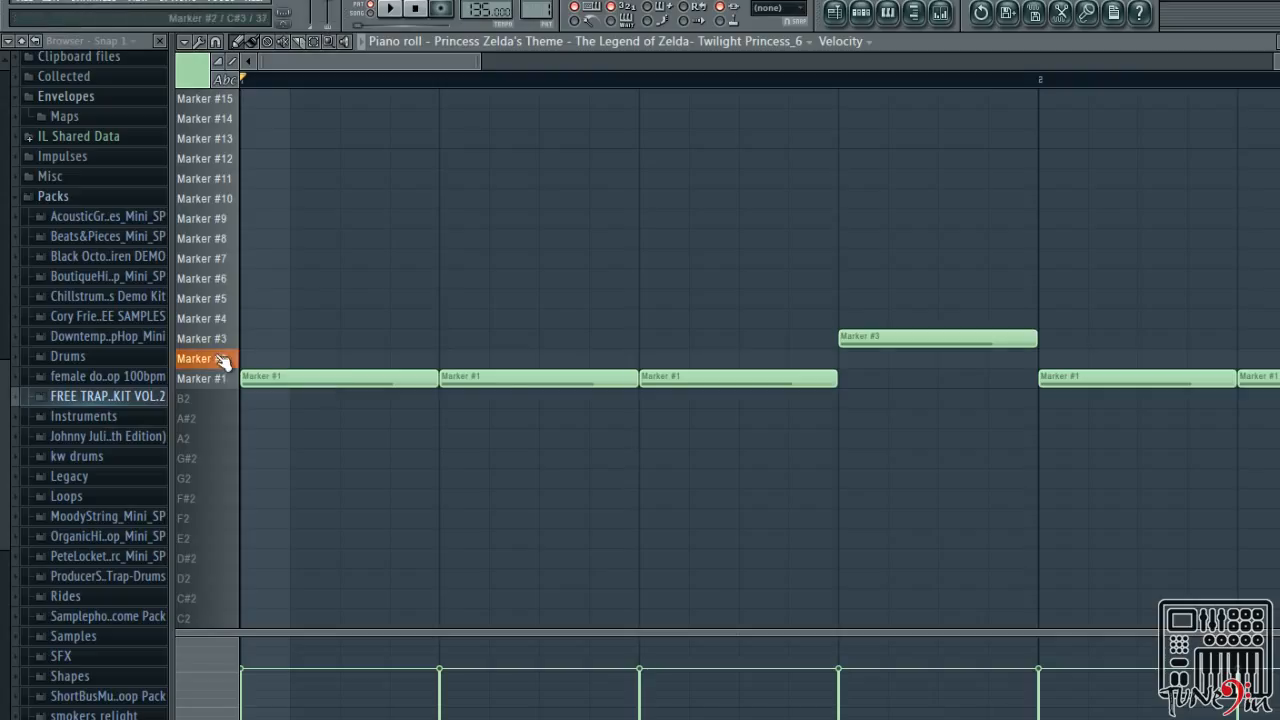
pyautogui.moveTo(222, 362); pyautogui.dragTo(229, 323)
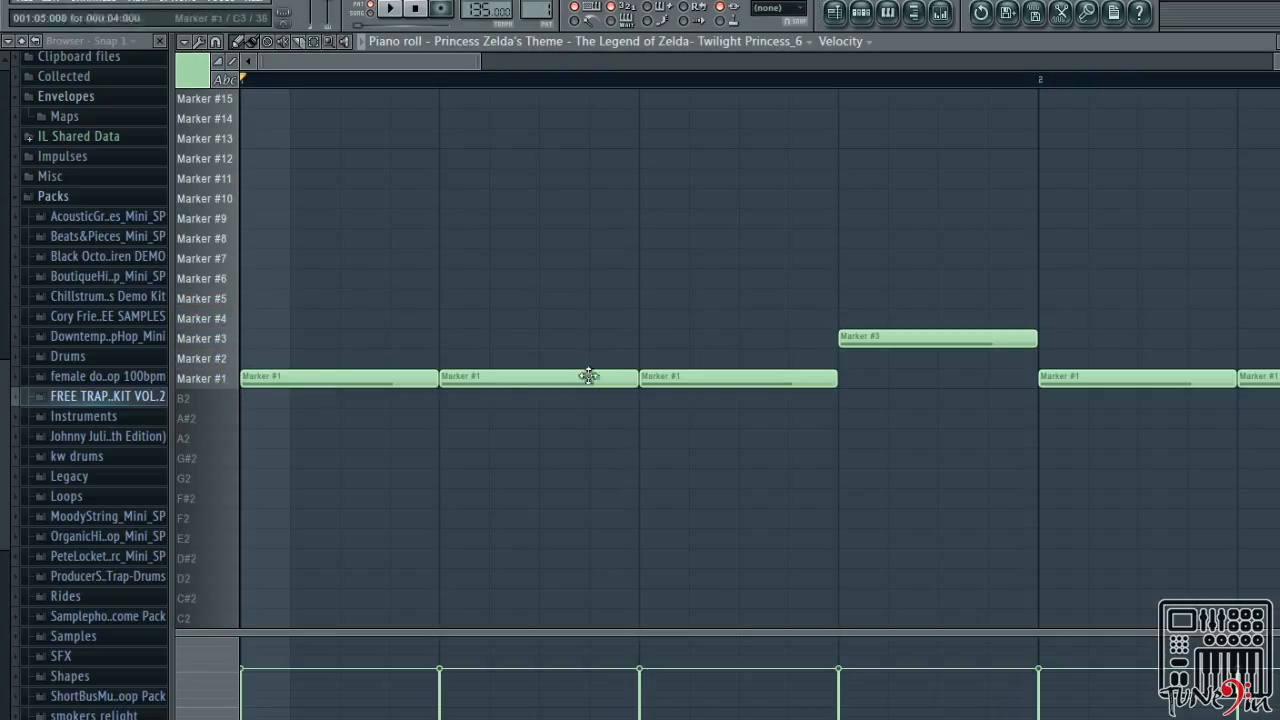
pyautogui.press('space')
pyautogui.moveTo(429, 63)
pyautogui.mouseDown()
pyautogui.moveTo(606, 71)
pyautogui.moveTo(674, 93)
pyautogui.mouseUp()
pyautogui.press('space')
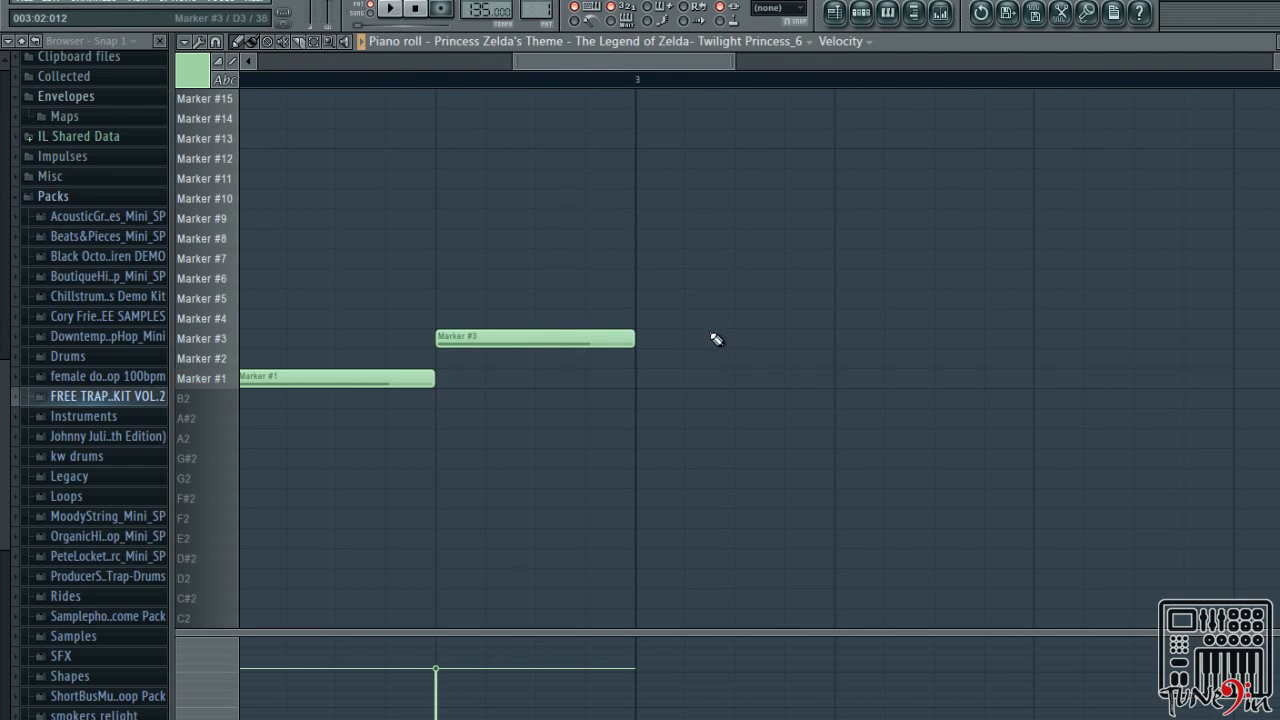
# Add one-beat Marker #1 notes on the first three beats of bar 3 in the piano roll
pyautogui.click(645, 377)
pyautogui.click(869, 386)
pyautogui.click(1063, 374)
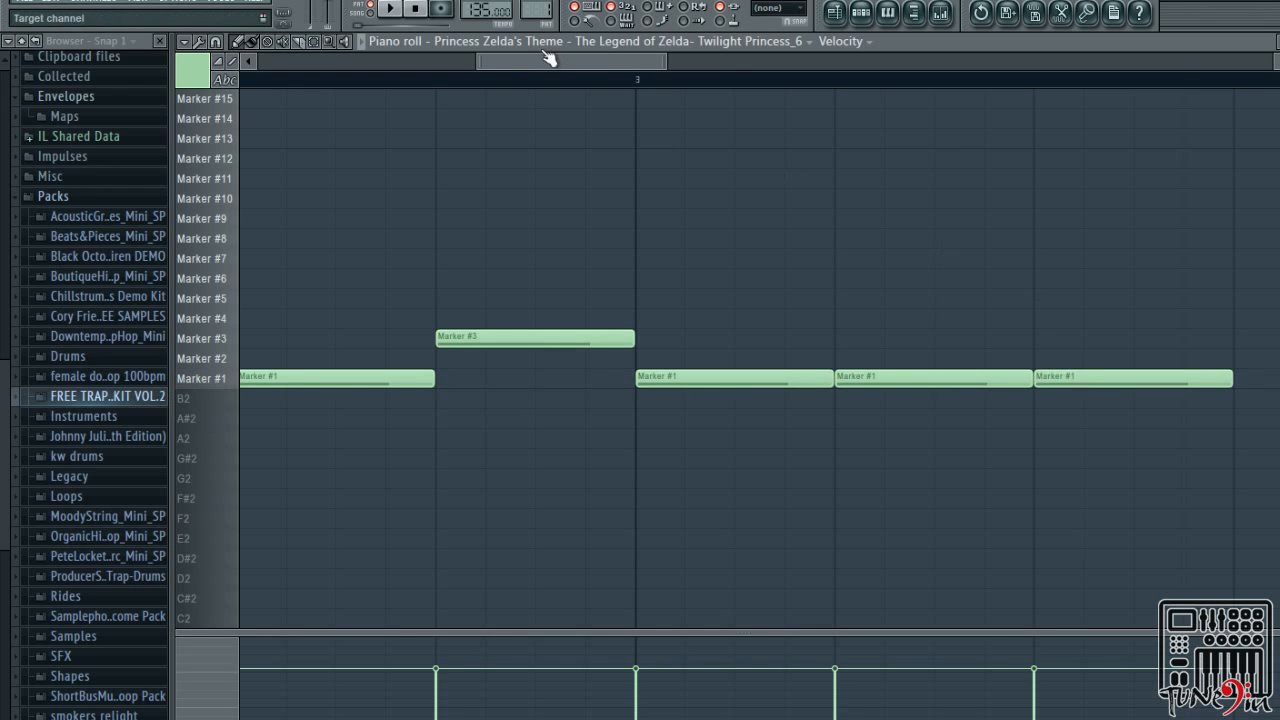
# Add a one-beat Marker #3 note on the fourth beat of bar 3 and play back the melody
pyautogui.moveTo(583, 67); pyautogui.dragTo(711, 199)
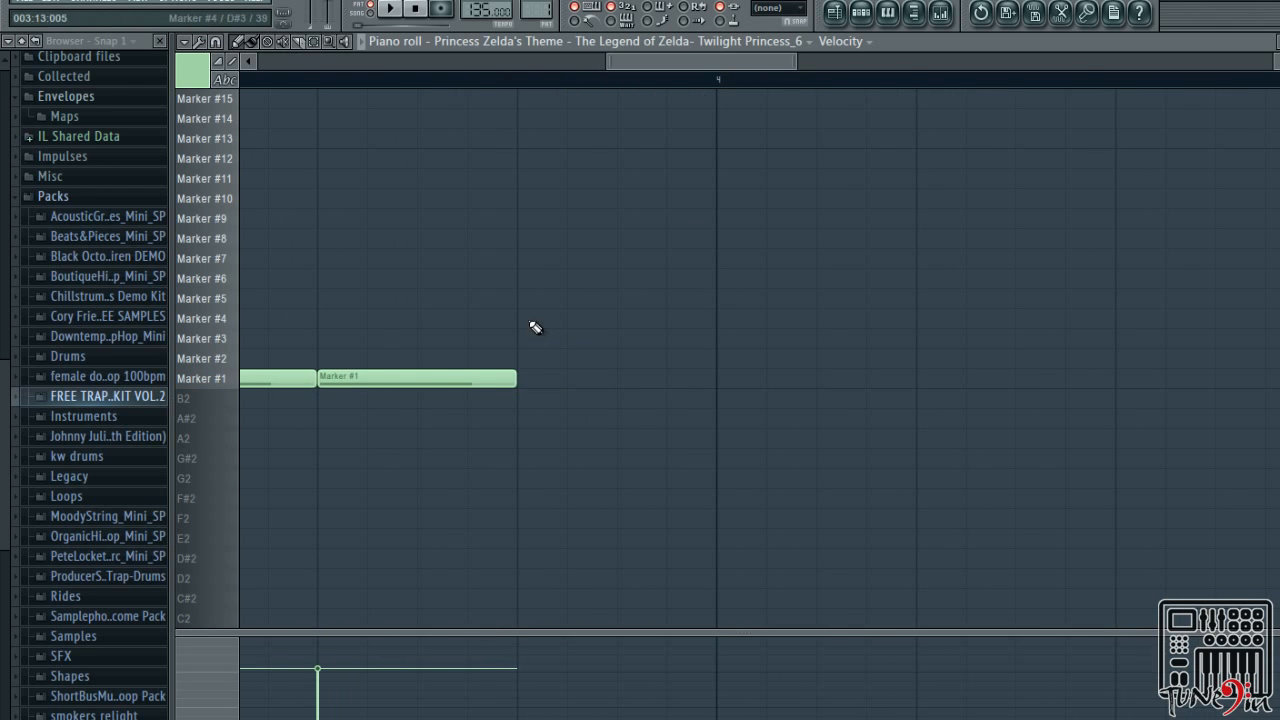
pyautogui.click(522, 334)
pyautogui.press('space')
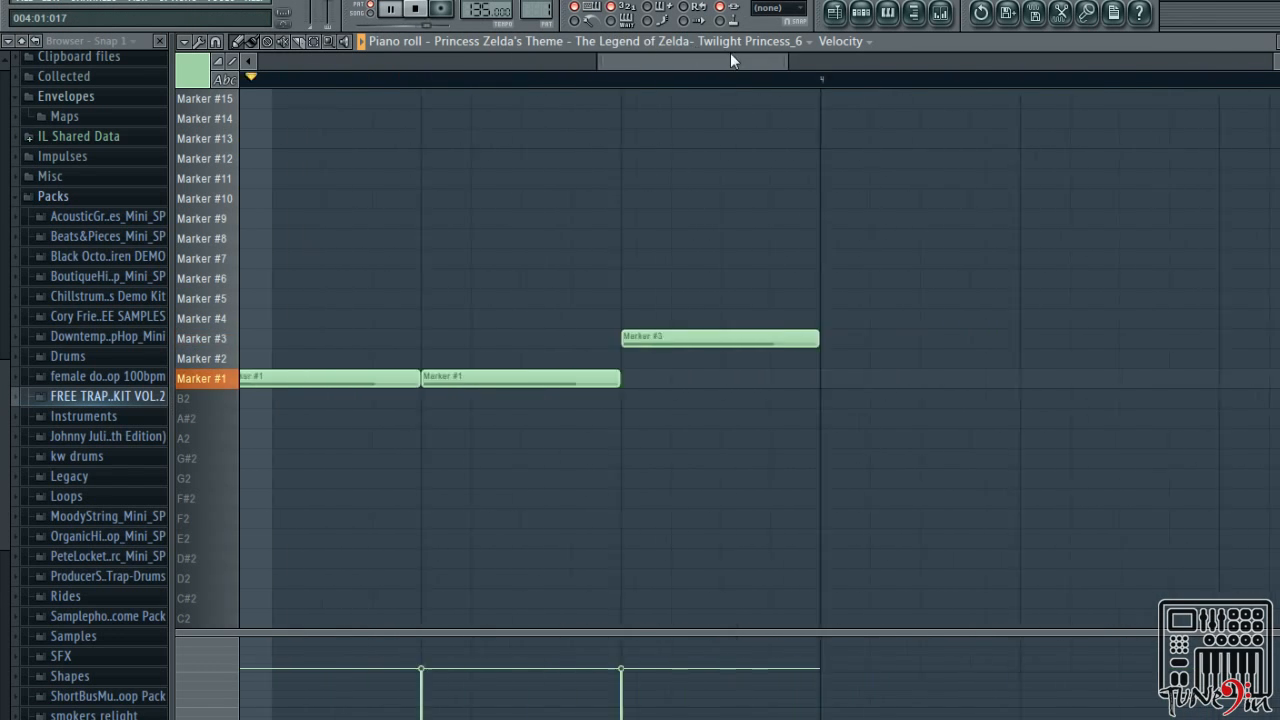
pyautogui.press('space')
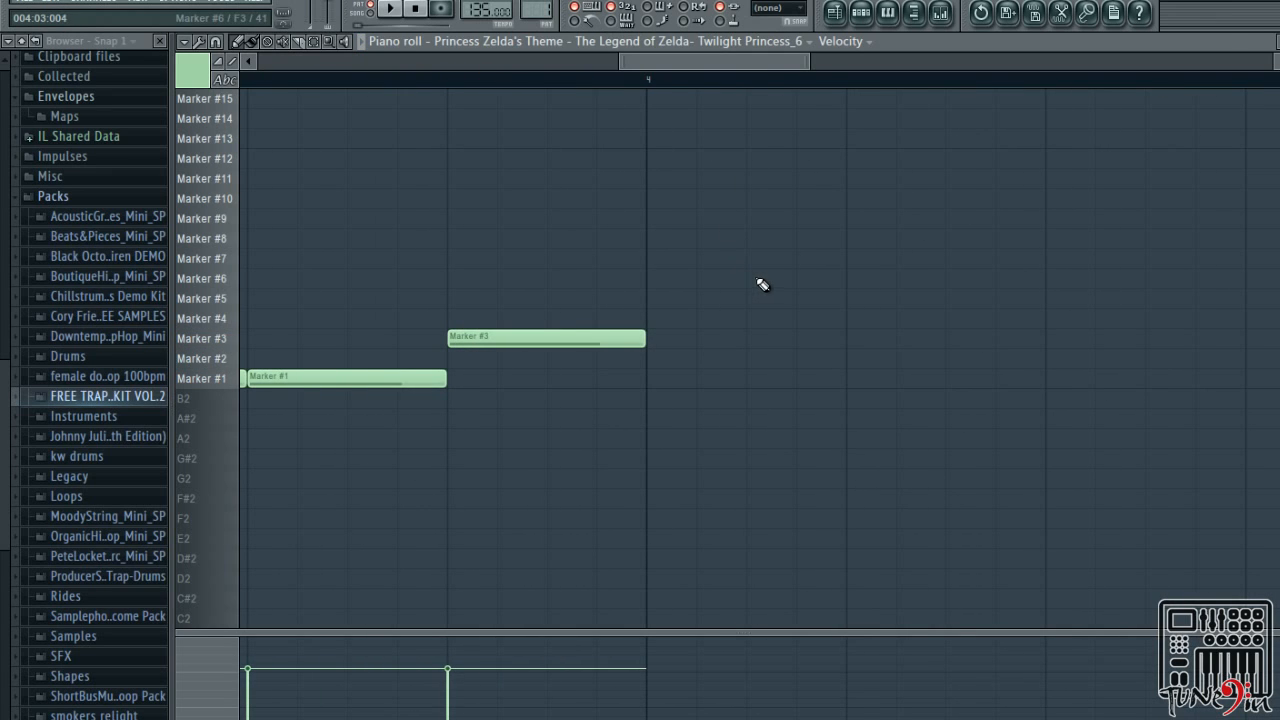
# Add one-beat Marker #1 notes on the first three beats of bar 4 in the piano roll
pyautogui.click(668, 377)
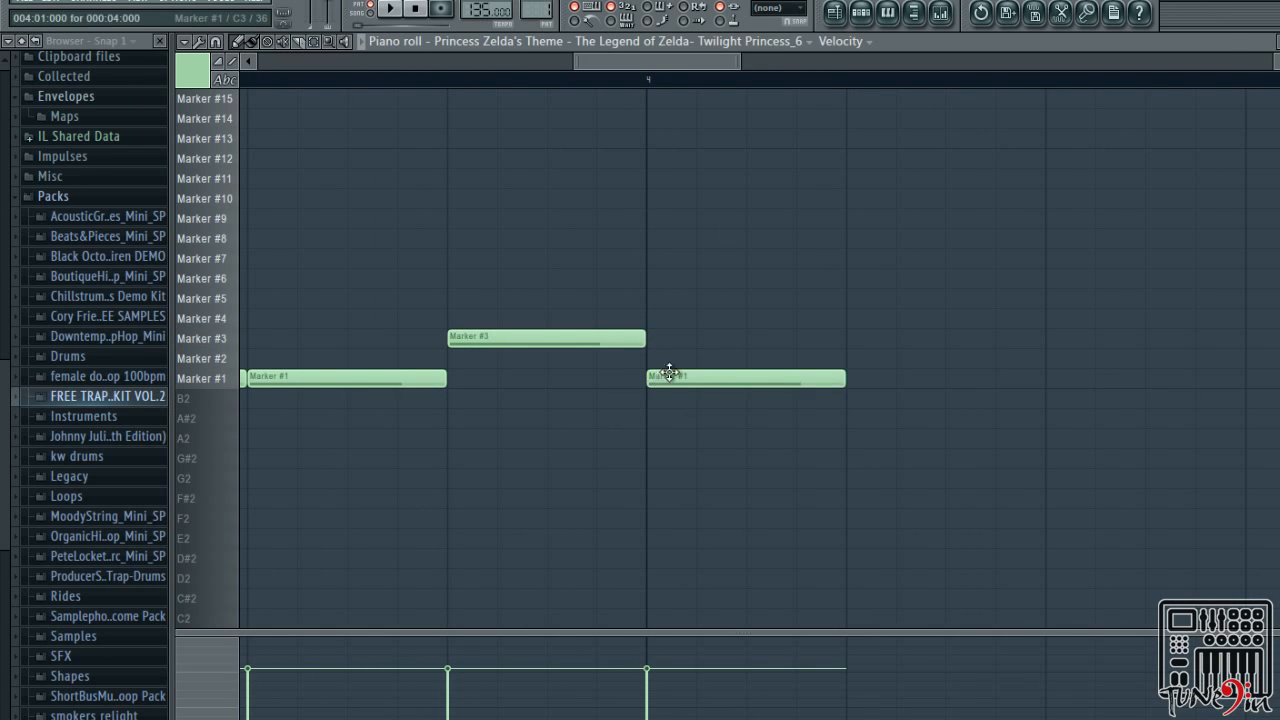
pyautogui.click(868, 382)
pyautogui.moveTo(693, 61)
pyautogui.mouseDown()
pyautogui.moveTo(802, 97)
pyautogui.moveTo(788, 99)
pyautogui.mouseUp()
pyautogui.click(488, 378)
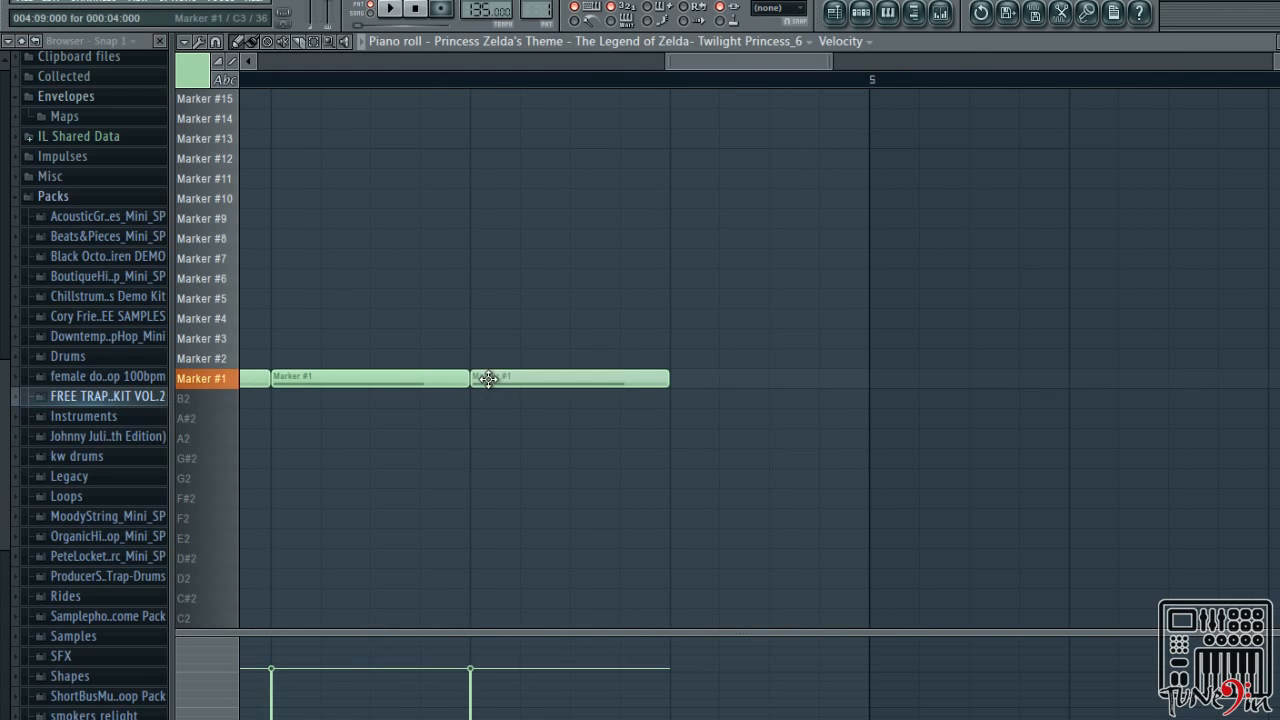
# Add a one-beat Marker #10 note on the fourth beat of bar 4 and play back the melody
pyautogui.scroll(3, 702, 388)
pyautogui.click(228, 408)
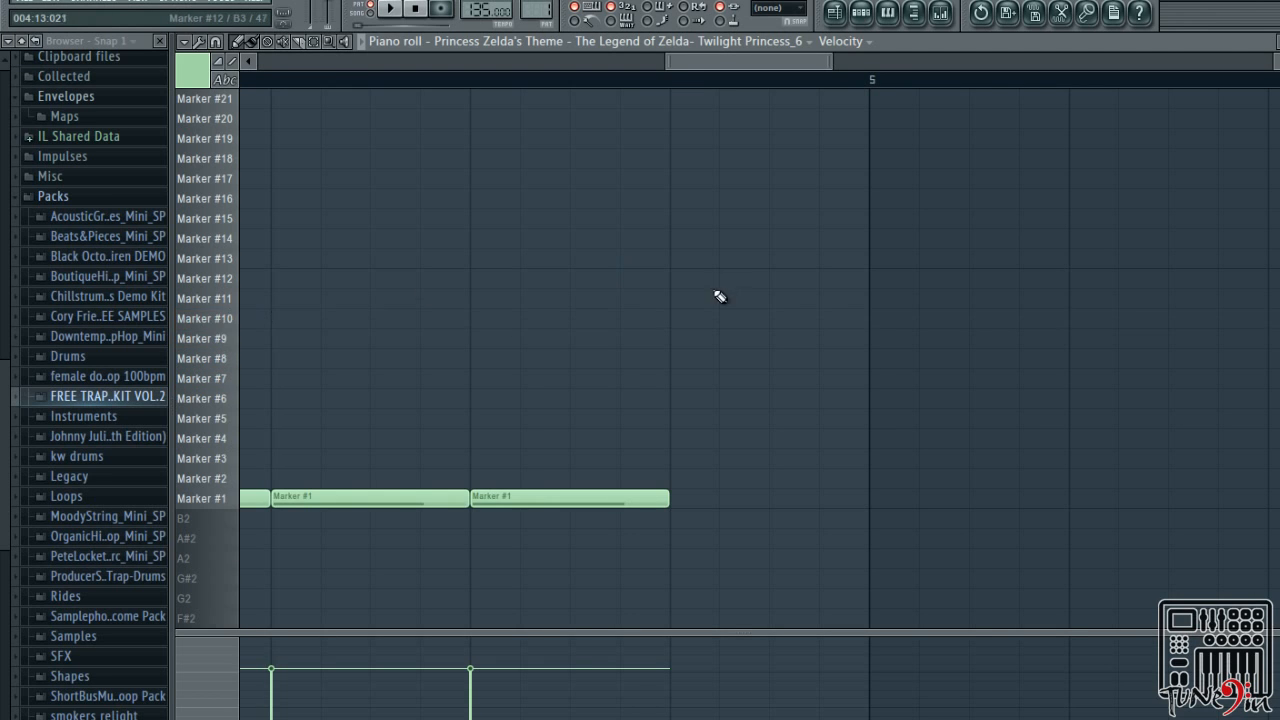
pyautogui.click(688, 320)
pyautogui.press('space')
pyautogui.moveTo(771, 59)
pyautogui.mouseDown()
pyautogui.moveTo(375, 42)
pyautogui.moveTo(761, 67)
pyautogui.mouseUp()
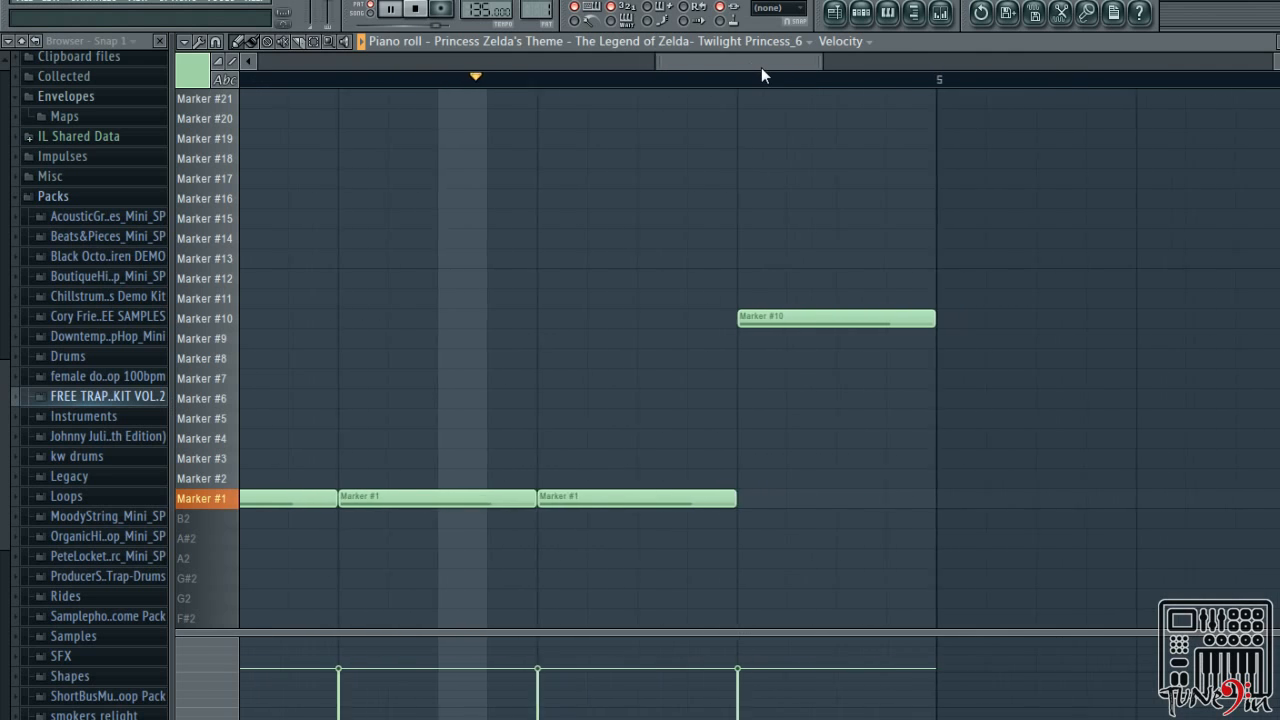
pyautogui.press('space')
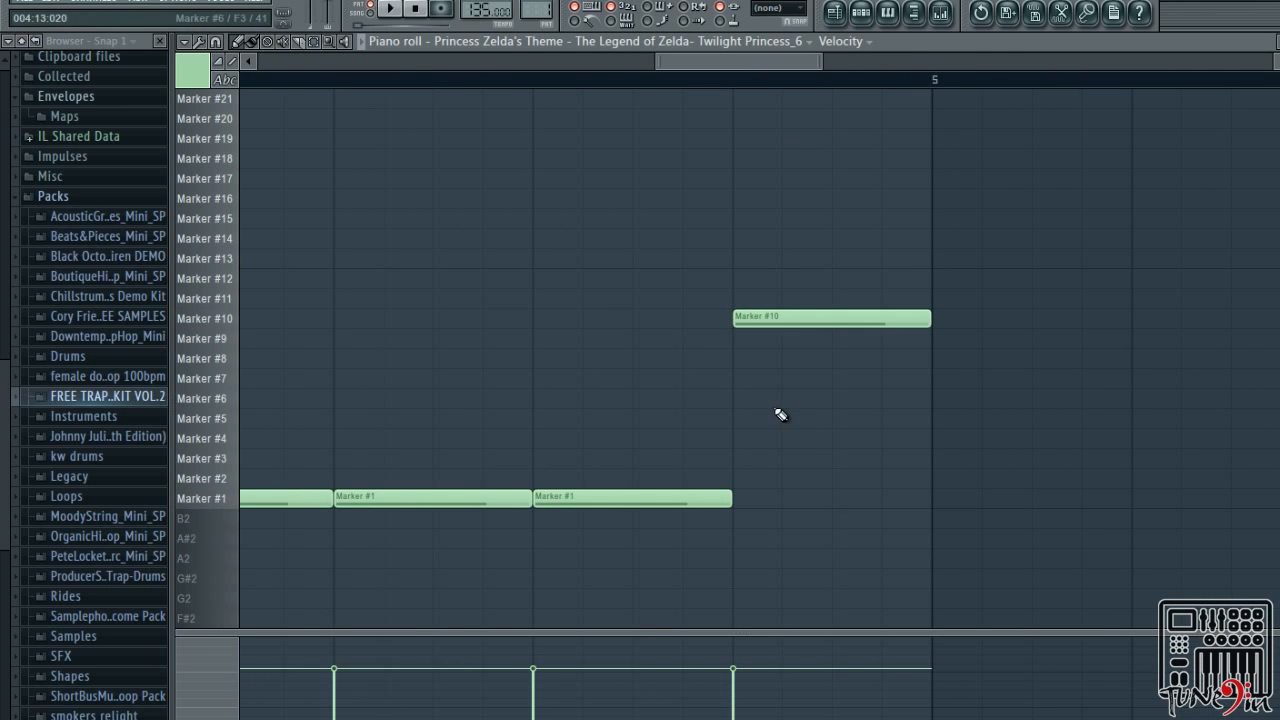
# Audition Marker #11 and #12, delete the Marker #1 note on beat 3 of bar 4, and move the Marker #10 note there
pyautogui.click(785, 318)
pyautogui.click(225, 298)
pyautogui.click(219, 285)
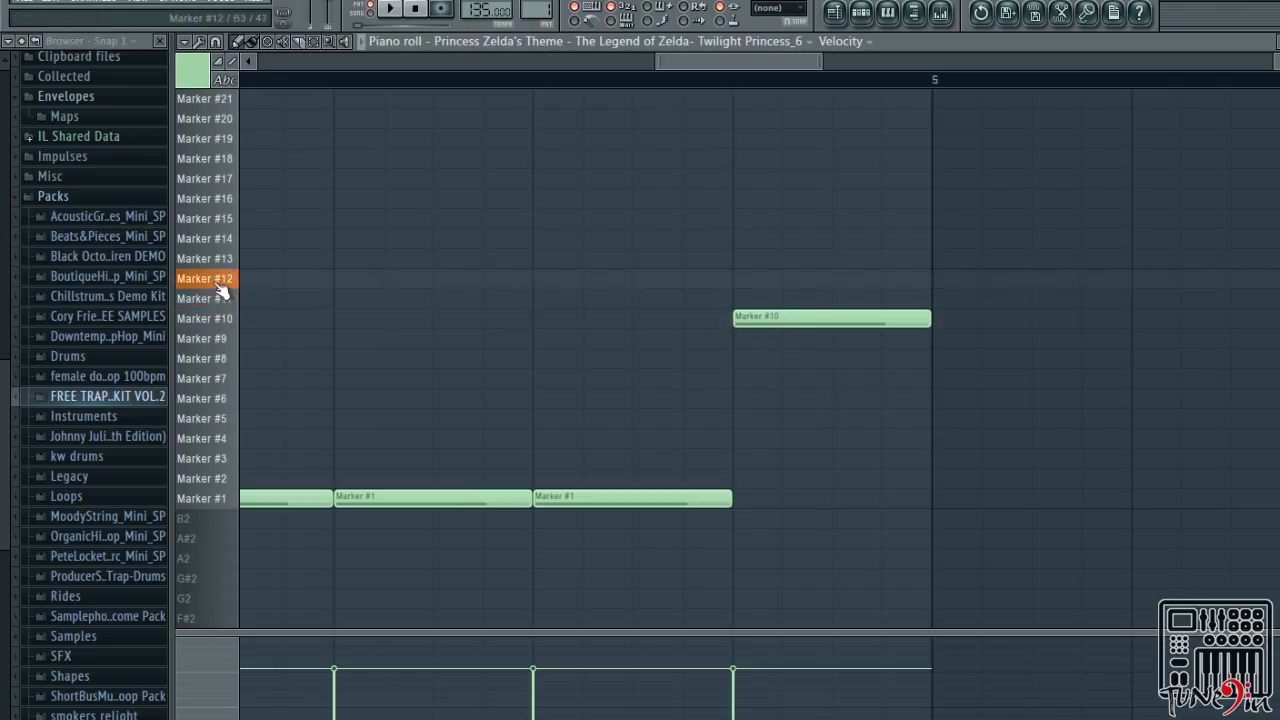
pyautogui.click(217, 309)
pyautogui.click(218, 284)
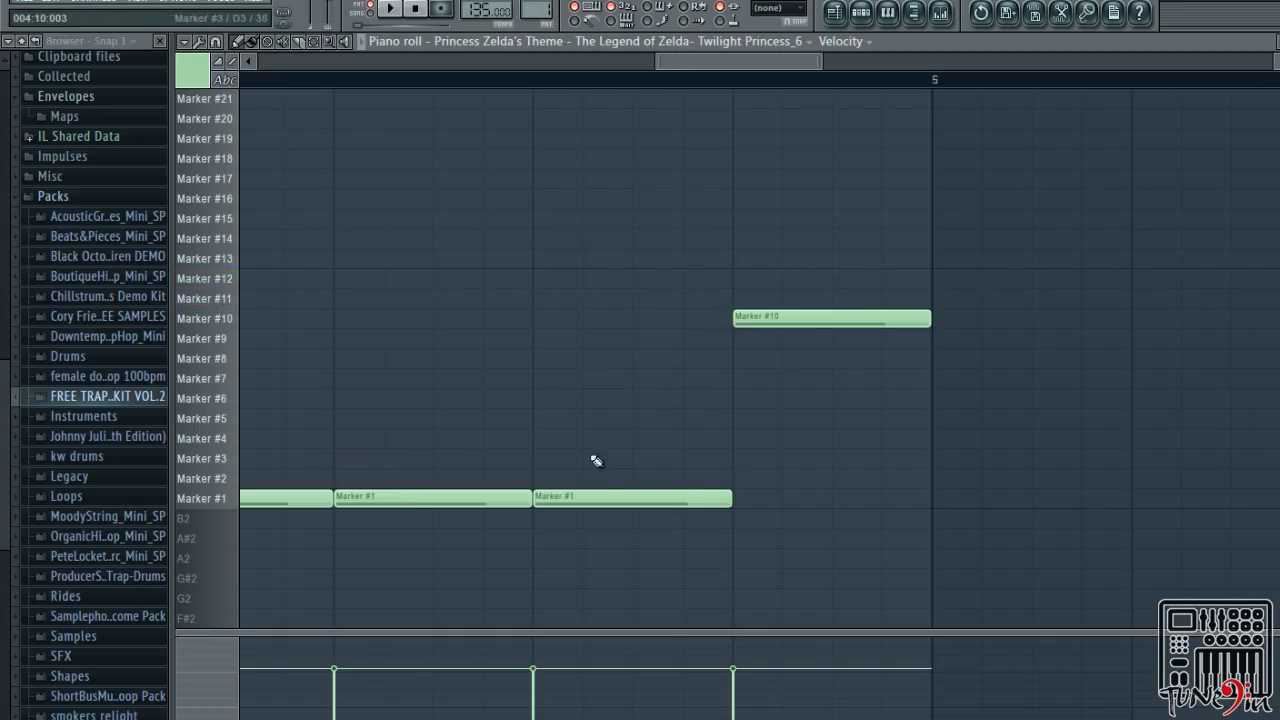
pyautogui.rightClick(592, 496)
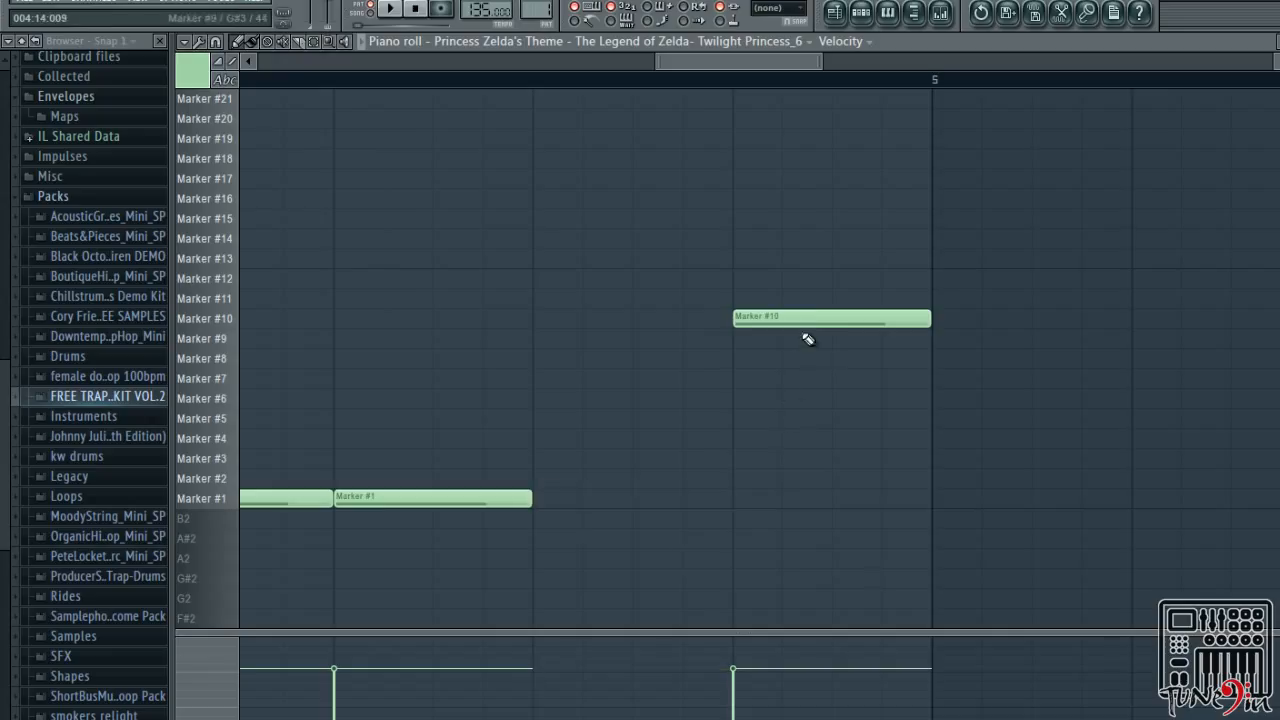
pyautogui.moveTo(808, 315); pyautogui.dragTo(627, 314)
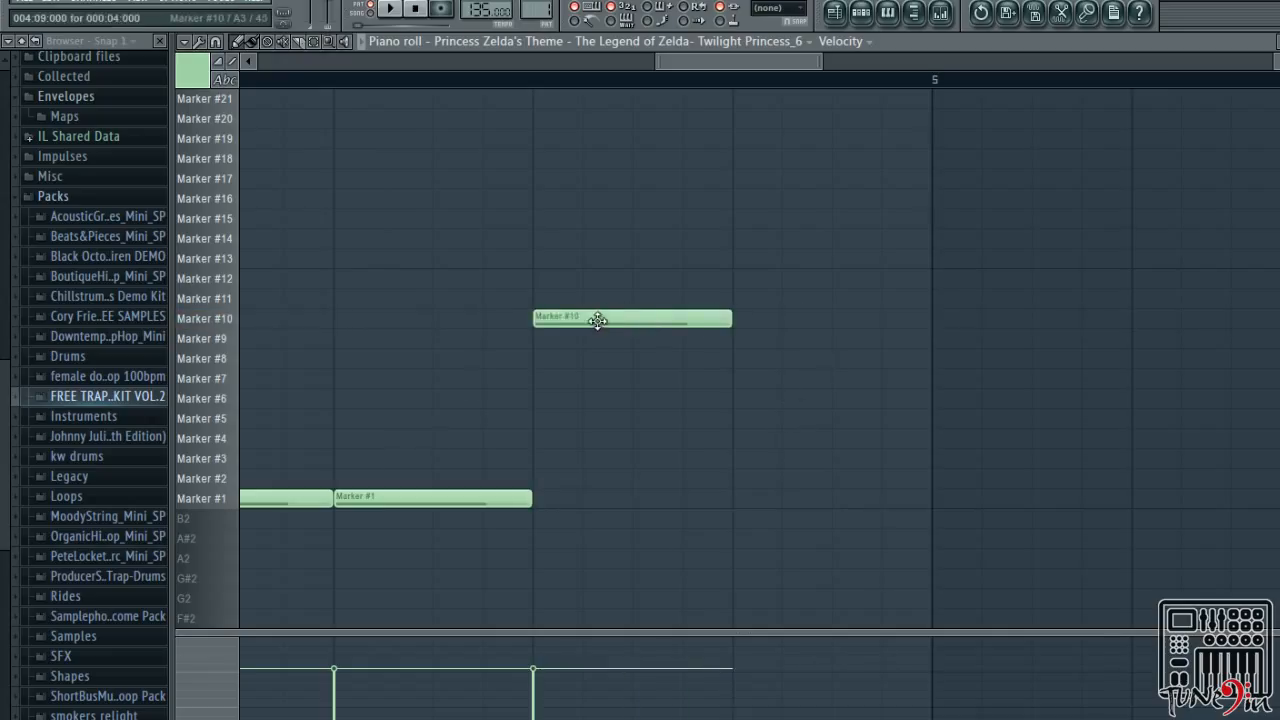
# Audition the Marker #12 and #13 slices and add a one-beat Marker #13 note on the fourth beat of bar 4
pyautogui.click(216, 284)
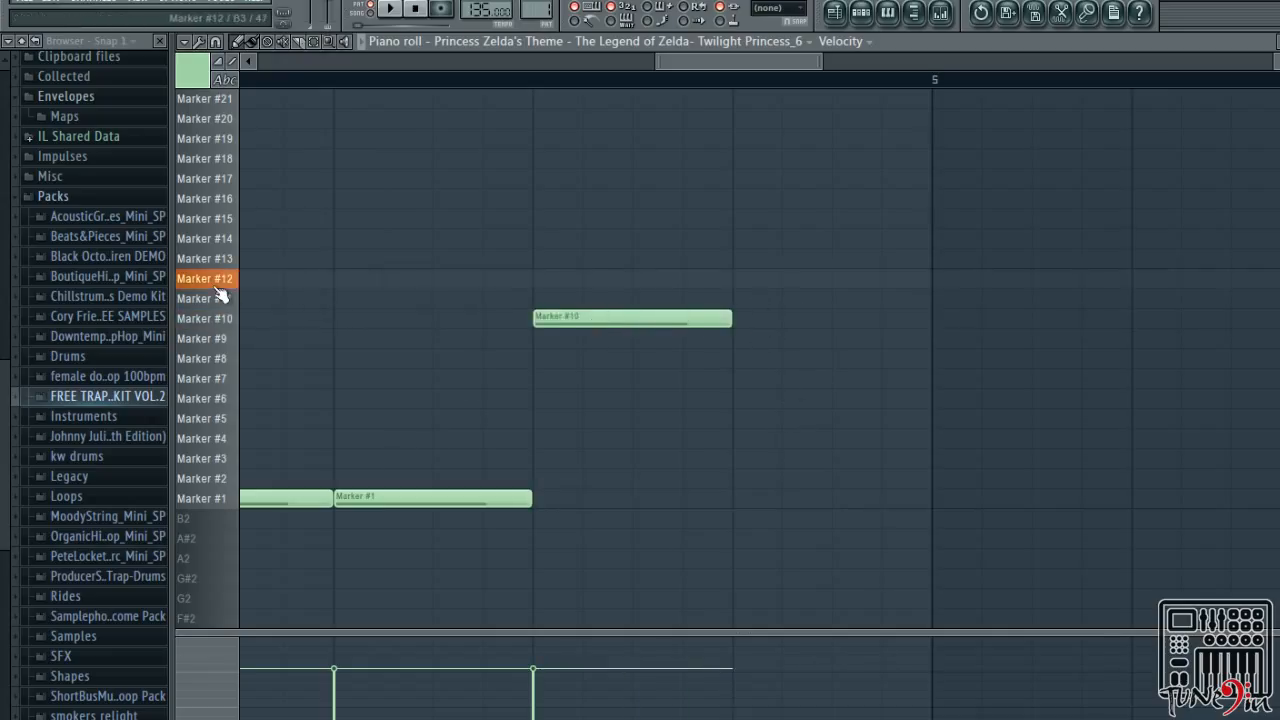
pyautogui.moveTo(217, 288)
pyautogui.mouseDown()
pyautogui.moveTo(217, 308)
pyautogui.moveTo(228, 272)
pyautogui.mouseUp()
pyautogui.click(226, 264)
pyautogui.click(224, 262)
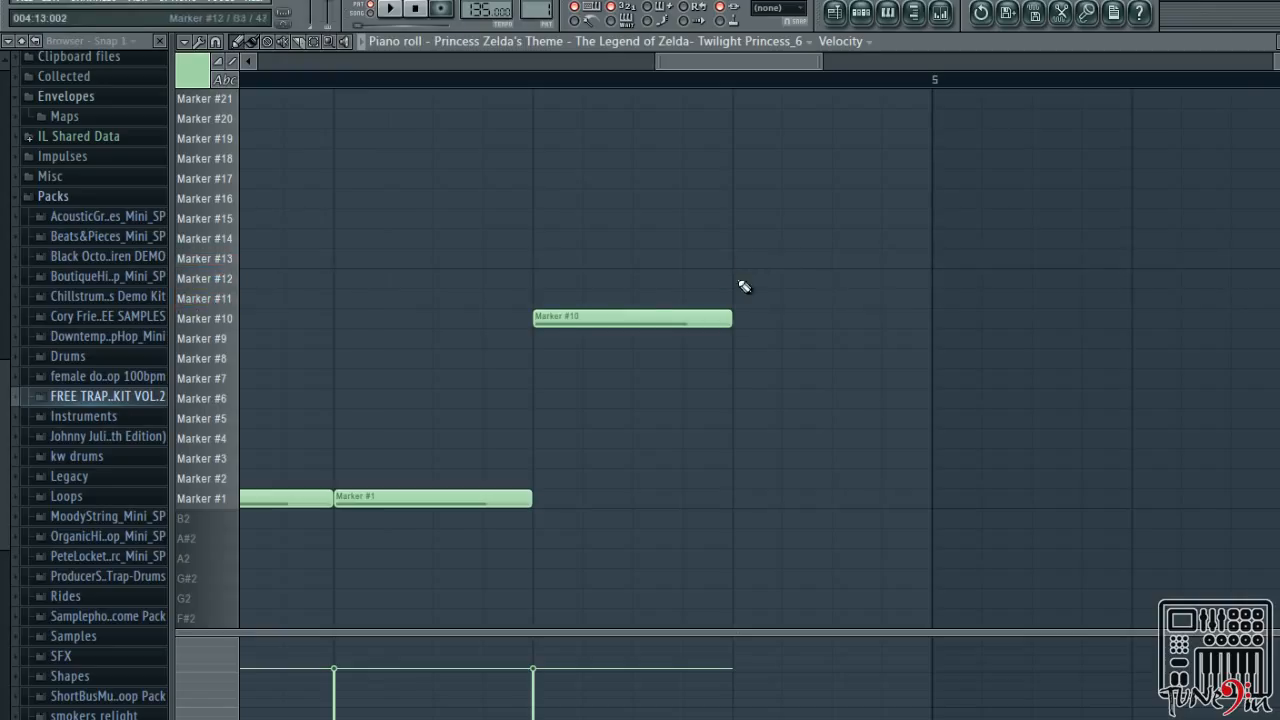
pyautogui.click(753, 262)
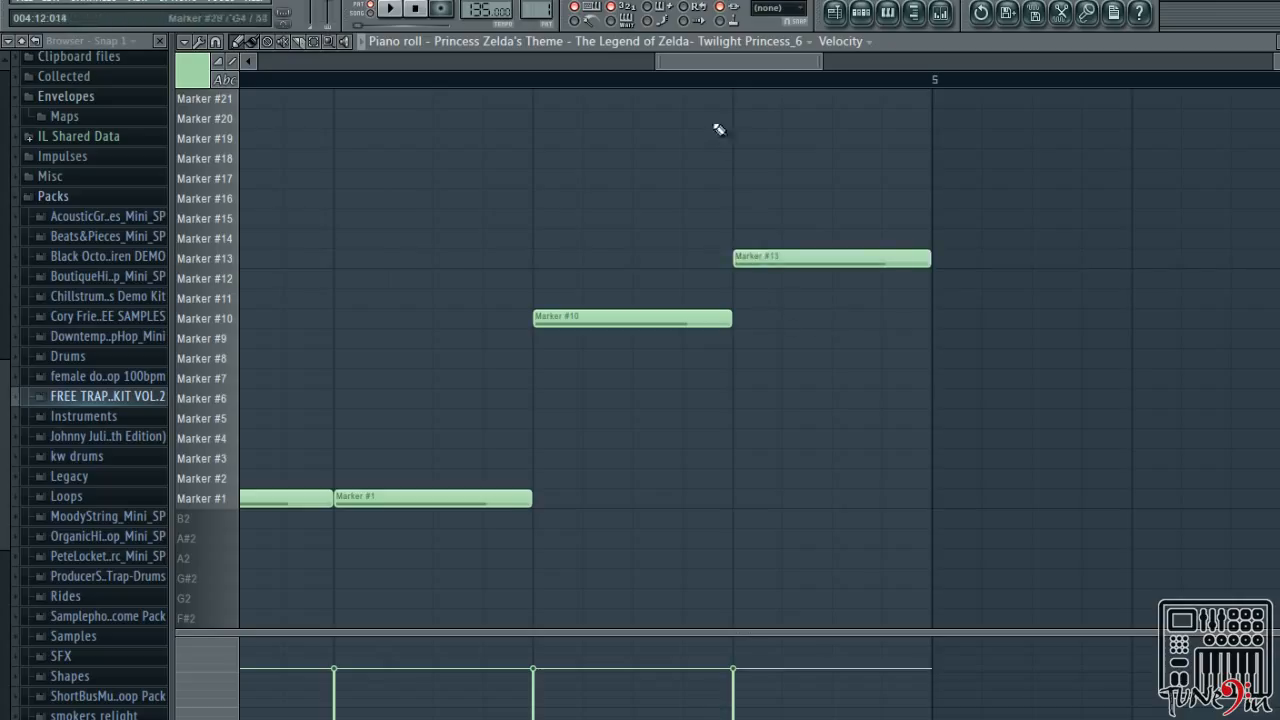
# Audition the Marker #13 slice and play back the four-bar melody up to the end of bar 4
pyautogui.click(224, 266)
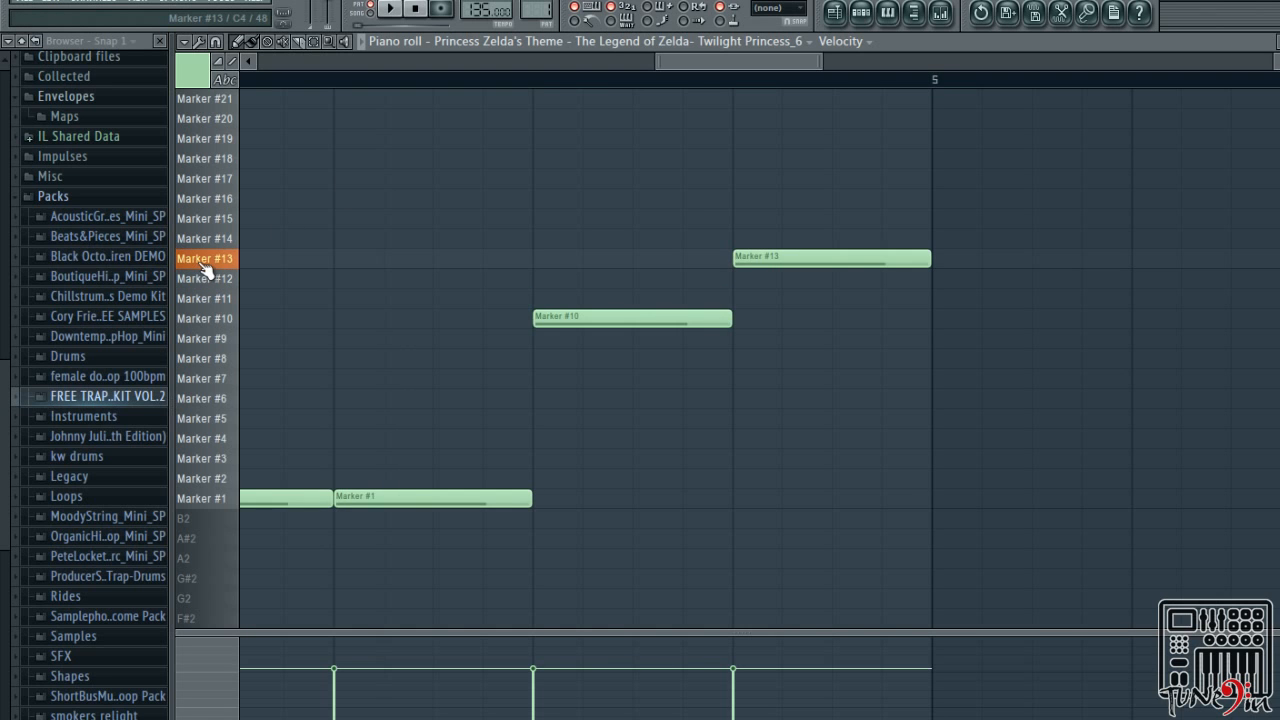
pyautogui.press('space')
pyautogui.moveTo(752, 56); pyautogui.dragTo(502, 74)
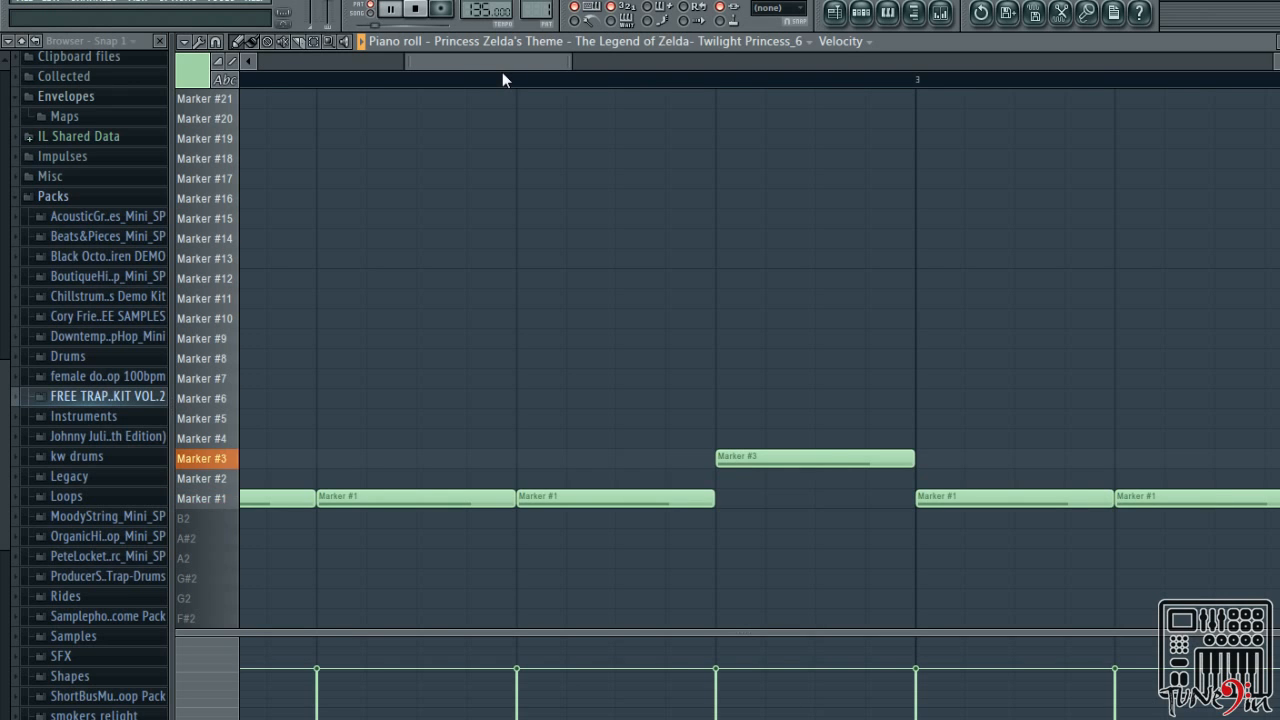
pyautogui.moveTo(502, 72); pyautogui.dragTo(757, 123)
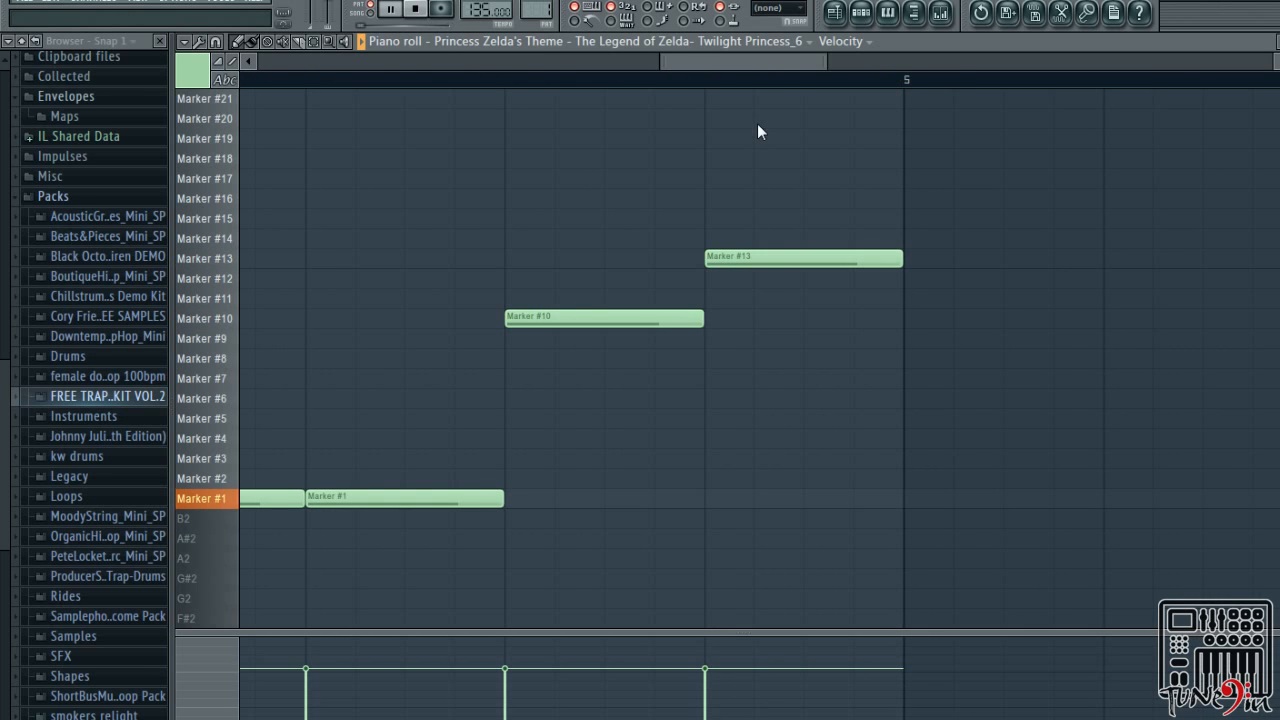
pyautogui.press('space')
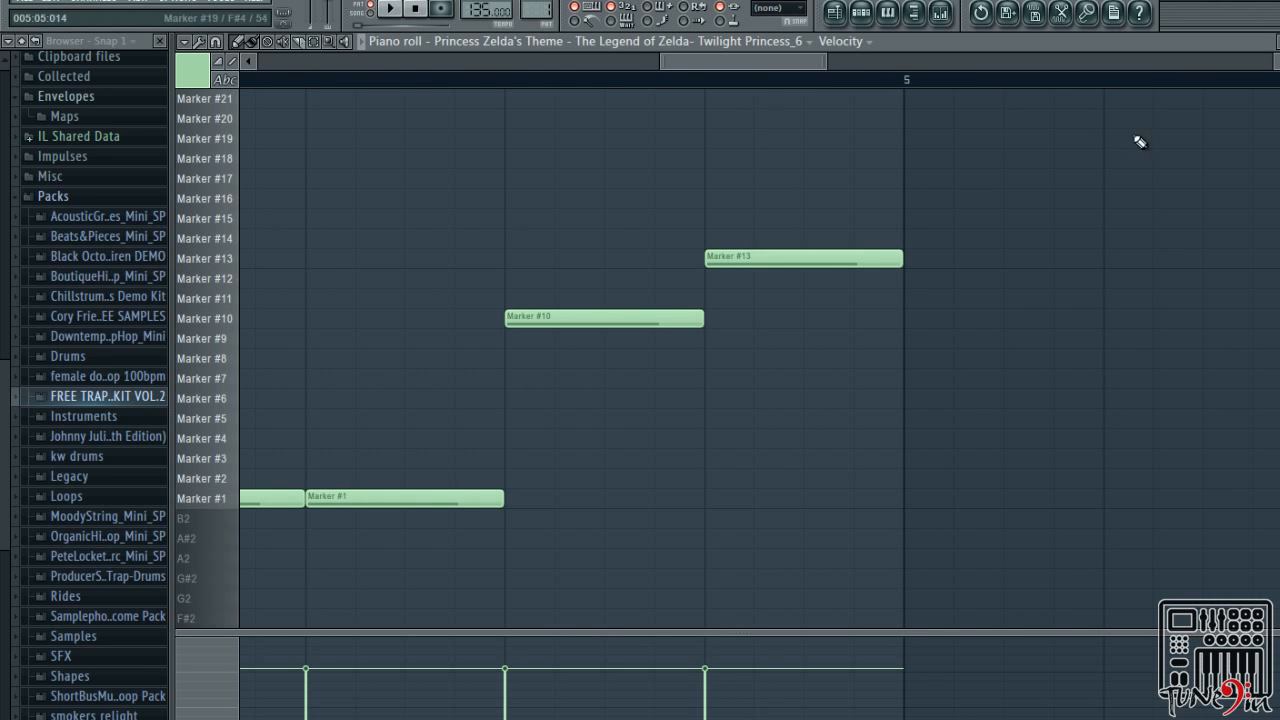
# Close the piano roll, play the arrangement in song mode and lower the vybeBasikHat channel's volume
pyautogui.press('Escape')
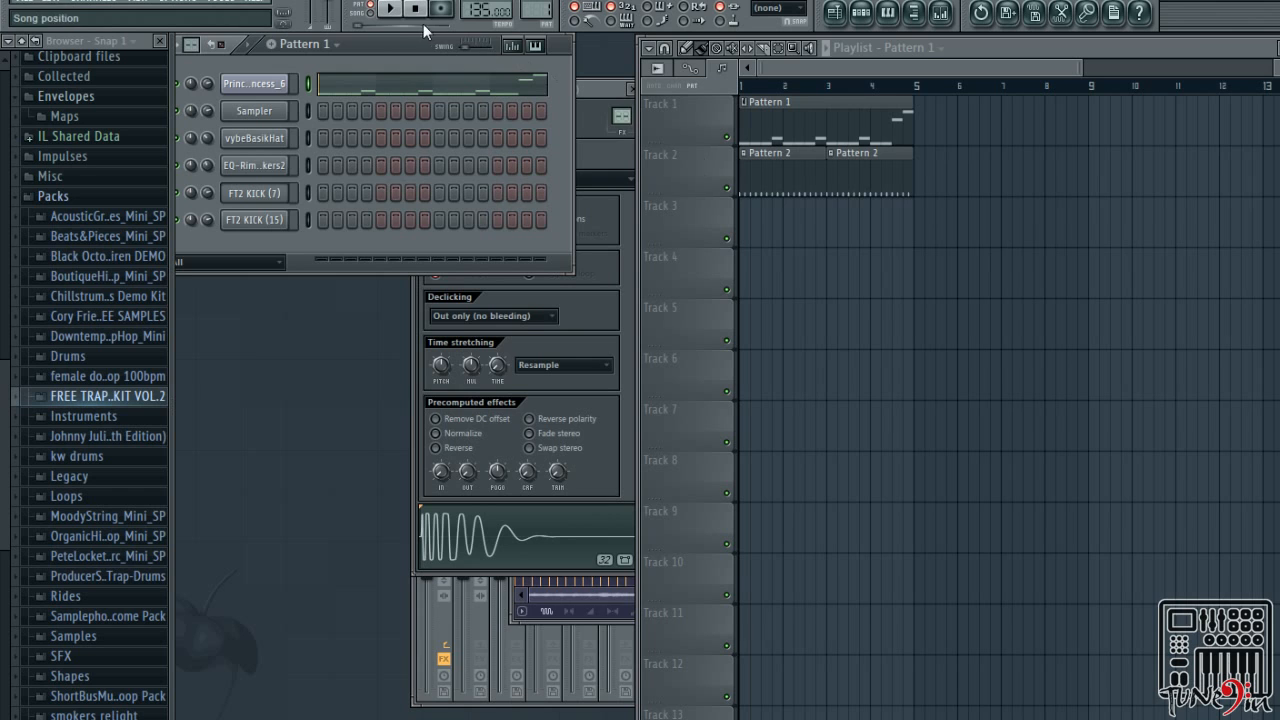
pyautogui.click(366, 15)
pyautogui.press('space')
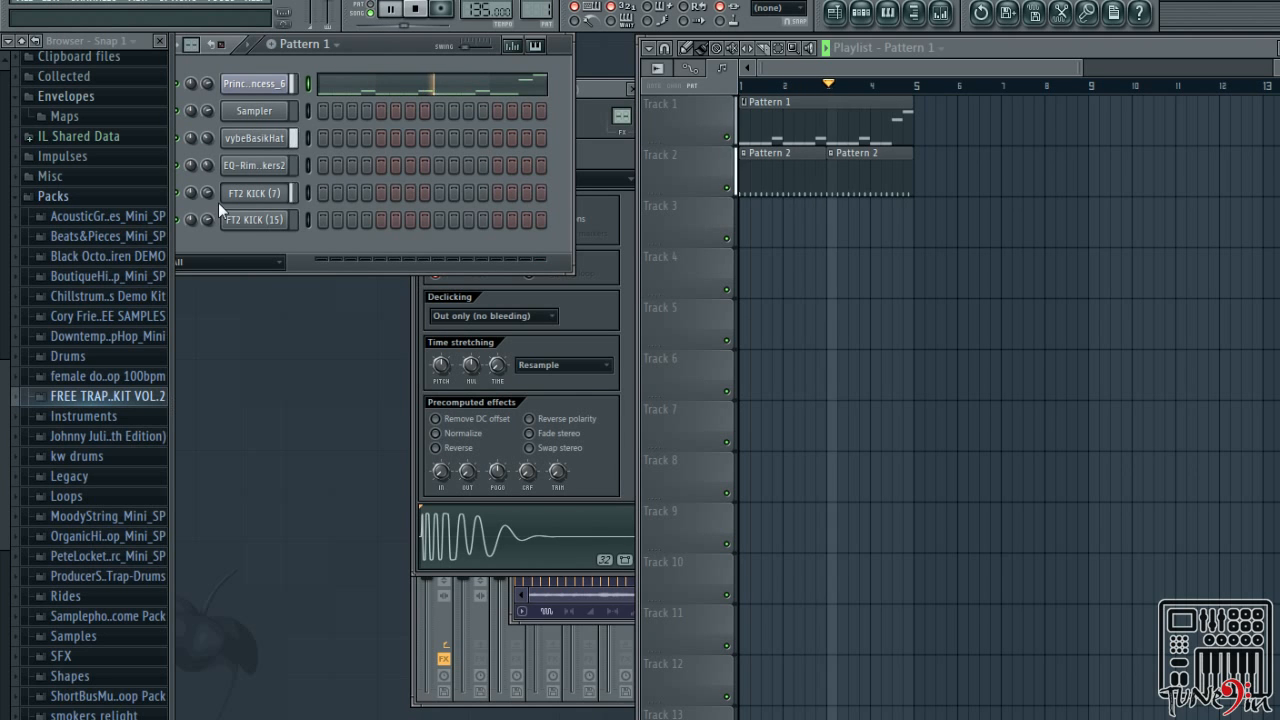
pyautogui.moveTo(206, 139); pyautogui.dragTo(206, 153)
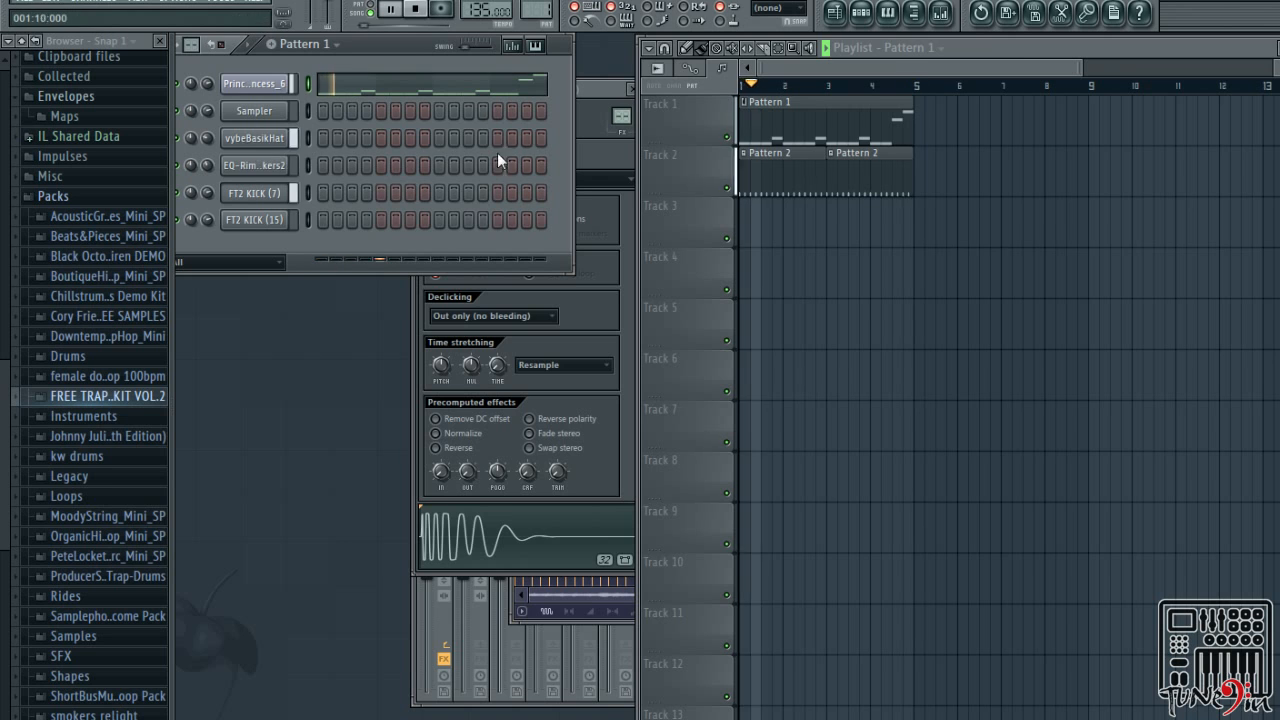
# Reopen Pattern 1's Princess Zelda piano roll and move the last note of bar 4 to Marker #12
pyautogui.click(540, 83)
pyautogui.moveTo(364, 67)
pyautogui.mouseDown()
pyautogui.moveTo(714, 90)
pyautogui.moveTo(834, 124)
pyautogui.moveTo(757, 137)
pyautogui.mouseUp()
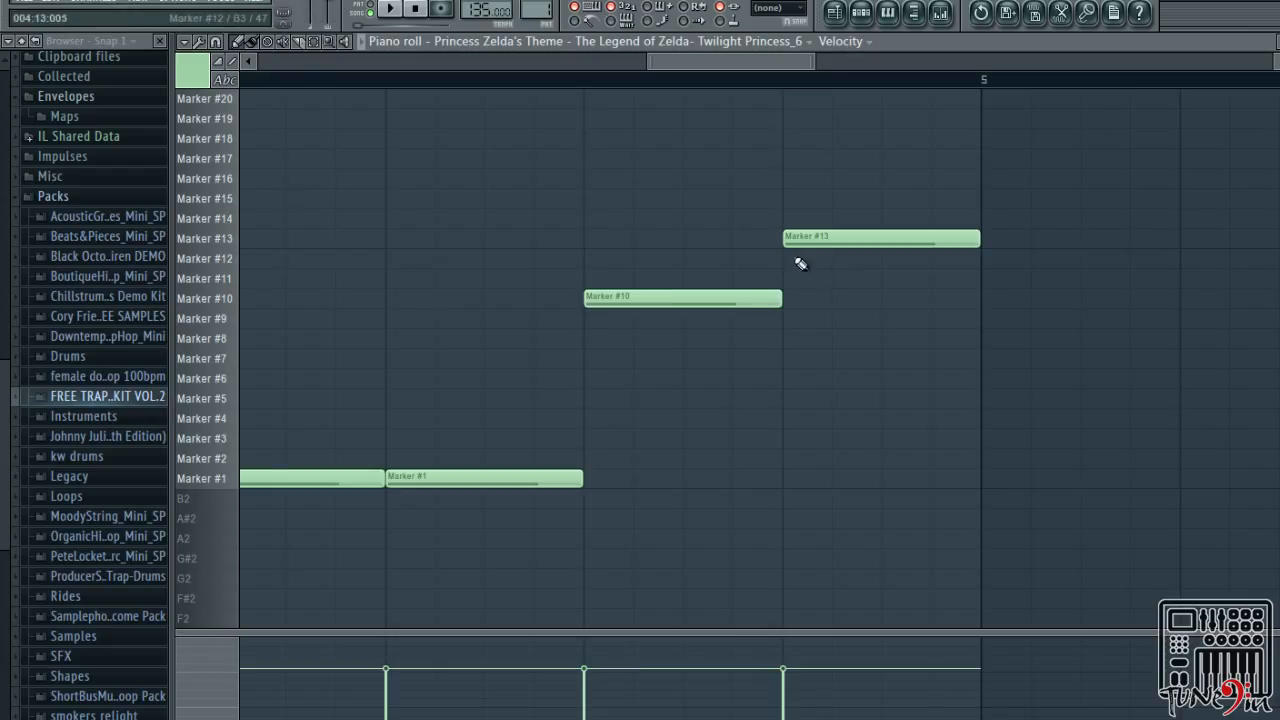
pyautogui.moveTo(805, 240)
pyautogui.mouseDown()
pyautogui.moveTo(790, 257)
pyautogui.moveTo(818, 251)
pyautogui.mouseUp()
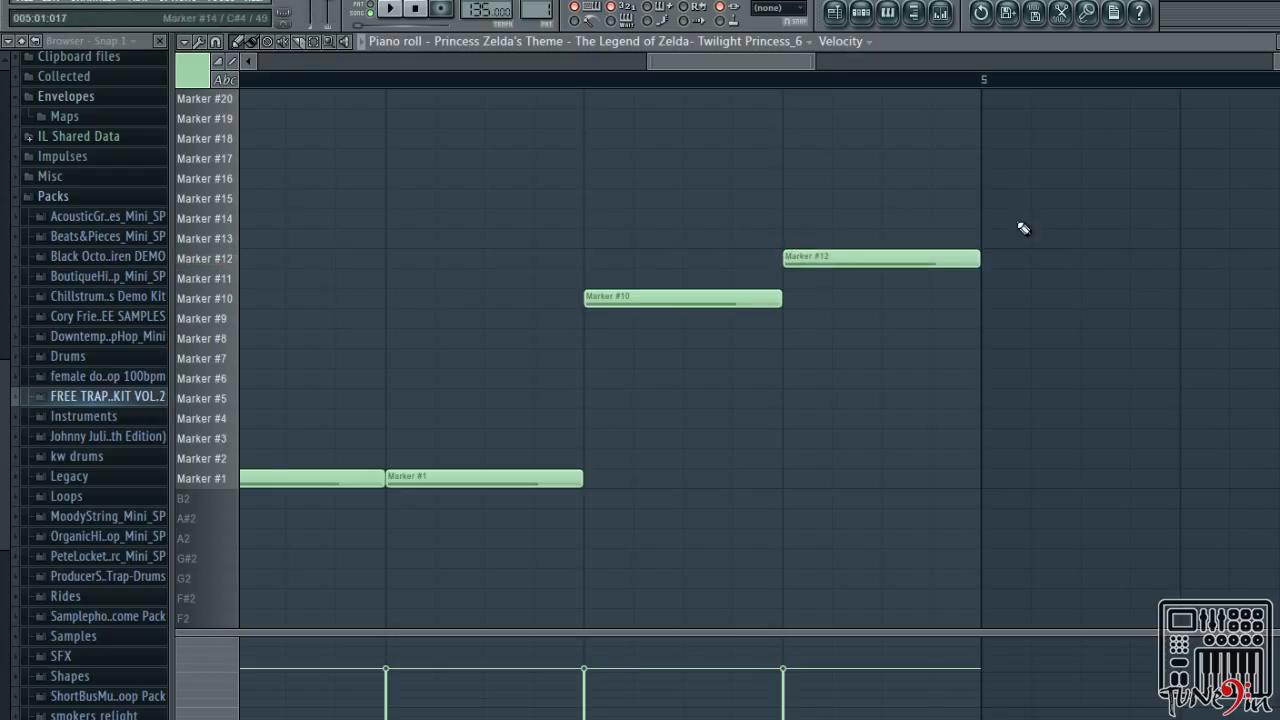
# Play back the song with the revised melody, then stop it and close the piano roll
pyautogui.press('space')
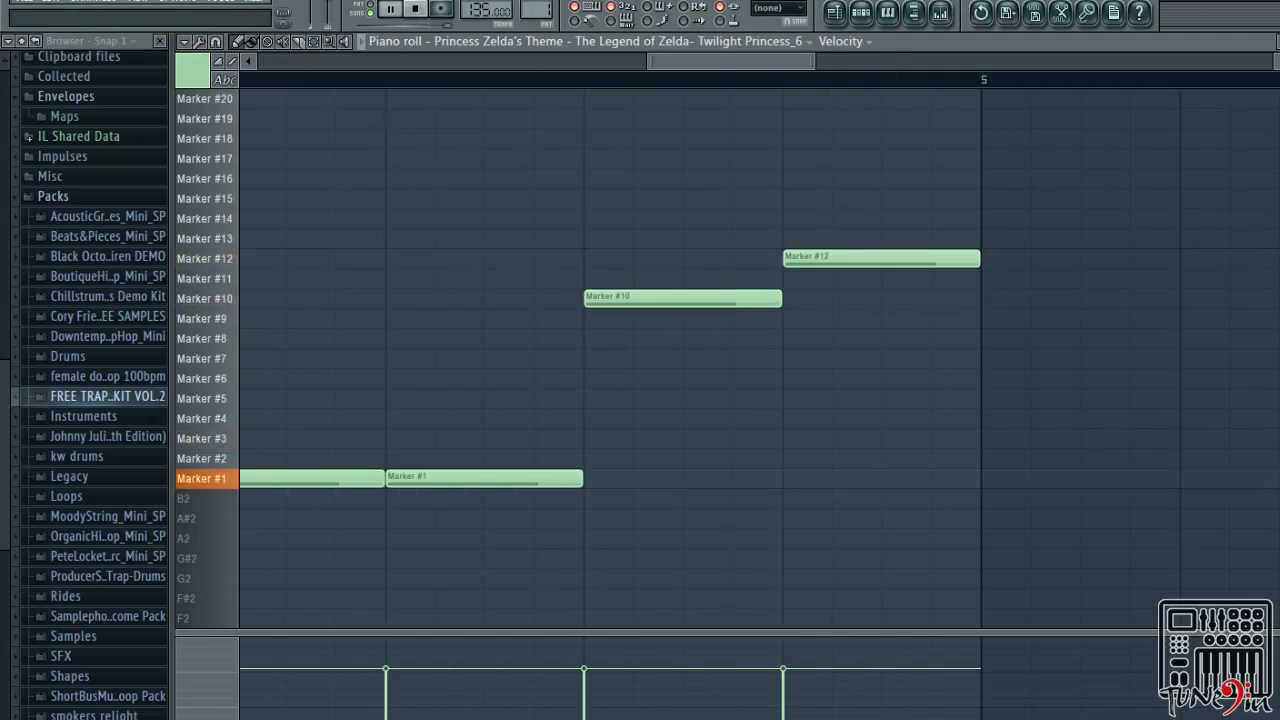
pyautogui.doubleClick(1043, 41)
pyautogui.moveTo(505, 176)
pyautogui.mouseDown()
pyautogui.moveTo(415, 196)
pyautogui.moveTo(530, 186)
pyautogui.moveTo(466, 194)
pyautogui.moveTo(651, 215)
pyautogui.moveTo(503, 208)
pyautogui.moveTo(483, 224)
pyautogui.moveTo(393, 226)
pyautogui.moveTo(363, 217)
pyautogui.moveTo(521, 223)
pyautogui.moveTo(290, 209)
pyautogui.mouseUp()
pyautogui.press('space')
pyautogui.click(787, 152)
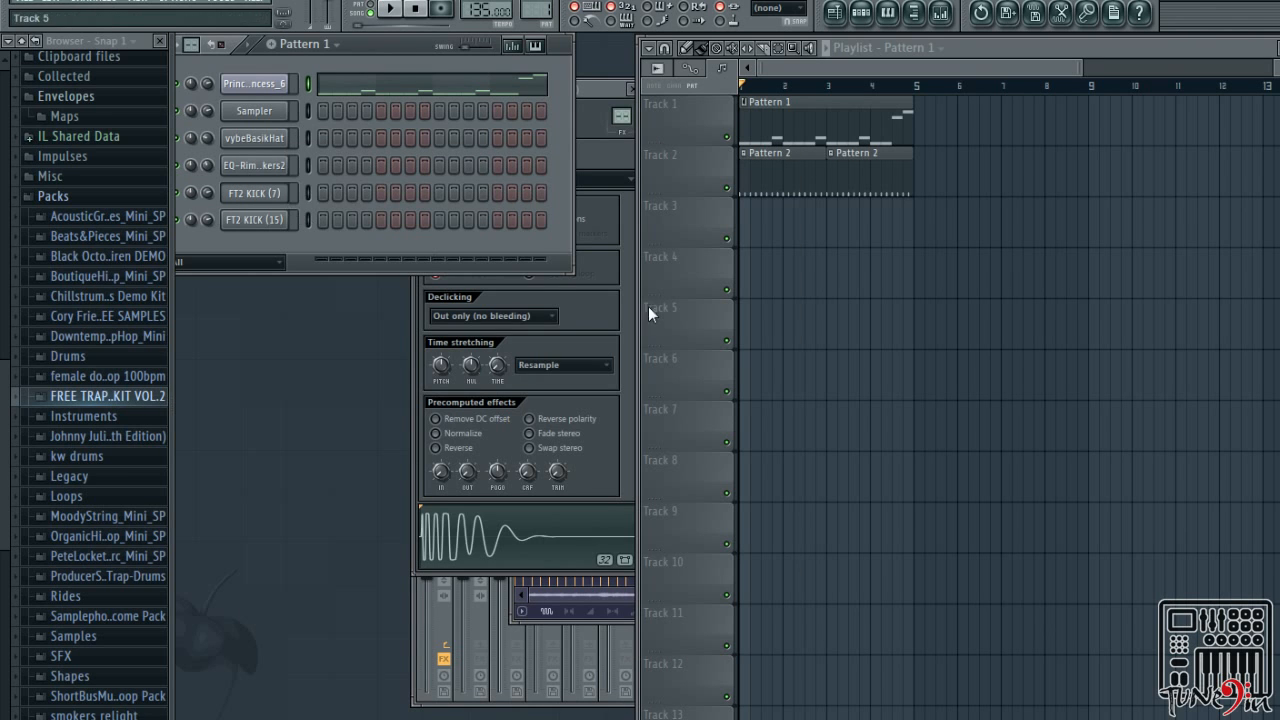
# Select Pattern 2 from the playlist and listen to its drum steps alone with the channel rack in front
pyautogui.click(852, 47)
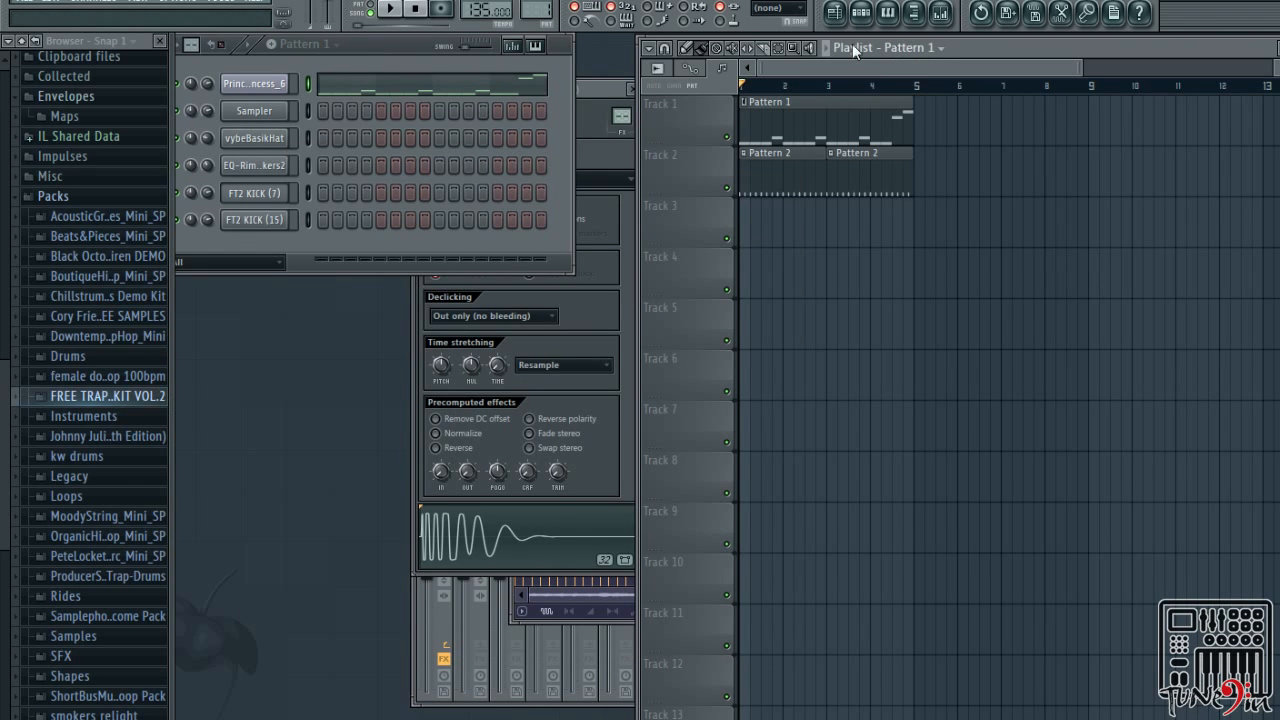
pyautogui.click(772, 156)
pyautogui.press('space')
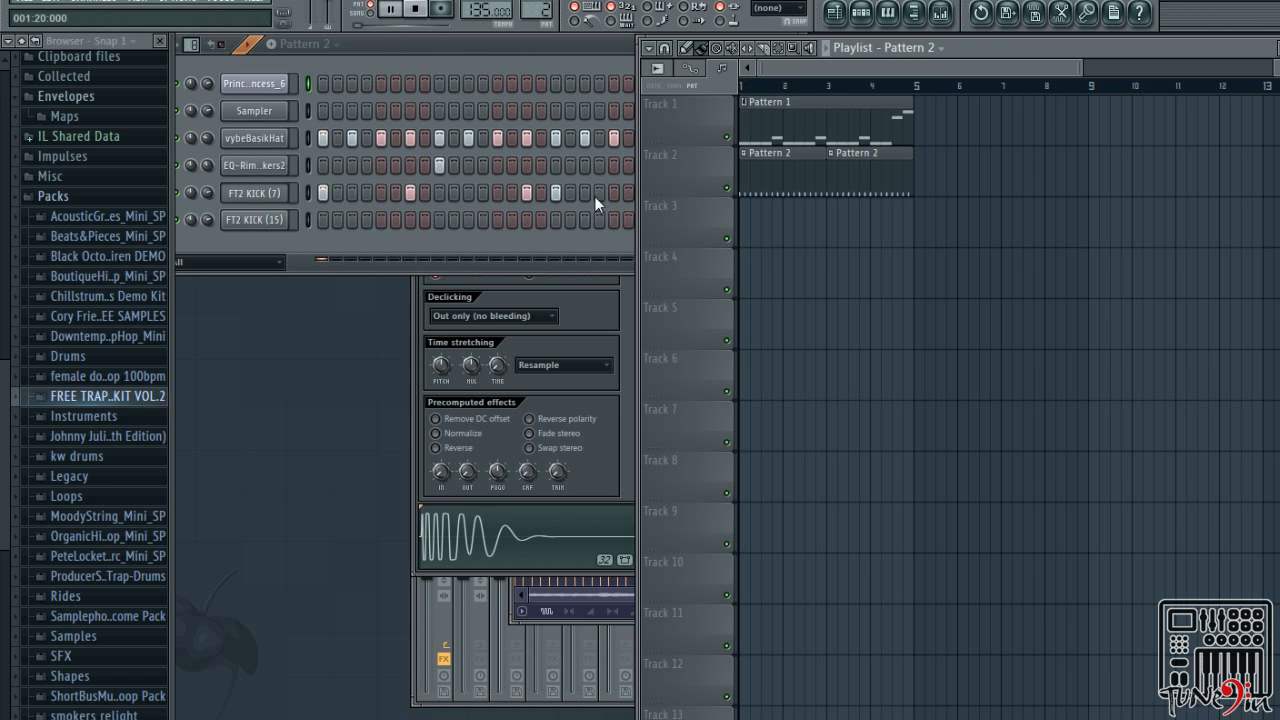
pyautogui.click(531, 55)
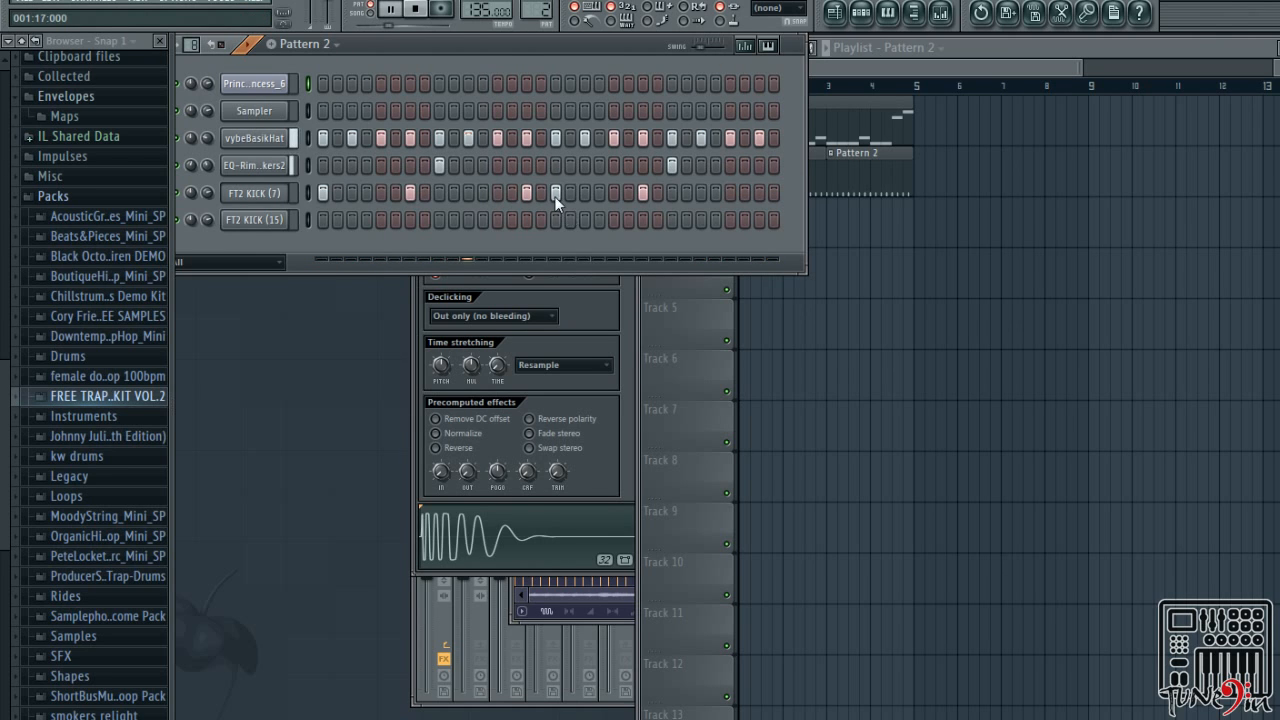
pyautogui.press('space')
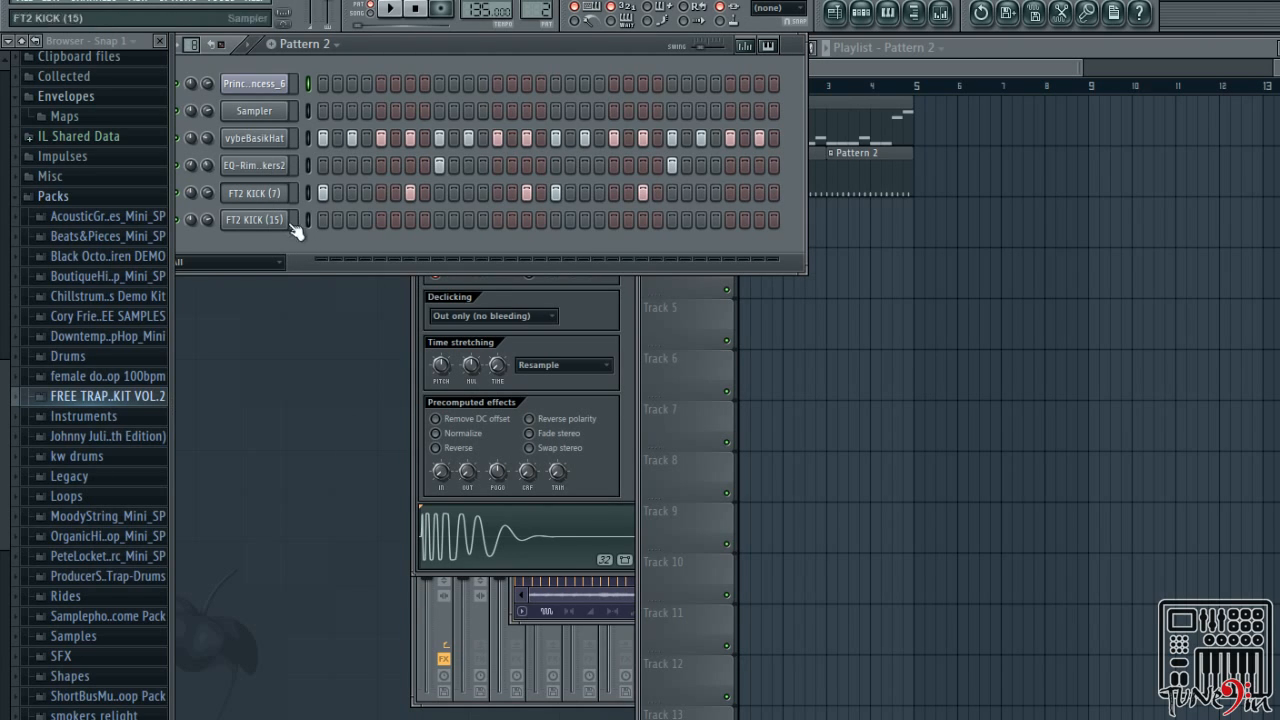
# Play the playlist in song mode and add Pattern 2 clips at bars 5 and 7 of Track 2
pyautogui.click(910, 65)
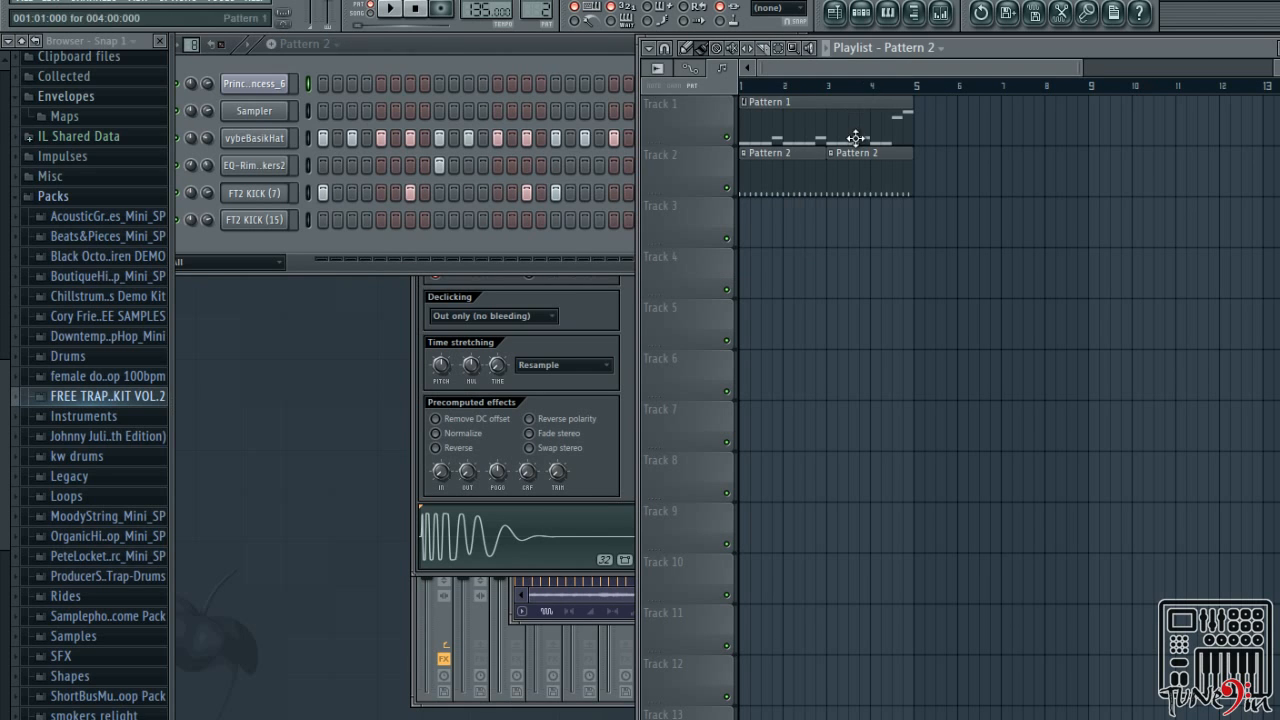
pyautogui.click(372, 18)
pyautogui.press('space')
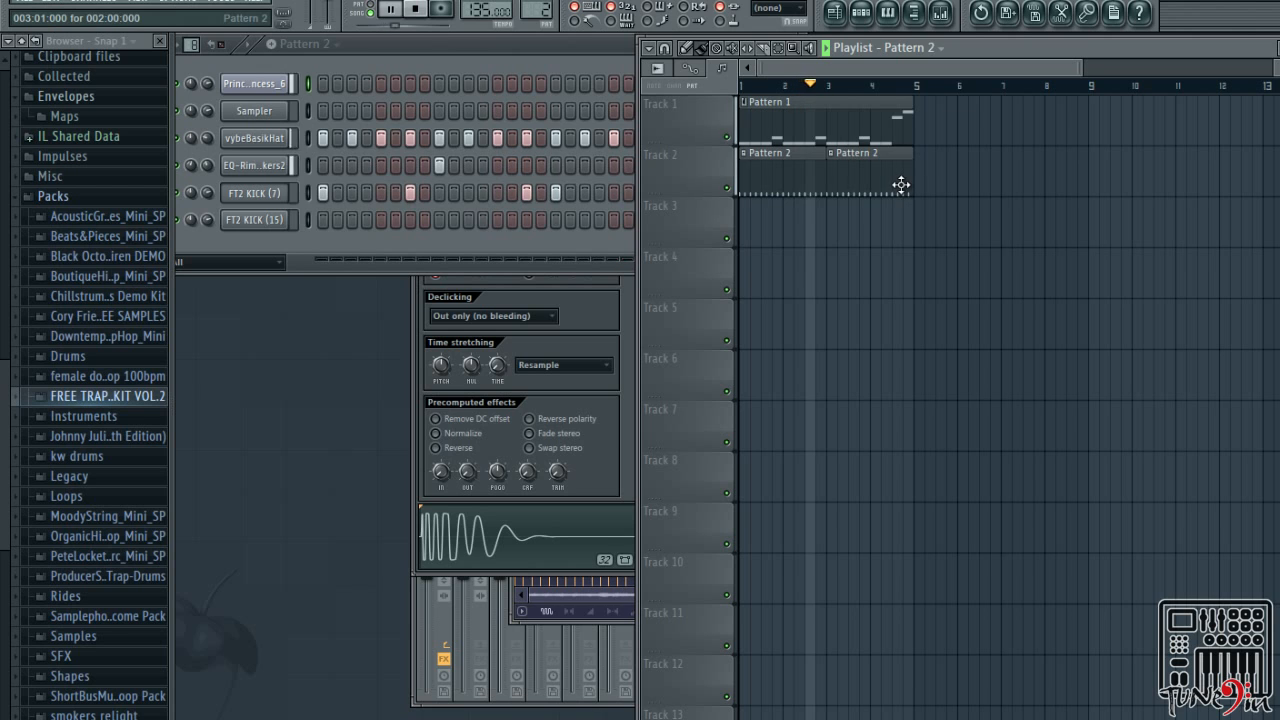
pyautogui.click(921, 177)
pyautogui.click(1006, 179)
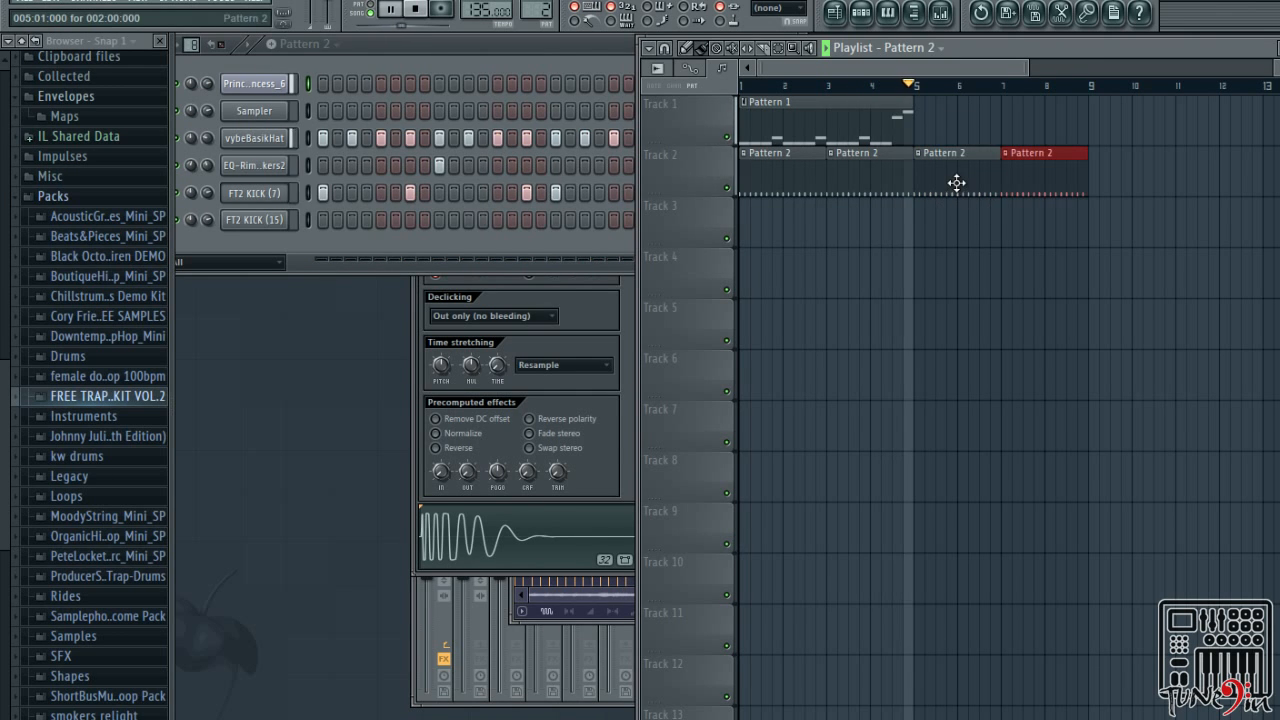
# Add Pattern 1 clips at bars 5 and 9 of Track 1 and restart song playback
pyautogui.press('space')
pyautogui.click(870, 114)
pyautogui.click(920, 118)
pyautogui.press('space')
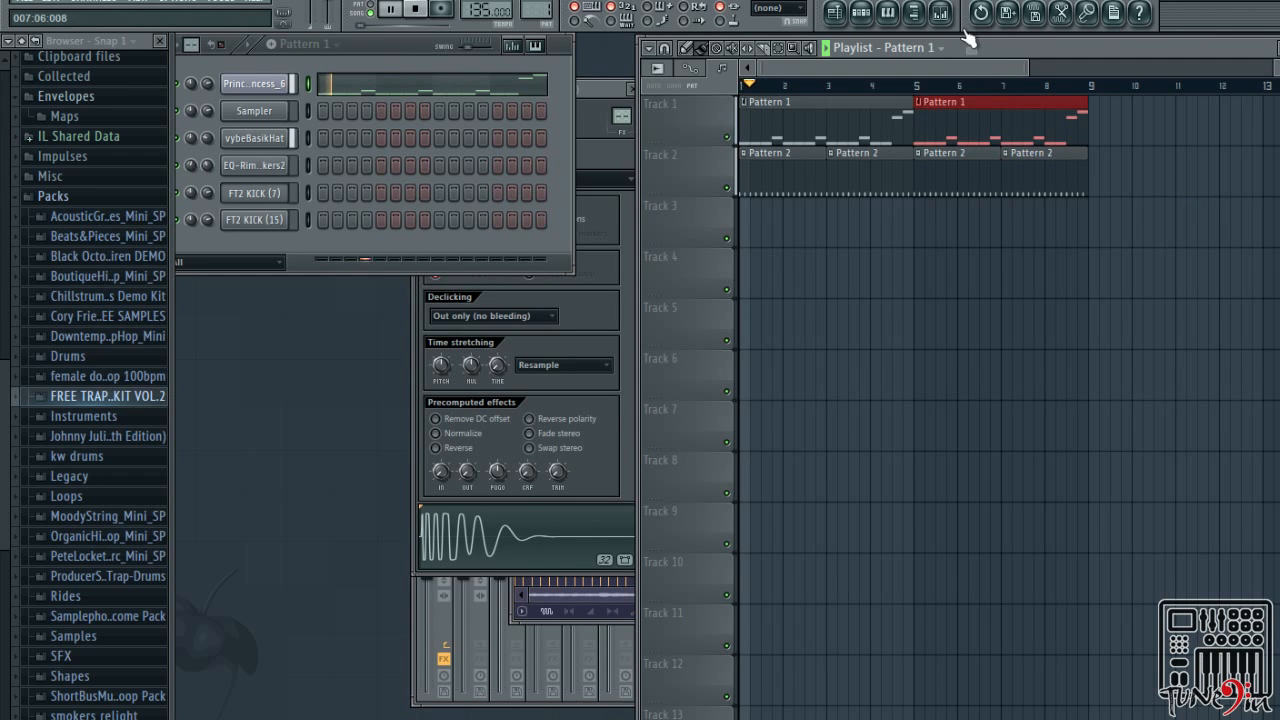
pyautogui.moveTo(967, 70); pyautogui.dragTo(994, 72)
pyautogui.click(1050, 124)
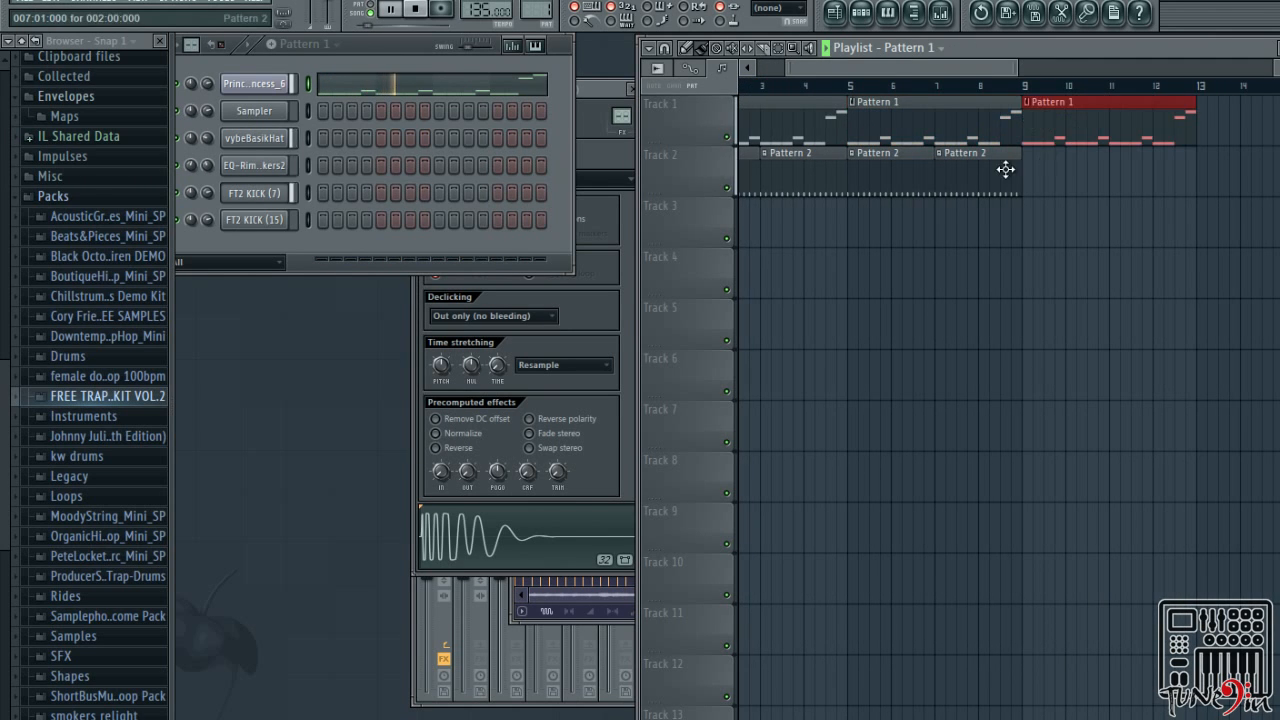
# Add Pattern 2 clips at bars 9 and 11 of Track 2 and remove the Pattern 1 clip at bar 9 of Track 1
pyautogui.click(1005, 169)
pyautogui.click(1036, 169)
pyautogui.click(1125, 169)
pyautogui.rightClick(1060, 115)
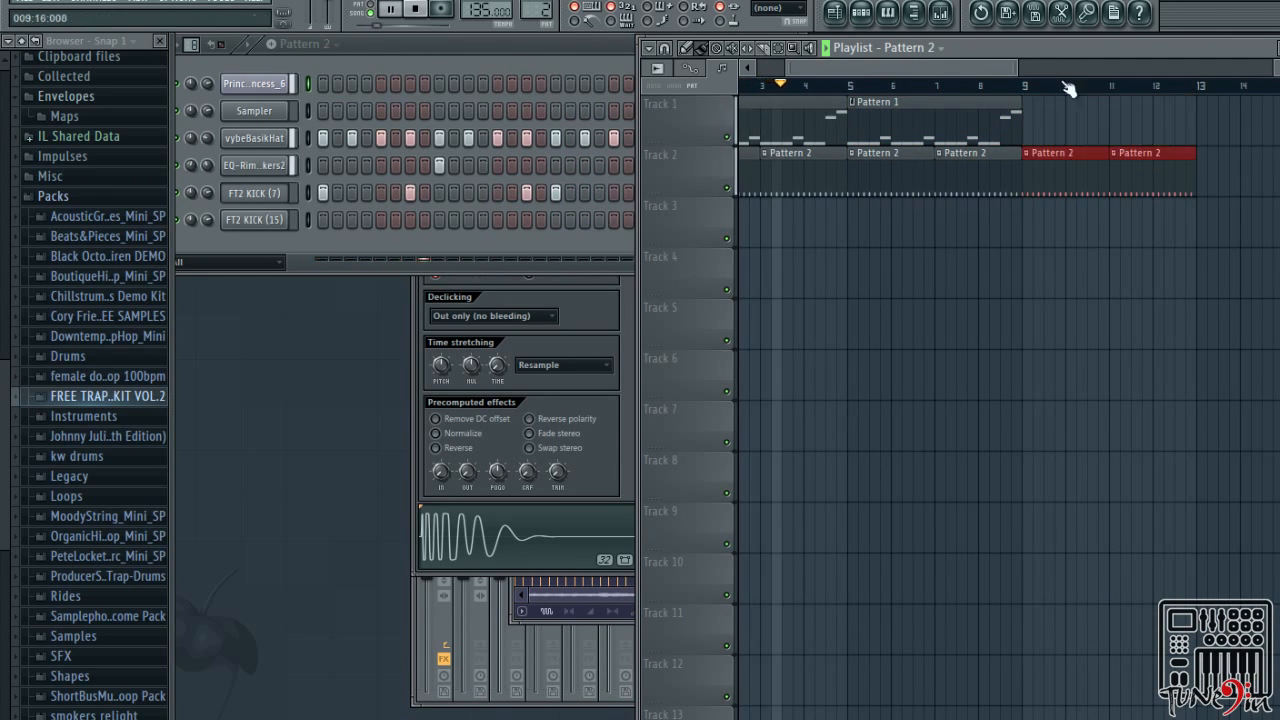
# Duplicate the two selected Pattern 2 clips to bars 13 and 15 of Track 2 and stop playback
pyautogui.moveTo(969, 70); pyautogui.dragTo(1040, 84)
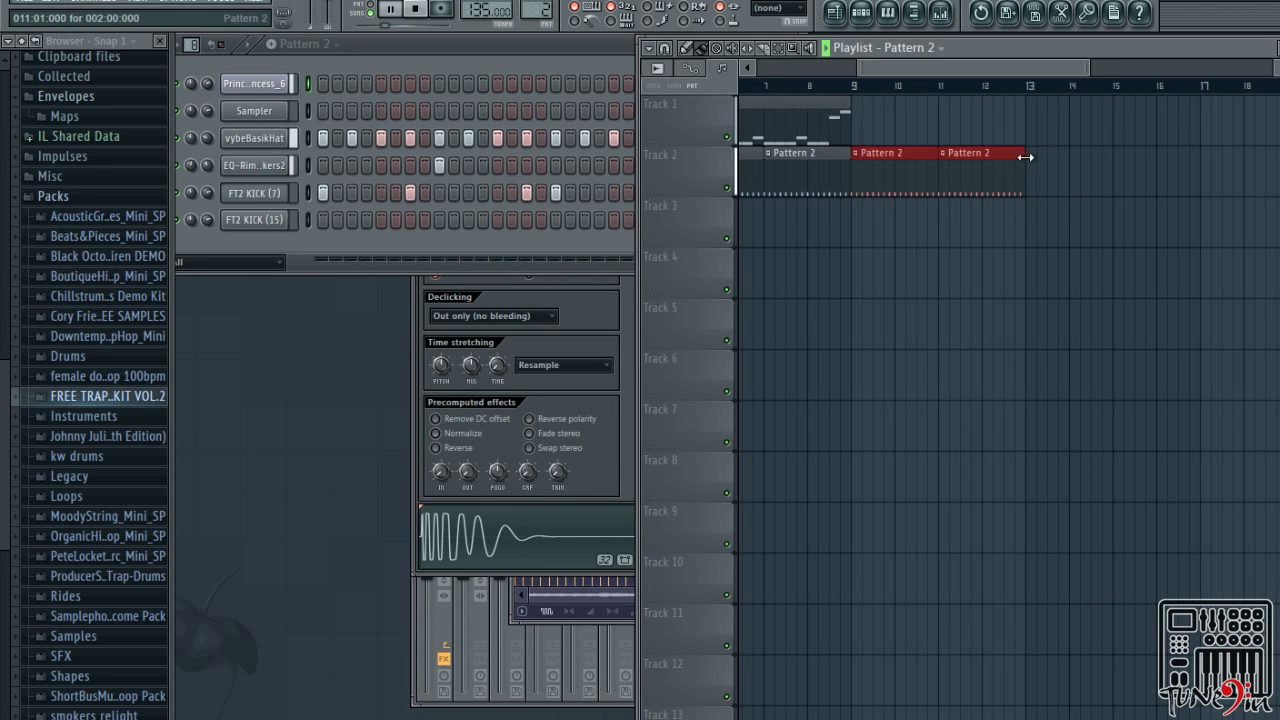
pyautogui.hotkey('ctrl', 'b')
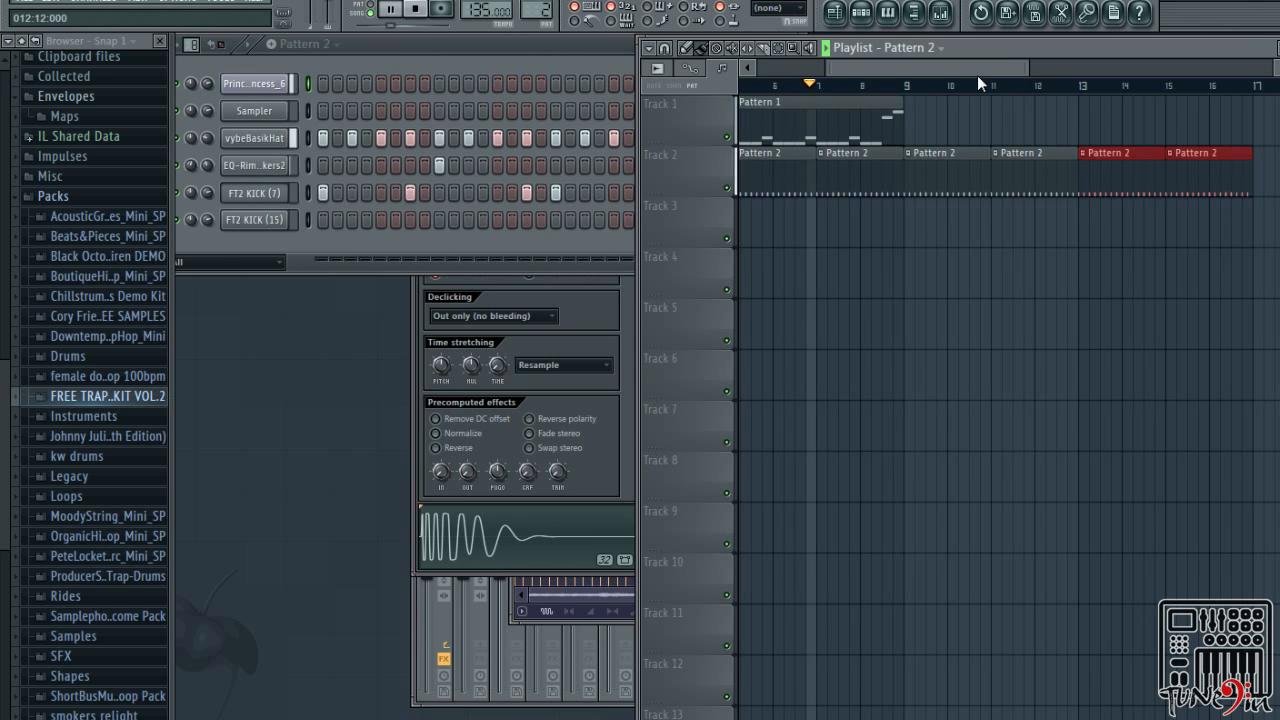
pyautogui.moveTo(978, 75); pyautogui.dragTo(1009, 75)
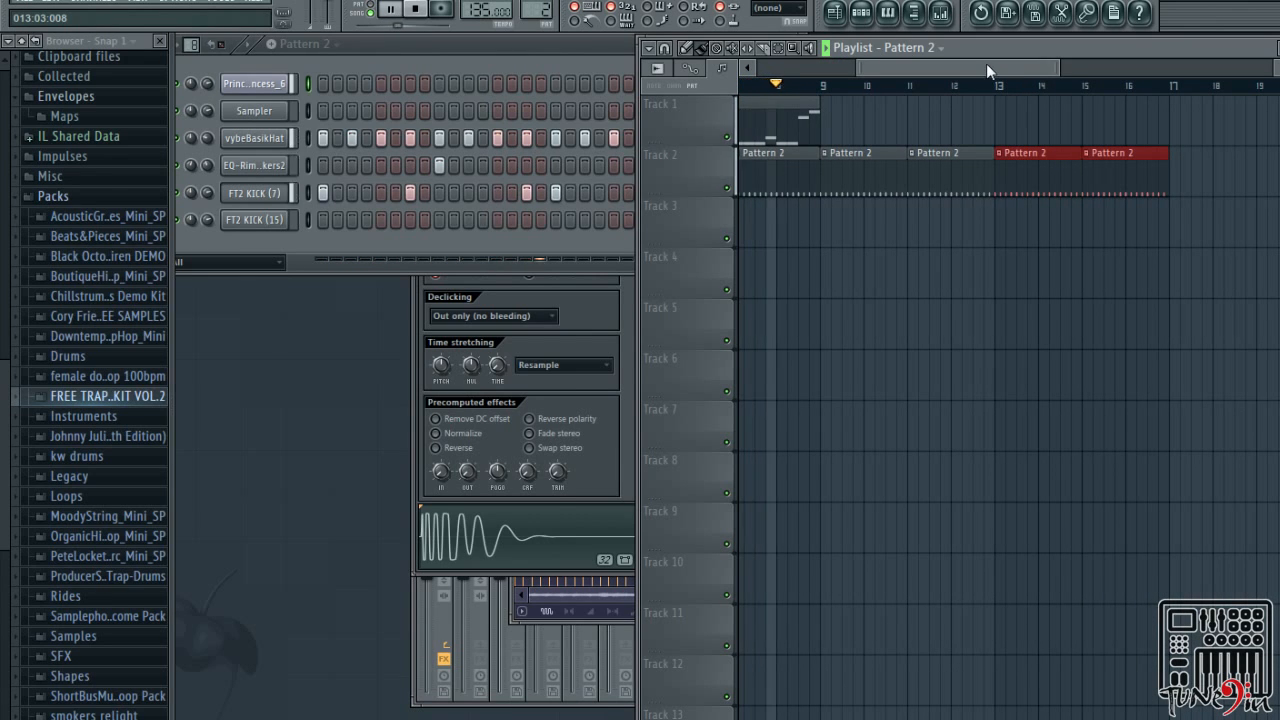
pyautogui.press('space')
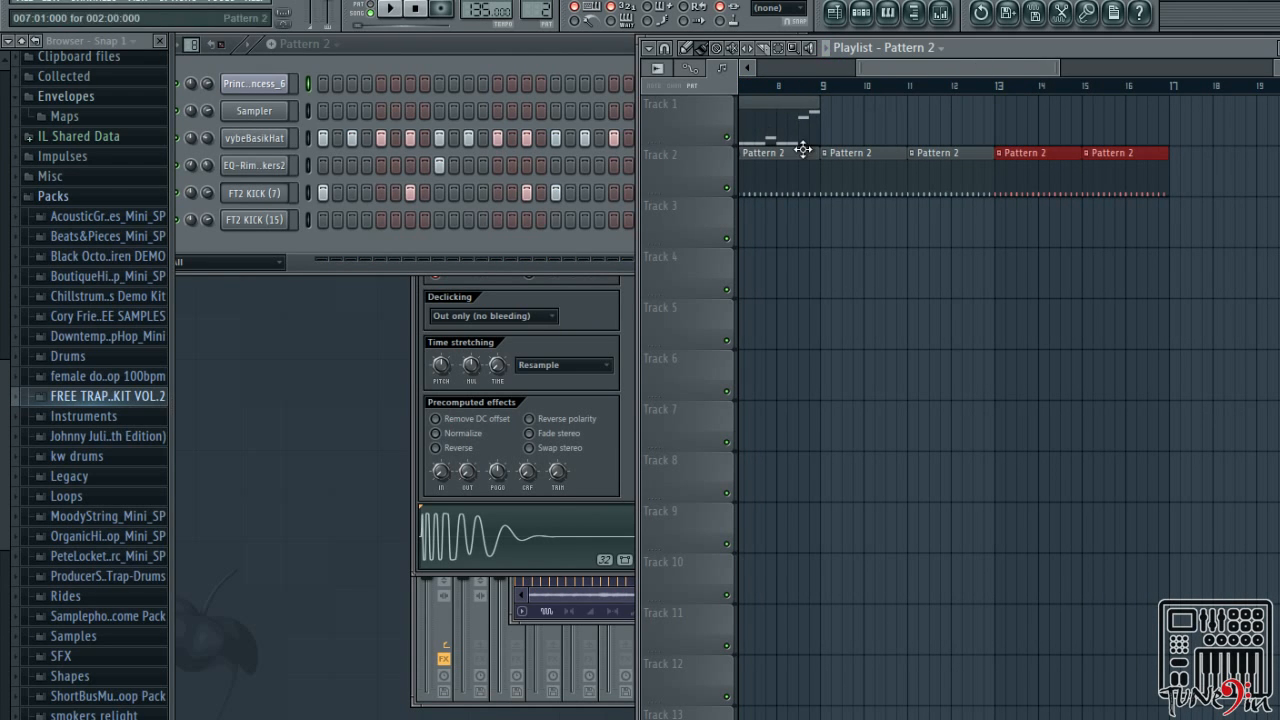
# Switch to the empty Pattern 3 and open the piano roll of the Princess Zelda's Theme slice channel
pyautogui.click(748, 119)
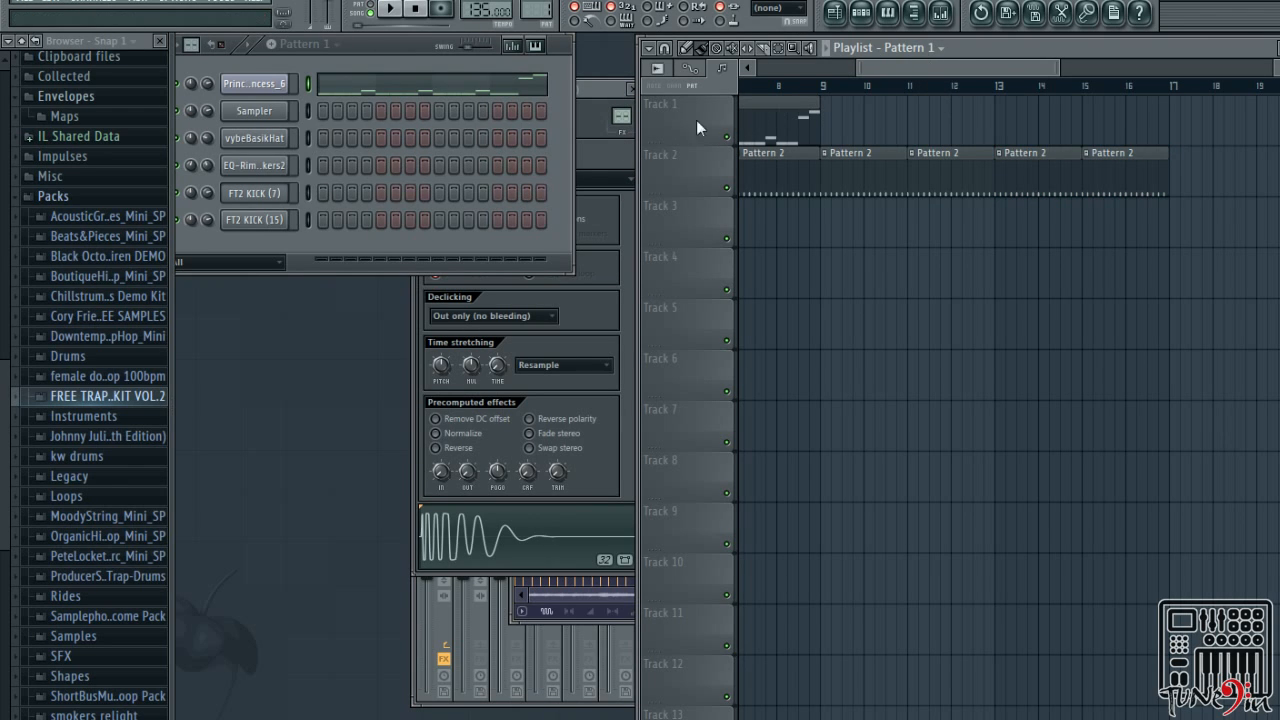
pyautogui.press('F4')
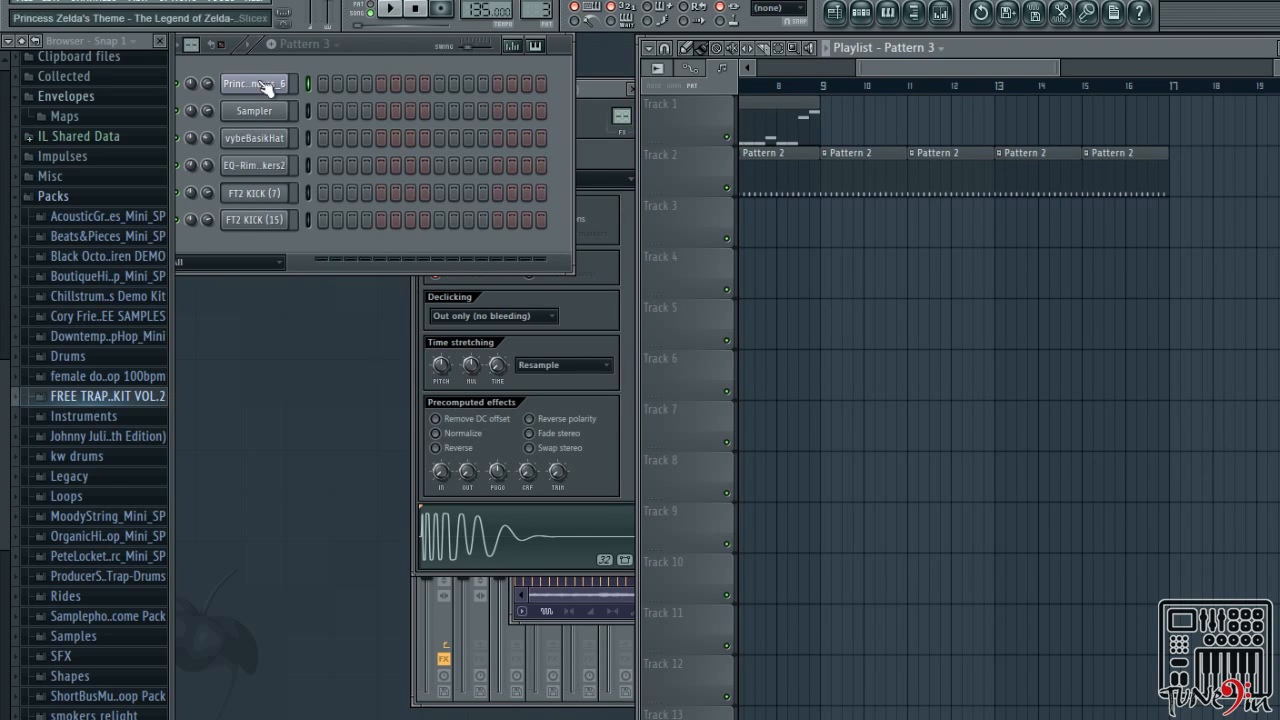
pyautogui.rightClick(285, 83)
pyautogui.click(330, 86)
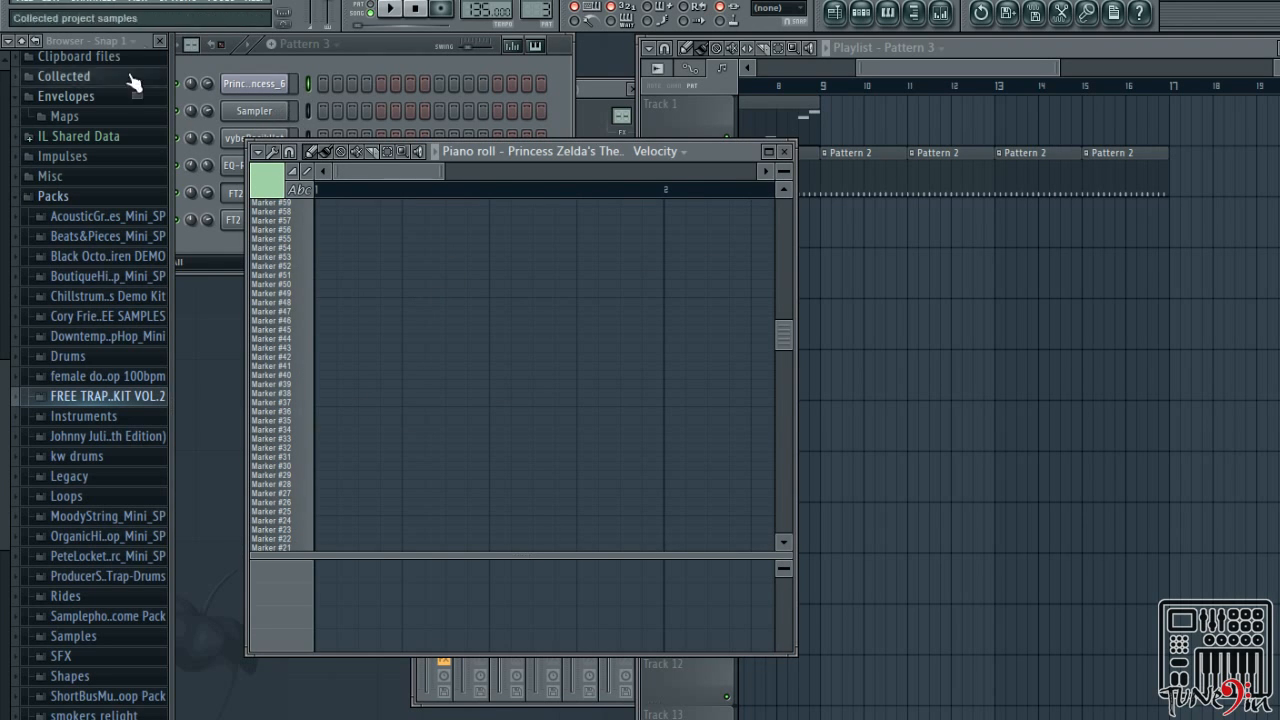
# Audition the Marker #13 to #15 slices and place Marker #15 notes on the first three beats of bar 1
pyautogui.scroll(-5, 420, 490)
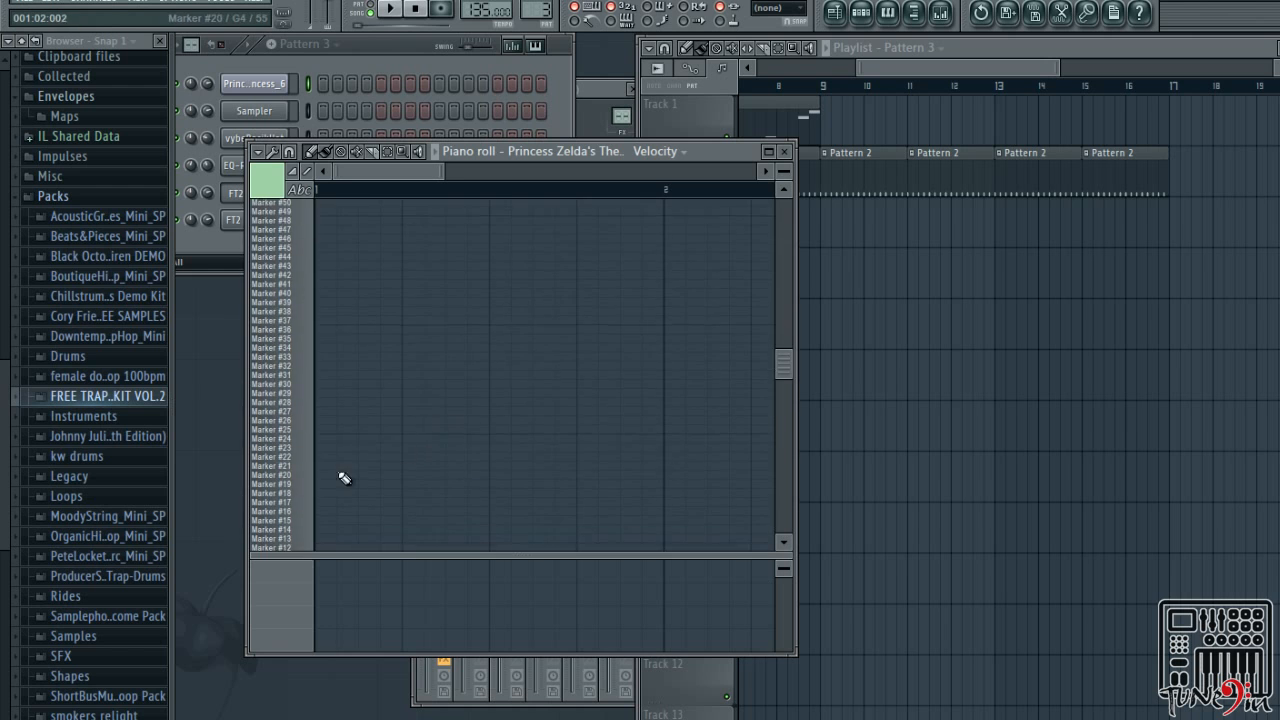
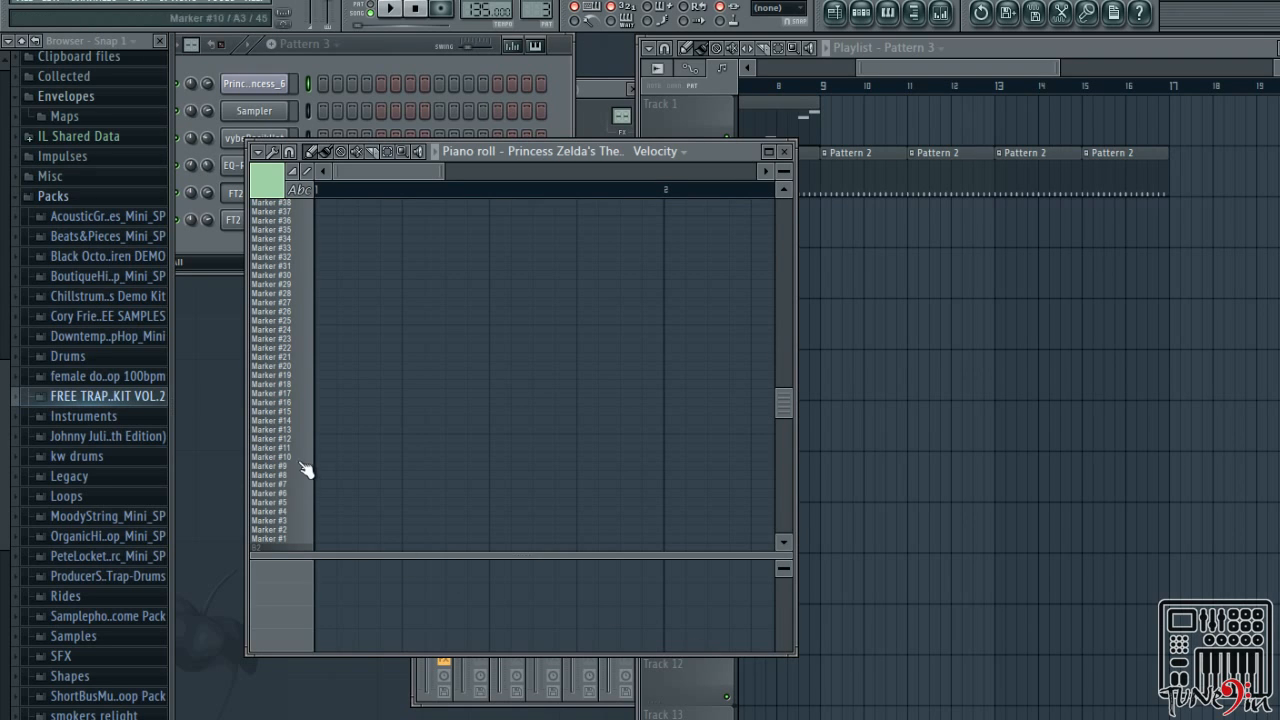
pyautogui.click(290, 420)
pyautogui.click(287, 421)
pyautogui.click(286, 431)
pyautogui.click(285, 423)
pyautogui.click(295, 413)
pyautogui.click(295, 413)
pyautogui.click(295, 411)
pyautogui.click(325, 411)
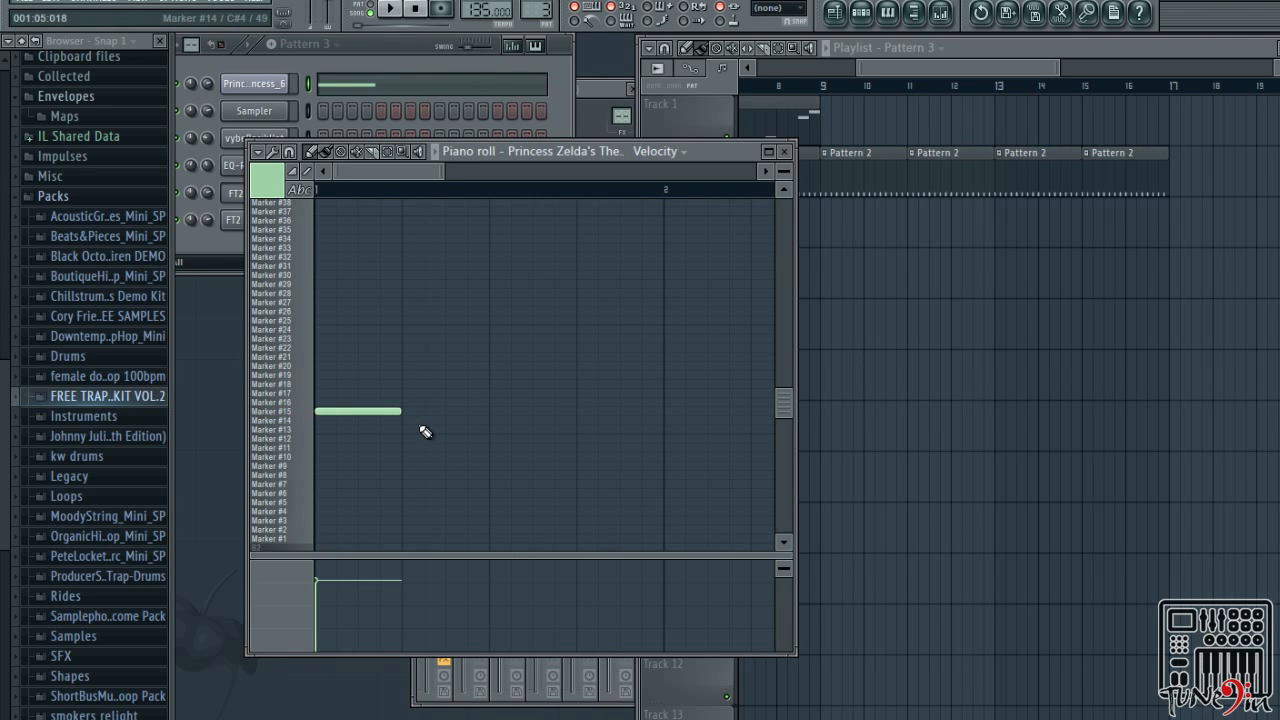
pyautogui.click(409, 411)
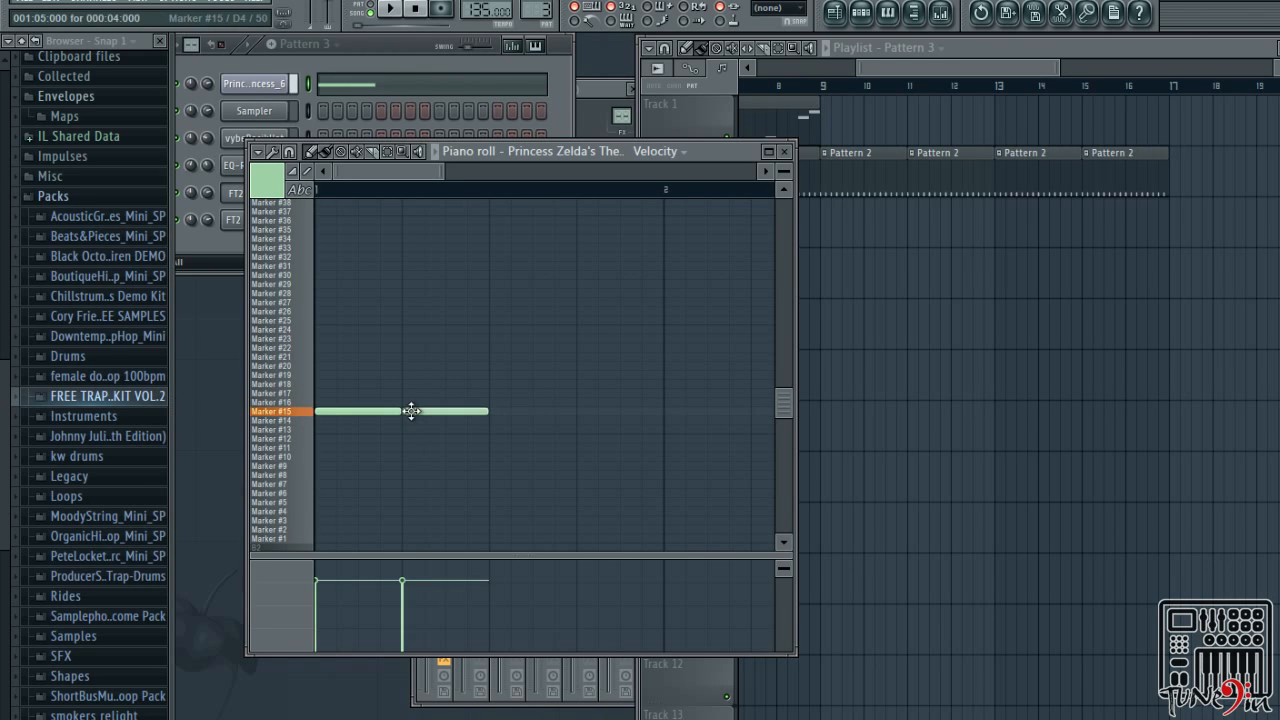
pyautogui.click(494, 411)
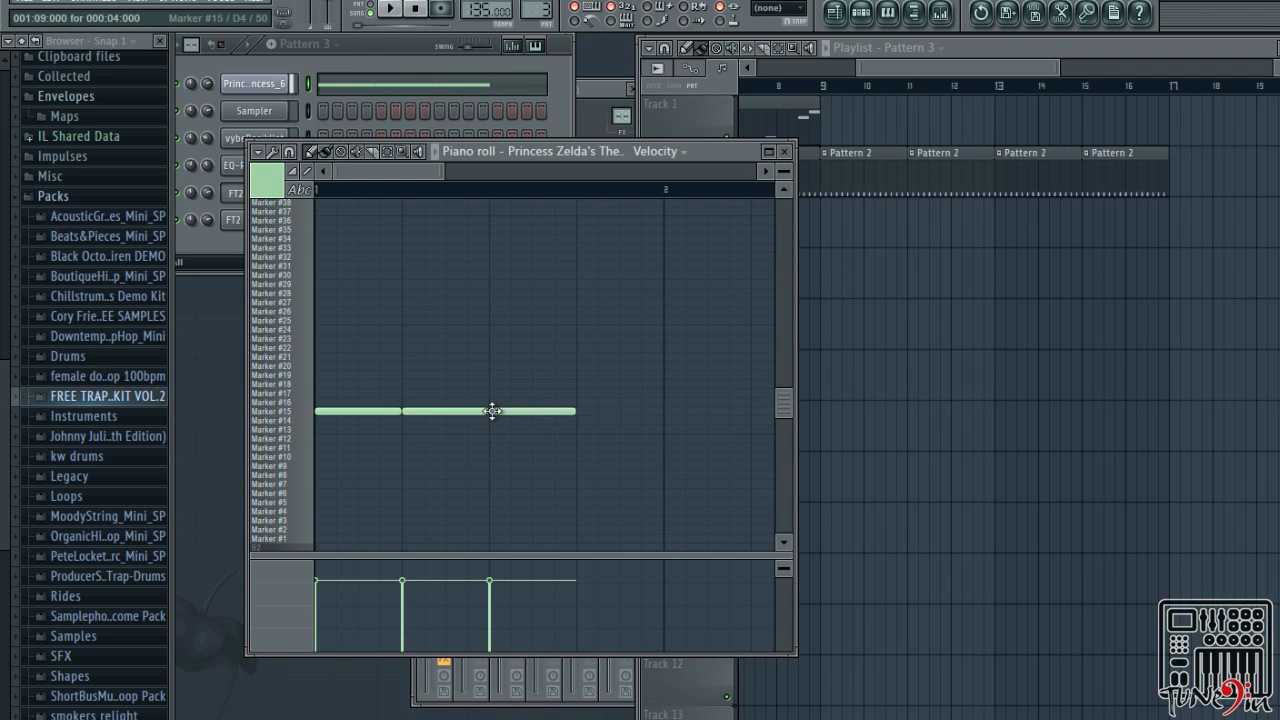
# Audition higher slices and place a Marker #17 note on the fourth beat of bar 1
pyautogui.click(588, 383)
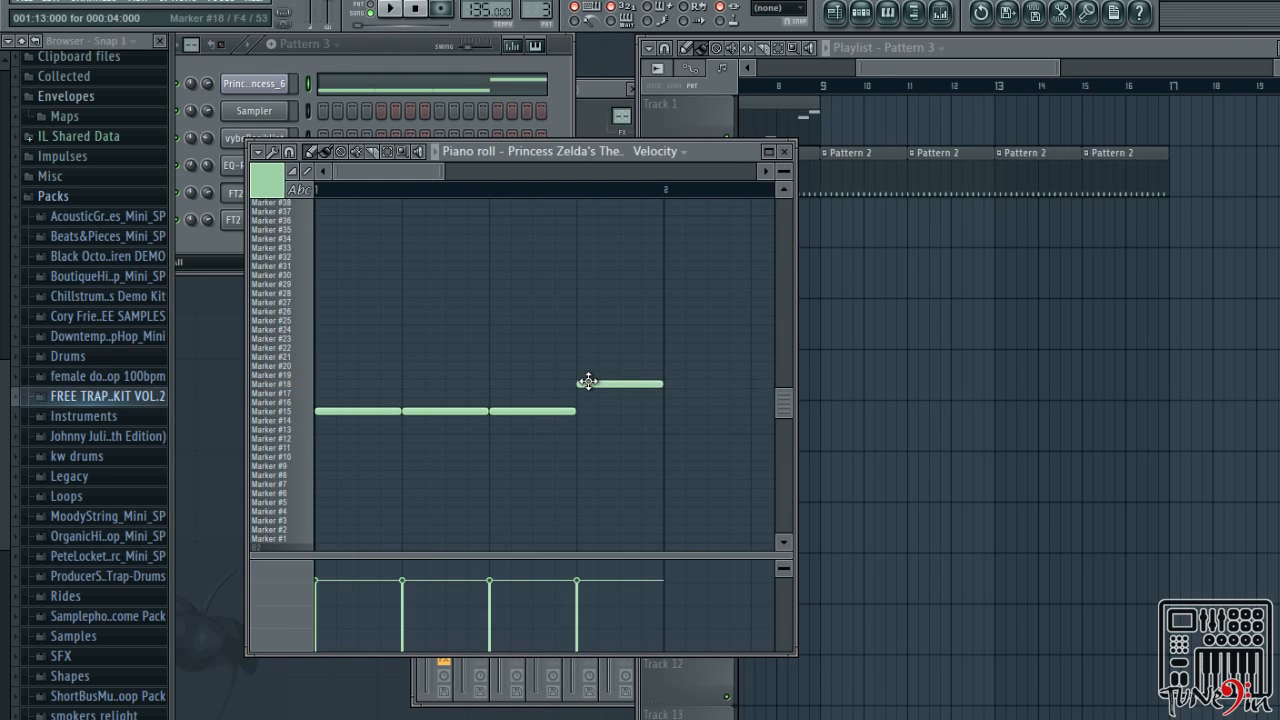
pyautogui.rightClick(588, 383)
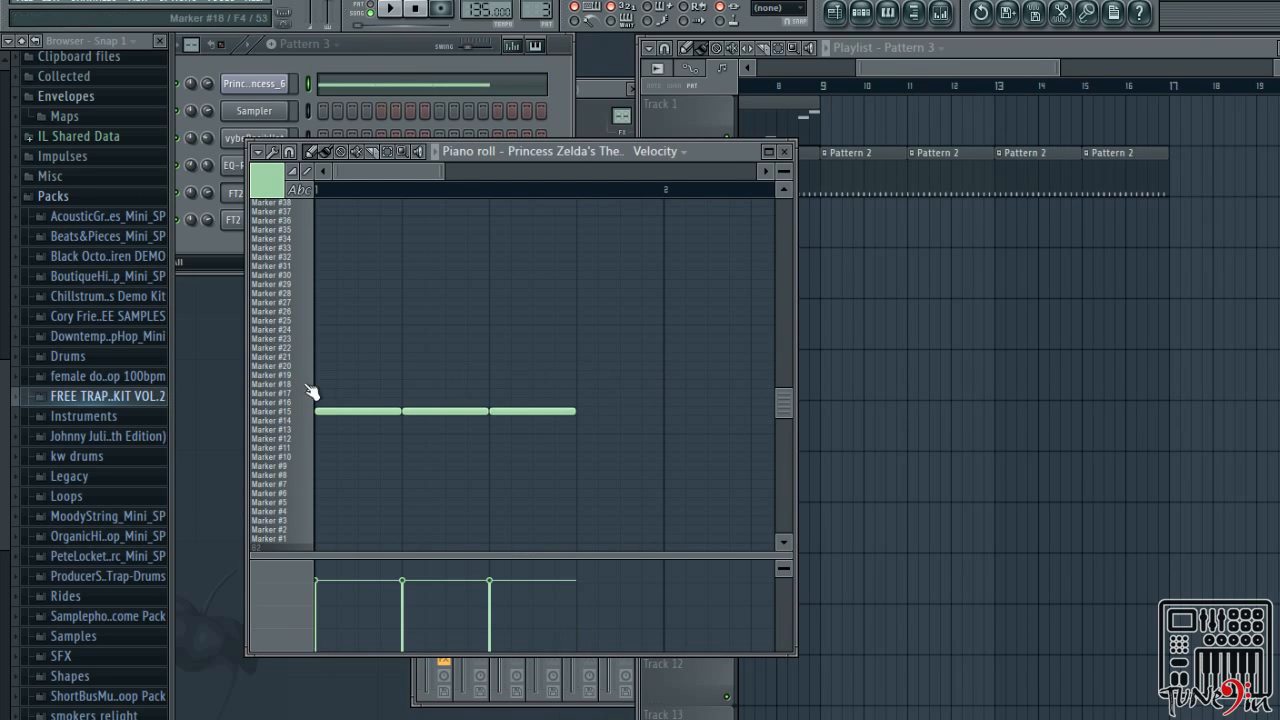
pyautogui.click(309, 331)
pyautogui.click(304, 357)
pyautogui.click(608, 396)
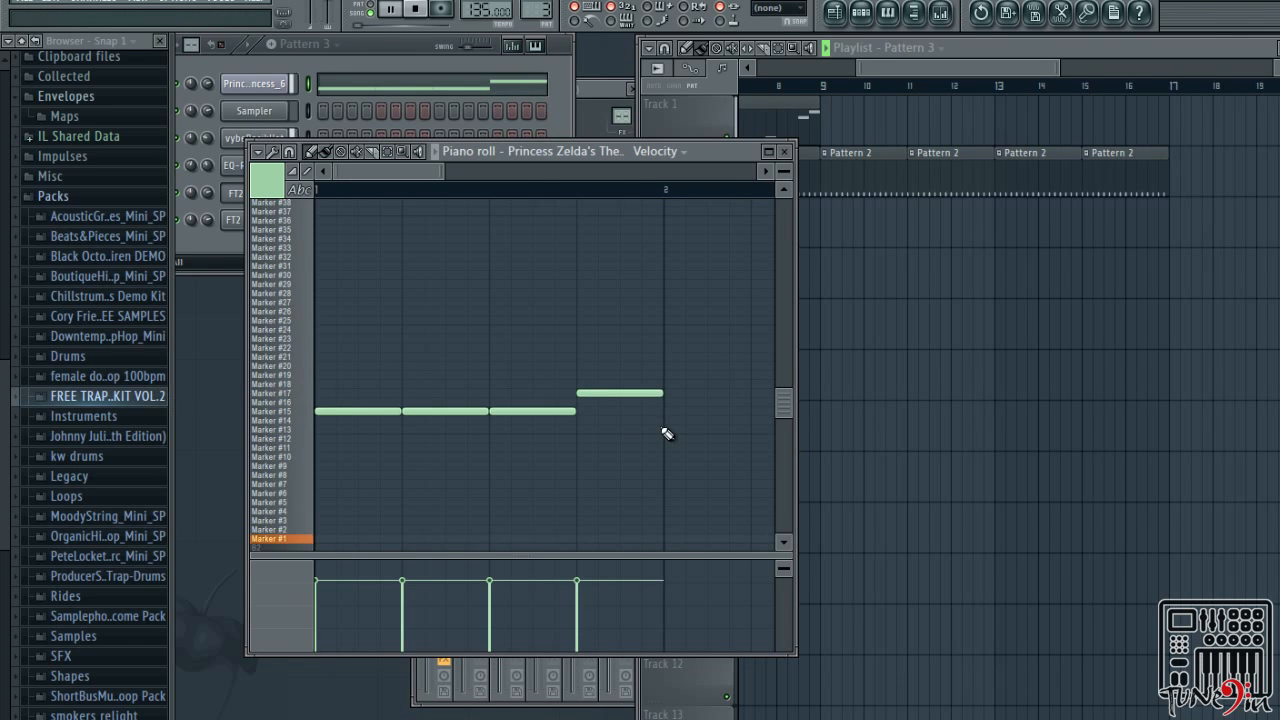
# Switch playback to pattern mode, listen to the Pattern 3 slice melody, and stop it
pyautogui.press('space')
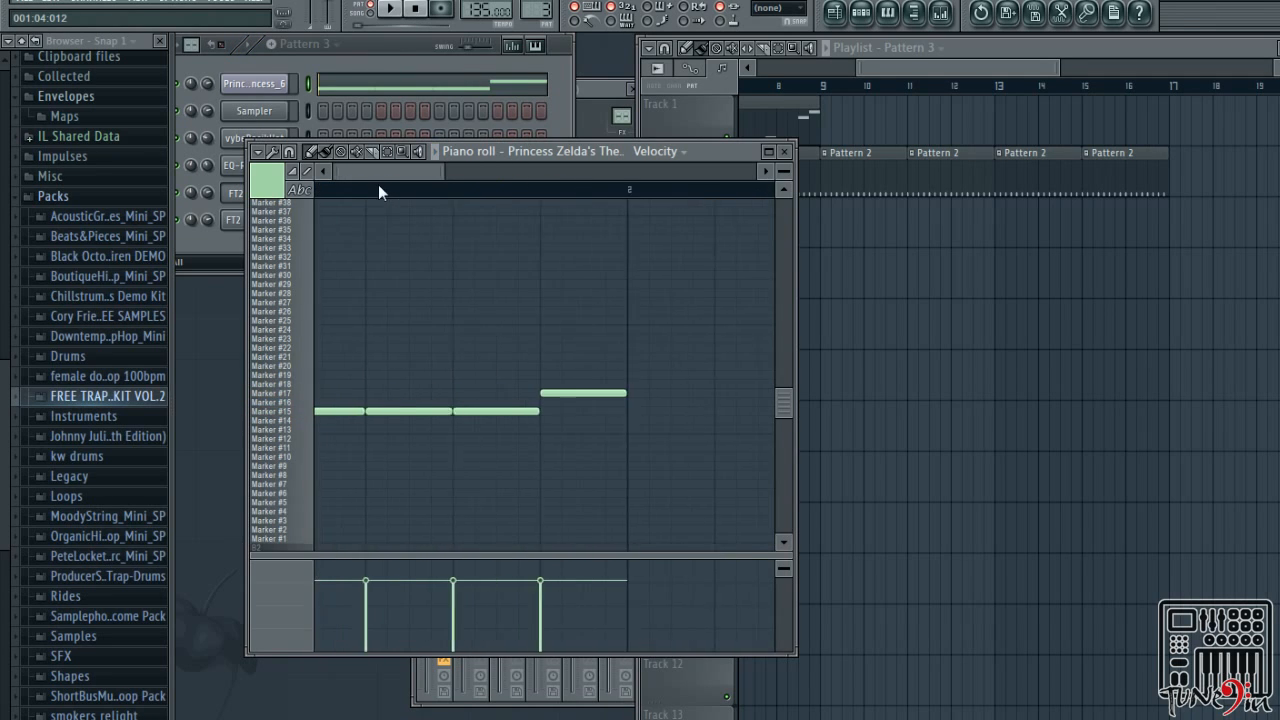
pyautogui.press('space')
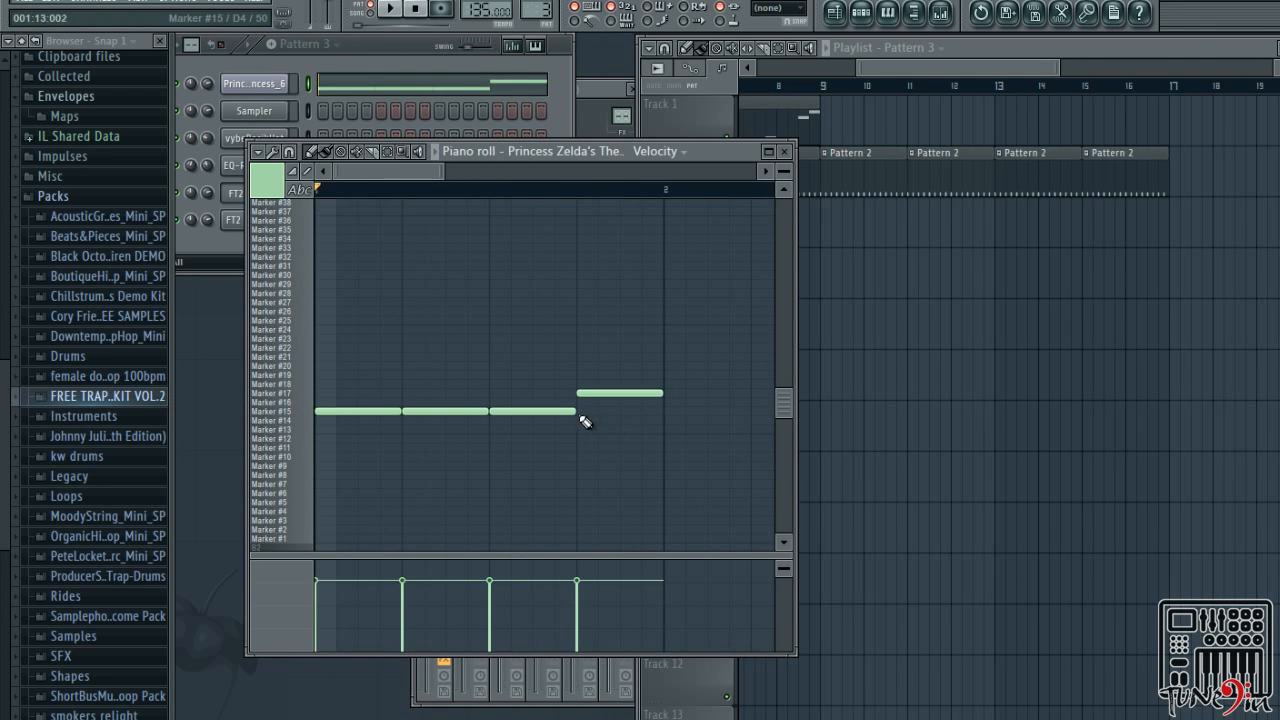
pyautogui.press('space')
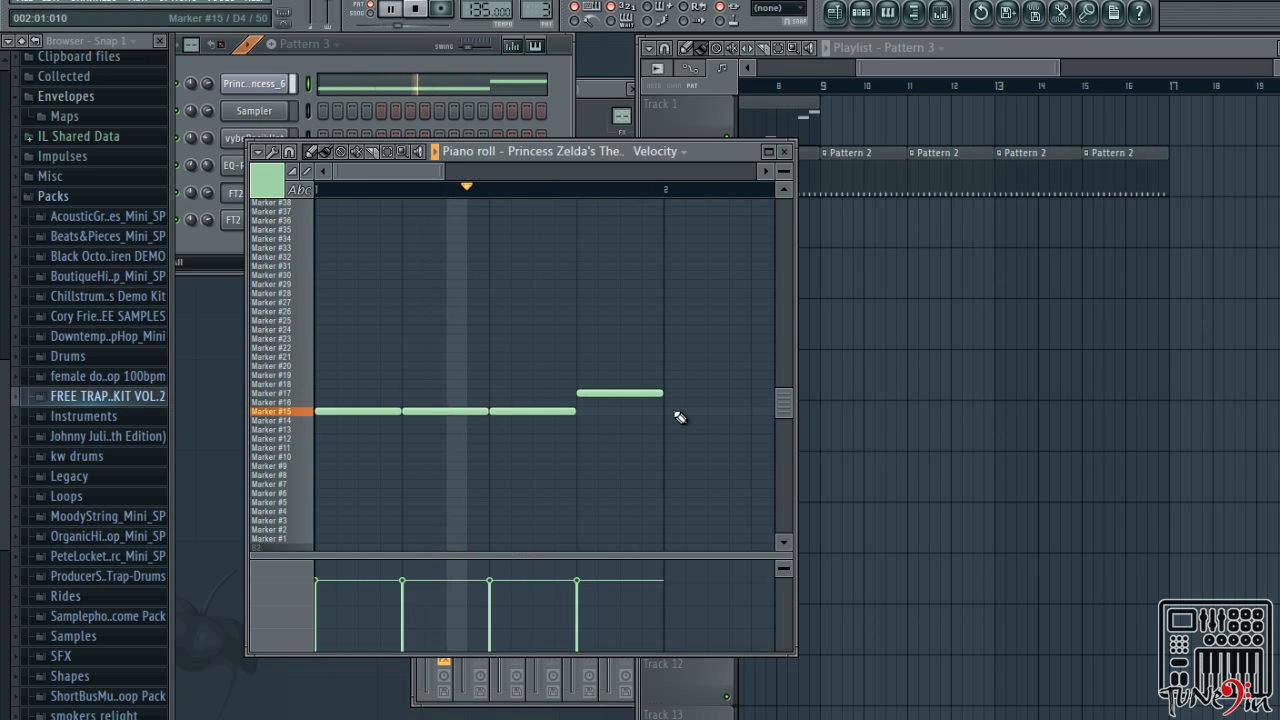
pyautogui.press('space')
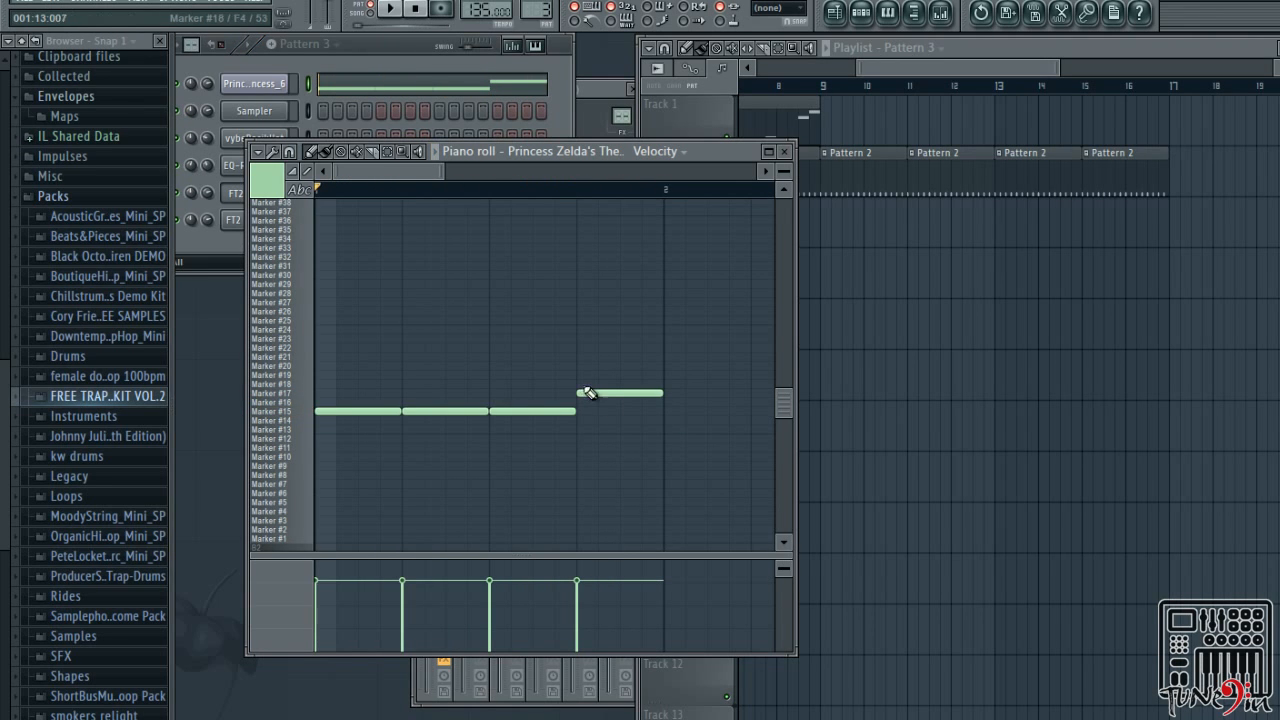
pyautogui.click(445, 311)
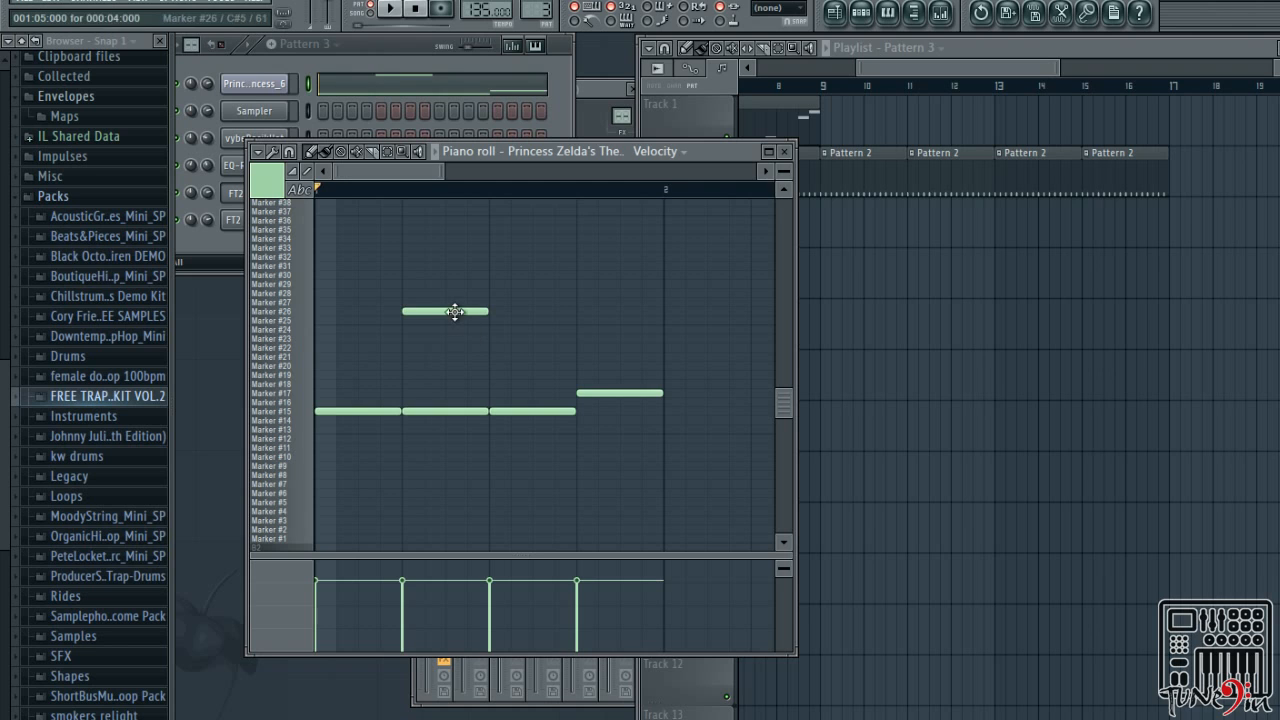
pyautogui.rightClick(463, 309)
pyautogui.click(494, 326)
pyautogui.rightClick(502, 325)
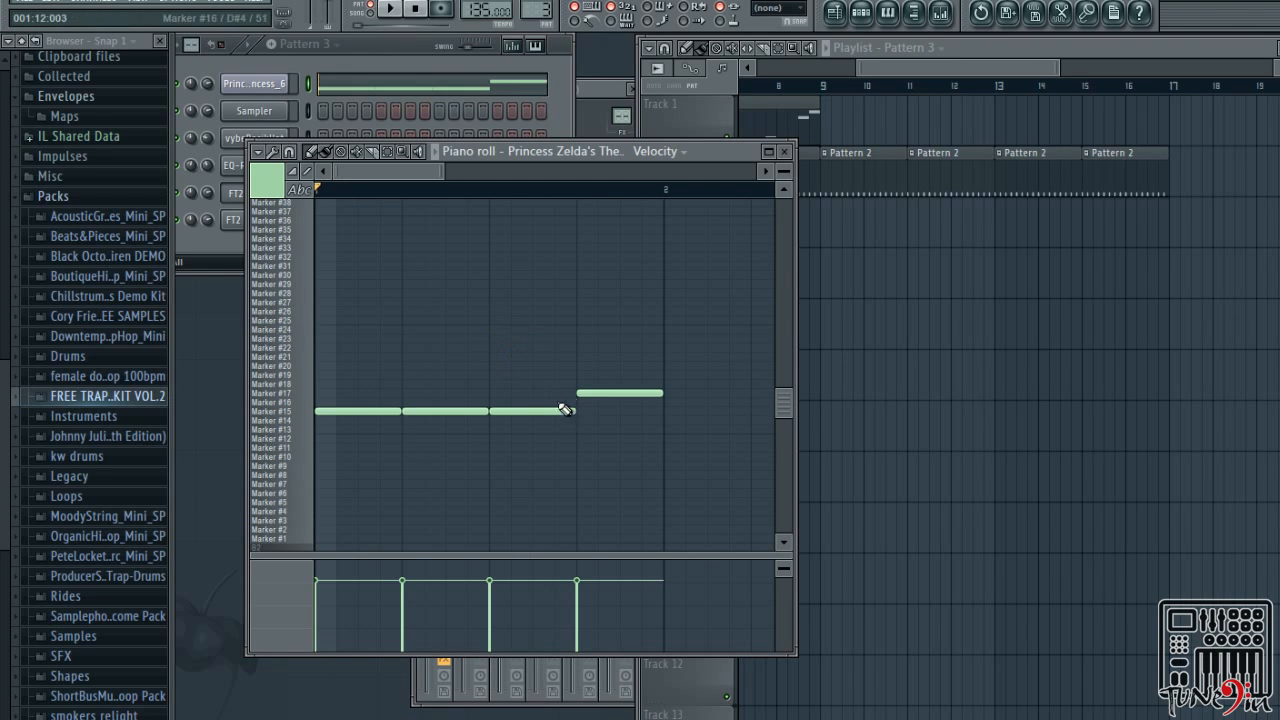
# Replace the Marker #15 note on the third beat of bar 1 with a Marker #23 note
pyautogui.rightClick(512, 413)
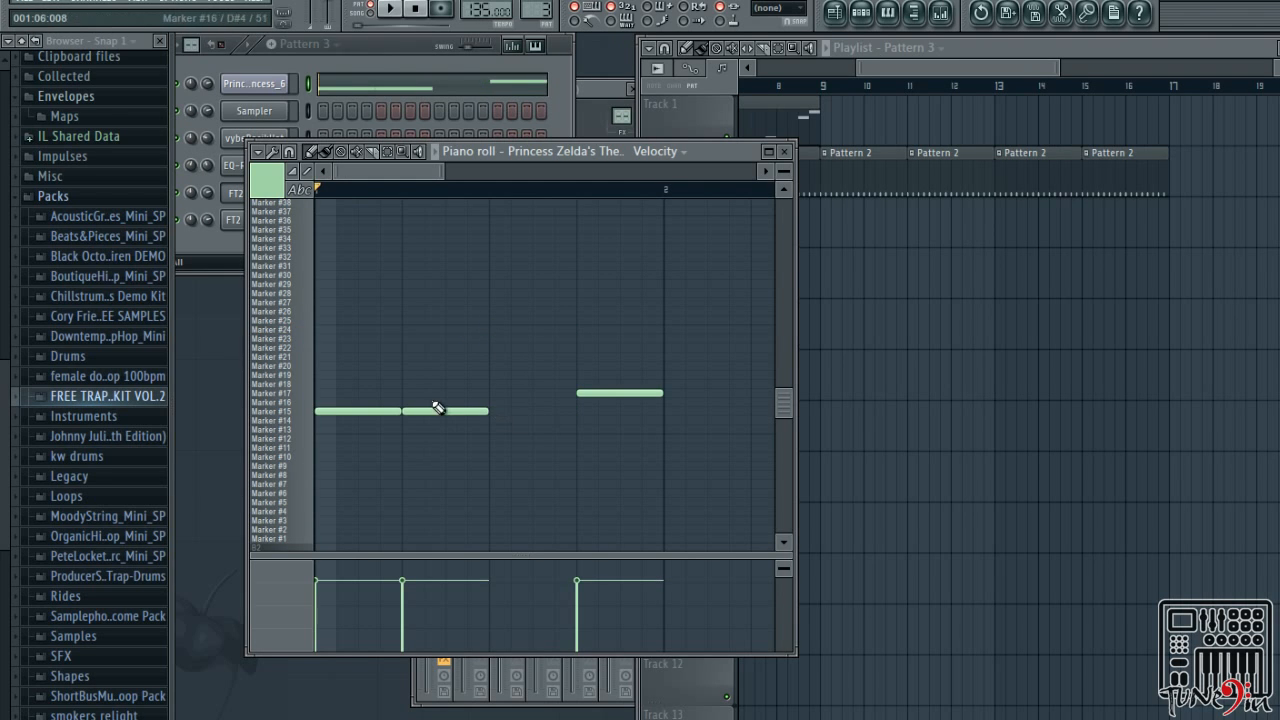
pyautogui.click(289, 357)
pyautogui.click(305, 343)
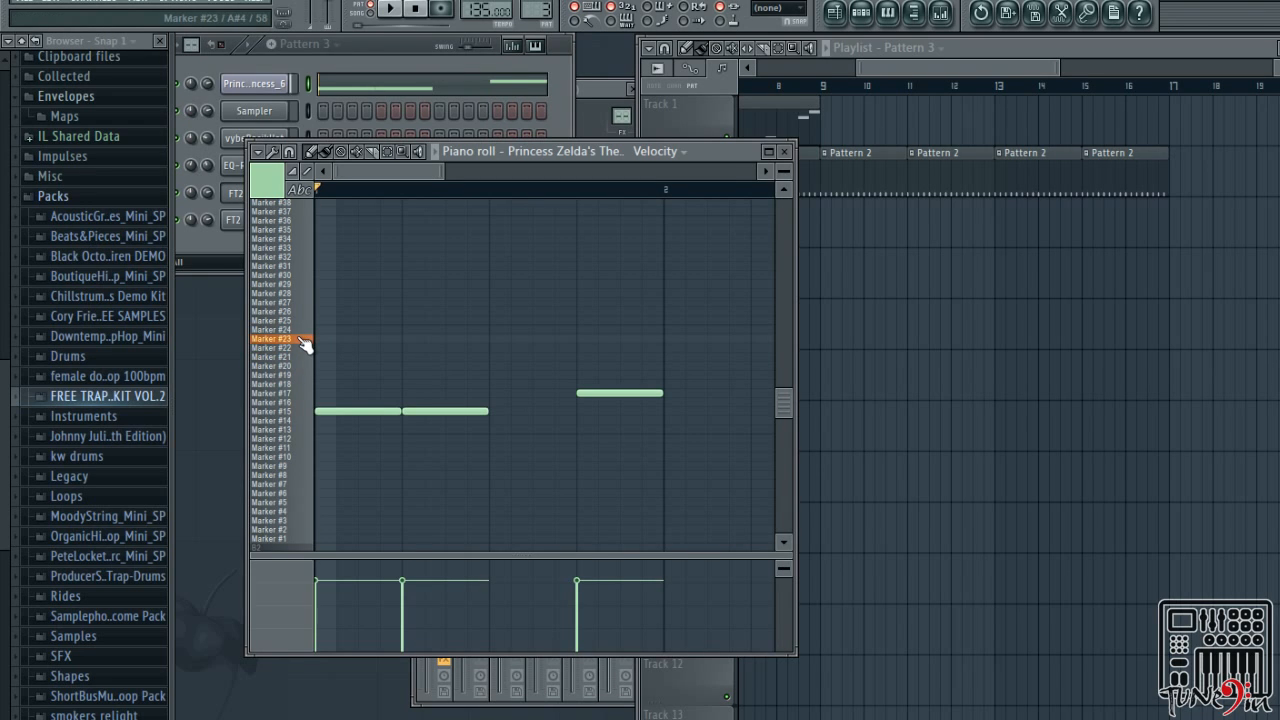
pyautogui.moveTo(480, 339); pyautogui.dragTo(514, 338)
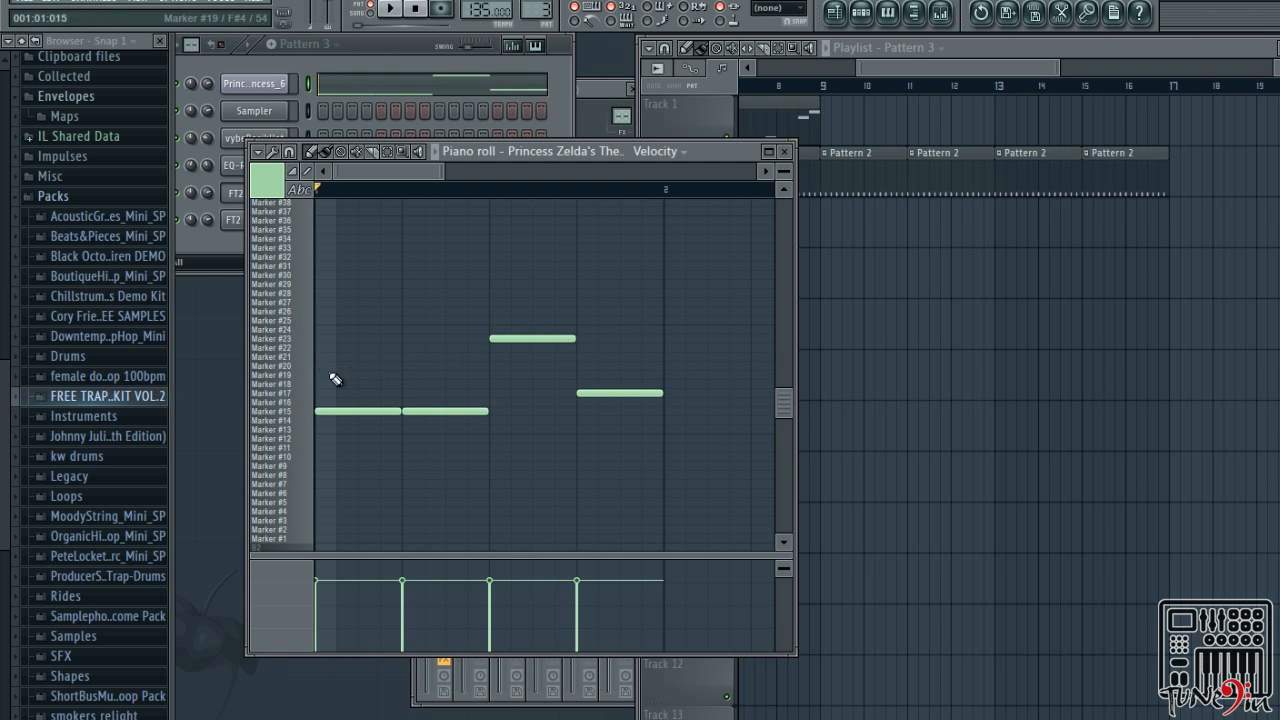
# Audition the Marker #21 to #24 slices and play back the revised Pattern 3 melody
pyautogui.click(302, 358)
pyautogui.click(304, 349)
pyautogui.click(304, 339)
pyautogui.click(302, 330)
pyautogui.press('space')
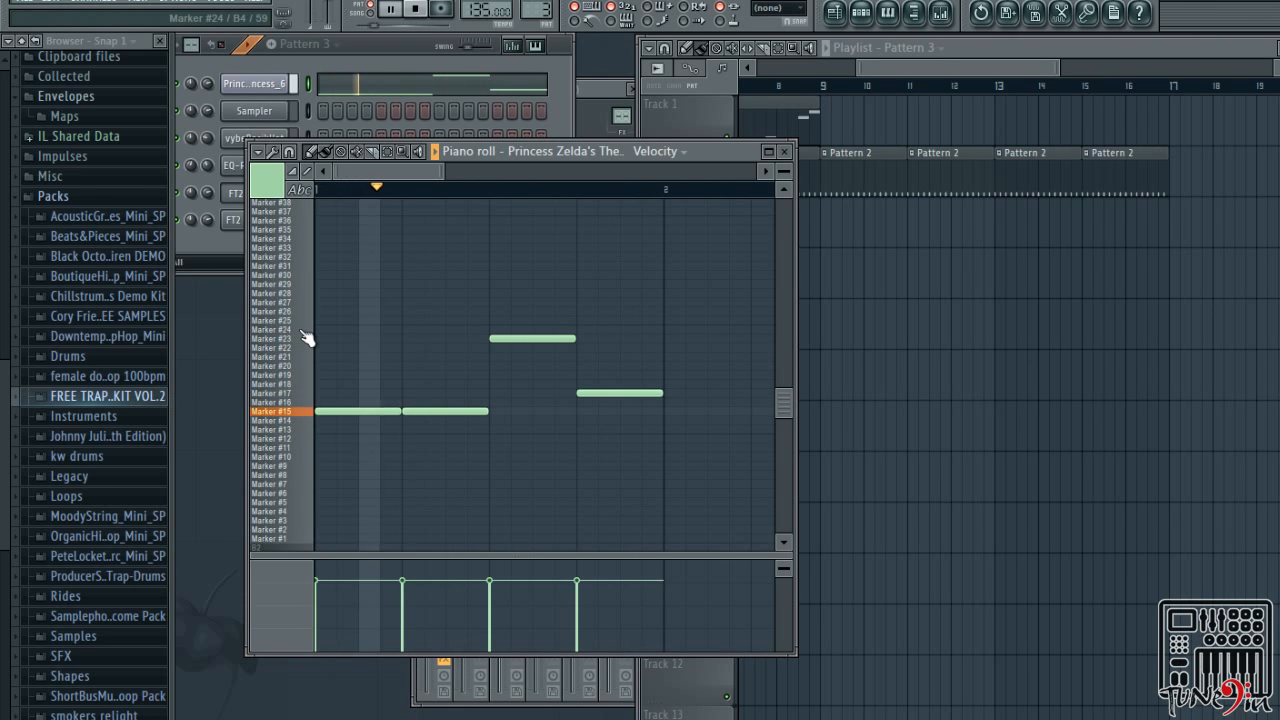
pyautogui.press('space')
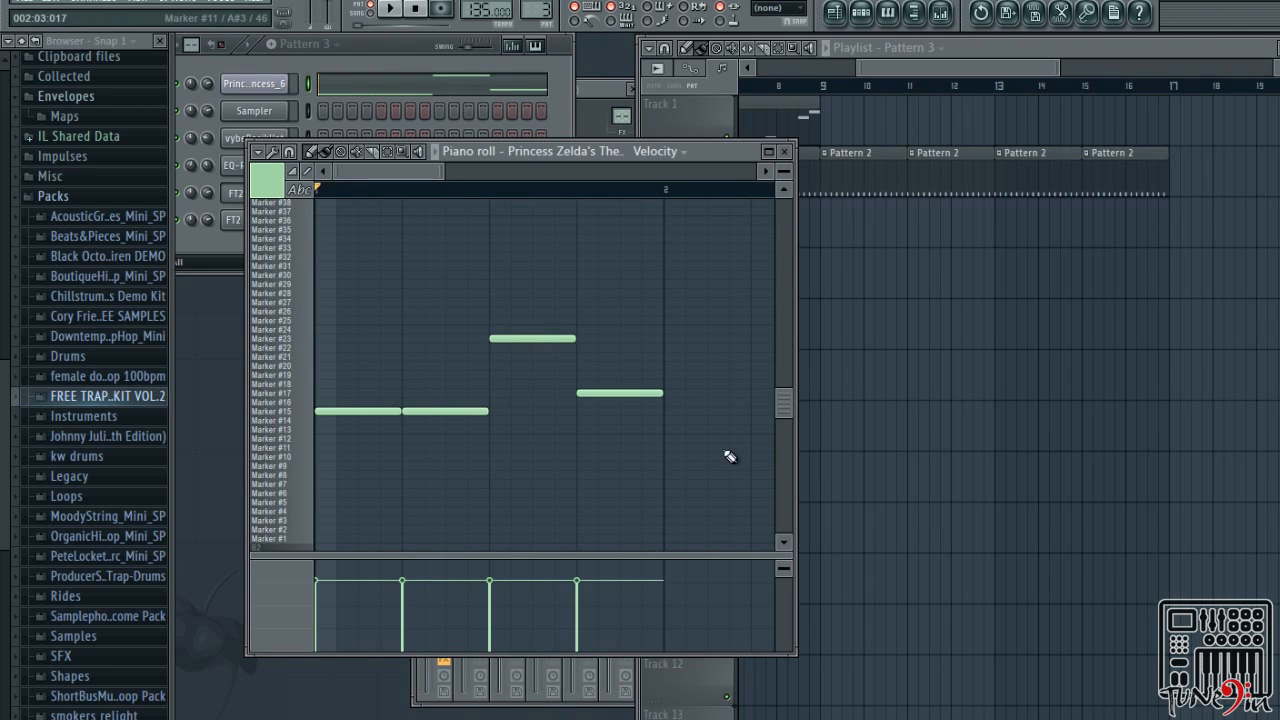
pyautogui.press('space')
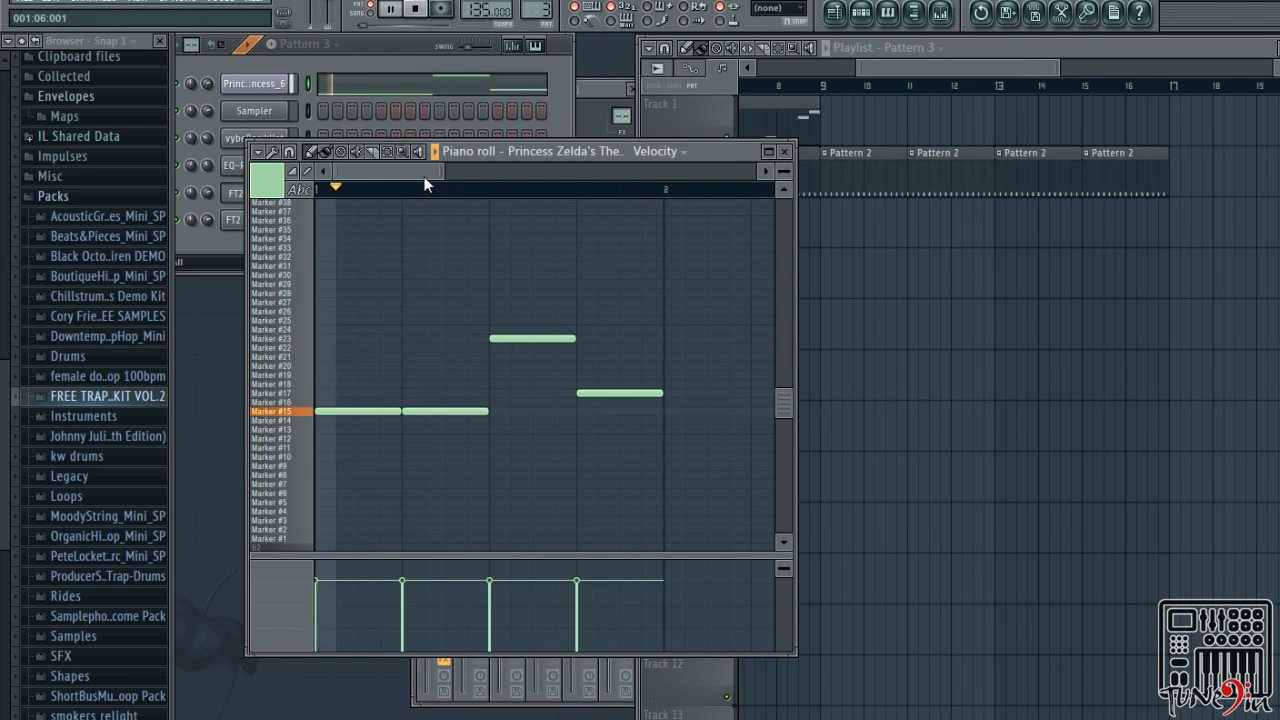
pyautogui.moveTo(429, 176); pyautogui.dragTo(437, 175)
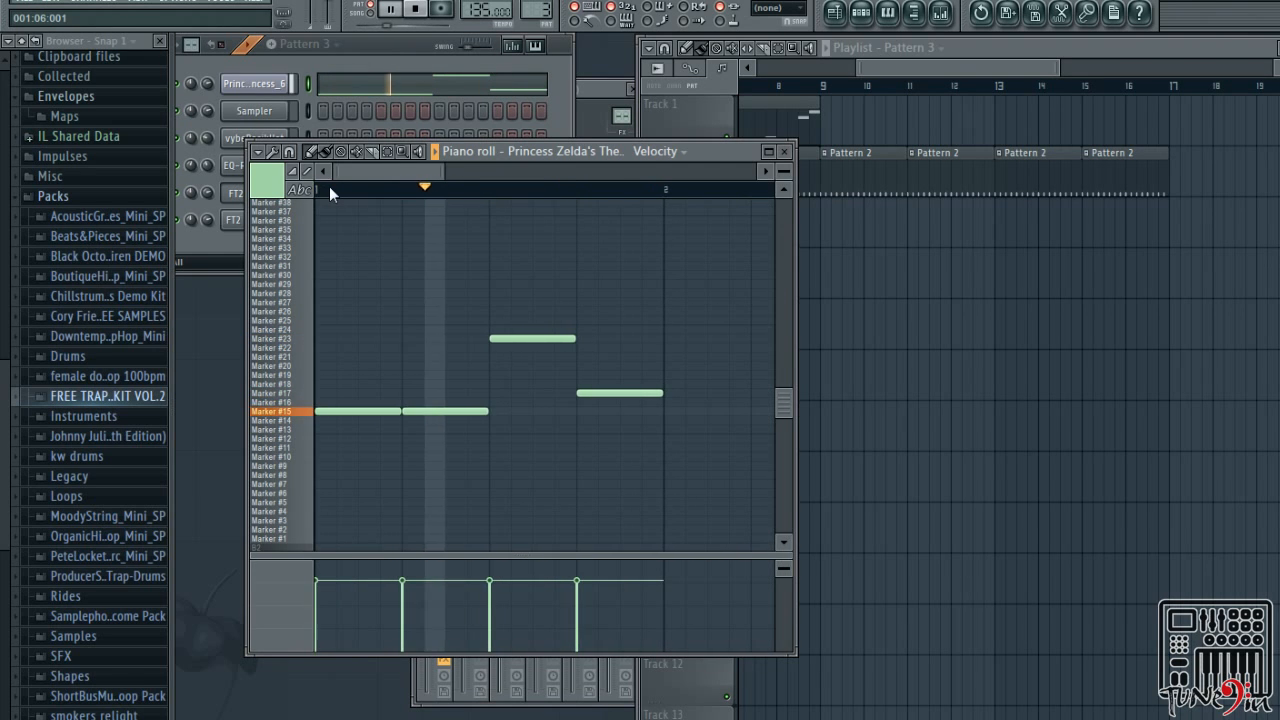
pyautogui.press('space')
# Place Marker #15 notes on the first two beats of bar 2
pyautogui.moveTo(425, 175)
pyautogui.mouseDown()
pyautogui.moveTo(487, 203)
pyautogui.moveTo(384, 202)
pyautogui.moveTo(466, 212)
pyautogui.mouseUp()
pyautogui.click(519, 412)
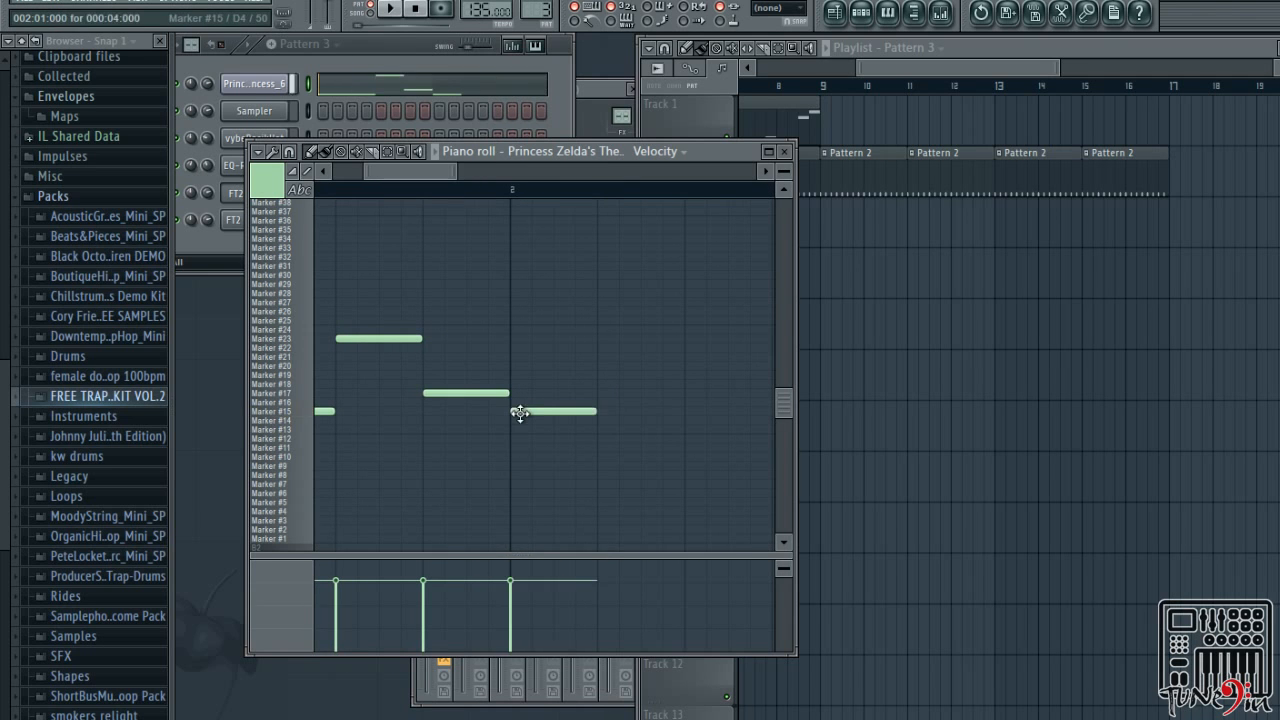
pyautogui.click(621, 411)
pyautogui.moveTo(412, 175); pyautogui.dragTo(374, 178)
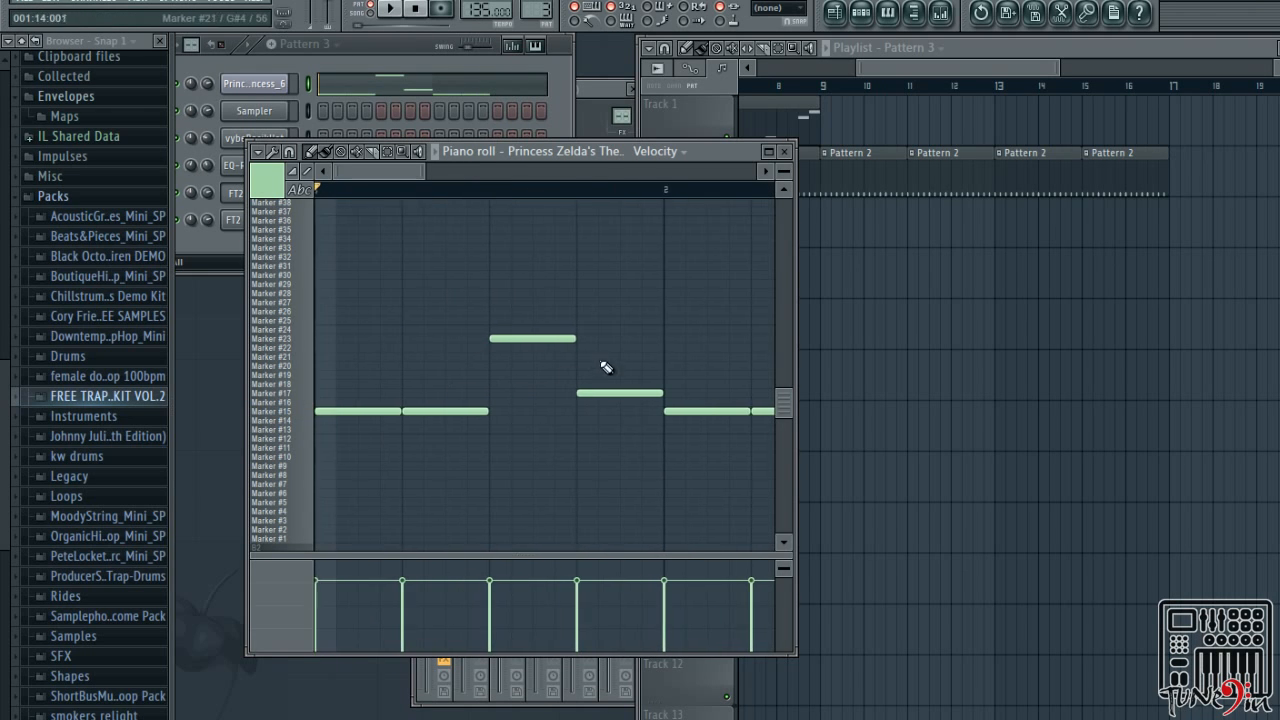
pyautogui.scroll(-2, 314, 520)
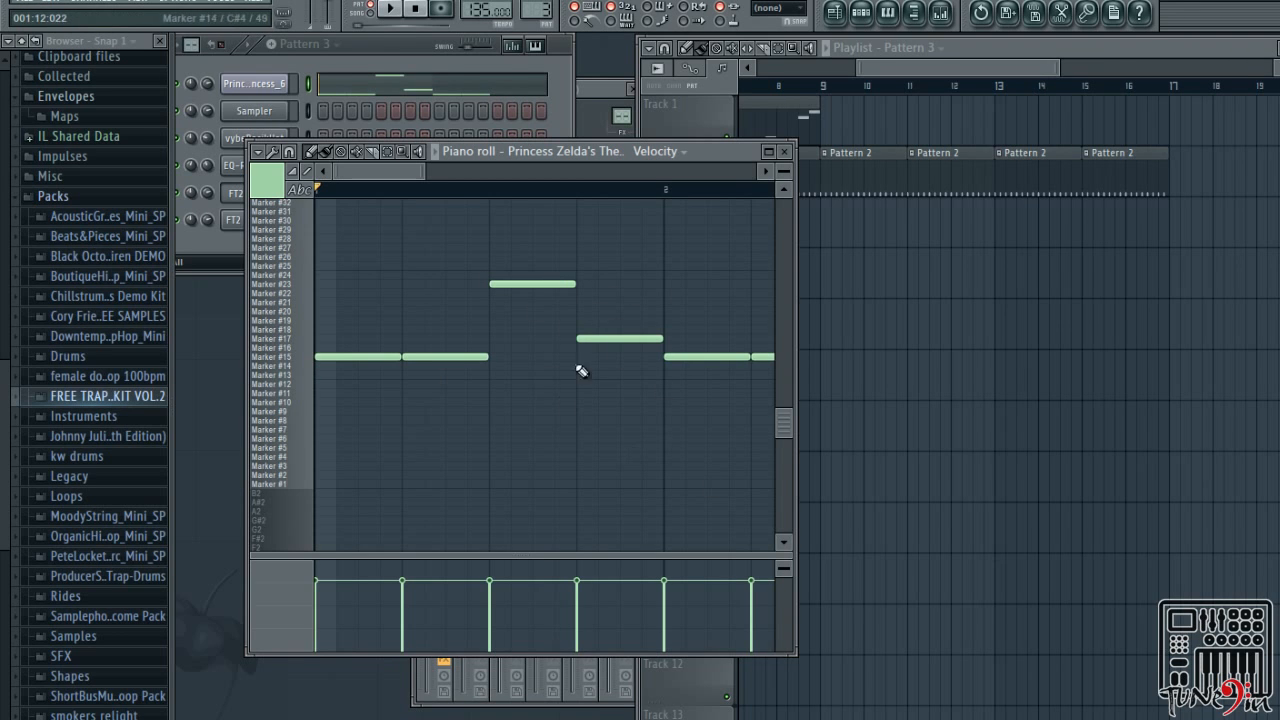
pyautogui.hscroll(4, 446, 180)
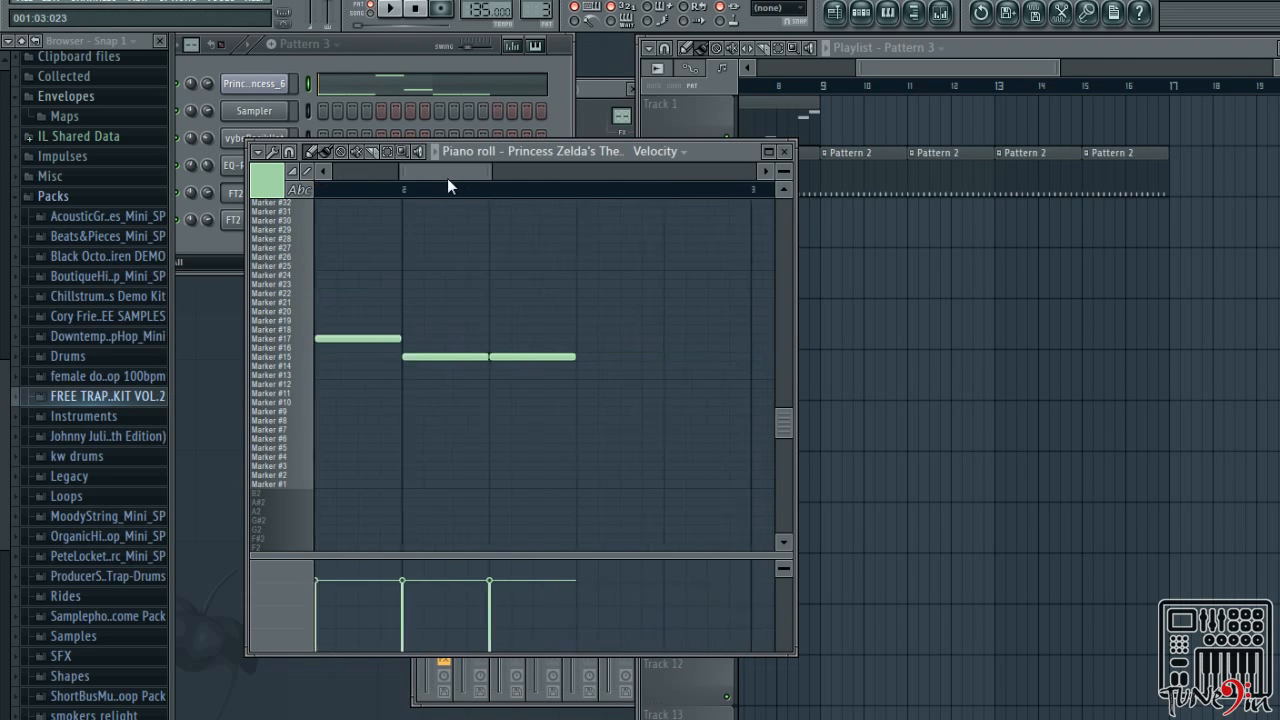
pyautogui.hscroll(2, 453, 184)
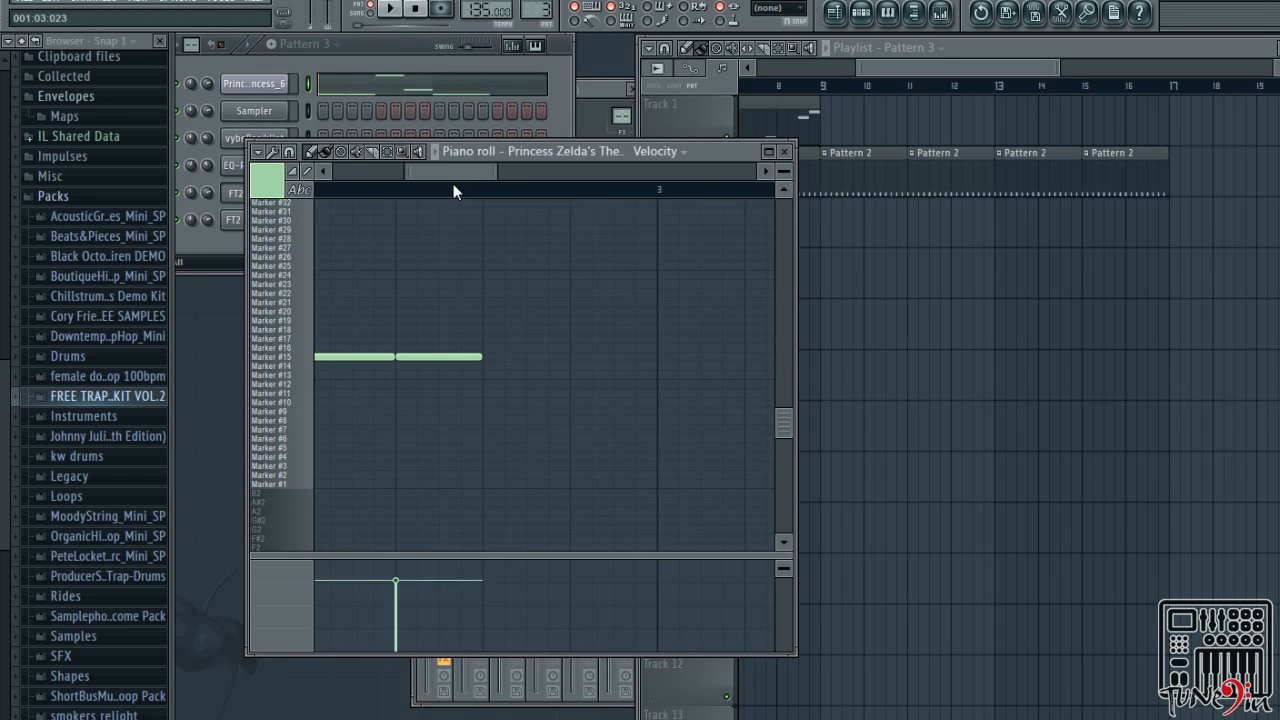
pyautogui.hscroll(-2, 439, 190)
pyautogui.hscroll(-1, 439, 190)
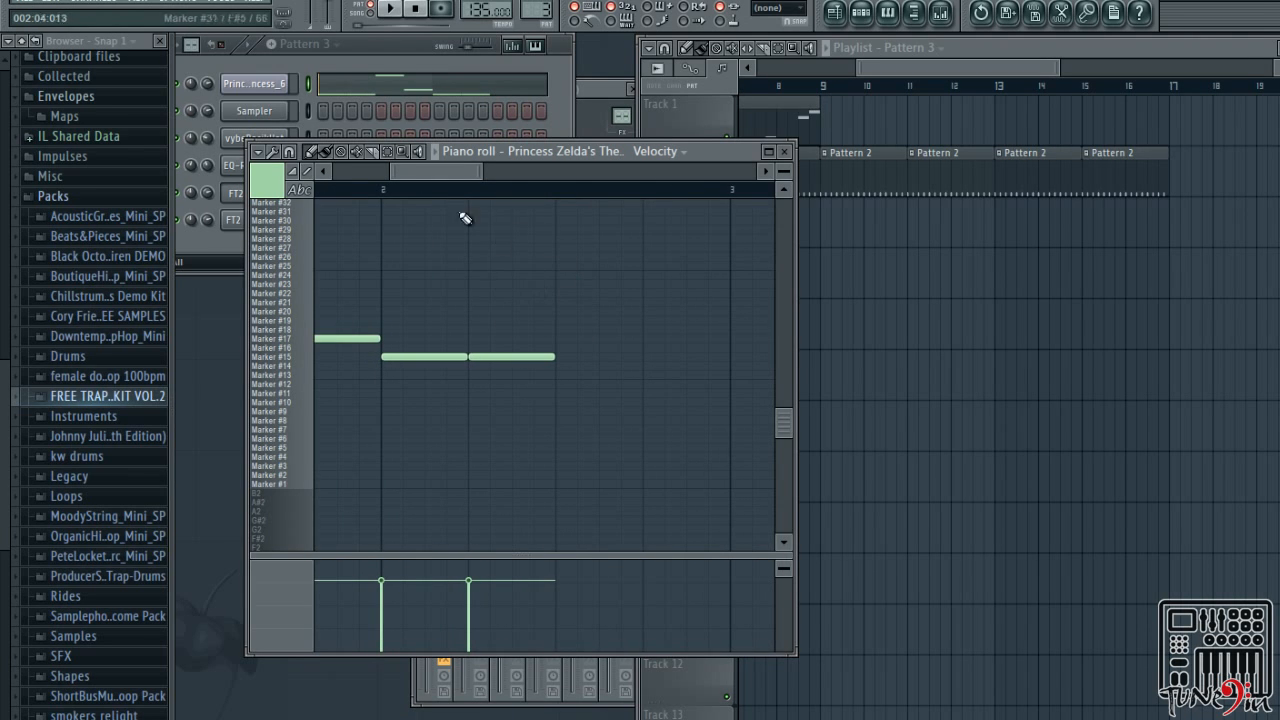
# Place a Marker #23 note on the third beat and a Marker #17 note on the fourth beat of bar 2, and start playback
pyautogui.hscroll(-3, 399, 169)
pyautogui.hscroll(4, 406, 172)
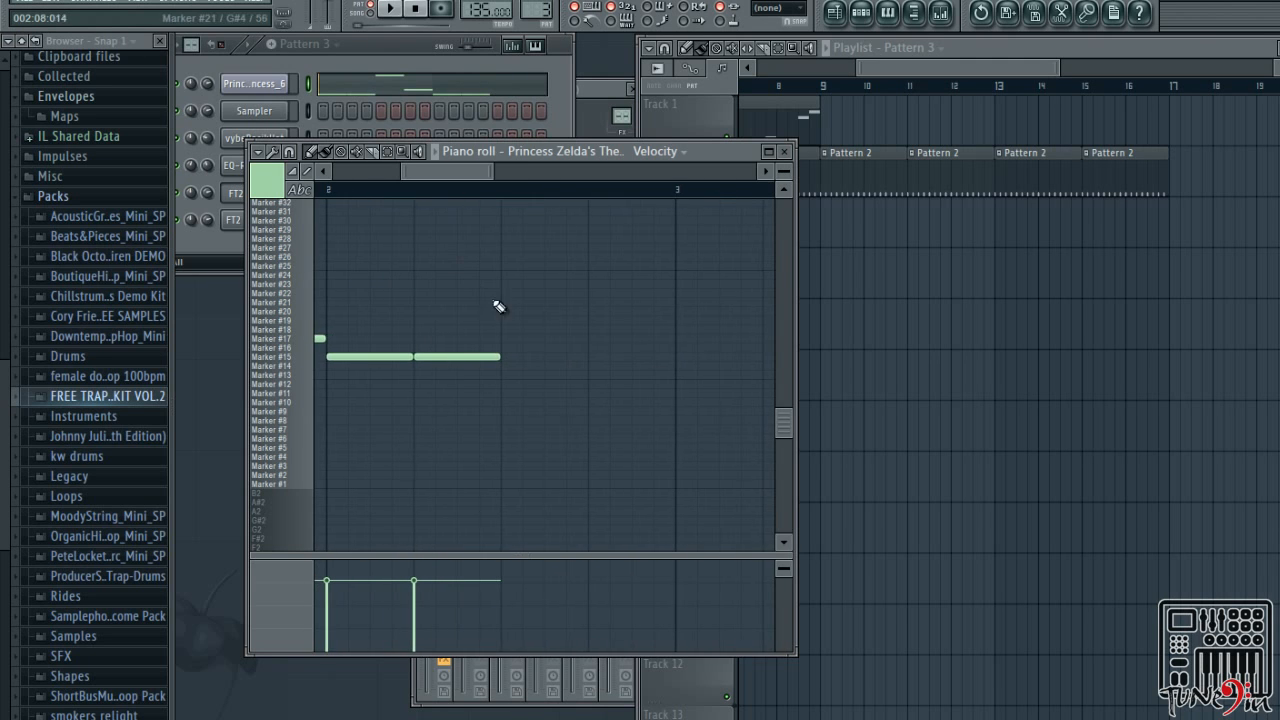
pyautogui.moveTo(522, 294); pyautogui.dragTo(516, 282)
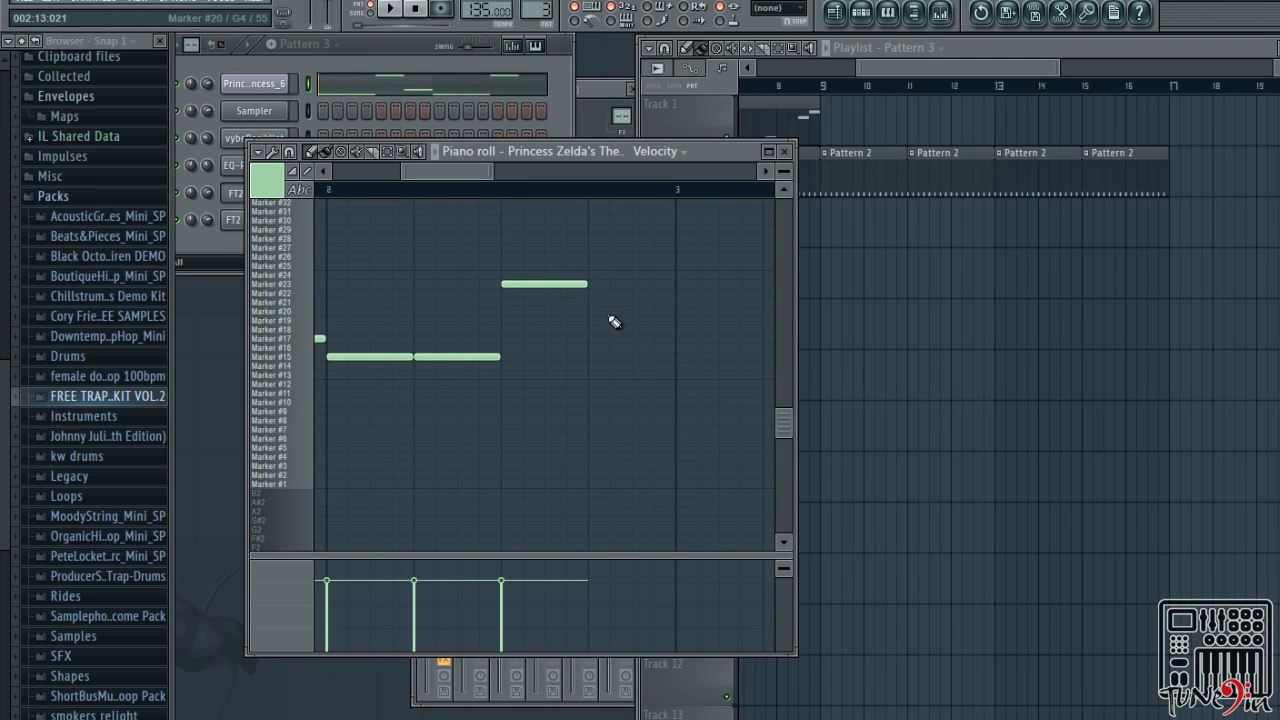
pyautogui.moveTo(614, 342)
pyautogui.mouseDown()
pyautogui.moveTo(600, 329)
pyautogui.moveTo(606, 340)
pyautogui.mouseUp()
pyautogui.press('space')
pyautogui.hscroll(-2, 455, 169)
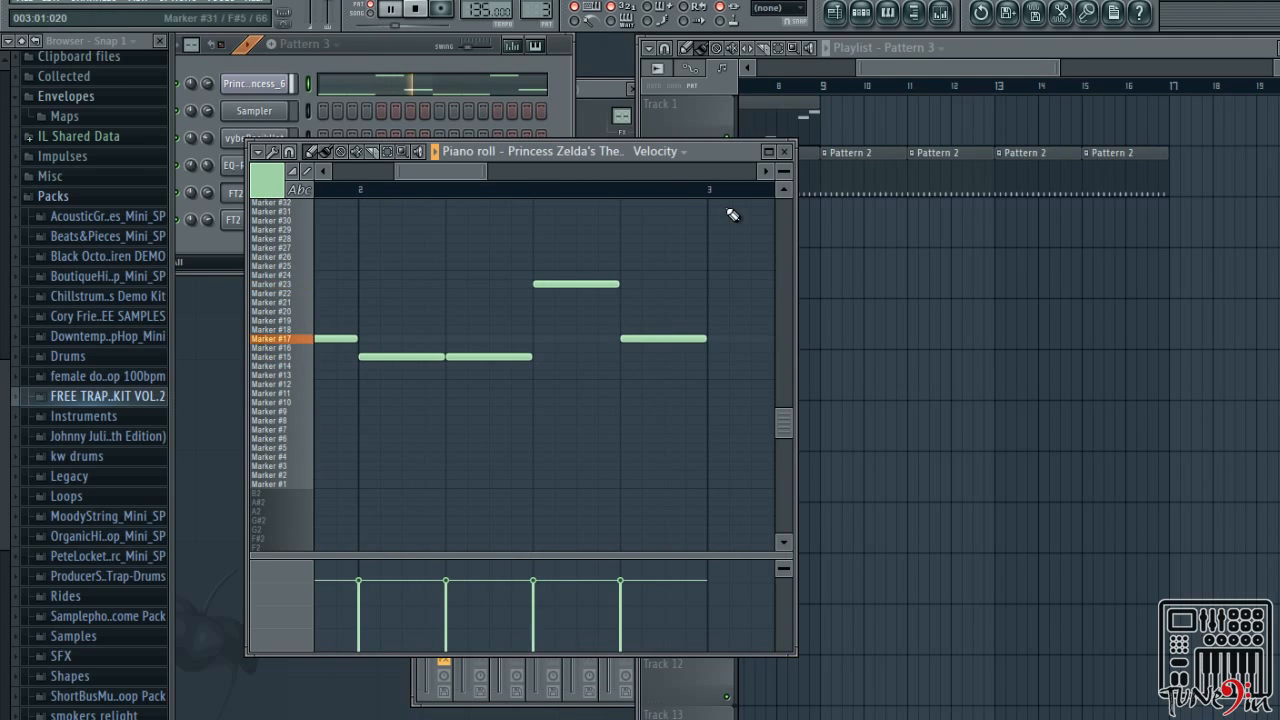
# Place a Pattern 3 clip on Track 1 at bar 9 of the playlist and stop playback
pyautogui.click(829, 114)
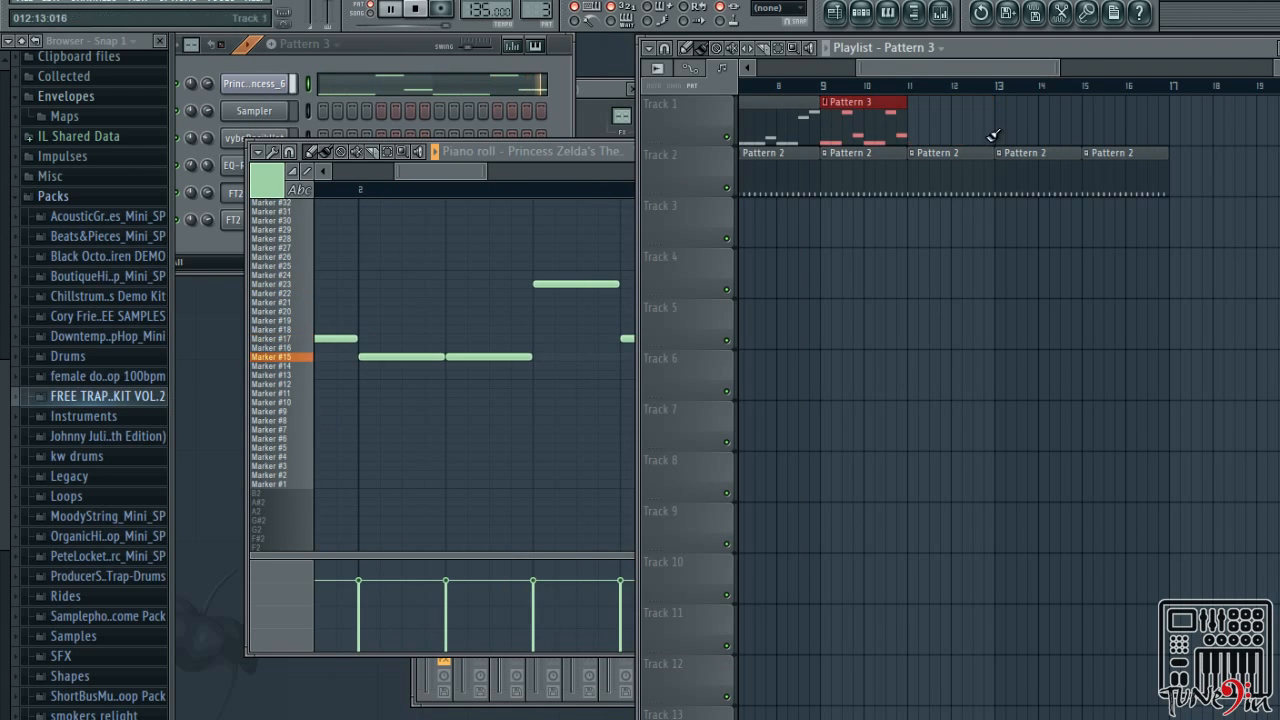
pyautogui.moveTo(453, 168); pyautogui.dragTo(530, 187)
pyautogui.press('space')
# Place Marker #15, Marker #16 and Marker #15 notes on the first three beats of bar 3
pyautogui.hscroll(-2, 529, 186)
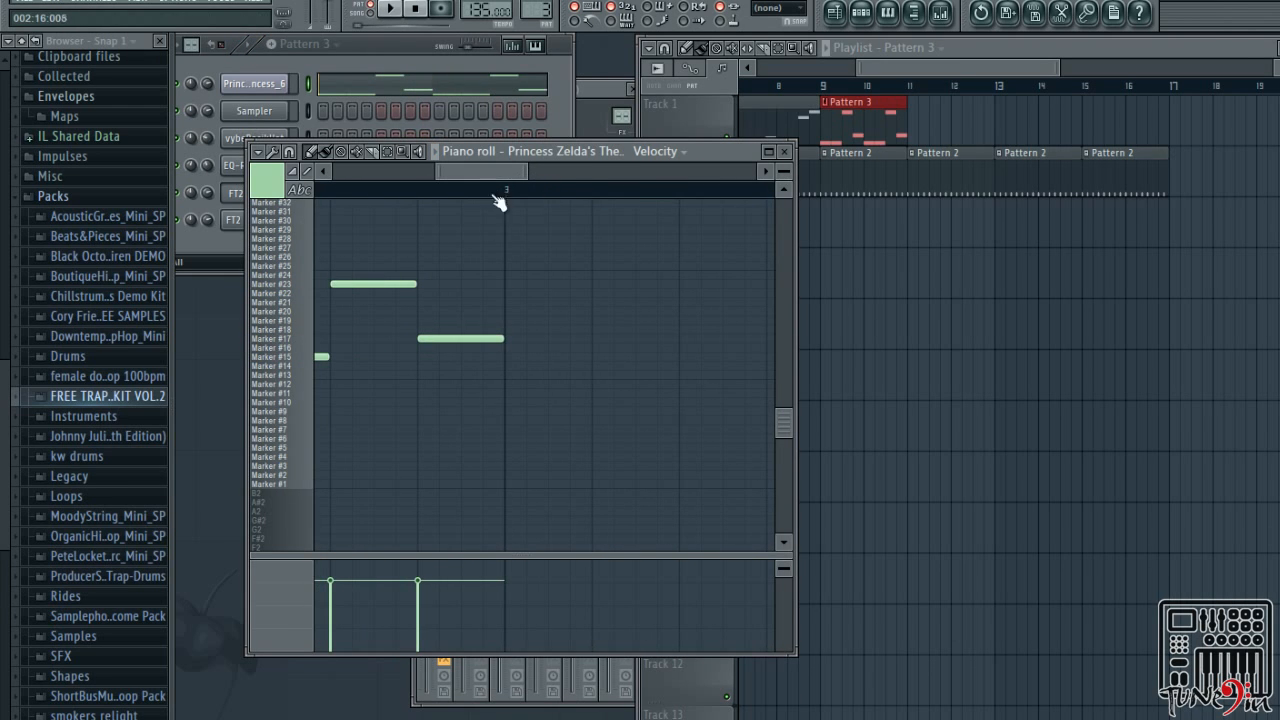
pyautogui.click(512, 356)
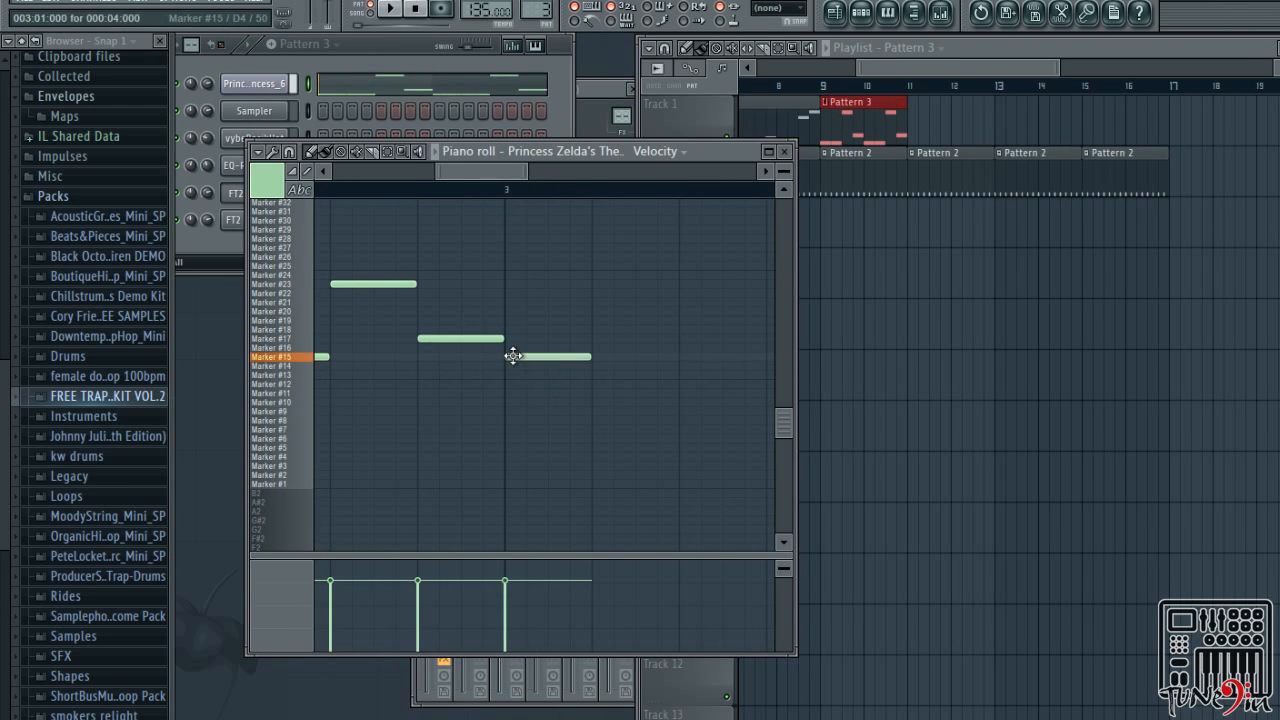
pyautogui.click(600, 348)
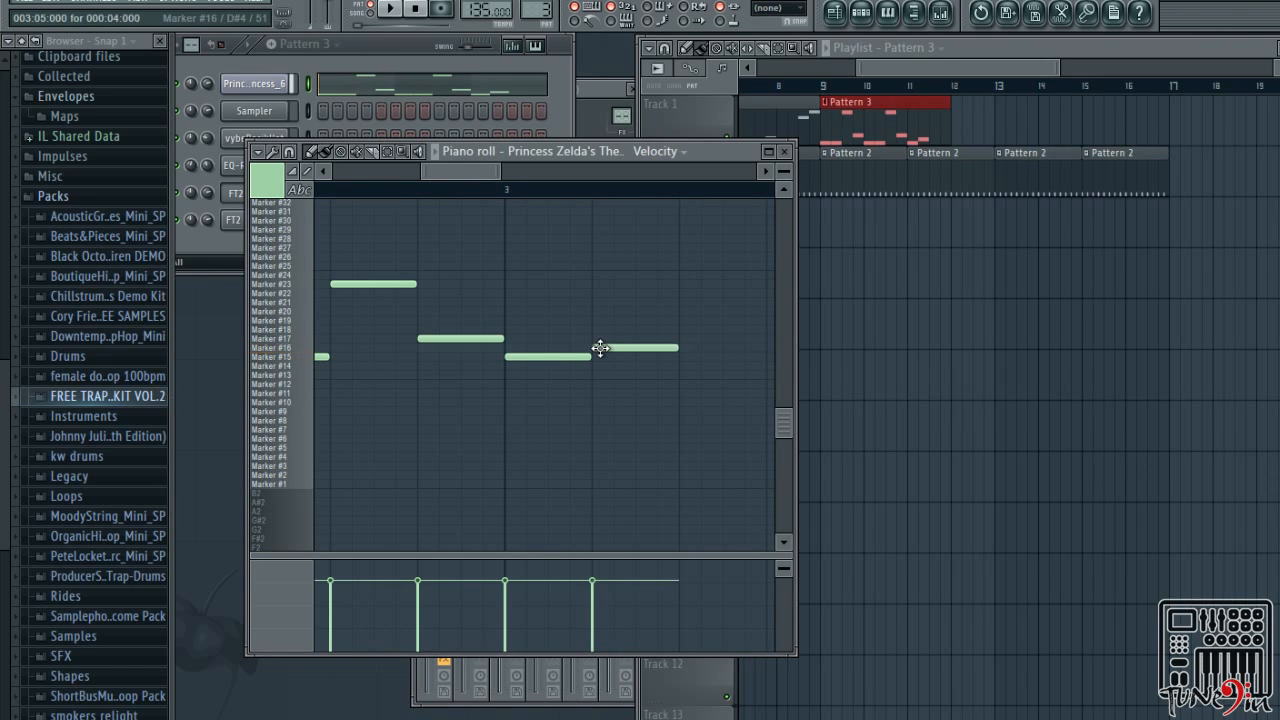
pyautogui.click(690, 358)
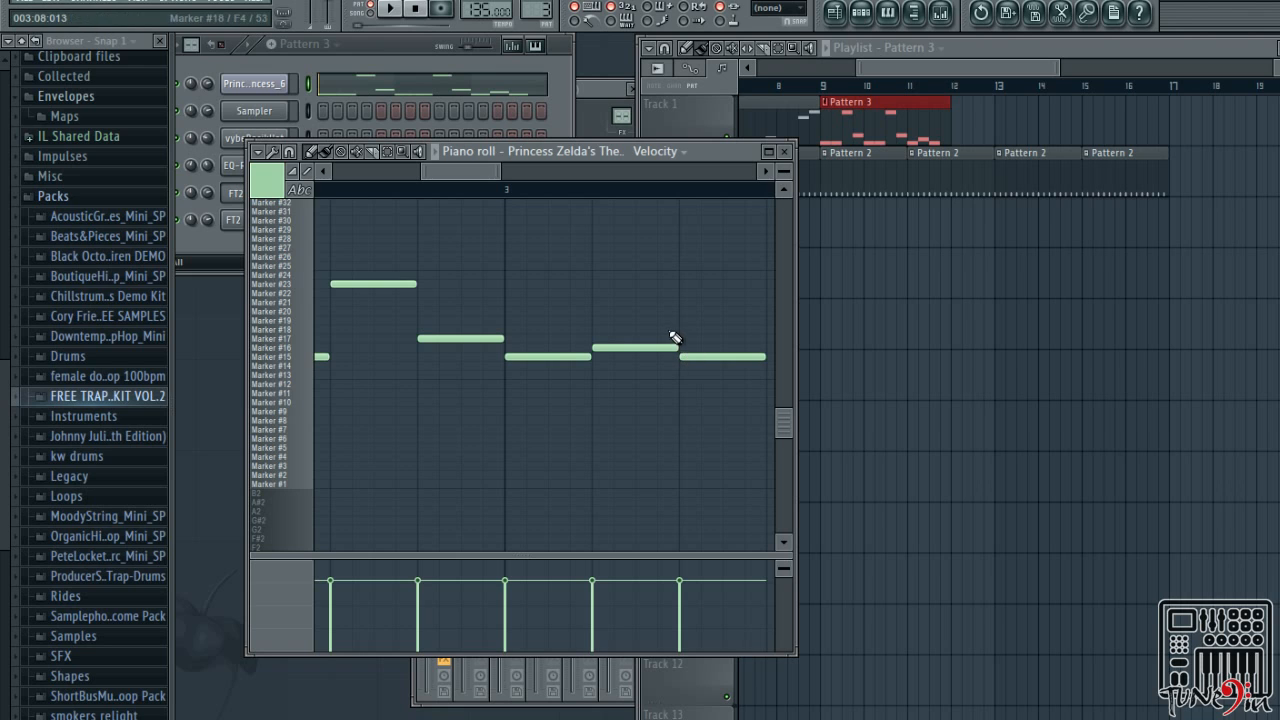
# Audition the Marker #15 and #16 slices with the melody and place a Marker #16 note on the fourth beat of bar 3
pyautogui.click(295, 344)
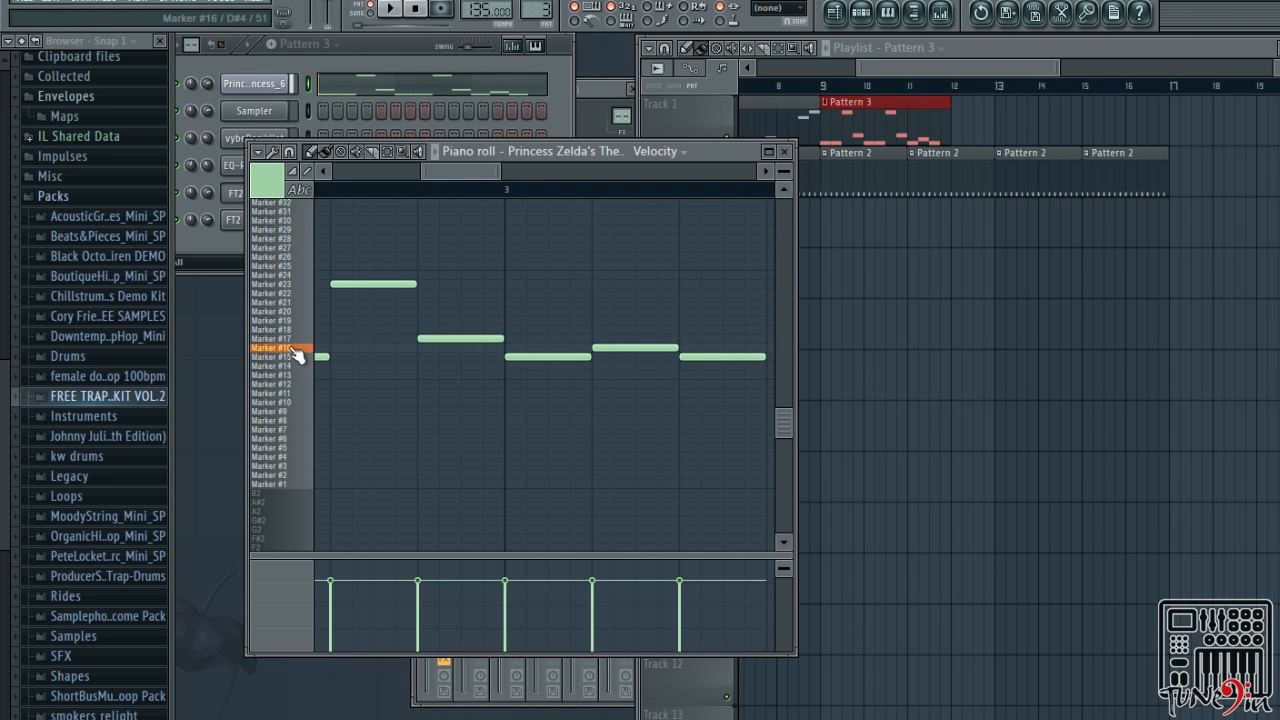
pyautogui.click(300, 358)
pyautogui.click(297, 348)
pyautogui.click(300, 361)
pyautogui.press('space')
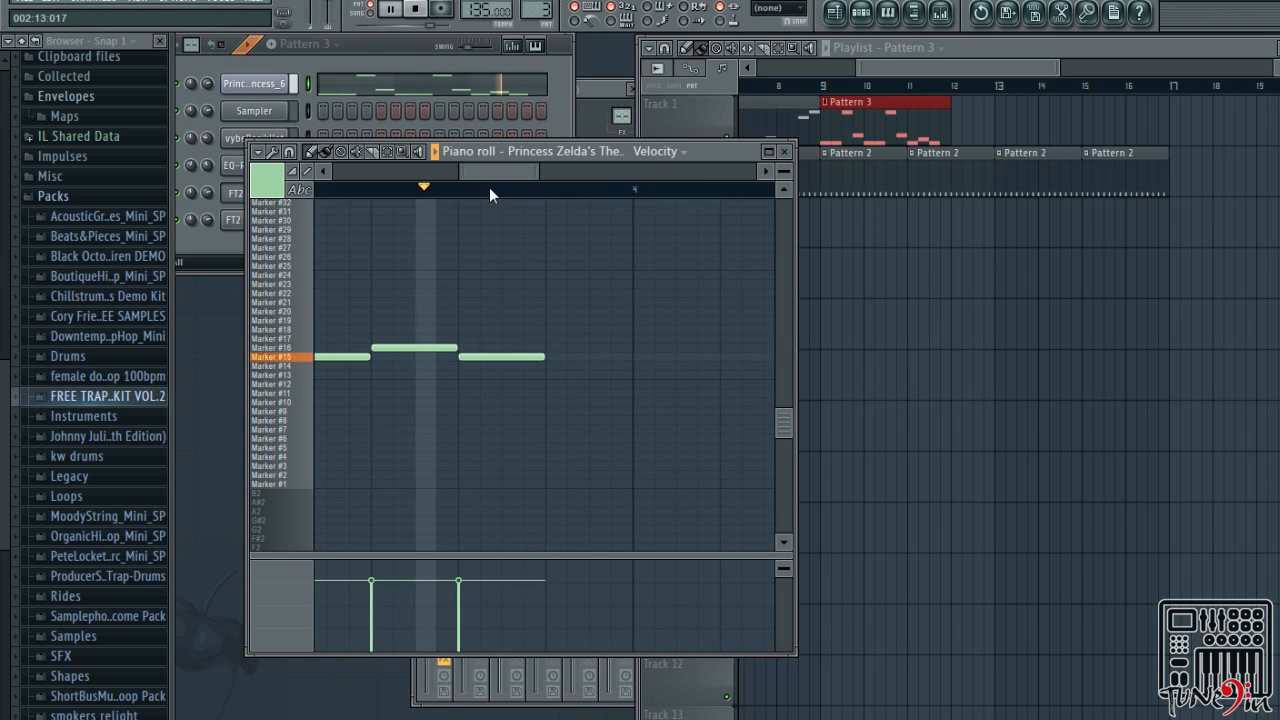
pyautogui.press('space')
pyautogui.click(552, 348)
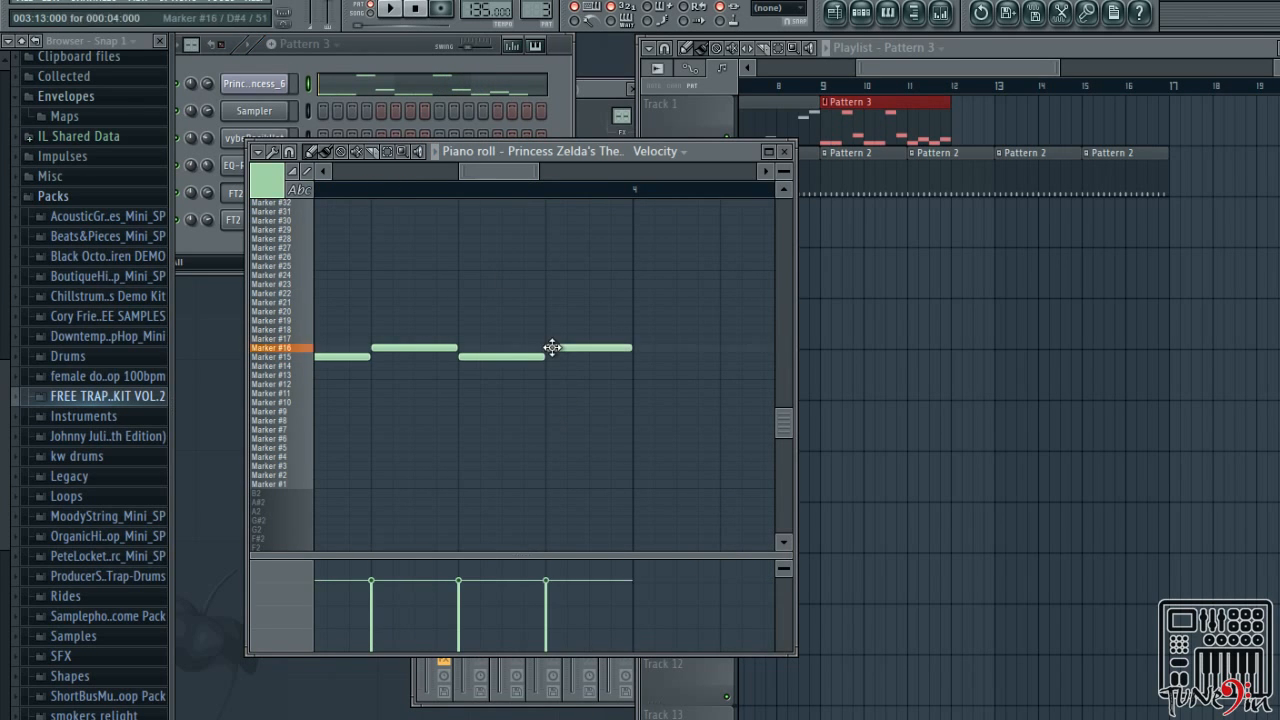
pyautogui.moveTo(481, 174); pyautogui.dragTo(524, 175)
pyautogui.click(505, 189)
pyautogui.click(478, 357)
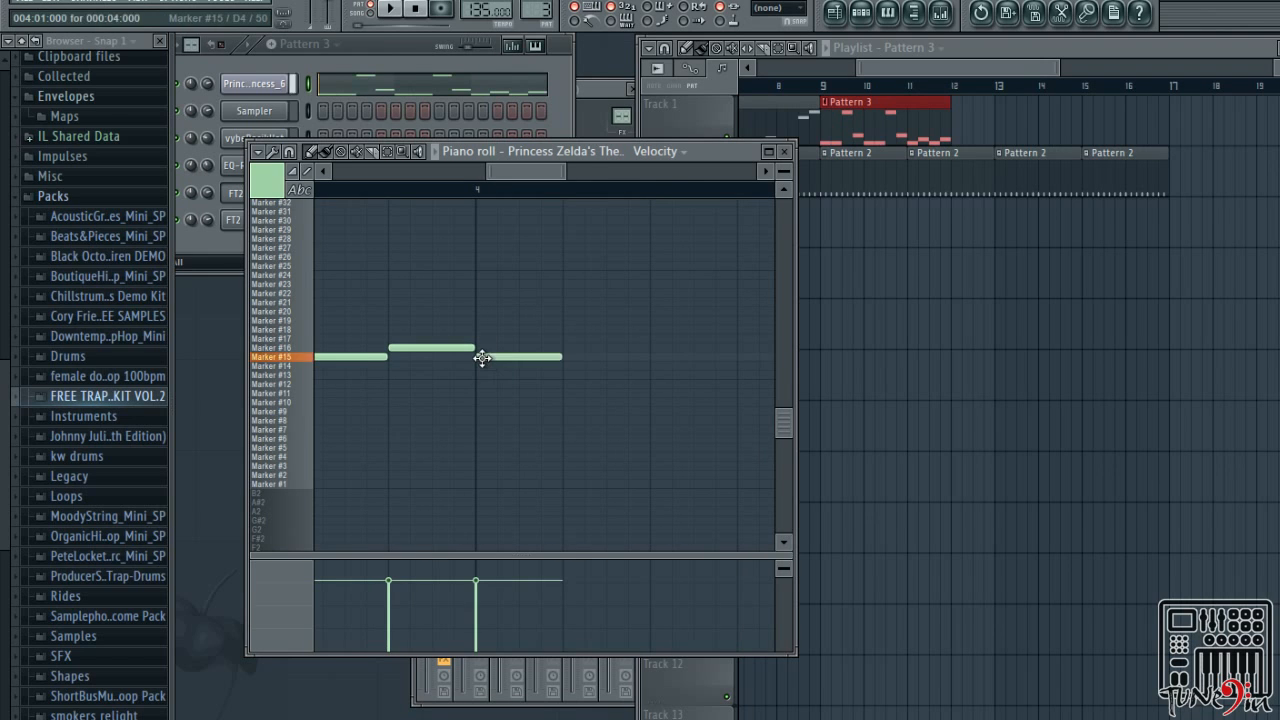
pyautogui.rightClick(549, 356)
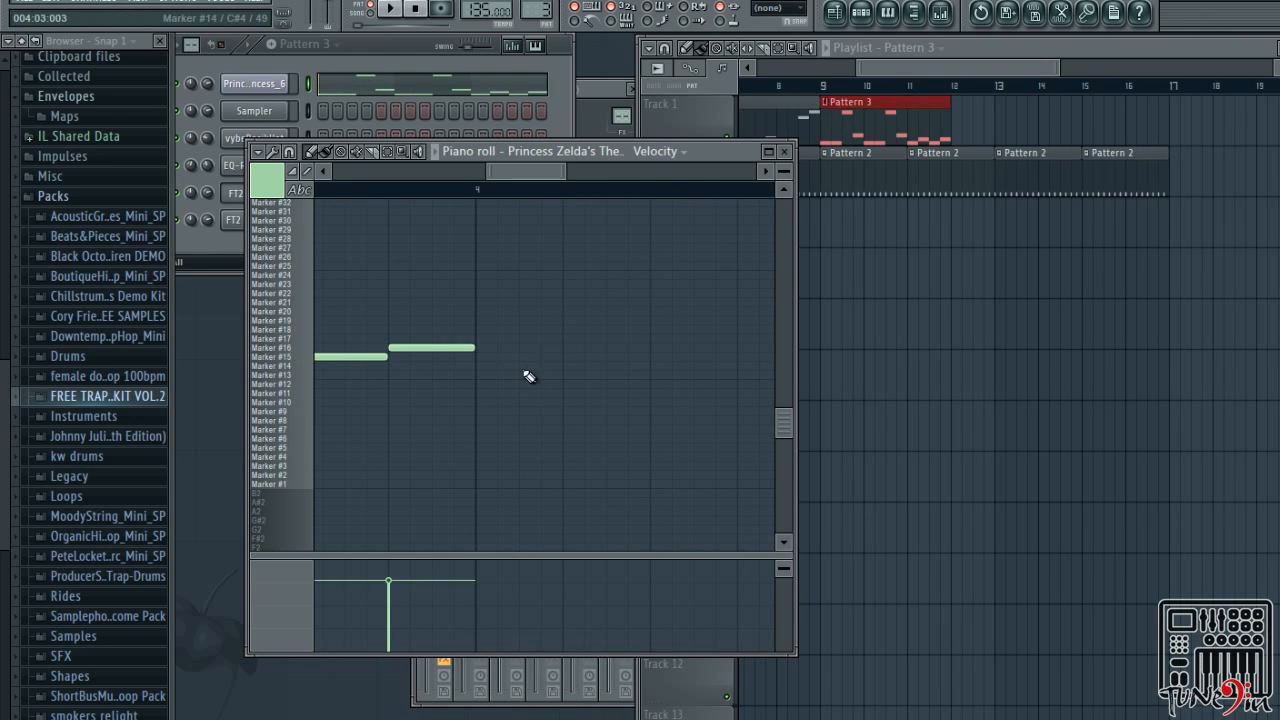
# Audition the Marker #14, #15, #22 and #23 slices to compare candidates for the start of bar 4
pyautogui.click(296, 296)
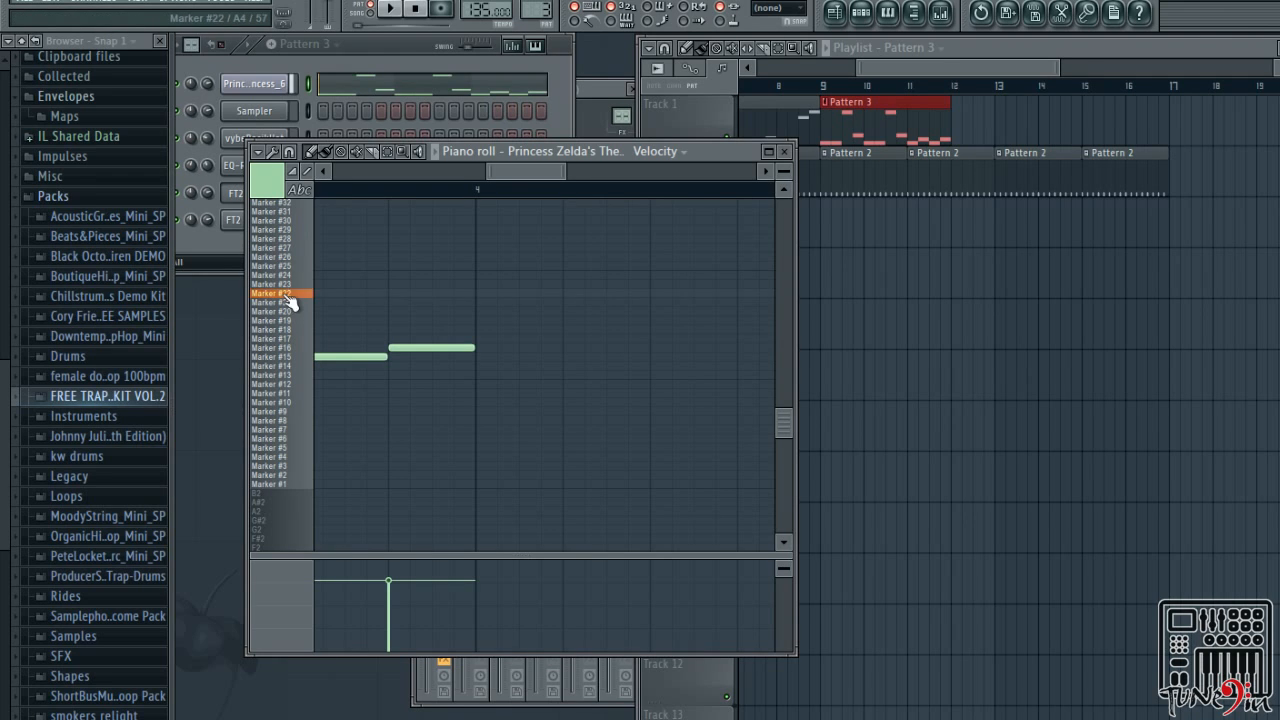
pyautogui.click(296, 284)
pyautogui.click(297, 295)
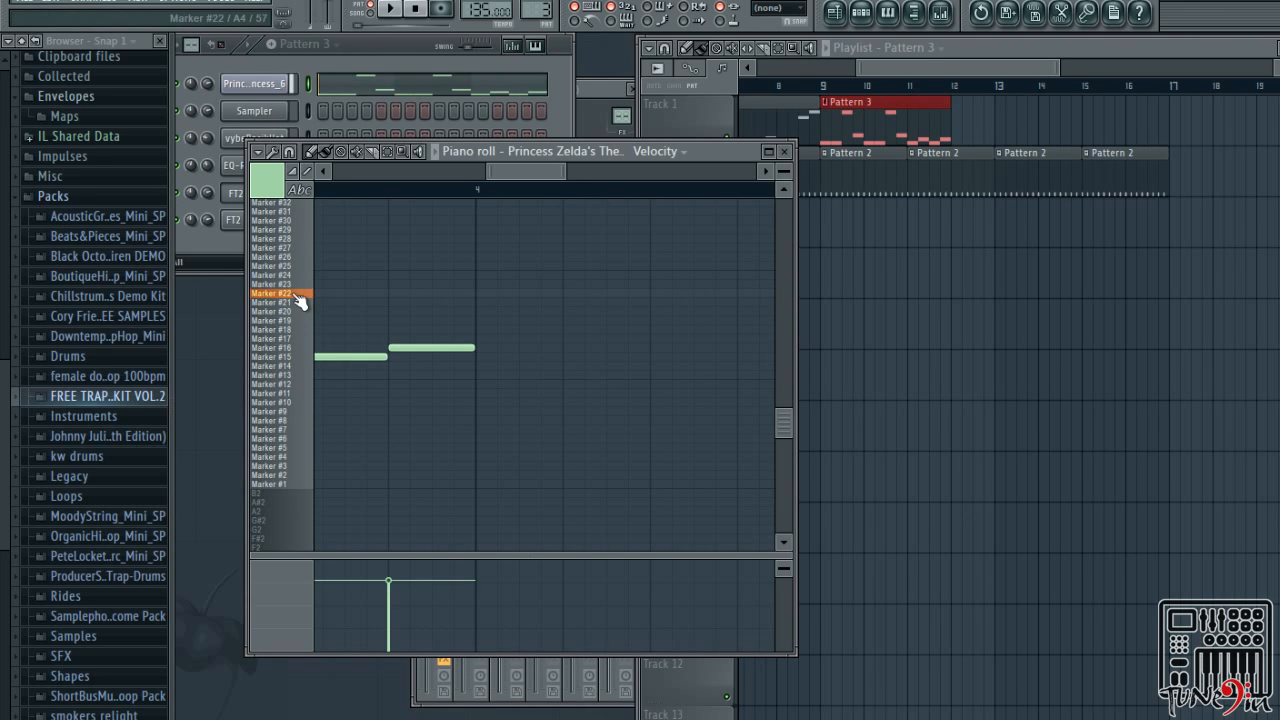
pyautogui.click(298, 355)
pyautogui.click(296, 367)
pyautogui.click(296, 367)
pyautogui.click(294, 285)
pyautogui.click(286, 295)
pyautogui.click(303, 358)
pyautogui.click(305, 298)
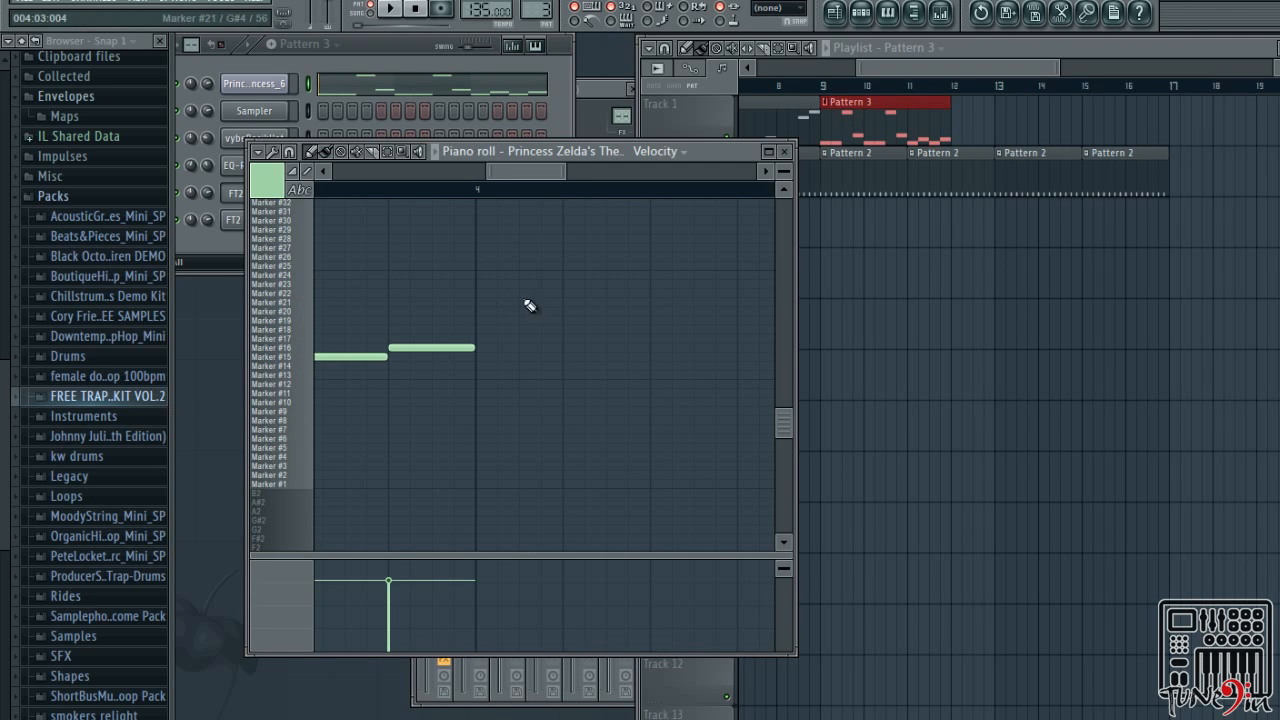
# Place Marker #22 notes on the first two beats of bar 4
pyautogui.click(463, 286)
pyautogui.moveTo(463, 286)
pyautogui.mouseDown()
pyautogui.moveTo(508, 306)
pyautogui.moveTo(532, 298)
pyautogui.mouseUp()
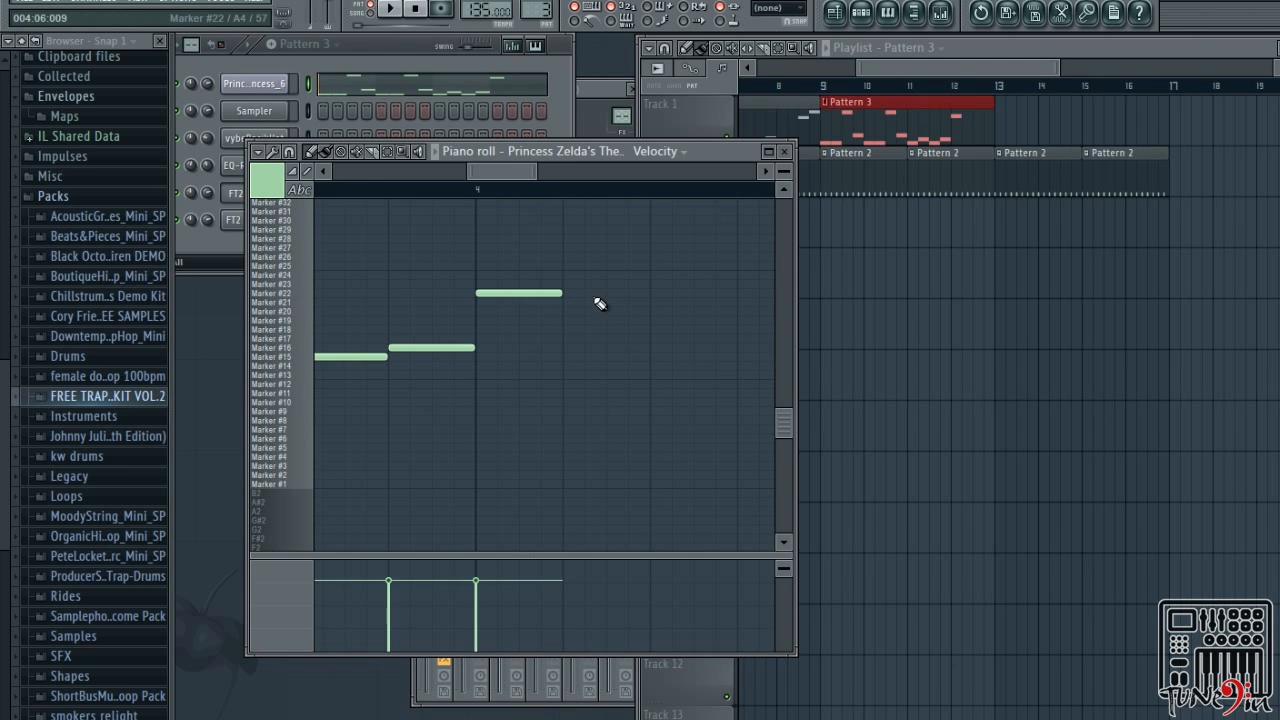
pyautogui.scroll(2, 582, 305)
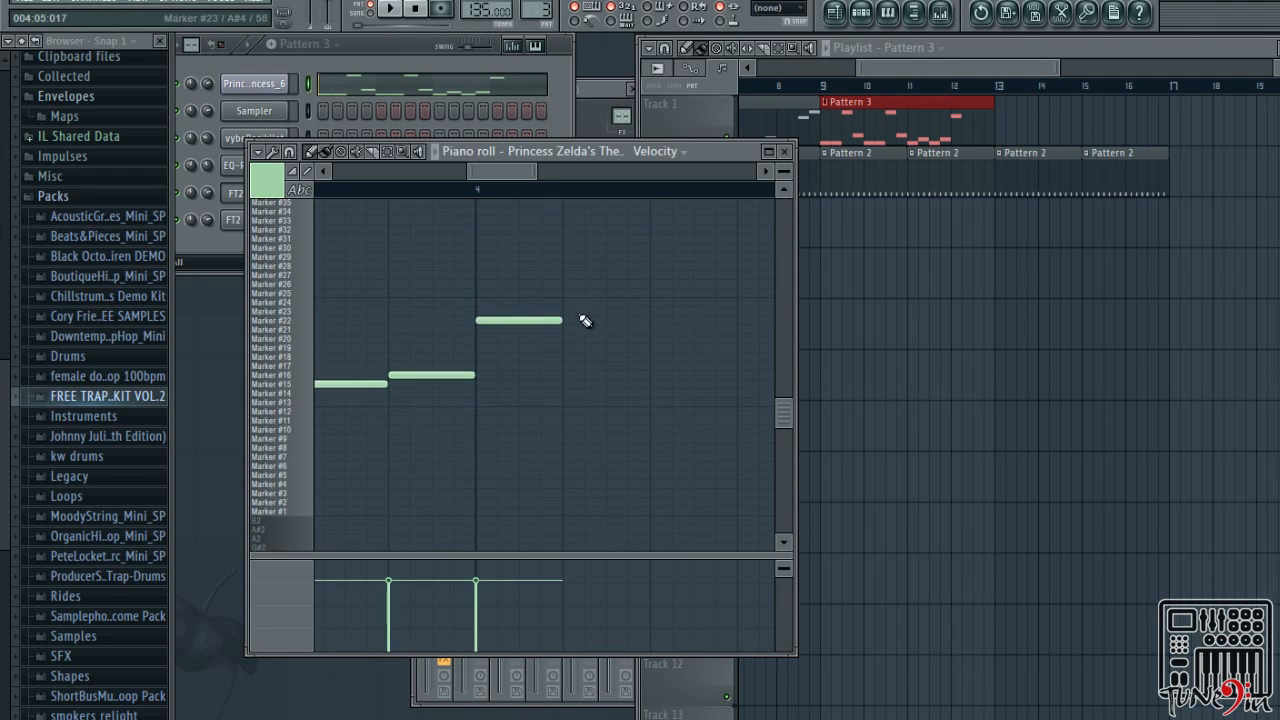
pyautogui.click(582, 320)
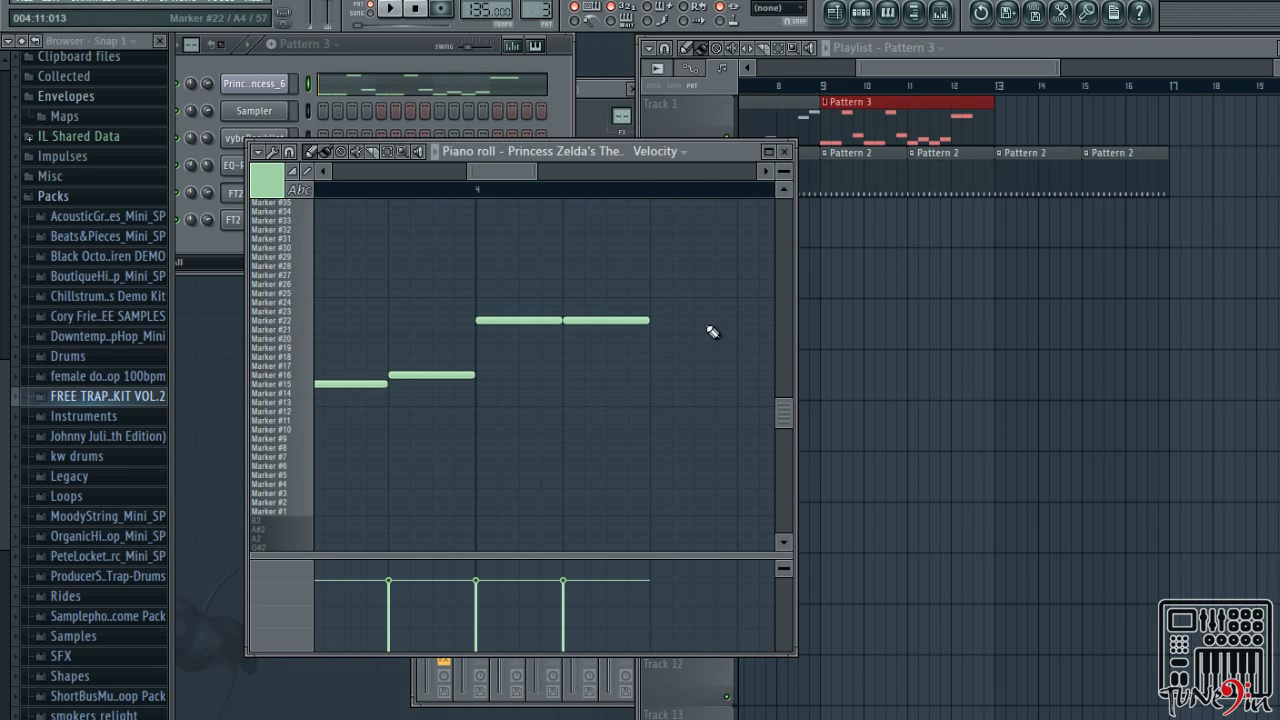
# Place a Marker #25 note on the third beat and a Marker #24 note on the fourth beat of bar 4
pyautogui.moveTo(507, 190); pyautogui.dragTo(550, 184)
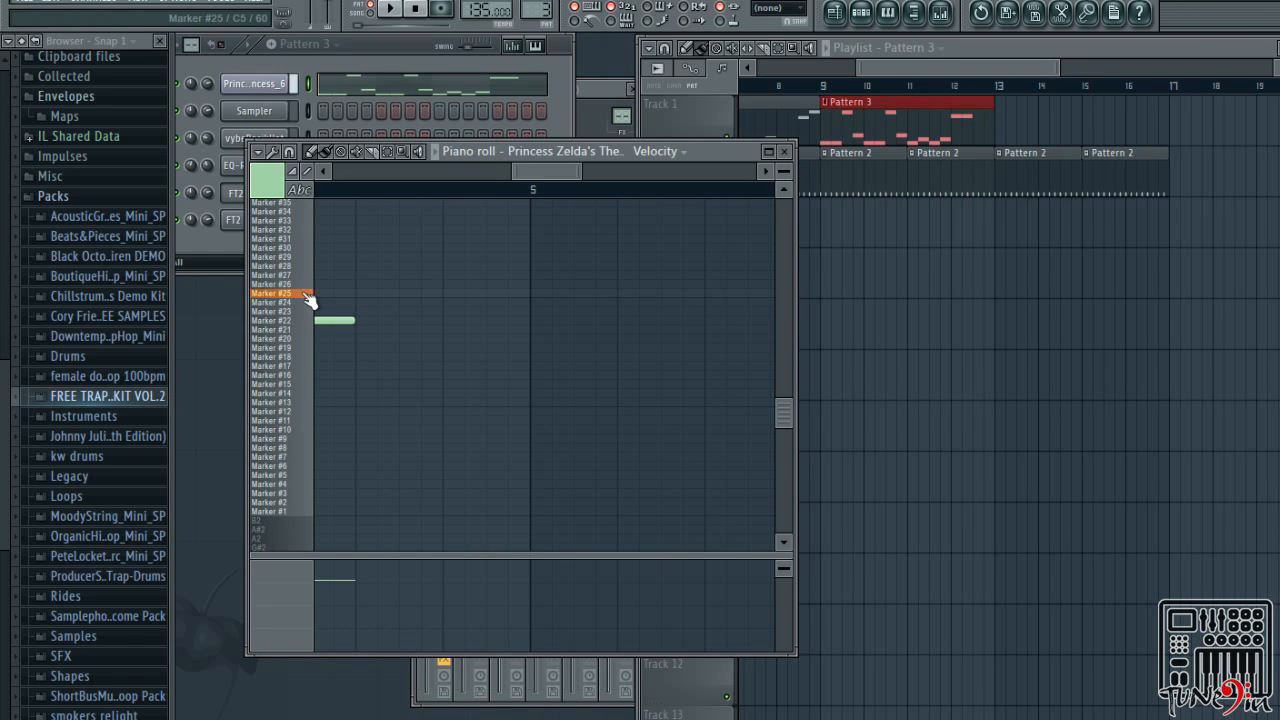
pyautogui.moveTo(445, 287); pyautogui.dragTo(360, 292)
pyautogui.click(448, 287)
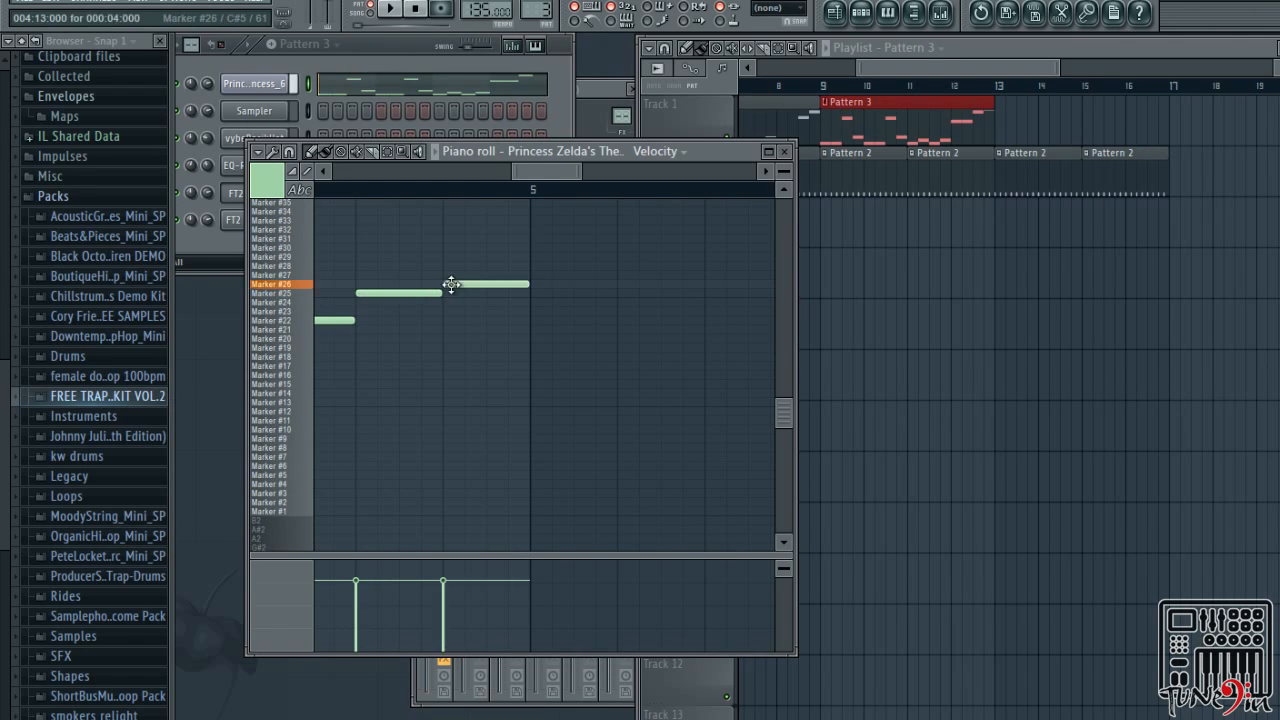
pyautogui.rightClick(448, 286)
pyautogui.click(450, 302)
pyautogui.doubleClick(450, 302)
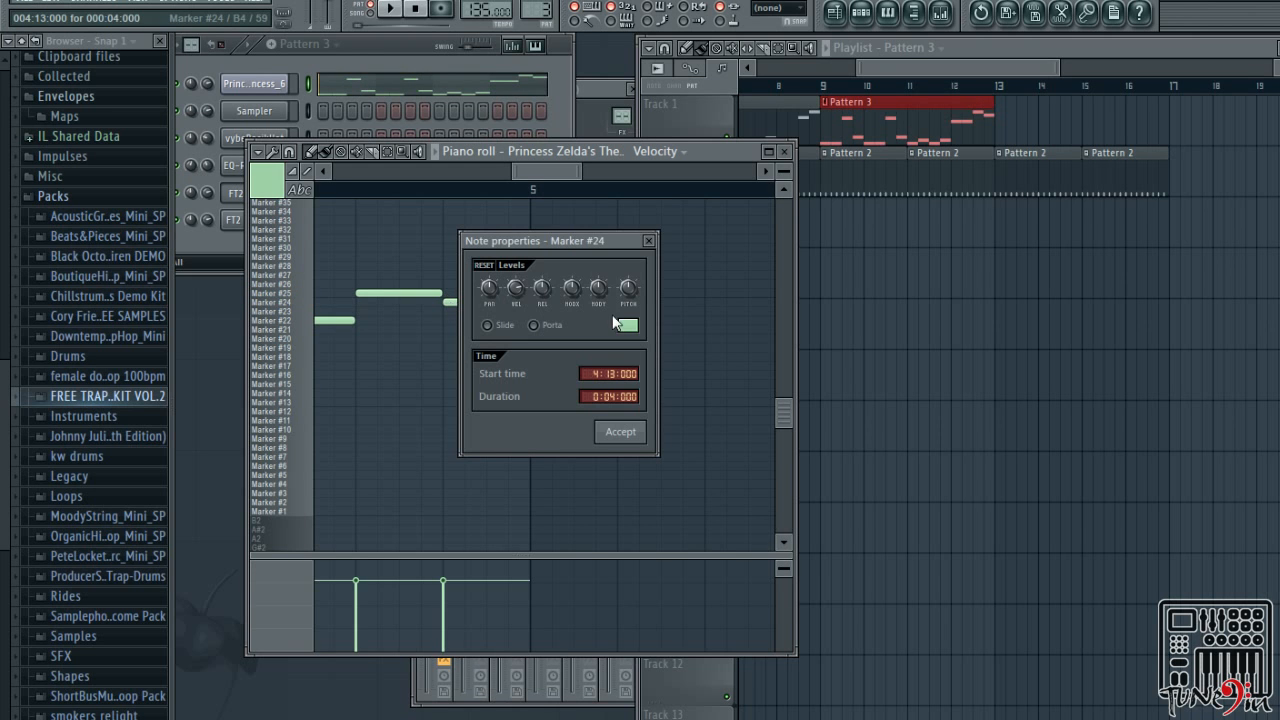
pyautogui.click(647, 242)
# Play back the four-bar Pattern 3 melody twice, listening to the transition into bar 4
pyautogui.press('space')
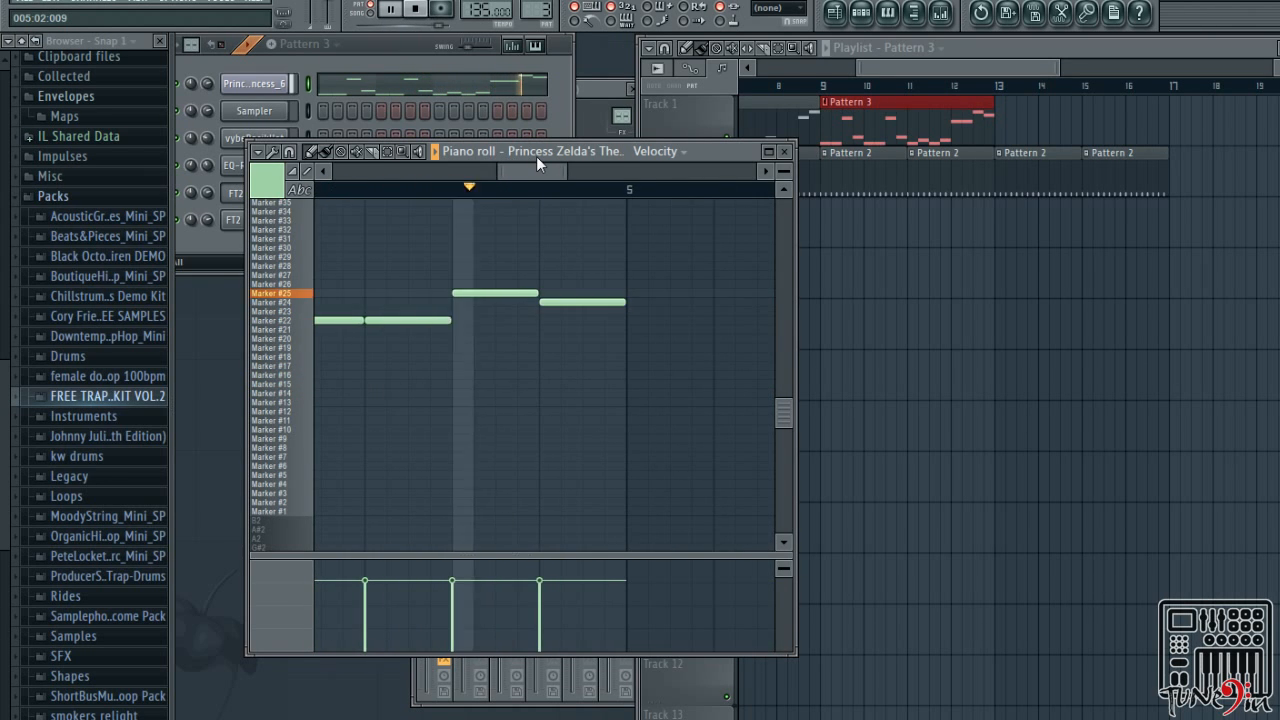
pyautogui.moveTo(536, 159); pyautogui.dragTo(503, 175)
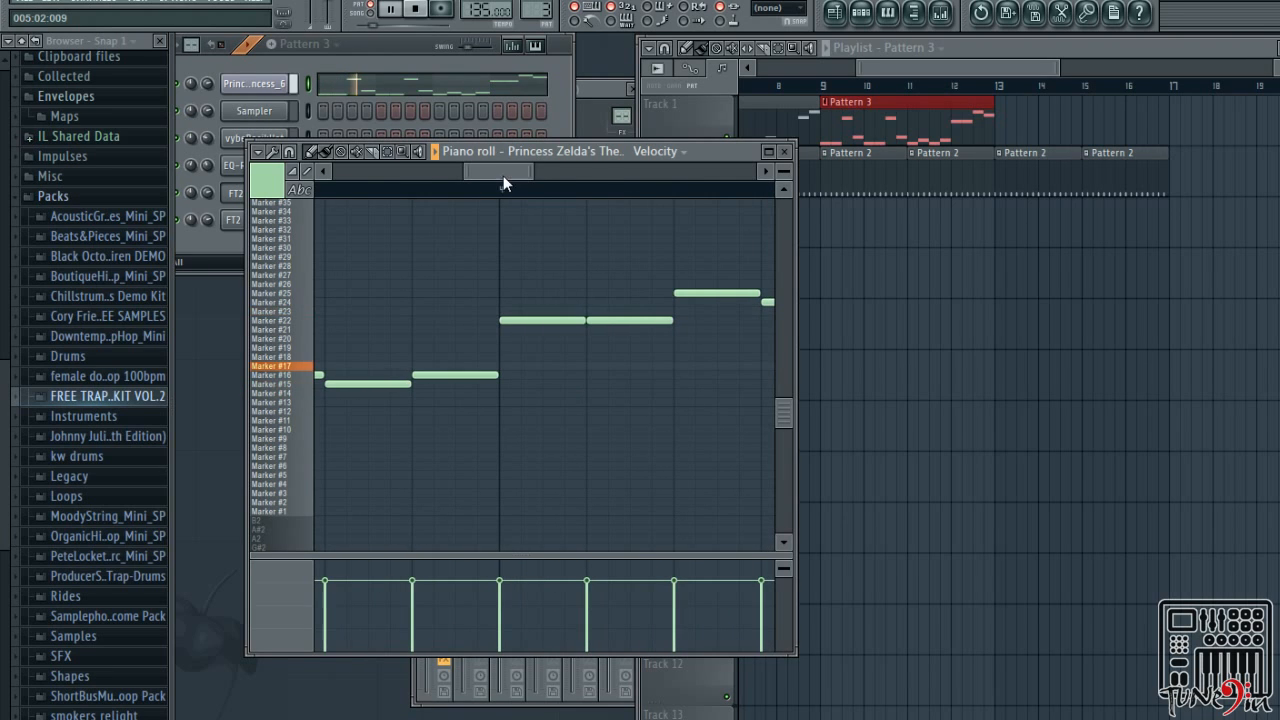
pyautogui.press('space')
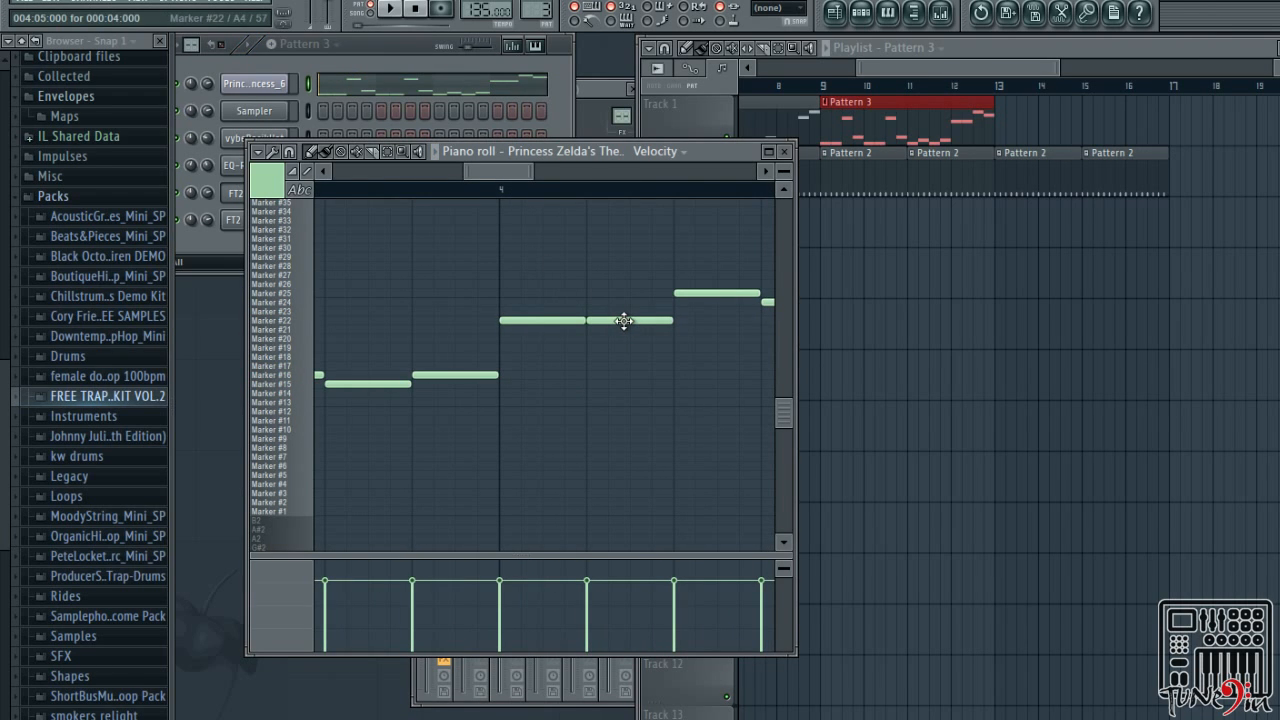
pyautogui.press('space')
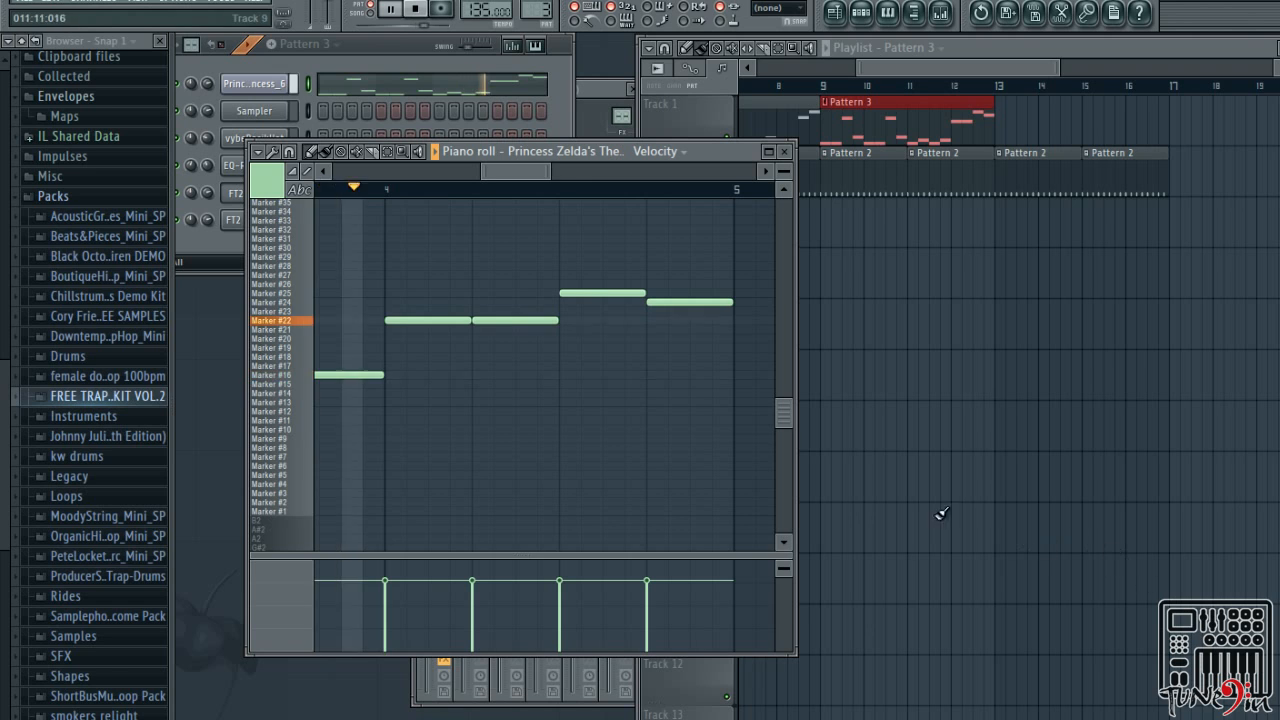
pyautogui.press('space')
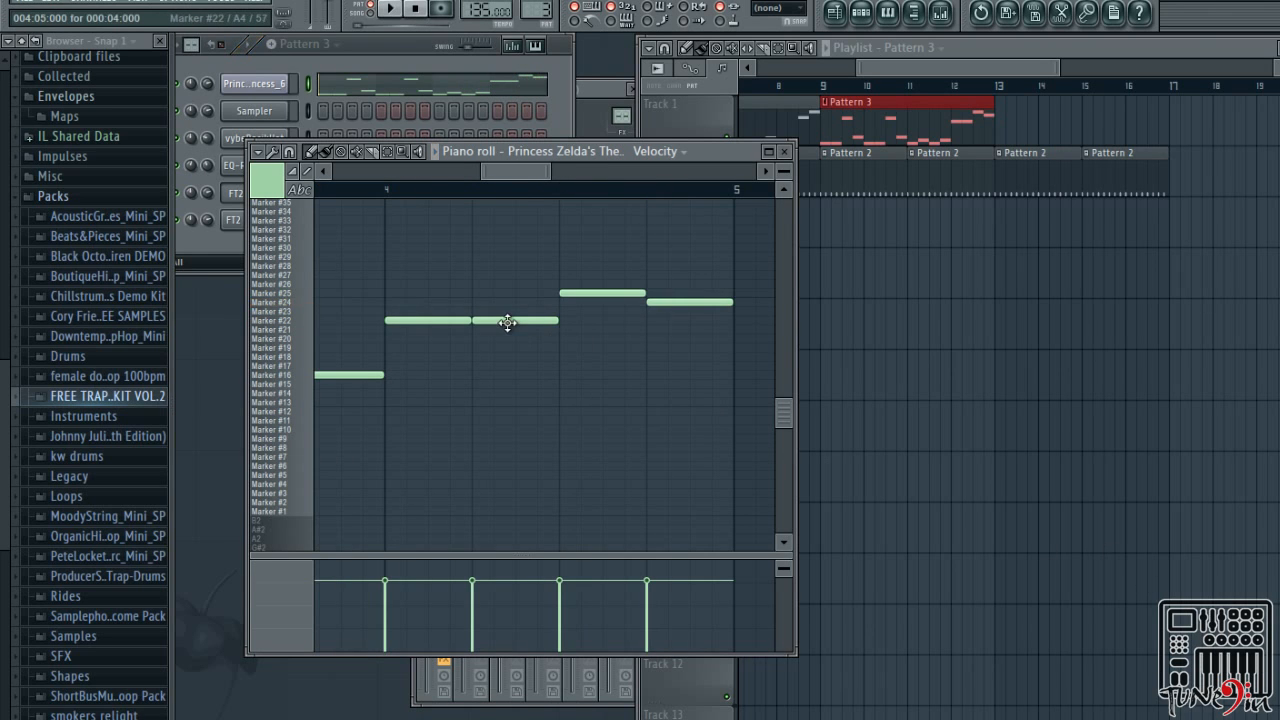
# Move the second-beat note of bar 4 up to Marker #24 and listen to the melody
pyautogui.moveTo(507, 319); pyautogui.dragTo(508, 304)
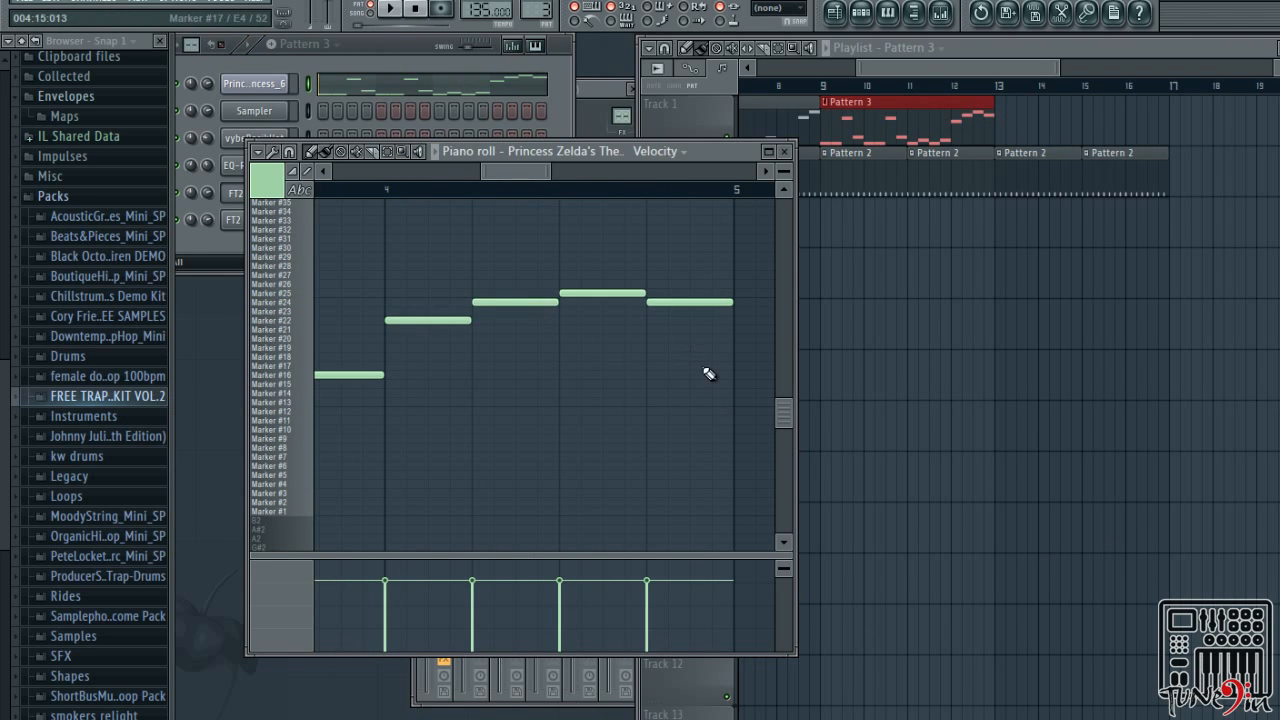
pyautogui.press('space')
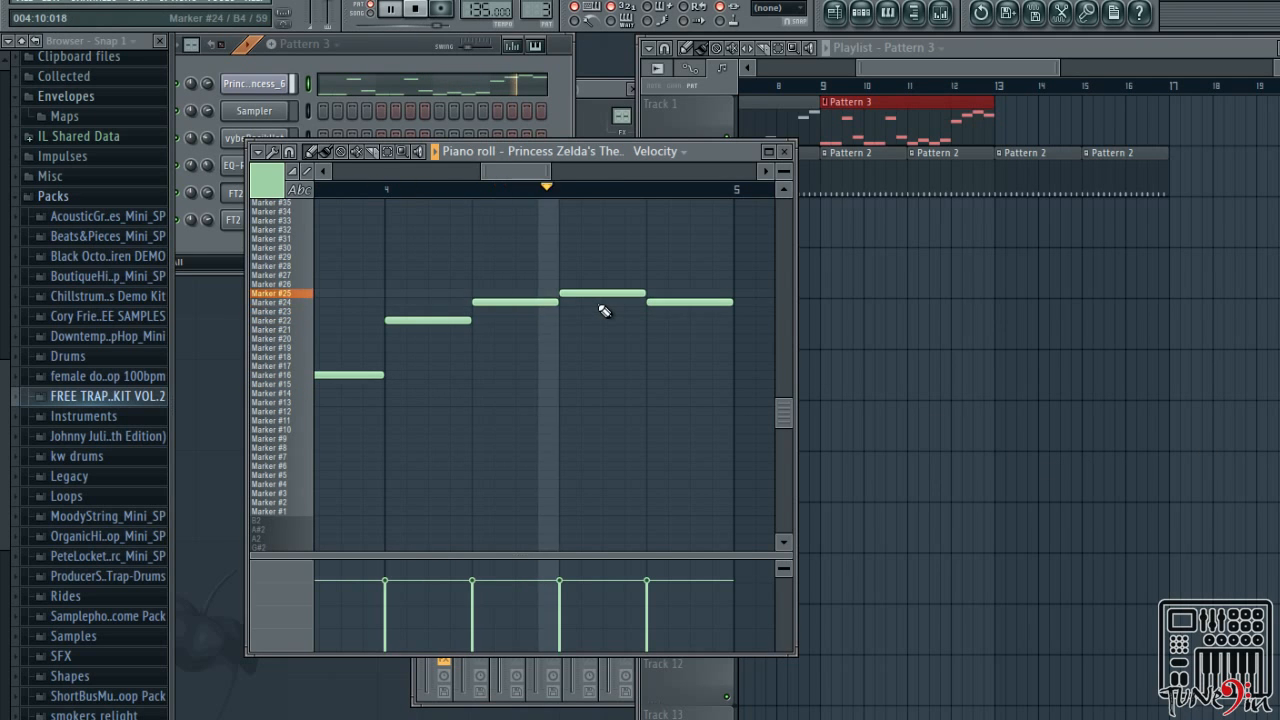
pyautogui.click(390, 9)
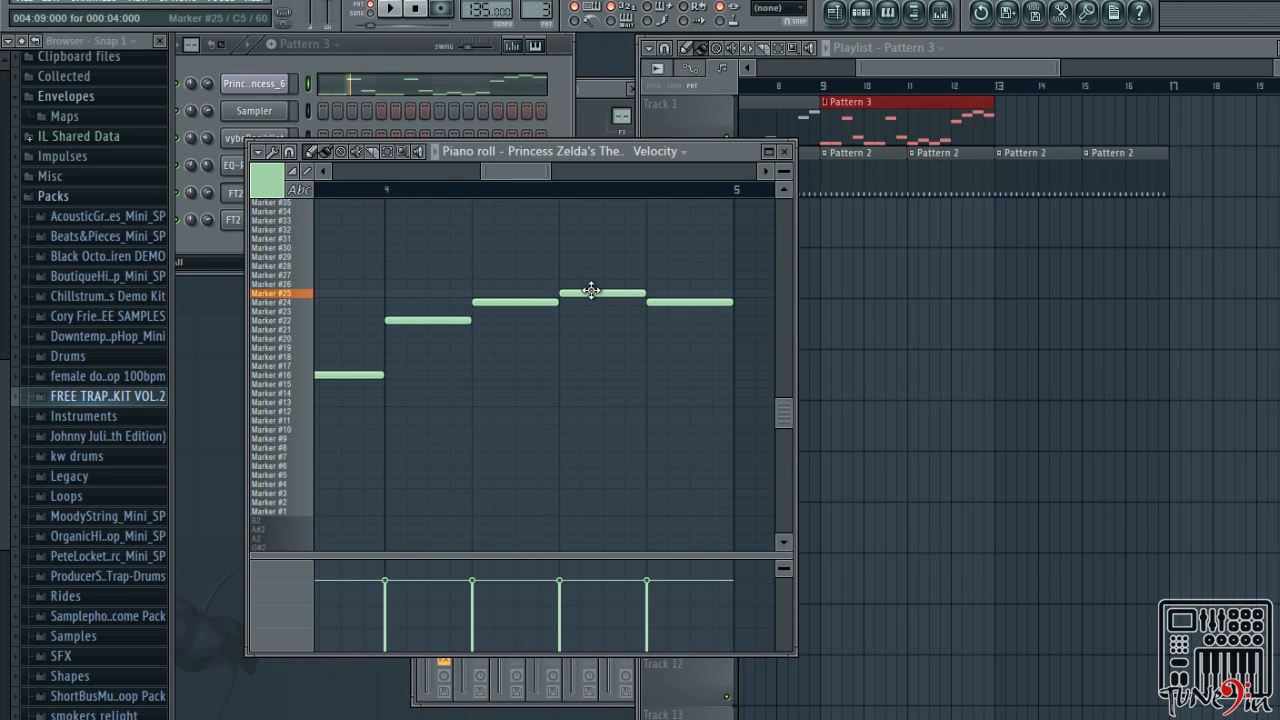
# Move the third-beat note of bar 4 down to Marker #22 and play back the melody
pyautogui.moveTo(591, 290); pyautogui.dragTo(580, 318)
pyautogui.press('space')
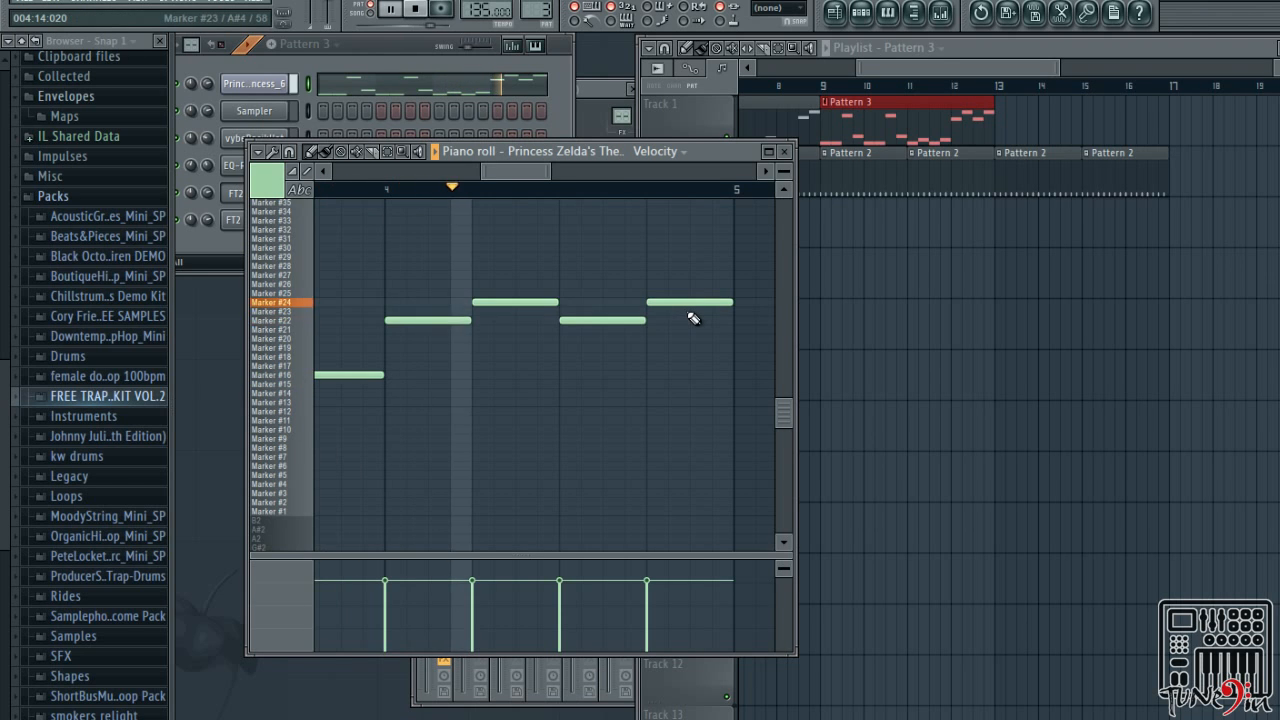
pyautogui.press('space')
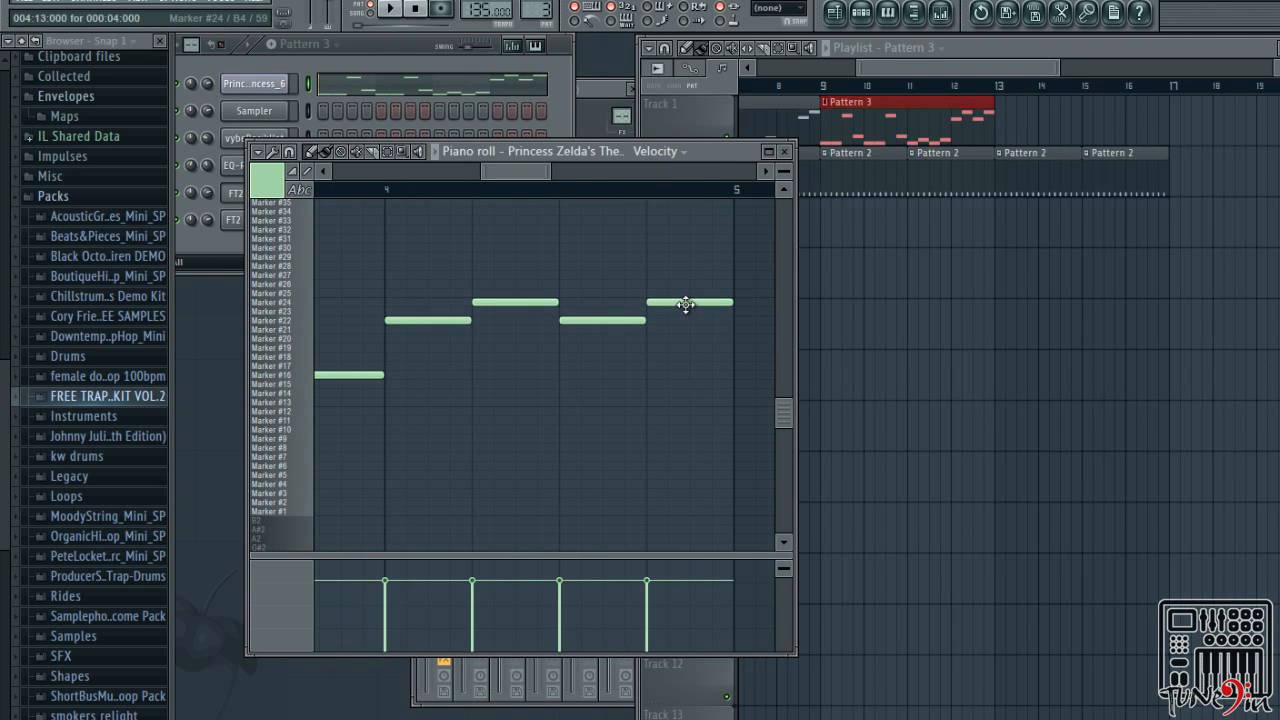
# Audition the Marker #27 slice, move the fourth-beat note of bar 4 up to Marker #27, and start playback
pyautogui.click(288, 279)
pyautogui.moveTo(710, 304); pyautogui.dragTo(714, 273)
pyautogui.press('space')
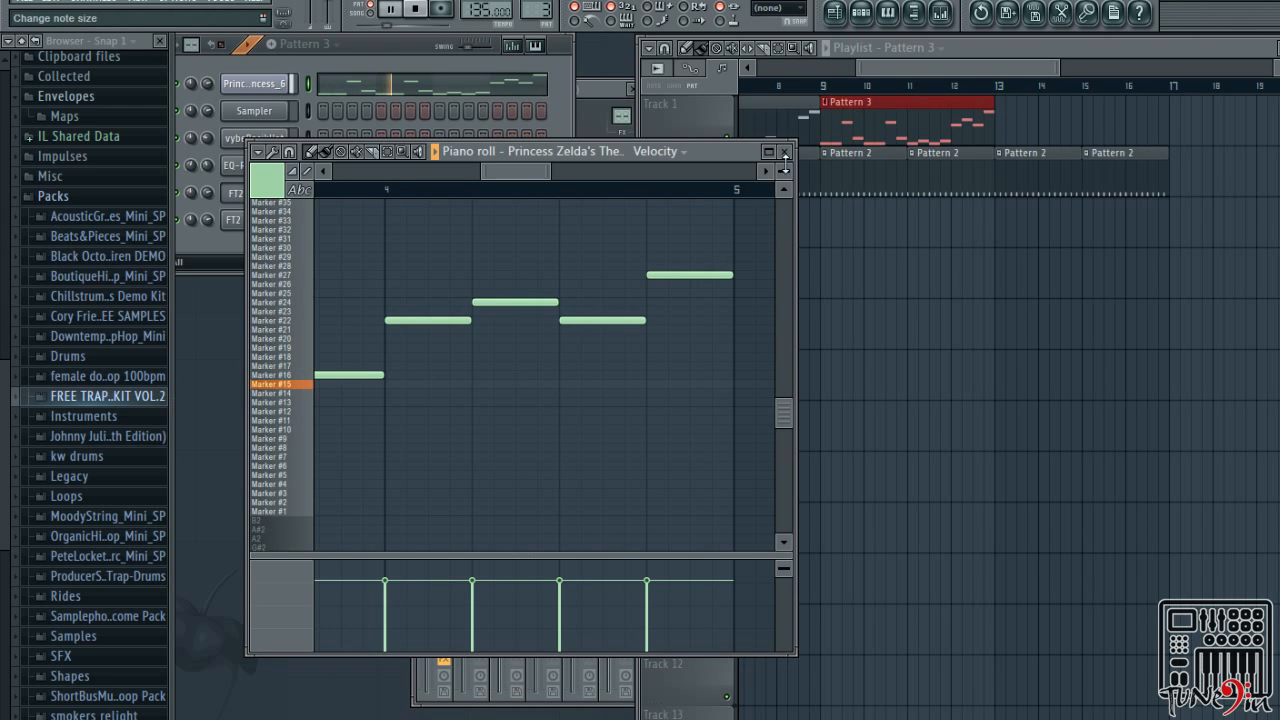
# Add a second Pattern 3 clip on Track 1 at bar 13 and stop playback
pyautogui.click(957, 118)
pyautogui.click(1008, 121)
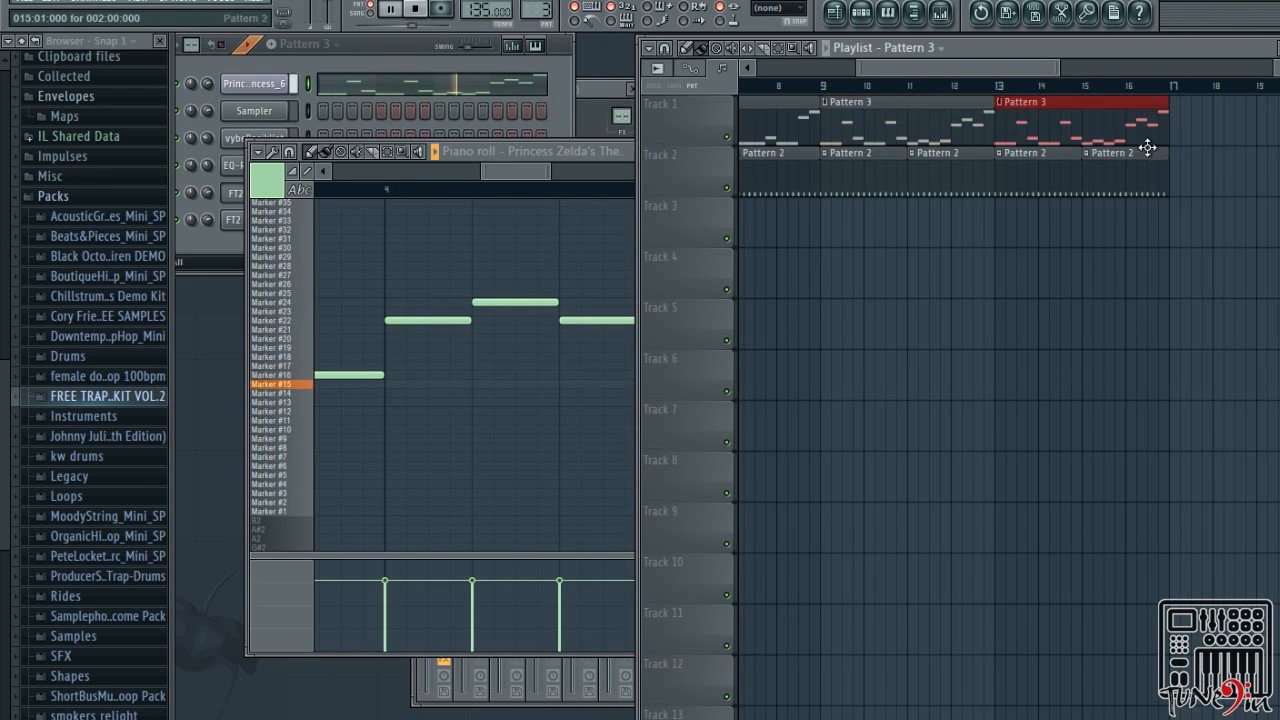
pyautogui.click(527, 164)
pyautogui.moveTo(527, 164)
pyautogui.mouseDown()
pyautogui.moveTo(570, 165)
pyautogui.moveTo(526, 172)
pyautogui.mouseUp()
pyautogui.press('space')
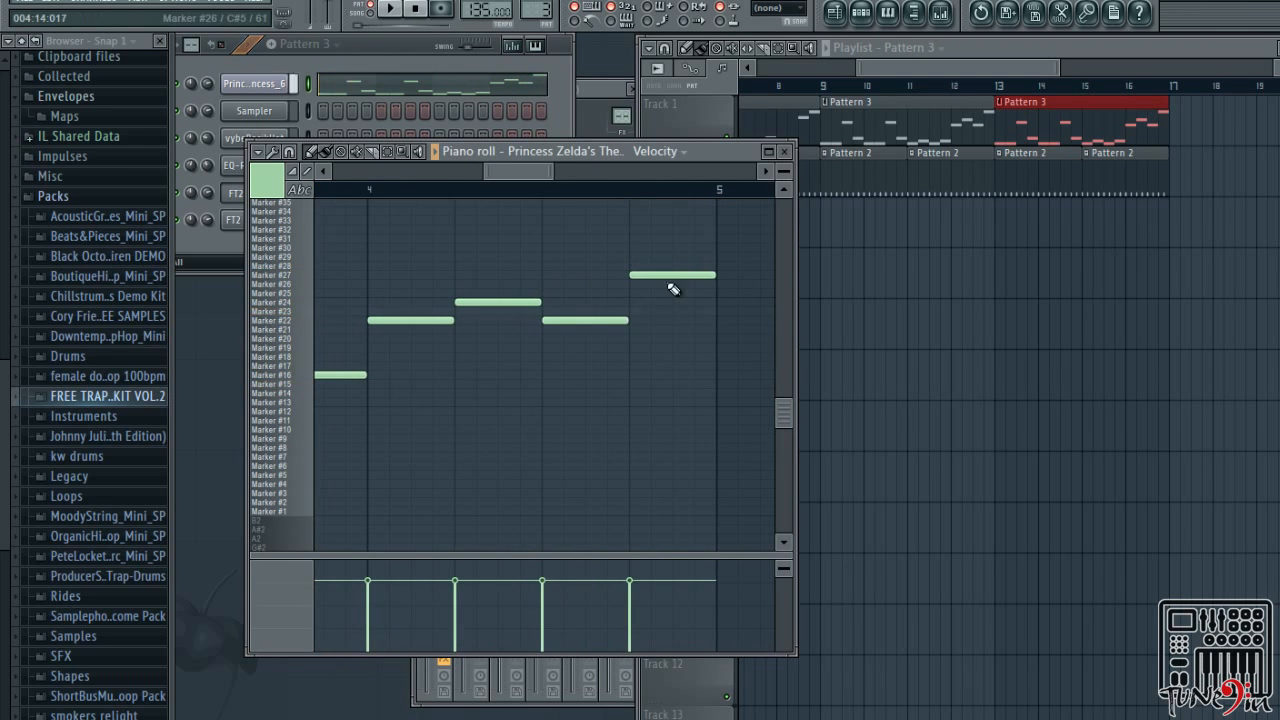
# Move the fourth-beat note of bar 4 down to Marker #26 and play back the Pattern 3 melody
pyautogui.moveTo(672, 289); pyautogui.dragTo(667, 285)
pyautogui.press('space')
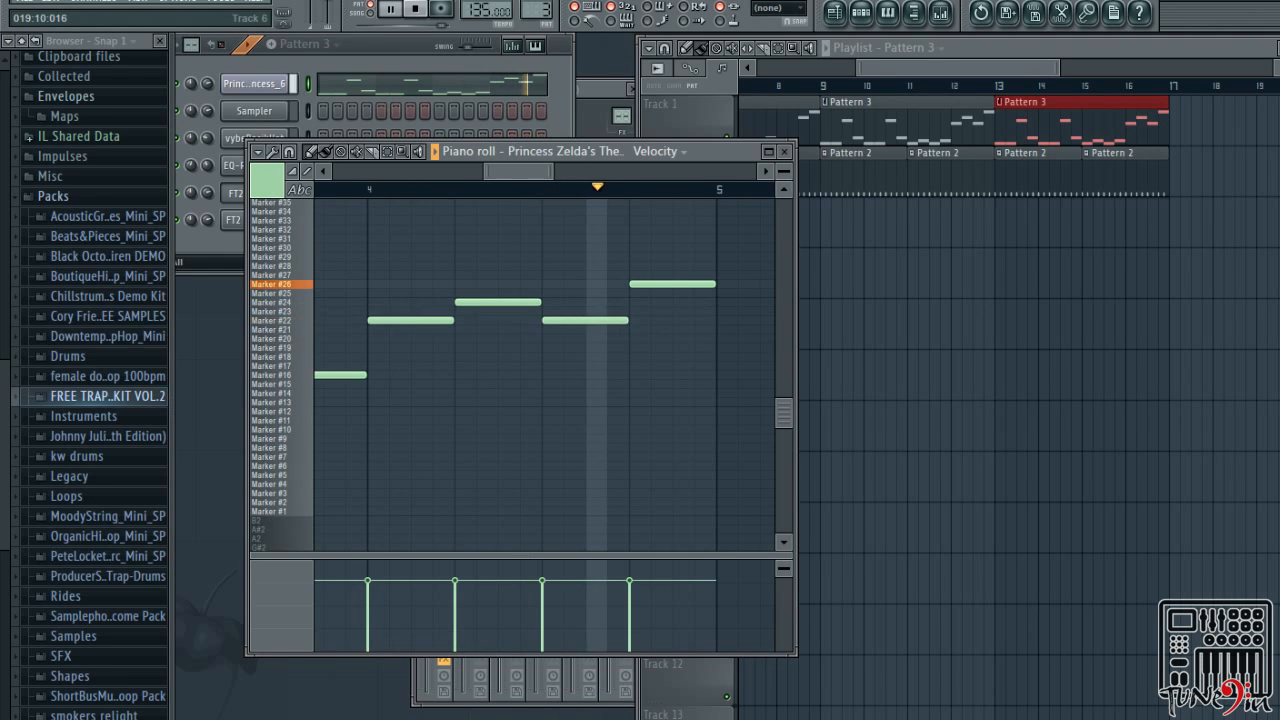
pyautogui.press('space')
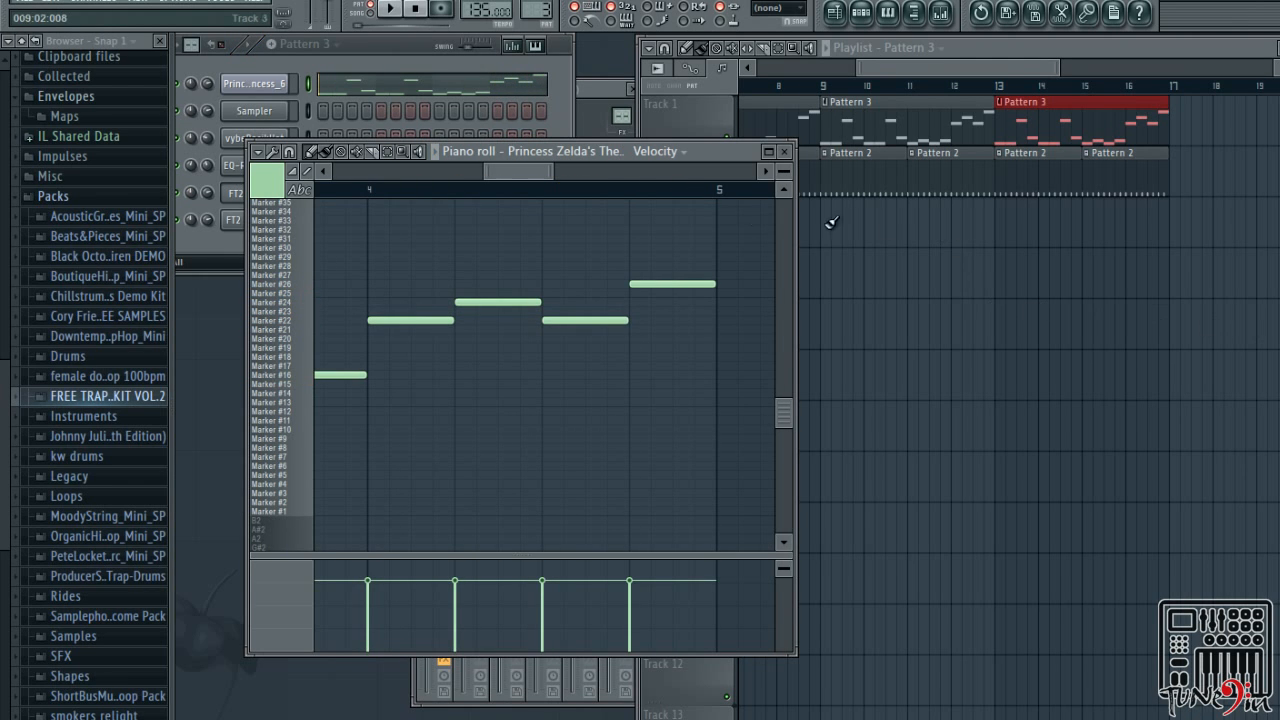
# Switch playback to song mode, play the whole arrangement from bar 1 through the last Pattern 3 clip, and stop
pyautogui.moveTo(950, 68); pyautogui.dragTo(797, 61)
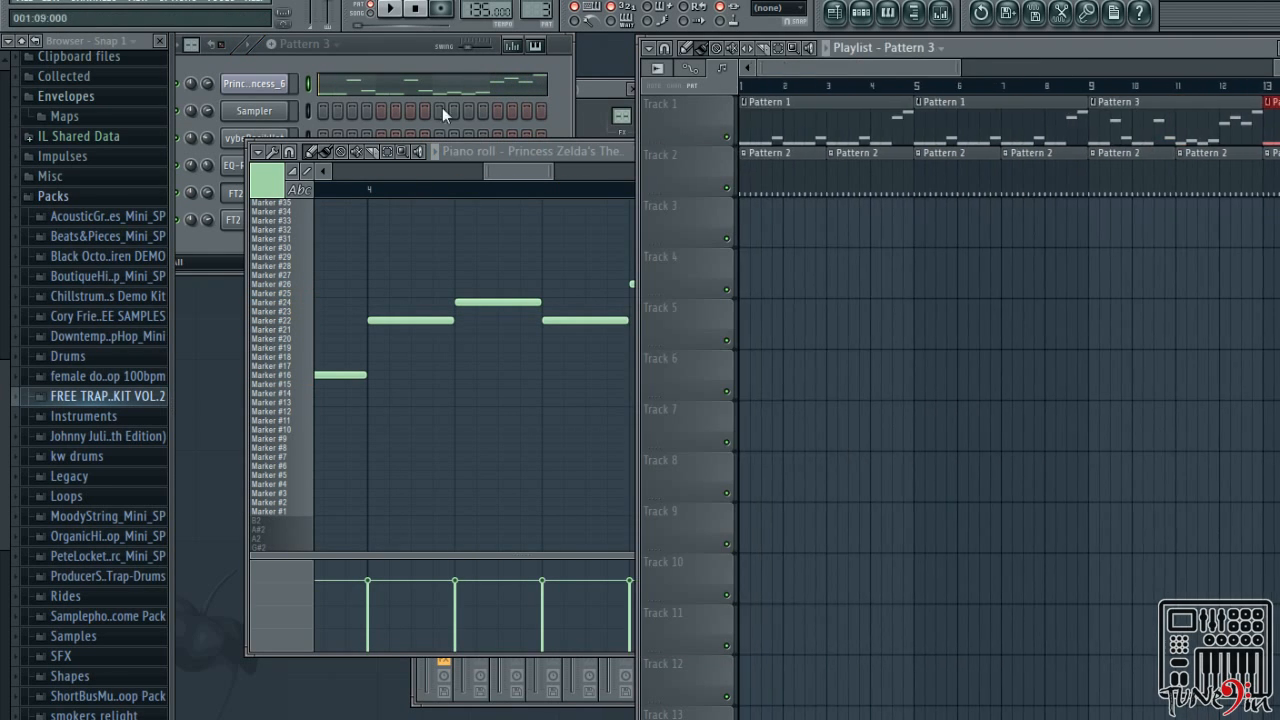
pyautogui.click(375, 16)
pyautogui.press('space')
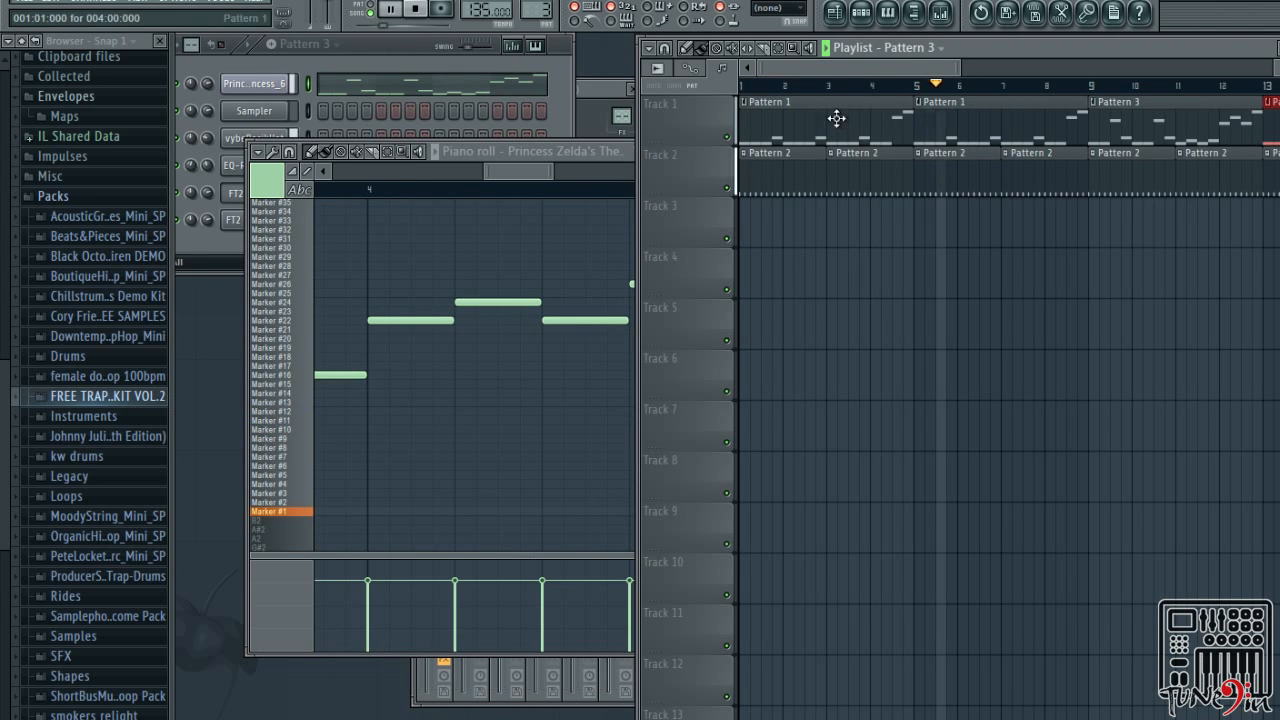
pyautogui.moveTo(851, 70); pyautogui.dragTo(879, 72)
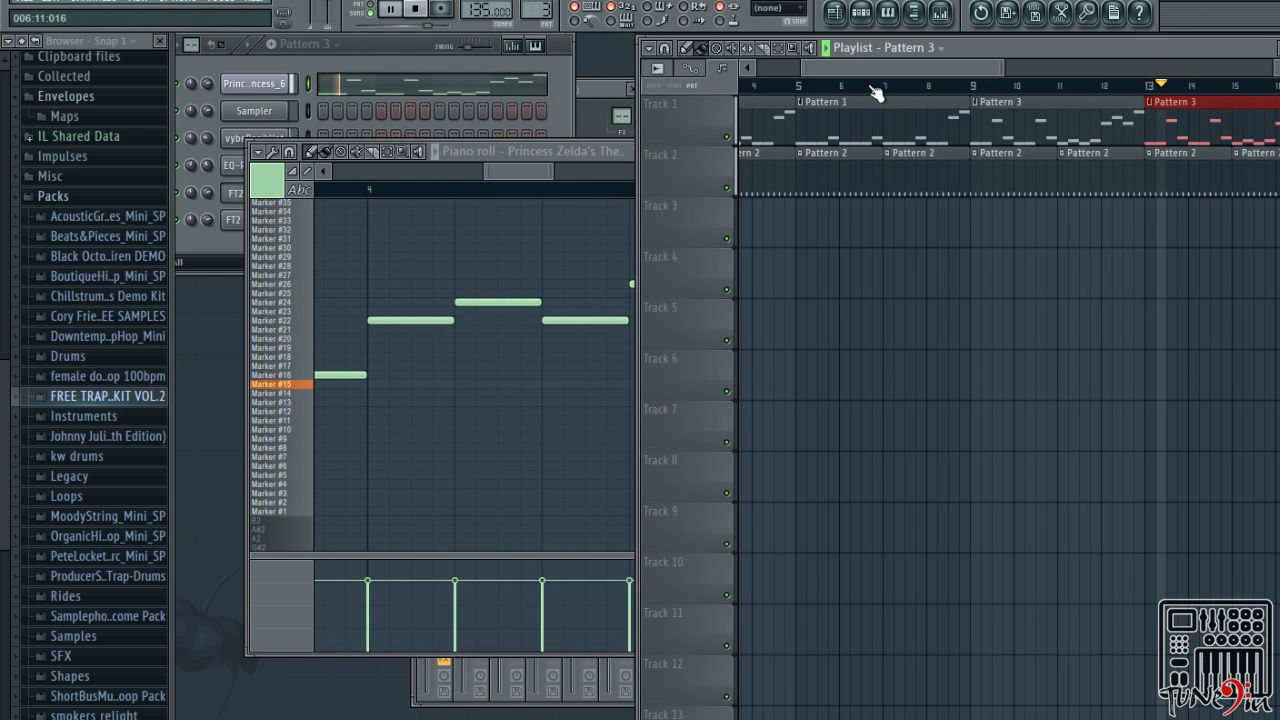
pyautogui.moveTo(935, 69); pyautogui.dragTo(1011, 68)
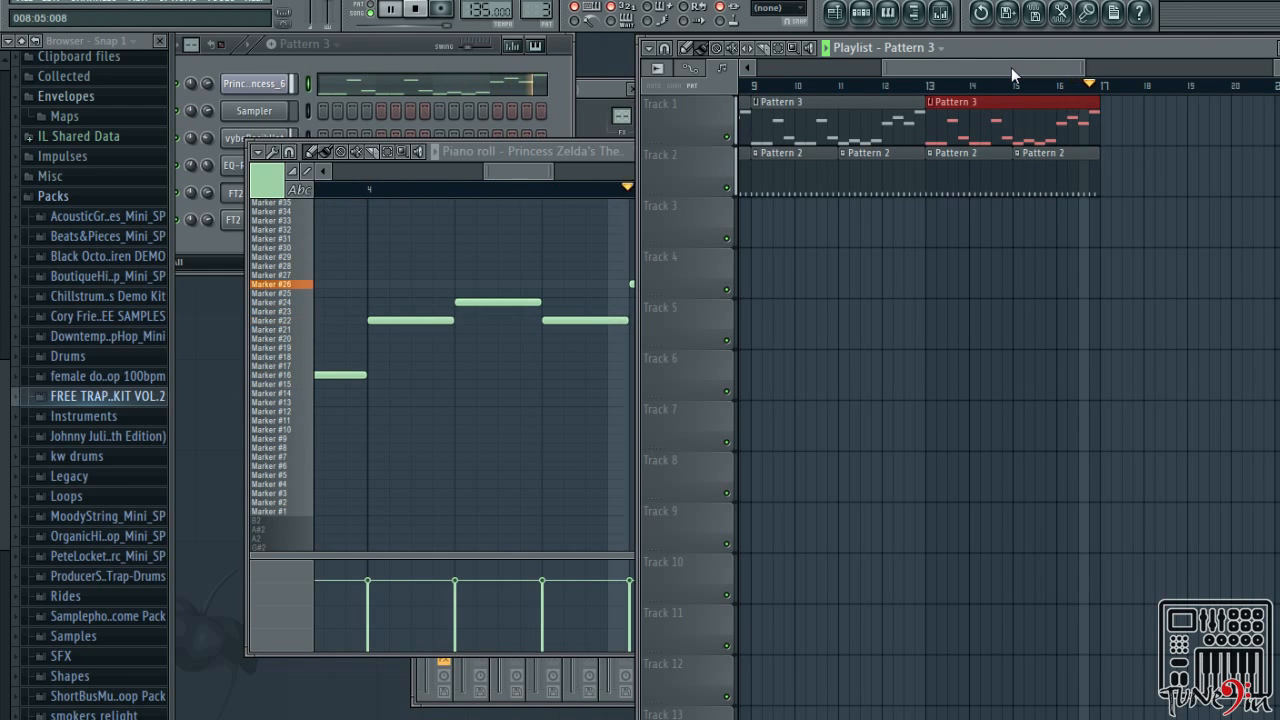
pyautogui.press('space')
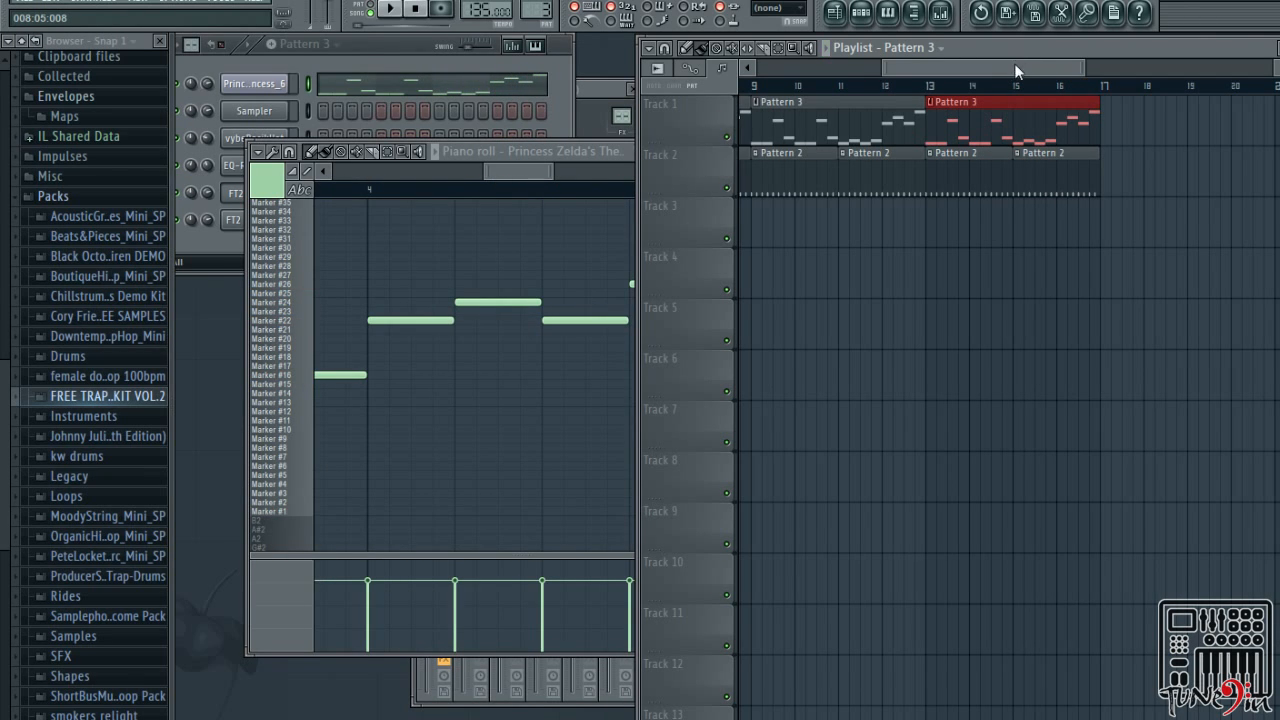
# Close the piano roll and open the channel settings of the Princess Zelda's Theme Slicex channel
pyautogui.moveTo(1014, 63); pyautogui.dragTo(768, 54)
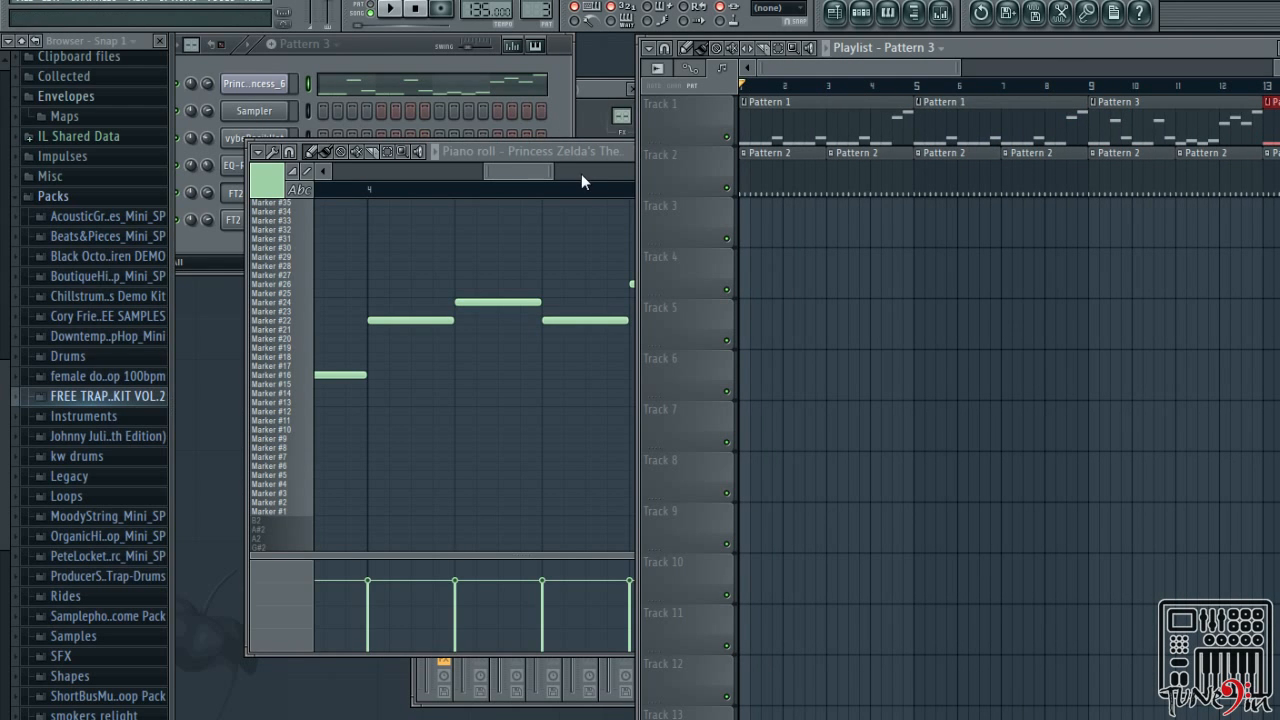
pyautogui.click(547, 164)
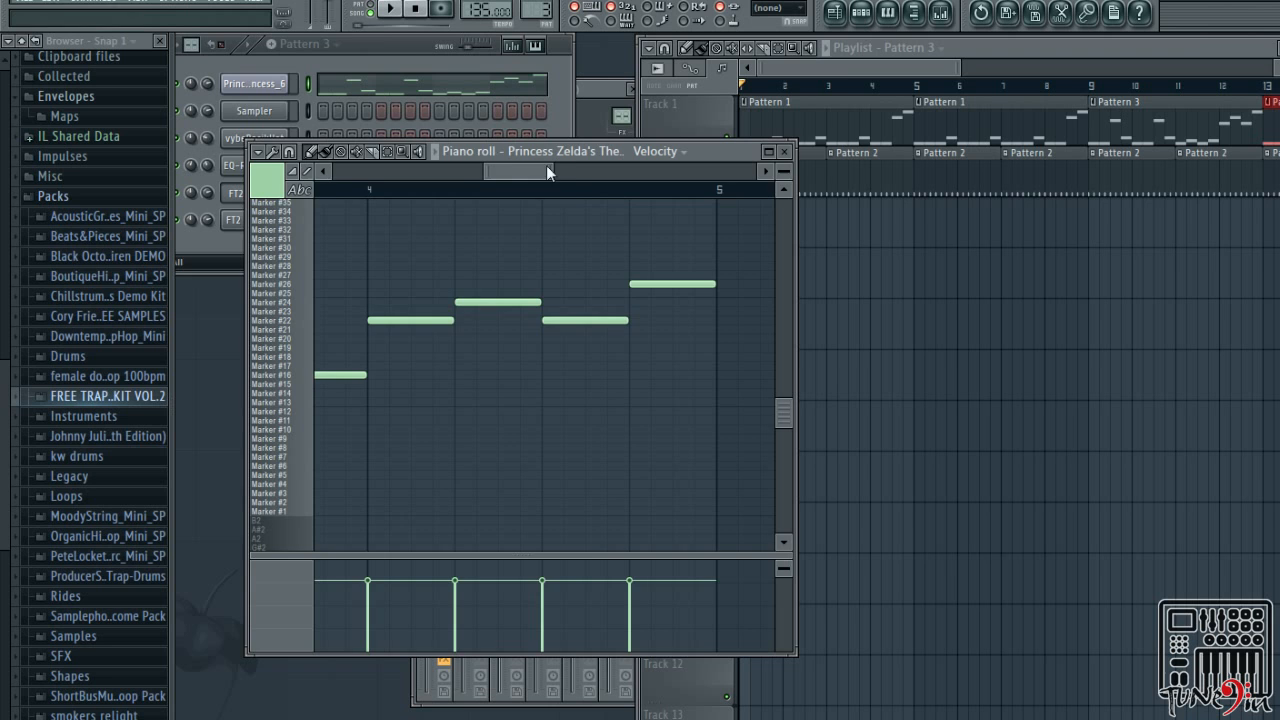
pyautogui.click(791, 153)
pyautogui.click(277, 86)
pyautogui.moveTo(520, 68); pyautogui.dragTo(577, 176)
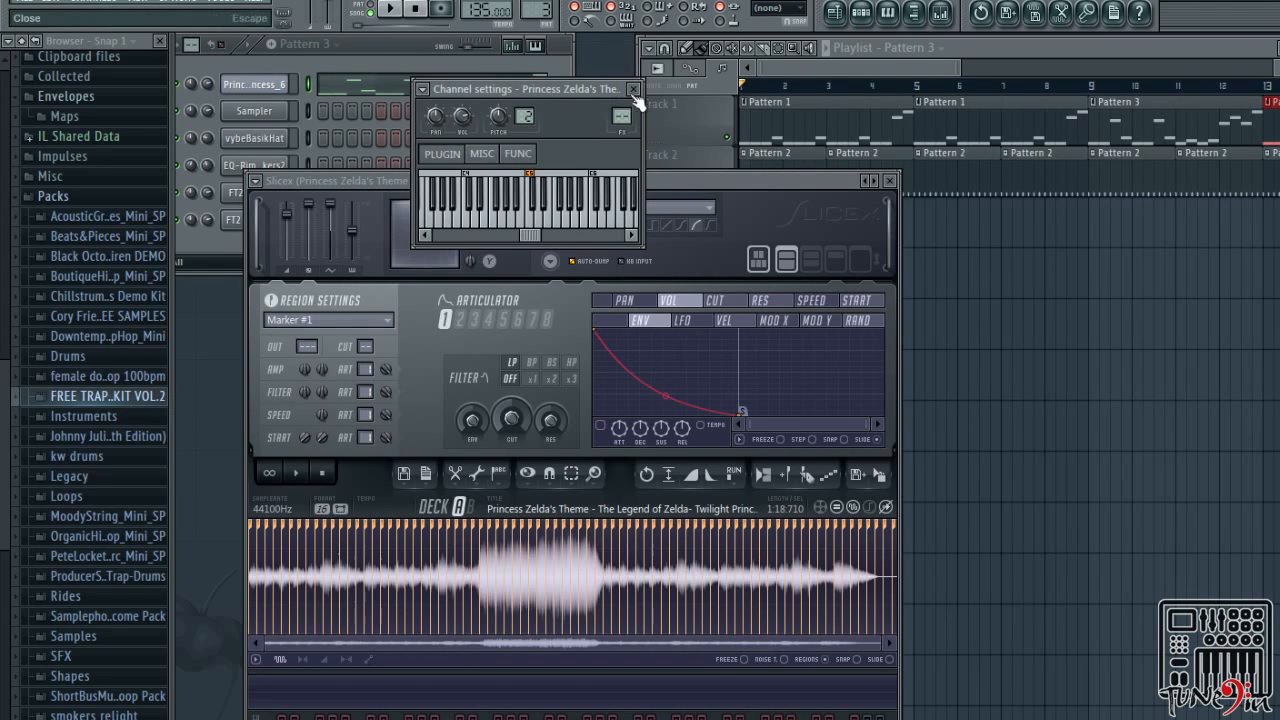
# Assign the Princess Zelda's Theme channel to free mixer track 2
pyautogui.click(824, 143)
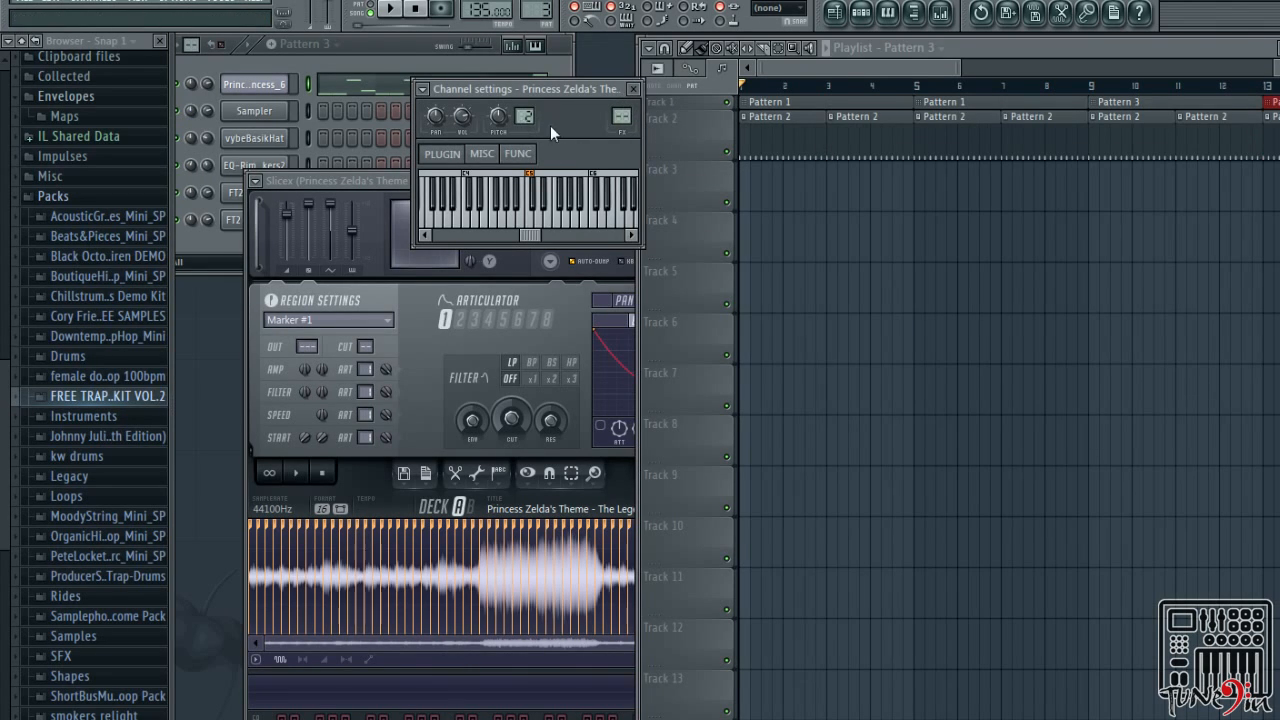
pyautogui.rightClick(617, 119)
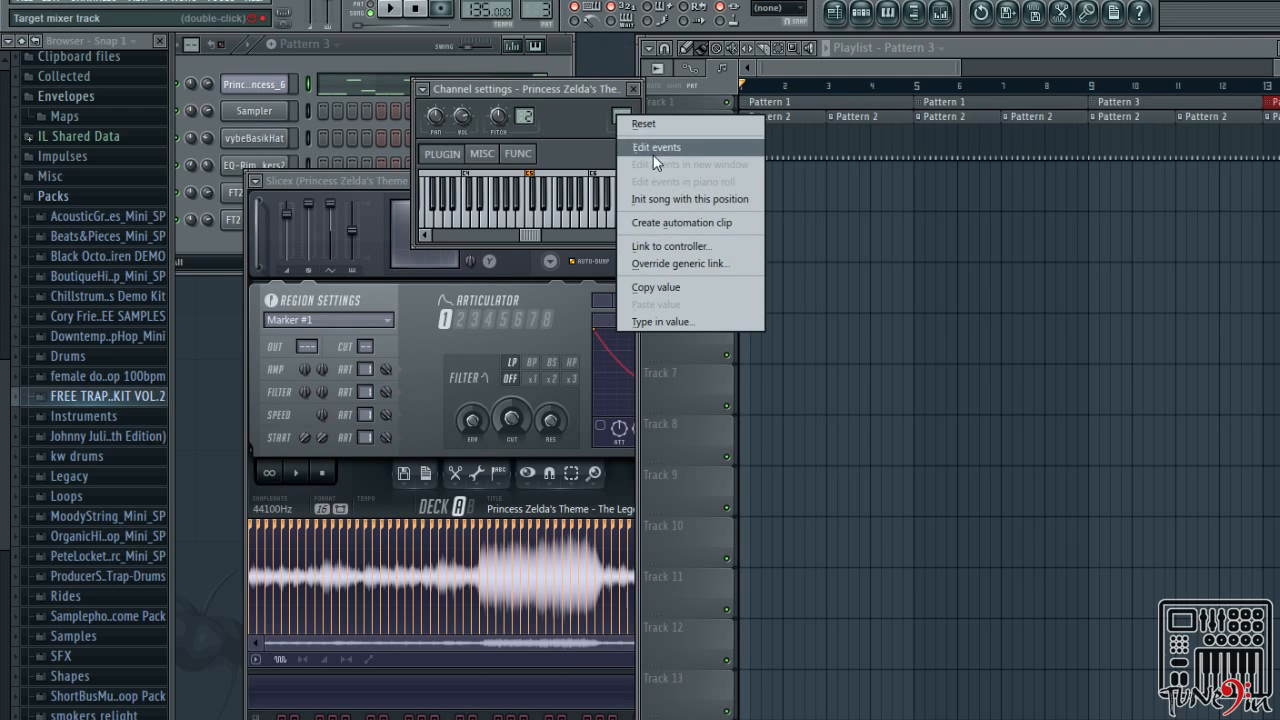
pyautogui.click(545, 85)
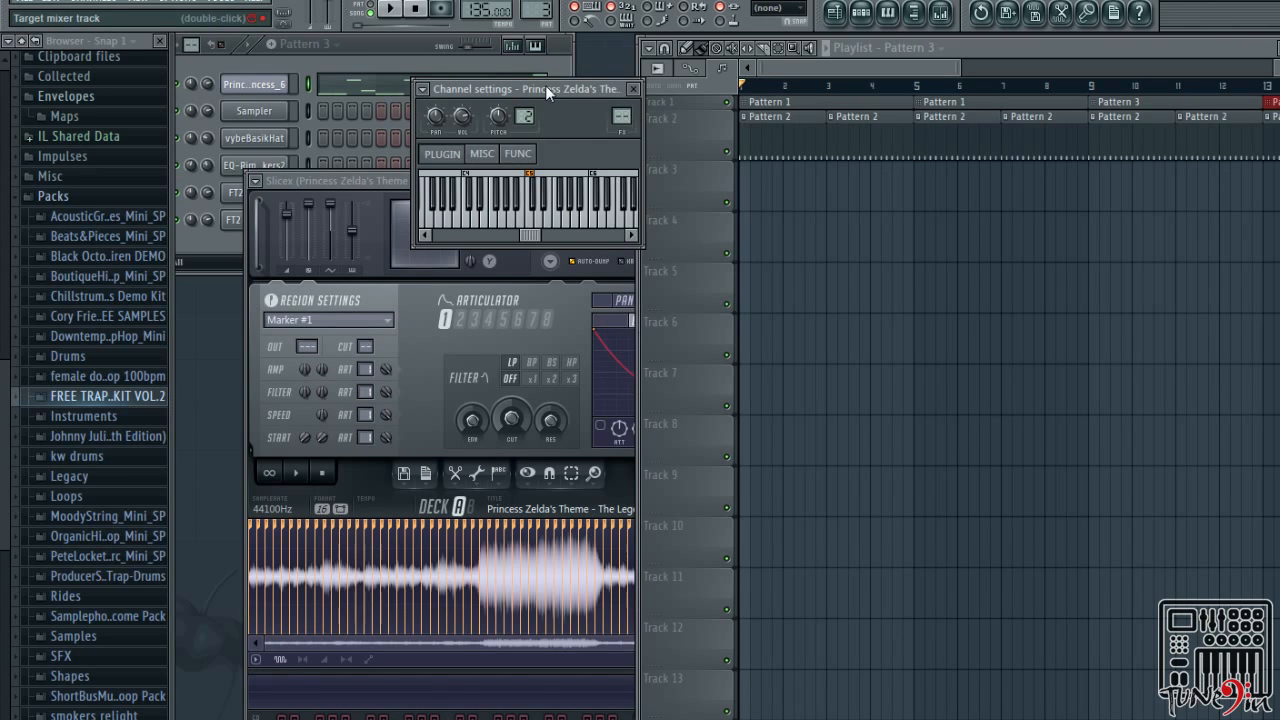
pyautogui.click(255, 83)
pyautogui.rightClick(255, 83)
pyautogui.press('Escape')
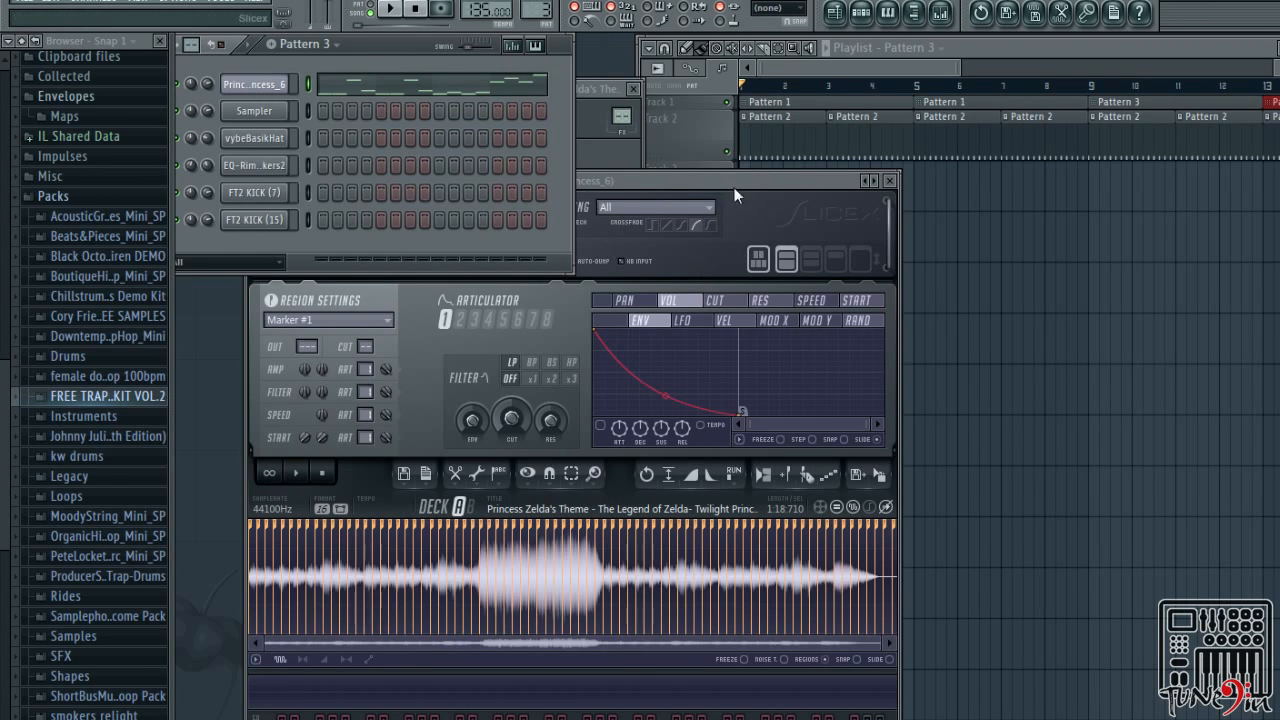
pyautogui.click(636, 111)
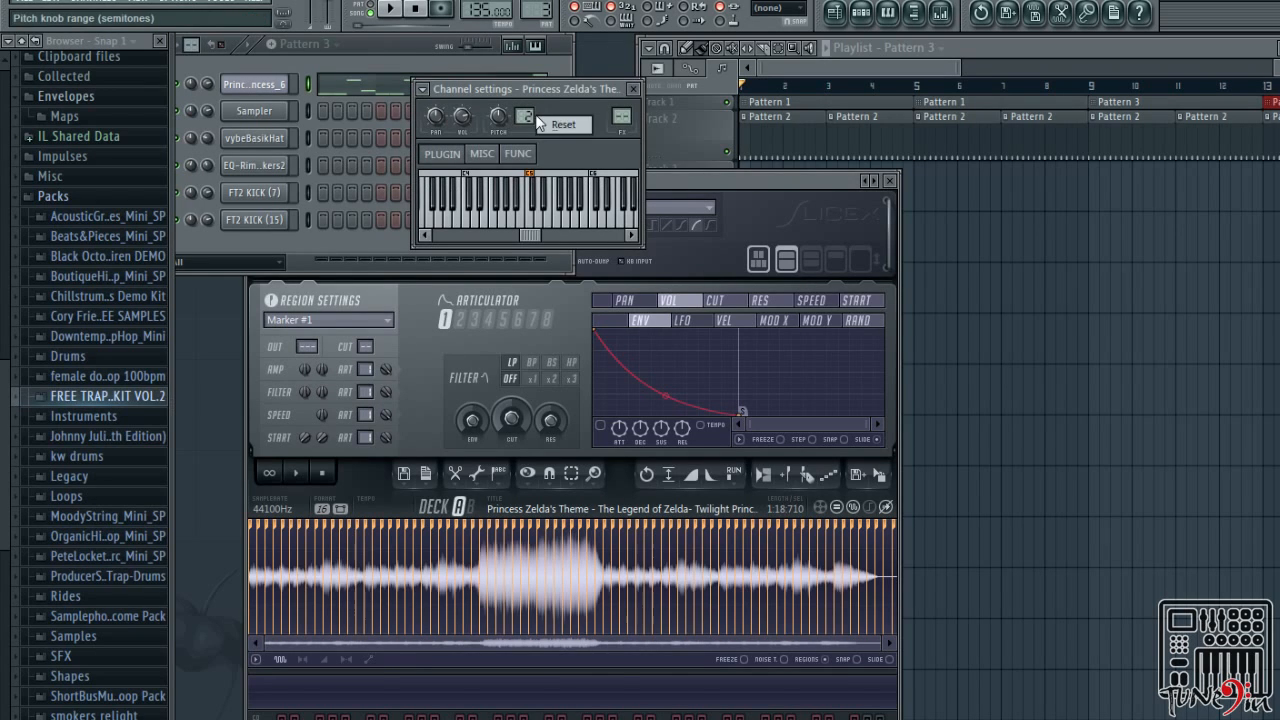
pyautogui.click(424, 91)
pyautogui.click(480, 130)
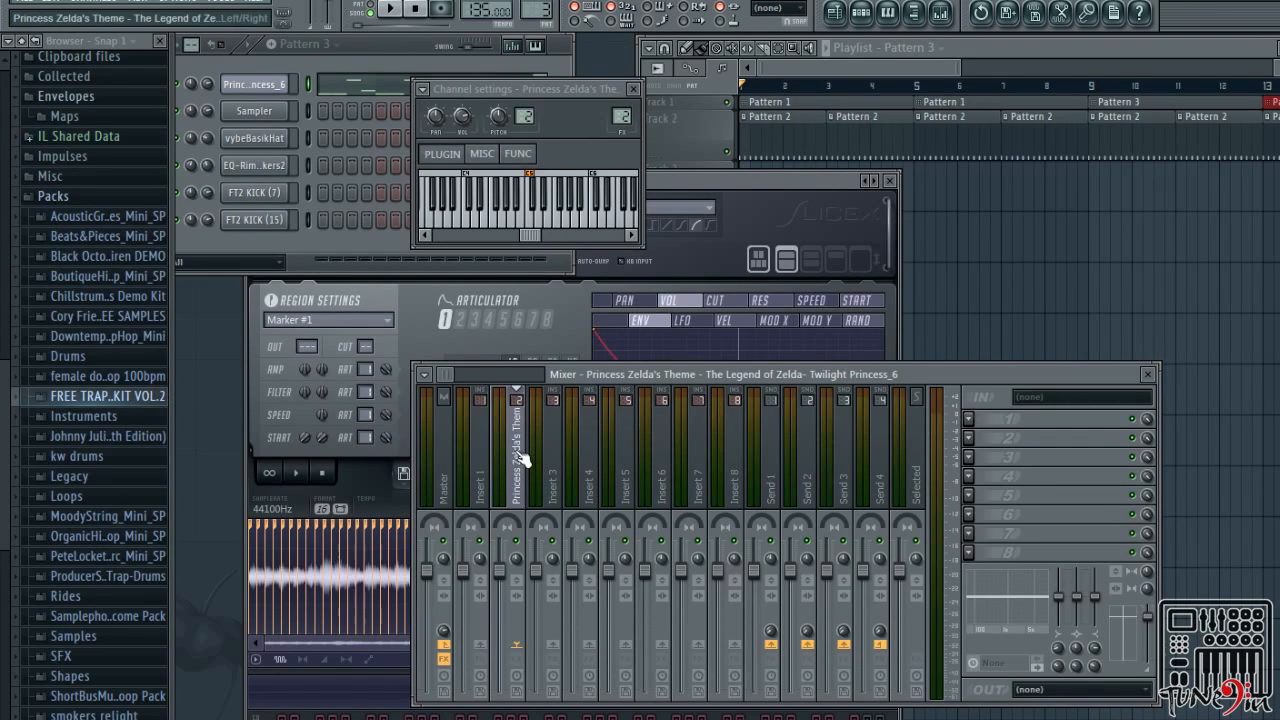
# Load Fruity Chorus in the first effect slot of the Princess Zelda's Theme mixer track and start song playback
pyautogui.click(981, 426)
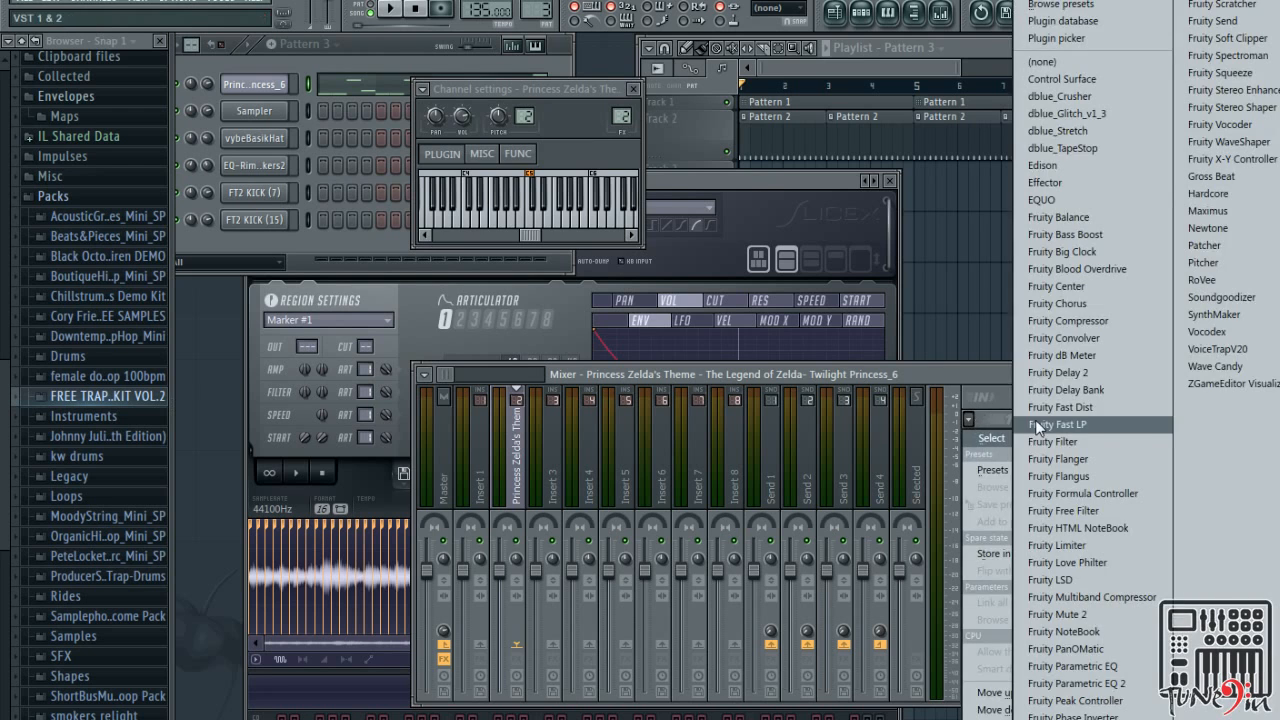
pyautogui.click(1060, 303)
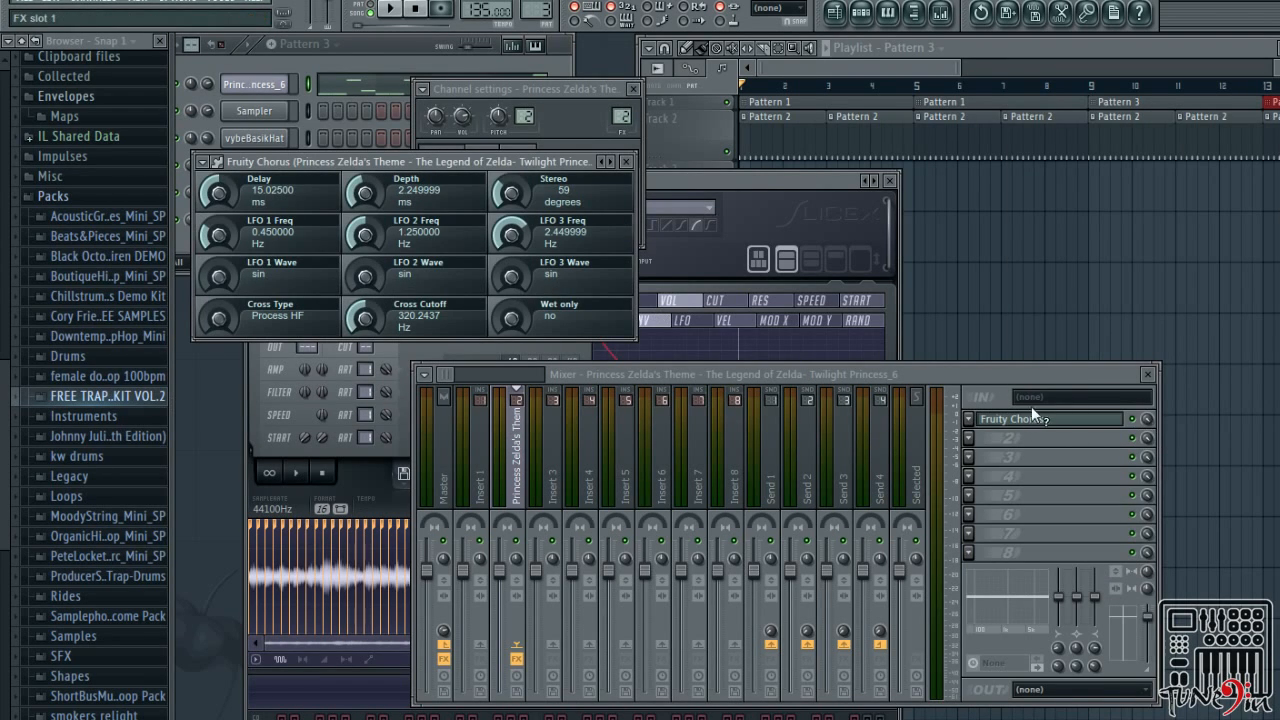
pyautogui.press('space')
pyautogui.click(936, 72)
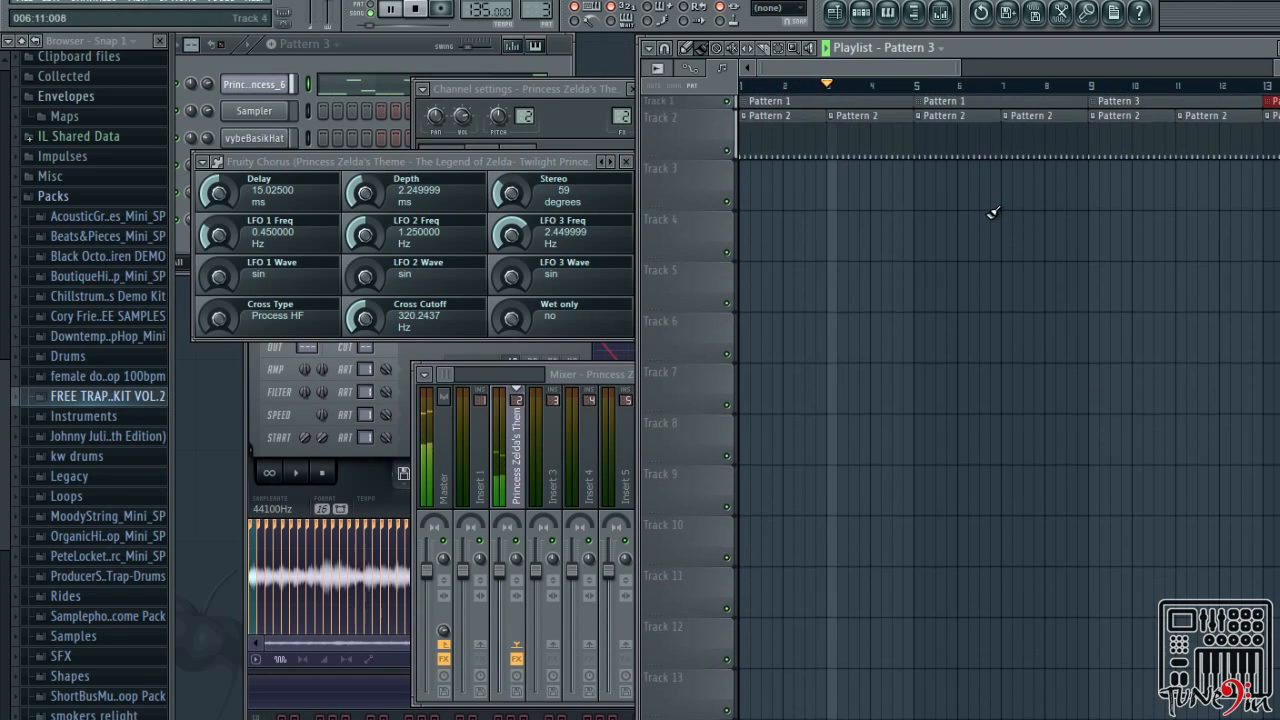
# Expand the collapsed Track 1 in the playlist and play the arrangement again to audition the chorus
pyautogui.moveTo(814, 149); pyautogui.dragTo(749, 126)
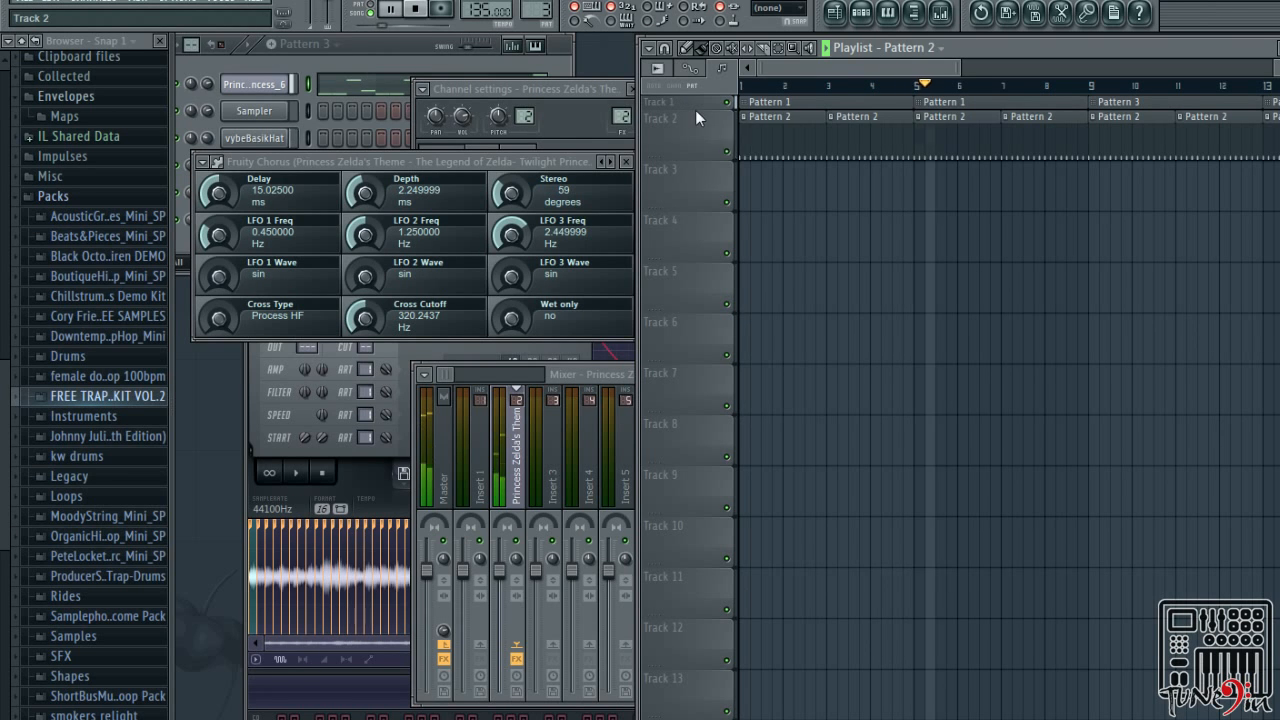
pyautogui.moveTo(695, 110); pyautogui.dragTo(697, 122)
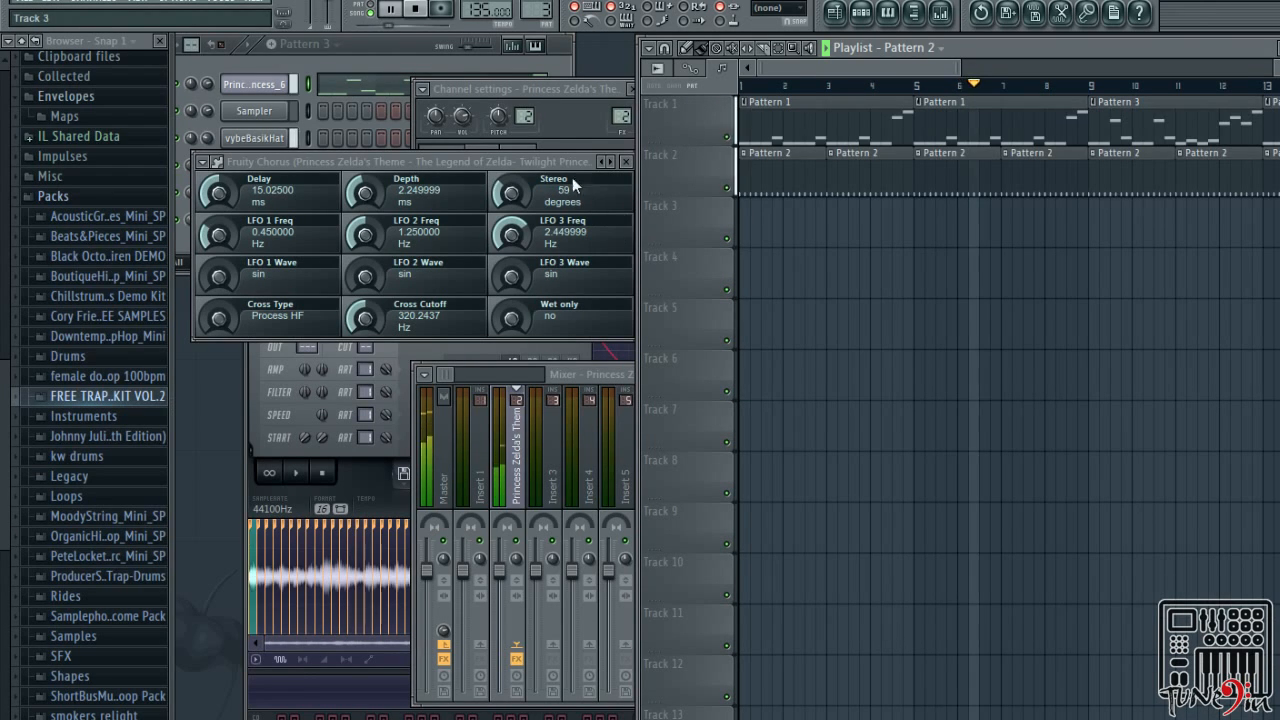
pyautogui.click(589, 377)
pyautogui.press('space')
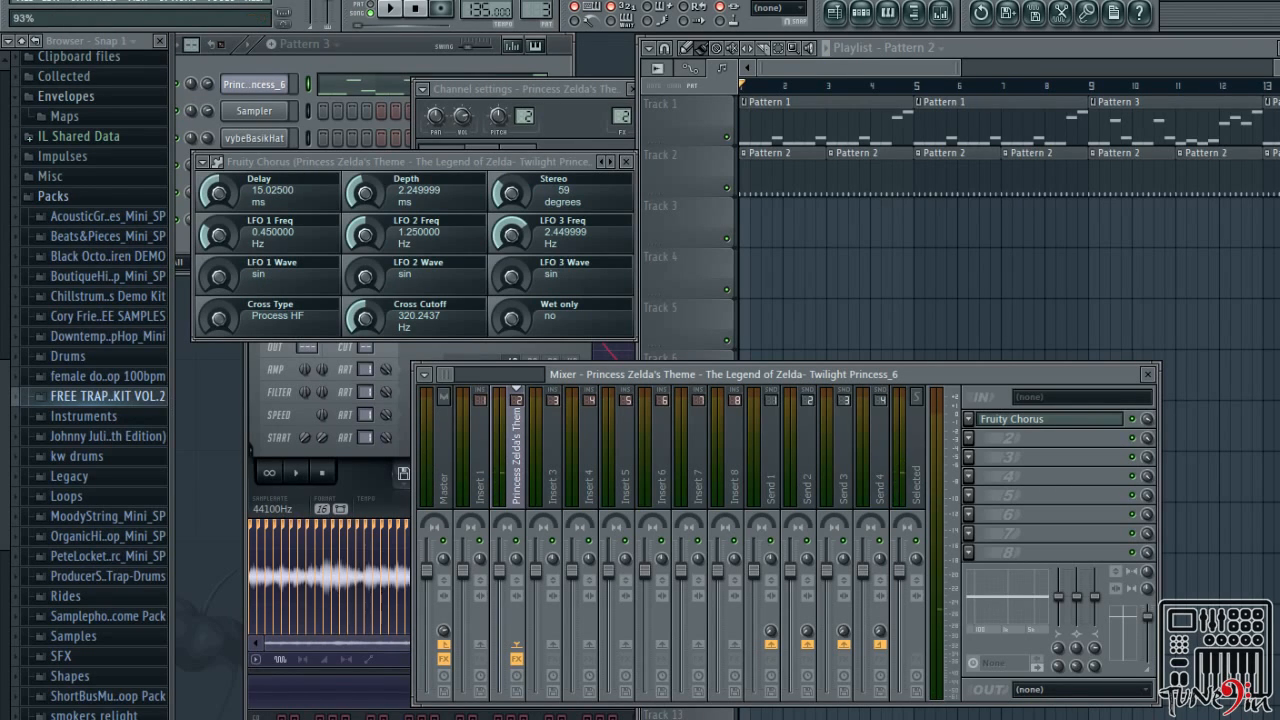
pyautogui.press('space')
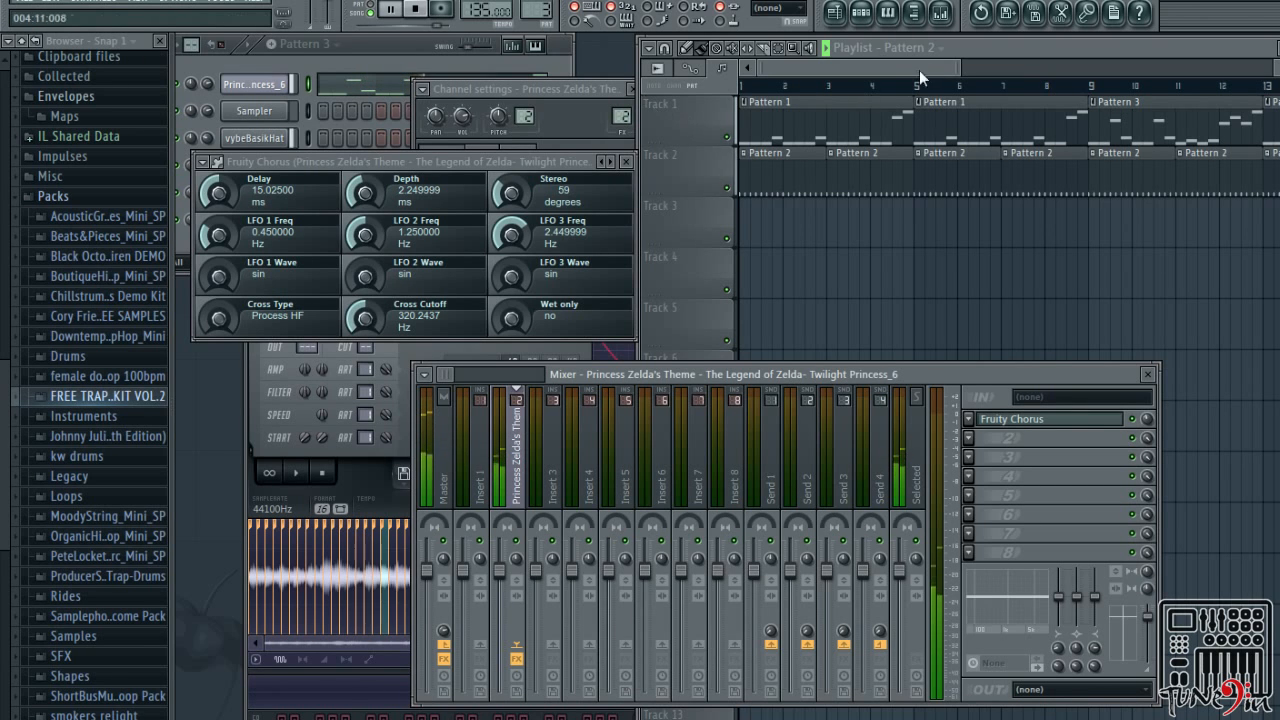
pyautogui.moveTo(912, 62); pyautogui.dragTo(1019, 78)
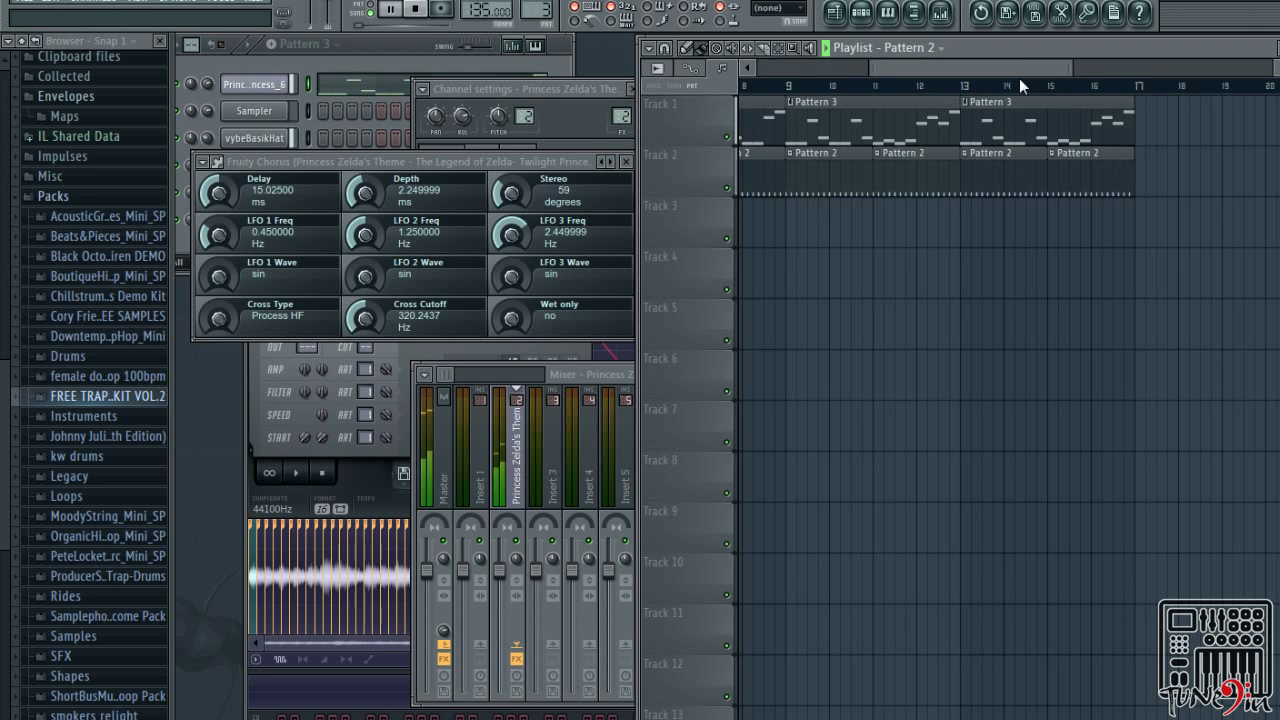
pyautogui.press('space')
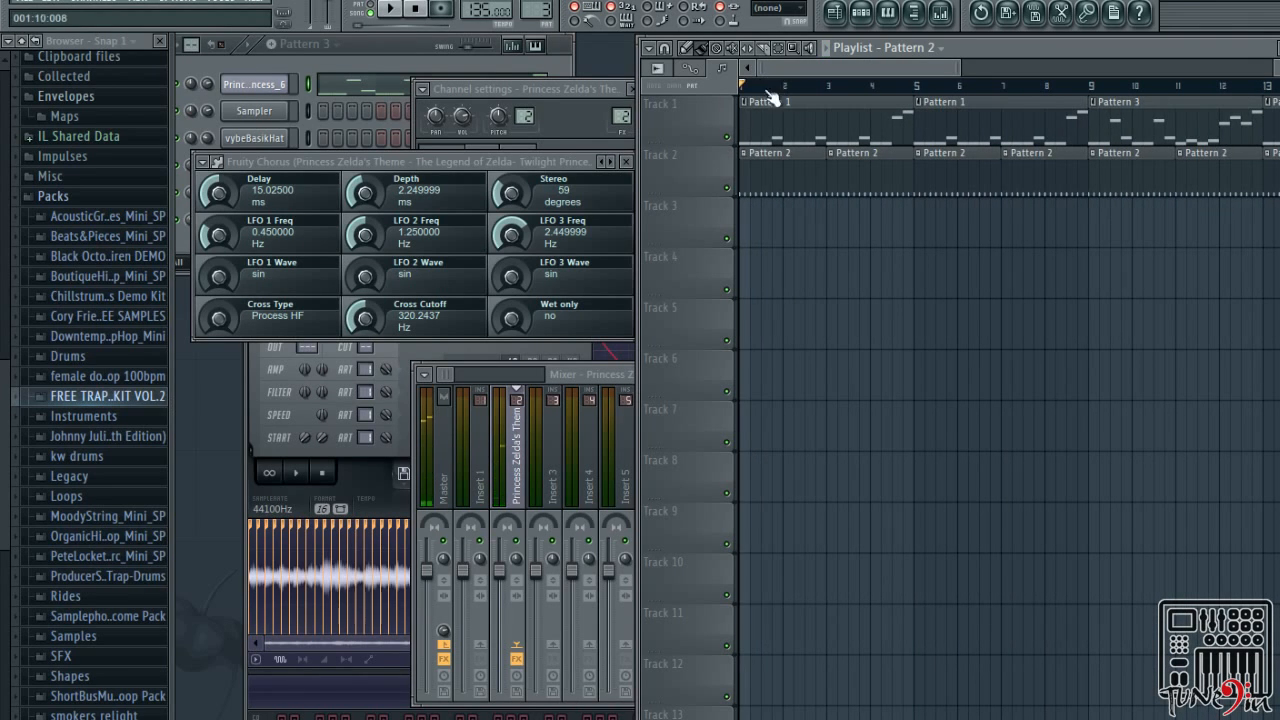
# Load Fruity Delay 2 in the second effect slot of the Princess Zelda's Theme mixer track and set its mix level to 5%
pyautogui.click(582, 370)
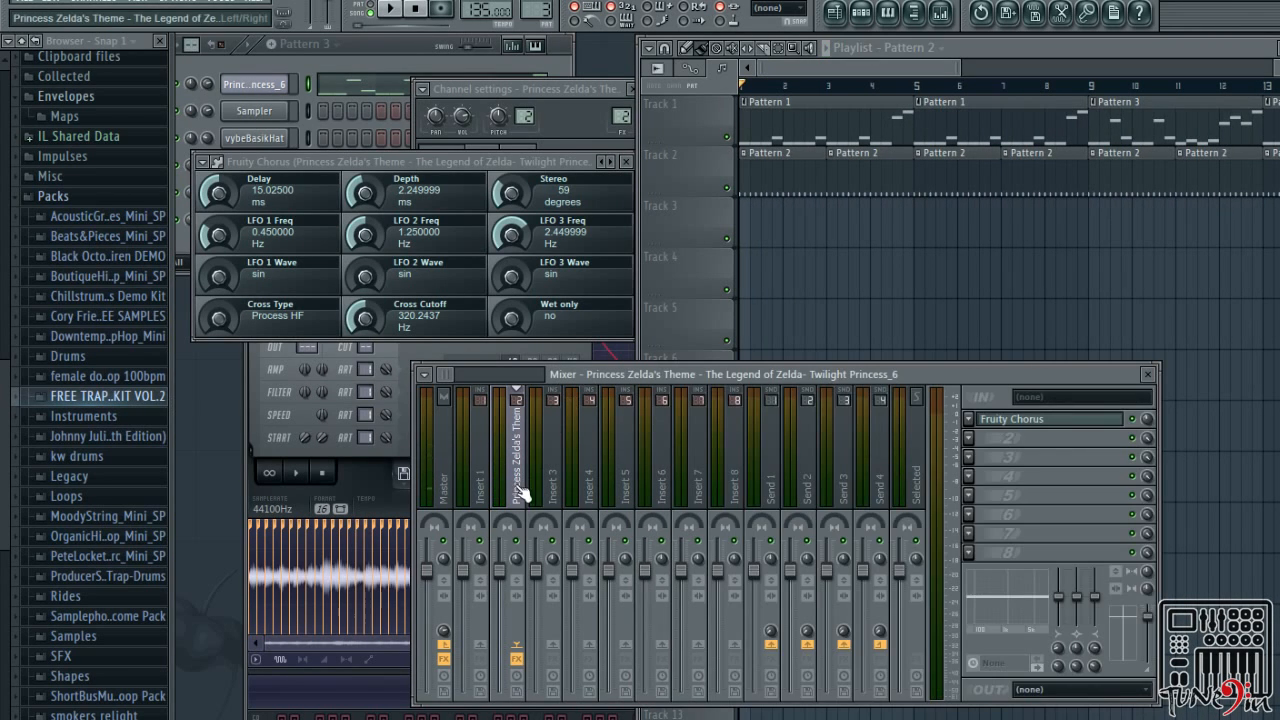
pyautogui.click(1027, 422)
pyautogui.click(1001, 421)
pyautogui.click(970, 446)
pyautogui.moveTo(972, 445)
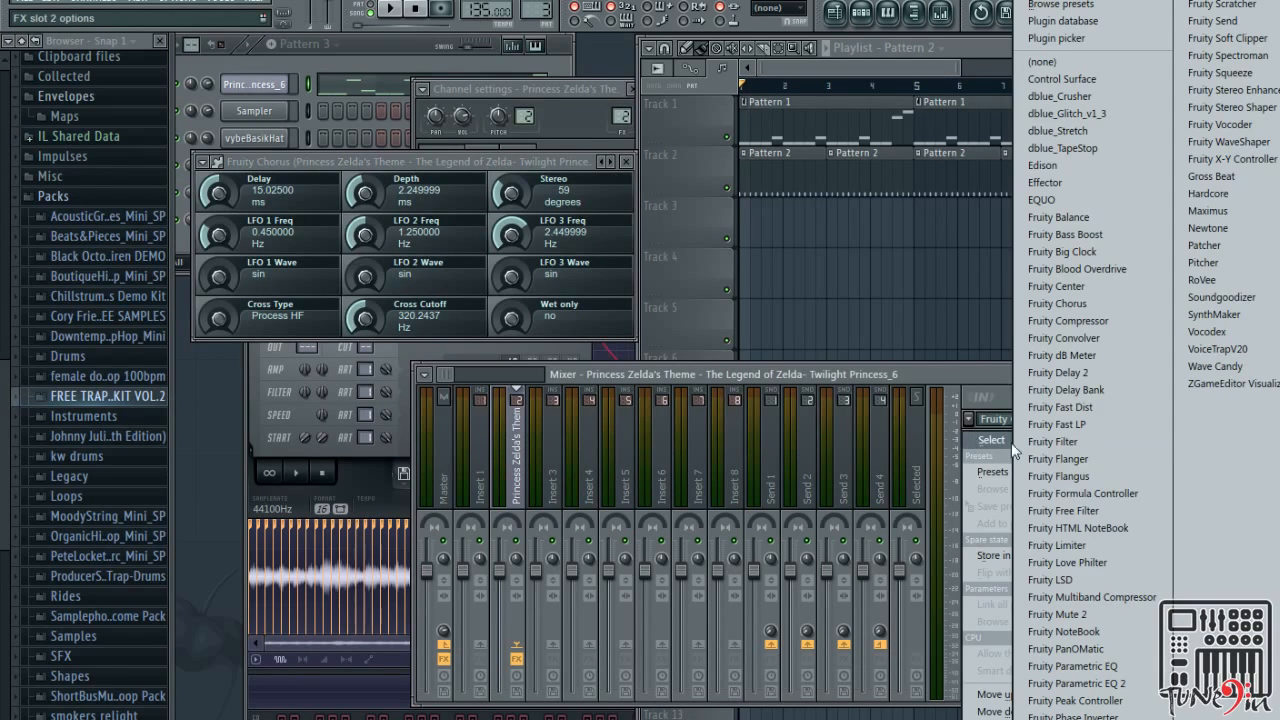
pyautogui.click(1058, 372)
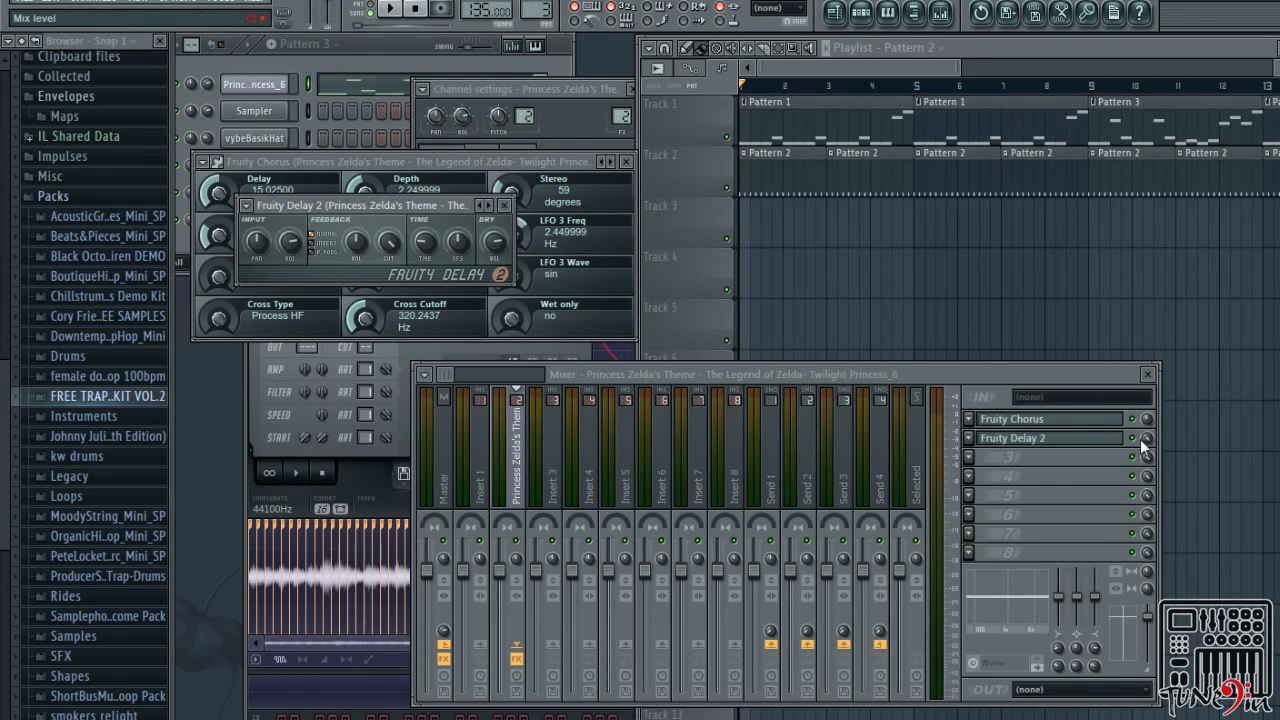
pyautogui.moveTo(1146, 438); pyautogui.dragTo(1146, 448)
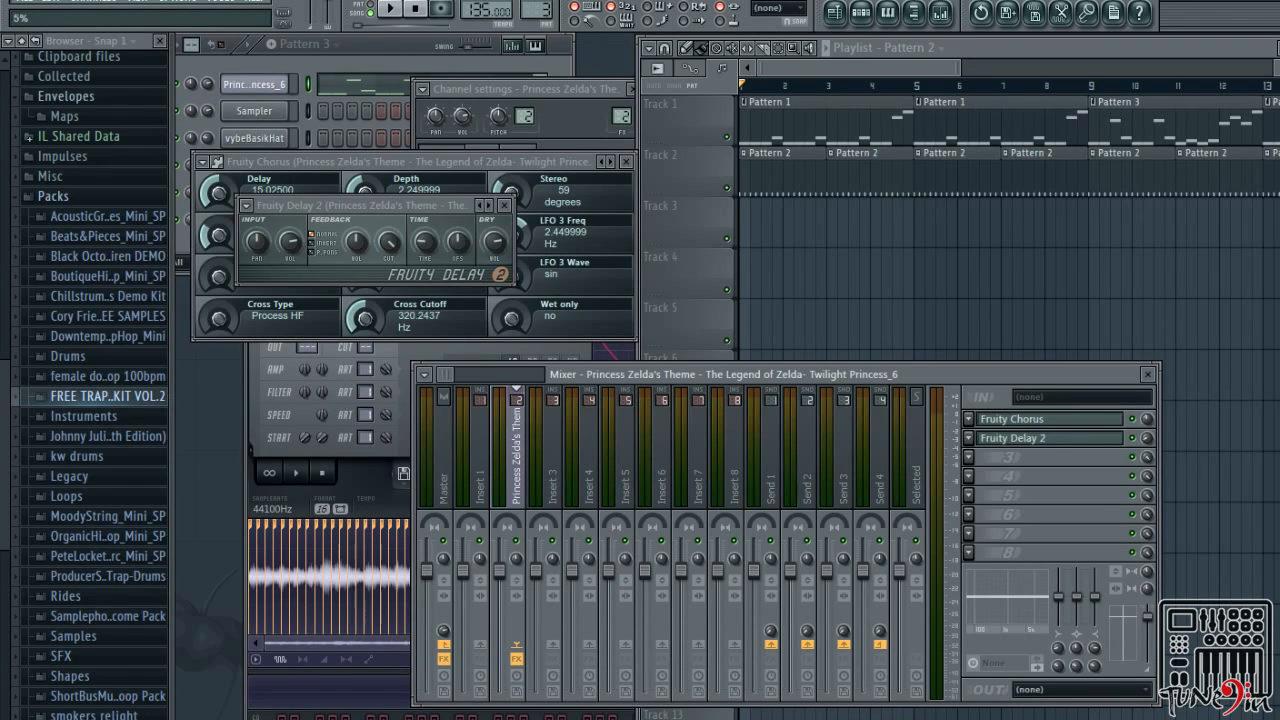
# Play the arrangement from the start to audition the sample with the delay alongside the drums
pyautogui.click(562, 72)
pyautogui.click(847, 64)
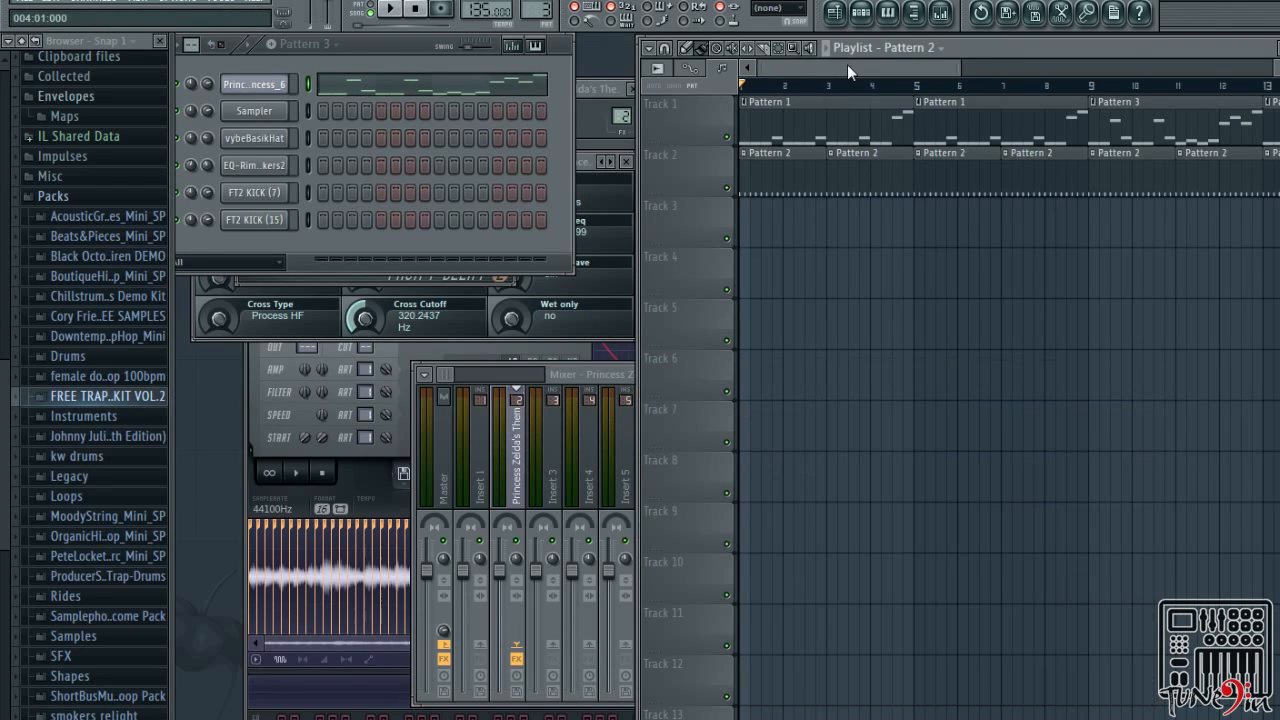
pyautogui.press('space')
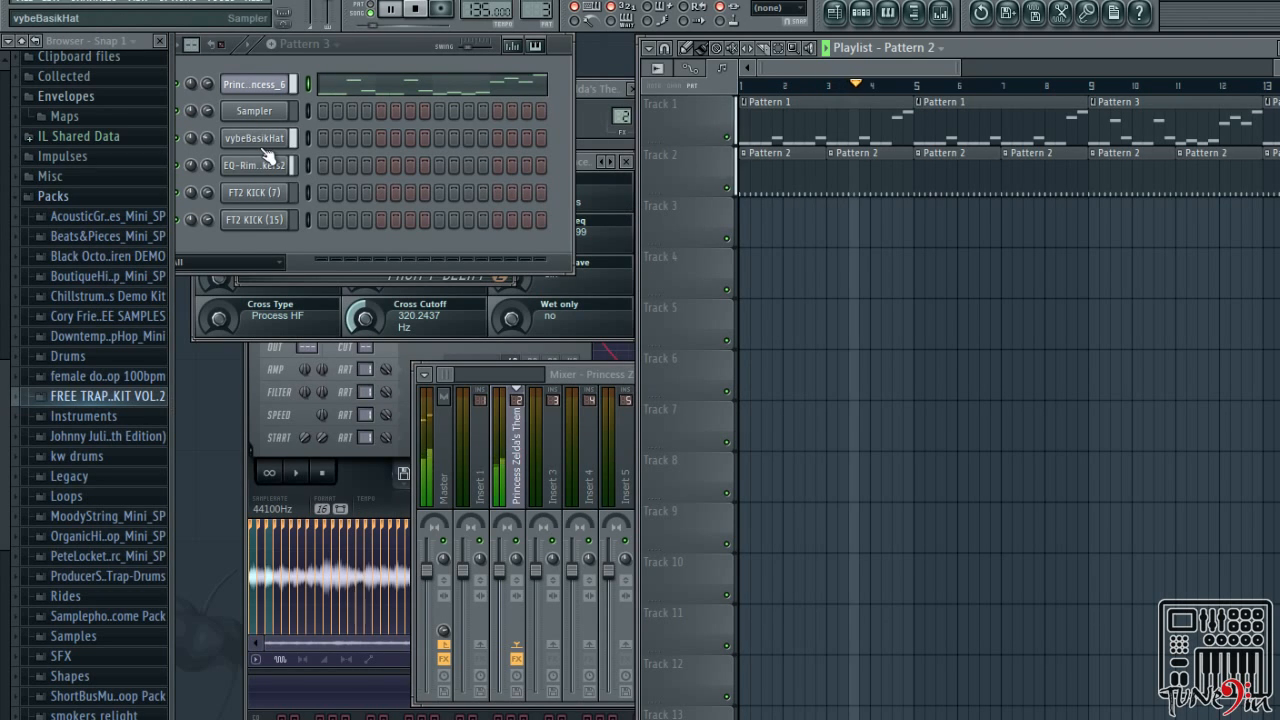
pyautogui.press('space')
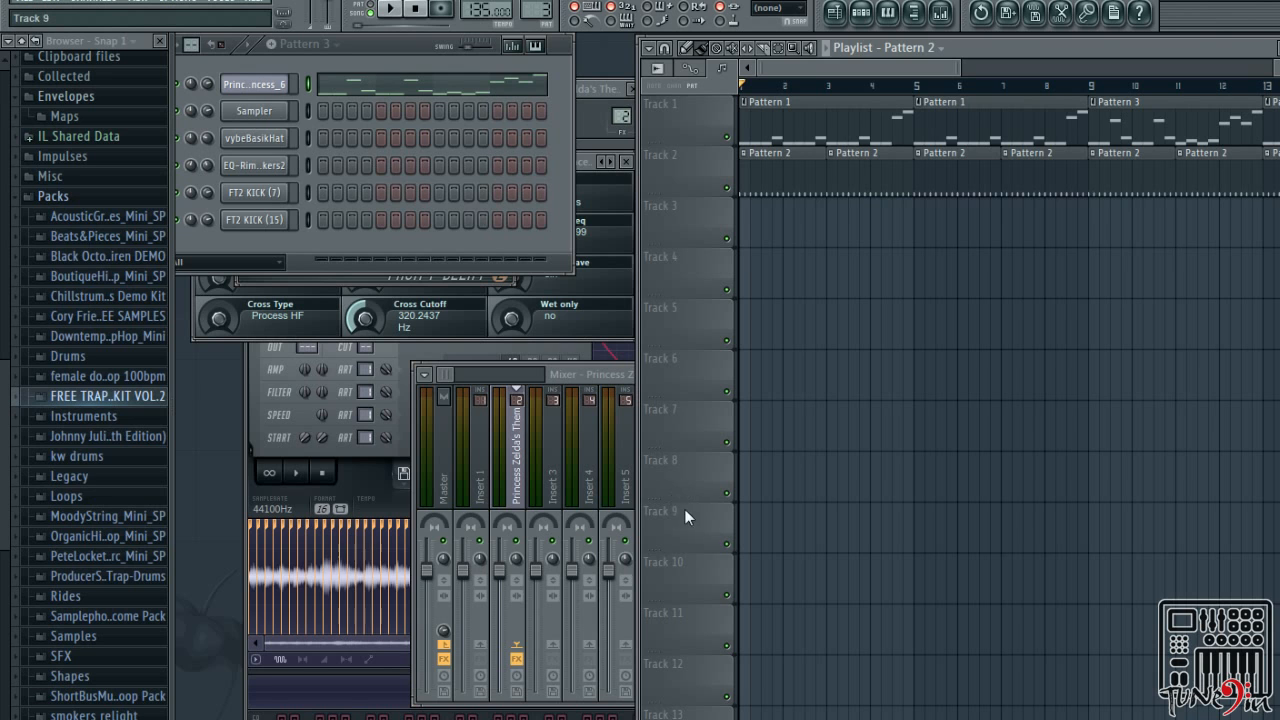
pyautogui.press('space')
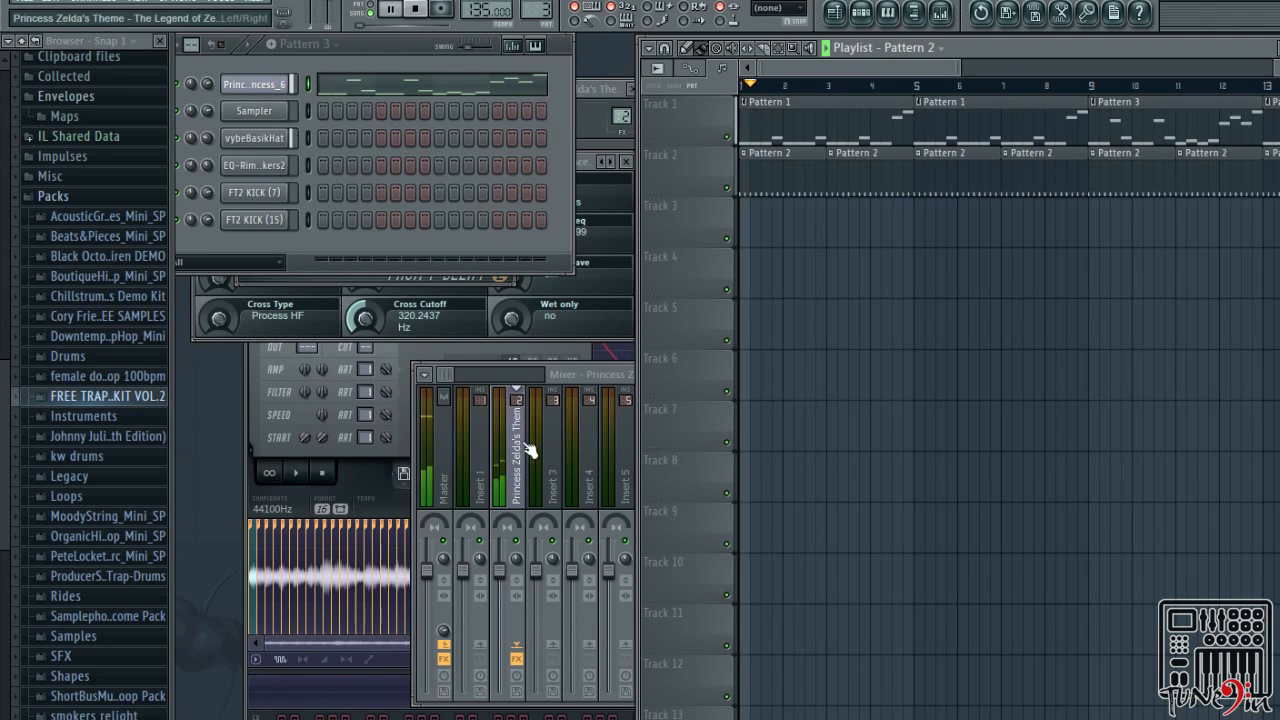
# Open the vybeBasikHat channel settings and assign the channel to free mixer track 3
pyautogui.click(270, 140)
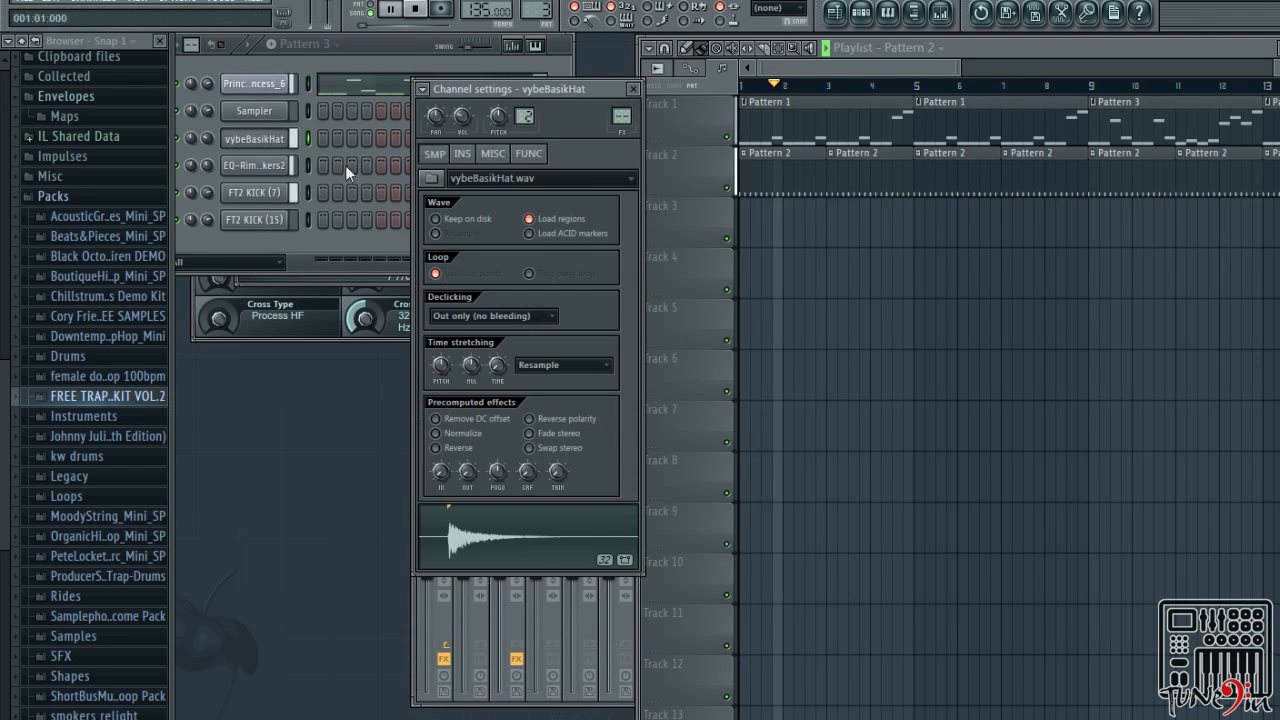
pyautogui.click(423, 89)
pyautogui.click(435, 128)
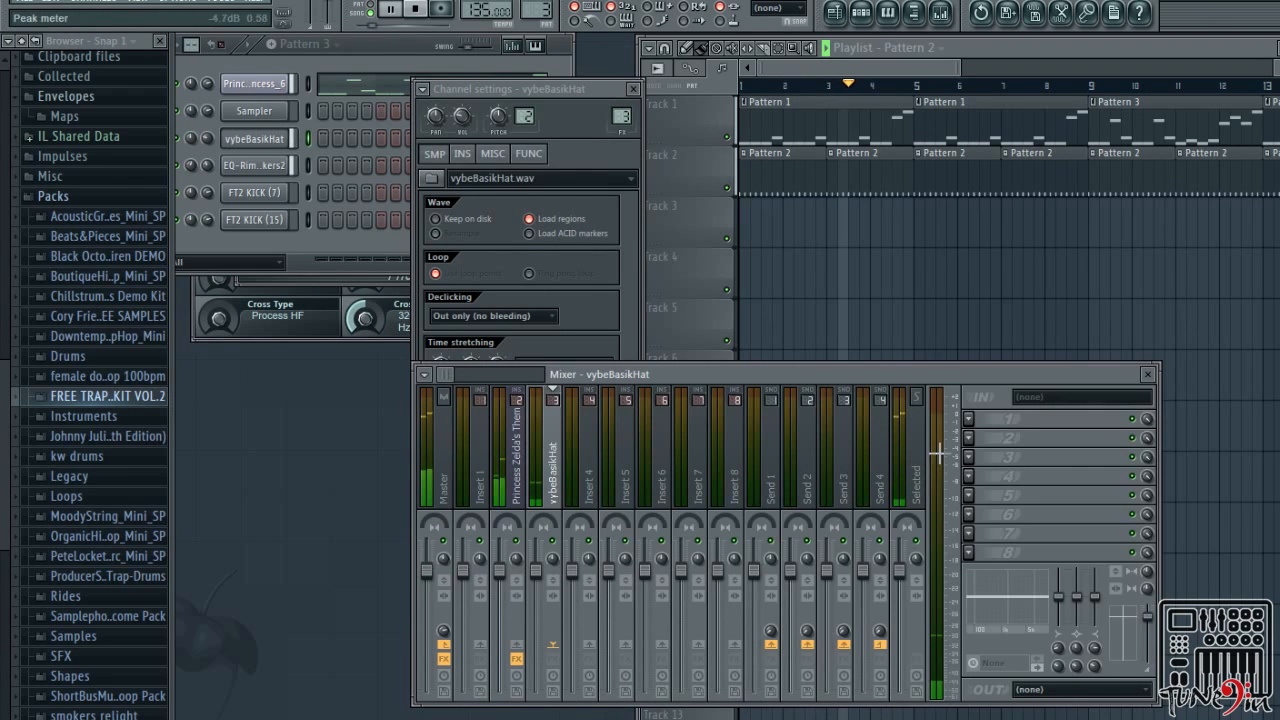
# Load Fruity Reeverb 2 in the first slot of the vybeBasikHat mixer track, lower its mix level and set the wet level to 62%
pyautogui.click(977, 419)
pyautogui.moveTo(983, 438)
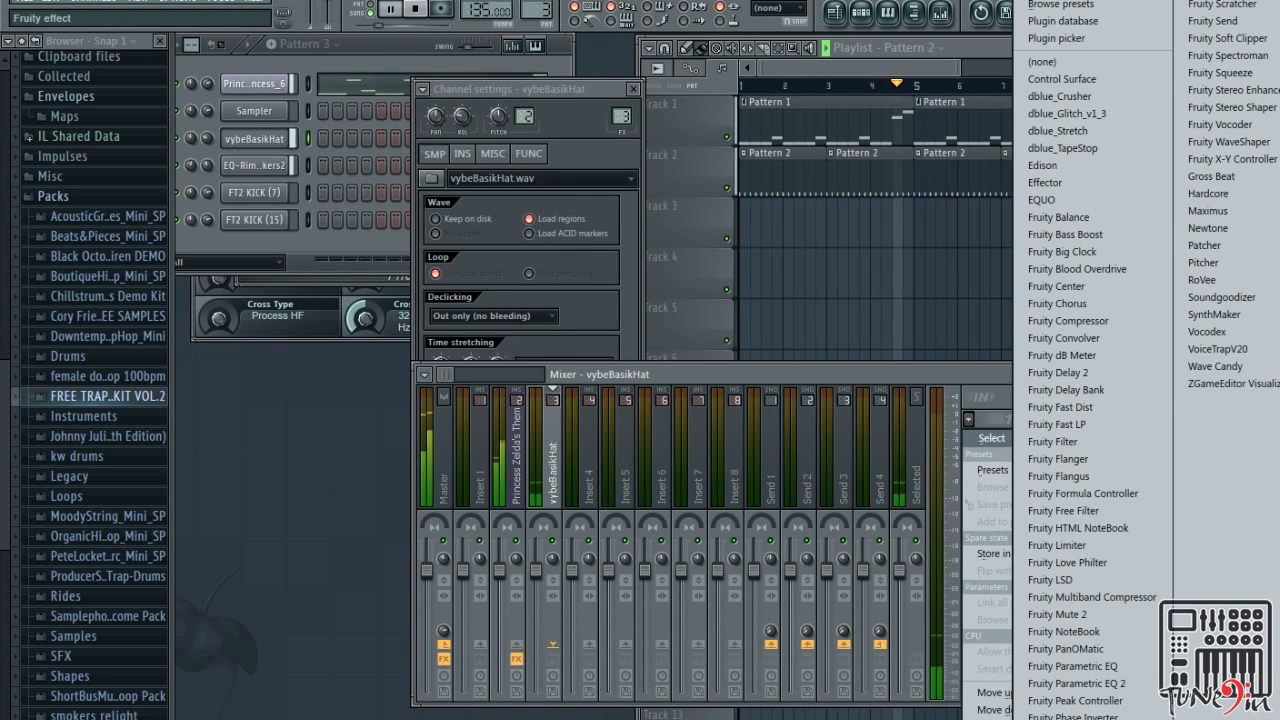
pyautogui.click(1222, 1)
pyautogui.moveTo(1148, 419); pyautogui.dragTo(1148, 482)
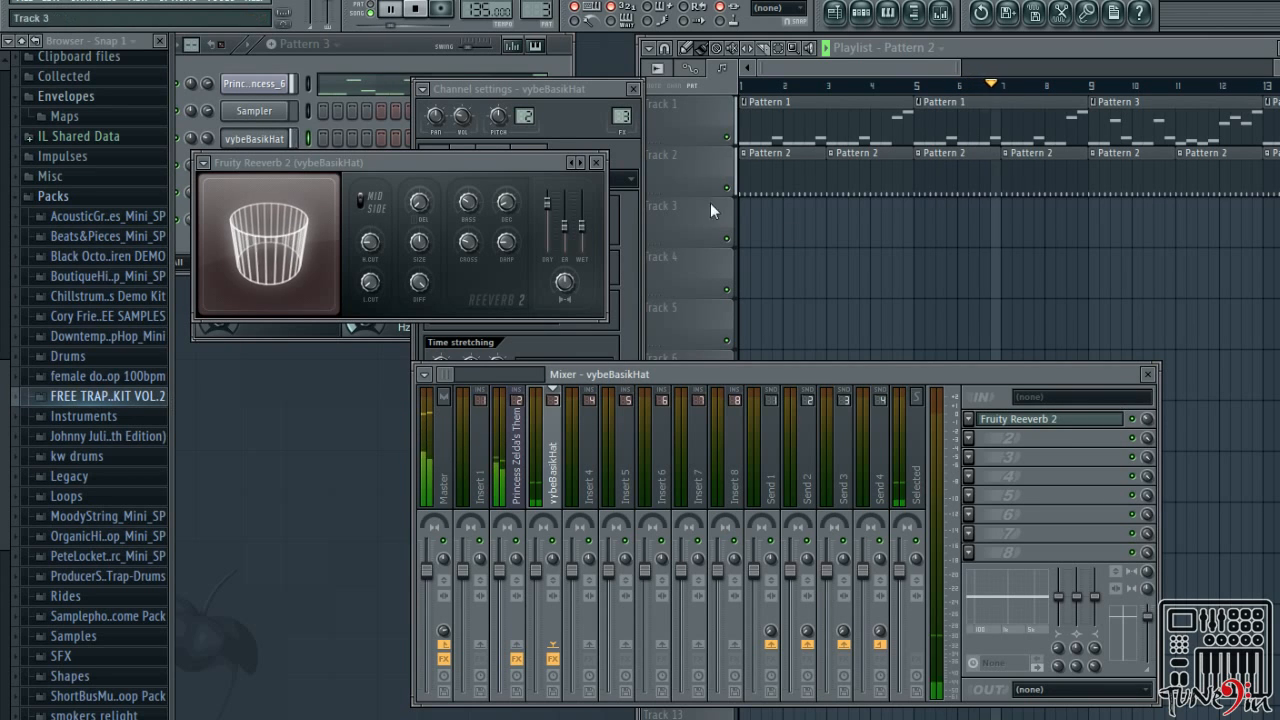
pyautogui.moveTo(582, 226); pyautogui.dragTo(582, 220)
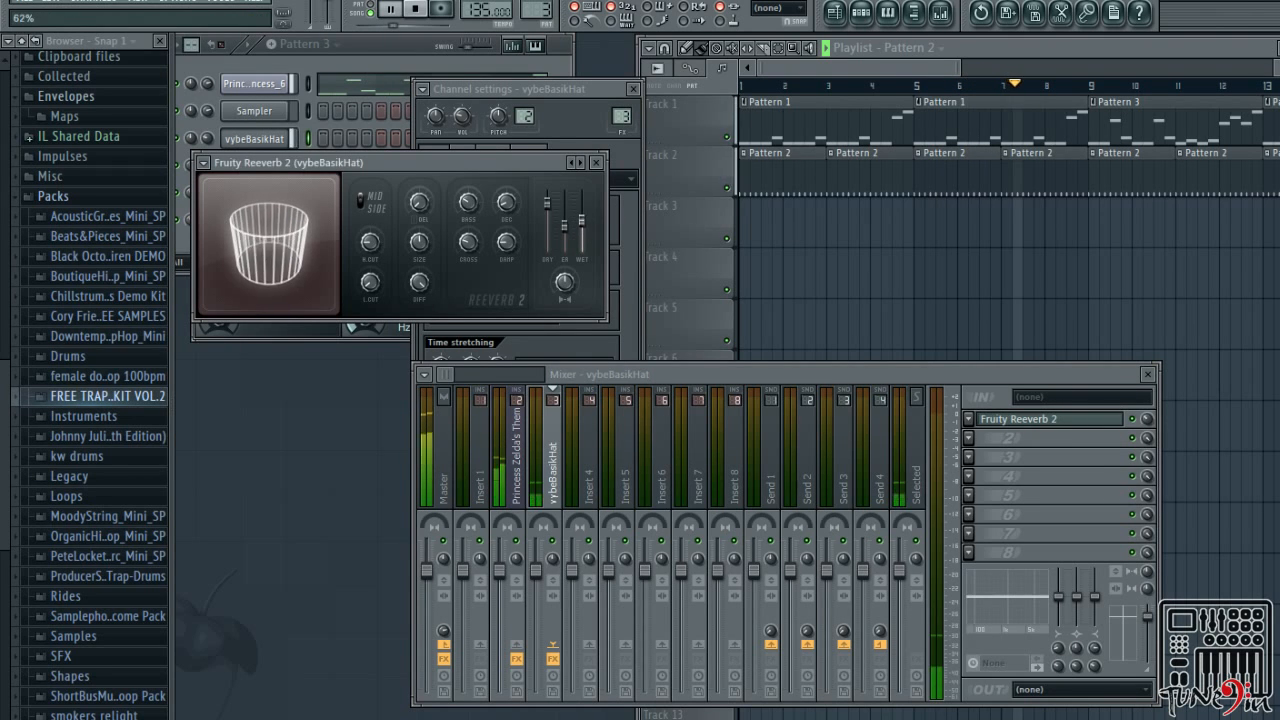
pyautogui.click(596, 163)
# Assign the EQ-Rim045 - Smokers2 channel to free mixer track 4 and load Fruity Reeverb 2 in its first effect slot
pyautogui.click(252, 166)
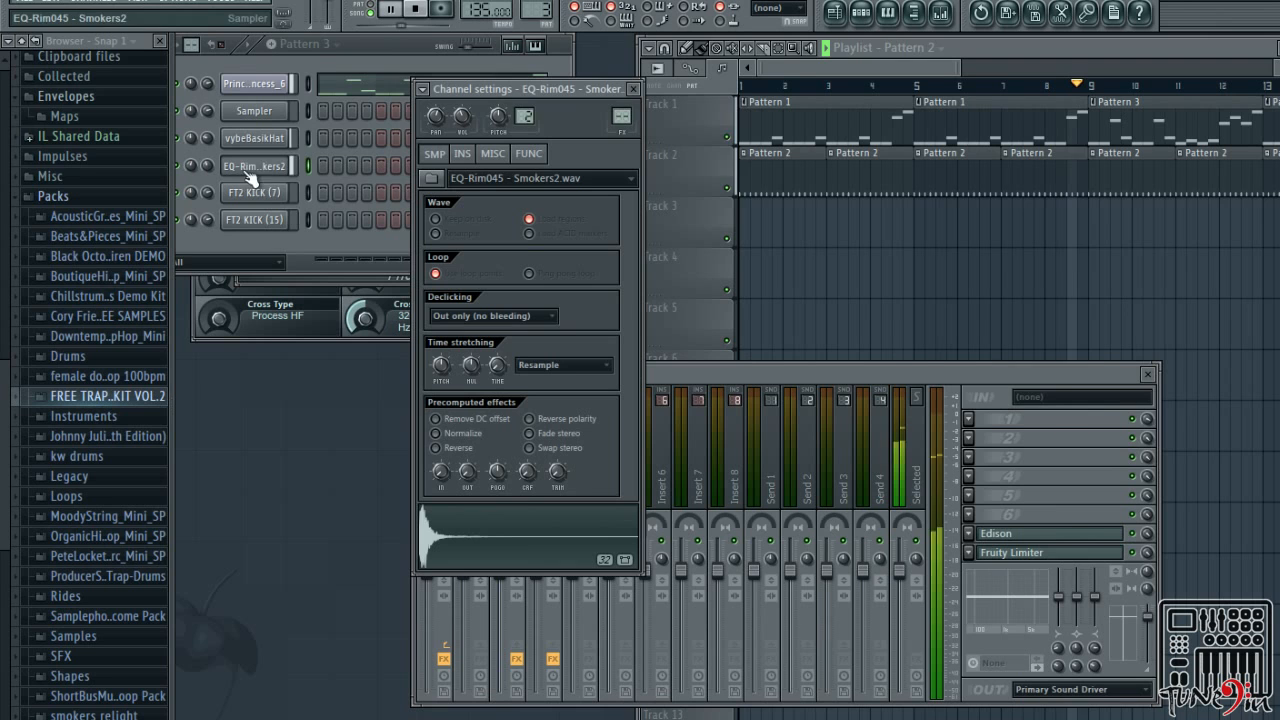
pyautogui.click(422, 89)
pyautogui.click(446, 127)
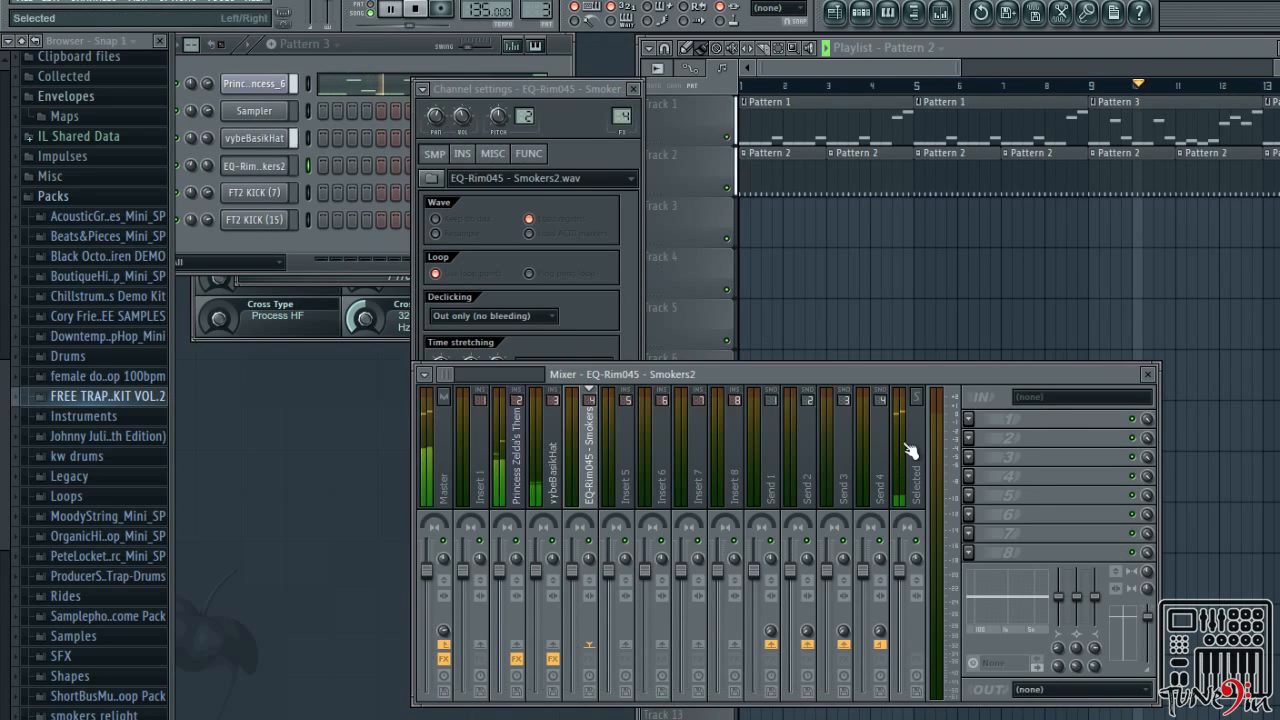
pyautogui.click(968, 420)
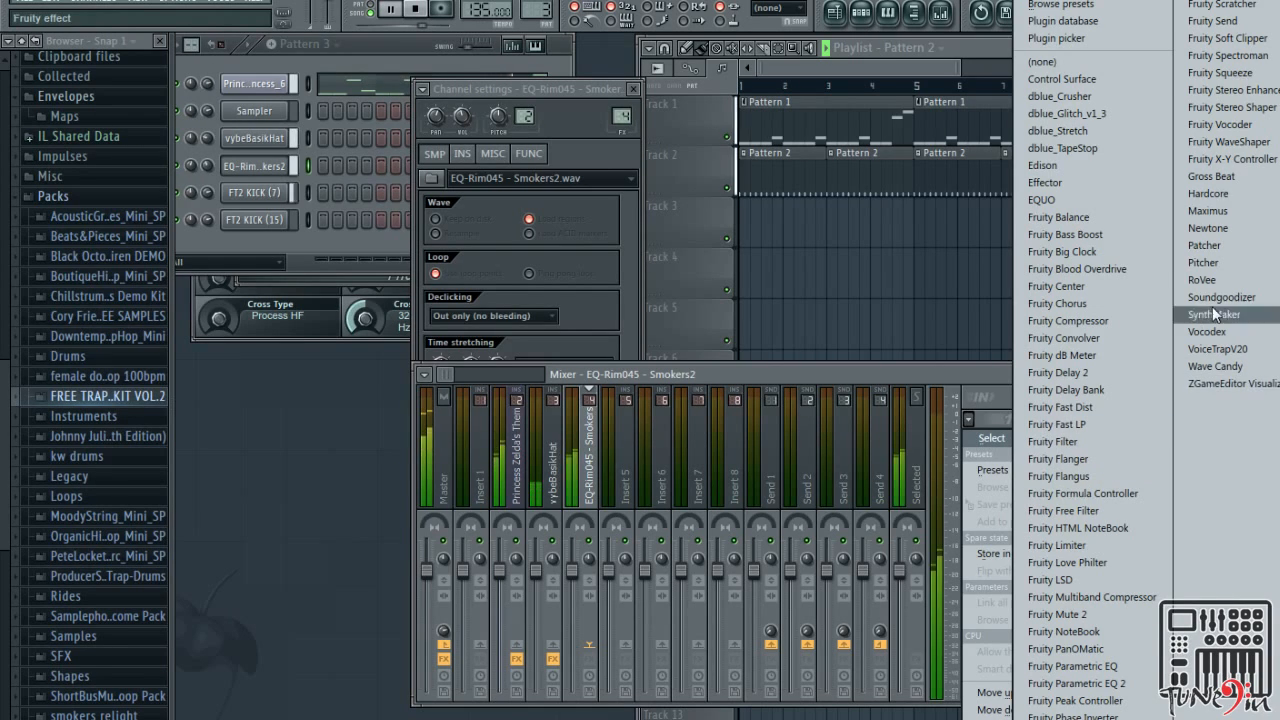
pyautogui.click(1253, 4)
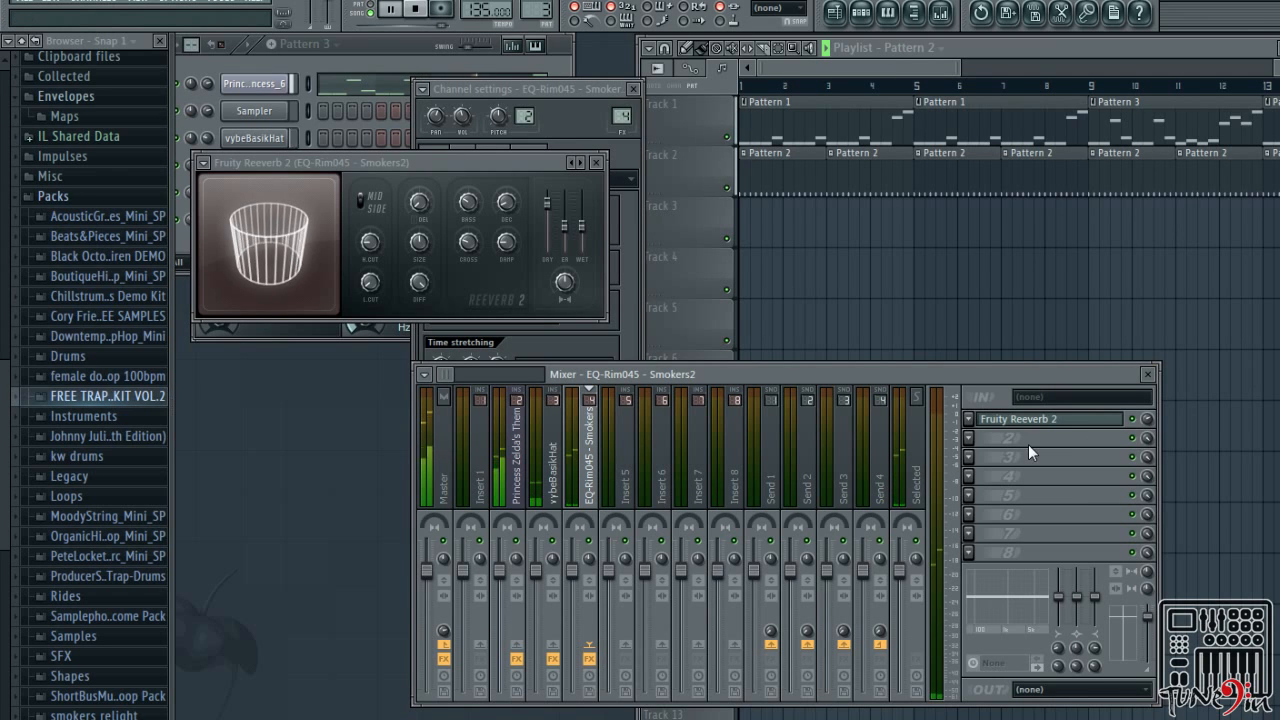
# Load Fruity Delay 2 in the second effect slot of the EQ-Rim045 - Smokers2 track, audition it and check its presets
pyautogui.click(968, 438)
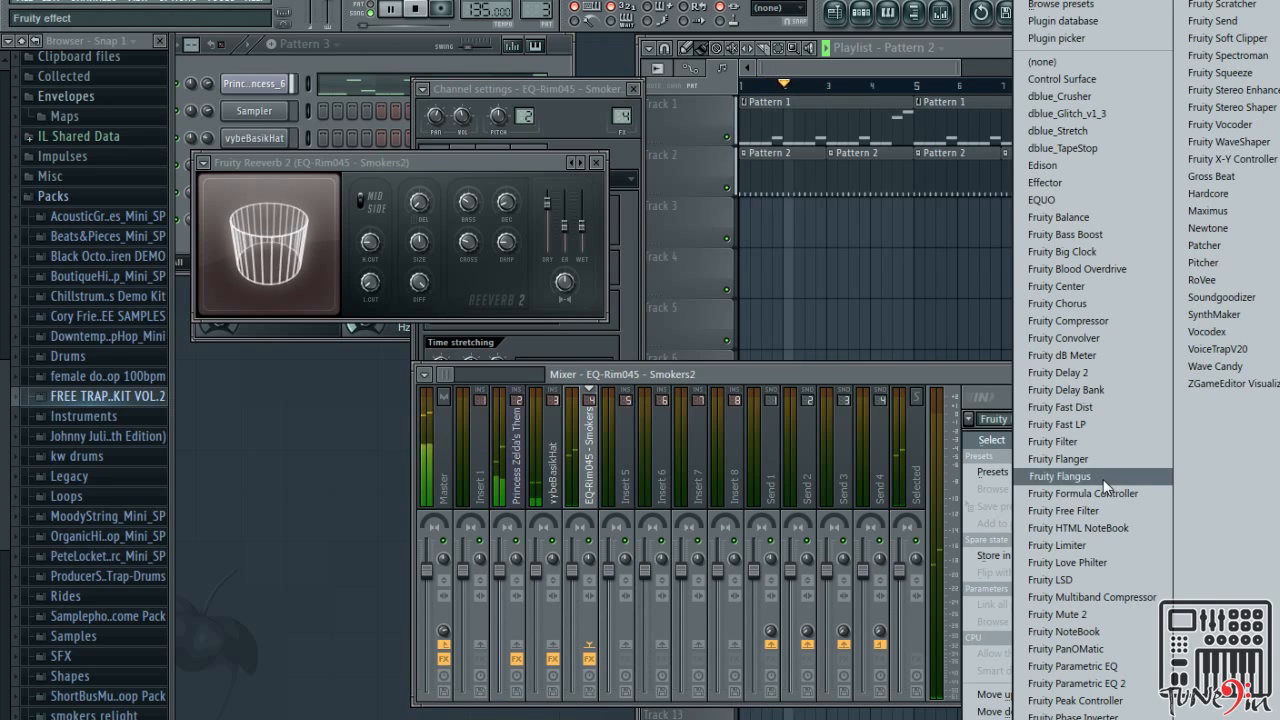
pyautogui.click(1070, 372)
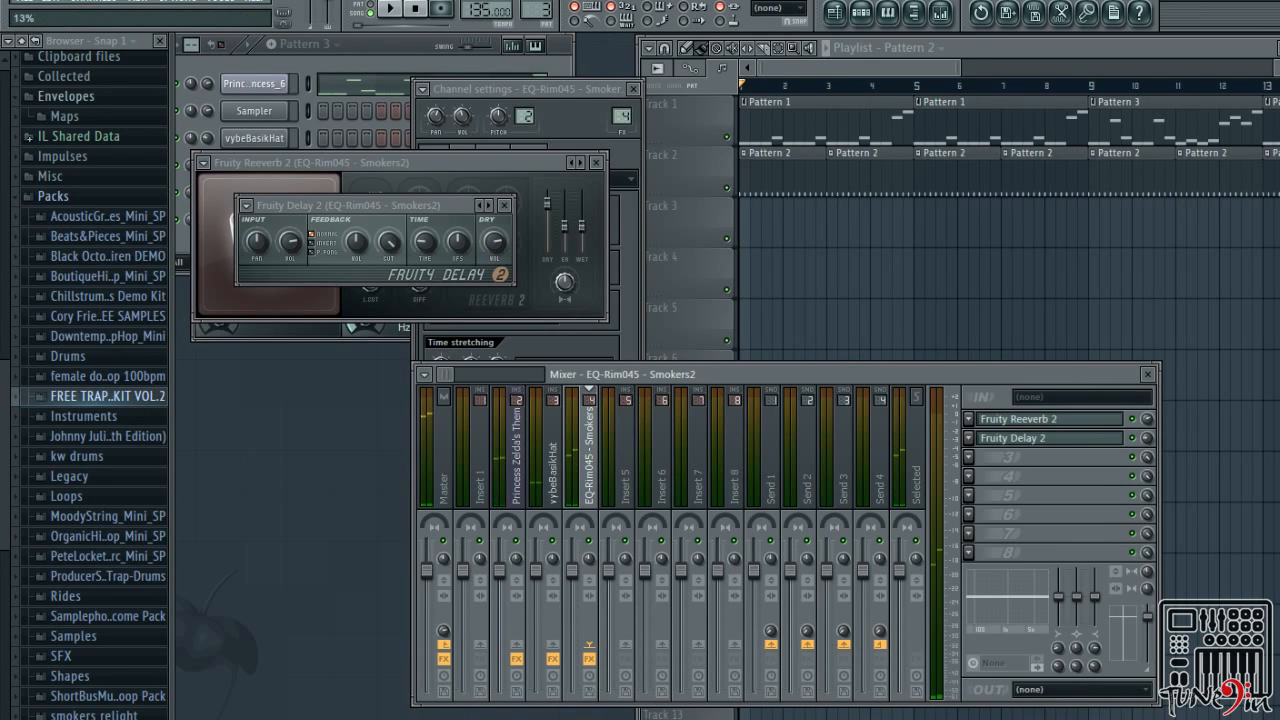
pyautogui.press('space')
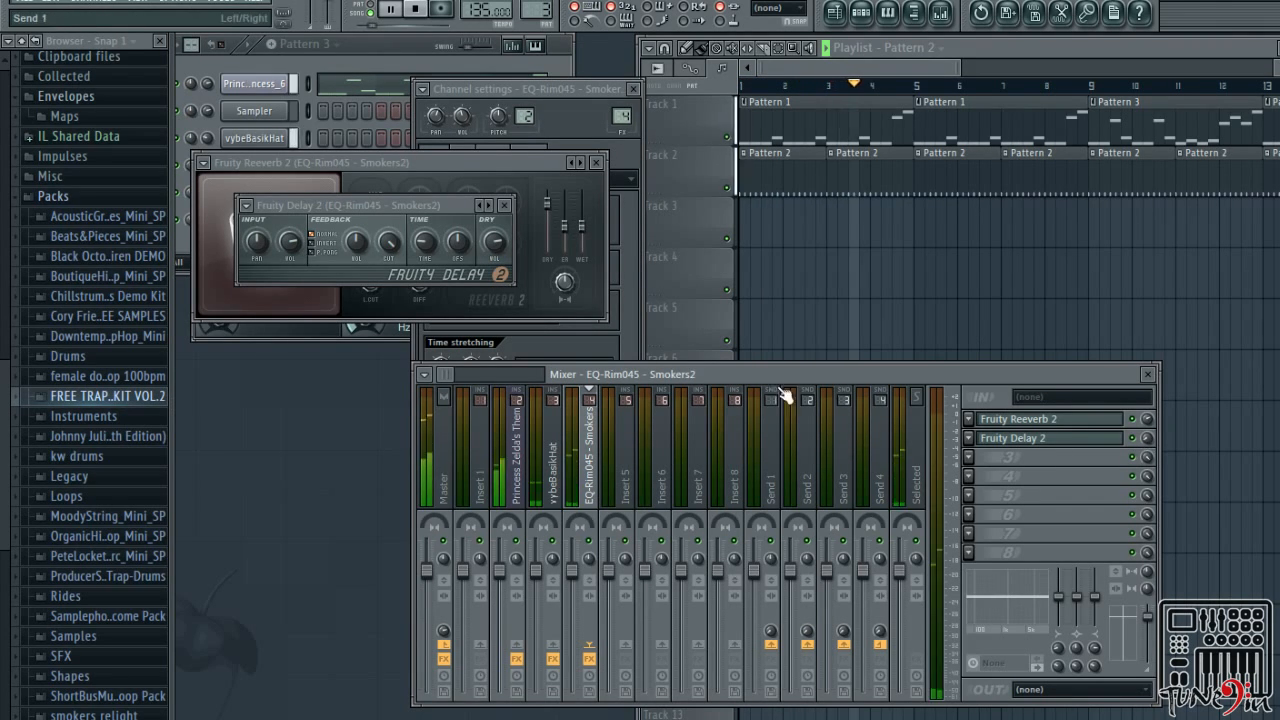
pyautogui.rightClick(481, 204)
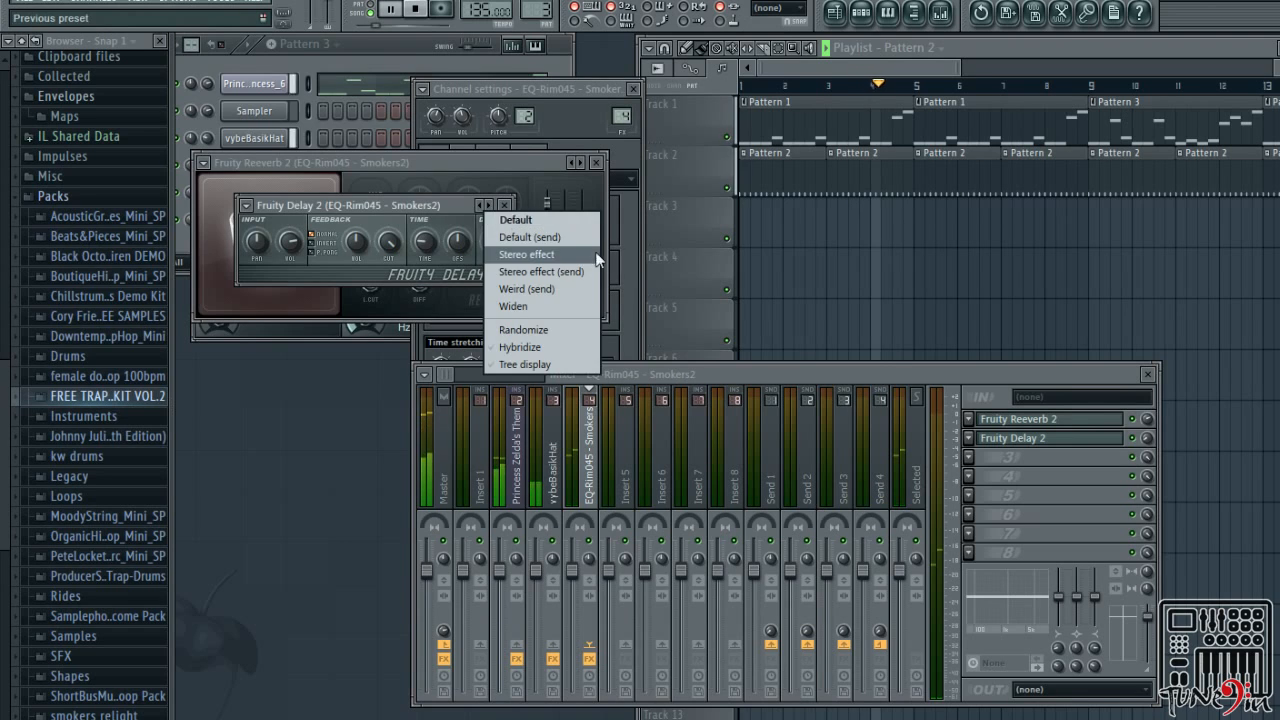
pyautogui.click(970, 372)
# Put Fruity Delay Bank in the rim track's second effect slot, audition it and lower its mix level to about 2%
pyautogui.rightClick(980, 437)
pyautogui.moveTo(1012, 419)
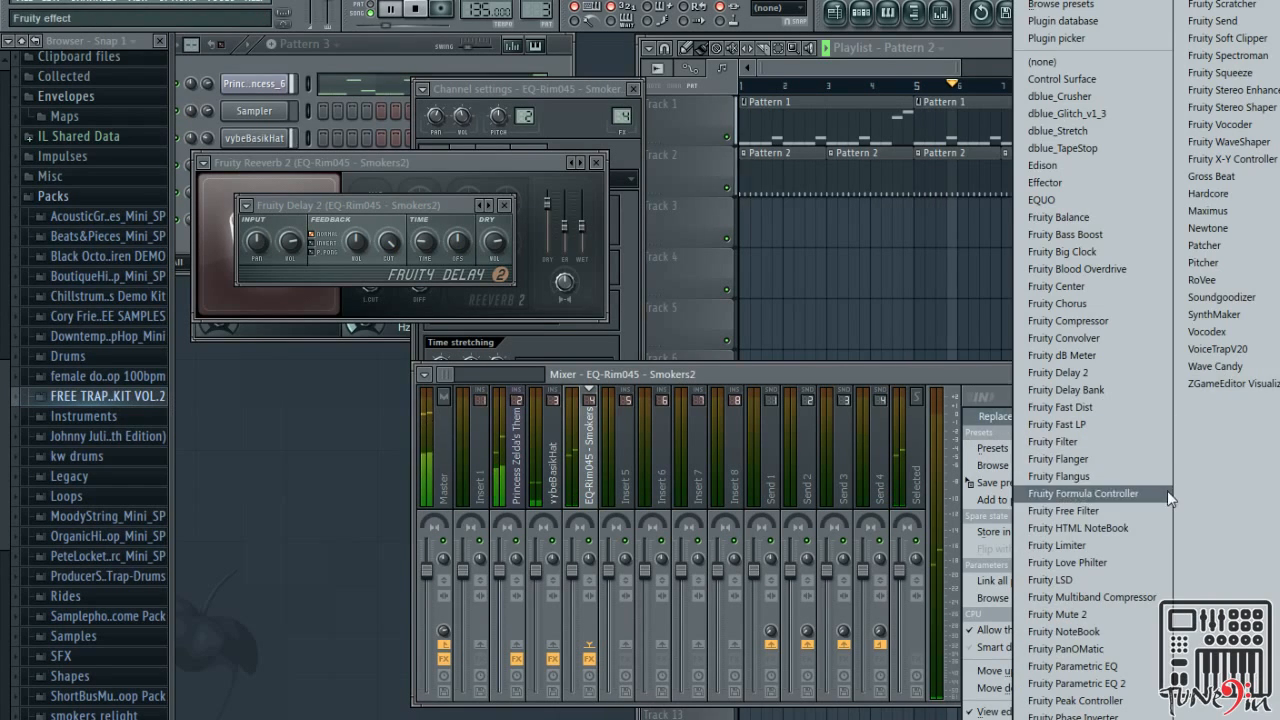
pyautogui.click(1066, 390)
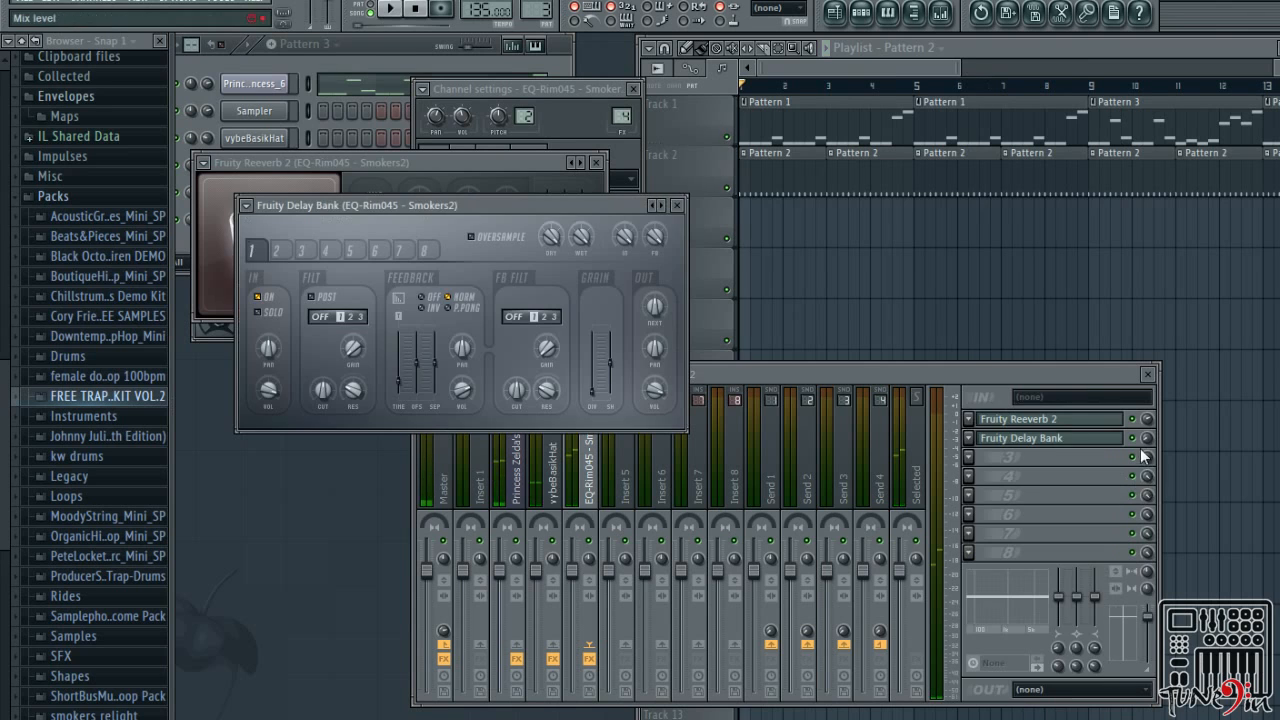
pyautogui.rightClick(652, 205)
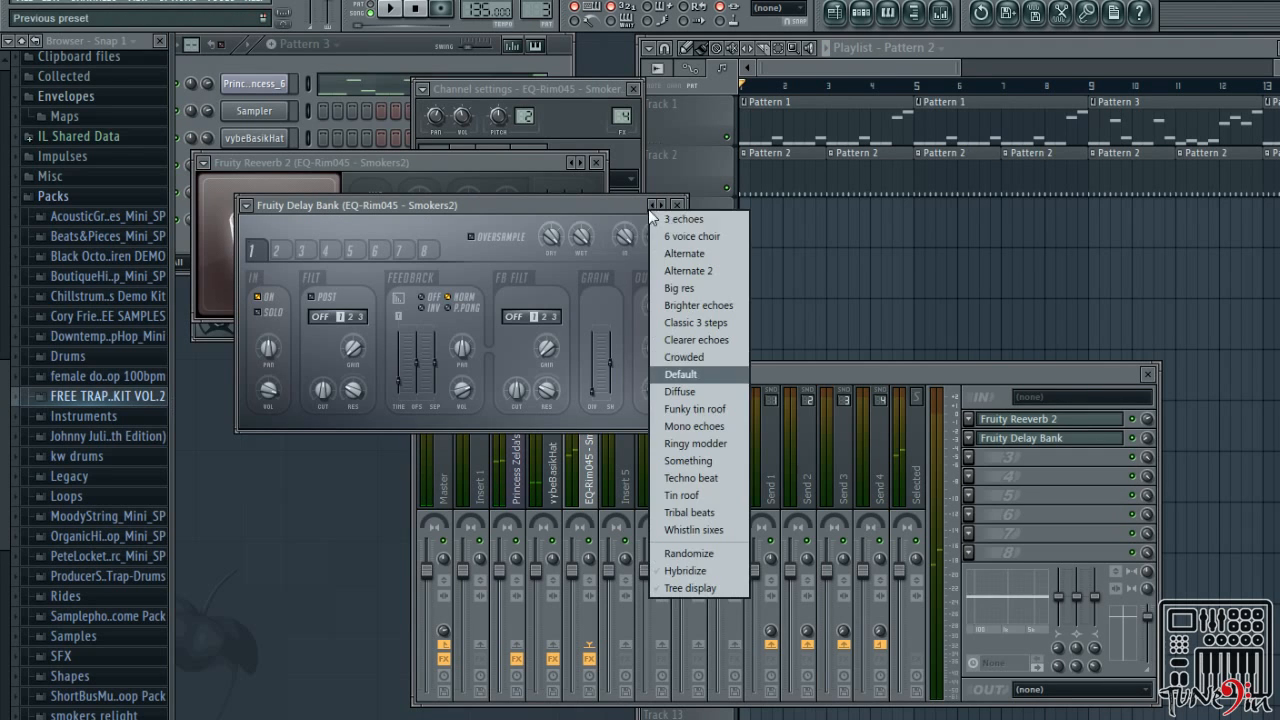
pyautogui.click(561, 209)
pyautogui.press('space')
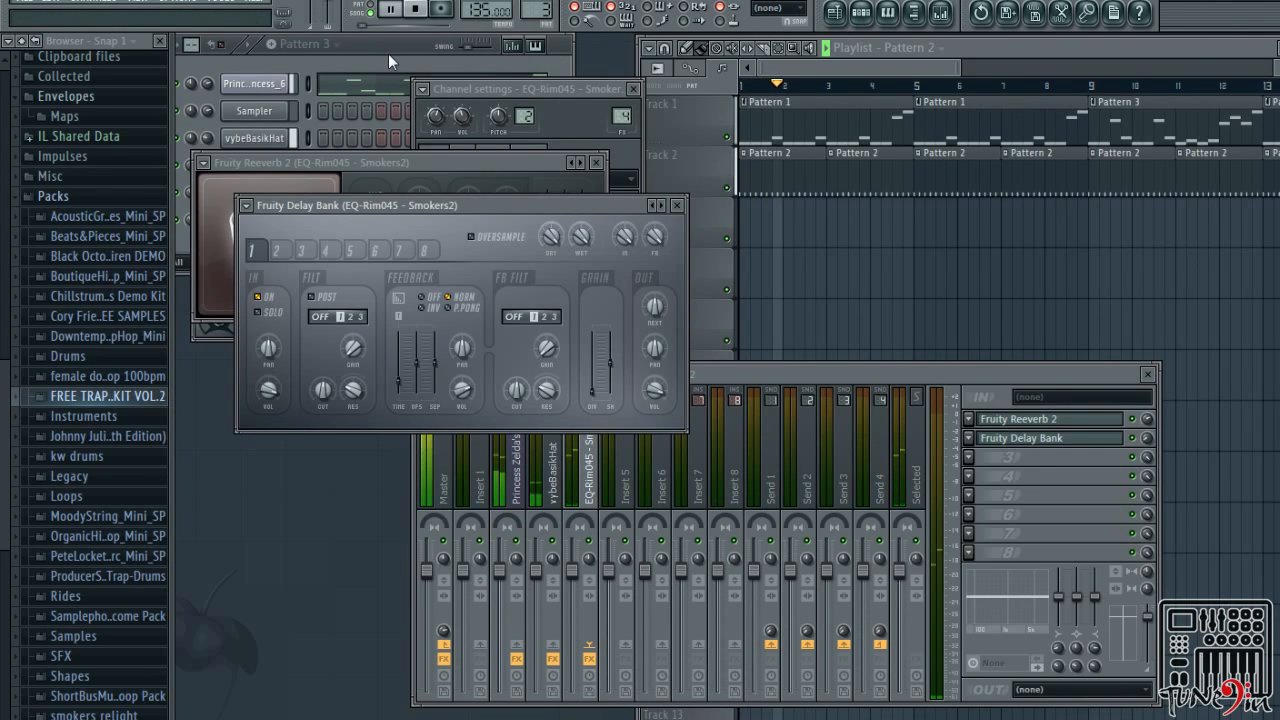
pyautogui.click(388, 53)
pyautogui.click(1148, 436)
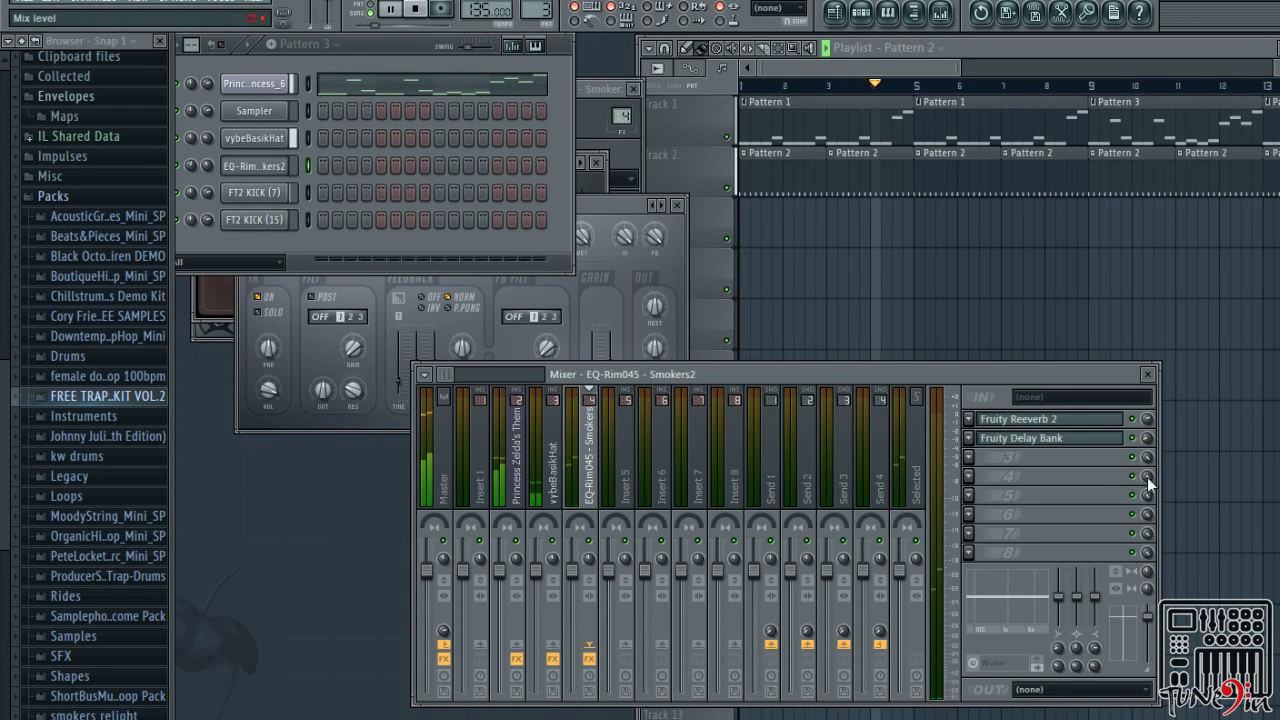
pyautogui.moveTo(1144, 440); pyautogui.dragTo(1144, 452)
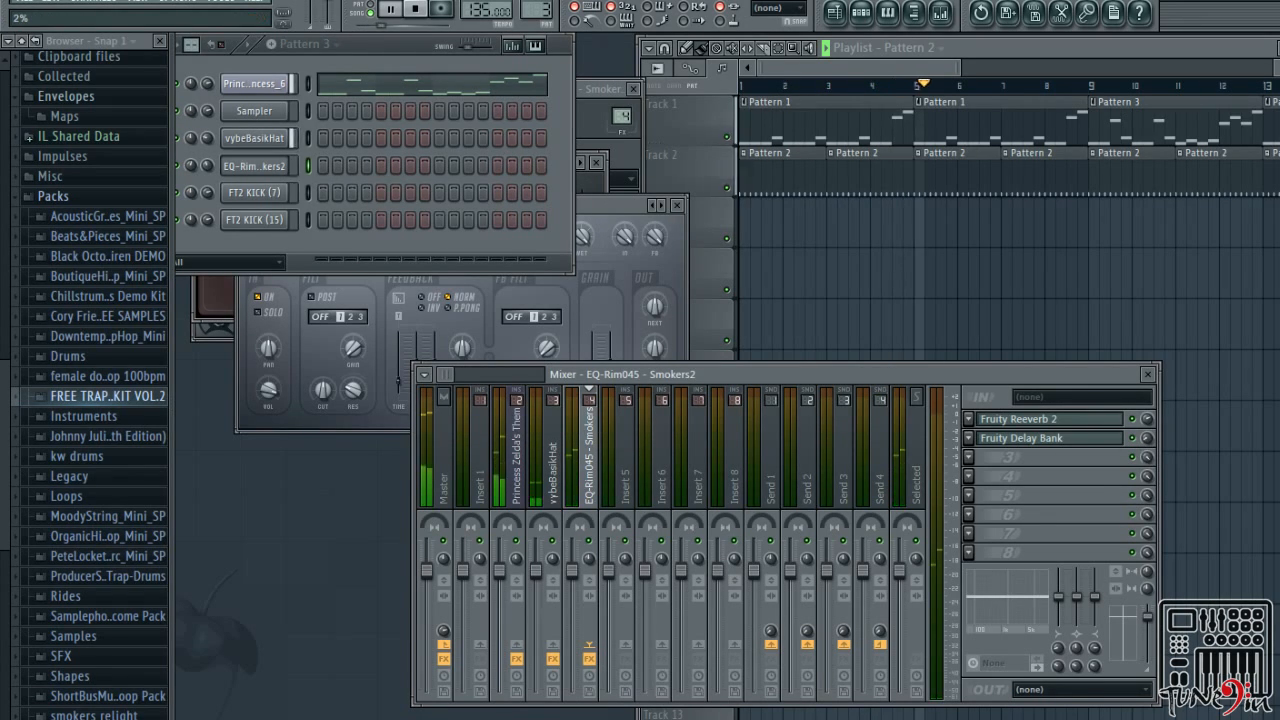
# Open the FT2 KICK (7) channel settings and assign the channel to free mixer track 5
pyautogui.click(241, 199)
pyautogui.click(423, 89)
pyautogui.click(438, 133)
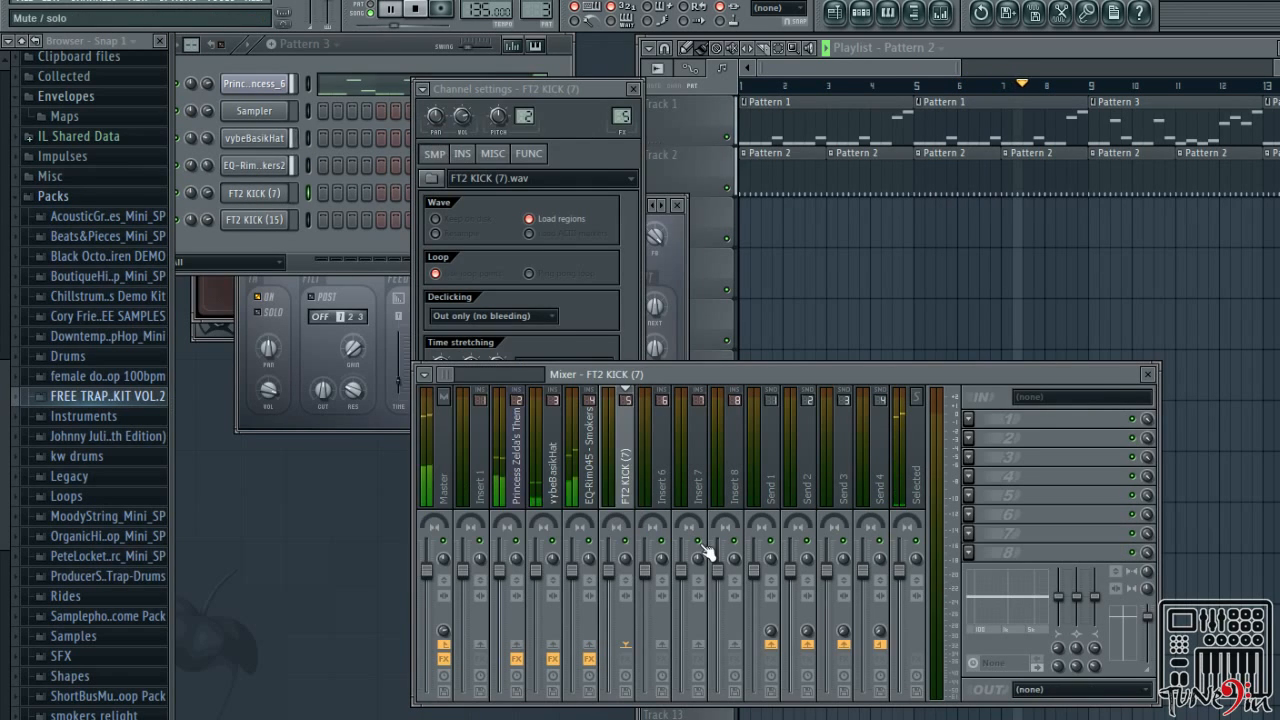
# Load Fruity Parametric EQ 2 in the first slot of the FT2 KICK (7) track and pull bands 6 and 5 down to cut the highs
pyautogui.click(968, 418)
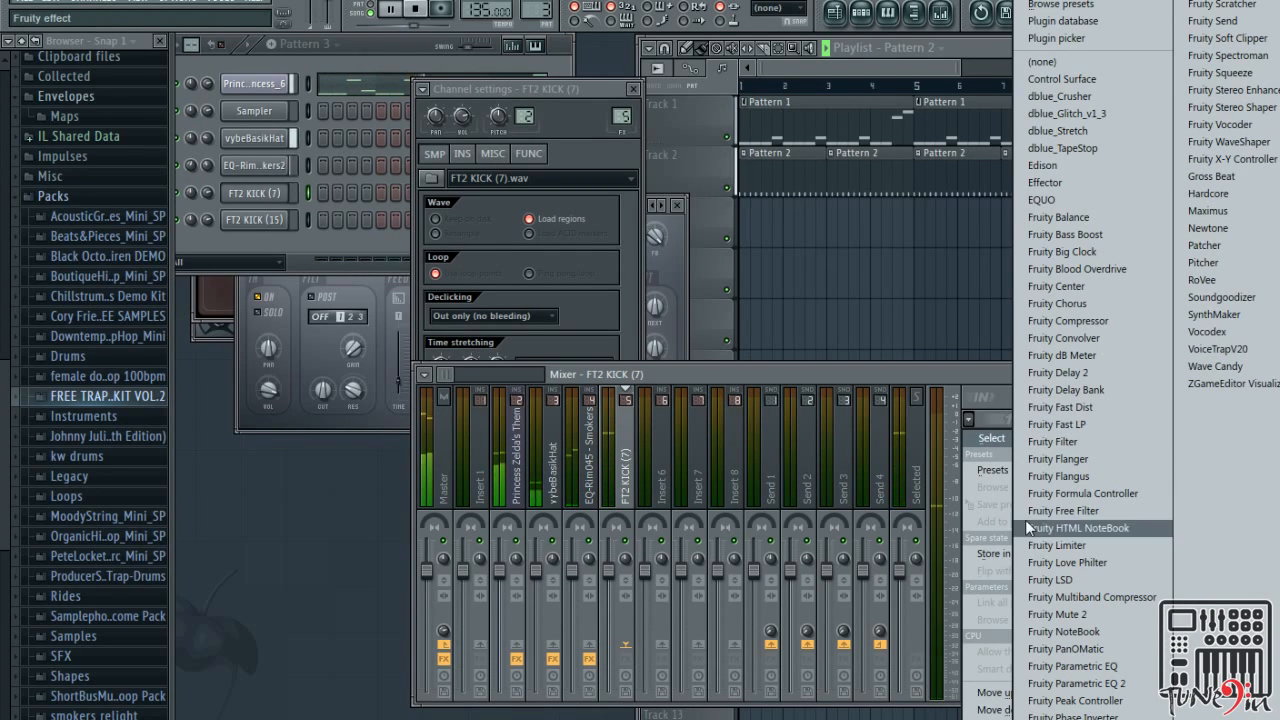
pyautogui.click(1118, 684)
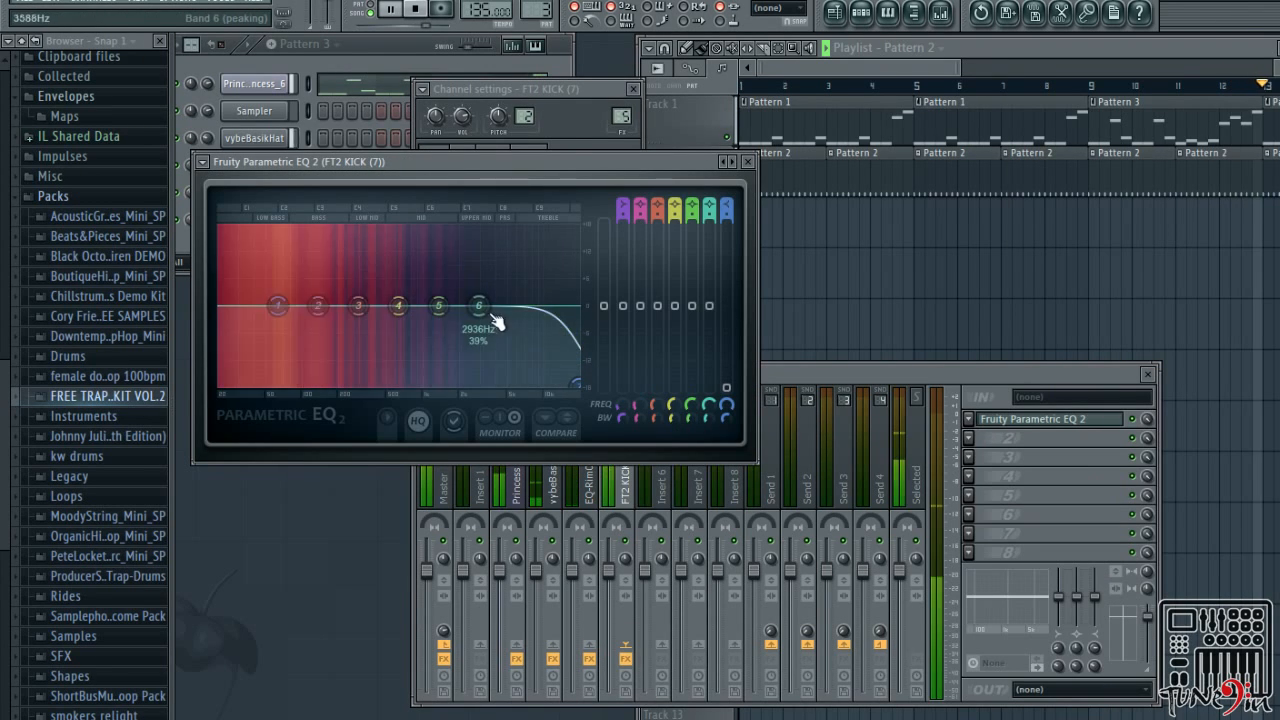
pyautogui.moveTo(492, 318); pyautogui.dragTo(574, 382)
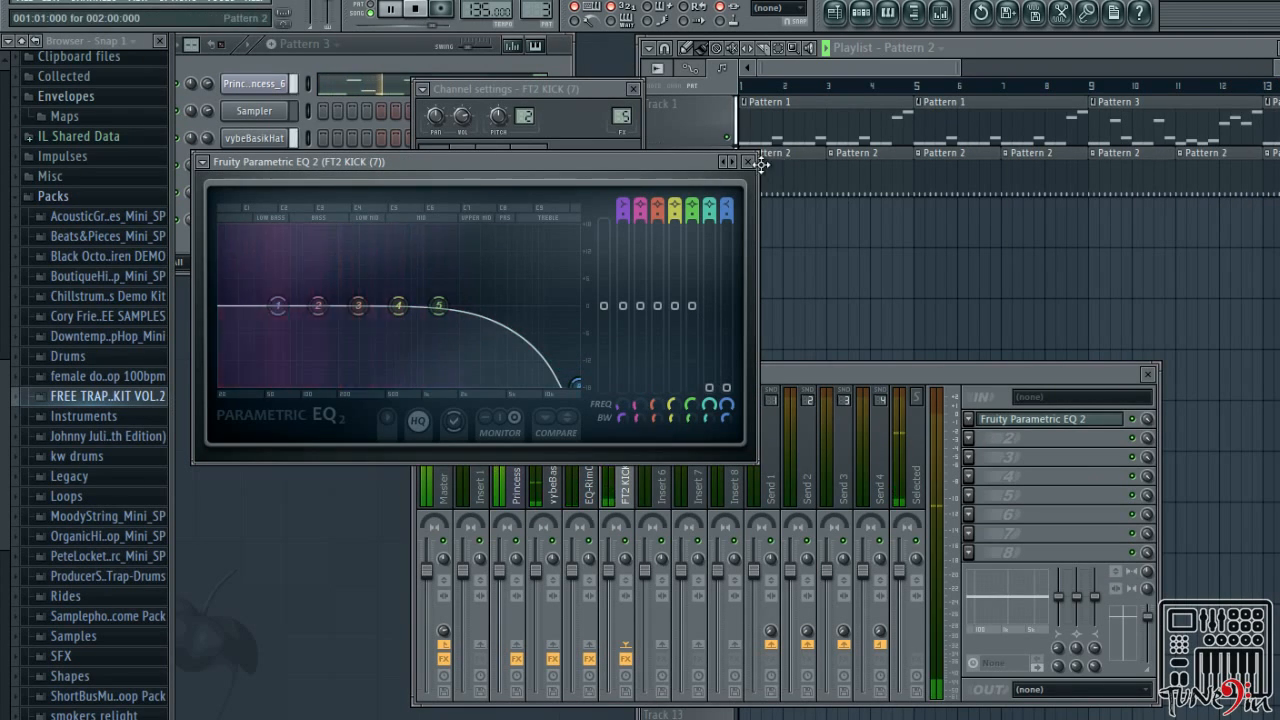
pyautogui.moveTo(438, 305); pyautogui.dragTo(575, 383)
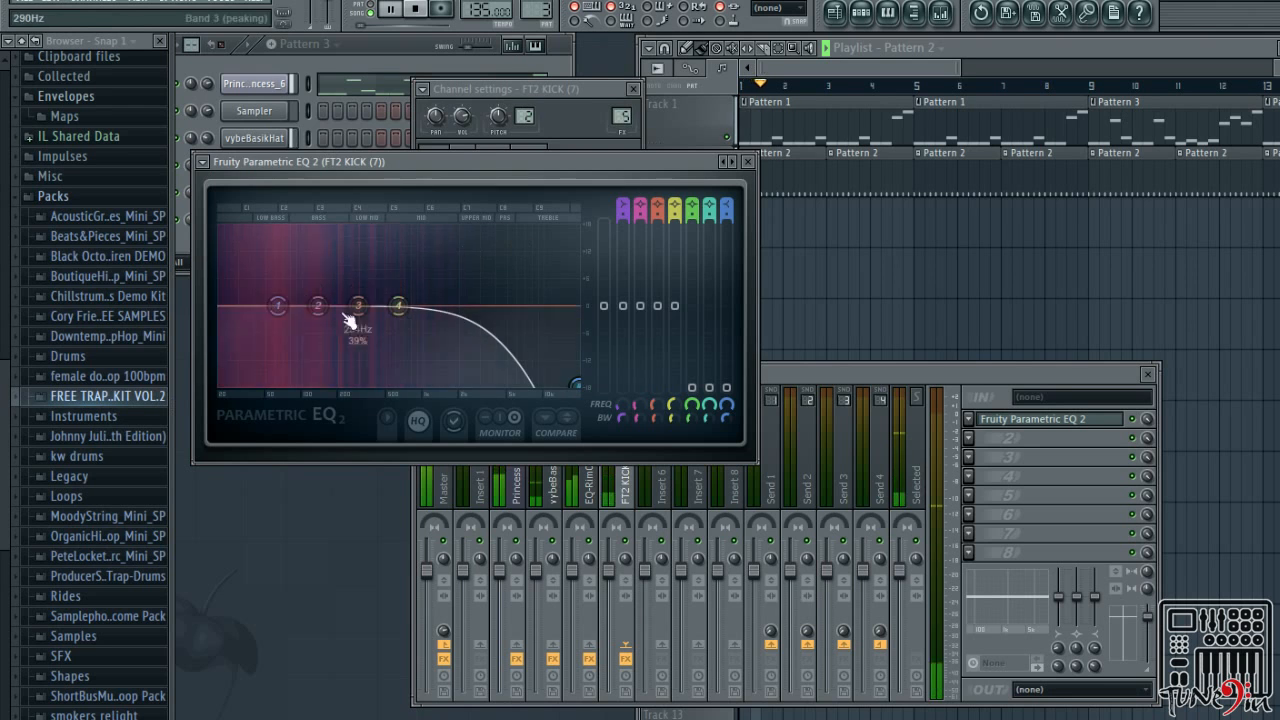
# Pull EQ band 1 down to cut the kick's lows, raise the main level slightly and shift band 1 to a higher frequency
pyautogui.moveTo(278, 305); pyautogui.dragTo(232, 381)
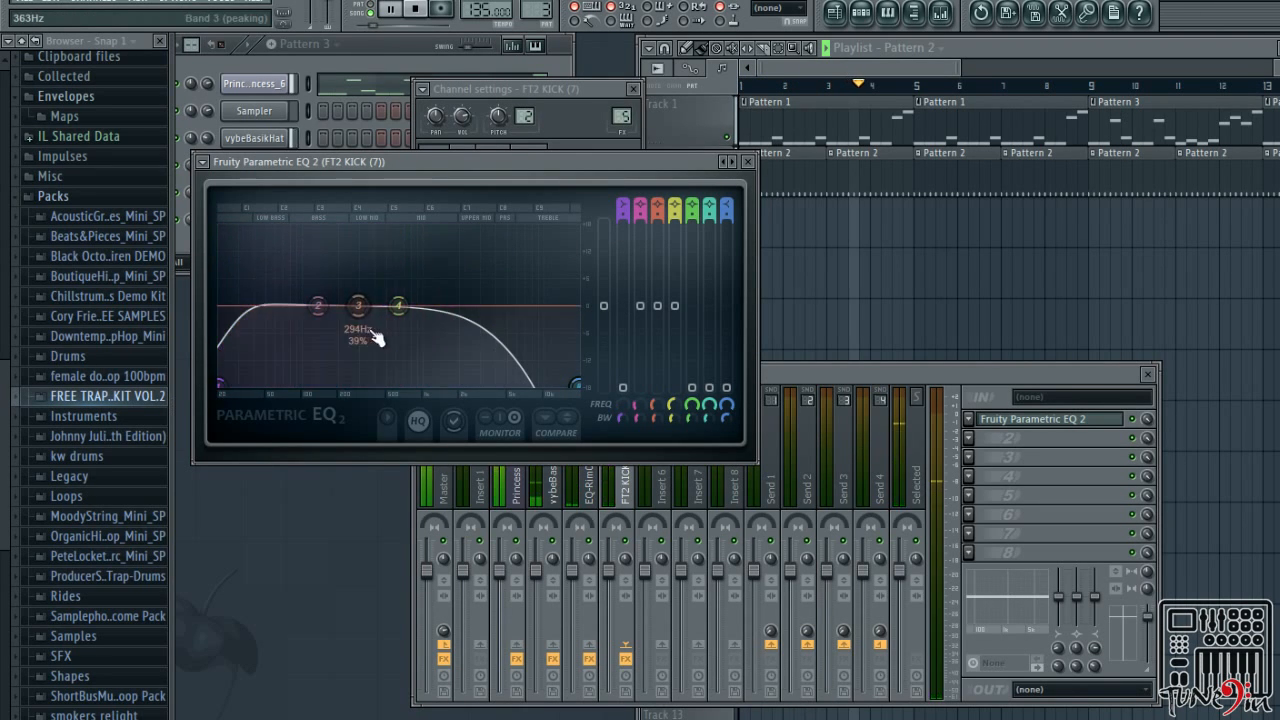
pyautogui.moveTo(248, 367); pyautogui.dragTo(249, 362)
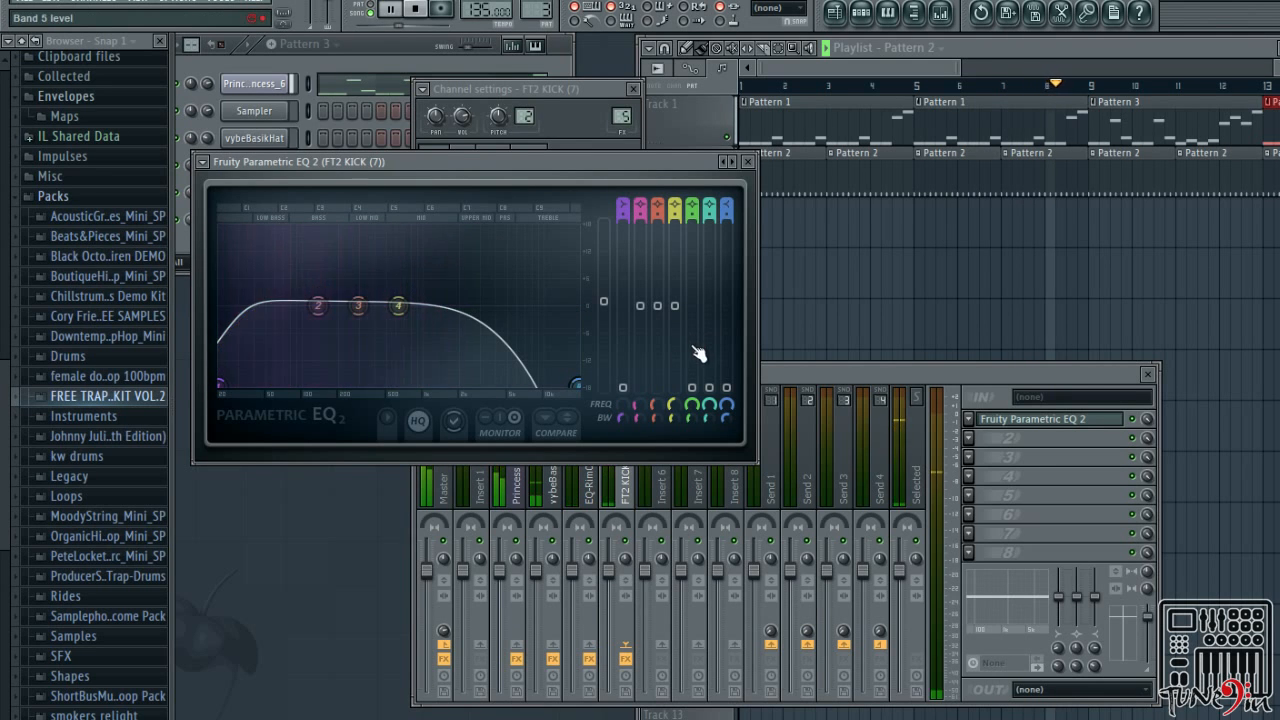
pyautogui.moveTo(219, 386); pyautogui.dragTo(250, 395)
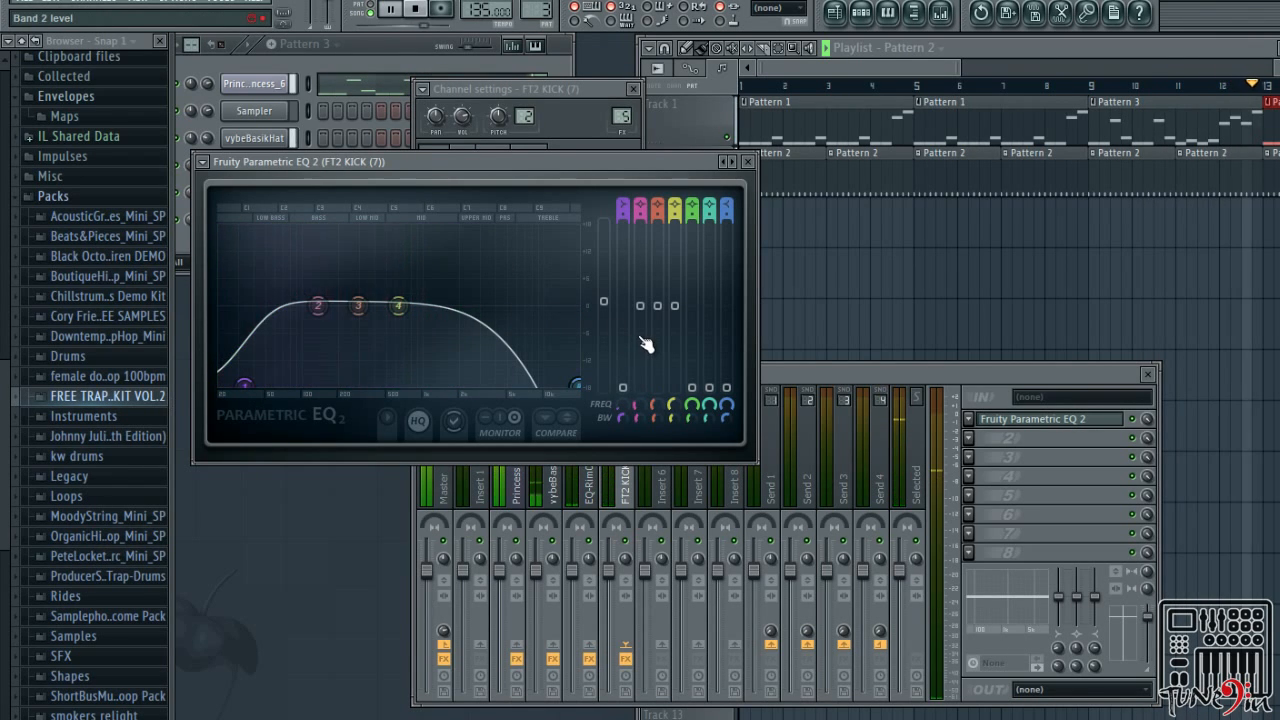
# Stop playback and remove Fruity Parametric EQ 2 from the FT2 KICK (7) mixer track
pyautogui.press('space')
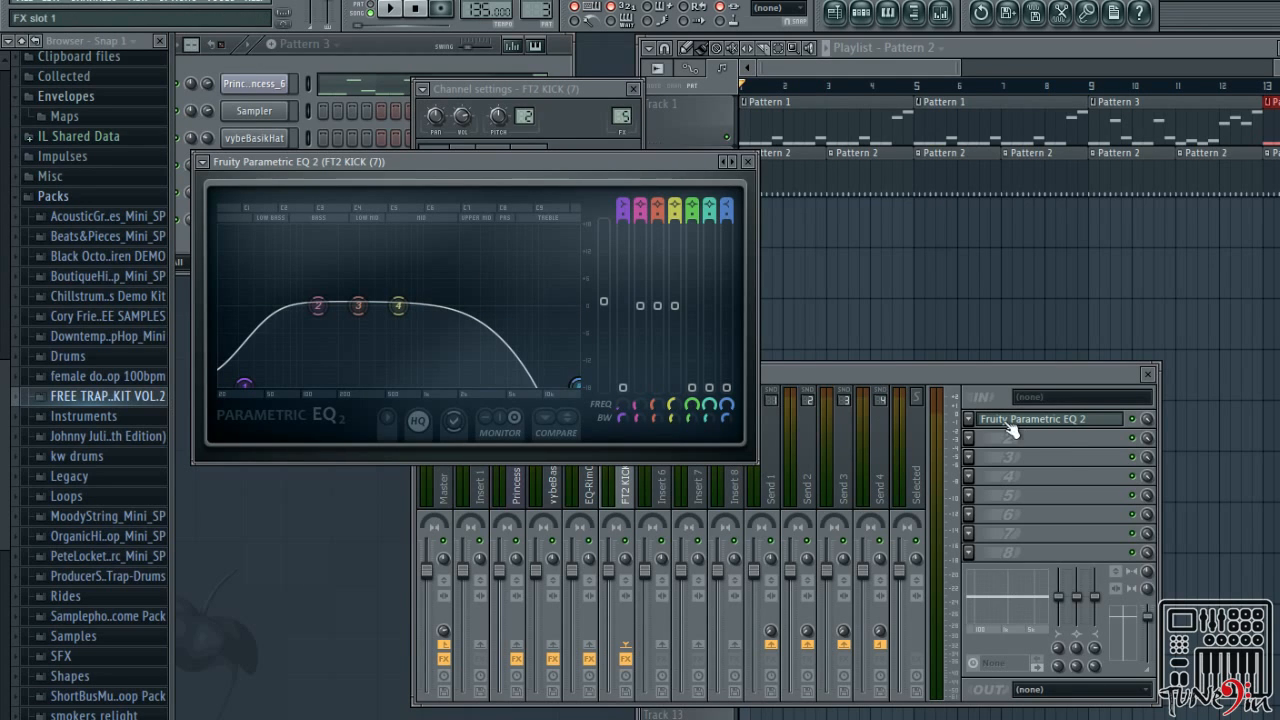
pyautogui.click(968, 418)
pyautogui.moveTo(995, 416)
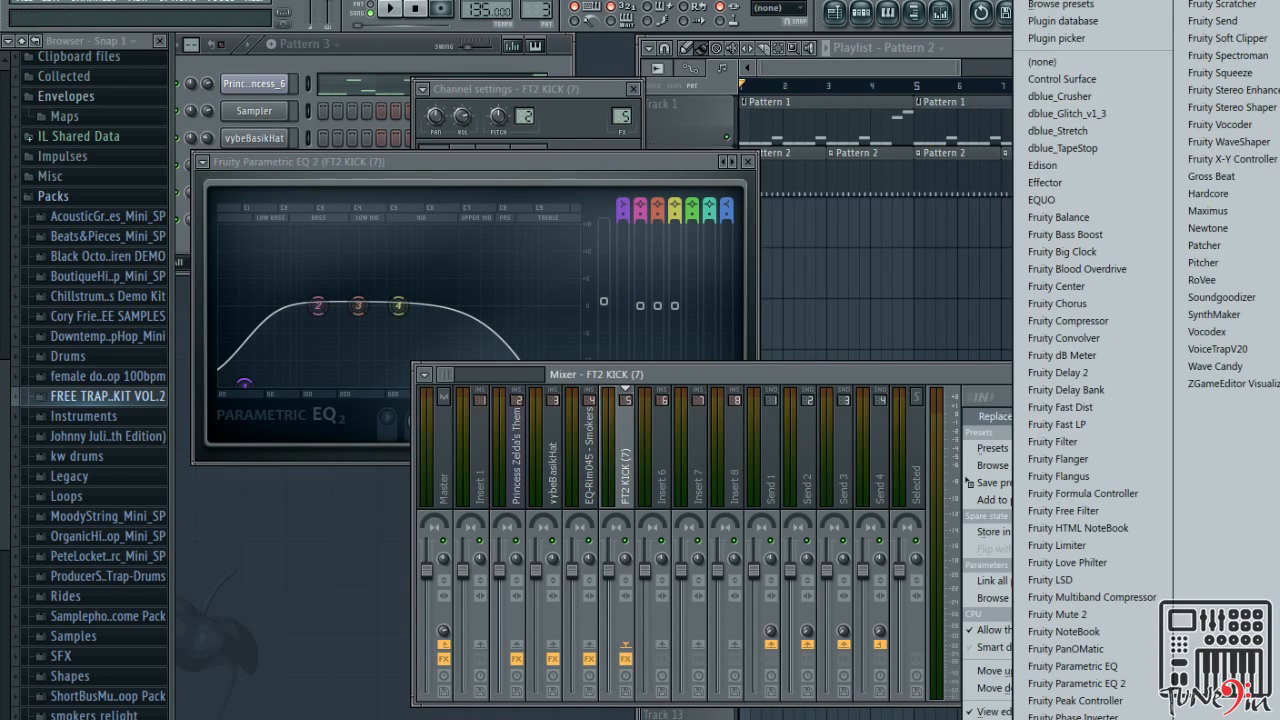
pyautogui.click(1095, 62)
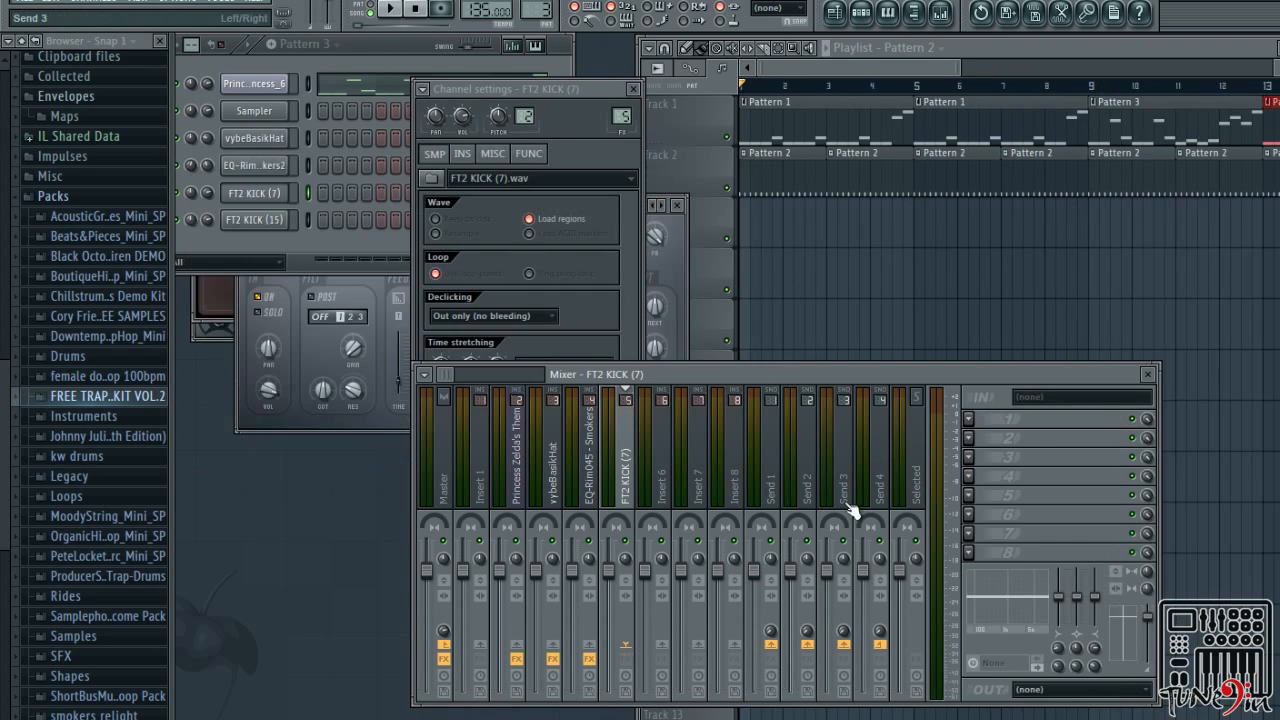
pyautogui.click(662, 458)
# Insert a Sytrus channel above the Sampler channel and load its Sub bass preset
pyautogui.rightClick(262, 106)
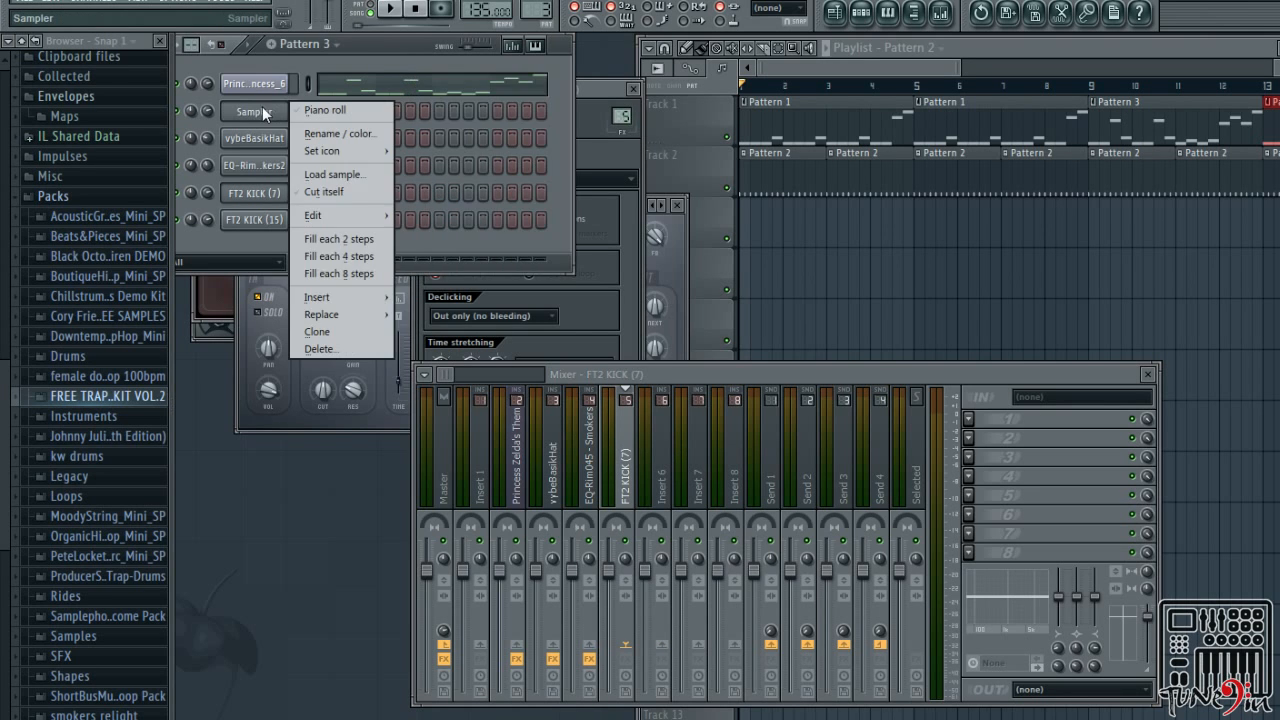
pyautogui.moveTo(353, 297)
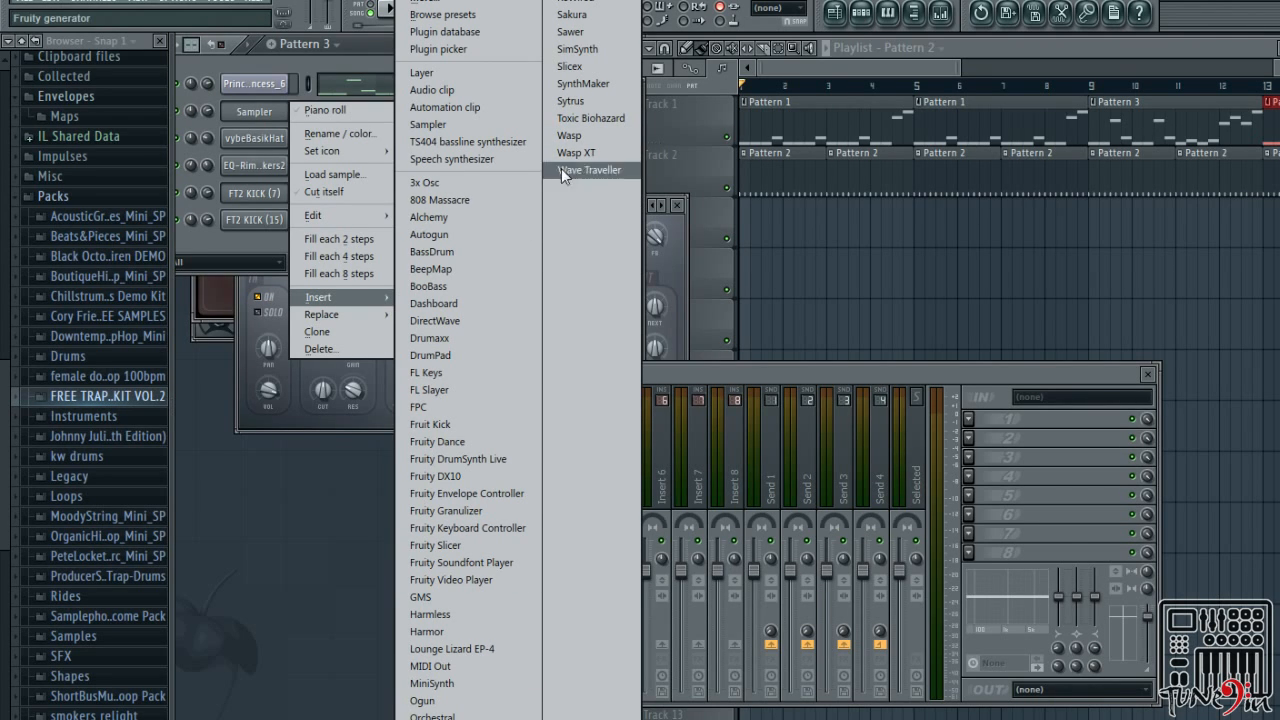
pyautogui.click(605, 98)
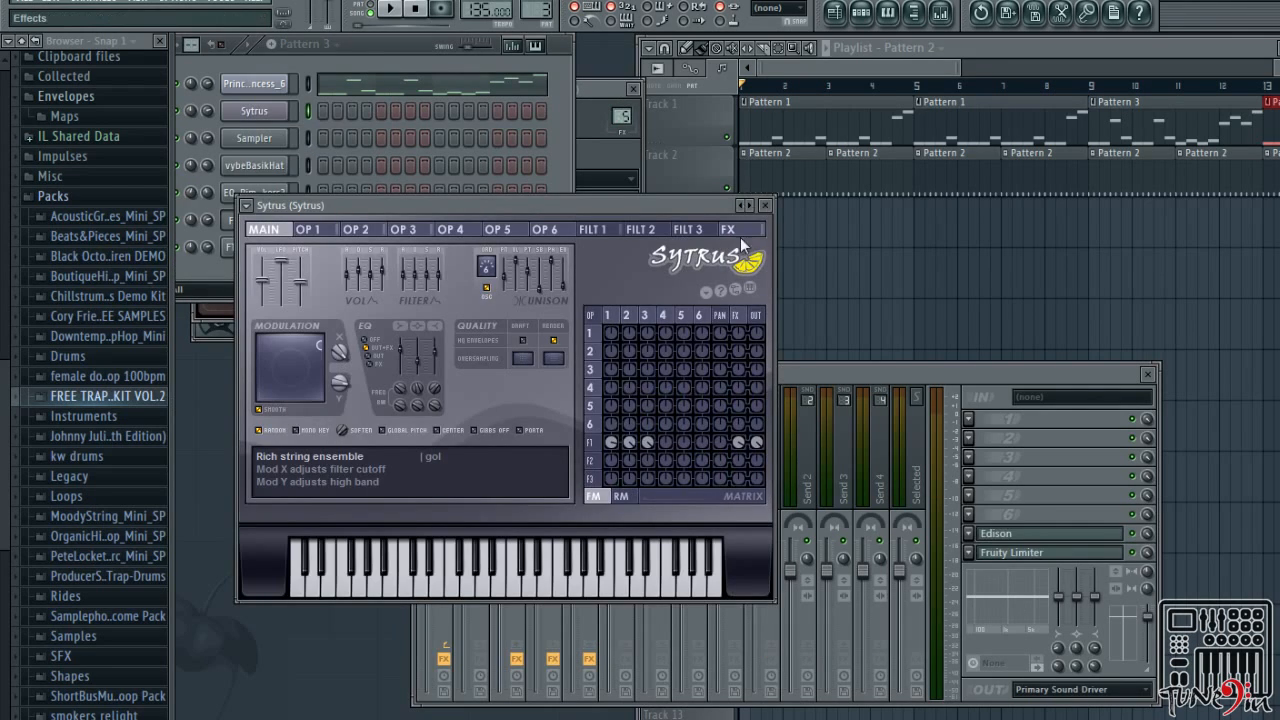
pyautogui.rightClick(750, 207)
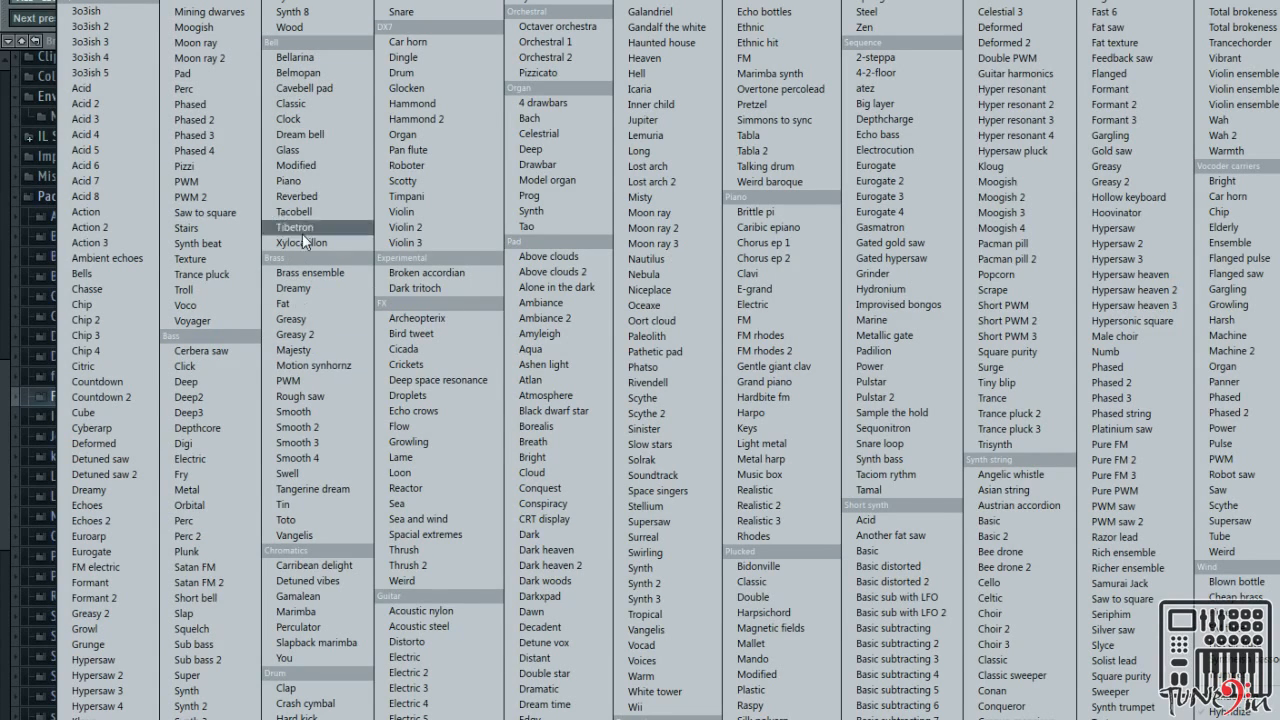
pyautogui.click(227, 648)
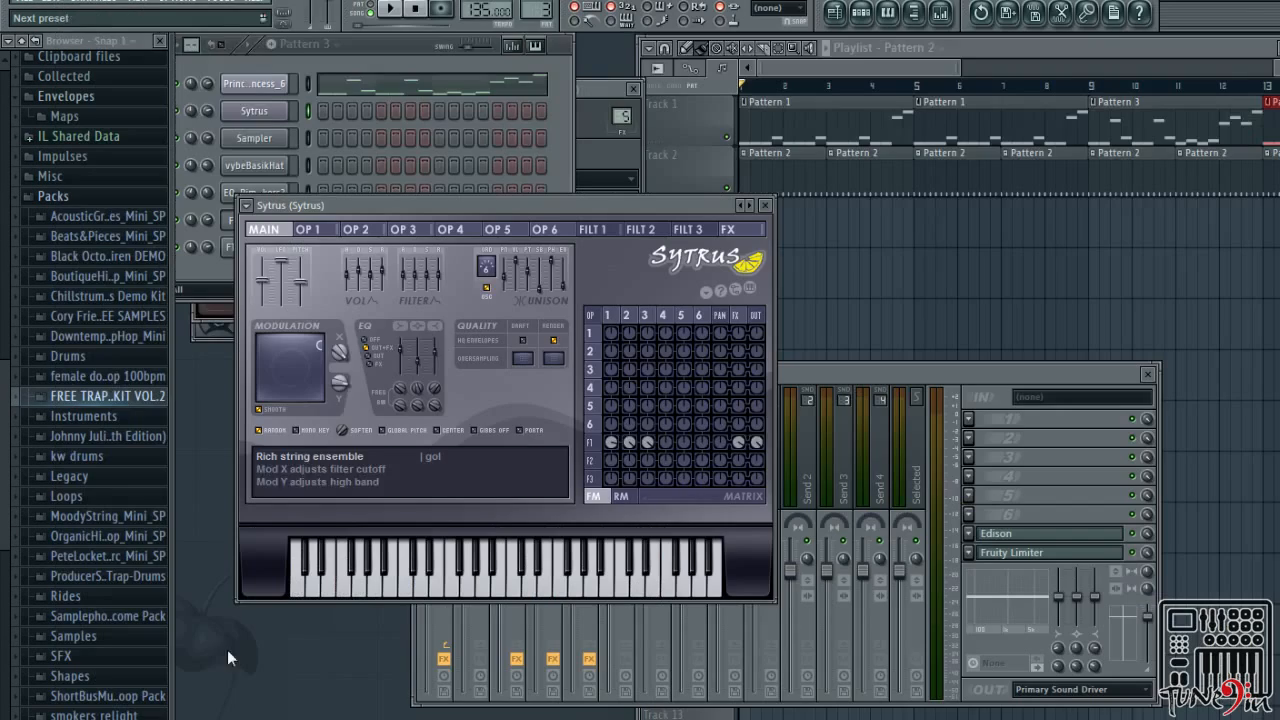
# Switch to Pattern 2 and open the piano roll of the Sub bass channel
pyautogui.click(556, 133)
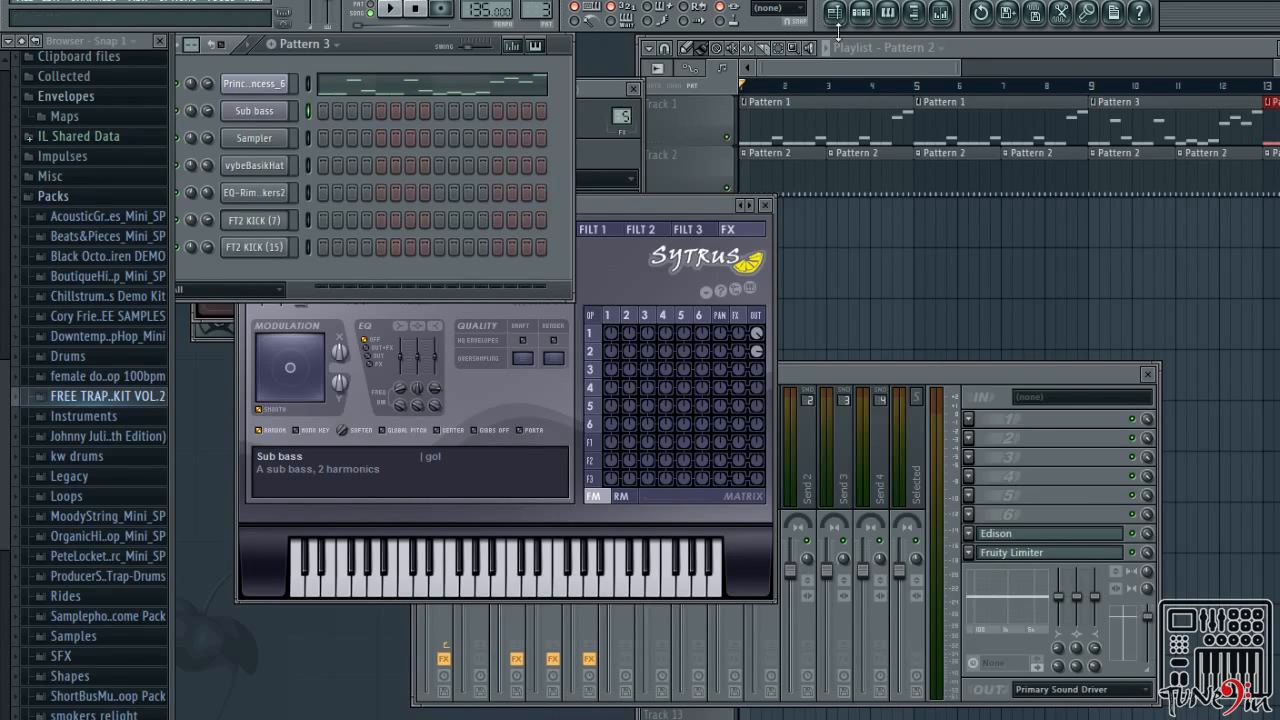
pyautogui.click(889, 46)
pyautogui.press('-')
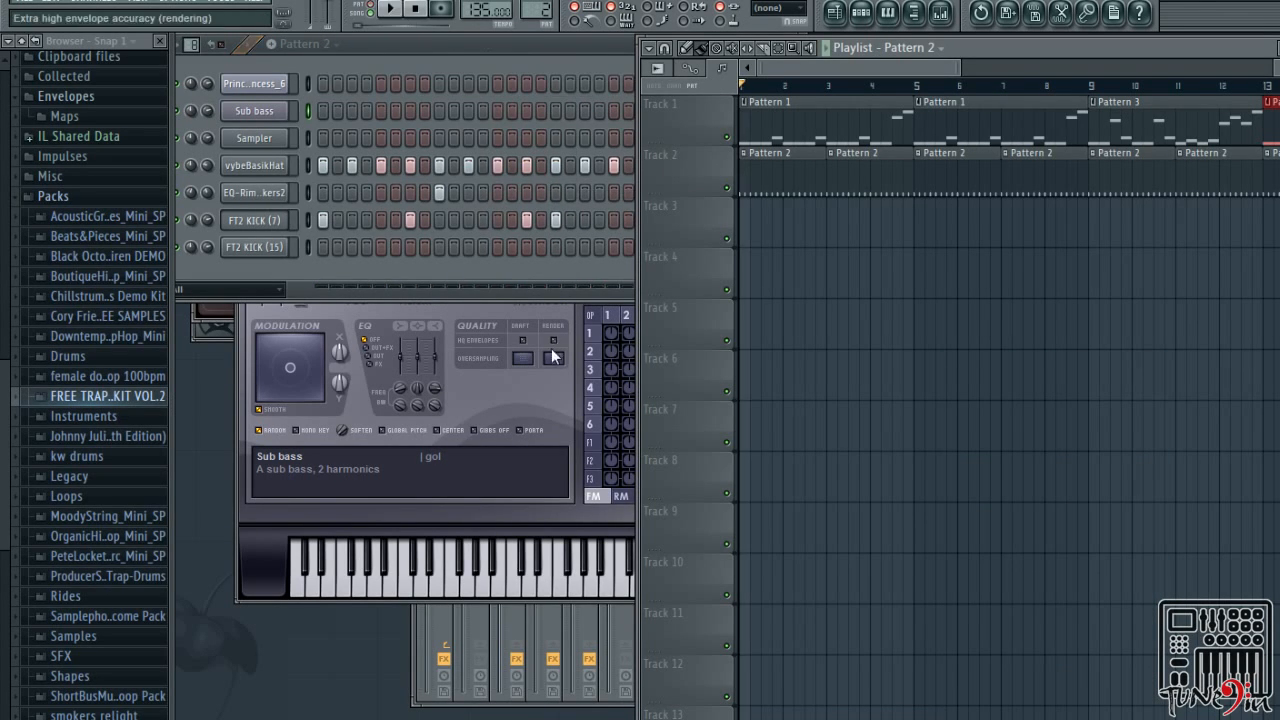
pyautogui.click(497, 58)
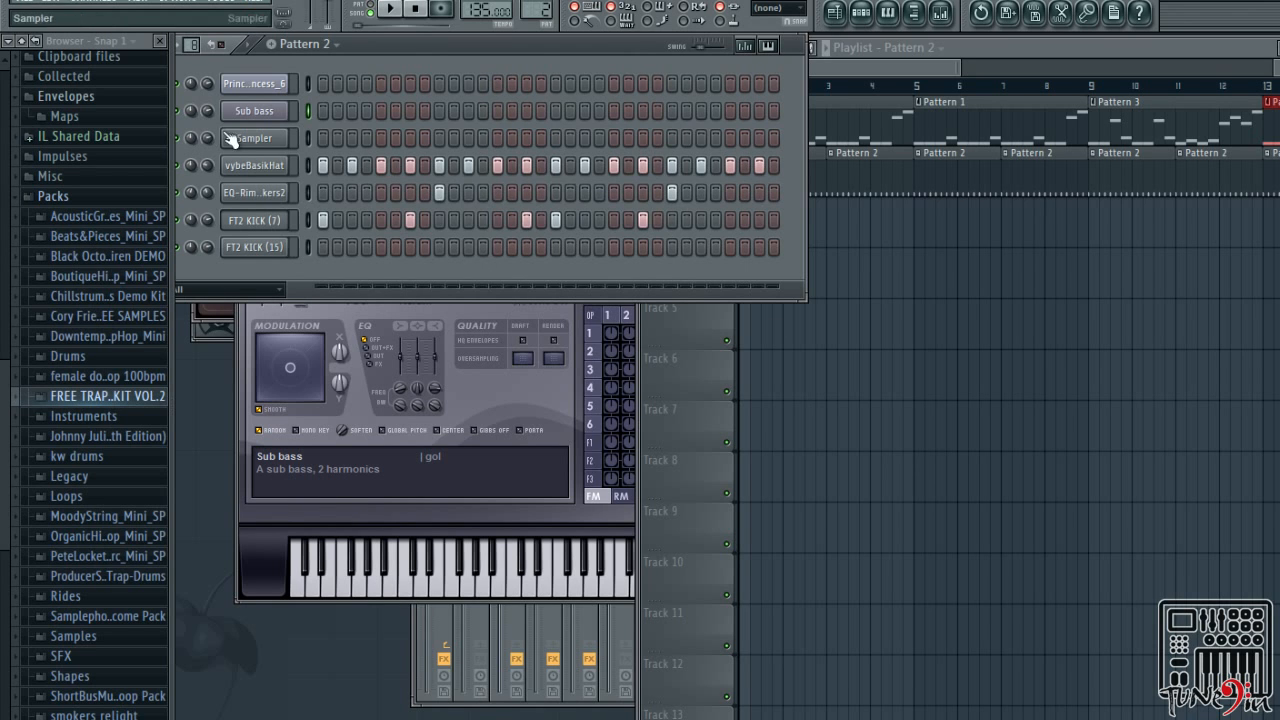
pyautogui.rightClick(278, 118)
pyautogui.click(361, 110)
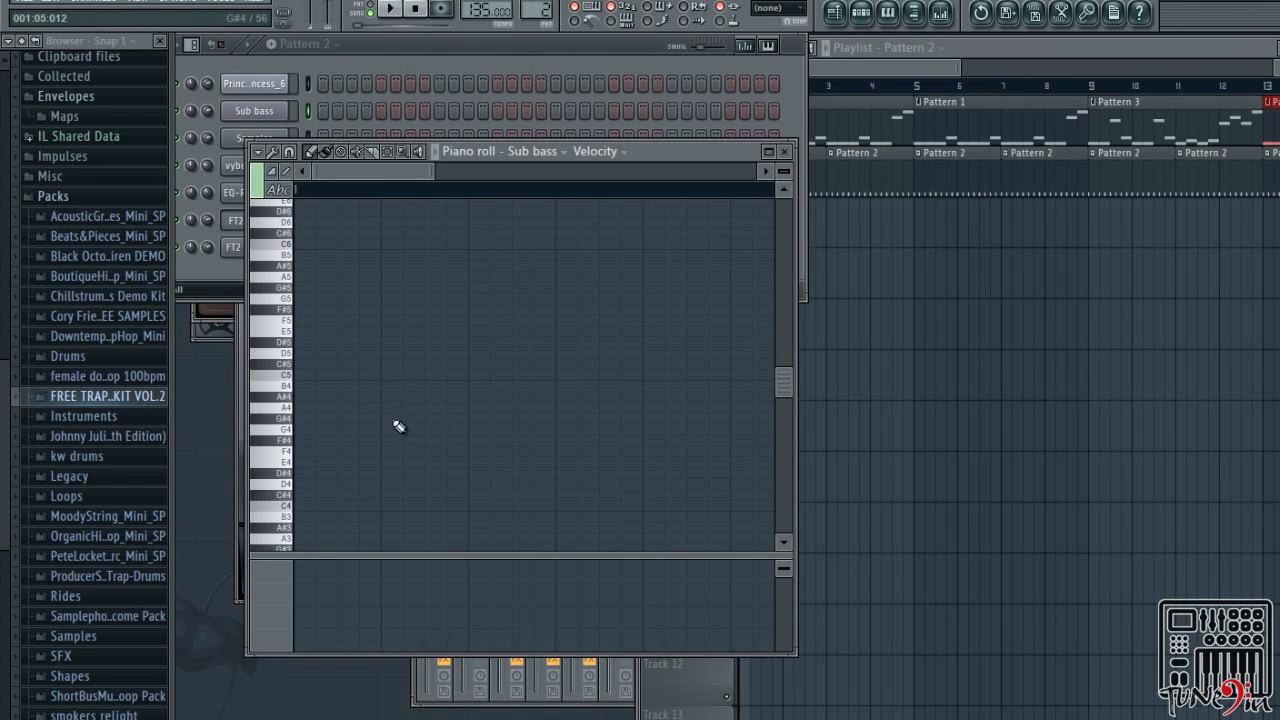
# Audition the arrangement and sound piano roll keys around A4 to find the sub bass pitch
pyautogui.click(864, 67)
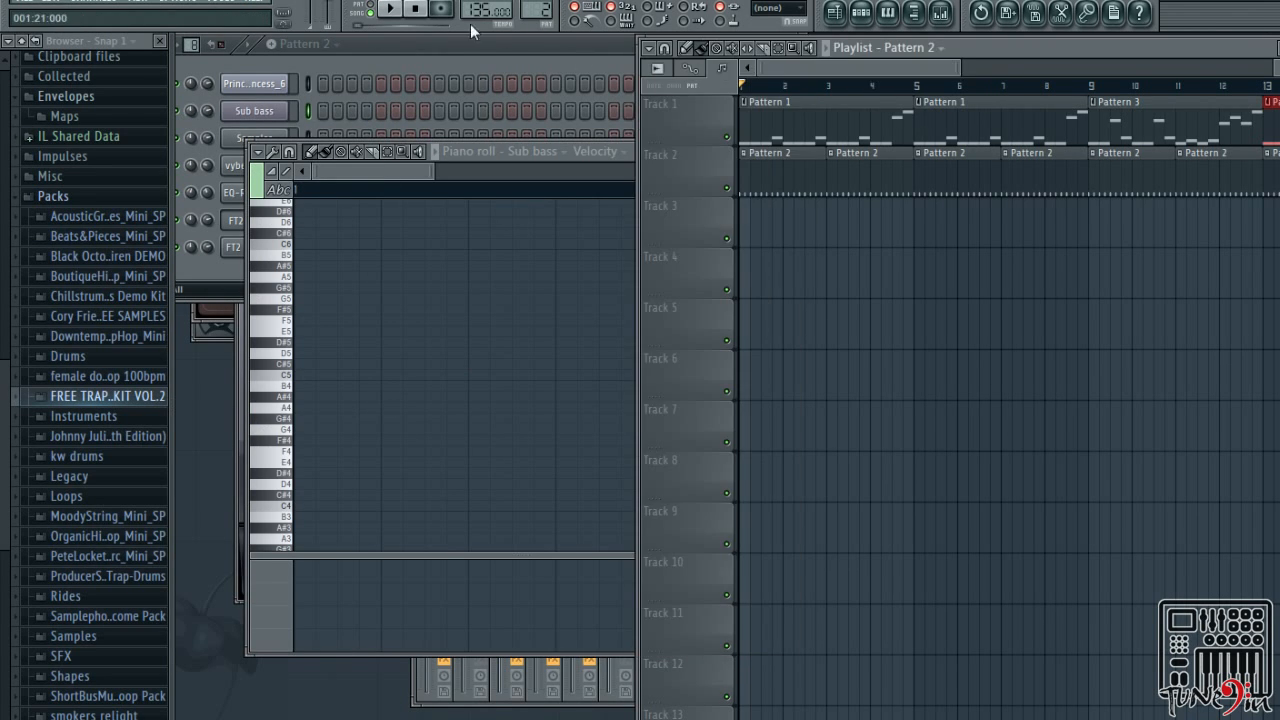
pyautogui.click(388, 11)
pyautogui.press('space')
pyautogui.click(290, 368)
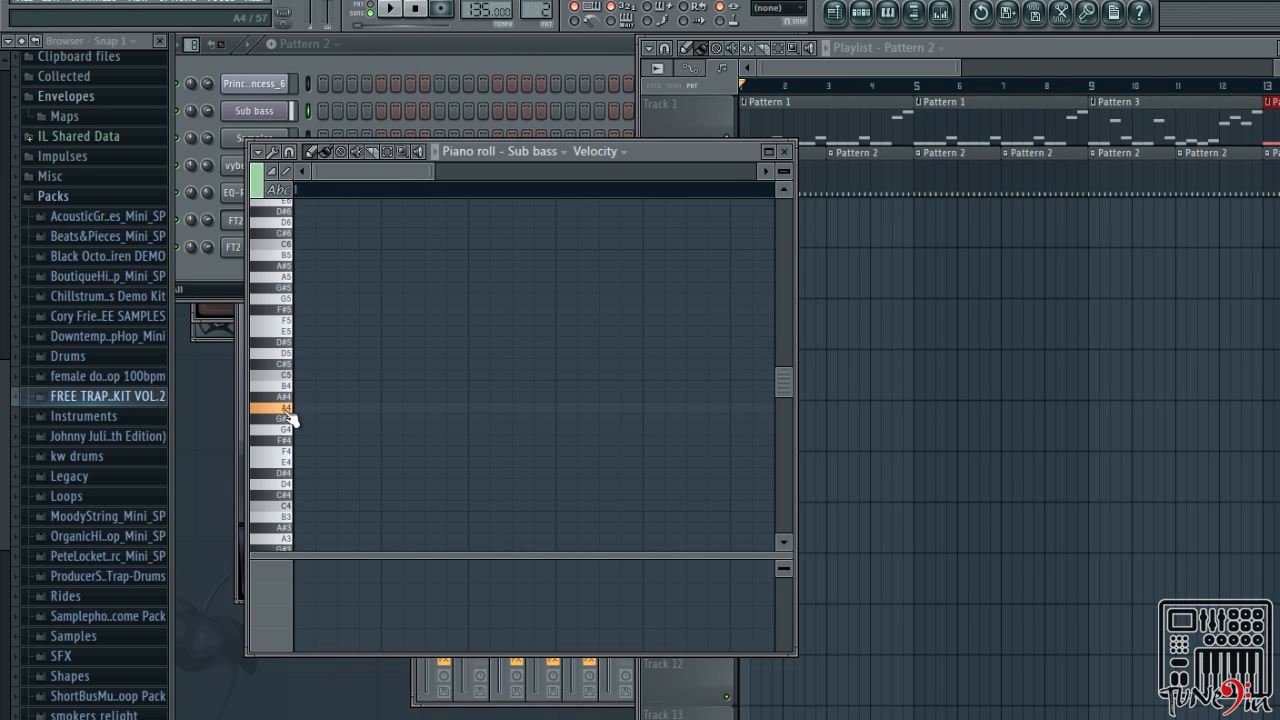
# Draw two consecutive A#4 sub bass notes, each six steps long, from the start of the pattern and play them back
pyautogui.click(340, 398)
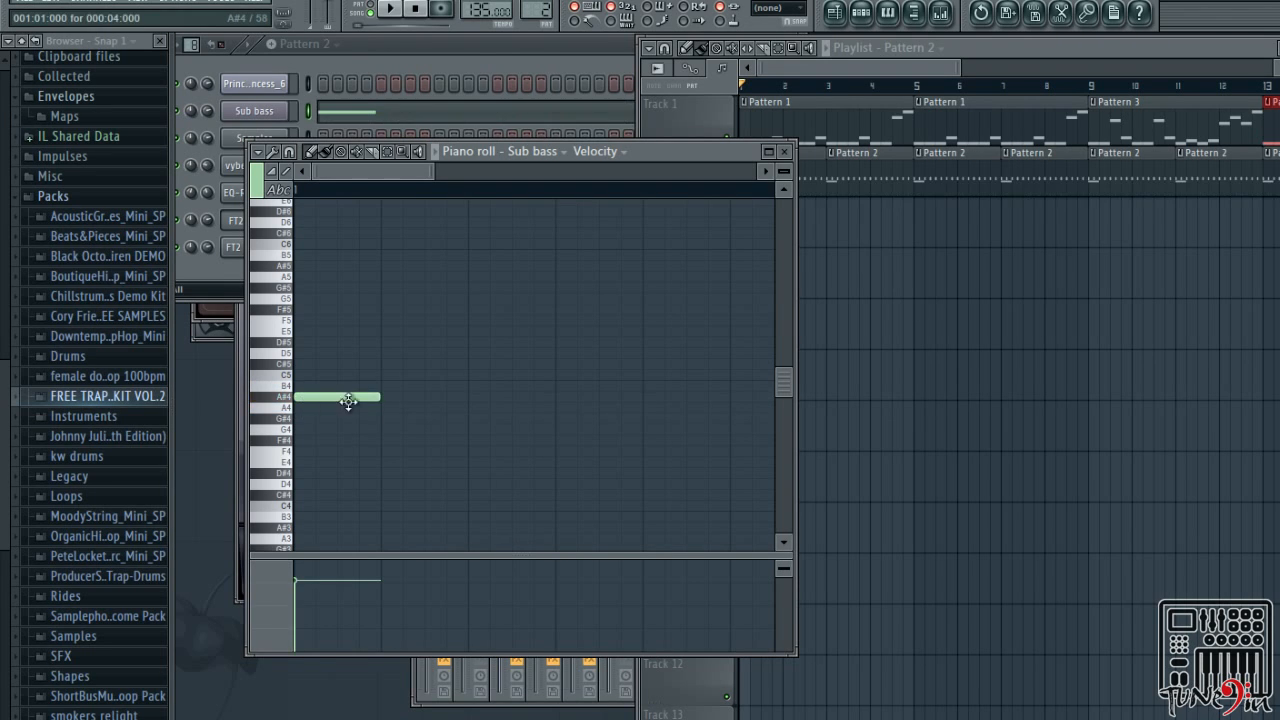
pyautogui.moveTo(376, 397); pyautogui.dragTo(460, 443)
pyautogui.press('space')
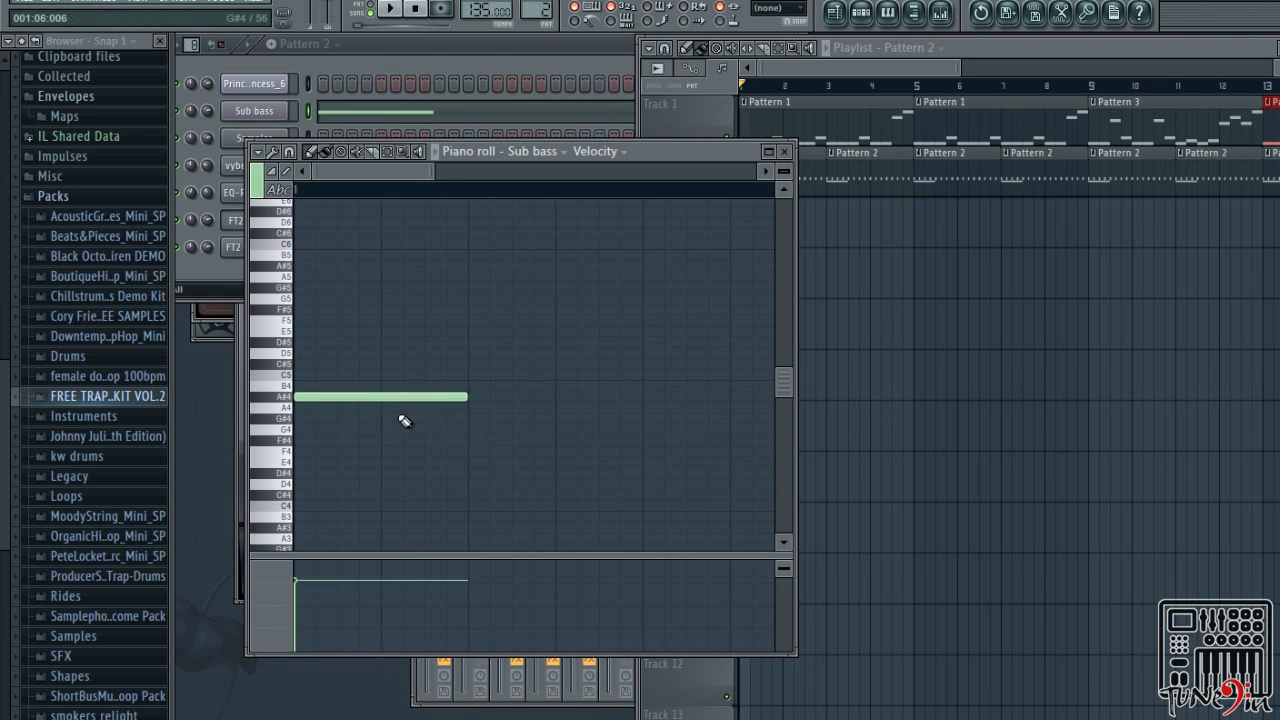
pyautogui.press('space')
pyautogui.click(430, 397)
pyautogui.press('space')
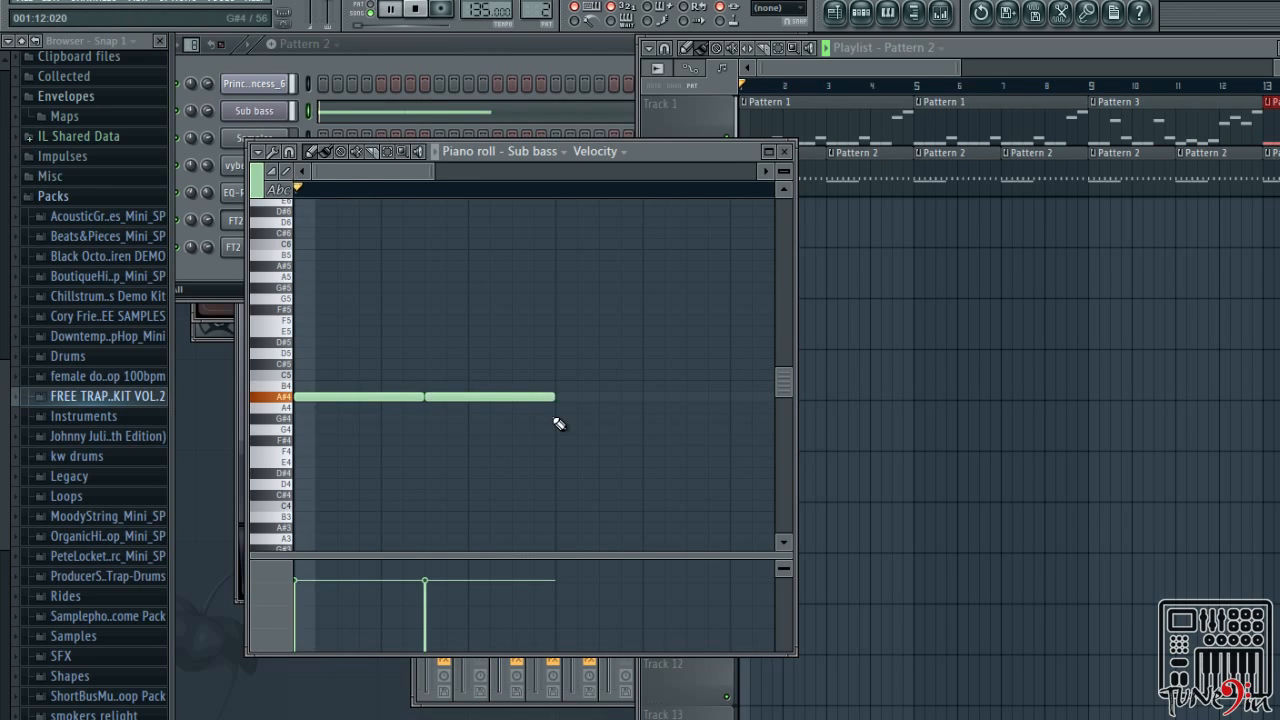
# Replace the first A#4 note with a B4 note, raise it to D5, and audition the pitch
pyautogui.rightClick(349, 398)
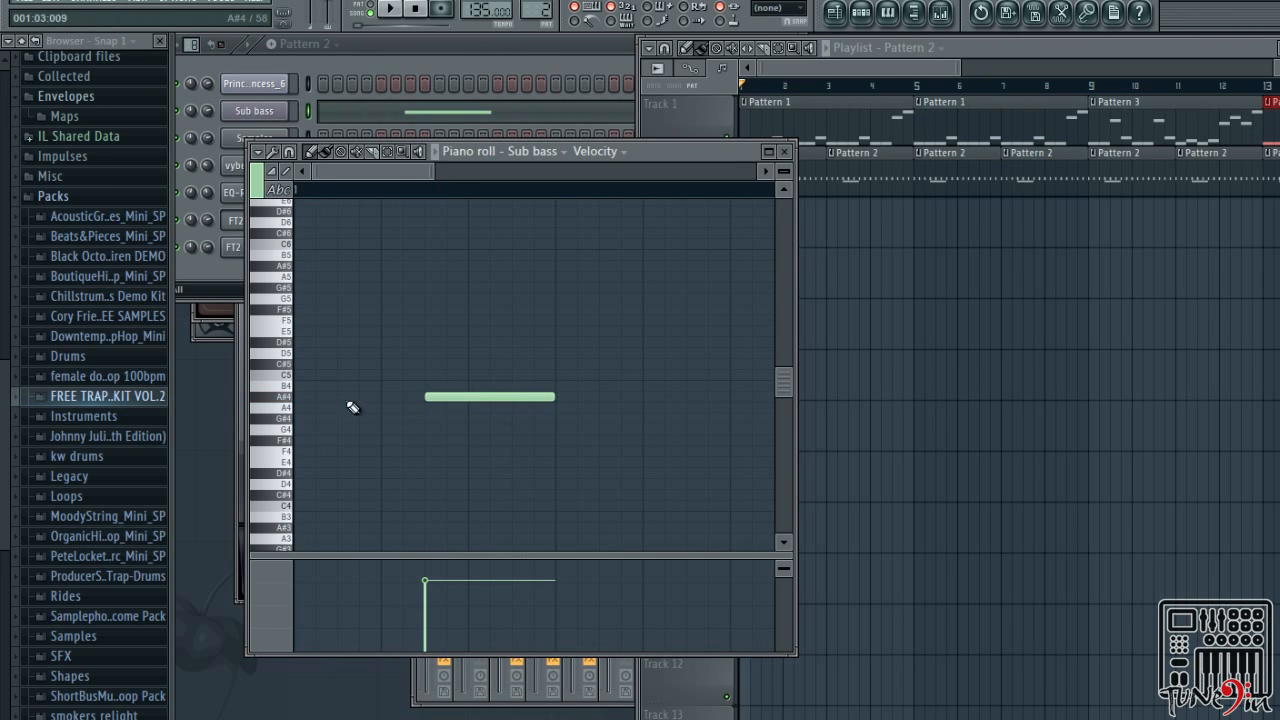
pyautogui.click(298, 386)
pyautogui.press('space')
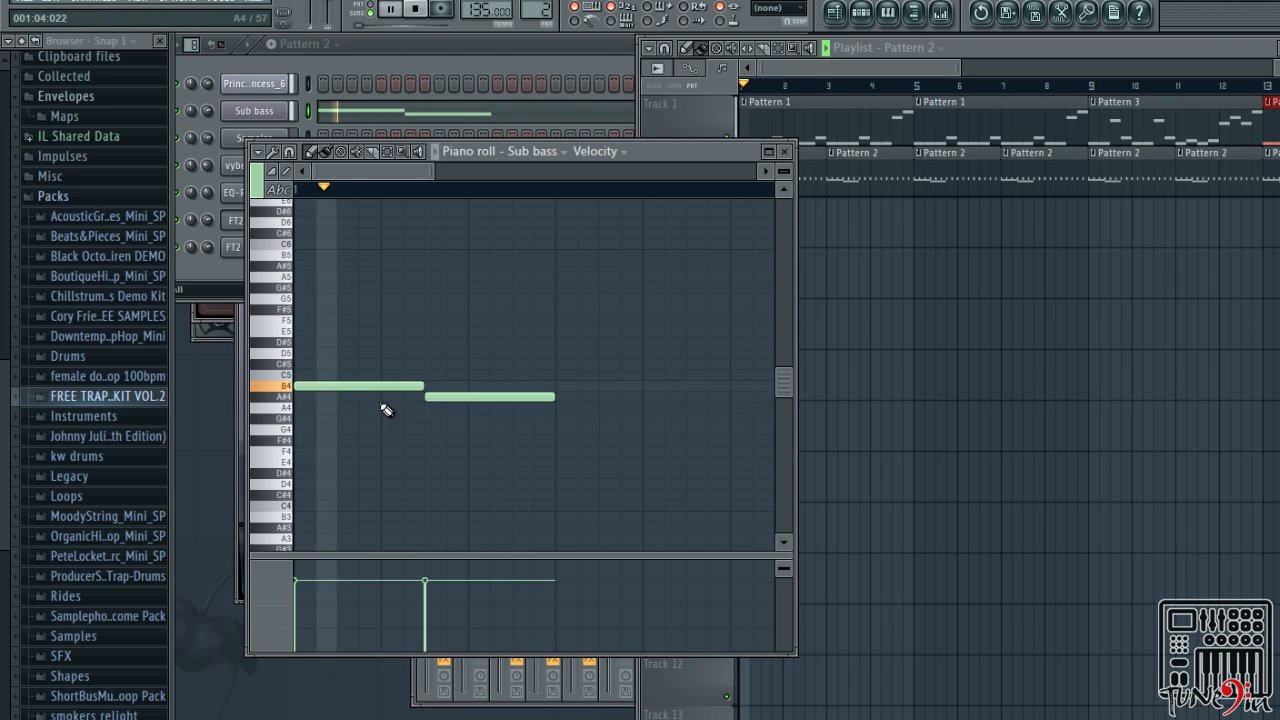
pyautogui.moveTo(349, 386); pyautogui.dragTo(335, 352)
pyautogui.press('space')
pyautogui.press('space')
pyautogui.press('space')
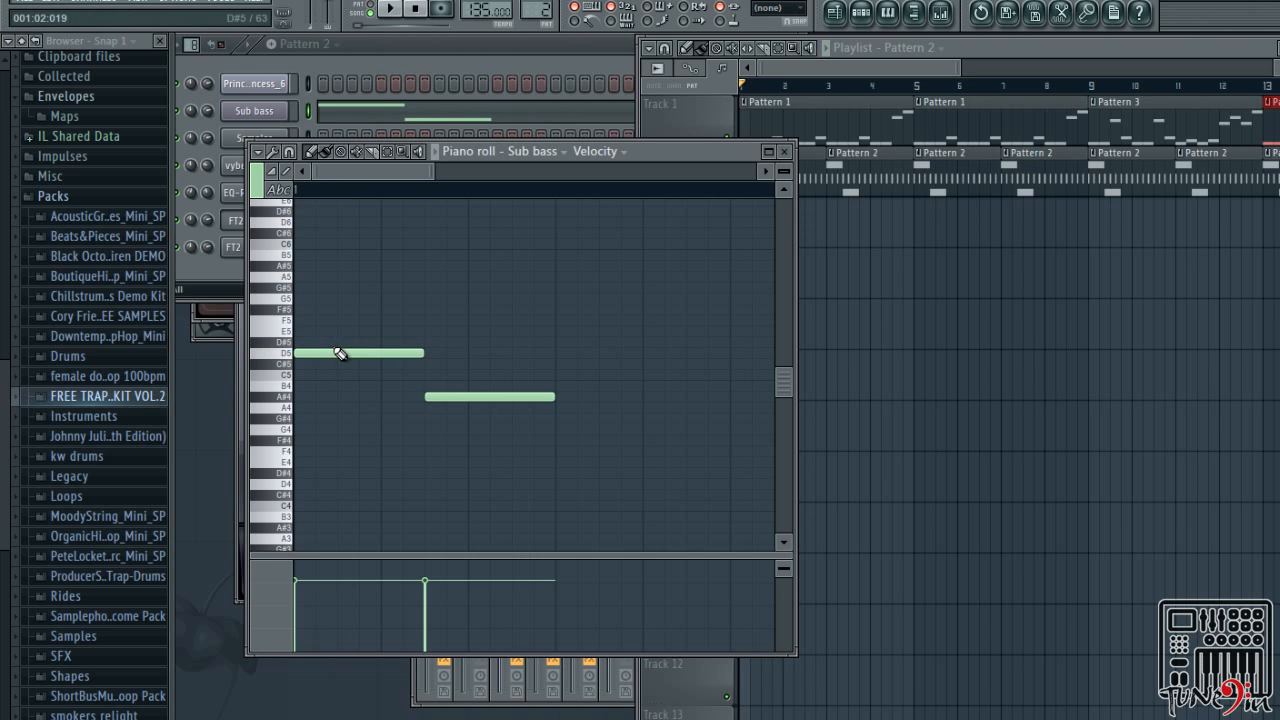
# Raise the first note to D#5, replace the second A#4 note with a D#5 note, and play the pattern back
pyautogui.click(336, 343)
pyautogui.rightClick(336, 343)
pyautogui.moveTo(330, 353); pyautogui.dragTo(330, 343)
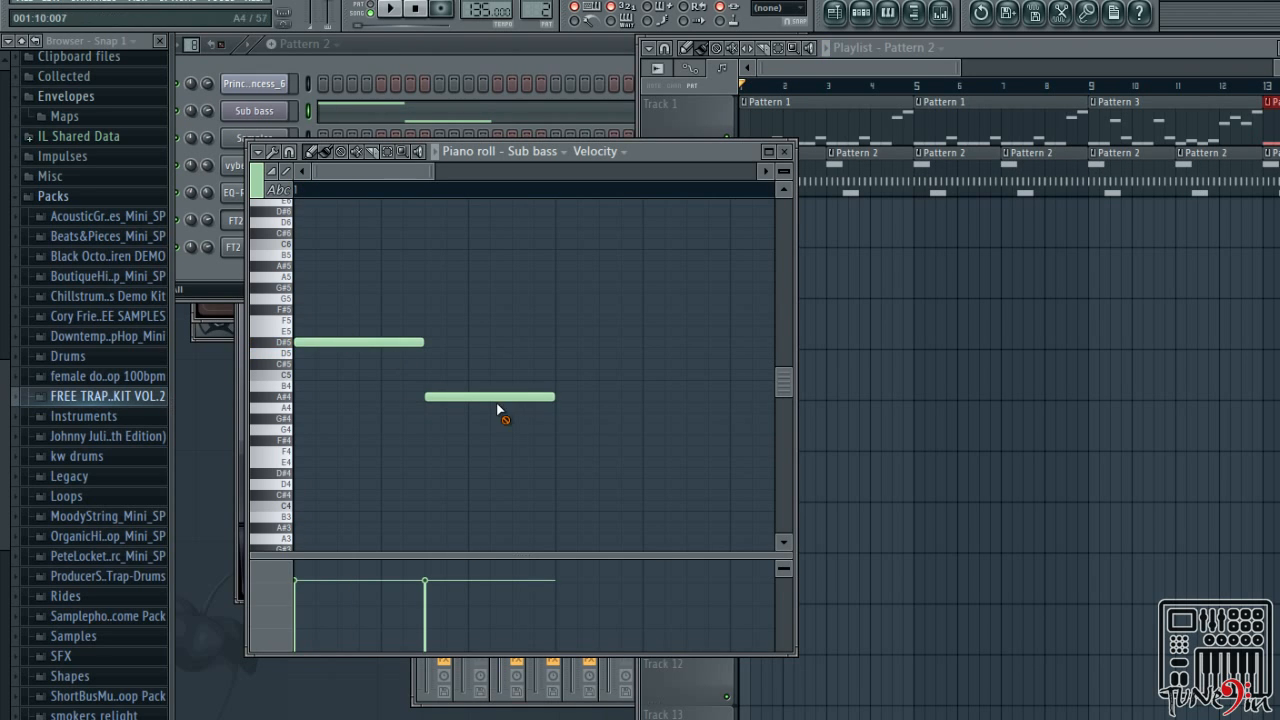
pyautogui.rightClick(497, 400)
pyautogui.click(443, 343)
pyautogui.press('space')
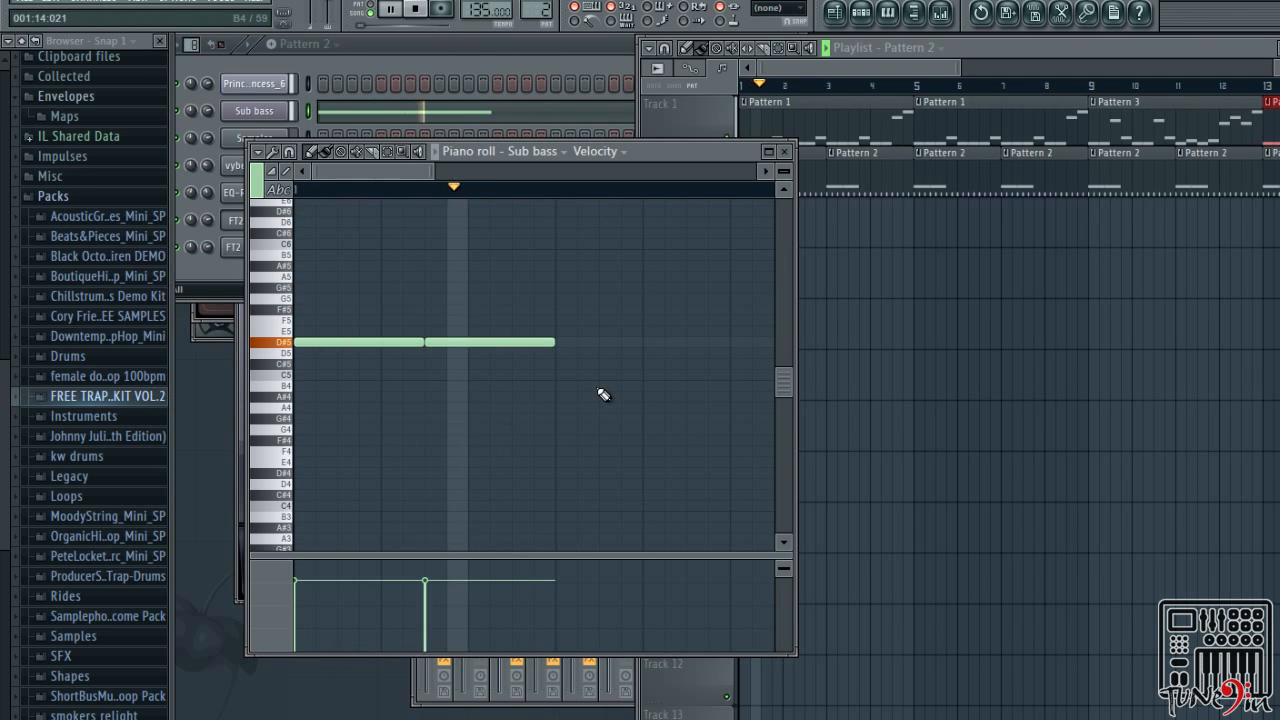
pyautogui.press('space')
pyautogui.press('space')
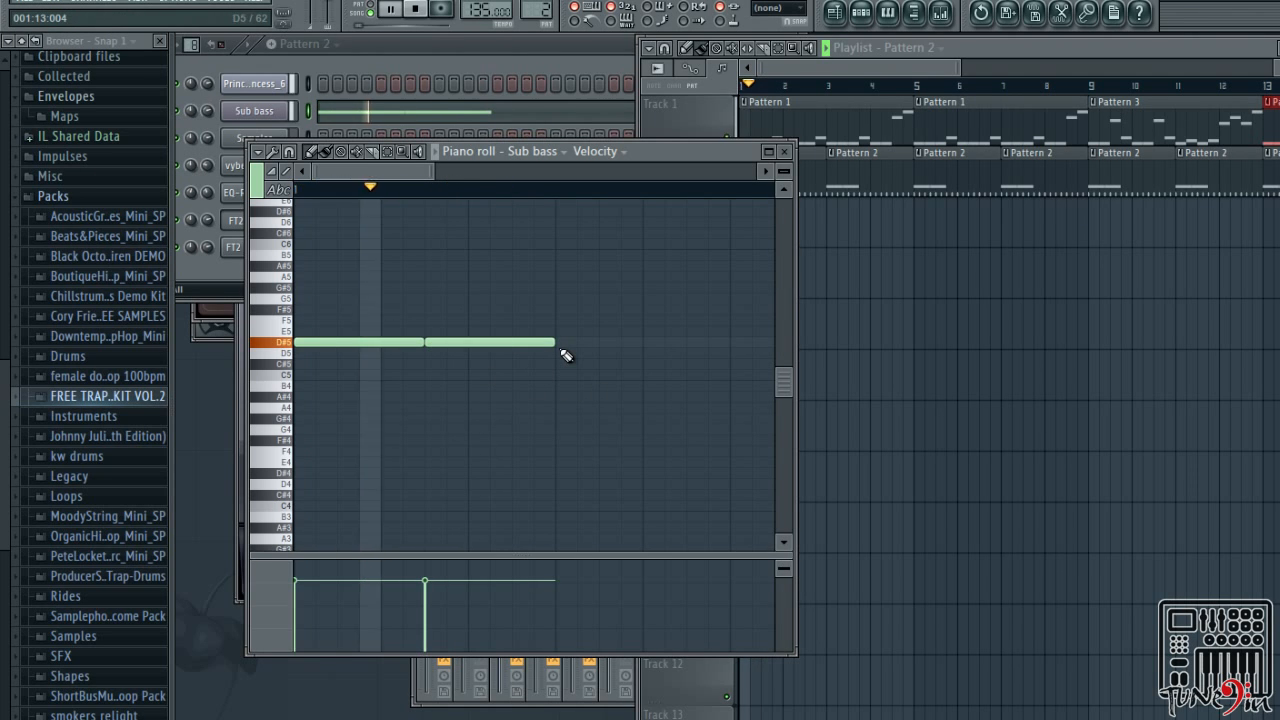
pyautogui.press('space')
# Shorten the second D#5 note to two steps and raise both sub bass notes to E5
pyautogui.moveTo(553, 344); pyautogui.dragTo(485, 349)
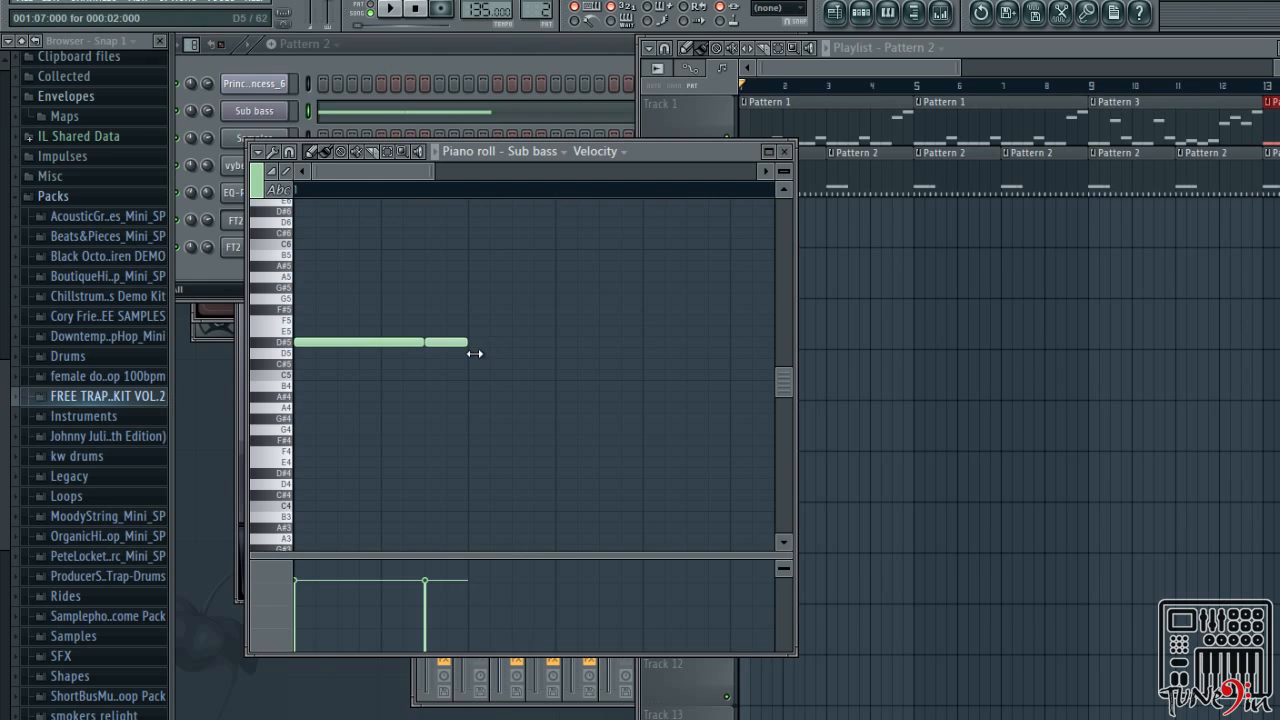
pyautogui.press('space')
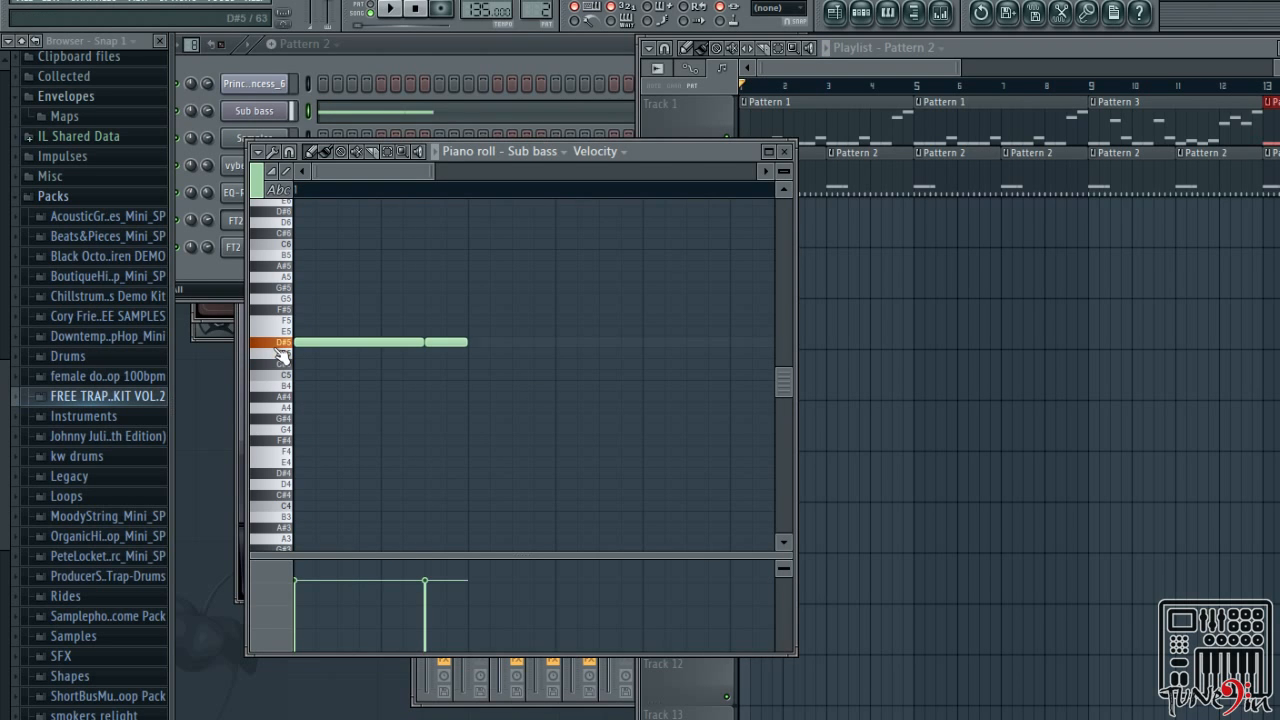
pyautogui.press('space')
pyautogui.press('space')
pyautogui.moveTo(310, 342); pyautogui.dragTo(312, 331)
pyautogui.moveTo(446, 342); pyautogui.dragTo(448, 331)
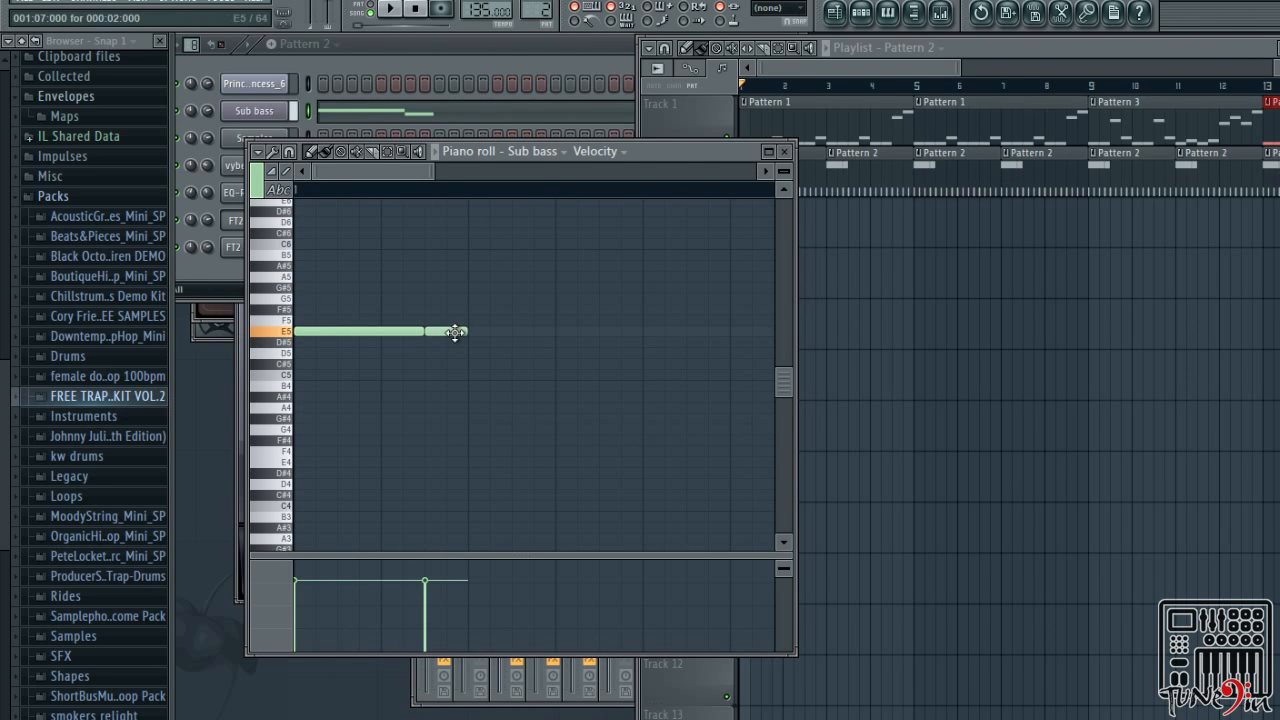
# Select both E5 notes and transpose them down by semitones to C5, auditioning the pitch along the way
pyautogui.click(397, 151)
pyautogui.moveTo(578, 224); pyautogui.dragTo(292, 392)
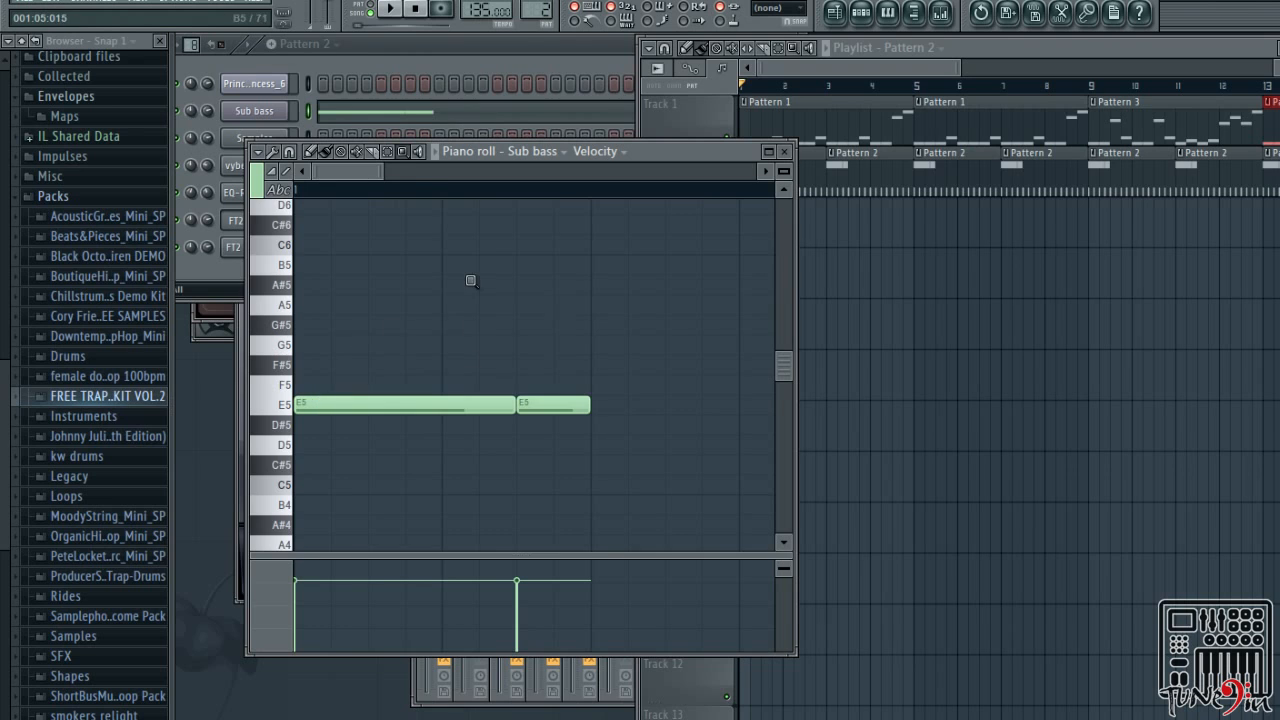
pyautogui.scroll(-3, 470, 280)
pyautogui.moveTo(671, 231); pyautogui.dragTo(292, 376)
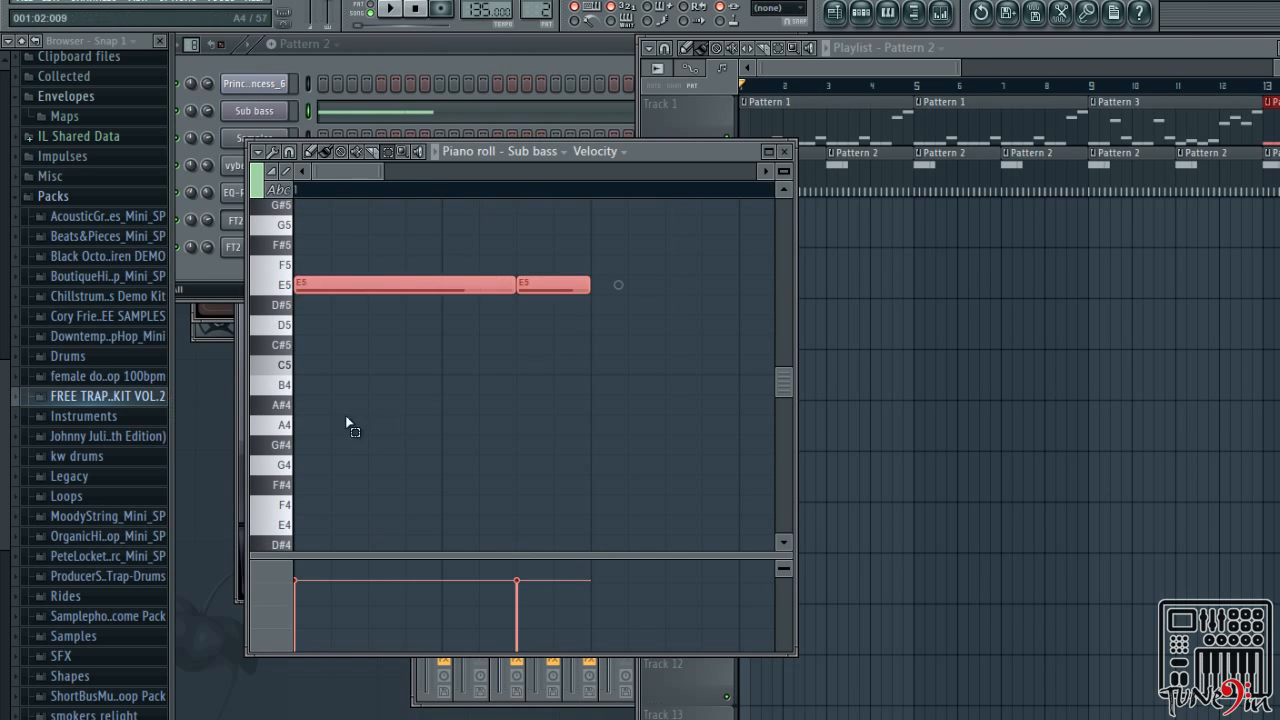
pyautogui.scroll(3, 551, 450)
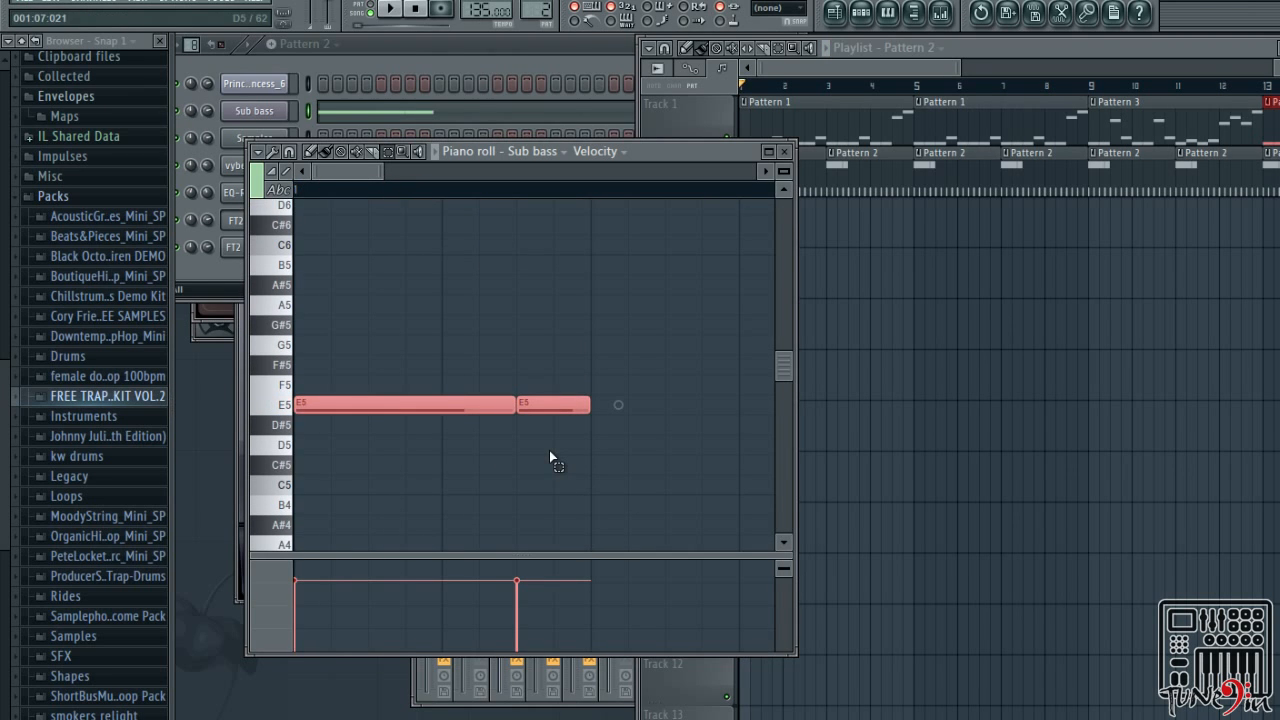
pyautogui.press('Down')
pyautogui.press('Down')
pyautogui.press('space')
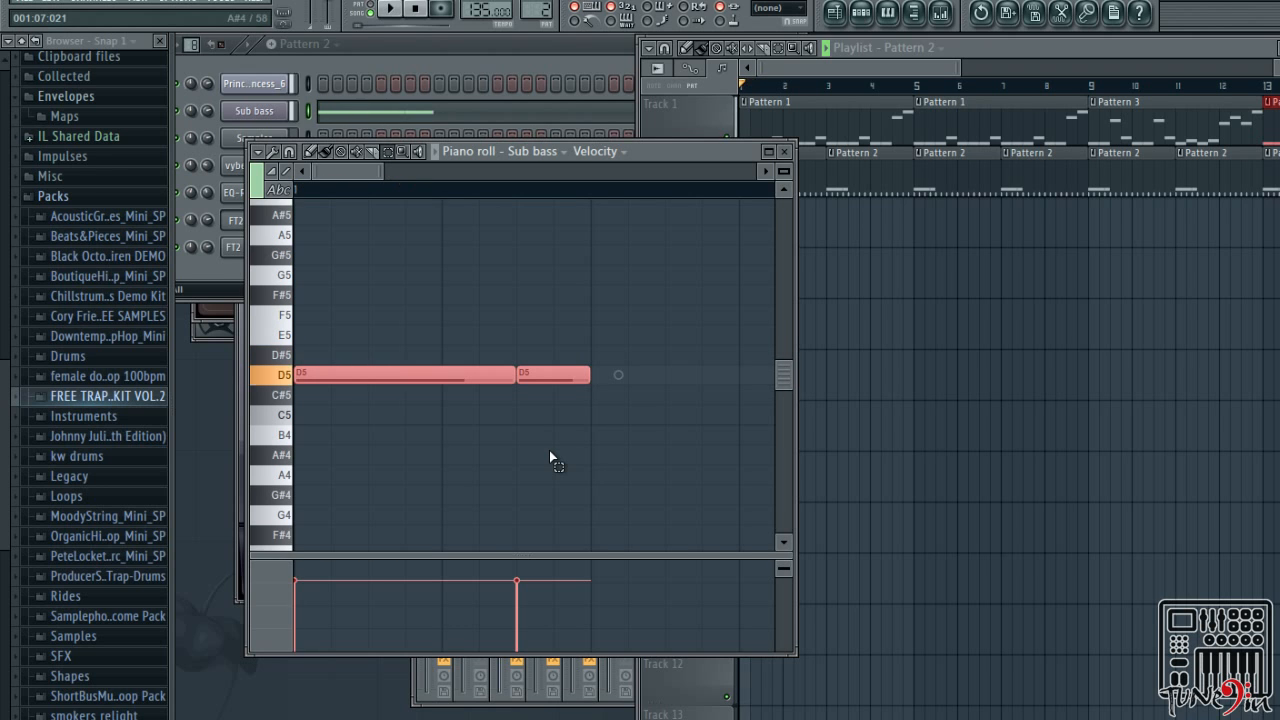
pyautogui.press('Down')
pyautogui.press('Down')
pyautogui.press('space')
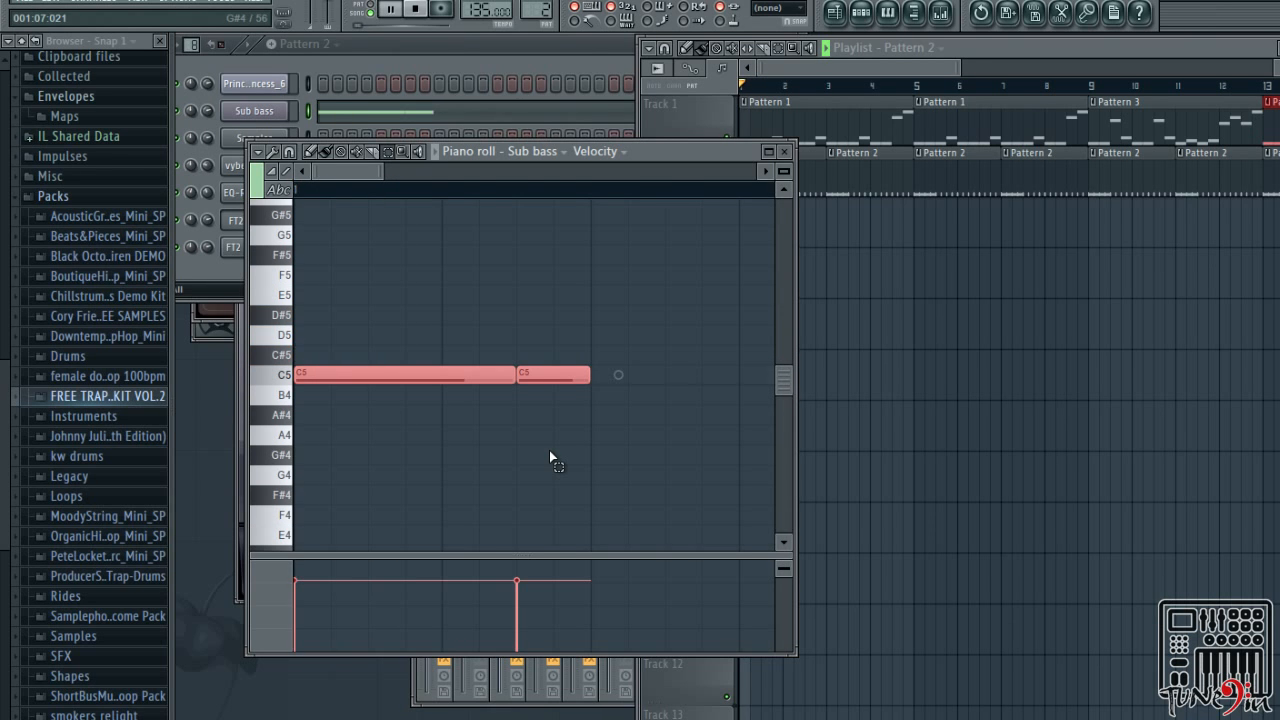
pyautogui.press('space')
# Draw two consecutive two-step C5 notes at steps 13 and 15 and play the pattern back
pyautogui.moveTo(301, 152); pyautogui.dragTo(297, 151)
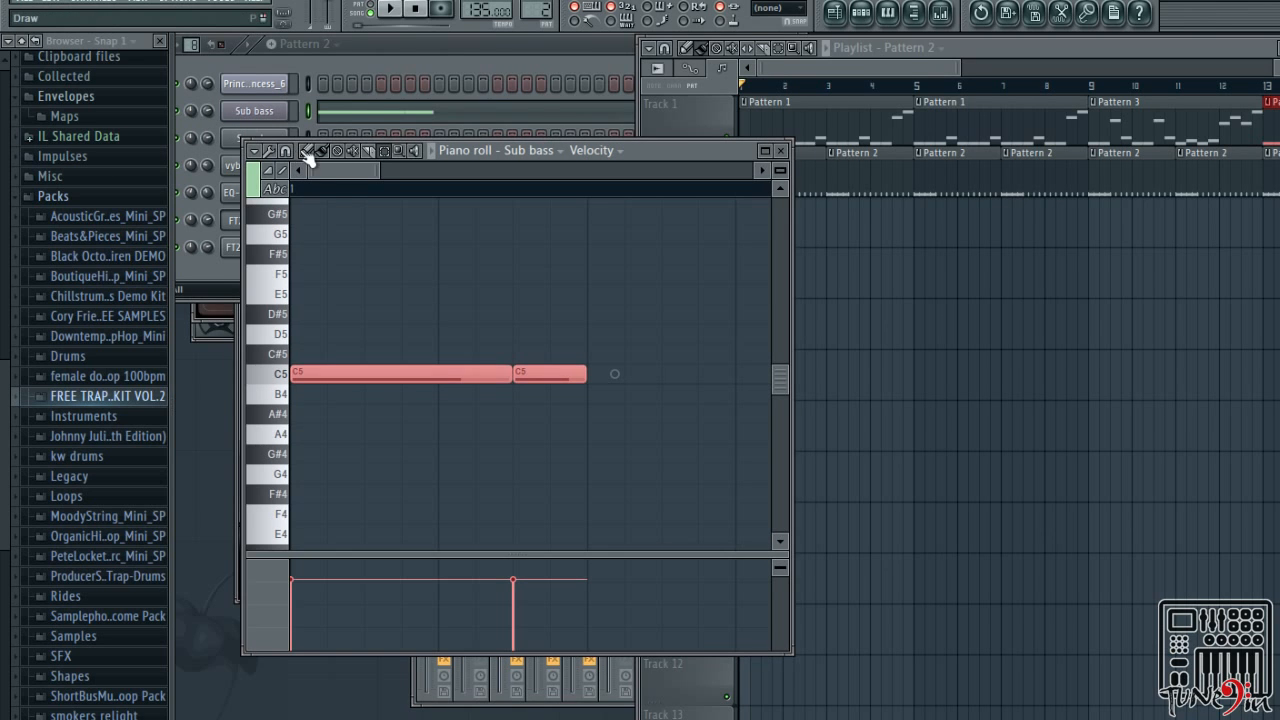
pyautogui.press('space')
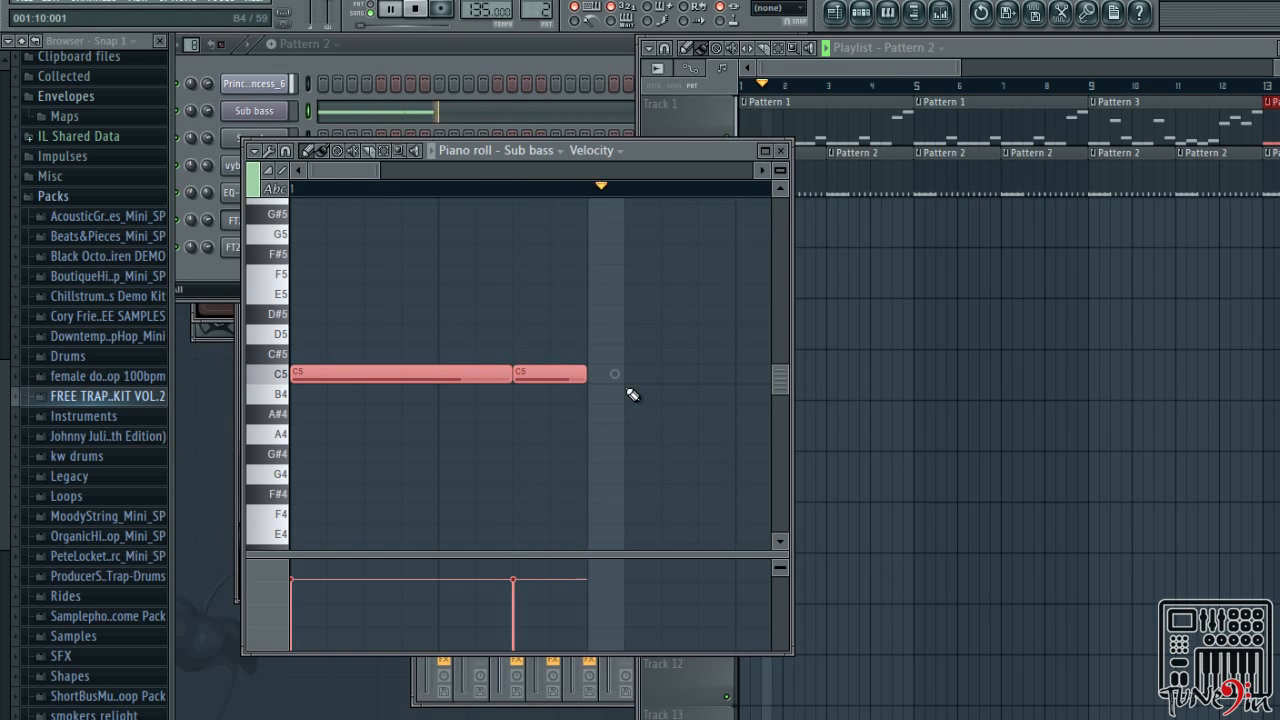
pyautogui.press('space')
pyautogui.scroll(-3, 400, 190)
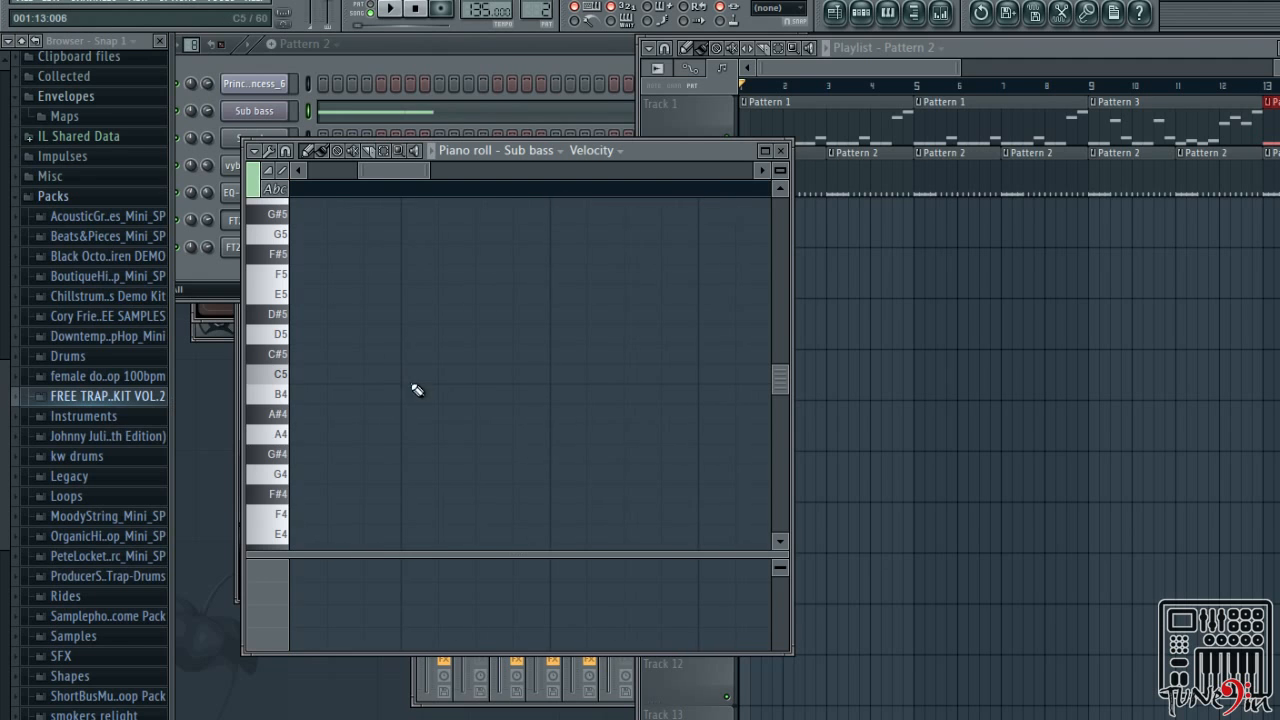
pyautogui.click(453, 372)
pyautogui.click(489, 376)
pyautogui.press('space')
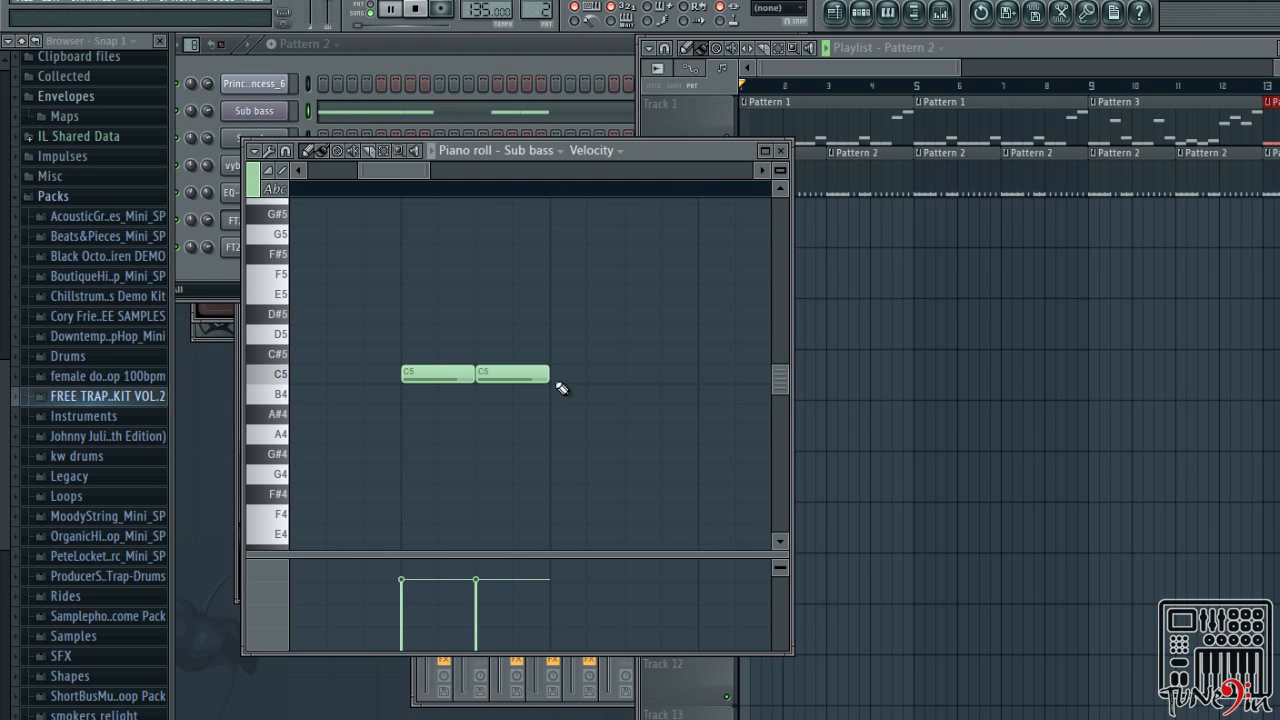
pyautogui.press('space')
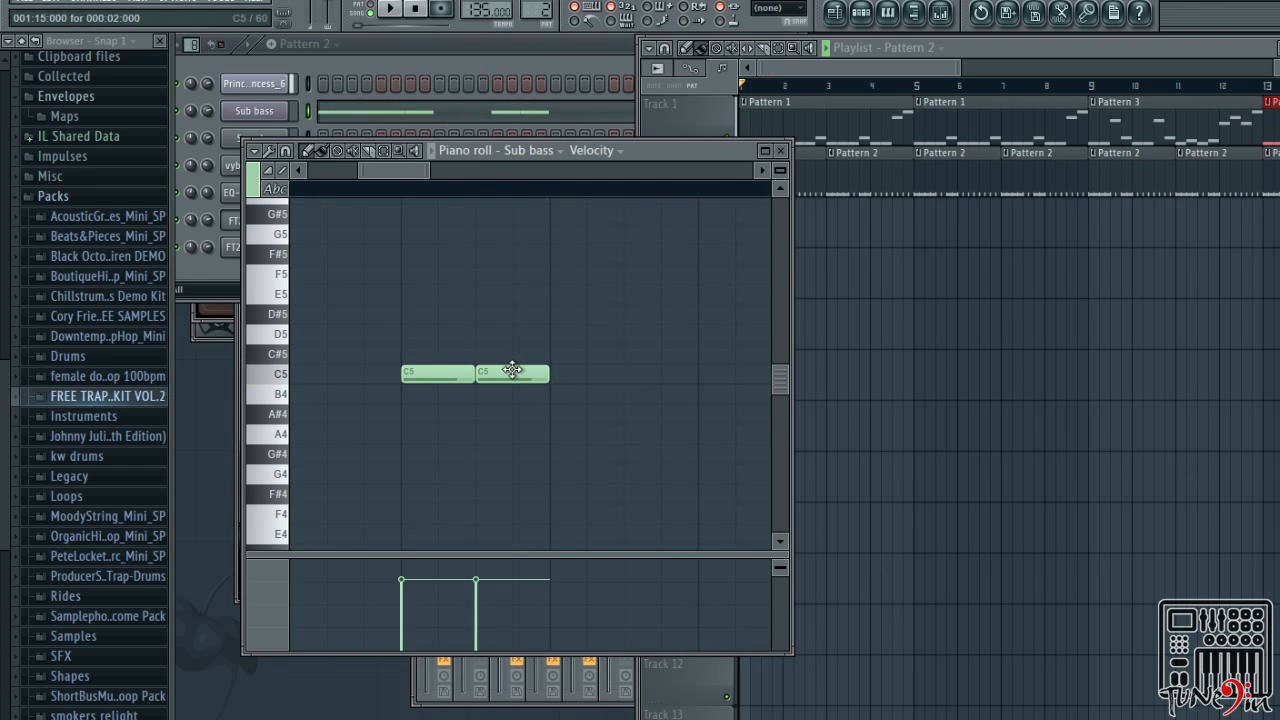
# Delete the C5 note at step 13 and add a four-step C5 note at step 17, checking it with playback
pyautogui.rightClick(453, 378)
pyautogui.click(591, 376)
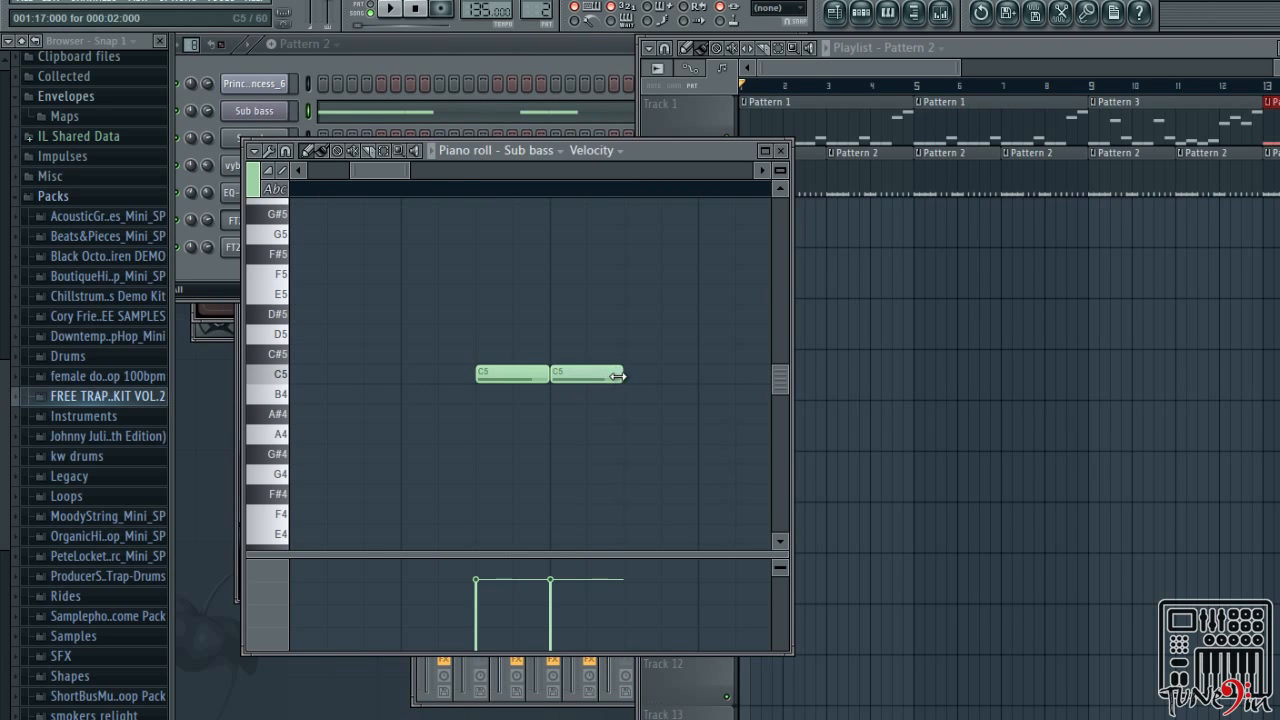
pyautogui.moveTo(617, 376); pyautogui.dragTo(697, 376)
pyautogui.click(437, 154)
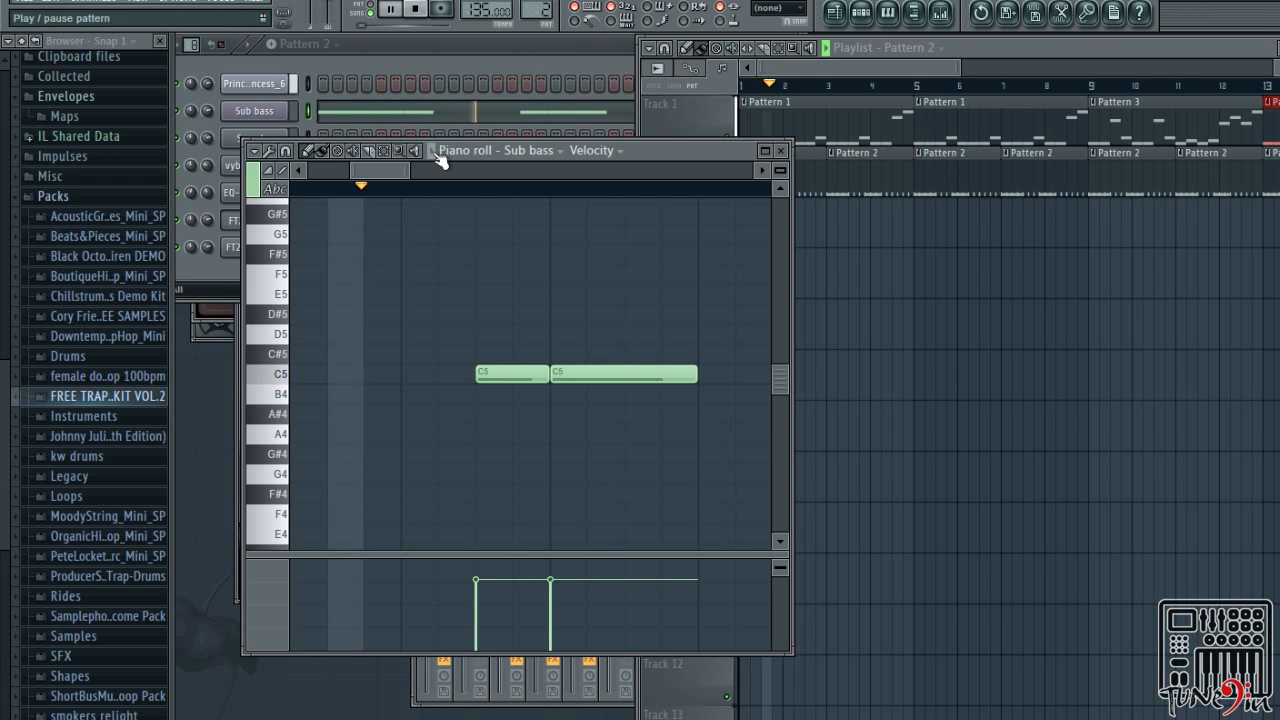
pyautogui.press('space')
pyautogui.moveTo(386, 173); pyautogui.dragTo(402, 173)
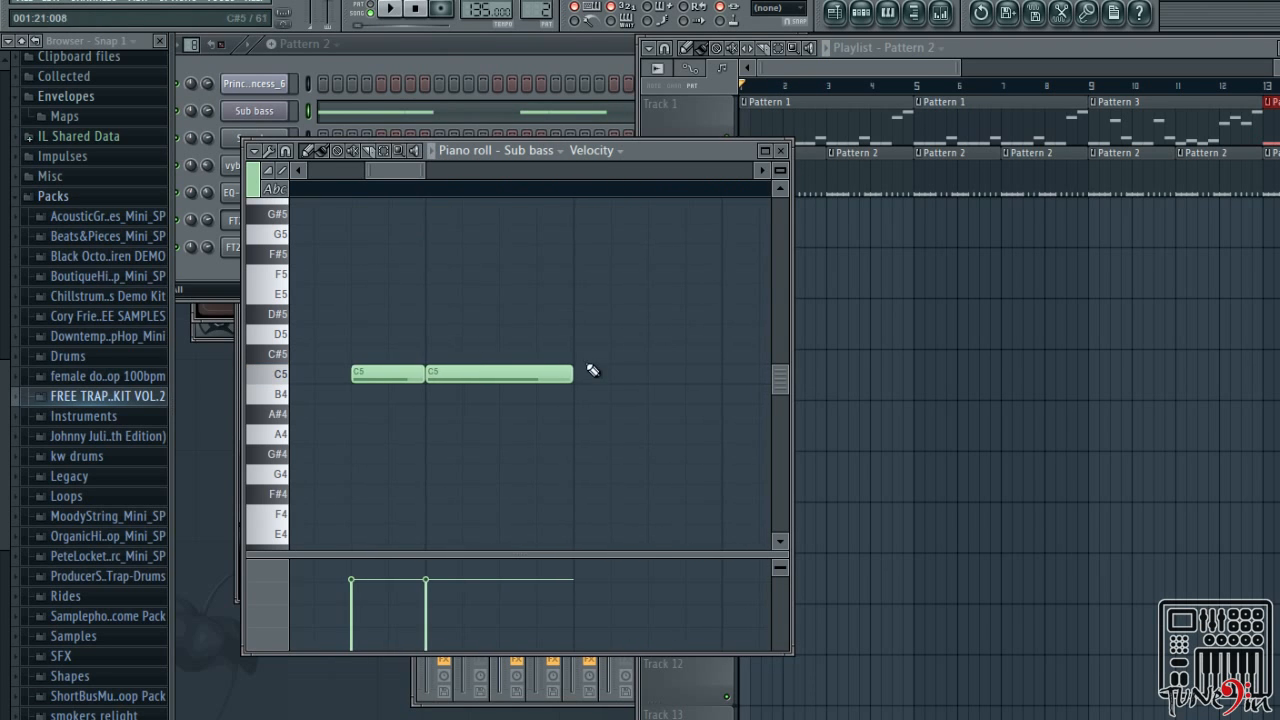
# Lengthen the C5 note at step 17 to six steps and add a two-step C5 note right after it
pyautogui.moveTo(572, 372); pyautogui.dragTo(714, 372)
pyautogui.press('space')
pyautogui.moveTo(397, 176)
pyautogui.mouseDown()
pyautogui.moveTo(450, 207)
pyautogui.moveTo(400, 200)
pyautogui.mouseUp()
pyautogui.press('space')
pyautogui.moveTo(566, 372); pyautogui.dragTo(537, 380)
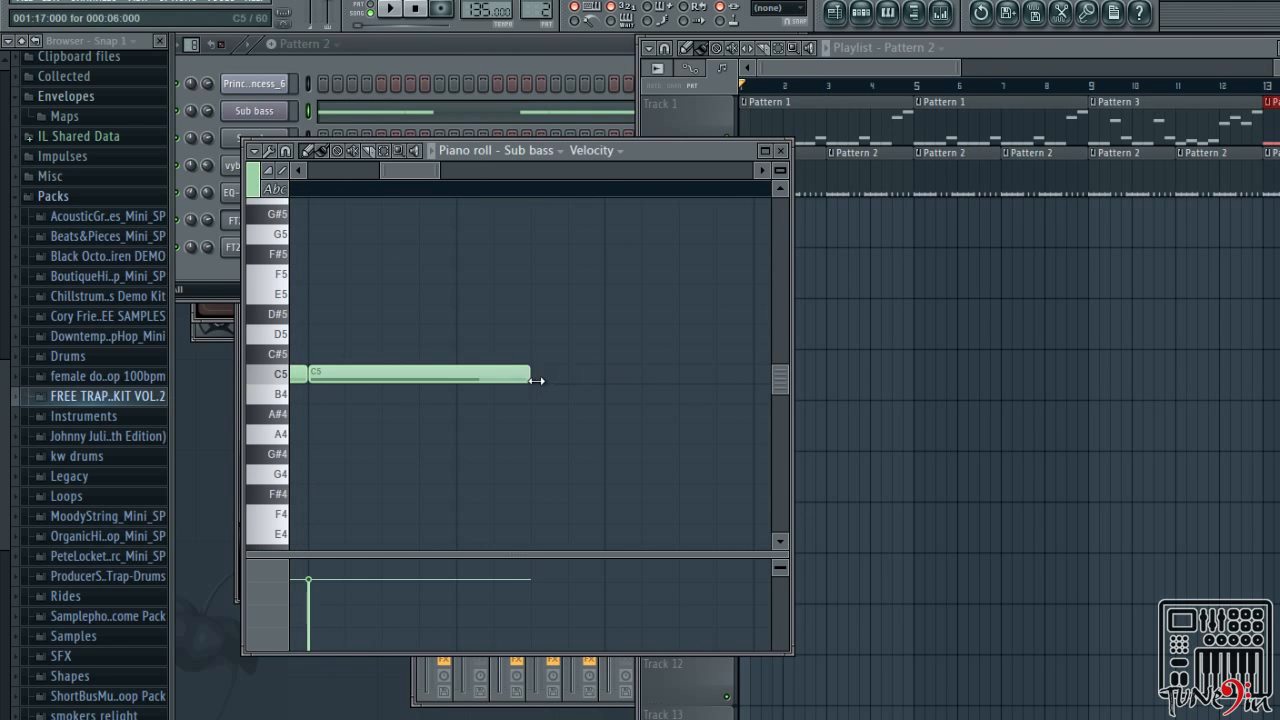
pyautogui.click(569, 374)
pyautogui.moveTo(751, 374); pyautogui.dragTo(604, 378)
# Try a four-step C5 note at step 25 during playback, and delete it again
pyautogui.click(626, 377)
pyautogui.press('space')
pyautogui.moveTo(435, 174); pyautogui.dragTo(470, 200)
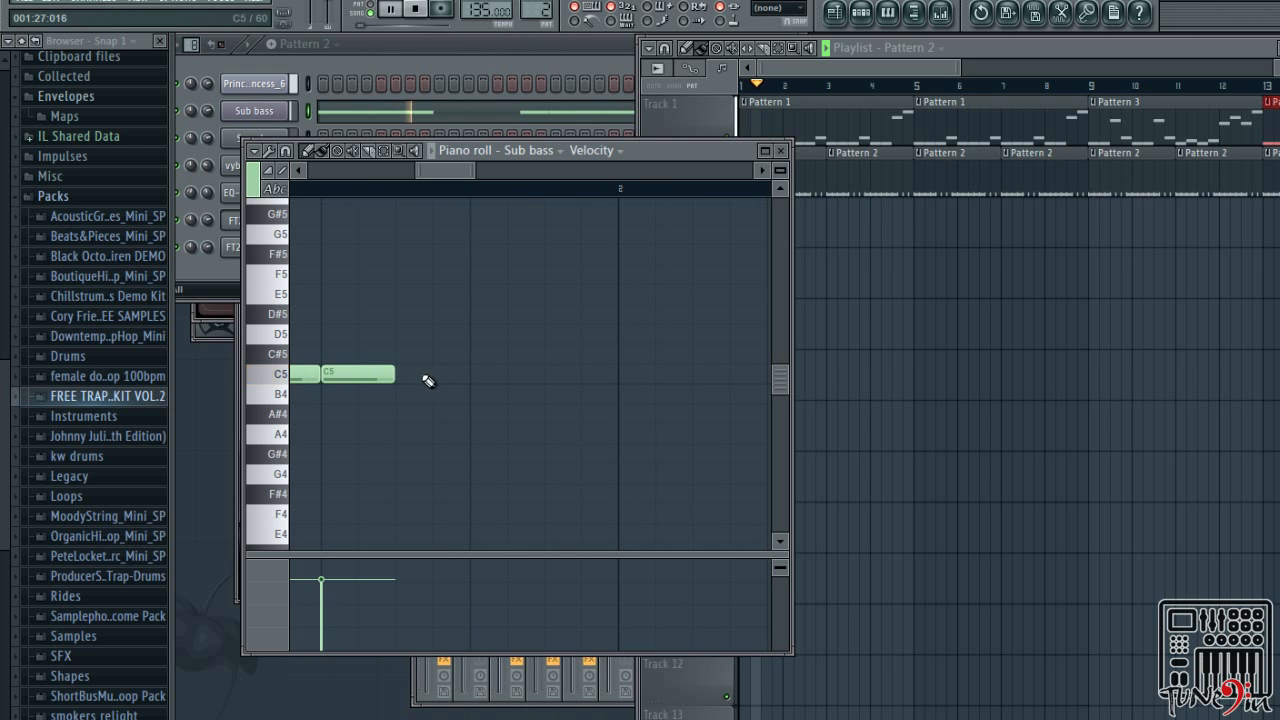
pyautogui.moveTo(396, 374); pyautogui.dragTo(462, 380)
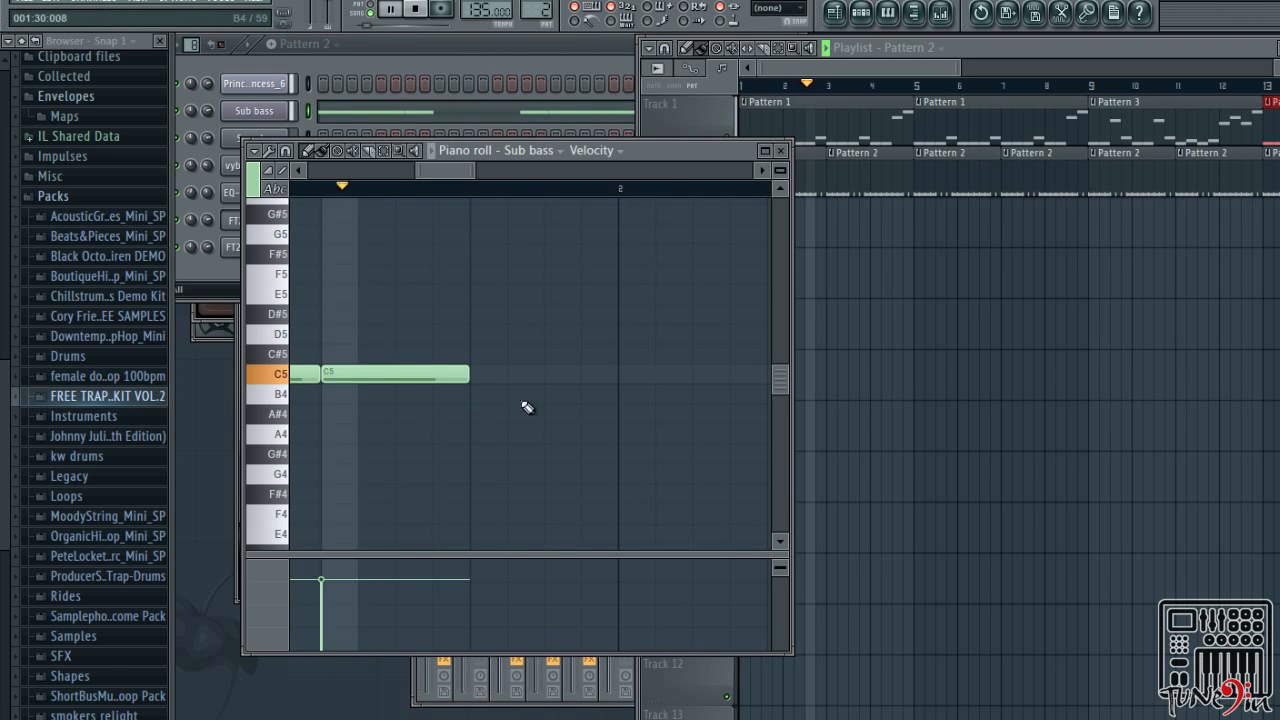
pyautogui.rightClick(434, 374)
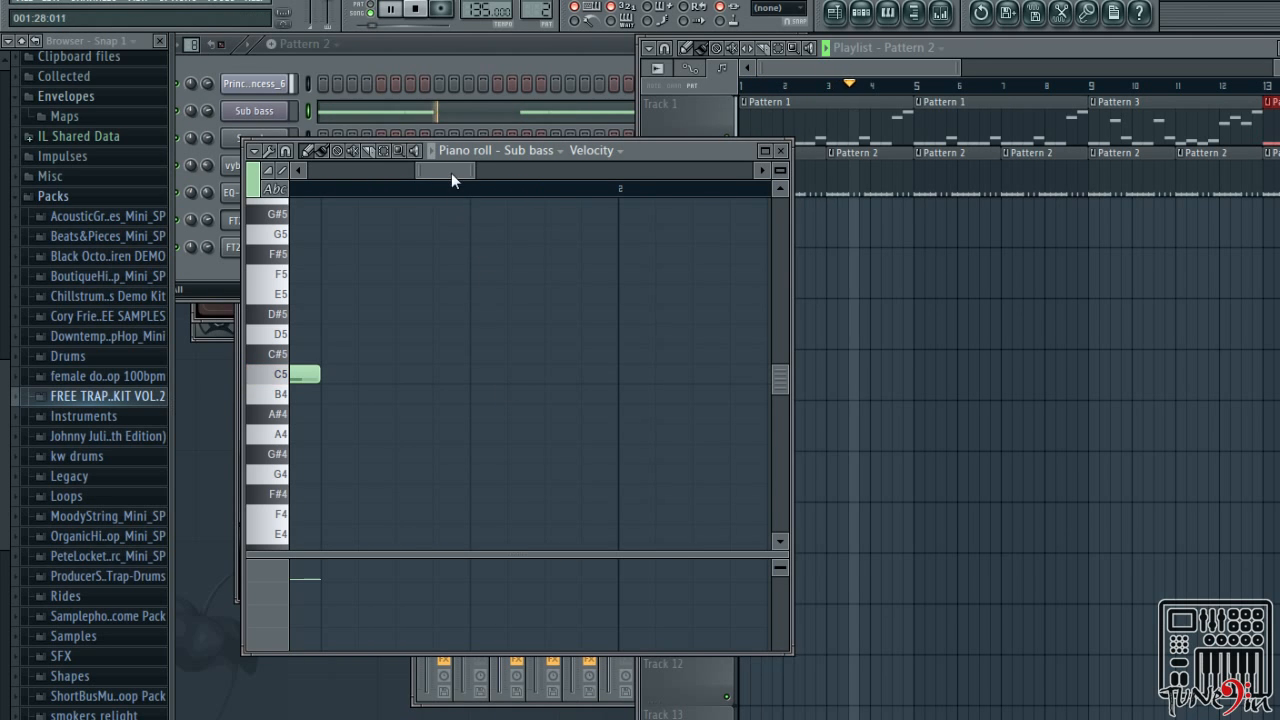
pyautogui.moveTo(450, 166); pyautogui.dragTo(439, 165)
pyautogui.press('space')
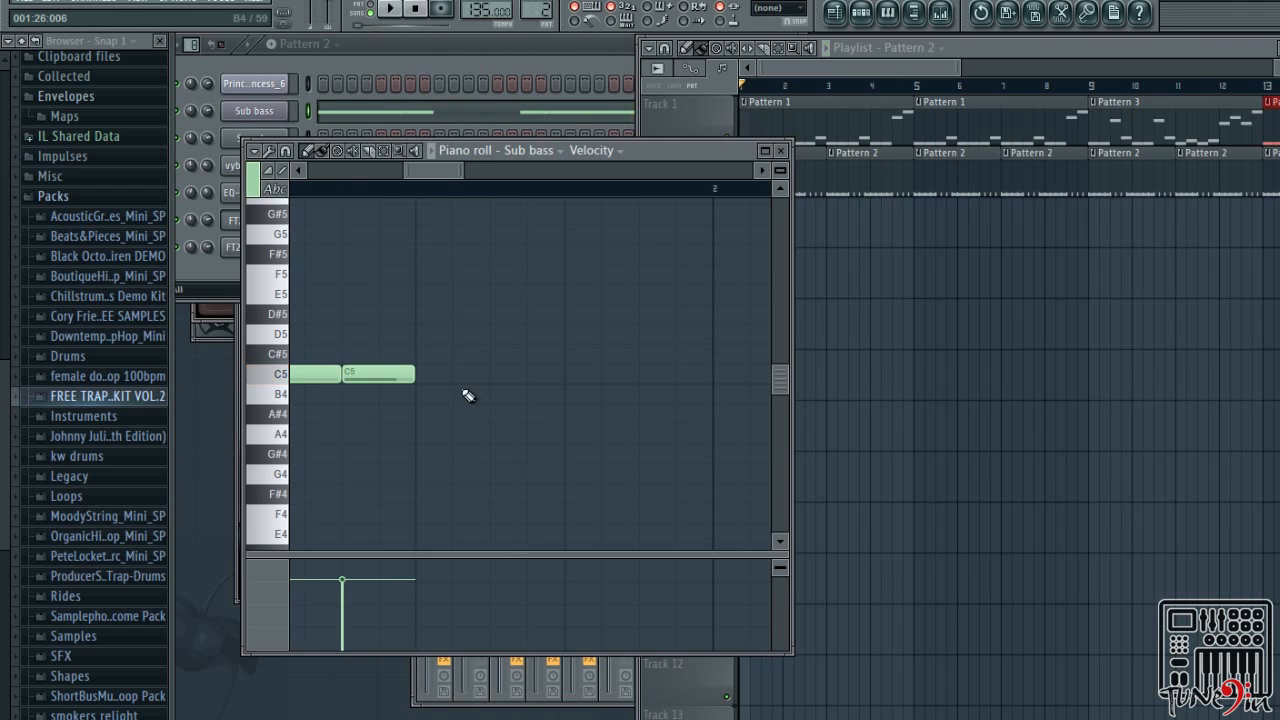
# Draw a four-step B4 note at step 29 in place of a trial A#4 note and play the arrangement back
pyautogui.click(585, 453)
pyautogui.moveTo(580, 451); pyautogui.dragTo(582, 411)
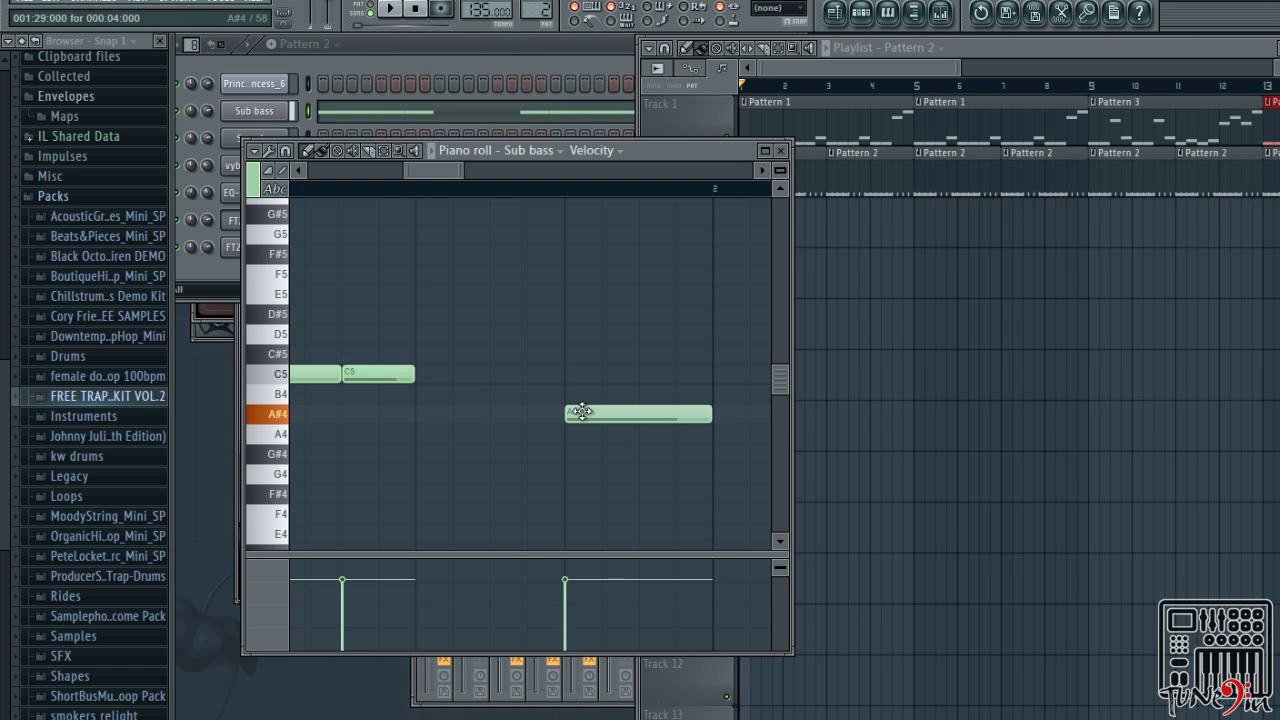
pyautogui.rightClick(582, 411)
pyautogui.click(572, 392)
pyautogui.press('space')
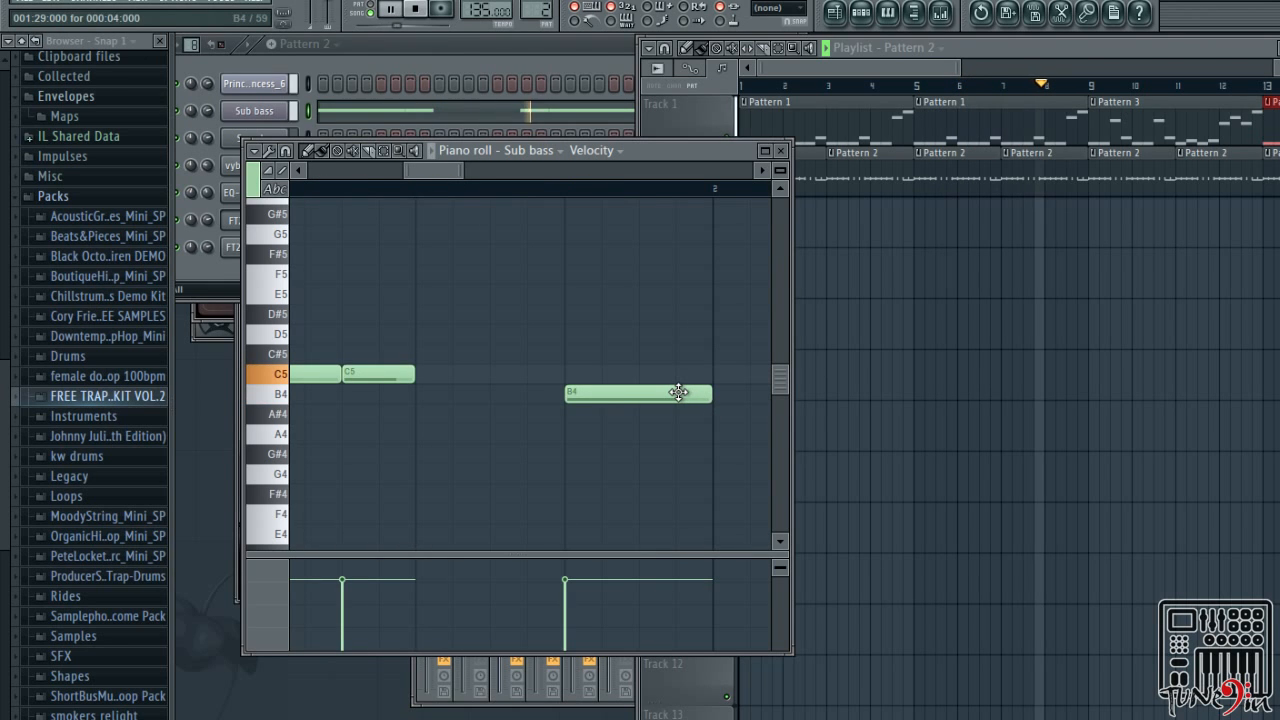
pyautogui.press('space')
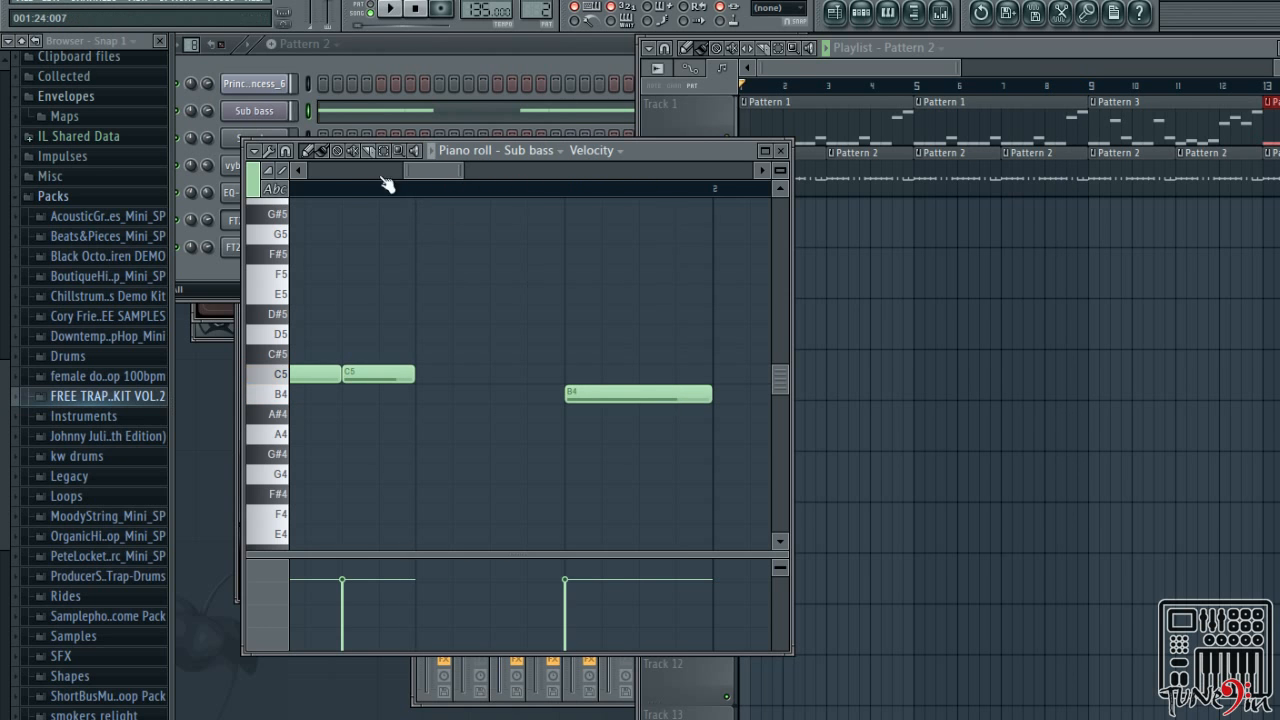
# Assign the Sub bass channel to a free mixer track and select that track in the mixer
pyautogui.click(438, 69)
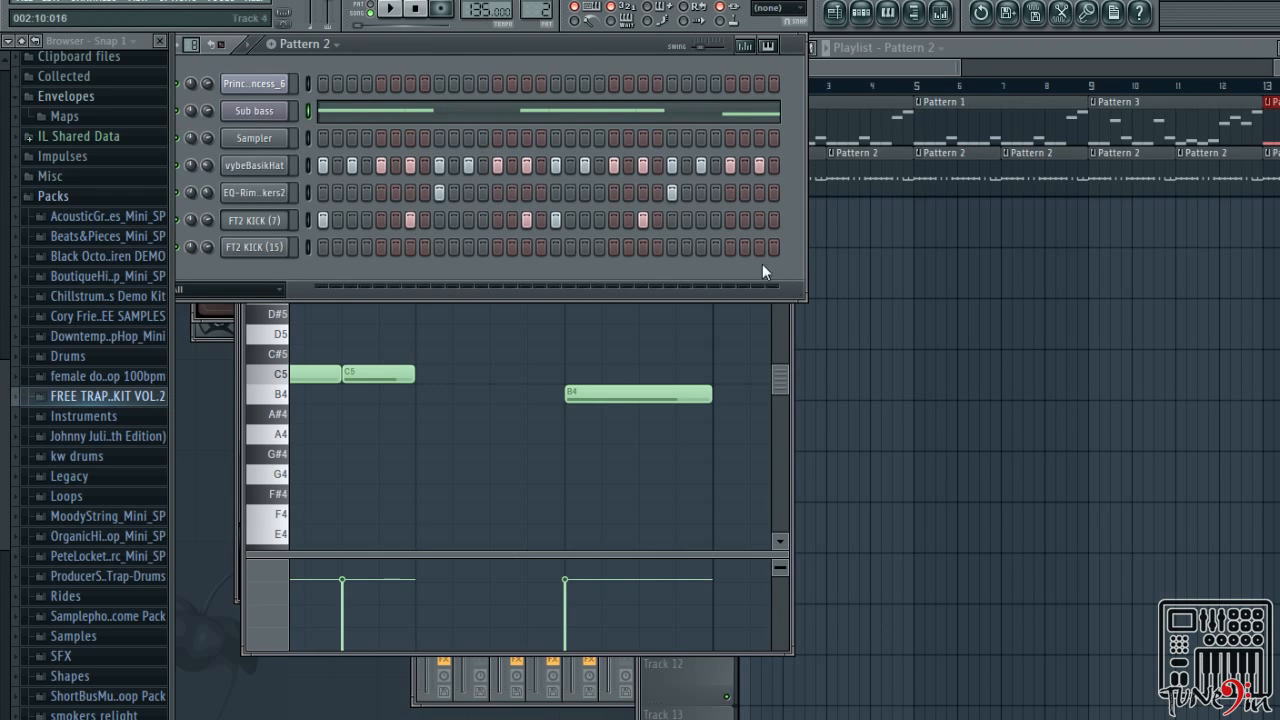
pyautogui.click(270, 110)
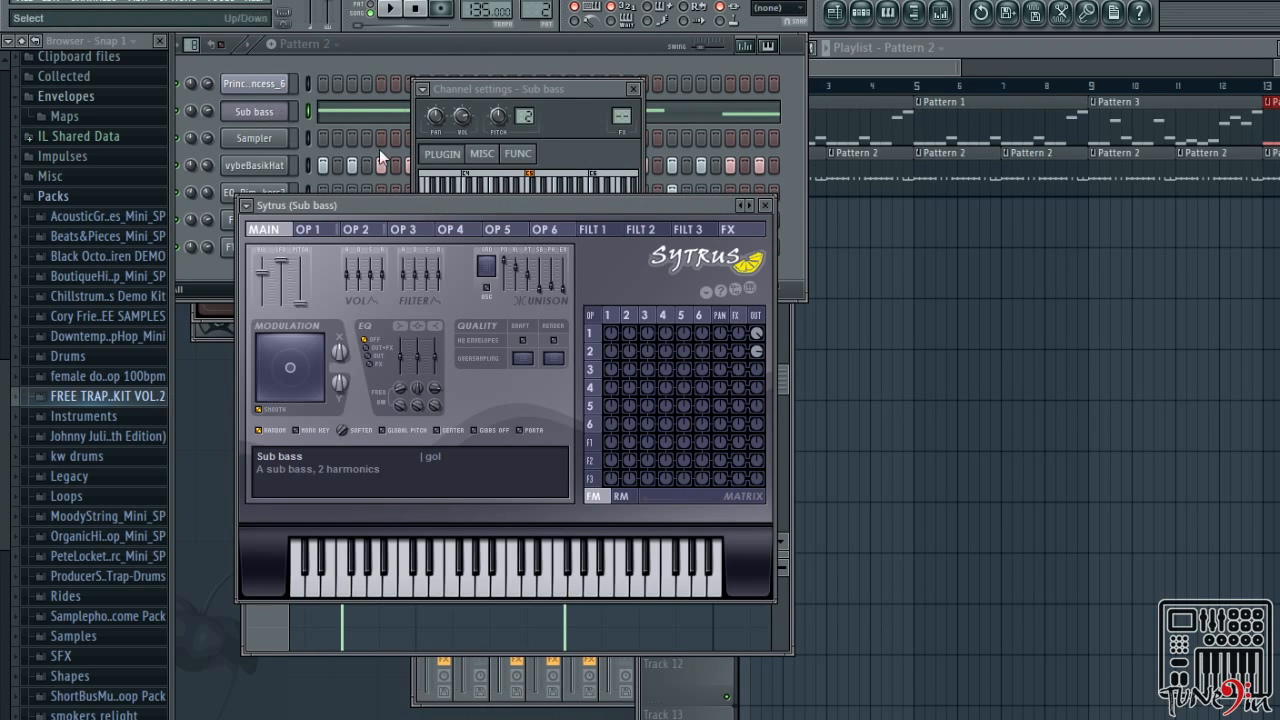
pyautogui.click(434, 86)
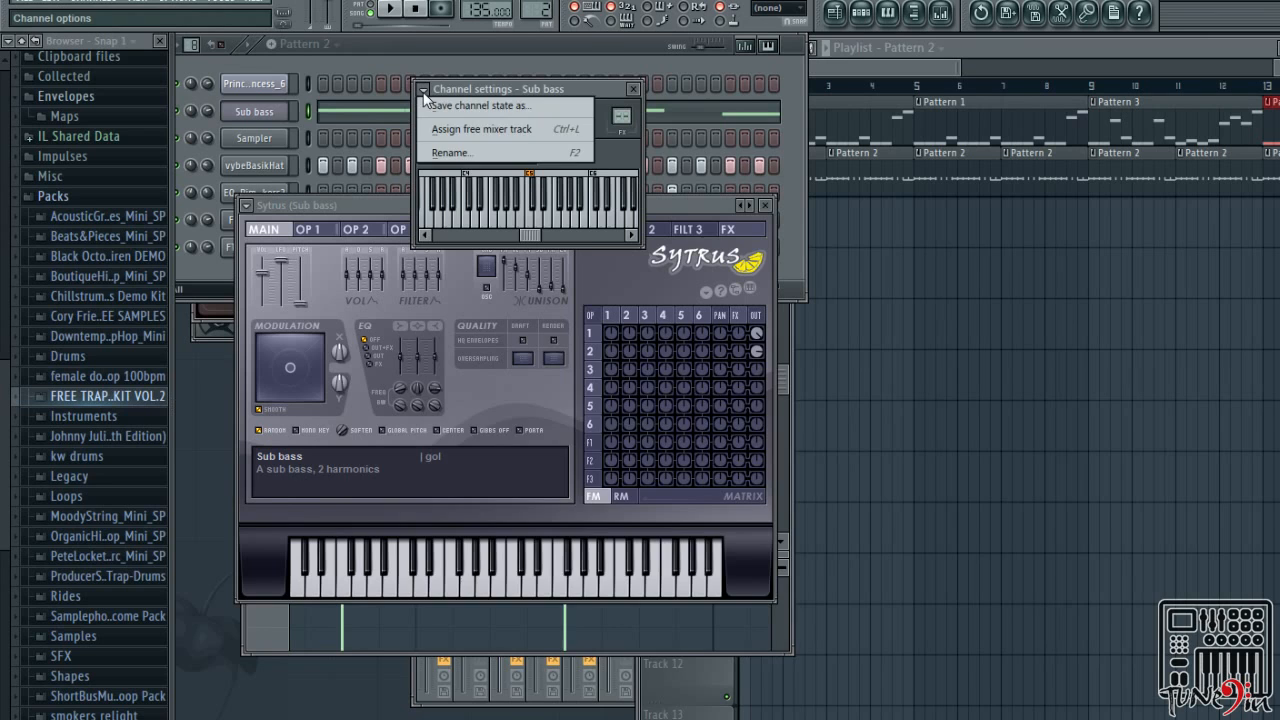
pyautogui.click(465, 136)
pyautogui.click(620, 500)
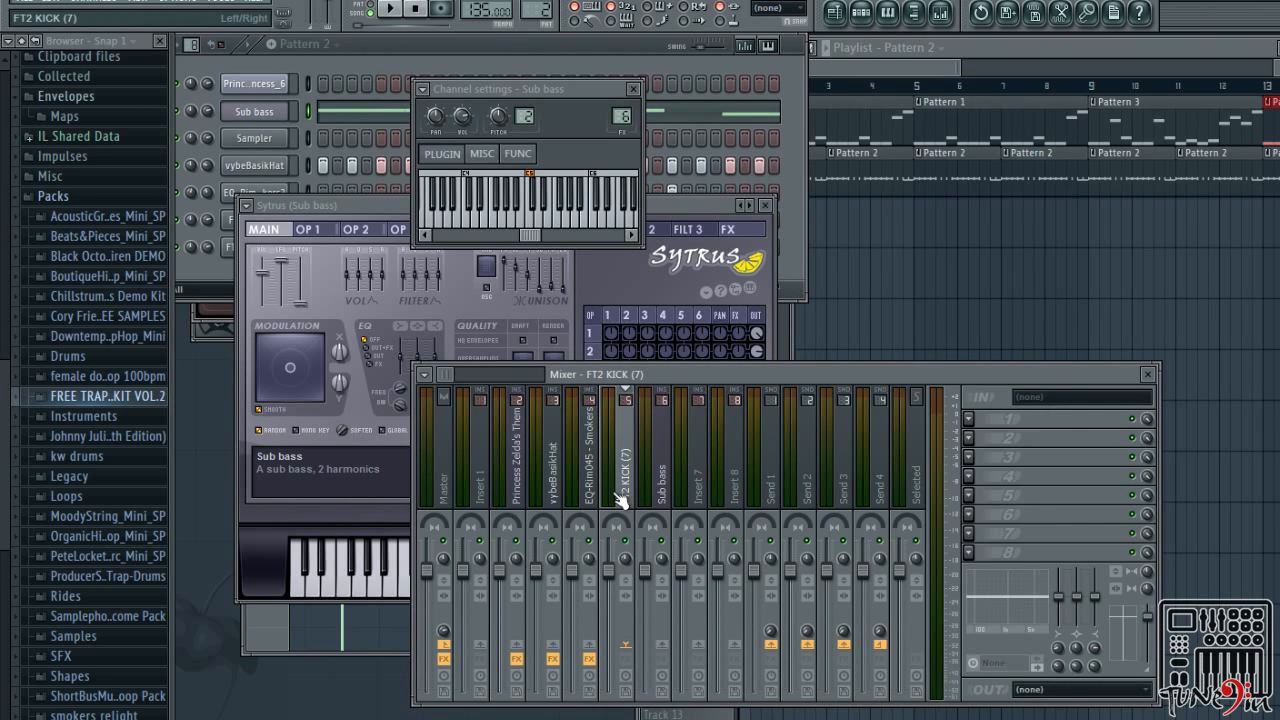
pyautogui.click(657, 486)
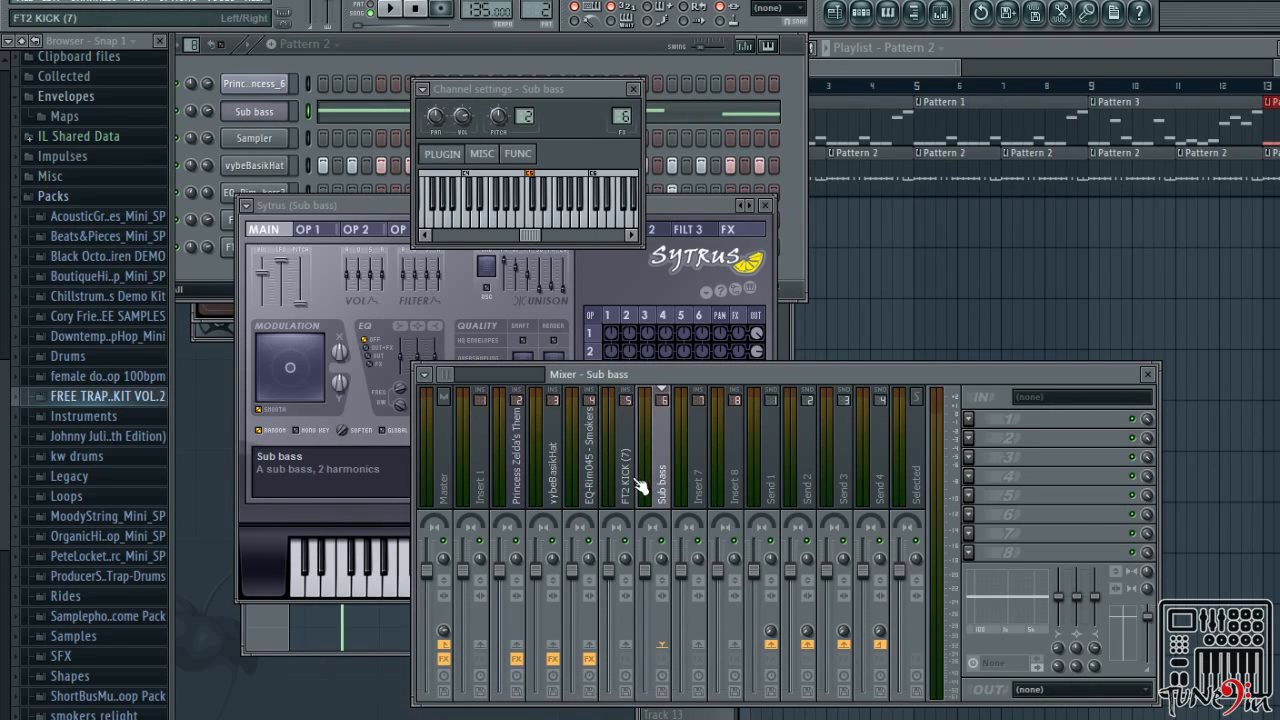
# Try to sidechain the Sub bass mixer track to the FT2 KICK (7) track
pyautogui.click(640, 486)
pyautogui.click(670, 488)
pyautogui.click(614, 474)
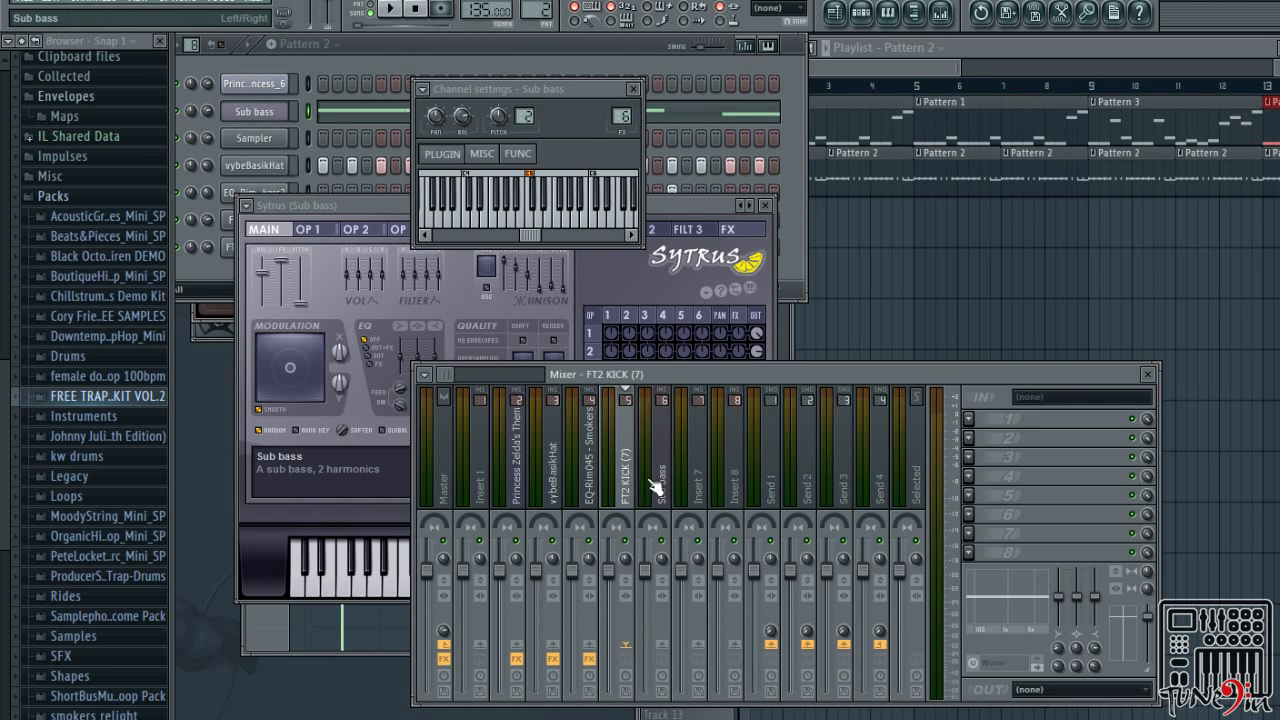
pyautogui.click(658, 488)
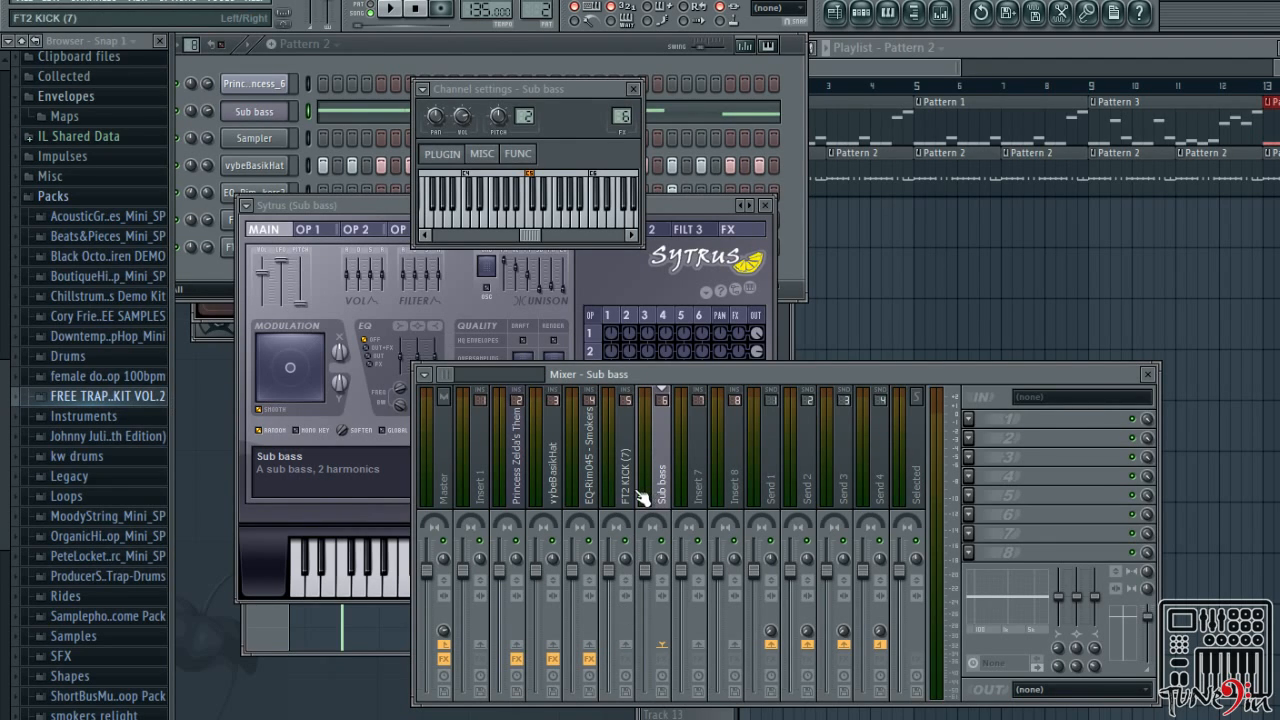
pyautogui.rightClick(629, 654)
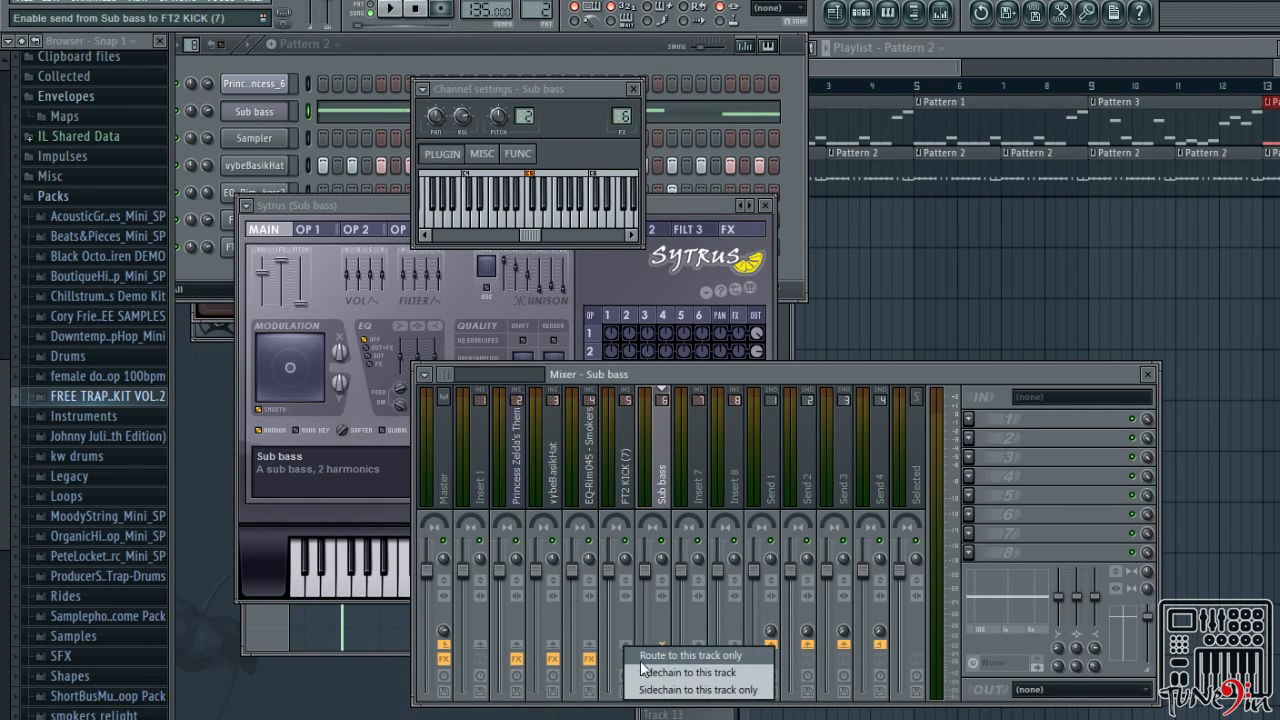
pyautogui.click(655, 676)
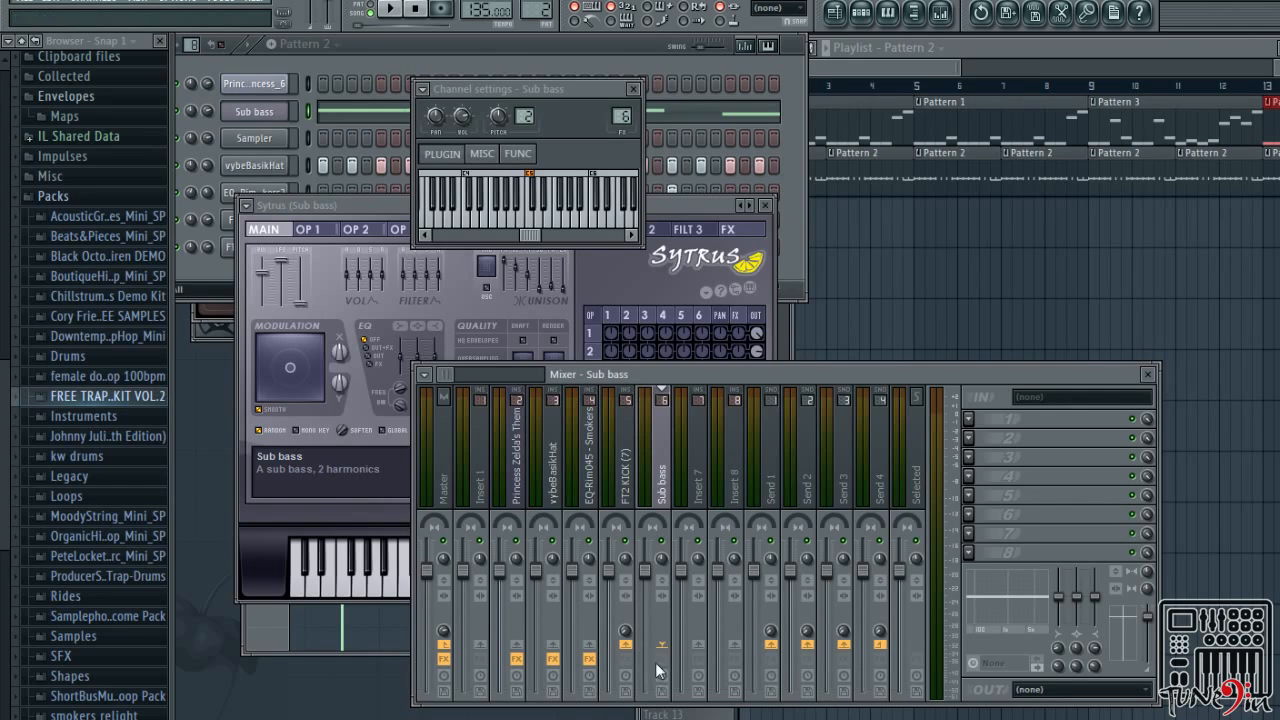
# Try a Fruity Limiter on the FT2 KICK (7) track, in compressor mode with sidechain input 1
pyautogui.click(625, 496)
pyautogui.click(962, 421)
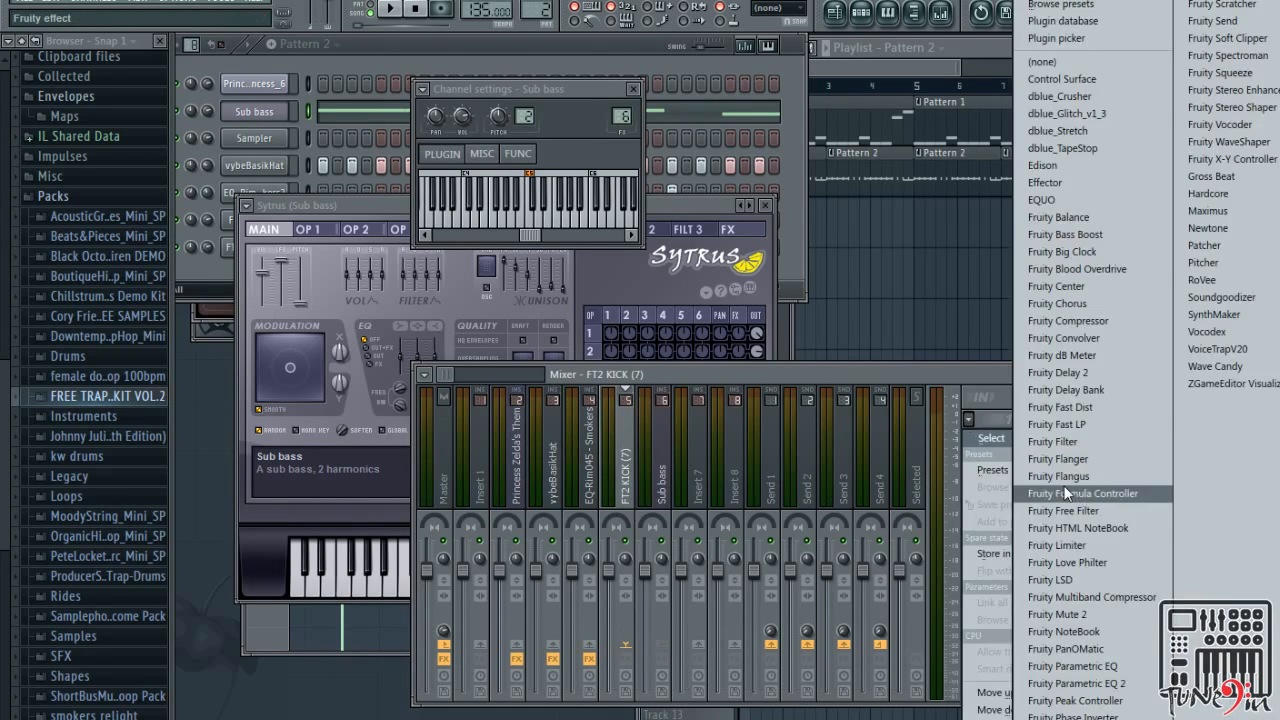
pyautogui.click(1108, 545)
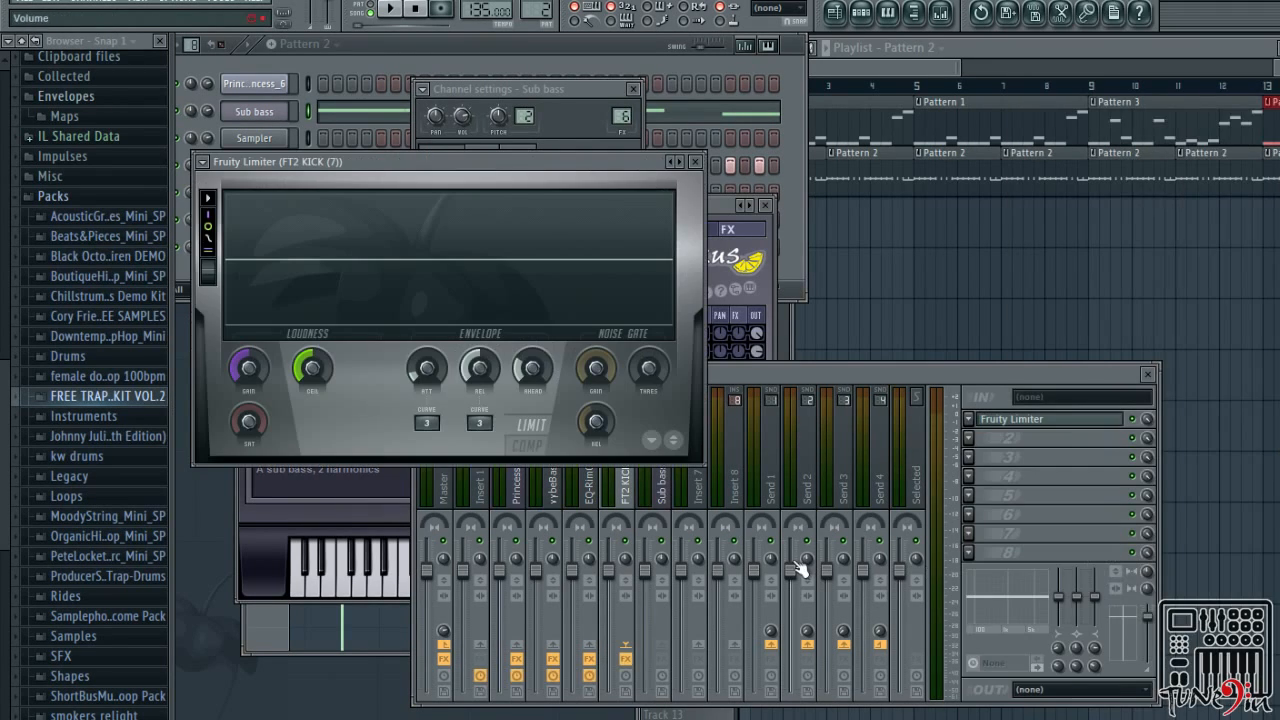
pyautogui.click(533, 451)
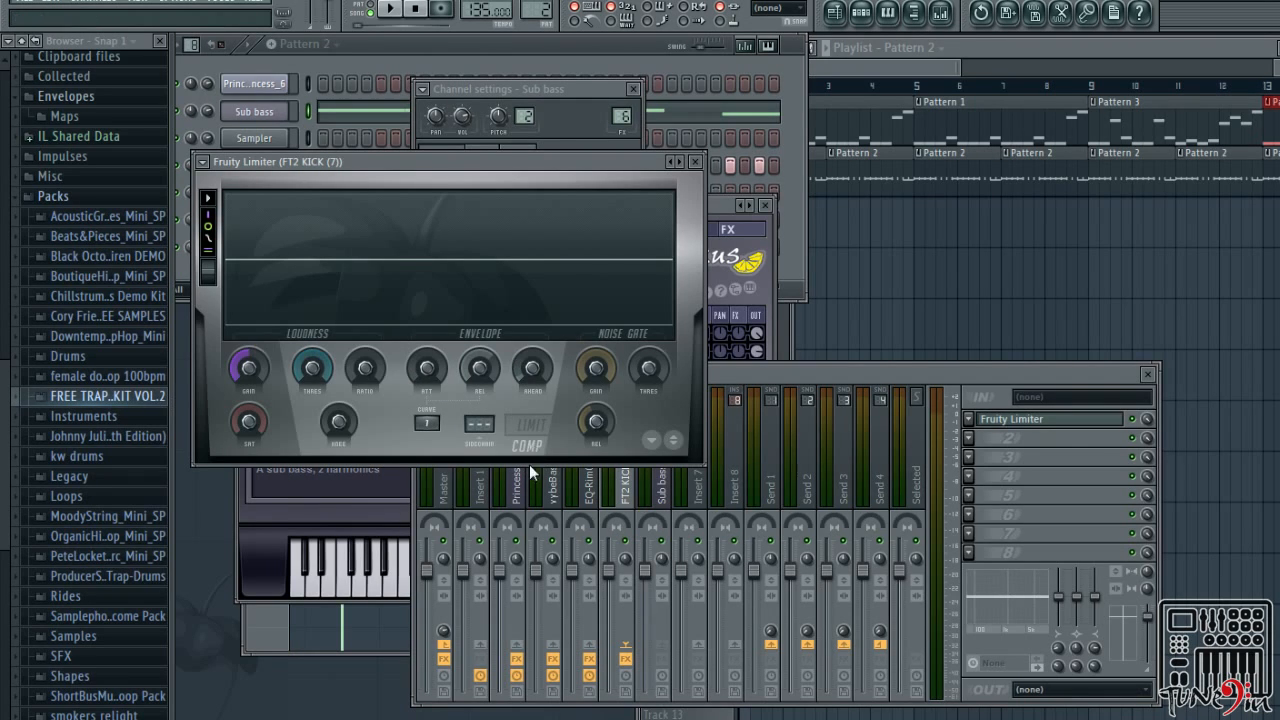
pyautogui.scroll(1, 489, 430)
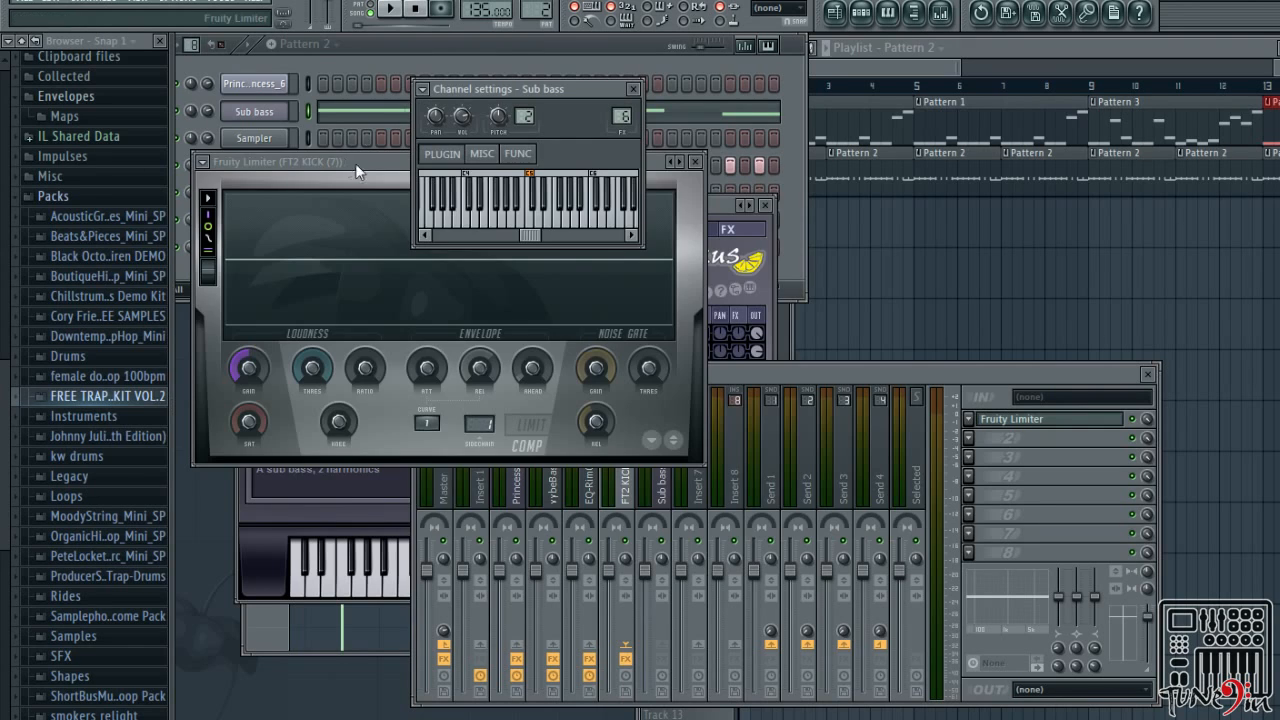
pyautogui.moveTo(356, 168); pyautogui.dragTo(606, 262)
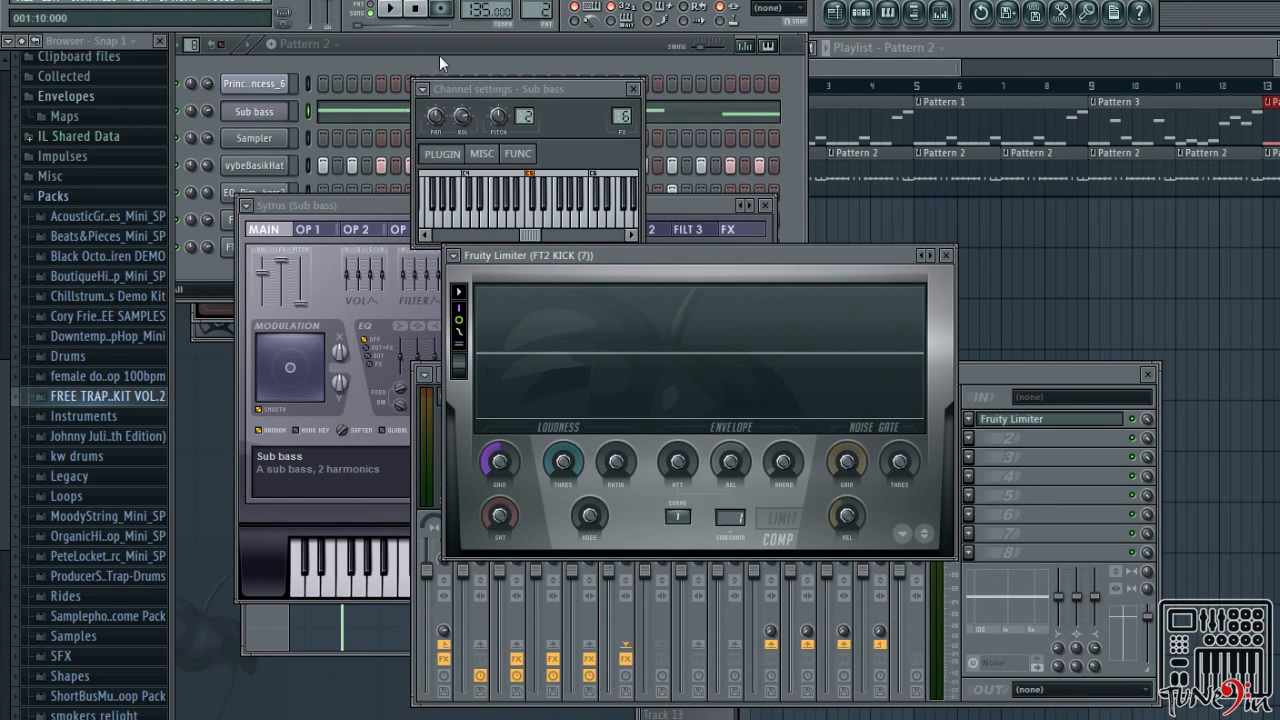
# Audition the arrangement briefly, and try a much lower threshold and a higher ratio on the kick's compressor
pyautogui.click(392, 10)
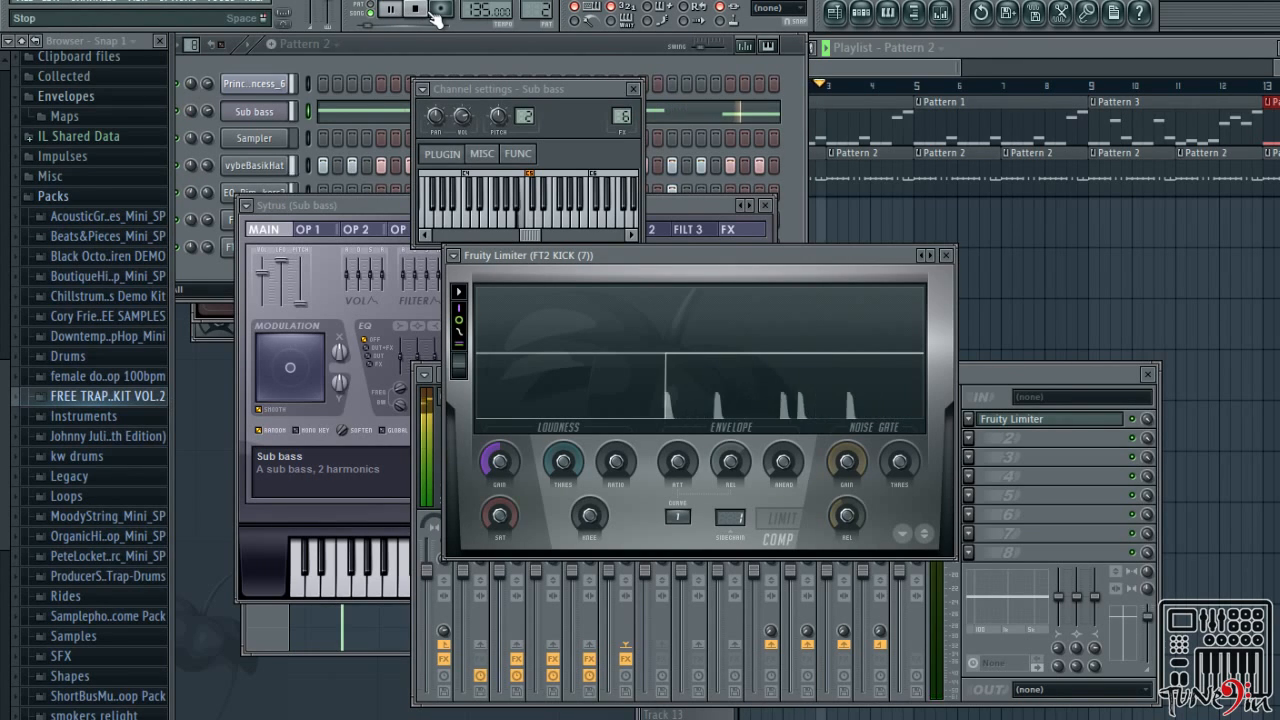
pyautogui.click(430, 12)
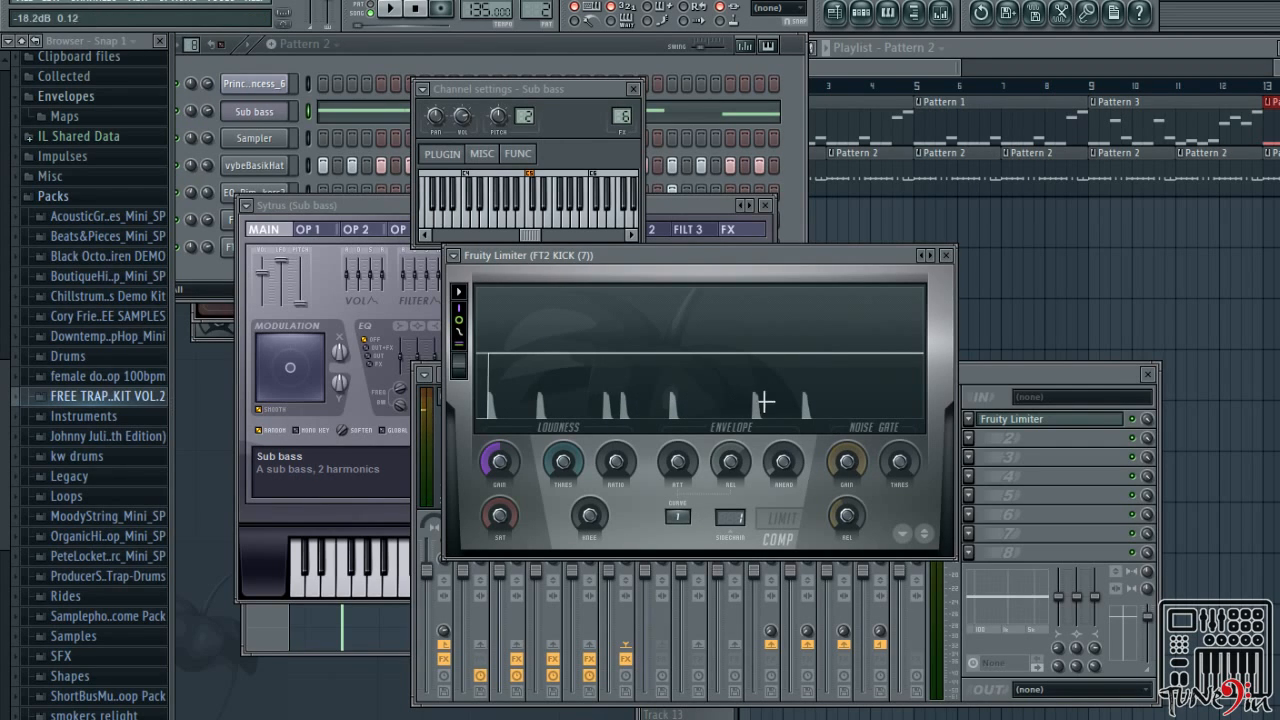
pyautogui.moveTo(564, 472); pyautogui.dragTo(564, 538)
pyautogui.moveTo(497, 459); pyautogui.dragTo(626, 436)
pyautogui.rightClick(497, 459)
pyautogui.click(544, 467)
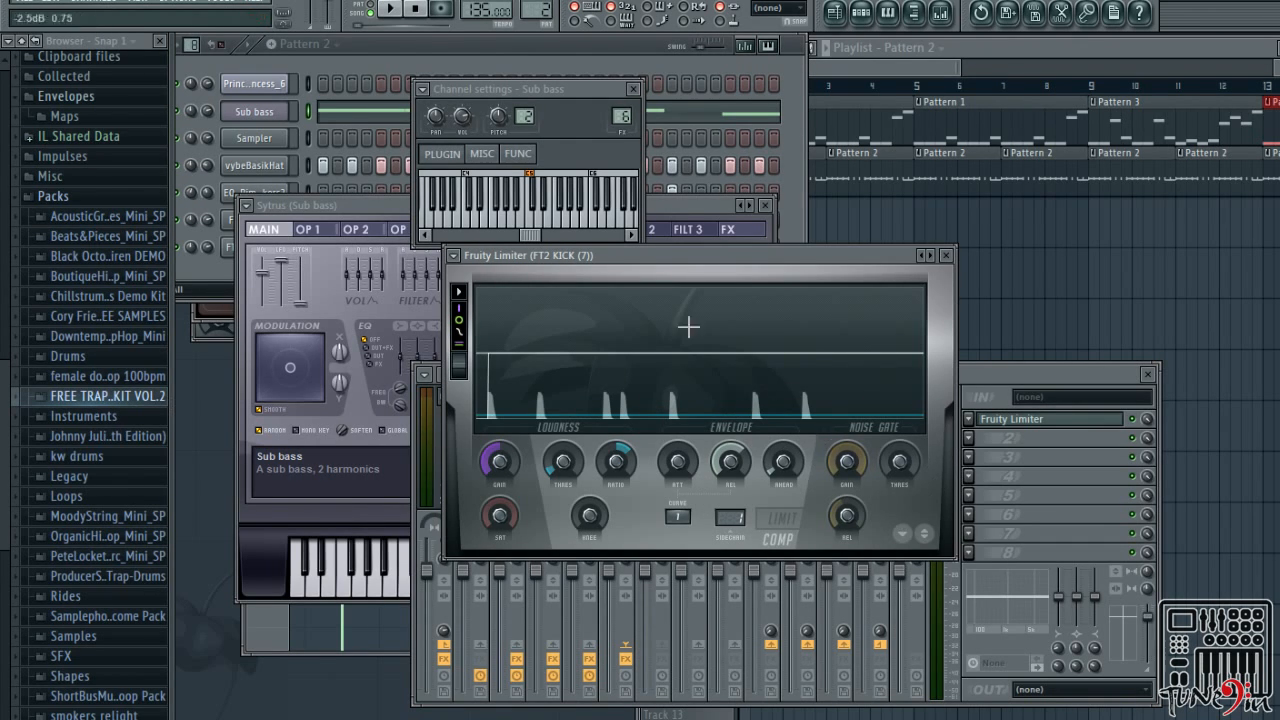
# Play the beat back and try a lower ratio and a higher threshold on the kick's compressor
pyautogui.click(394, 12)
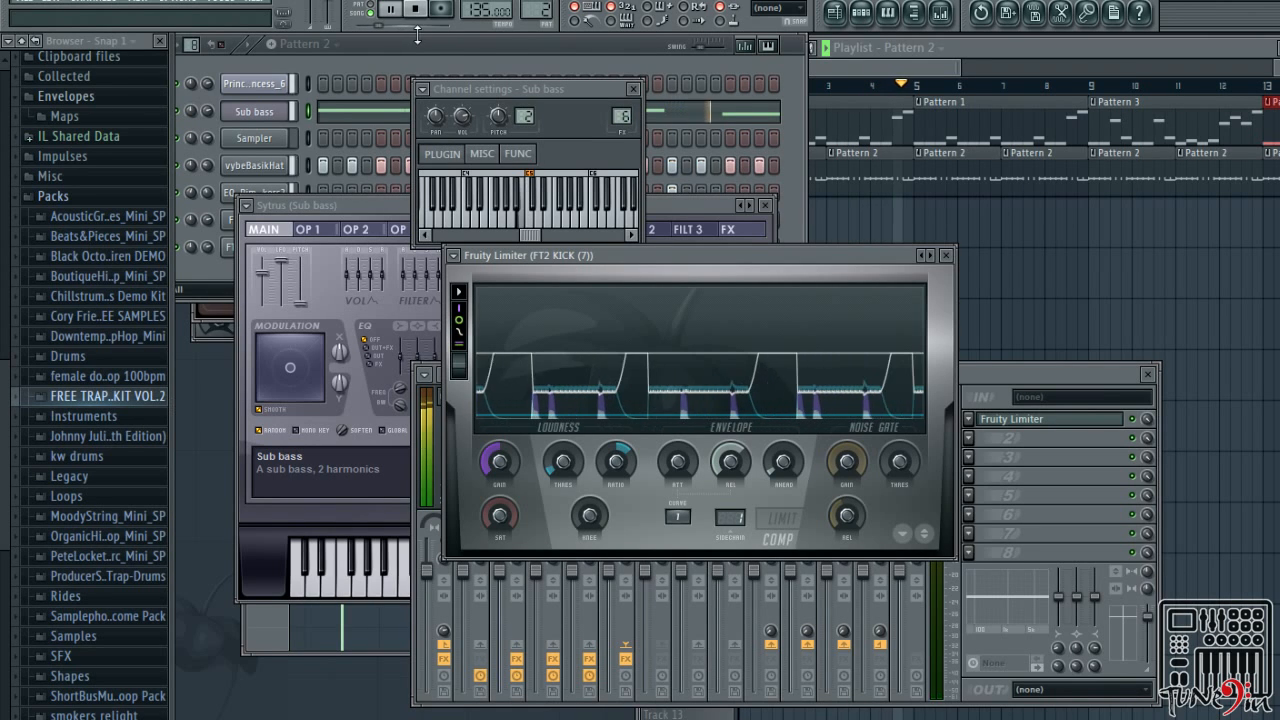
pyautogui.press('space')
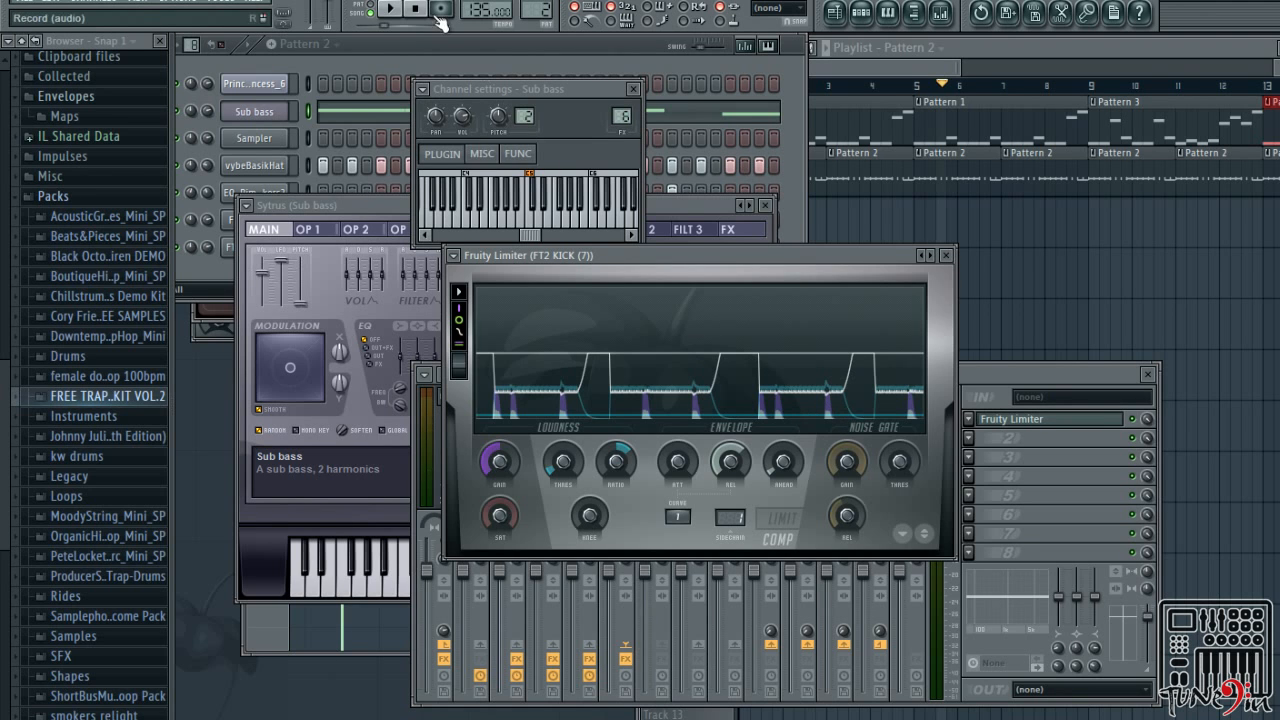
pyautogui.press('space')
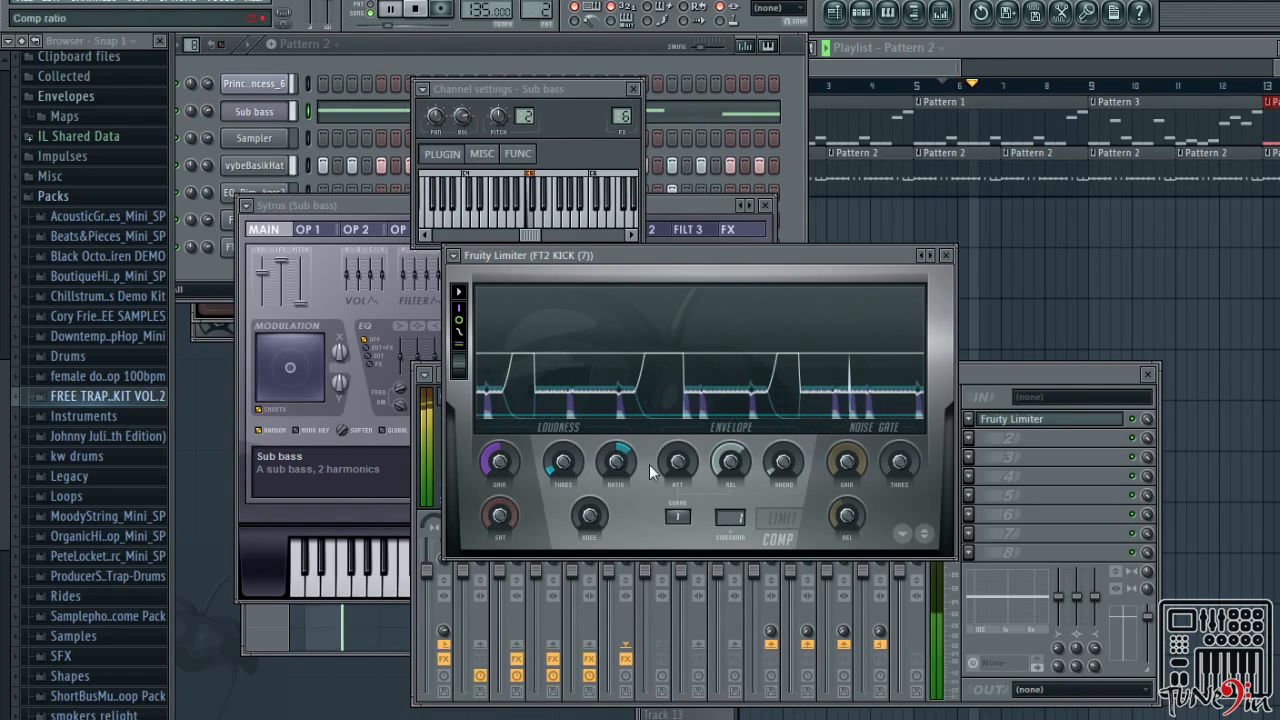
pyautogui.moveTo(616, 454); pyautogui.dragTo(560, 474)
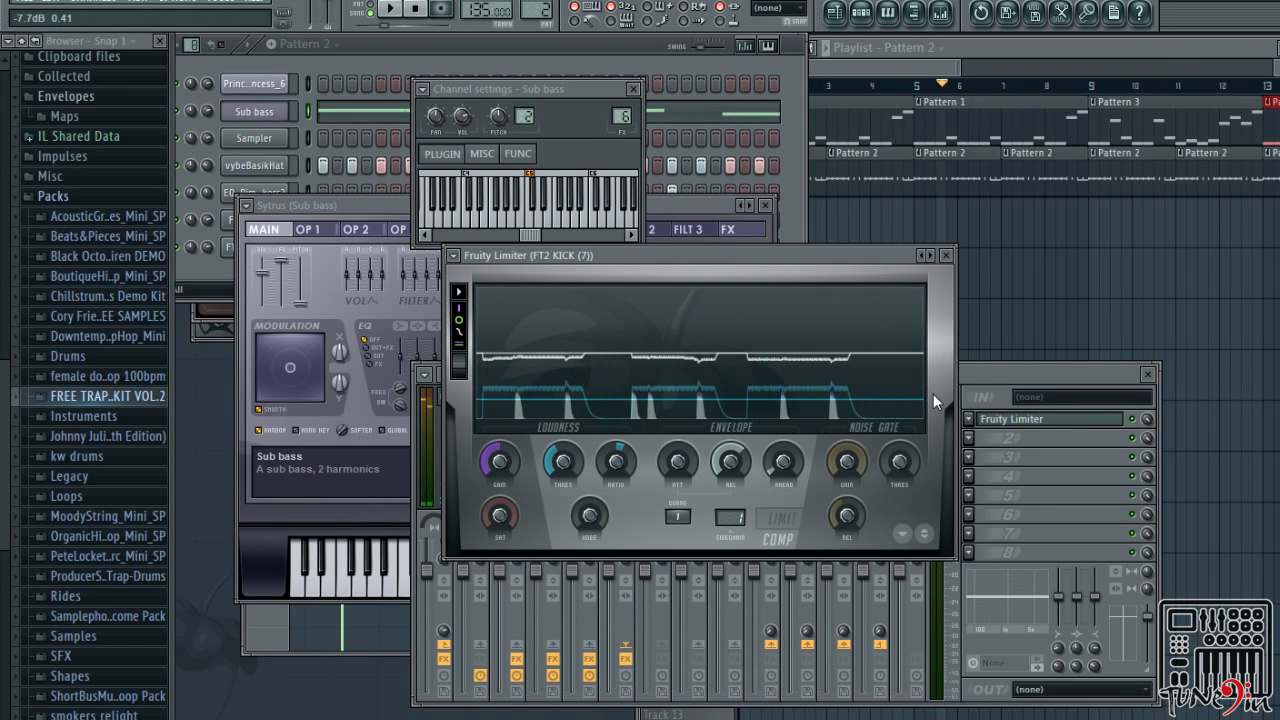
pyautogui.press('space')
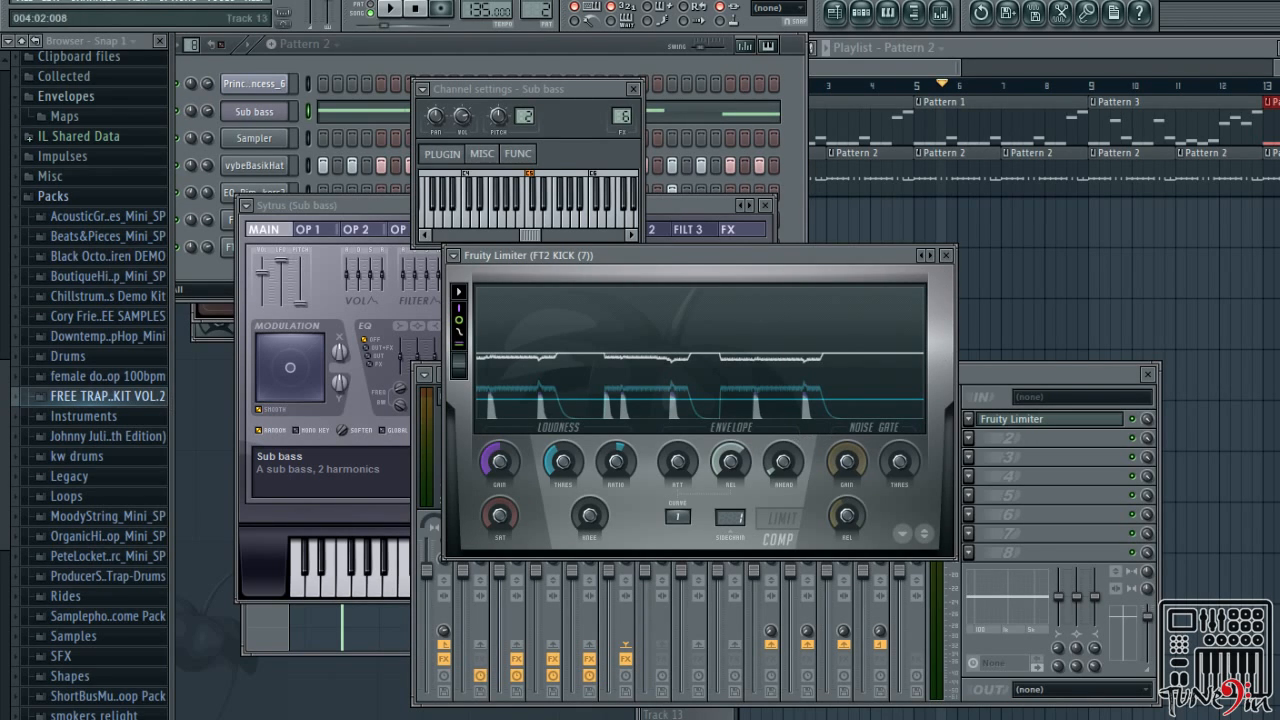
# Close the kick's limiter and remove the send from the Sub bass track to the FT2 KICK (7) track
pyautogui.click(946, 255)
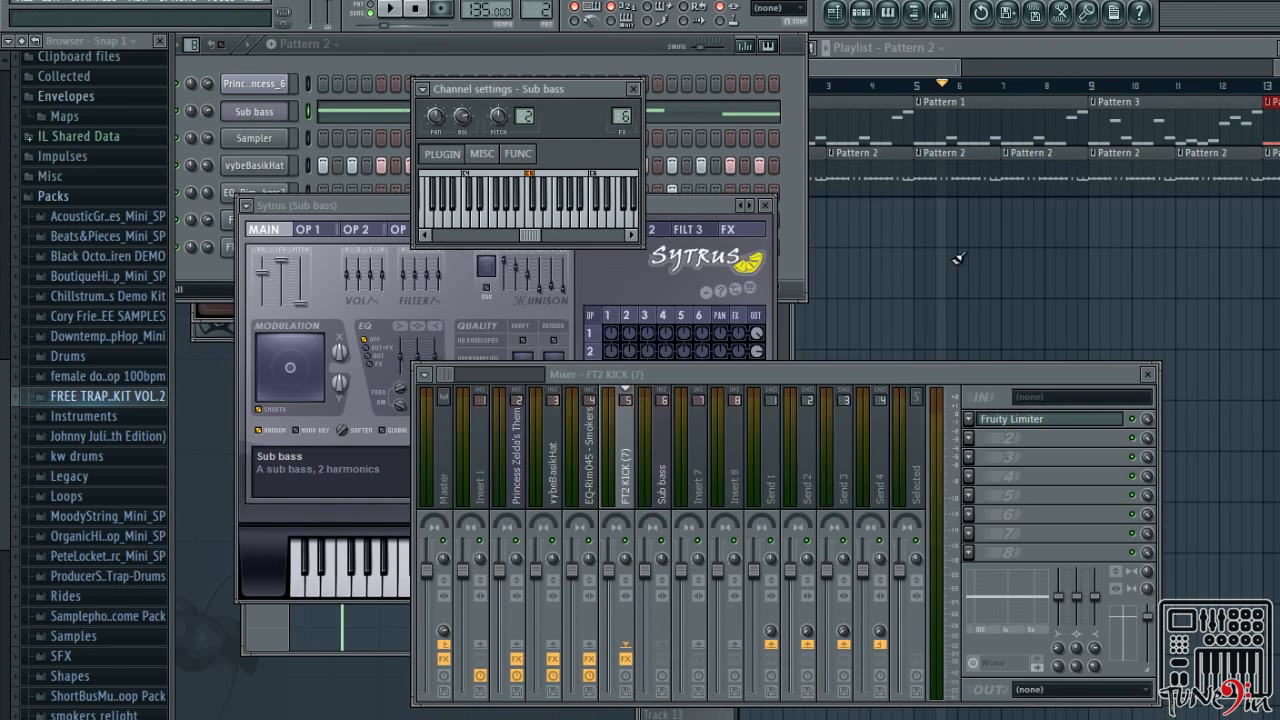
pyautogui.click(658, 476)
pyautogui.rightClick(631, 648)
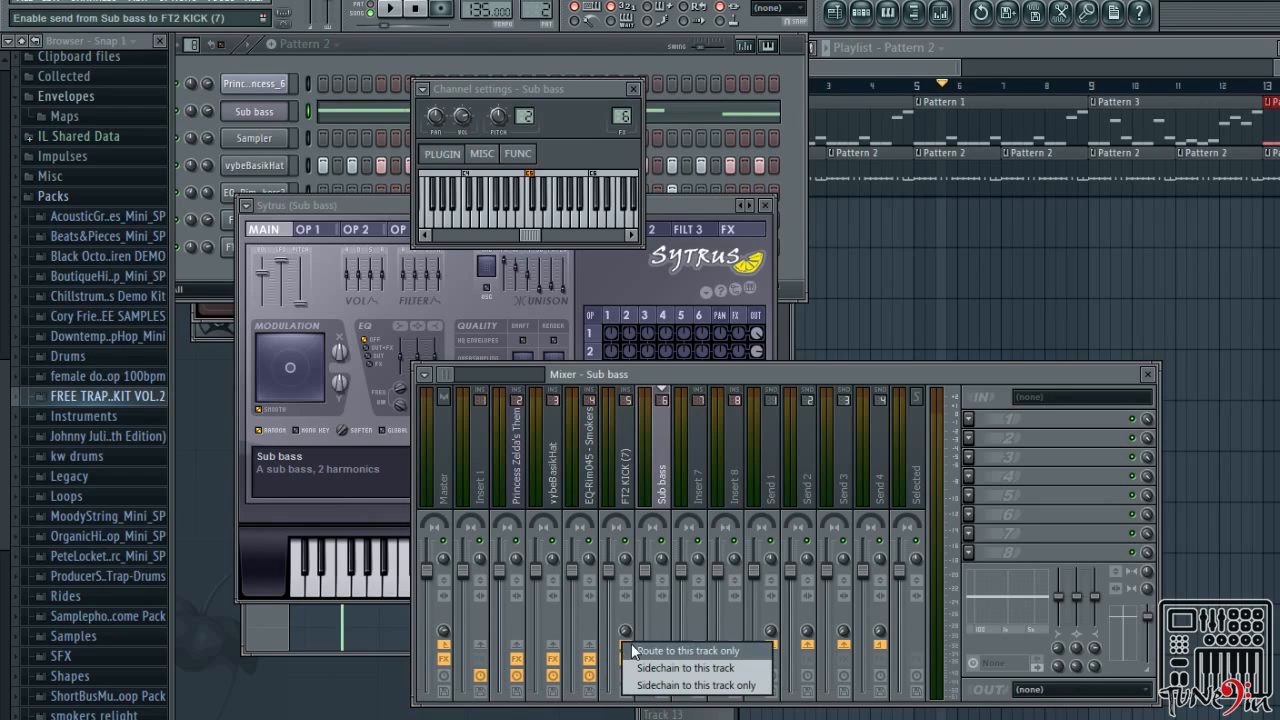
pyautogui.click(628, 650)
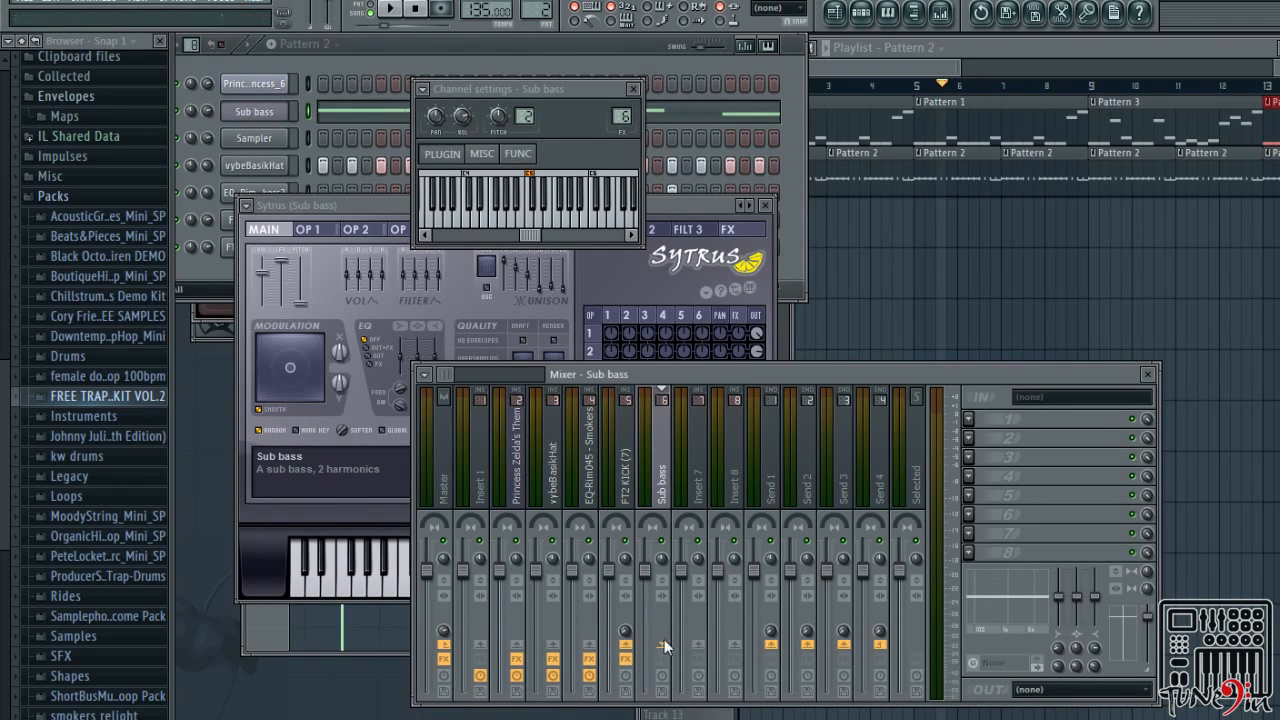
pyautogui.click(629, 648)
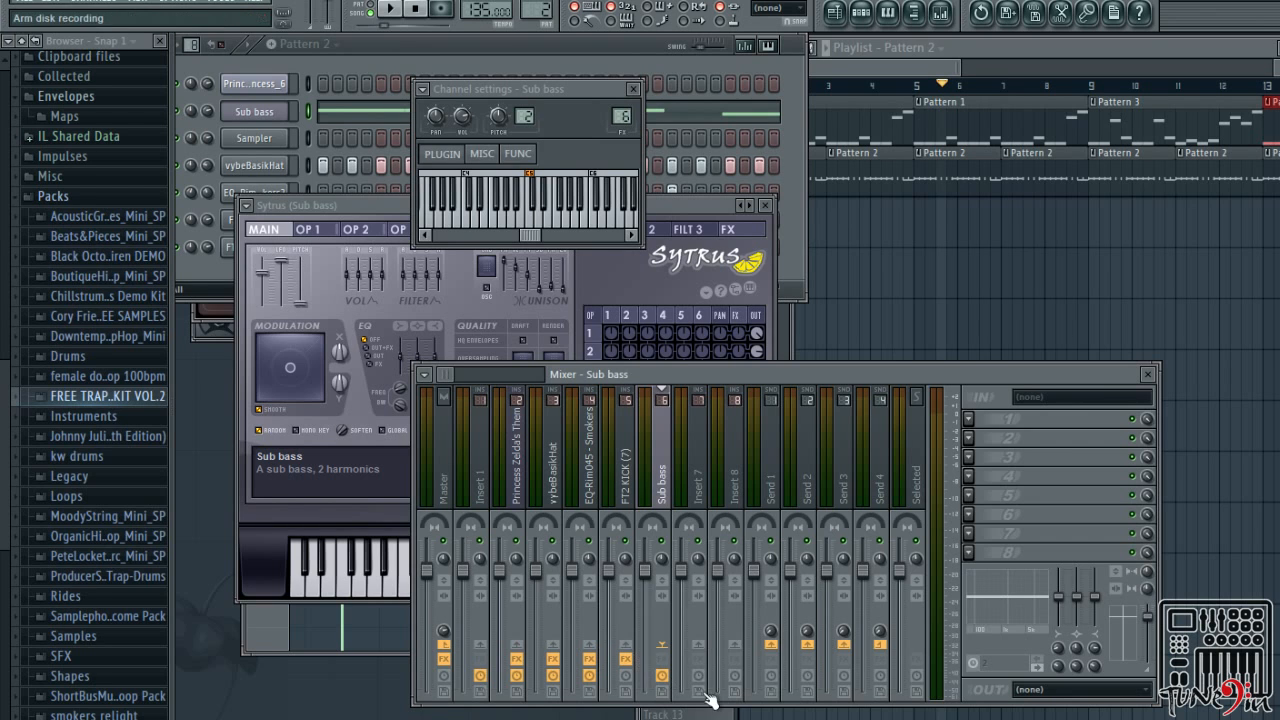
# Enable a send from the FT2 KICK (7) track to the Sub bass track and remove Fruity Limiter from the kick track
pyautogui.click(637, 497)
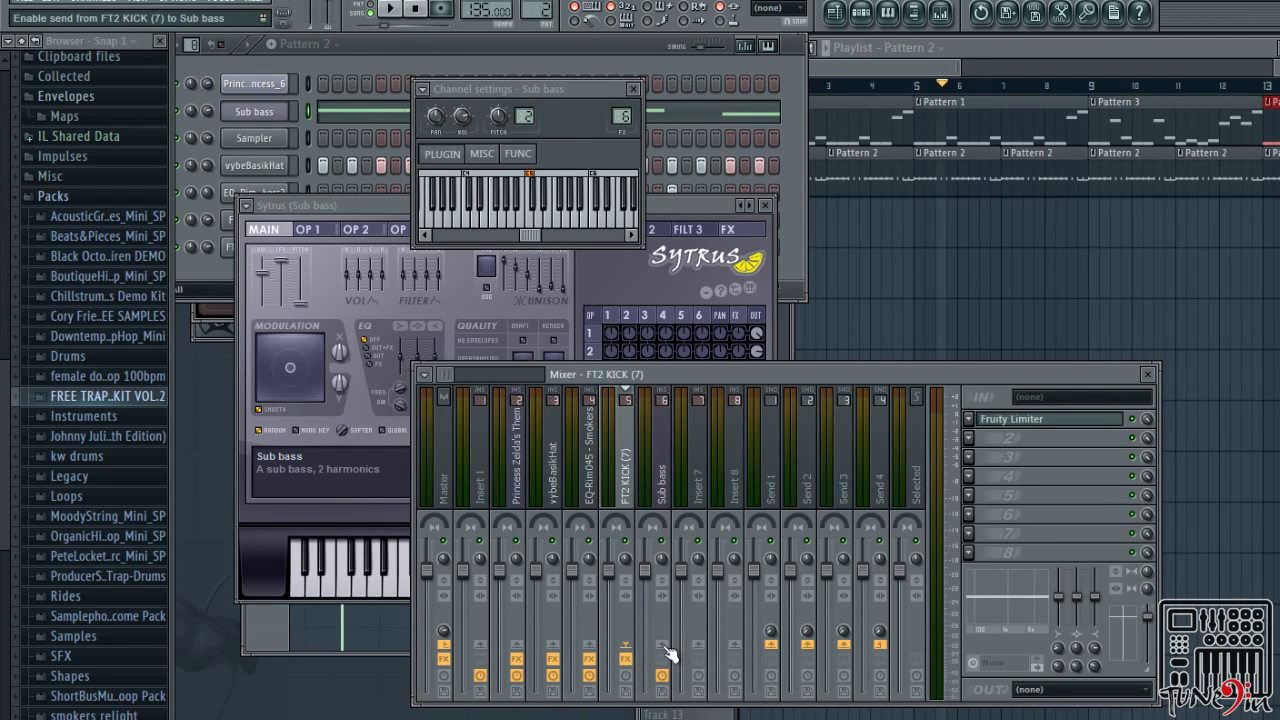
pyautogui.click(663, 647)
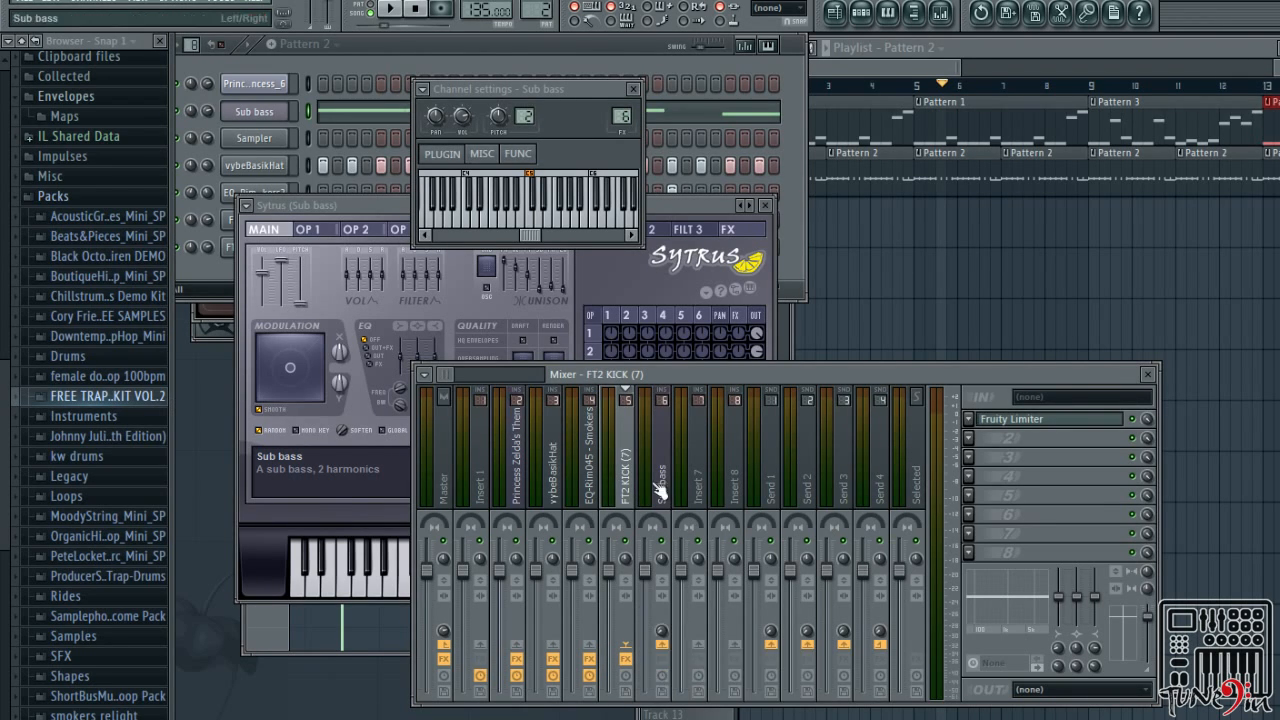
pyautogui.click(980, 420)
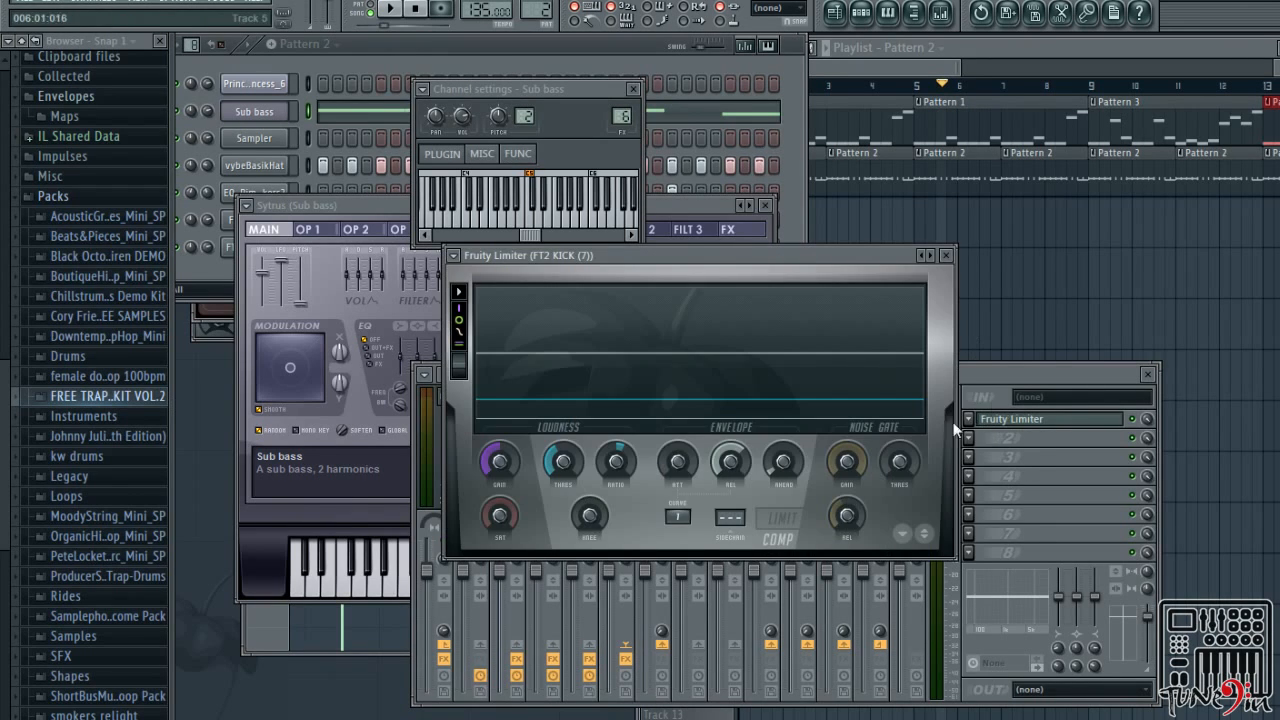
pyautogui.click(973, 421)
pyautogui.click(1041, 65)
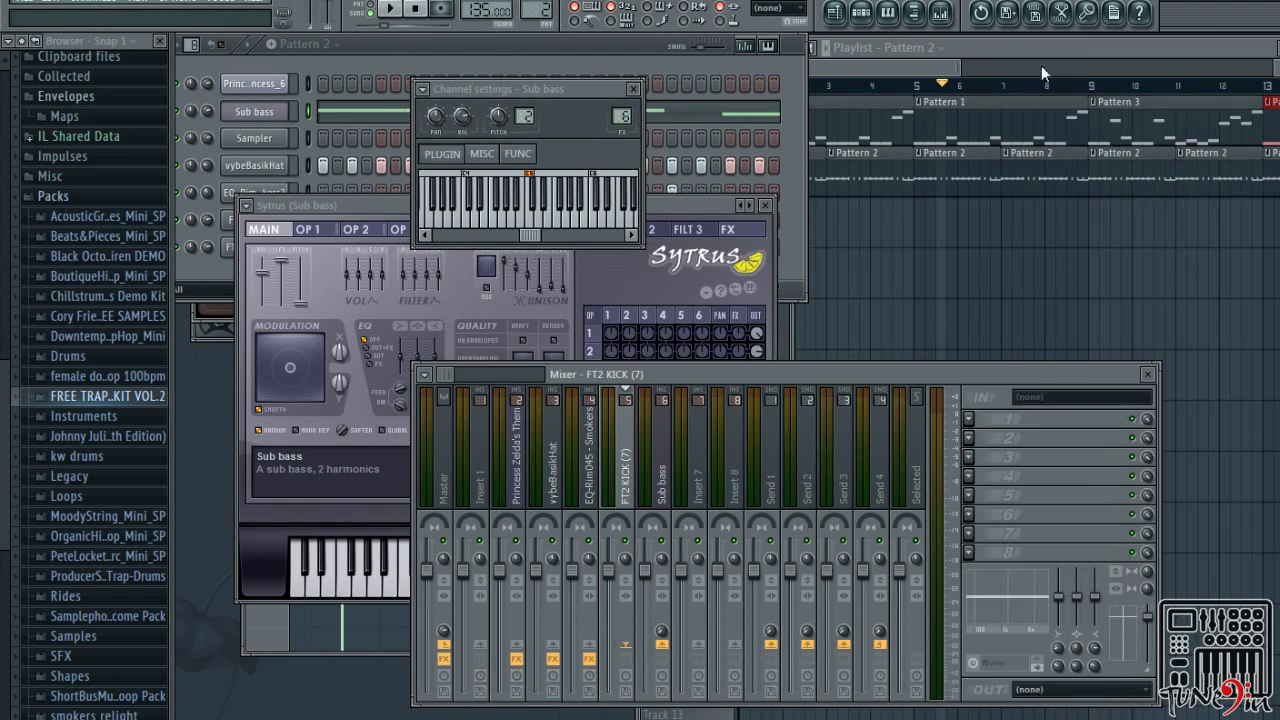
# Insert Fruity Limiter in the first effect slot of the Sub bass mixer track
pyautogui.click(675, 457)
pyautogui.click(976, 421)
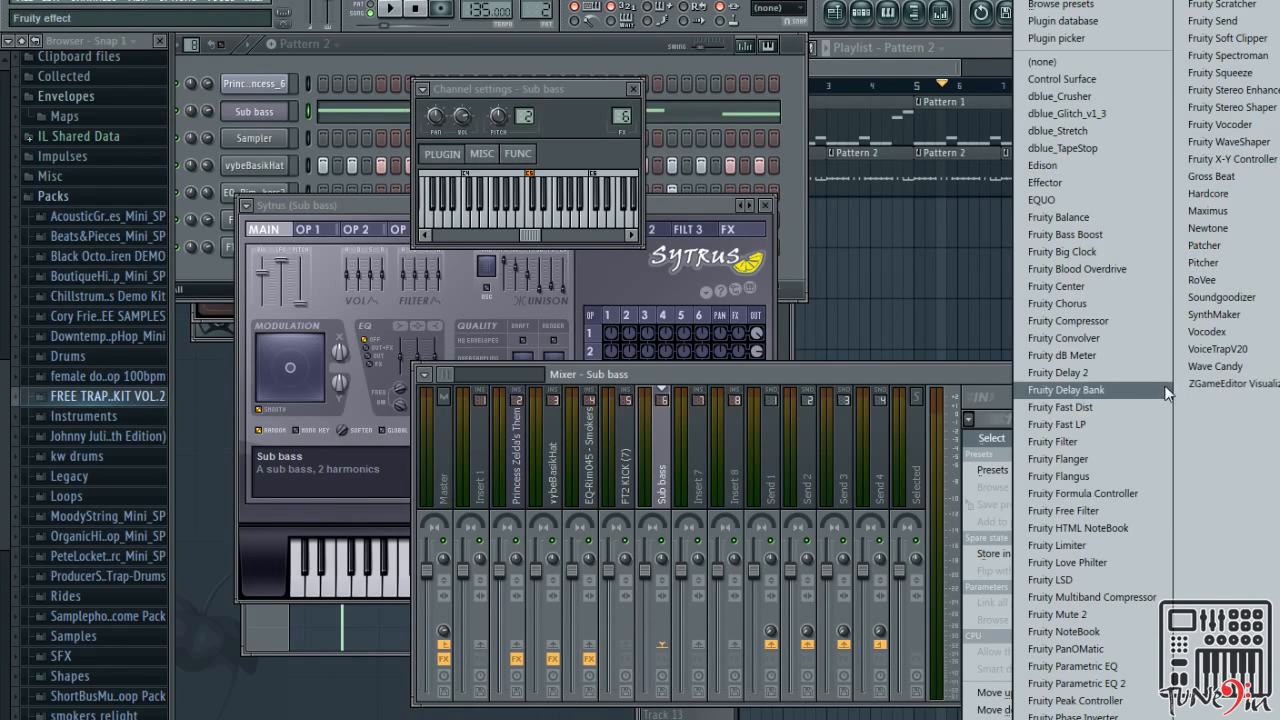
pyautogui.click(1113, 546)
pyautogui.moveTo(565, 163); pyautogui.dragTo(795, 241)
# Set the Sub bass limiter to compressor mode with sidechain input 1, lowering its threshold and raising its ratio during playback
pyautogui.click(757, 522)
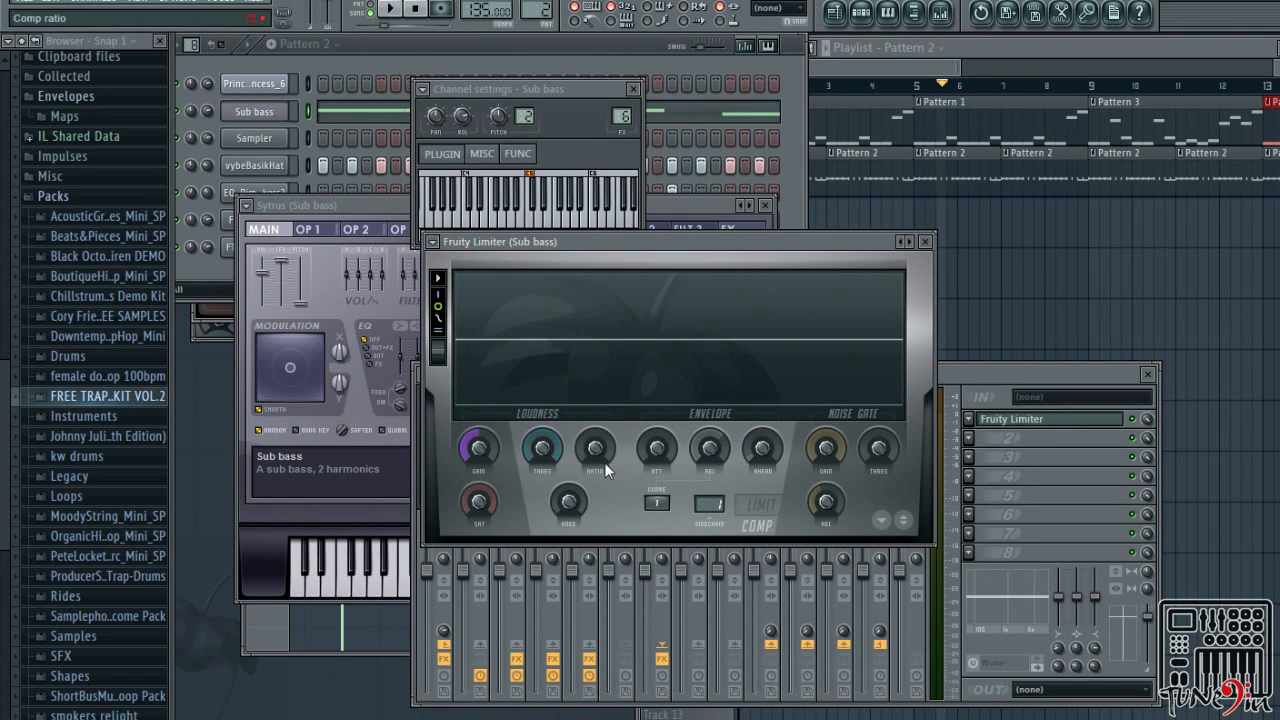
pyautogui.moveTo(541, 447); pyautogui.dragTo(586, 458)
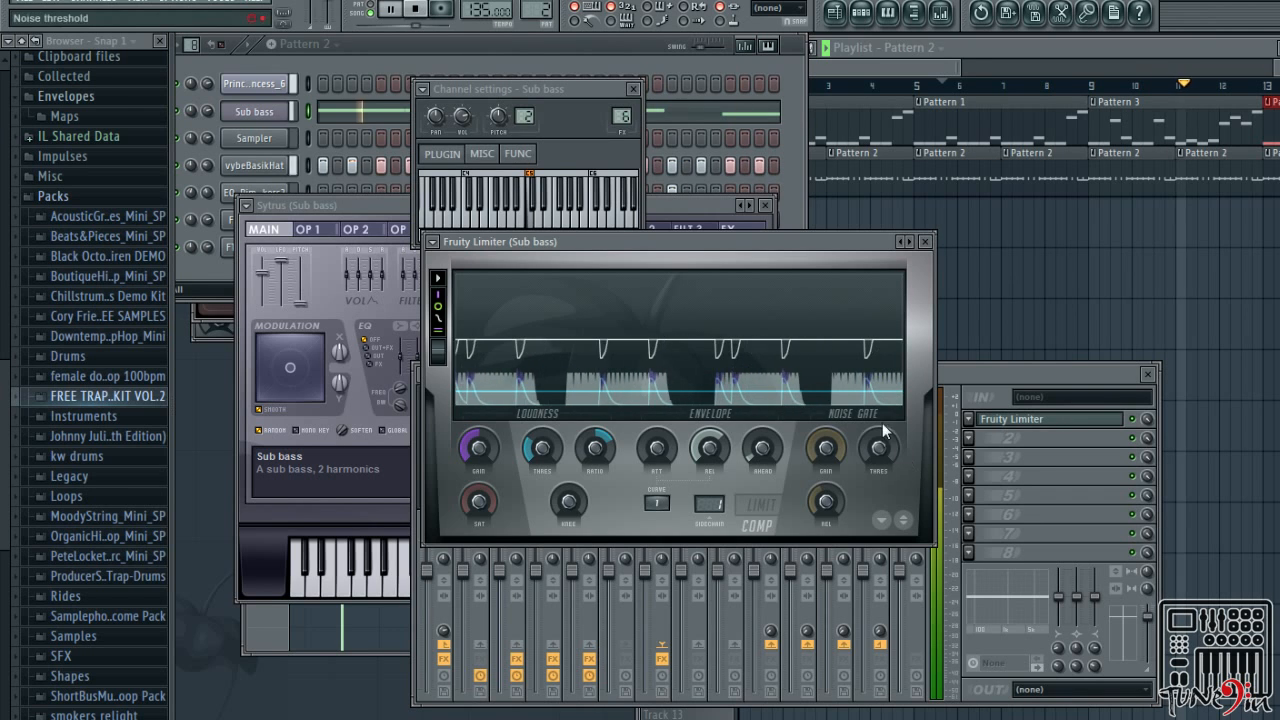
pyautogui.click(390, 10)
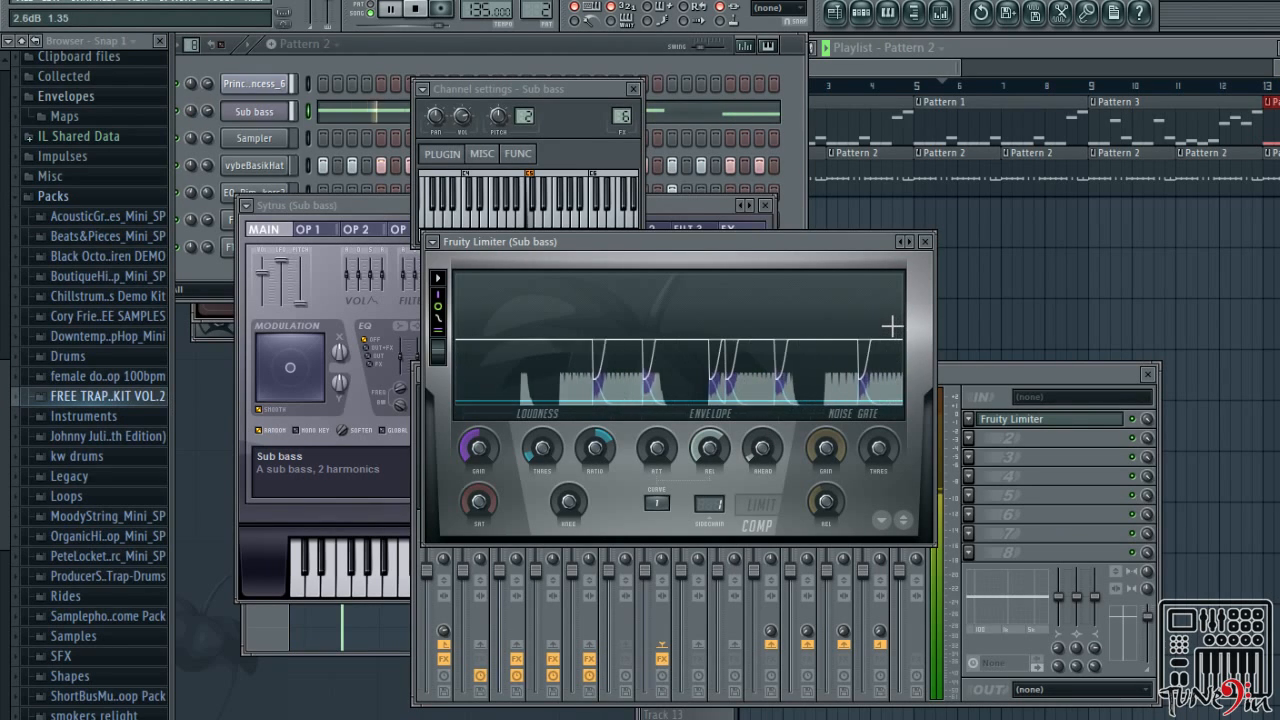
# Listen to the arrangement through to its last patterns in the playlist, and return the playback position to the start
pyautogui.click(796, 151)
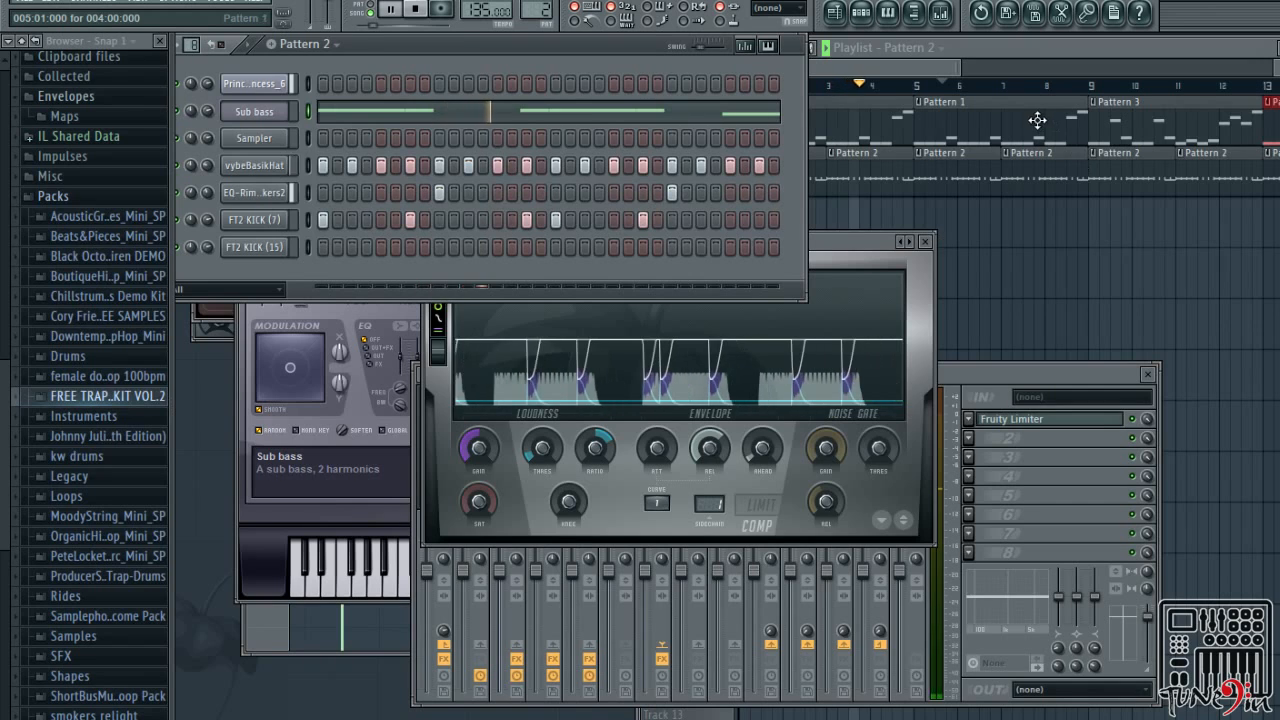
pyautogui.click(882, 69)
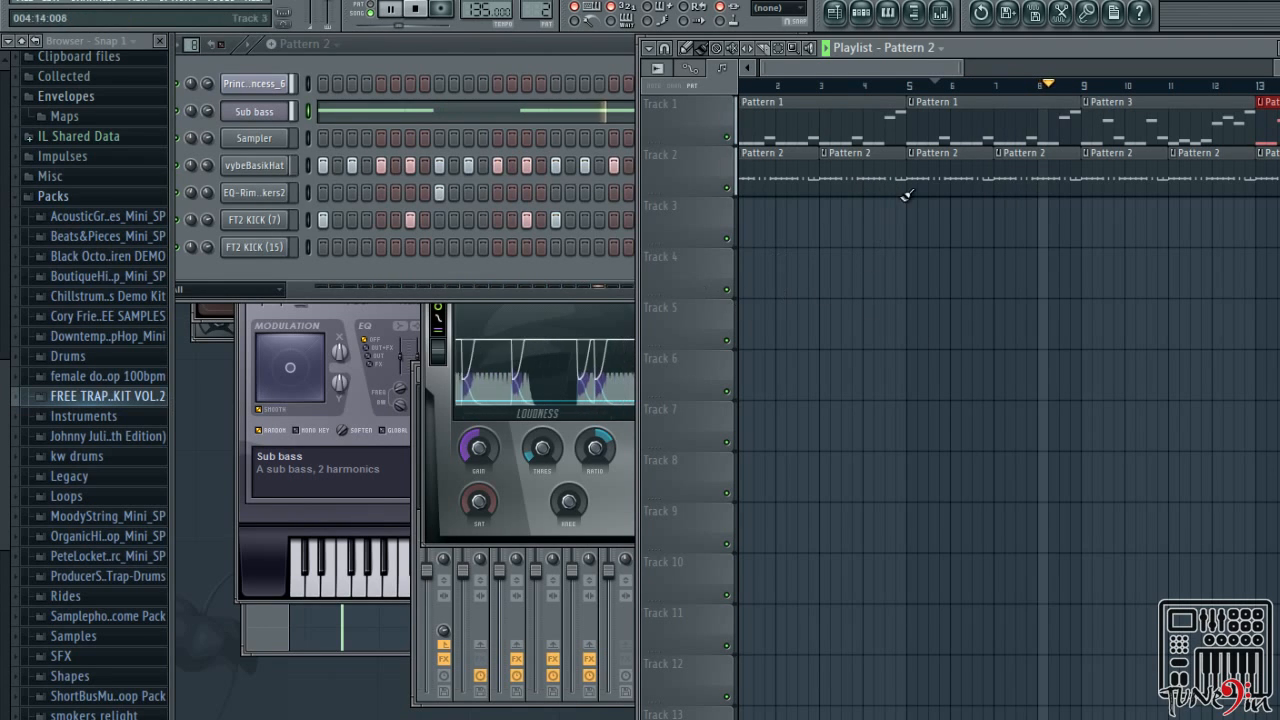
pyautogui.moveTo(901, 70); pyautogui.dragTo(980, 53)
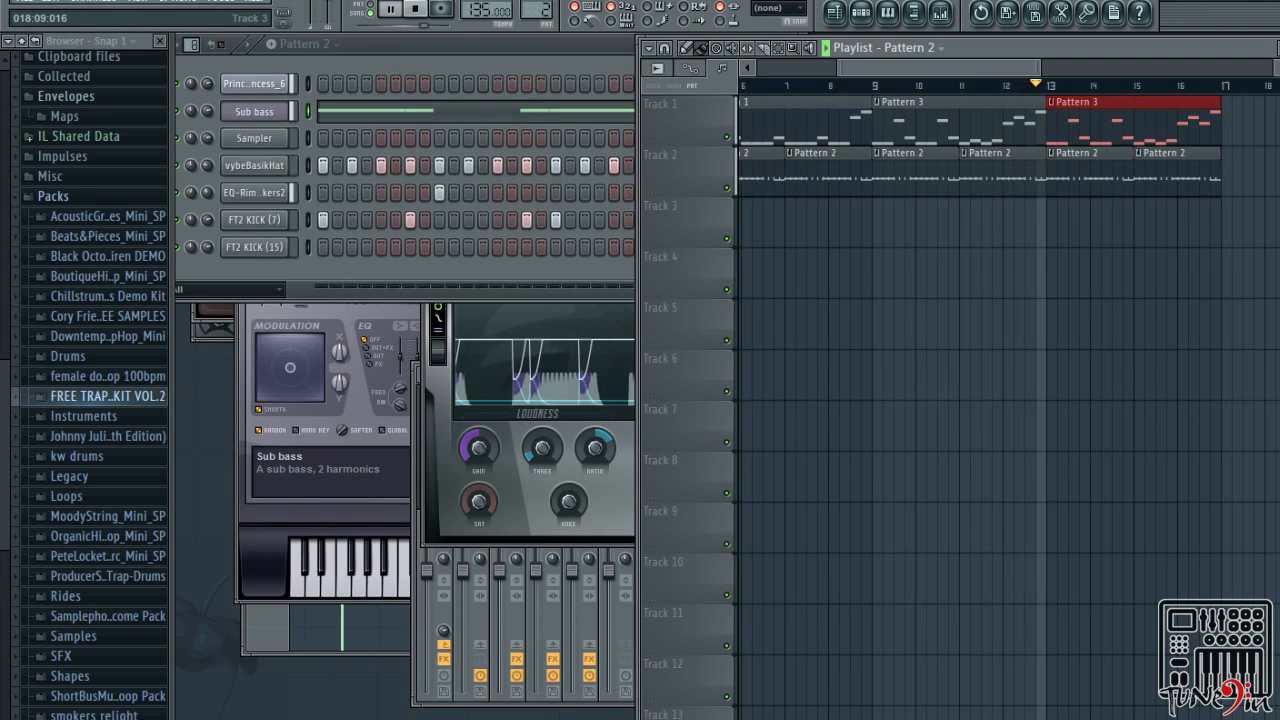
pyautogui.press('space')
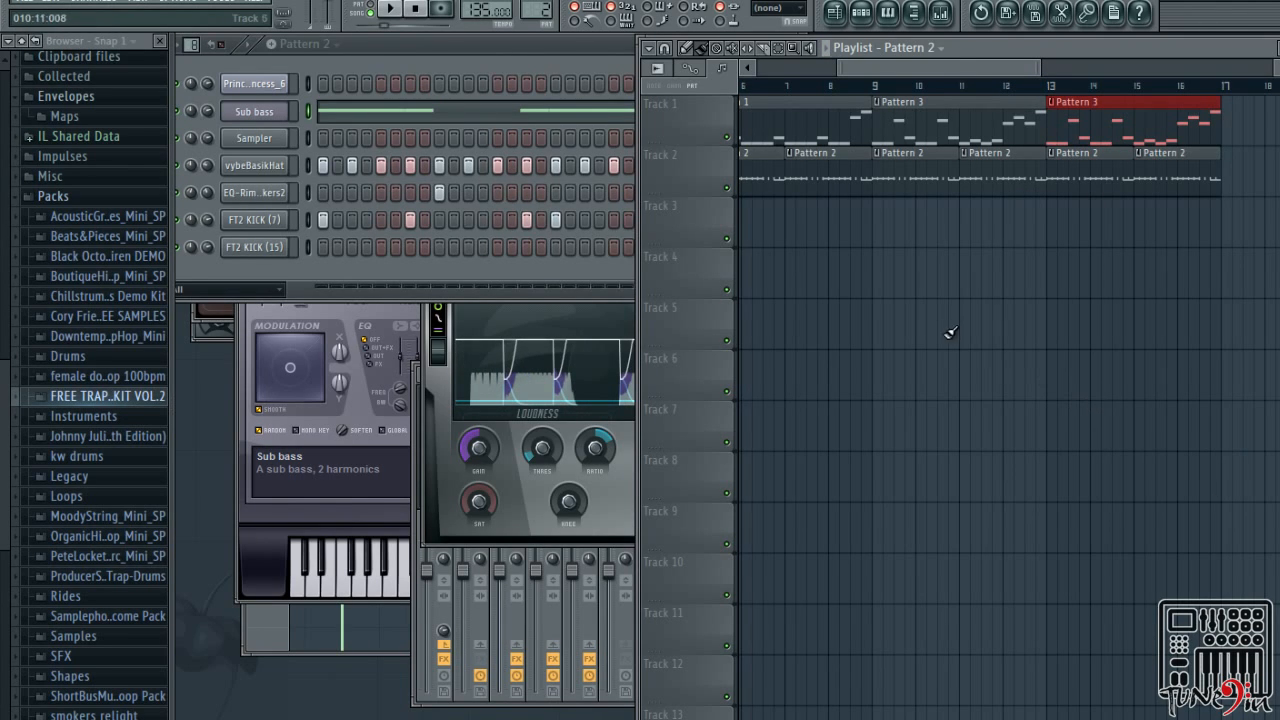
pyautogui.moveTo(928, 71); pyautogui.dragTo(751, 71)
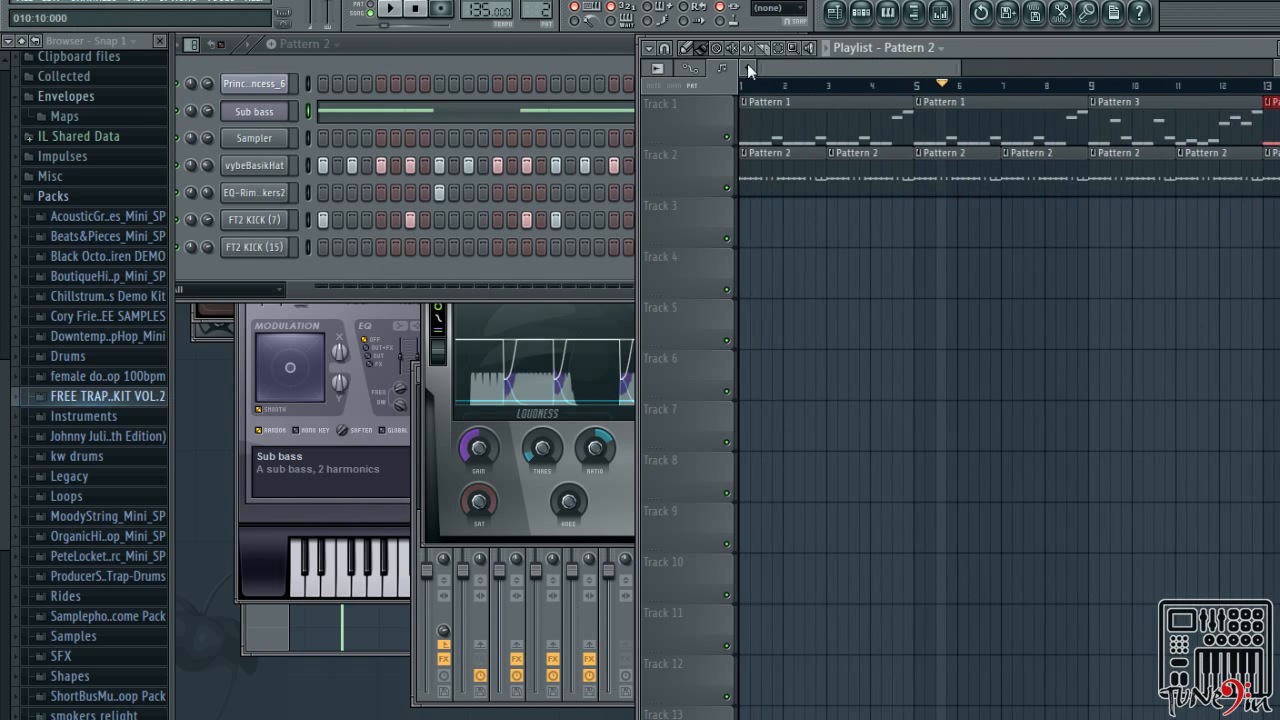
pyautogui.click(416, 10)
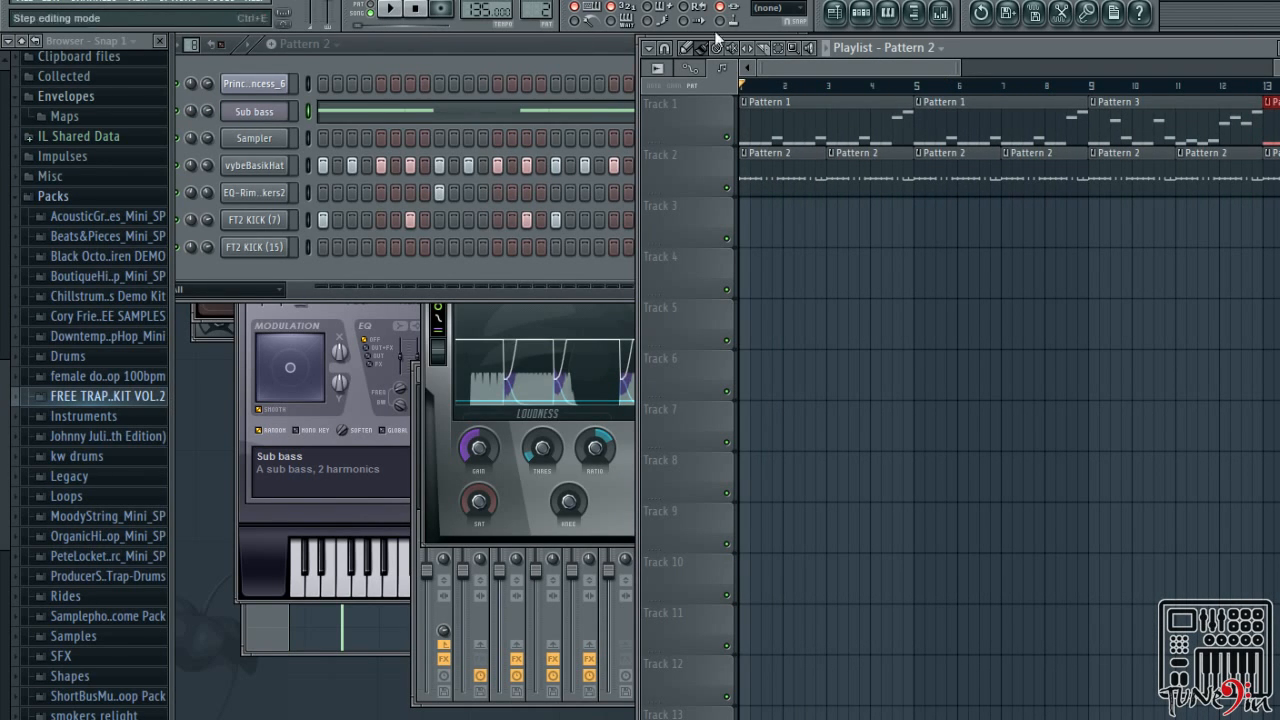
# Play the arrangement's section from bar 13, and bring up the sample channel's Slicex and its mixer track
pyautogui.moveTo(857, 64); pyautogui.dragTo(990, 80)
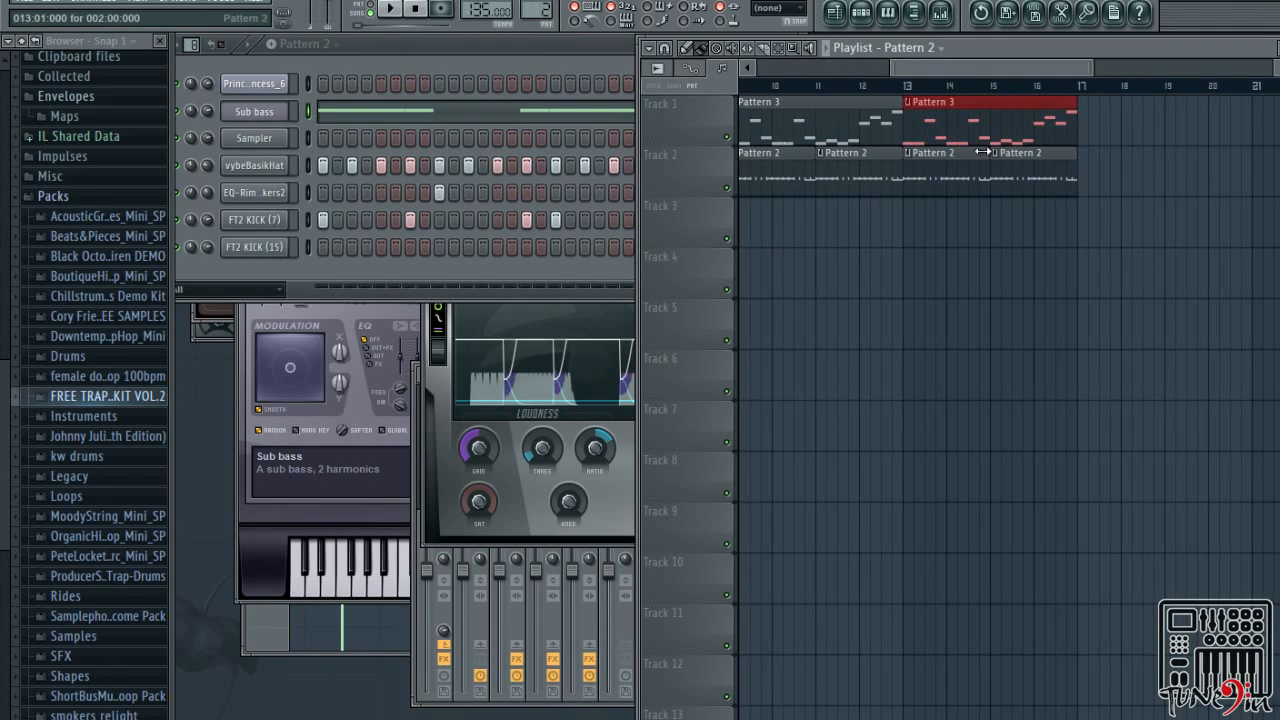
pyautogui.press('space')
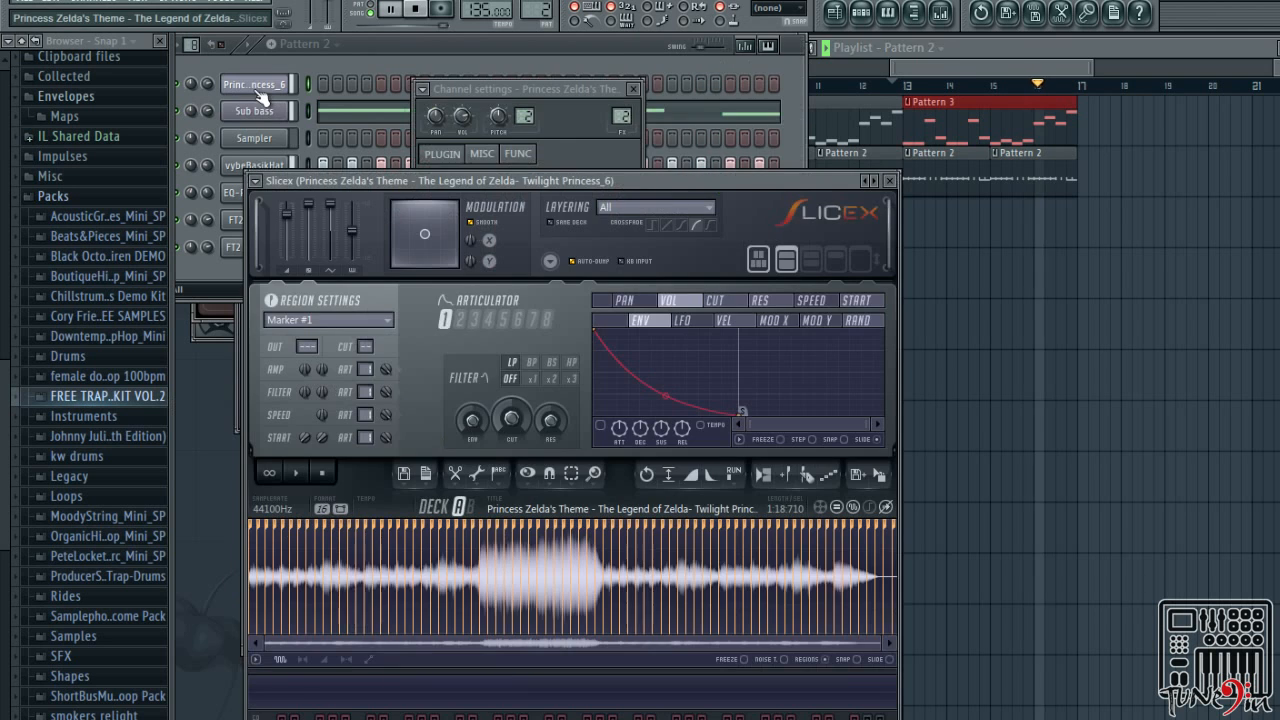
pyautogui.click(254, 84)
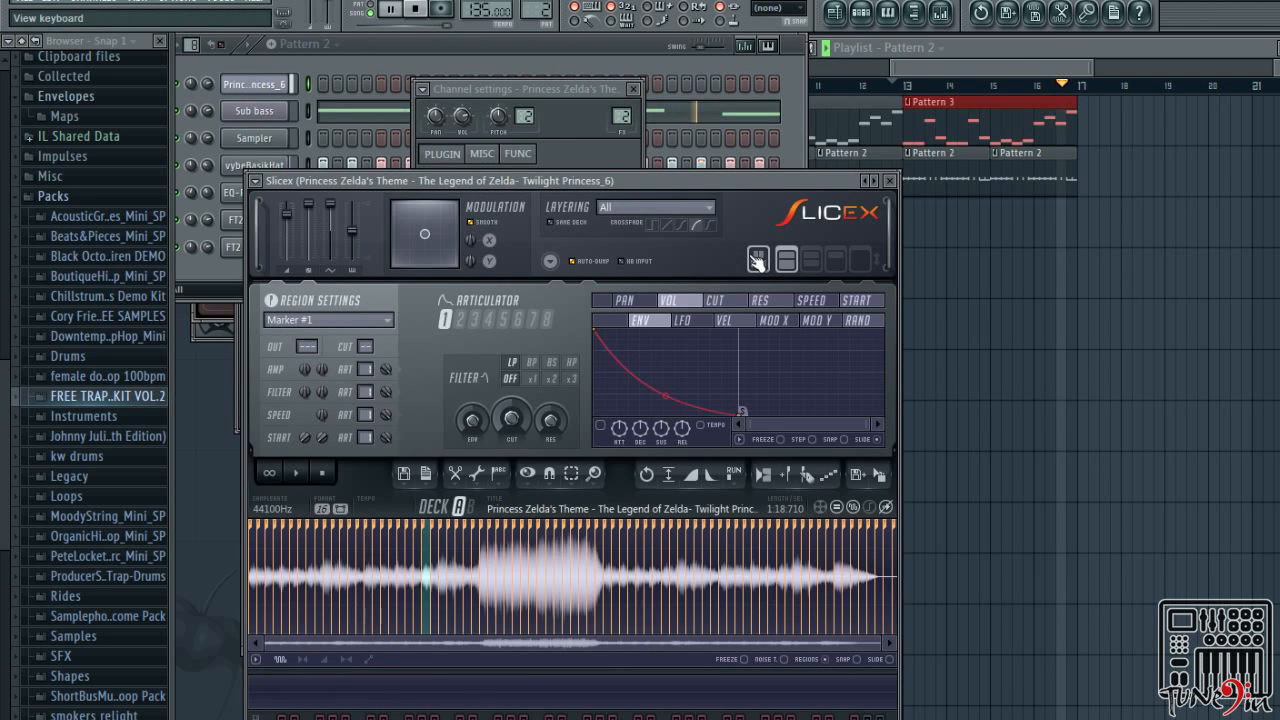
pyautogui.click(252, 85)
pyautogui.click(252, 85)
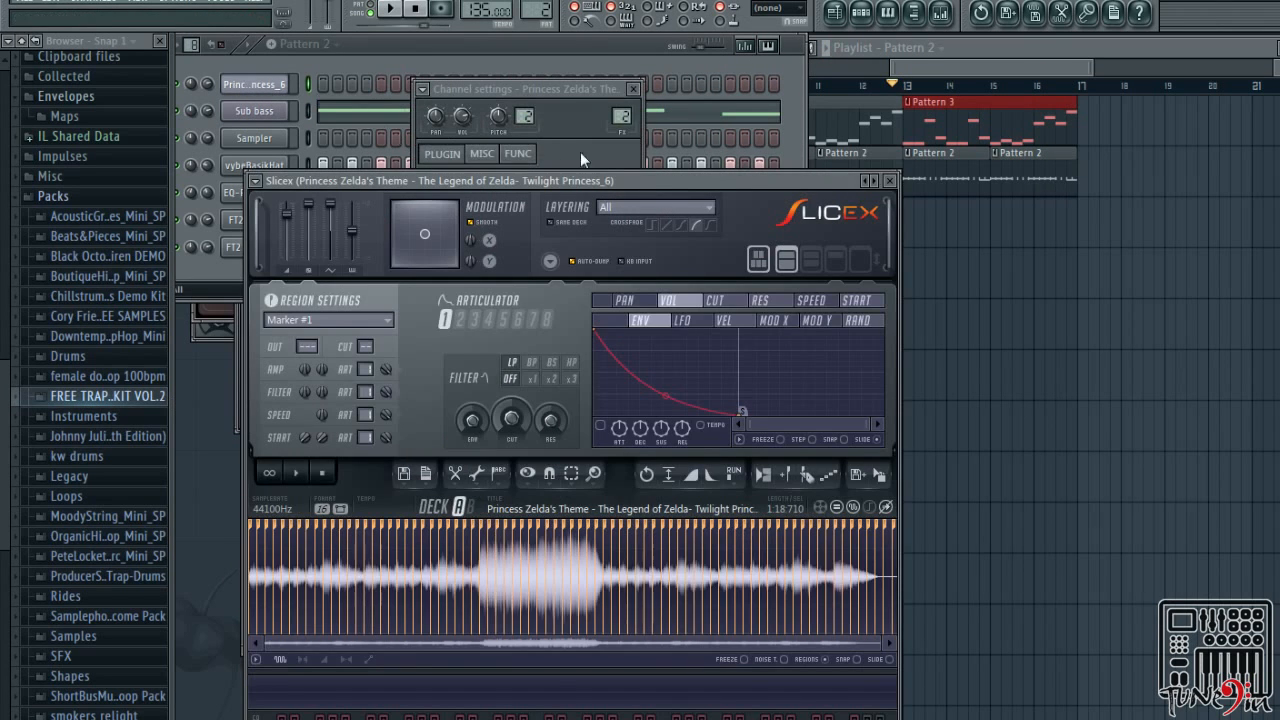
pyautogui.click(940, 12)
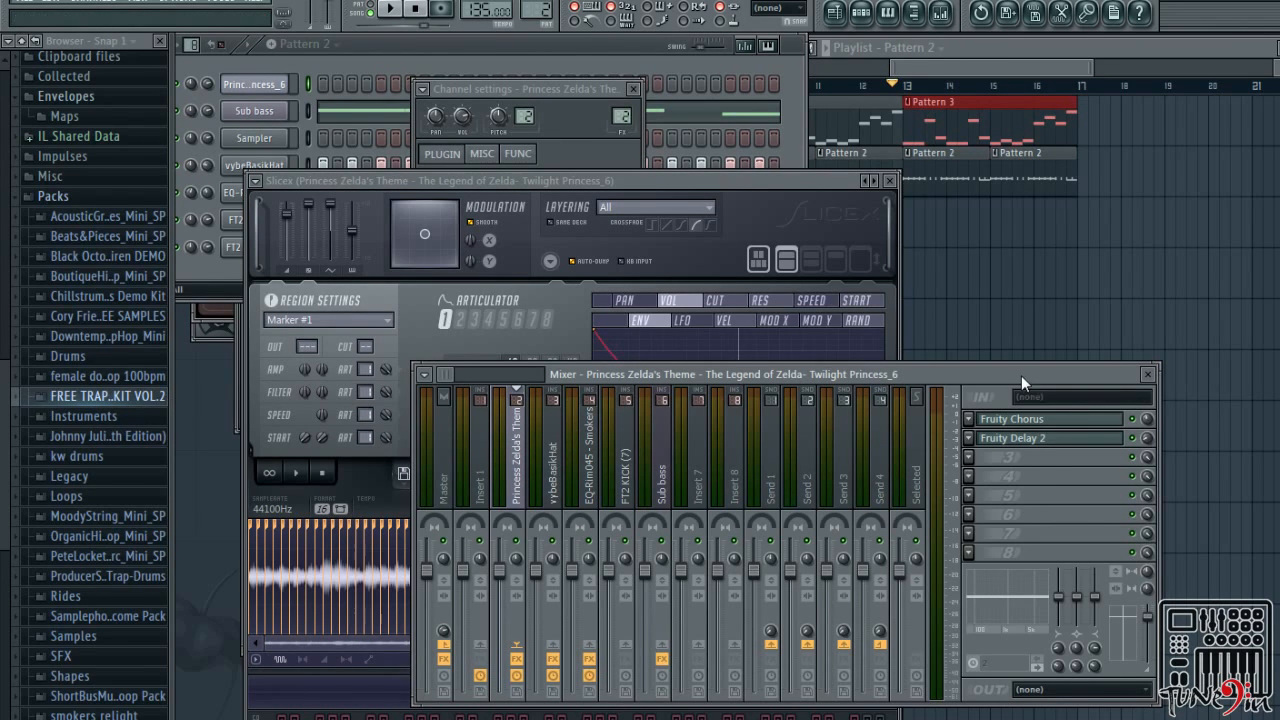
# Try Maximus in the third effect slot of the sample's mixer track and look through its low, mid and high bands
pyautogui.click(970, 460)
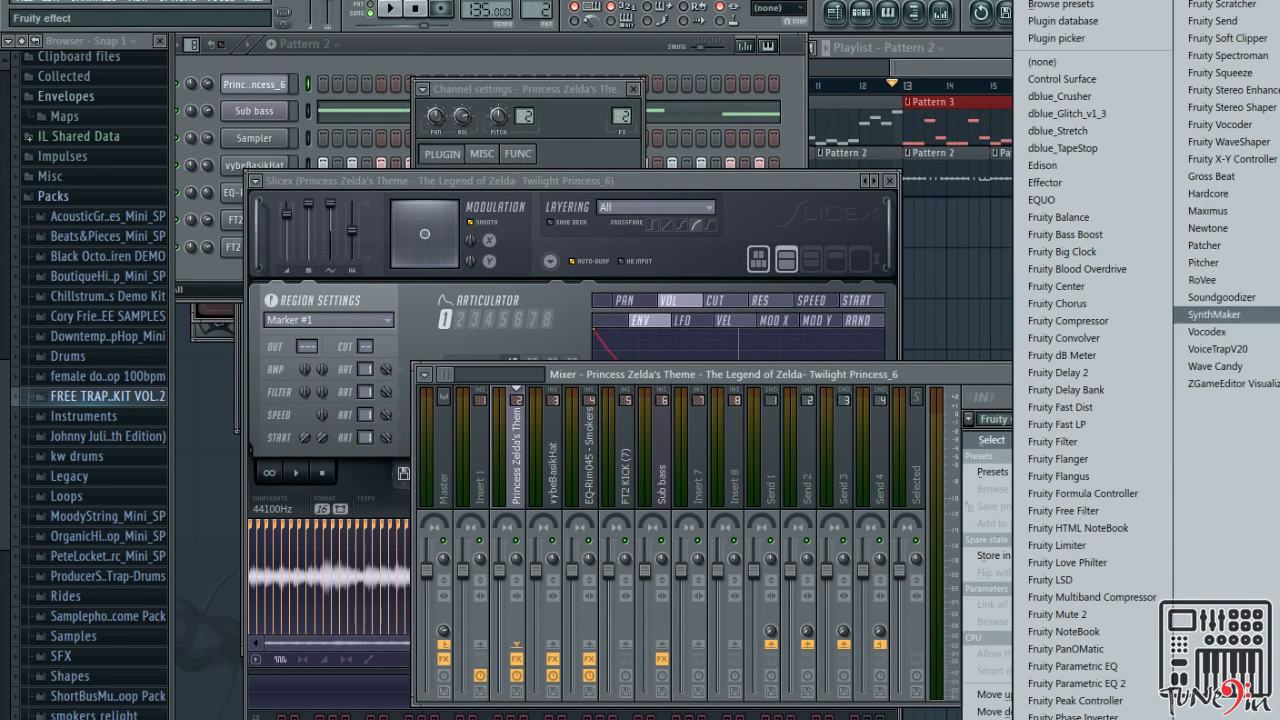
pyautogui.click(1228, 210)
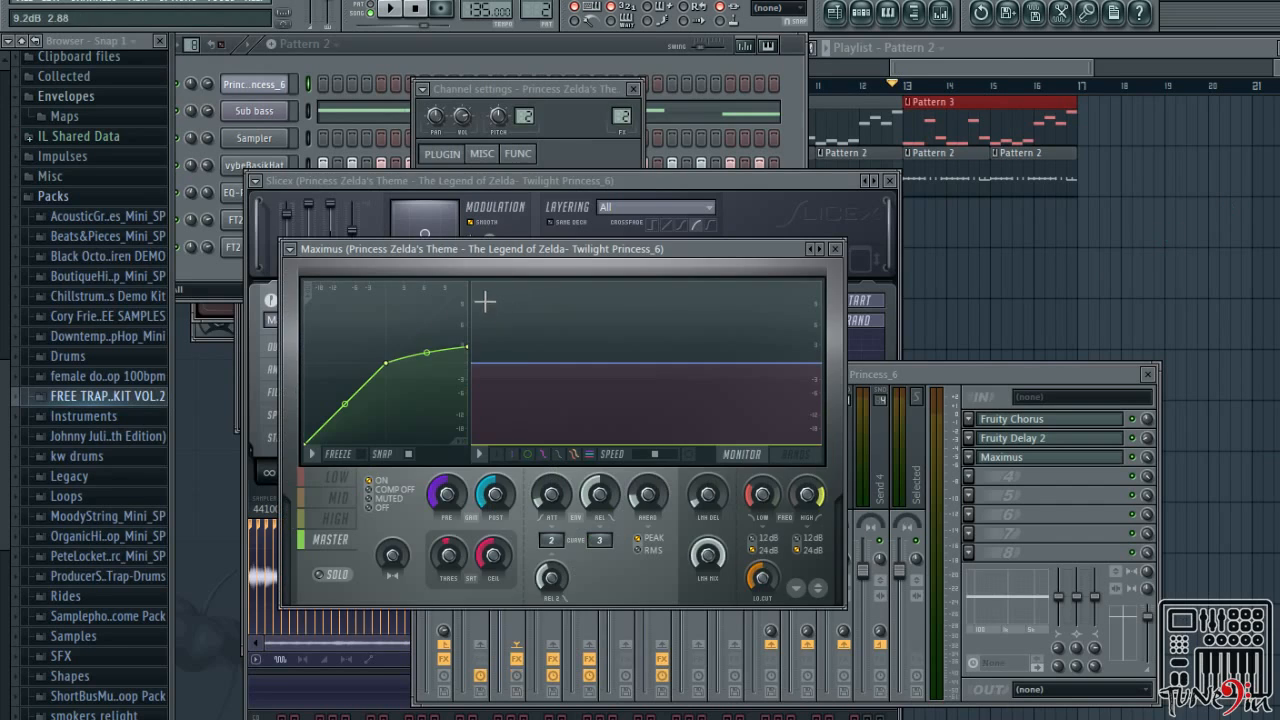
pyautogui.click(338, 498)
pyautogui.click(339, 515)
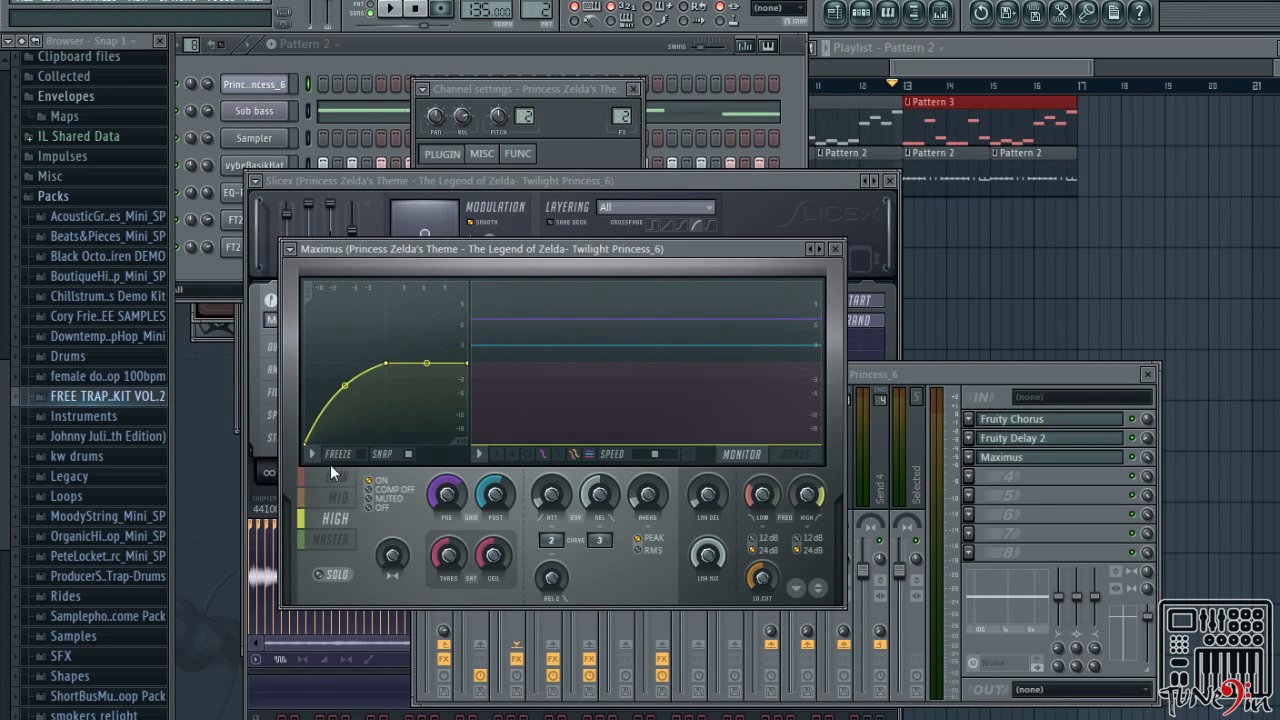
pyautogui.click(341, 480)
pyautogui.click(342, 518)
pyautogui.click(341, 497)
pyautogui.click(337, 517)
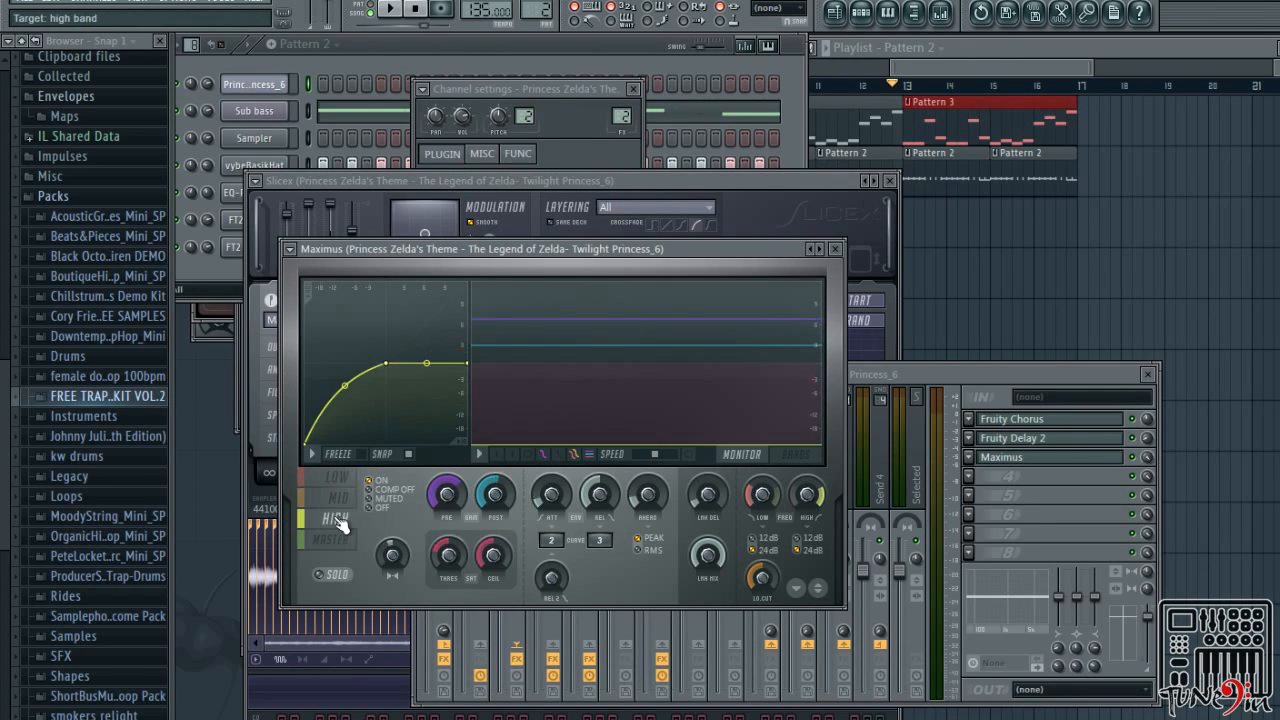
pyautogui.click(341, 480)
pyautogui.click(831, 250)
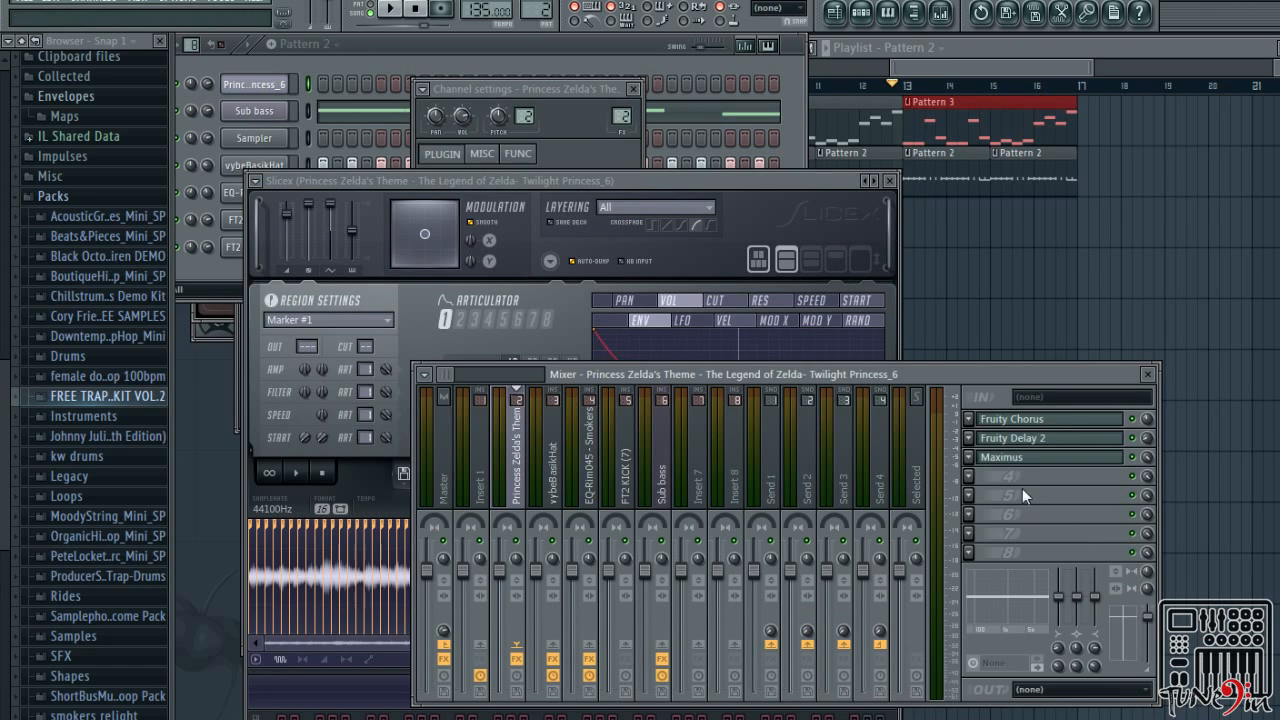
# Put Soundgoodizer in the sample track's third effect slot and reduce its amount to a low setting in mode A
pyautogui.click(968, 458)
pyautogui.moveTo(1027, 424)
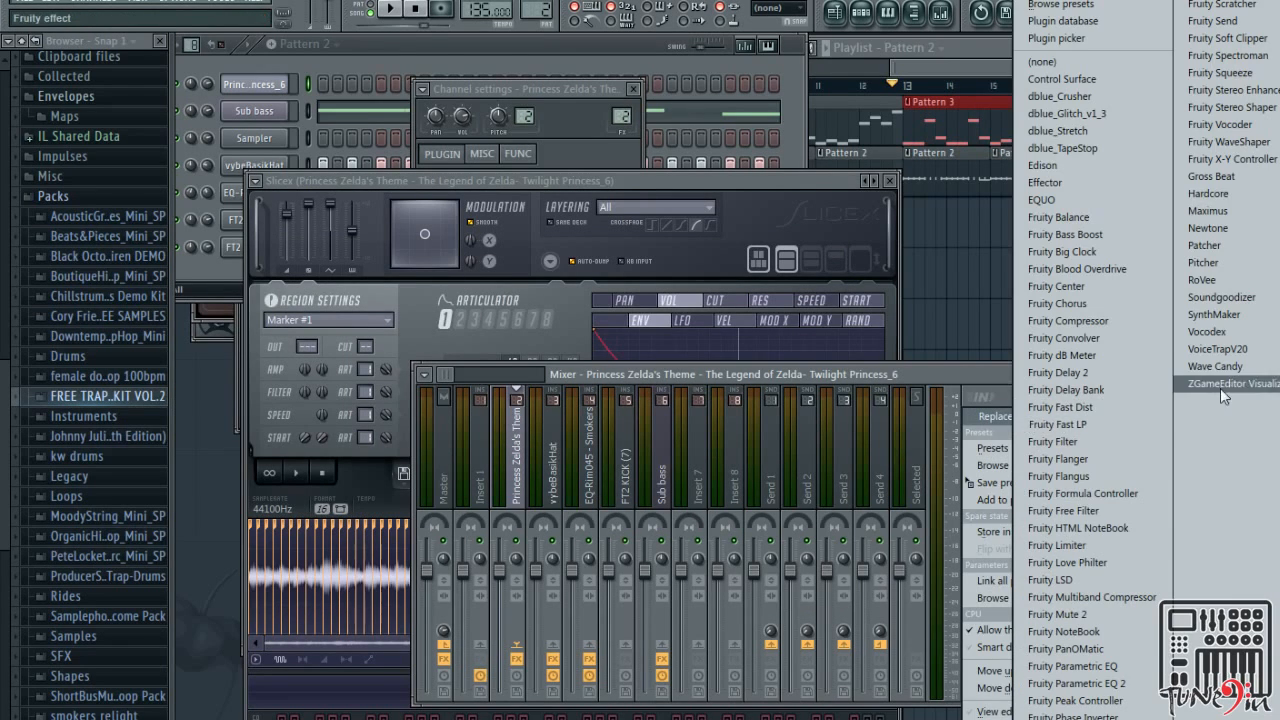
pyautogui.click(1246, 297)
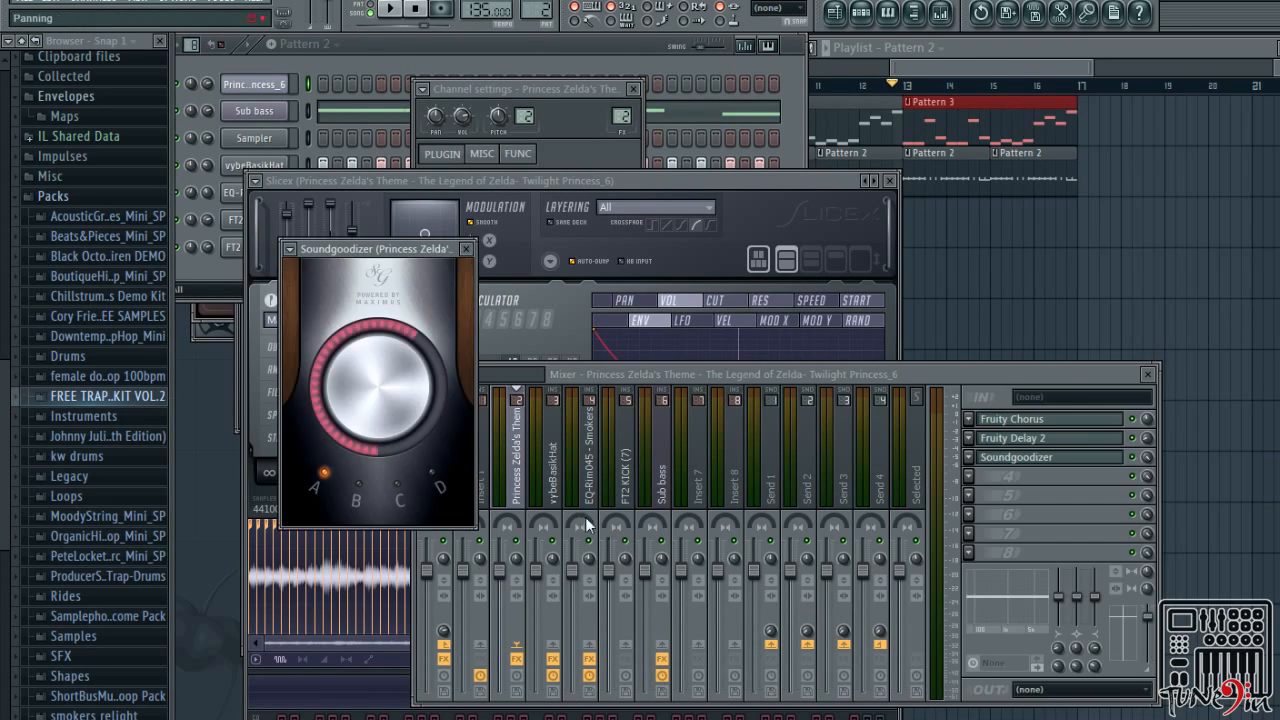
pyautogui.moveTo(414, 397); pyautogui.dragTo(414, 412)
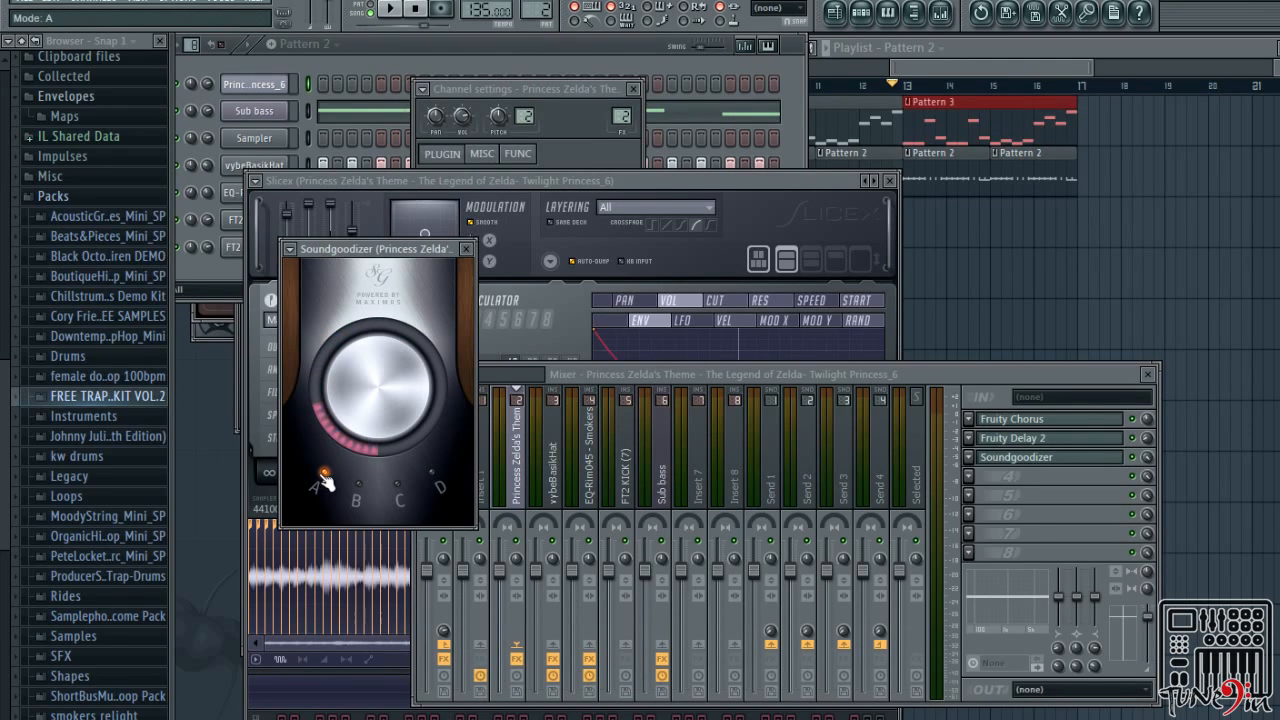
# Reduce the Soundgoodizer amount slightly further during playback and listen to the section from bar 13
pyautogui.press('space')
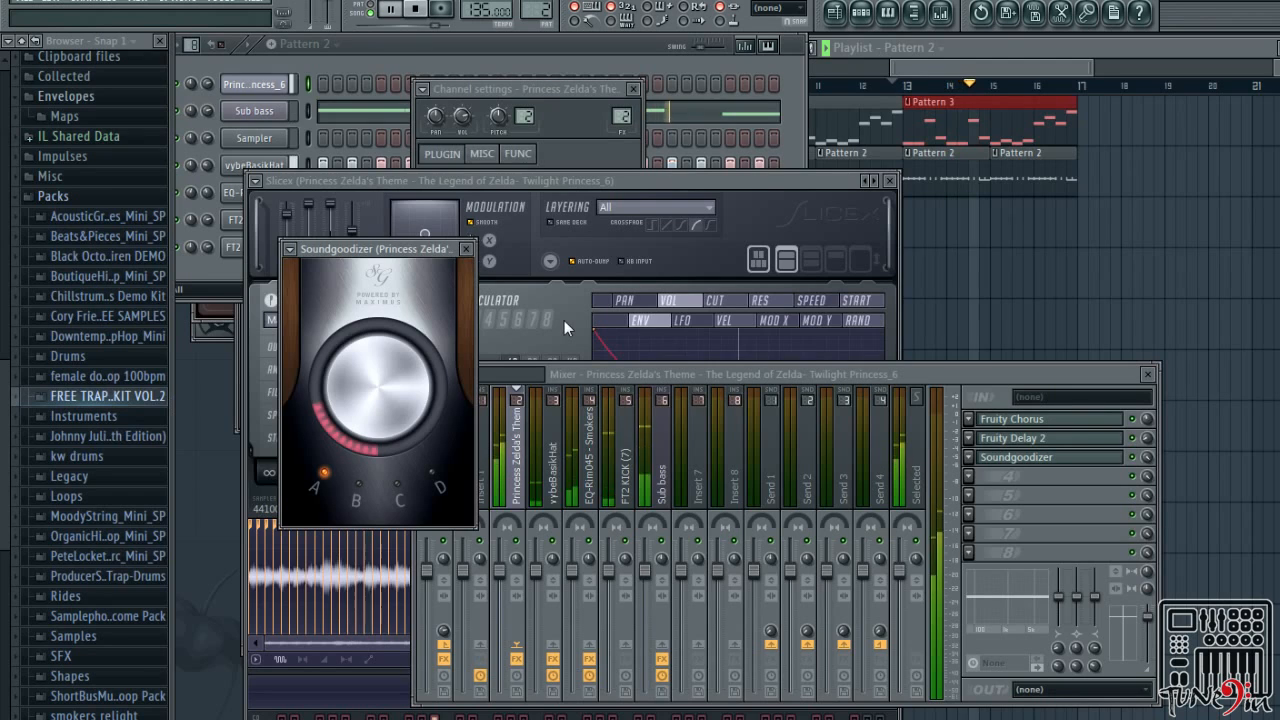
pyautogui.click(355, 70)
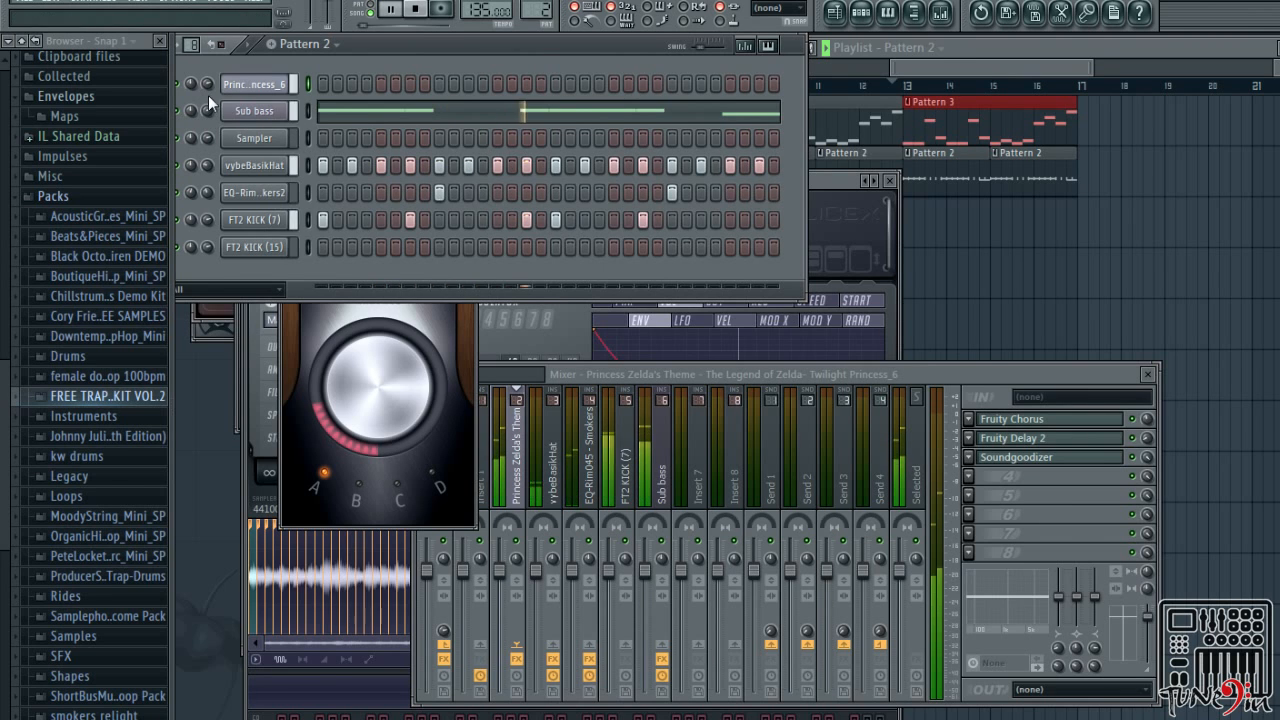
pyautogui.moveTo(366, 396); pyautogui.dragTo(366, 412)
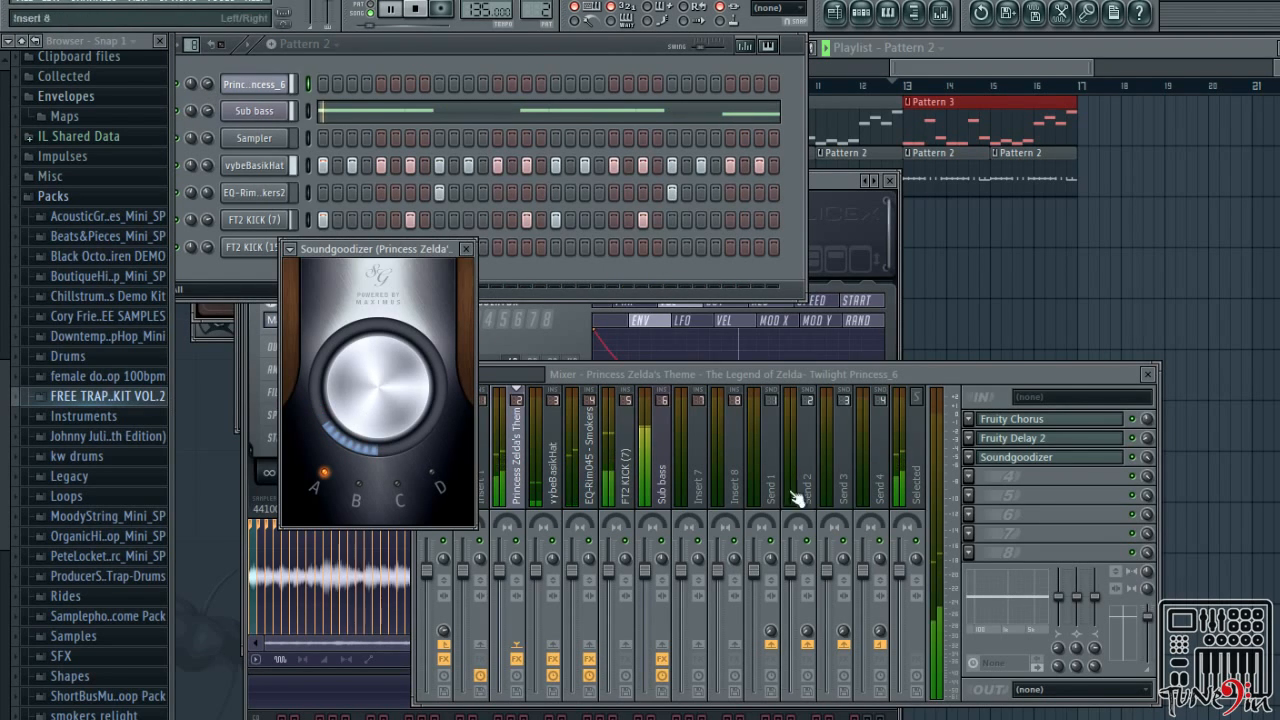
pyautogui.press('space')
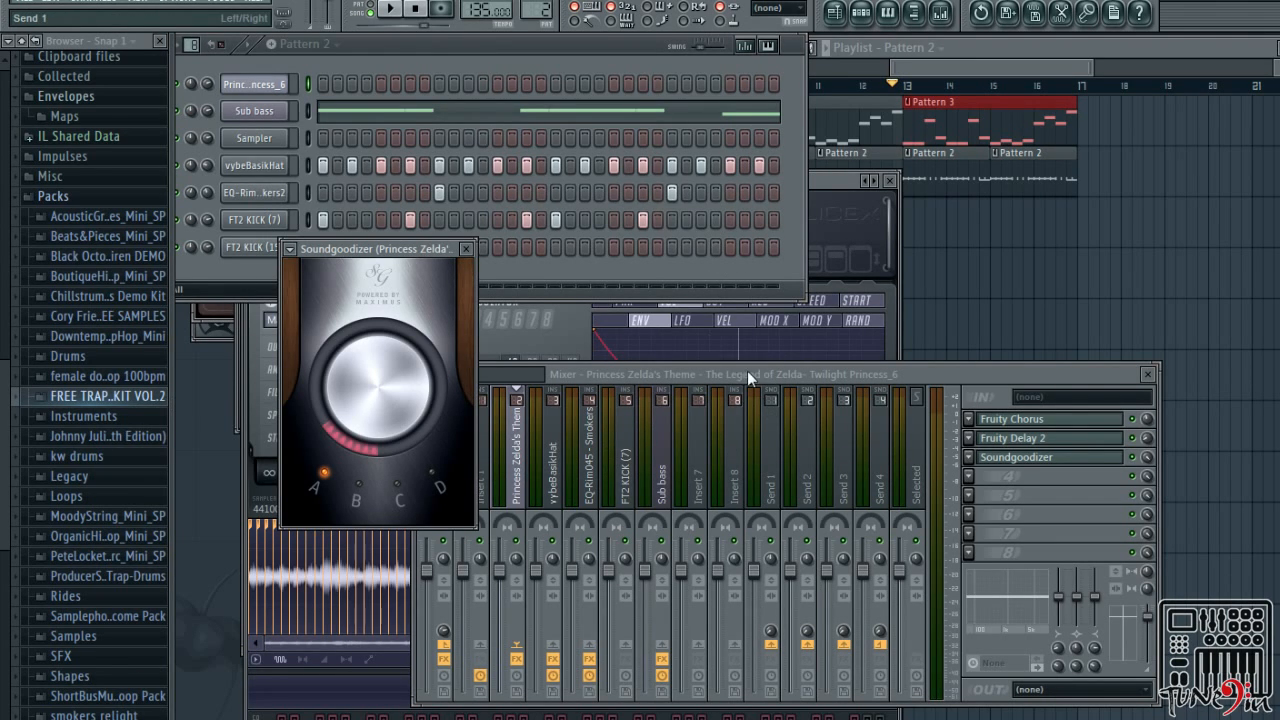
pyautogui.moveTo(747, 371); pyautogui.dragTo(747, 394)
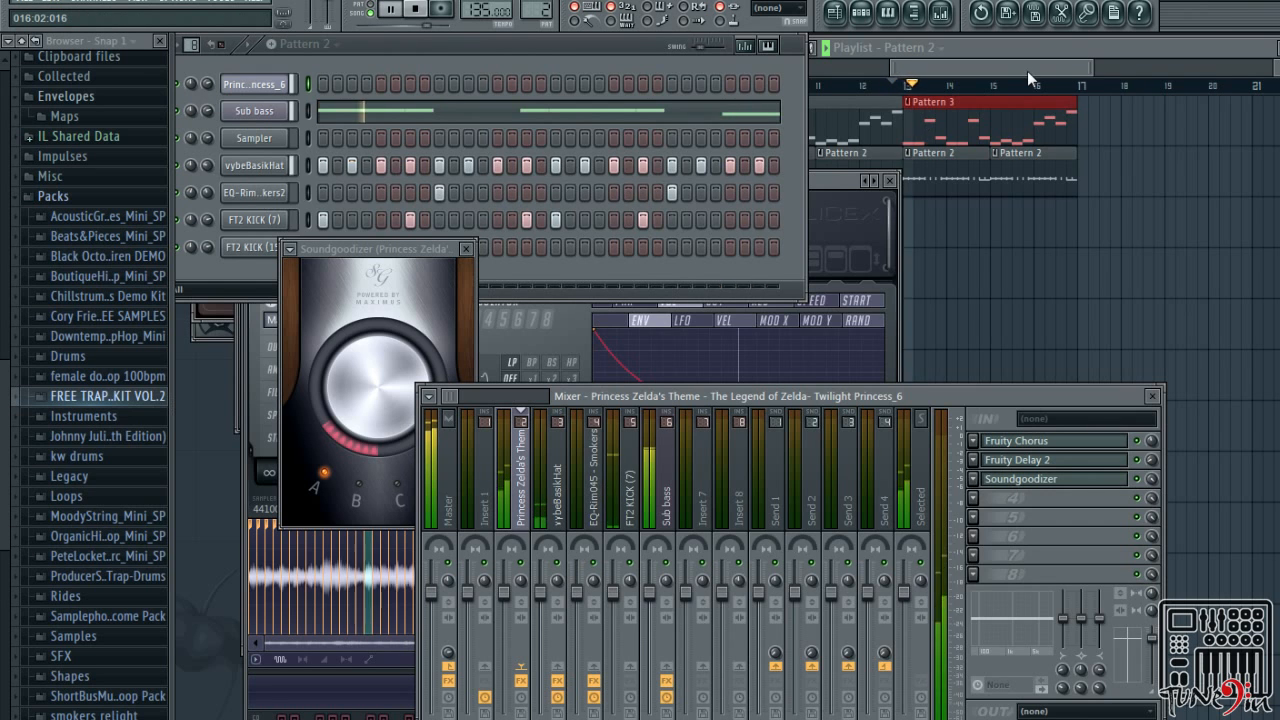
pyautogui.moveTo(1027, 71); pyautogui.dragTo(1074, 114)
# Open the Sub bass notes in the piano roll and try them one semitone lower, at B4, against the arrangement
pyautogui.click(429, 116)
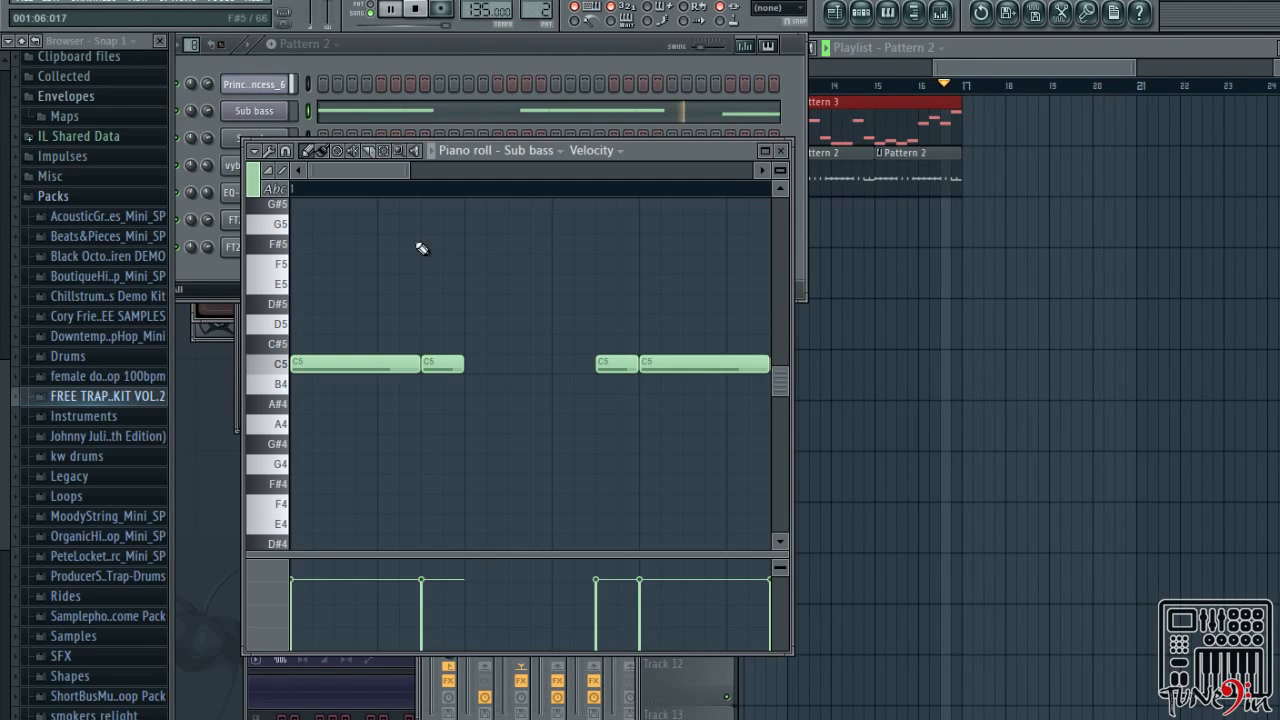
pyautogui.press('space')
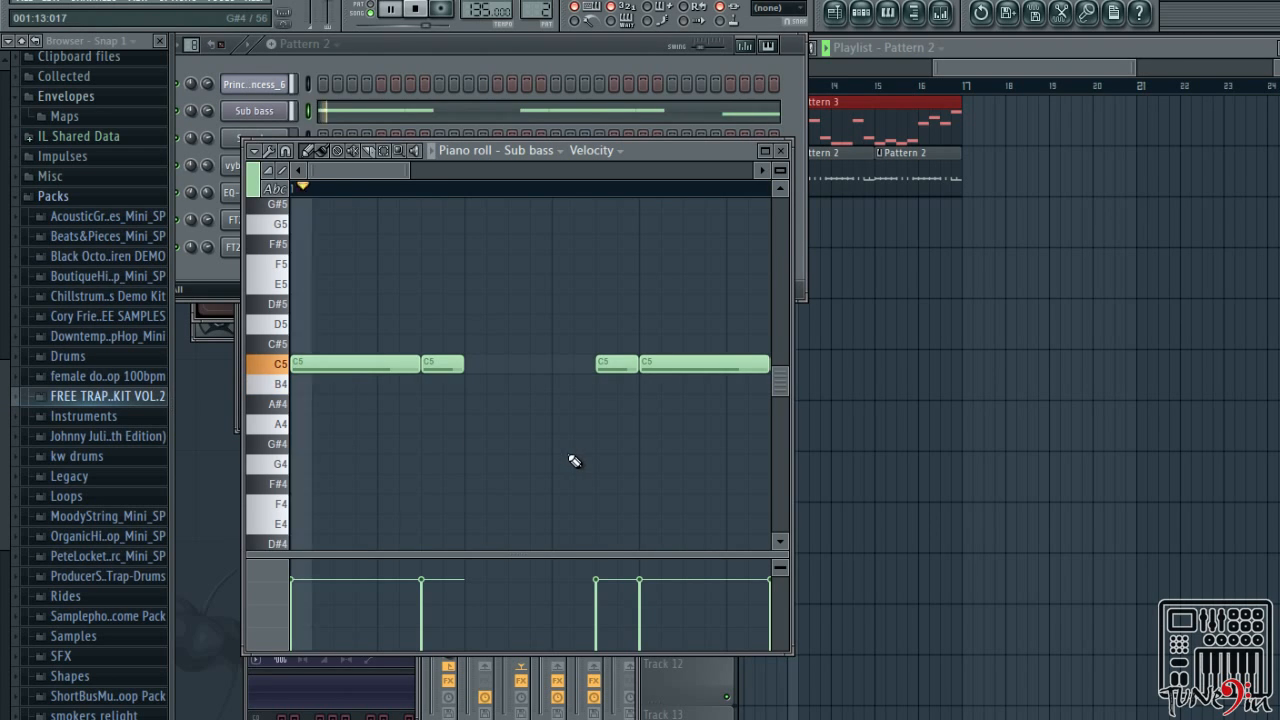
pyautogui.press('space')
pyautogui.hotkey('shift', 'Down')
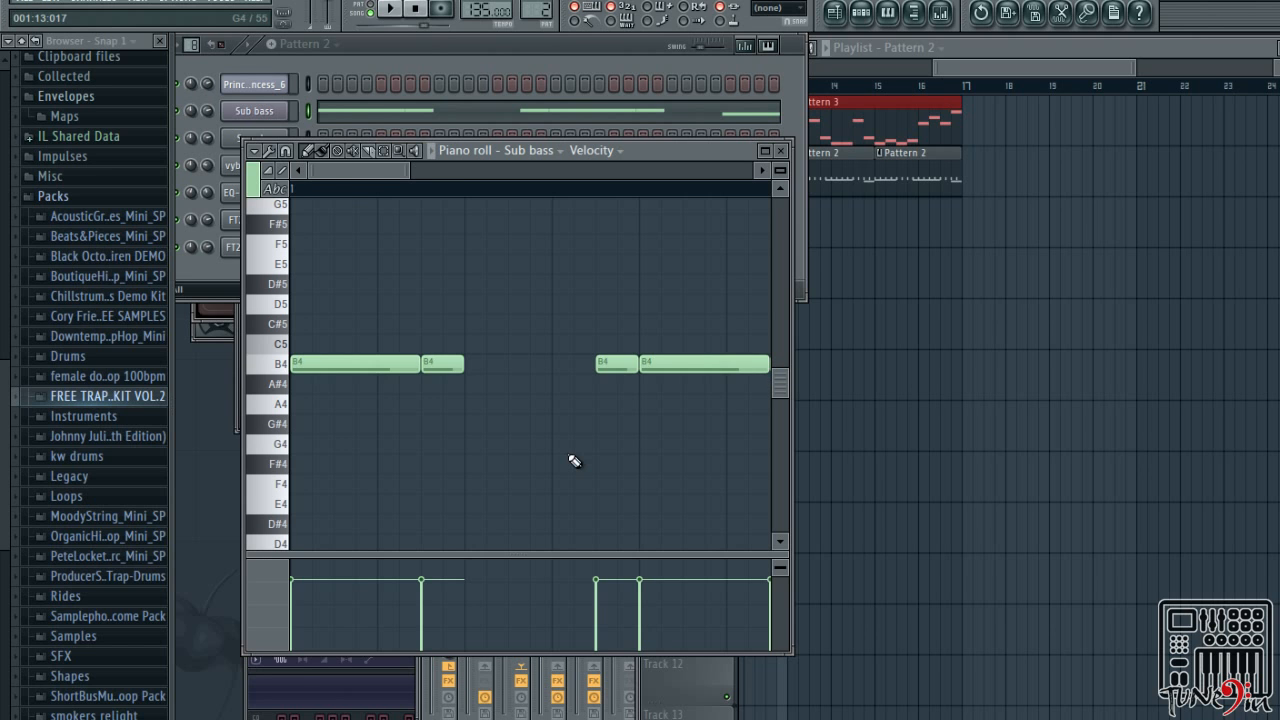
pyautogui.press('space')
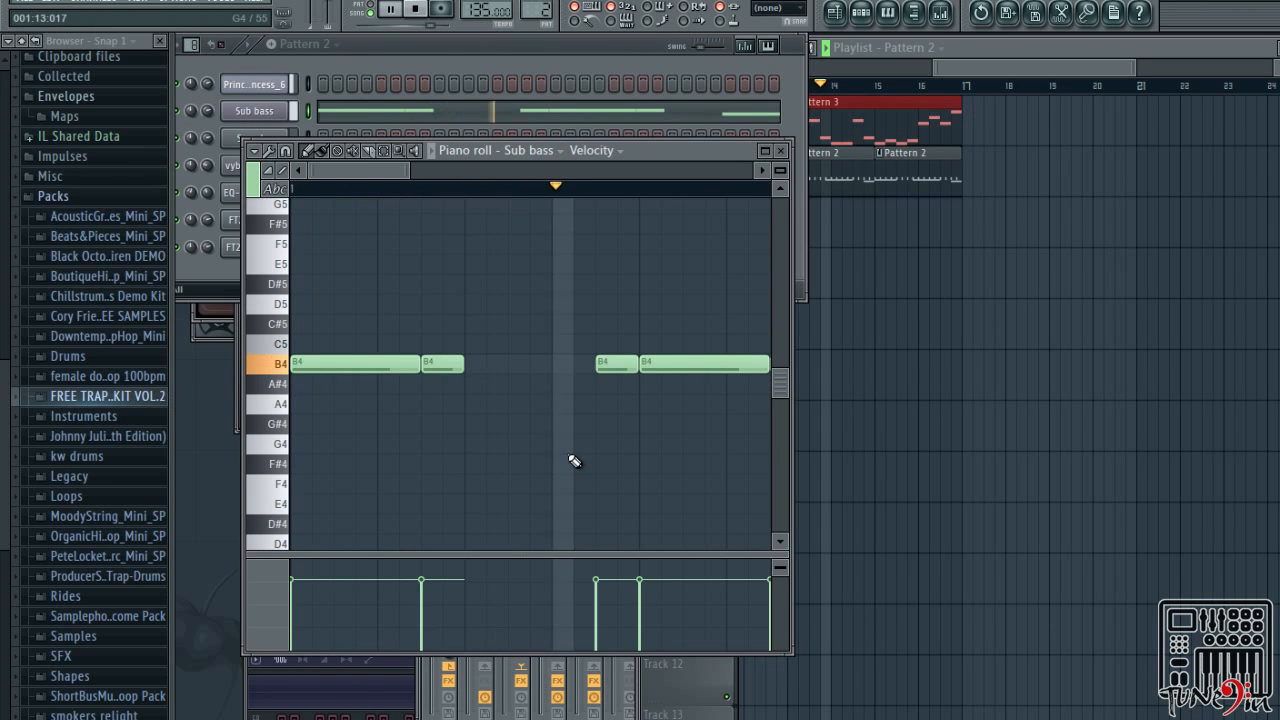
pyautogui.press('space')
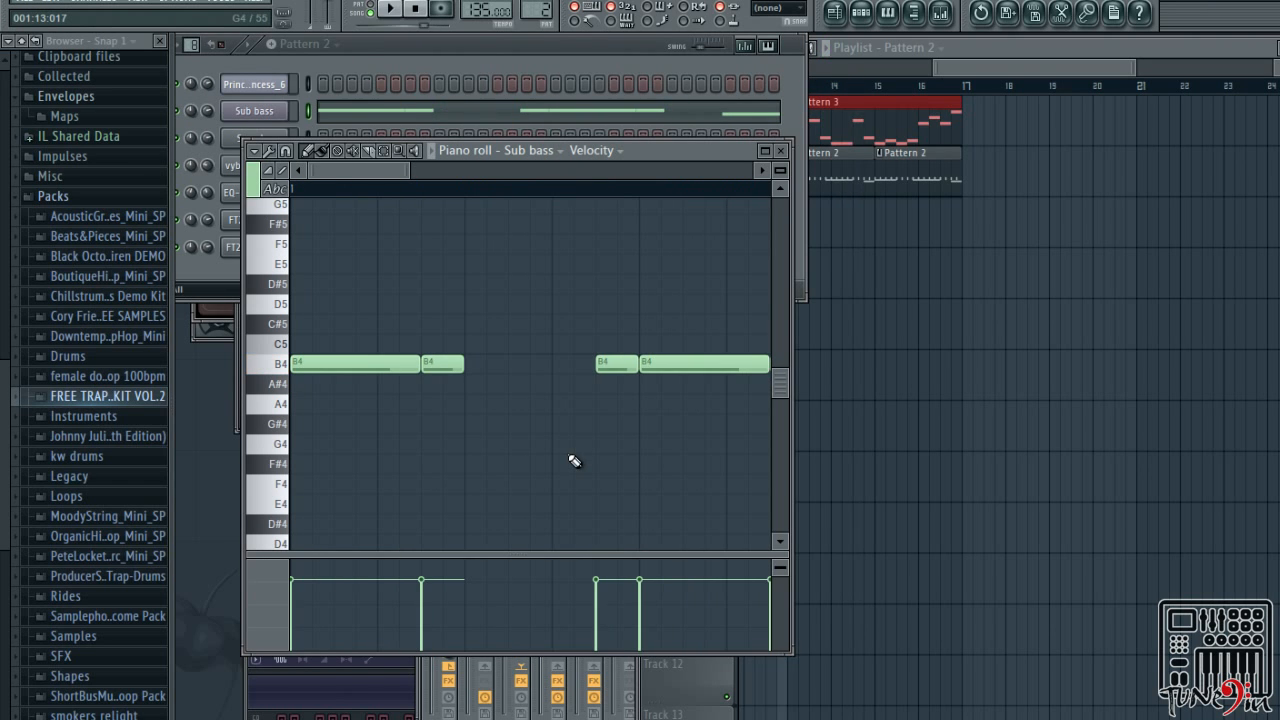
# Audition the Sub bass notes at A#4 in pattern mode, return them to C5 and close the piano roll
pyautogui.click(388, 9)
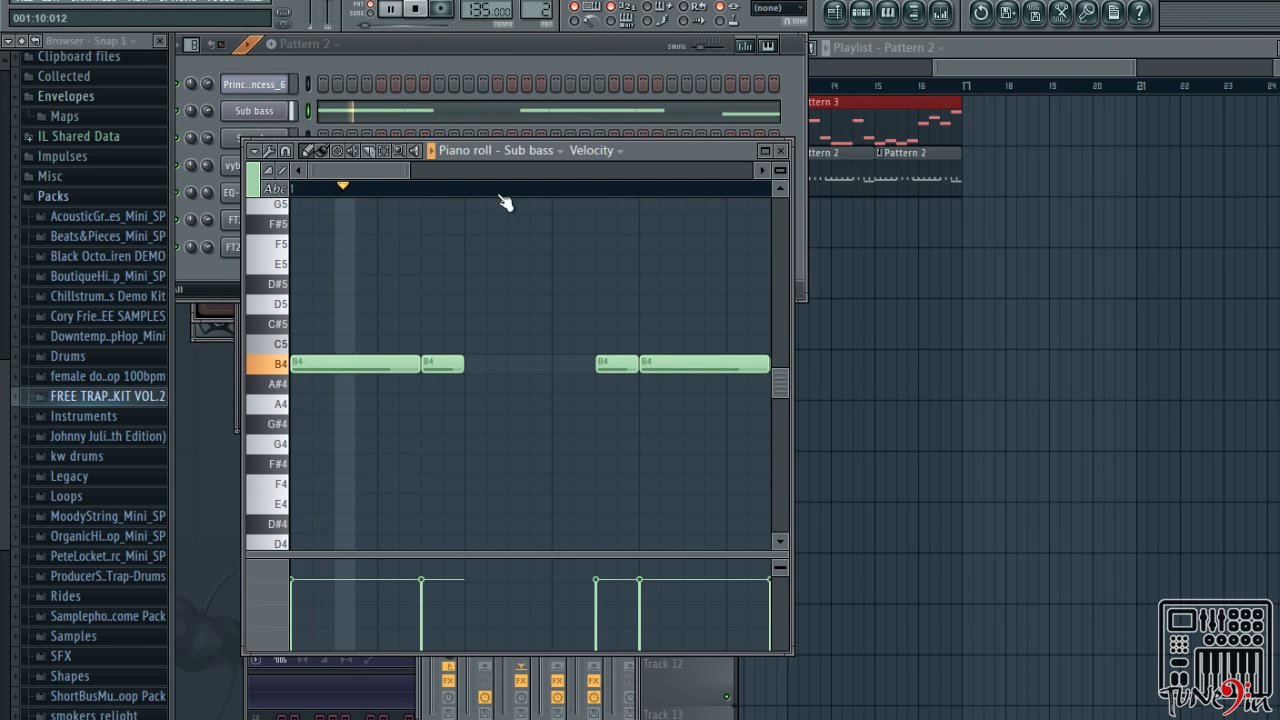
pyautogui.press('space')
pyautogui.press('space')
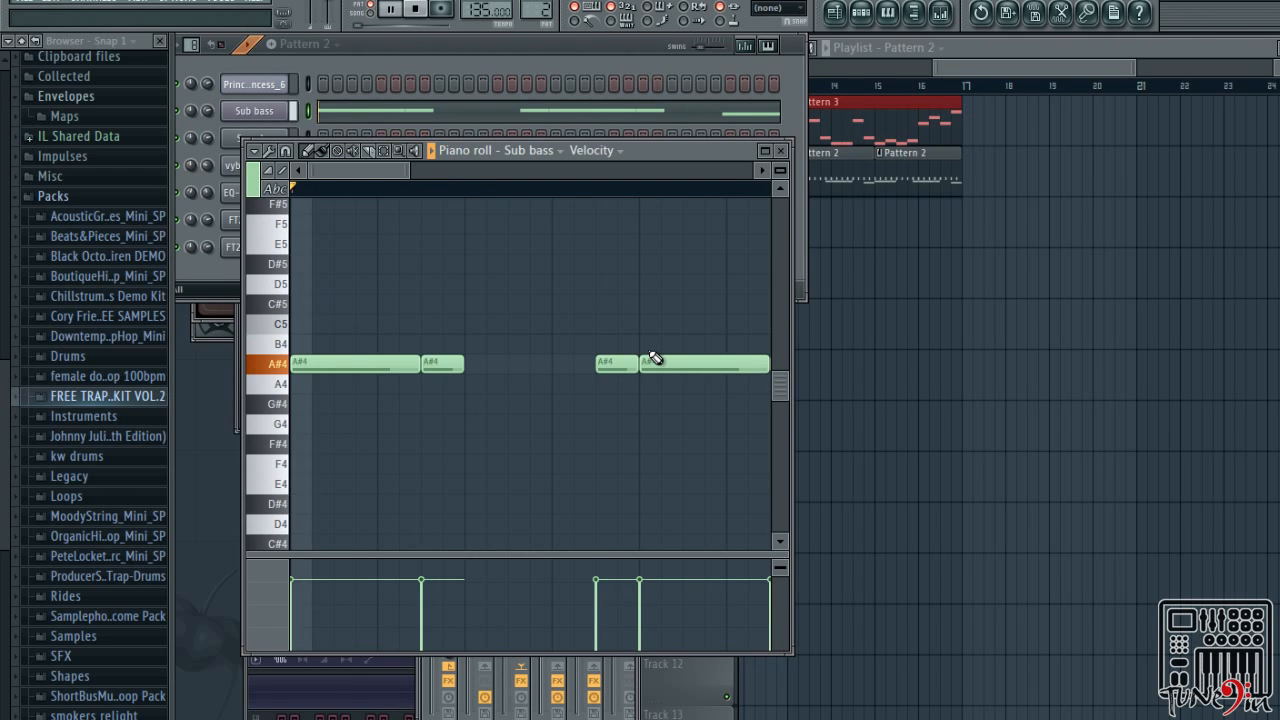
pyautogui.hotkey('shift', 'Up')
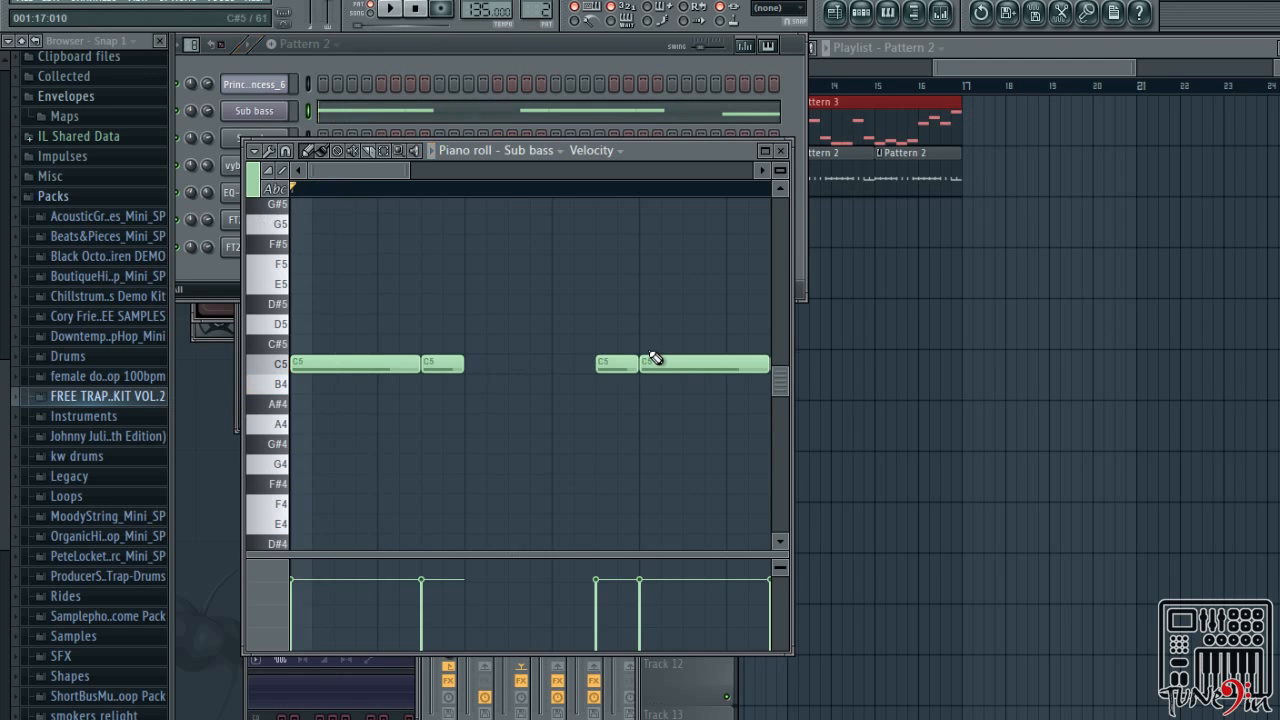
pyautogui.press('space')
pyautogui.click(782, 151)
pyautogui.press('space')
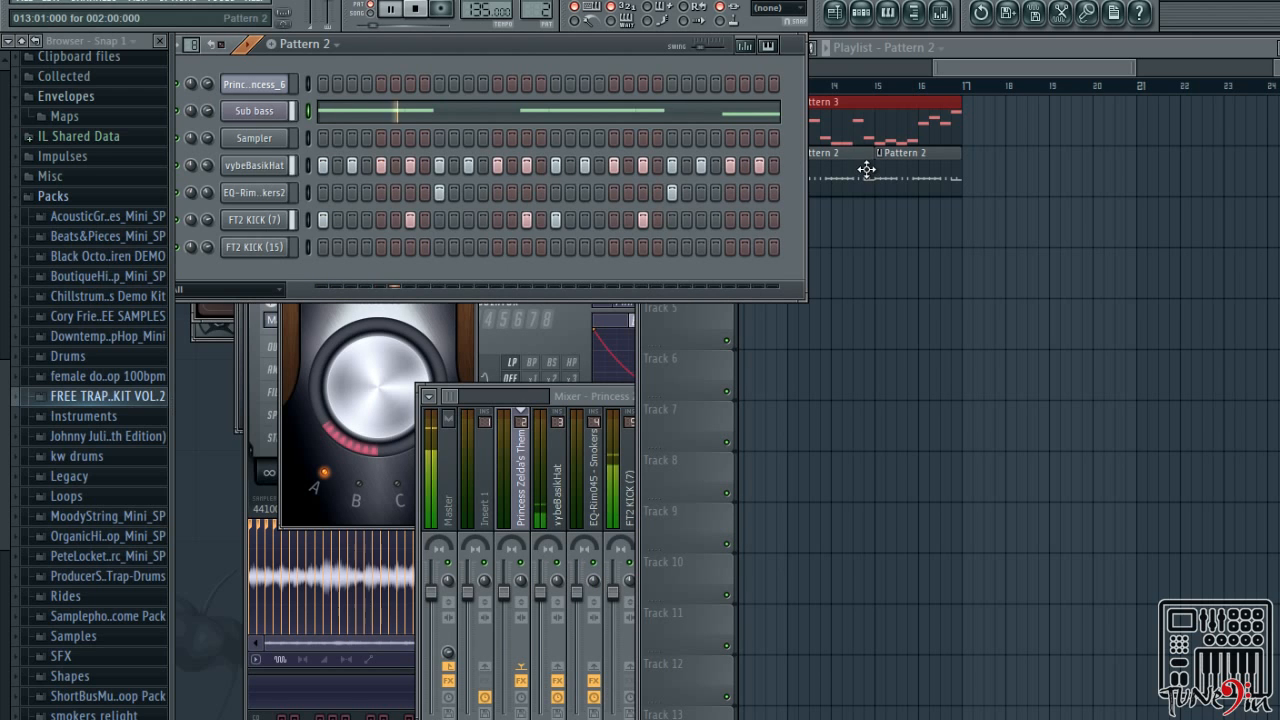
# Cut the Sub bass notes from Pattern 2 and paste them onto the Sub bass channel in the empty Pattern 4
pyautogui.rightClick(286, 108)
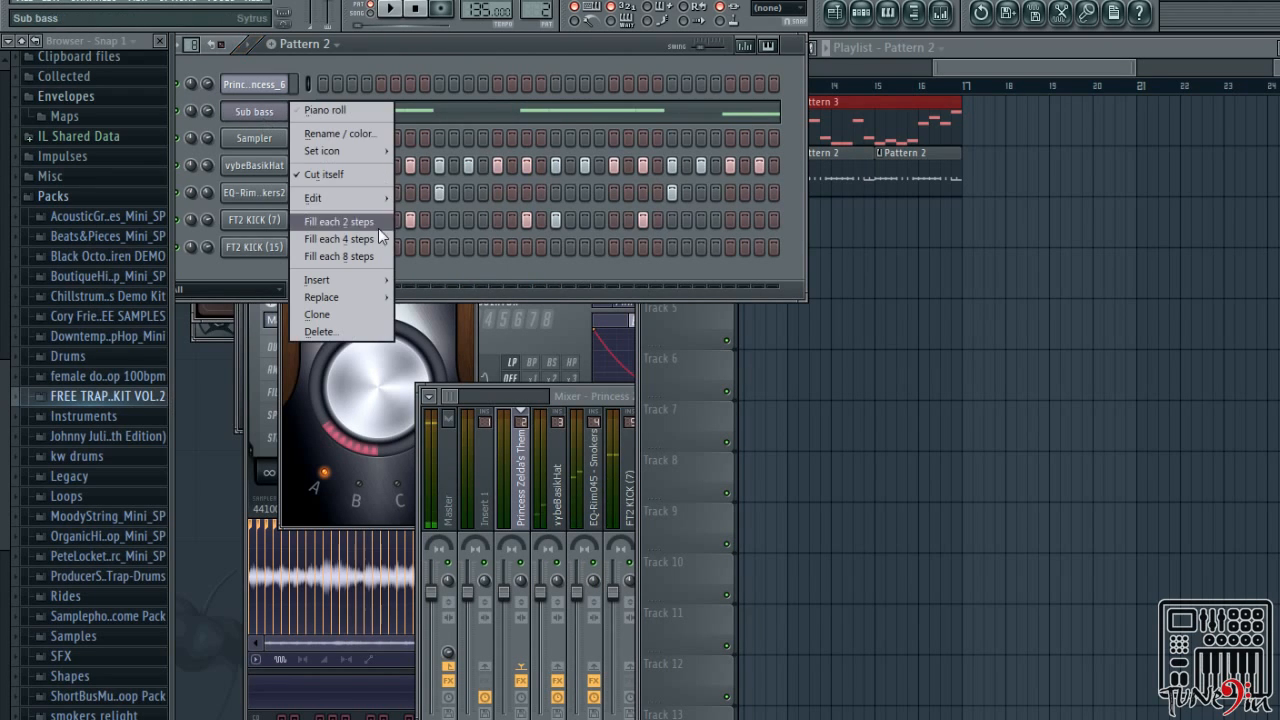
pyautogui.moveTo(359, 204)
pyautogui.click(459, 192)
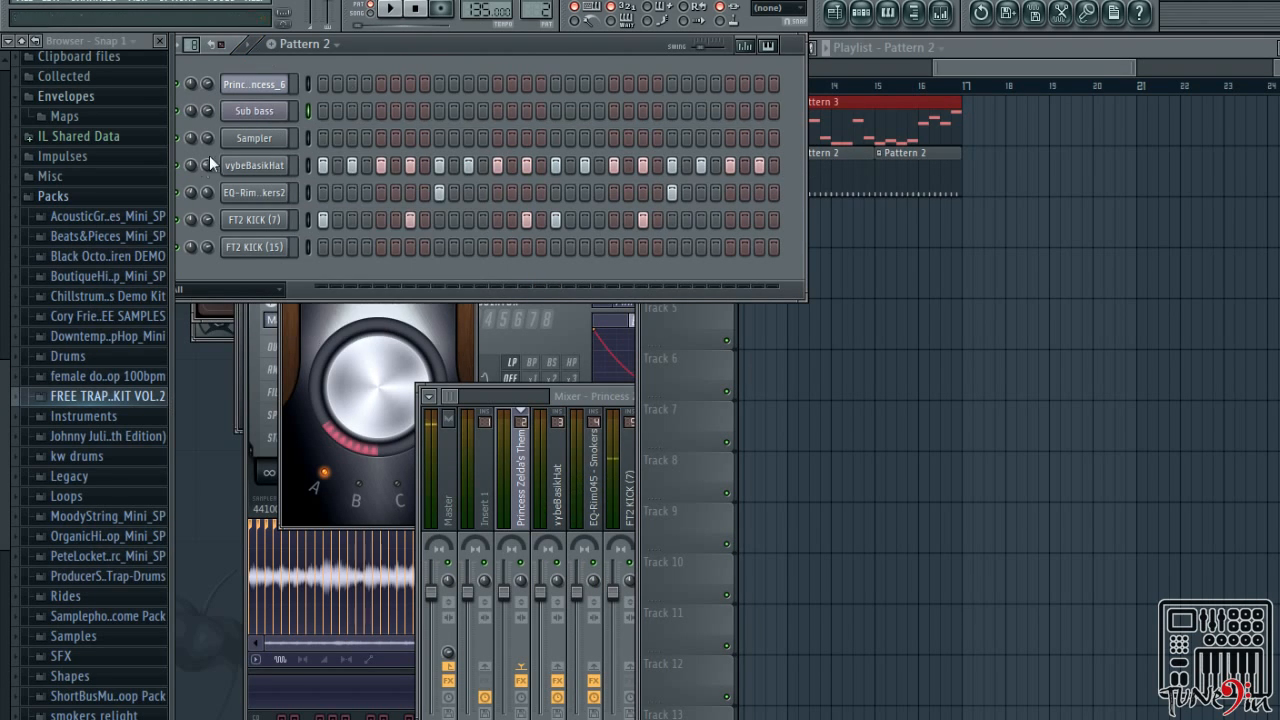
pyautogui.click(918, 50)
pyautogui.press('F4')
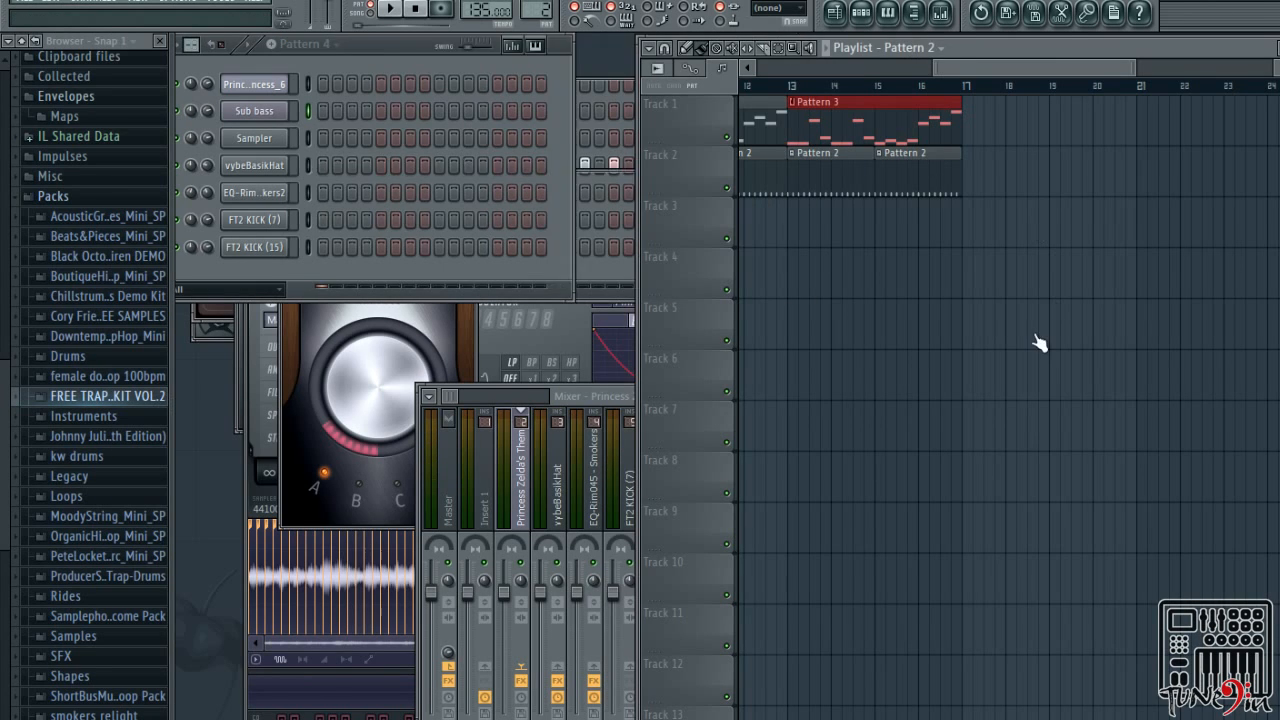
pyautogui.rightClick(258, 114)
pyautogui.moveTo(378, 205)
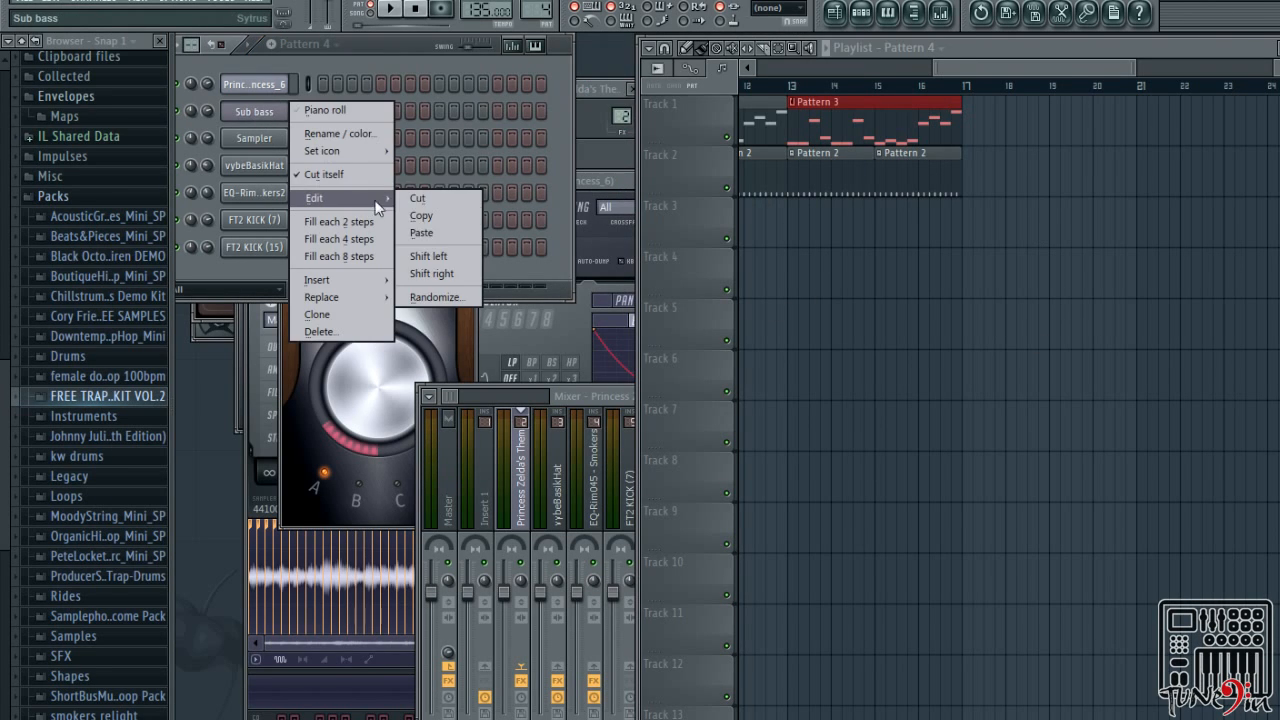
pyautogui.click(460, 234)
# Fill Track 3 of the playlist with Pattern 4 clips from bar 1 through bar 16
pyautogui.moveTo(1014, 68); pyautogui.dragTo(839, 68)
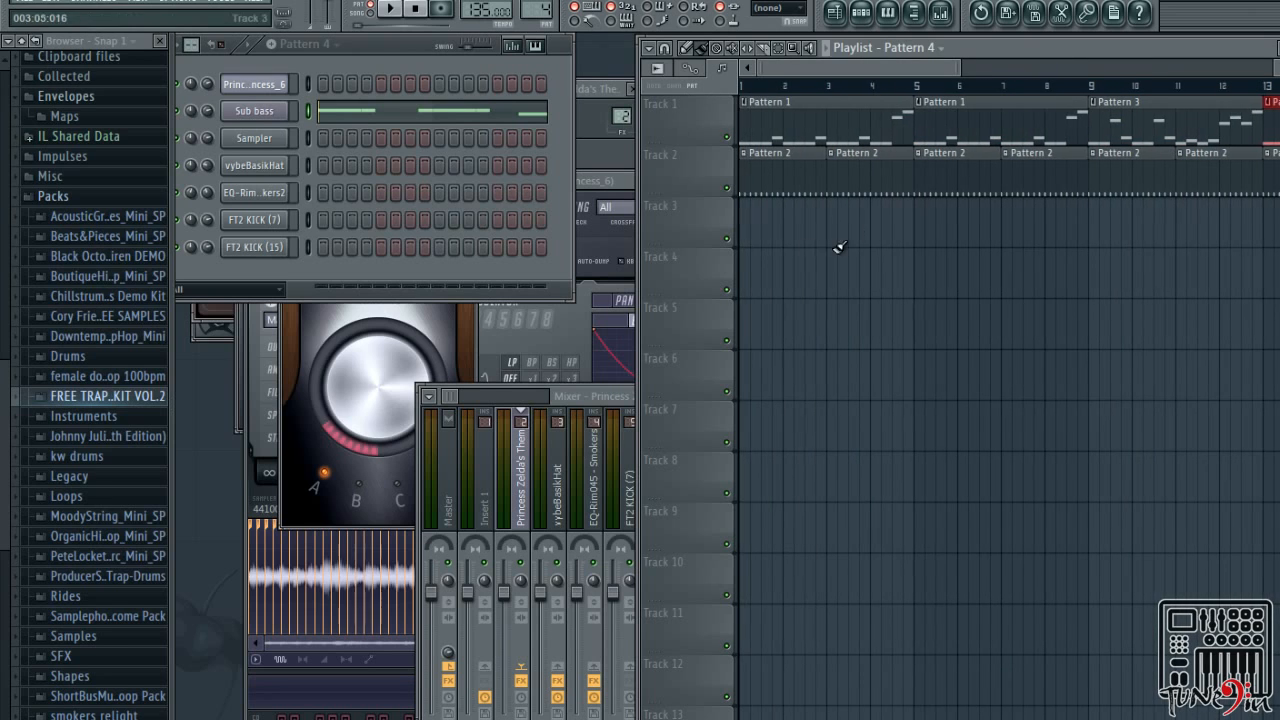
pyautogui.moveTo(770, 223); pyautogui.dragTo(1270, 222)
pyautogui.moveTo(884, 70)
pyautogui.mouseDown()
pyautogui.moveTo(1027, 112)
pyautogui.moveTo(1012, 125)
pyautogui.mouseUp()
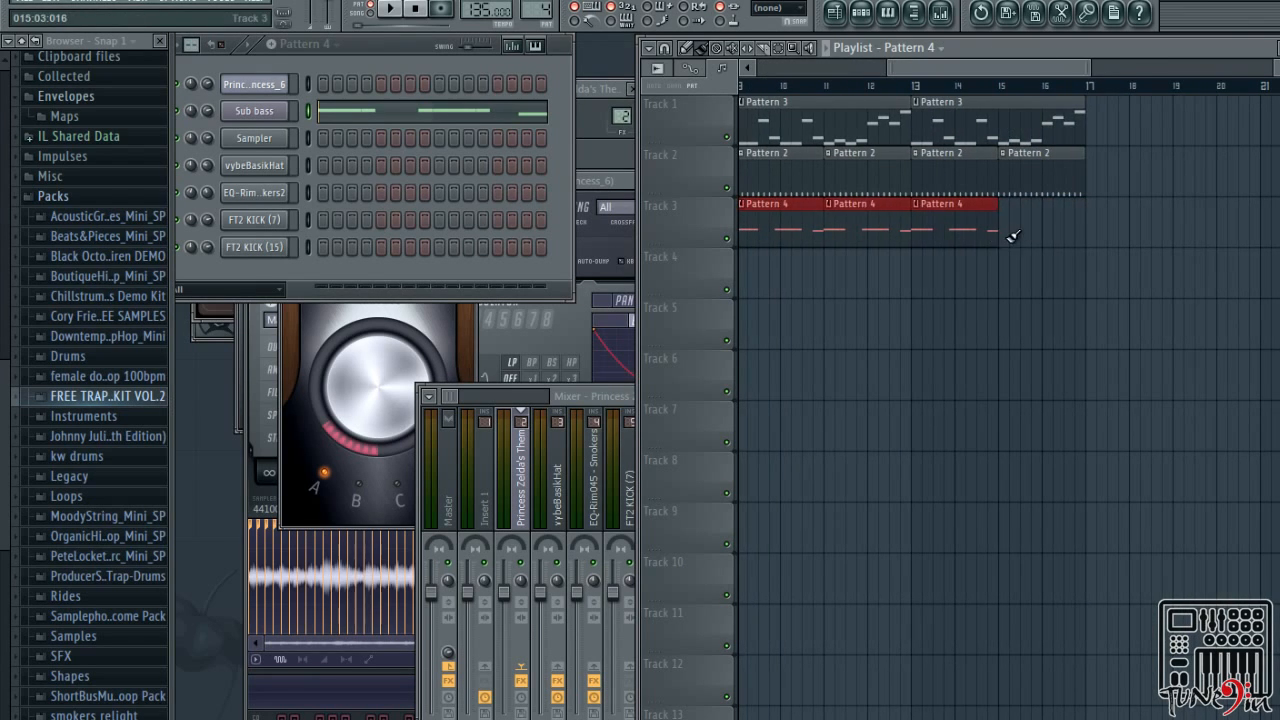
pyautogui.click(1007, 239)
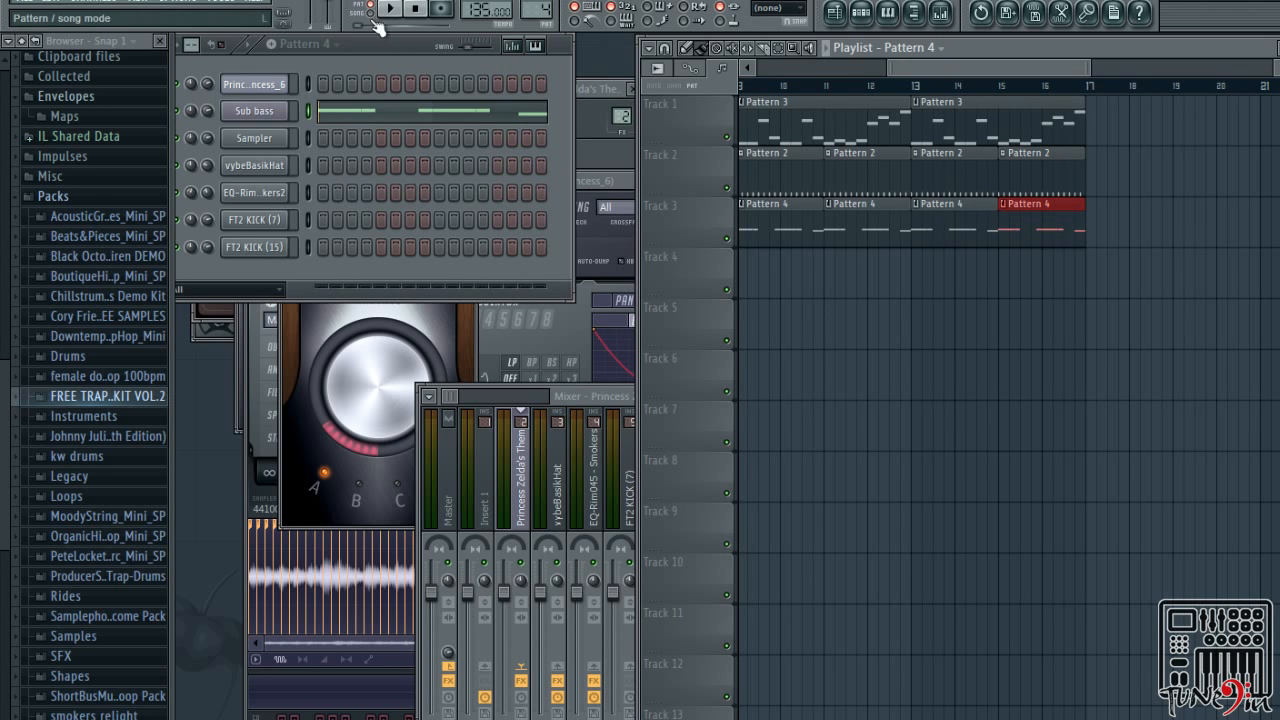
# Play the arrangement toward bar 16 and review Pattern 2's drum steps in the step sequencer
pyautogui.click(407, 20)
pyautogui.moveTo(1051, 69); pyautogui.dragTo(916, 76)
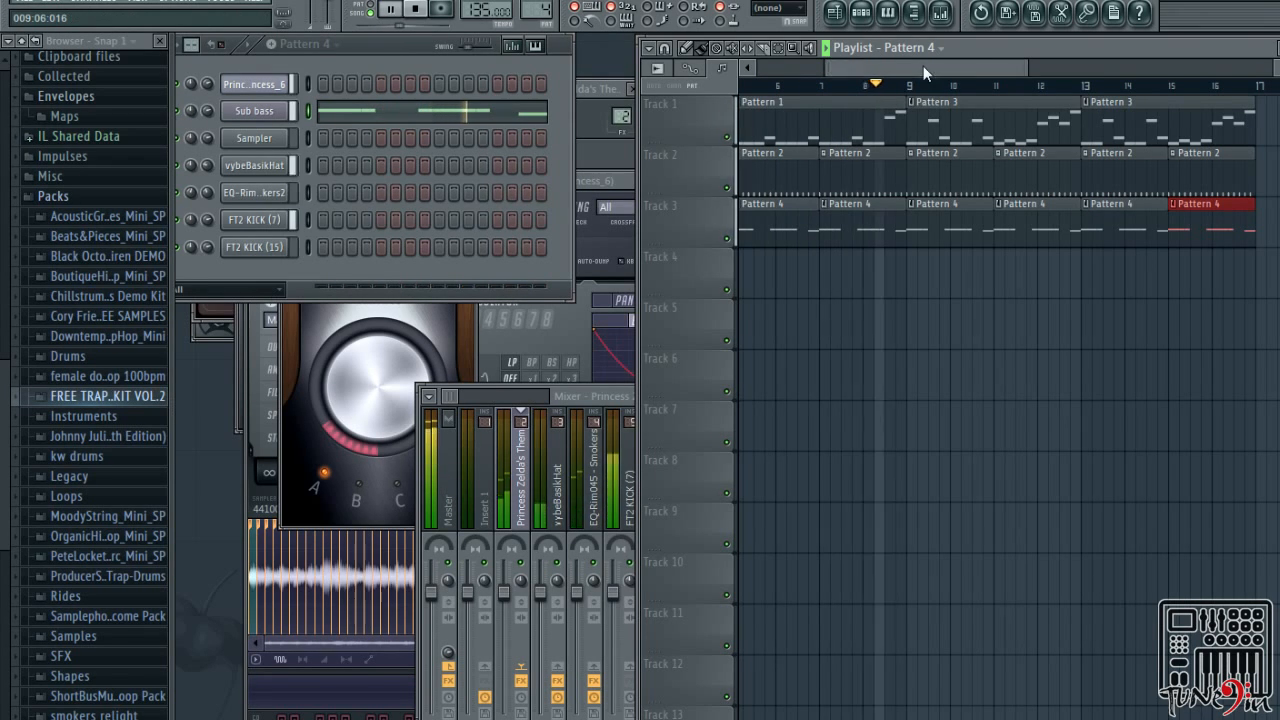
pyautogui.moveTo(923, 65); pyautogui.dragTo(991, 76)
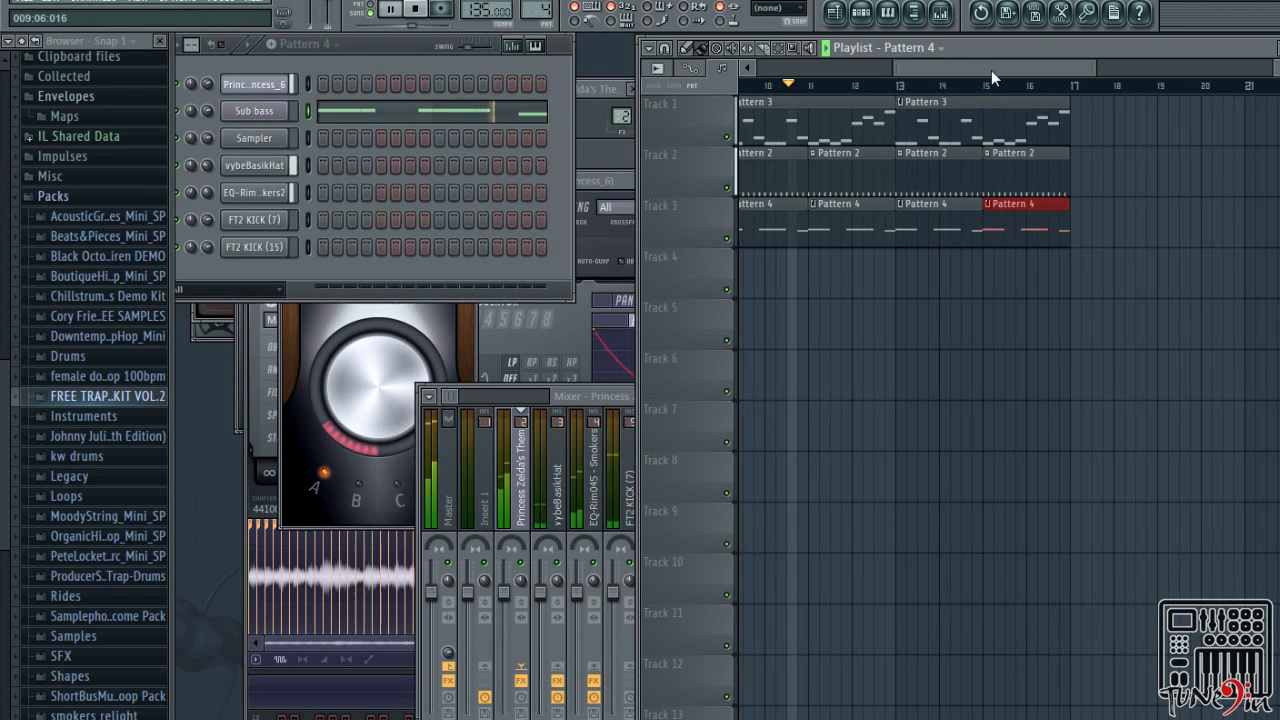
pyautogui.click(837, 185)
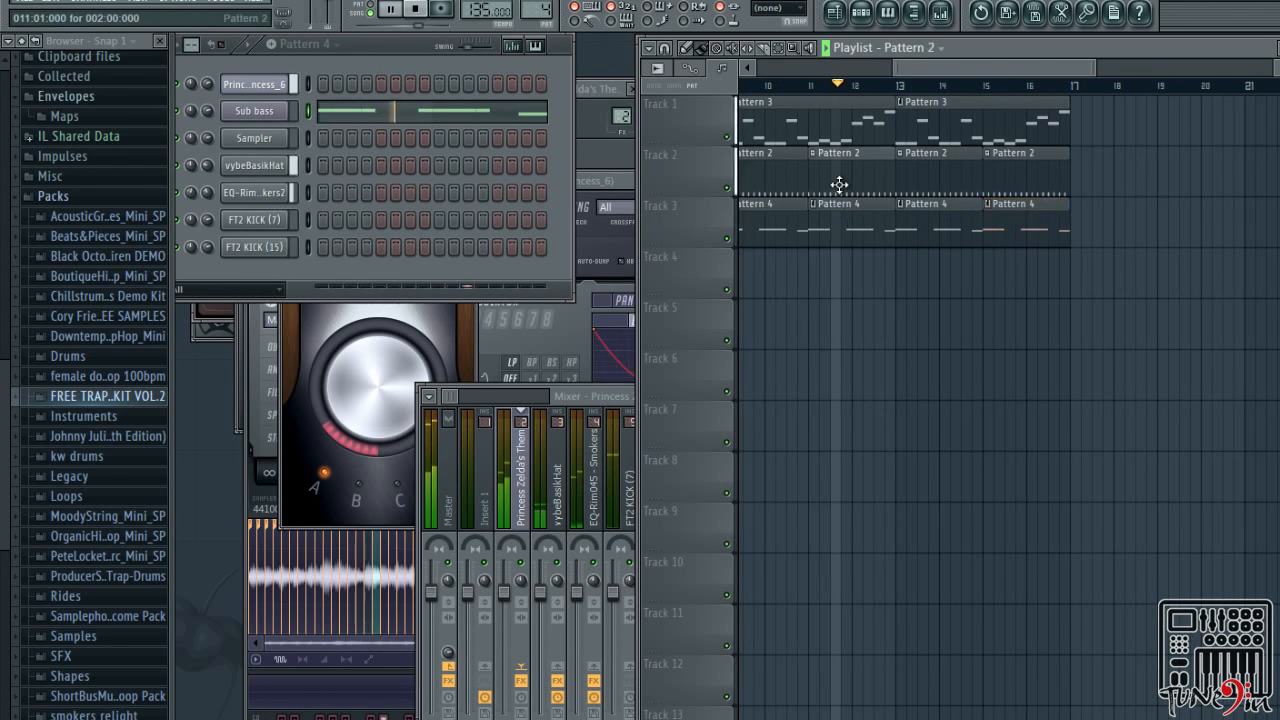
pyautogui.click(555, 279)
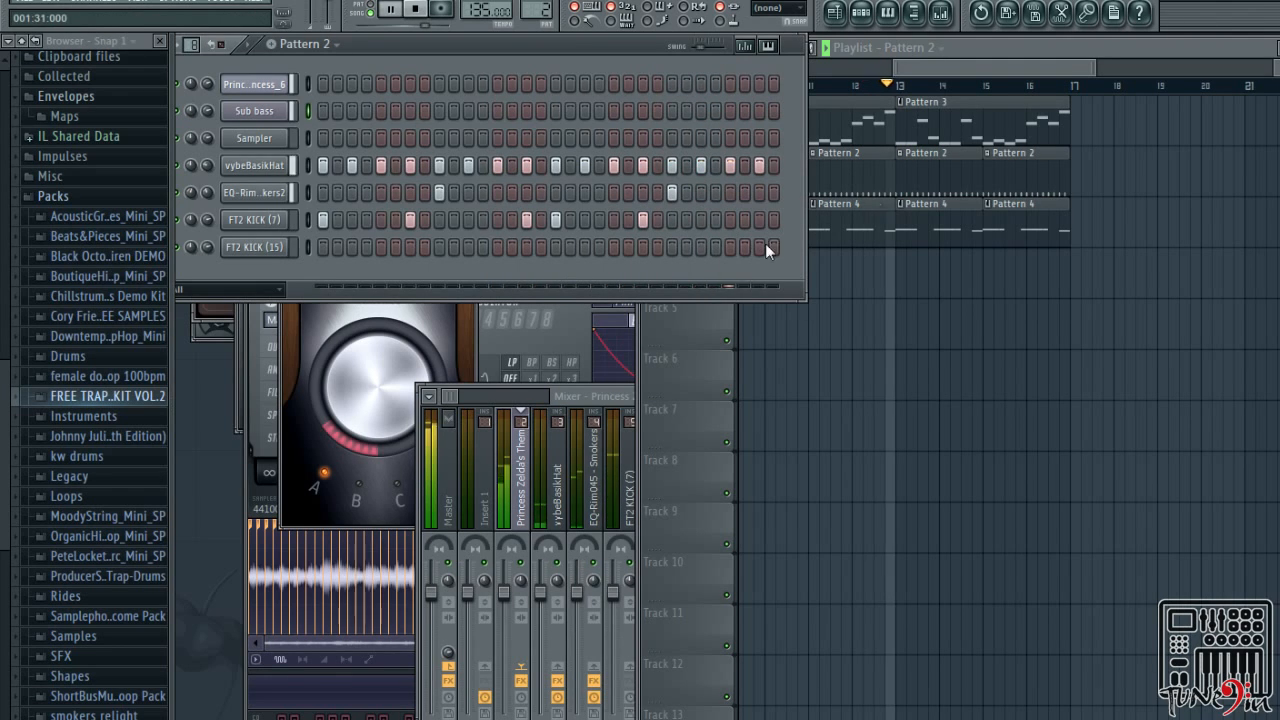
pyautogui.click(912, 54)
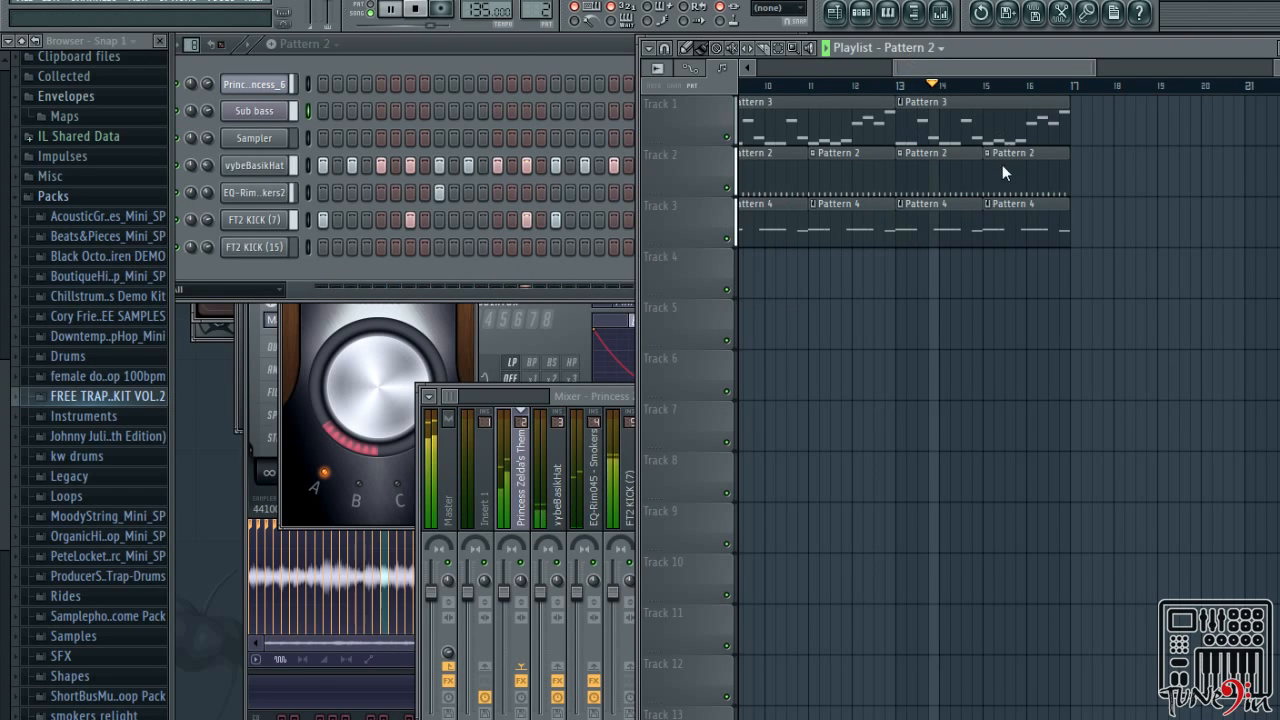
# Create Pattern 5 with FT2 KICK (7) hits on steps 15 and 16
pyautogui.press('F4')
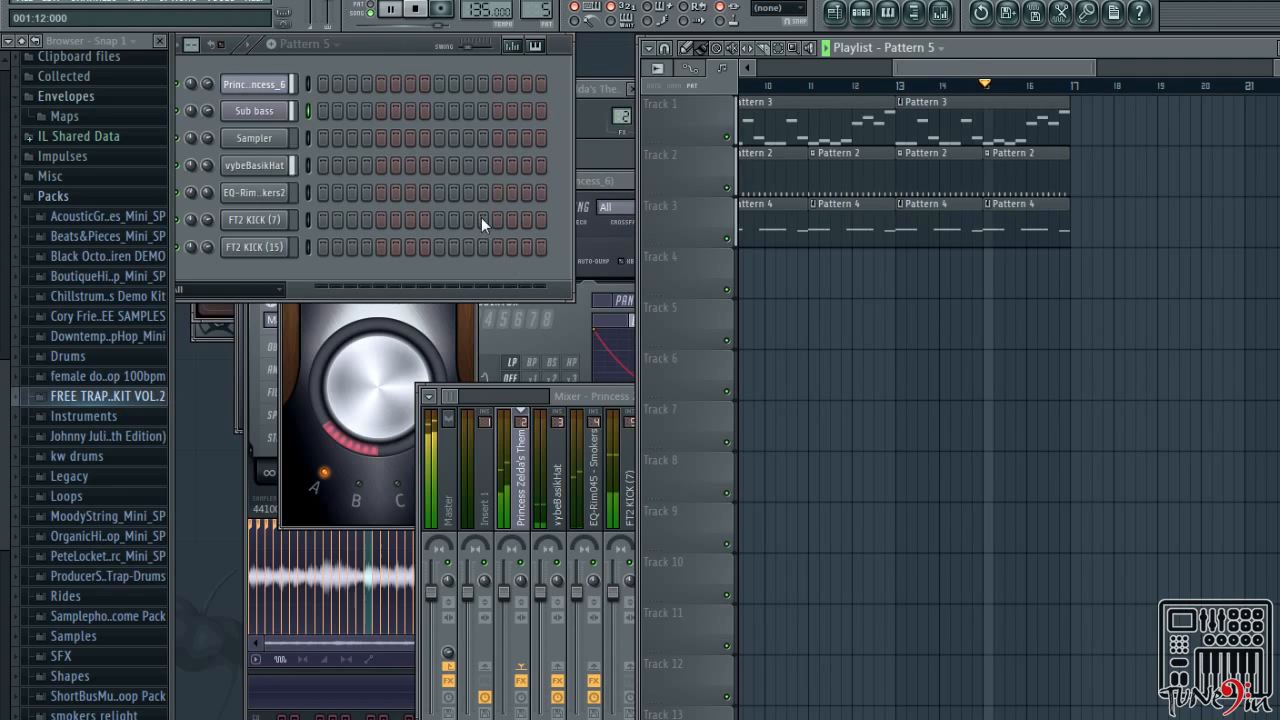
pyautogui.click(527, 219)
pyautogui.click(541, 219)
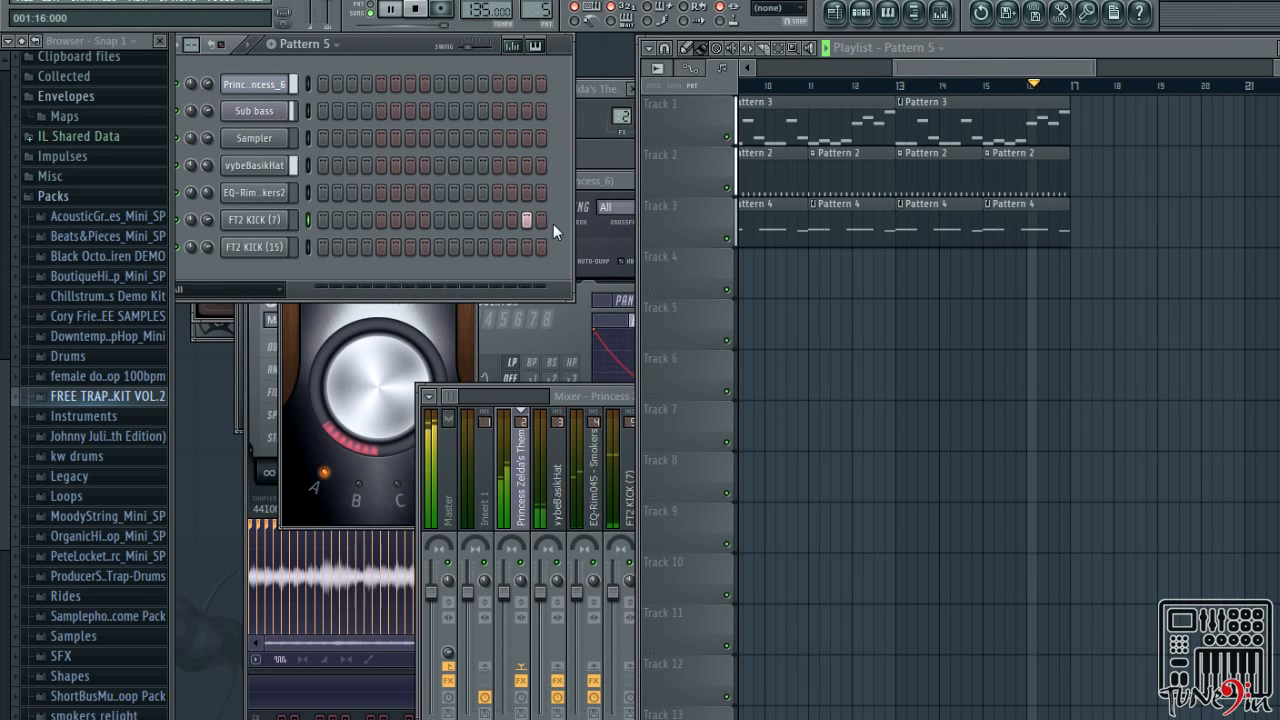
# Place Pattern 5 clips on Track 4 of the playlist at bars 12 and 16, and play the arrangement
pyautogui.moveTo(968, 70); pyautogui.dragTo(872, 71)
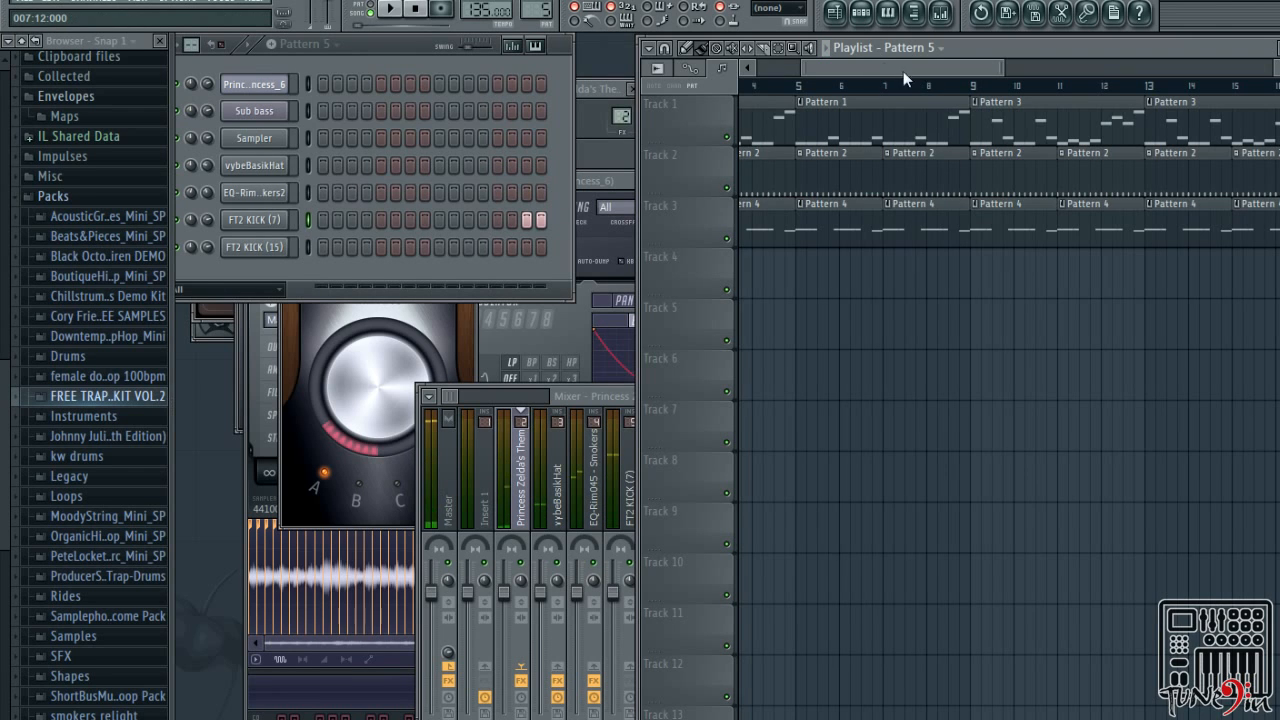
pyautogui.press('space')
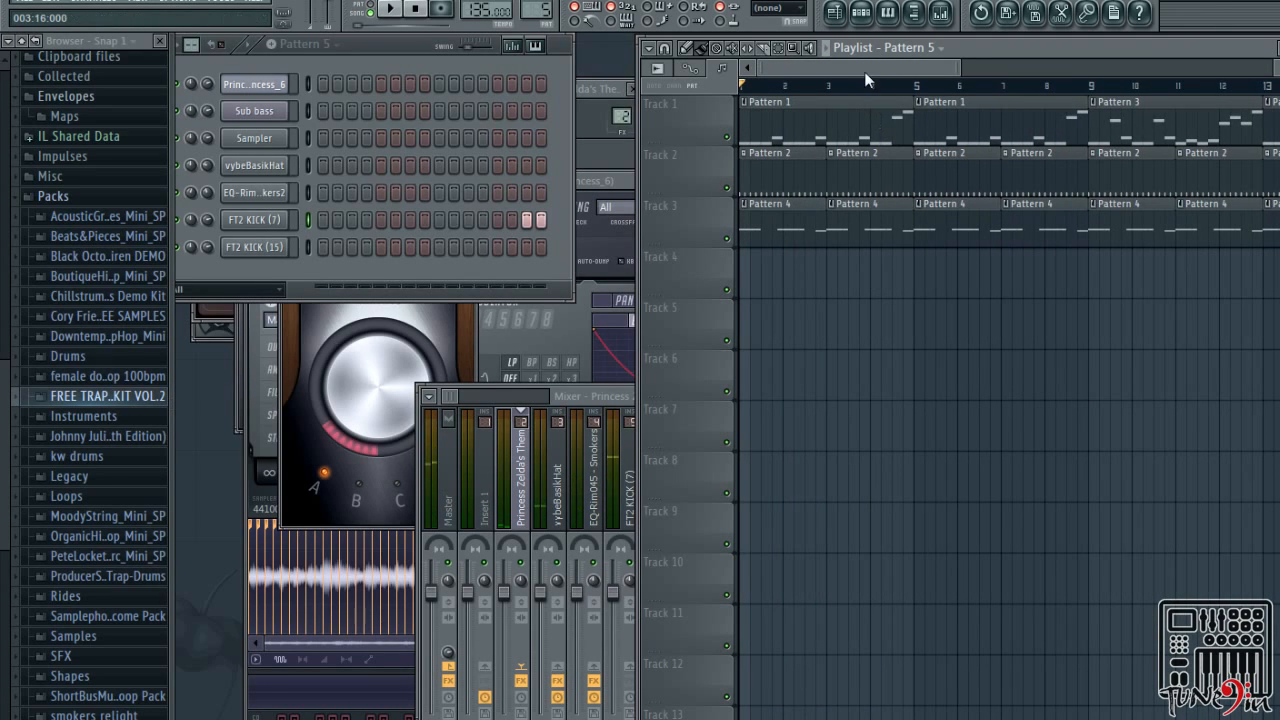
pyautogui.hscroll(5, 870, 80)
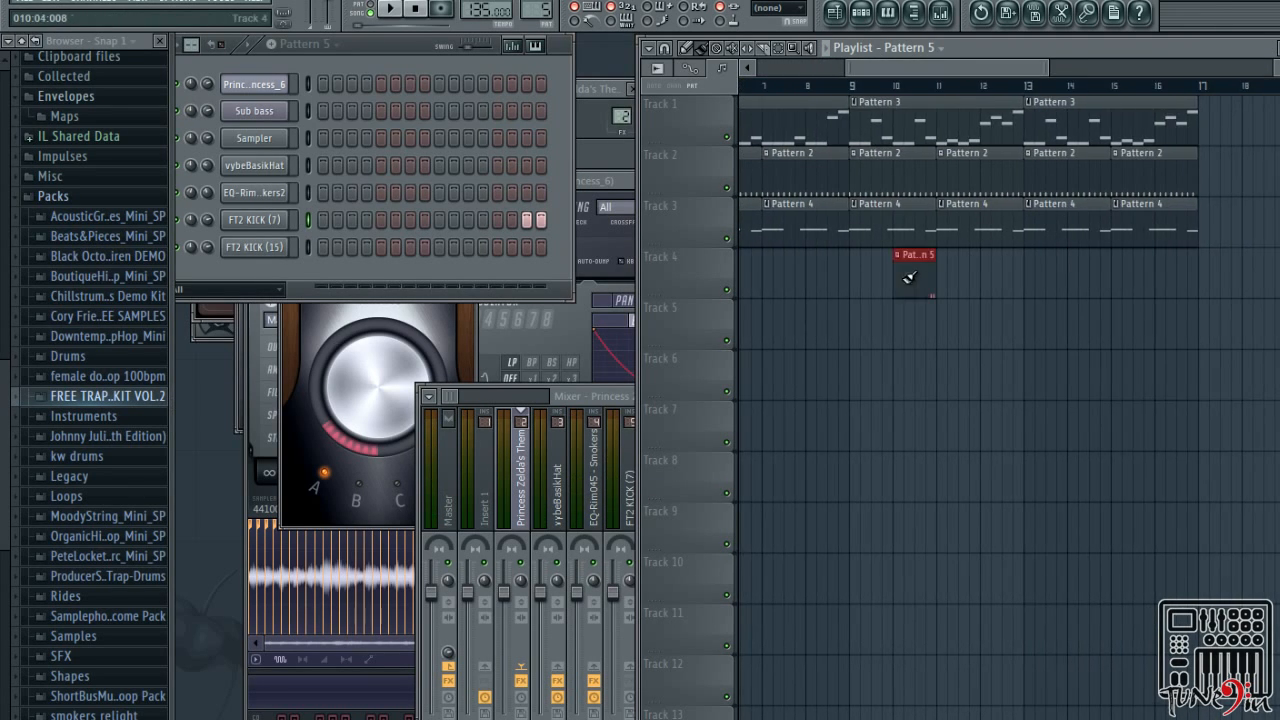
pyautogui.moveTo(913, 284); pyautogui.dragTo(994, 290)
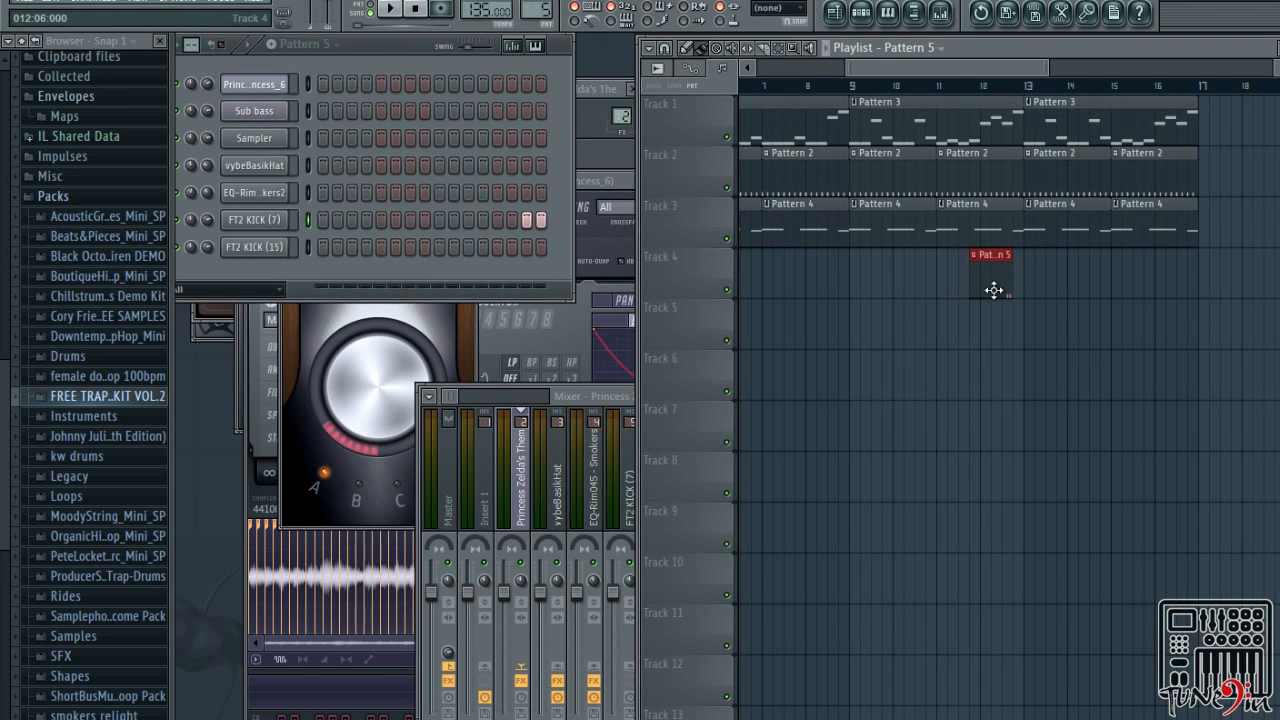
pyautogui.click(1155, 272)
pyautogui.press('space')
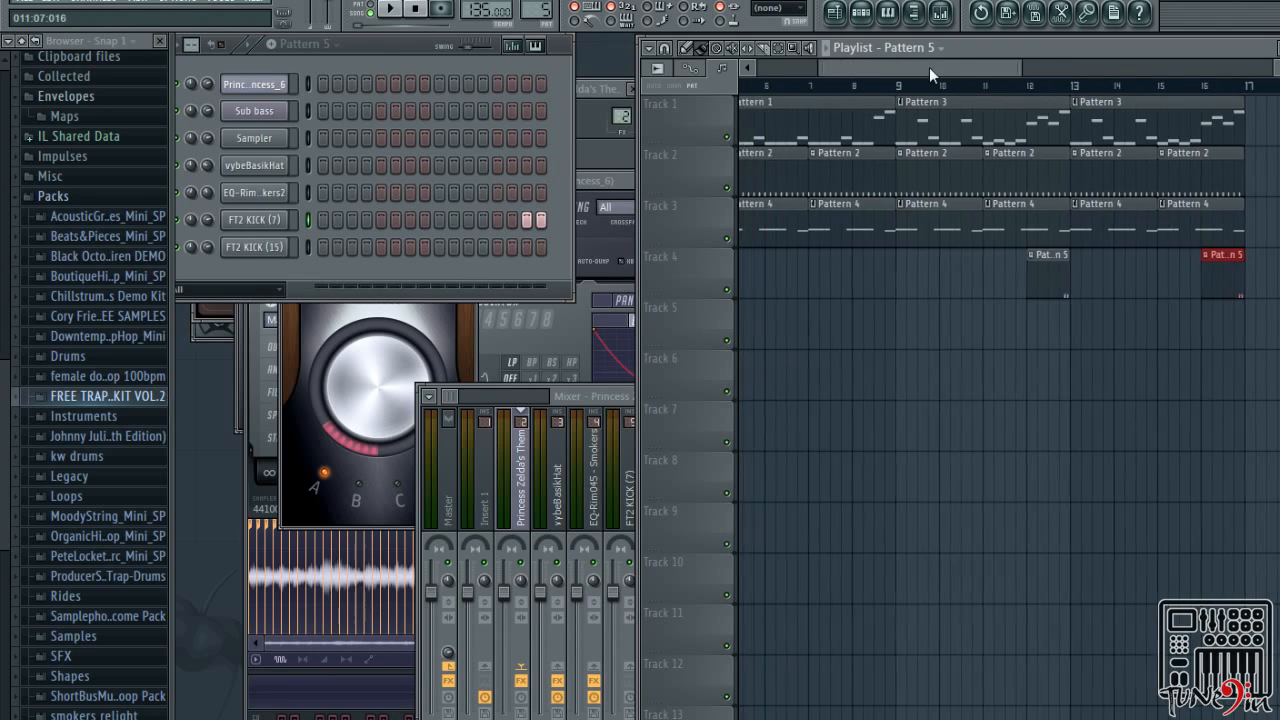
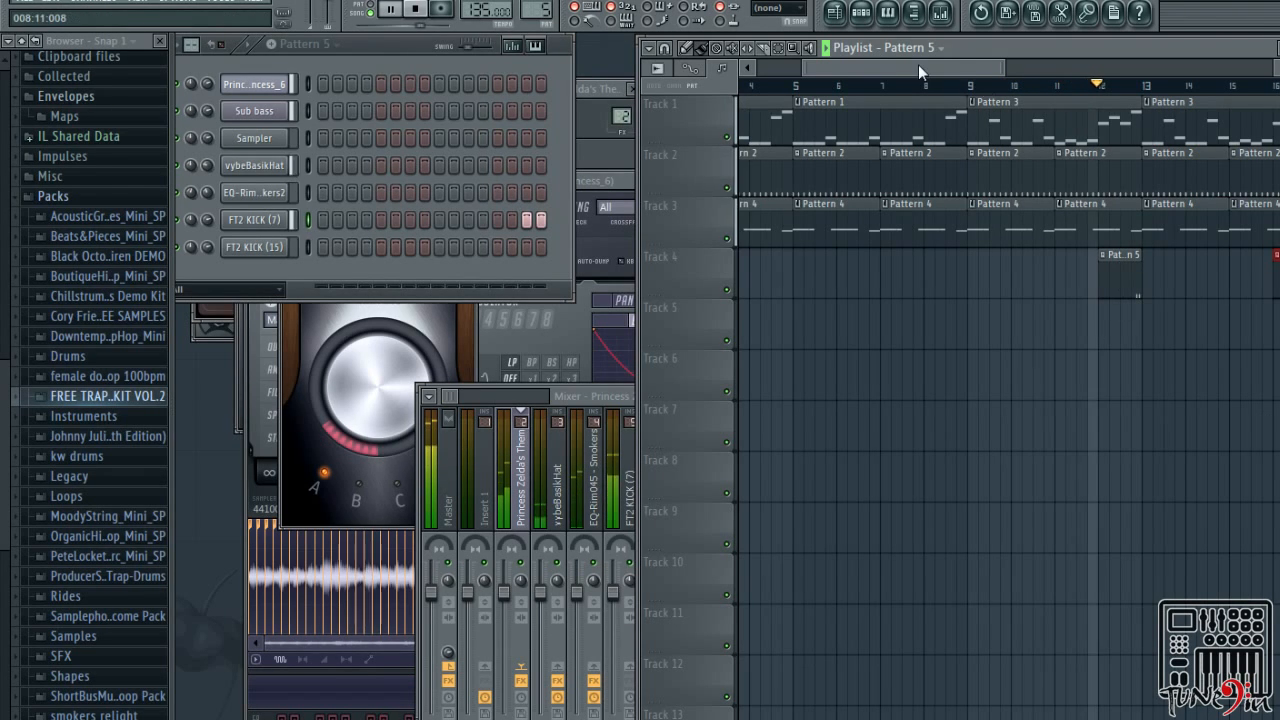
# Send Pattern 5's FT2 KICK (7) hits to the piano roll and lower the first note's velocity slightly
pyautogui.moveTo(918, 64); pyautogui.dragTo(972, 66)
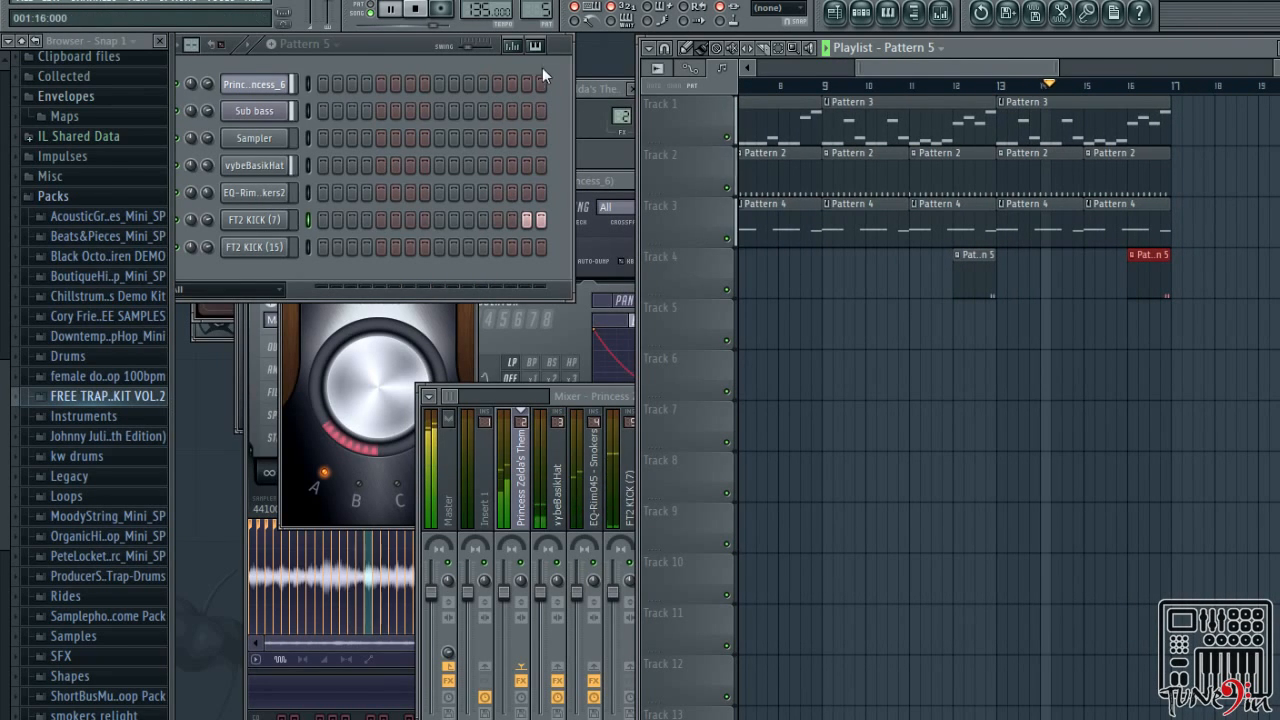
pyautogui.rightClick(284, 218)
pyautogui.click(338, 222)
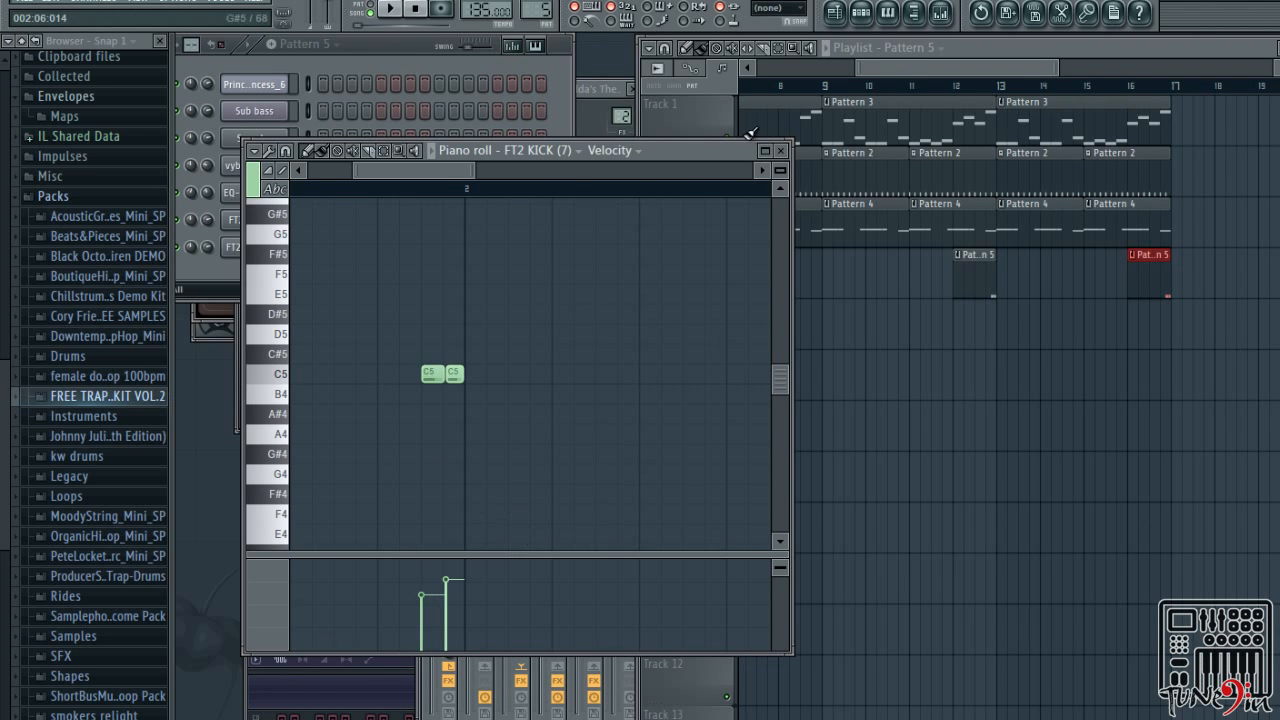
pyautogui.click(782, 151)
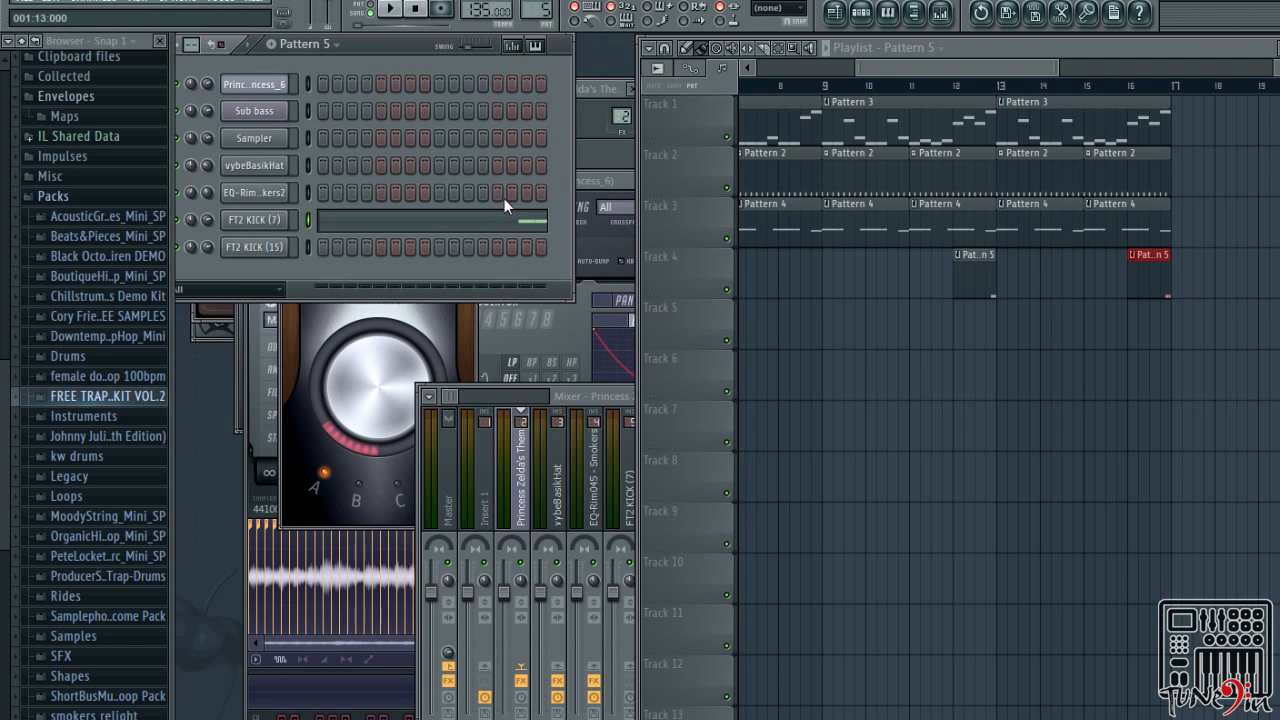
# Audition the arrangement from just before bar 9 to hear the Pattern 5 kick fills
pyautogui.click(824, 88)
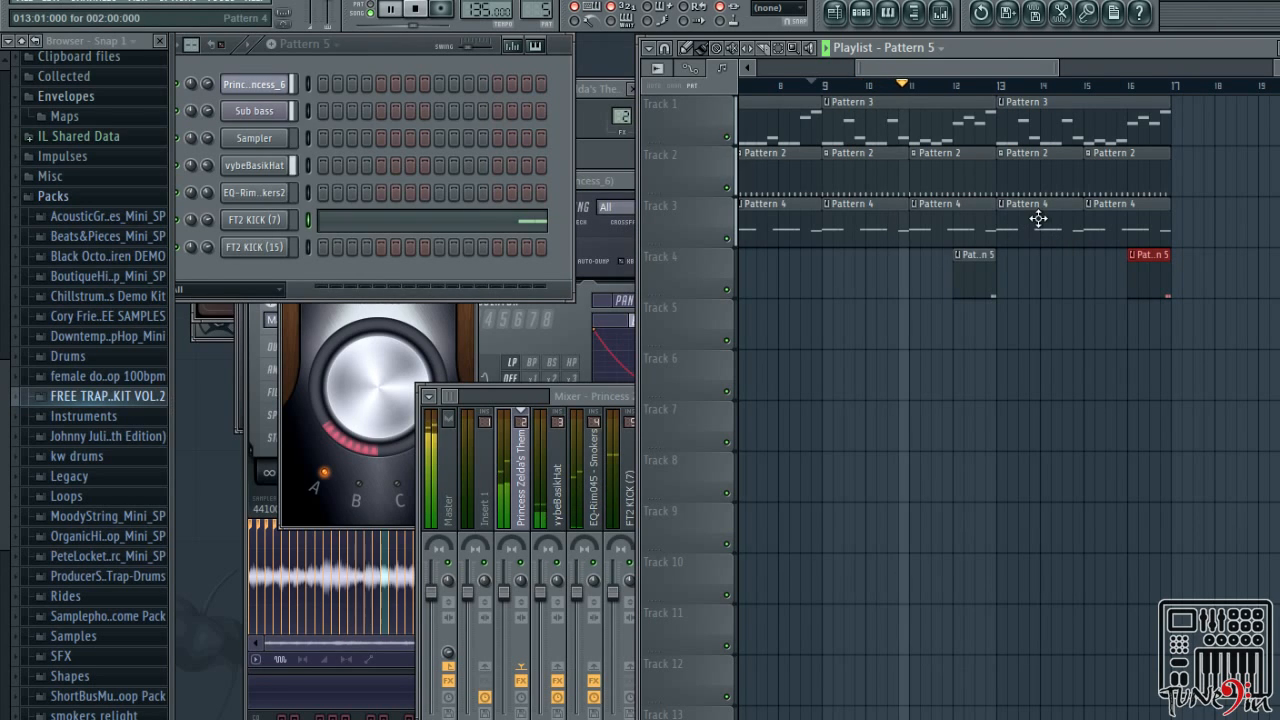
pyautogui.moveTo(984, 67); pyautogui.dragTo(1016, 66)
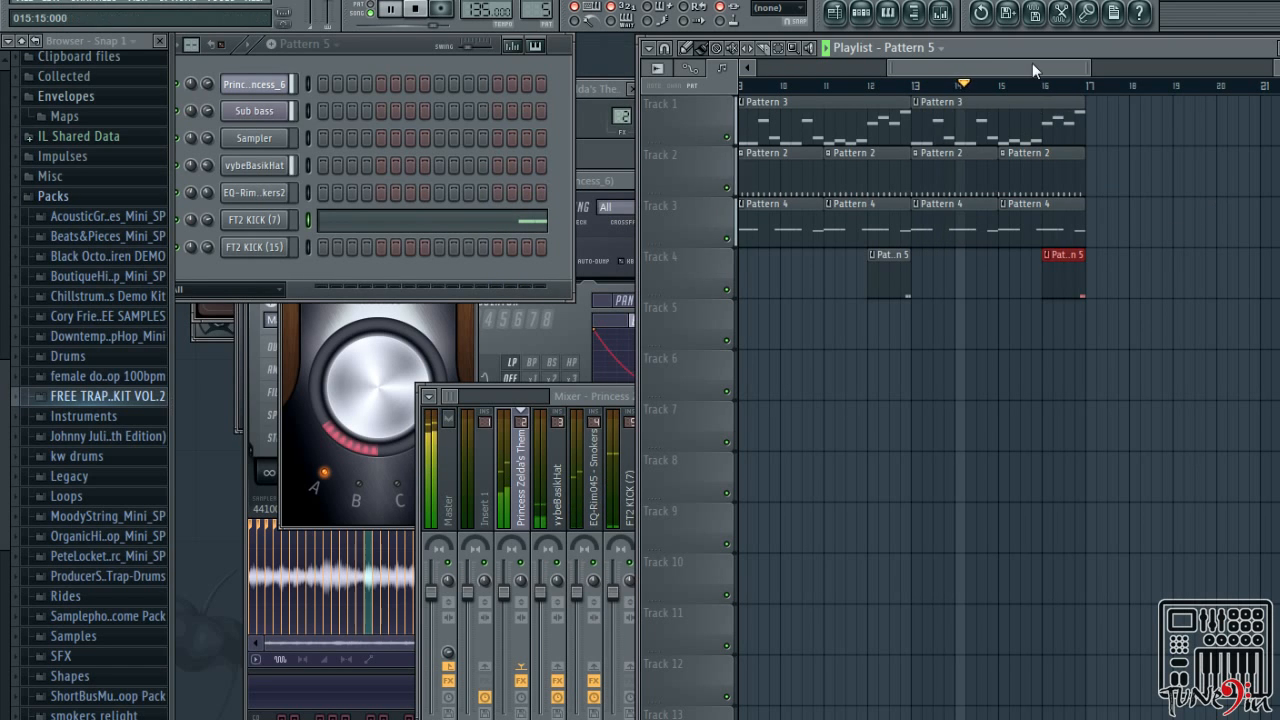
pyautogui.moveTo(1032, 67); pyautogui.dragTo(1012, 68)
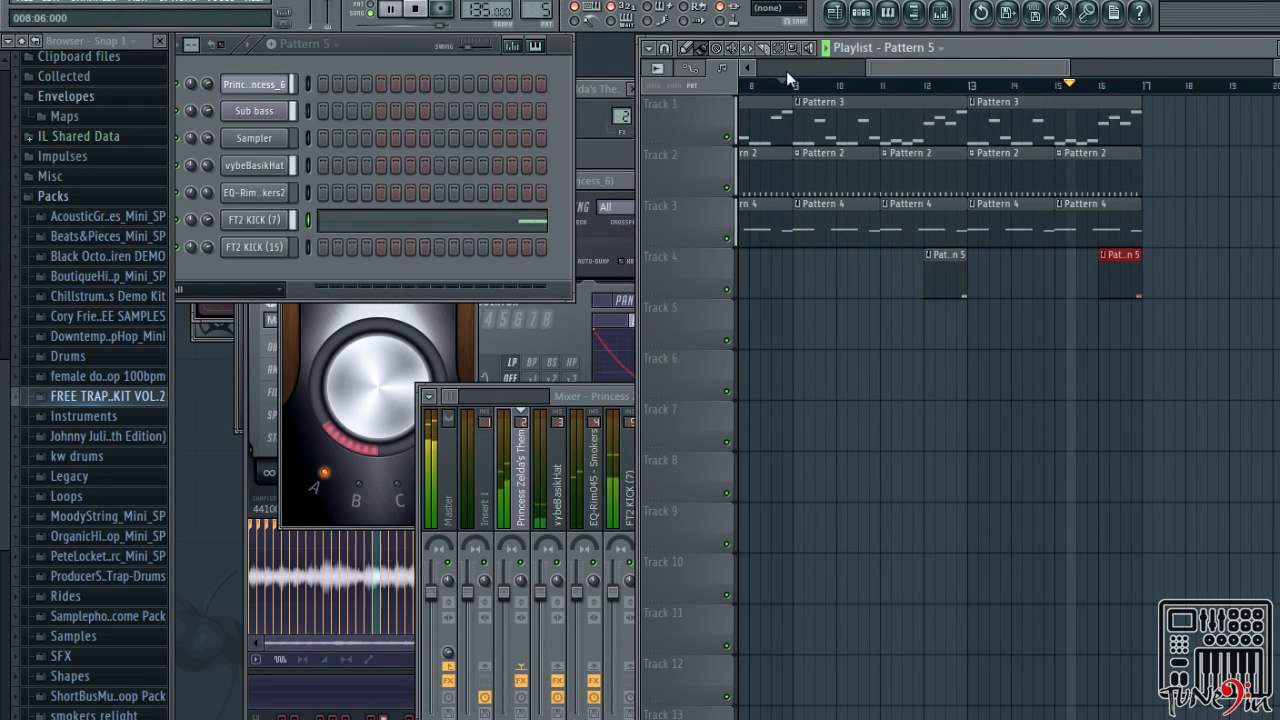
# Switch to Pattern 2, stop playback and fill all 32 steps of the vybeBasikHat channel
pyautogui.press('KP_Subtract')
pyautogui.press('KP_Subtract')
pyautogui.press('KP_Subtract')
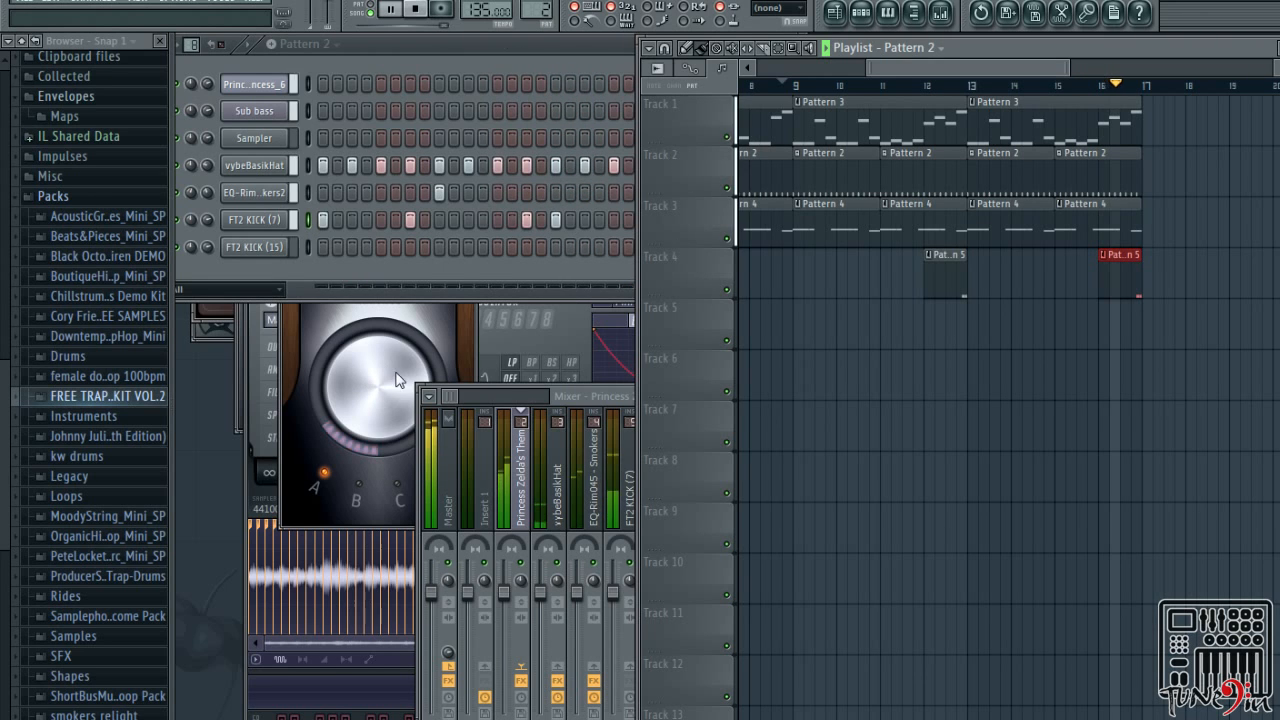
pyautogui.press('space')
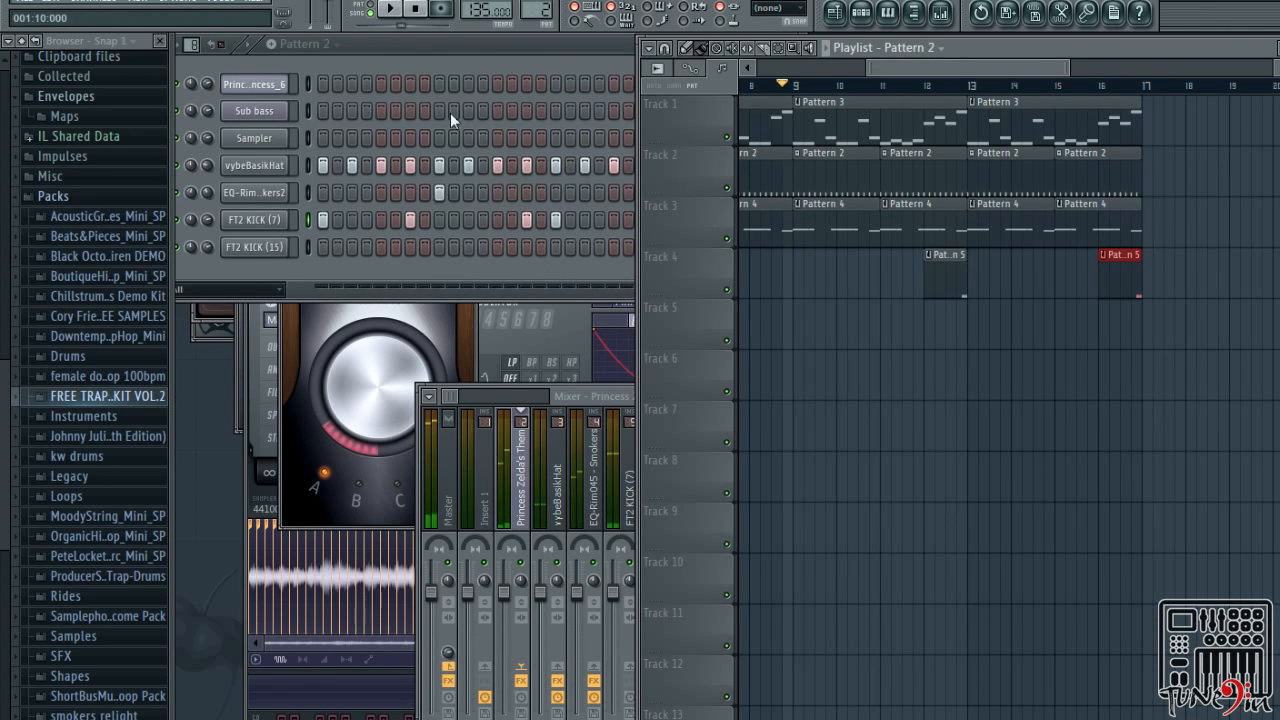
pyautogui.click(452, 76)
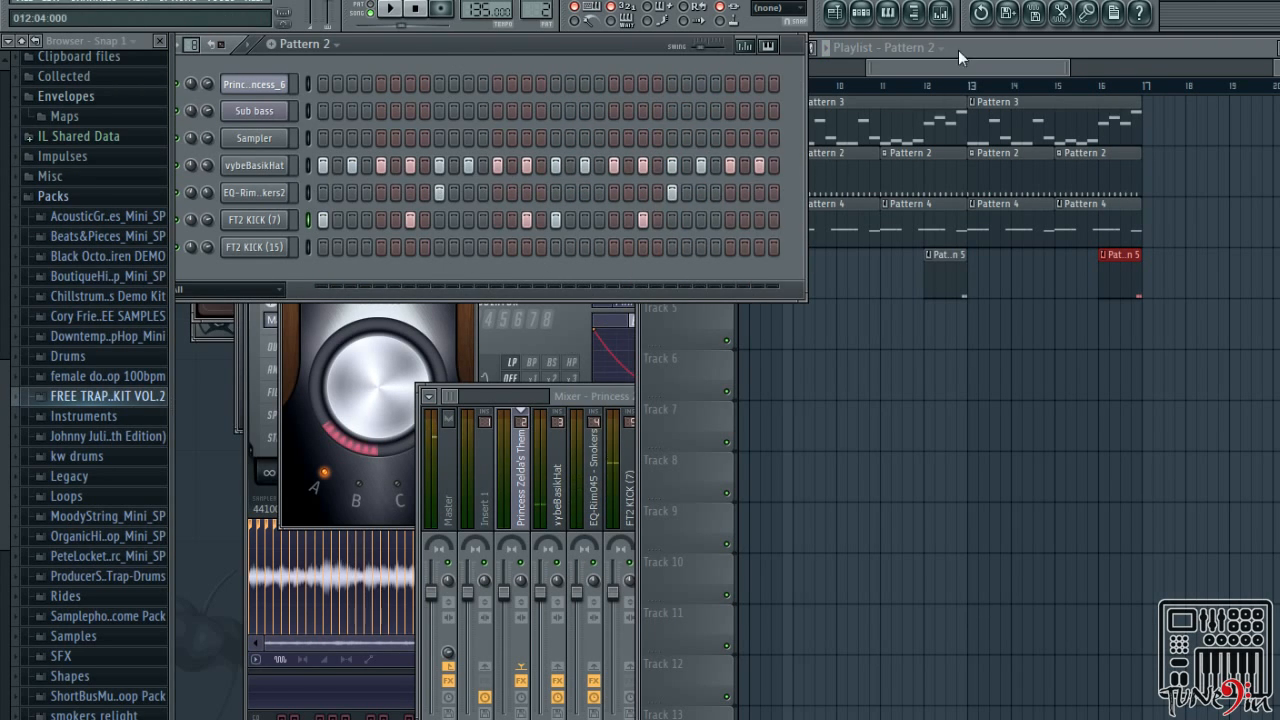
pyautogui.moveTo(928, 66); pyautogui.dragTo(895, 68)
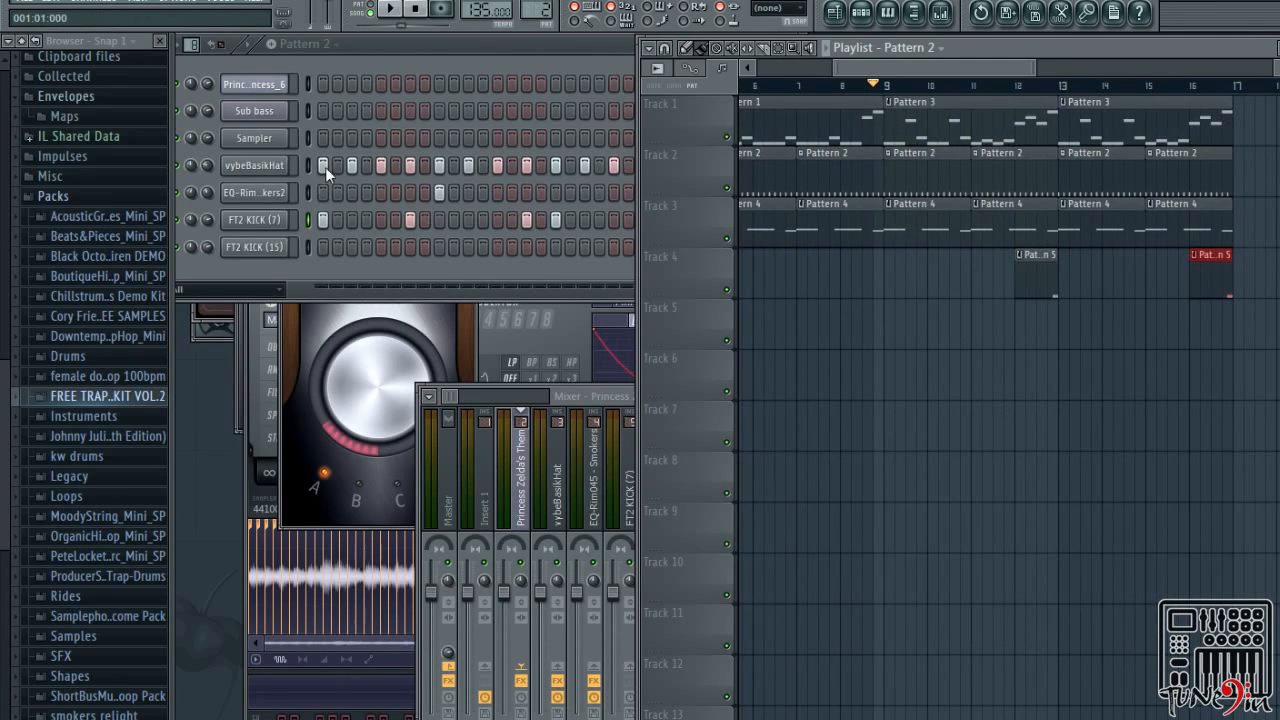
pyautogui.moveTo(334, 165); pyautogui.dragTo(827, 176)
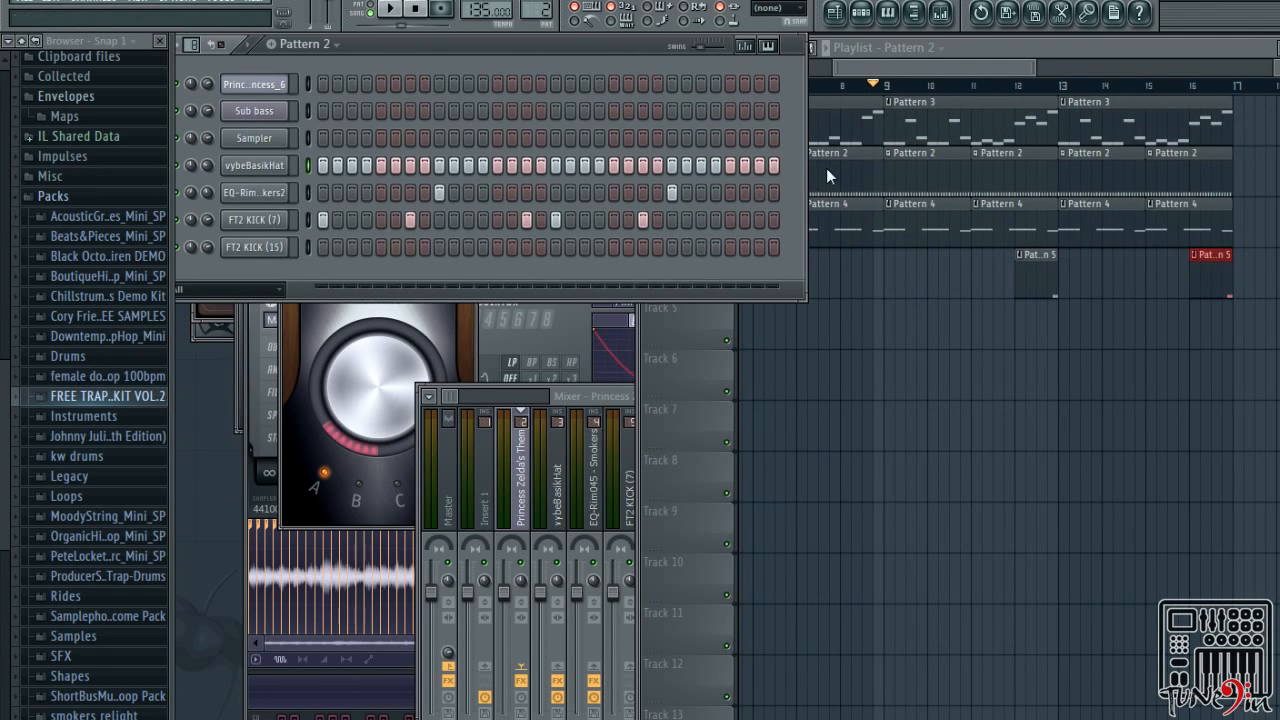
# Send the vybeBasikHat hits to the piano roll and try lower, varied velocities on notes 2–4 and 6–8
pyautogui.rightClick(243, 166)
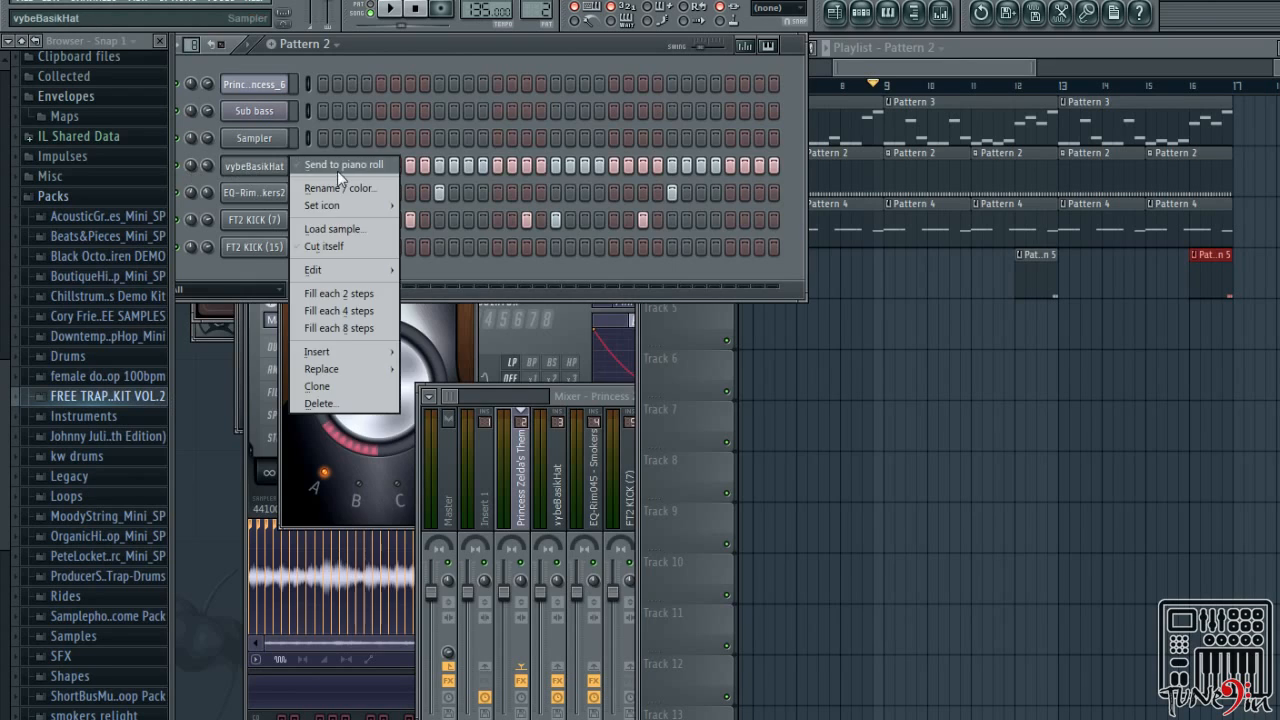
pyautogui.click(300, 165)
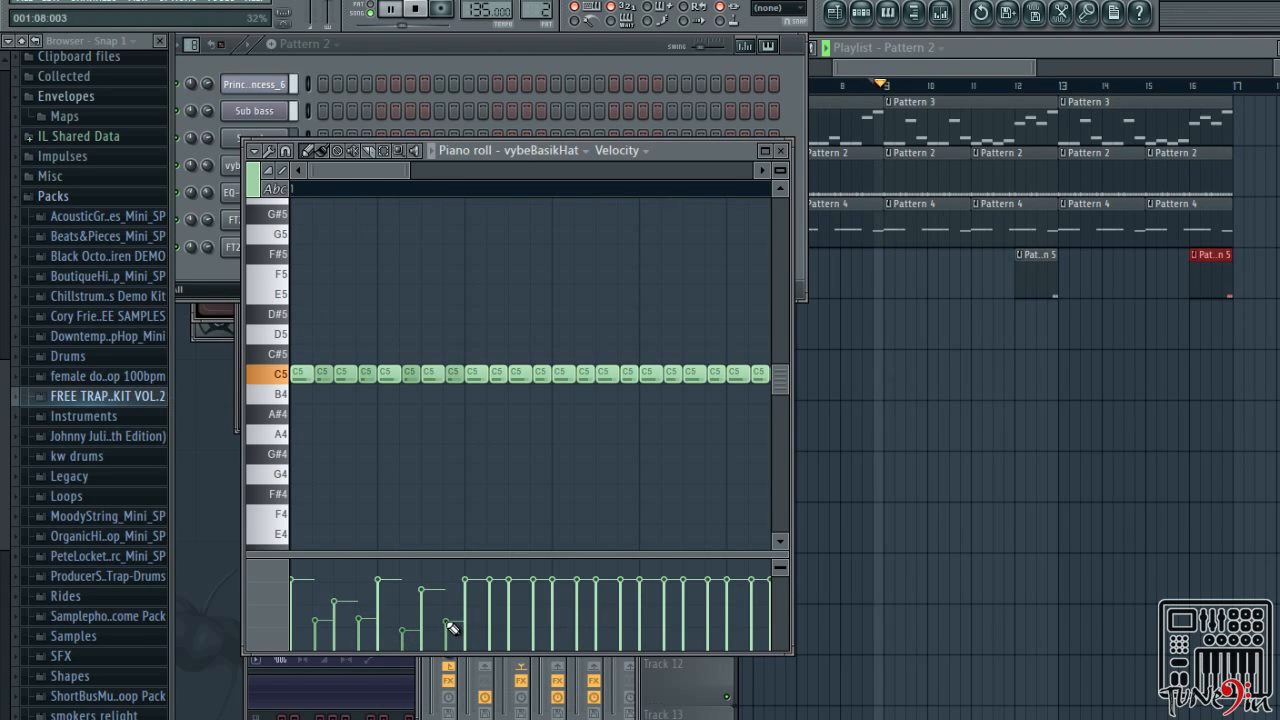
pyautogui.press('space')
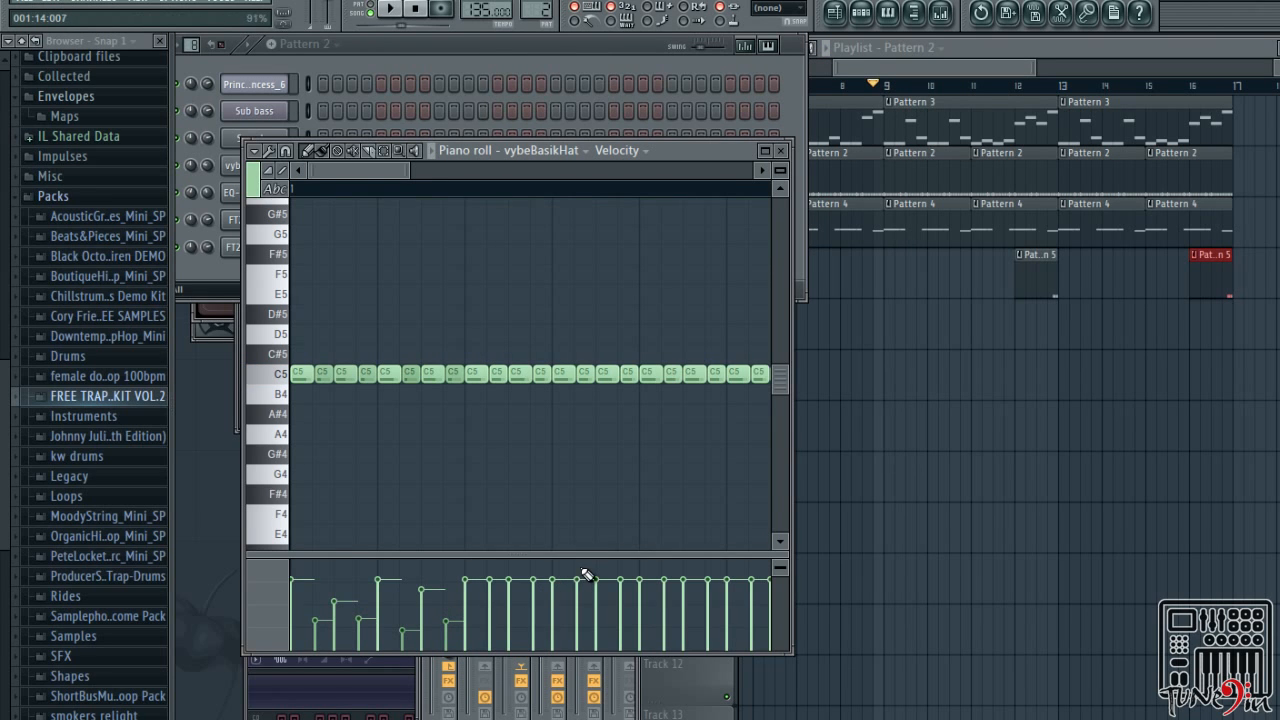
# Undo the vybeBasikHat velocity edits and the transfer to the piano roll, and close the piano roll
pyautogui.hotkey('ctrl', 'alt', 'z')
pyautogui.hotkey('ctrl', 'alt', 'z')
pyautogui.hotkey('ctrl', 'alt', 'z')
pyautogui.hotkey('ctrl', 'alt', 'z')
pyautogui.hotkey('ctrl', 'alt', 'z')
pyautogui.hotkey('ctrl', 'alt', 'z')
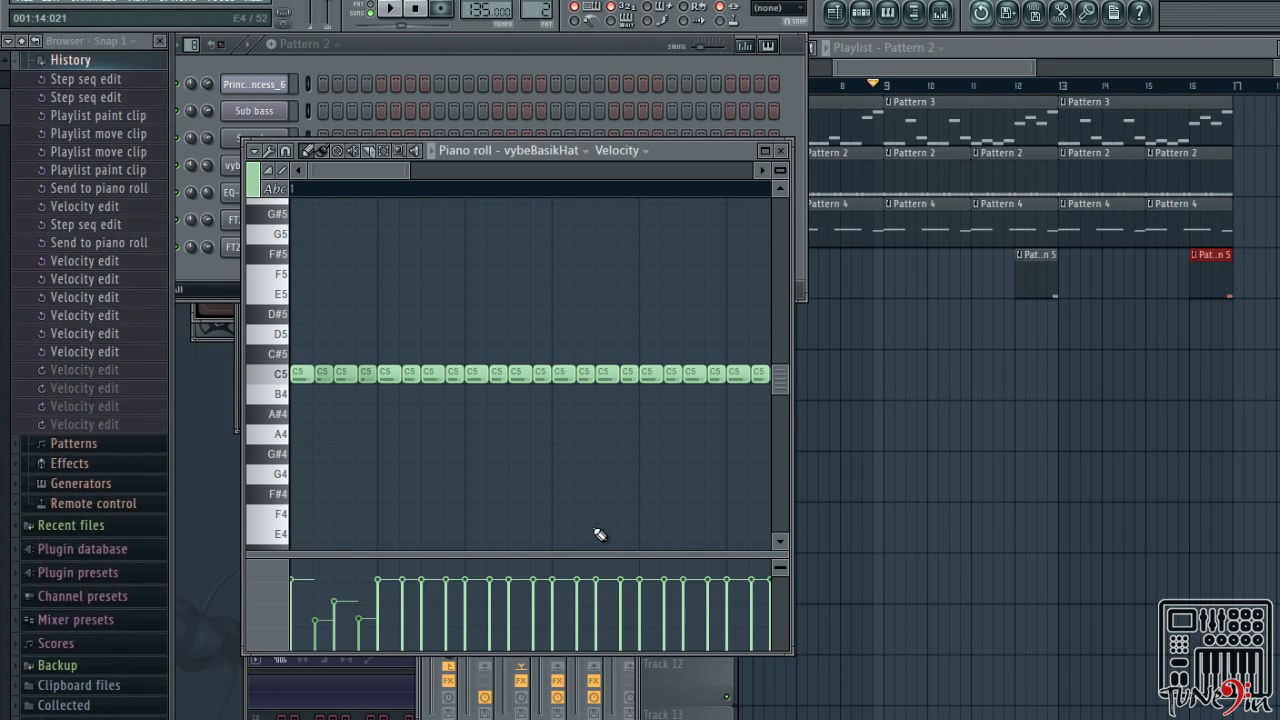
pyautogui.hotkey('ctrl', 'alt', 'z')
pyautogui.hotkey('ctrl', 'alt', 'z')
pyautogui.hotkey('ctrl', 'alt', 'z')
pyautogui.hotkey('ctrl', 'alt', 'z')
pyautogui.hotkey('ctrl', 'alt', 'z')
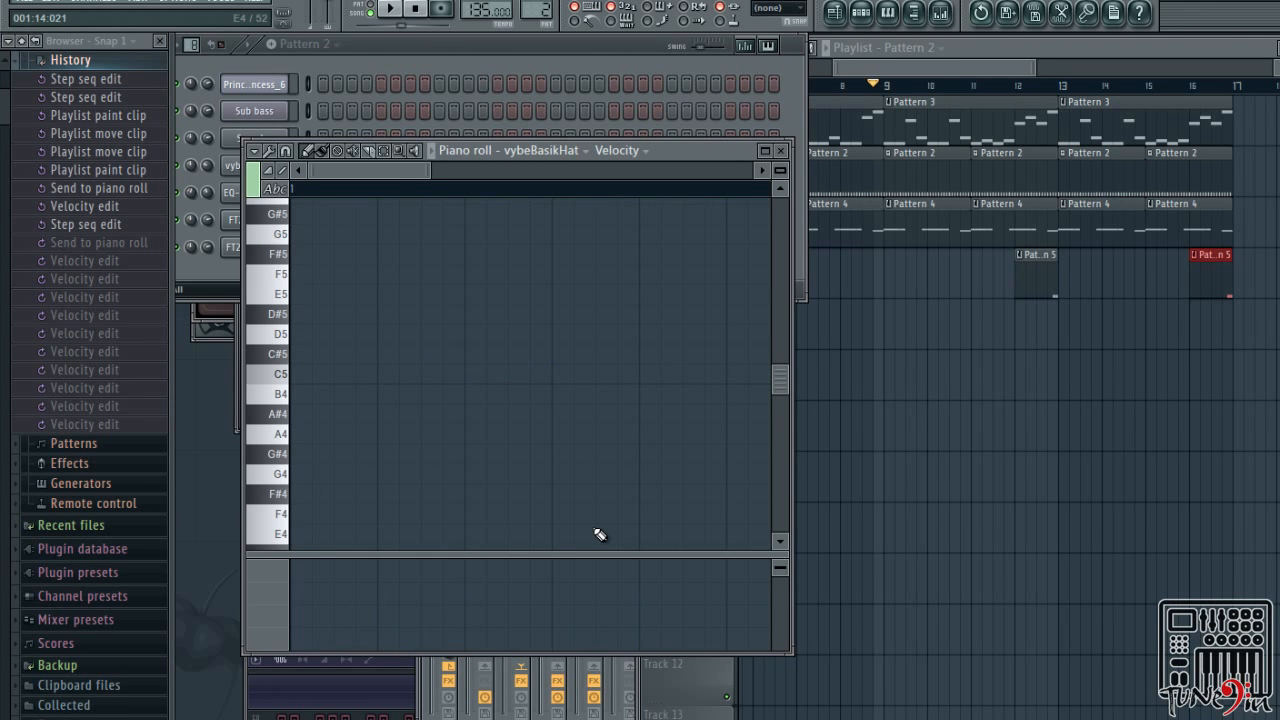
pyautogui.click(781, 150)
# Thin the vybeBasikHat row in Pattern 2 so that hits remain only on the odd-numbered steps
pyautogui.click(337, 165)
pyautogui.click(366, 165)
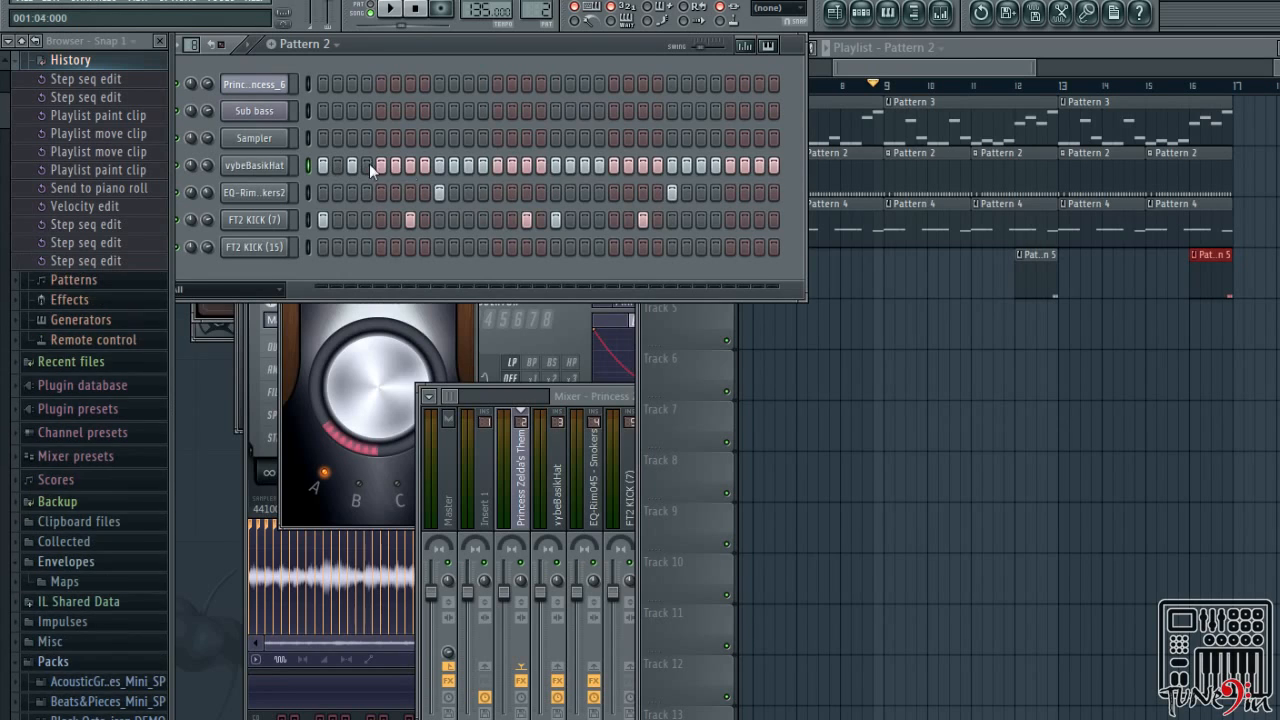
pyautogui.click(395, 165)
pyautogui.click(424, 165)
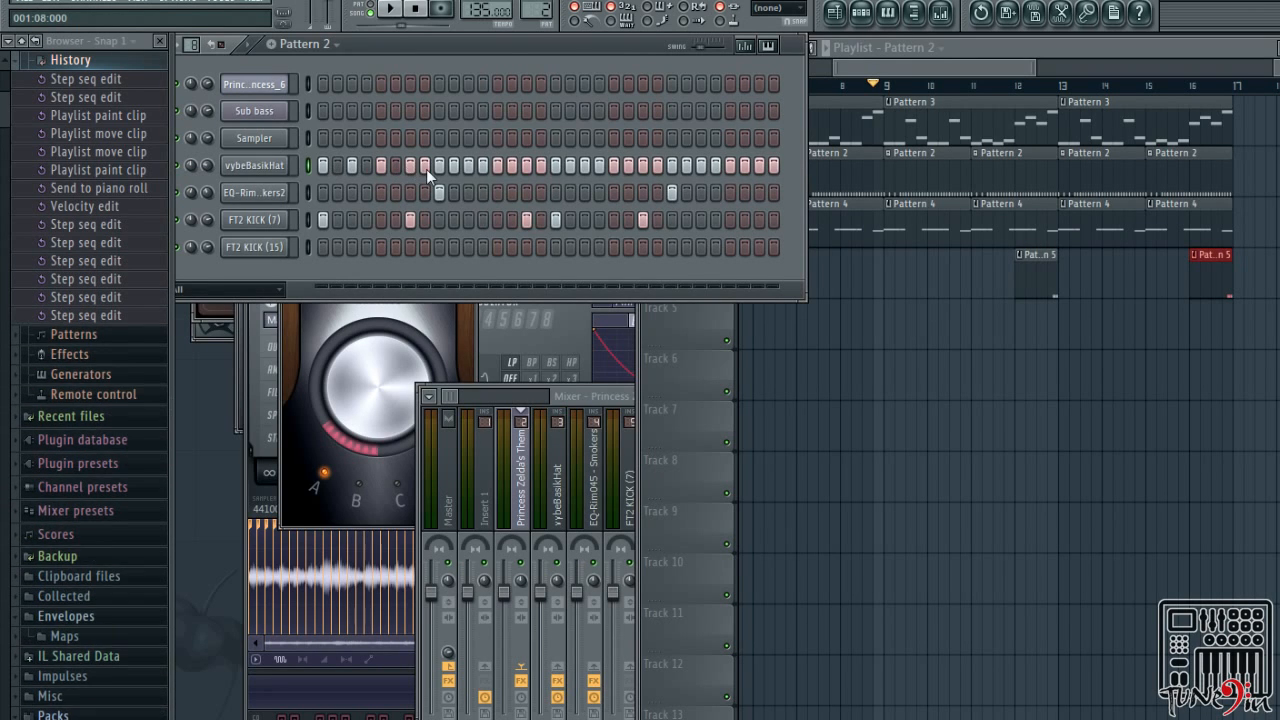
pyautogui.click(453, 165)
pyautogui.click(482, 165)
pyautogui.click(482, 165)
pyautogui.click(511, 165)
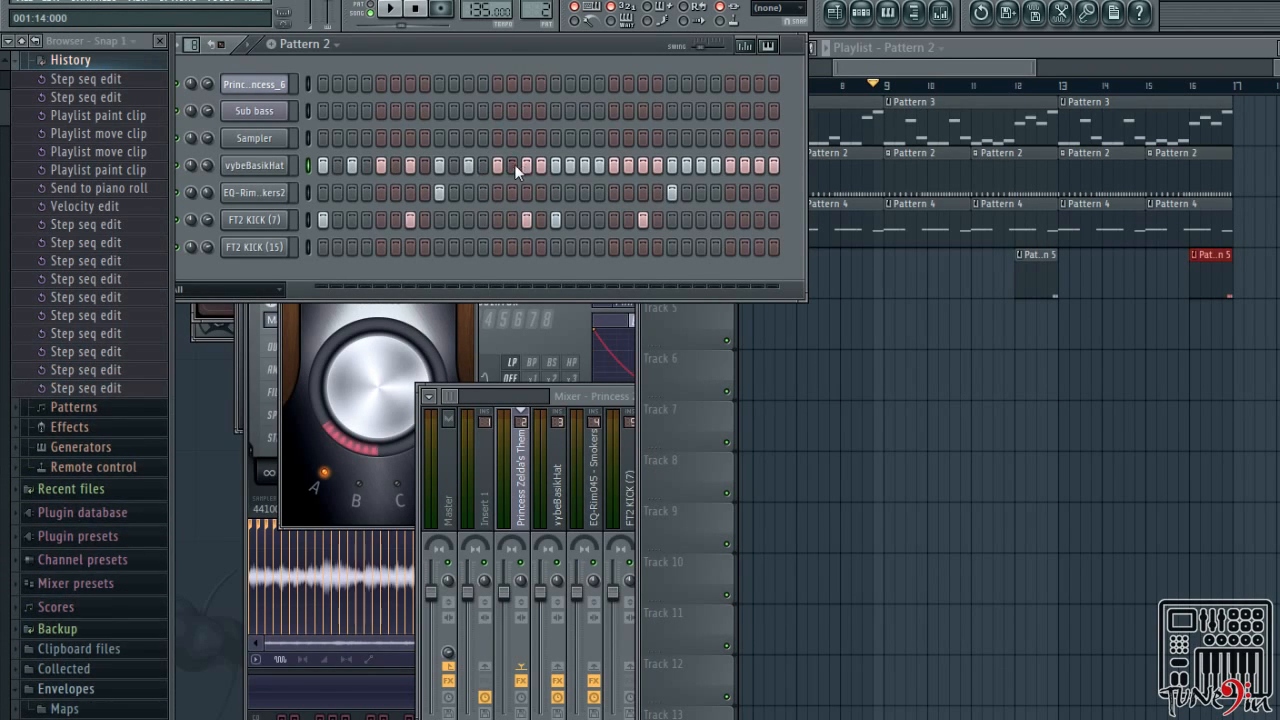
pyautogui.click(540, 165)
pyautogui.click(570, 165)
pyautogui.click(599, 165)
pyautogui.click(628, 165)
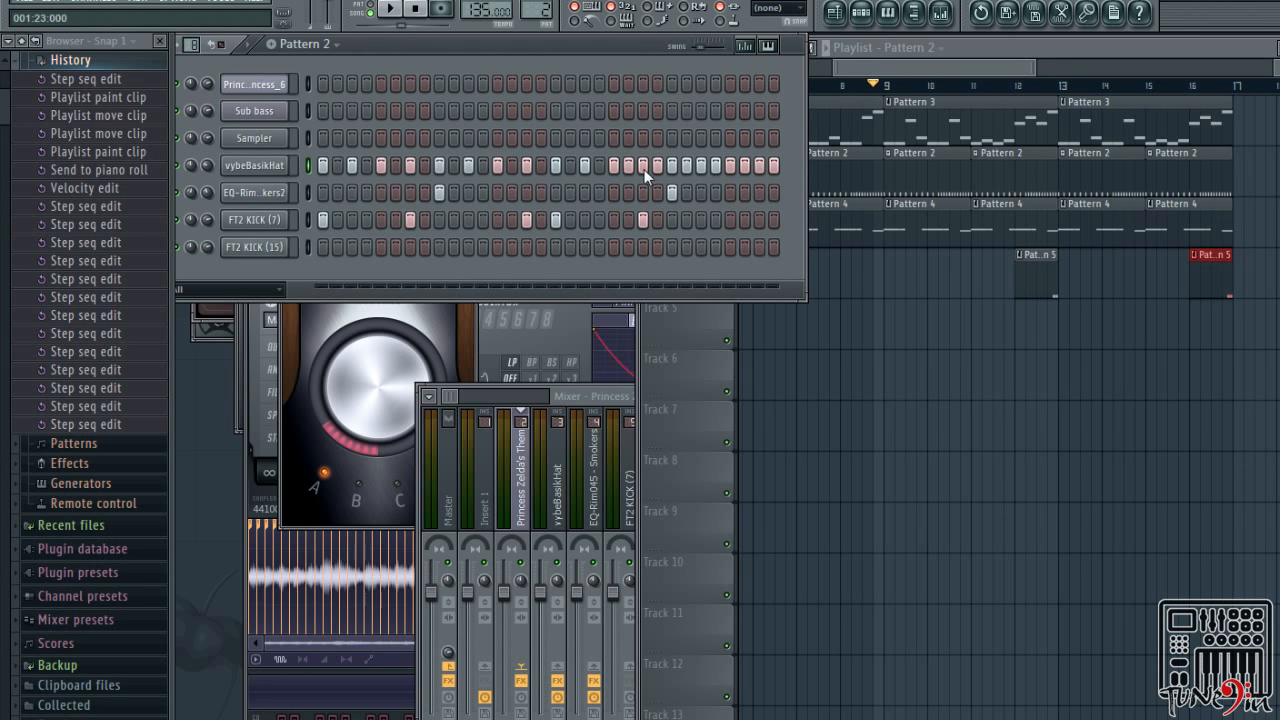
pyautogui.click(642, 165)
pyautogui.click(657, 165)
pyautogui.click(686, 165)
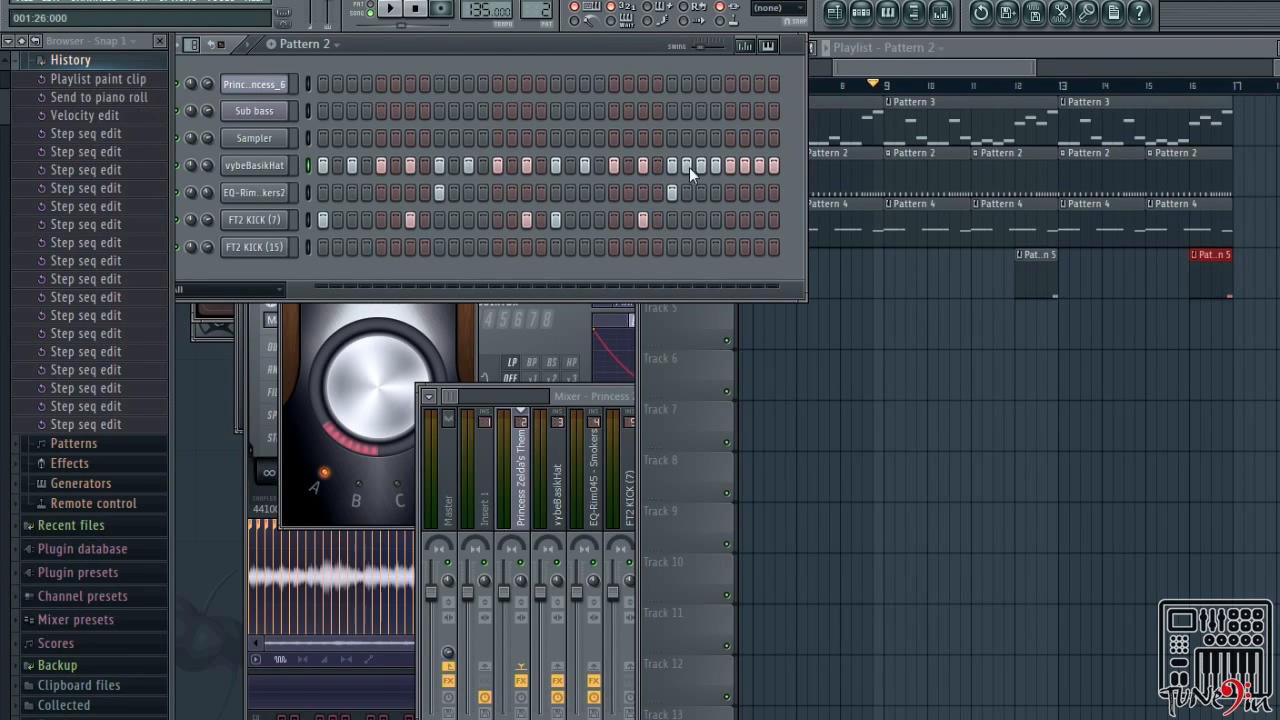
pyautogui.click(716, 165)
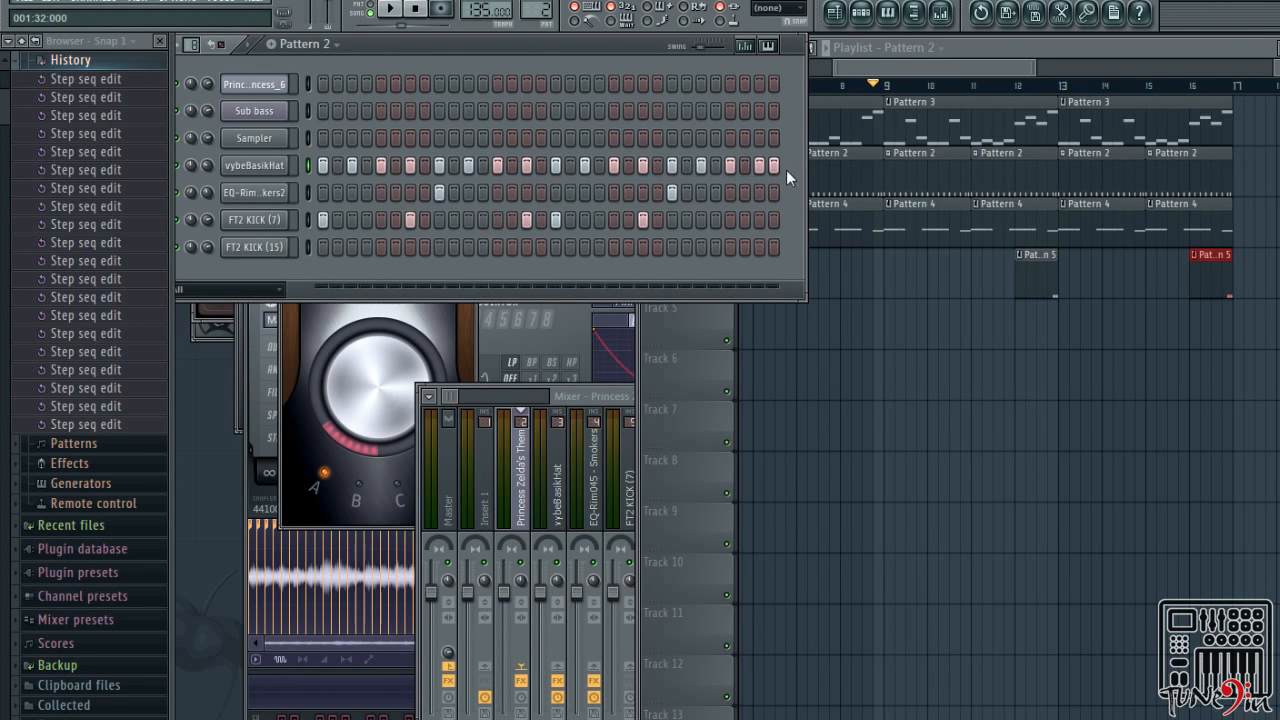
# Audition the thinned hi-hats and add extra vybeBasikHat hits on steps 12, 16 and 32
pyautogui.press('space')
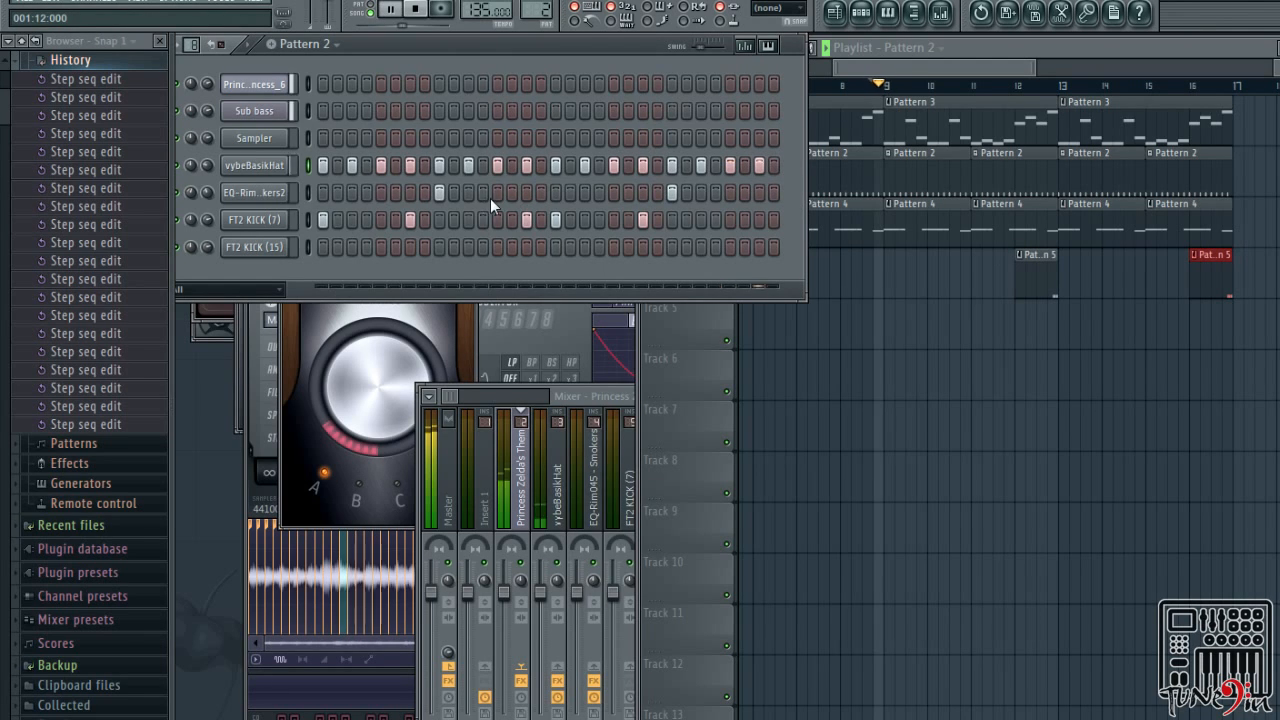
pyautogui.press('space')
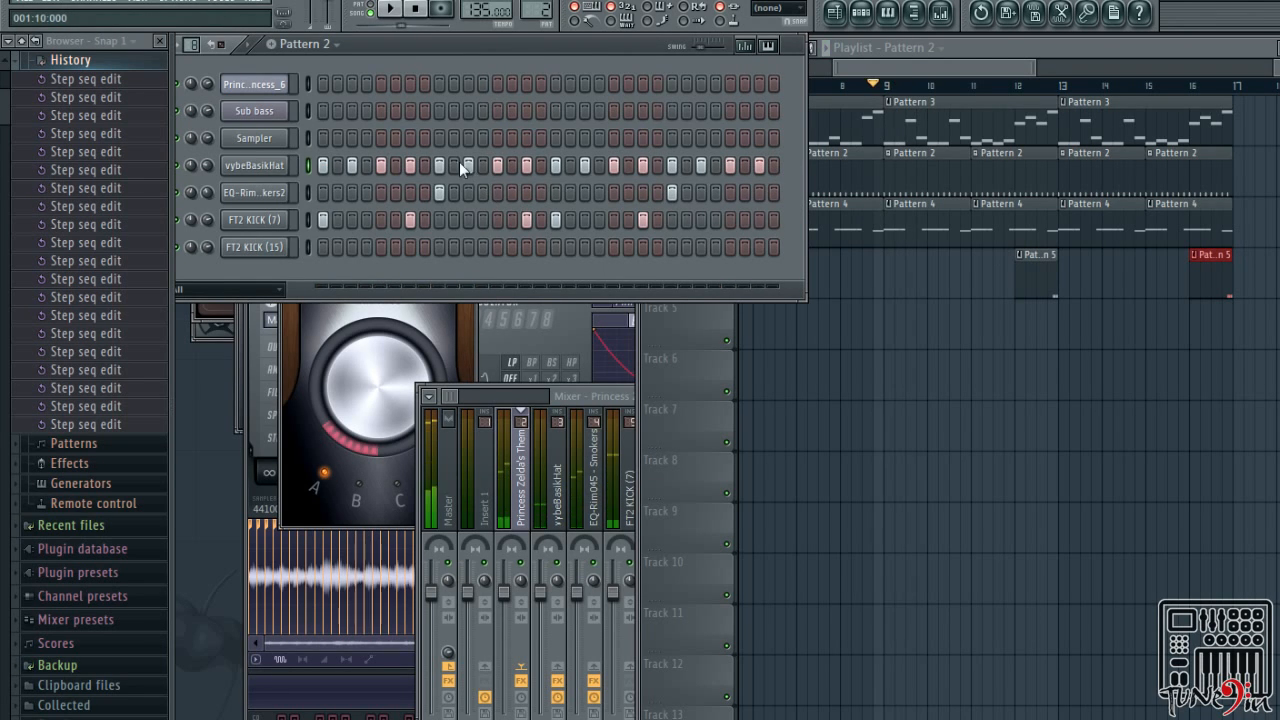
pyautogui.press('space')
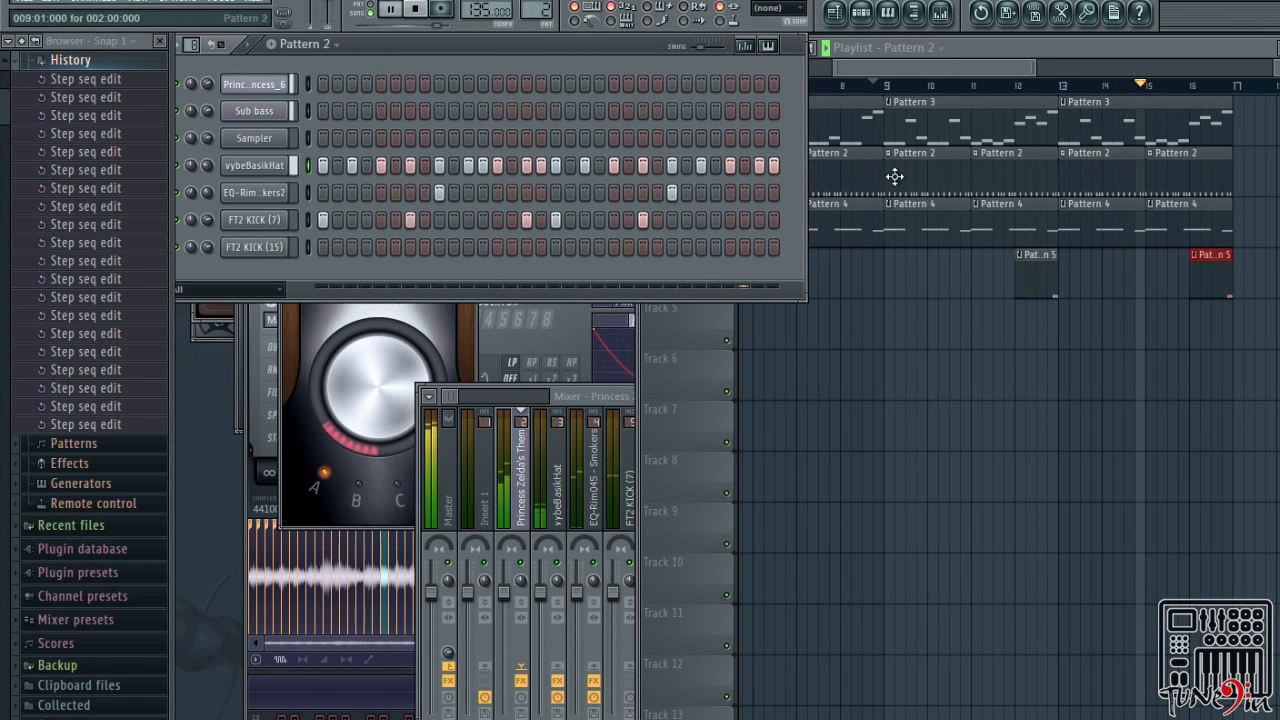
# Send the FT2 KICK (7) hits to the piano roll and transpose all notes down one semitone to B4
pyautogui.click(248, 221)
pyautogui.rightClick(247, 226)
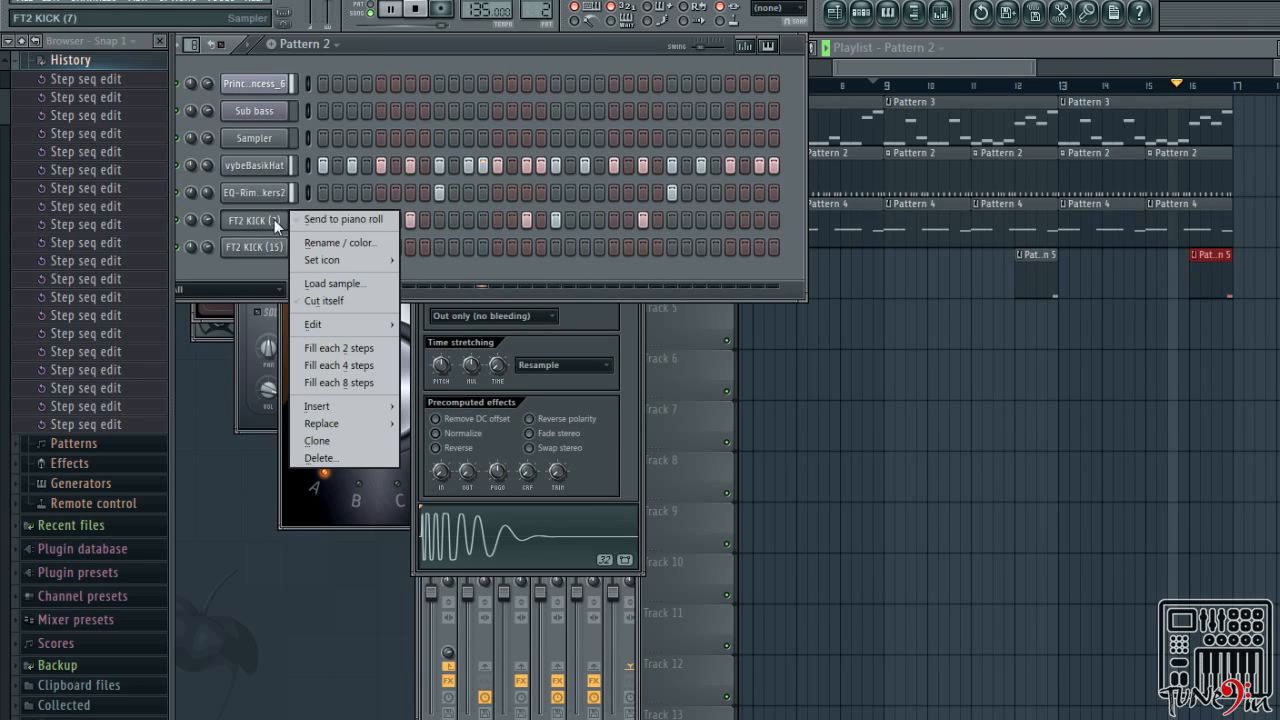
pyautogui.click(341, 217)
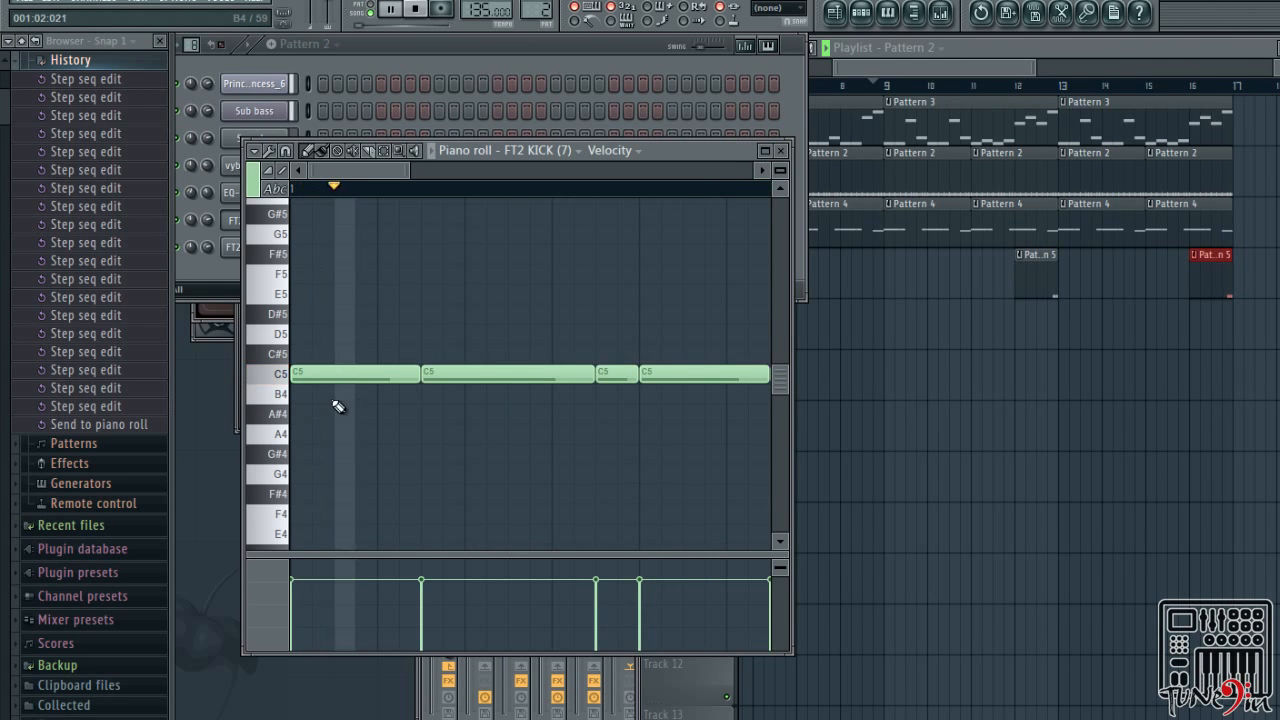
pyautogui.press('space')
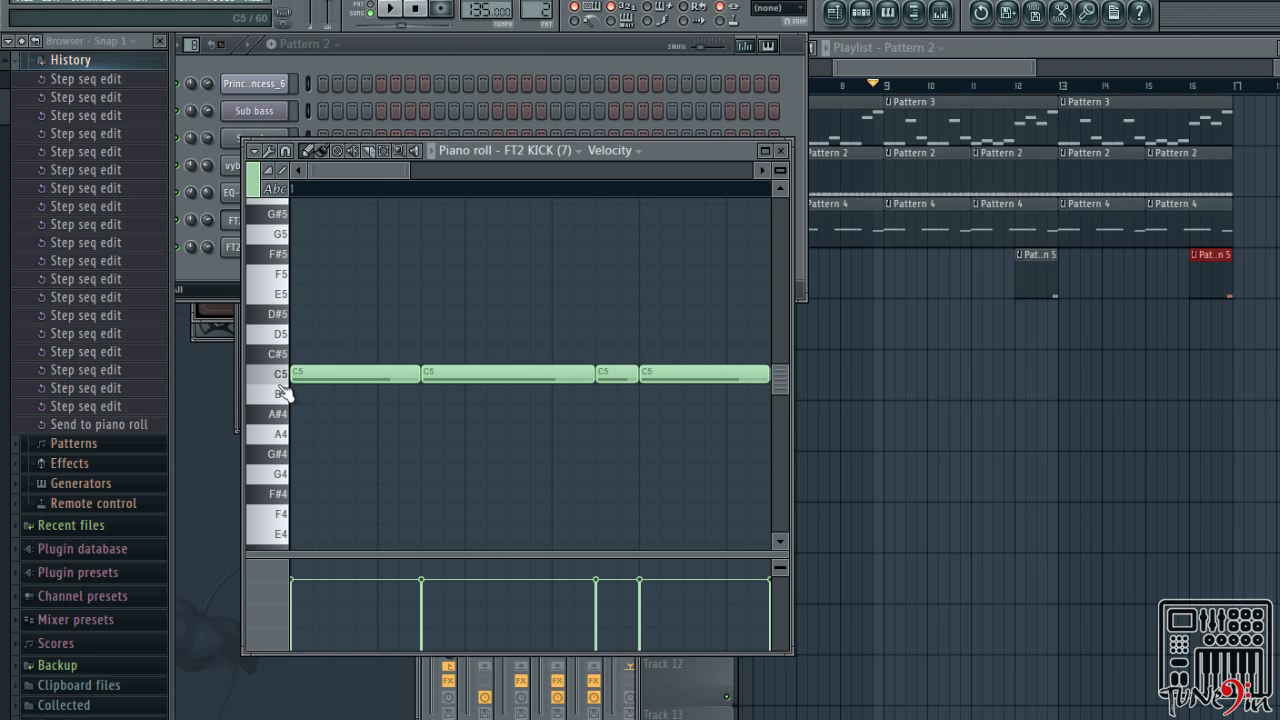
pyautogui.hotkey('shift', 'Down')
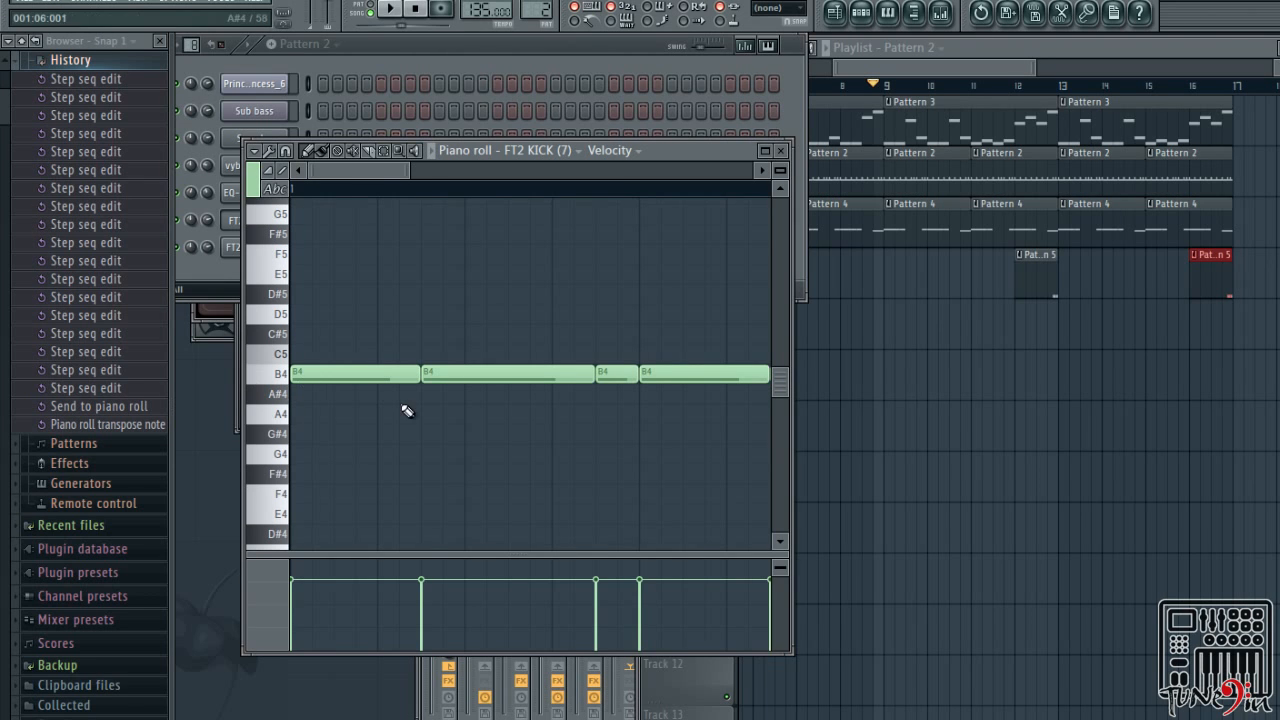
pyautogui.click(781, 151)
# Audition the arrangement around bar 9 with the lowered FT2 KICK (7)
pyautogui.press('space')
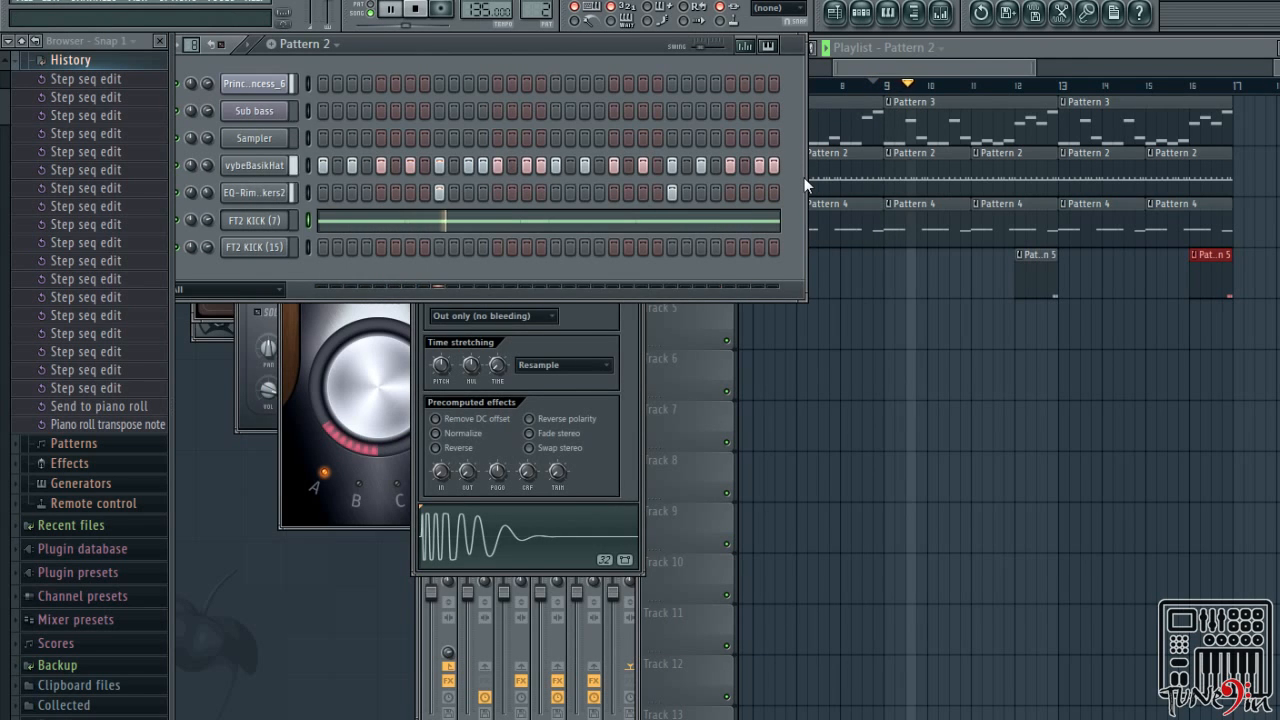
pyautogui.click(980, 62)
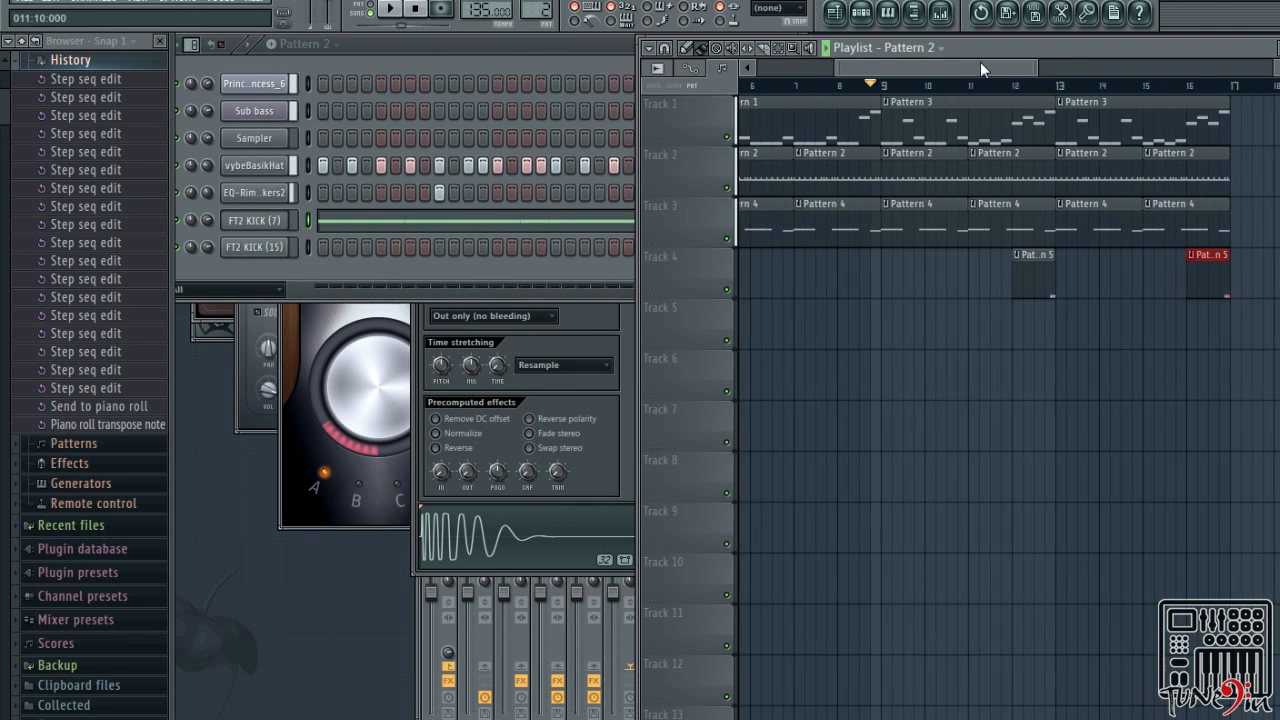
pyautogui.moveTo(946, 71)
pyautogui.mouseDown()
pyautogui.moveTo(918, 79)
pyautogui.moveTo(933, 61)
pyautogui.moveTo(968, 63)
pyautogui.mouseUp()
pyautogui.click(520, 218)
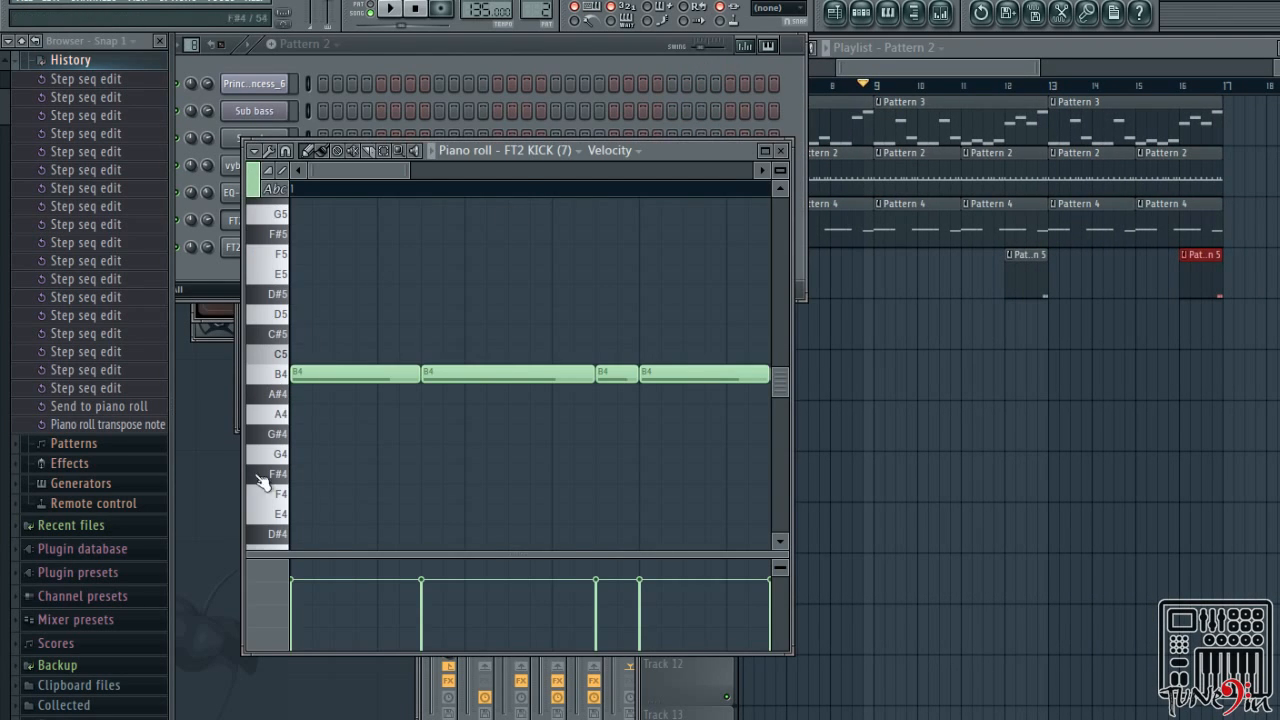
pyautogui.click(783, 151)
pyautogui.moveTo(905, 71); pyautogui.dragTo(948, 63)
# Transpose the FT2 KICK (7) notes down another semitone to A#4, play them back and compare nearby pitches
pyautogui.click(517, 220)
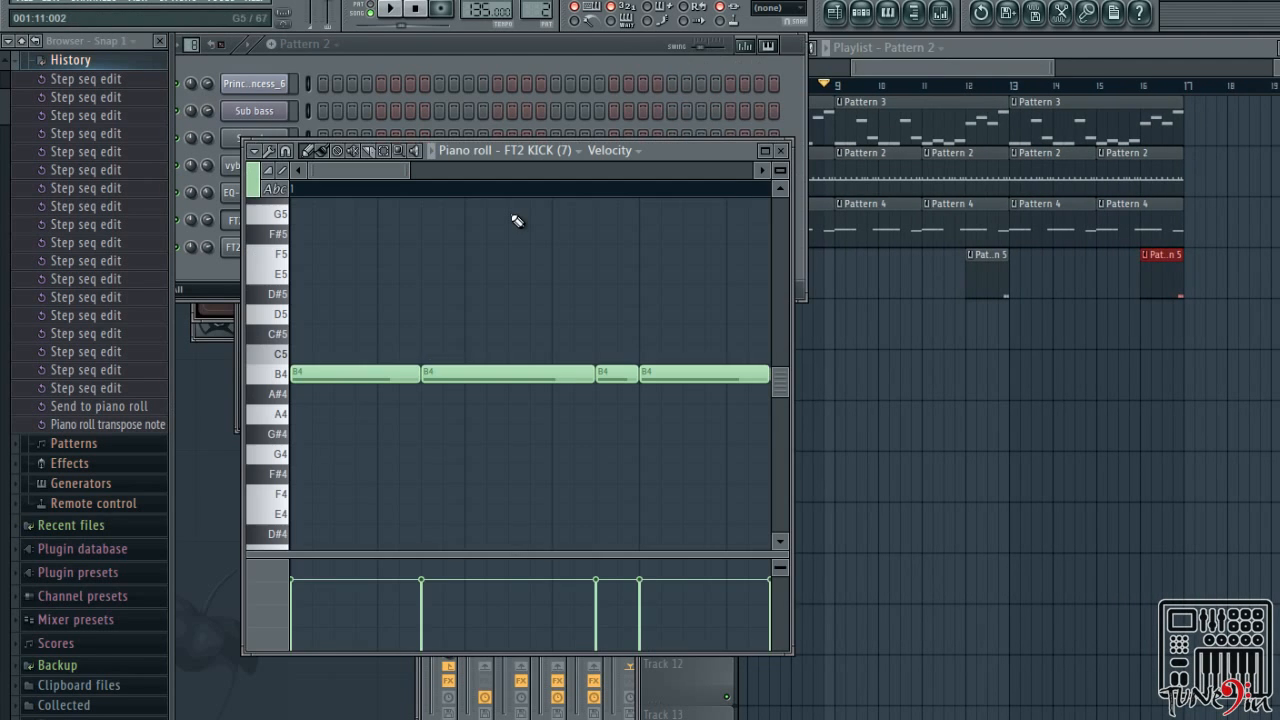
pyautogui.press('Down')
pyautogui.press('space')
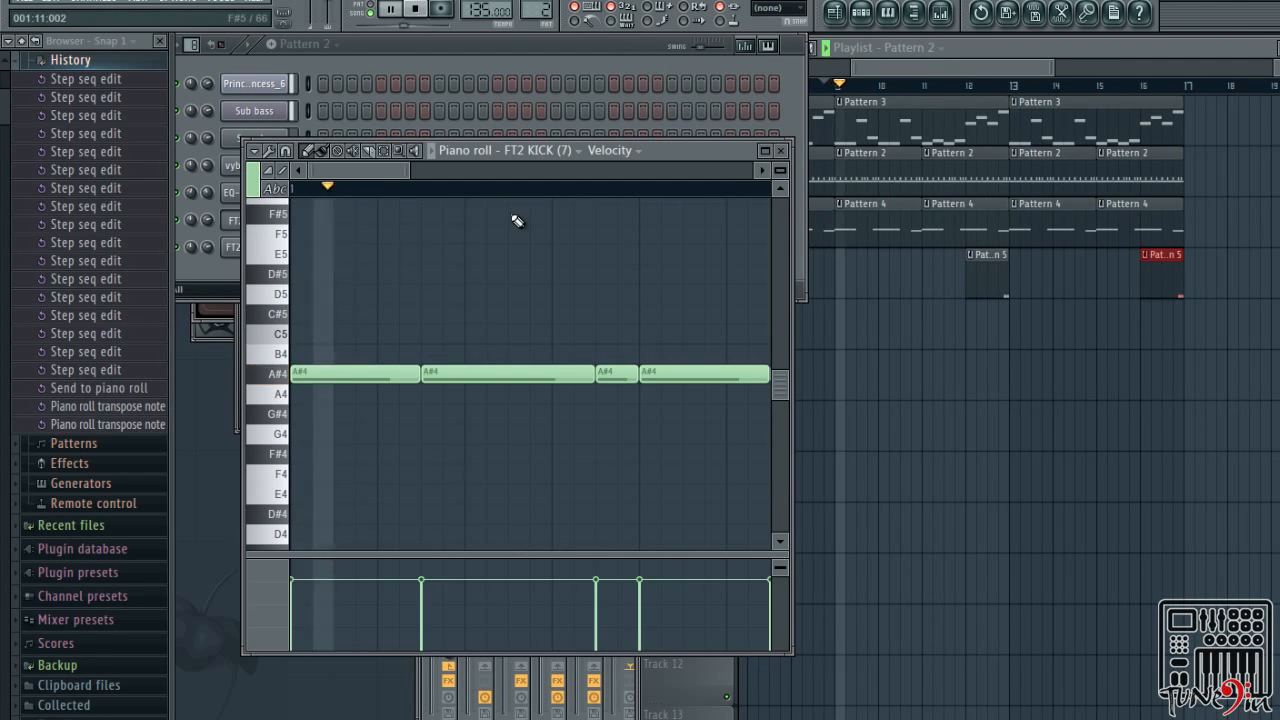
pyautogui.press('space')
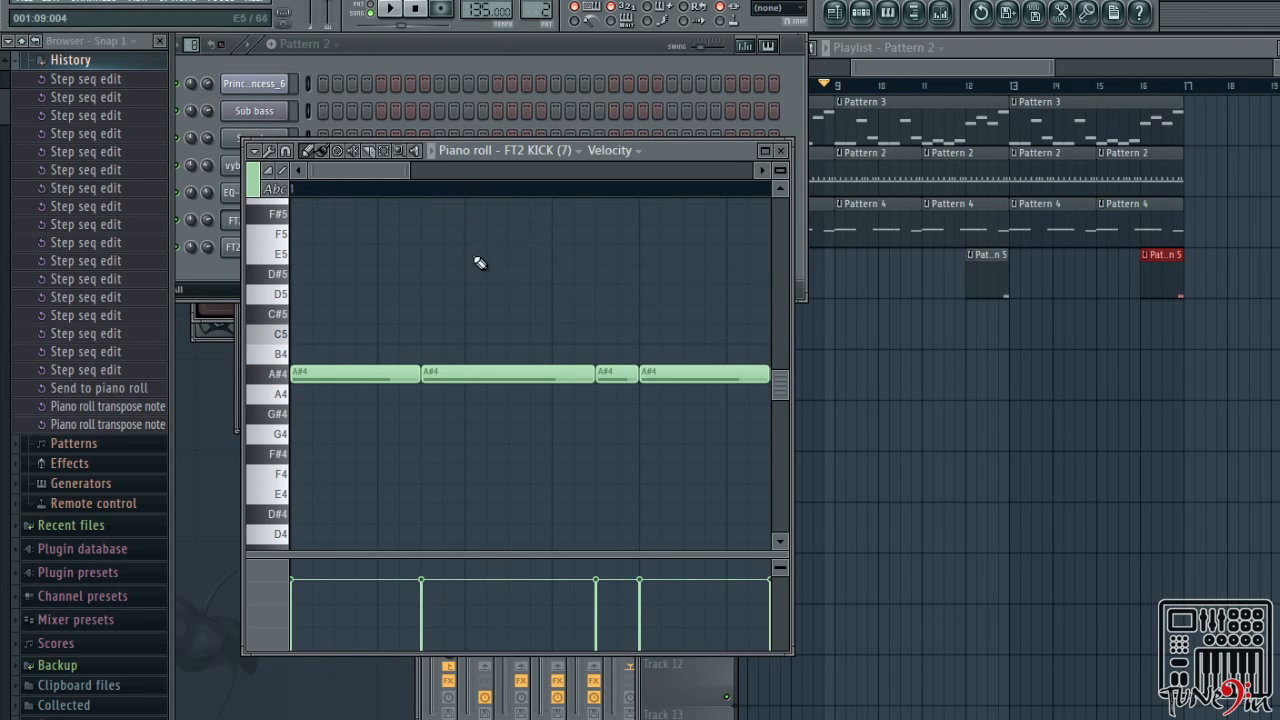
pyautogui.click(270, 338)
pyautogui.click(270, 338)
pyautogui.click(271, 396)
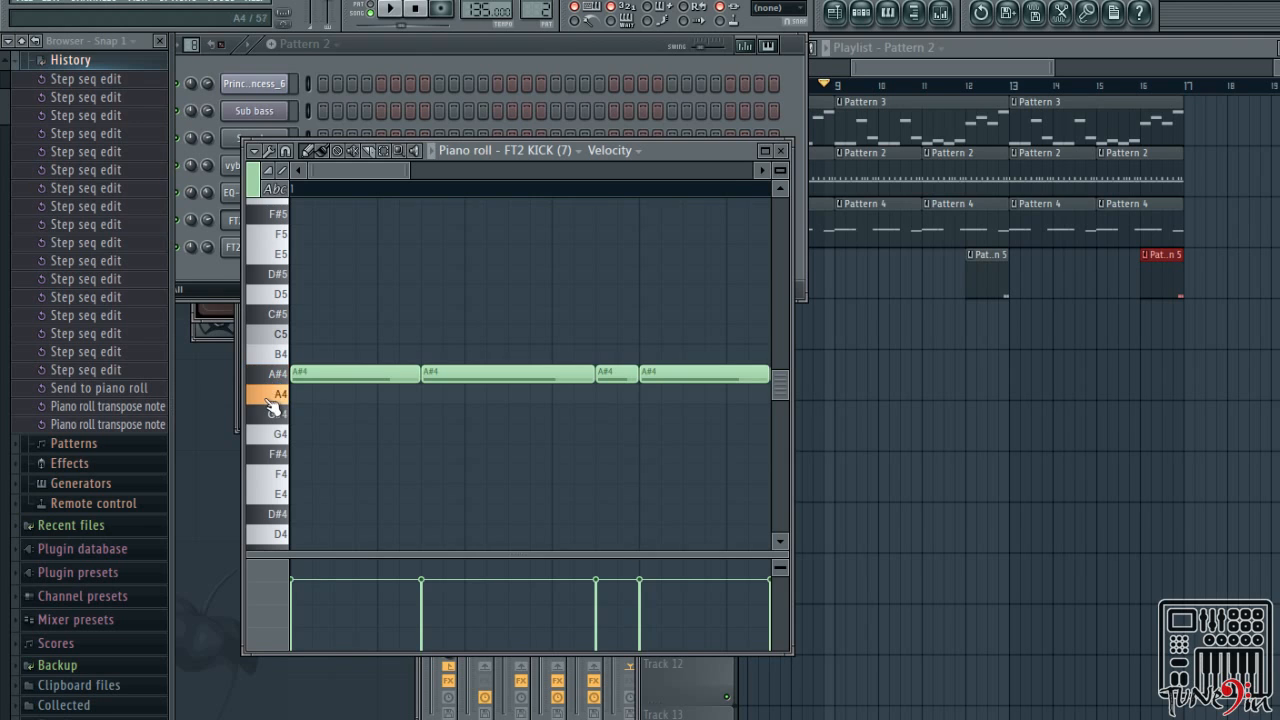
pyautogui.click(273, 372)
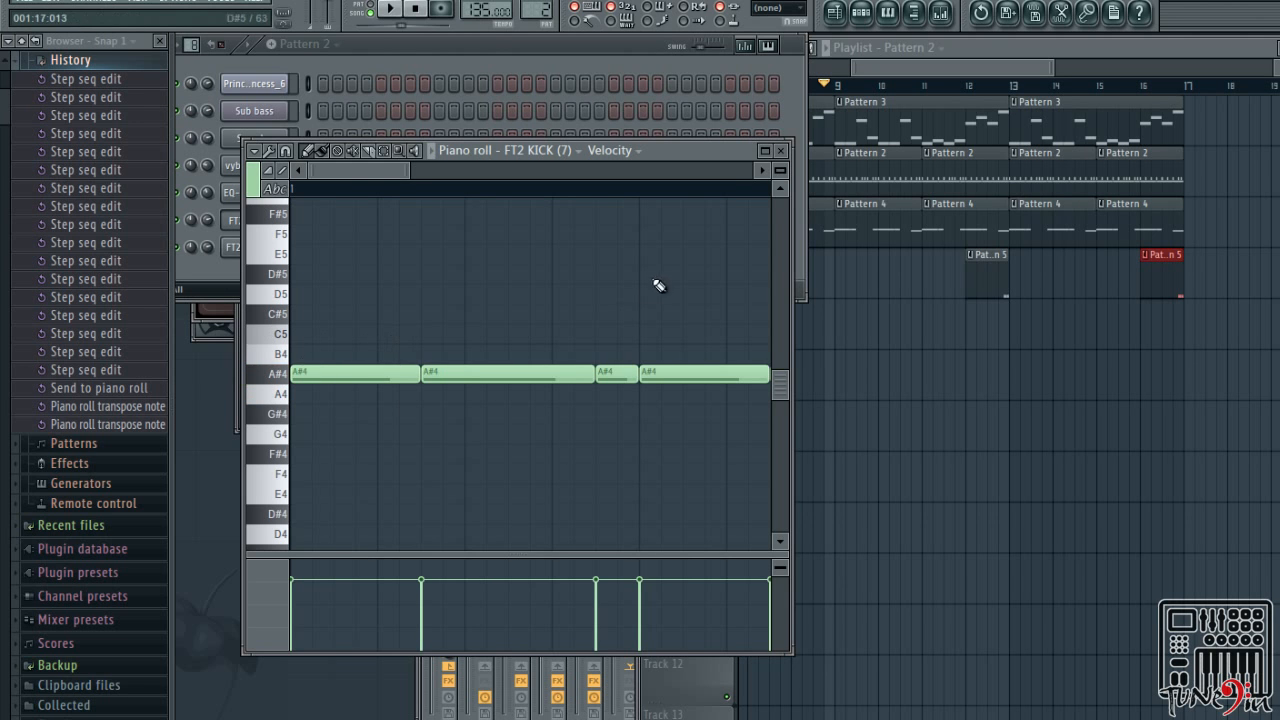
# Close the kick's piano roll and audition the arrangement from bar 9 through bar 16
pyautogui.click(780, 150)
pyautogui.press('space')
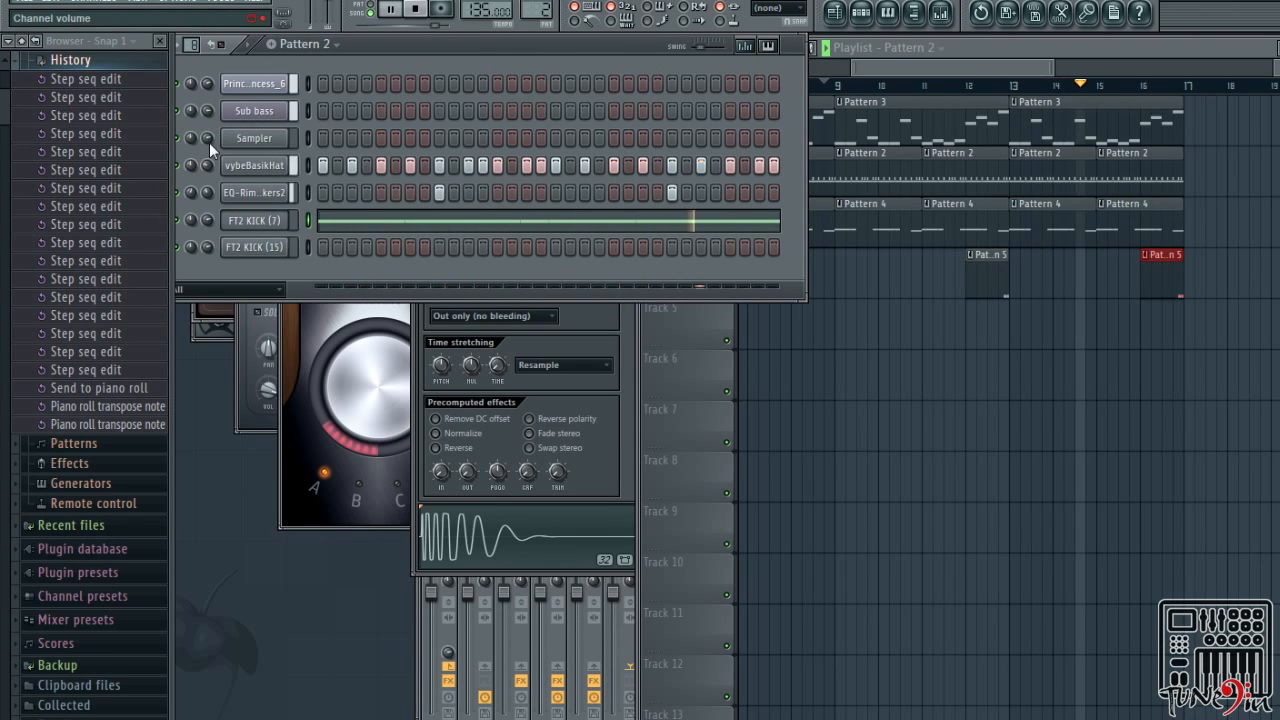
pyautogui.click(984, 59)
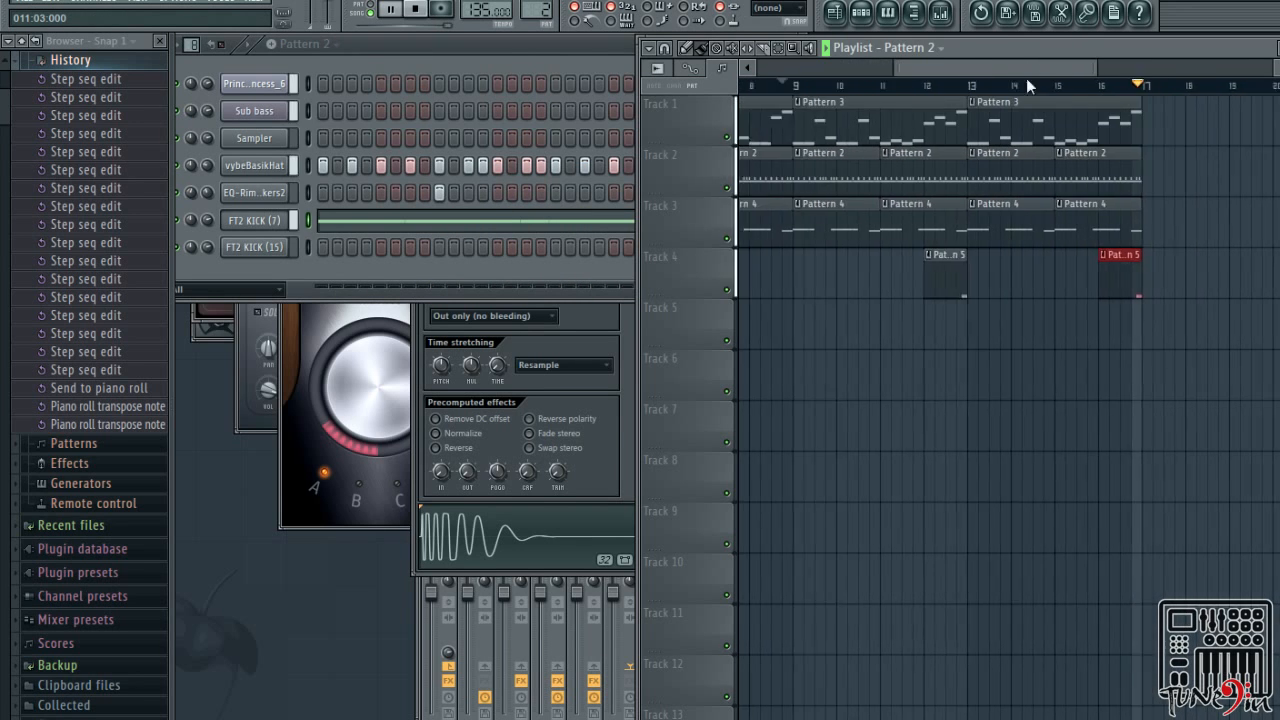
pyautogui.press('space')
# Extend the Pattern 2 clips on Track 2 and the Pattern 4 clips on Track 3 through bars 17 to 24
pyautogui.moveTo(906, 68); pyautogui.dragTo(1055, 95)
pyautogui.click(1000, 141)
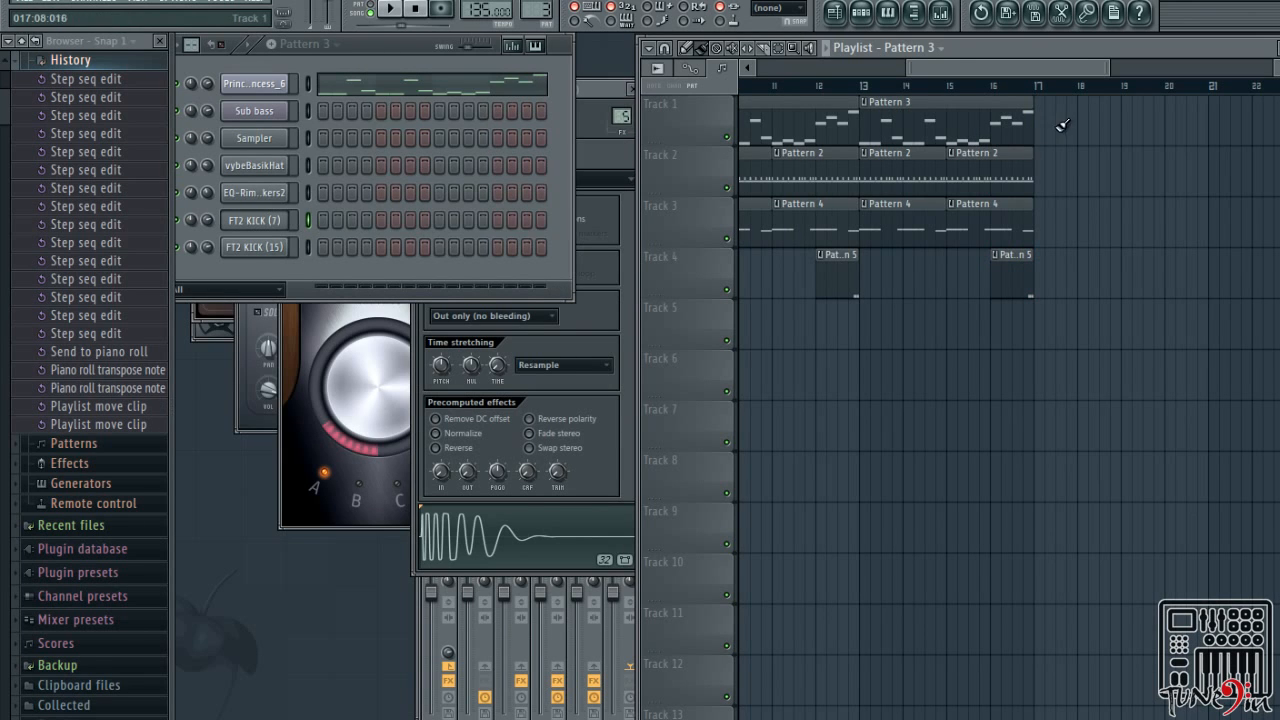
pyautogui.moveTo(1040, 180); pyautogui.dragTo(1220, 185)
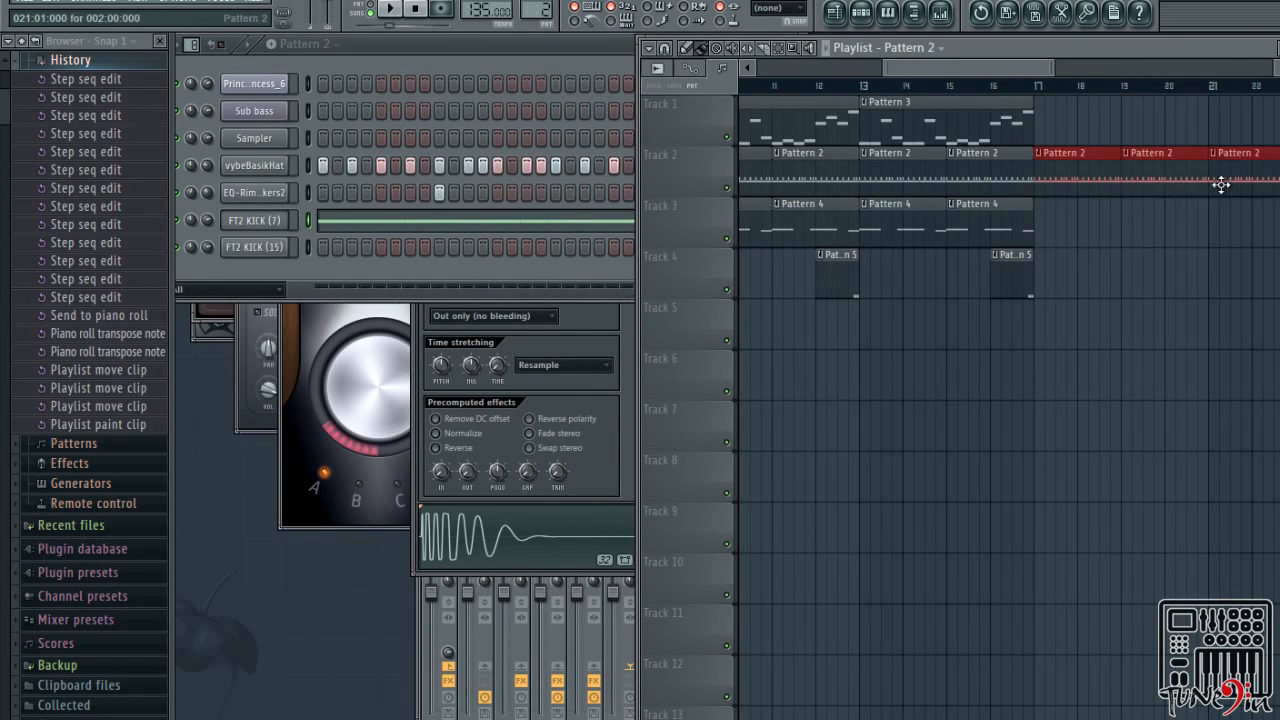
pyautogui.moveTo(1014, 74); pyautogui.dragTo(1037, 82)
pyautogui.click(1183, 161)
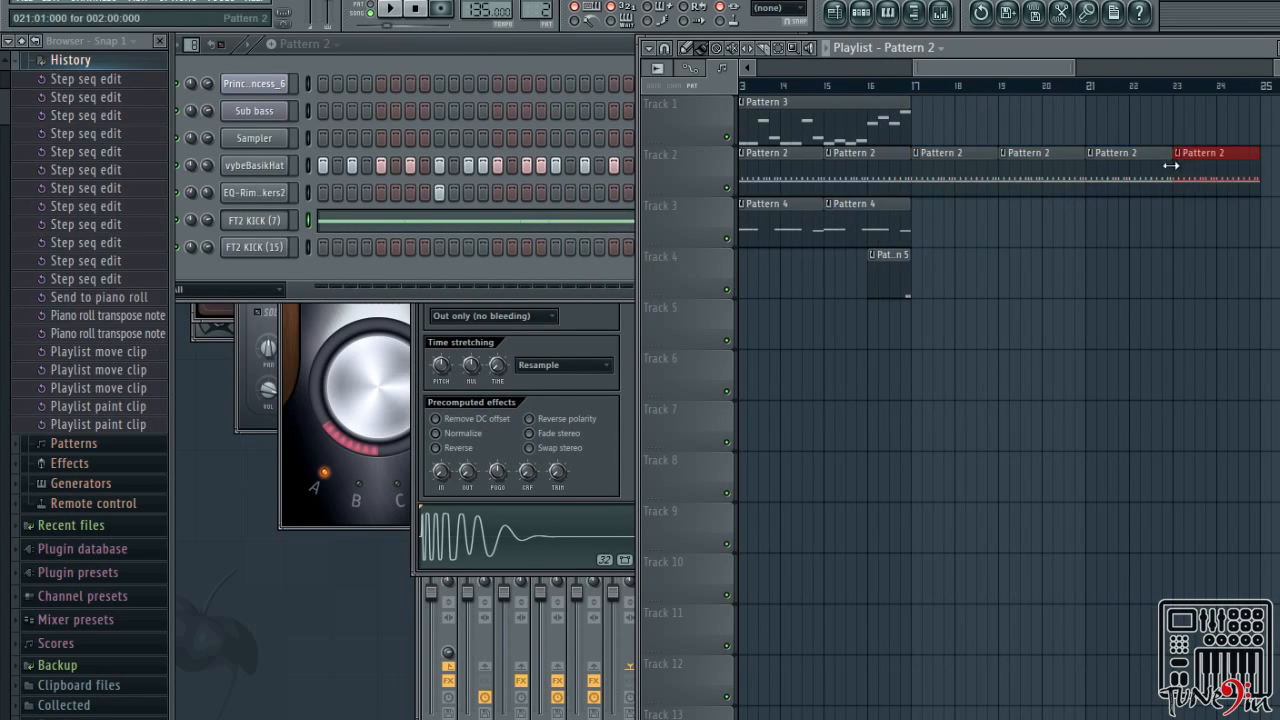
pyautogui.click(884, 227)
pyautogui.moveTo(928, 227); pyautogui.dragTo(1185, 230)
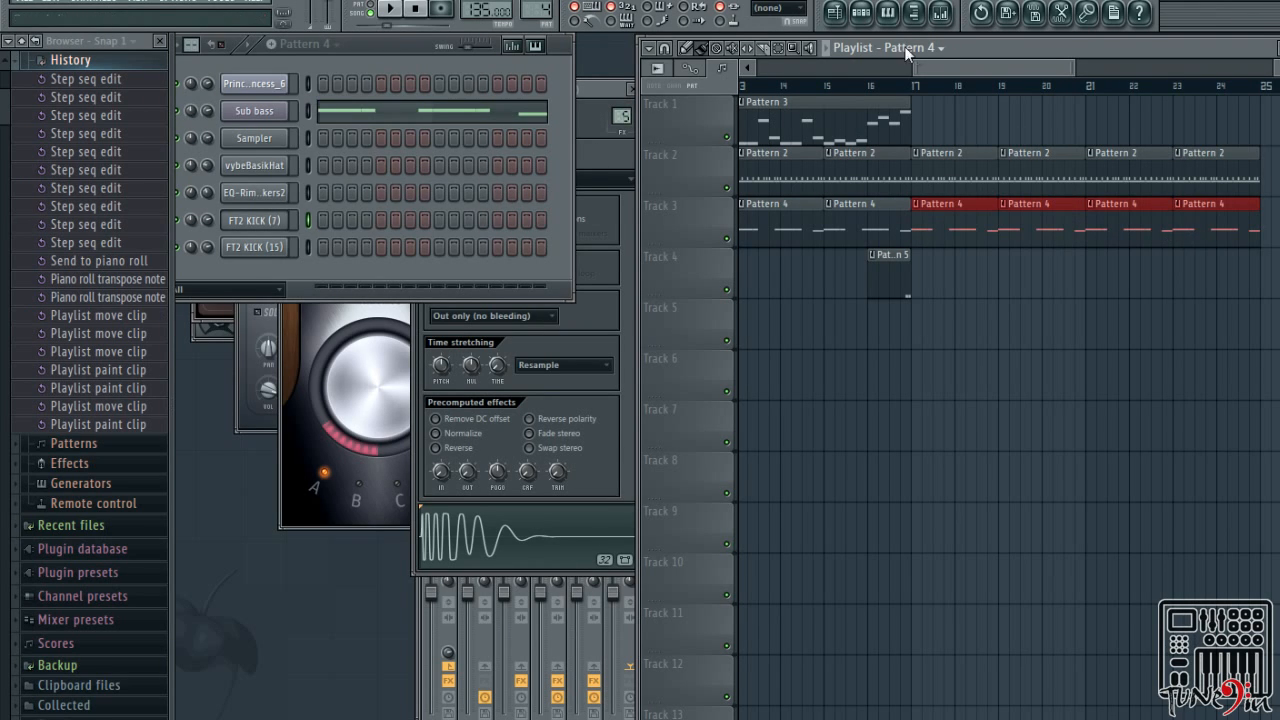
# Switch to the empty Pattern 6, open the Princess Zelda sample's piano roll and preview slices around Marker #29
pyautogui.press('F4')
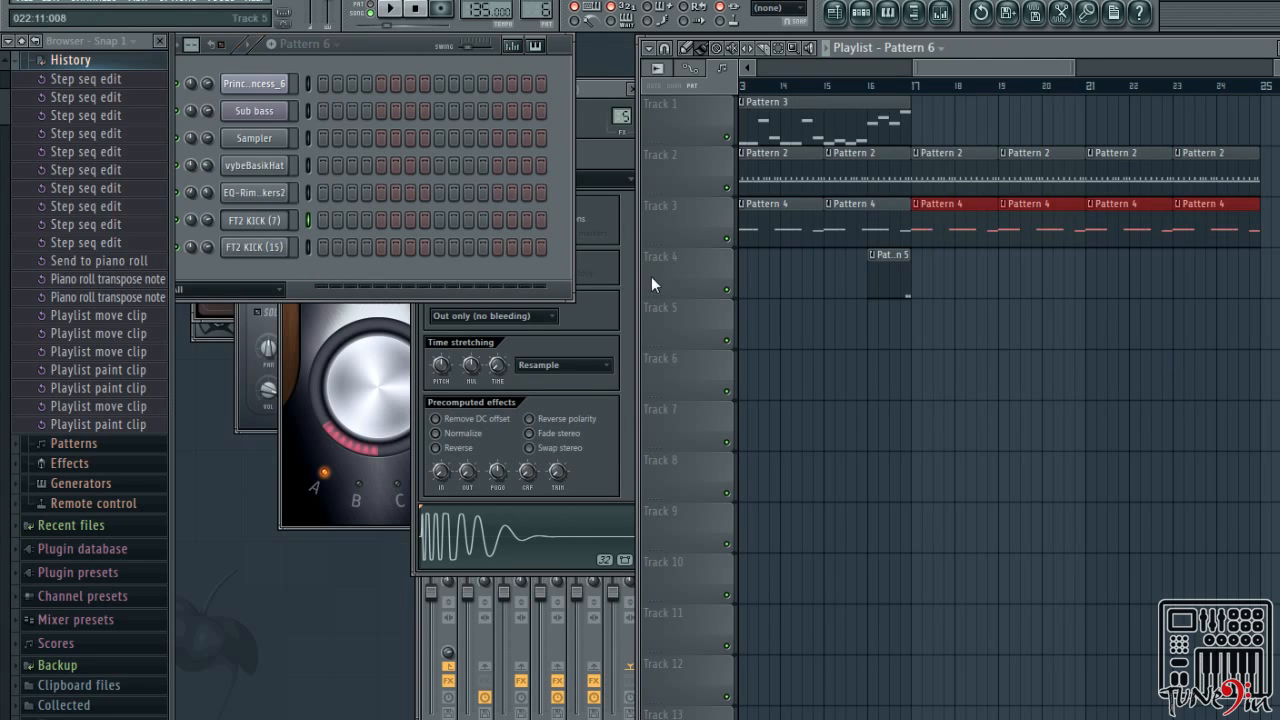
pyautogui.rightClick(286, 81)
pyautogui.click(330, 85)
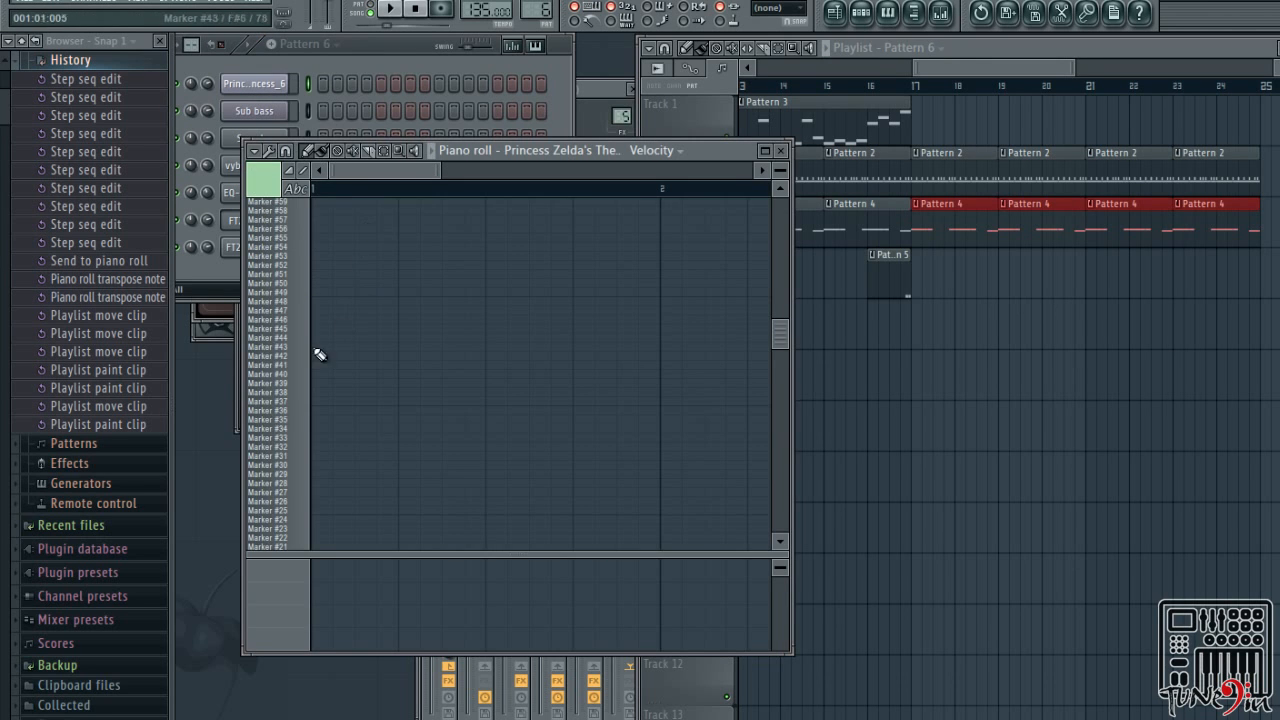
pyautogui.scroll(-4, 295, 440)
pyautogui.click(290, 395)
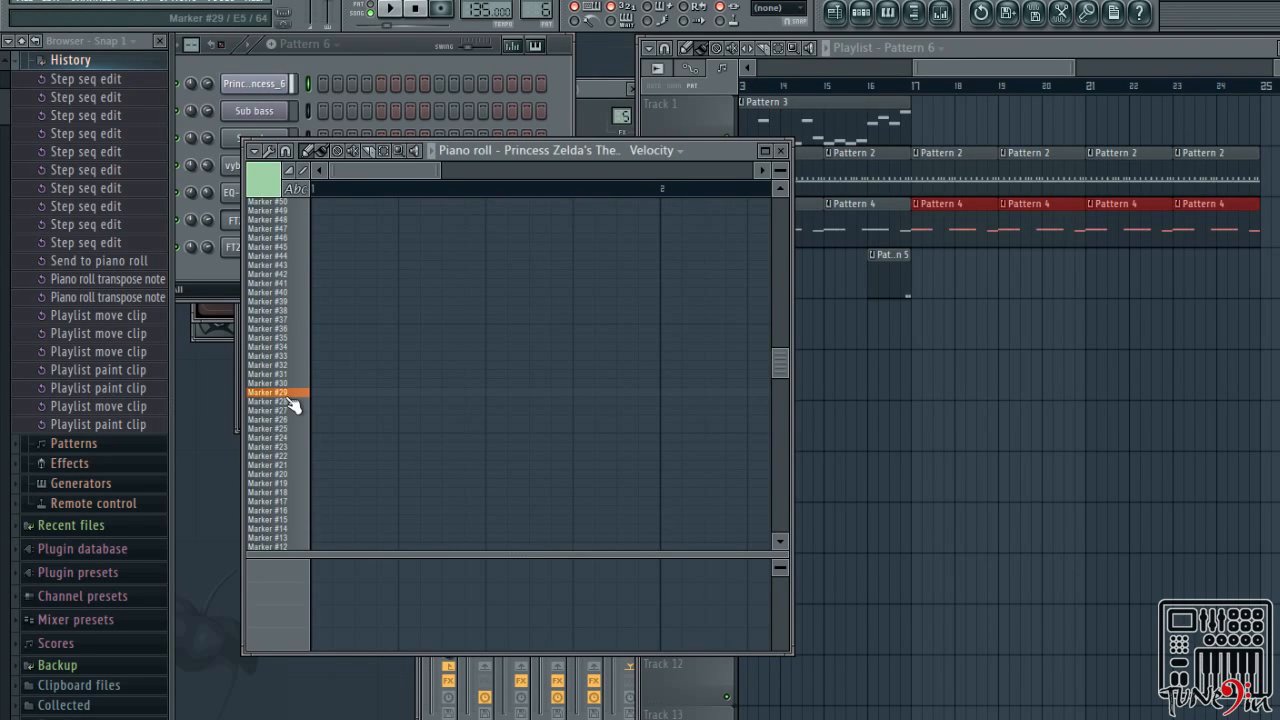
pyautogui.click(303, 418)
pyautogui.click(296, 404)
# Add one-beat notes on Marker #29 twice, Marker #33 and Marker #35, and place Pattern 6 on Track 1 at bar 17
pyautogui.click(328, 393)
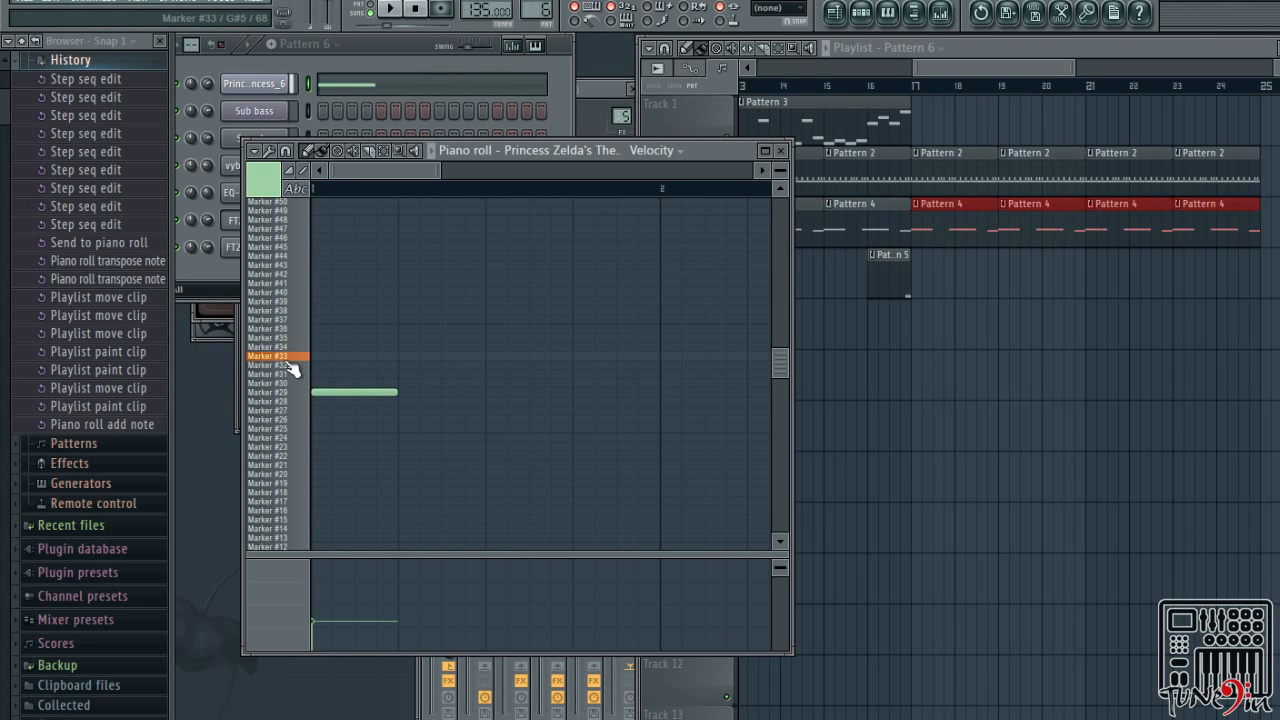
pyautogui.click(404, 393)
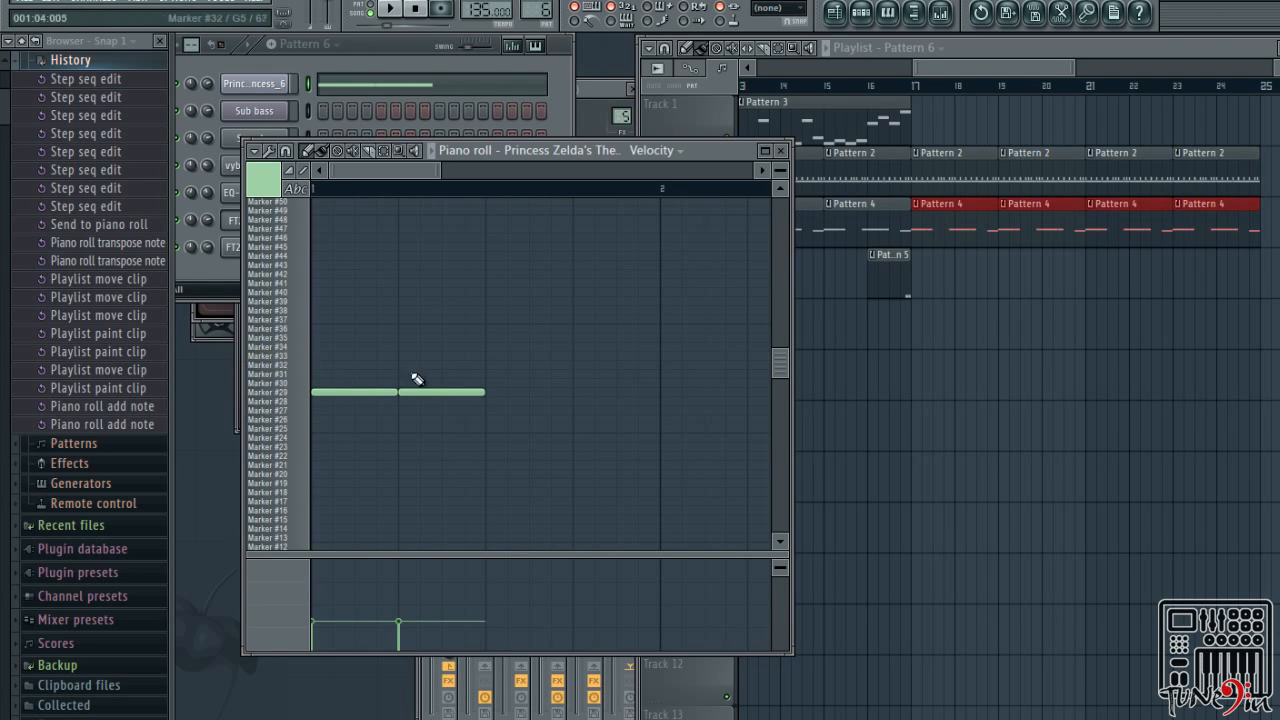
pyautogui.click(490, 356)
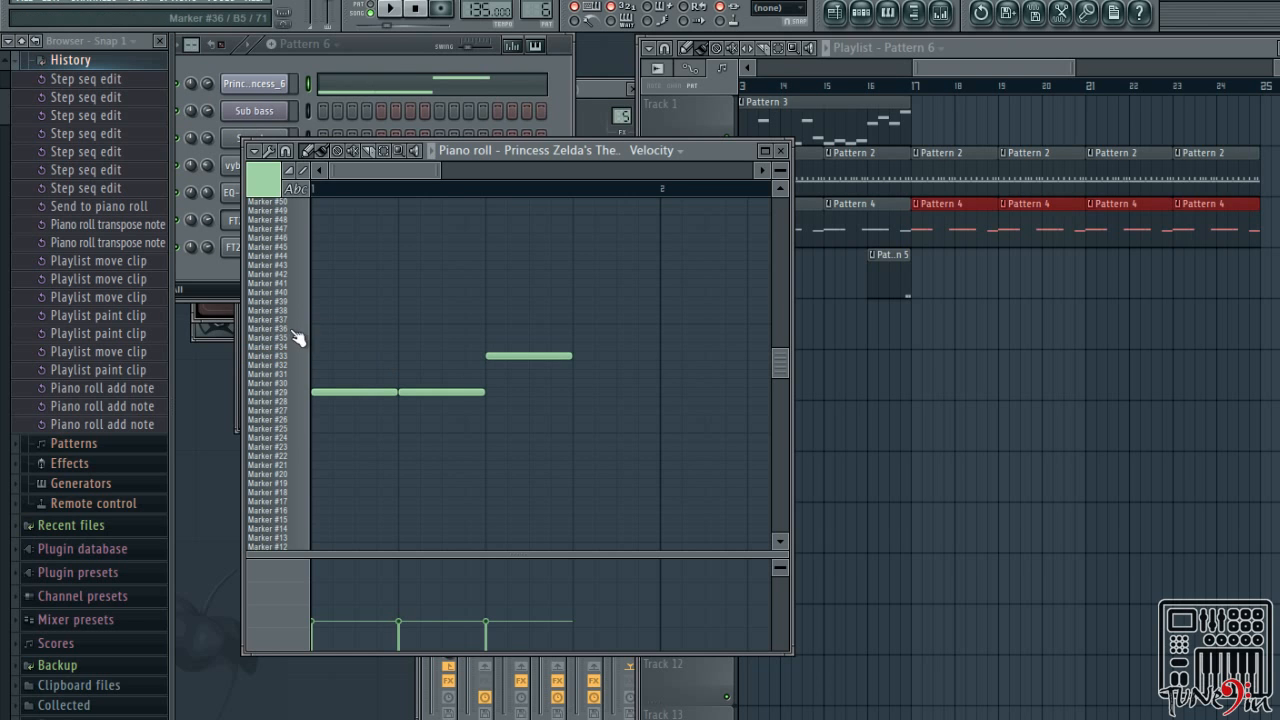
pyautogui.click(578, 338)
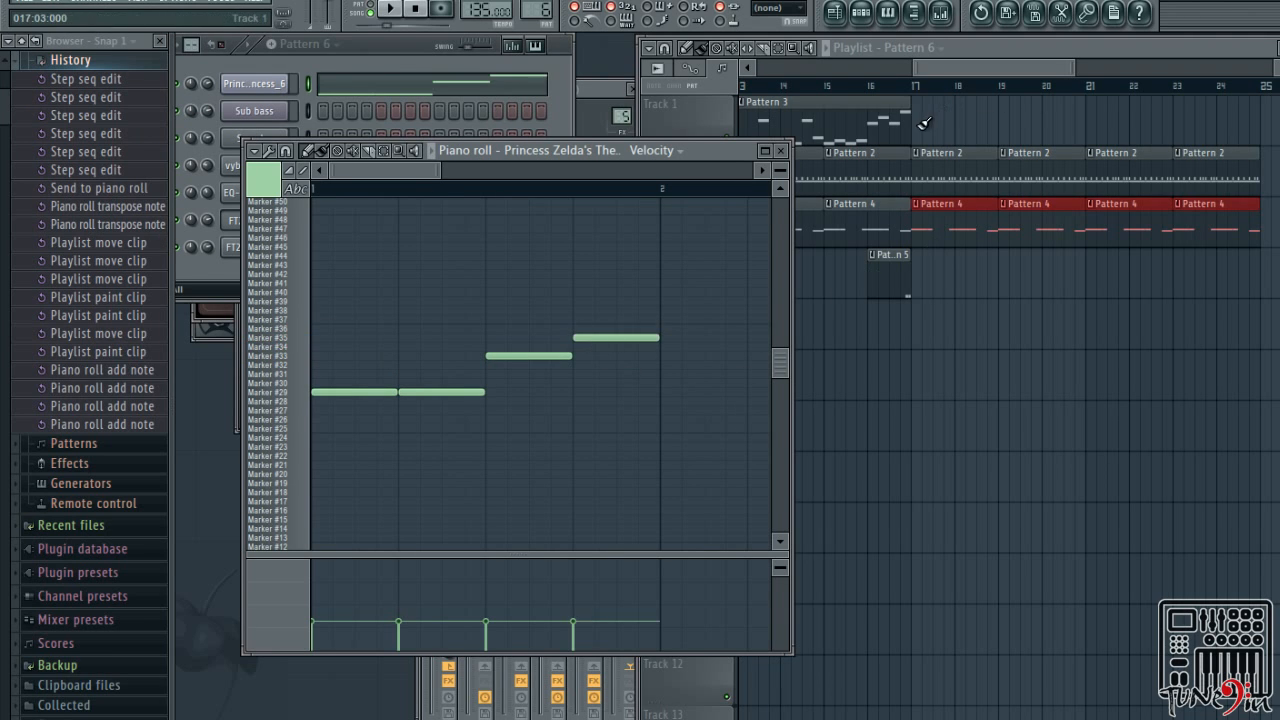
pyautogui.click(922, 120)
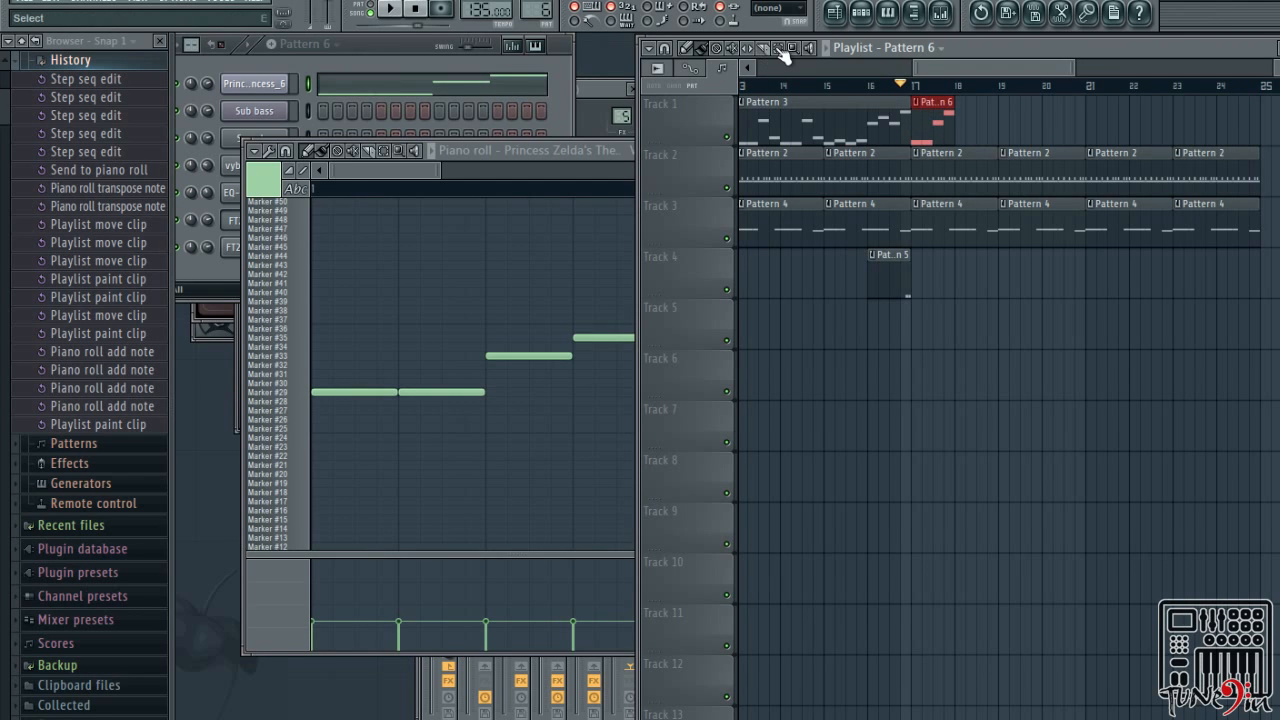
# Select bars 17 to 24 in the playlist as the playback range and audition the section with Pattern 6
pyautogui.click(780, 48)
pyautogui.moveTo(914, 89); pyautogui.dragTo(1256, 86)
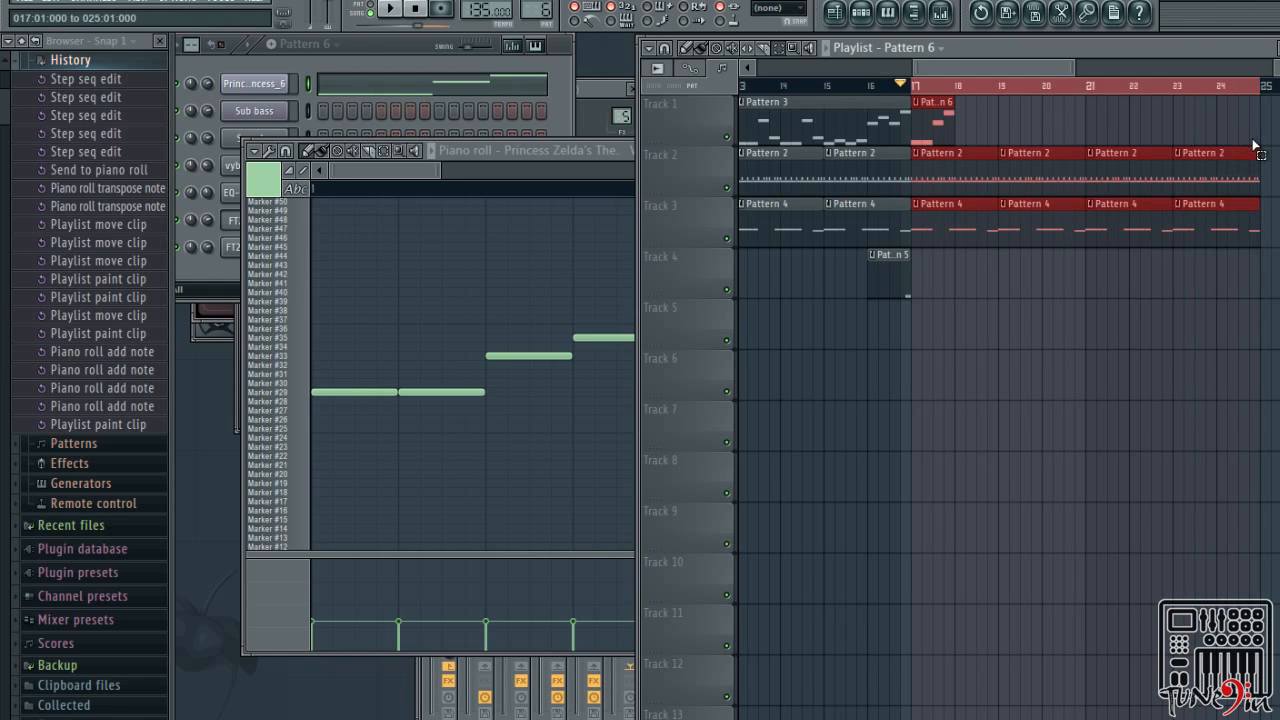
pyautogui.press('space')
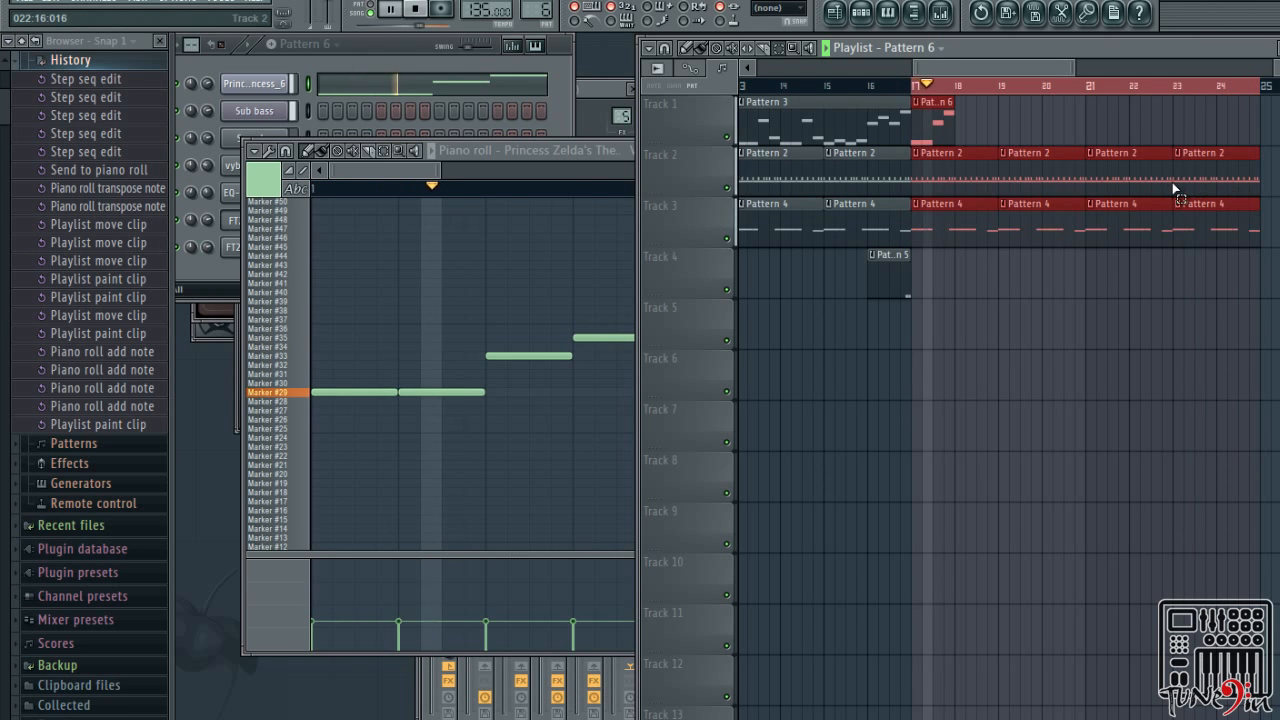
pyautogui.click(351, 192)
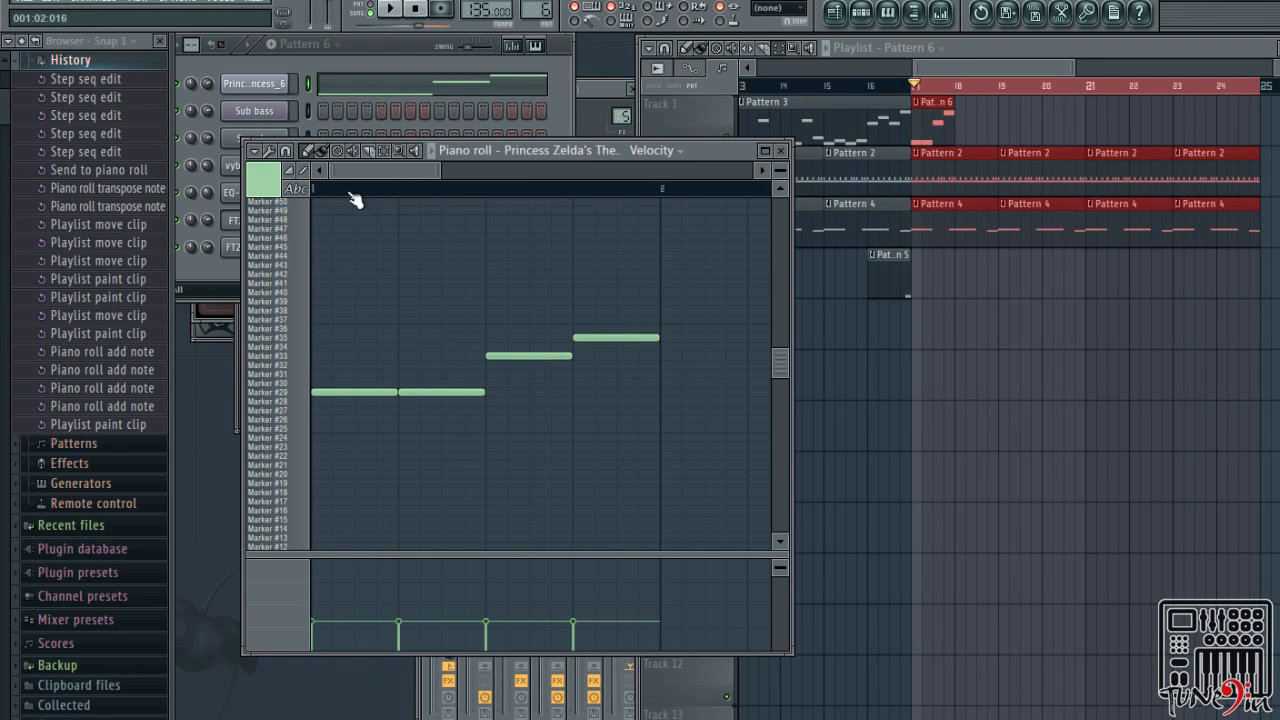
pyautogui.press('space')
pyautogui.press('space')
pyautogui.click(391, 8)
pyautogui.press('space')
# Lengthen the first Marker #29 note to one and a half beats, re-place the second Marker #29 note right after it and audition
pyautogui.rightClick(436, 395)
pyautogui.click(397, 395)
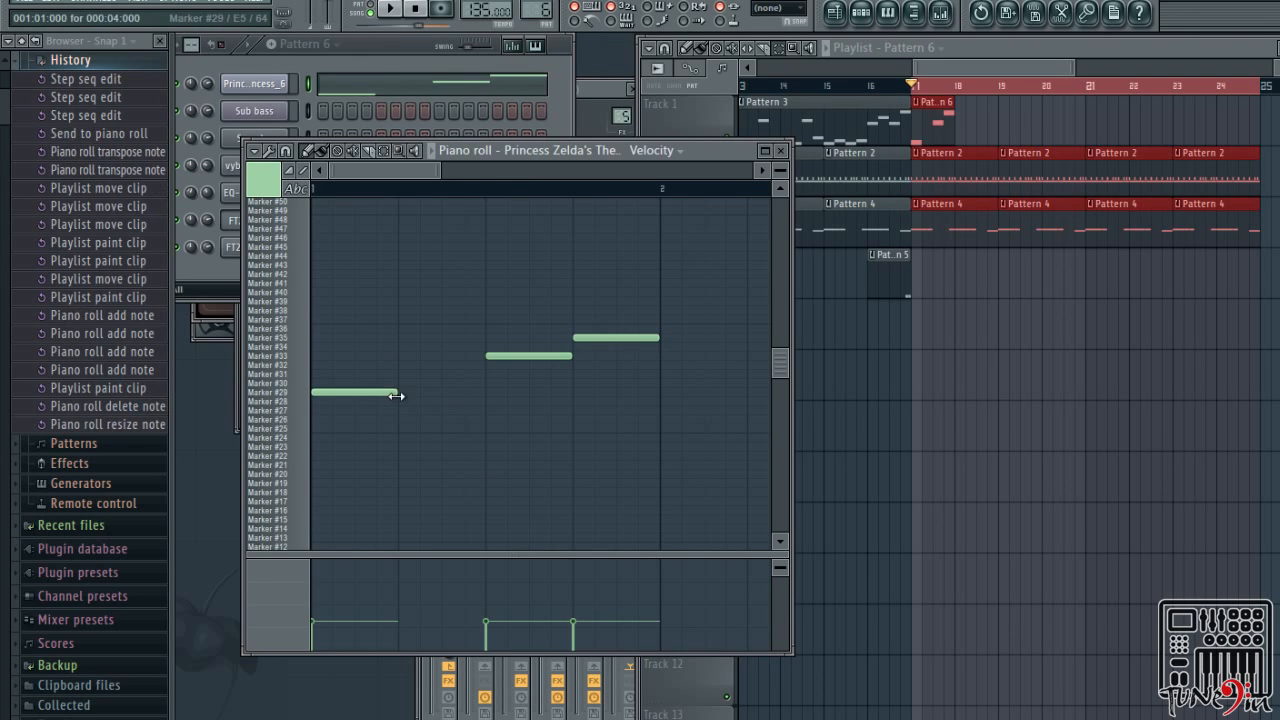
pyautogui.click(461, 402)
pyautogui.moveTo(468, 400); pyautogui.dragTo(474, 388)
pyautogui.press('space')
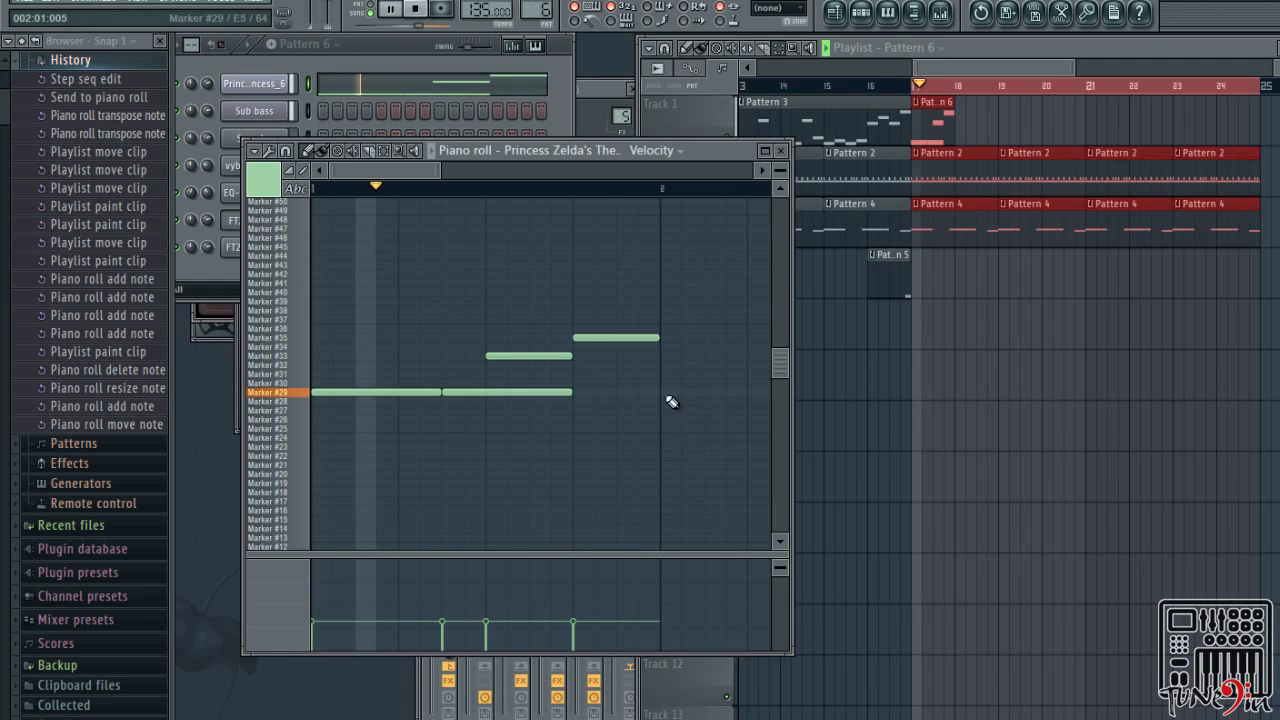
pyautogui.press('space')
# Shorten the second Marker #29 note to half a beat so it ends at beat 3
pyautogui.click(553, 391)
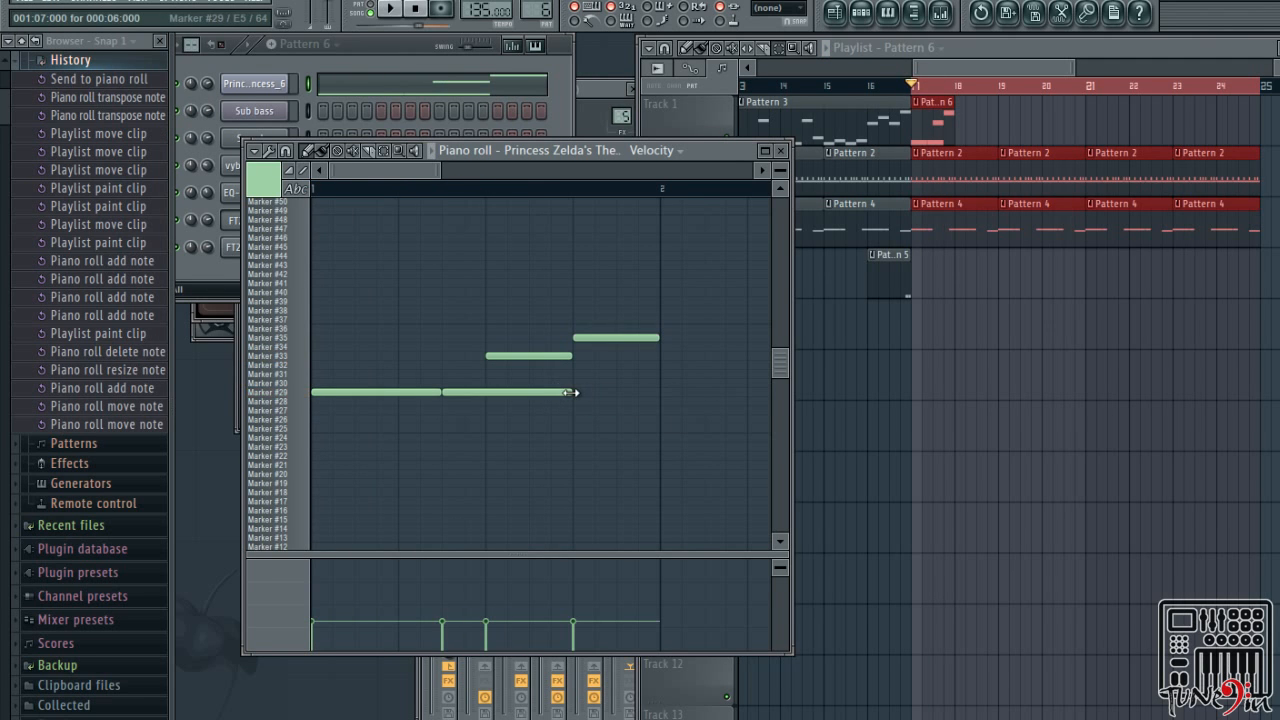
pyautogui.moveTo(571, 393)
pyautogui.mouseDown()
pyautogui.moveTo(466, 394)
pyautogui.moveTo(498, 389)
pyautogui.moveTo(487, 393)
pyautogui.mouseUp()
pyautogui.click(471, 394)
pyautogui.rightClick(472, 395)
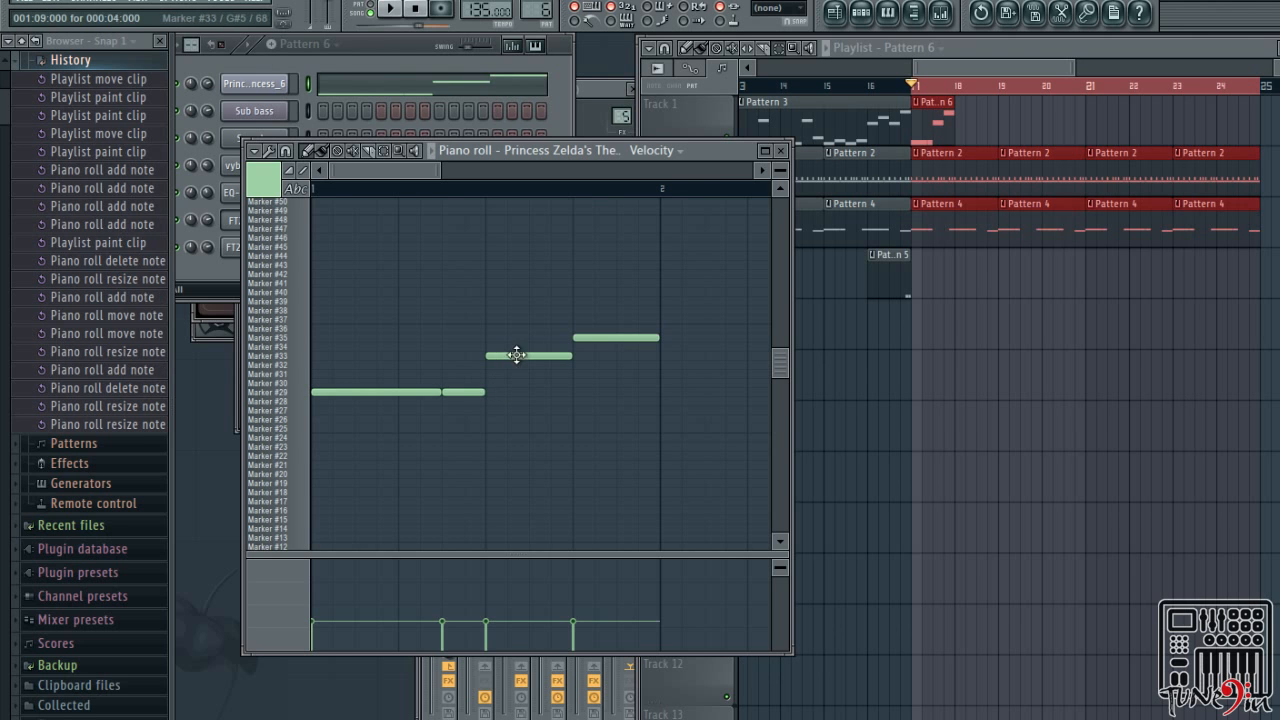
# Replace the Marker #33 note on beat 3 with a half-beat Marker #31 note, testing slices from Marker #32 to Marker #37
pyautogui.rightClick(517, 355)
pyautogui.click(493, 366)
pyautogui.rightClick(493, 366)
pyautogui.click(495, 356)
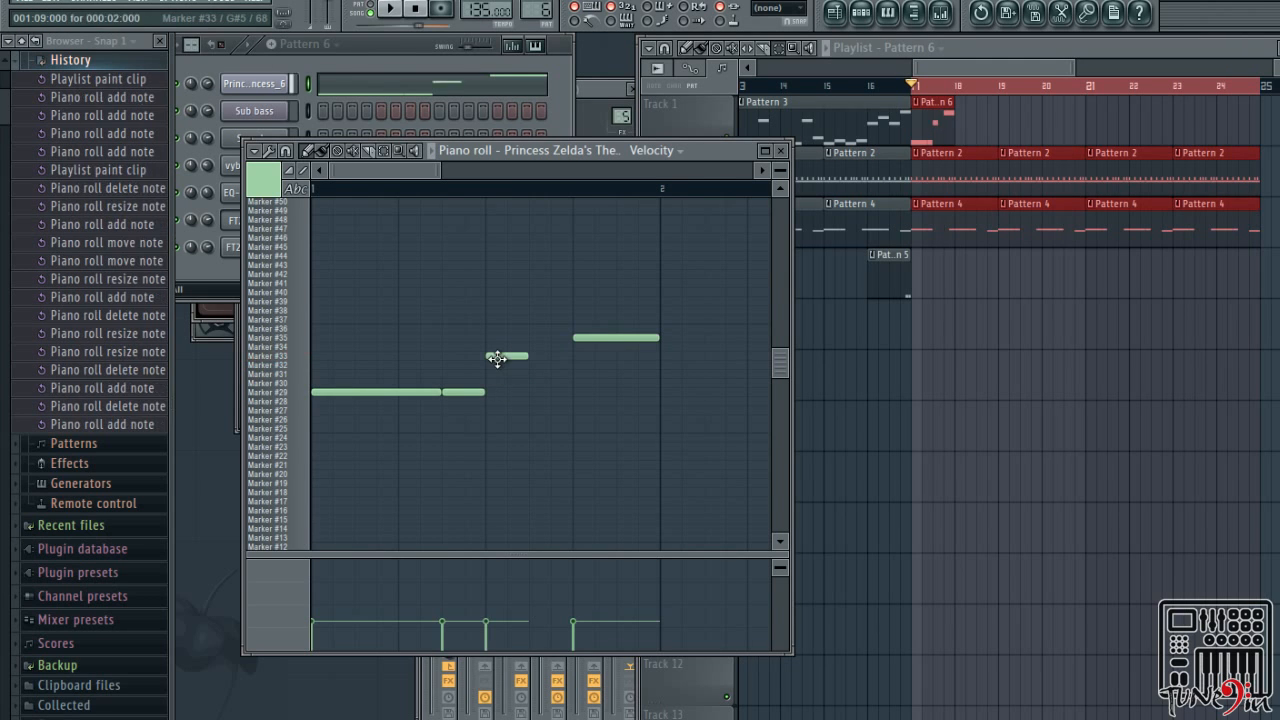
pyautogui.rightClick(497, 356)
pyautogui.click(497, 356)
pyautogui.rightClick(503, 355)
pyautogui.click(500, 348)
pyautogui.rightClick(499, 346)
pyautogui.click(495, 328)
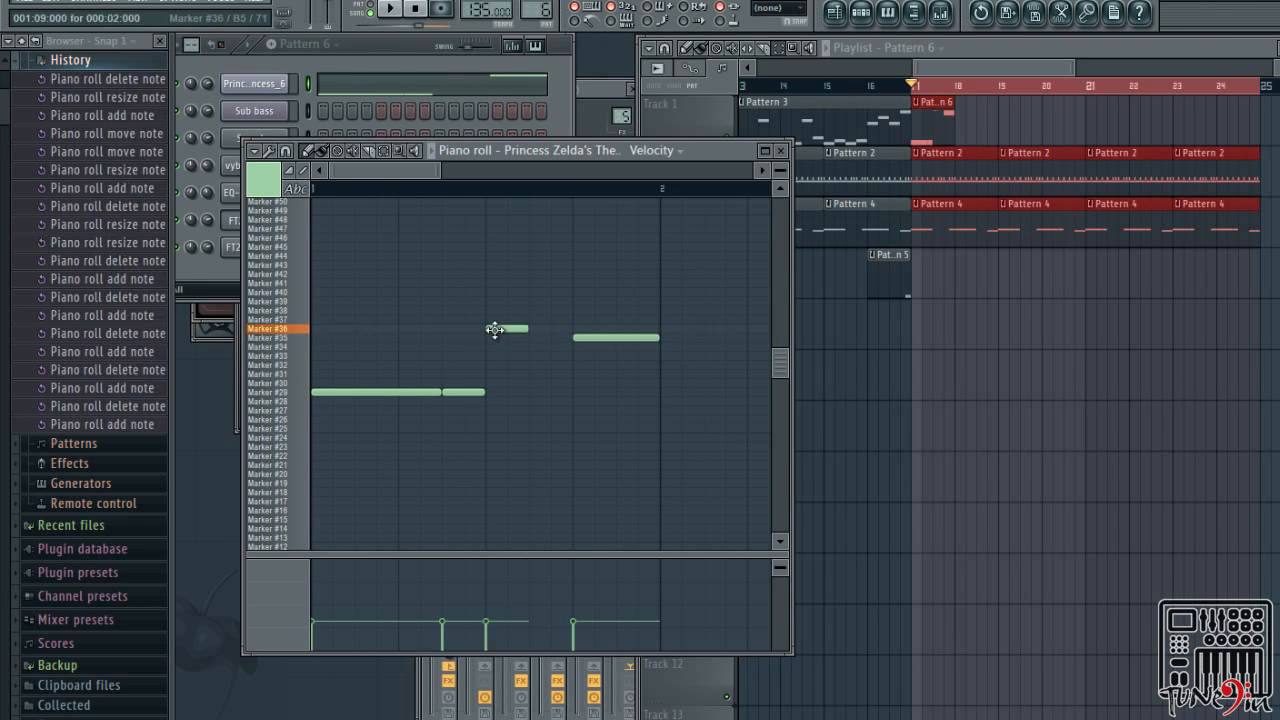
pyautogui.rightClick(495, 327)
pyautogui.click(494, 320)
pyautogui.rightClick(493, 320)
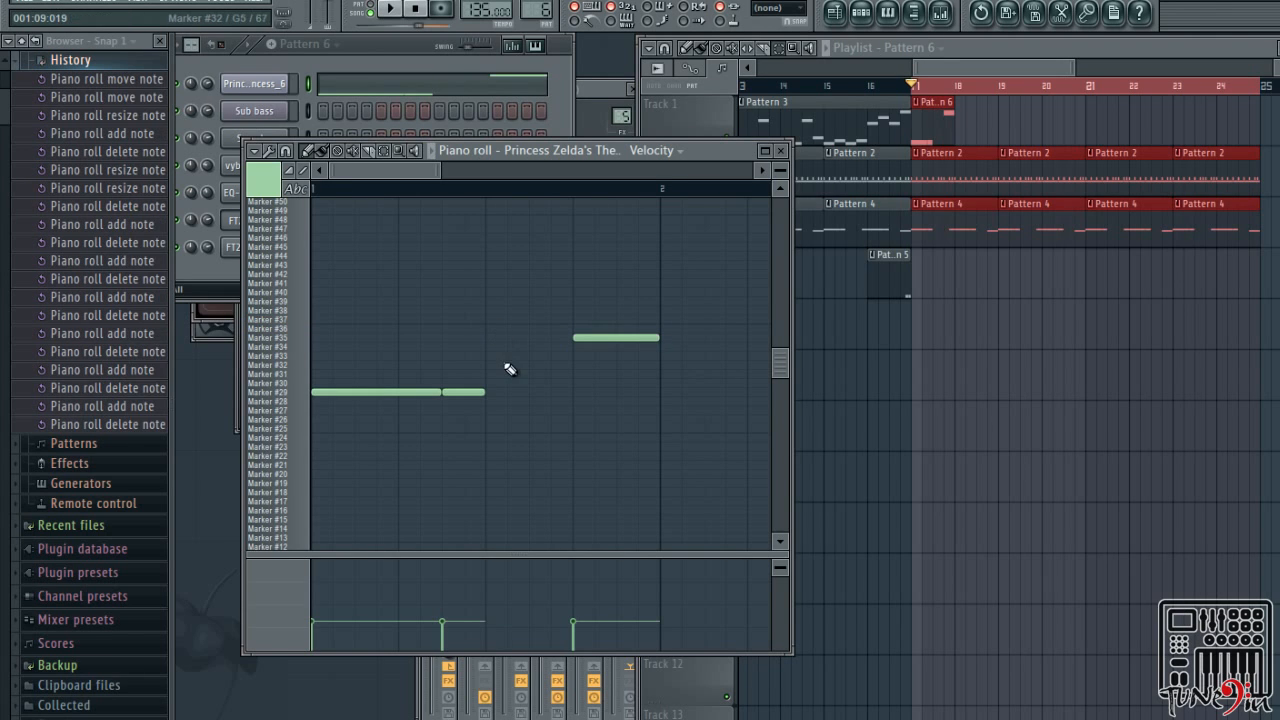
pyautogui.click(493, 364)
pyautogui.rightClick(493, 364)
pyautogui.click(498, 374)
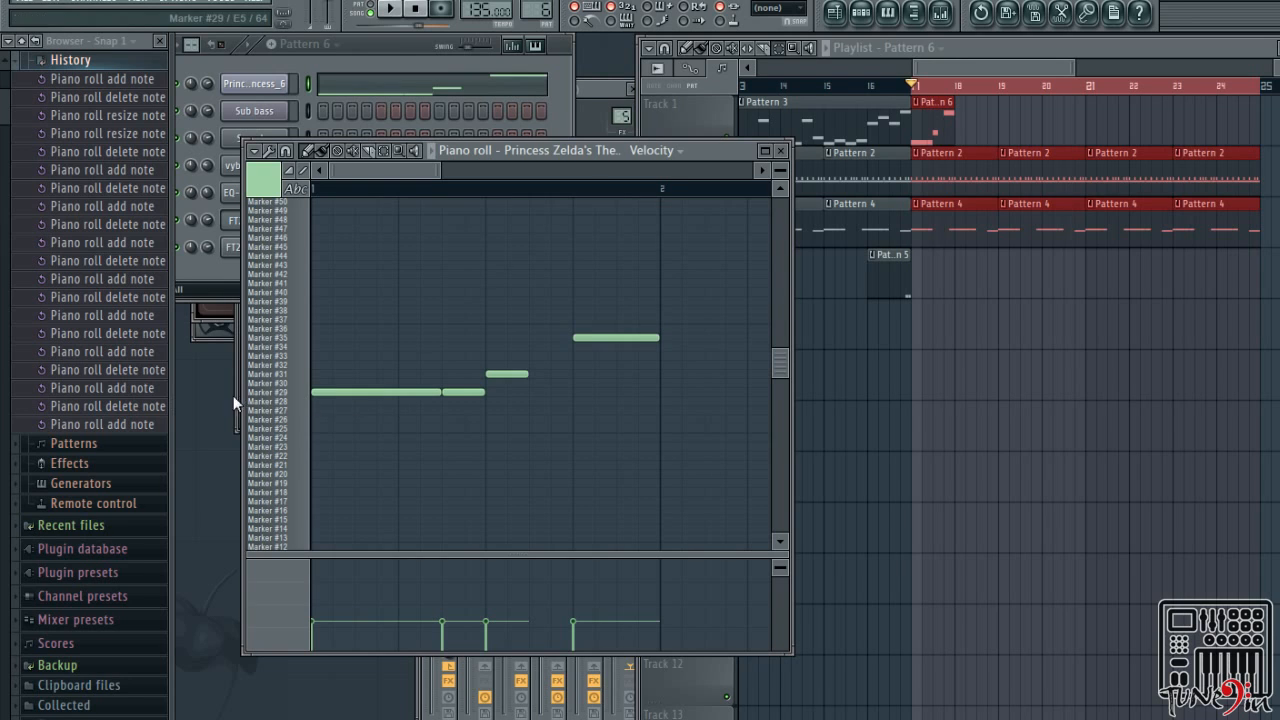
# Replace the half-beat Marker #29 note with one on Marker #36, delete the Marker #31 note and audition
pyautogui.rightClick(465, 394)
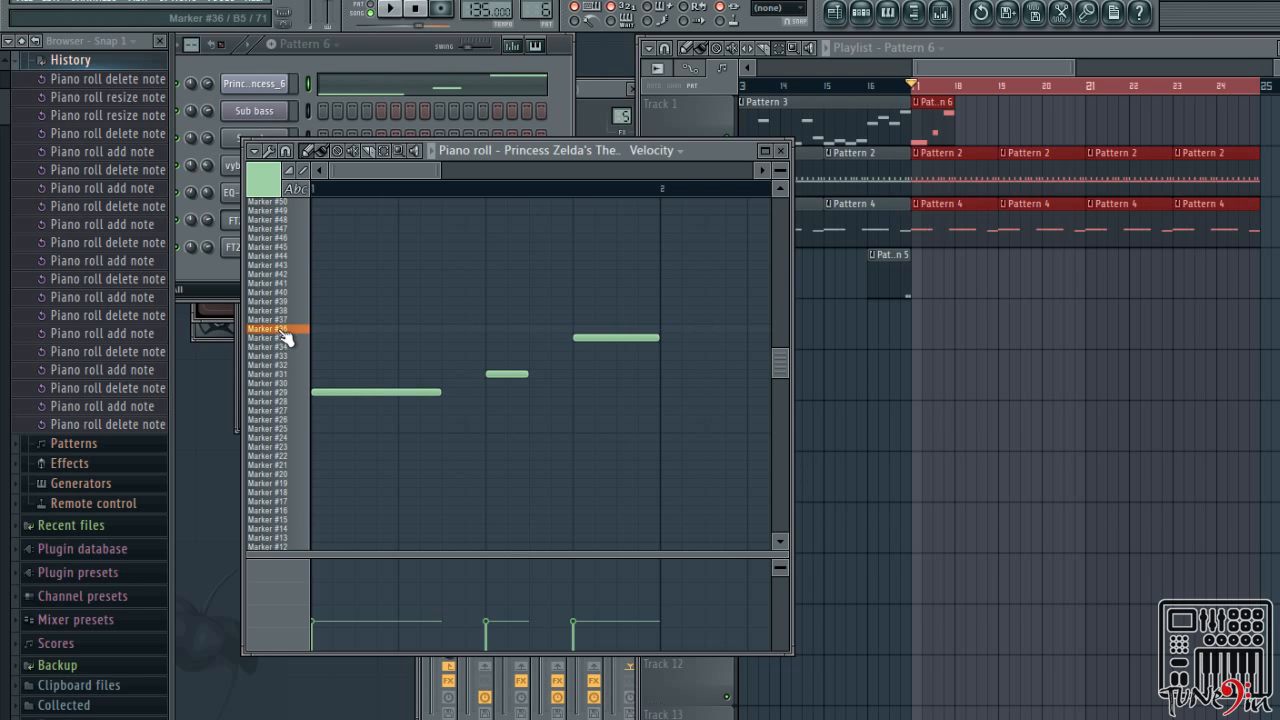
pyautogui.click(450, 329)
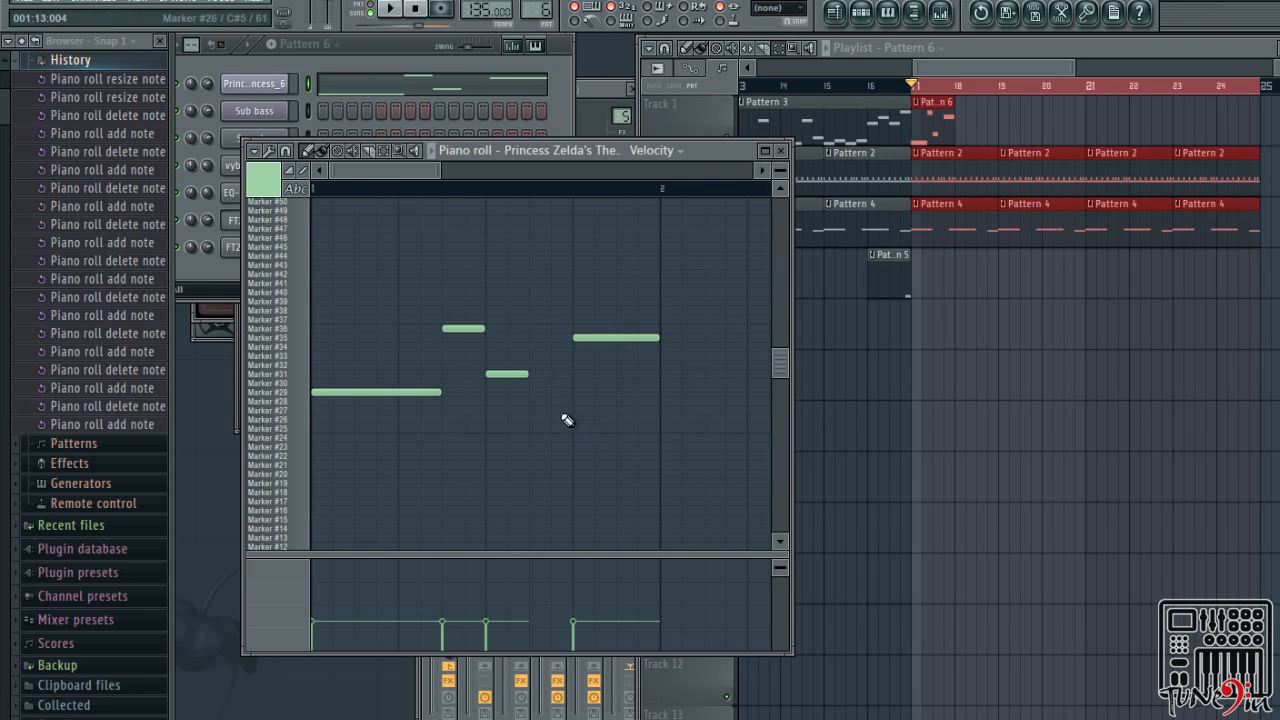
pyautogui.rightClick(522, 373)
pyautogui.press('space')
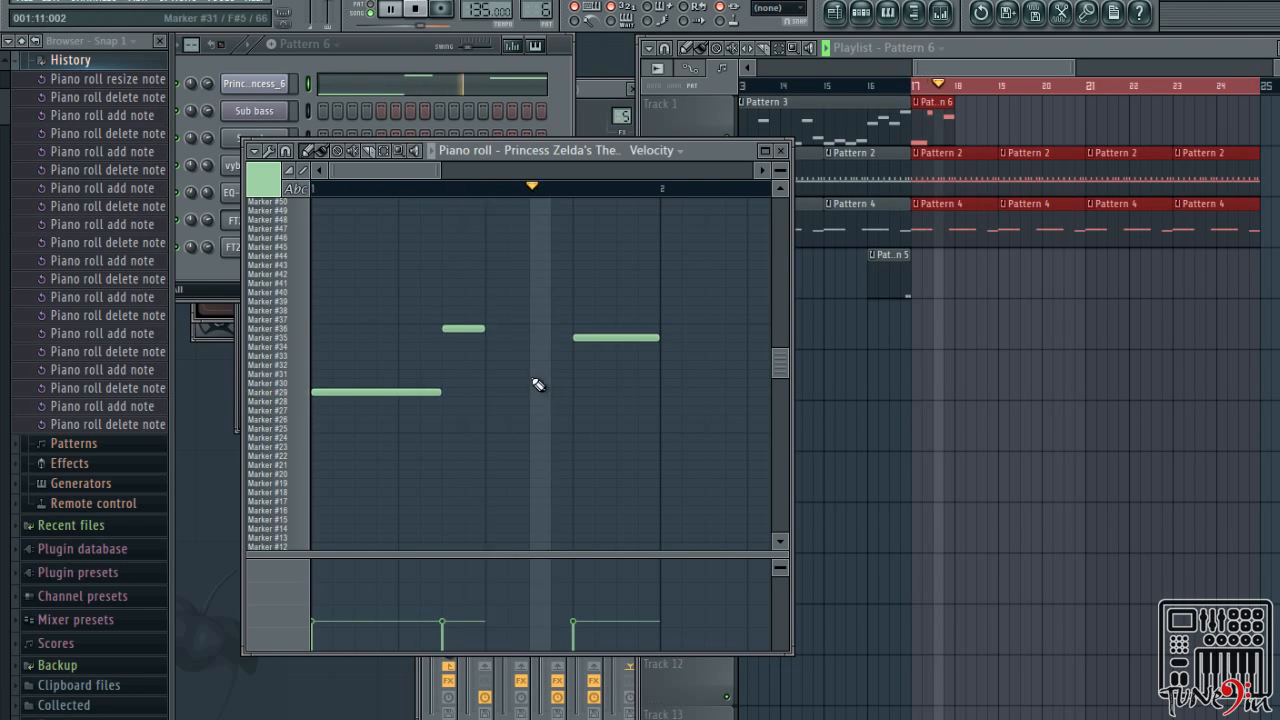
pyautogui.press('space')
# Put a one-beat Marker #39 note on beat 3 after comparing it with Marker #38, and delete the Marker #35 note
pyautogui.click(488, 309)
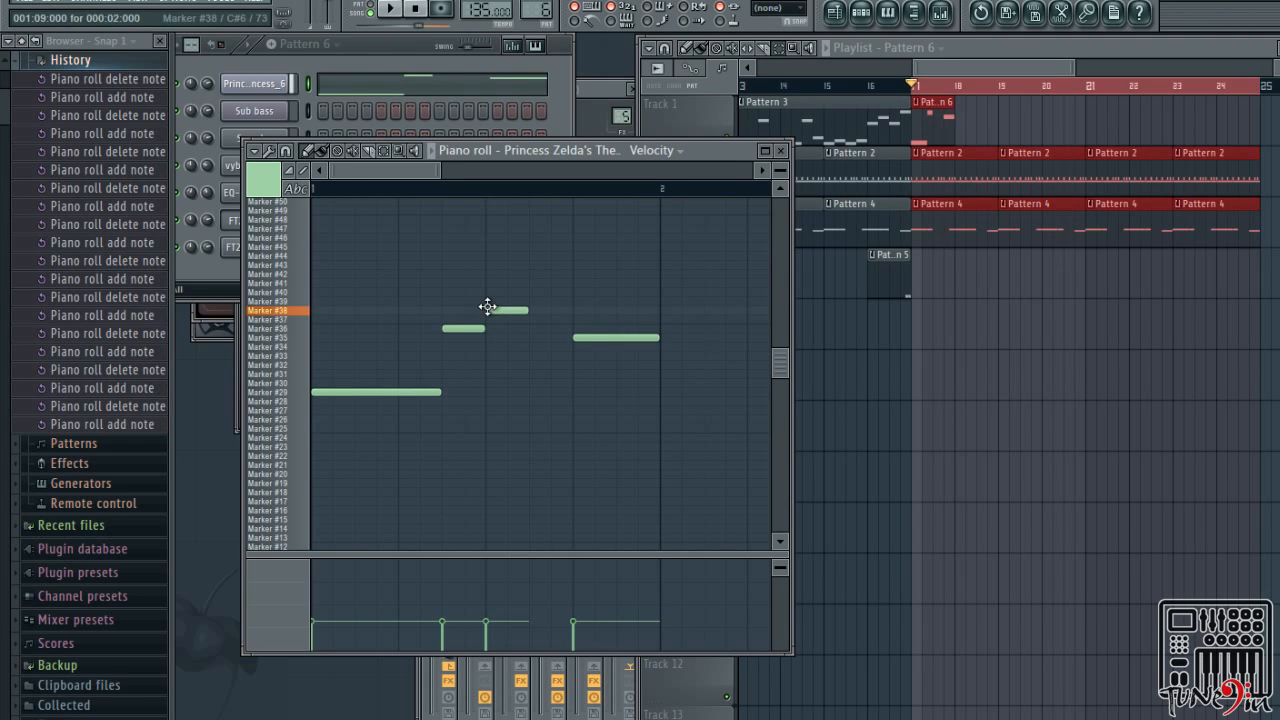
pyautogui.rightClick(489, 308)
pyautogui.click(491, 301)
pyautogui.rightClick(491, 302)
pyautogui.click(488, 309)
pyautogui.rightClick(490, 308)
pyautogui.click(491, 301)
pyautogui.rightClick(605, 339)
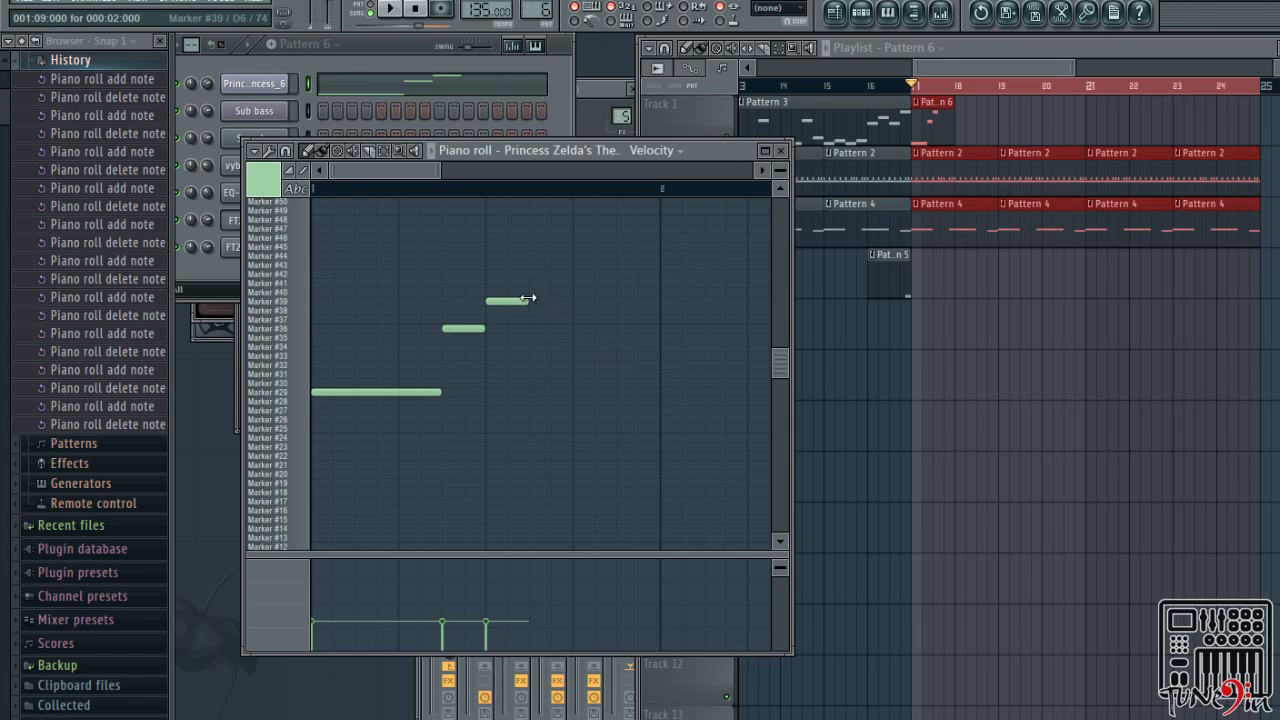
pyautogui.moveTo(527, 298); pyautogui.dragTo(567, 308)
# Try a one-beat Marker #38 note on beat 4 and audition the phrase
pyautogui.click(577, 310)
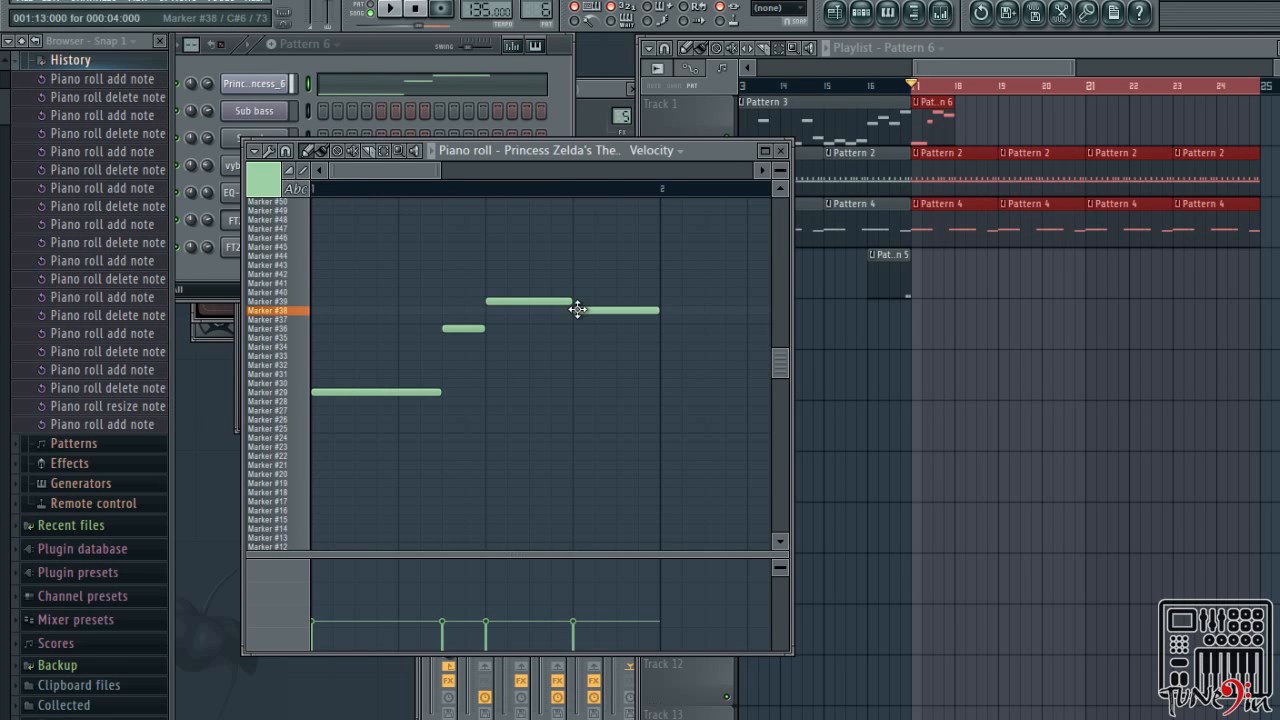
pyautogui.press('space')
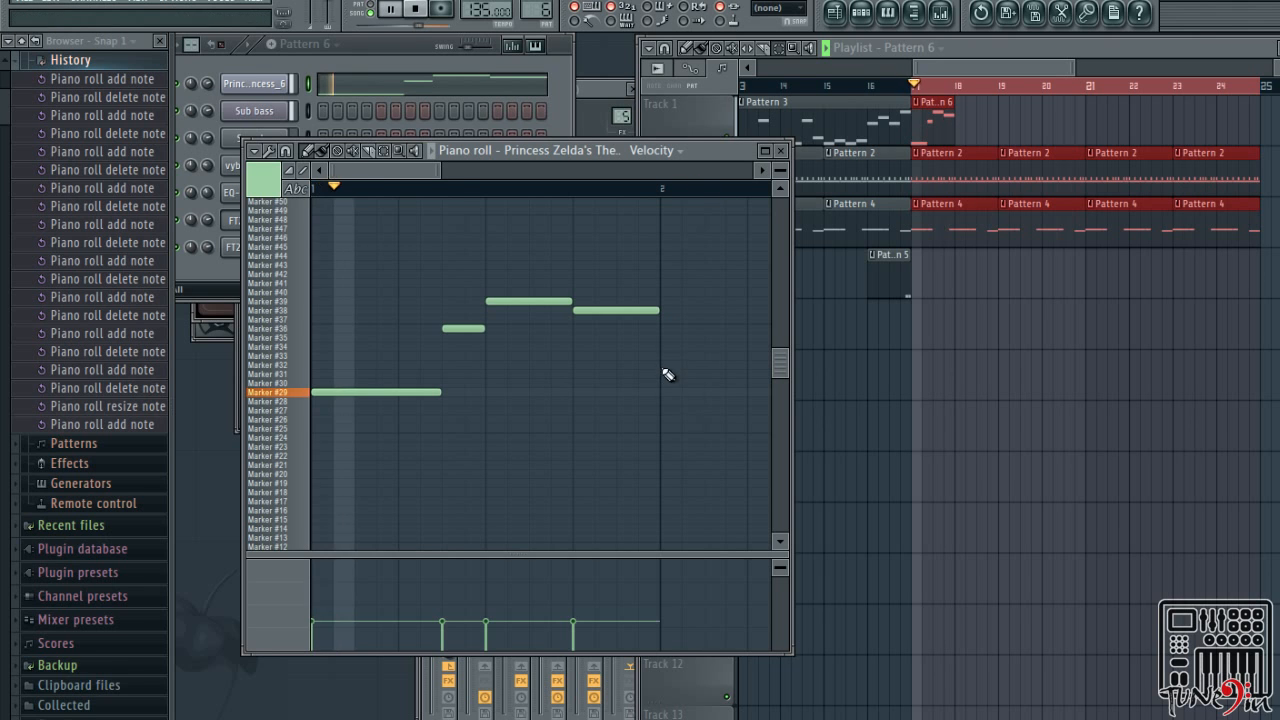
pyautogui.press('space')
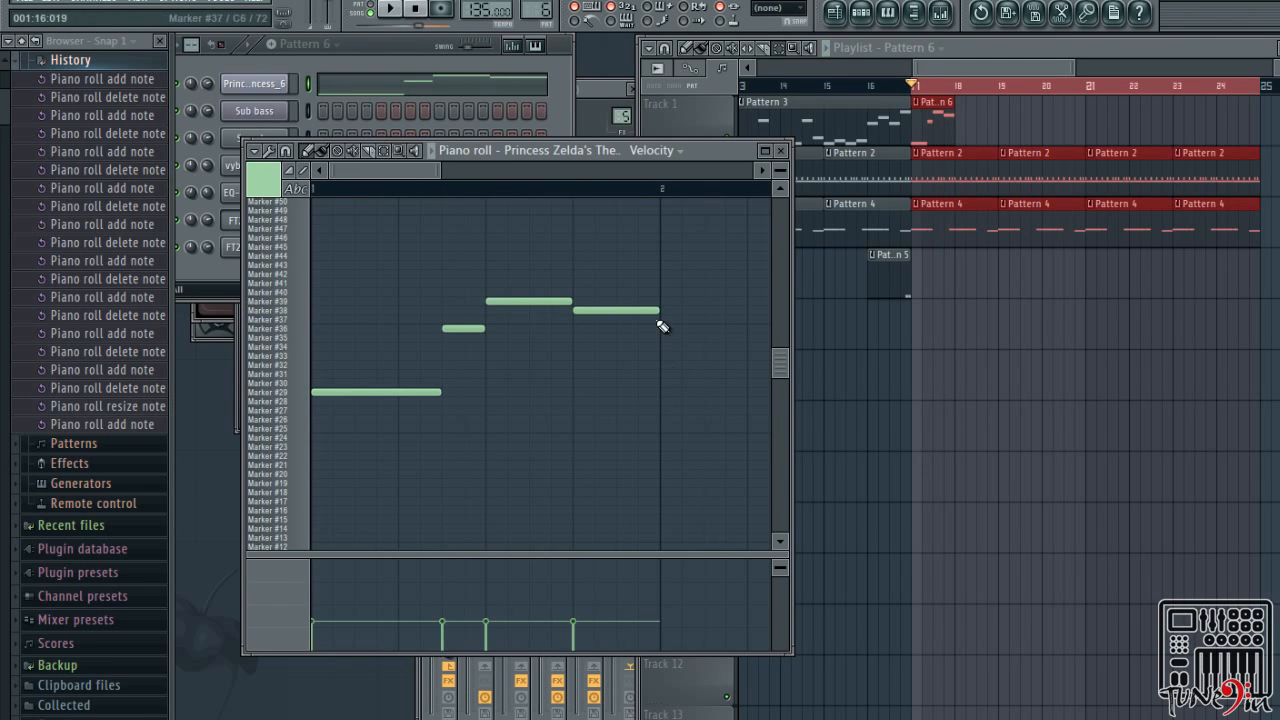
# Try Marker #37 in place of the Marker #38 note on beat 4 and audition the phrase
pyautogui.click(638, 310)
pyautogui.rightClick(638, 310)
pyautogui.click(589, 320)
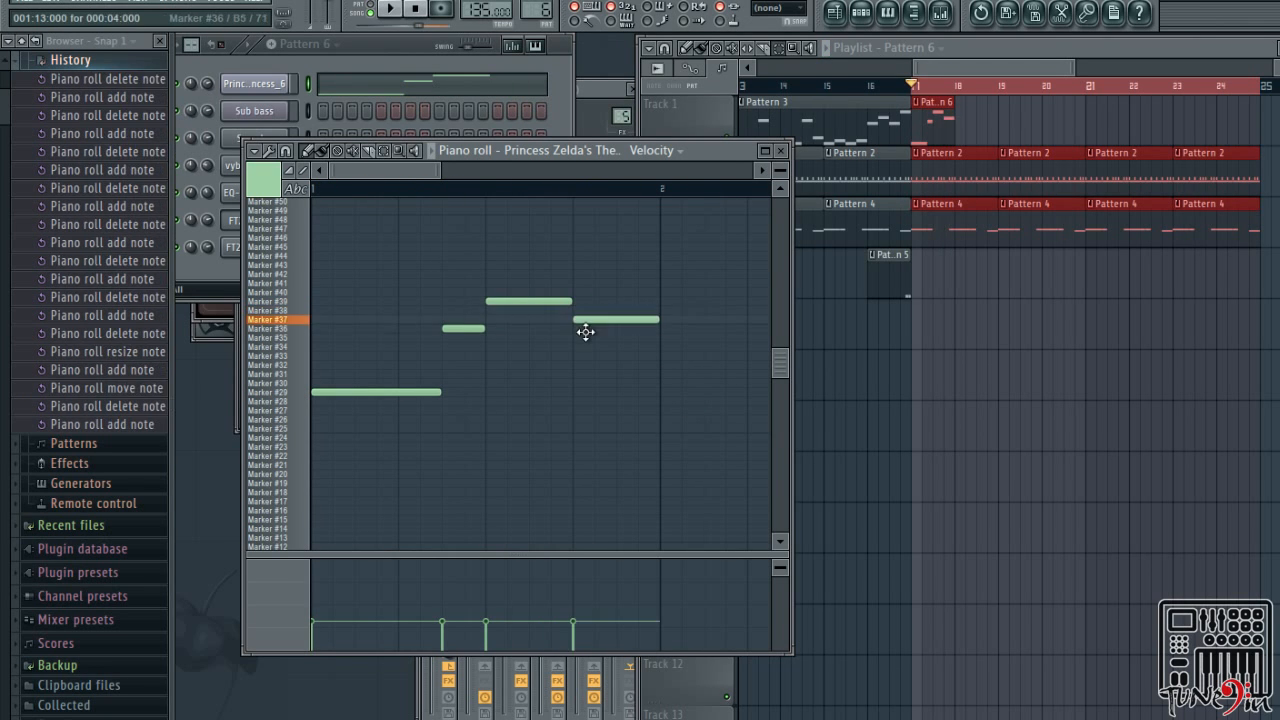
pyautogui.press('space')
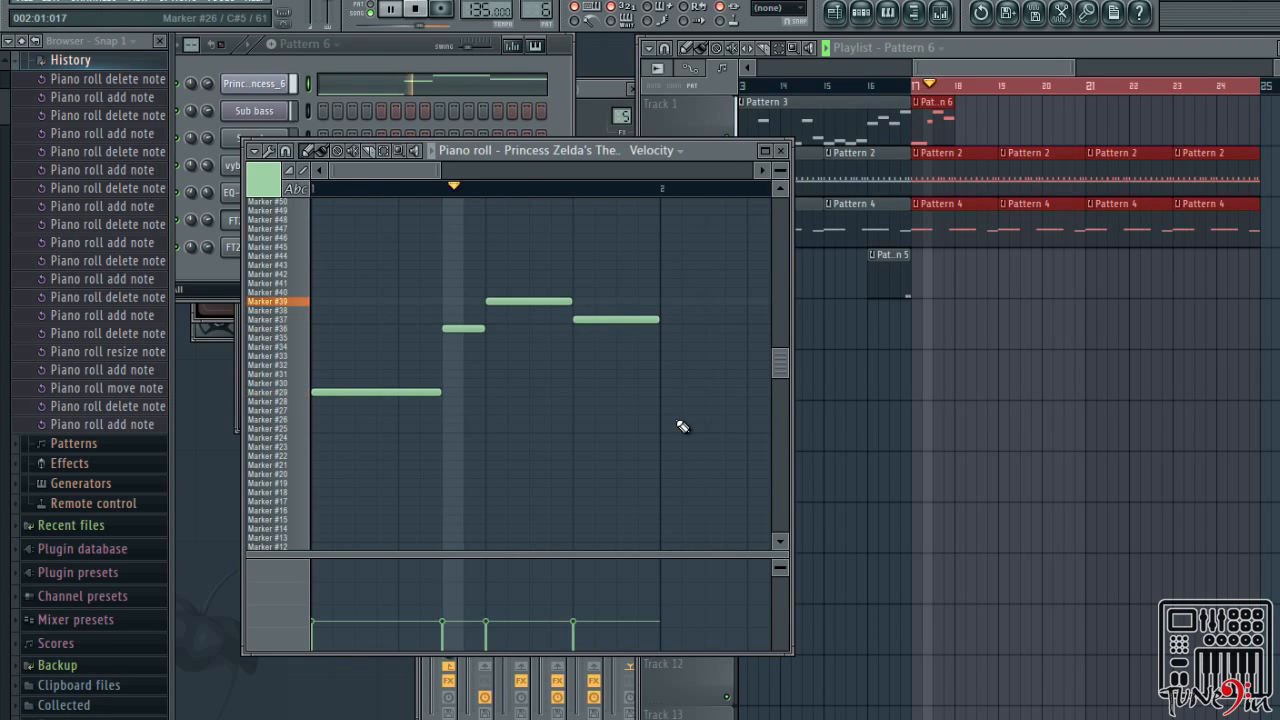
pyautogui.press('space')
# Try moving the beat 4 note up to Marker #40 and audition the phrase
pyautogui.click(608, 309)
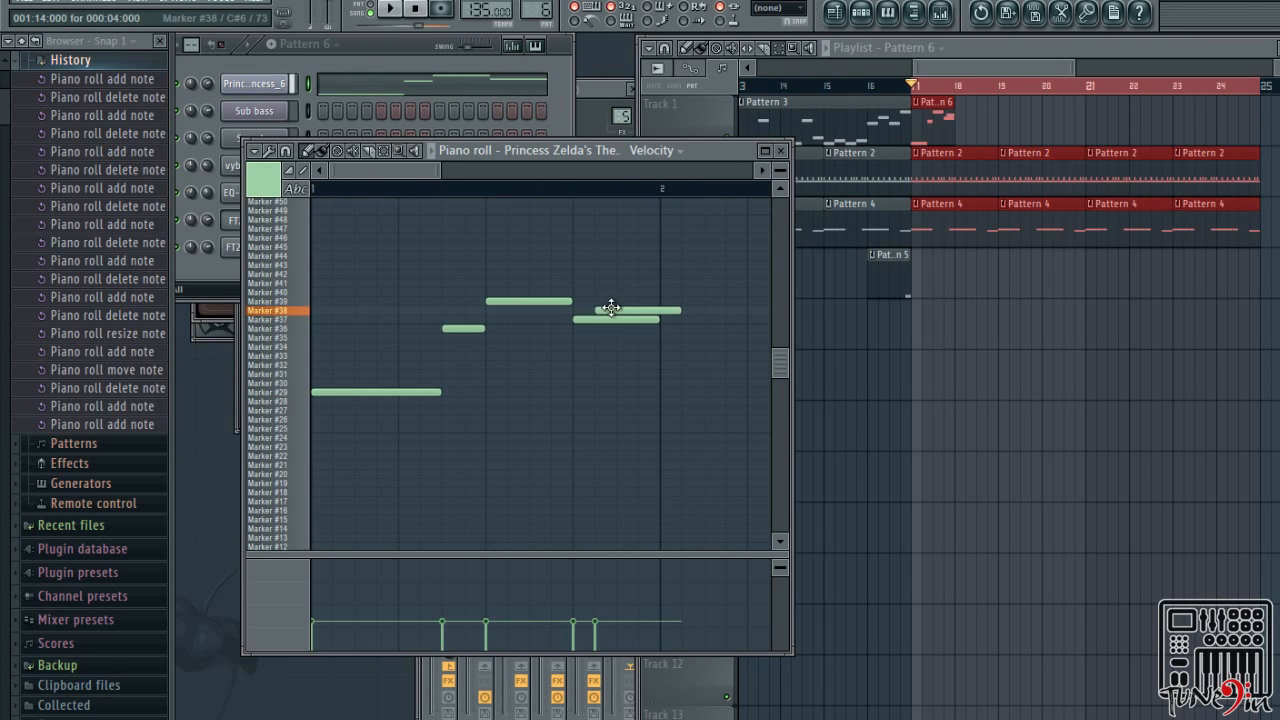
pyautogui.rightClick(609, 311)
pyautogui.press('space')
pyautogui.moveTo(586, 321); pyautogui.dragTo(600, 292)
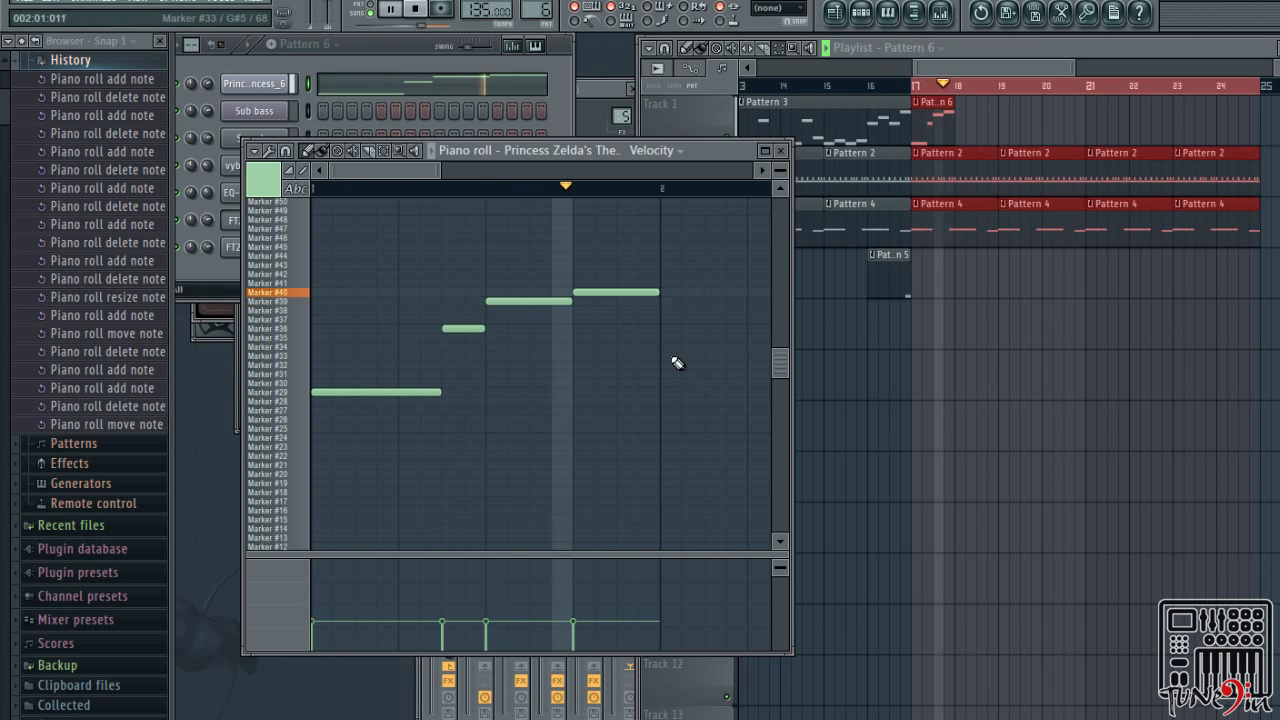
pyautogui.press('space')
# Delete the Marker #40 note and test slices Marker #41 to Marker #44 and Marker #37 on beat 4
pyautogui.click(612, 291)
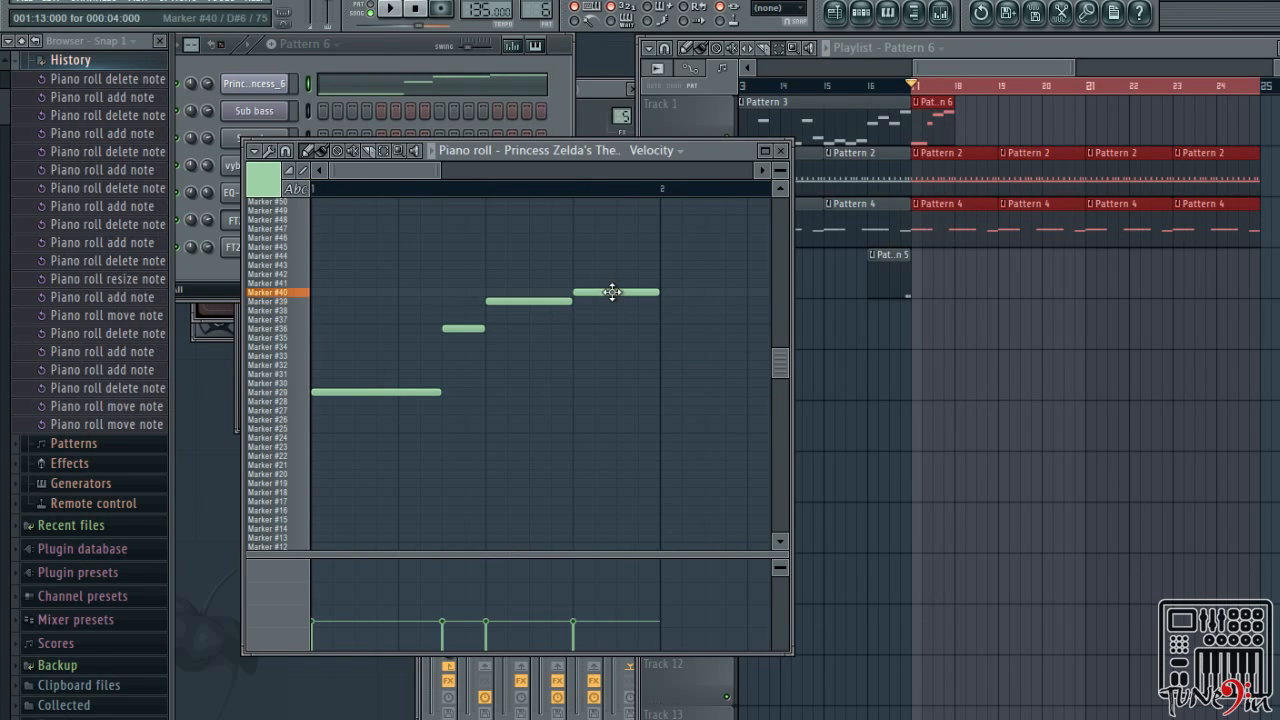
pyautogui.rightClick(622, 291)
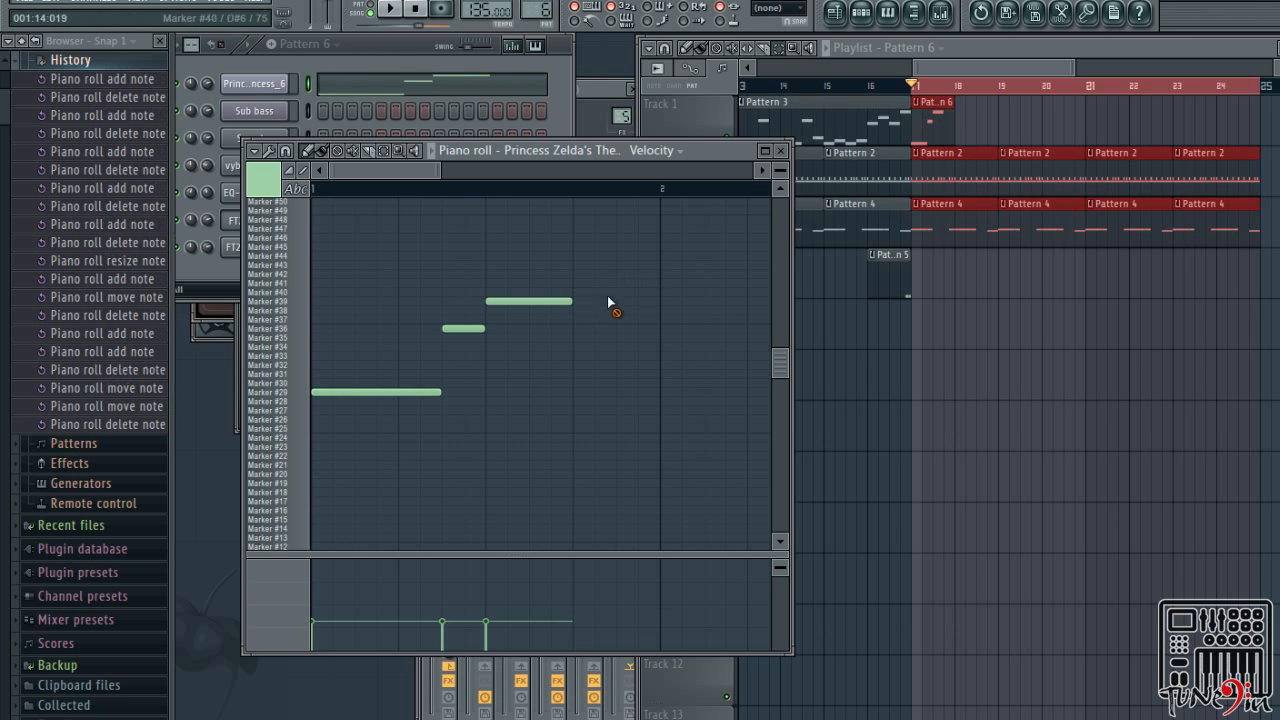
pyautogui.click(593, 284)
pyautogui.rightClick(593, 284)
pyautogui.click(591, 275)
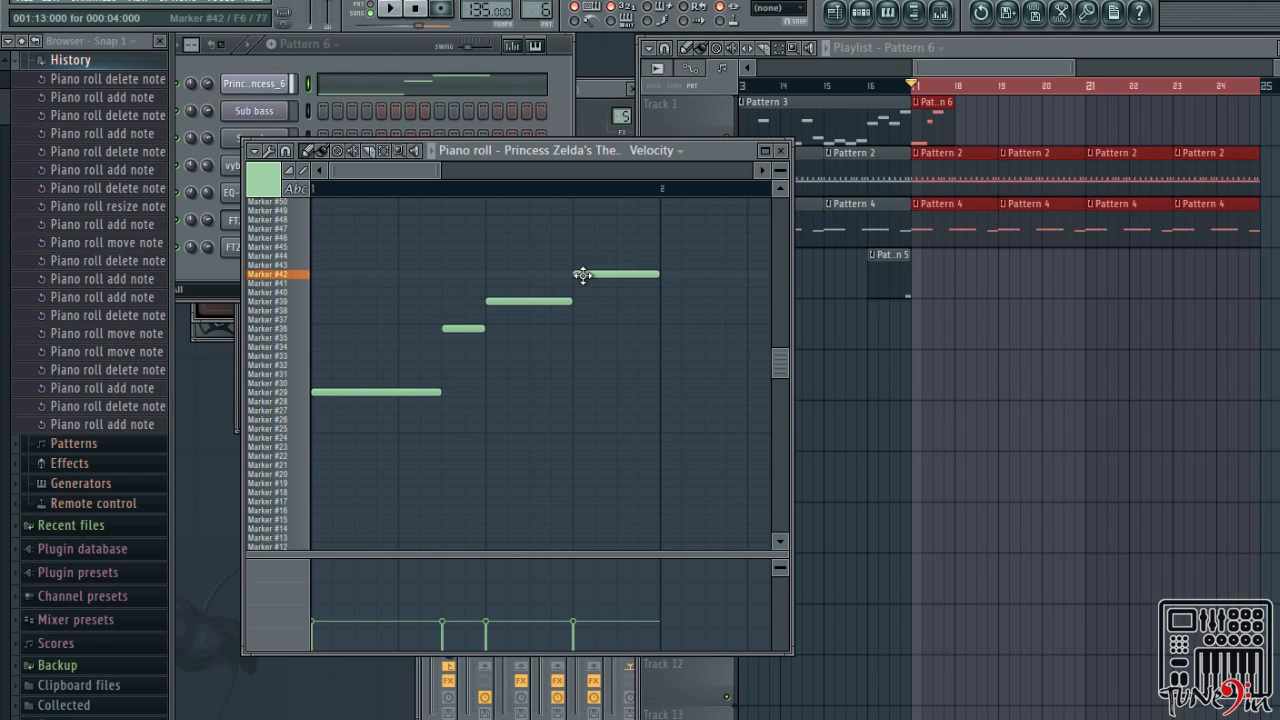
pyautogui.rightClick(591, 275)
pyautogui.click(589, 267)
pyautogui.rightClick(586, 264)
pyautogui.click(584, 258)
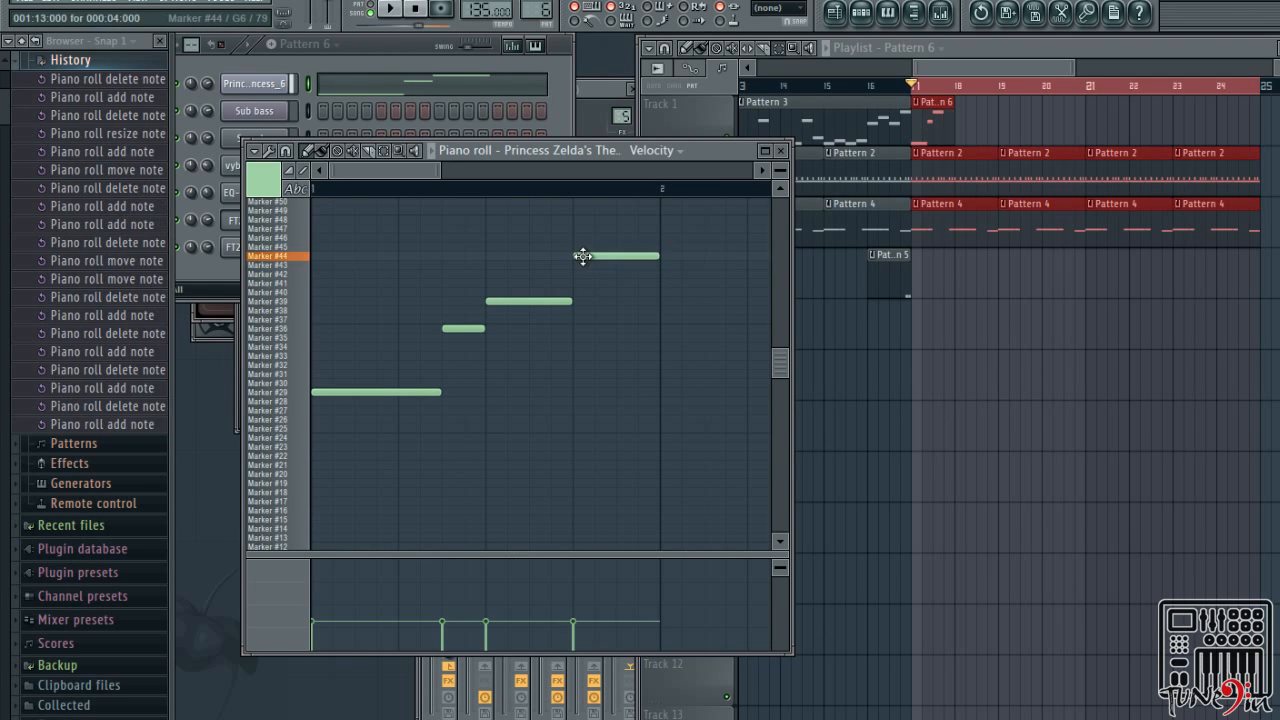
pyautogui.rightClick(584, 260)
pyautogui.click(585, 319)
pyautogui.rightClick(580, 318)
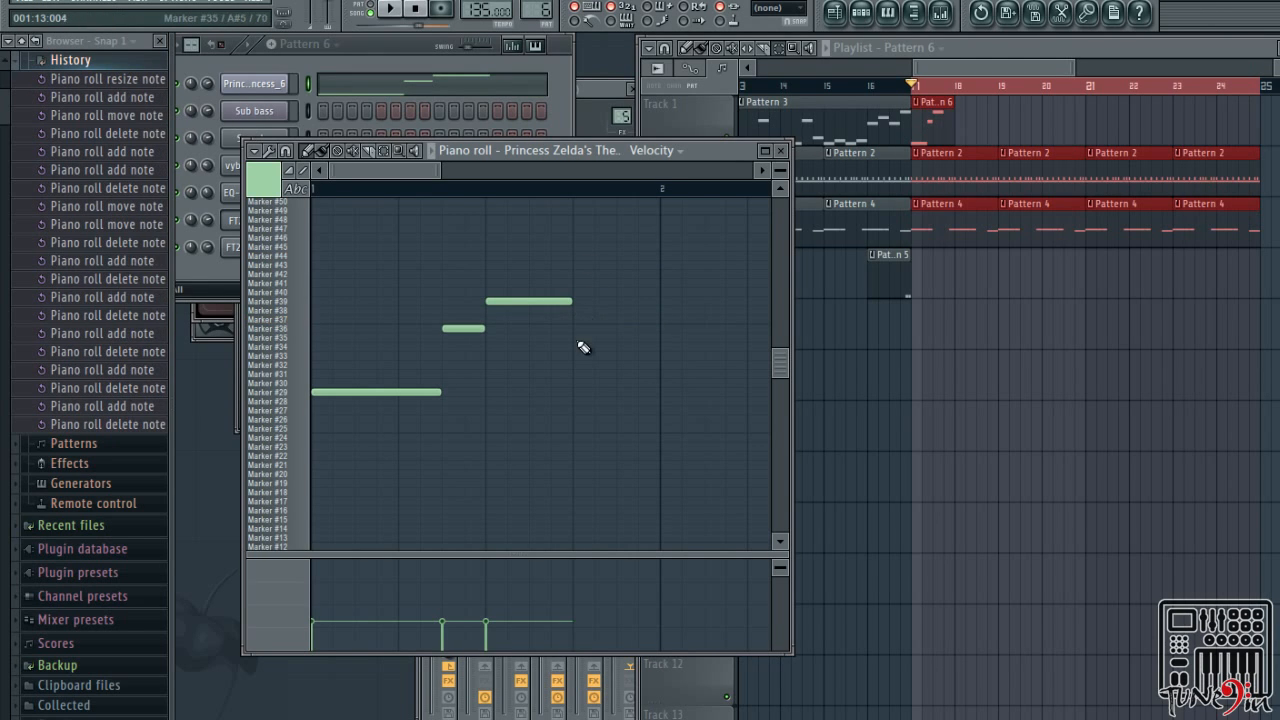
# Try a one-beat Marker #35 note on beat 4 and audition the phrase
pyautogui.click(577, 338)
pyautogui.press('space')
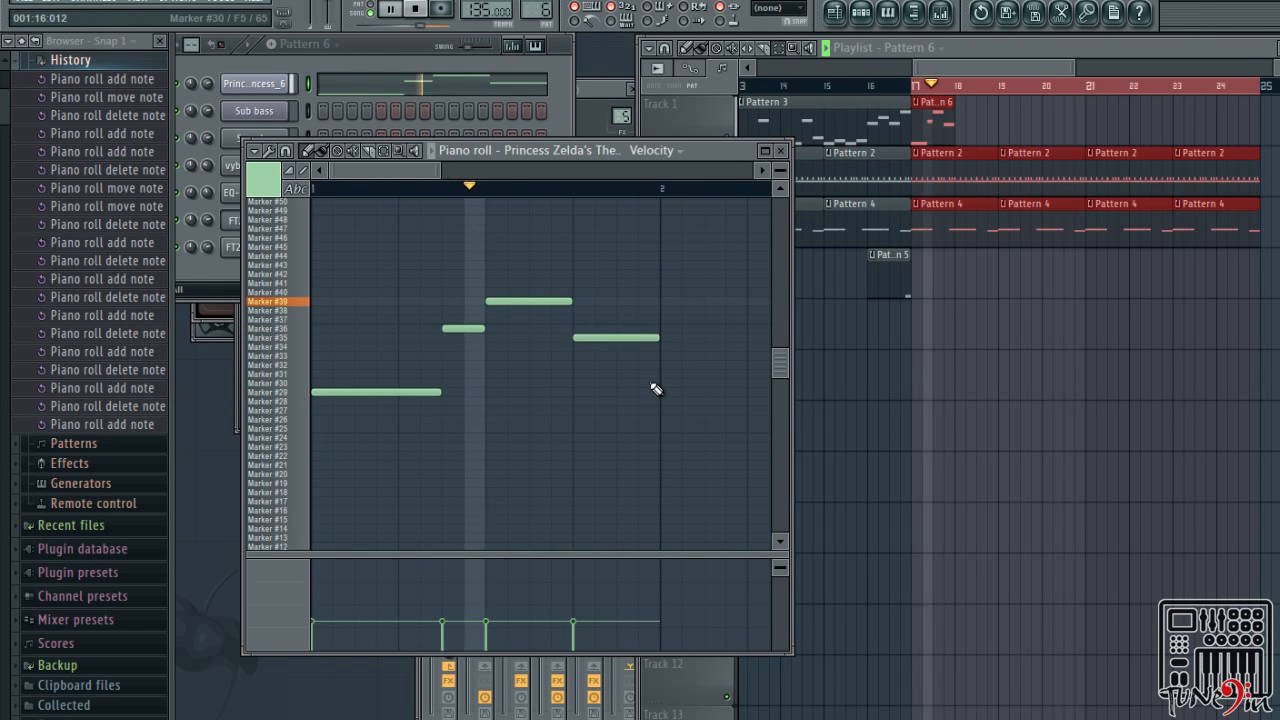
pyautogui.press('space')
# Replace the beat 4 note with a one-beat note on Marker #32 and audition the phrase
pyautogui.moveTo(614, 337); pyautogui.dragTo(617, 323)
pyautogui.rightClick(616, 325)
pyautogui.click(588, 357)
pyautogui.rightClick(589, 360)
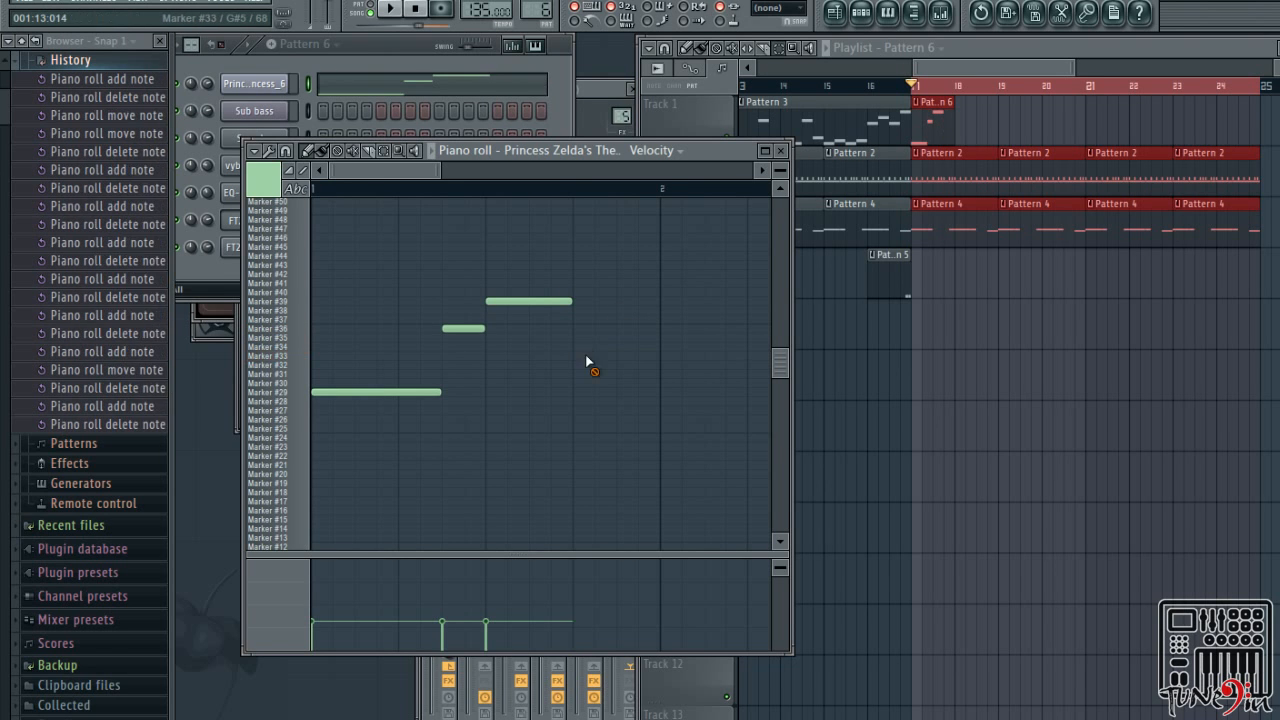
pyautogui.click(583, 365)
pyautogui.press('space')
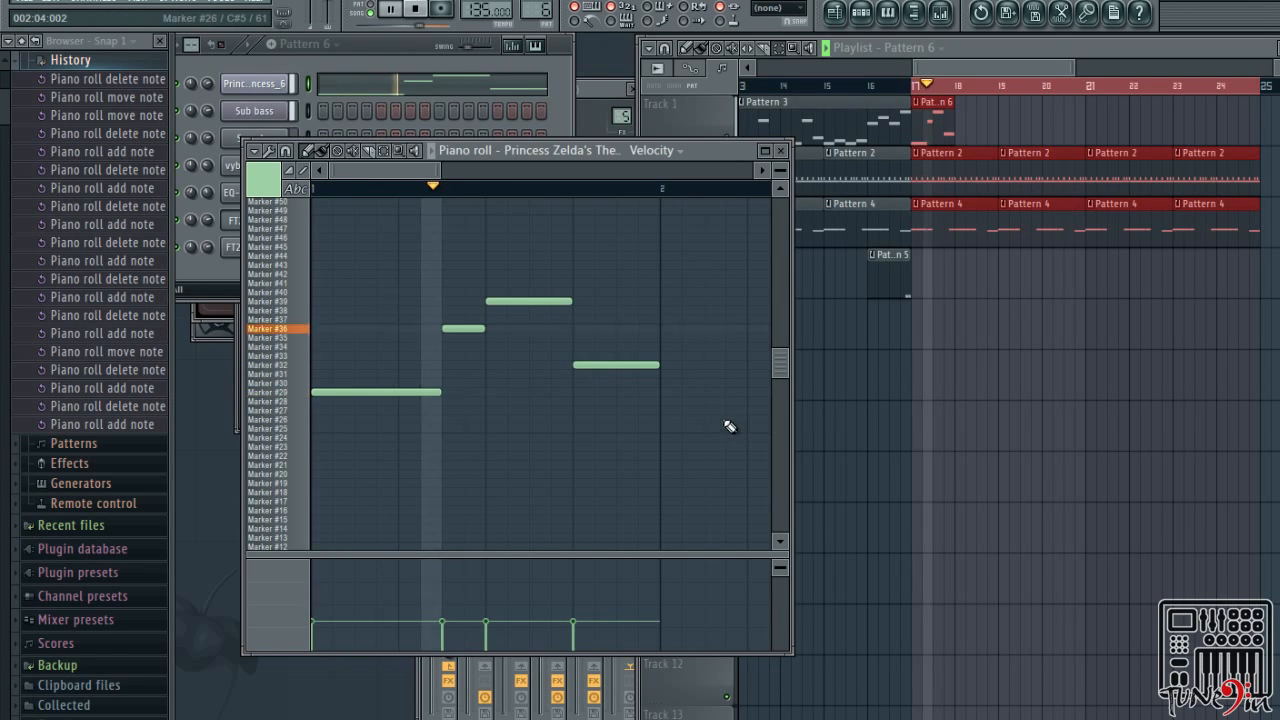
pyautogui.press('space')
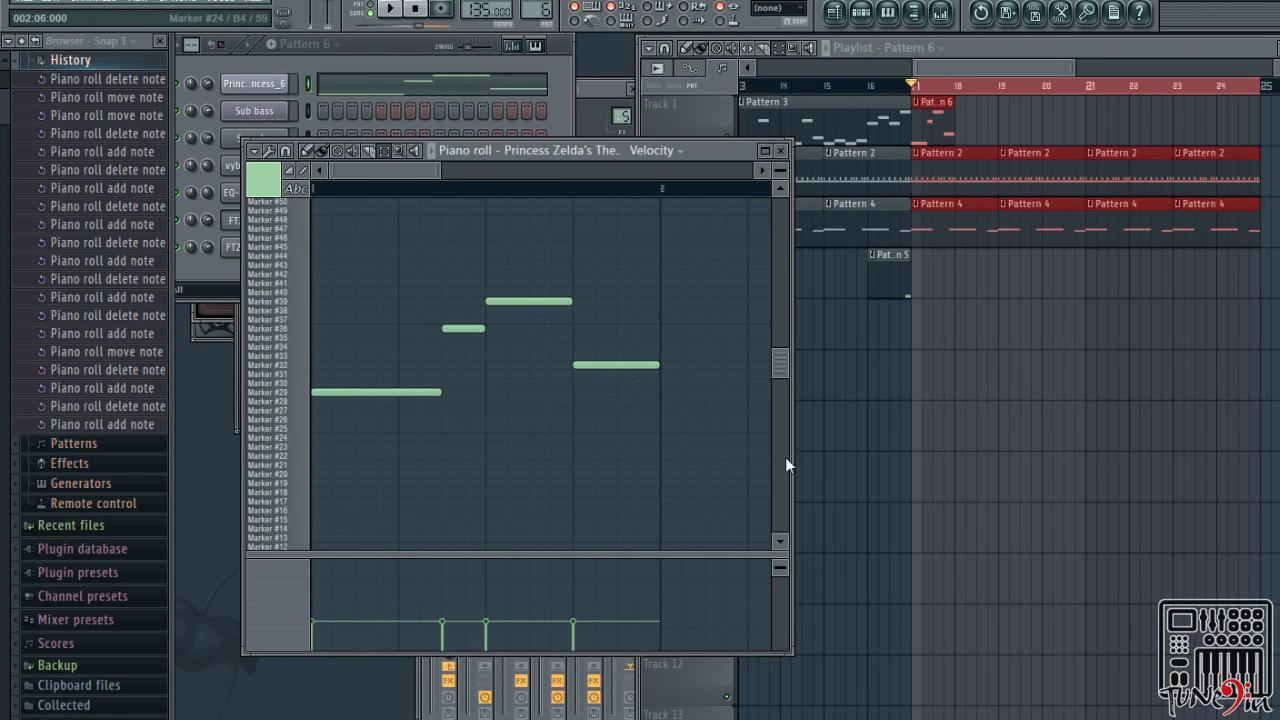
# Select all four notes of bar 1, paste a copy into bar 2 and play the extended pattern
pyautogui.scroll(3, 439, 292)
pyautogui.moveTo(659, 530); pyautogui.dragTo(310, 324)
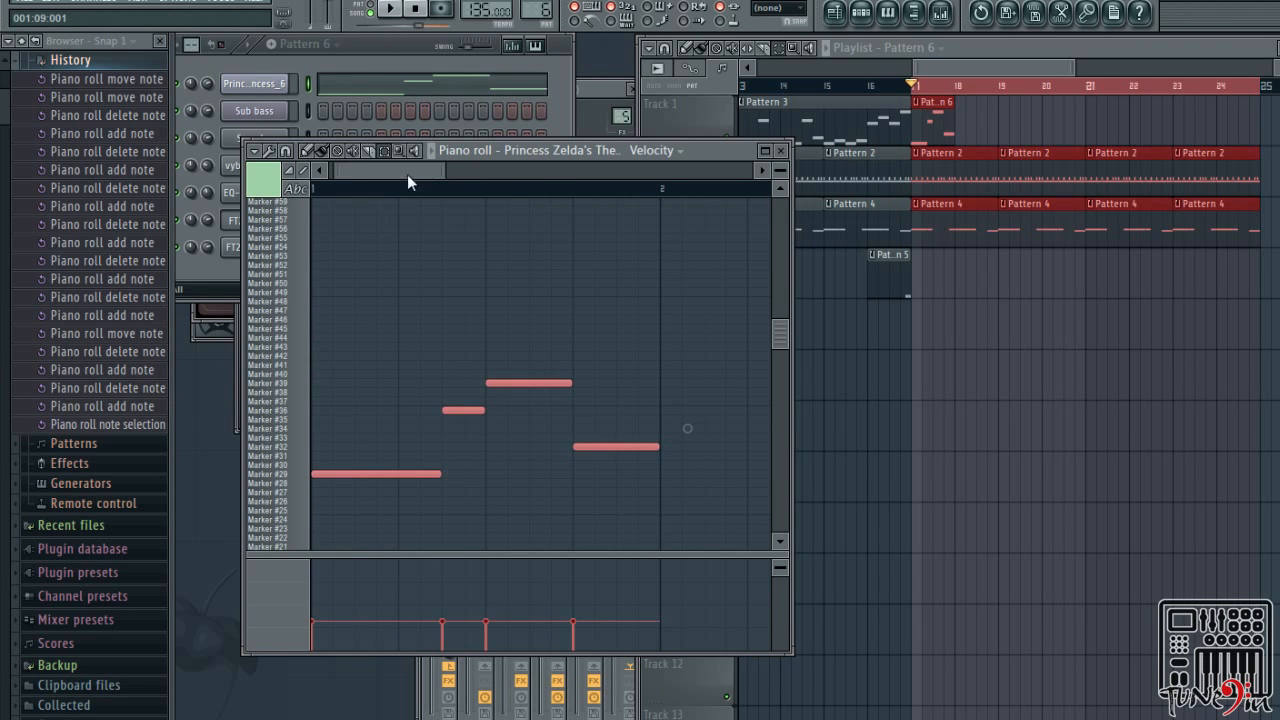
pyautogui.moveTo(407, 176); pyautogui.dragTo(377, 182)
pyautogui.hotkey('ctrl', 'v')
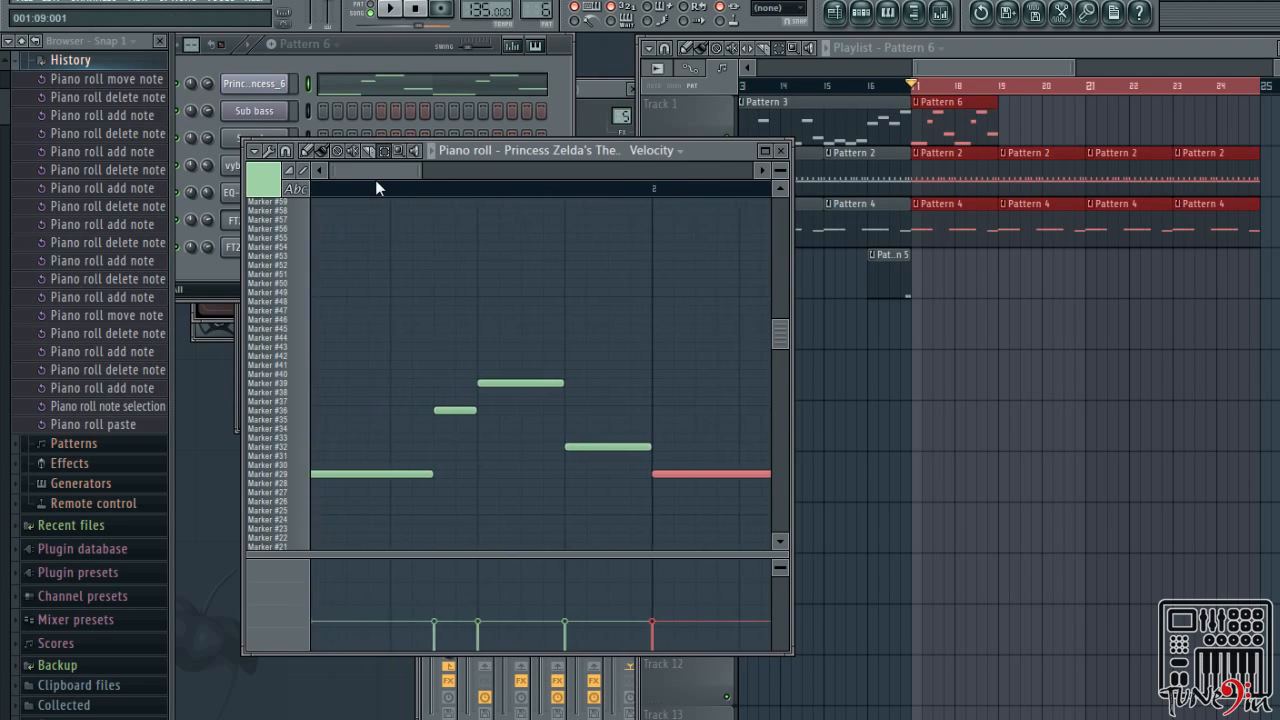
pyautogui.press('space')
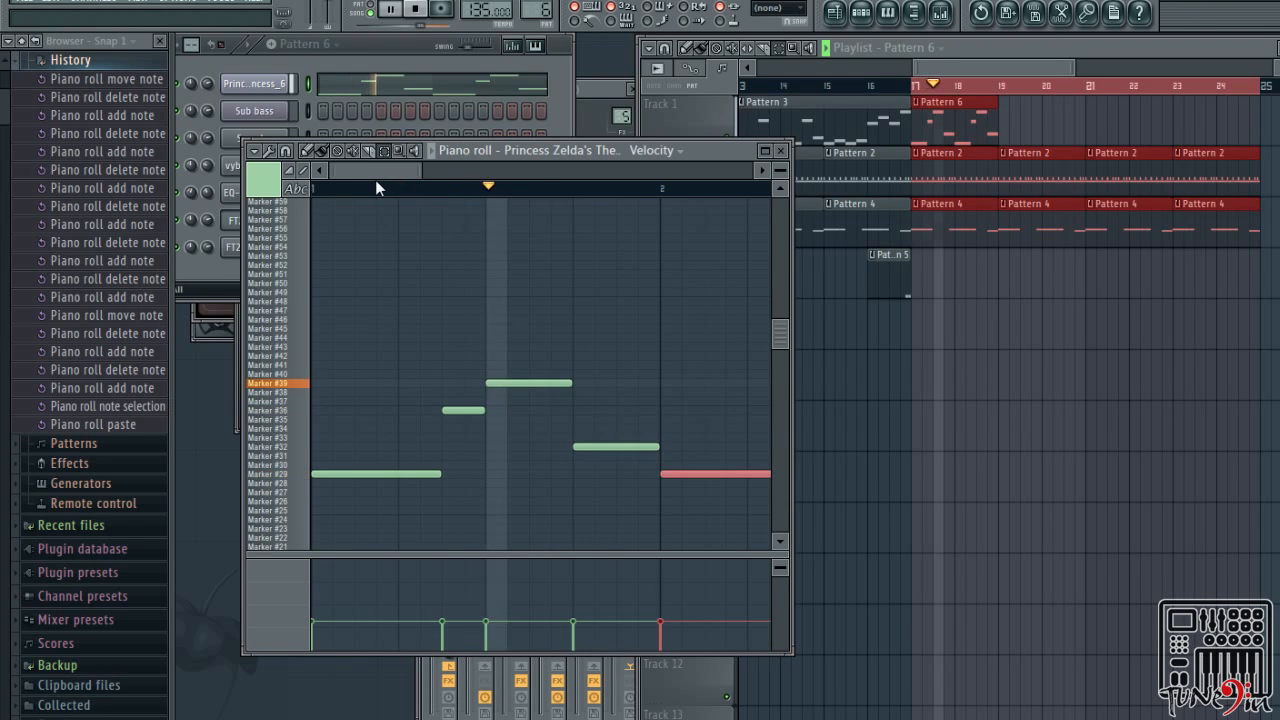
# Audition the two-bar Princess Zelda slice melody in Pattern 6, following the copied notes through bar 2
pyautogui.moveTo(375, 180); pyautogui.dragTo(457, 203)
pyautogui.press('space')
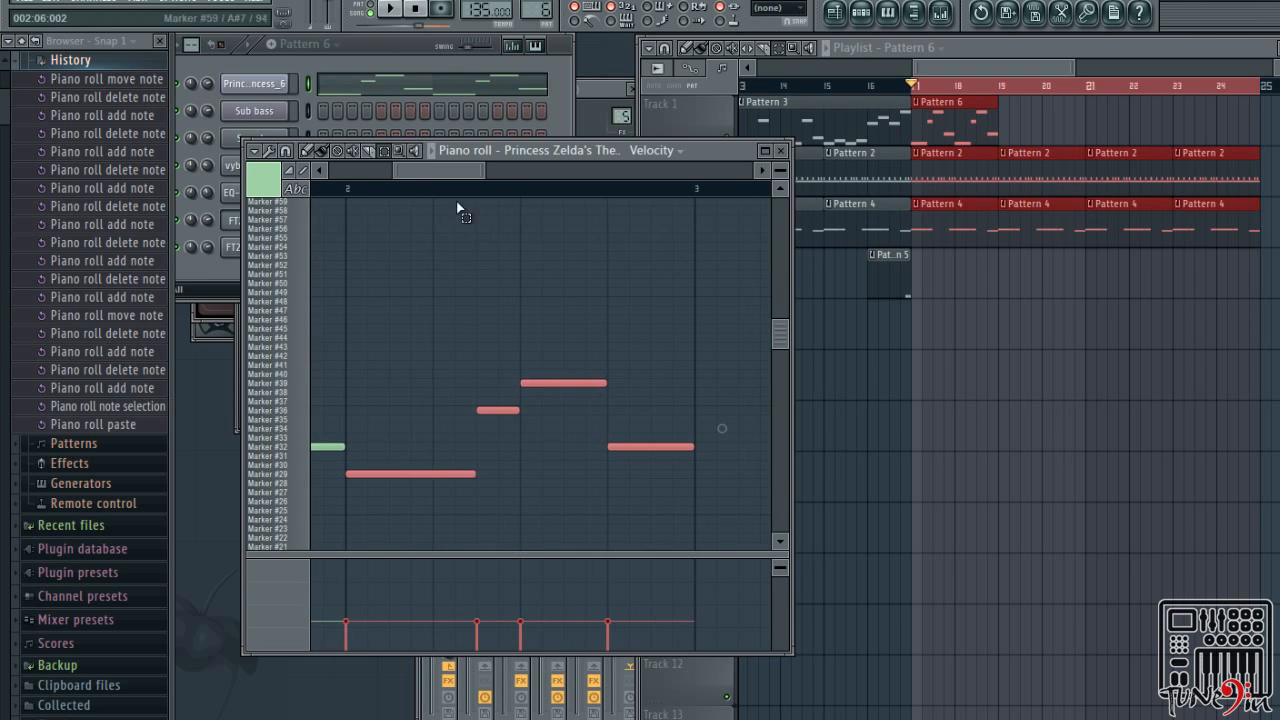
pyautogui.press('space')
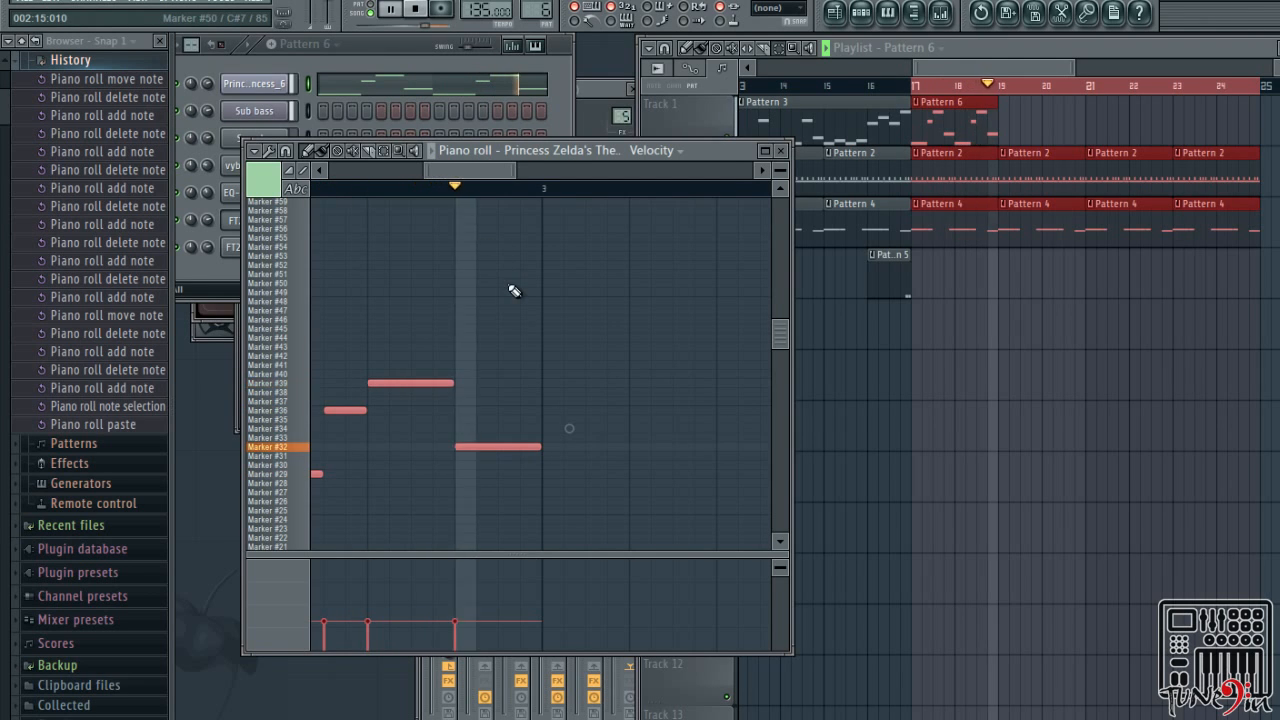
pyautogui.press('space')
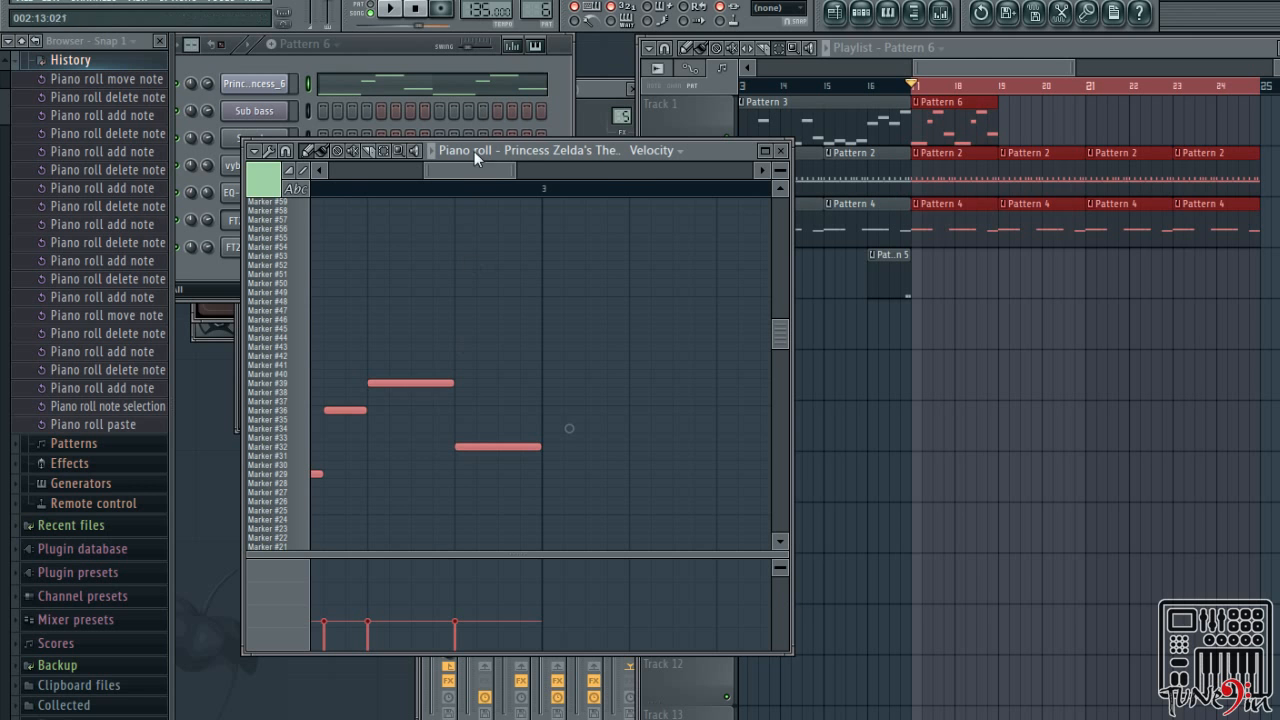
pyautogui.moveTo(463, 163)
pyautogui.mouseDown()
pyautogui.moveTo(330, 200)
pyautogui.moveTo(617, 209)
pyautogui.moveTo(287, 209)
pyautogui.moveTo(429, 196)
pyautogui.moveTo(349, 221)
pyautogui.moveTo(339, 245)
pyautogui.moveTo(504, 250)
pyautogui.moveTo(349, 271)
pyautogui.mouseUp()
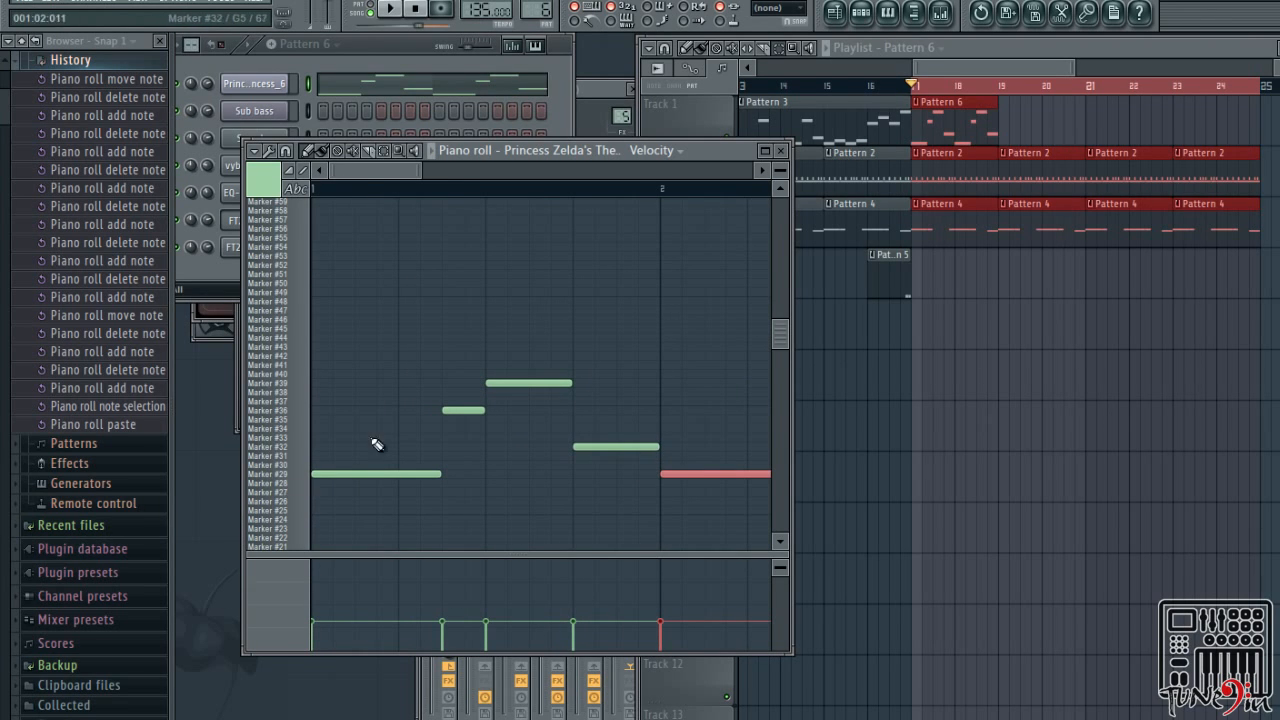
pyautogui.moveTo(362, 173); pyautogui.dragTo(406, 214)
pyautogui.press('space')
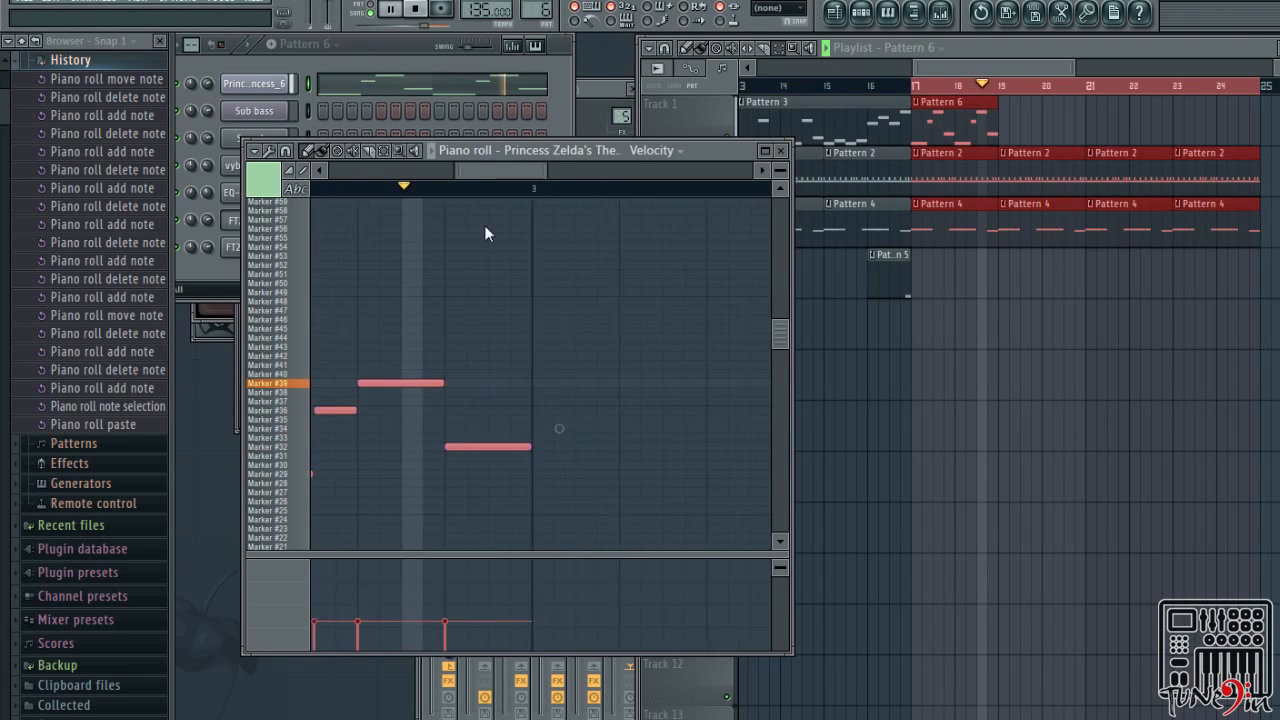
pyautogui.press('space')
# Add one-beat notes in bar 3: Marker #29 on beats 1 and 2, and Marker #32 on beat 3
pyautogui.moveTo(477, 227); pyautogui.dragTo(422, 236)
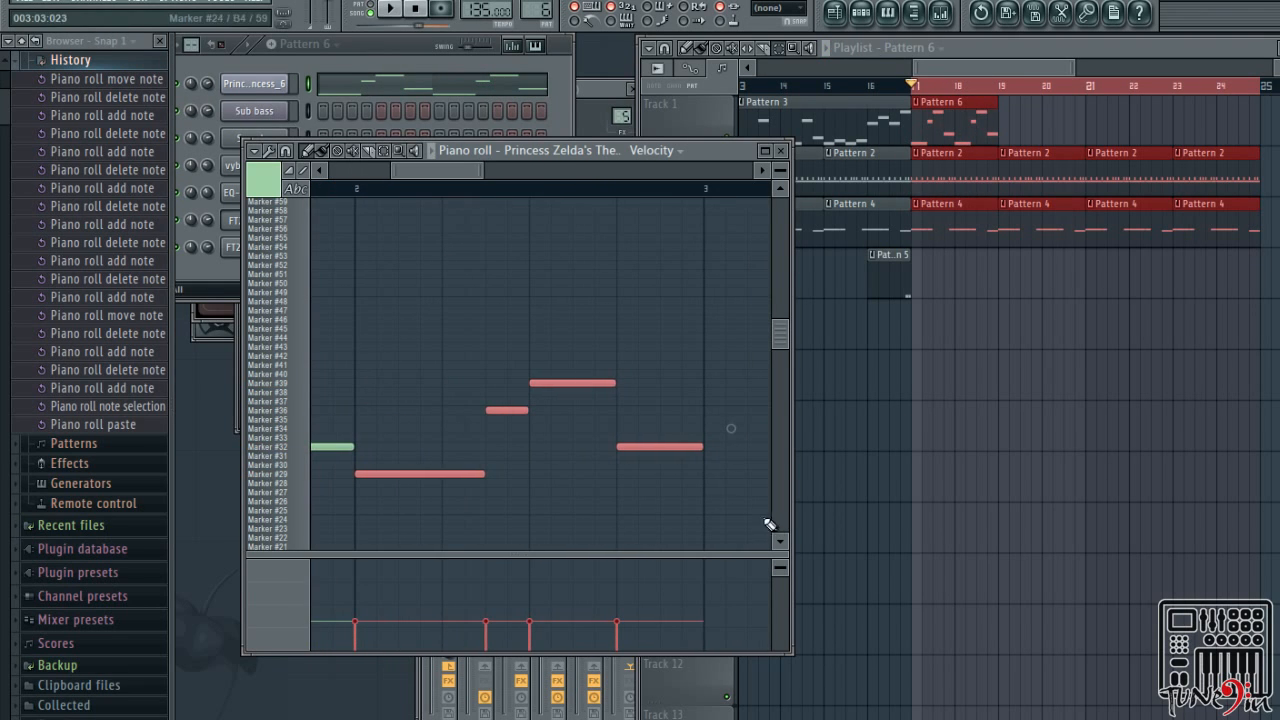
pyautogui.click(714, 476)
pyautogui.hscroll(3, 480, 180)
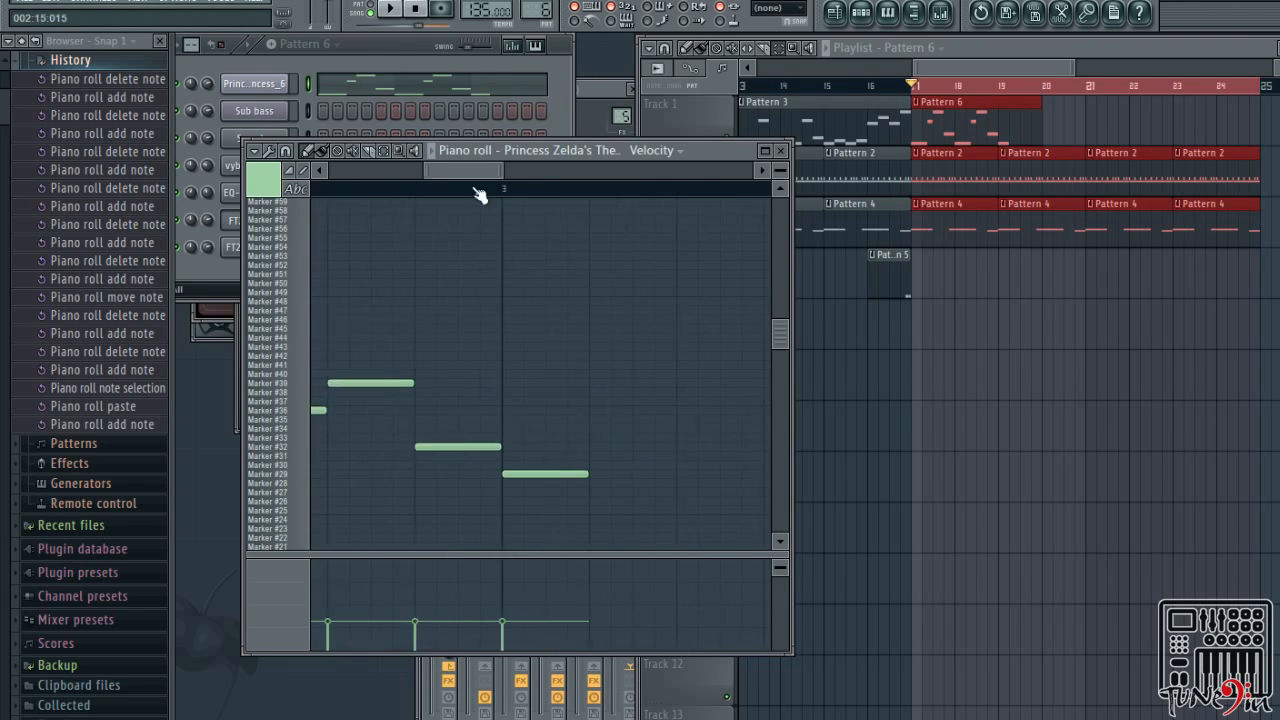
pyautogui.click(567, 474)
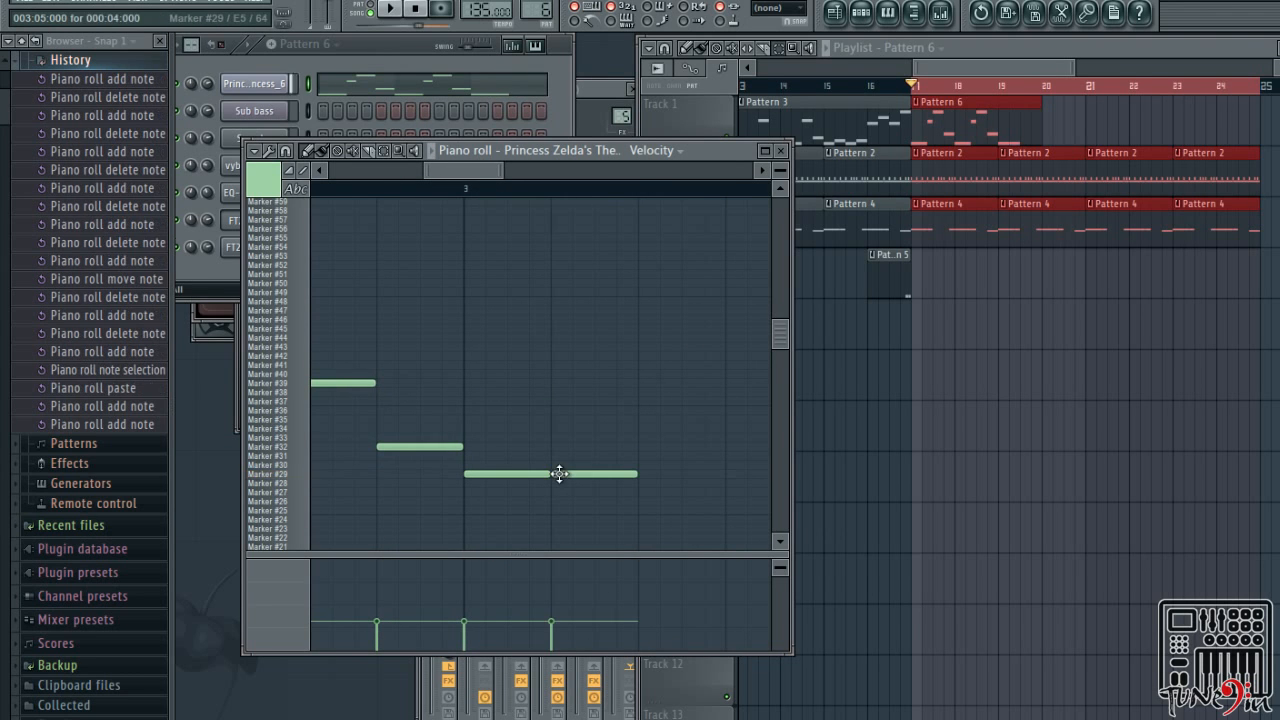
pyautogui.click(646, 446)
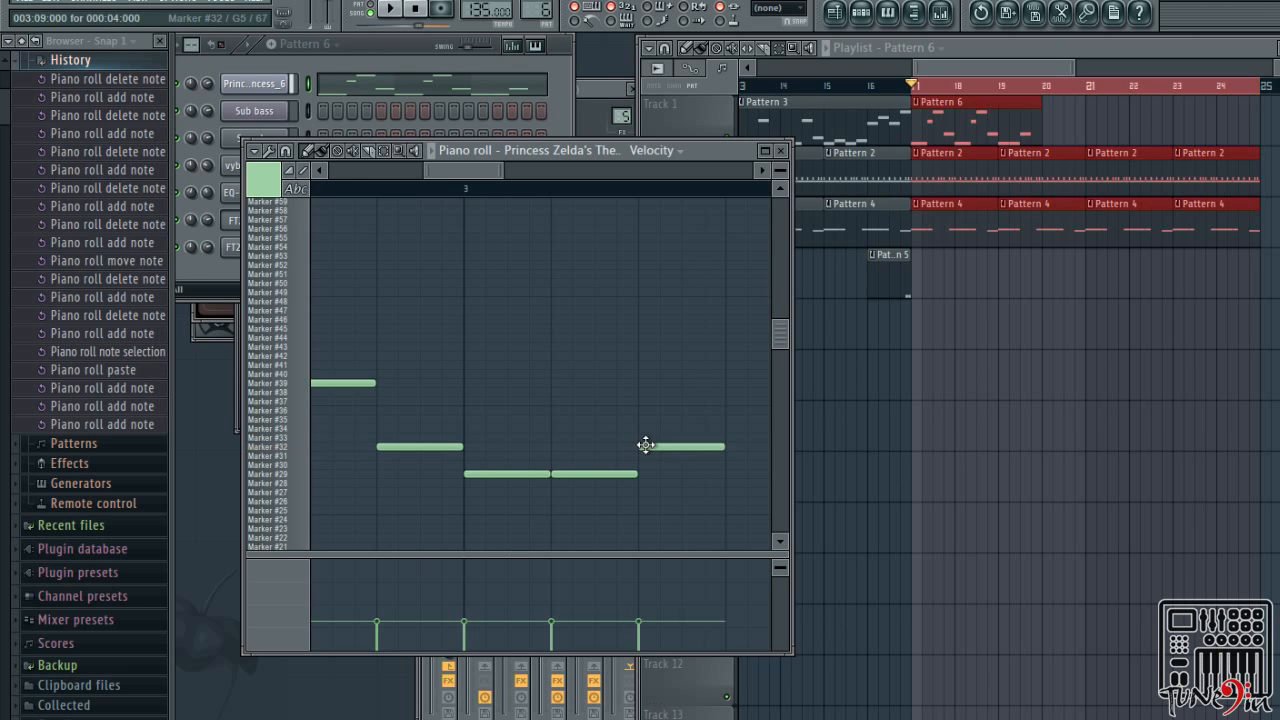
# Try replacement pitches for the note at step 9 of bar 3, ending on Marker #34
pyautogui.rightClick(646, 446)
pyautogui.click(647, 430)
pyautogui.rightClick(647, 430)
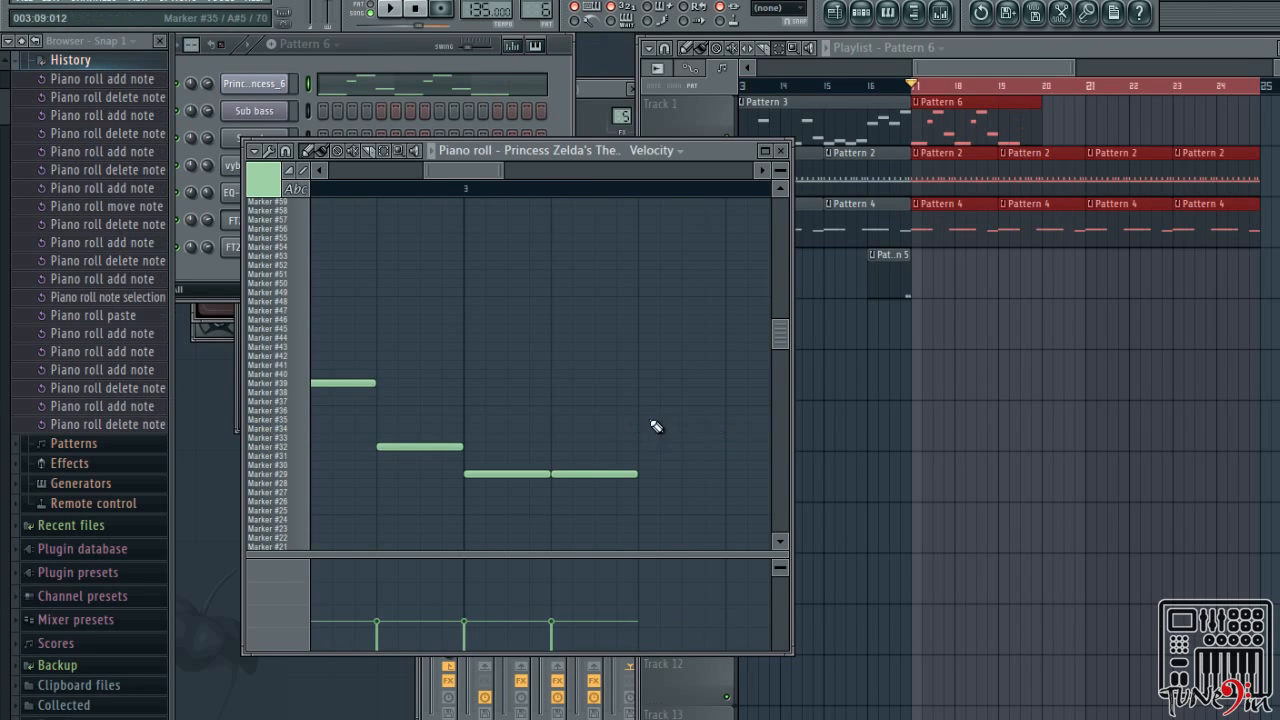
pyautogui.click(648, 419)
pyautogui.rightClick(648, 419)
pyautogui.click(648, 410)
pyautogui.rightClick(648, 410)
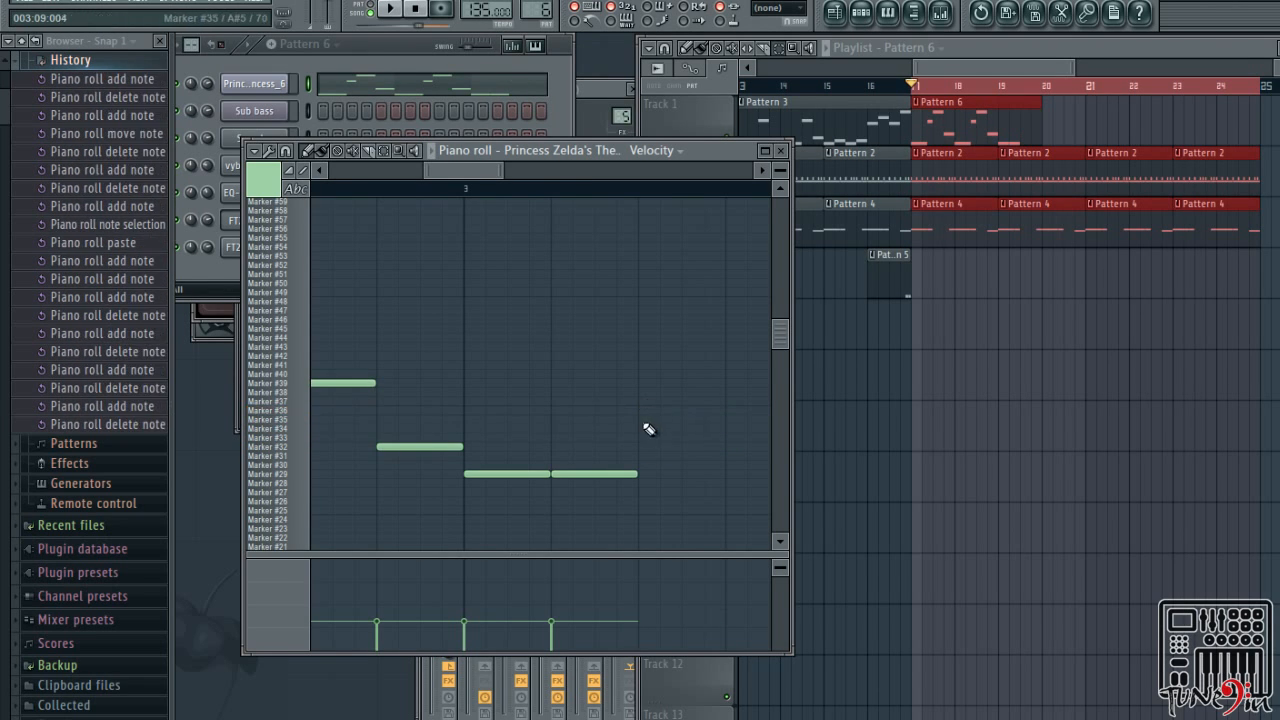
pyautogui.click(645, 429)
# Try a closing note on Marker #41 at step 13 of bar 3
pyautogui.moveTo(445, 160)
pyautogui.mouseDown()
pyautogui.moveTo(485, 177)
pyautogui.moveTo(463, 167)
pyautogui.mouseUp()
pyautogui.hscroll(3, 551, 417)
pyautogui.click(510, 372)
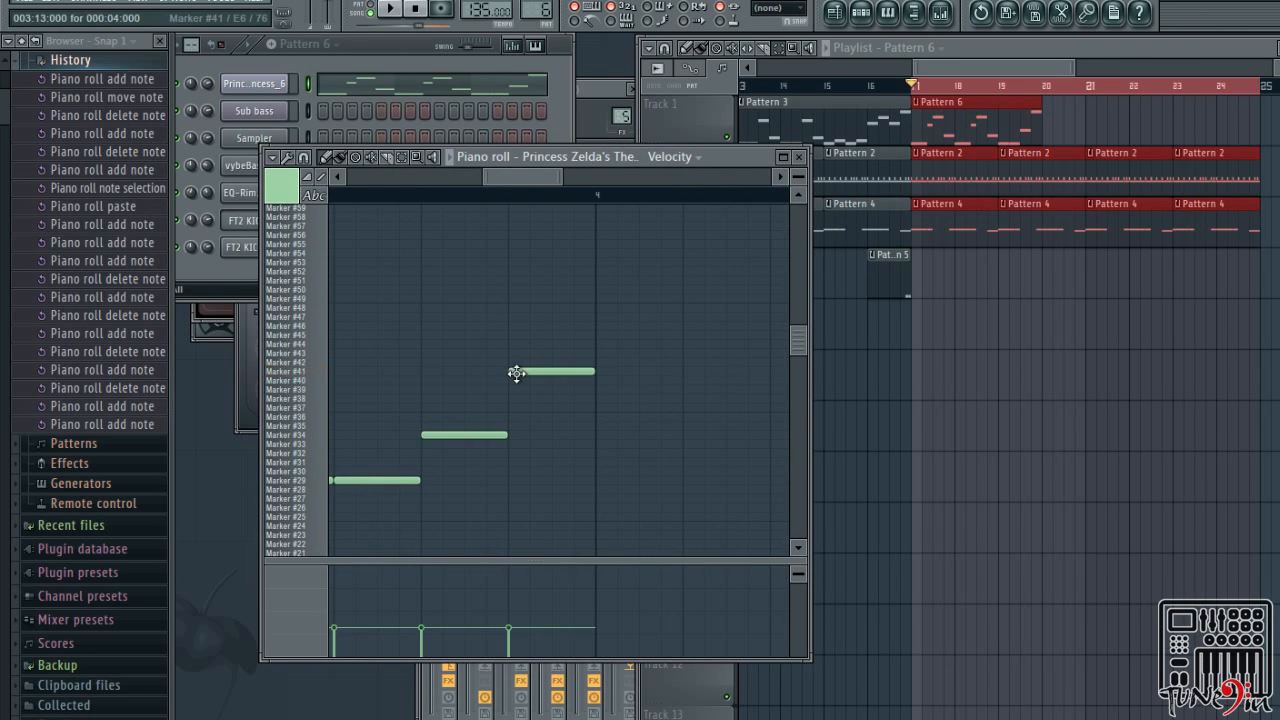
pyautogui.moveTo(534, 181); pyautogui.dragTo(504, 179)
pyautogui.click(643, 434)
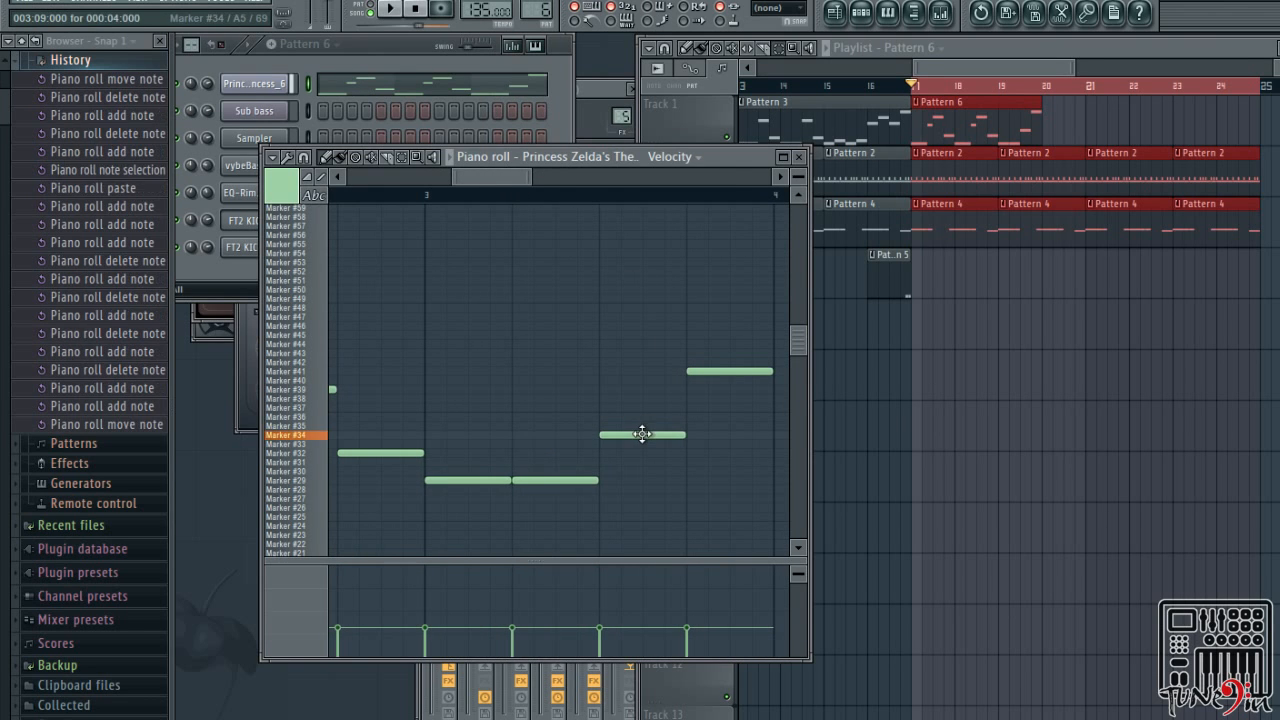
# Remove the Marker #41 note, place Marker #32 at step 5 and Marker #29 at step 9 of bar 3, and play back
pyautogui.rightClick(729, 370)
pyautogui.rightClick(545, 475)
pyautogui.click(523, 453)
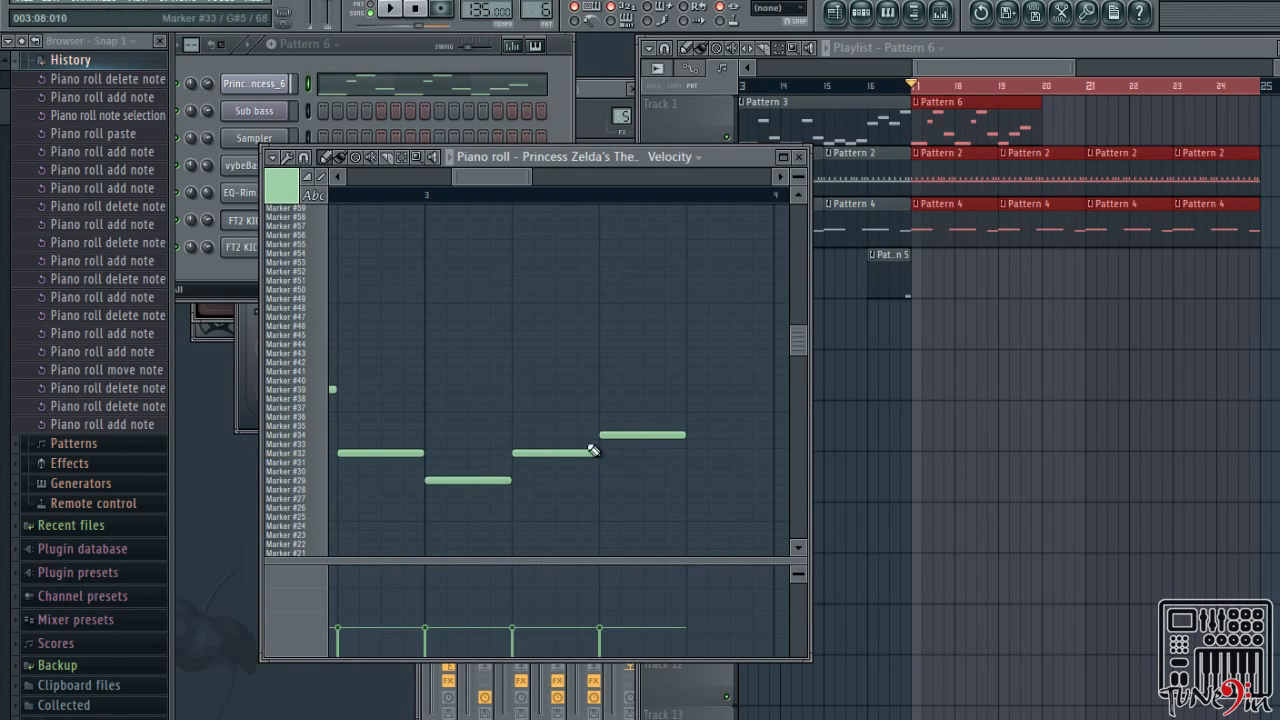
pyautogui.rightClick(606, 436)
pyautogui.click(608, 480)
pyautogui.press('space')
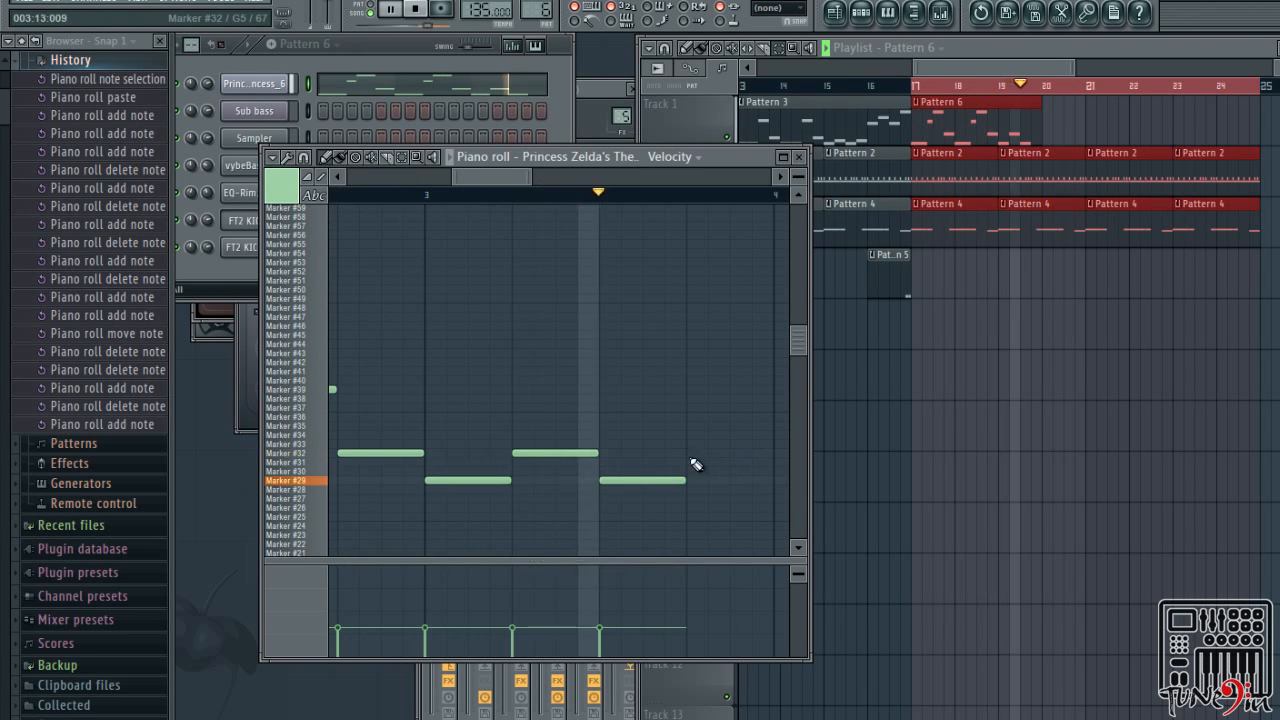
pyautogui.press('space')
# Replace the Marker #32 note by extending the first Marker #29 note to step 9, and shorten the last note to two steps
pyautogui.rightClick(548, 455)
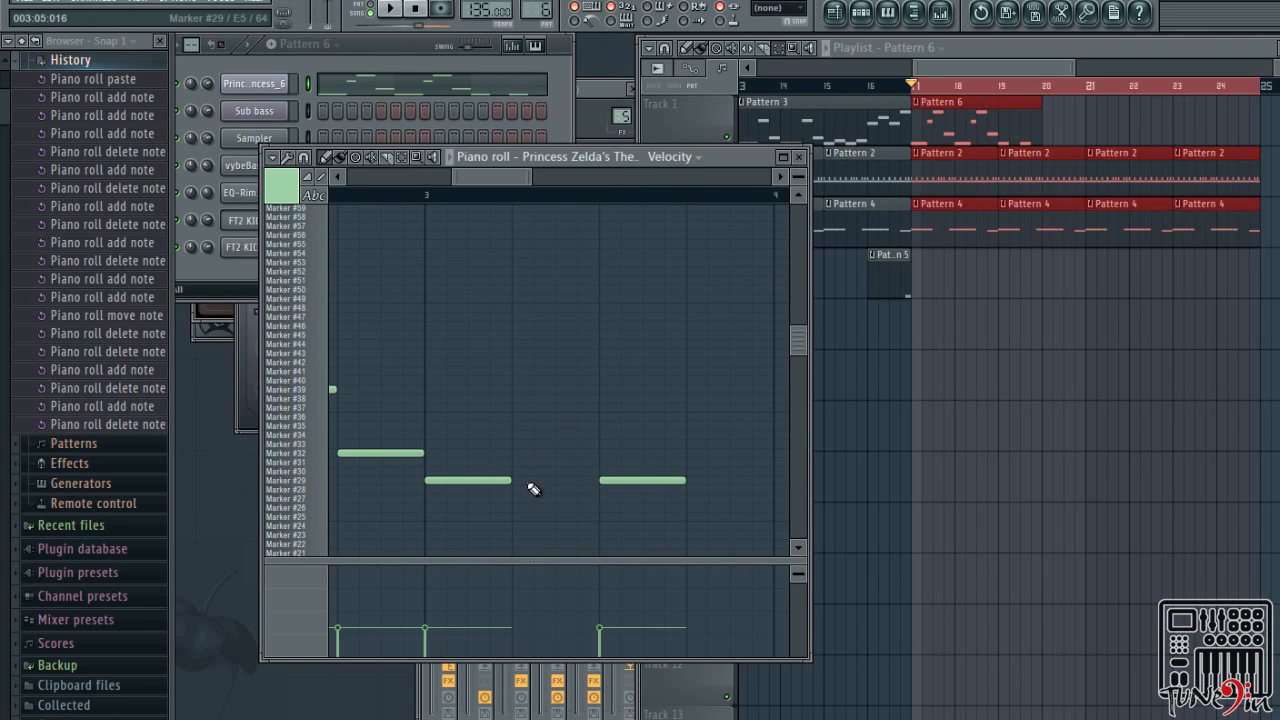
pyautogui.moveTo(510, 482); pyautogui.dragTo(568, 490)
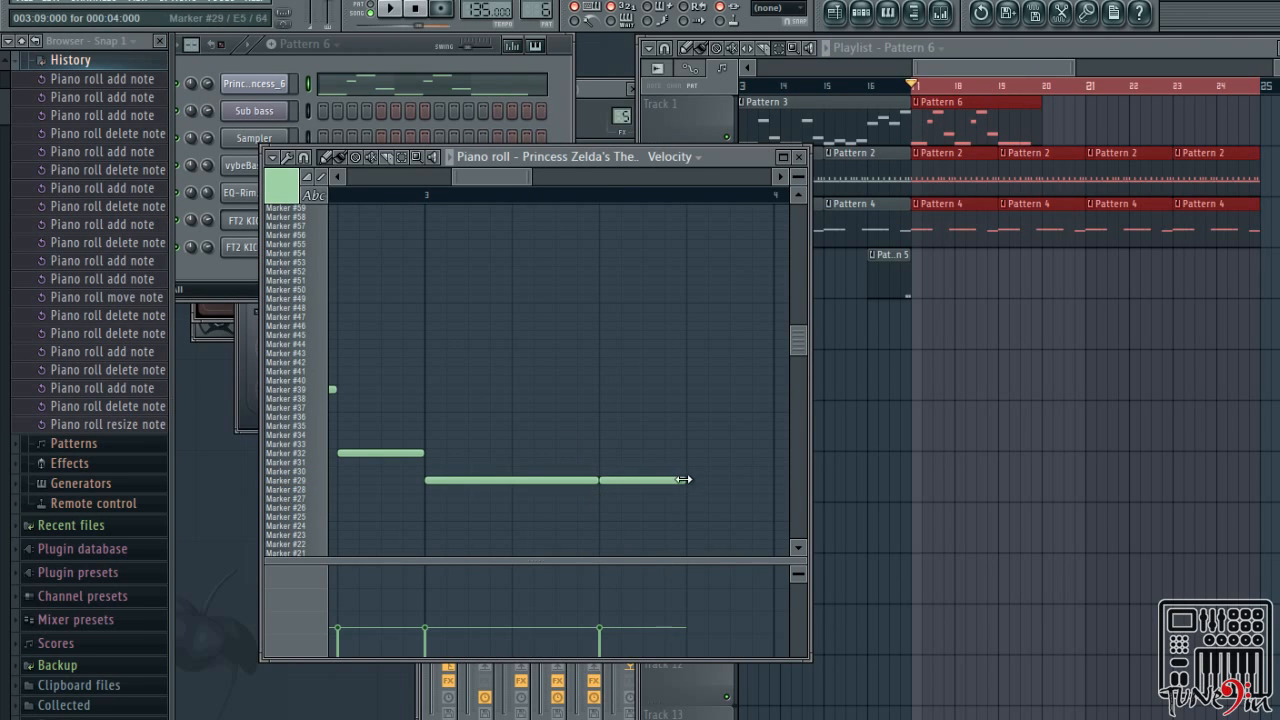
pyautogui.moveTo(683, 480); pyautogui.dragTo(649, 485)
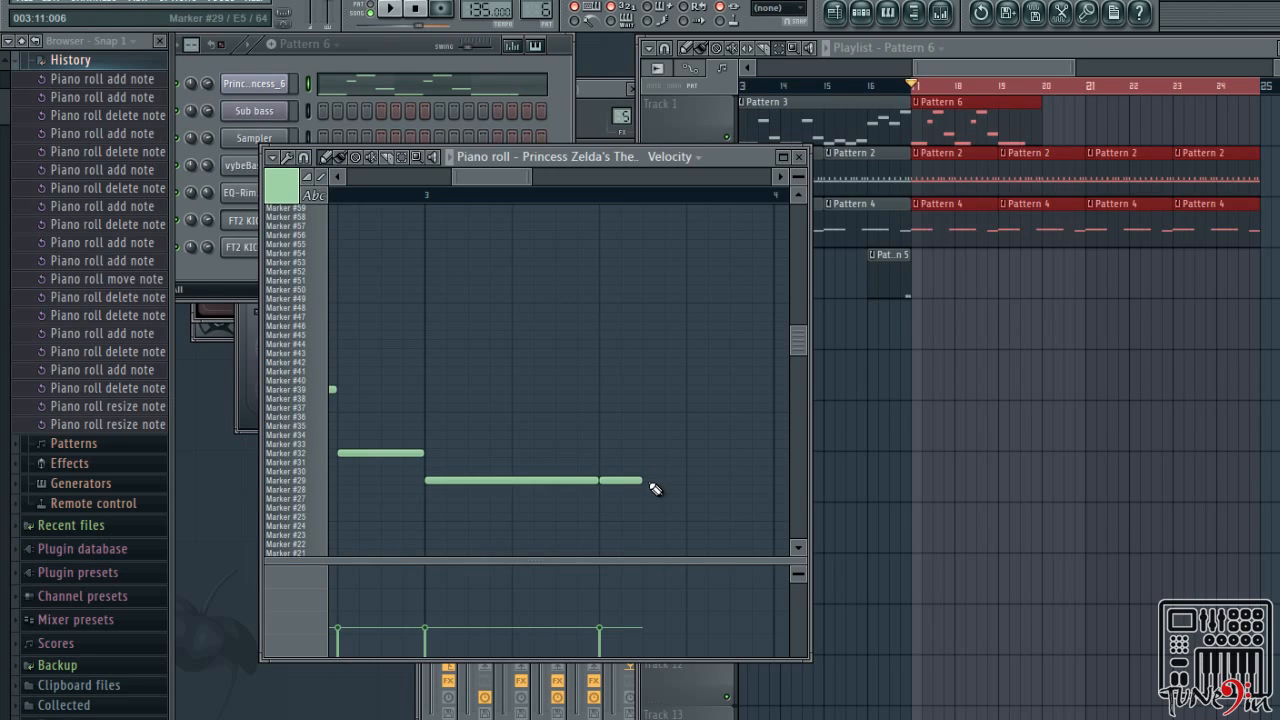
pyautogui.press('space')
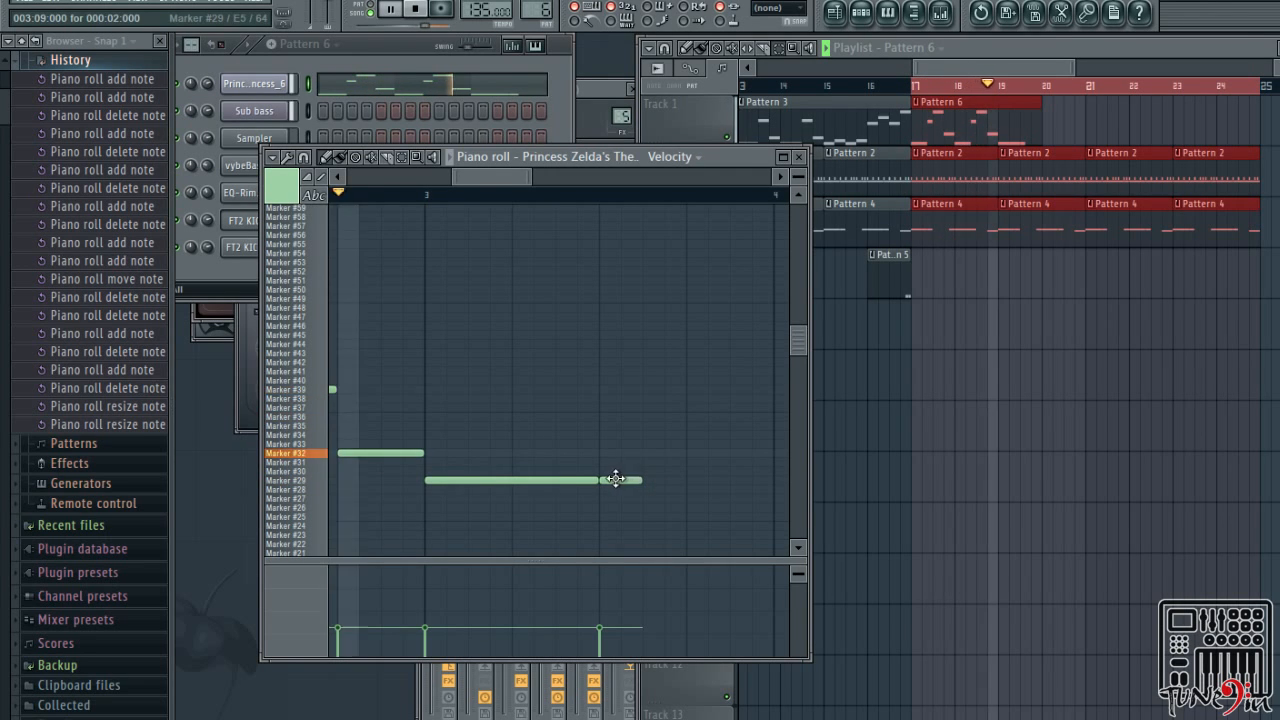
pyautogui.press('space')
# Rework the Marker #29 notes in bar 3 into a run of six, two, six and two steps
pyautogui.moveTo(599, 481)
pyautogui.mouseDown()
pyautogui.moveTo(556, 484)
pyautogui.moveTo(580, 480)
pyautogui.mouseUp()
pyautogui.click(625, 479)
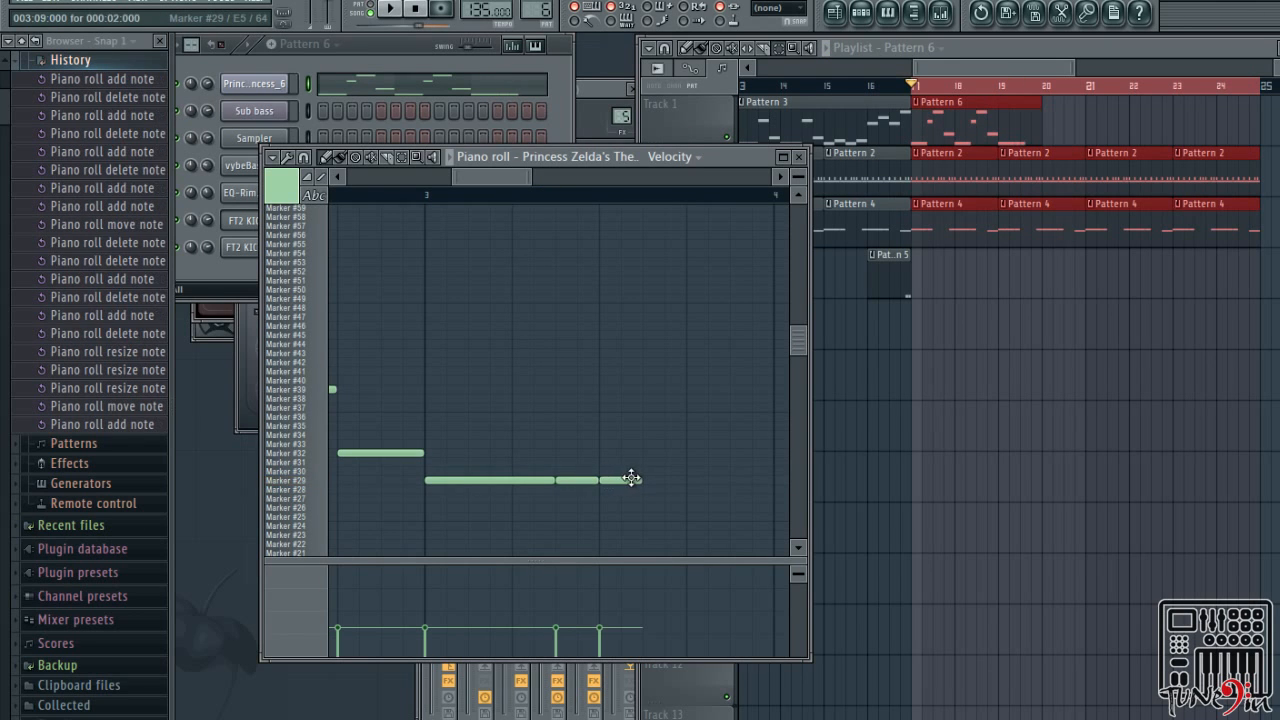
pyautogui.rightClick(590, 480)
pyautogui.click(566, 482)
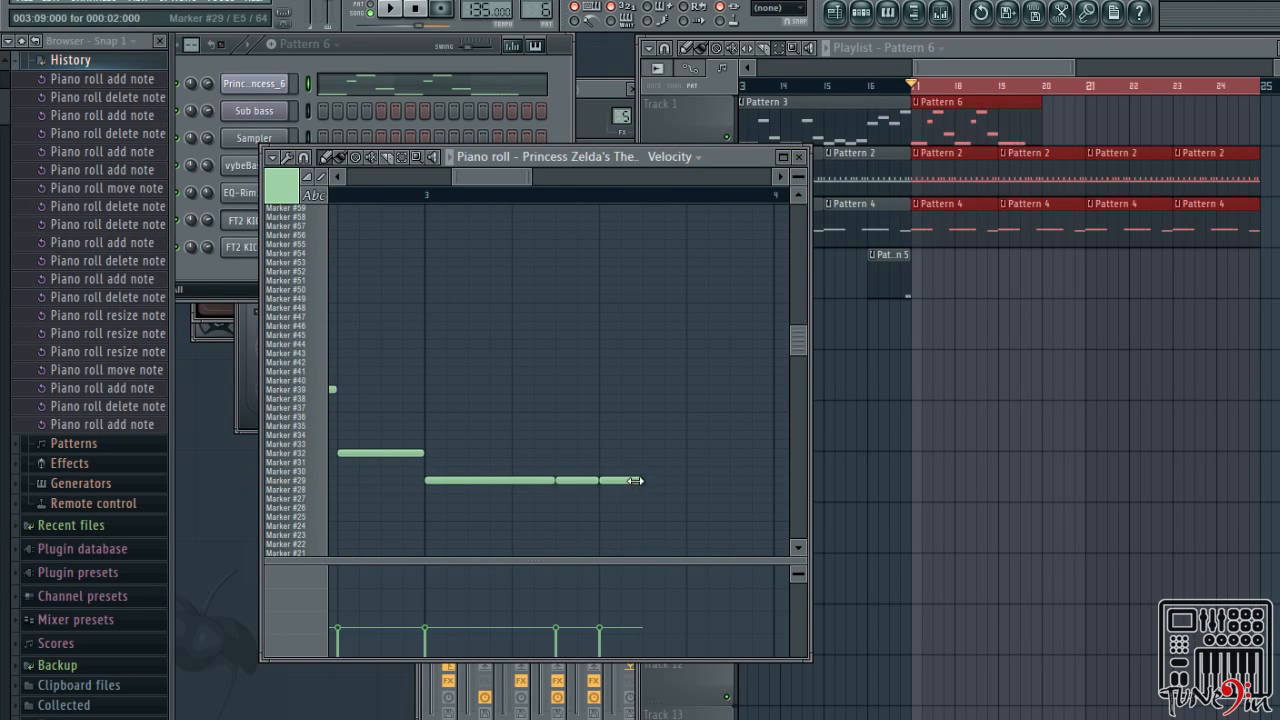
pyautogui.moveTo(635, 481)
pyautogui.mouseDown()
pyautogui.moveTo(786, 481)
pyautogui.moveTo(583, 492)
pyautogui.moveTo(622, 498)
pyautogui.mouseUp()
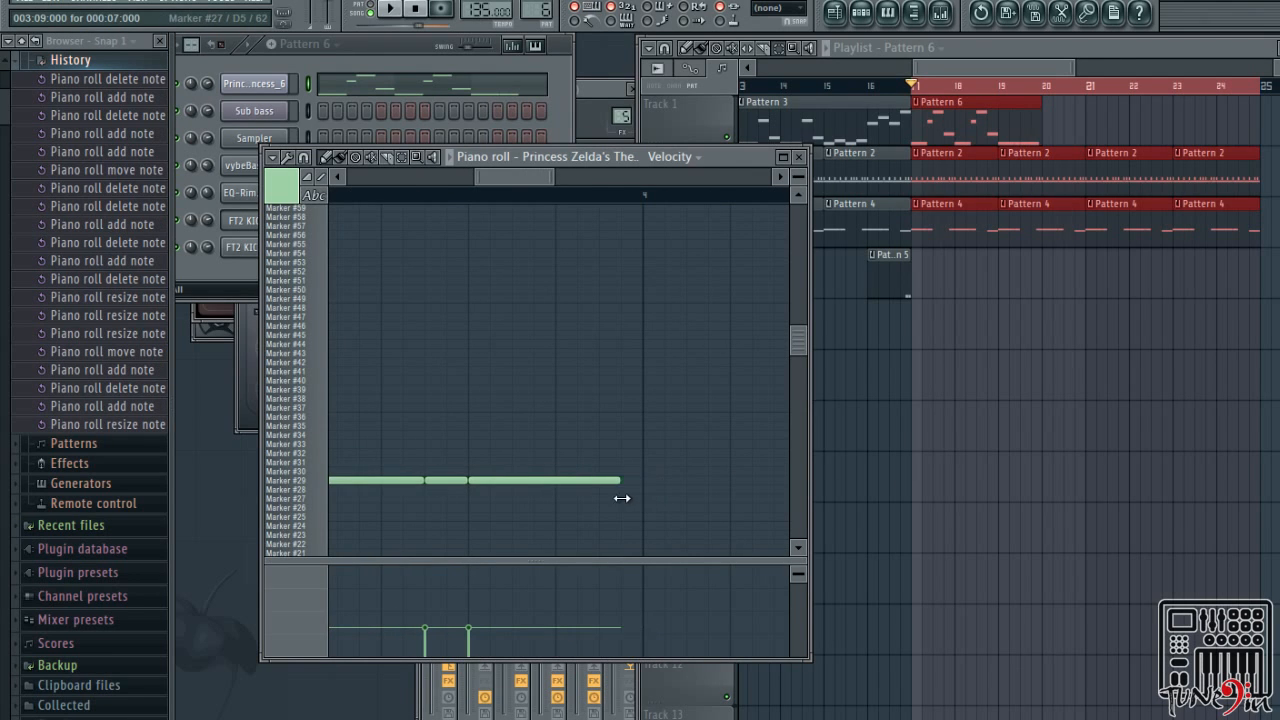
pyautogui.click(606, 480)
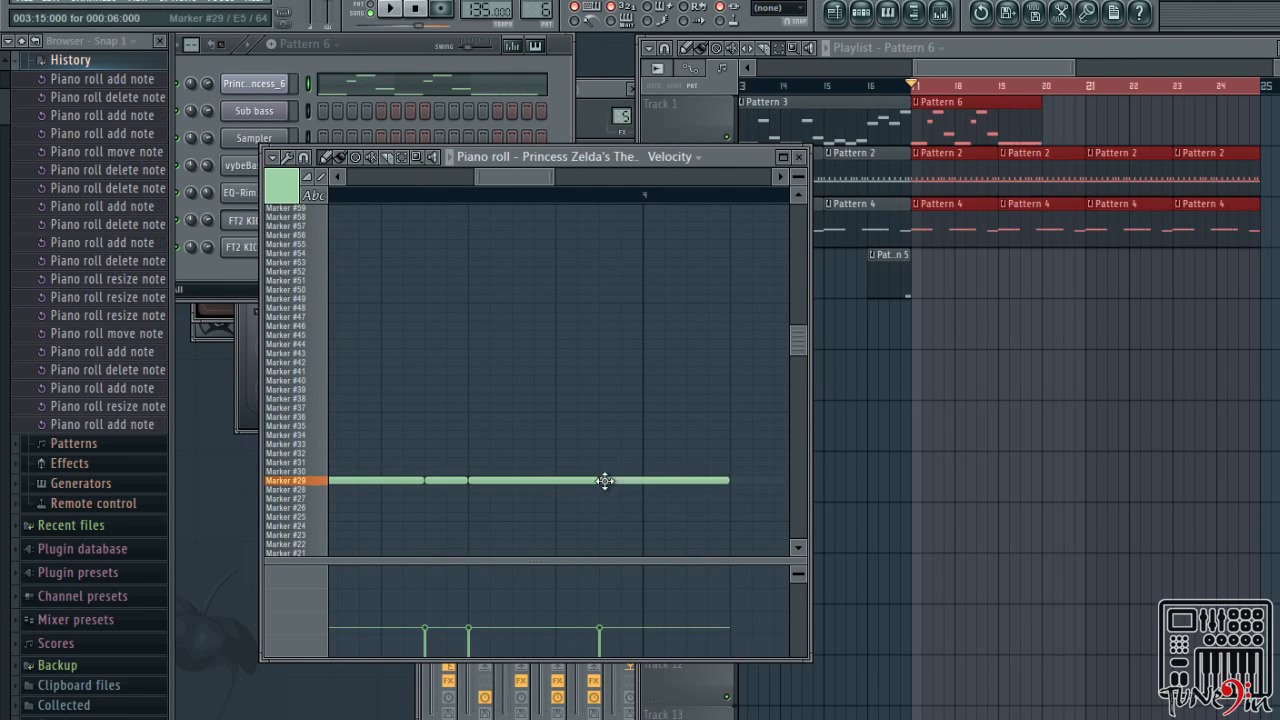
# Add three consecutive Marker #41 notes from the start of bar 4, six, two and six steps long
pyautogui.click(665, 443)
pyautogui.rightClick(665, 441)
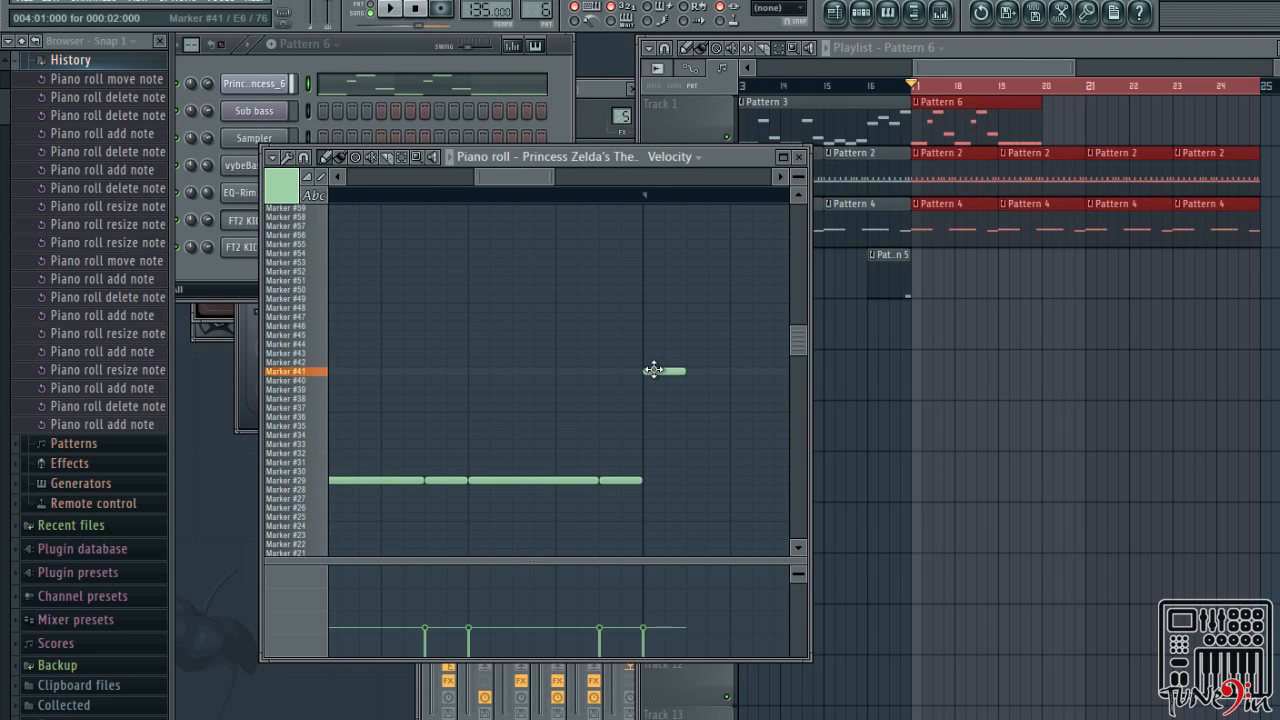
pyautogui.click(657, 371)
pyautogui.moveTo(683, 372)
pyautogui.mouseDown()
pyautogui.moveTo(909, 380)
pyautogui.moveTo(586, 380)
pyautogui.moveTo(700, 406)
pyautogui.moveTo(551, 399)
pyautogui.mouseUp()
pyautogui.click(565, 371)
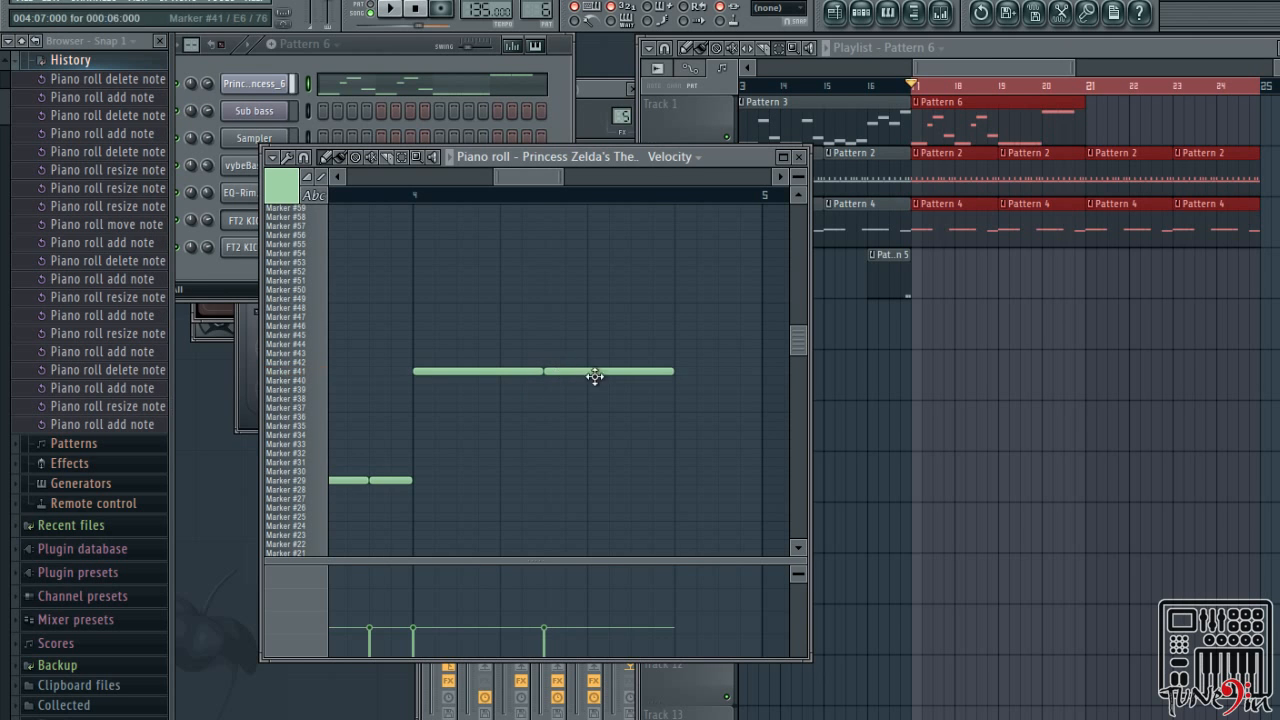
pyautogui.moveTo(673, 371)
pyautogui.mouseDown()
pyautogui.moveTo(588, 372)
pyautogui.moveTo(686, 372)
pyautogui.mouseUp()
pyautogui.click(602, 372)
# Try Marker #39, #38, #37 and #34 as the pitch of the note at step 15 of bar 4
pyautogui.click(730, 388)
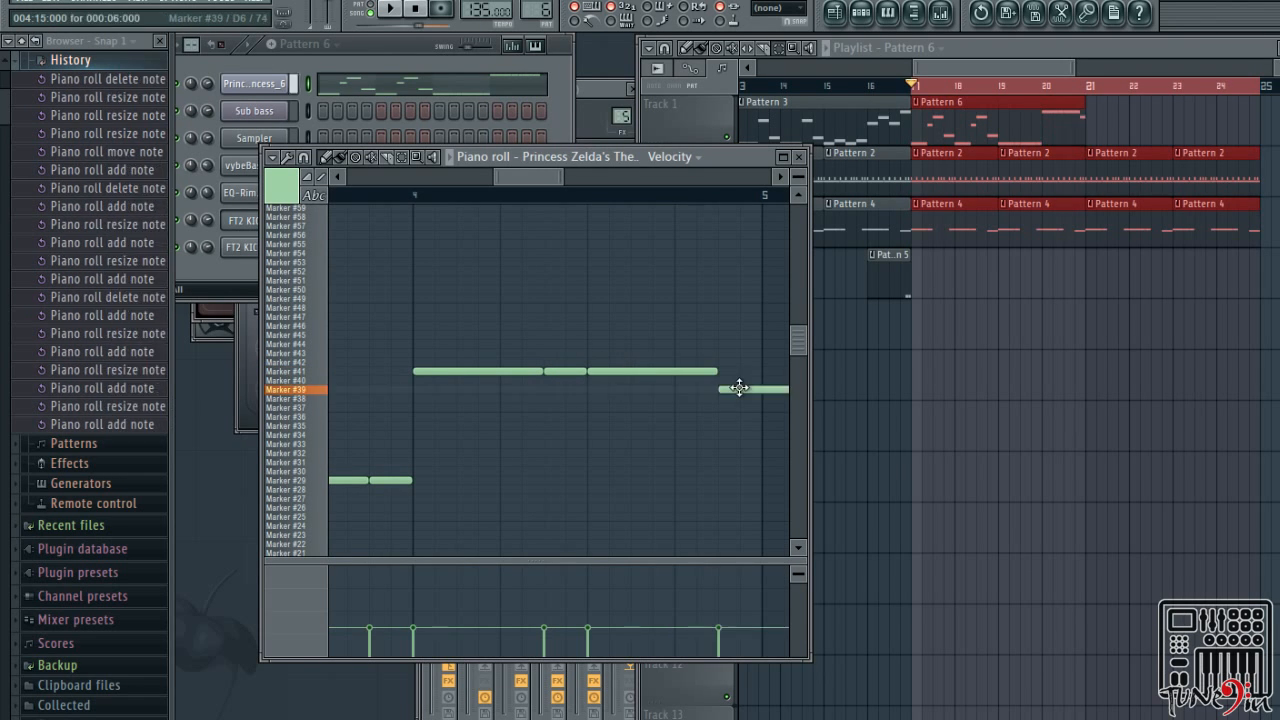
pyautogui.rightClick(740, 390)
pyautogui.click(729, 398)
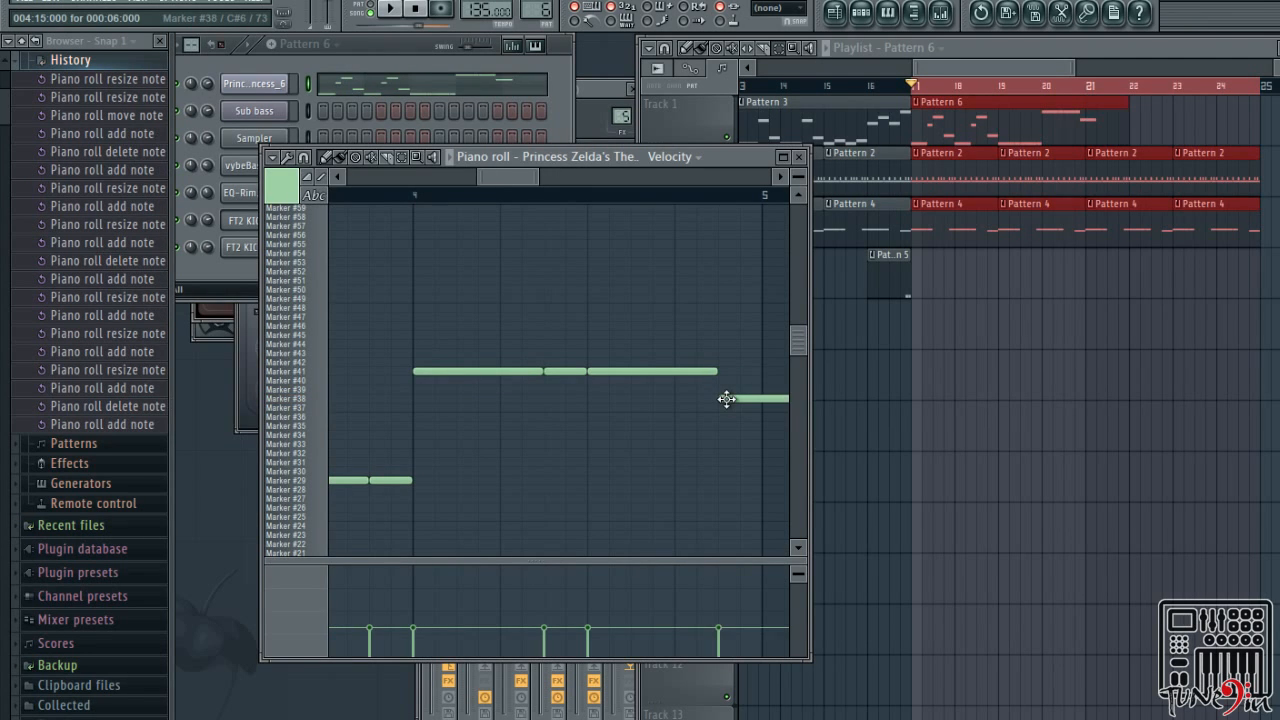
pyautogui.rightClick(730, 398)
pyautogui.click(726, 408)
pyautogui.rightClick(726, 408)
pyautogui.click(722, 435)
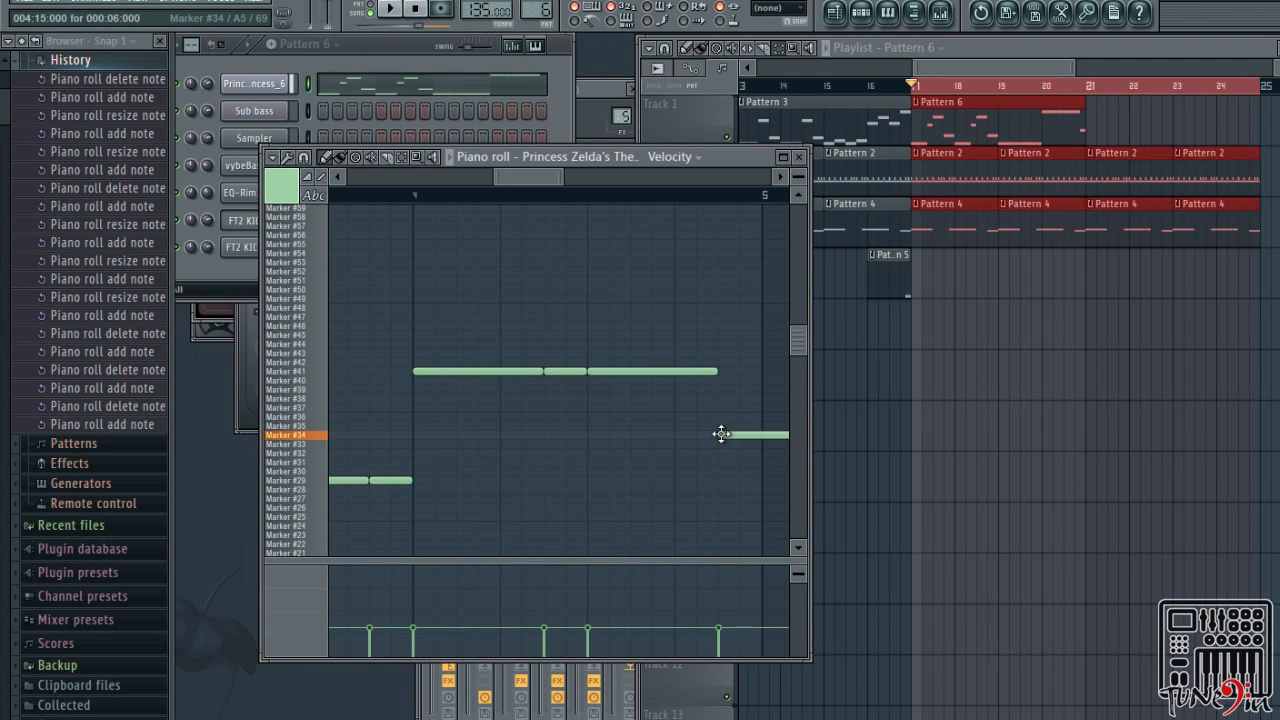
# Shorten the note at step 15 of bar 4 to two steps and change its pitch to Marker #31
pyautogui.moveTo(527, 188); pyautogui.dragTo(559, 188)
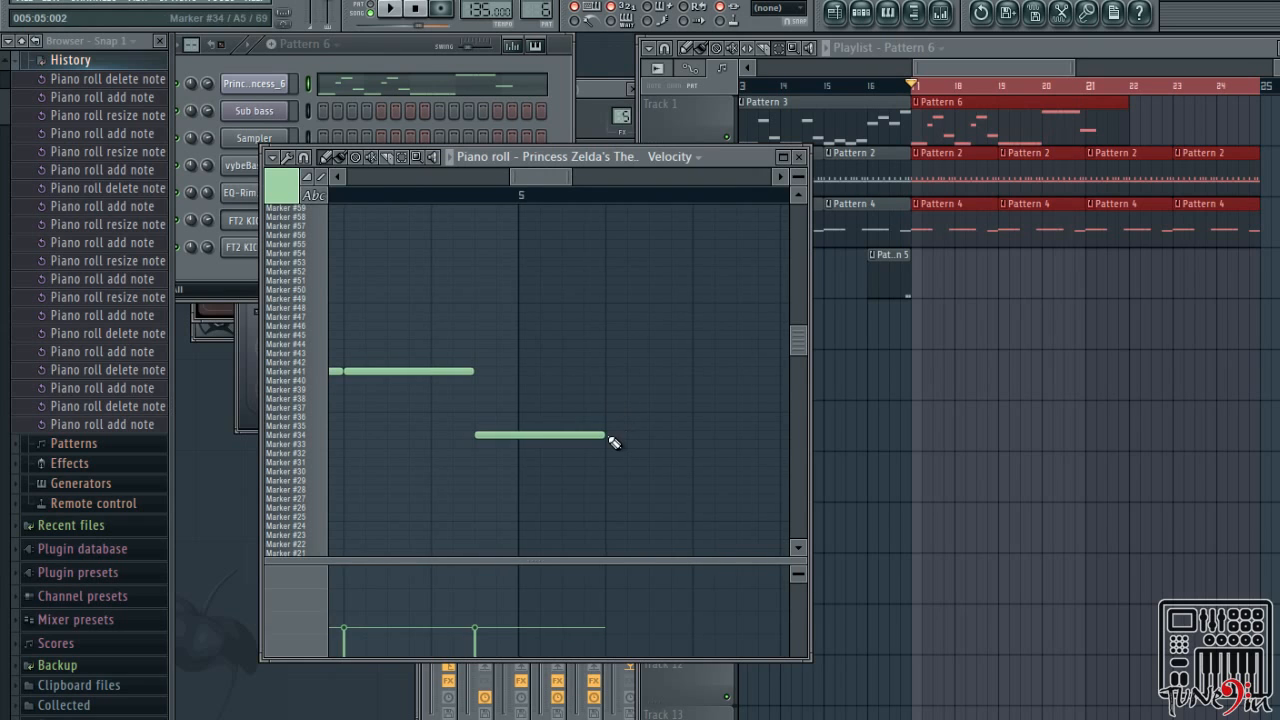
pyautogui.moveTo(613, 441); pyautogui.dragTo(515, 437)
pyautogui.click(497, 443)
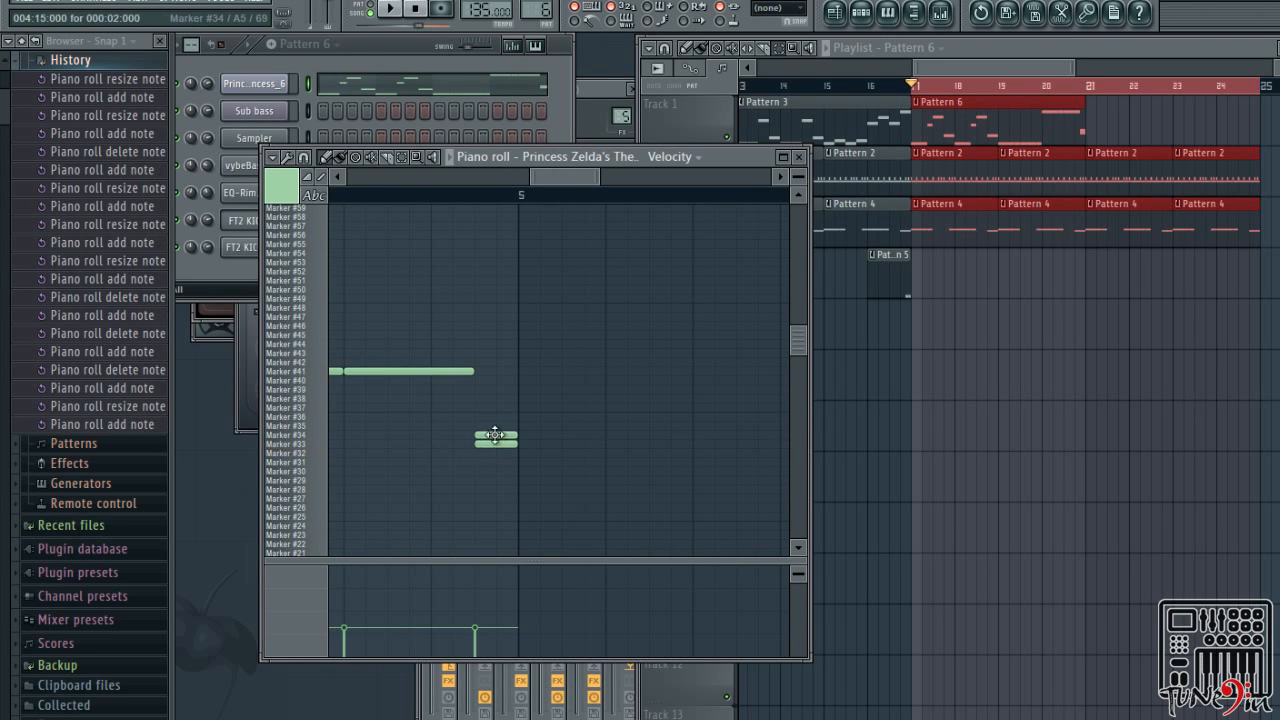
pyautogui.rightClick(495, 434)
pyautogui.click(487, 462)
pyautogui.rightClick(485, 461)
pyautogui.click(483, 463)
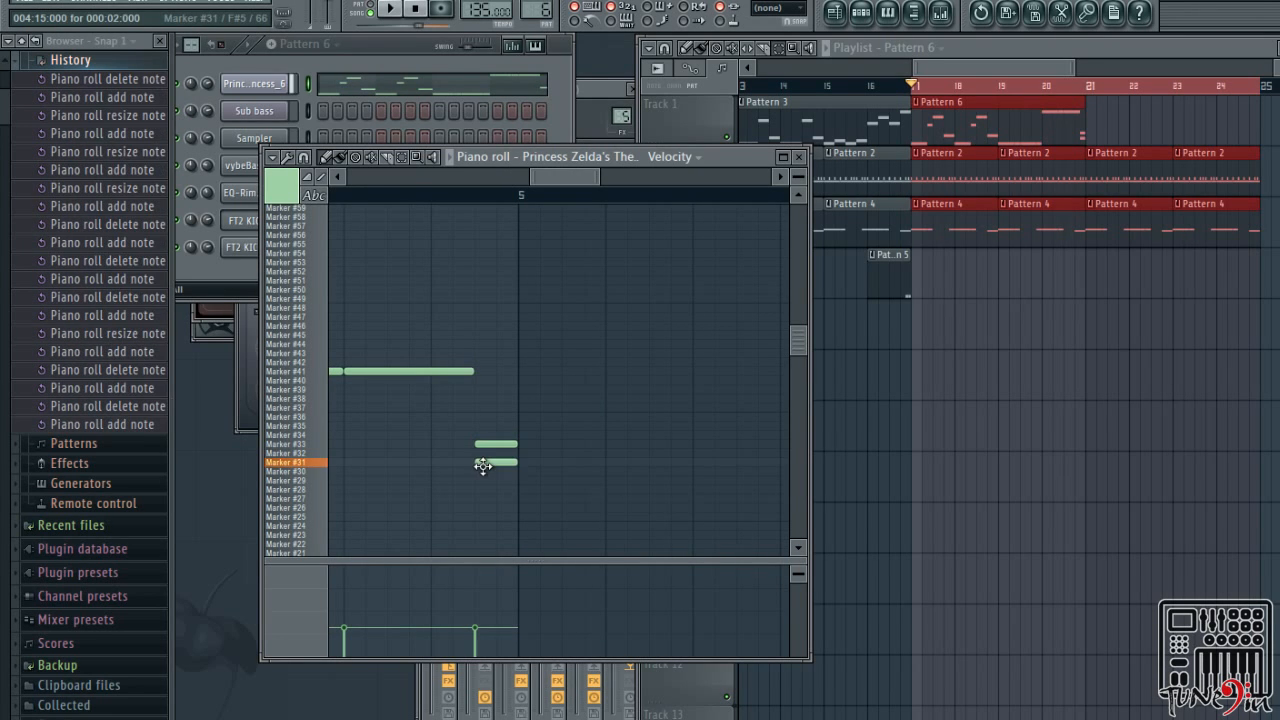
pyautogui.rightClick(499, 444)
# Play back the section and replace the two-step note at the end of bar 4 with one on Marker #32
pyautogui.press('space')
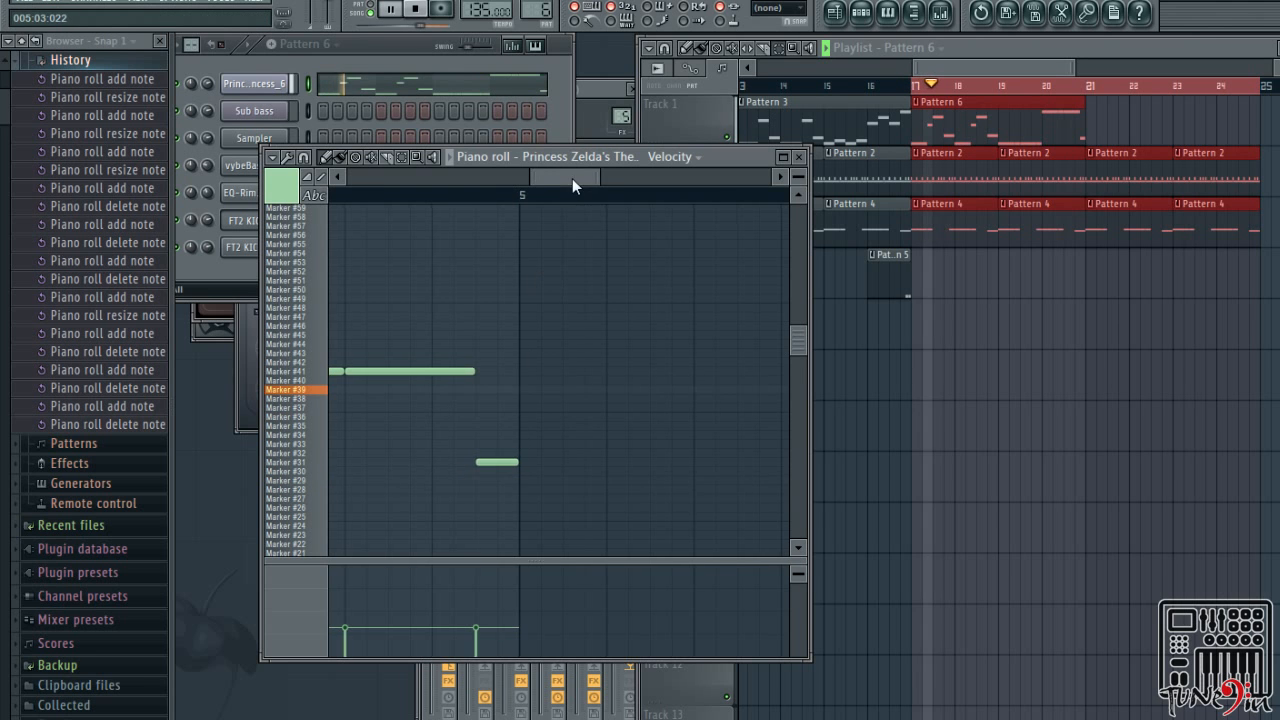
pyautogui.moveTo(572, 179)
pyautogui.mouseDown()
pyautogui.moveTo(449, 183)
pyautogui.moveTo(590, 206)
pyautogui.mouseUp()
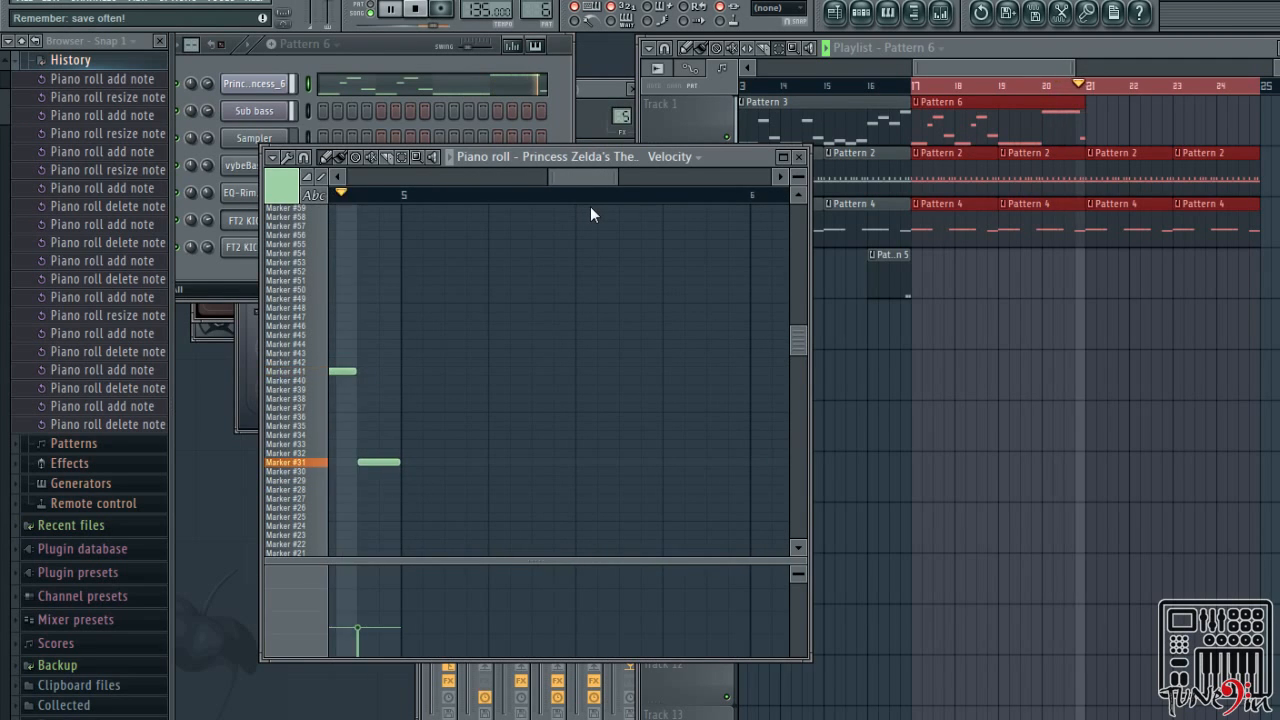
pyautogui.press('space')
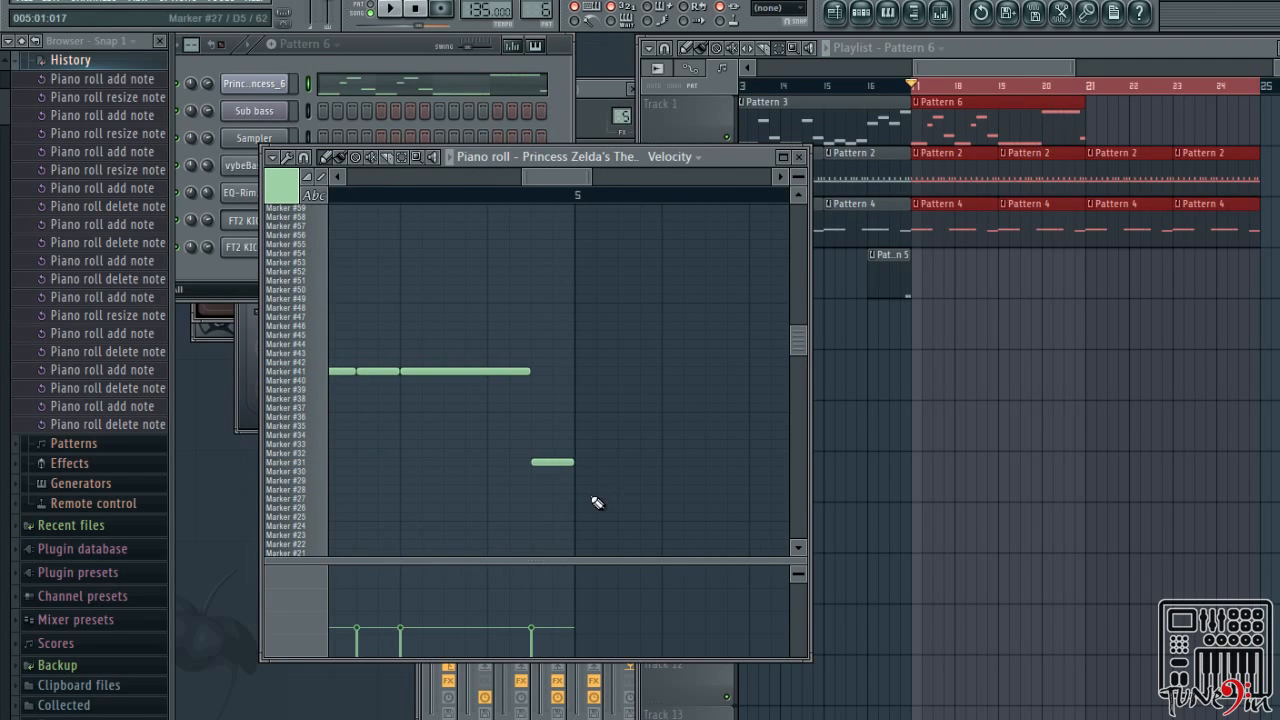
pyautogui.click(558, 464)
pyautogui.rightClick(557, 467)
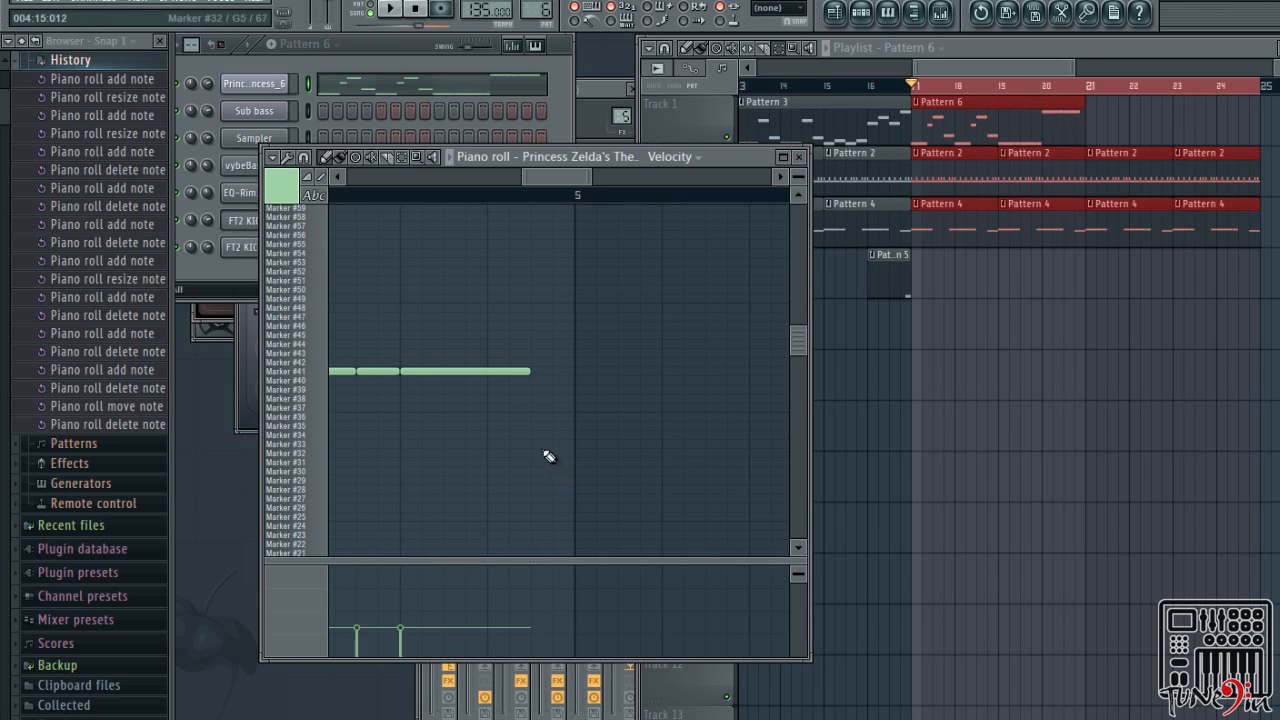
pyautogui.click(549, 455)
# Add a second Pattern 6 clip on Track 1 of the playlist at bar 21 and start playback
pyautogui.click(1078, 123)
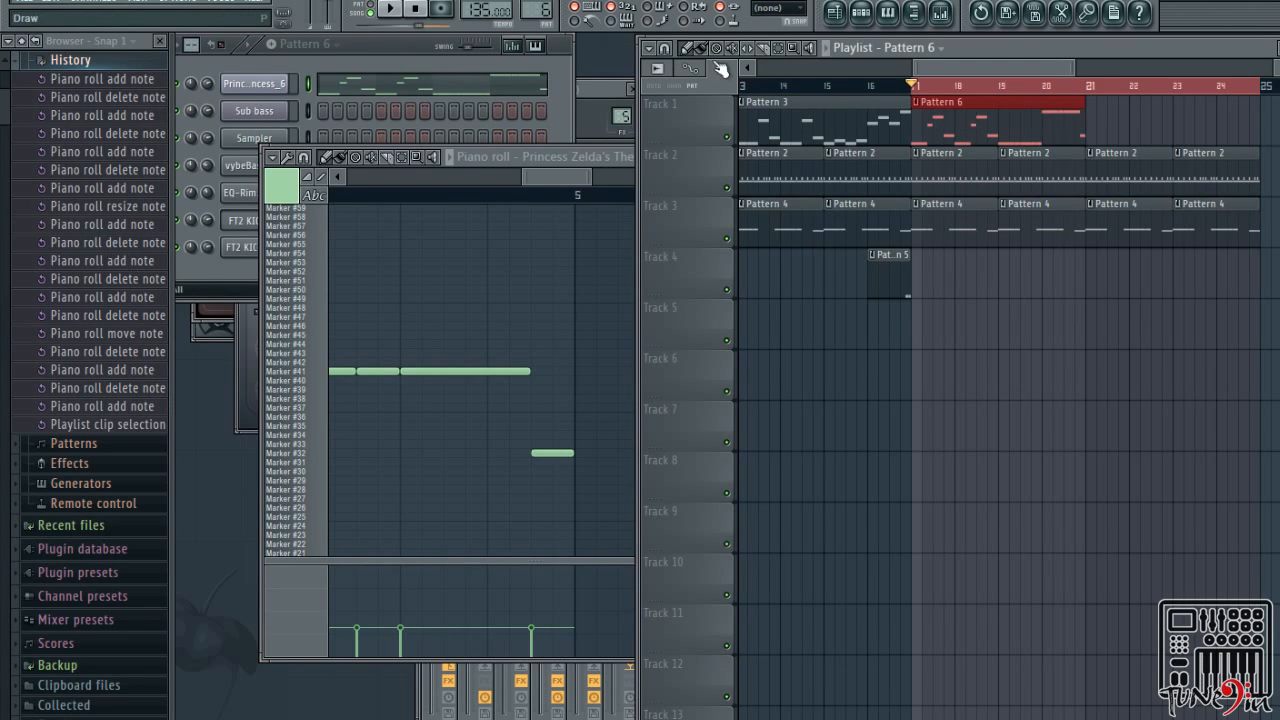
pyautogui.click(1034, 126)
pyautogui.click(1092, 129)
pyautogui.press('space')
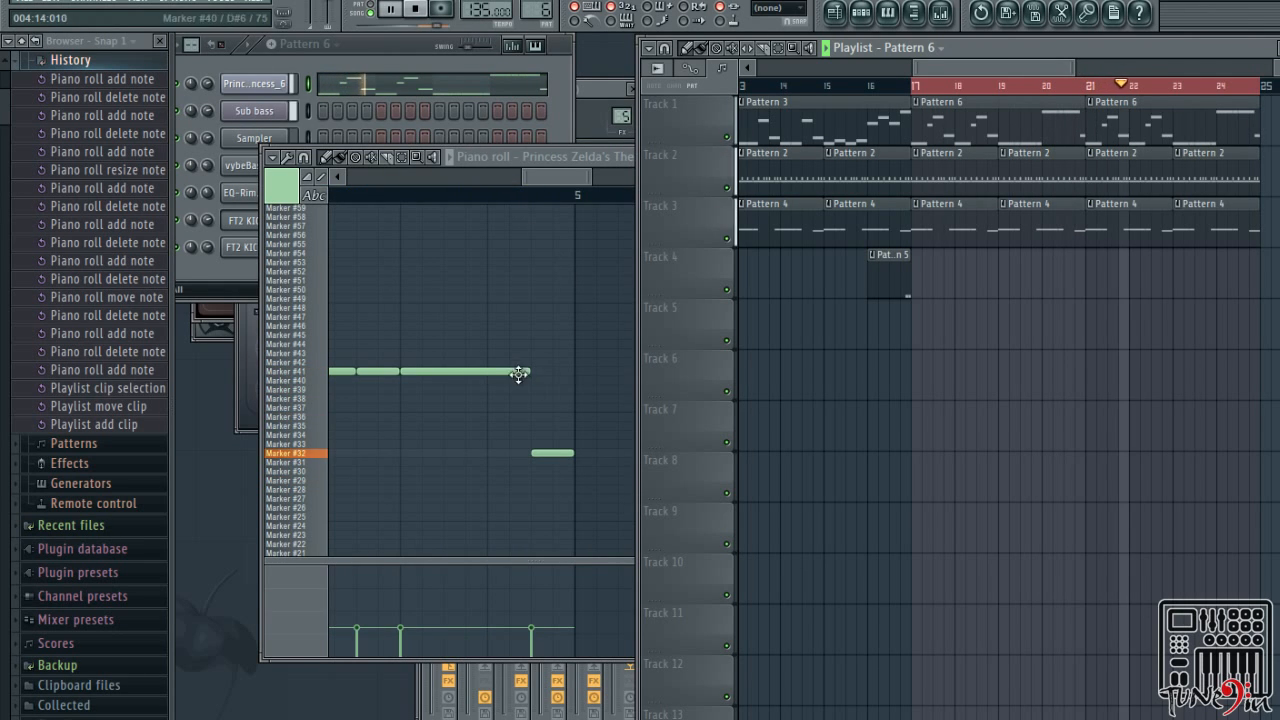
# Shorten the last Marker #41 note to four steps and make the Marker #32 note four steps long from step 13 of bar 4
pyautogui.moveTo(528, 371); pyautogui.dragTo(487, 371)
pyautogui.moveTo(549, 453)
pyautogui.mouseDown()
pyautogui.moveTo(508, 456)
pyautogui.moveTo(629, 455)
pyautogui.moveTo(574, 455)
pyautogui.mouseUp()
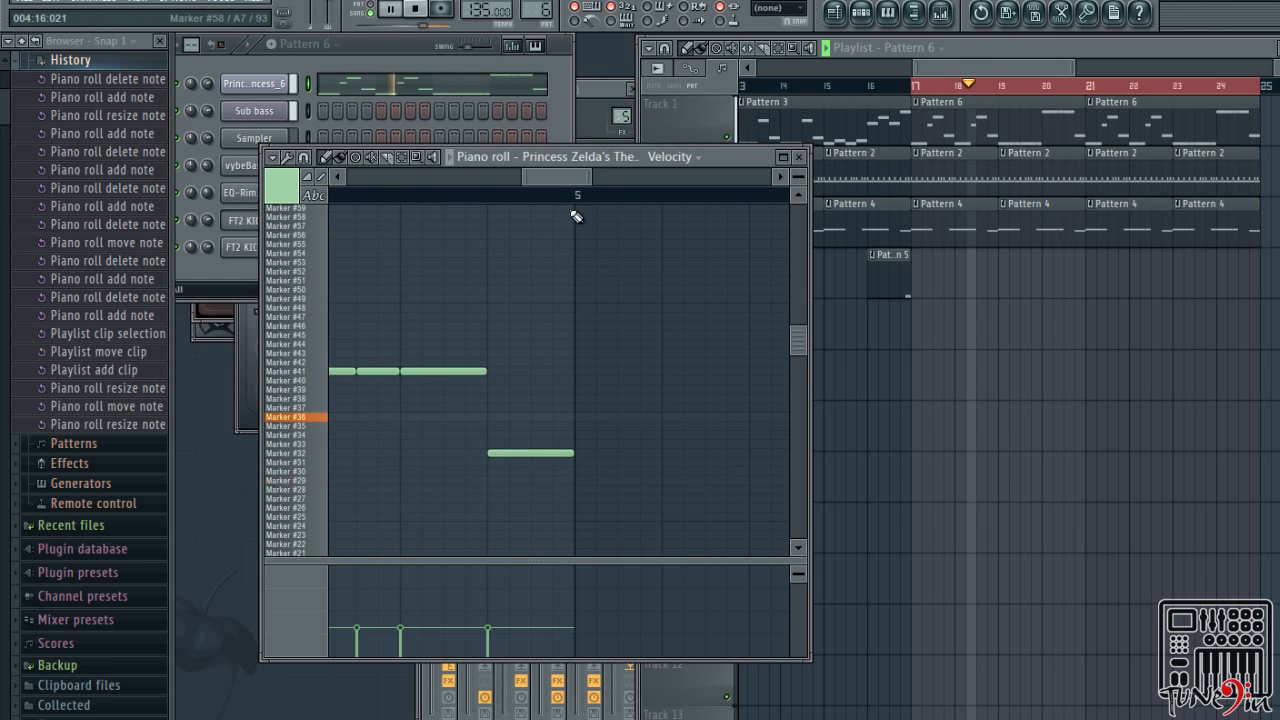
pyautogui.moveTo(567, 178); pyautogui.dragTo(498, 190)
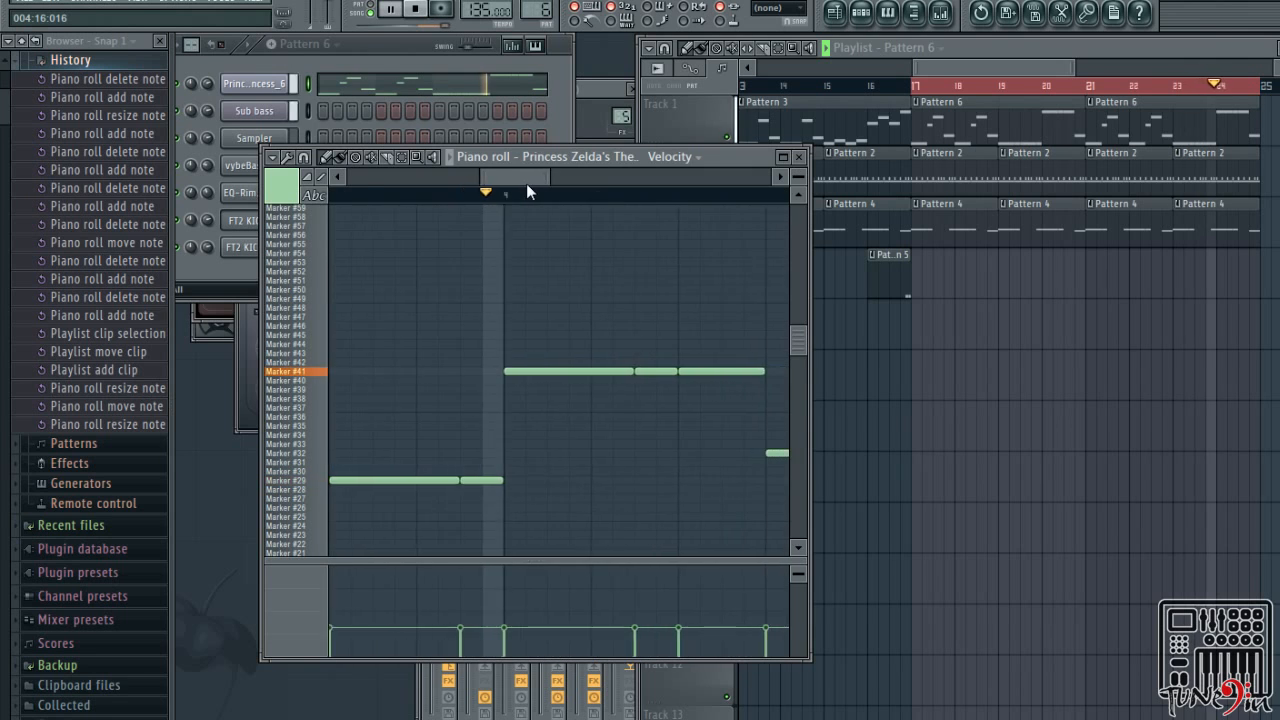
pyautogui.press('space')
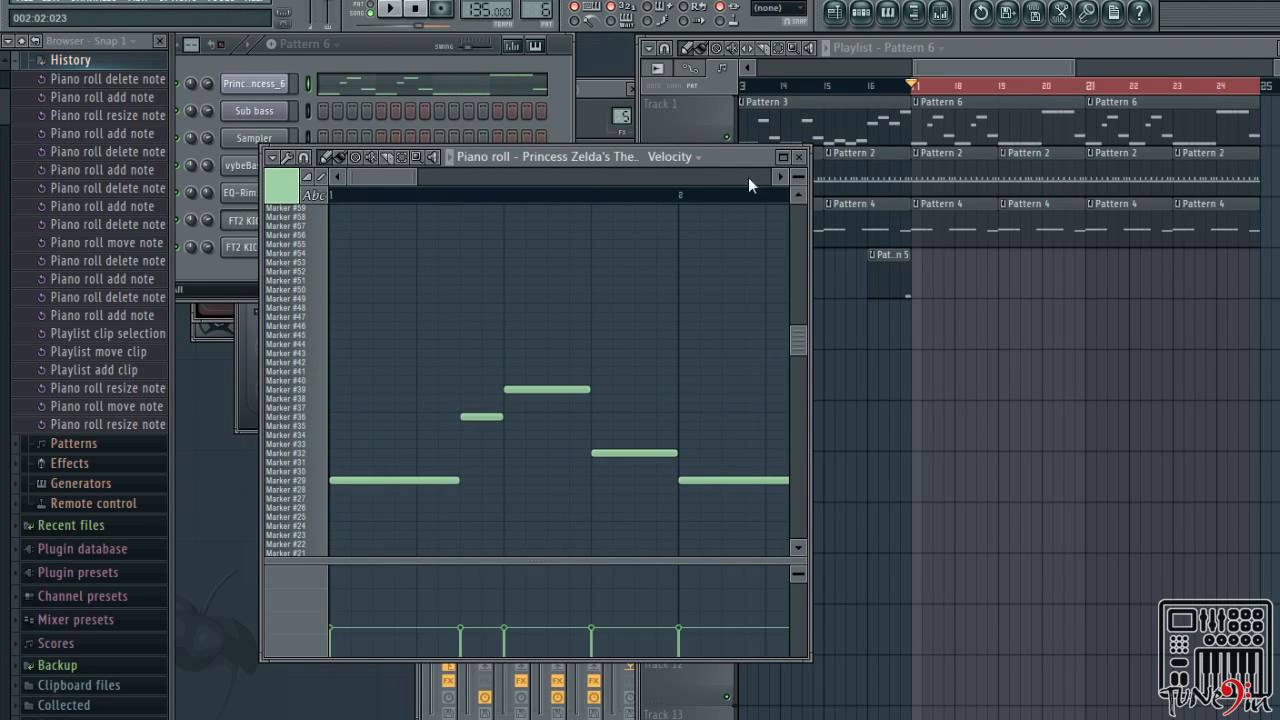
# Close the piano roll and play the whole song from bar 1
pyautogui.click(799, 157)
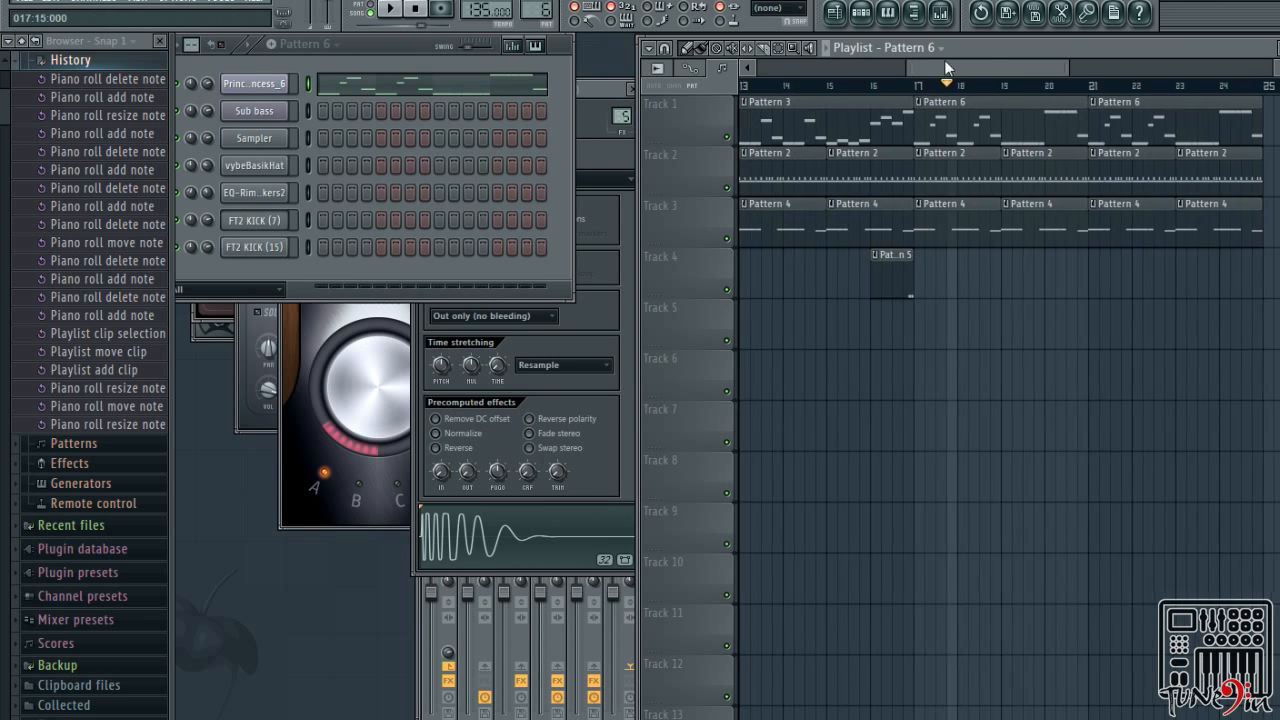
pyautogui.click(417, 18)
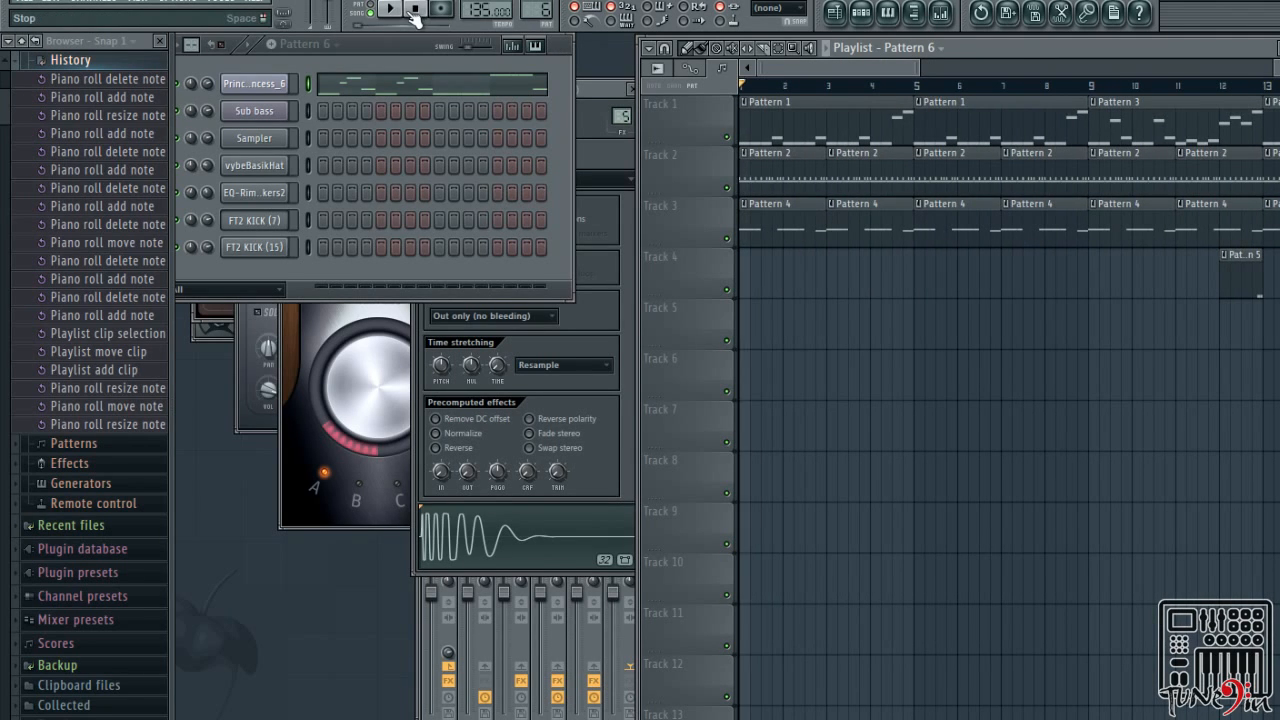
pyautogui.press('space')
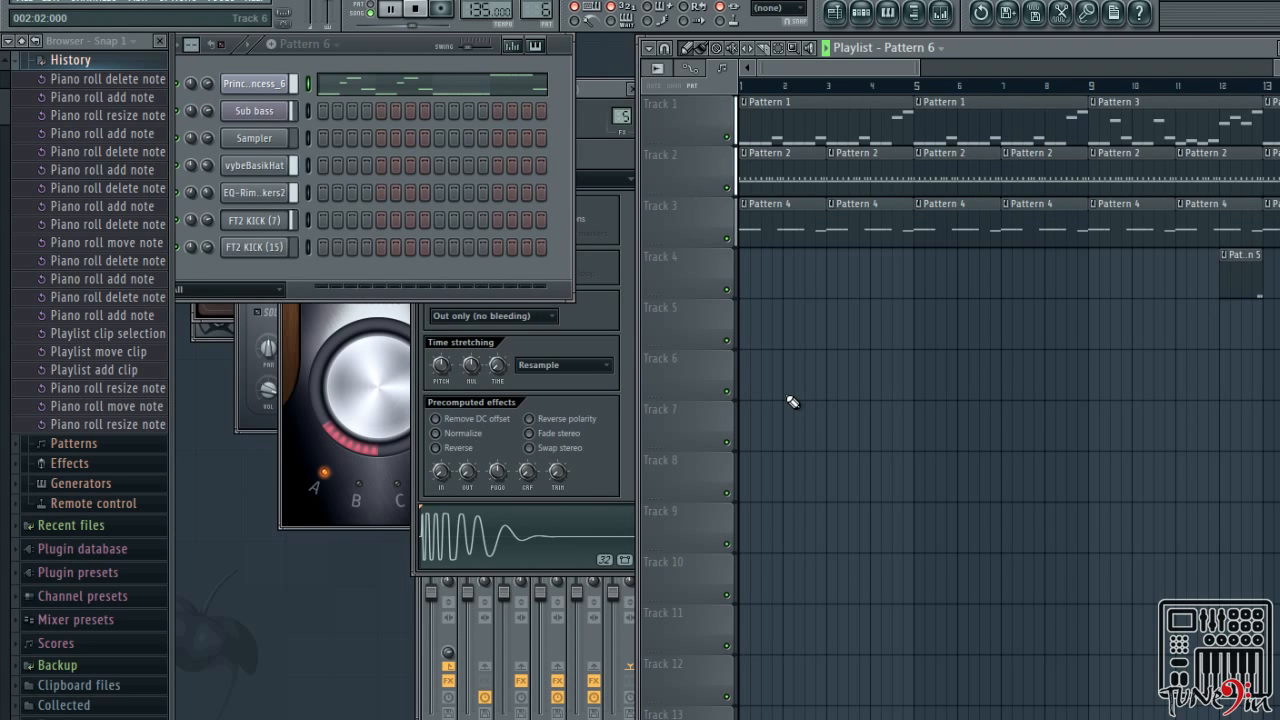
pyautogui.click(690, 19)
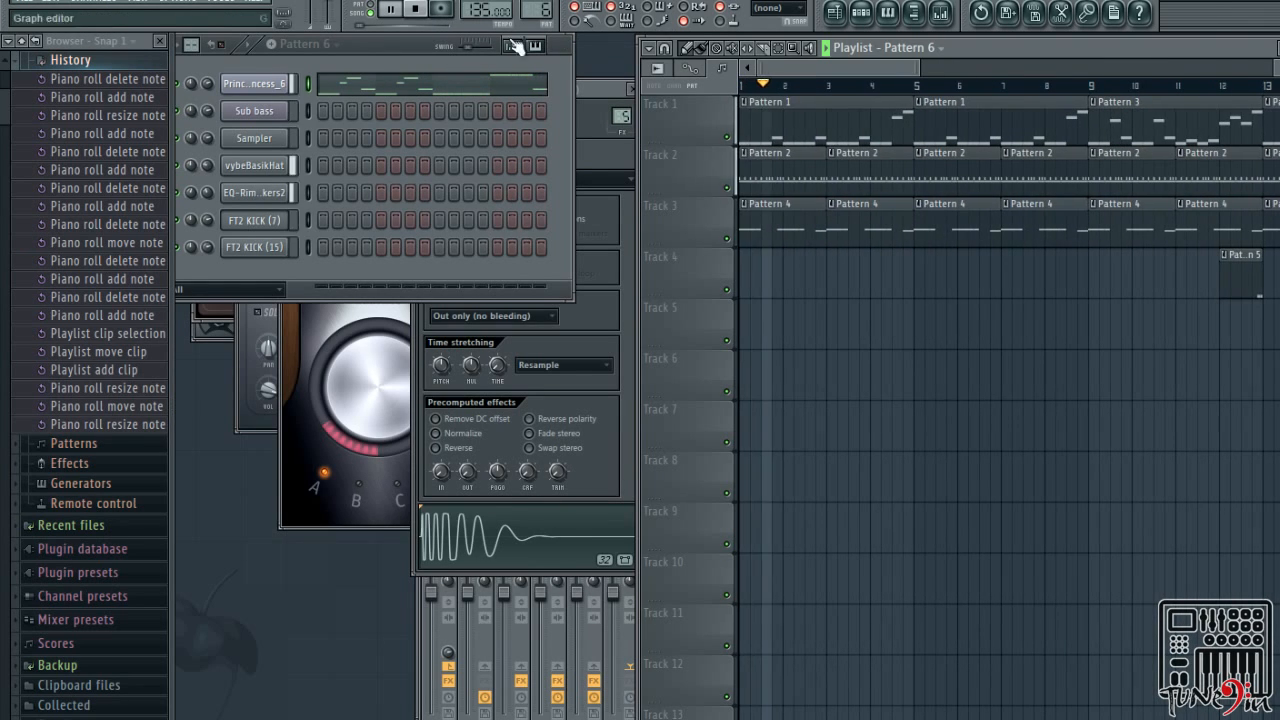
# Stop playback and review the Pattern 6 section of the playlist from bar 17
pyautogui.click(423, 11)
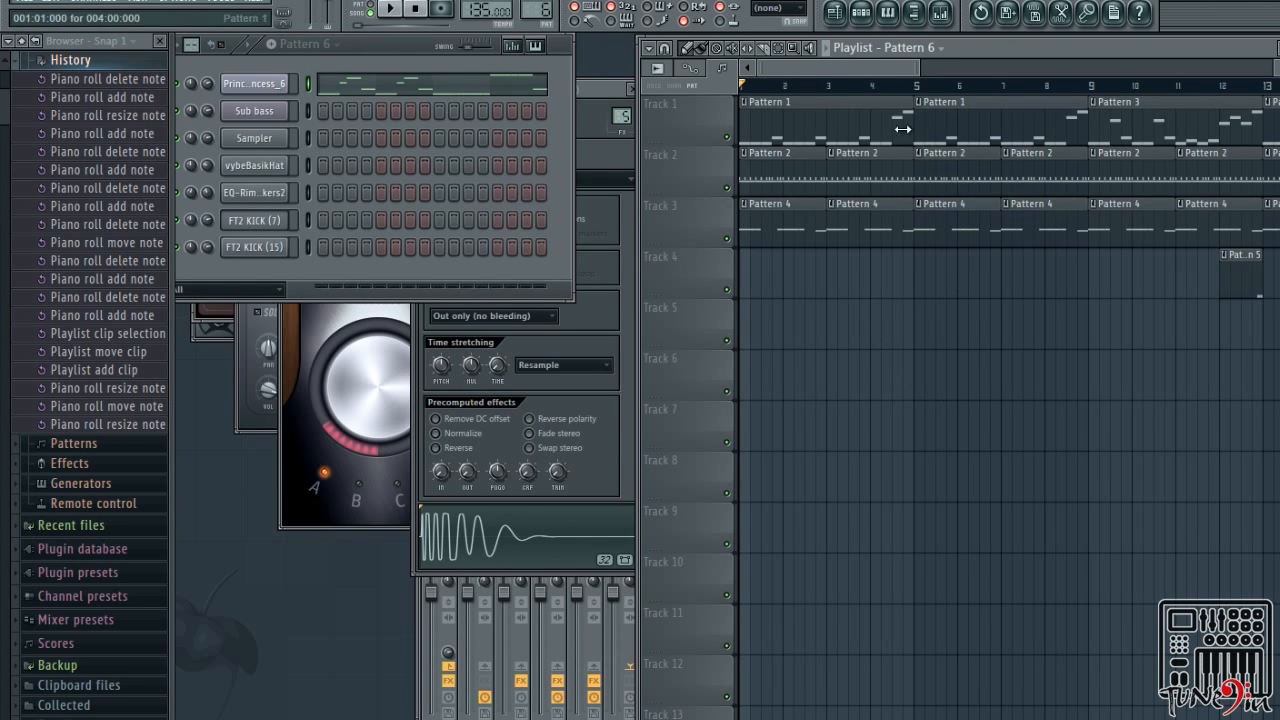
pyautogui.moveTo(845, 74); pyautogui.dragTo(975, 95)
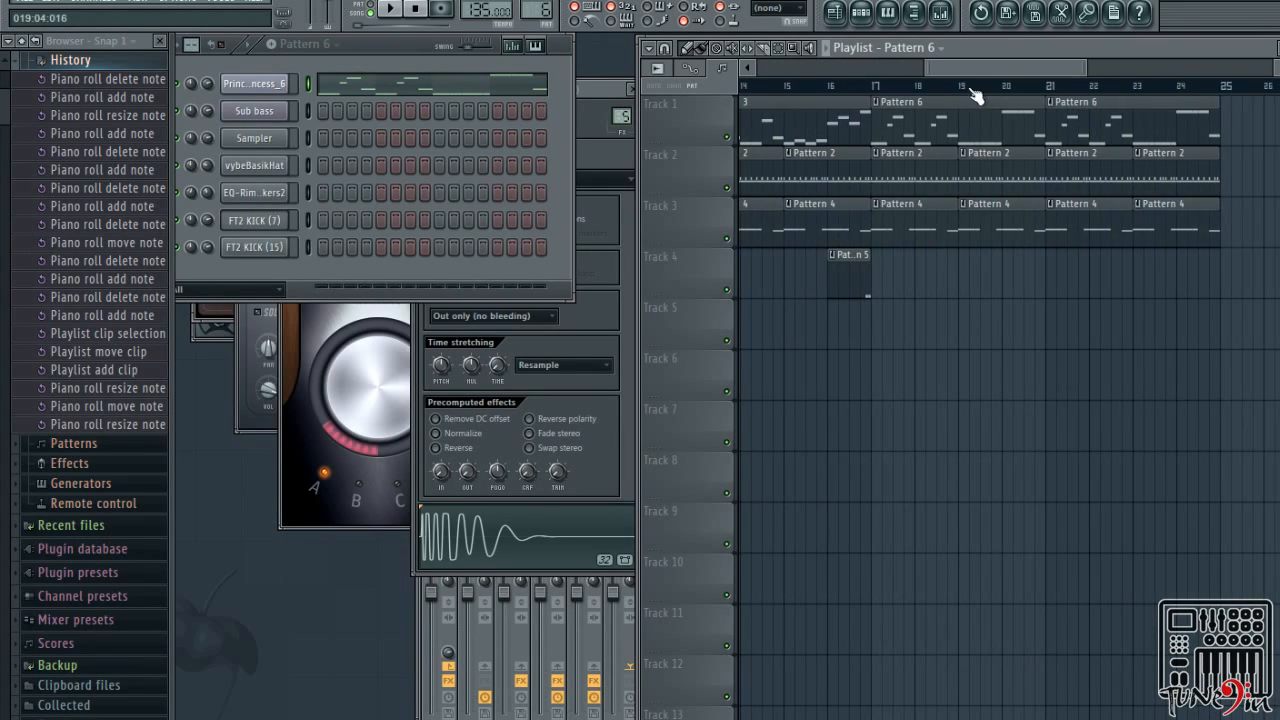
pyautogui.moveTo(871, 76); pyautogui.dragTo(872, 80)
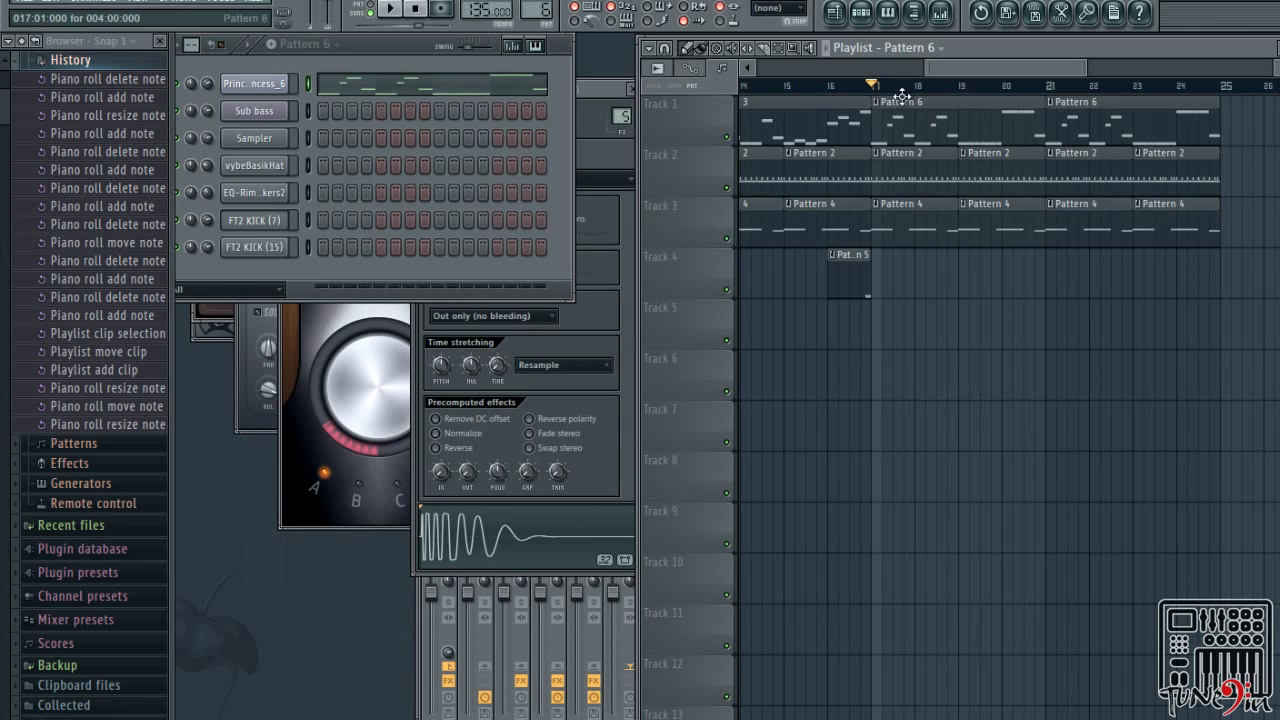
pyautogui.click(417, 12)
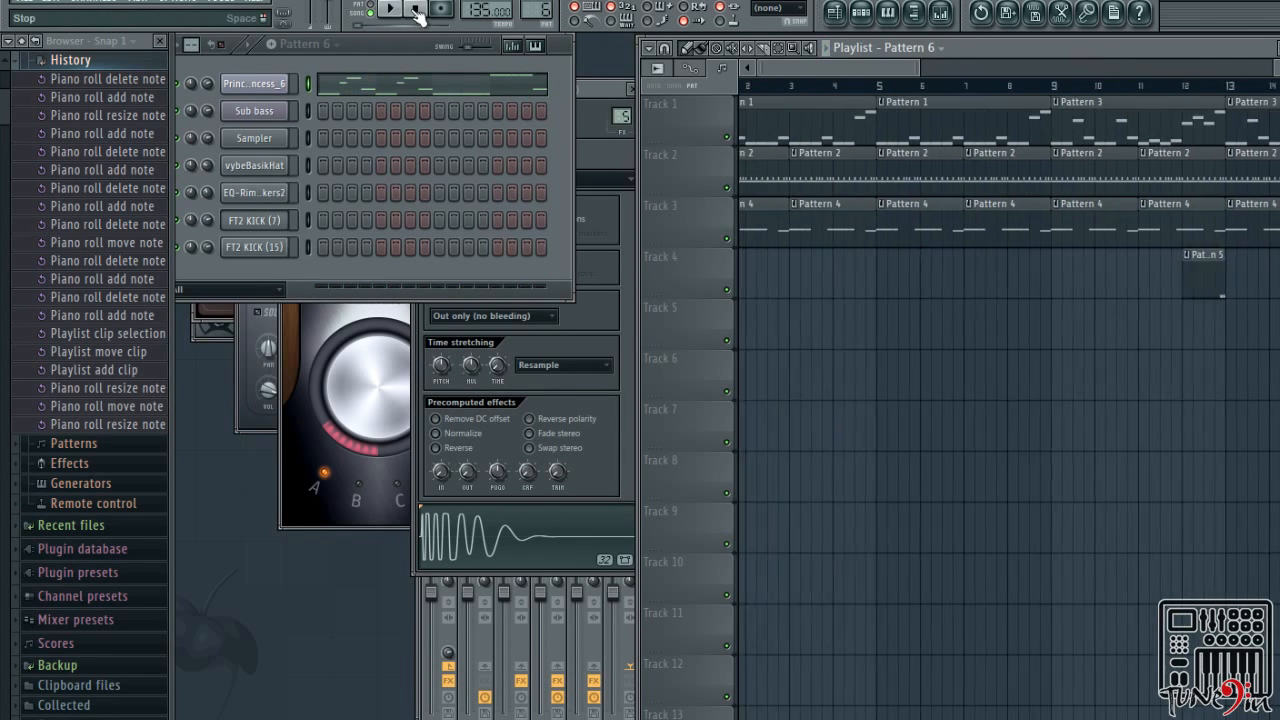
pyautogui.moveTo(895, 88); pyautogui.dragTo(1085, 88)
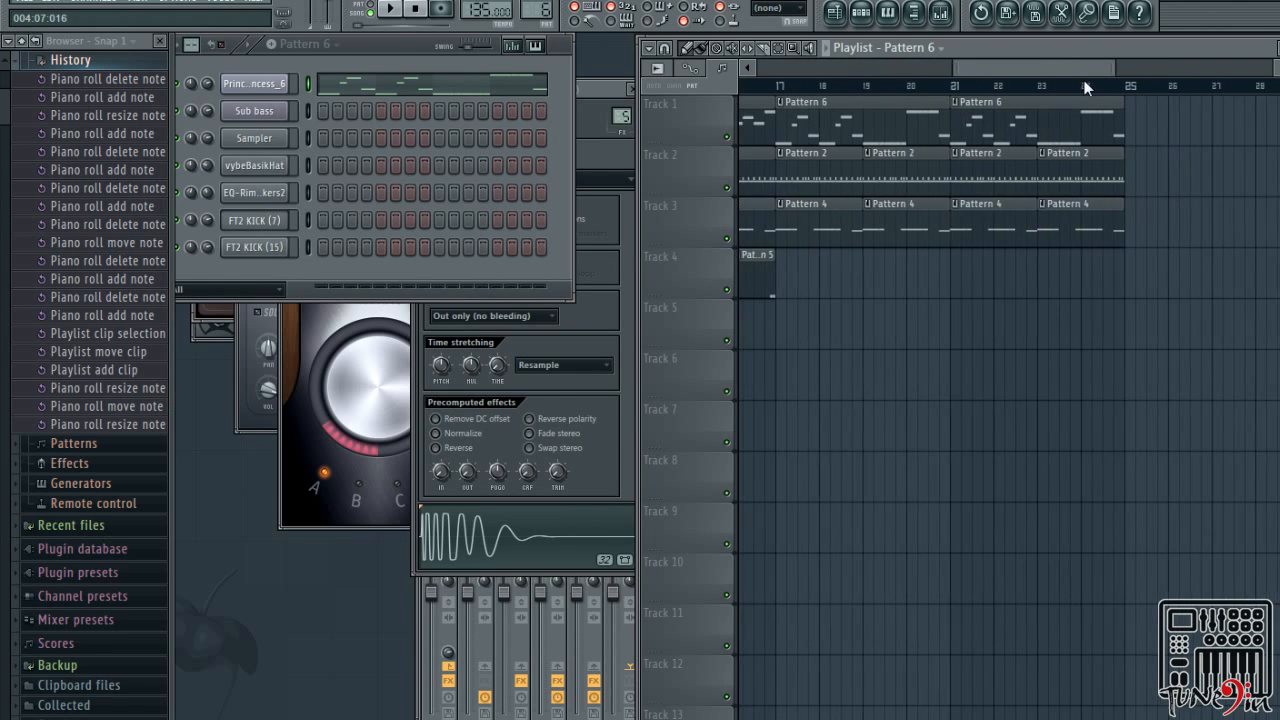
# Collapse the browser's History list and open the Samples folder inside Packs
pyautogui.click(72, 60)
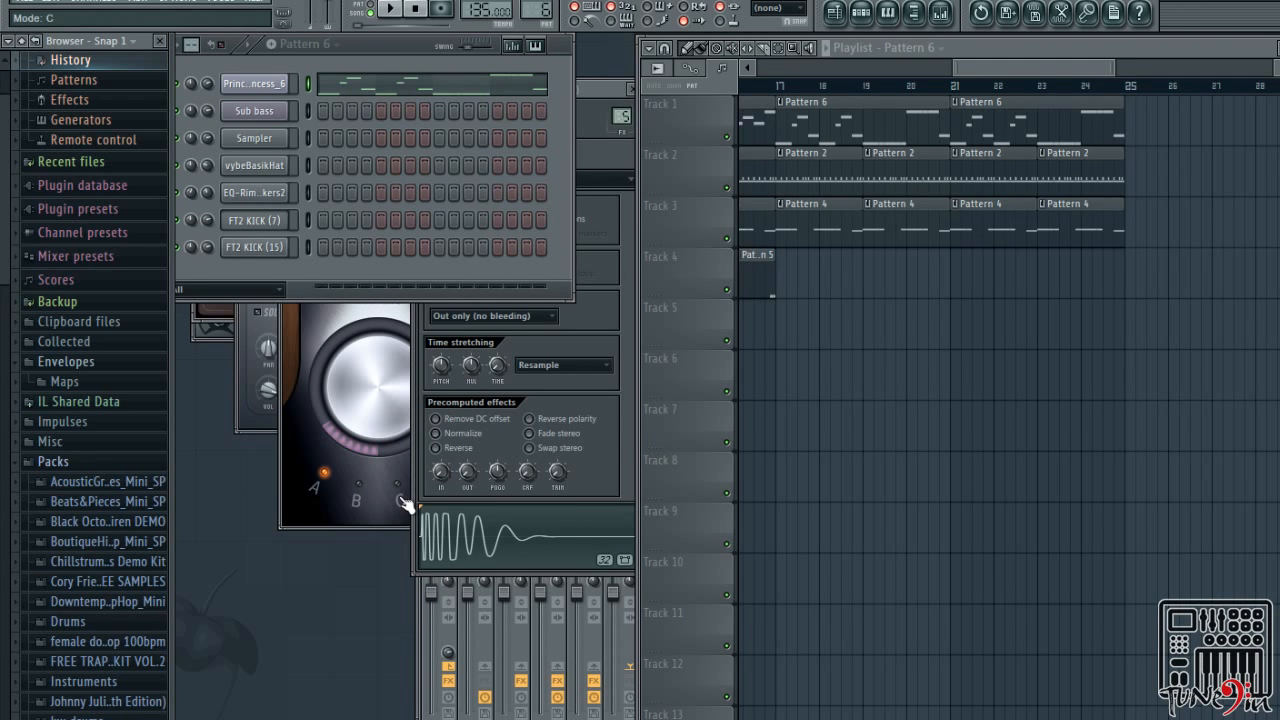
pyautogui.scroll(-4, 70, 495)
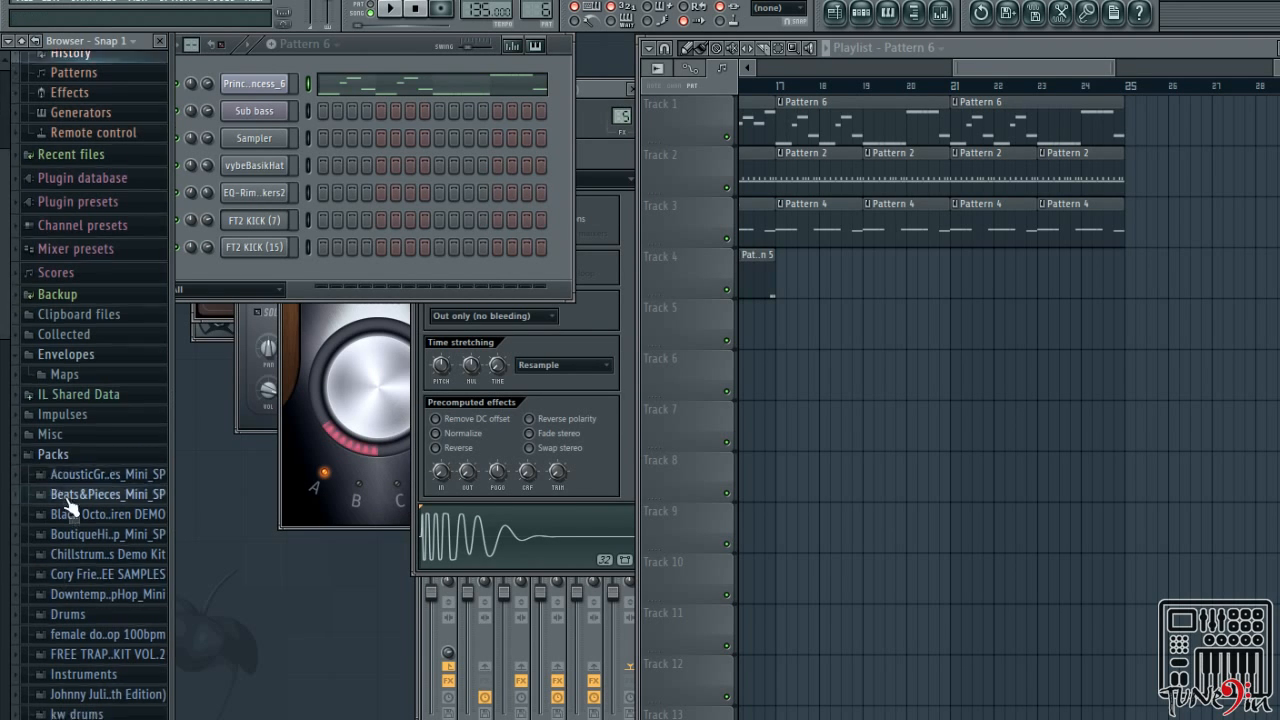
pyautogui.scroll(-9, 137, 533)
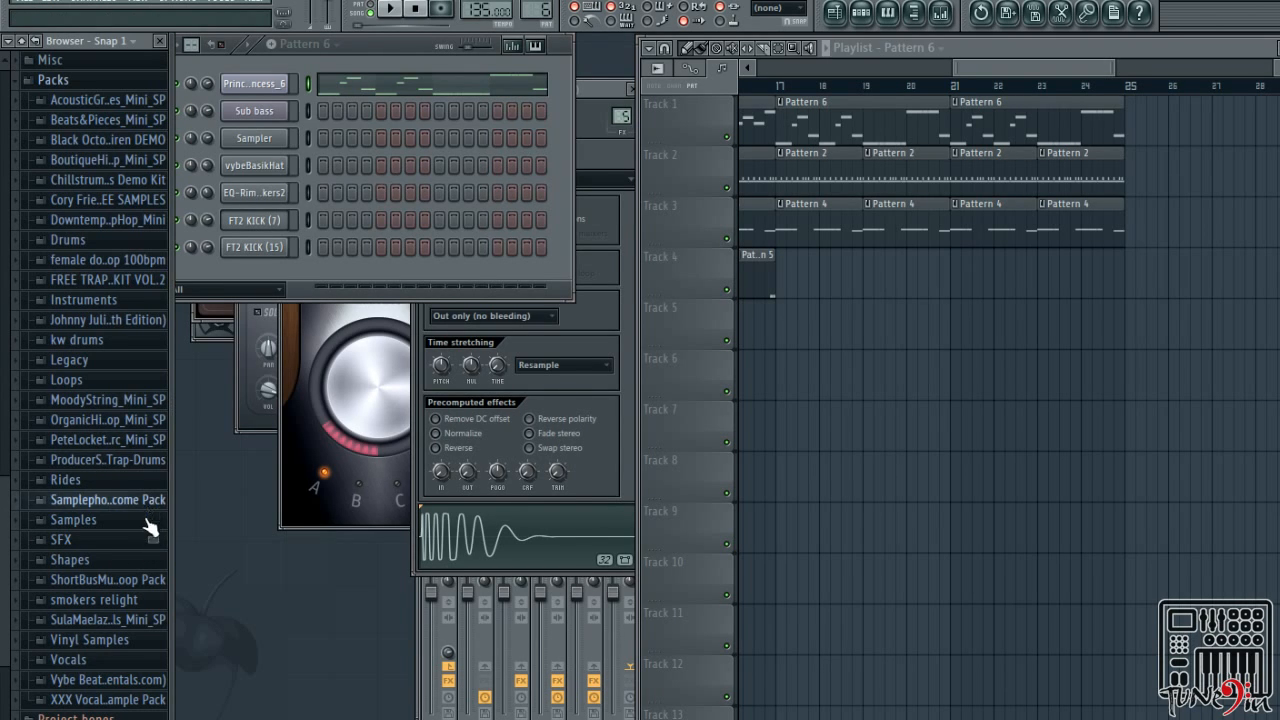
pyautogui.click(90, 519)
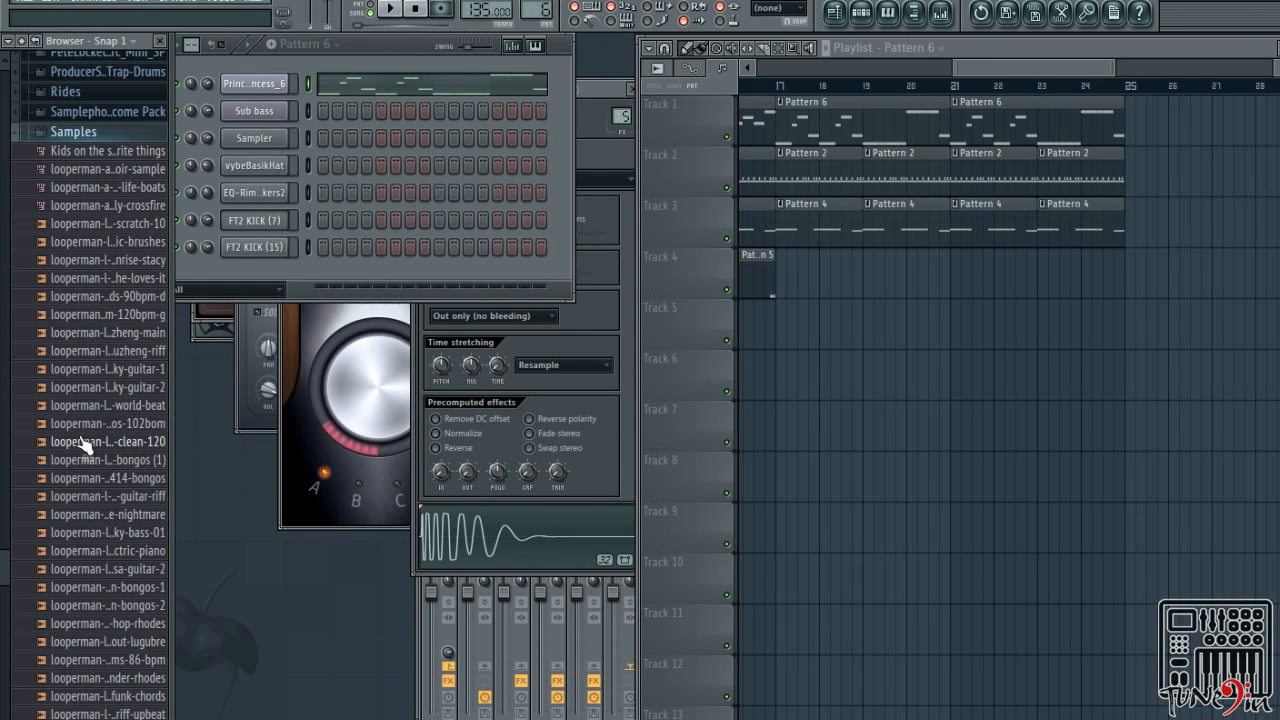
# Audition the looperman loops in the Samples folder, comparing the guitar, world-beat, 102bom and bongos samples
pyautogui.click(134, 316)
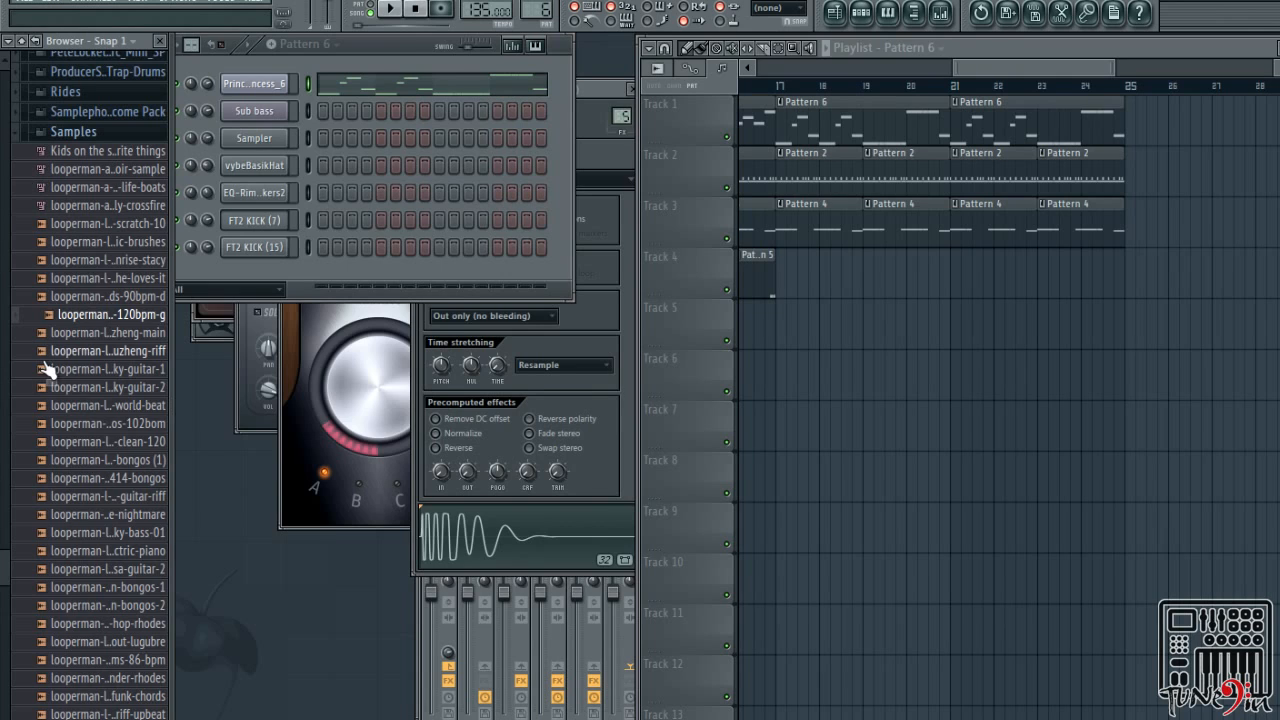
pyautogui.click(119, 334)
pyautogui.click(119, 351)
pyautogui.click(119, 370)
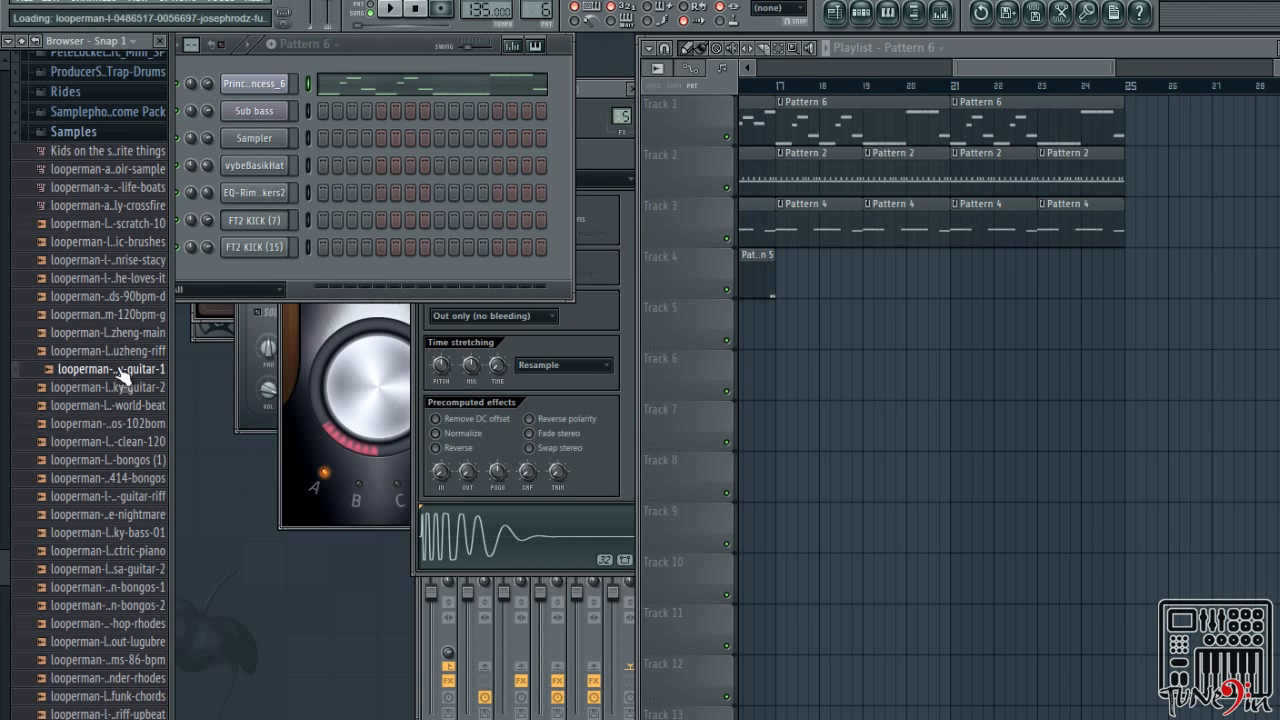
pyautogui.click(118, 405)
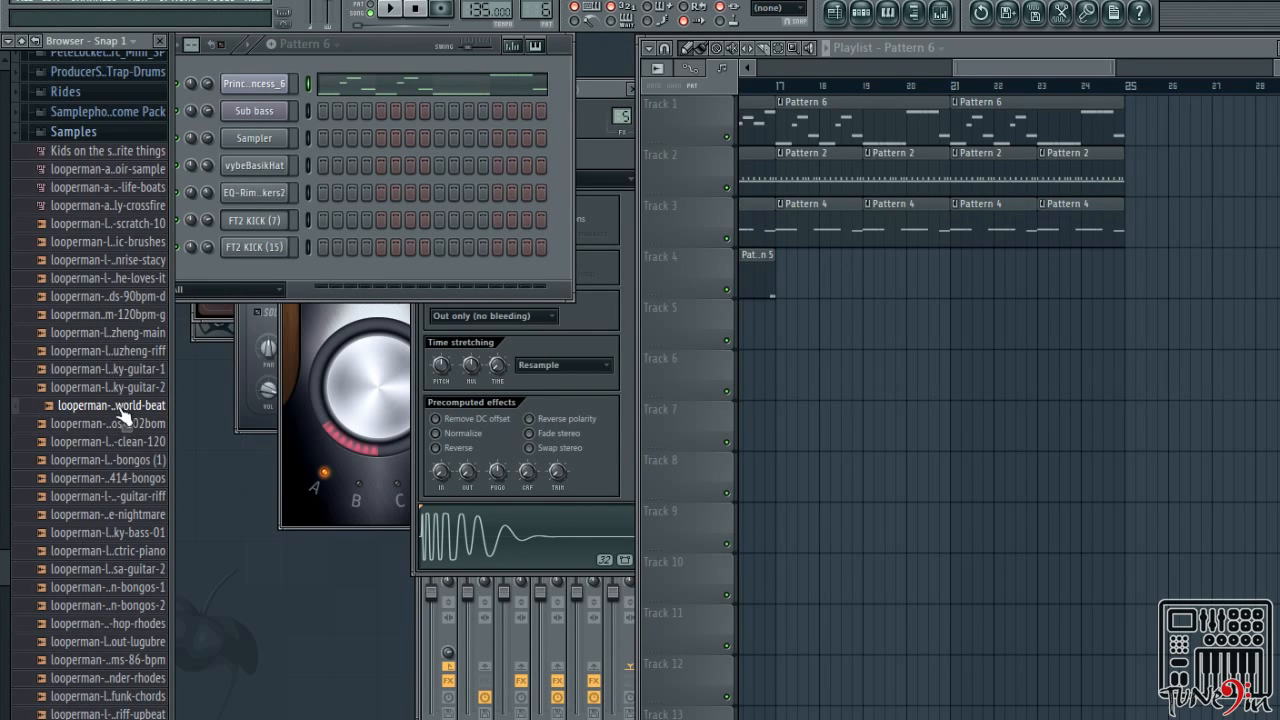
pyautogui.click(125, 425)
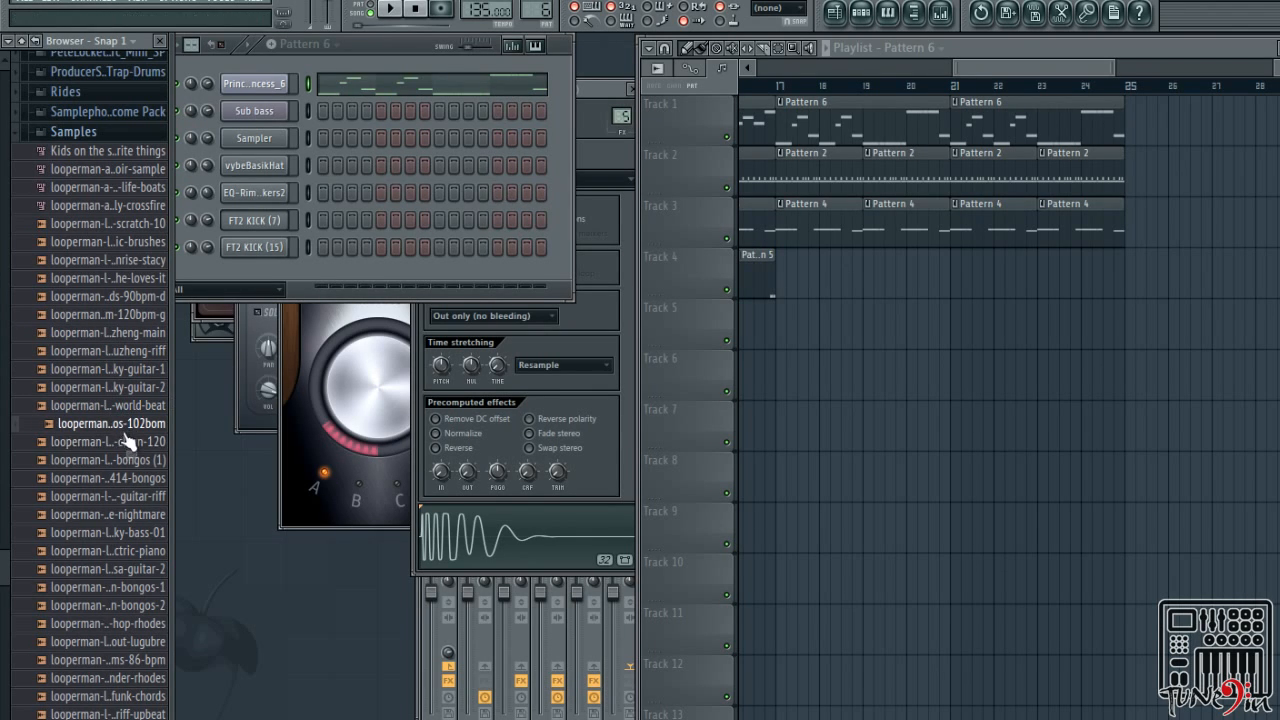
pyautogui.click(125, 442)
pyautogui.click(115, 406)
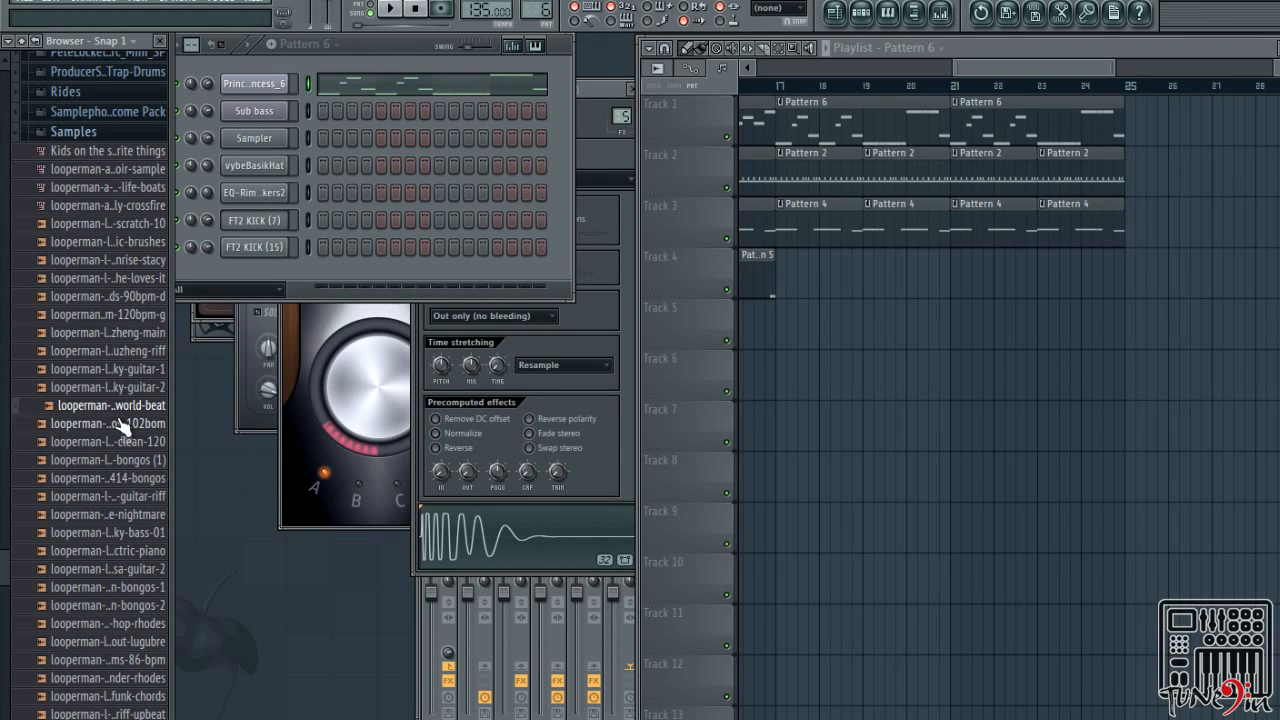
pyautogui.click(120, 425)
pyautogui.click(129, 459)
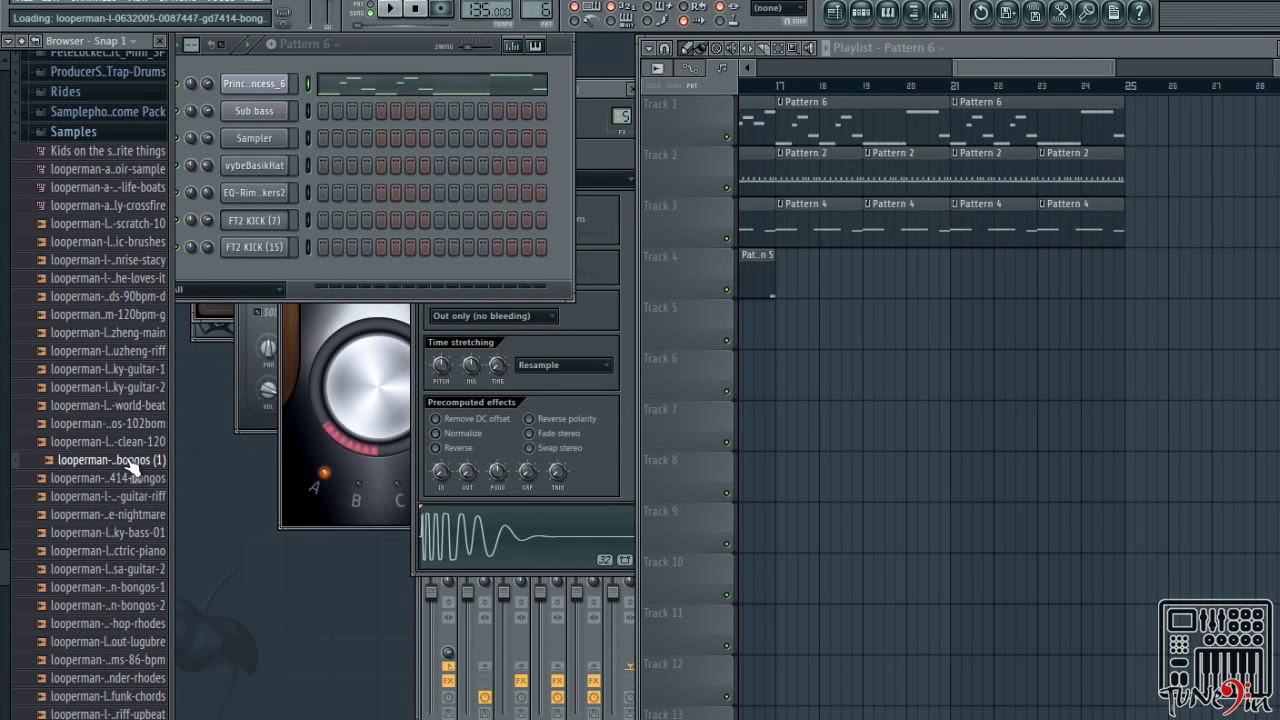
pyautogui.click(128, 424)
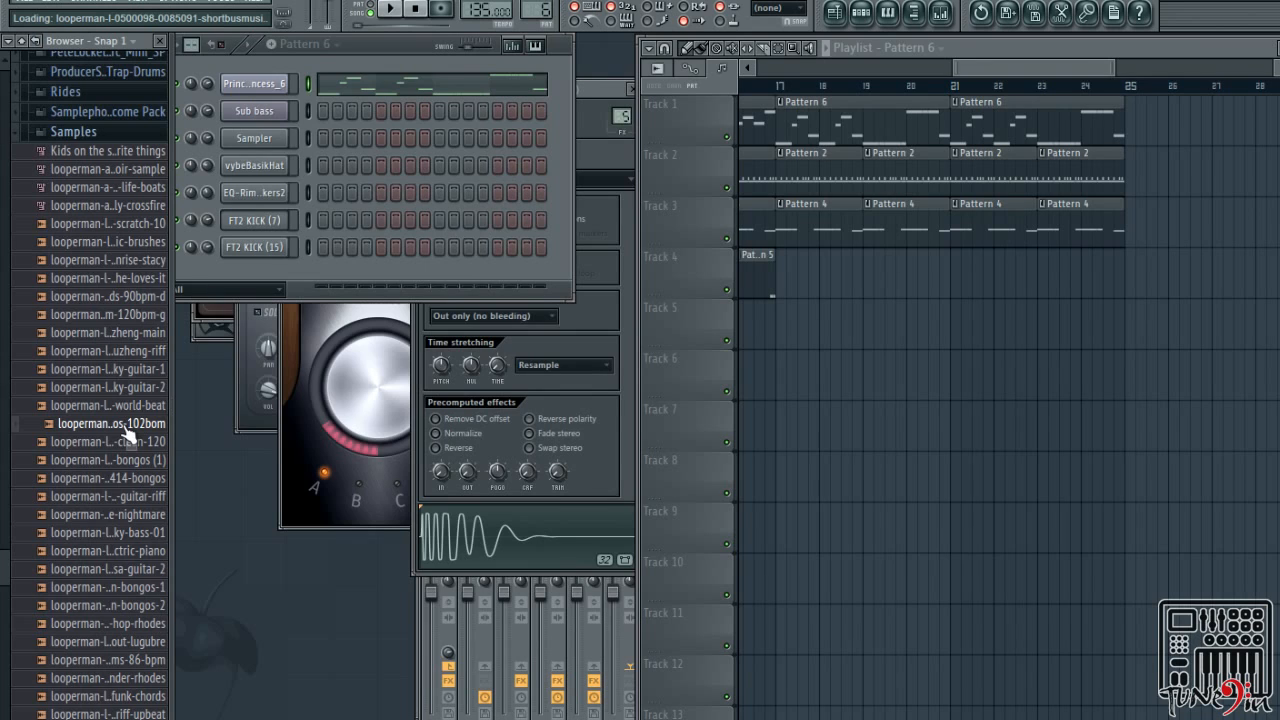
# Place the congas-and-bongos 102bom loop on Track 5 at bars 17 and 21, and set the song position just before bar 17
pyautogui.moveTo(128, 424); pyautogui.dragTo(778, 331)
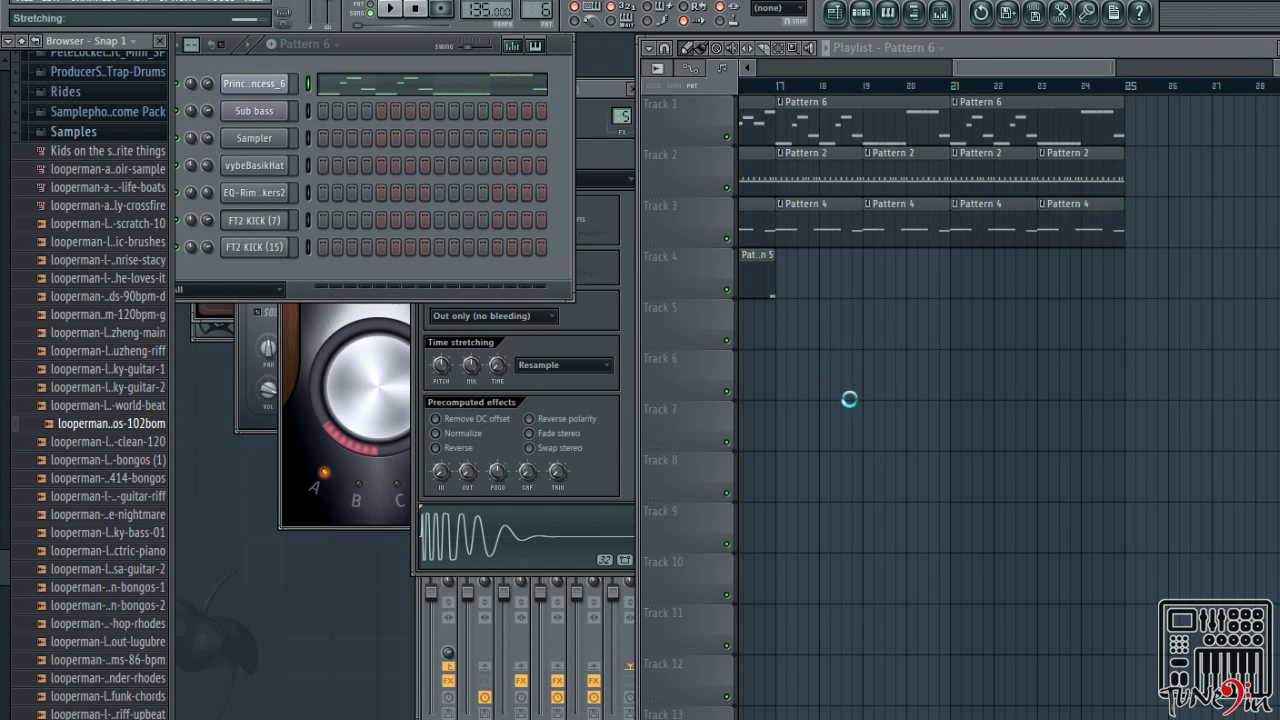
pyautogui.click(968, 338)
pyautogui.click(770, 87)
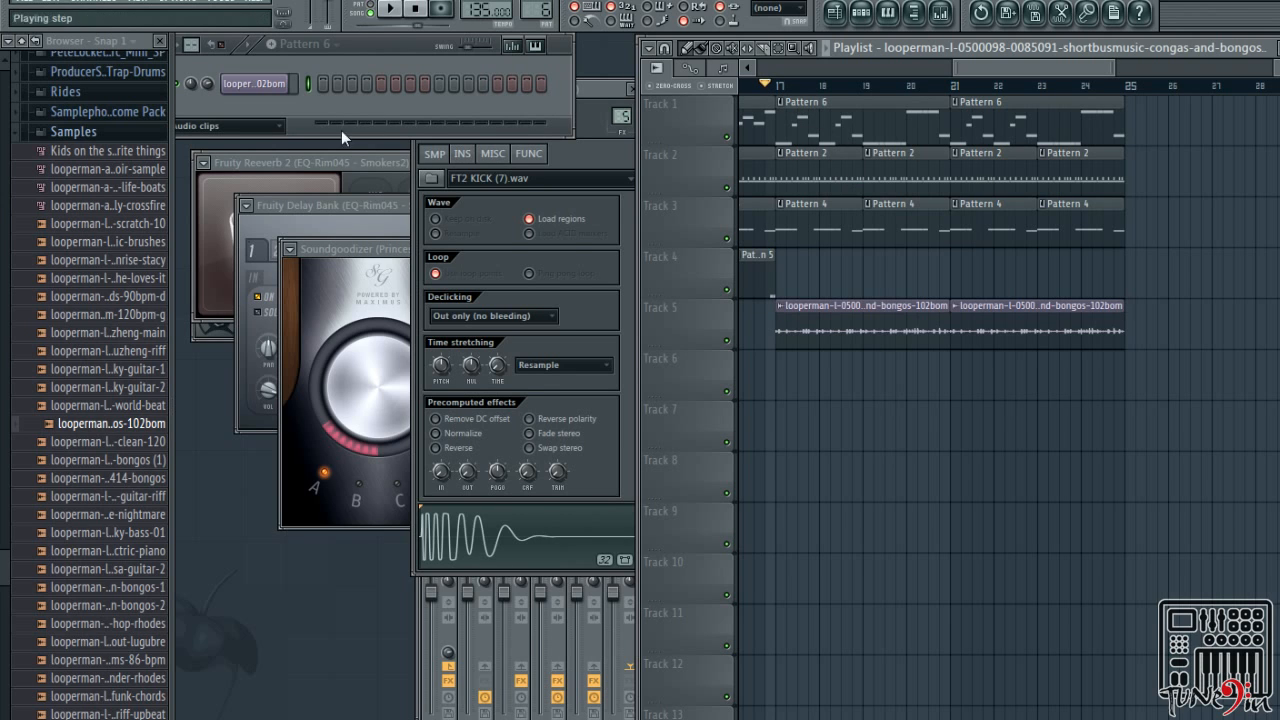
# Set the congas-and-bongos channel's time stretching to Pro transient and play the section around bar 17
pyautogui.click(242, 87)
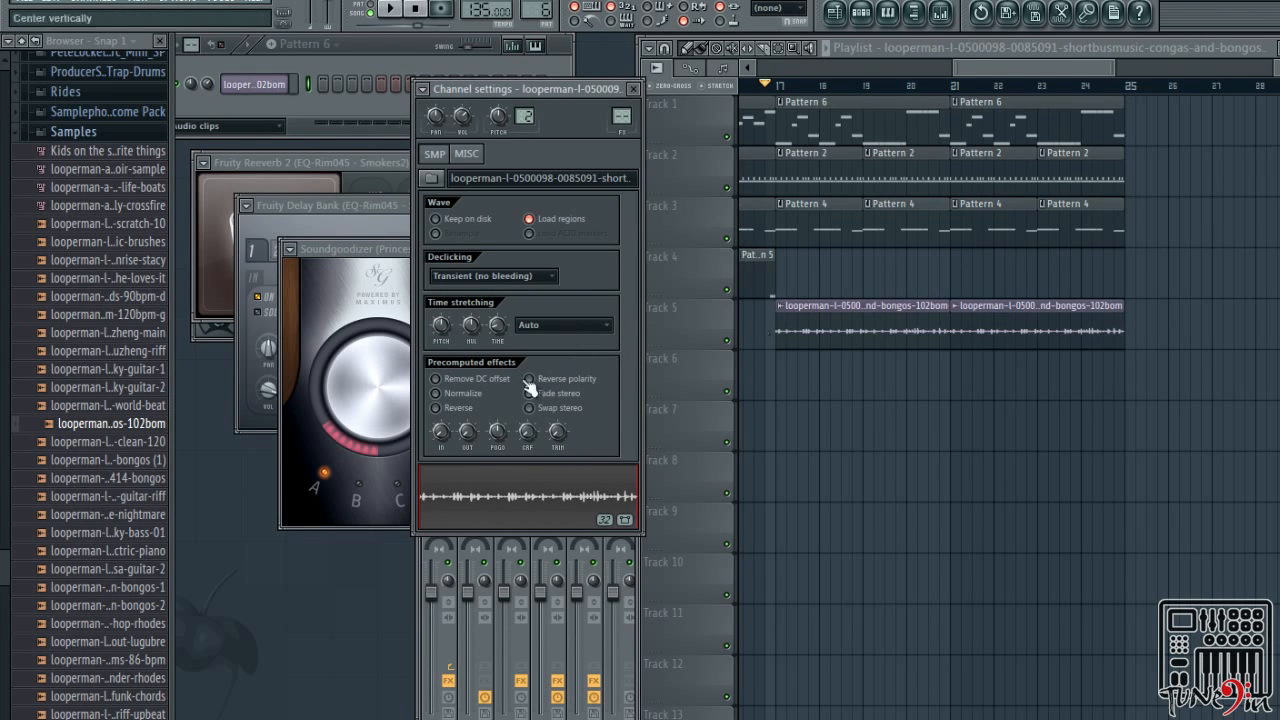
pyautogui.click(585, 327)
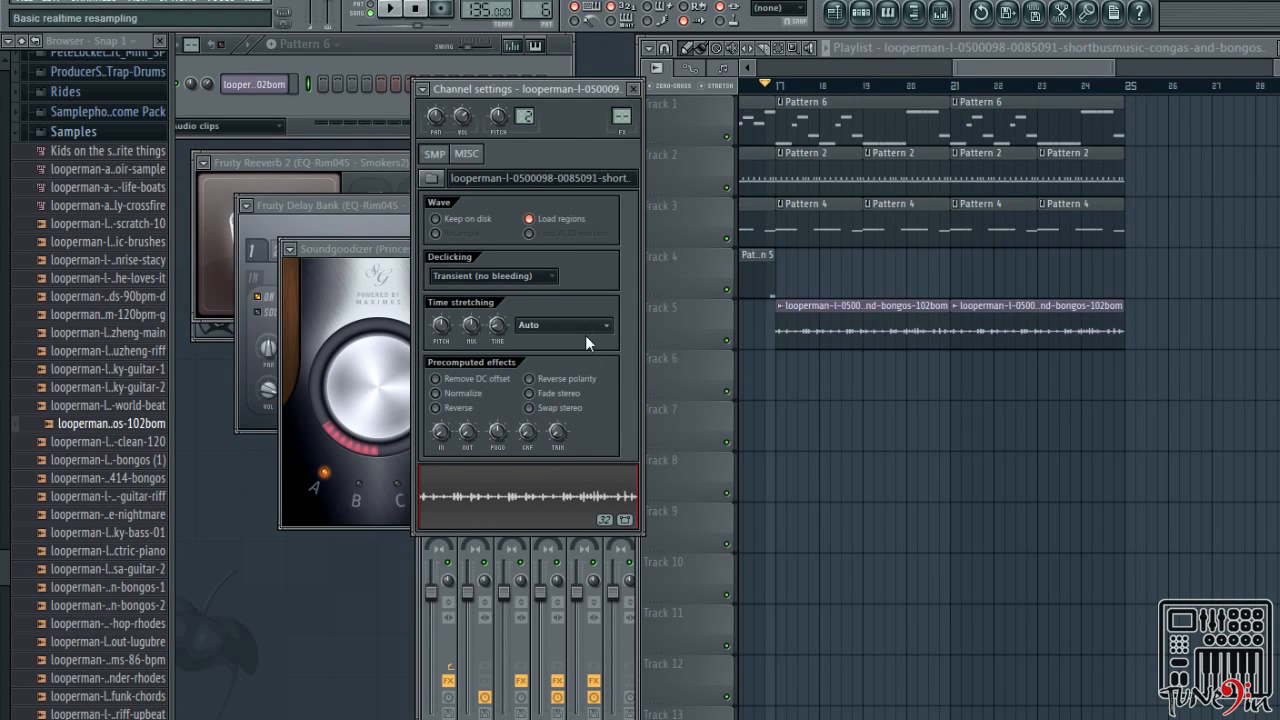
pyautogui.click(590, 385)
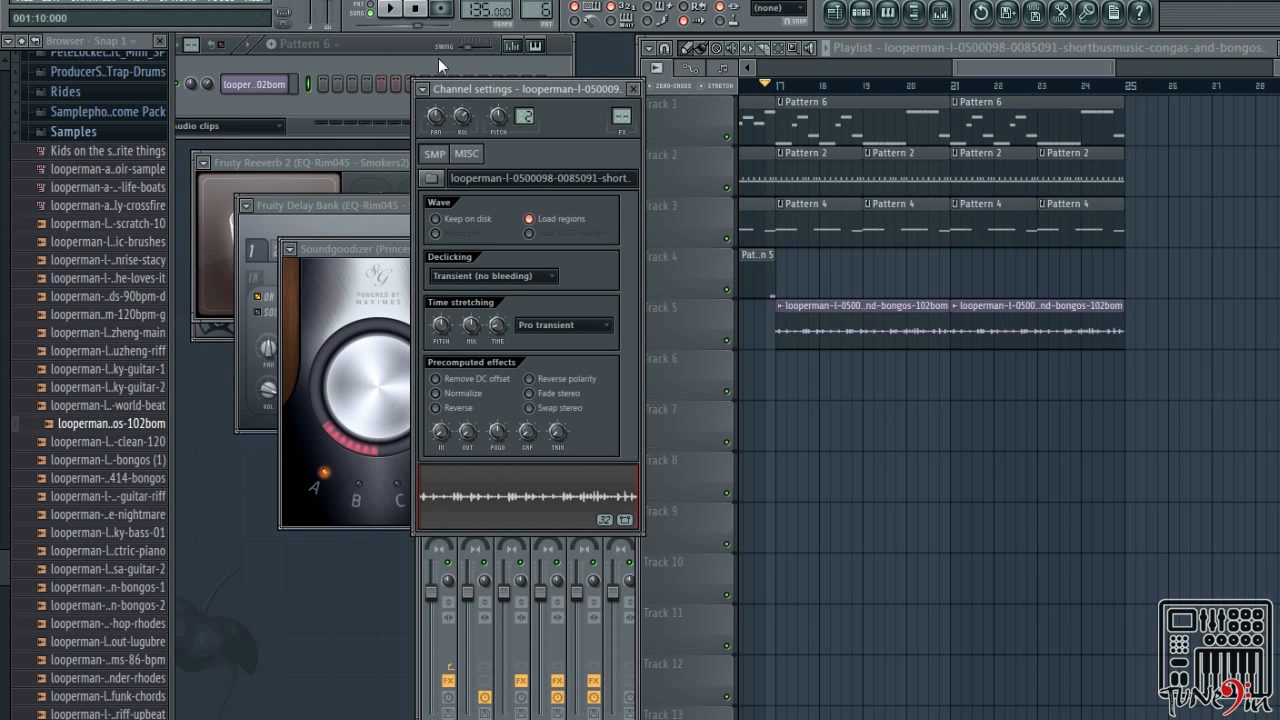
pyautogui.press('space')
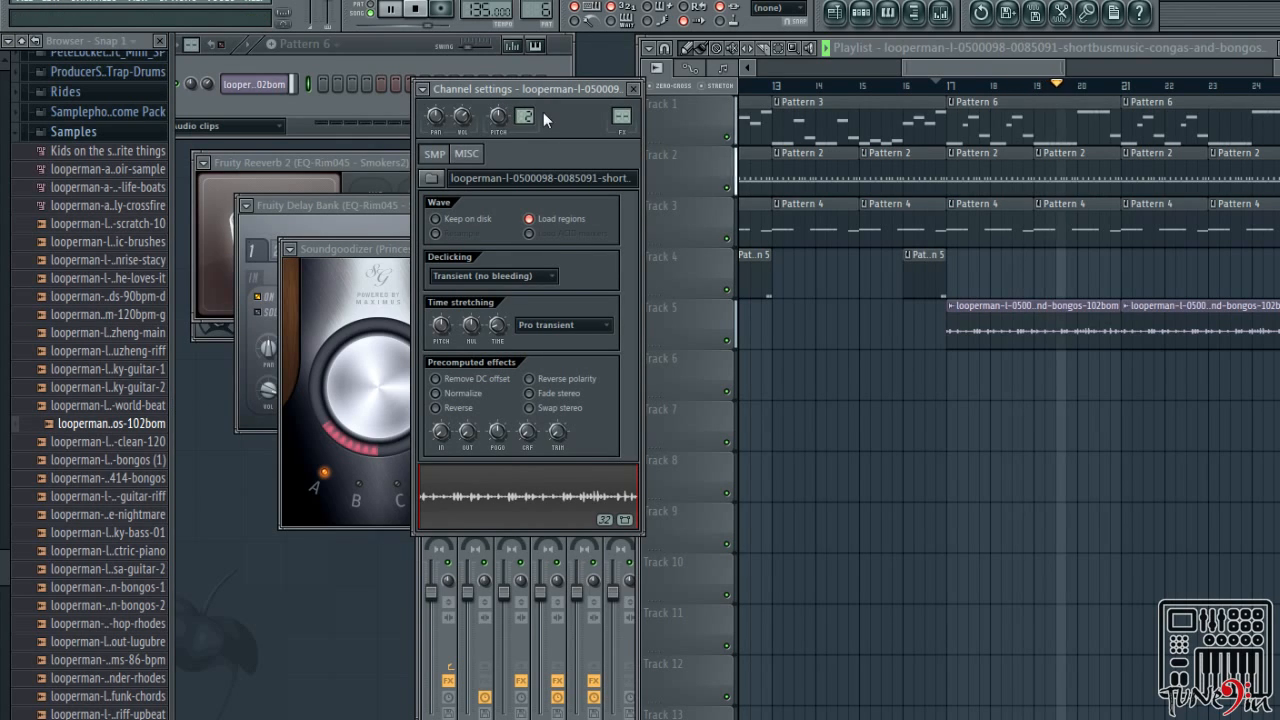
pyautogui.press('space')
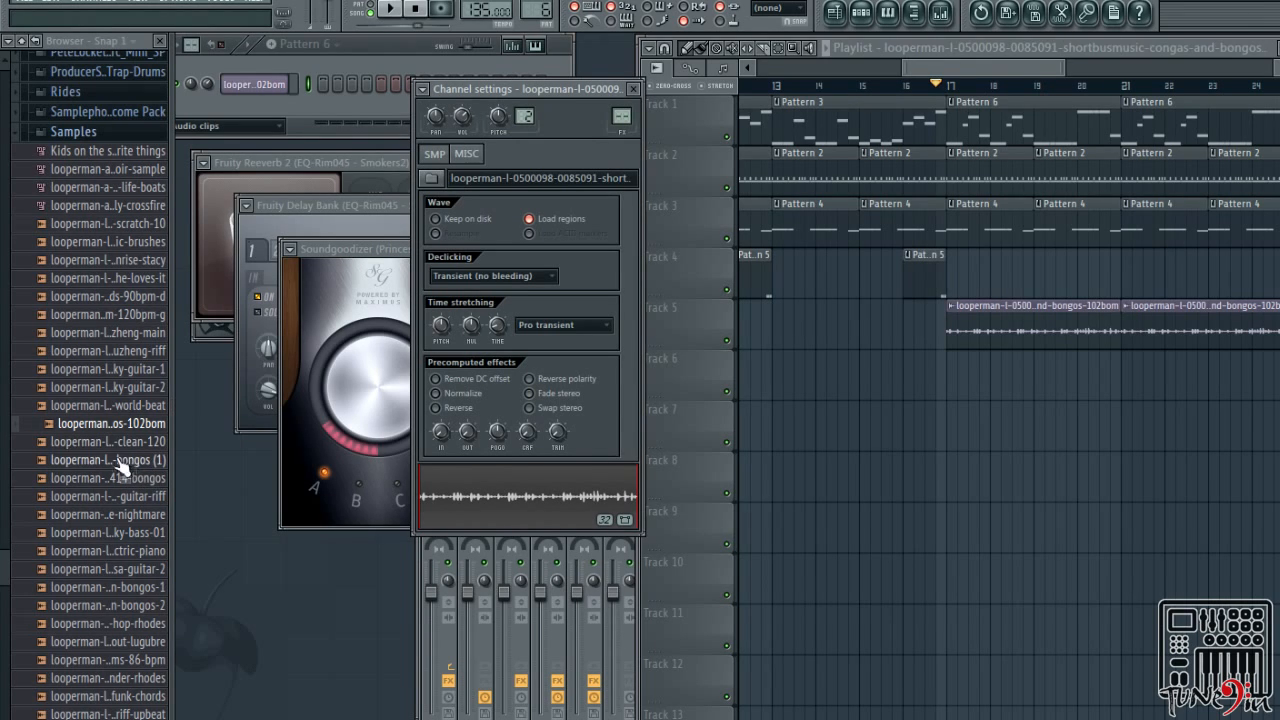
# Preview the gd7414-bongos loop and load it into the congas-and-bongos audio channel in place of the current sample
pyautogui.click(84, 480)
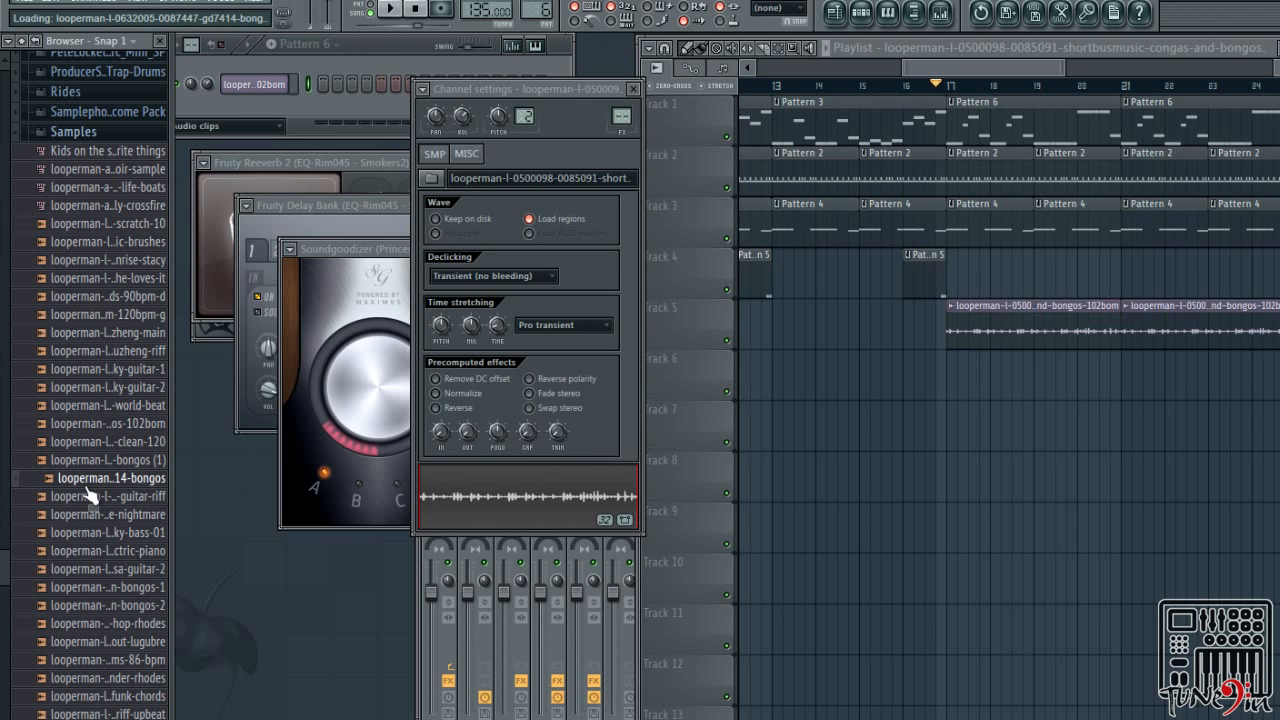
pyautogui.click(418, 8)
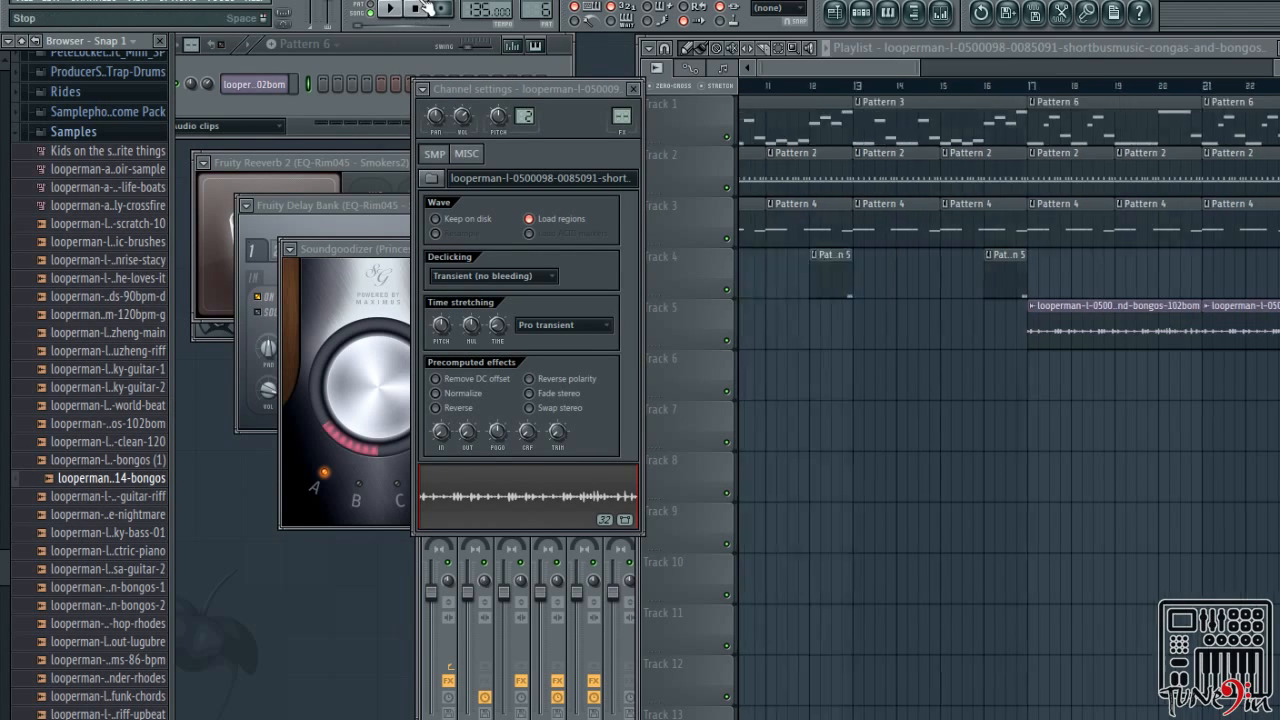
pyautogui.moveTo(150, 488); pyautogui.dragTo(275, 88)
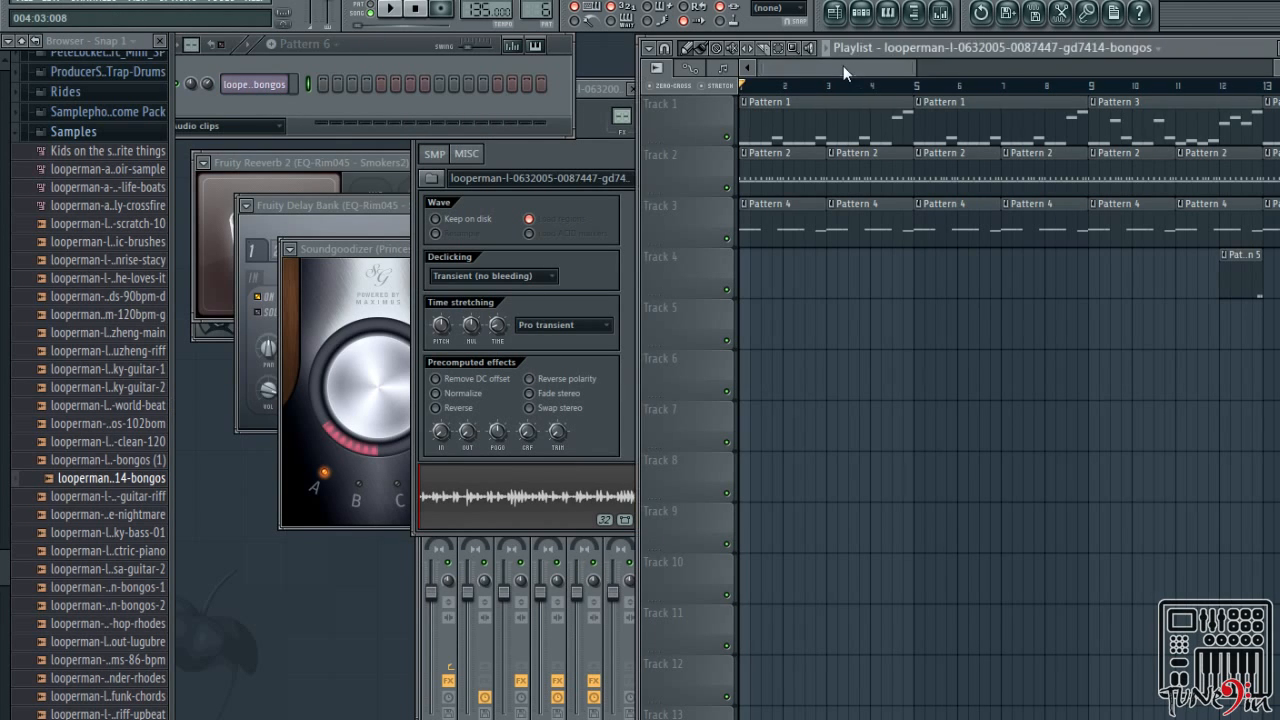
# Play the arrangement from just before bar 17 to hear the gd7414-bongos clips on Track 5, and stop playback
pyautogui.moveTo(843, 65); pyautogui.dragTo(1030, 67)
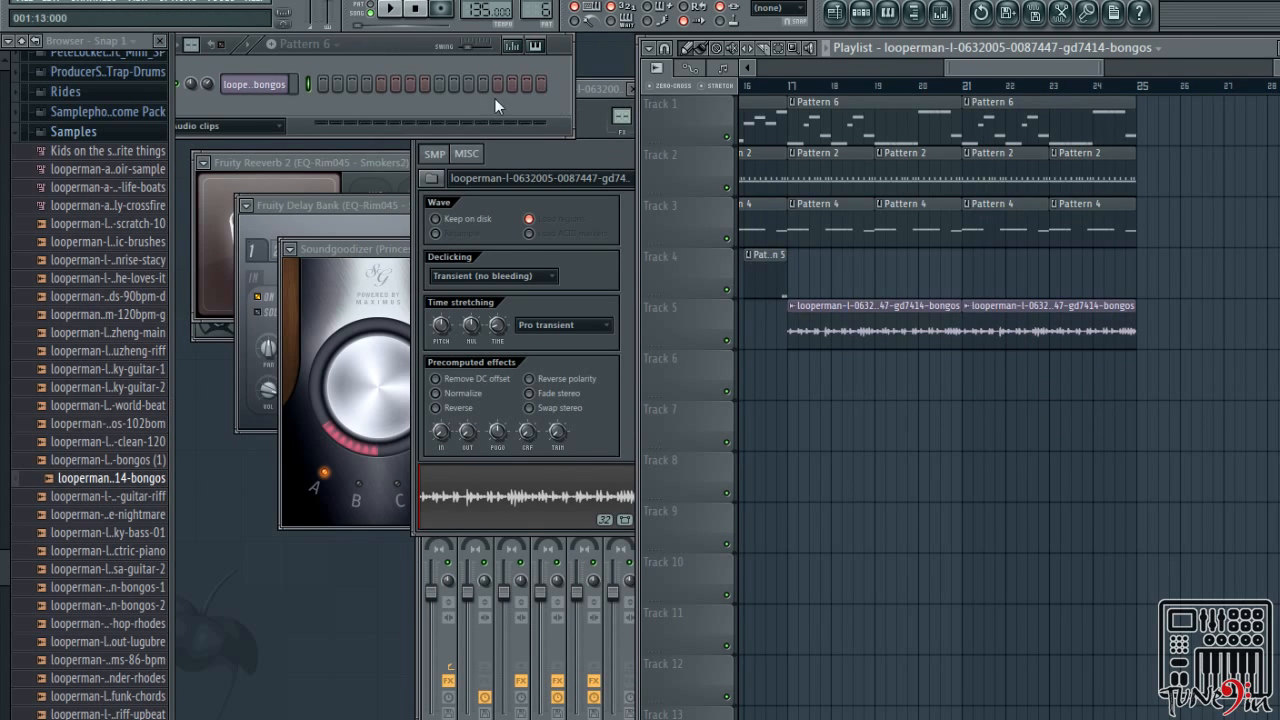
pyautogui.click(390, 9)
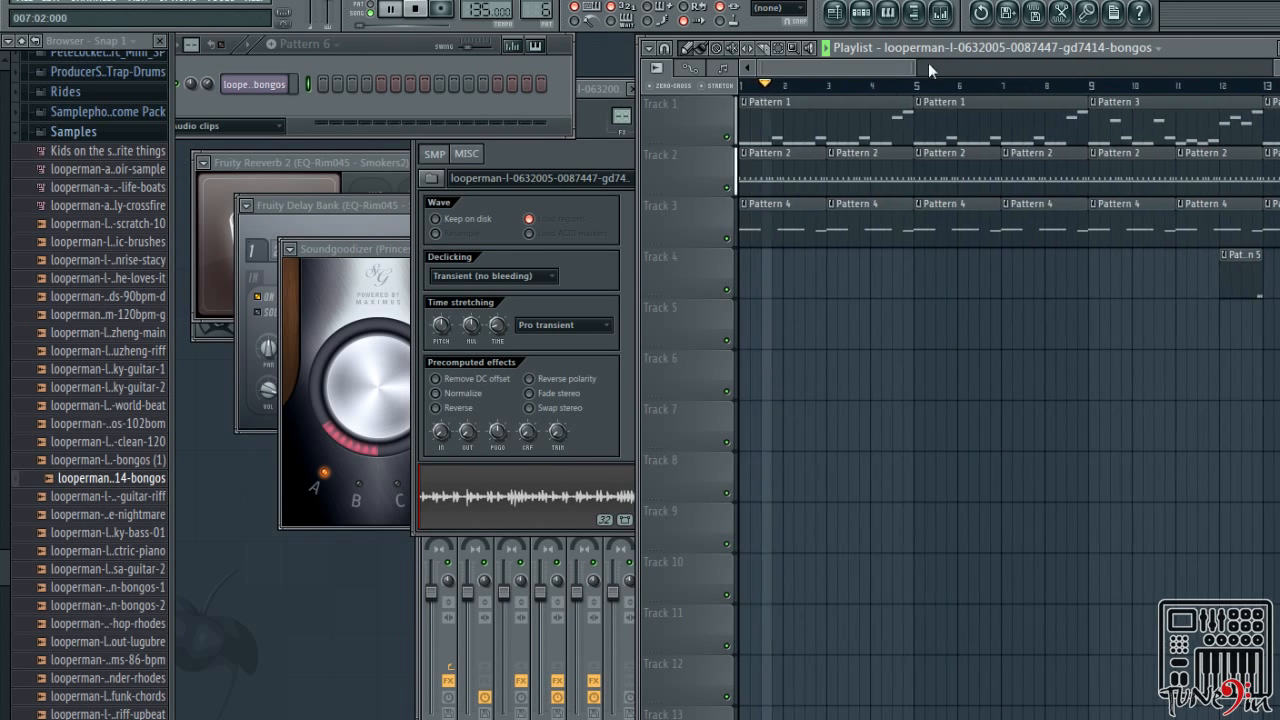
pyautogui.moveTo(813, 76); pyautogui.dragTo(994, 77)
pyautogui.click(810, 85)
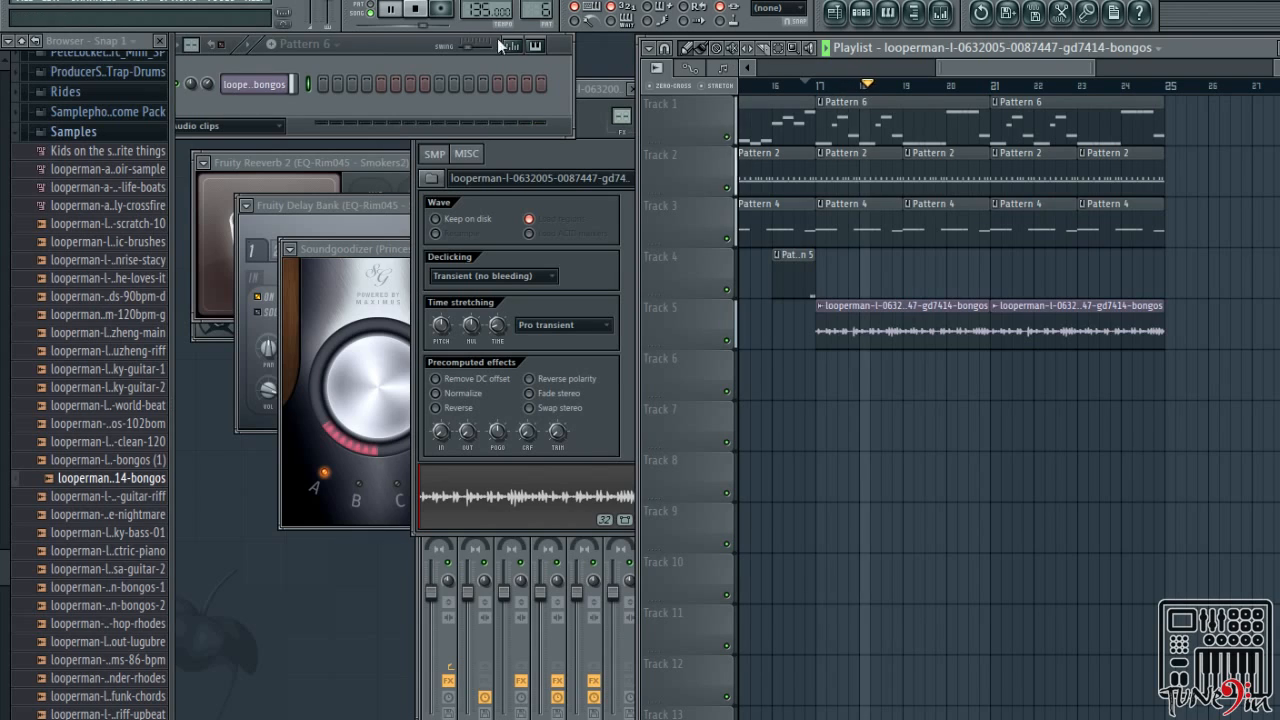
pyautogui.click(415, 9)
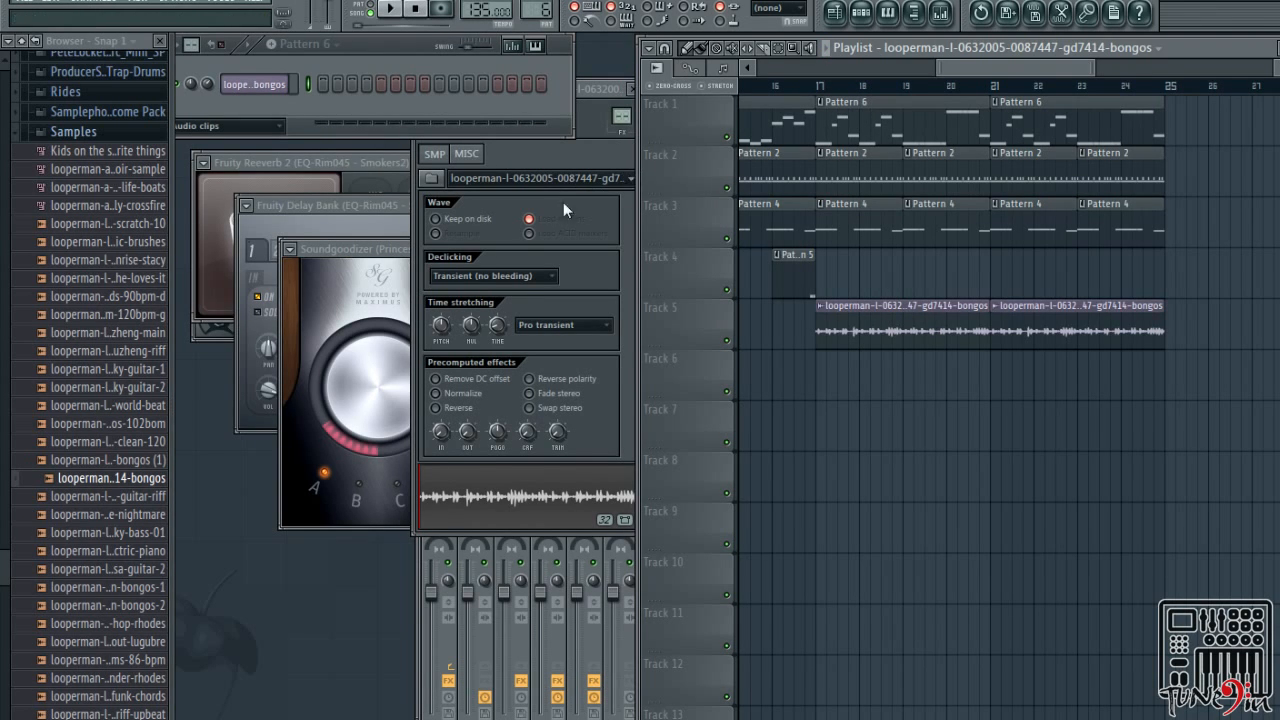
# Compare the two Latin percussion bongos loops and replace the audio channel's sample with latin-percussion-bongos-1
pyautogui.click(163, 590)
pyautogui.click(155, 610)
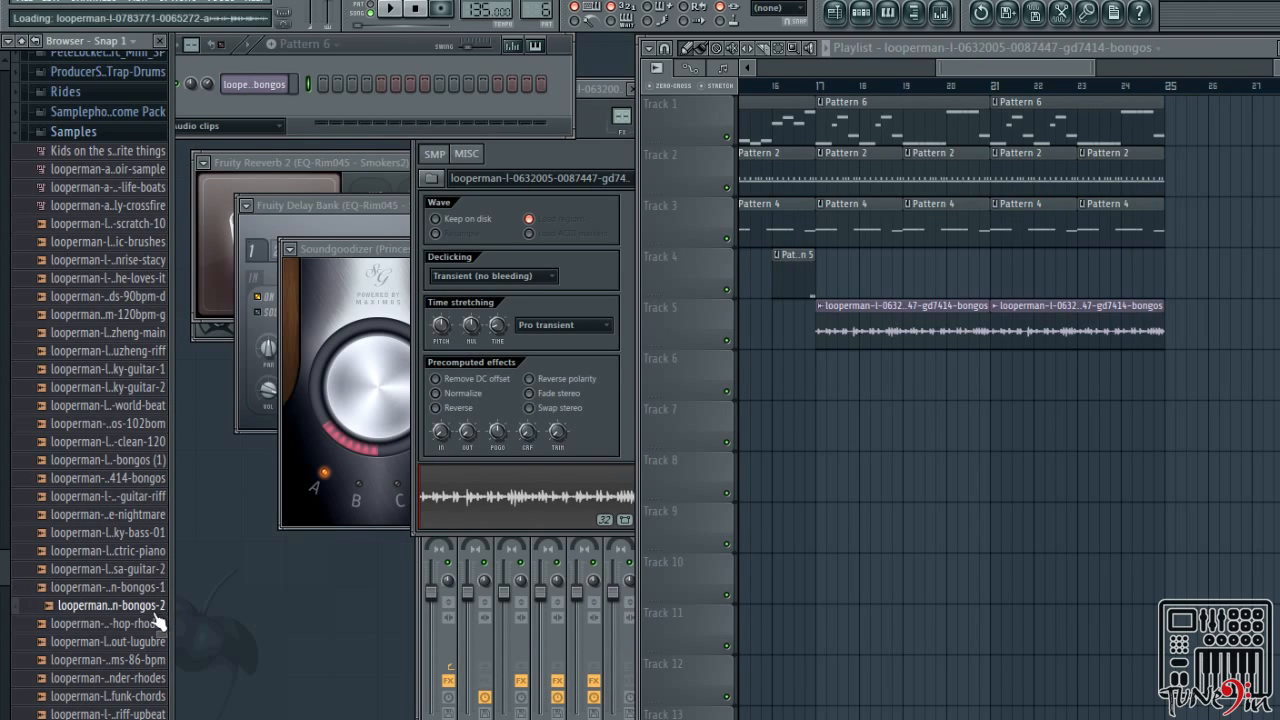
pyautogui.click(155, 593)
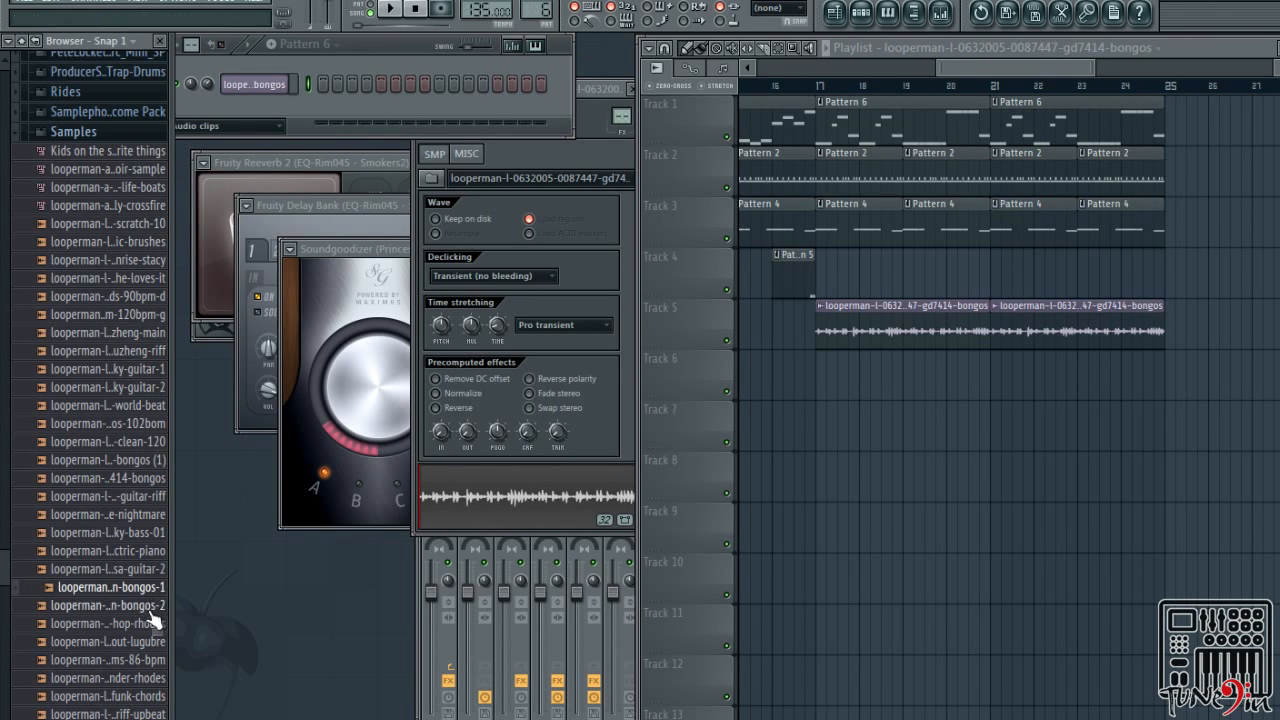
pyautogui.moveTo(98, 588); pyautogui.dragTo(239, 86)
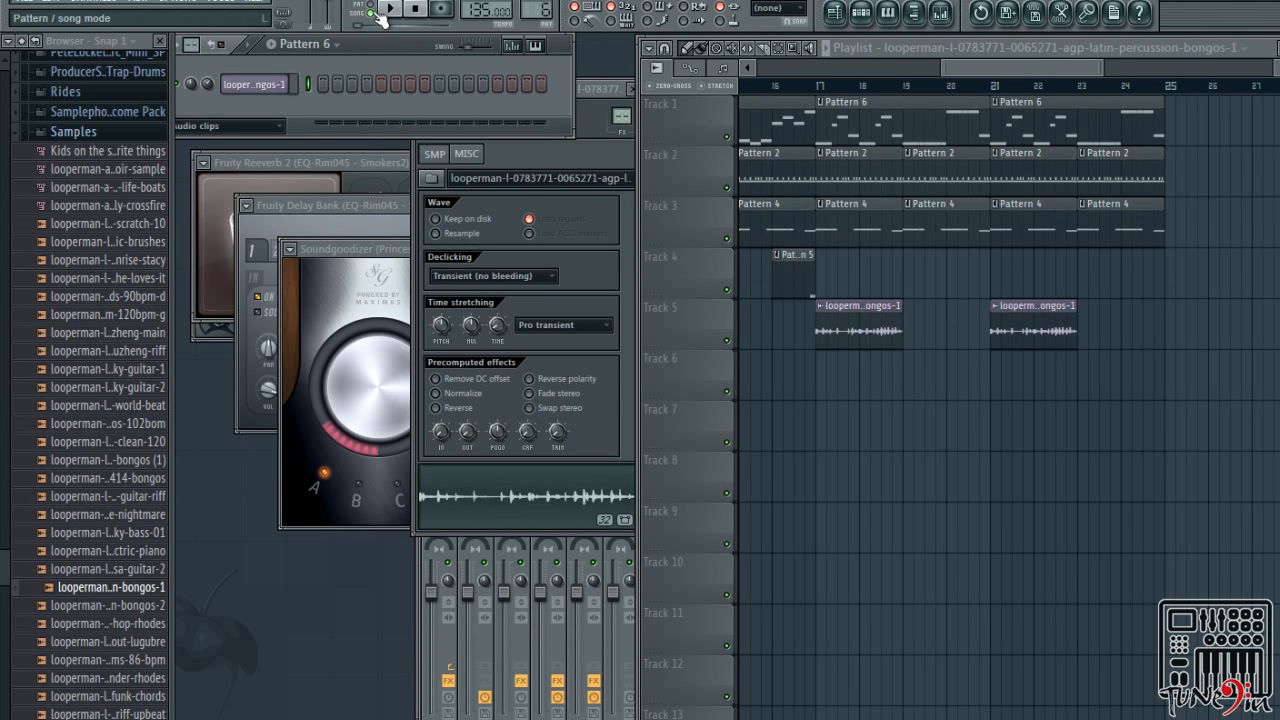
# Play back the latin-percussion-bongos-1 clips from just before bar 17 and stop
pyautogui.click(390, 8)
pyautogui.click(812, 85)
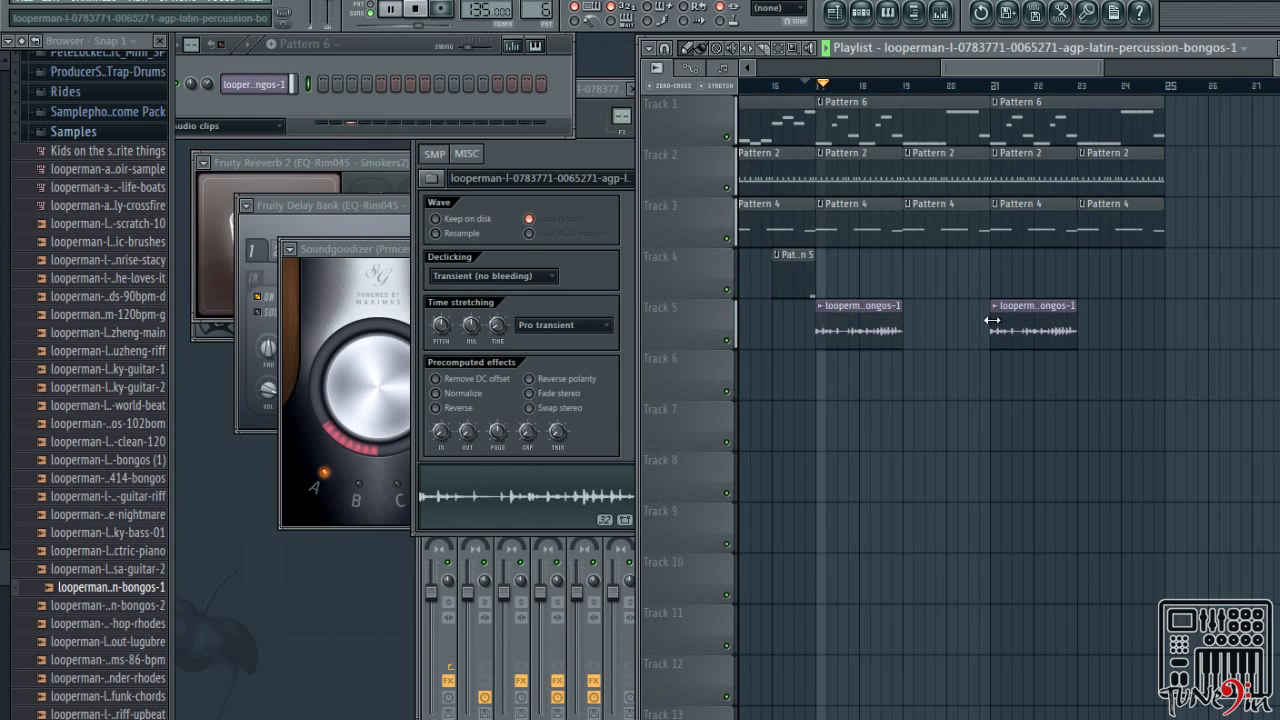
pyautogui.press('space')
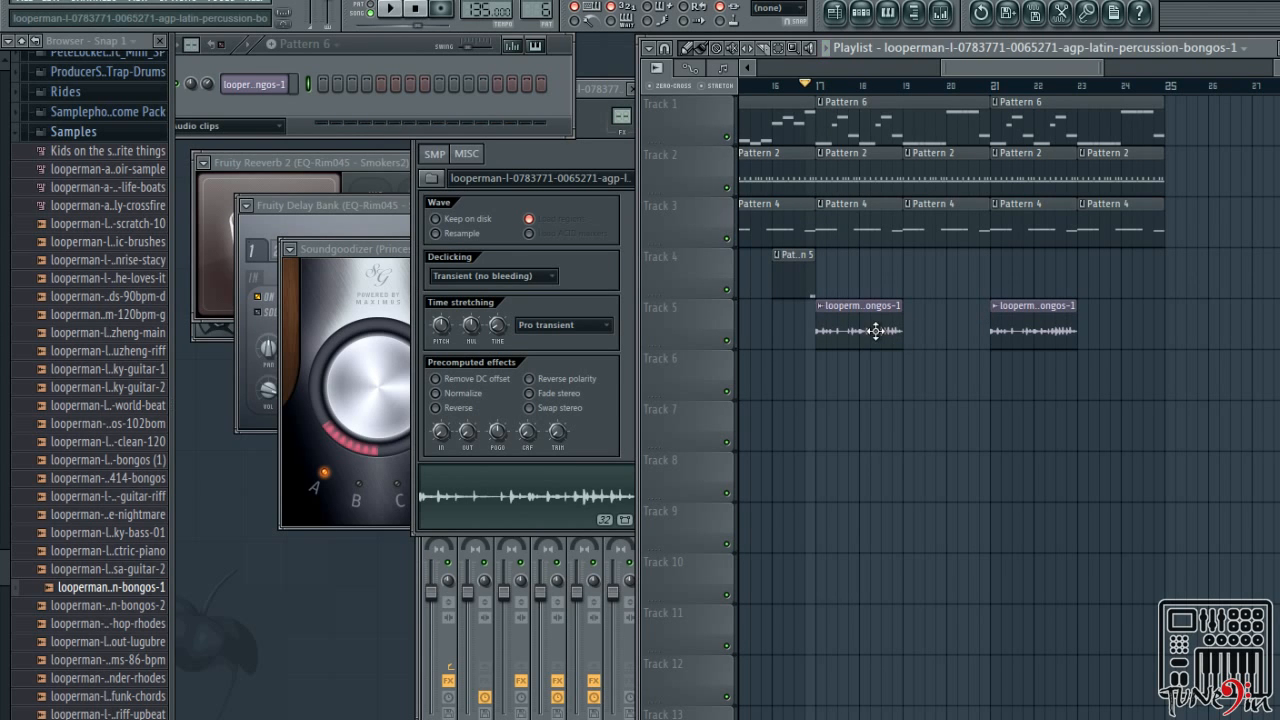
# Delete the latin-percussion-bongos-1 audio channel along with its clips on Track 5
pyautogui.rightClick(282, 84)
pyautogui.click(384, 322)
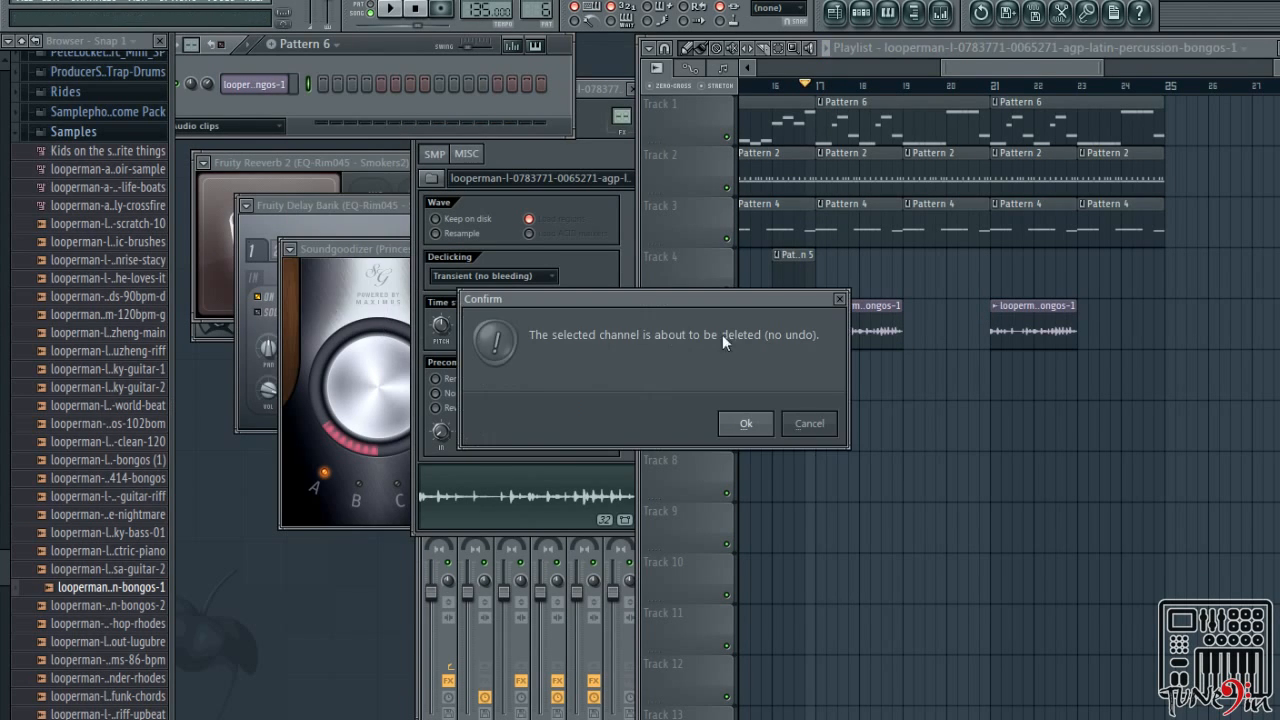
pyautogui.click(741, 428)
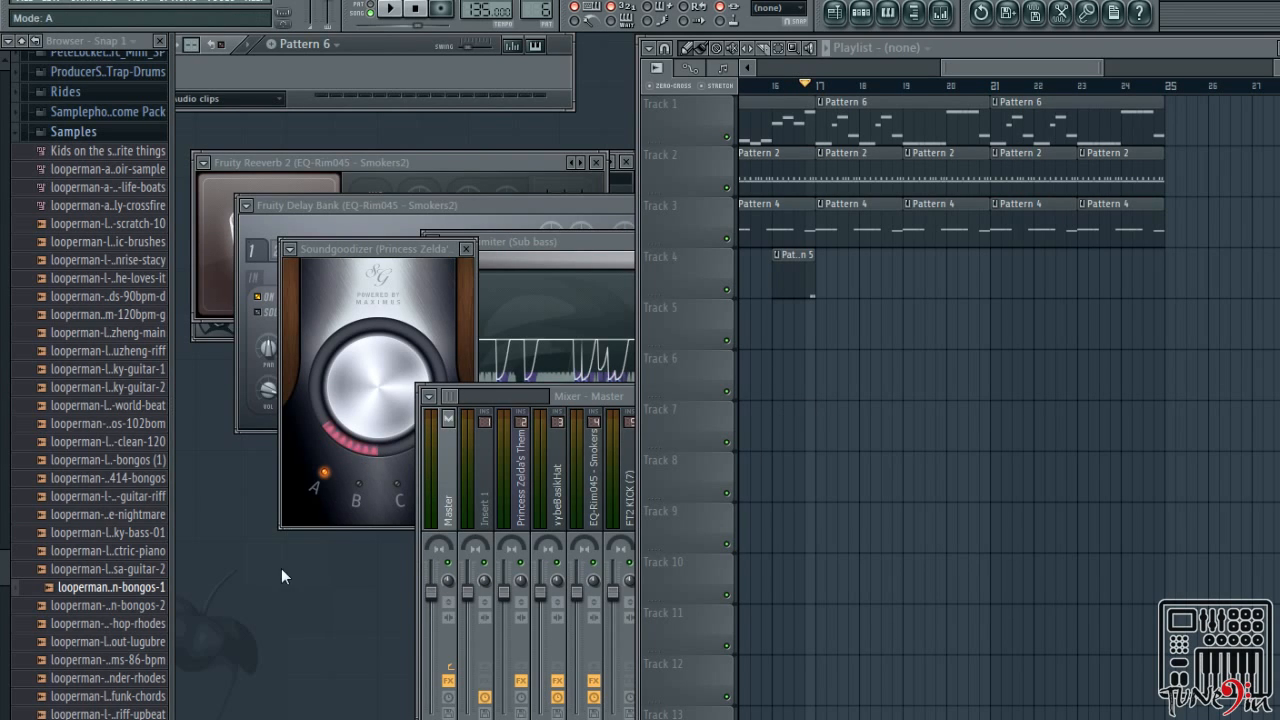
# Audition two more loops from the Samples folder and place the shaken-tambourine-riff-upbeat loop on Track 5 at bar 17
pyautogui.click(150, 660)
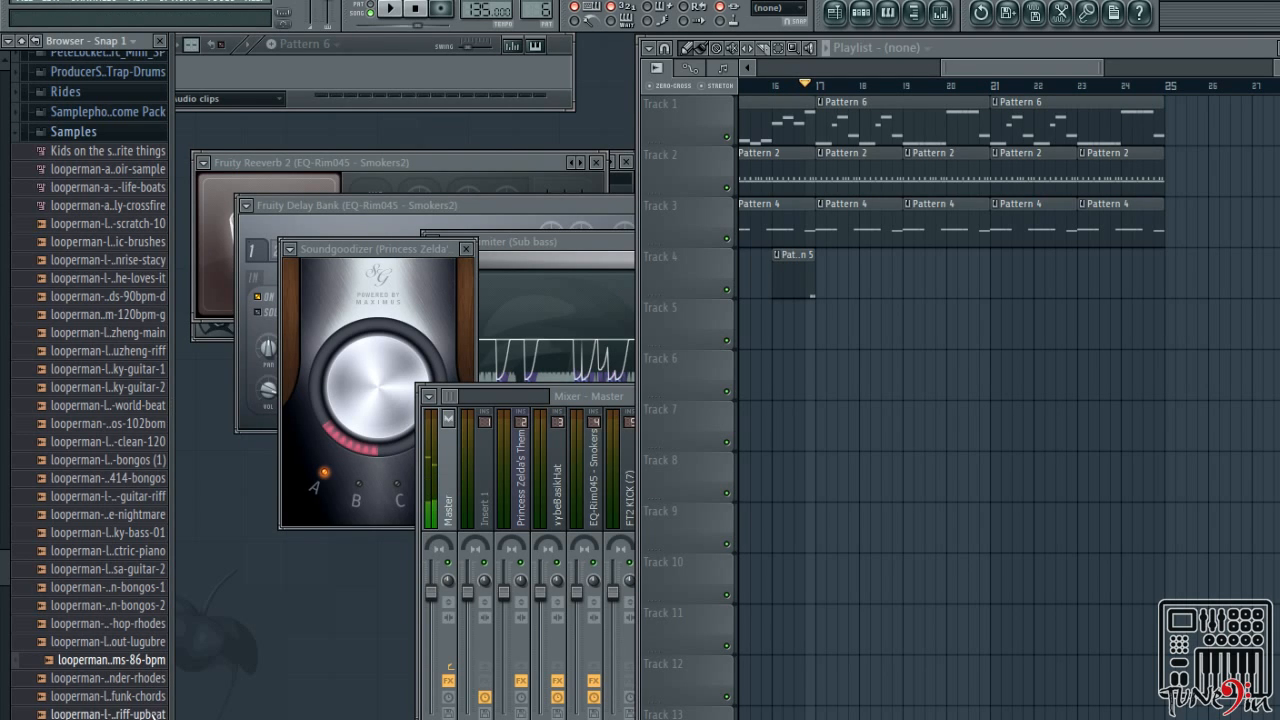
pyautogui.click(105, 713)
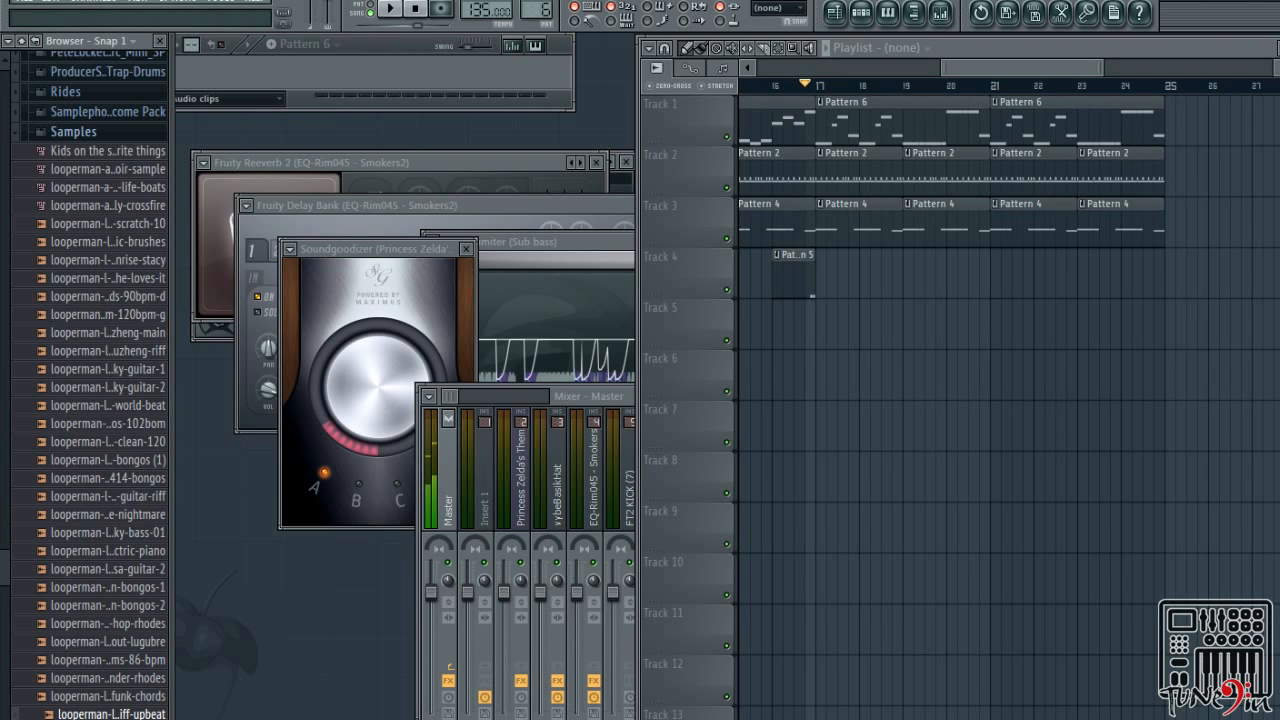
pyautogui.click(428, 9)
pyautogui.moveTo(105, 713); pyautogui.dragTo(825, 322)
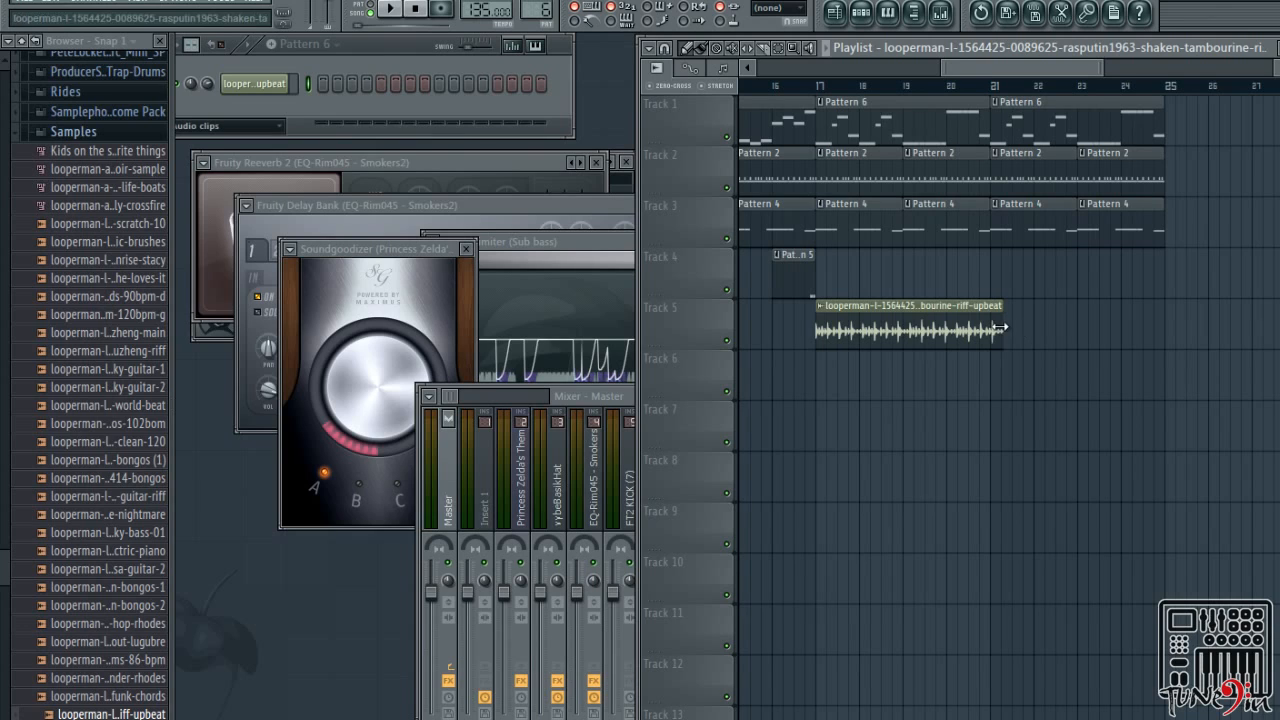
# Stretch the tambourine clip on Track 5 to end at bar 21 and add a second copy from bar 21
pyautogui.click(254, 83)
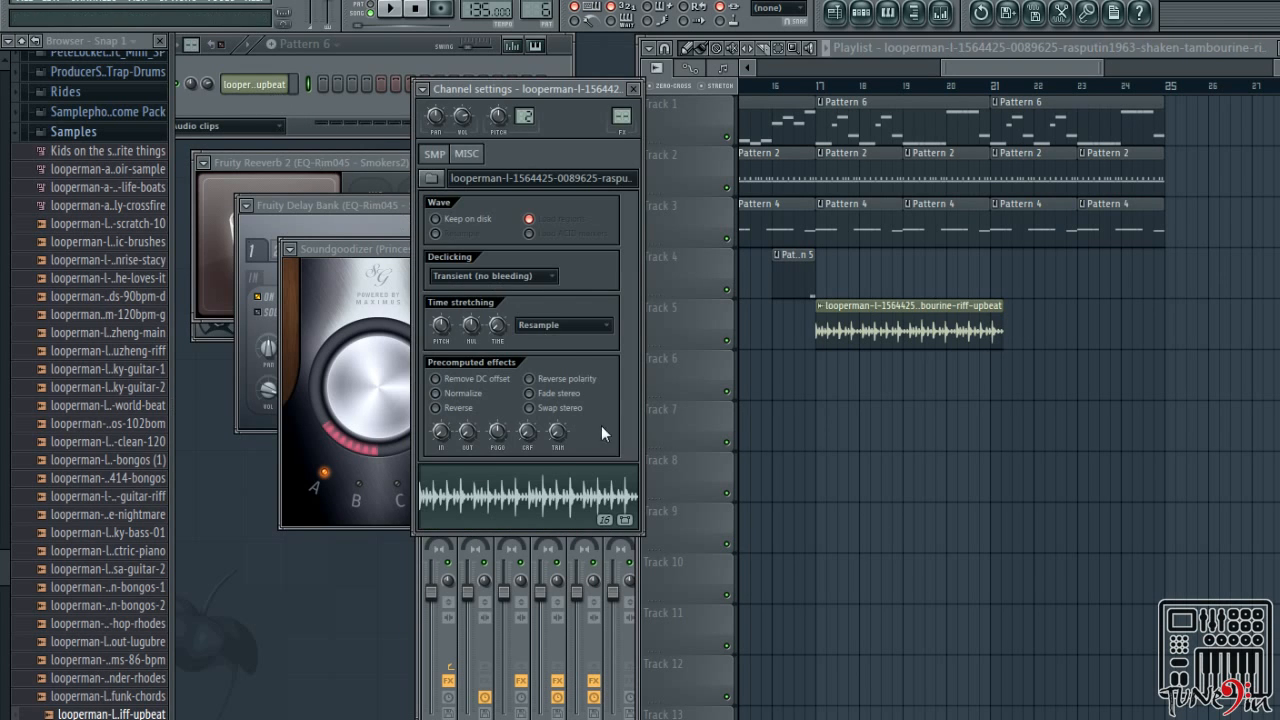
pyautogui.moveTo(502, 328); pyautogui.dragTo(502, 313)
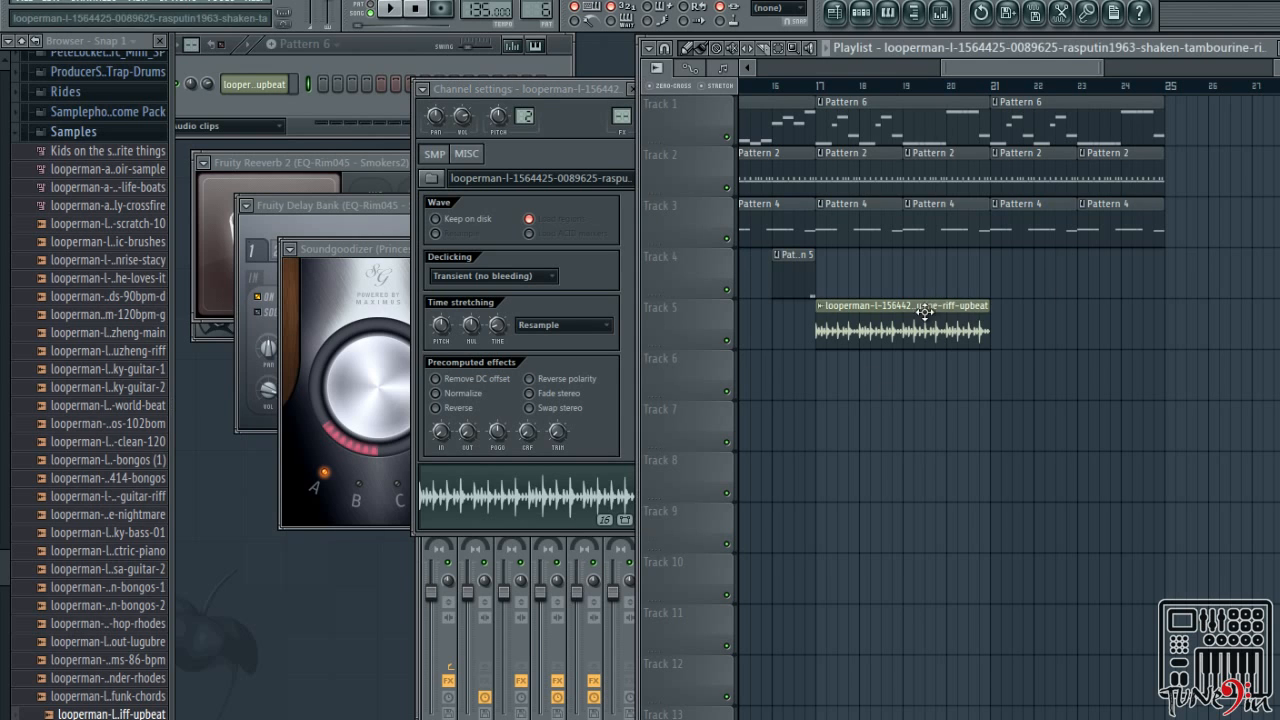
pyautogui.click(996, 320)
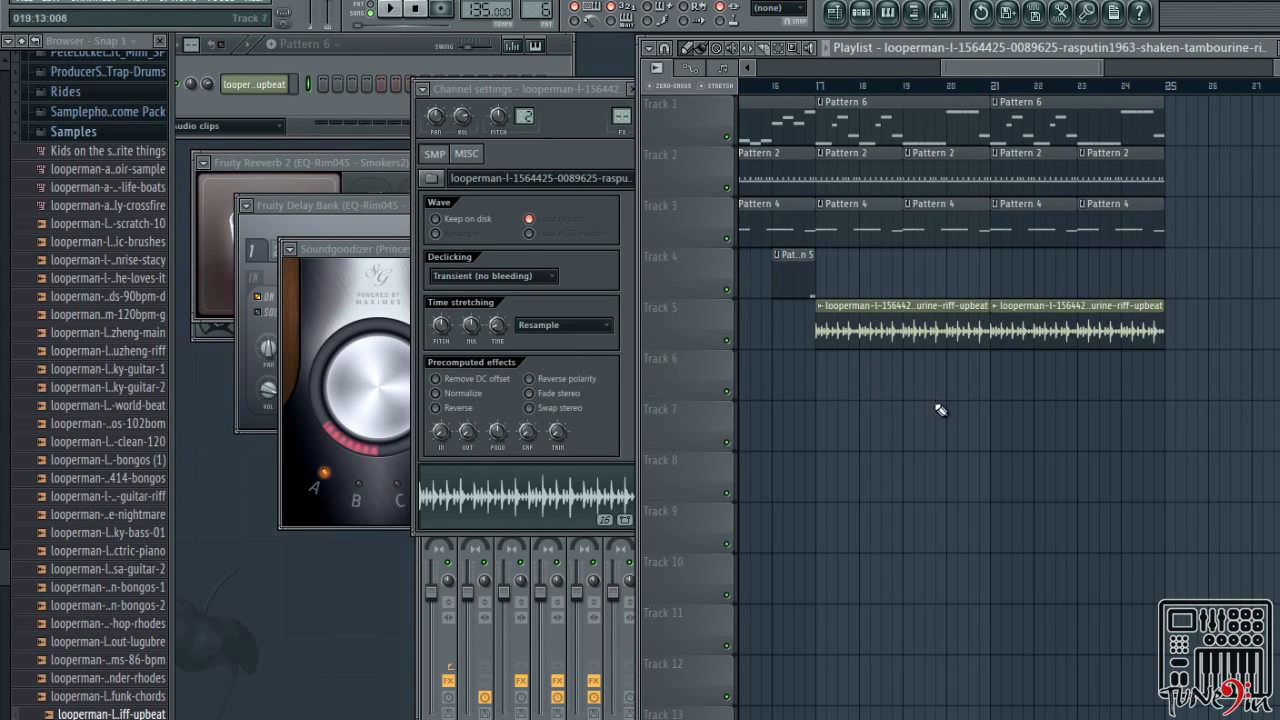
# Set the tambourine channel's time stretching to Pro transient, play the arrangement with the loop, and stop playback
pyautogui.click(581, 329)
pyautogui.click(573, 385)
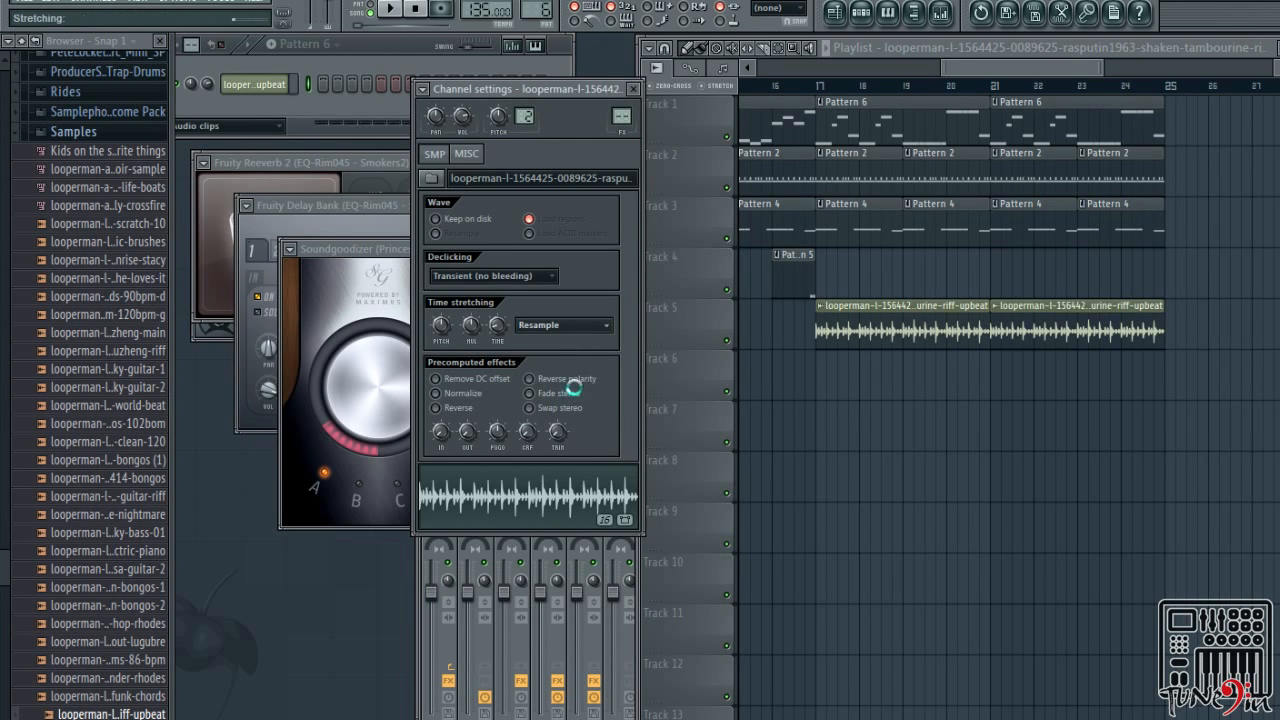
pyautogui.click(205, 82)
pyautogui.click(389, 9)
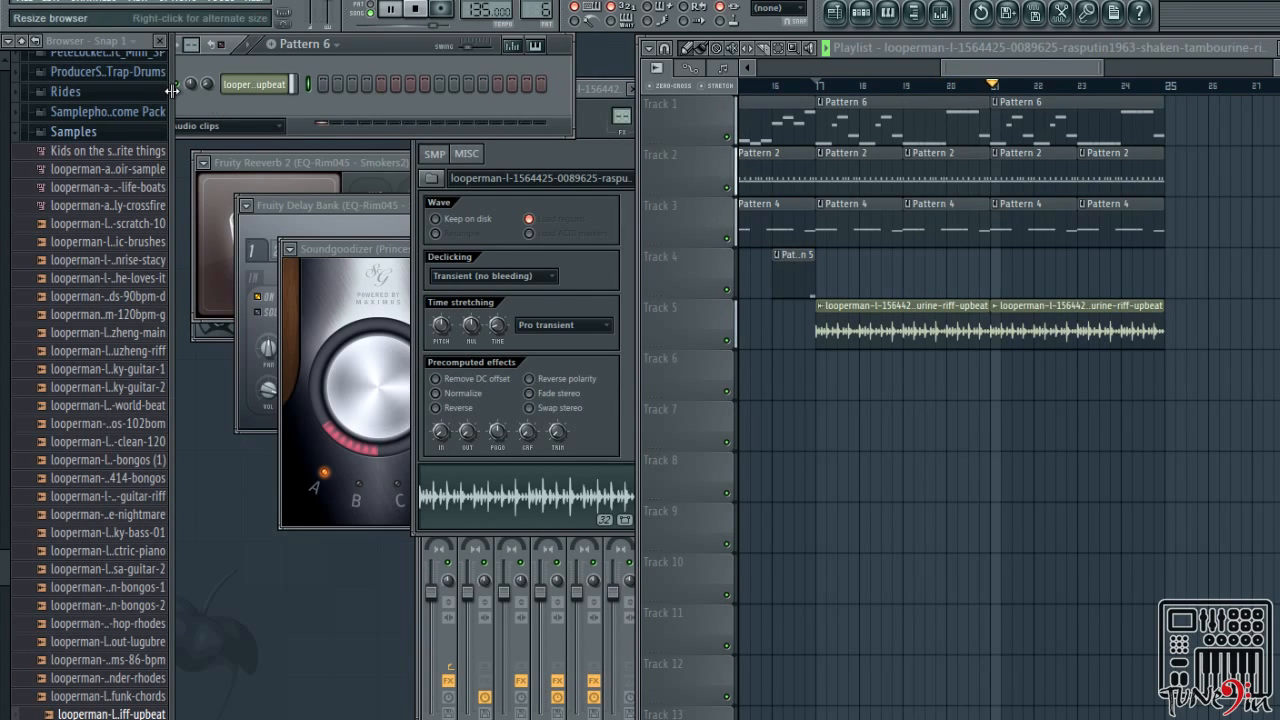
pyautogui.click(415, 8)
# Delete the shaken-tambourine-riff-upbeat audio channel and its clips from the project
pyautogui.rightClick(243, 84)
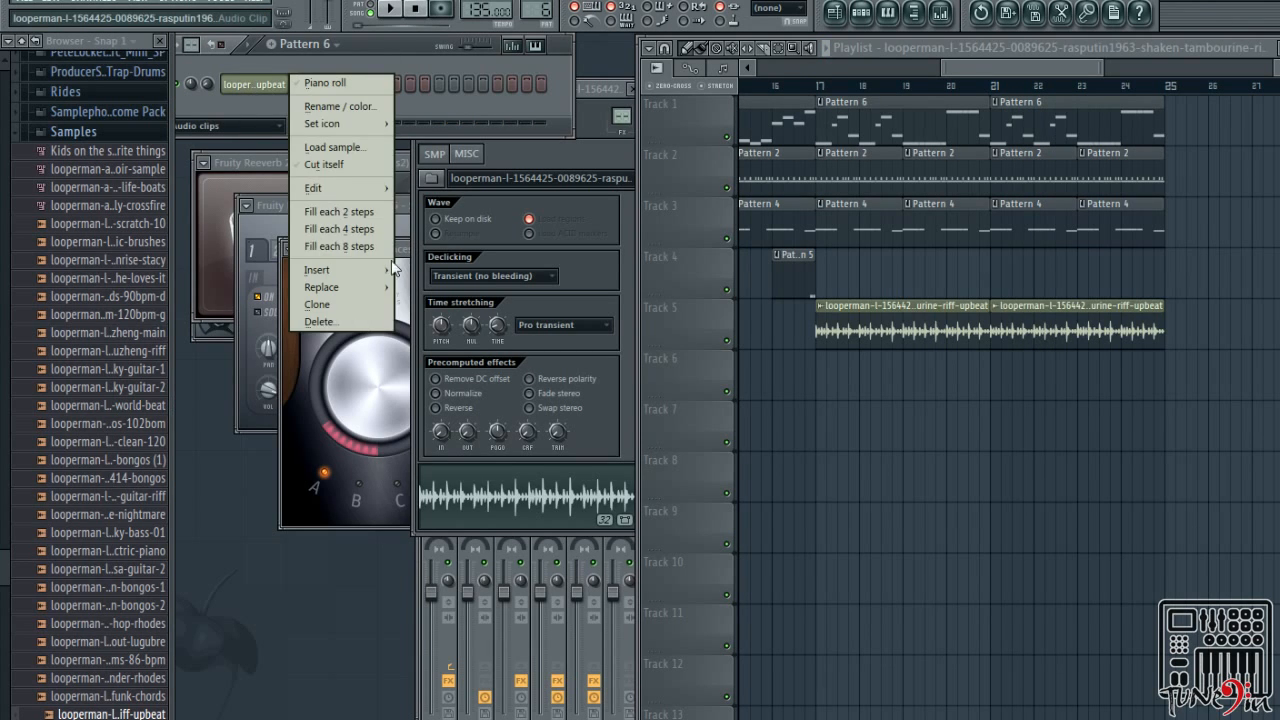
pyautogui.click(320, 321)
pyautogui.click(731, 408)
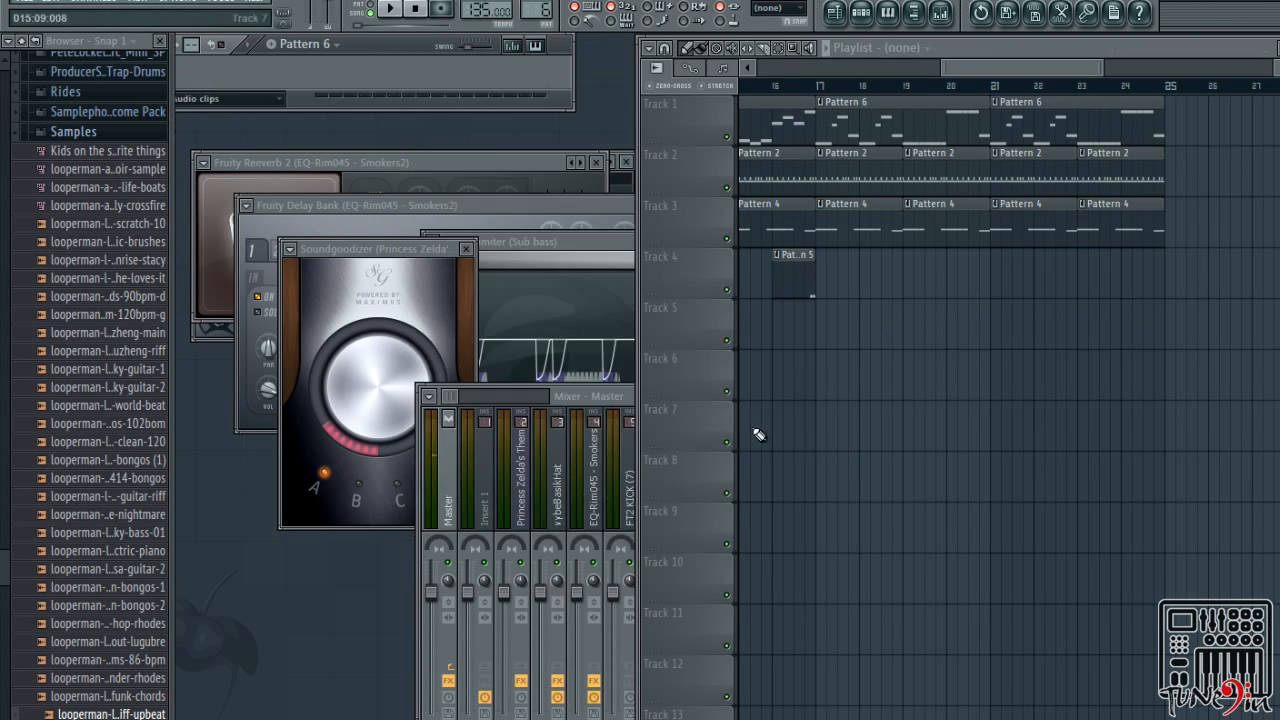
# Close the Samples folder and audition several GeneK ride samples in the RidePossibilty1 folder of the Rides pack
pyautogui.click(150, 131)
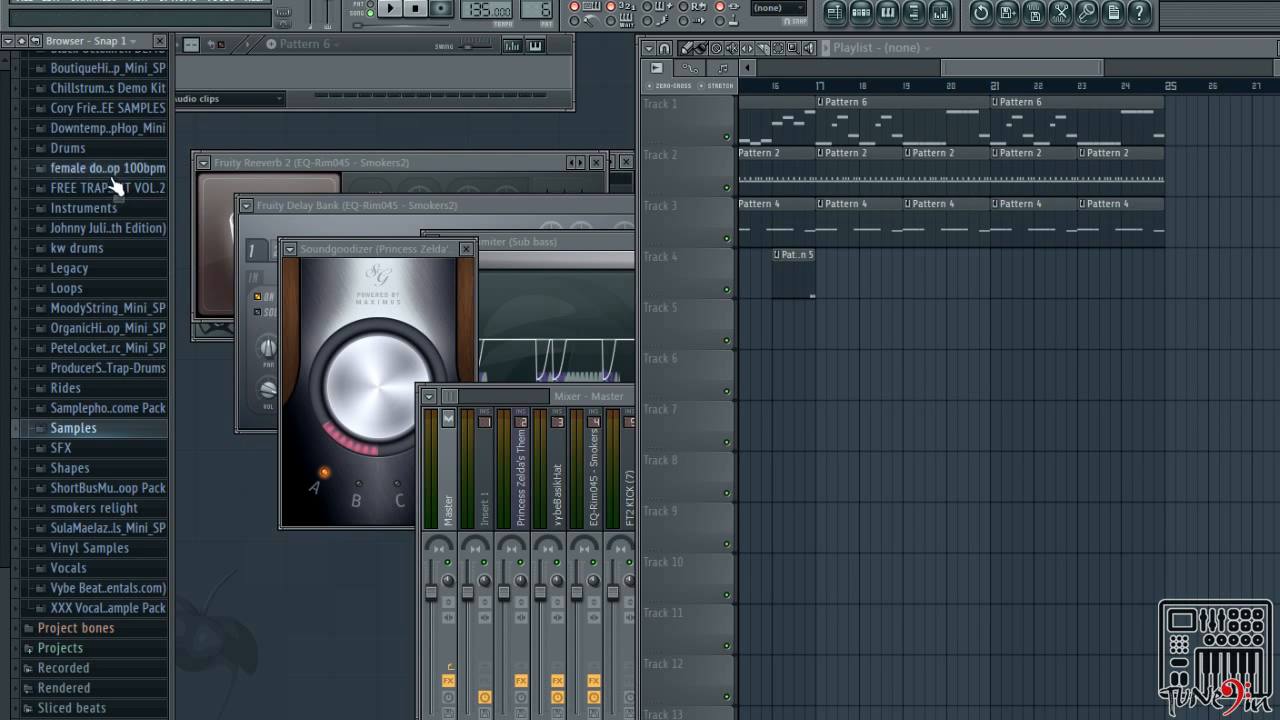
pyautogui.scroll(5, 80, 300)
pyautogui.scroll(-1, 95, 560)
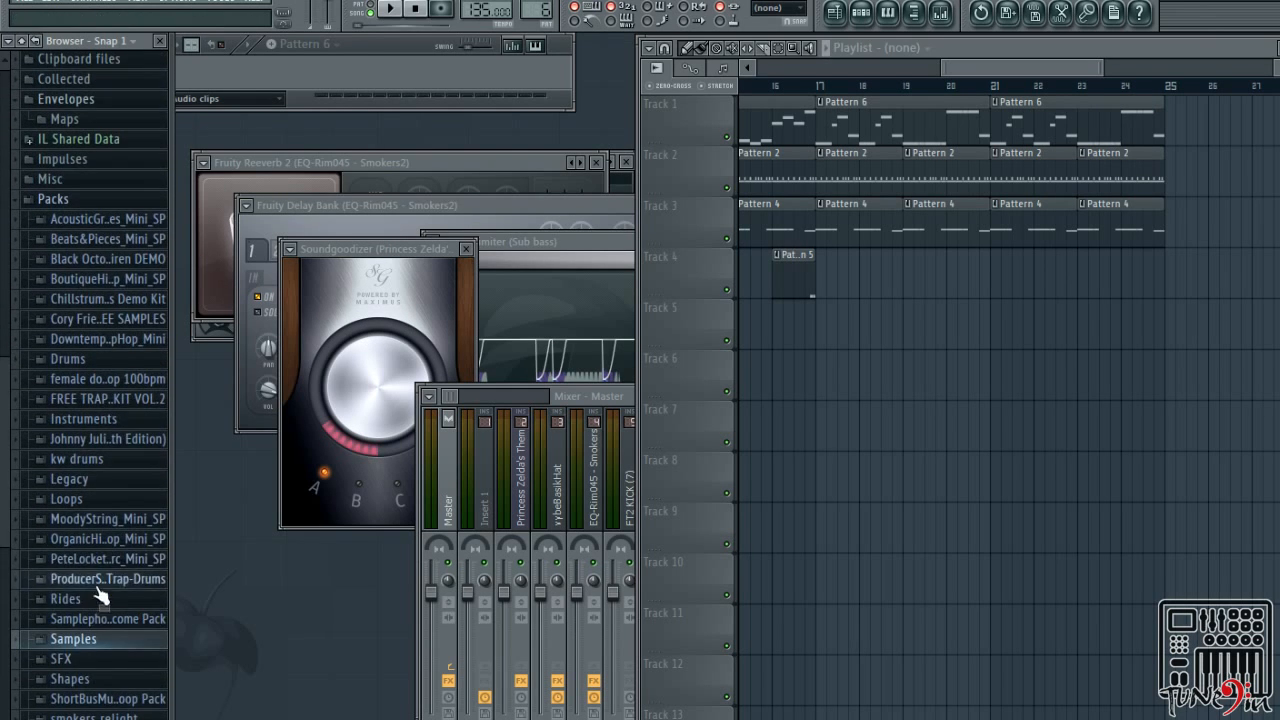
pyautogui.click(103, 600)
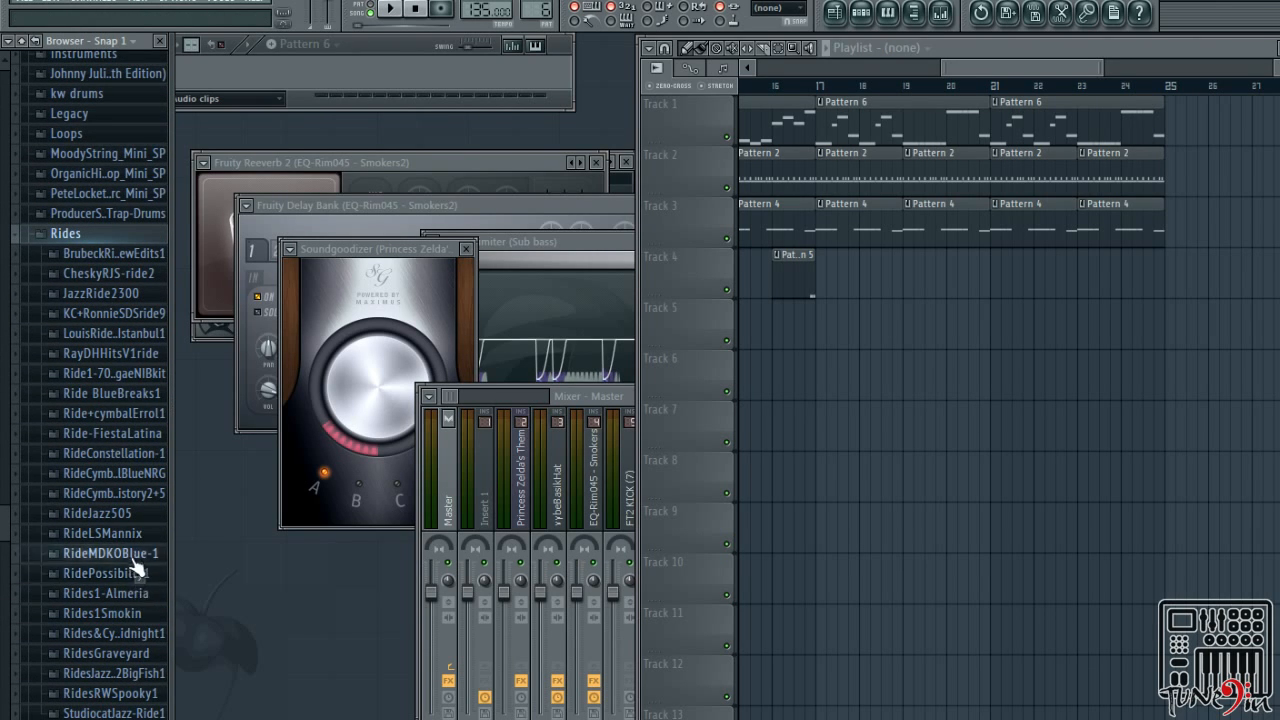
pyautogui.click(140, 572)
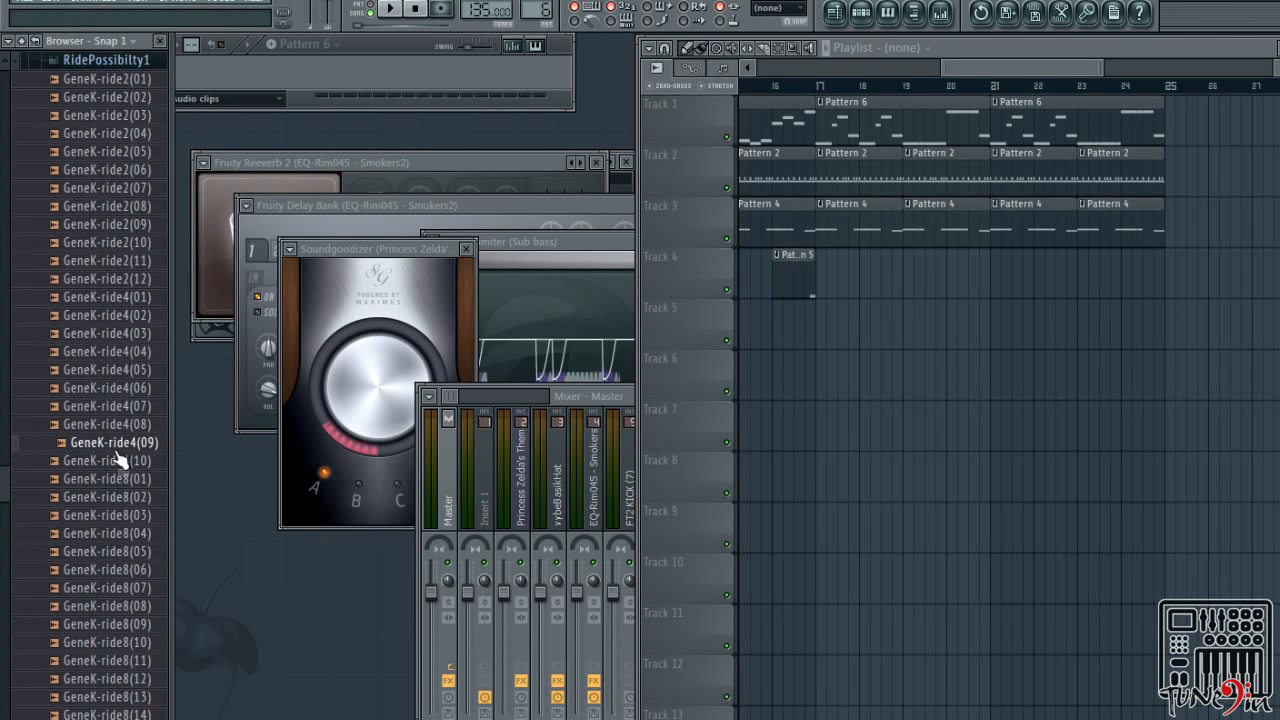
pyautogui.click(125, 533)
pyautogui.click(125, 280)
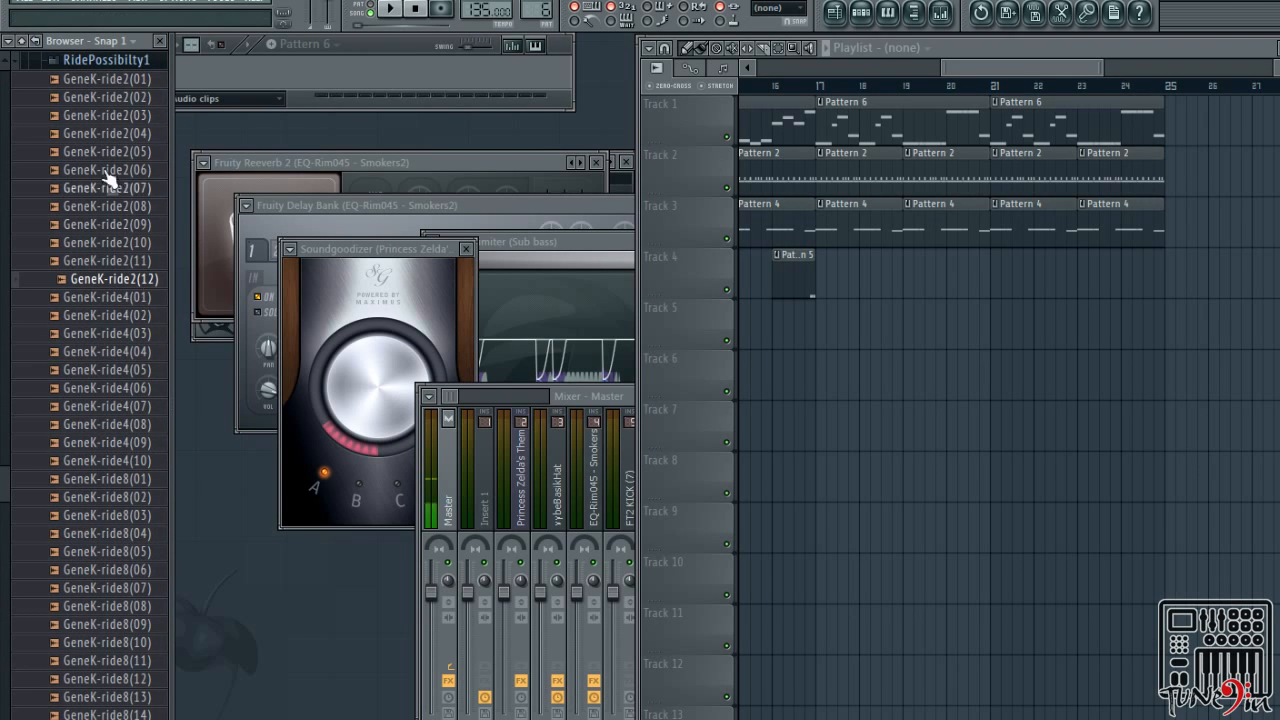
# Audition the MDKOBlue ride samples in the RideMDKOBlue-1 folder, including ride2, ride4 and ride5, and close the folder
pyautogui.click(112, 62)
pyautogui.click(150, 335)
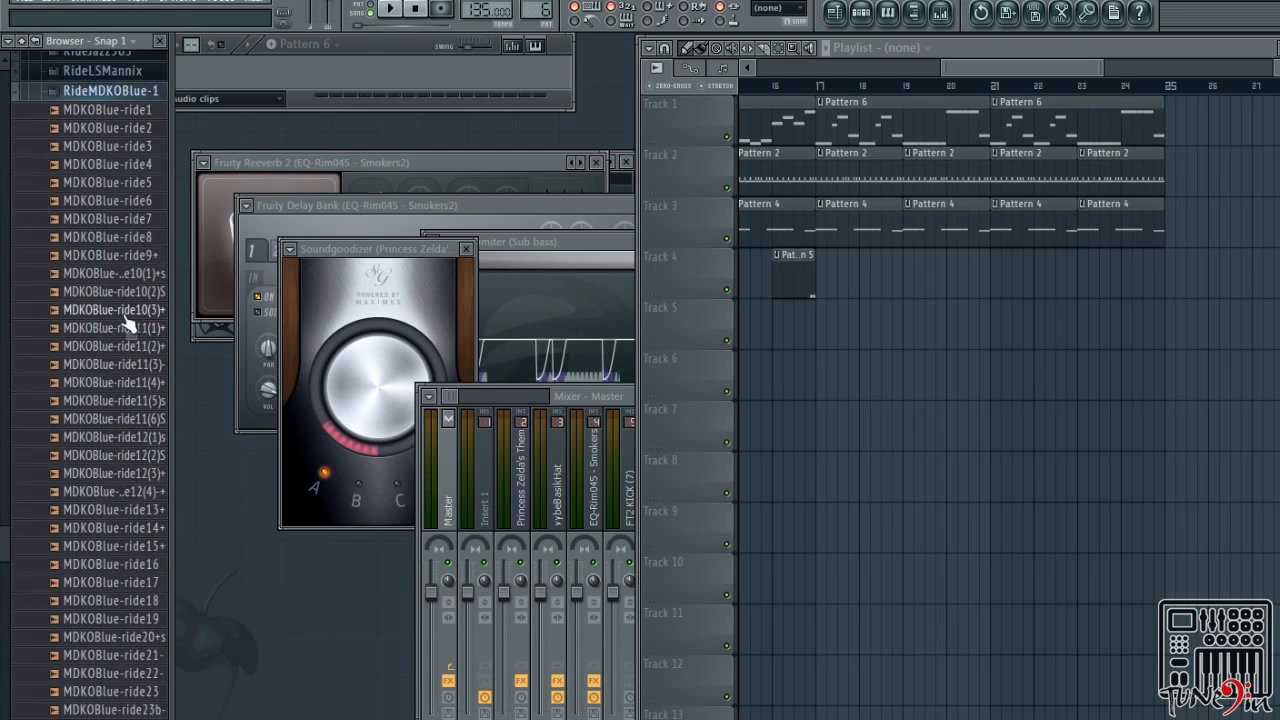
pyautogui.click(108, 114)
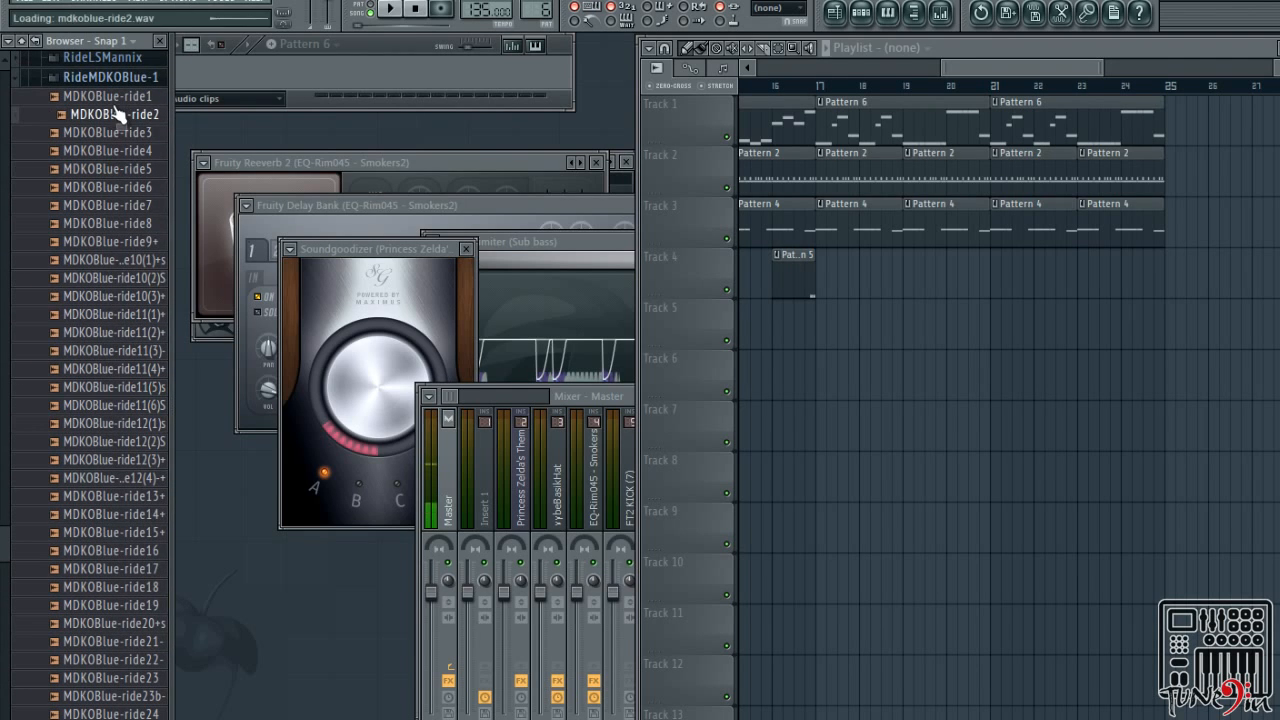
pyautogui.click(118, 151)
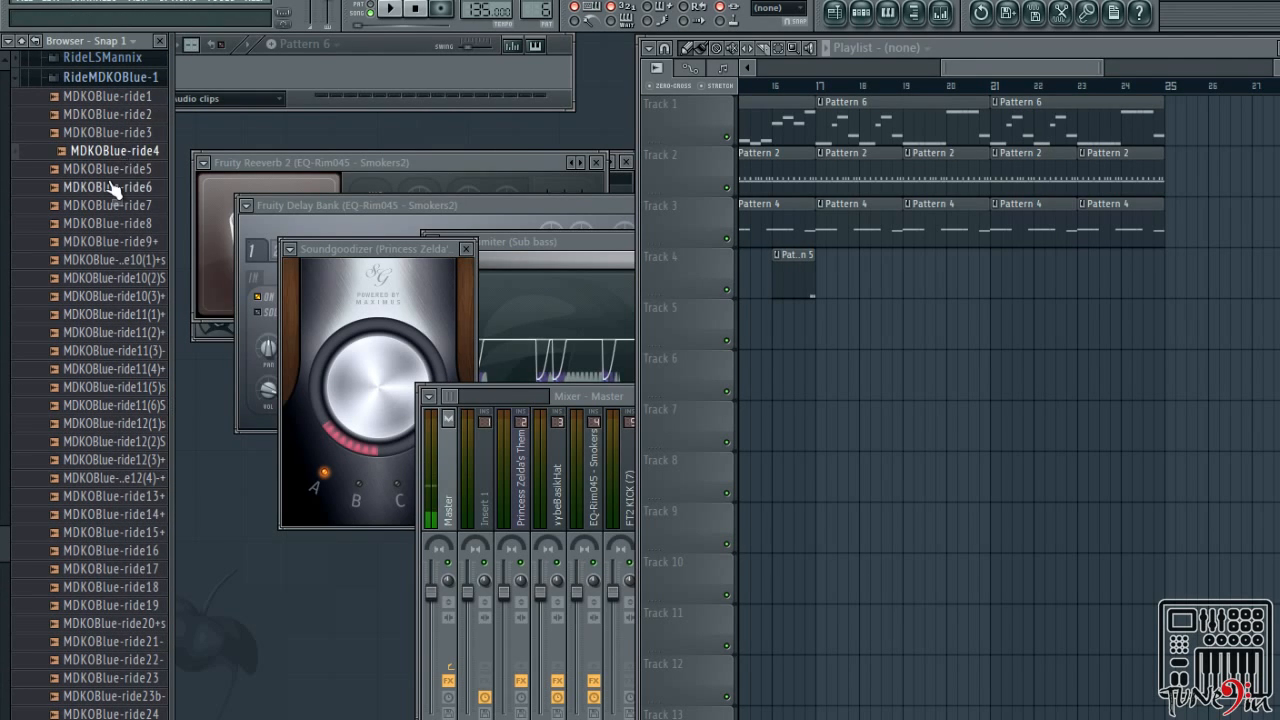
pyautogui.click(111, 170)
pyautogui.click(113, 153)
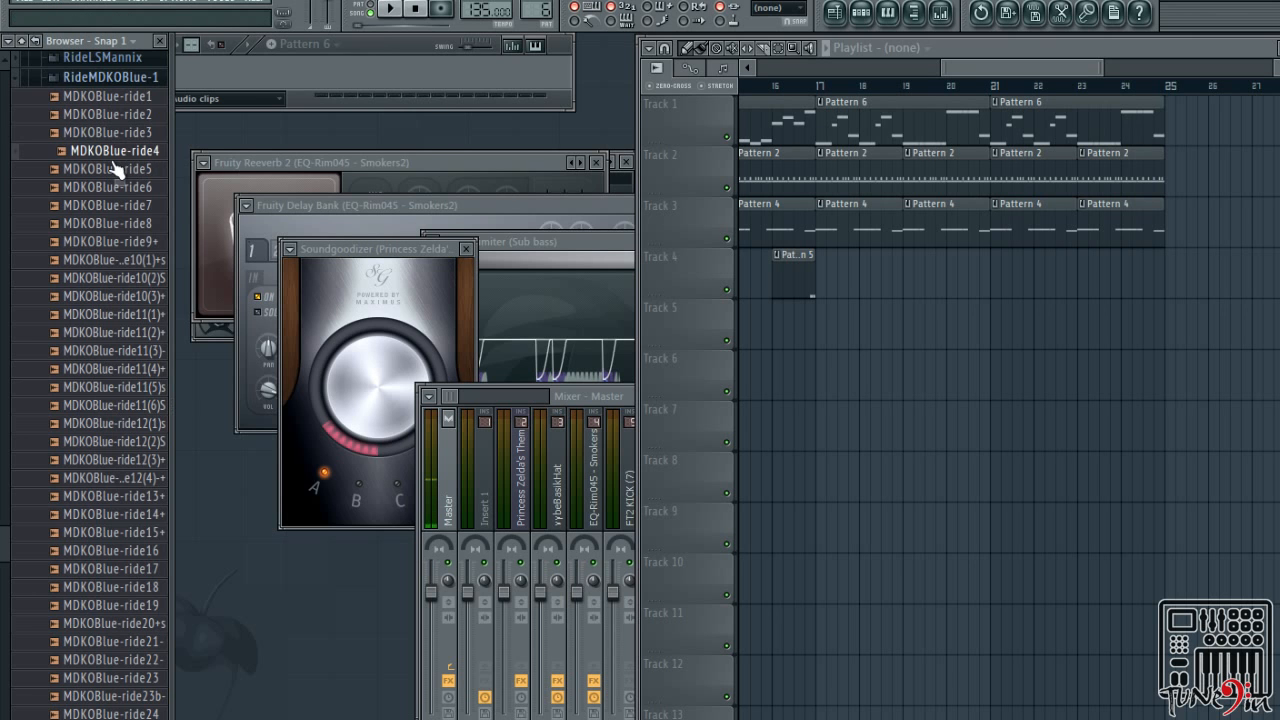
pyautogui.click(110, 77)
# Audition the ErrolCymbal1a to ErrolCymbal1i samples in the Ride+cymbalErrol1 folder and close the folder
pyautogui.scroll(5, 137, 263)
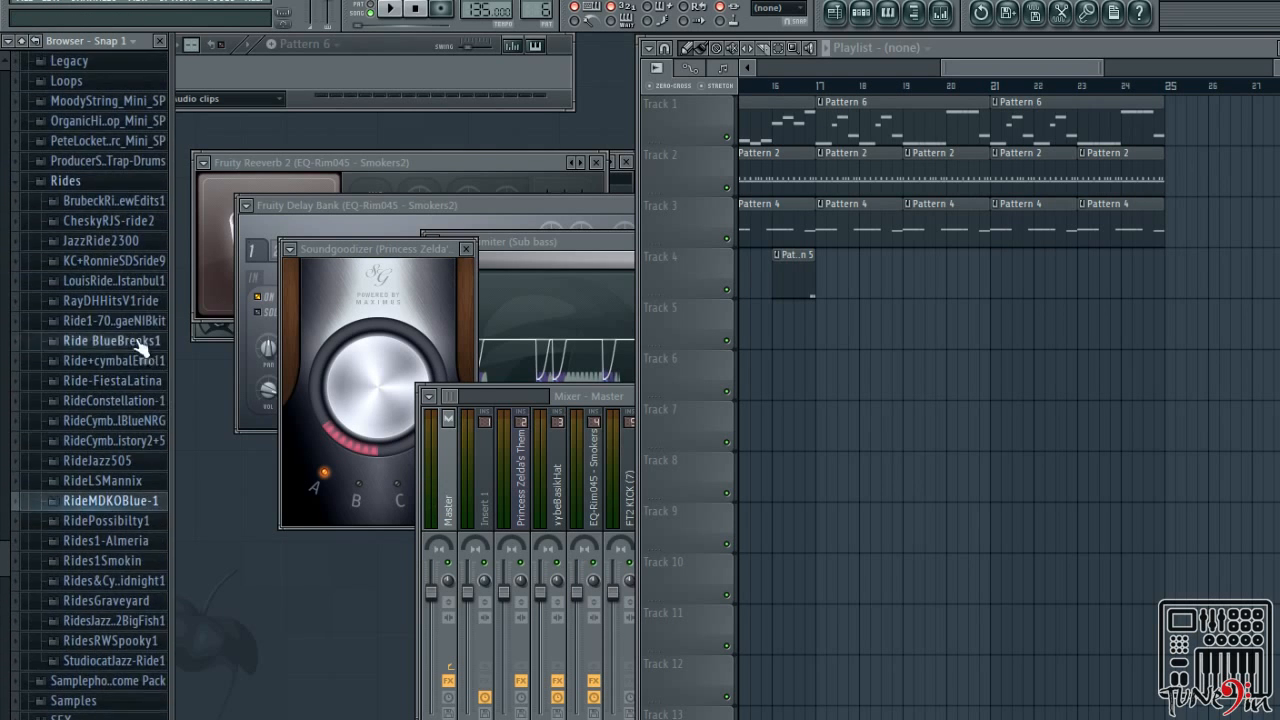
pyautogui.click(134, 358)
pyautogui.click(100, 263)
pyautogui.click(116, 172)
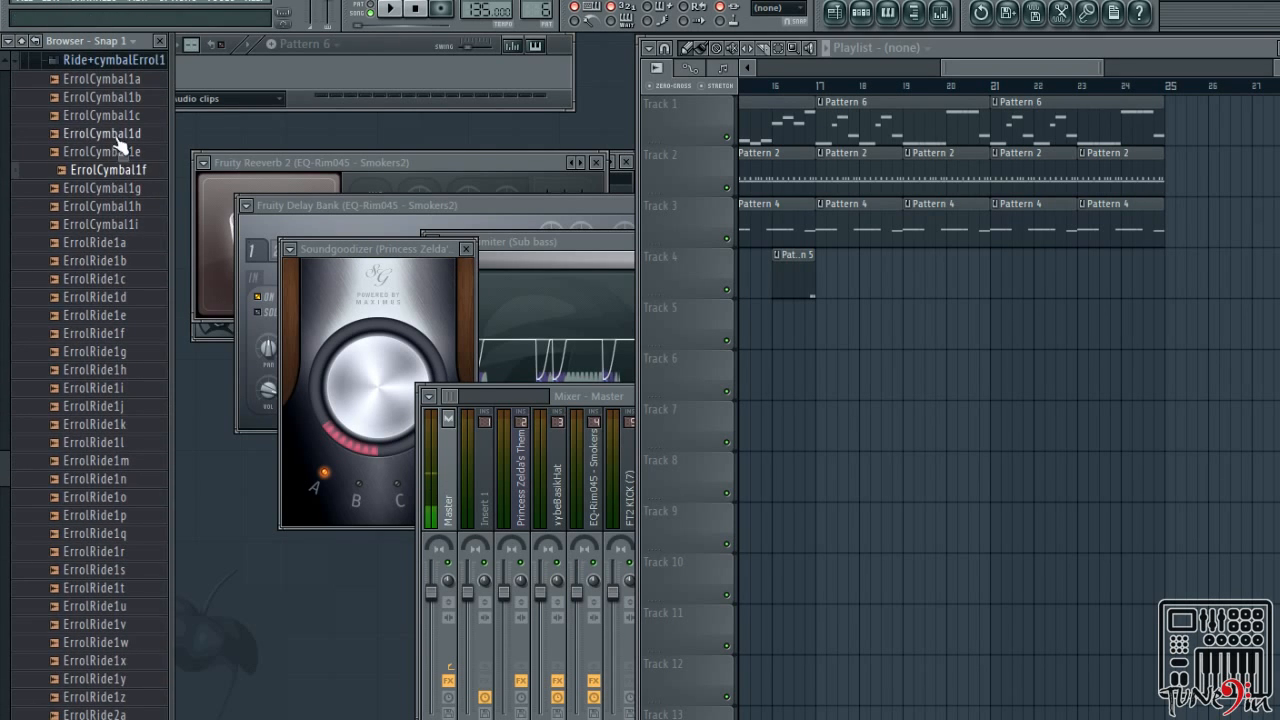
pyautogui.click(148, 79)
pyautogui.click(140, 97)
pyautogui.click(135, 115)
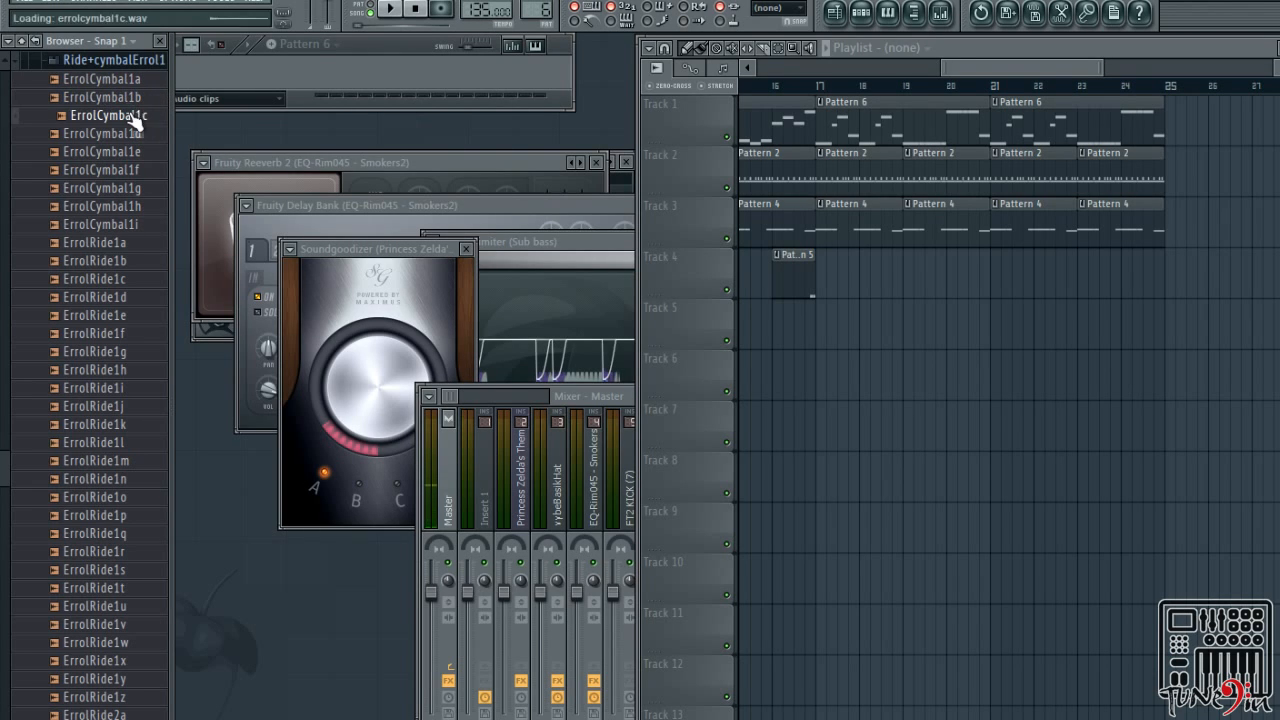
pyautogui.click(148, 134)
pyautogui.click(146, 151)
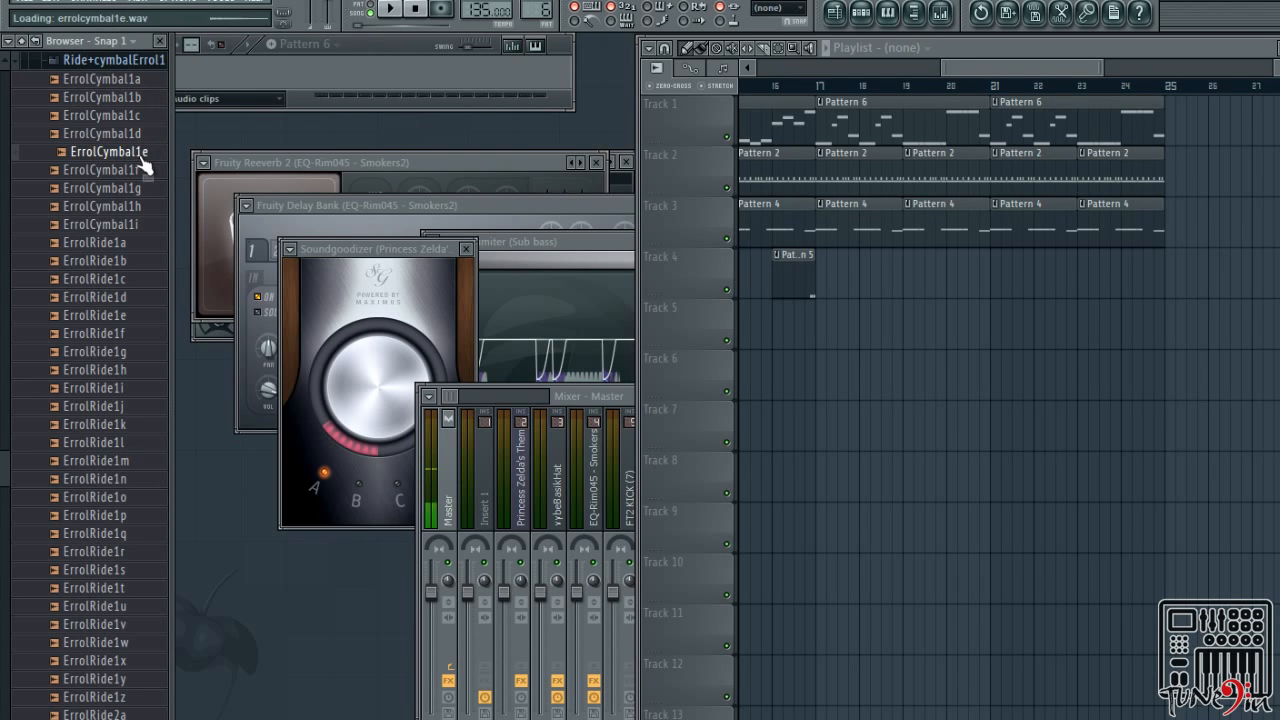
pyautogui.click(140, 170)
pyautogui.click(122, 188)
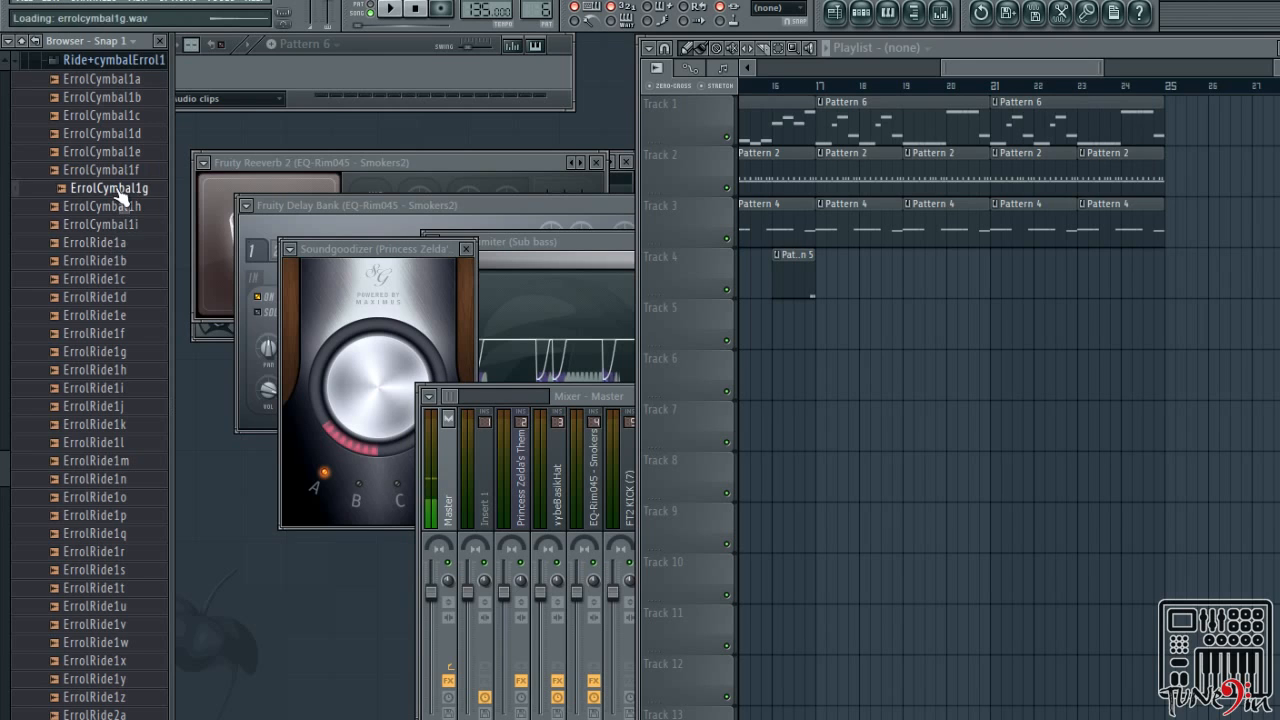
pyautogui.click(116, 207)
pyautogui.click(118, 224)
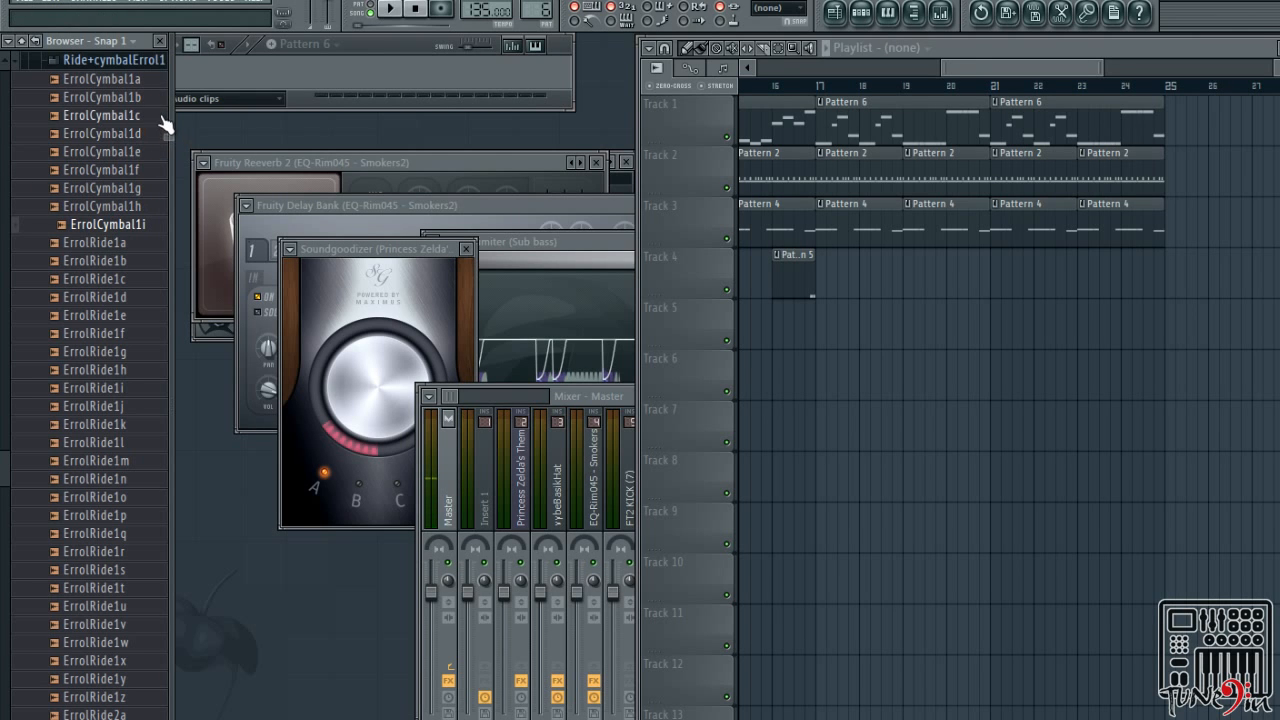
pyautogui.click(118, 60)
# Open the Ride BlueBreaks1 folder and audition its ride samples from (03) through (14)
pyautogui.scroll(3, 135, 200)
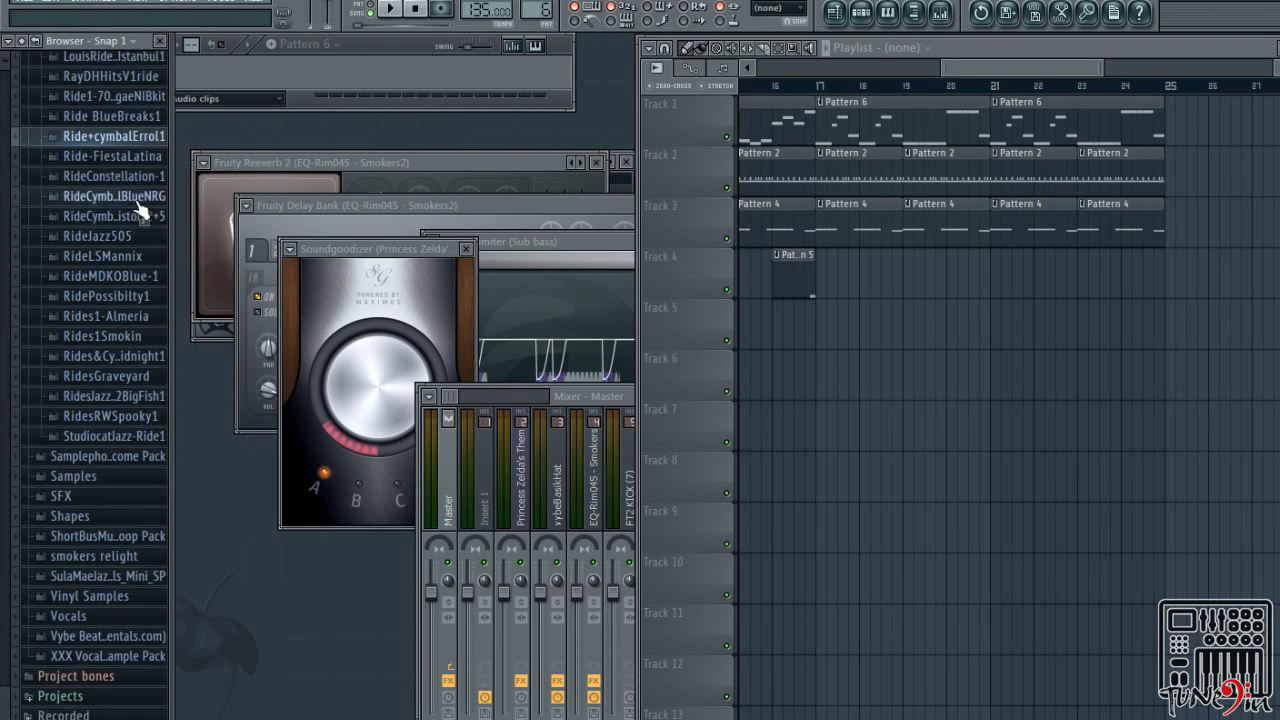
pyautogui.click(140, 231)
pyautogui.click(114, 250)
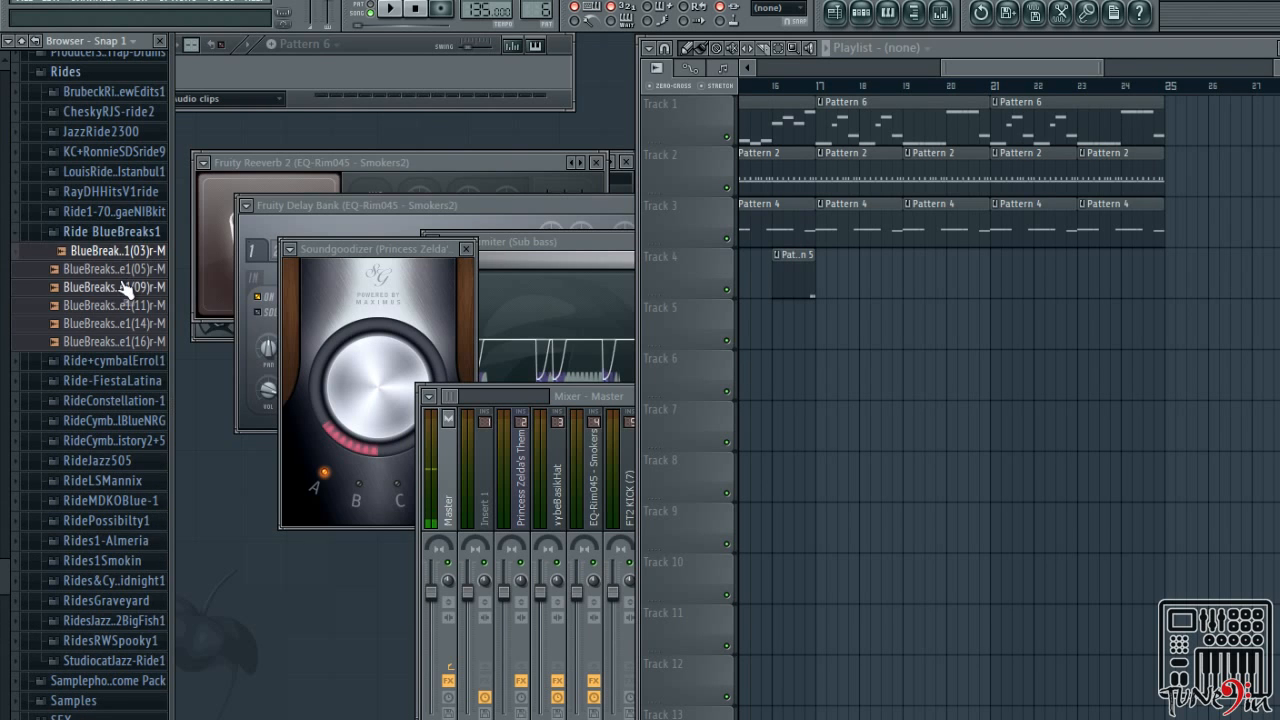
pyautogui.click(120, 268)
pyautogui.click(125, 287)
pyautogui.click(126, 305)
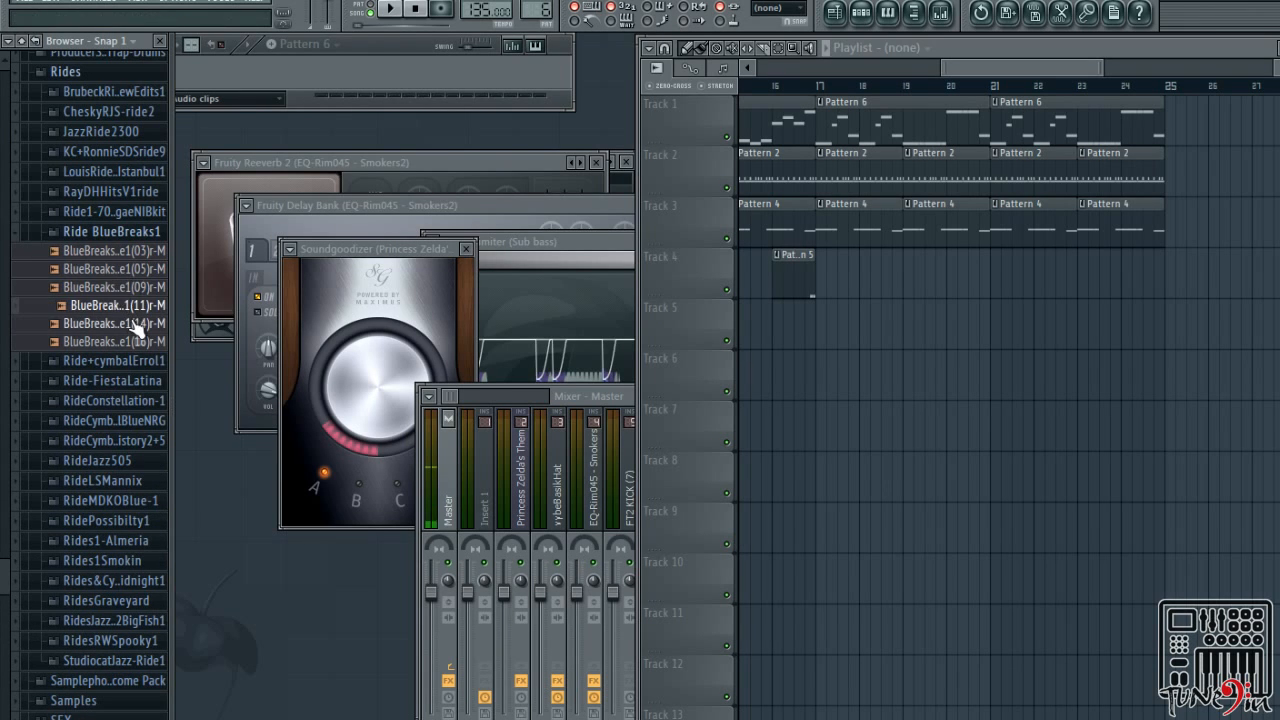
pyautogui.click(131, 321)
pyautogui.click(130, 309)
pyautogui.click(132, 323)
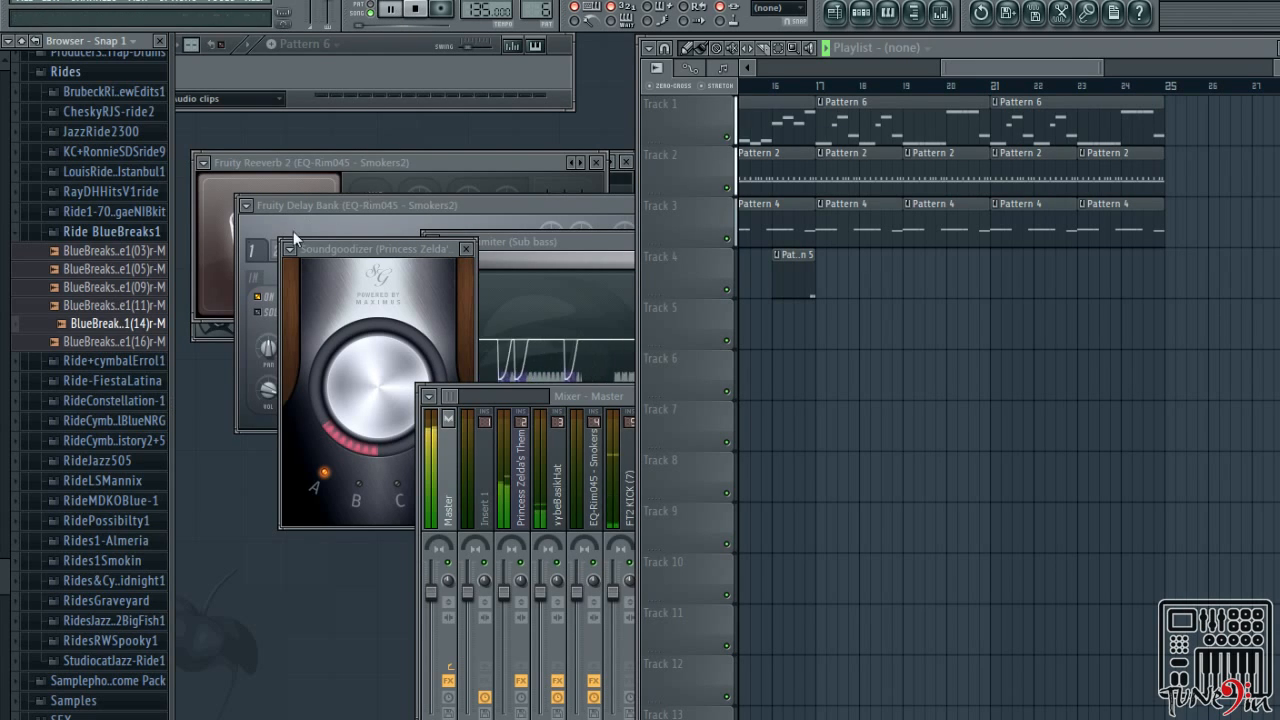
# Audition the BlueBreaks ride samples (11), (16), (09), (03), (05) and (14) against the playing song, then stop playback
pyautogui.click(128, 326)
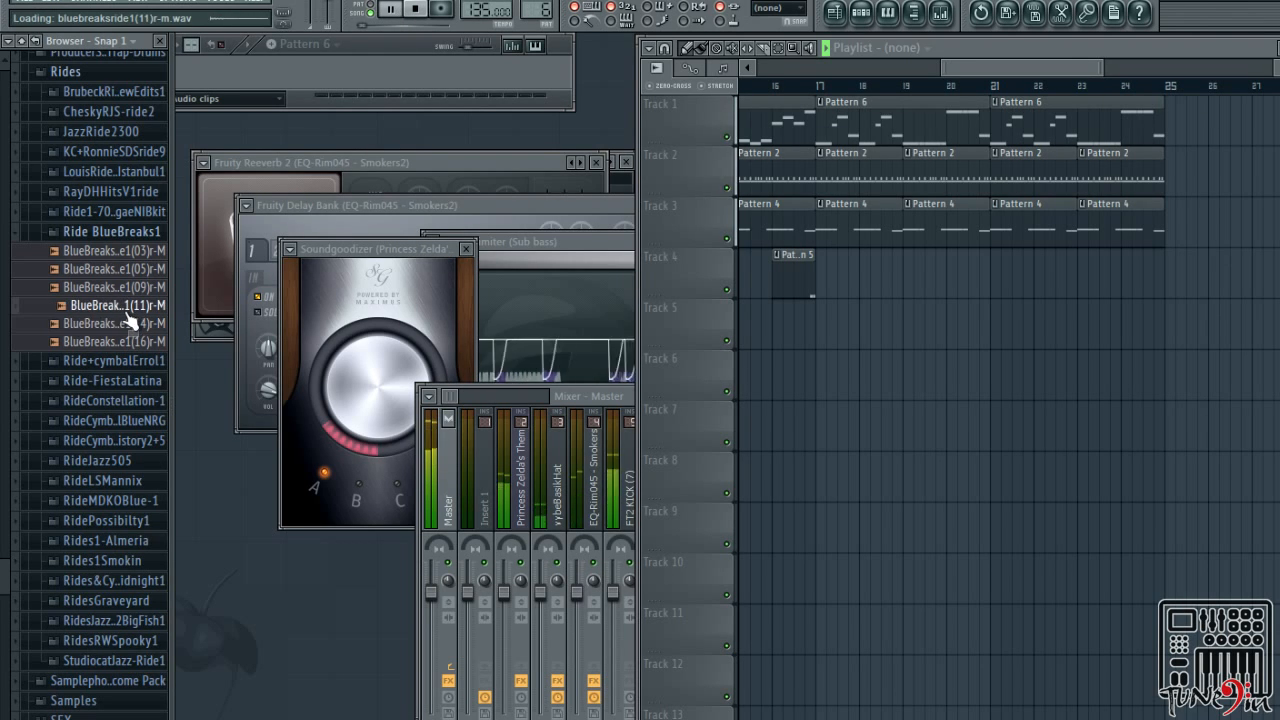
pyautogui.click(124, 343)
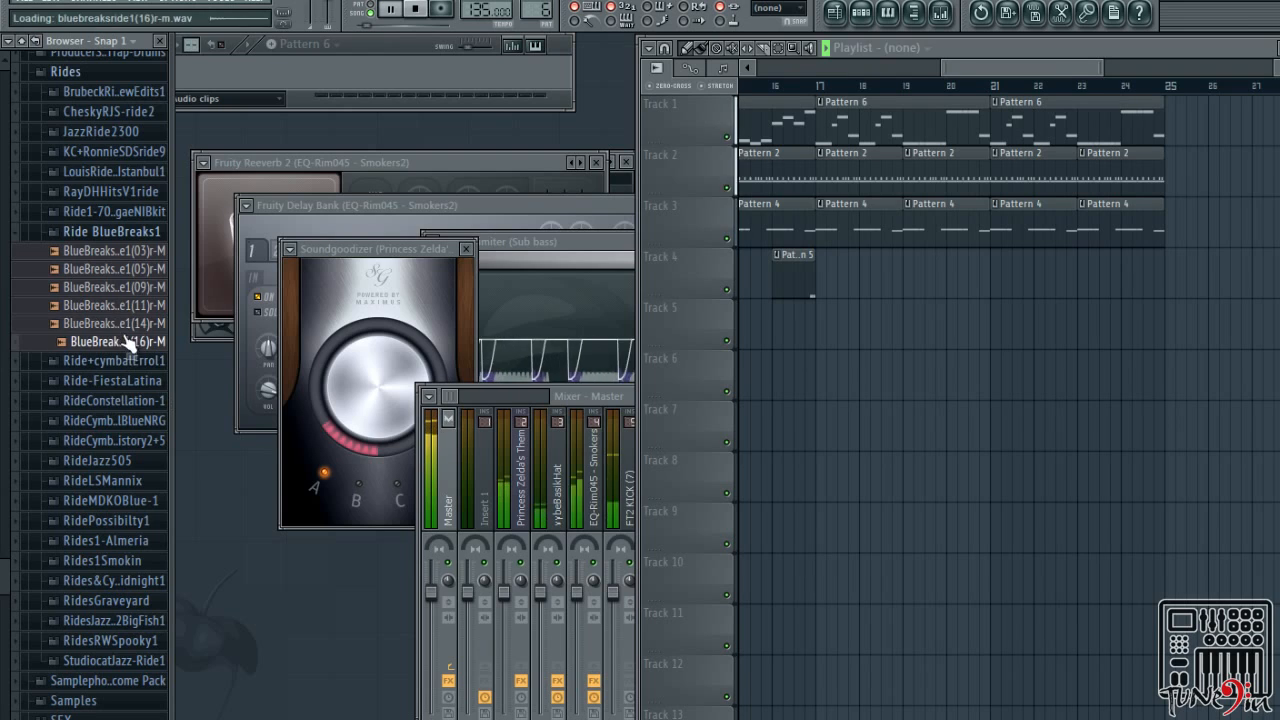
pyautogui.click(118, 290)
pyautogui.click(118, 253)
pyautogui.click(118, 272)
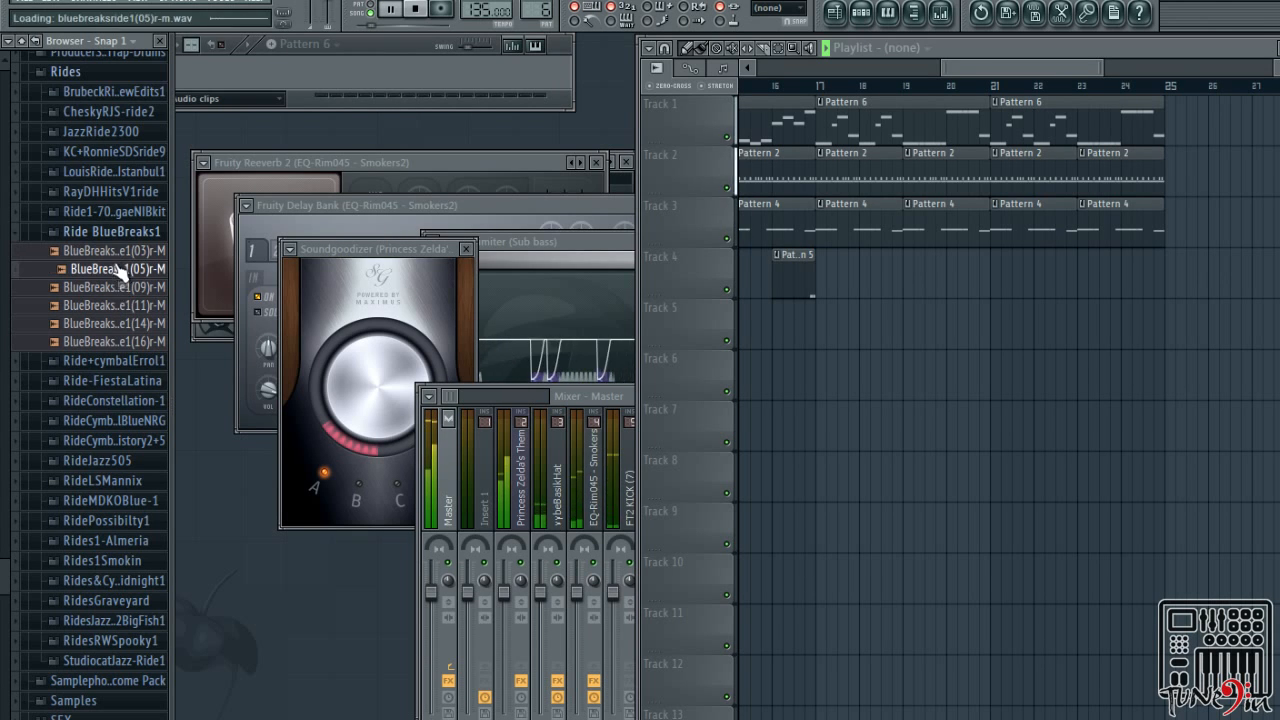
pyautogui.click(141, 308)
pyautogui.click(142, 324)
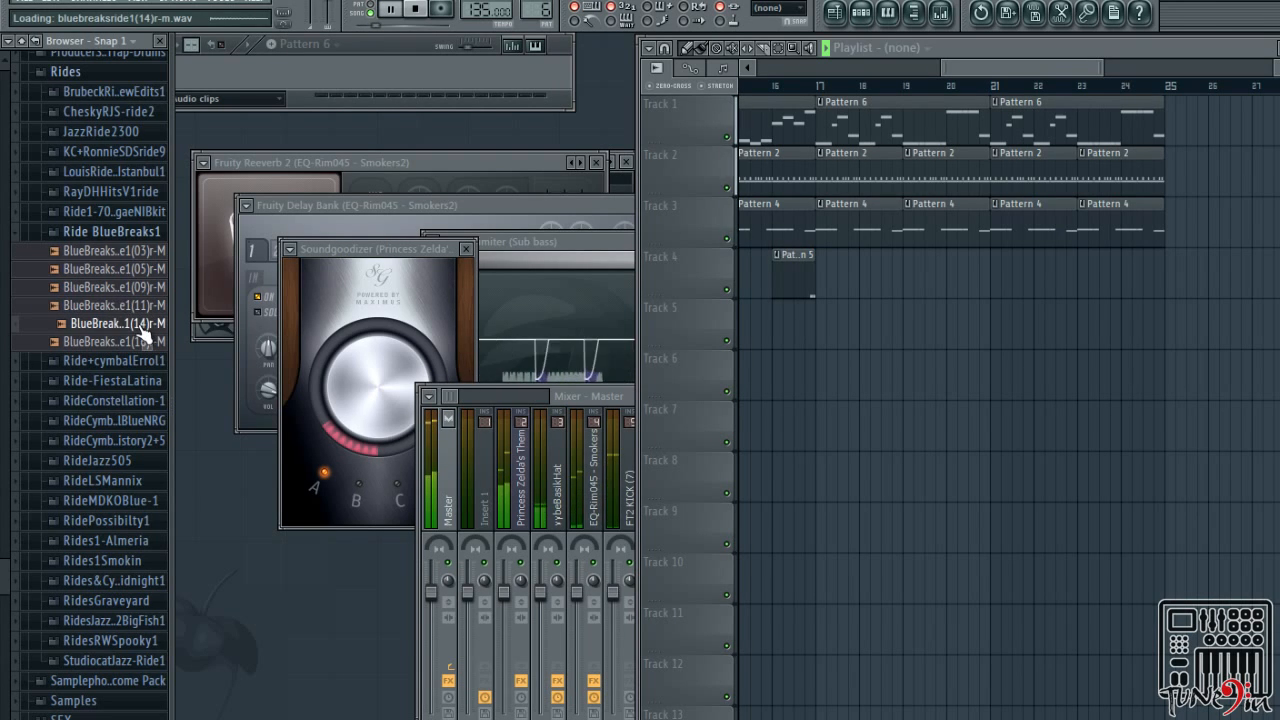
pyautogui.press('space')
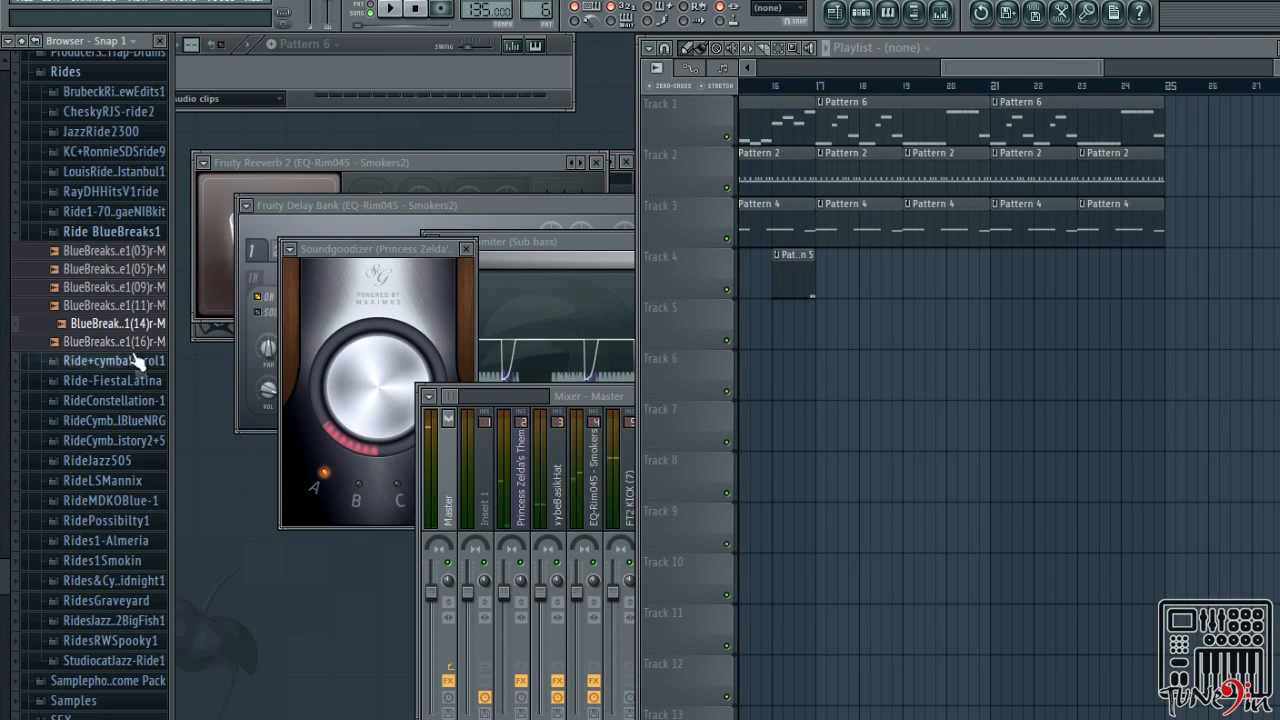
# Show all channels, add the BlueBreaksRide1(14)r-M sample as a new channel and play the song briefly
pyautogui.click(98, 325)
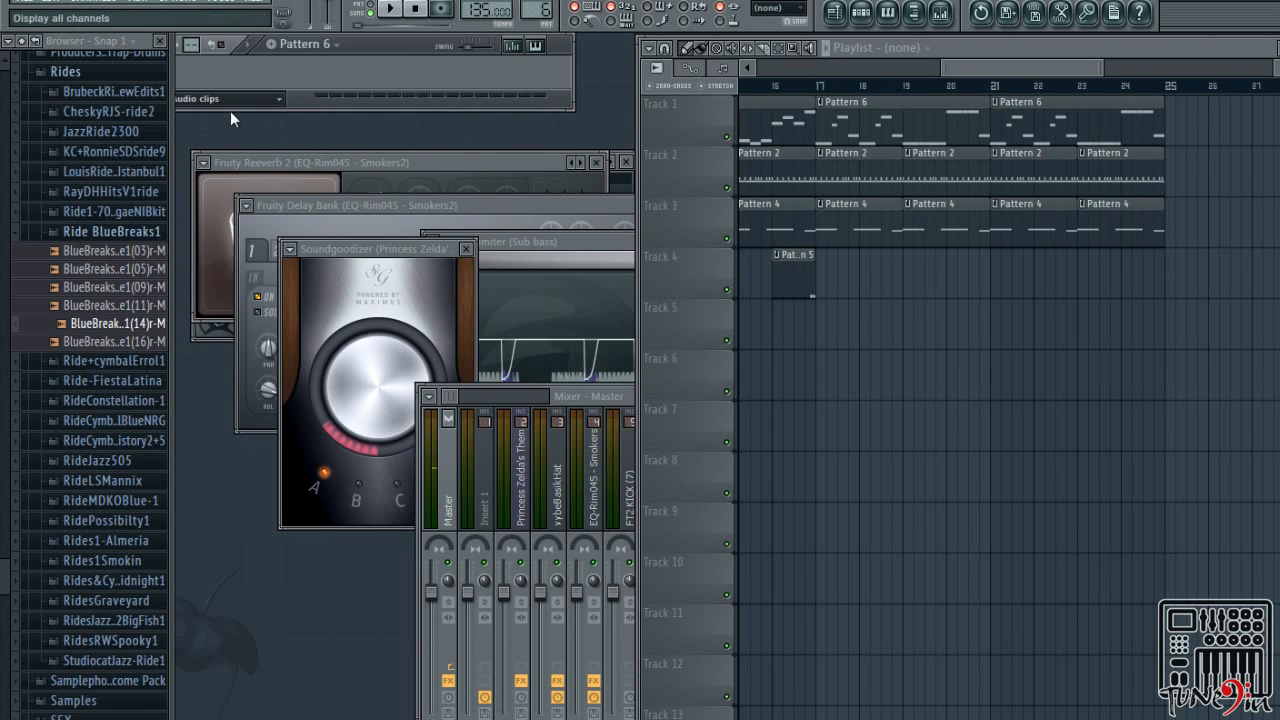
pyautogui.moveTo(253, 111); pyautogui.dragTo(253, 298)
pyautogui.moveTo(78, 325); pyautogui.dragTo(273, 276)
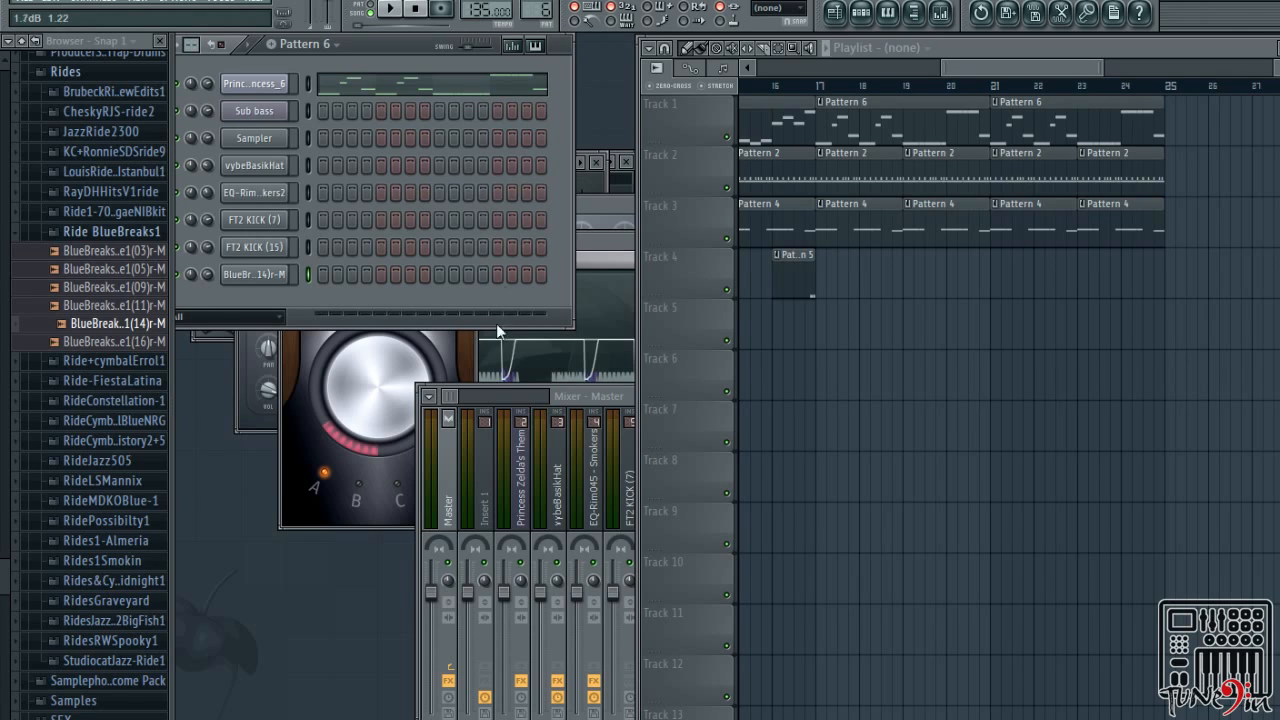
pyautogui.click(391, 11)
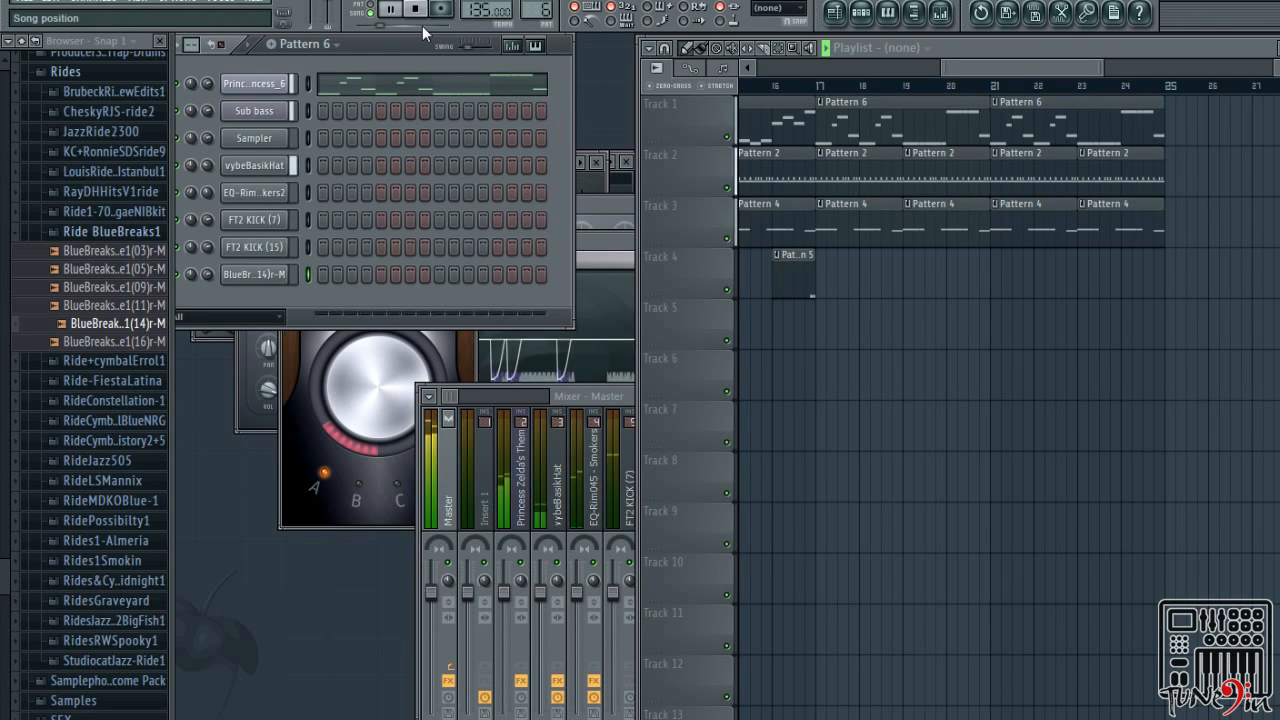
pyautogui.press('space')
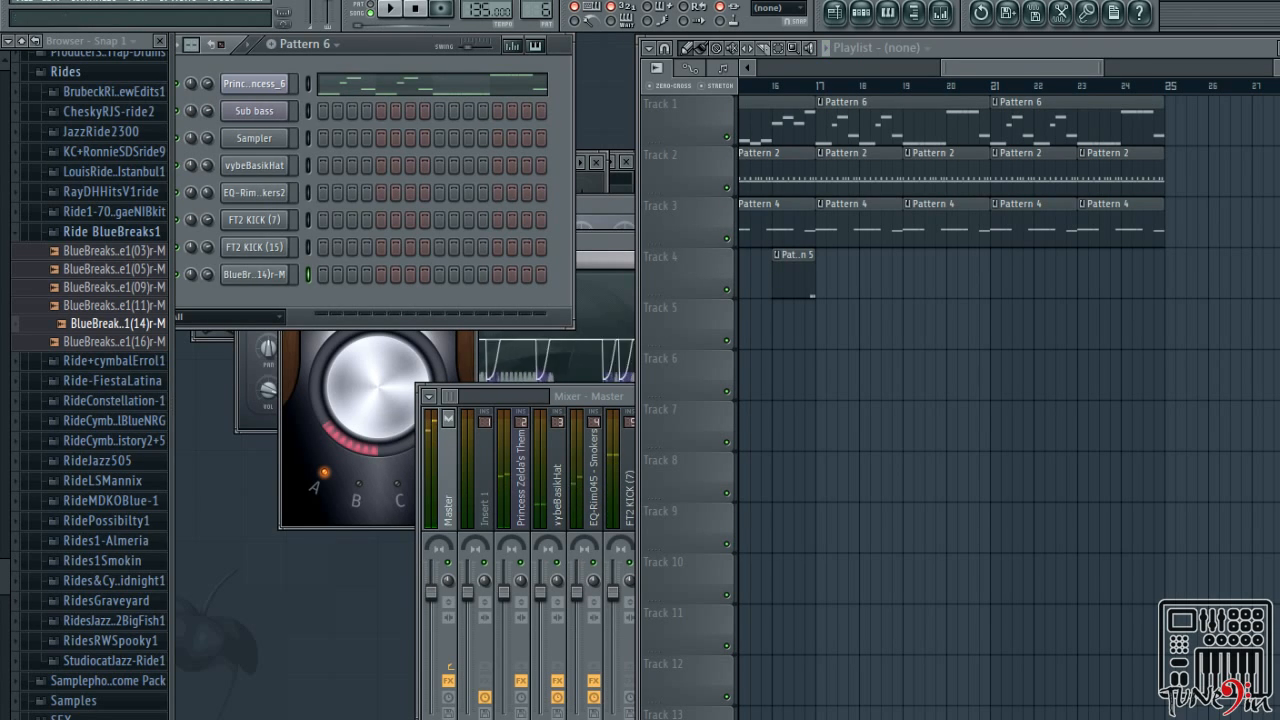
# Audition the BlueBreaks ride sample (14) again with the song stopped
pyautogui.click(127, 327)
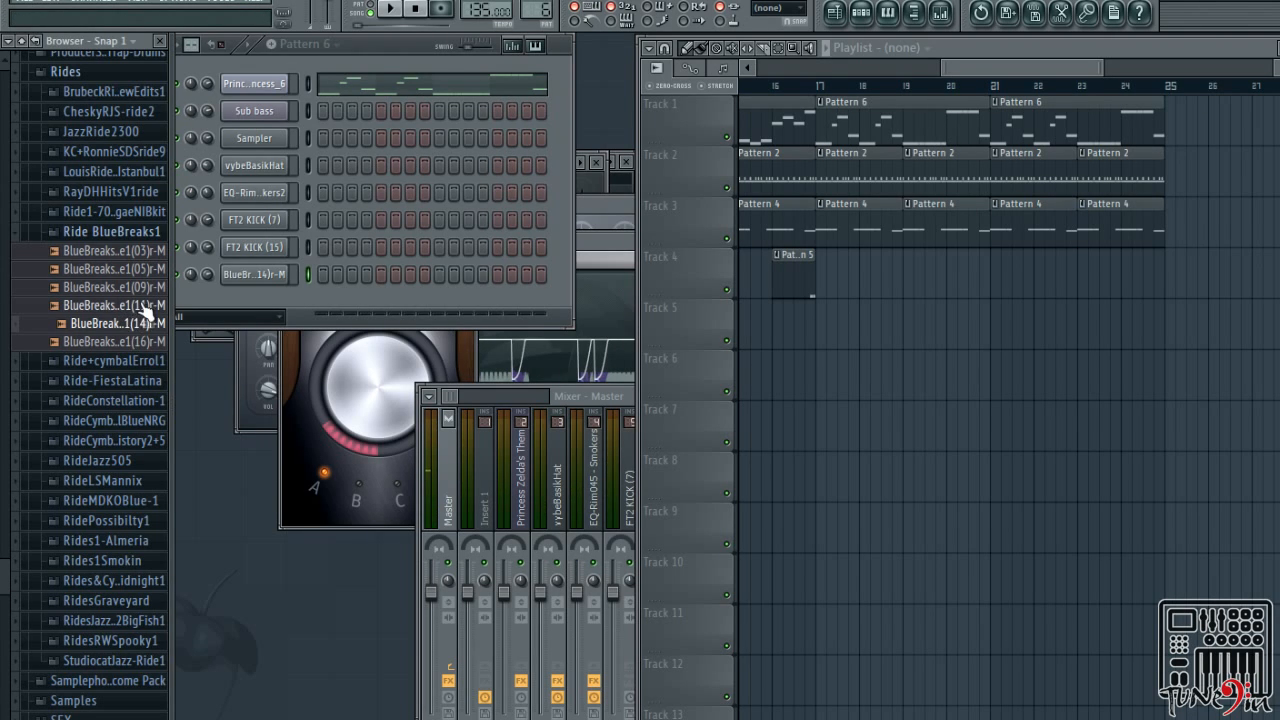
pyautogui.click(137, 326)
pyautogui.click(144, 323)
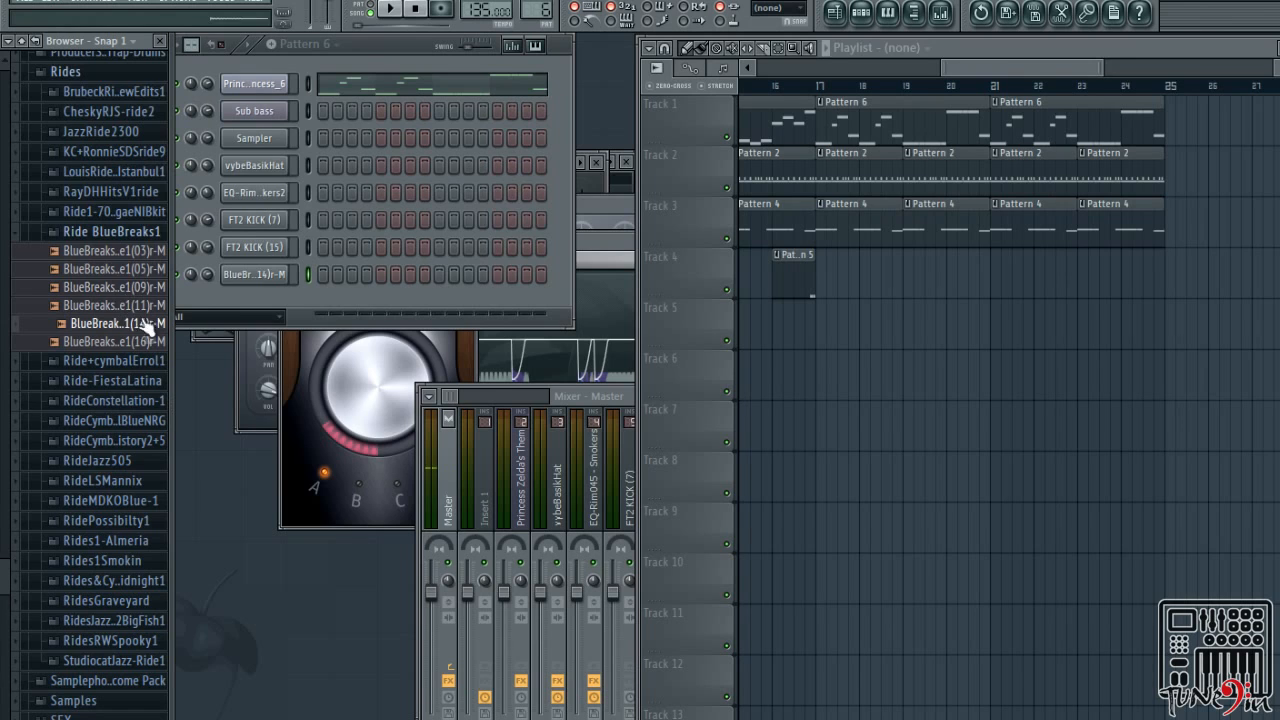
pyautogui.moveTo(148, 325); pyautogui.dragTo(256, 297)
pyautogui.moveTo(128, 330); pyautogui.dragTo(234, 320)
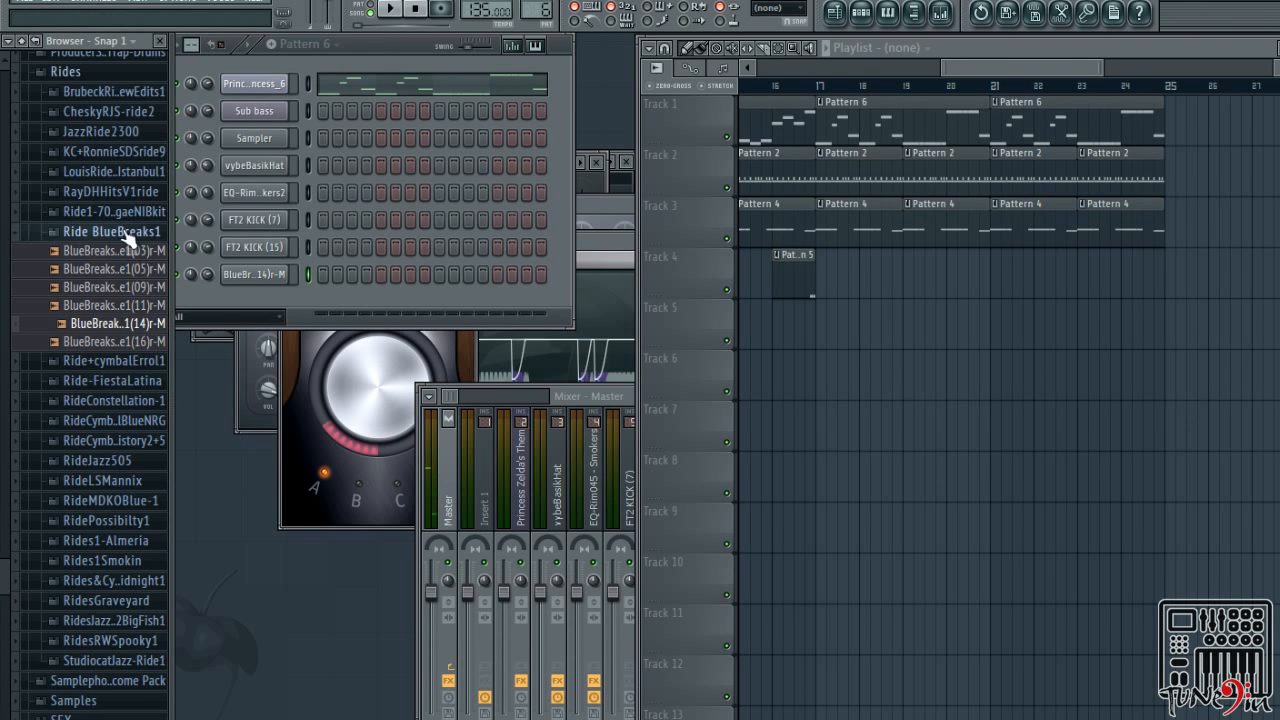
# Close the Ride BlueBreaks1 folder, audition the Ride Kupp Reggae1 samples in the Ride1-70 reggae kit folder and close that folder
pyautogui.click(145, 232)
pyautogui.click(140, 211)
pyautogui.click(134, 248)
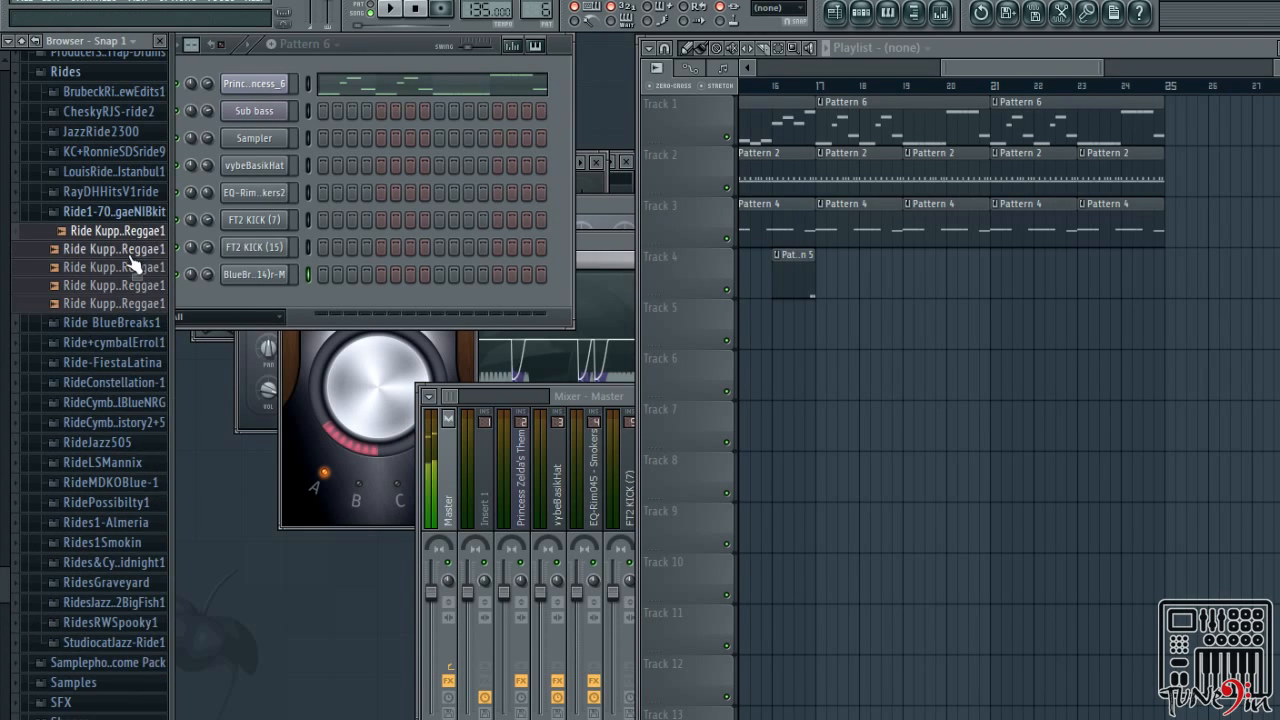
pyautogui.click(130, 285)
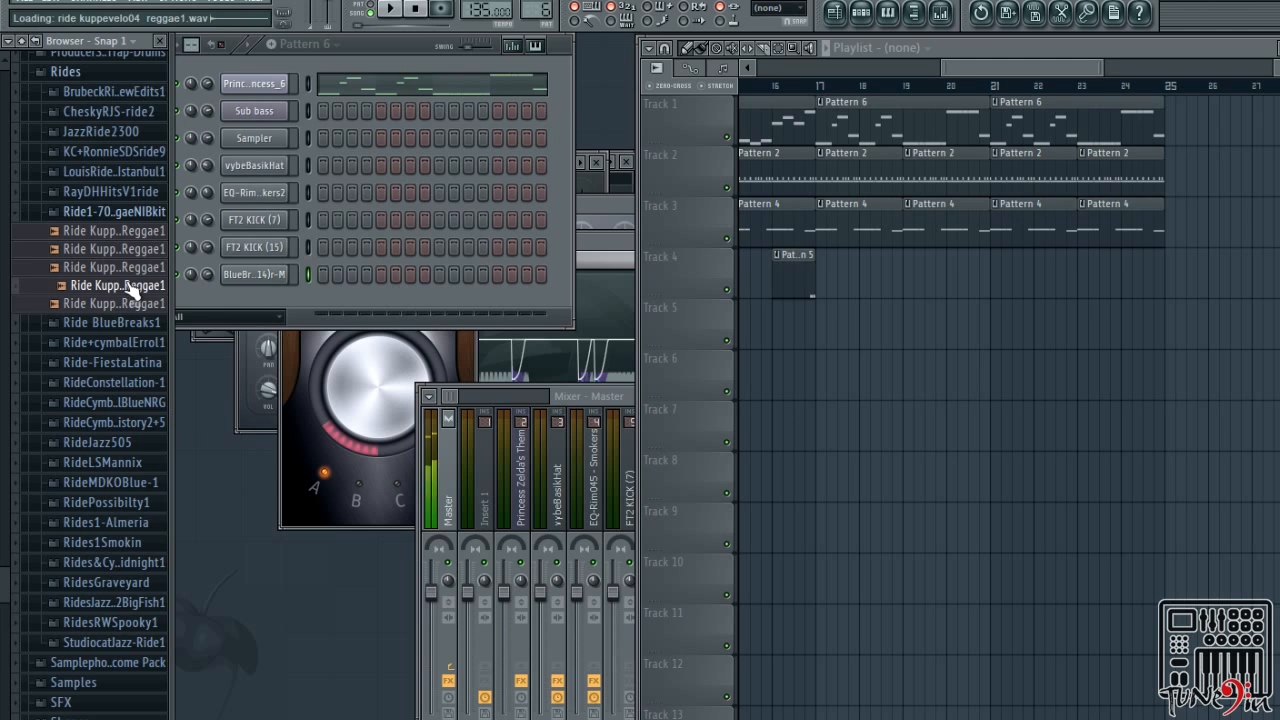
pyautogui.click(122, 212)
# Open the RayDHHitsV1ride folder and audition its ride samples 1, 2, 3a and 3b
pyautogui.click(112, 191)
pyautogui.click(140, 215)
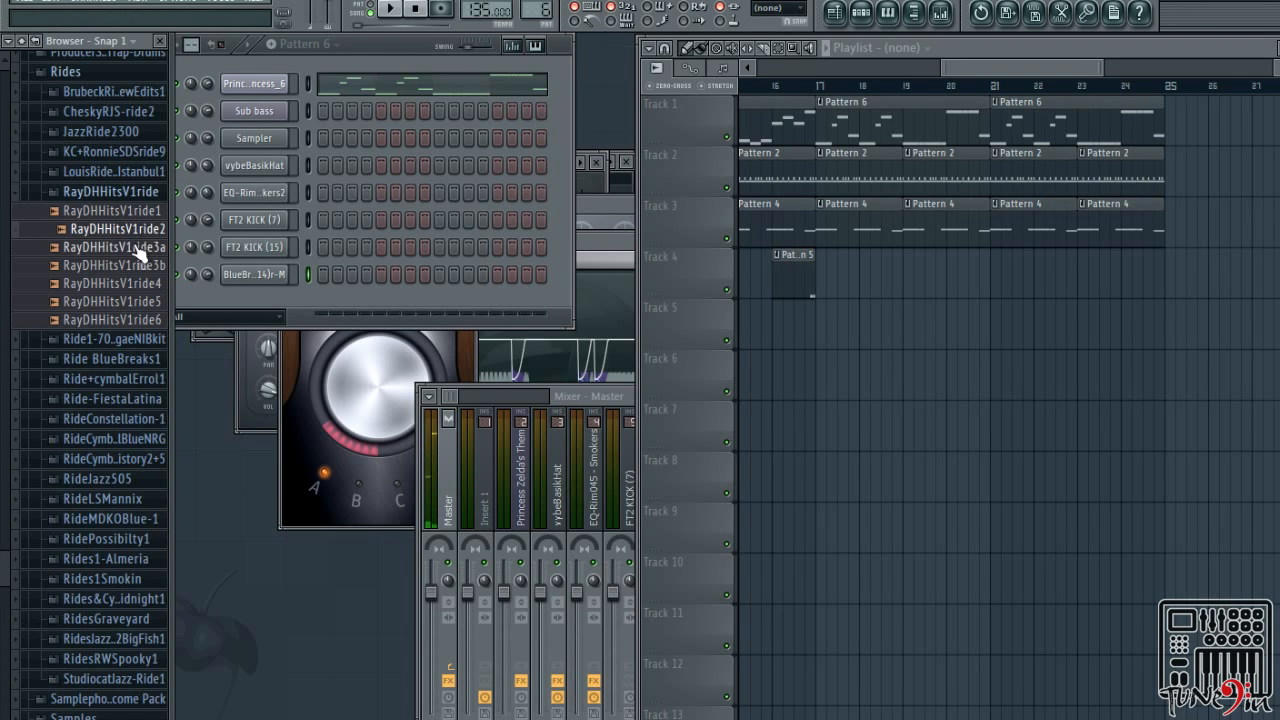
pyautogui.click(138, 231)
pyautogui.click(138, 249)
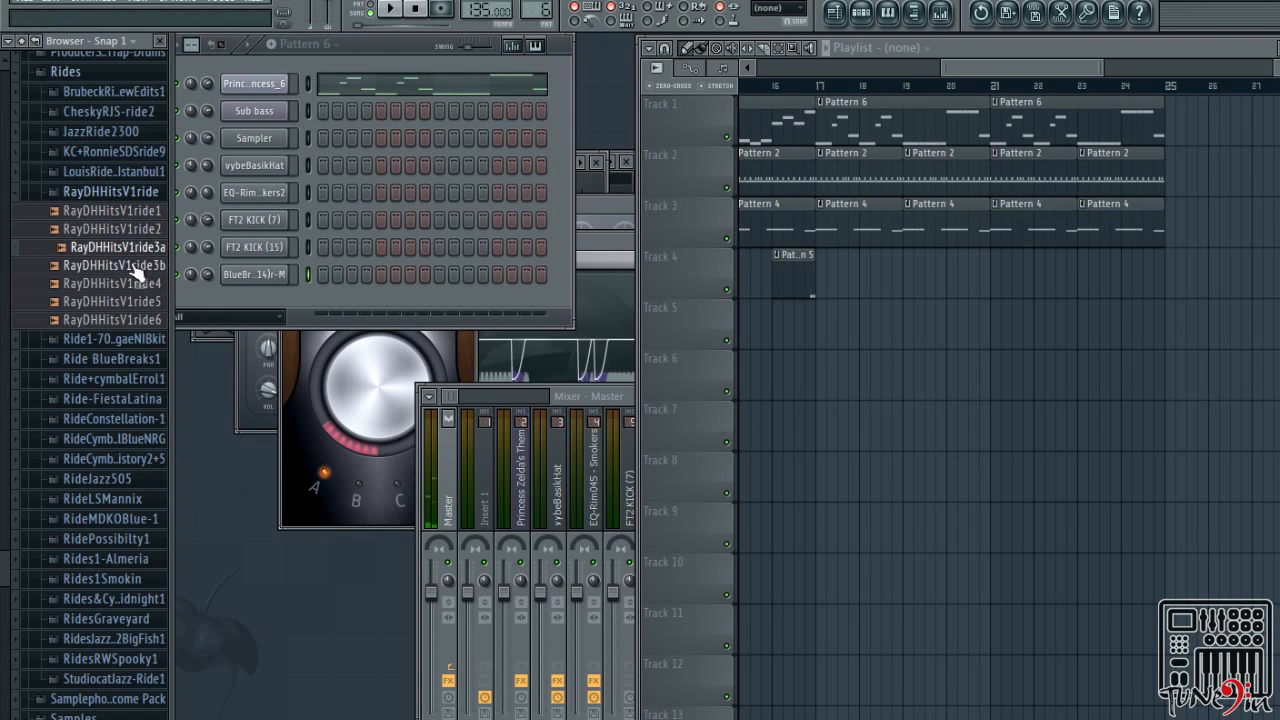
pyautogui.click(138, 266)
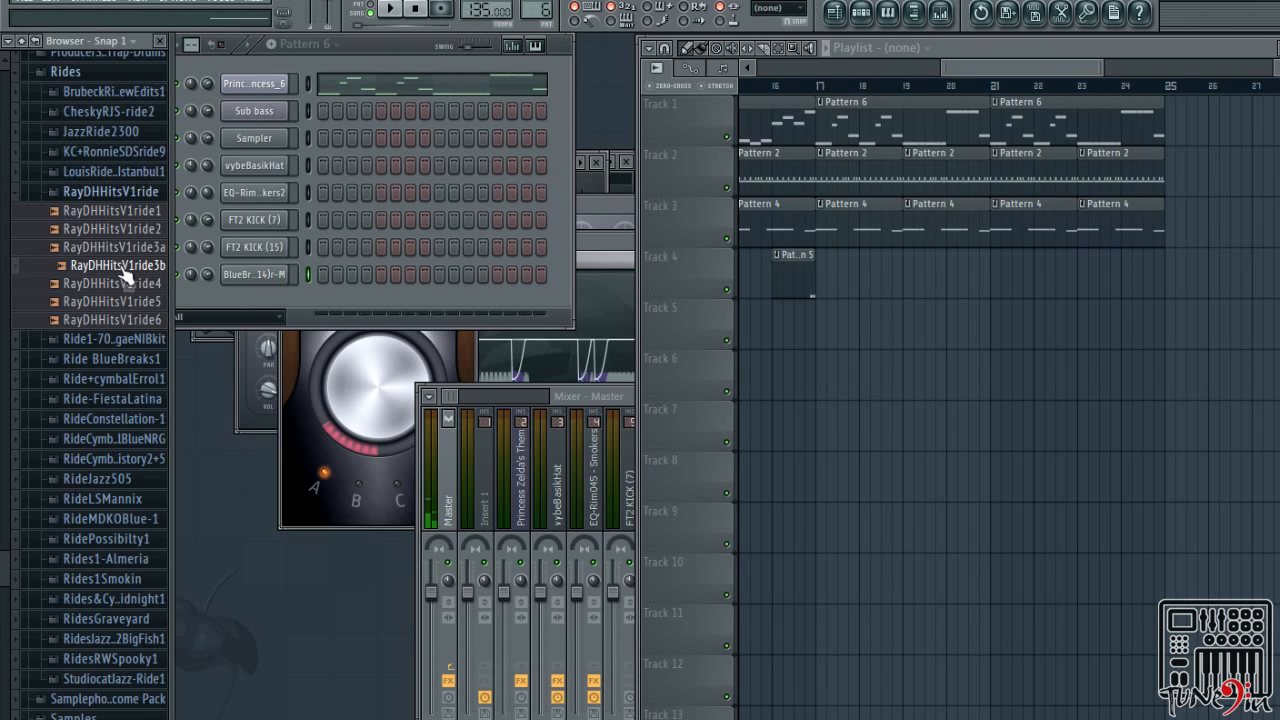
# Add the RayDHHitsV1ride3b sample as a new channel and assign it to a free mixer track
pyautogui.moveTo(121, 268); pyautogui.dragTo(145, 283)
pyautogui.moveTo(270, 298); pyautogui.dragTo(270, 300)
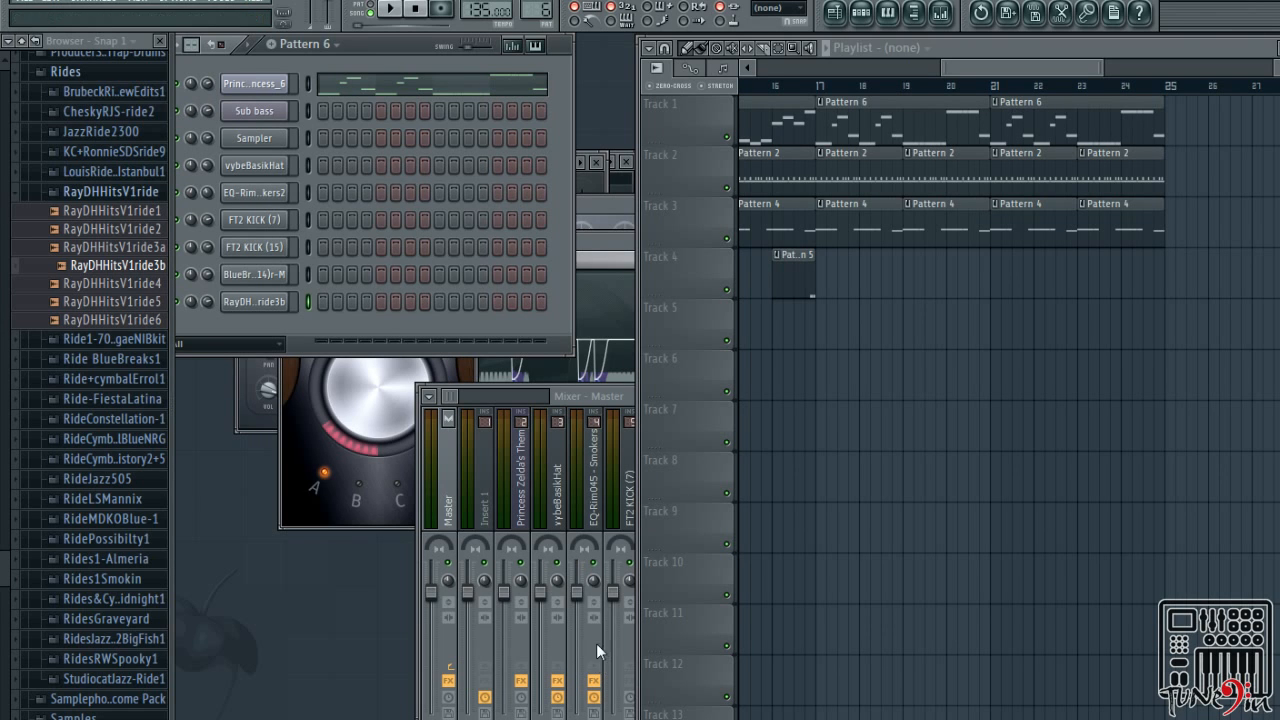
pyautogui.click(270, 278)
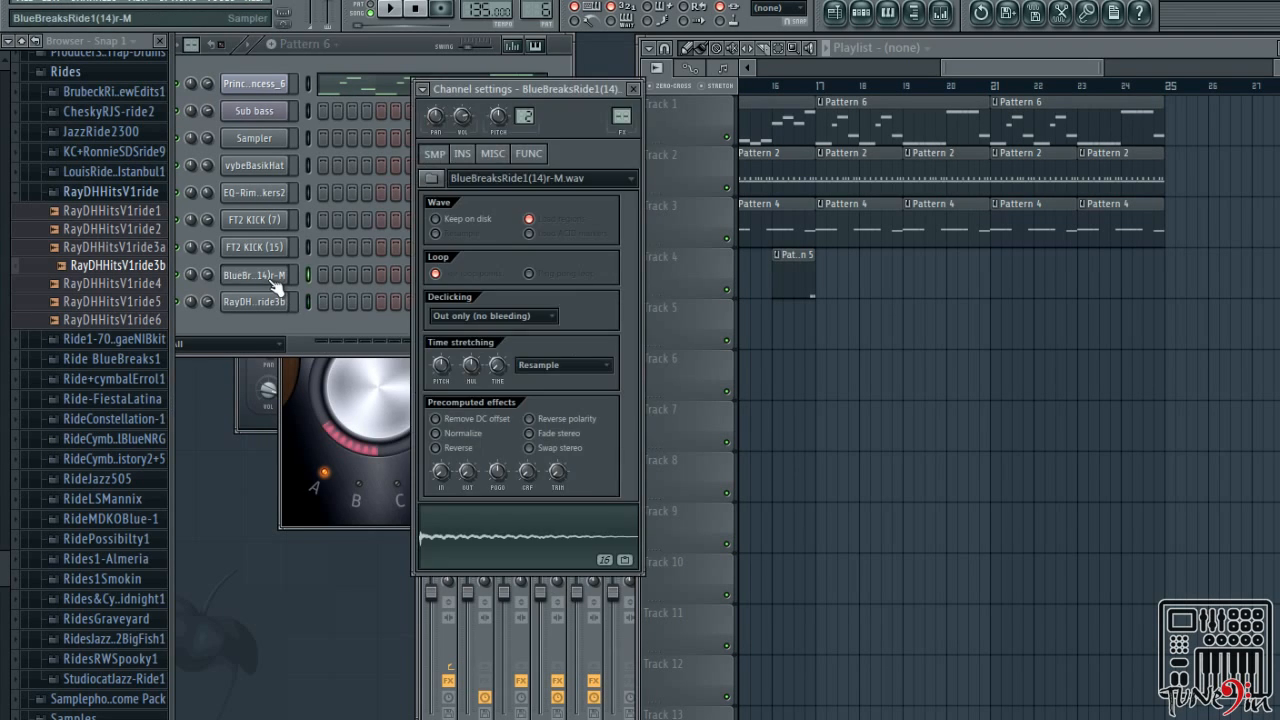
pyautogui.click(264, 300)
pyautogui.click(426, 91)
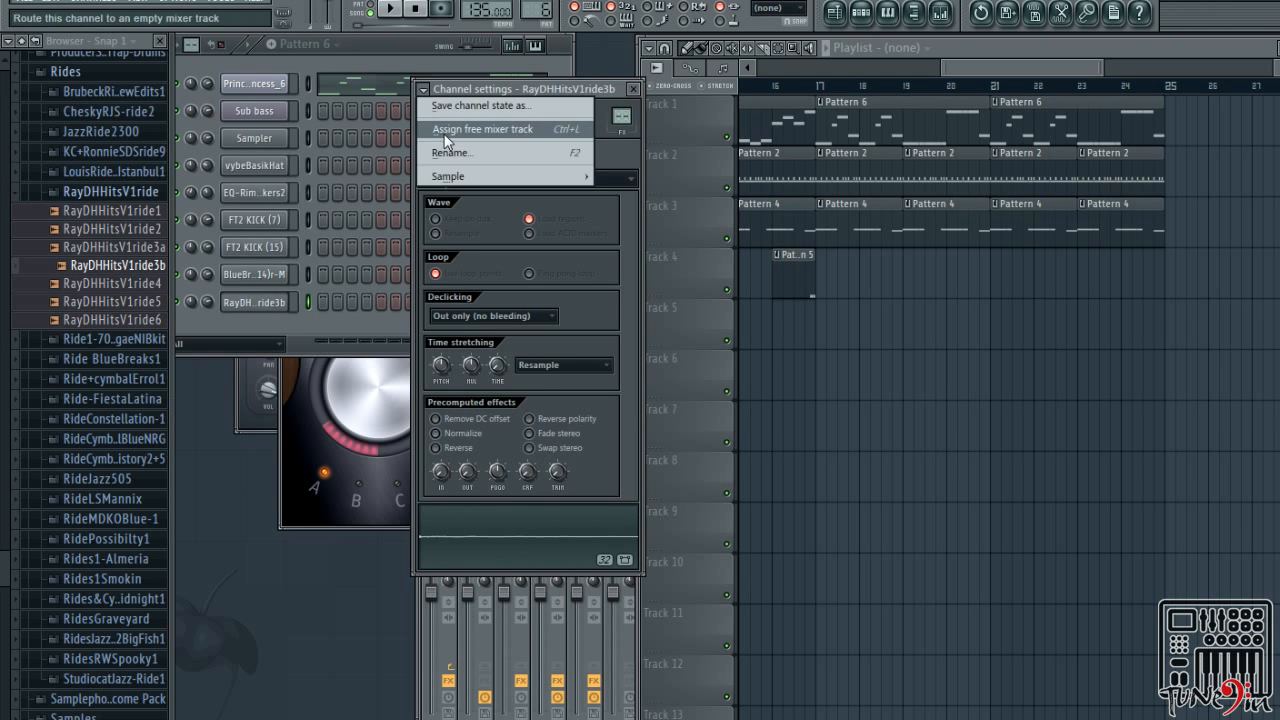
pyautogui.click(460, 126)
# Load Fruity Reeverb 2 and Fruity Parametric EQ 2 into the first two effect slots of the RayDHHitsV1ride3b mixer track
pyautogui.click(975, 445)
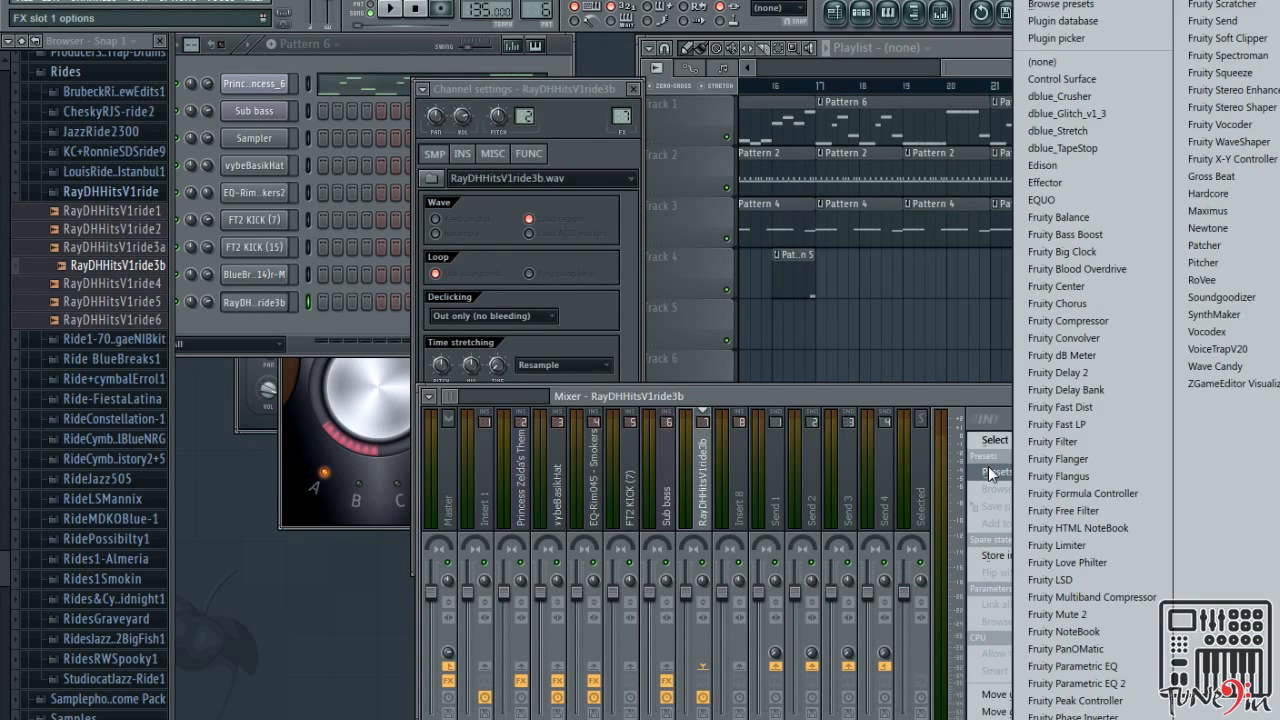
pyautogui.moveTo(1019, 441)
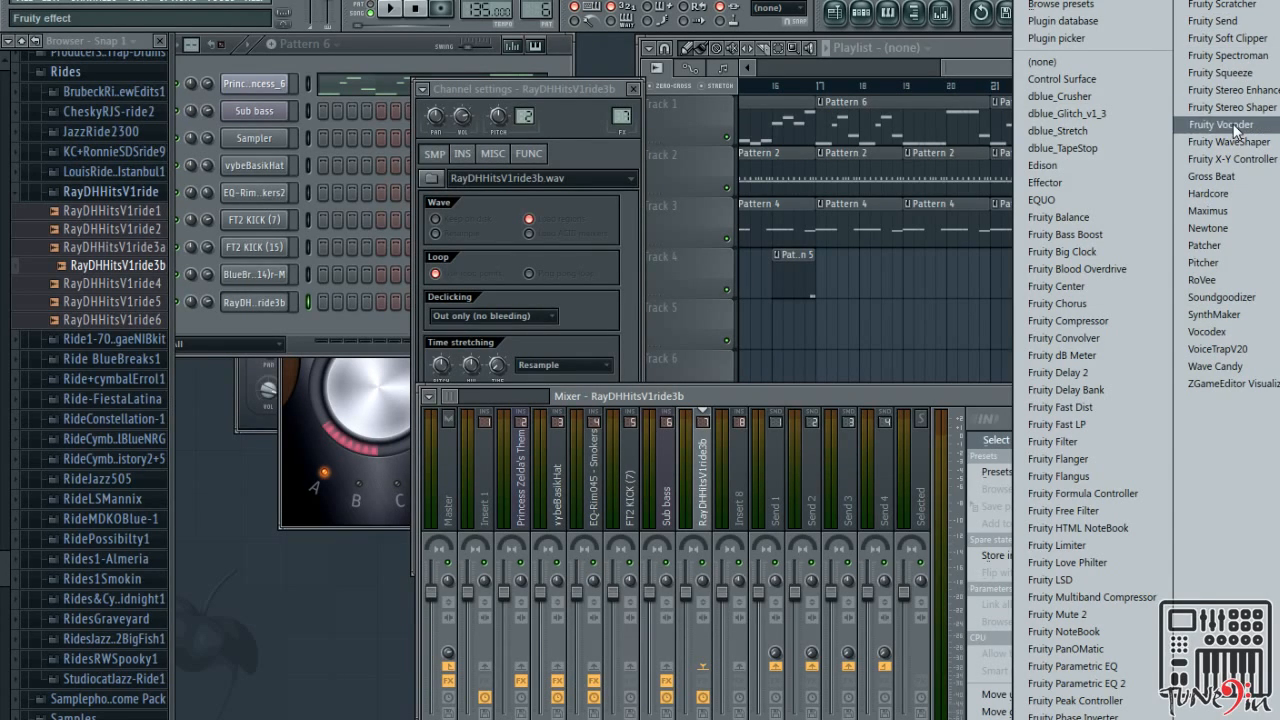
pyautogui.click(1230, 20)
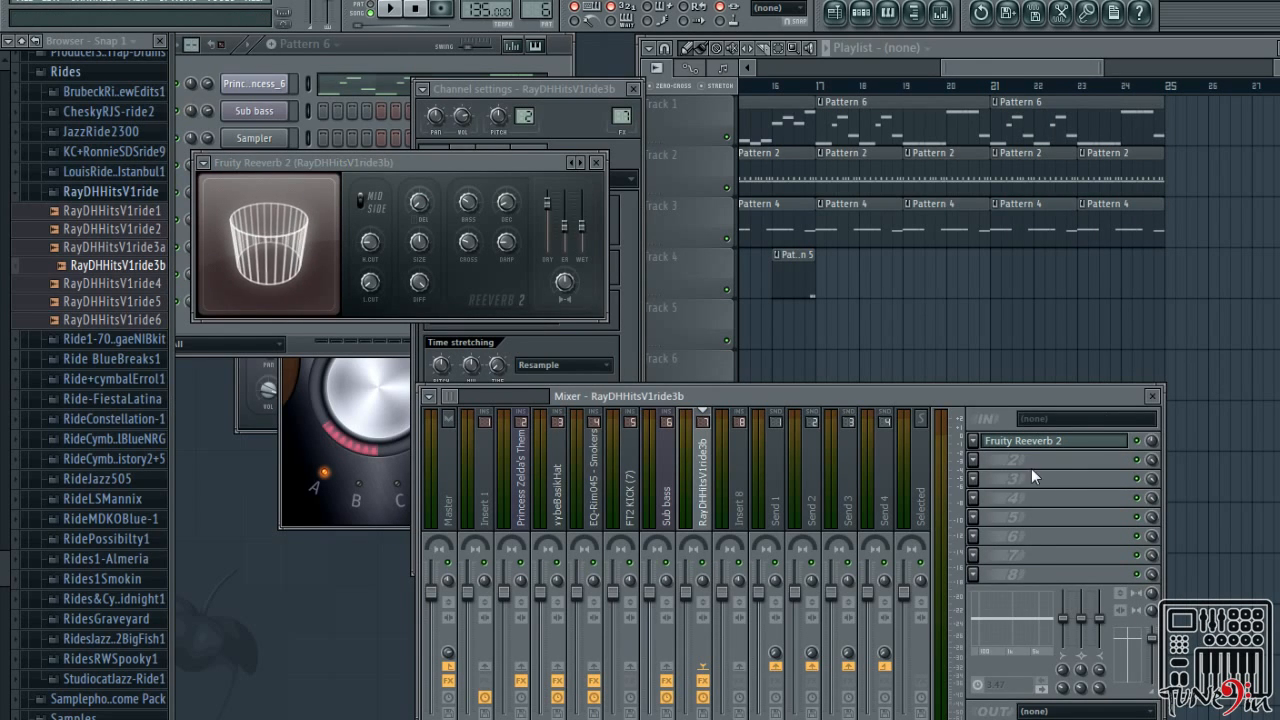
pyautogui.click(980, 461)
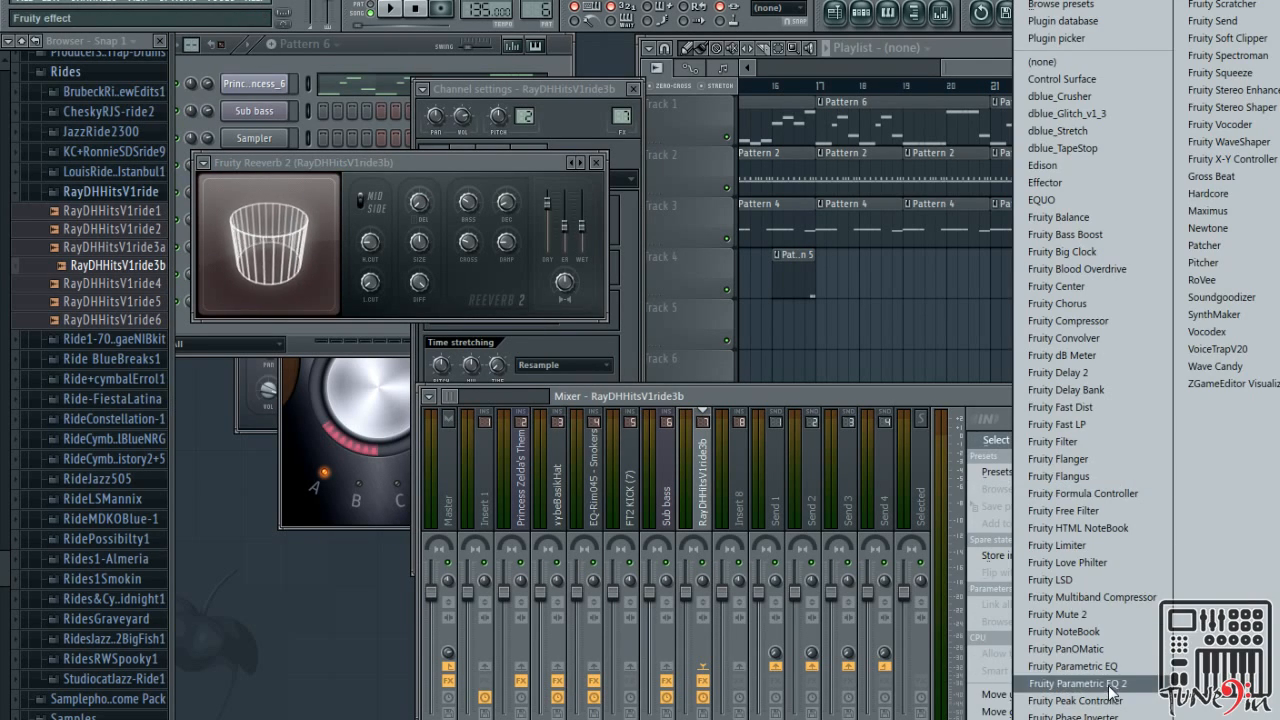
pyautogui.click(1078, 683)
# Cut the ride's lows and highs in Parametric EQ 2 by pulling bands 1 and 2 down at the low end and bands 6 and 7 at the high end
pyautogui.moveTo(287, 349); pyautogui.dragTo(279, 430)
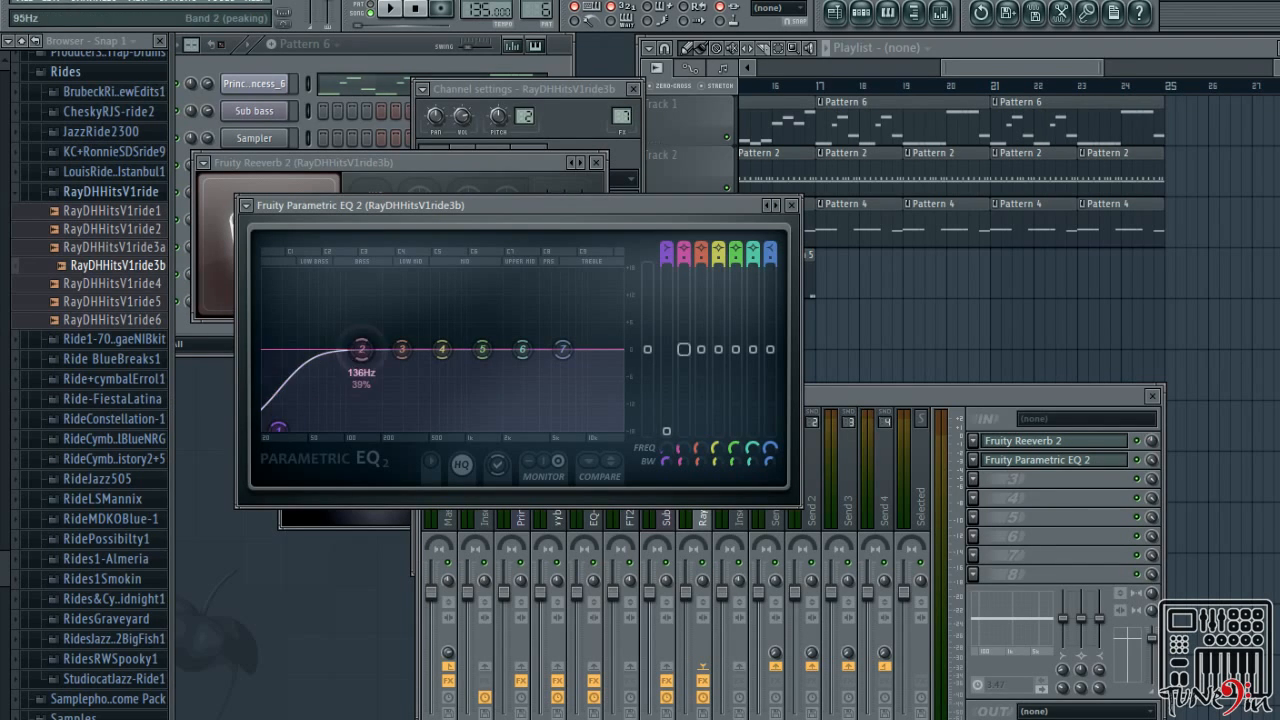
pyautogui.moveTo(362, 349); pyautogui.dragTo(263, 418)
pyautogui.moveTo(562, 349); pyautogui.dragTo(620, 429)
pyautogui.moveTo(522, 349); pyautogui.dragTo(612, 429)
# Preview the RayDHHitsV1ride3b channel with its effects and inspect its channel settings
pyautogui.click(384, 54)
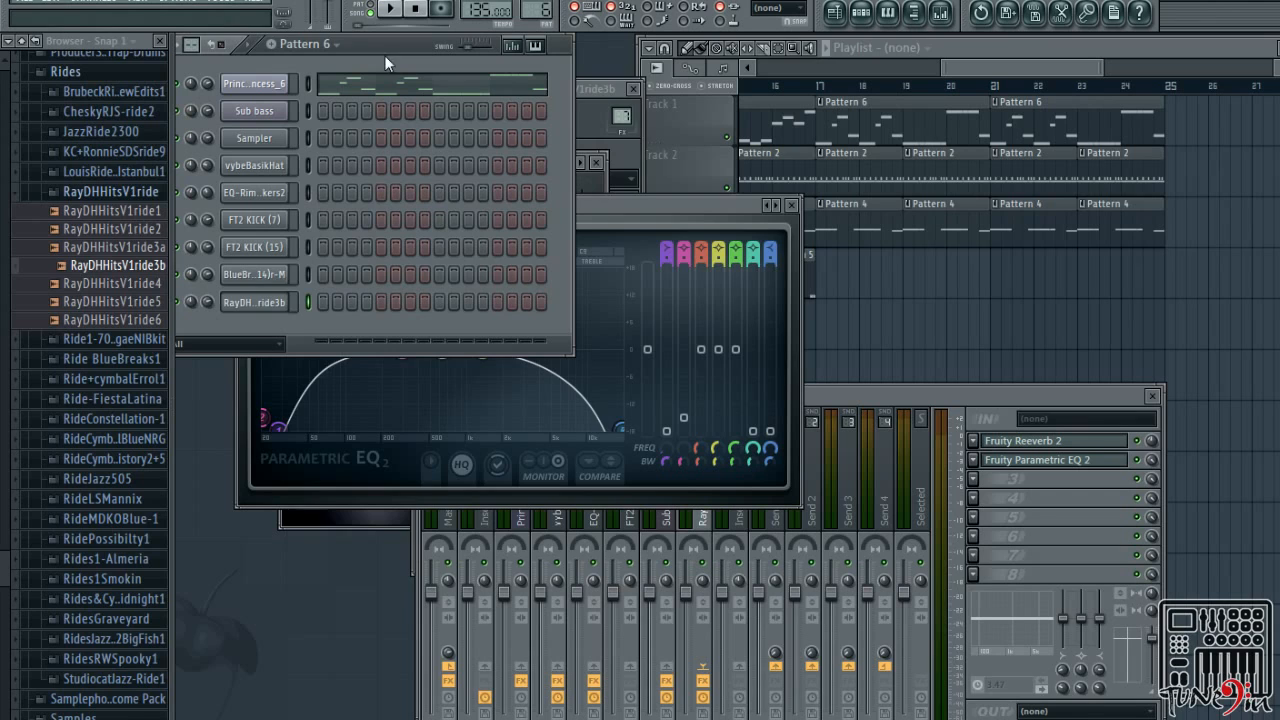
pyautogui.click(252, 302)
pyautogui.click(252, 302)
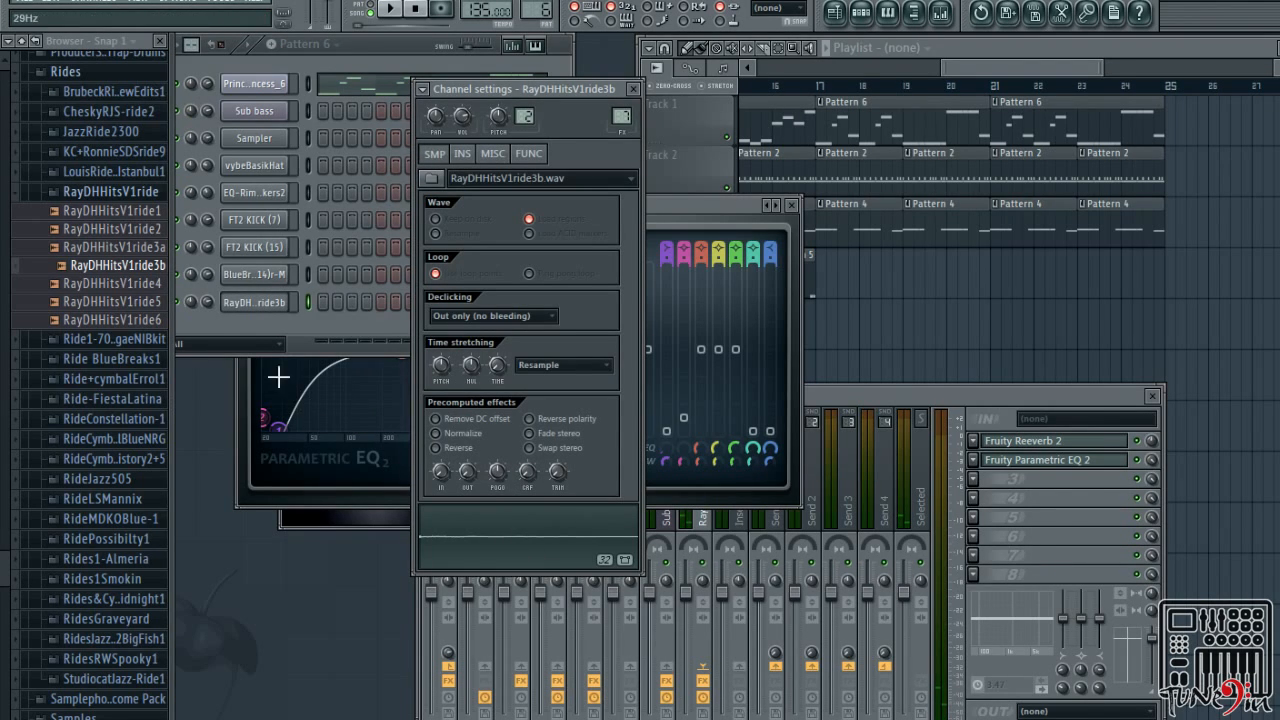
pyautogui.click(193, 303)
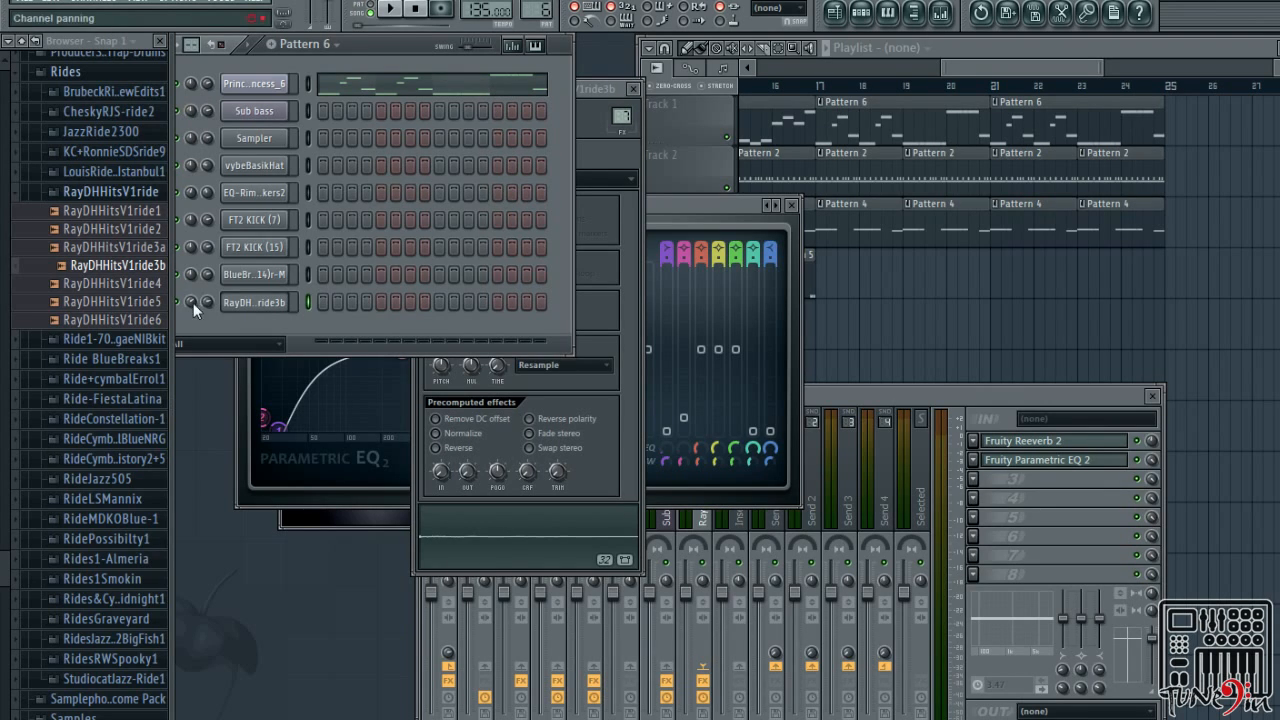
pyautogui.click(537, 533)
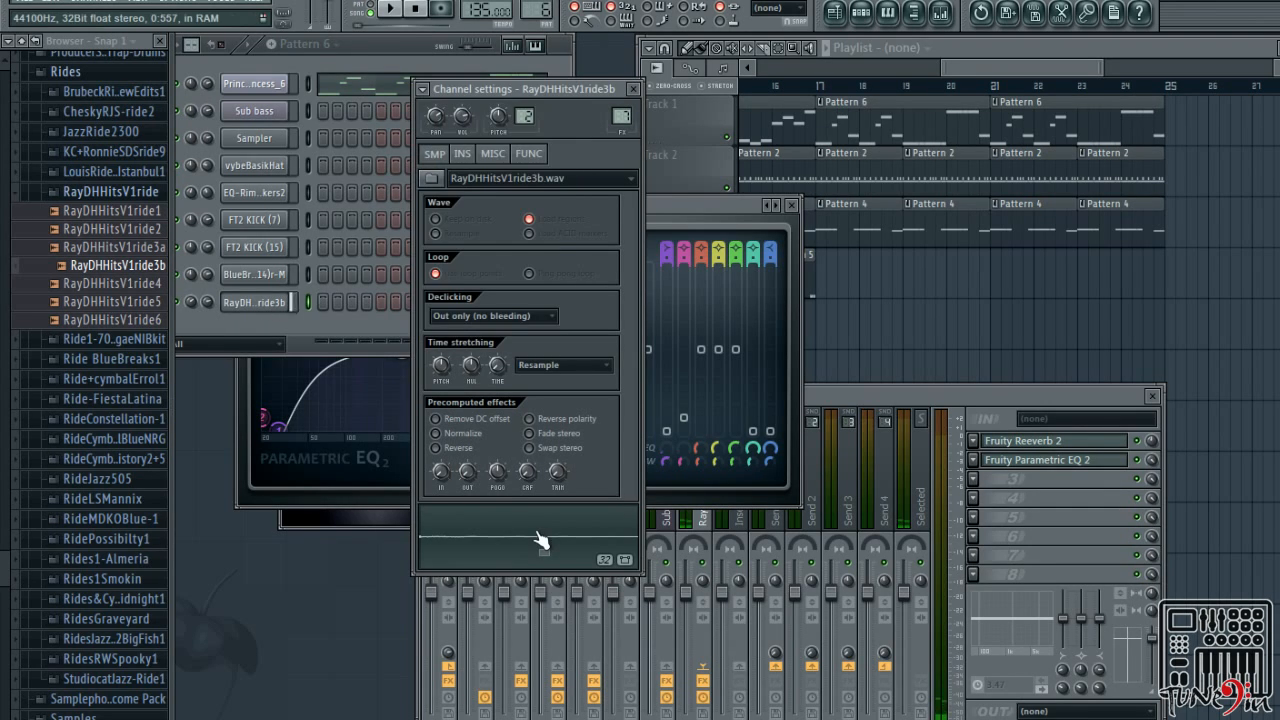
# Create Pattern 7 with RayDHHitsV1ride3b hits on steps 1, 5, 9 and 13
pyautogui.click(334, 325)
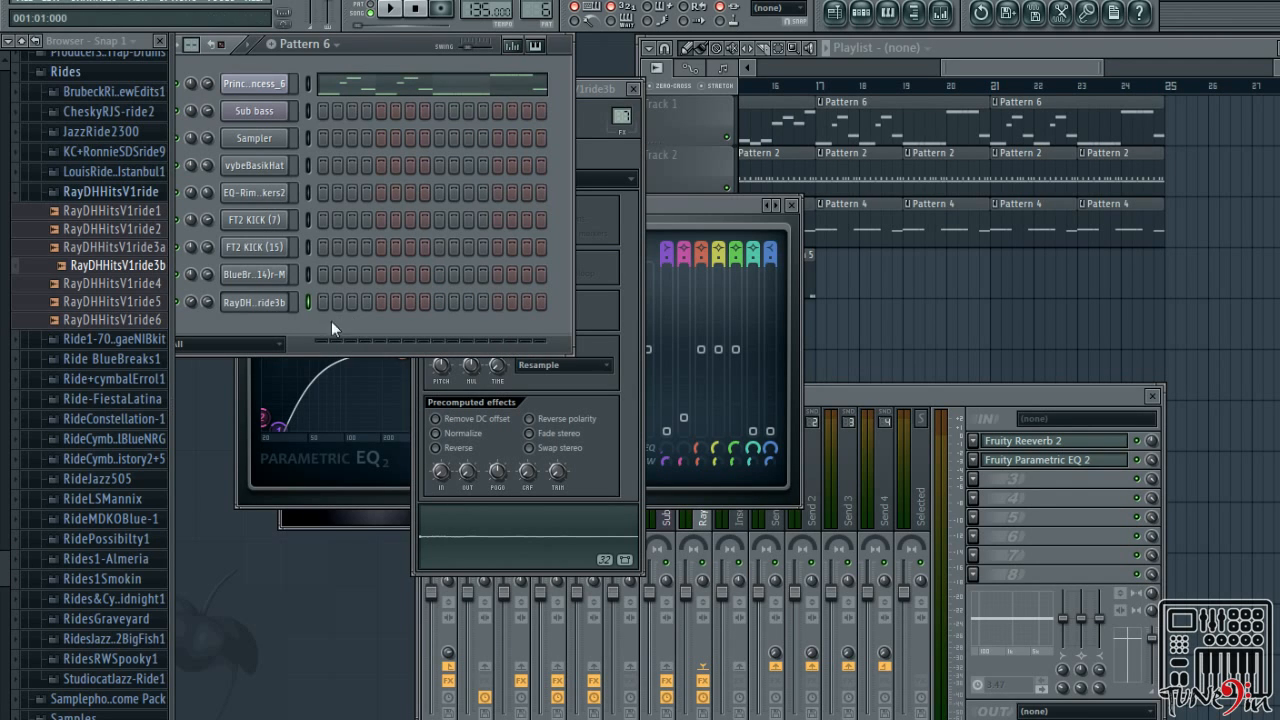
pyautogui.click(889, 50)
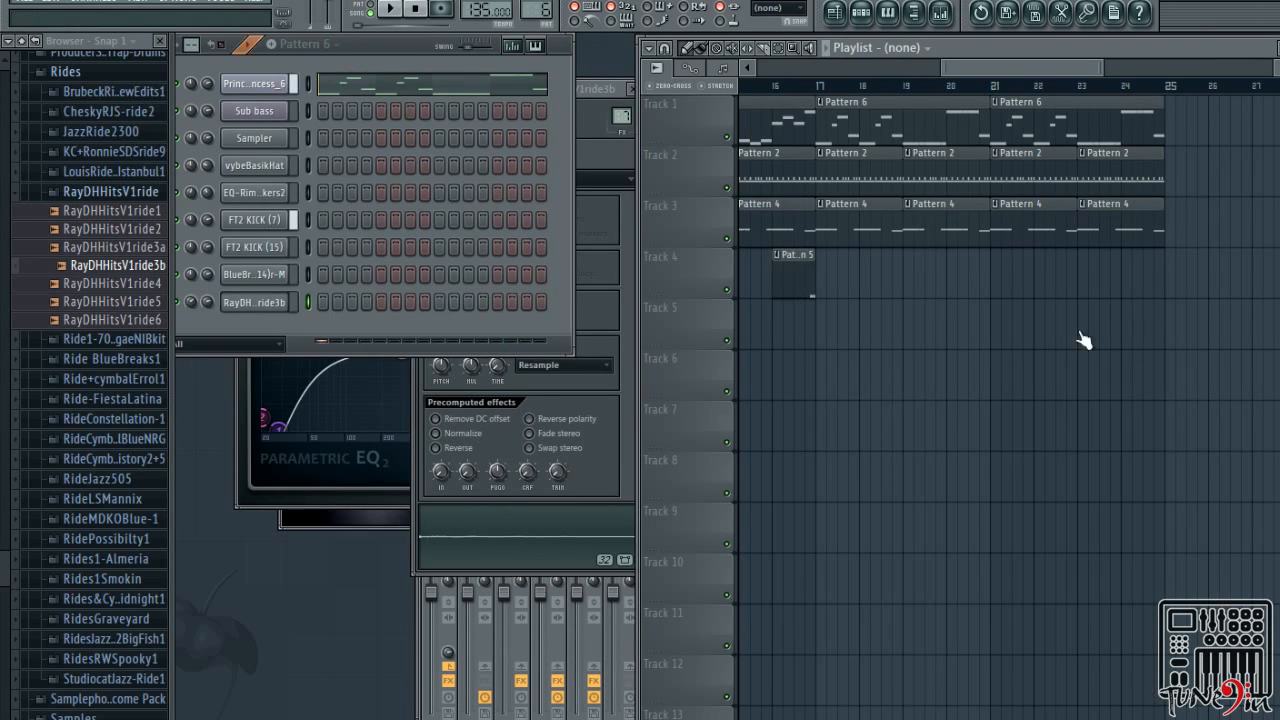
pyautogui.press('KP_Add')
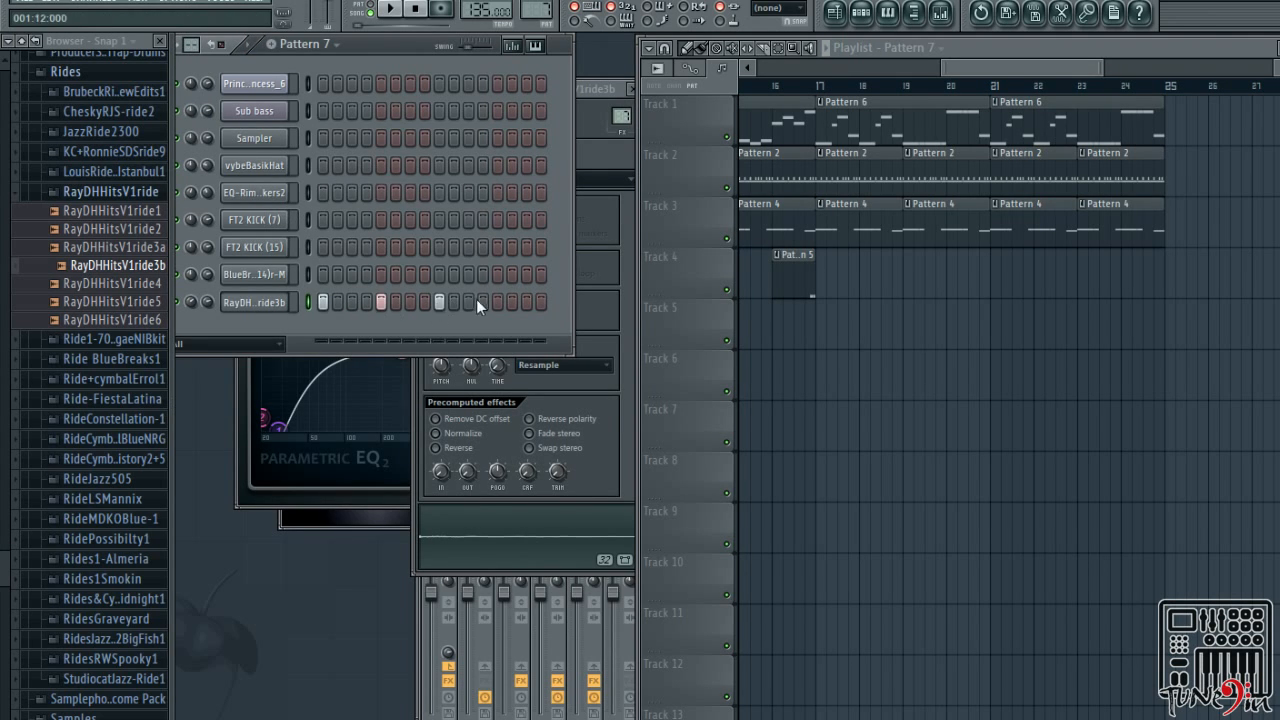
# Place eight Pattern 7 clips end to end on Track 5 from bar 17 through bar 24
pyautogui.click(831, 336)
pyautogui.click(871, 334)
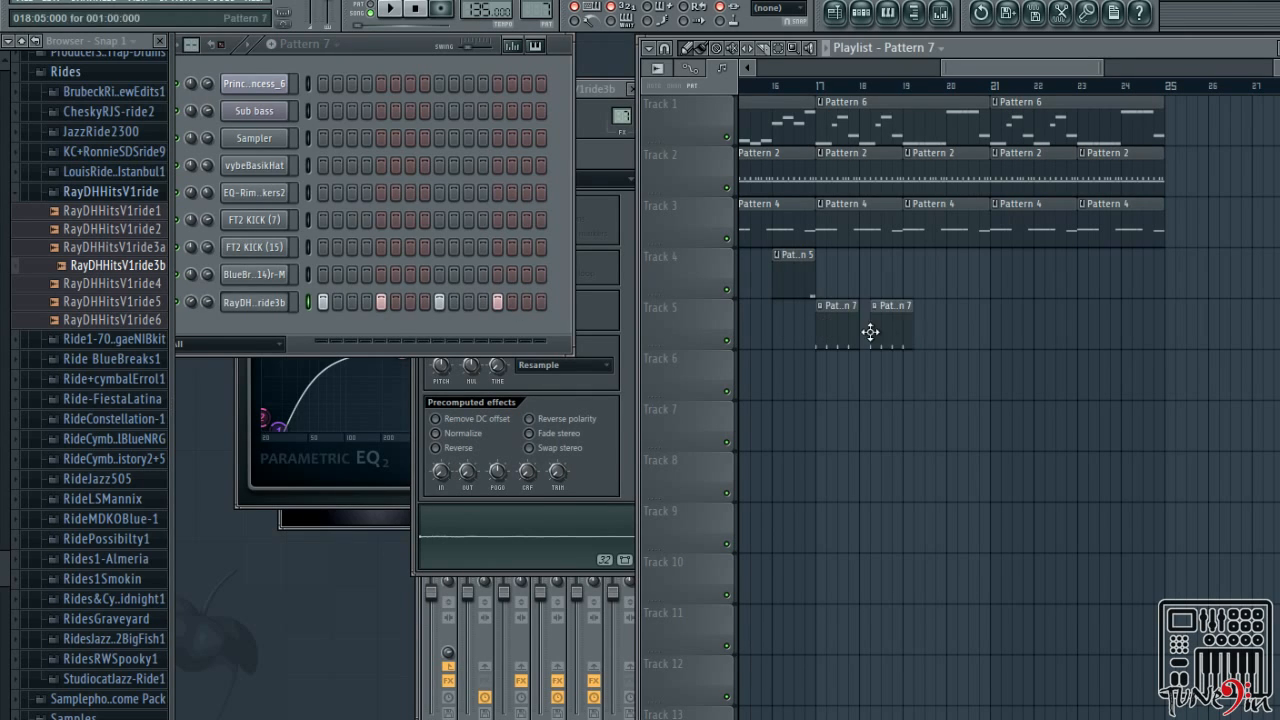
pyautogui.moveTo(890, 326); pyautogui.dragTo(884, 326)
pyautogui.click(915, 326)
pyautogui.moveTo(987, 327); pyautogui.dragTo(998, 327)
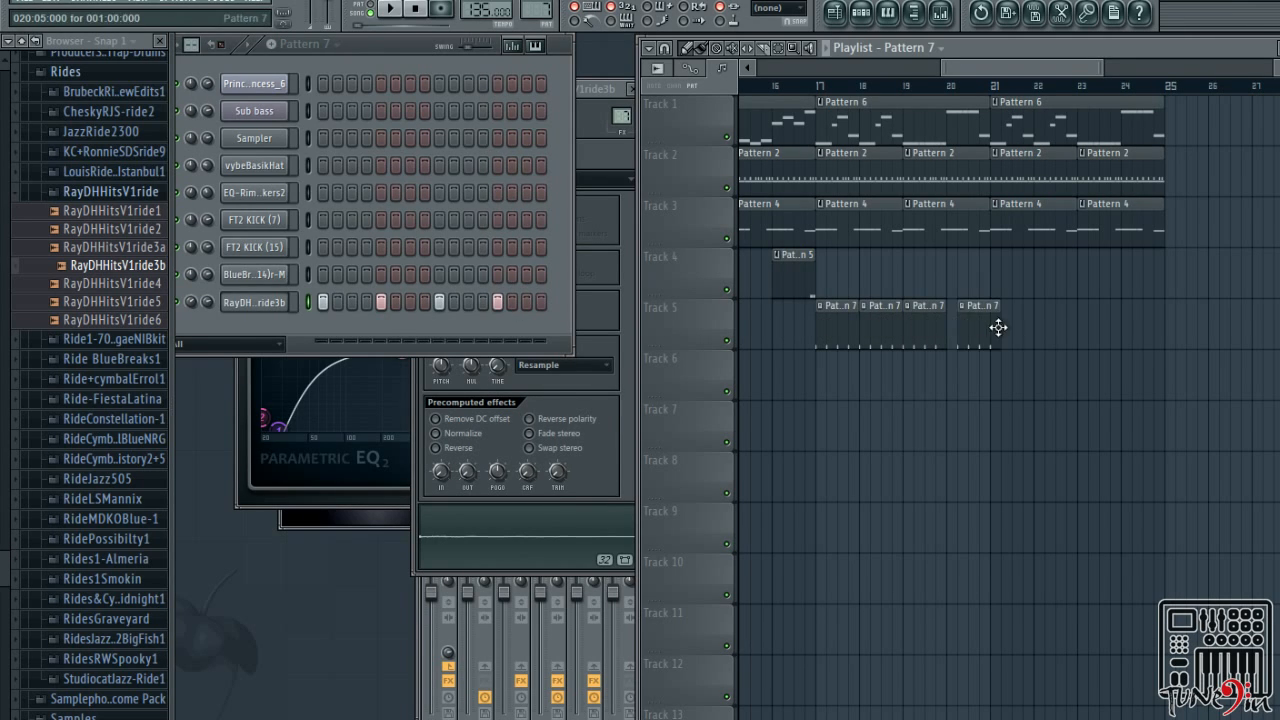
pyautogui.click(1003, 330)
pyautogui.click(1048, 332)
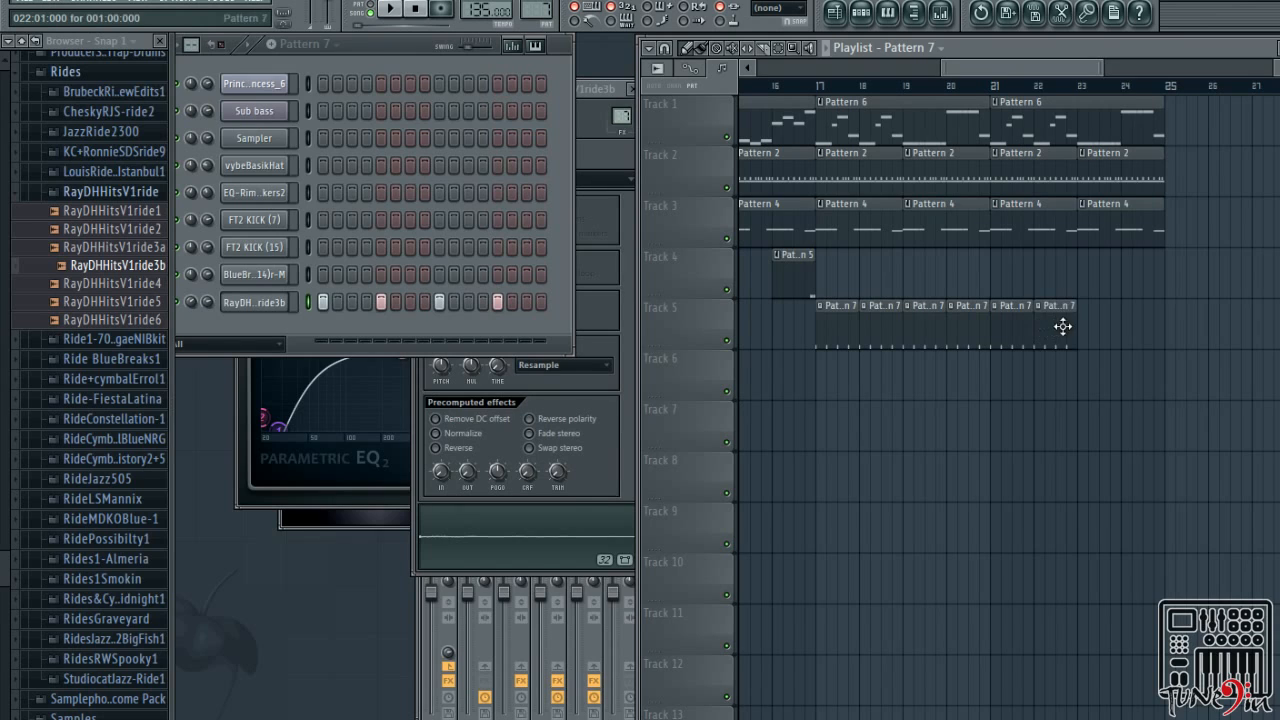
pyautogui.click(1085, 324)
pyautogui.click(1139, 332)
pyautogui.moveTo(1163, 337); pyautogui.dragTo(1156, 338)
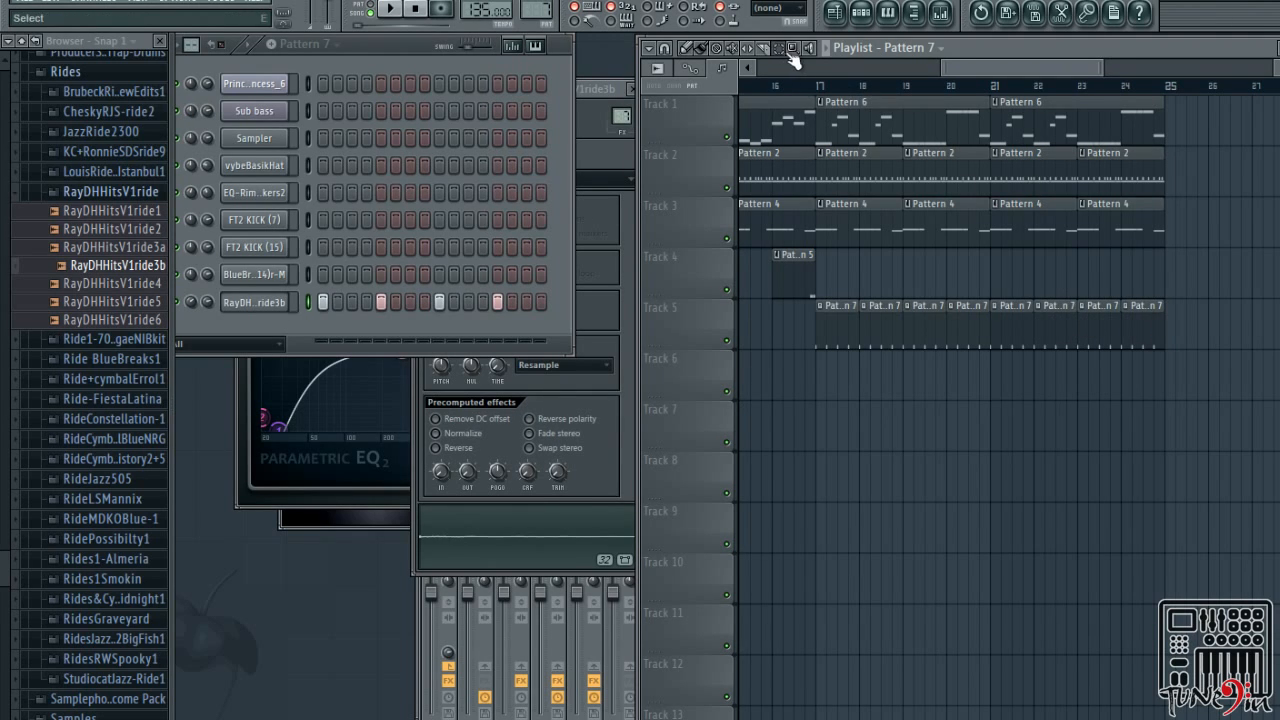
# Loop bars 17 to 24 in the playlist and set the RayDHHitsV1ride3b channel's volume to about 89% during playback
pyautogui.moveTo(824, 92); pyautogui.dragTo(1160, 137)
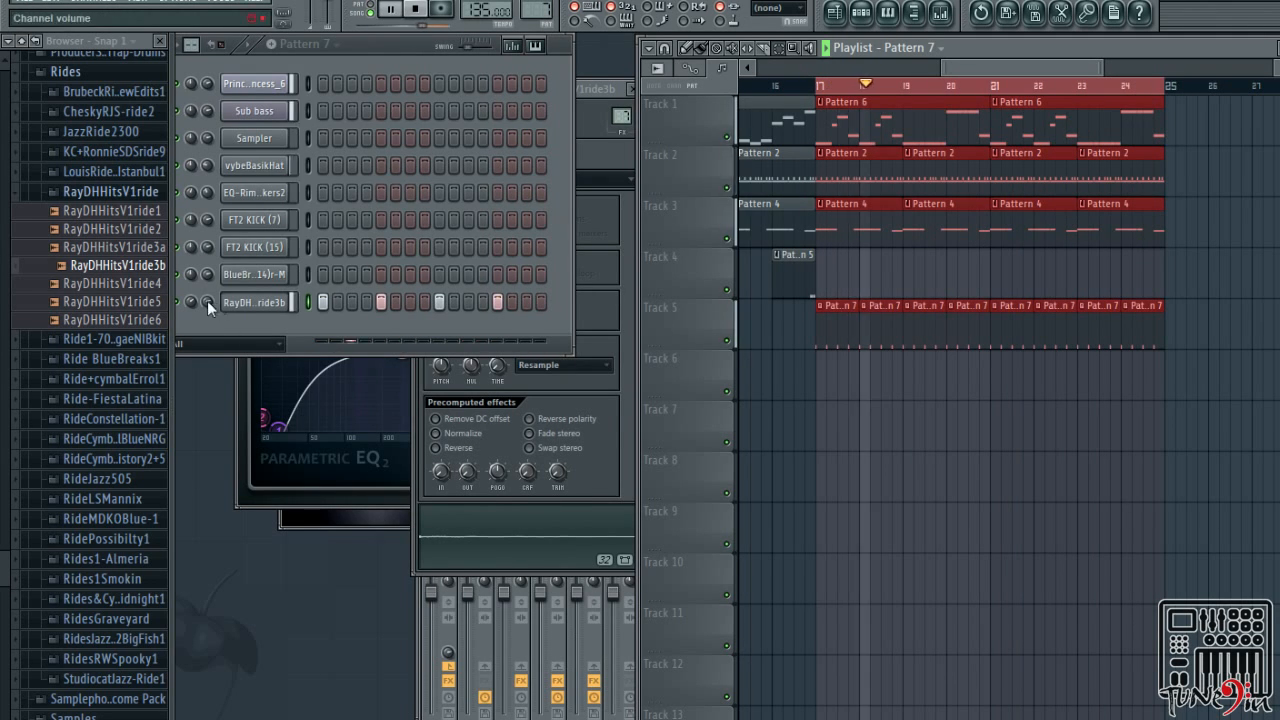
pyautogui.moveTo(195, 301)
pyautogui.mouseDown()
pyautogui.moveTo(195, 272)
pyautogui.moveTo(210, 288)
pyautogui.mouseUp()
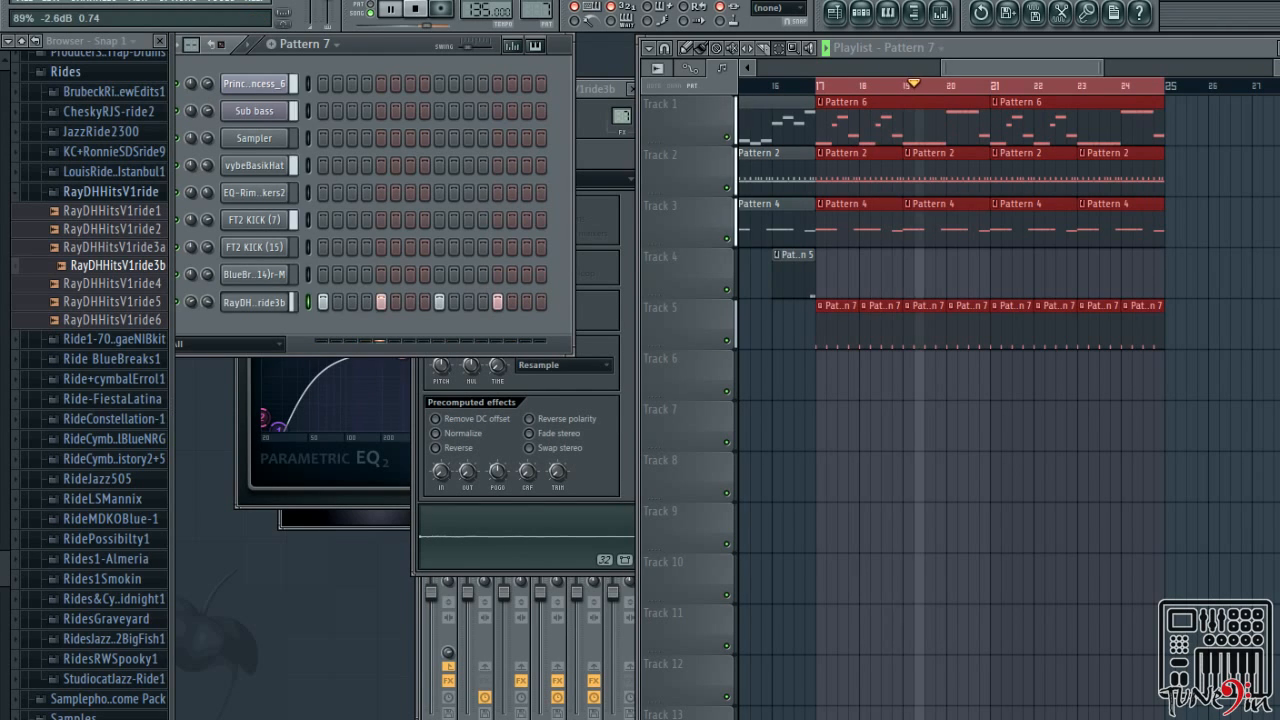
# Try boosting bands 3, 4 and 5 and the main level of the ride's Parametric EQ 2, and listen to the loop
pyautogui.click(346, 486)
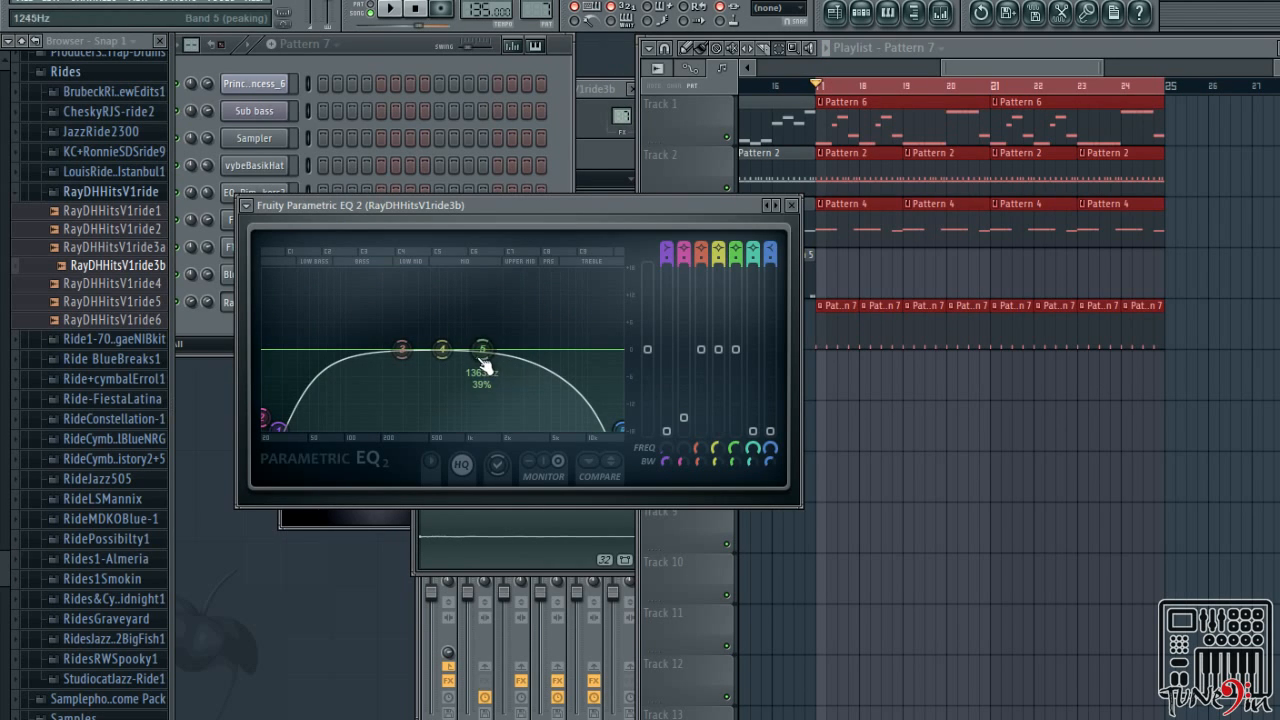
pyautogui.moveTo(482, 352); pyautogui.dragTo(438, 325)
pyautogui.moveTo(402, 350); pyautogui.dragTo(381, 331)
pyautogui.moveTo(646, 352); pyautogui.dragTo(647, 322)
pyautogui.press('space')
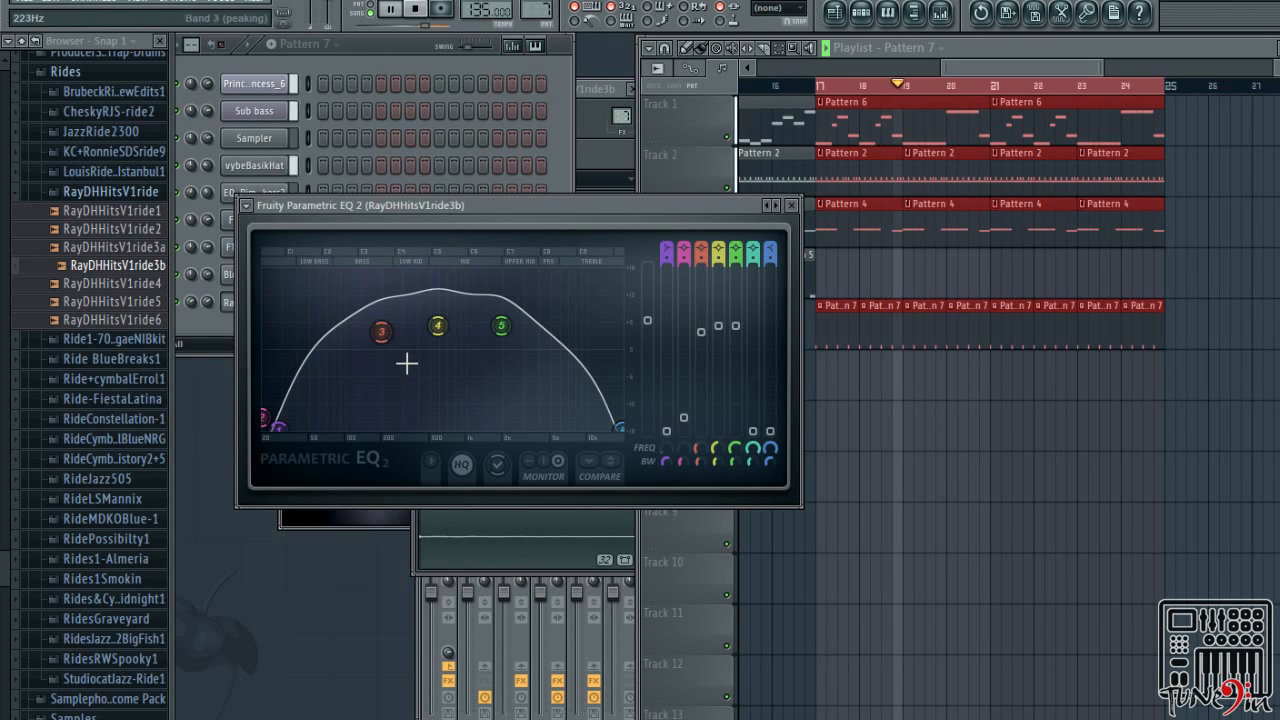
pyautogui.click(194, 298)
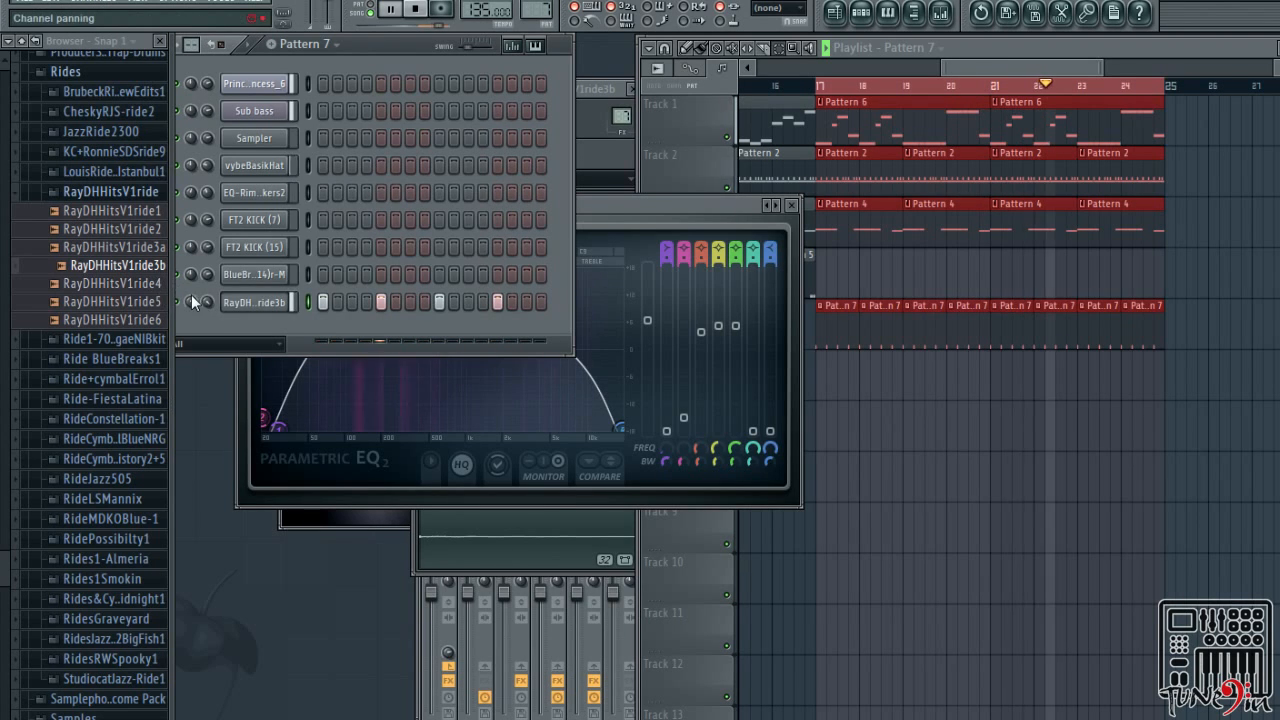
pyautogui.press('space')
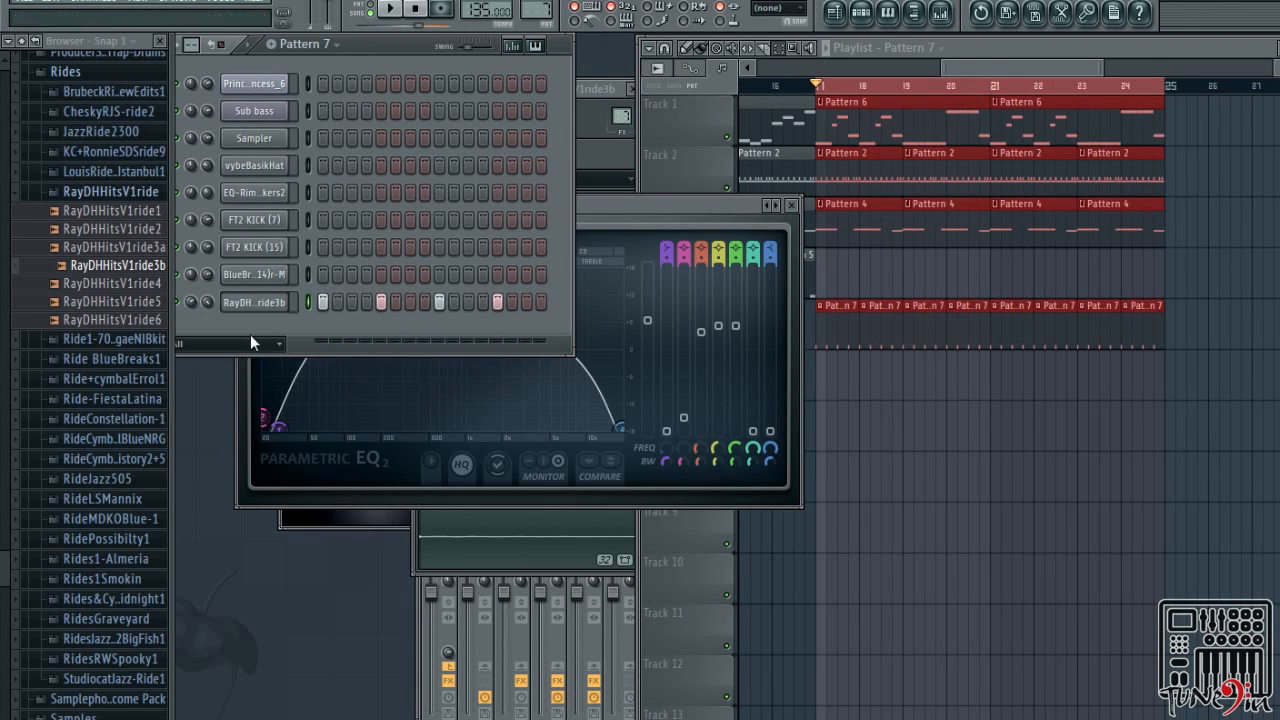
# Reset the Parametric EQ 2 main level to the centre line and pull mid bands 3, 4 and 5 down to around or slightly below it
pyautogui.moveTo(652, 320); pyautogui.dragTo(647, 349)
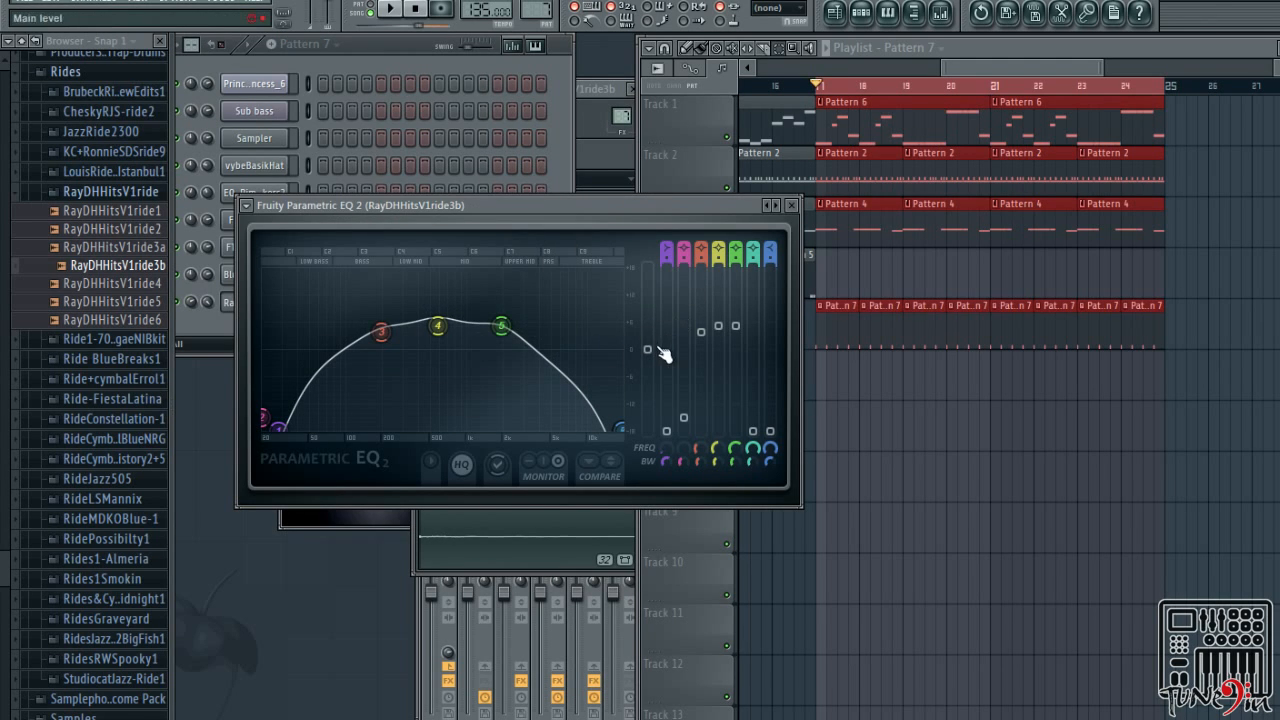
pyautogui.moveTo(501, 326); pyautogui.dragTo(513, 362)
pyautogui.moveTo(440, 328); pyautogui.dragTo(374, 364)
# Load Soundgoodizer into effect slot 3 of the RayDHHitsV1ride3b mixer track and listen to the loop
pyautogui.click(940, 14)
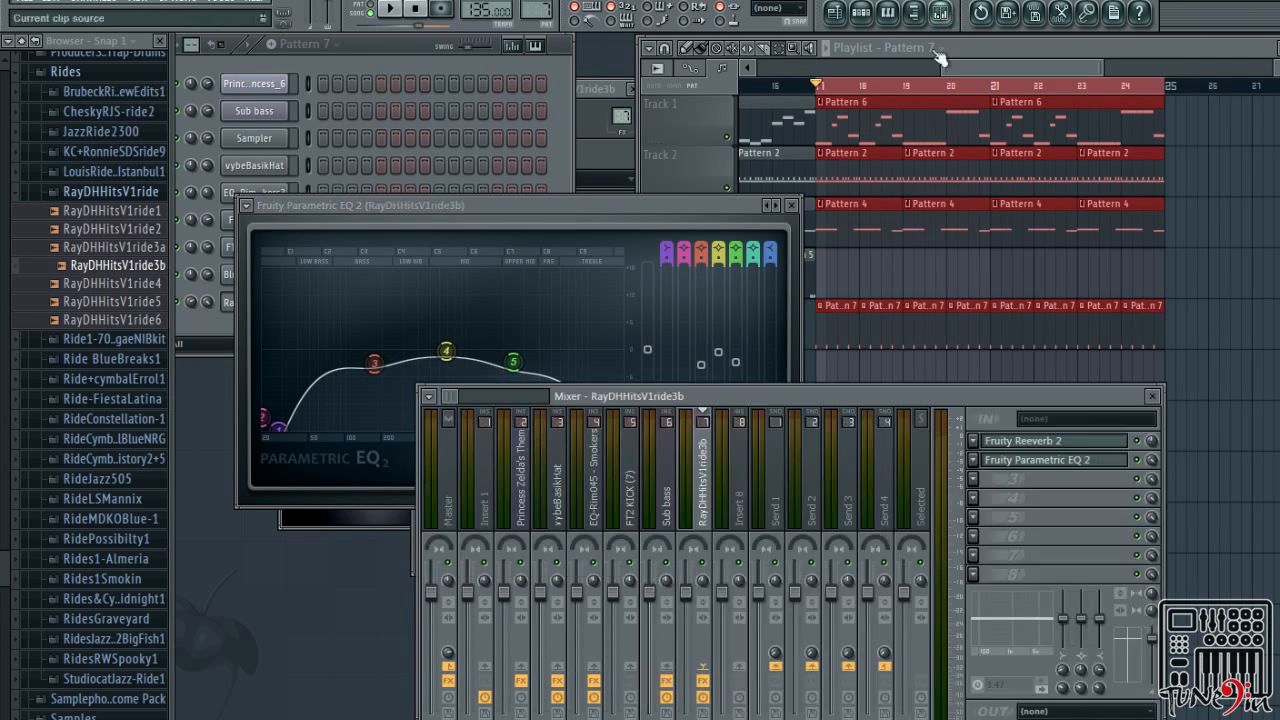
pyautogui.click(973, 479)
pyautogui.click(1221, 297)
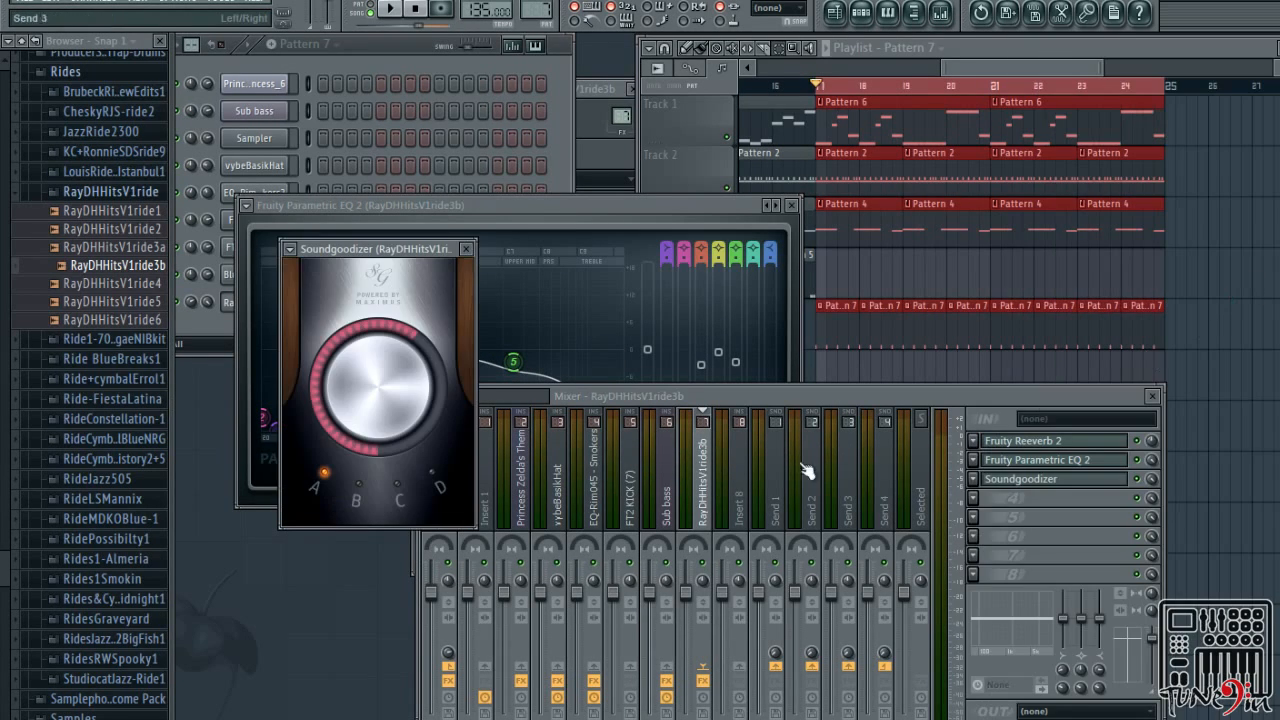
pyautogui.click(389, 9)
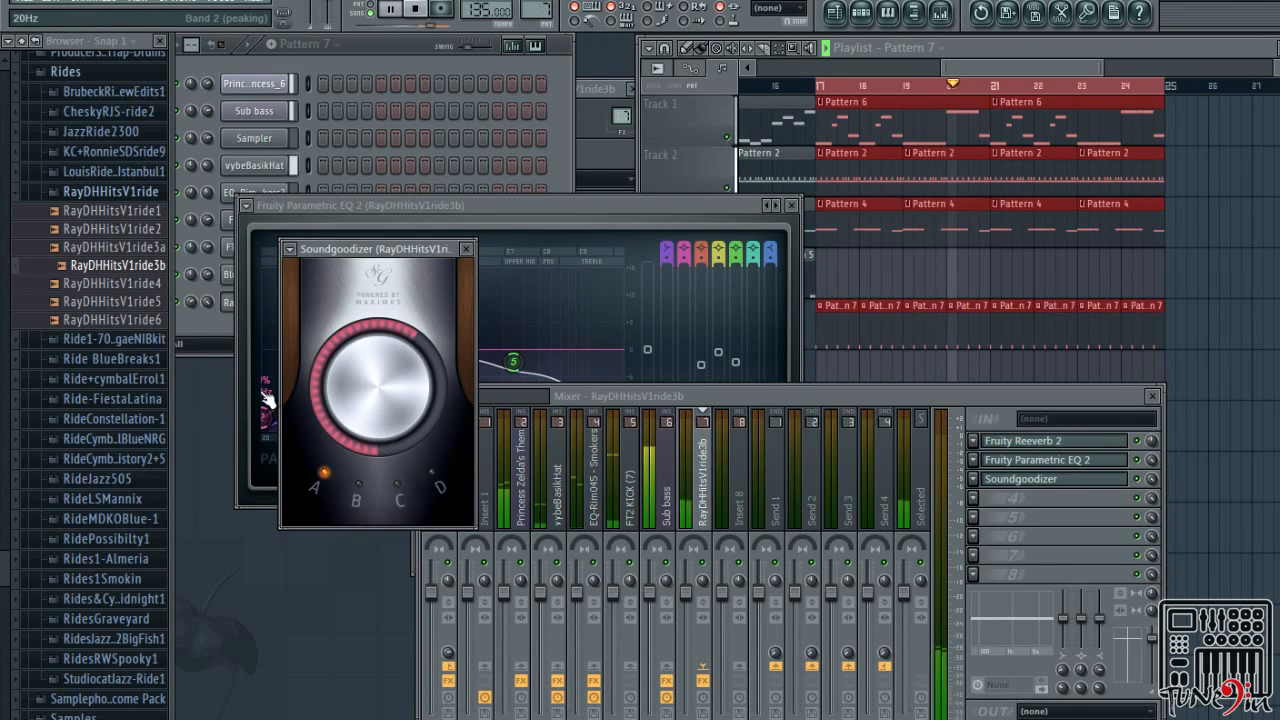
pyautogui.press('space')
# Audition the other RayDHHitsV1ride samples and try RayDHHitsV1ride1 as the ride channel's sample
pyautogui.click(137, 247)
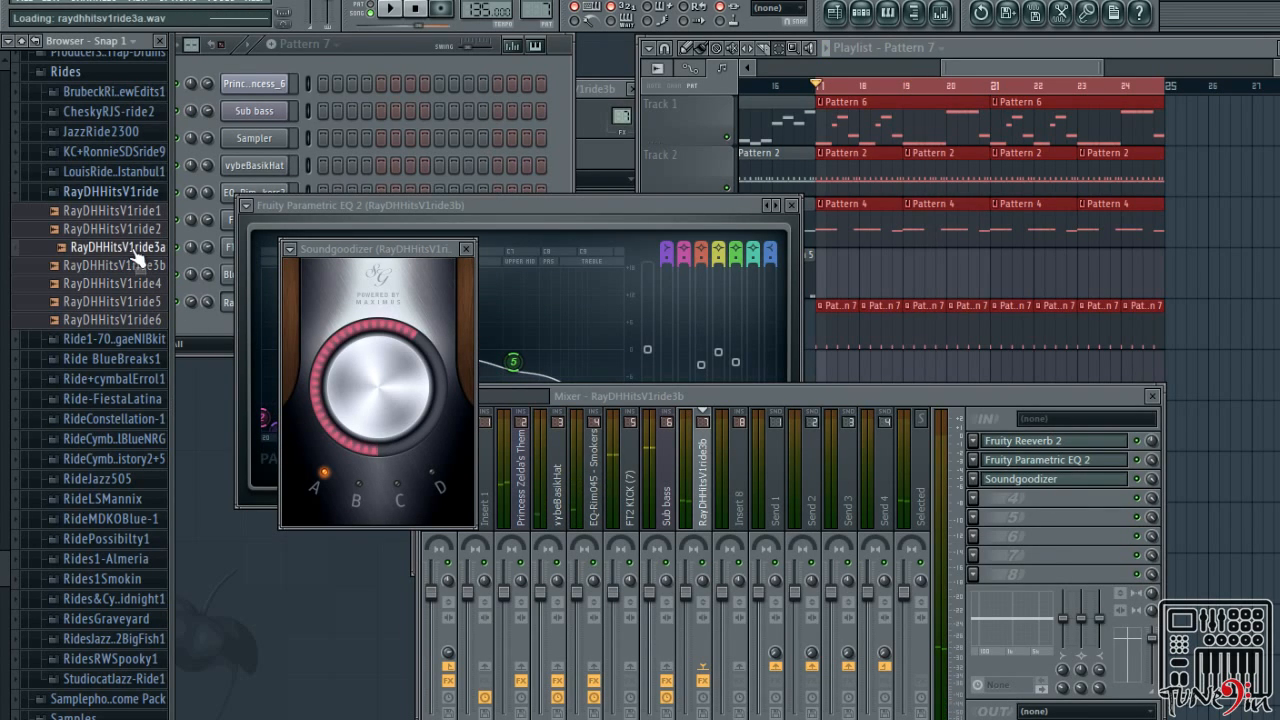
pyautogui.click(137, 229)
pyautogui.click(137, 211)
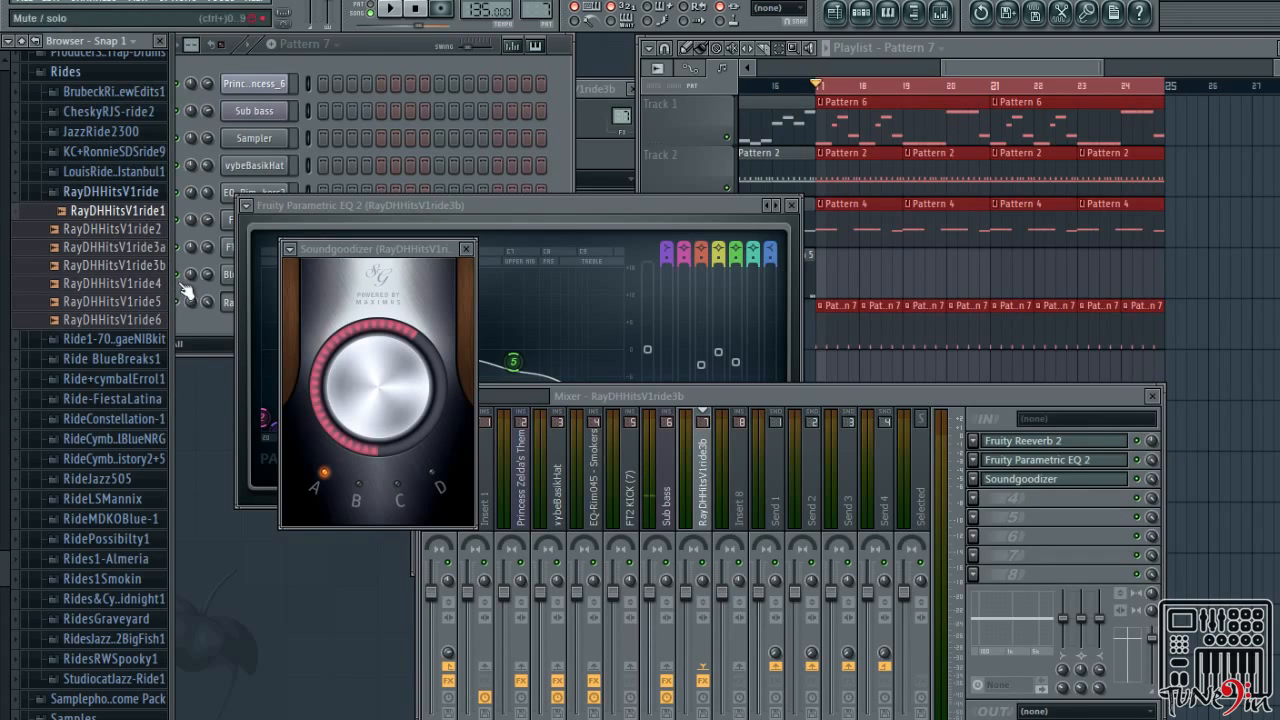
pyautogui.click(201, 343)
pyautogui.moveTo(124, 231); pyautogui.dragTo(155, 246)
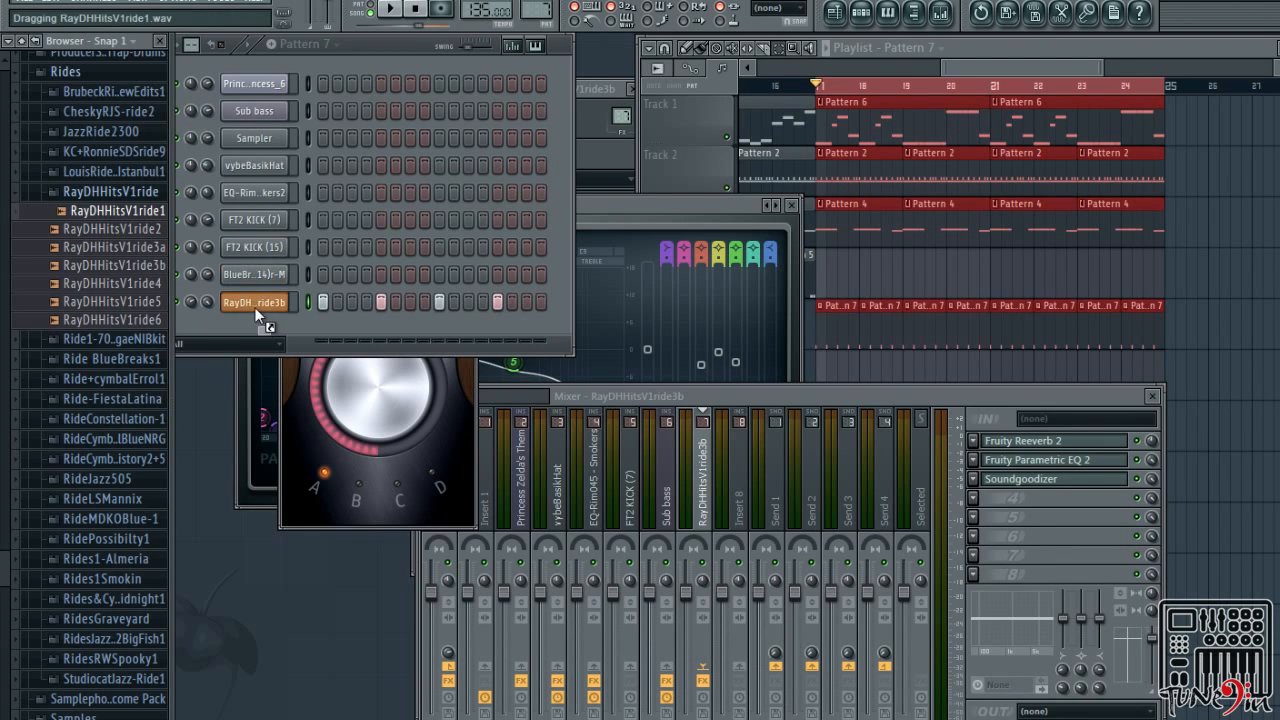
pyautogui.moveTo(254, 307); pyautogui.dragTo(254, 308)
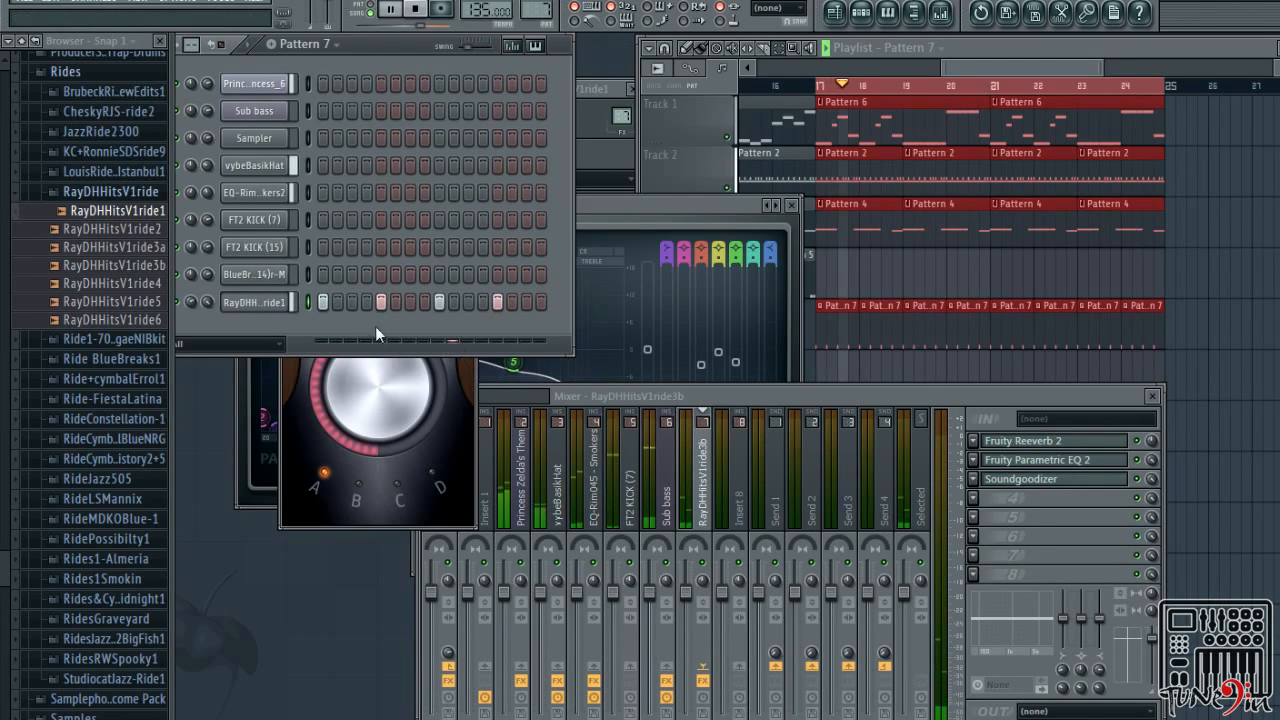
# Audition several LouisBBB-break1 hits in the LouisRide Istanbul folder and look through the neighbouring ride folders
pyautogui.click(150, 192)
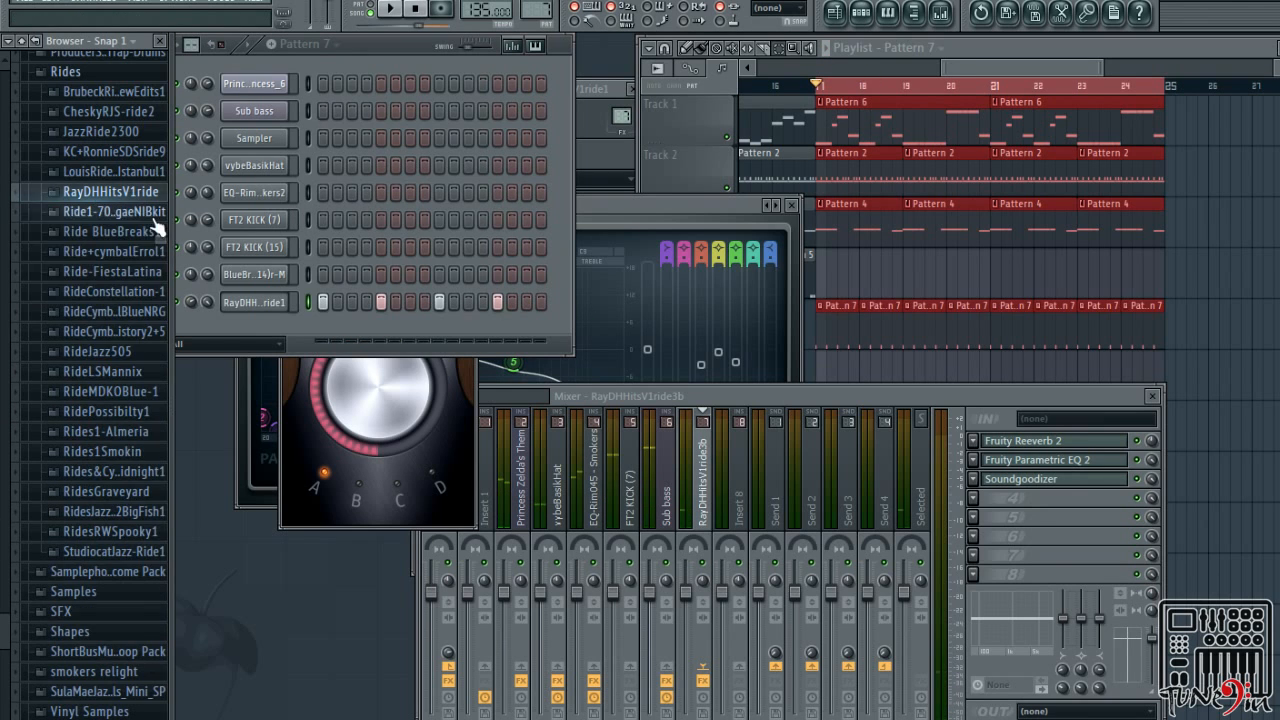
pyautogui.click(112, 171)
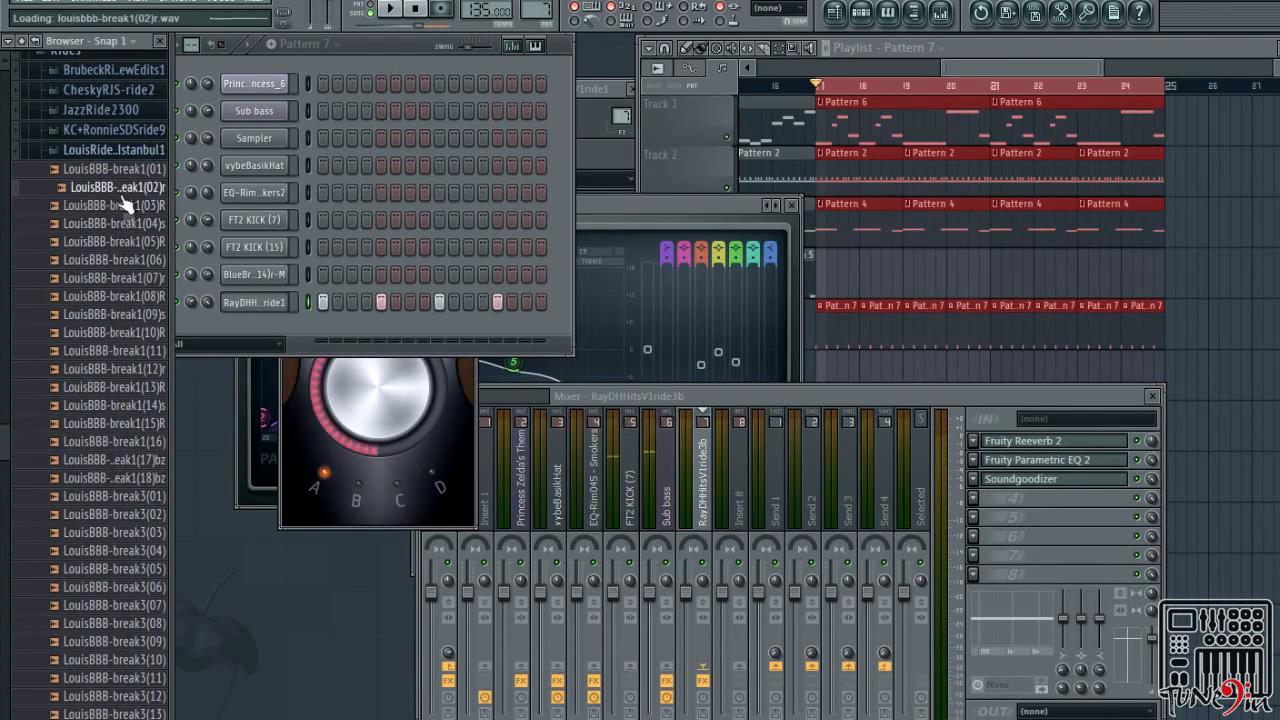
pyautogui.click(120, 226)
pyautogui.click(116, 241)
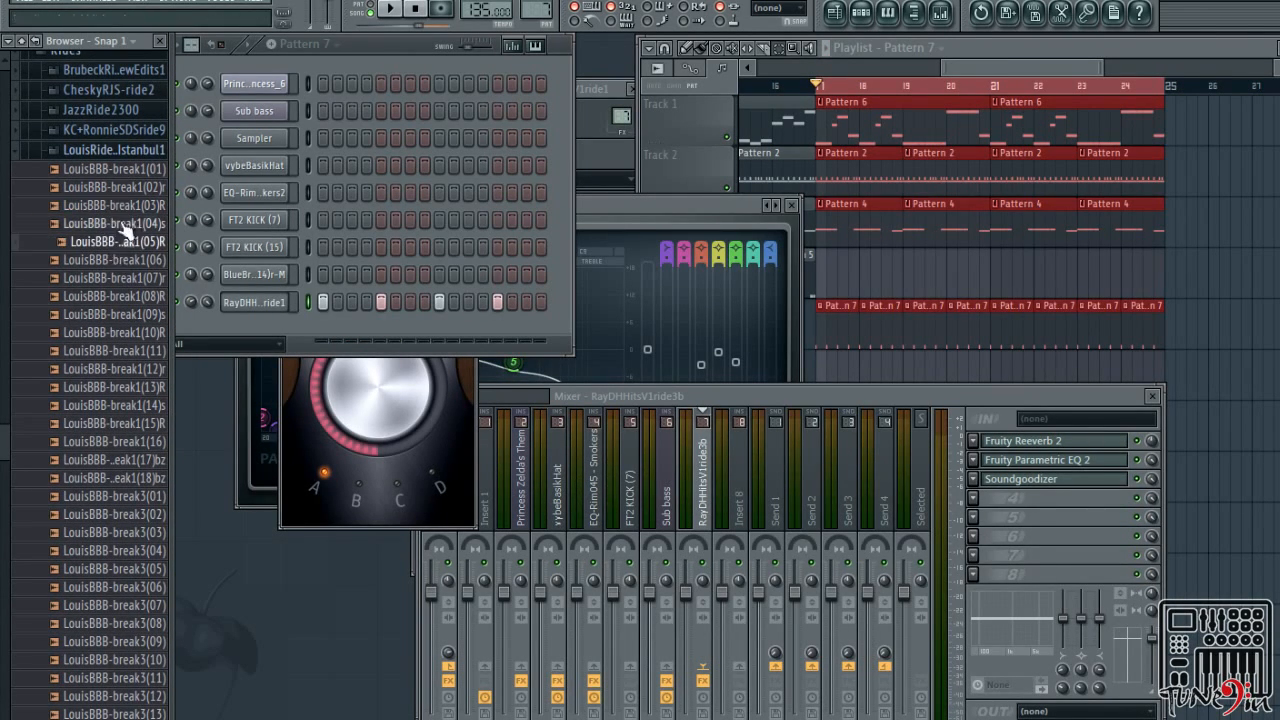
pyautogui.click(128, 260)
pyautogui.click(119, 150)
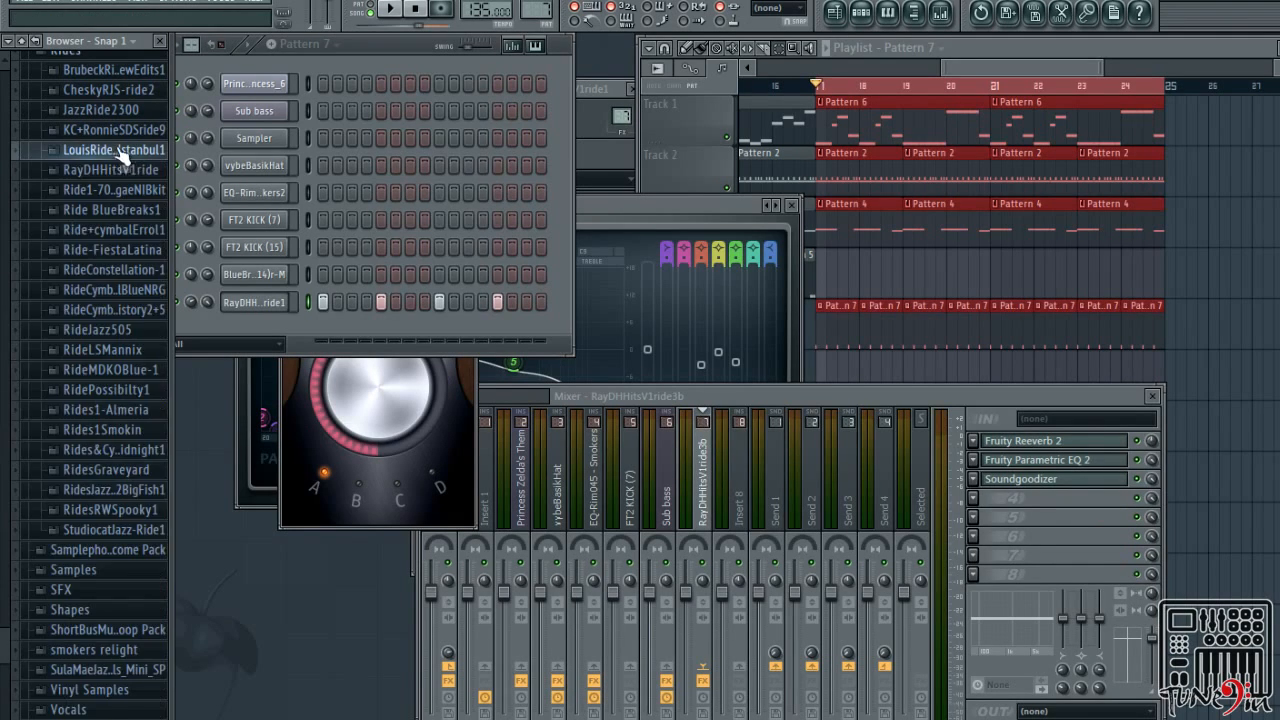
pyautogui.click(120, 131)
pyautogui.click(128, 167)
pyautogui.click(130, 150)
pyautogui.click(130, 131)
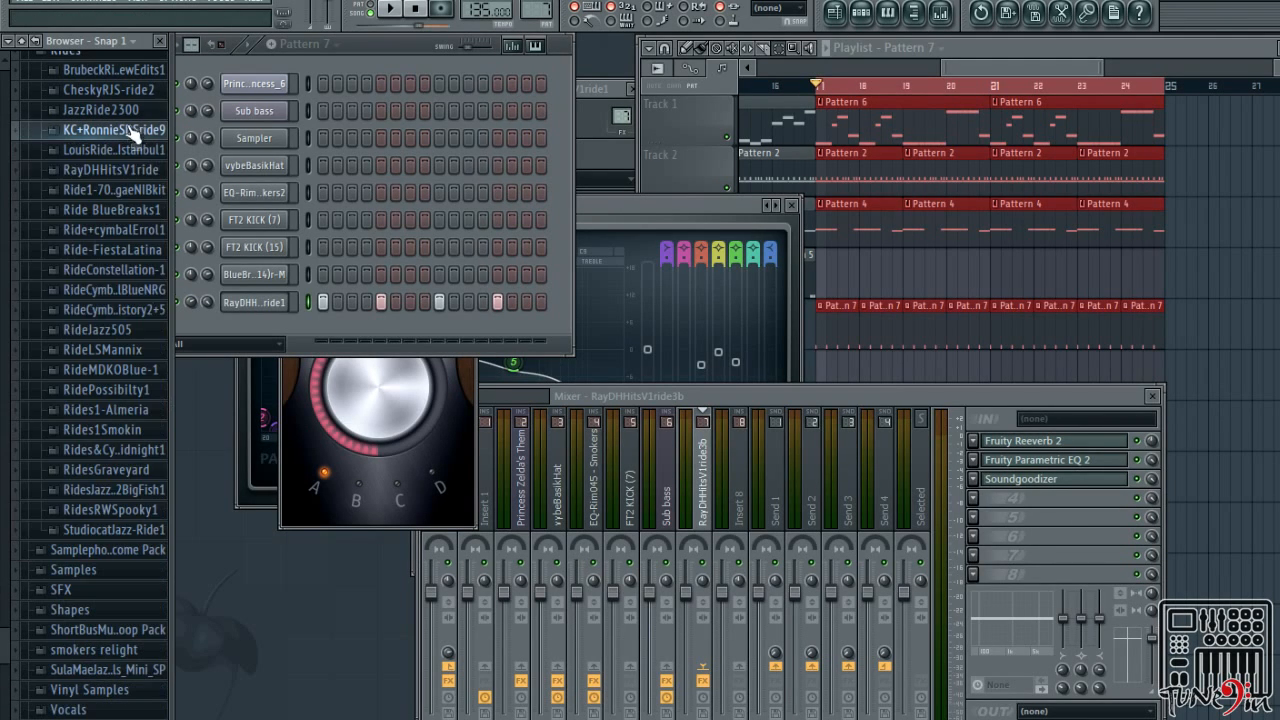
# Audition the BrubeckRide1 samples up to BrubeckRide1h+ in the Brubeck ride folder
pyautogui.click(132, 70)
pyautogui.click(128, 110)
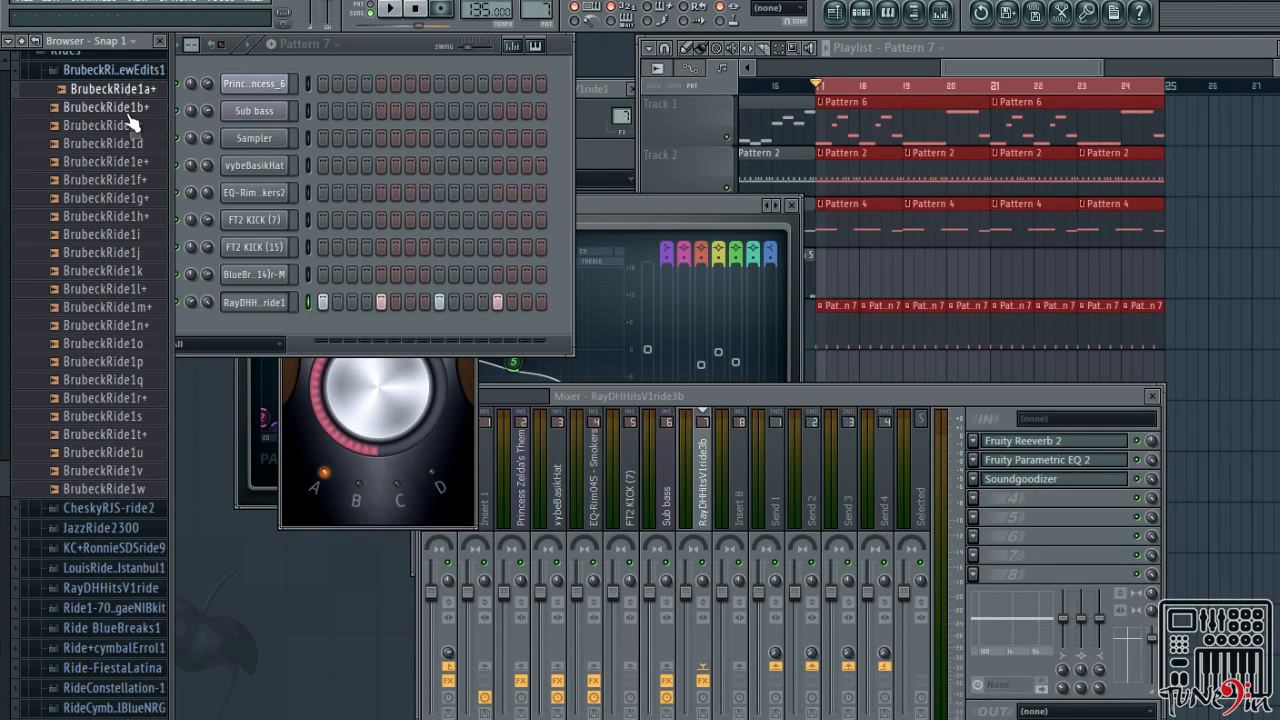
pyautogui.click(128, 126)
pyautogui.click(130, 144)
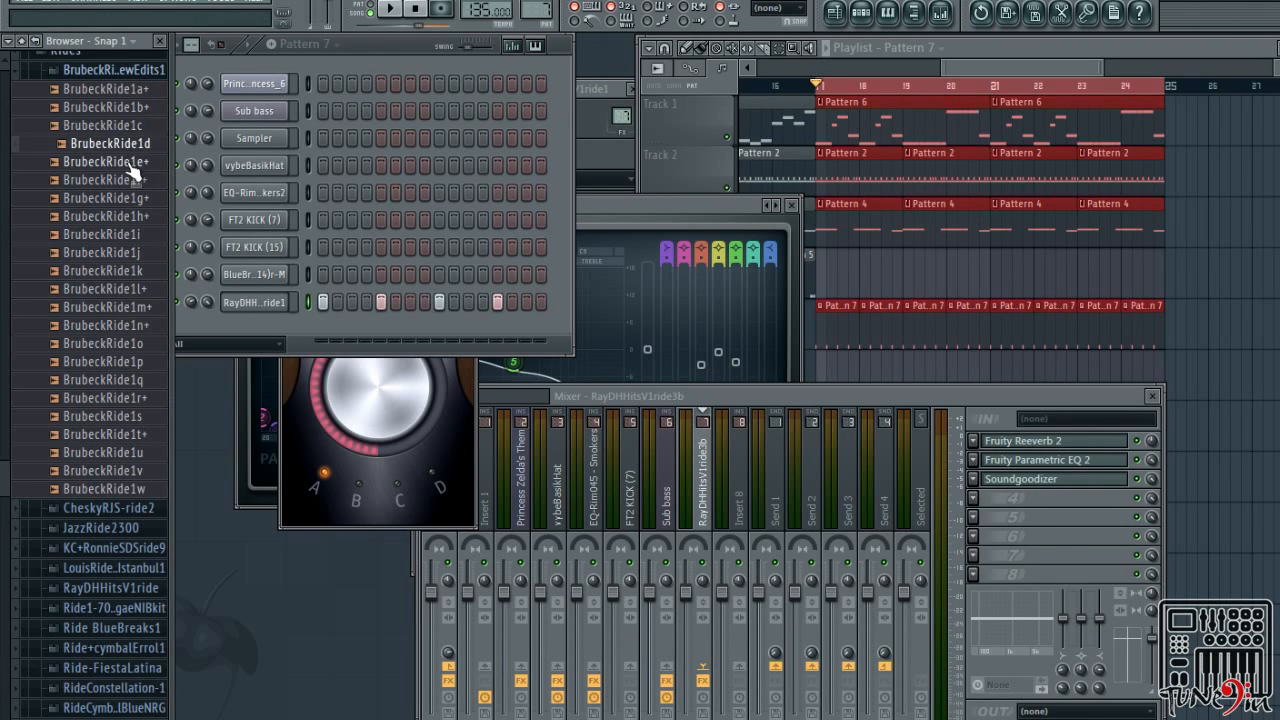
pyautogui.click(131, 162)
pyautogui.click(128, 180)
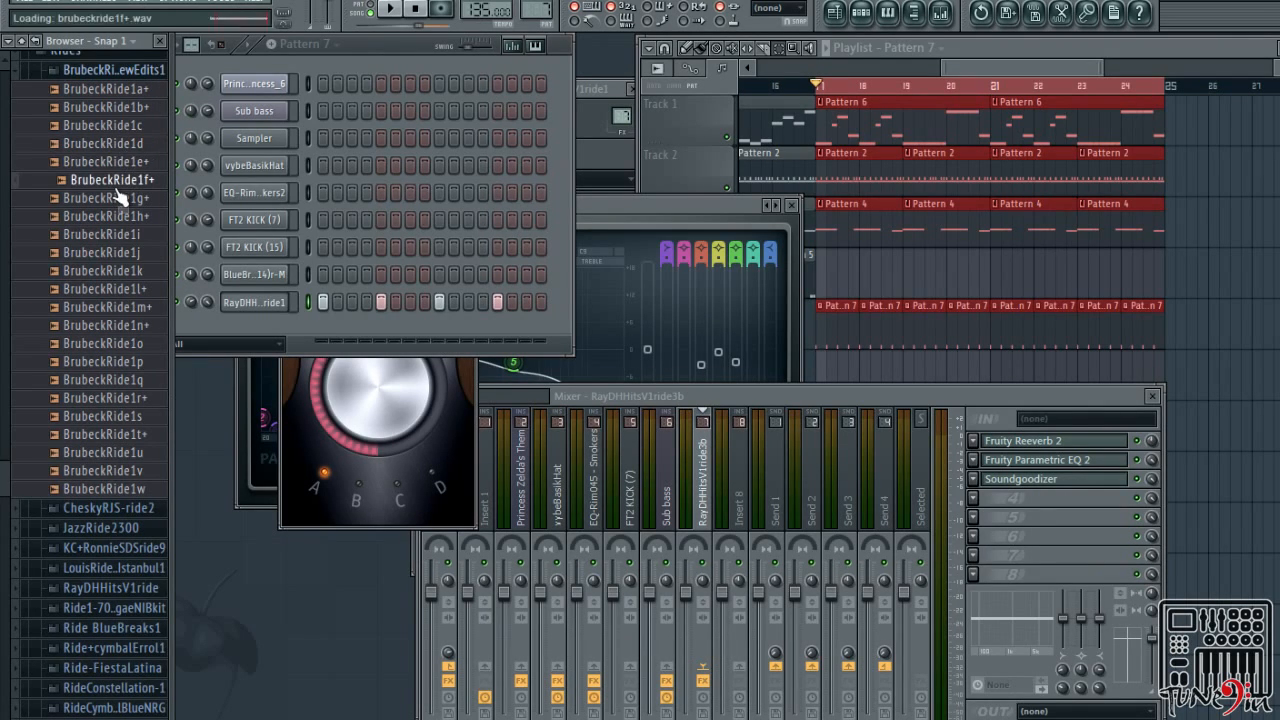
pyautogui.click(124, 198)
pyautogui.click(121, 222)
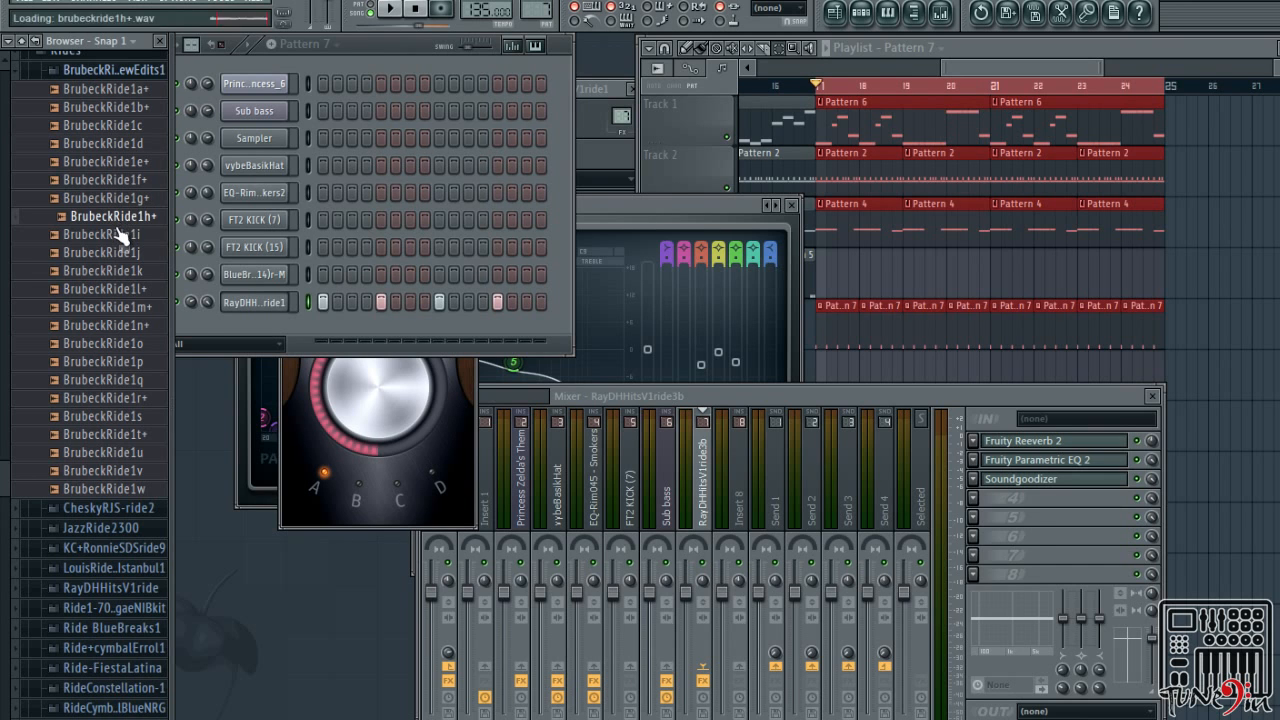
# Try CheskyRJS-ride2a from the CheskyRJS-ride2 folder as the ride channel's sample and listen to the loop
pyautogui.click(112, 71)
pyautogui.click(112, 89)
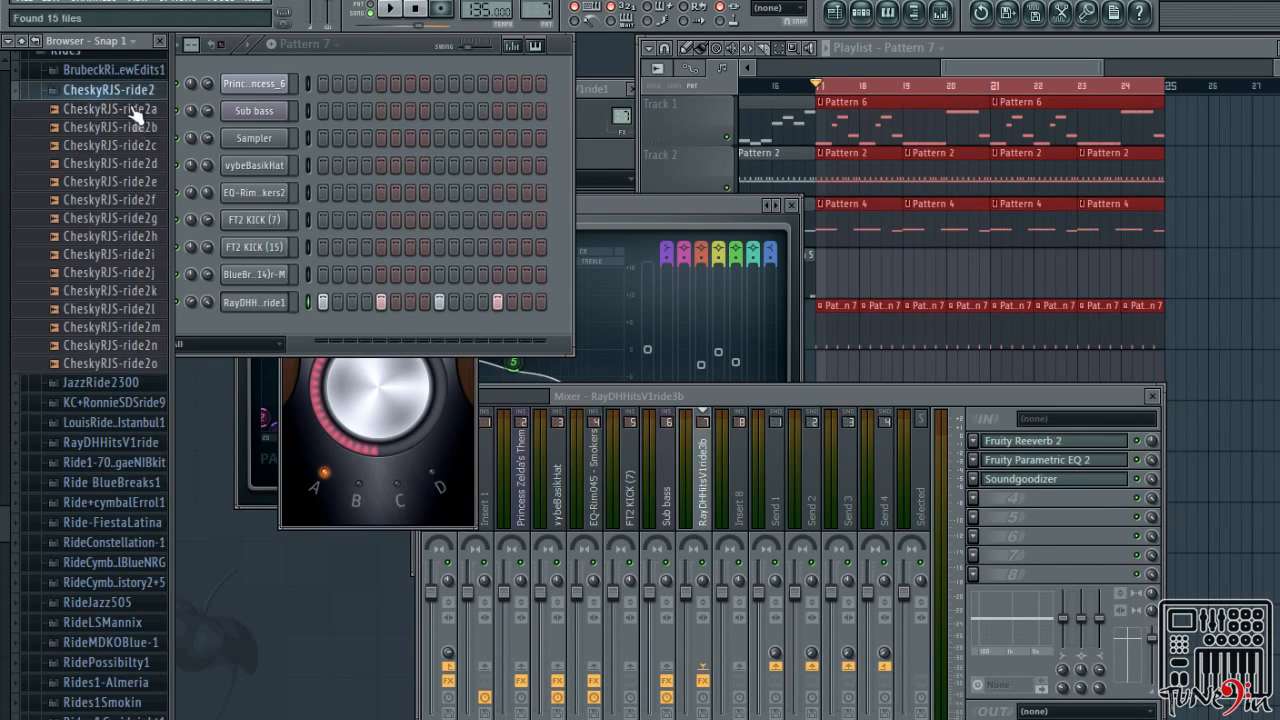
pyautogui.click(125, 127)
pyautogui.press('Up')
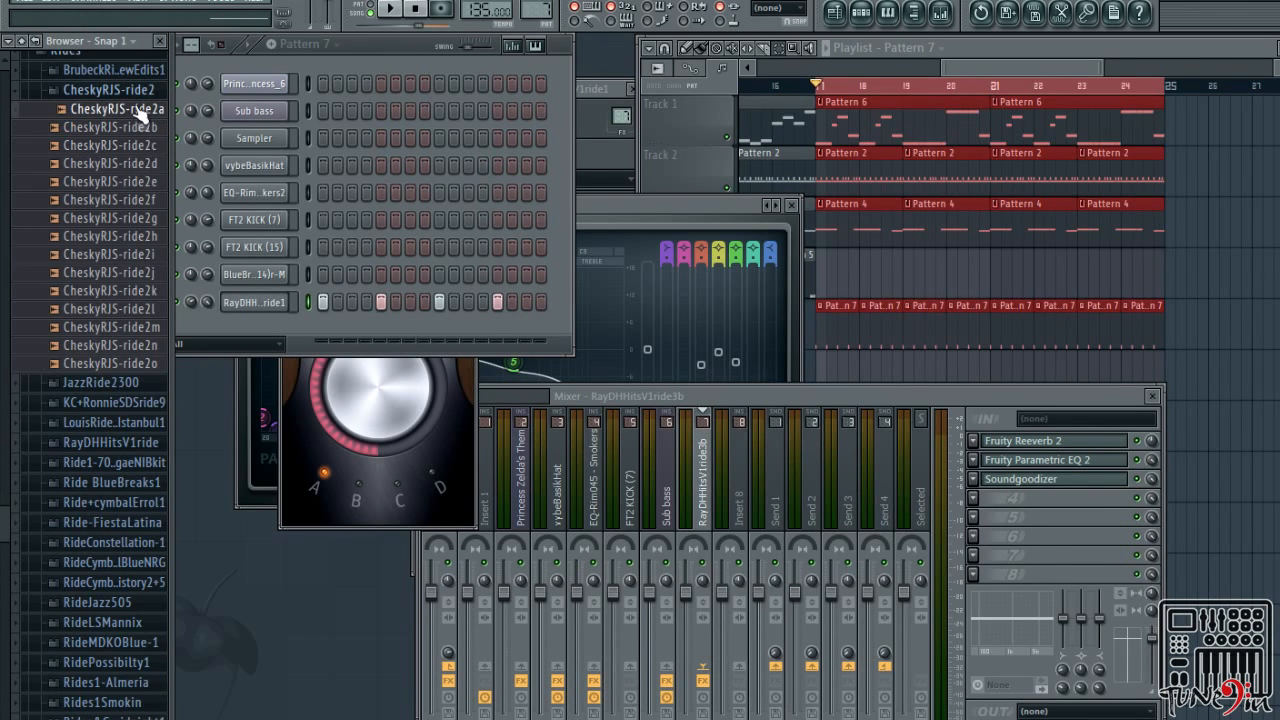
pyautogui.moveTo(244, 217); pyautogui.dragTo(263, 303)
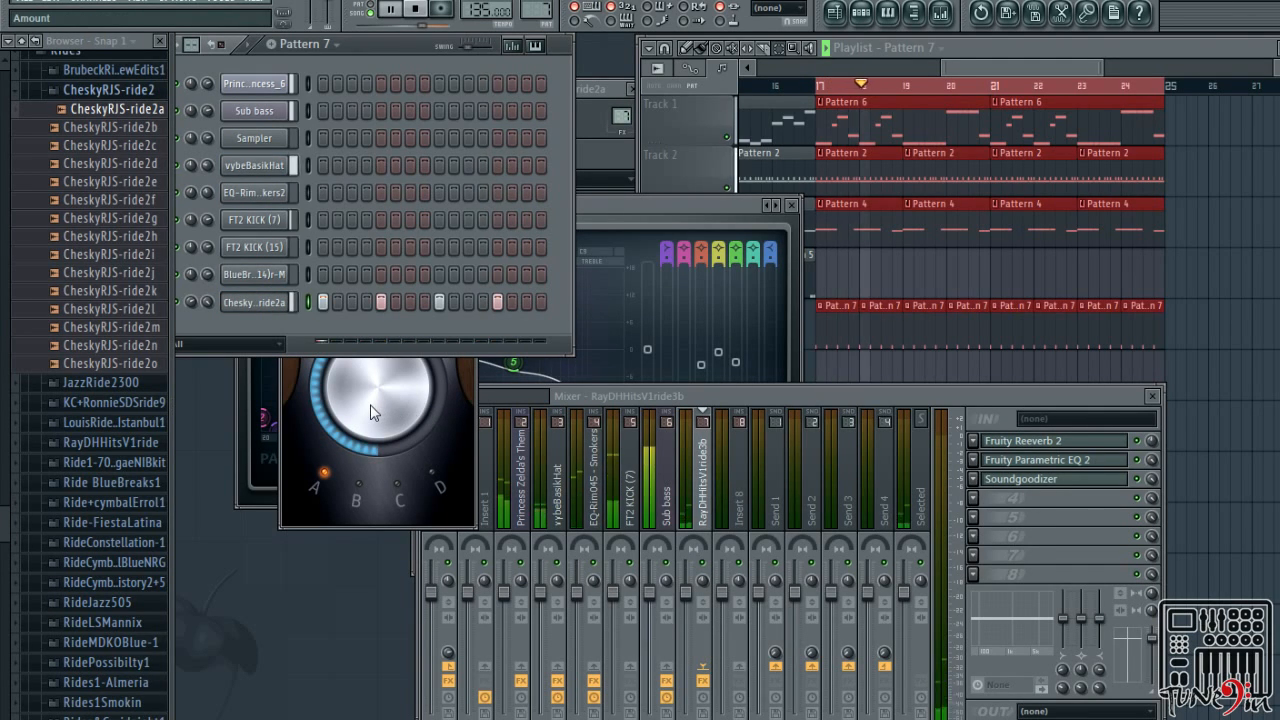
pyautogui.press('space')
# Audition CheskyRJS-ride2a to ride2d, replace the ride channel's sample with CheskyRJS-ride2c, and play the loop
pyautogui.click(144, 129)
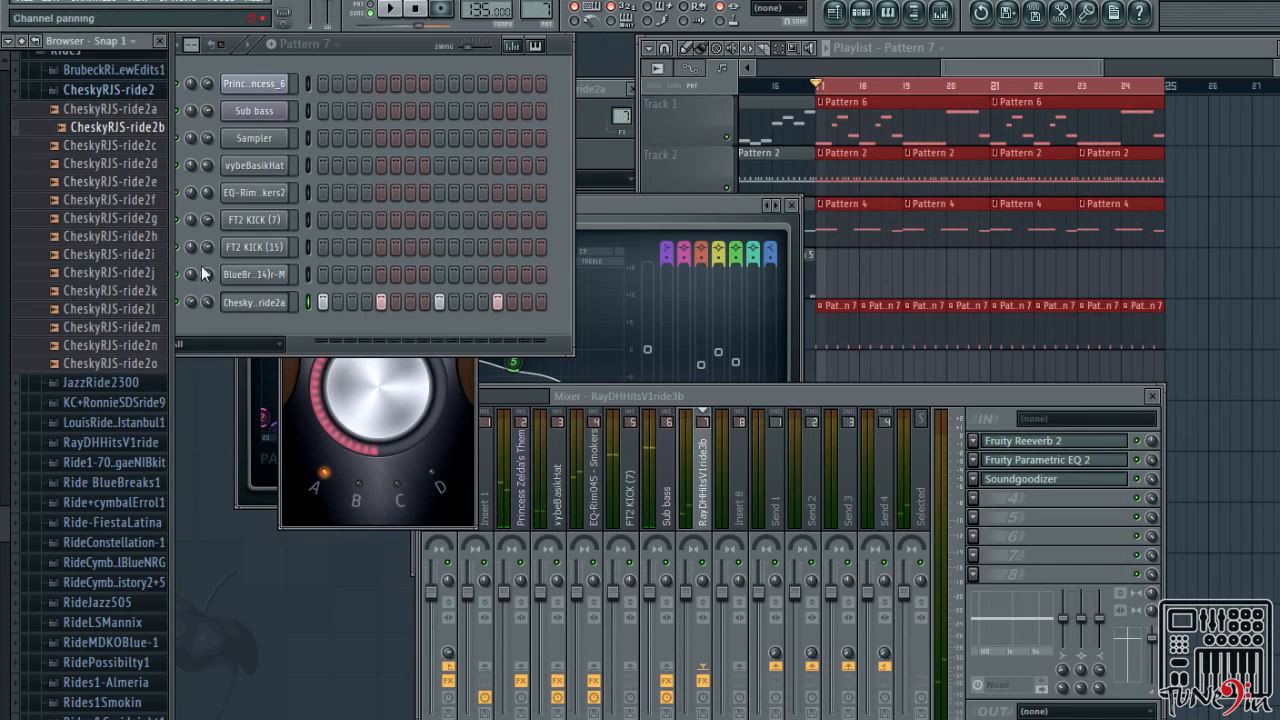
pyautogui.moveTo(207, 302); pyautogui.dragTo(207, 296)
pyautogui.click(112, 113)
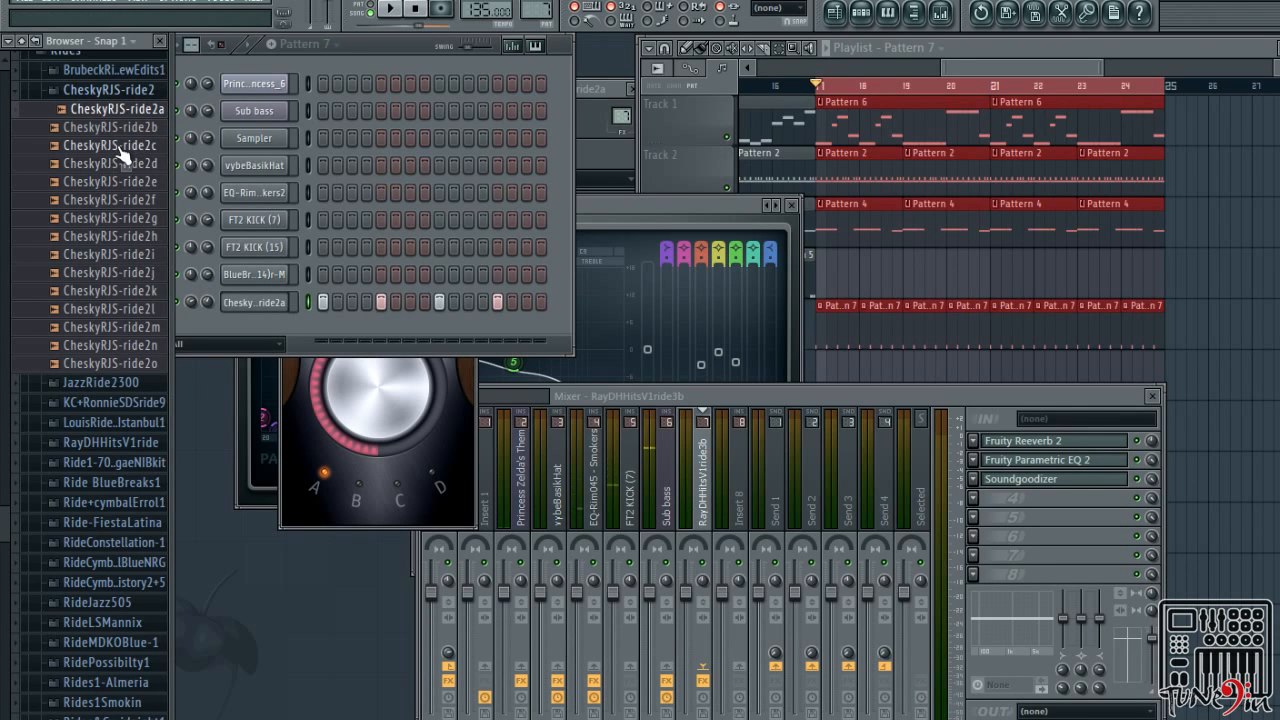
pyautogui.click(119, 149)
pyautogui.click(121, 165)
pyautogui.click(112, 145)
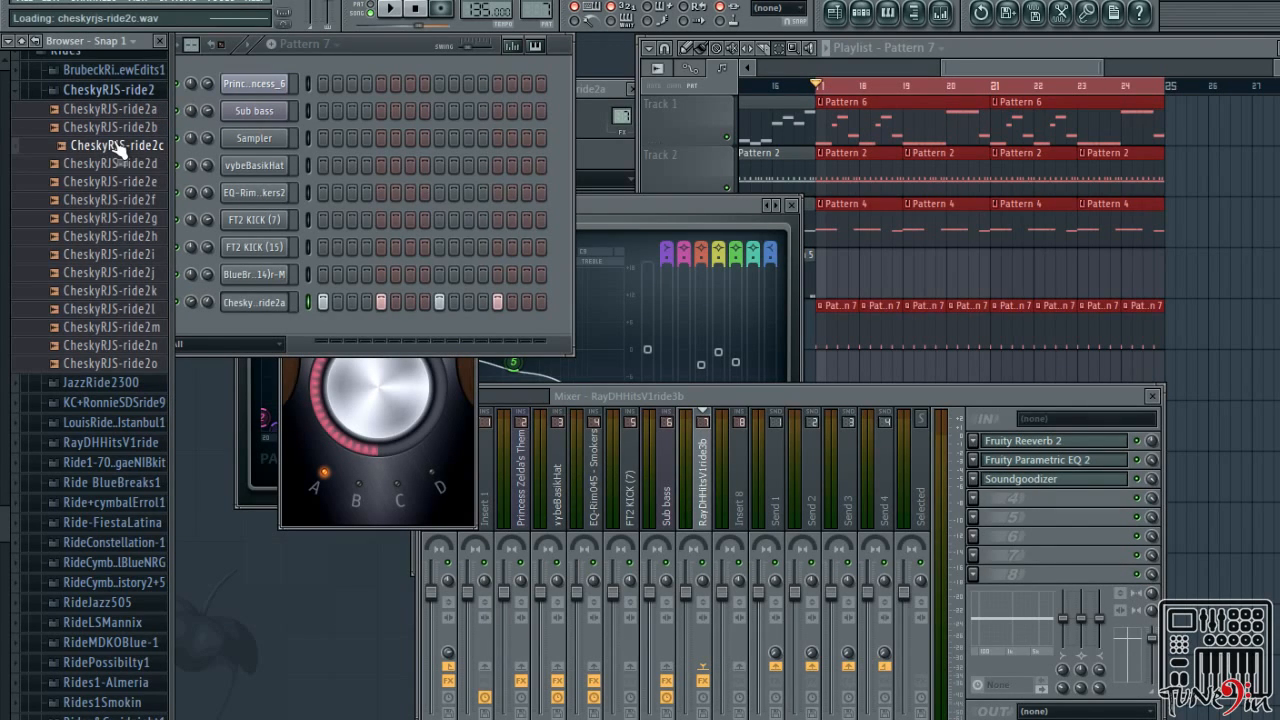
pyautogui.moveTo(112, 145); pyautogui.dragTo(258, 302)
pyautogui.press('space')
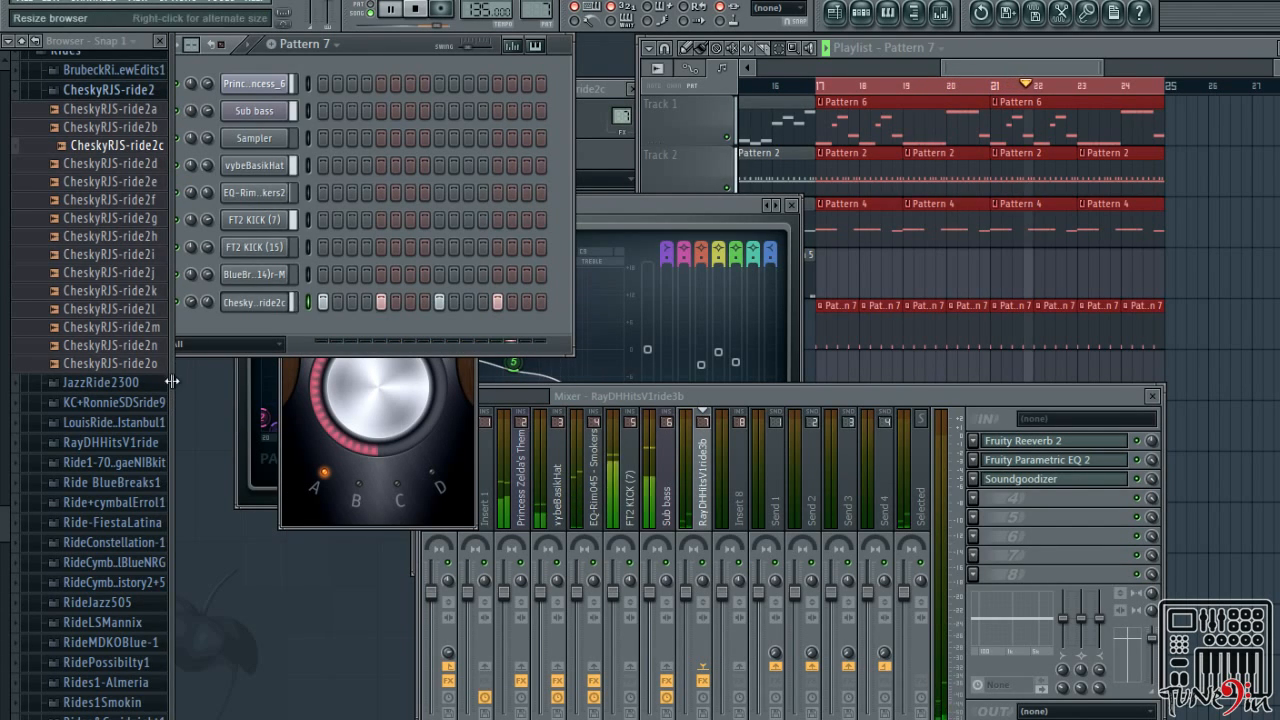
# Audition the CheskyRJS-ride2 samples from ride2e to ride2h
pyautogui.click(130, 184)
pyautogui.click(139, 202)
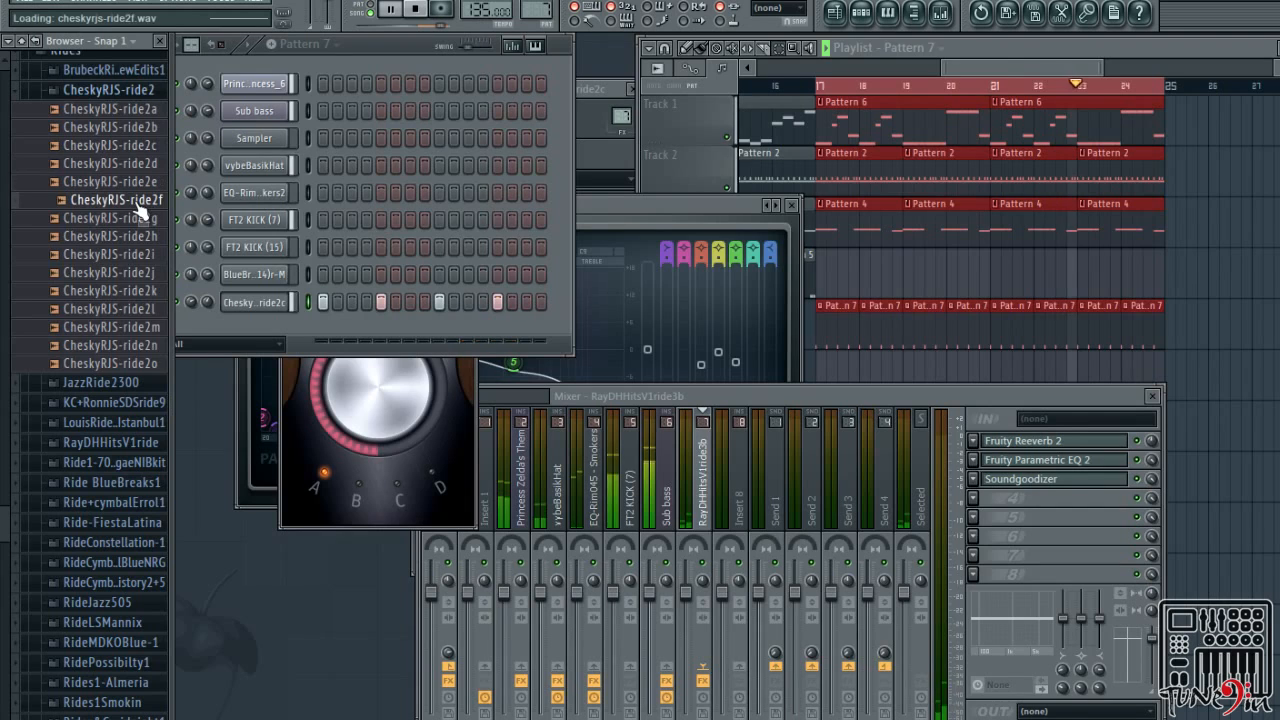
pyautogui.click(140, 220)
pyautogui.click(139, 238)
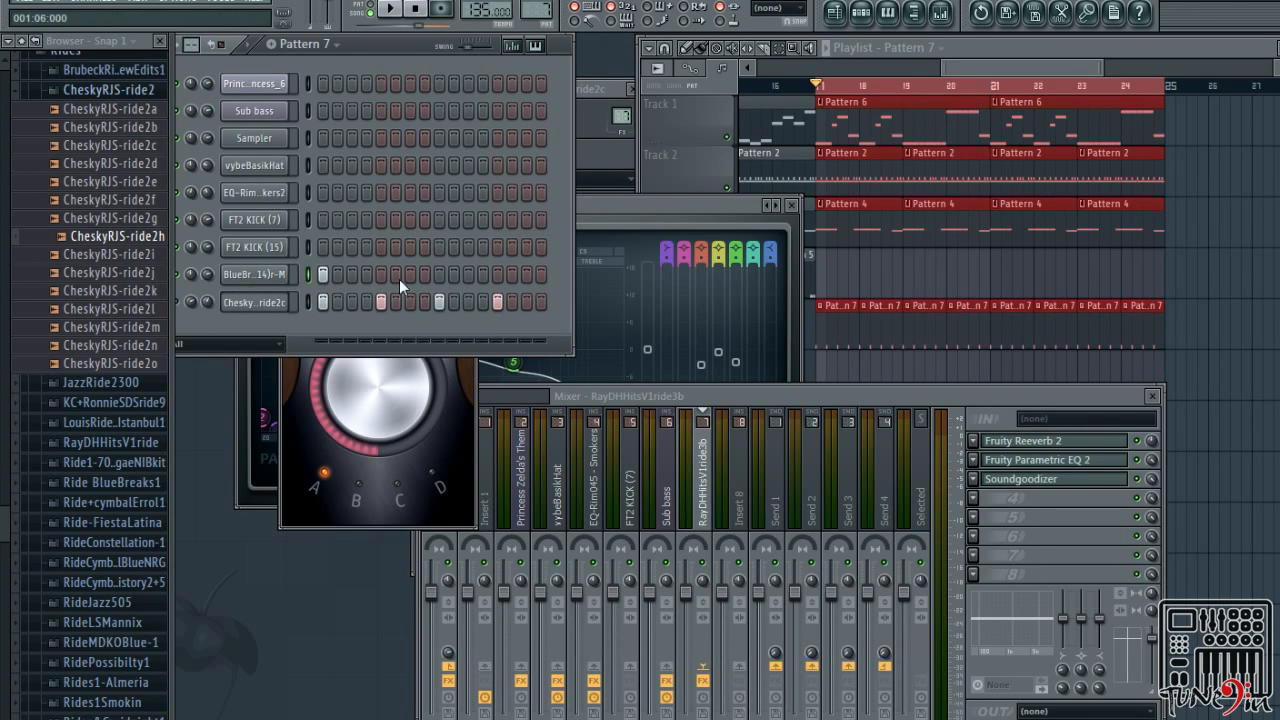
# Add BlueBreaksRide1(14)r-M hits on steps 1, 5, 9 and 13 of Pattern 7, route the channel to mixer track 7, and play the loop
pyautogui.click(444, 274)
pyautogui.click(289, 306)
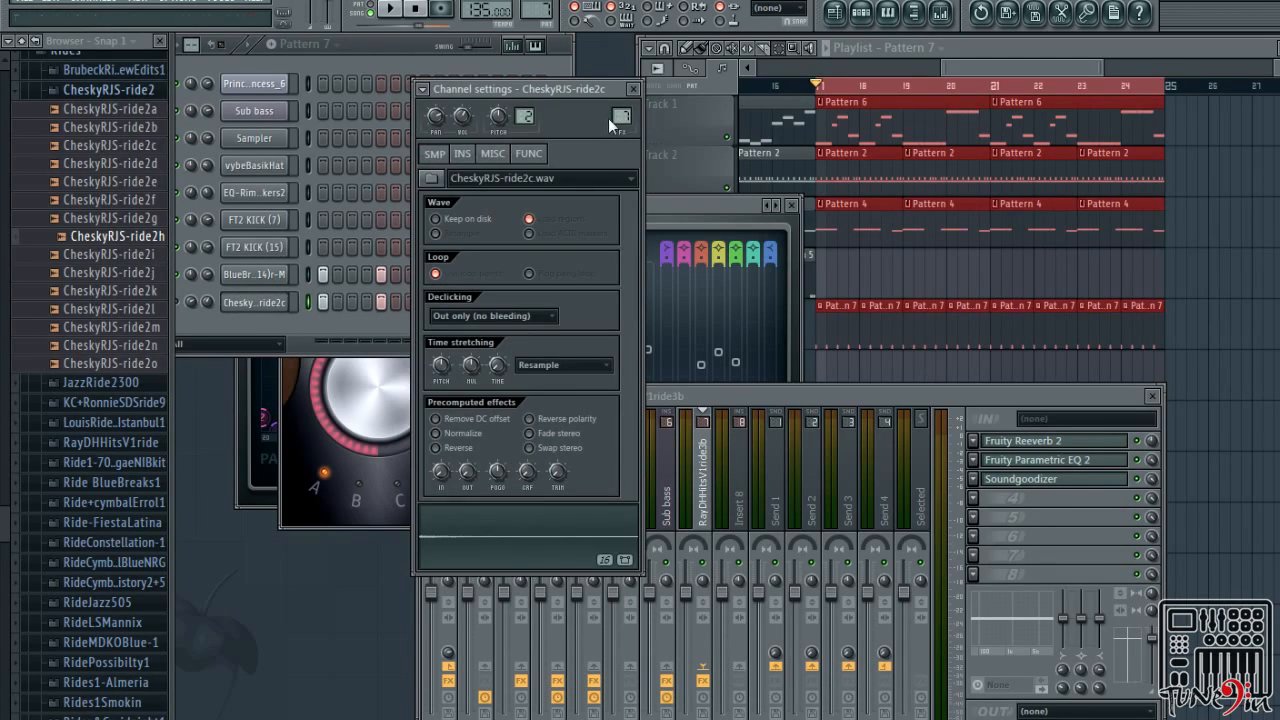
pyautogui.click(266, 276)
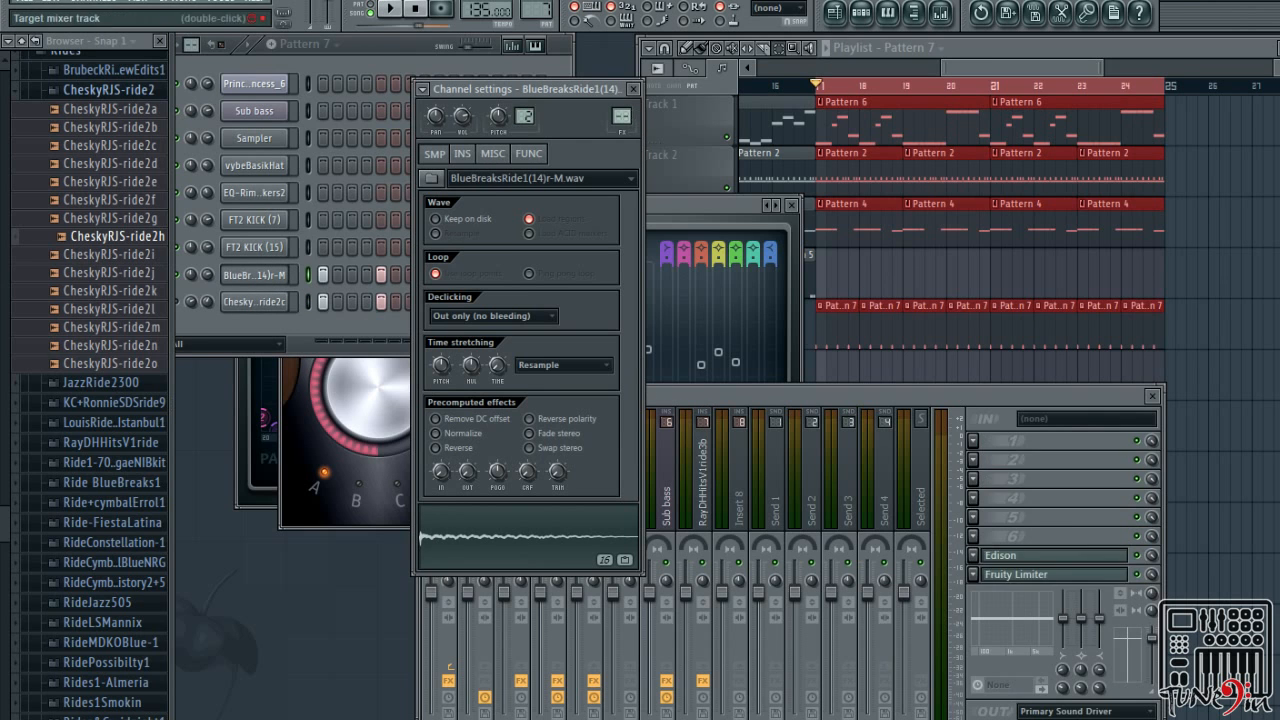
pyautogui.moveTo(621, 116); pyautogui.dragTo(621, 88)
pyautogui.press('space')
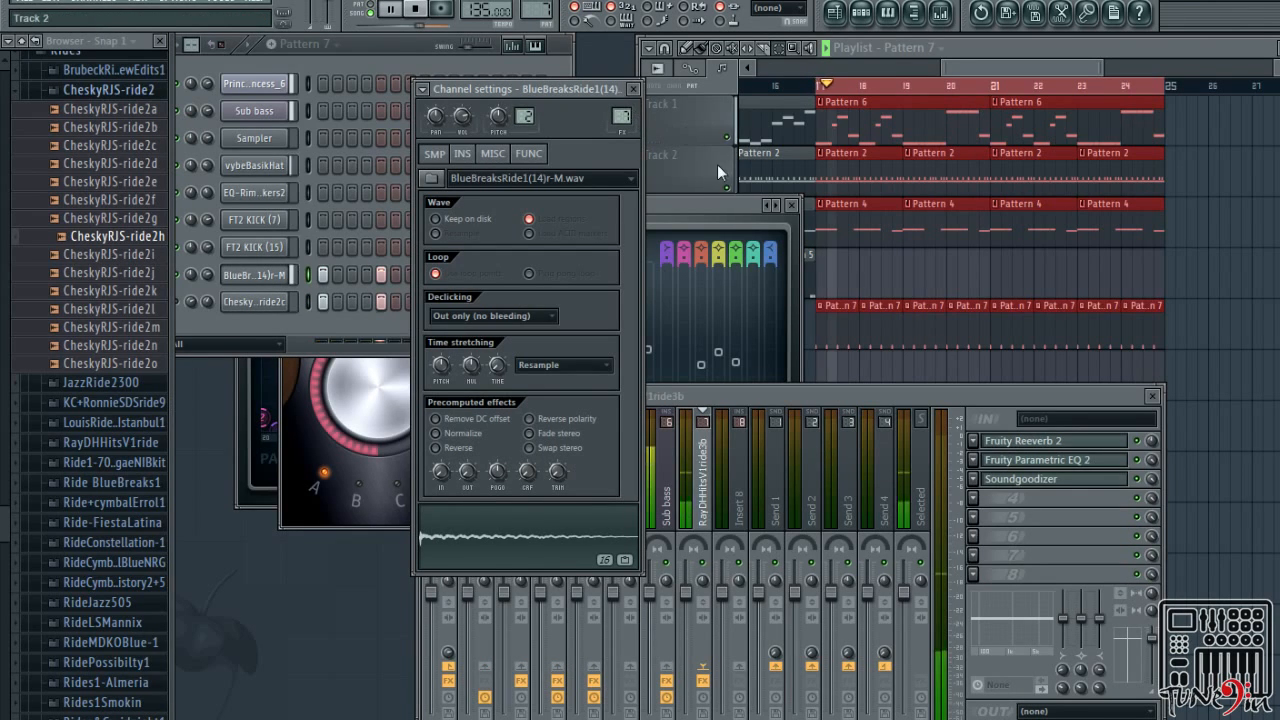
pyautogui.press('space')
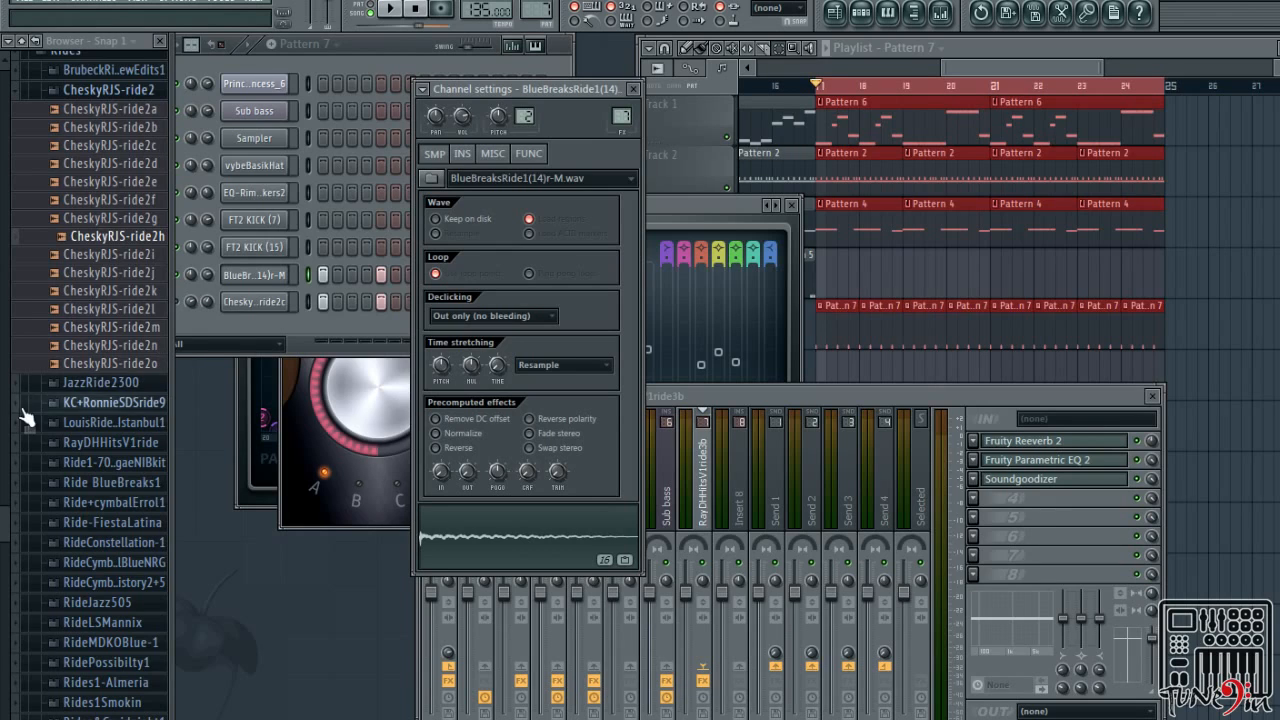
# Try CheskyRJS-ride2i as the bottom ride channel's sample with Pro transient time stretching, and play the loop
pyautogui.click(111, 260)
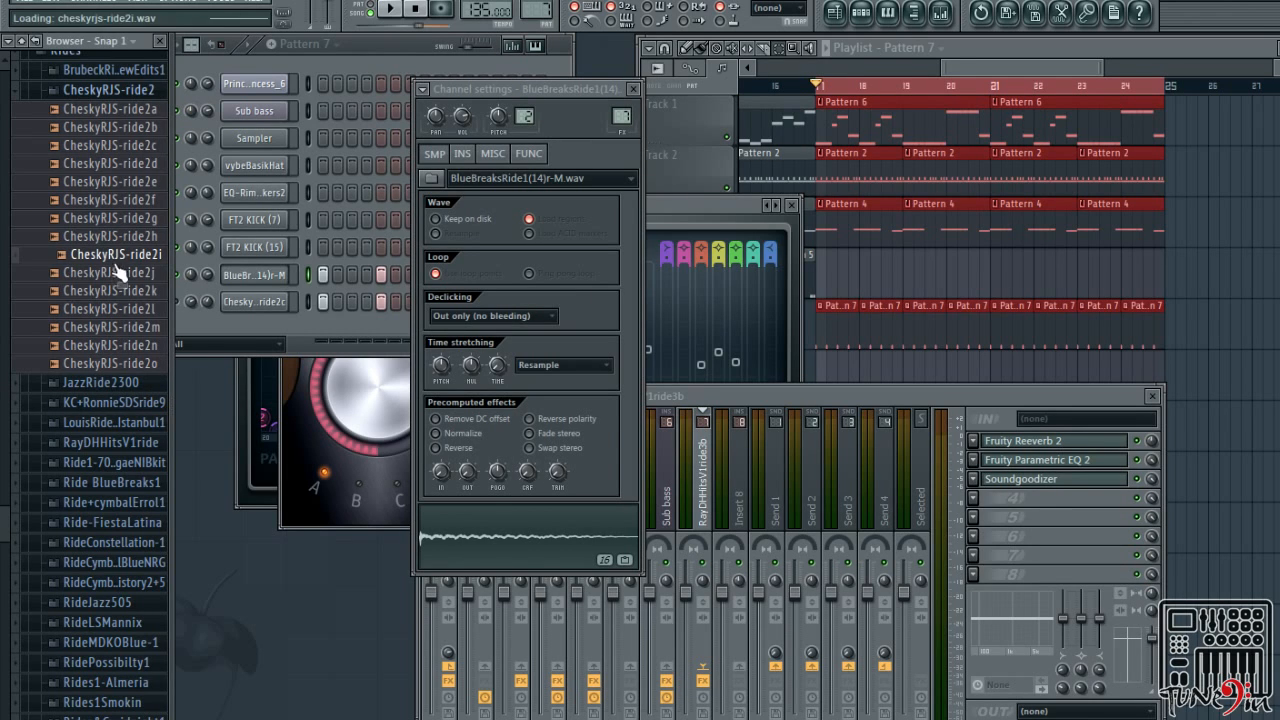
pyautogui.moveTo(268, 318); pyautogui.dragTo(260, 304)
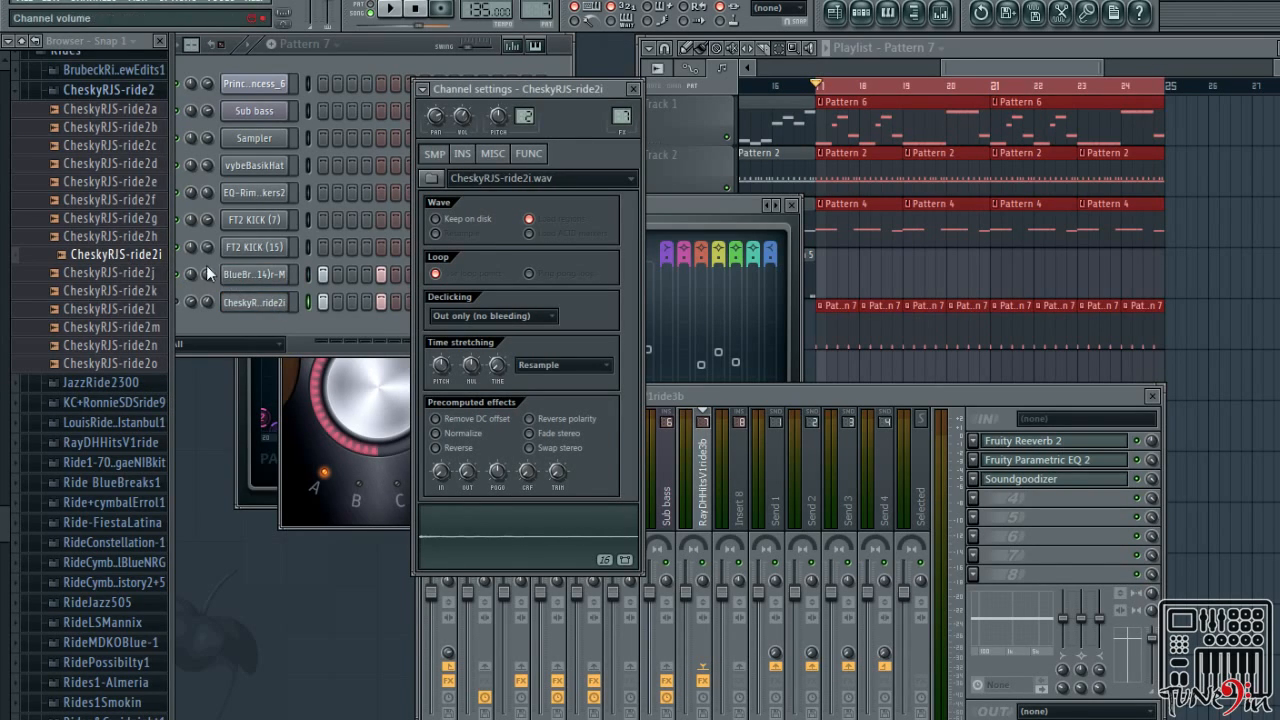
pyautogui.click(192, 279)
pyautogui.click(249, 306)
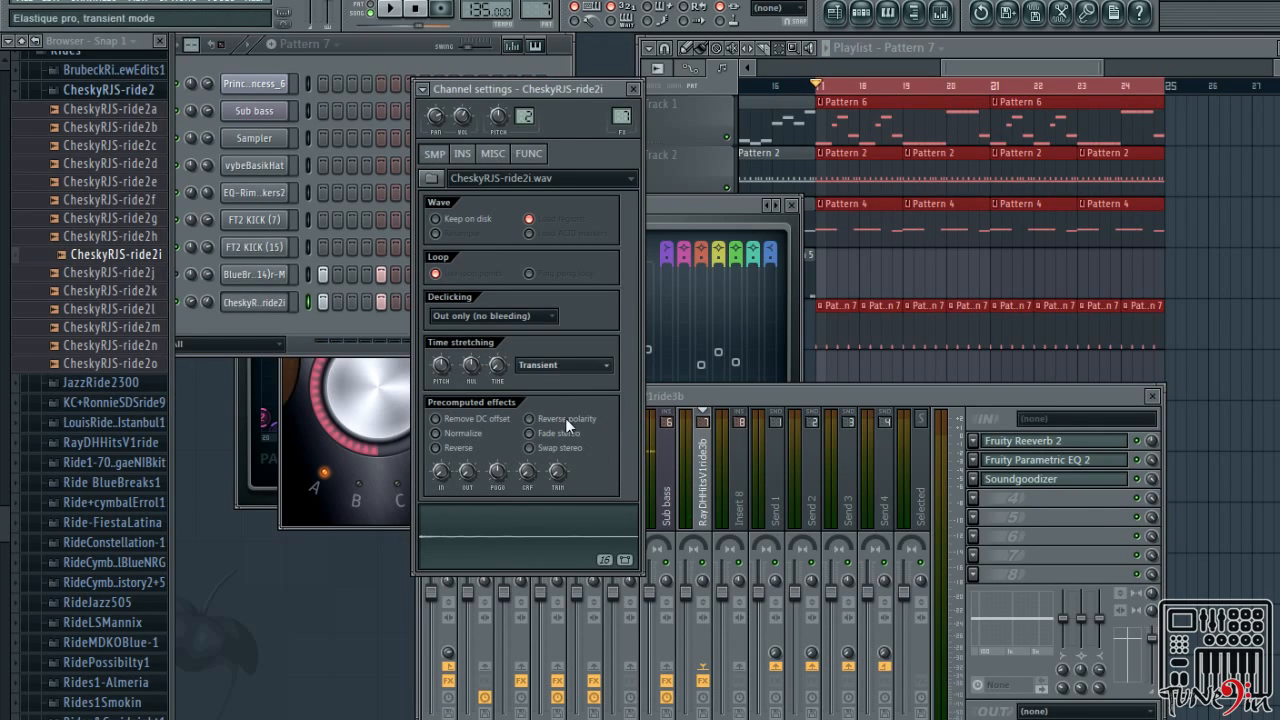
pyautogui.press('space')
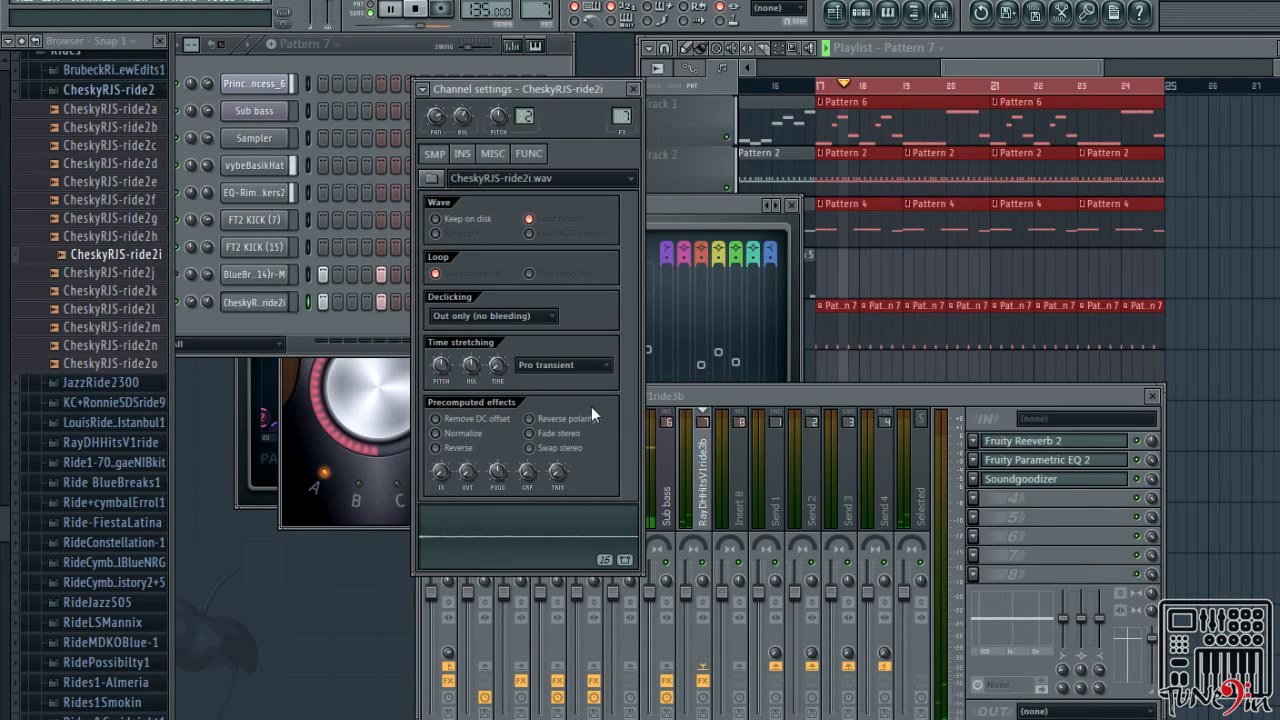
# Enable the CheskyRJS-ride2i channel's volume envelope, remove its attack, and try its hold and predelay times while the loop plays
pyautogui.click(462, 153)
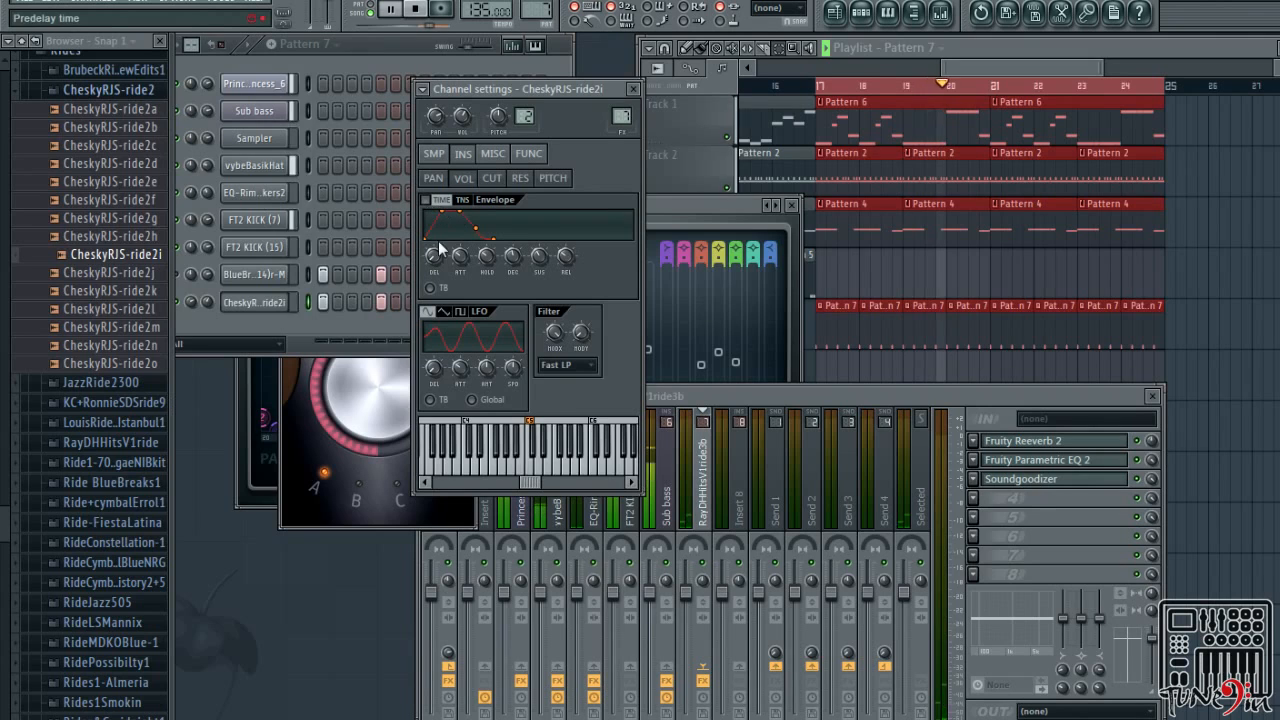
pyautogui.moveTo(486, 261); pyautogui.dragTo(486, 246)
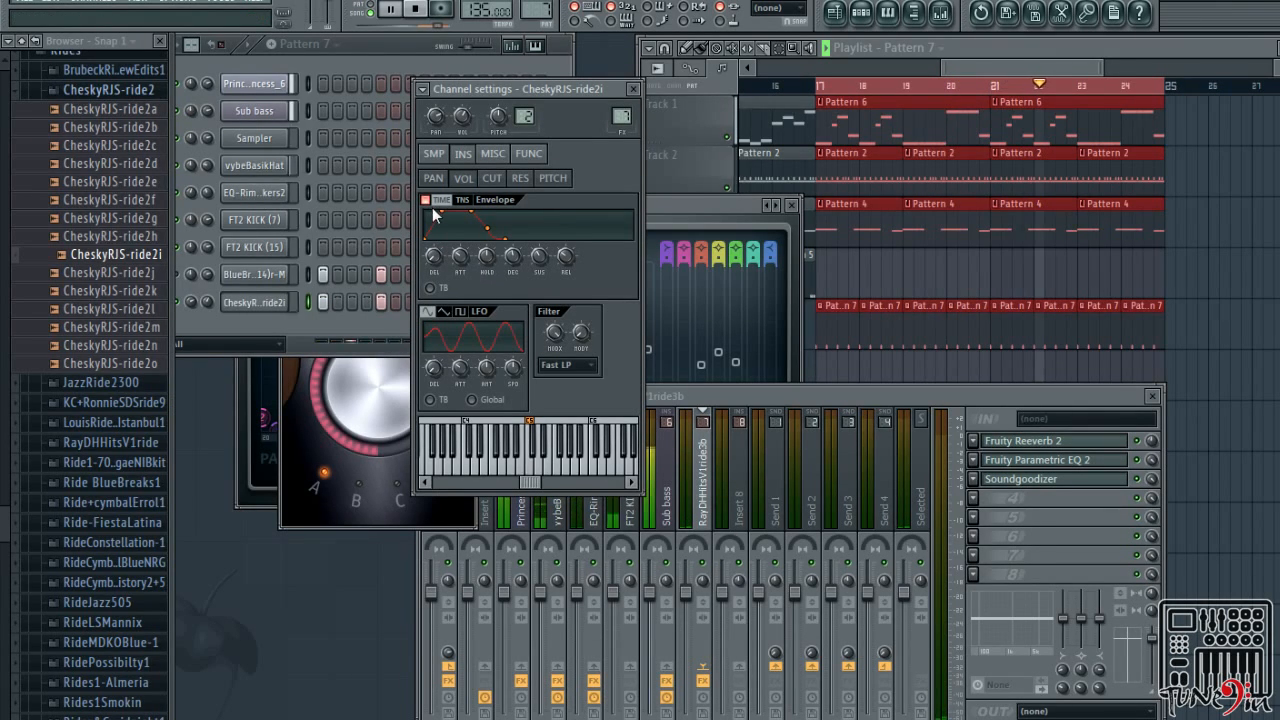
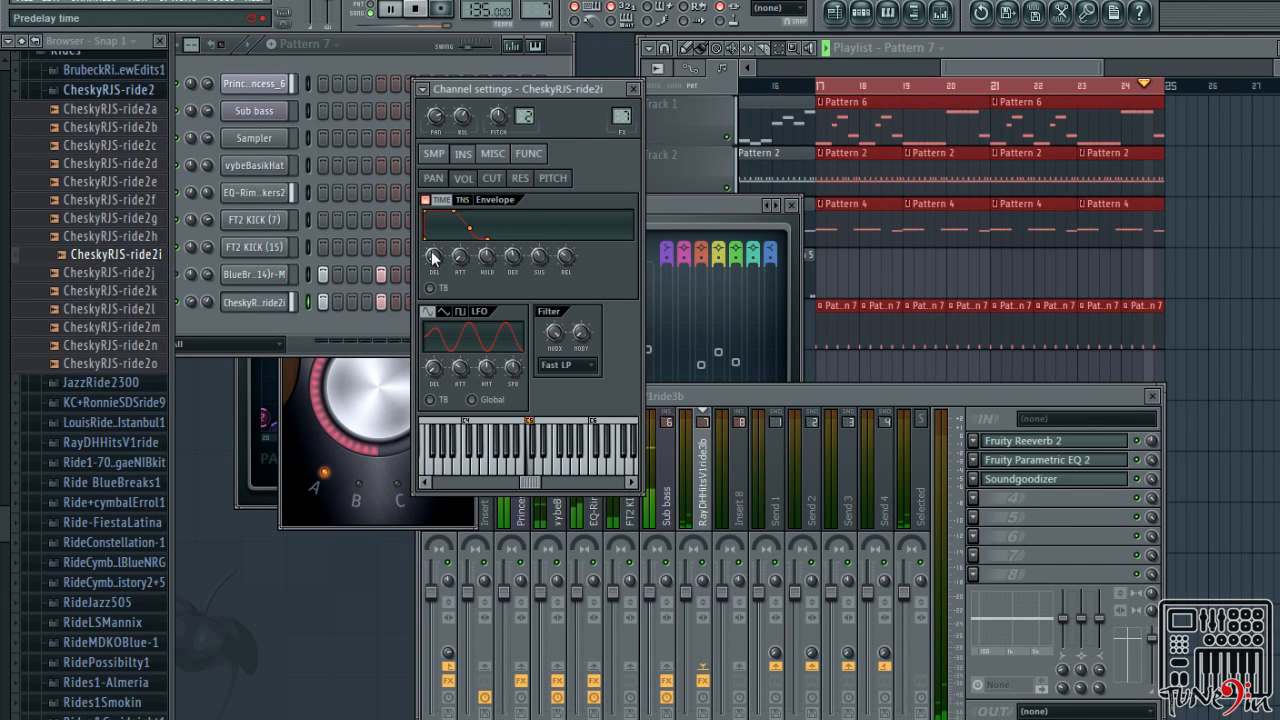
pyautogui.press('space')
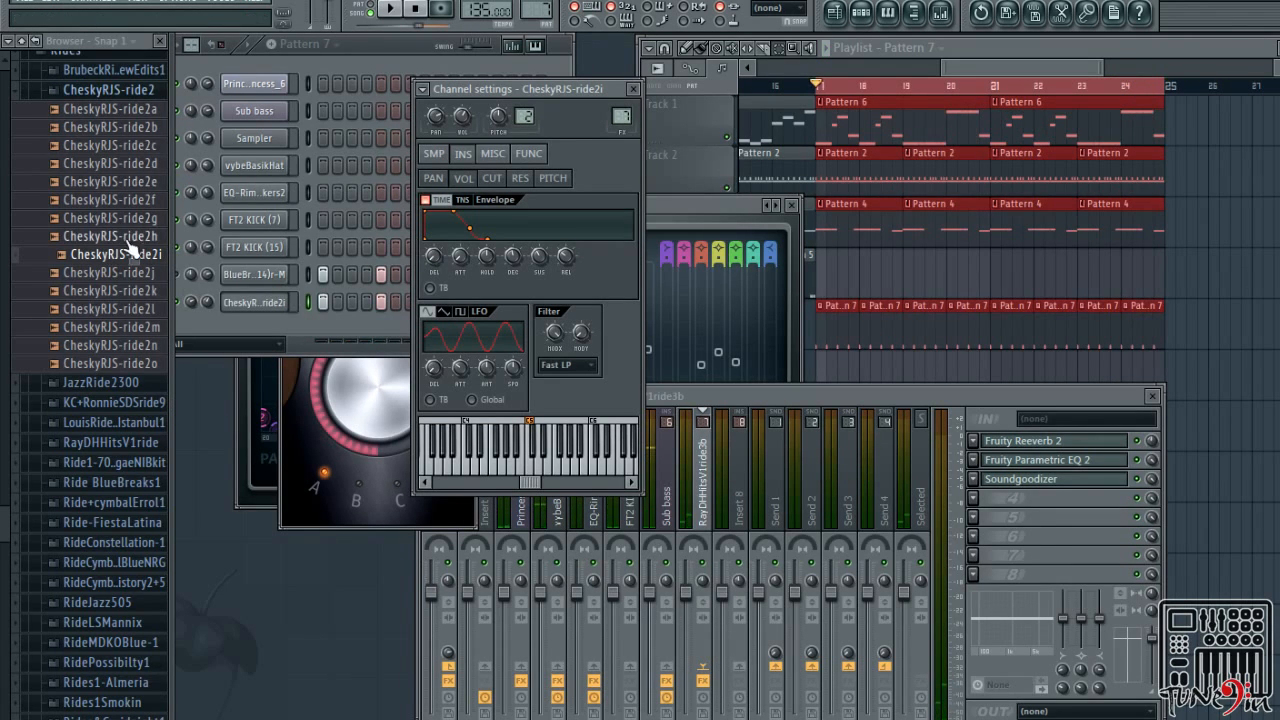
# Audition CheskyRJS-ride2j and ride2k, try ride2k as the ride channel's sample, and listen to the loop
pyautogui.click(112, 274)
pyautogui.click(112, 290)
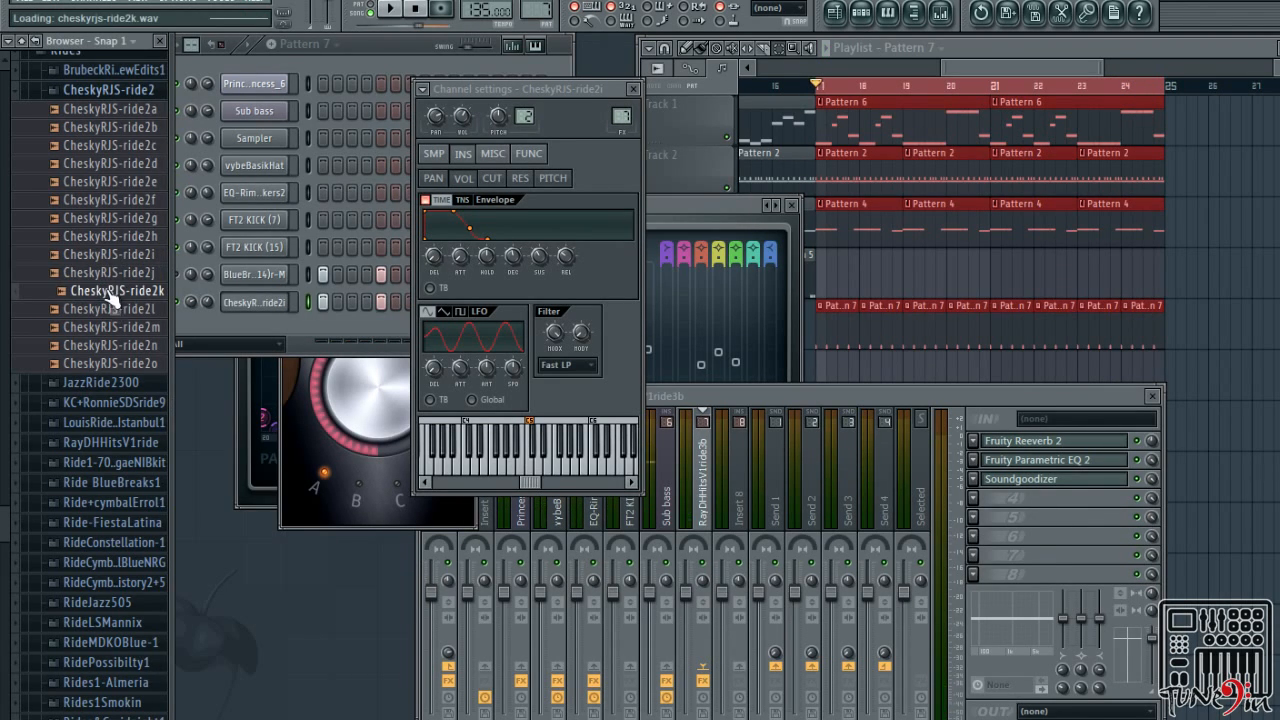
pyautogui.moveTo(112, 292); pyautogui.dragTo(270, 303)
pyautogui.press('space')
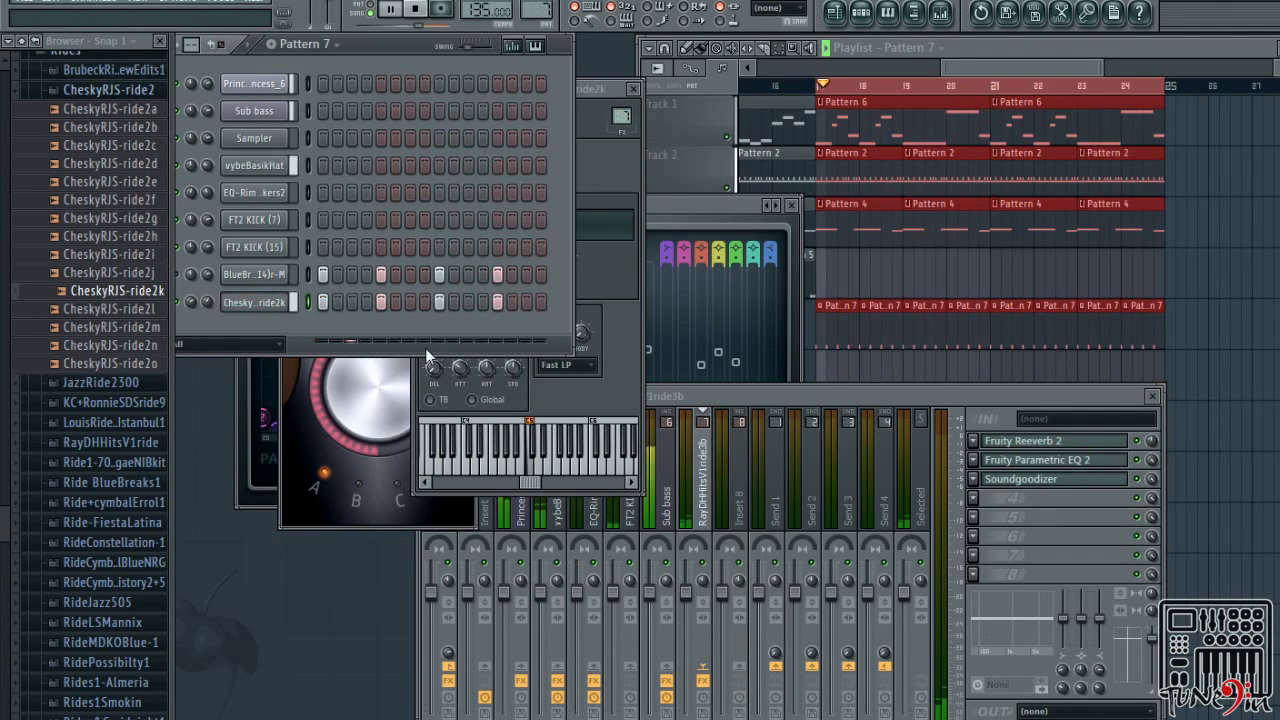
pyautogui.click(502, 368)
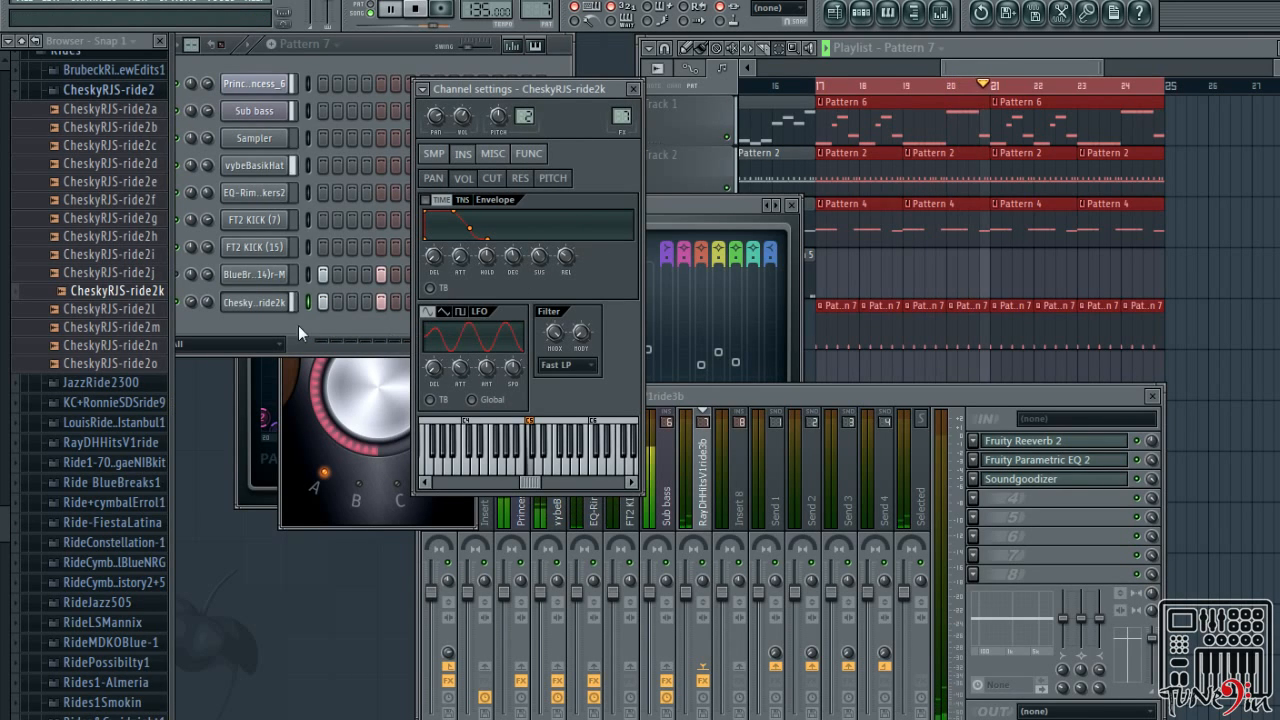
pyautogui.click(365, 336)
pyautogui.press('space')
# Audition the last CheskyRJS-ride2 samples from ride2o upward, and collapse the ride folders
pyautogui.click(138, 362)
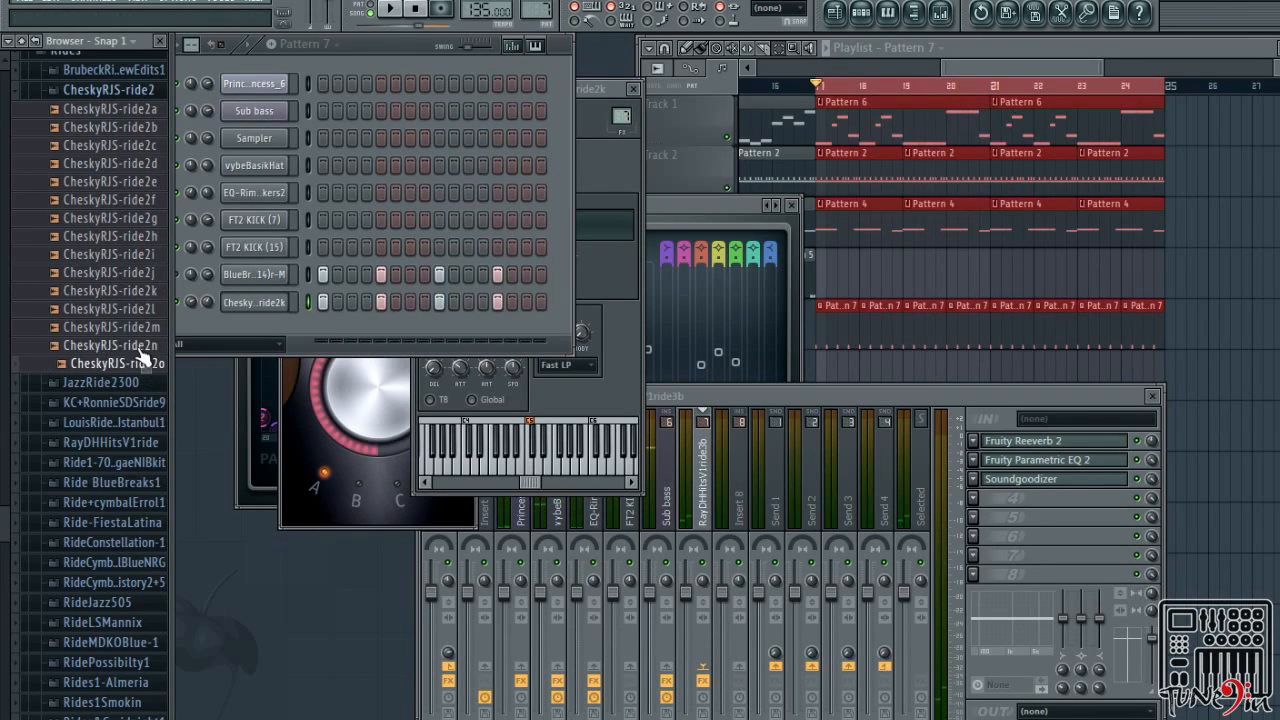
pyautogui.press('Up')
pyautogui.press('Up')
pyautogui.click(62, 93)
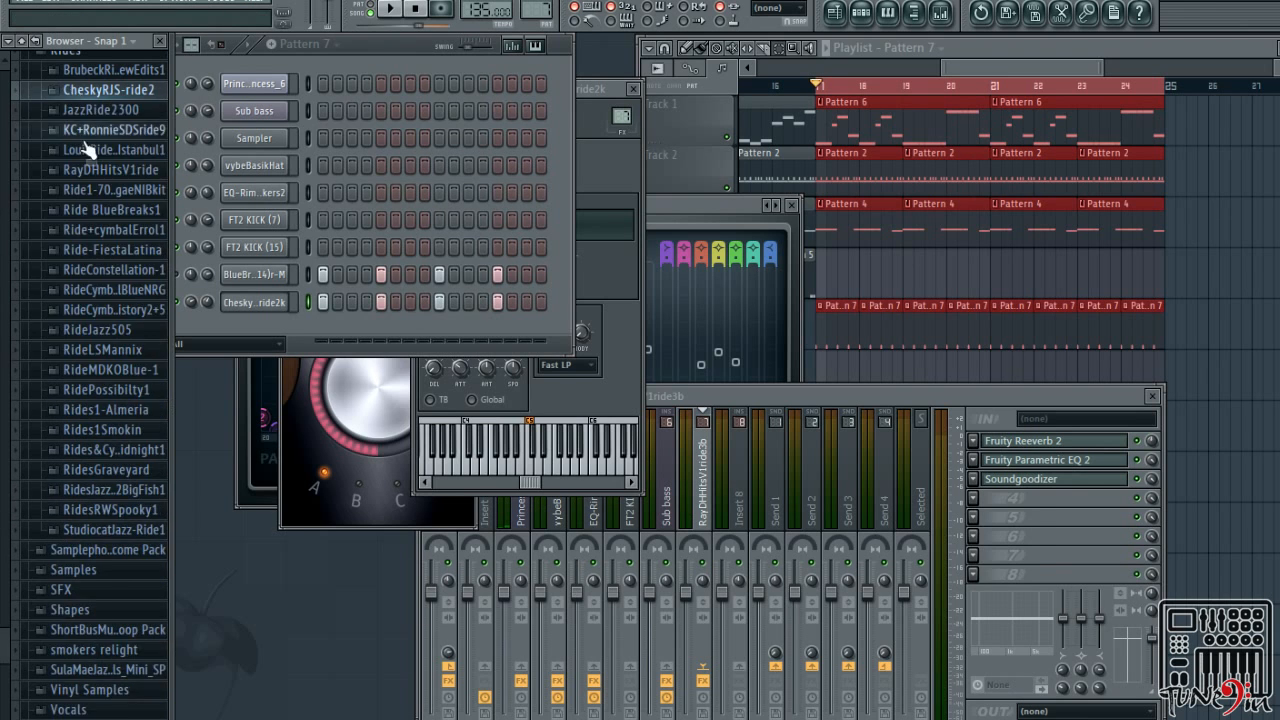
pyautogui.scroll(2, 86, 140)
pyautogui.click(86, 158)
# Browse the sample packs to the Legacy drums' FPC Cymbals folder and look through its ride samples
pyautogui.scroll(4, 86, 164)
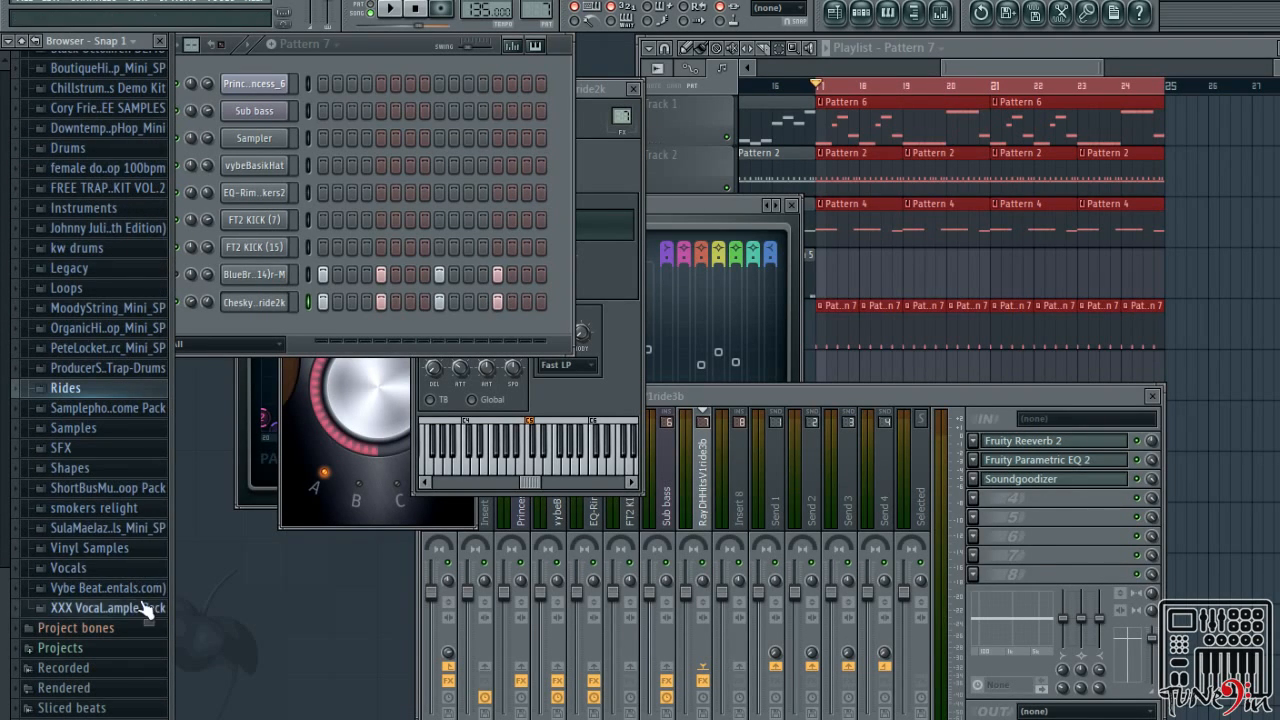
pyautogui.scroll(5, 95, 560)
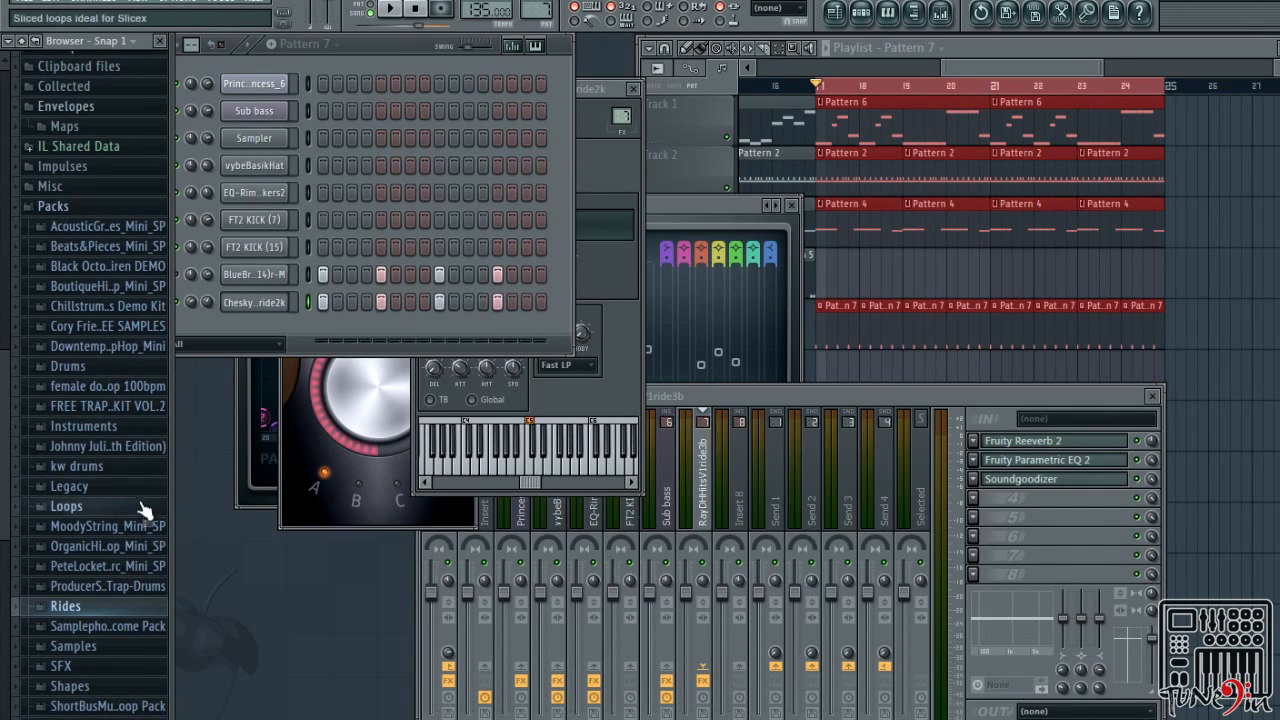
pyautogui.scroll(-1, 139, 530)
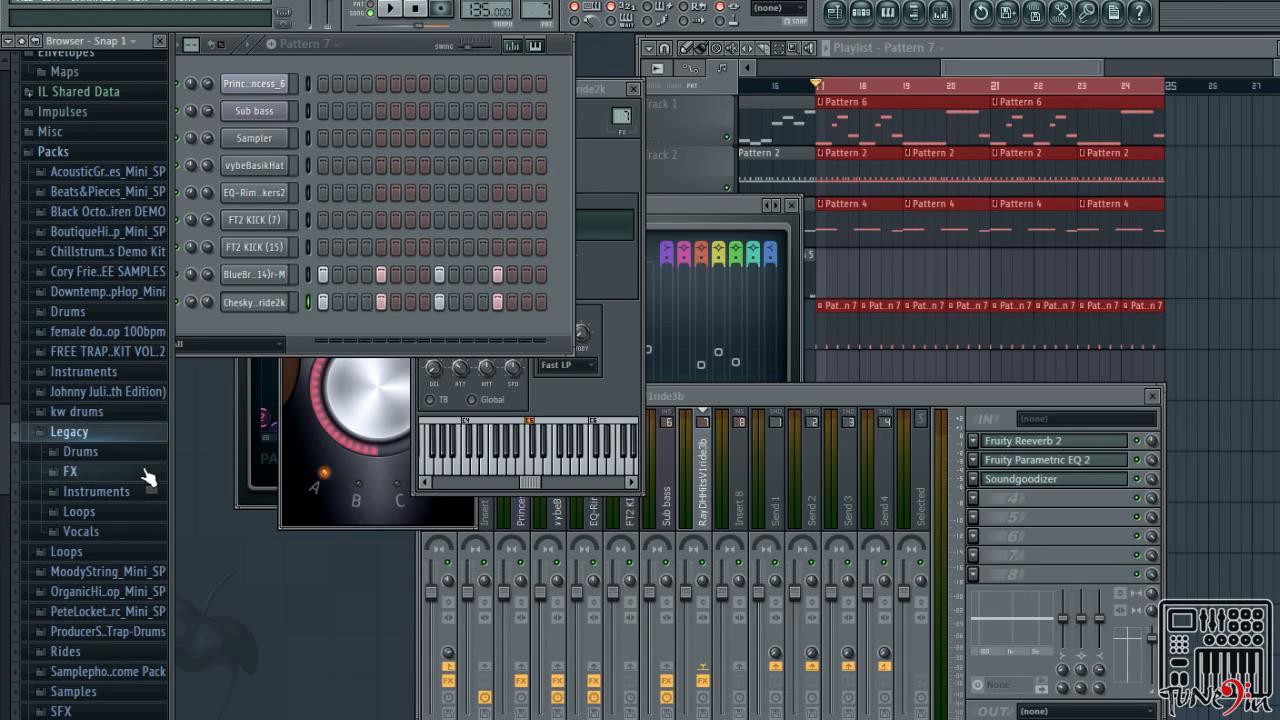
pyautogui.click(130, 434)
pyautogui.click(128, 433)
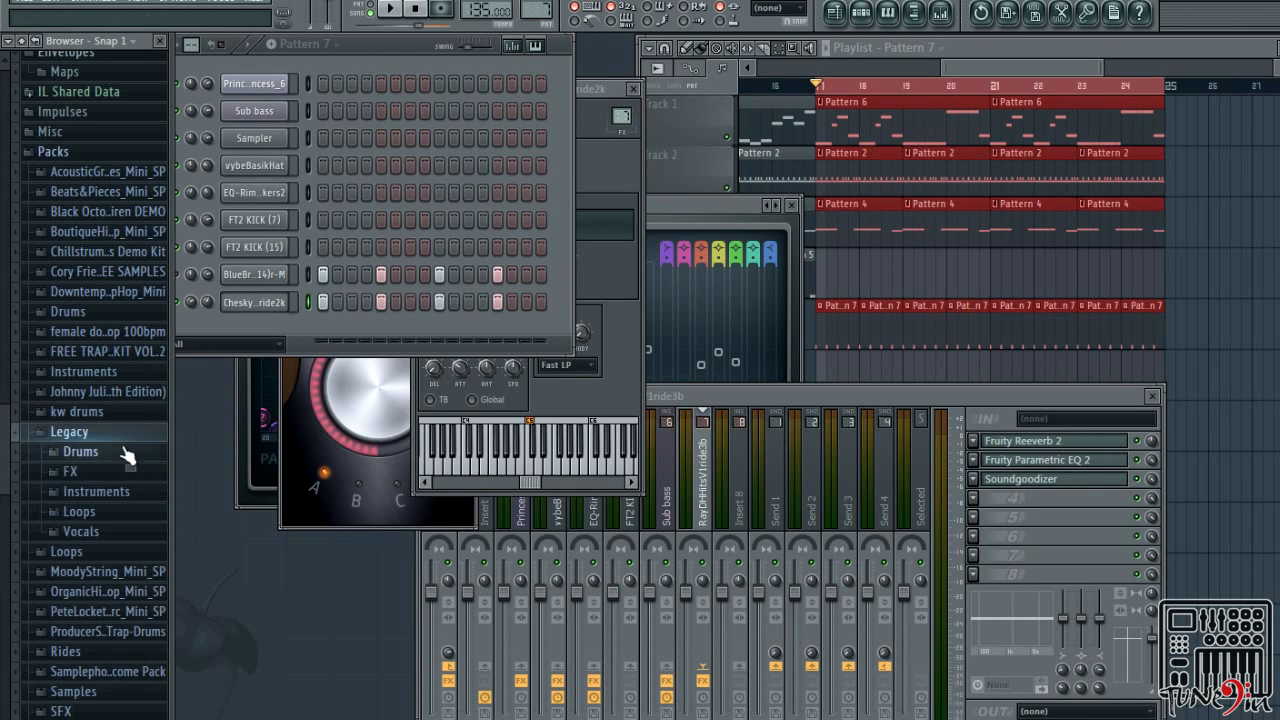
pyautogui.click(128, 451)
pyautogui.click(133, 491)
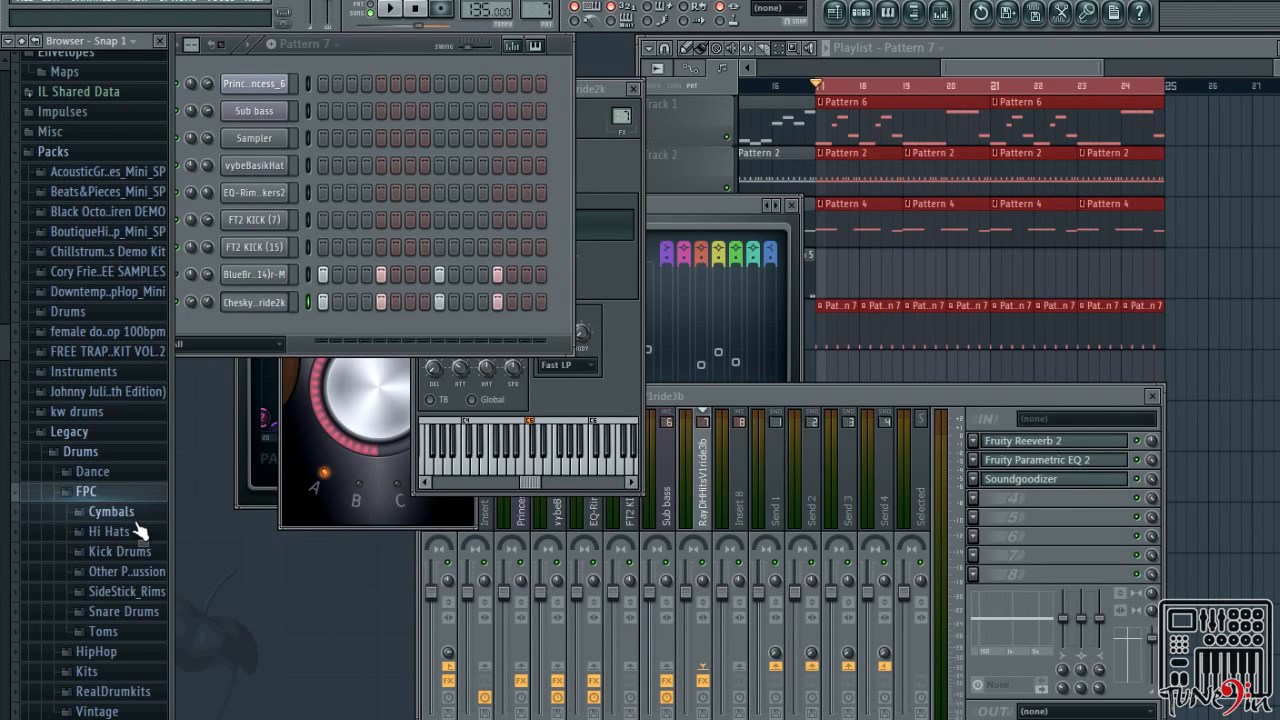
pyautogui.click(158, 512)
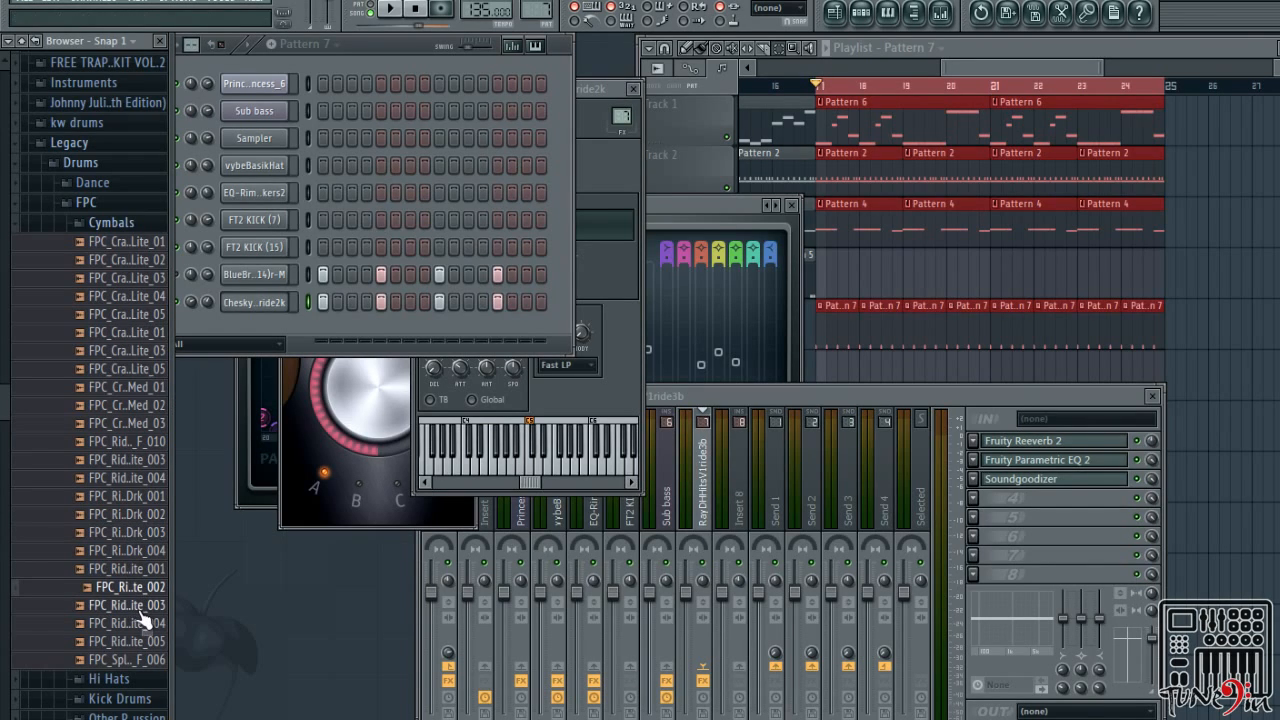
# Replace the bottom ride channel's sample with FPC_Ride_GLite_003, play the loop, and open the channel's settings
pyautogui.moveTo(138, 613); pyautogui.dragTo(236, 314)
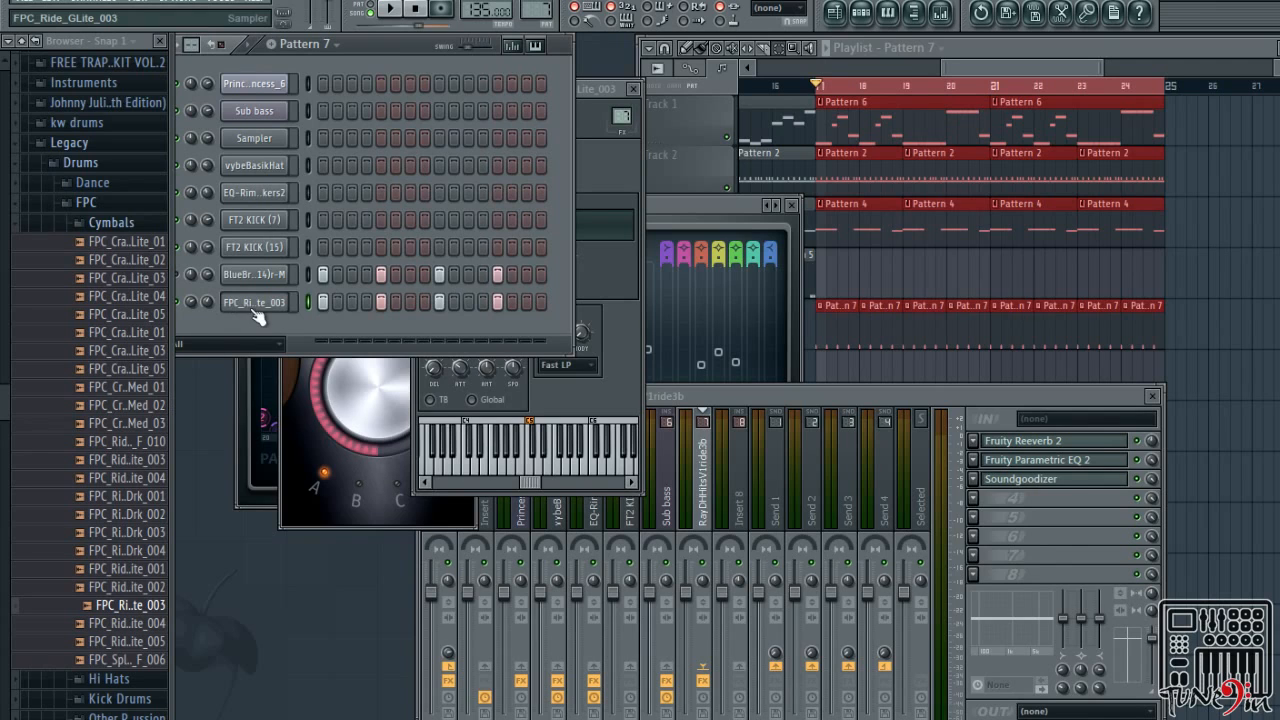
pyautogui.press('space')
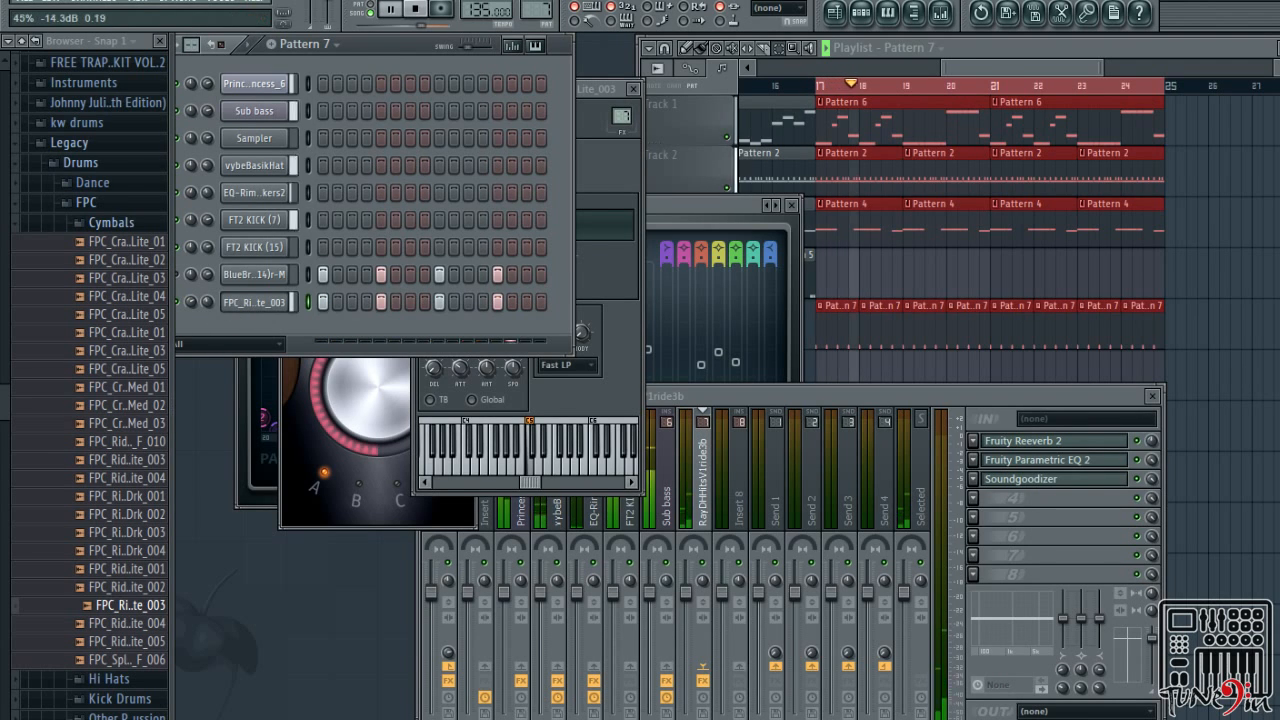
pyautogui.click(279, 309)
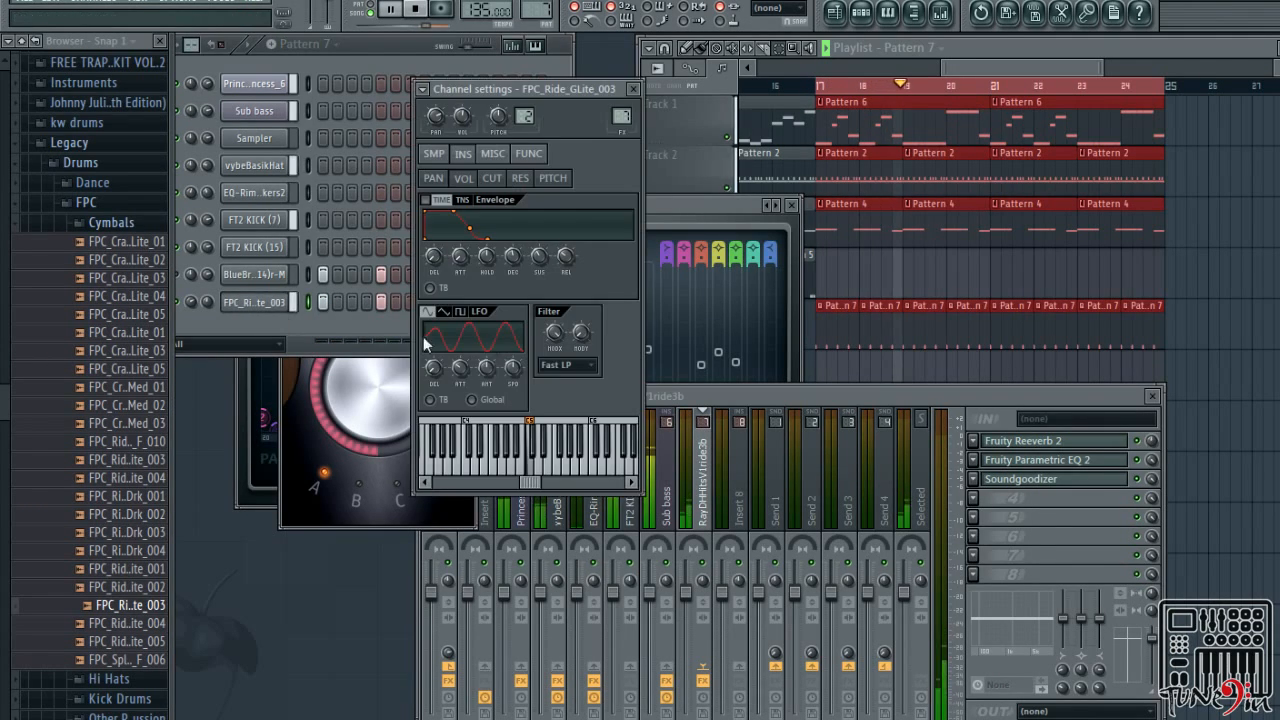
# Open Fruity Parametric EQ 2 on the RayDHHitsV1ride3b mixer track and reset it to a flat curve
pyautogui.click(854, 392)
pyautogui.click(1040, 460)
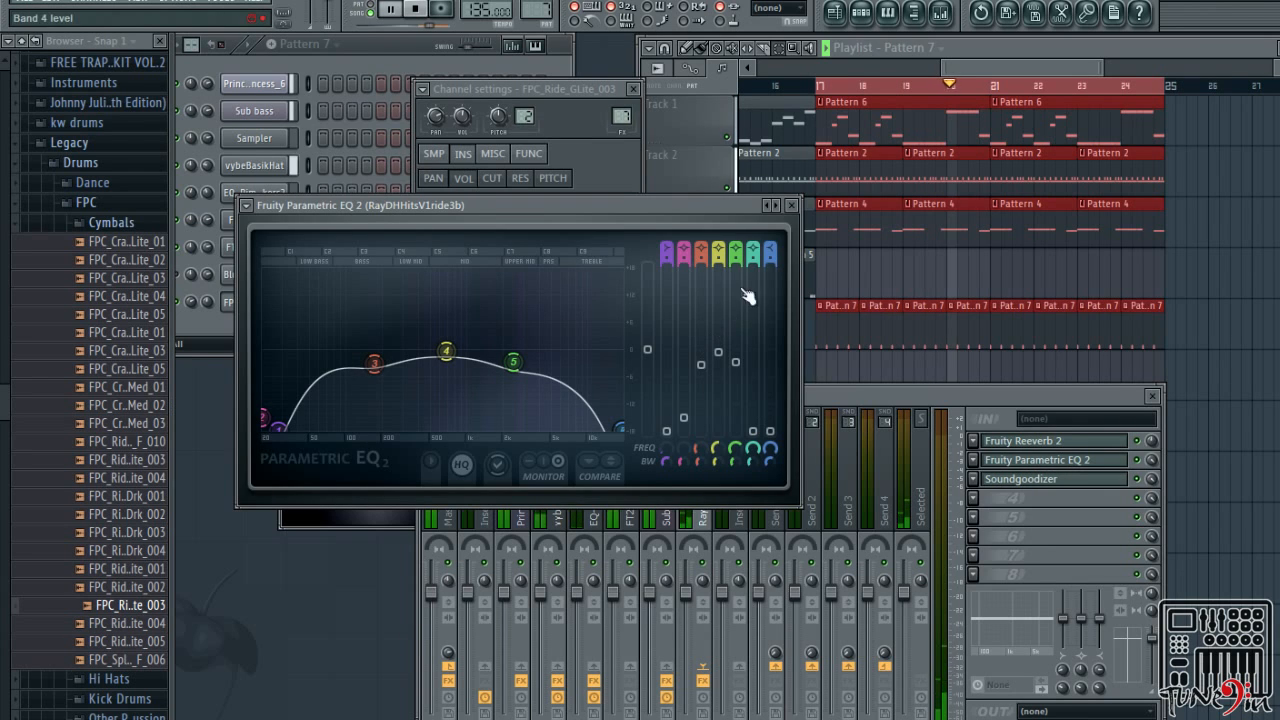
pyautogui.rightClick(769, 205)
pyautogui.click(805, 209)
pyautogui.press('space')
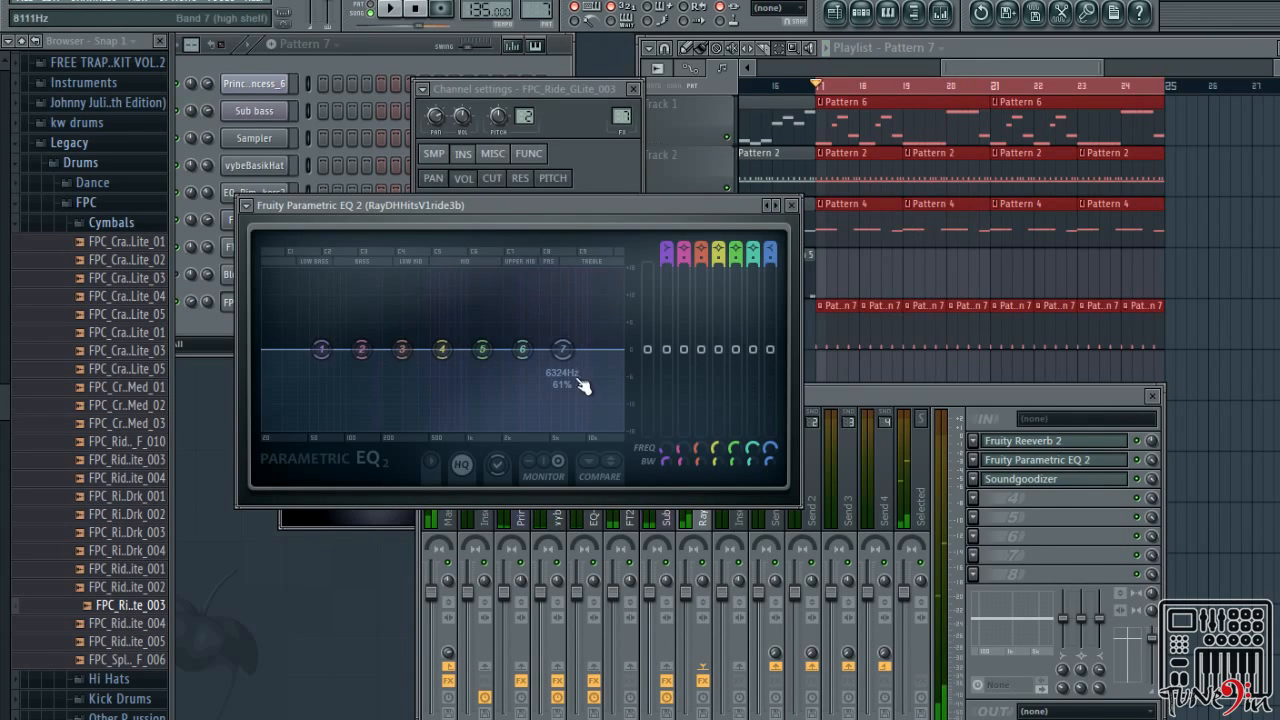
# Roll off the ride's lows and highs by pulling EQ bands 1, 2, 6 and 7 fully down at the spectrum's ends
pyautogui.moveTo(563, 349); pyautogui.dragTo(620, 428)
pyautogui.moveTo(321, 349); pyautogui.dragTo(265, 426)
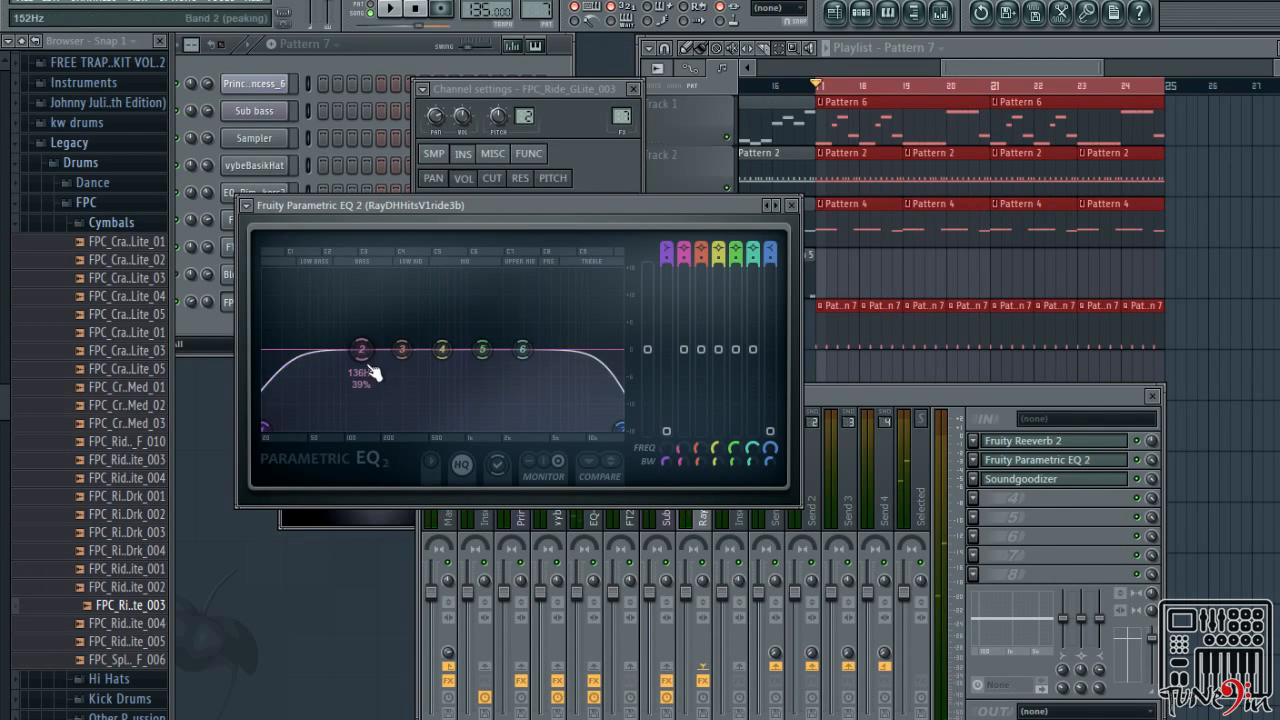
pyautogui.moveTo(362, 349); pyautogui.dragTo(268, 428)
pyautogui.moveTo(522, 349); pyautogui.dragTo(626, 437)
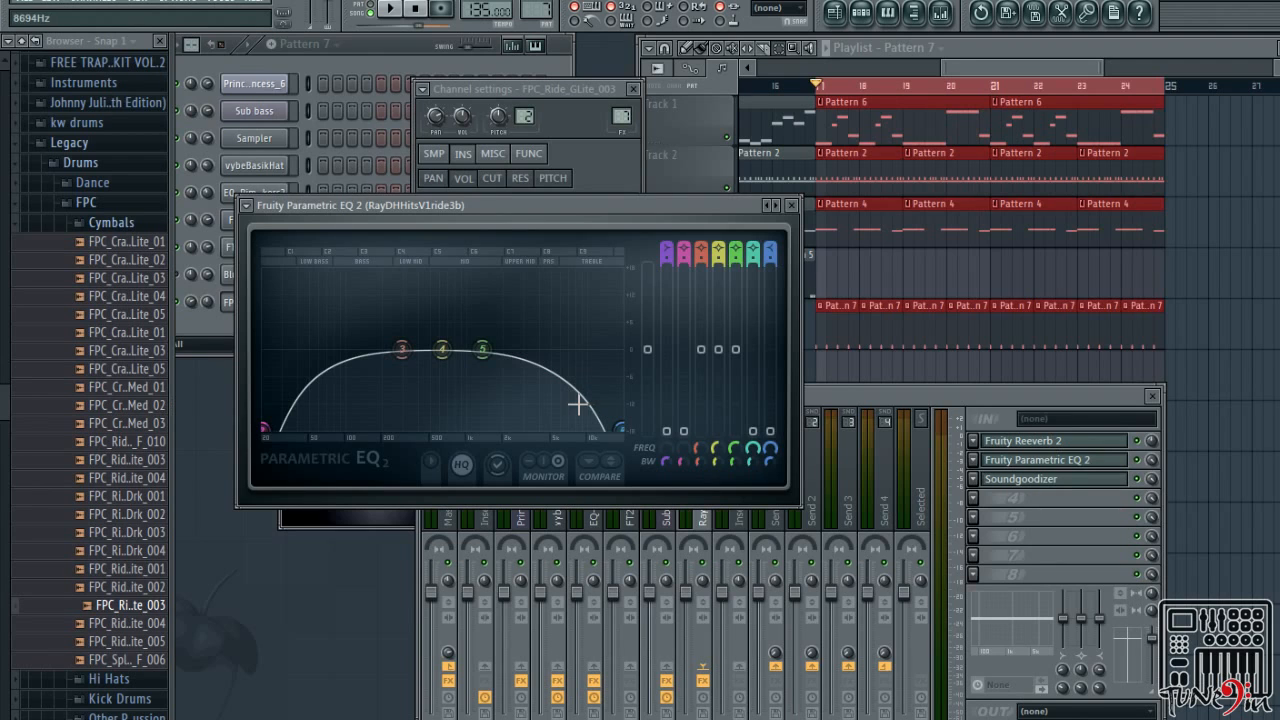
# Shift the EQ's high cut lower with bands 6 and 7, and move bands 3 to 5 down in frequency, band 5 to about 1240 Hz
pyautogui.moveTo(482, 349); pyautogui.dragTo(381, 350)
pyautogui.moveTo(624, 432); pyautogui.dragTo(593, 429)
pyautogui.moveTo(621, 429); pyautogui.dragTo(611, 429)
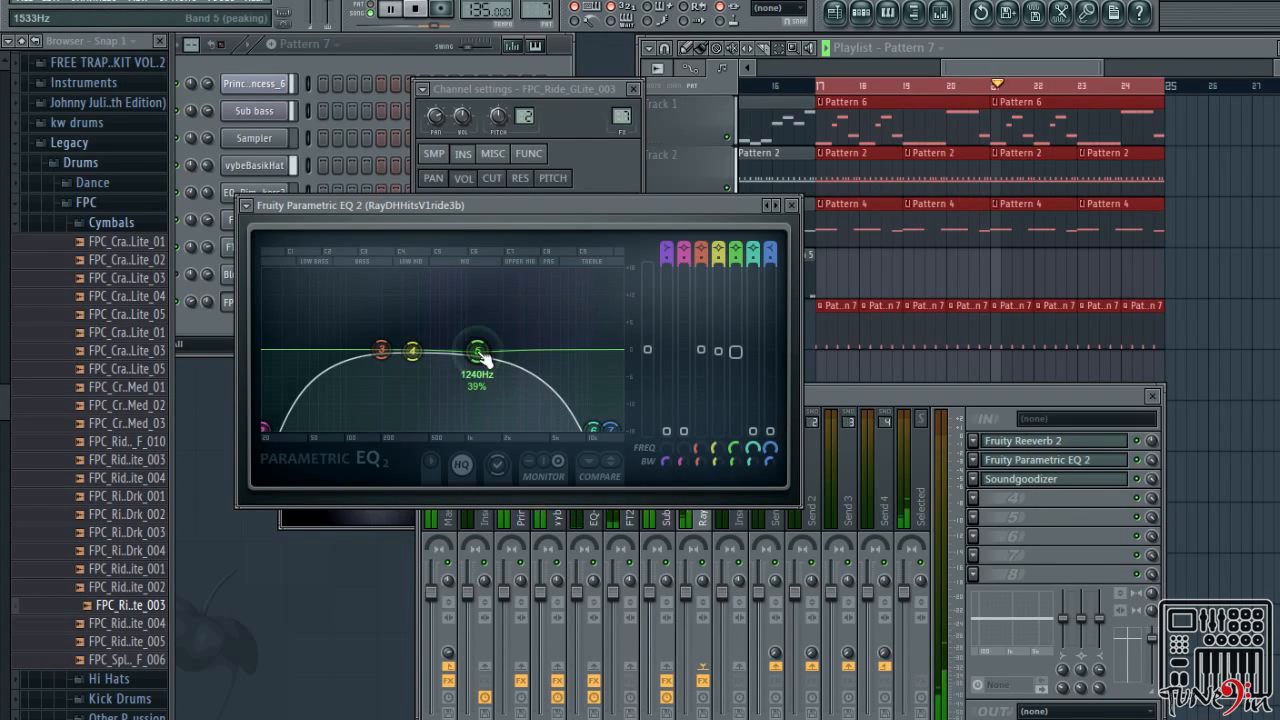
pyautogui.moveTo(412, 351); pyautogui.dragTo(425, 349)
# Try FPC_Ride_GLite_001 as the bottom ride channel's sample and view the ride track's Reeverb 2 and EQ during playback
pyautogui.click(137, 588)
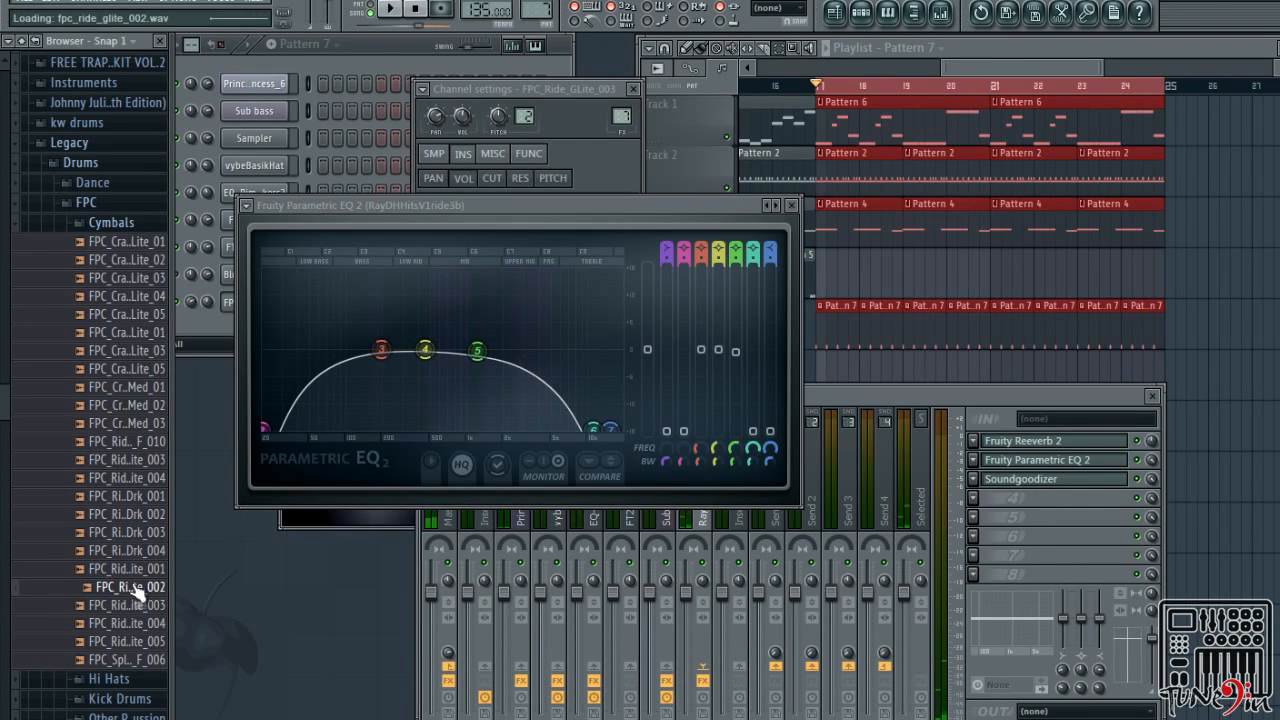
pyautogui.click(138, 575)
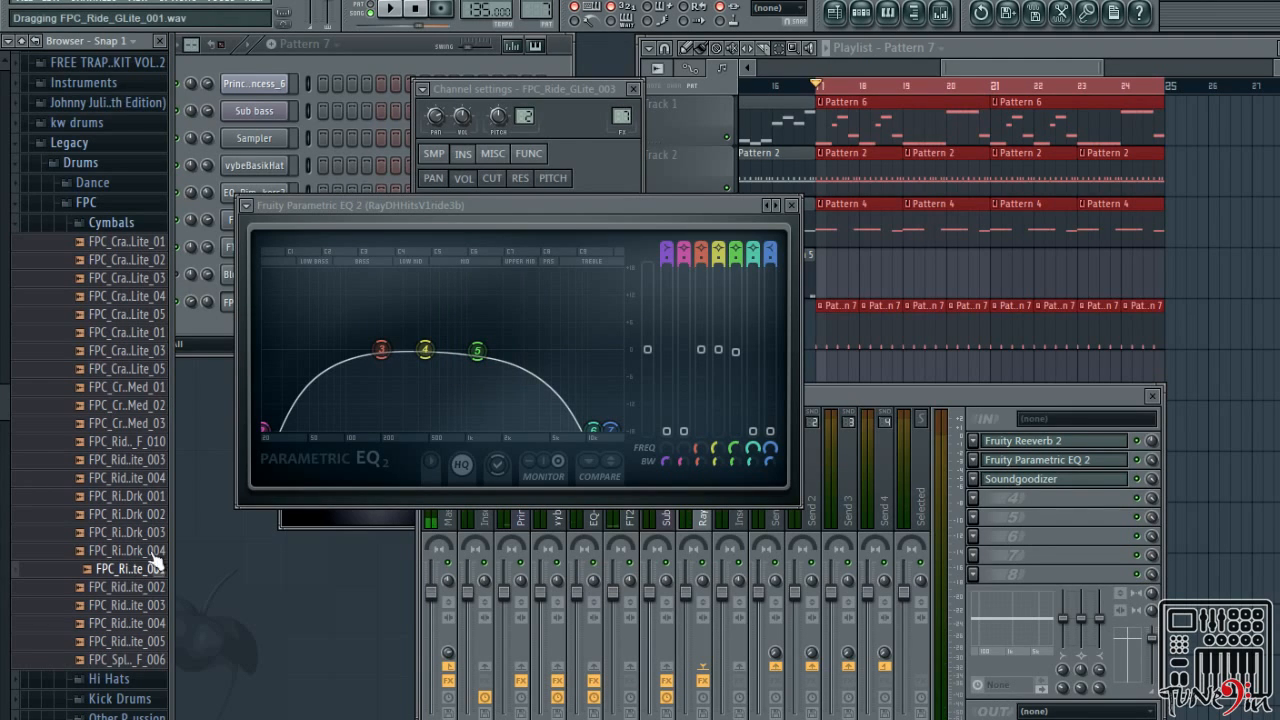
pyautogui.moveTo(210, 316); pyautogui.dragTo(212, 310)
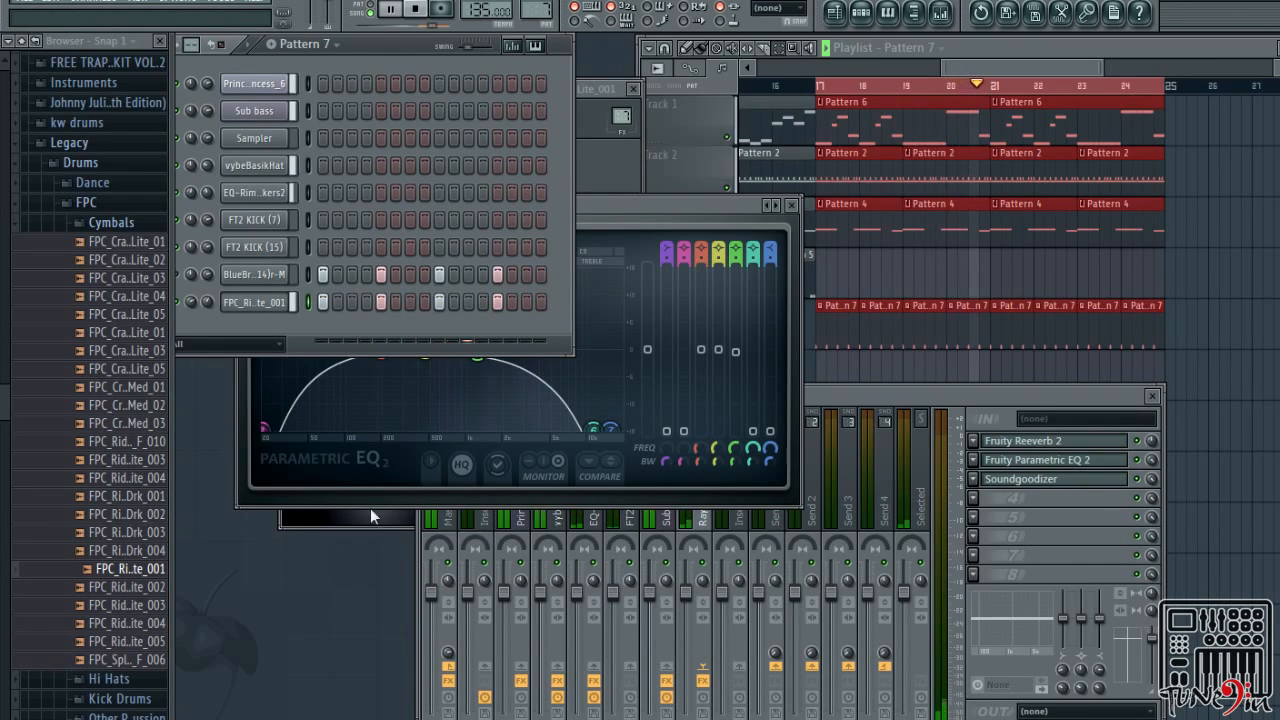
pyautogui.click(1030, 440)
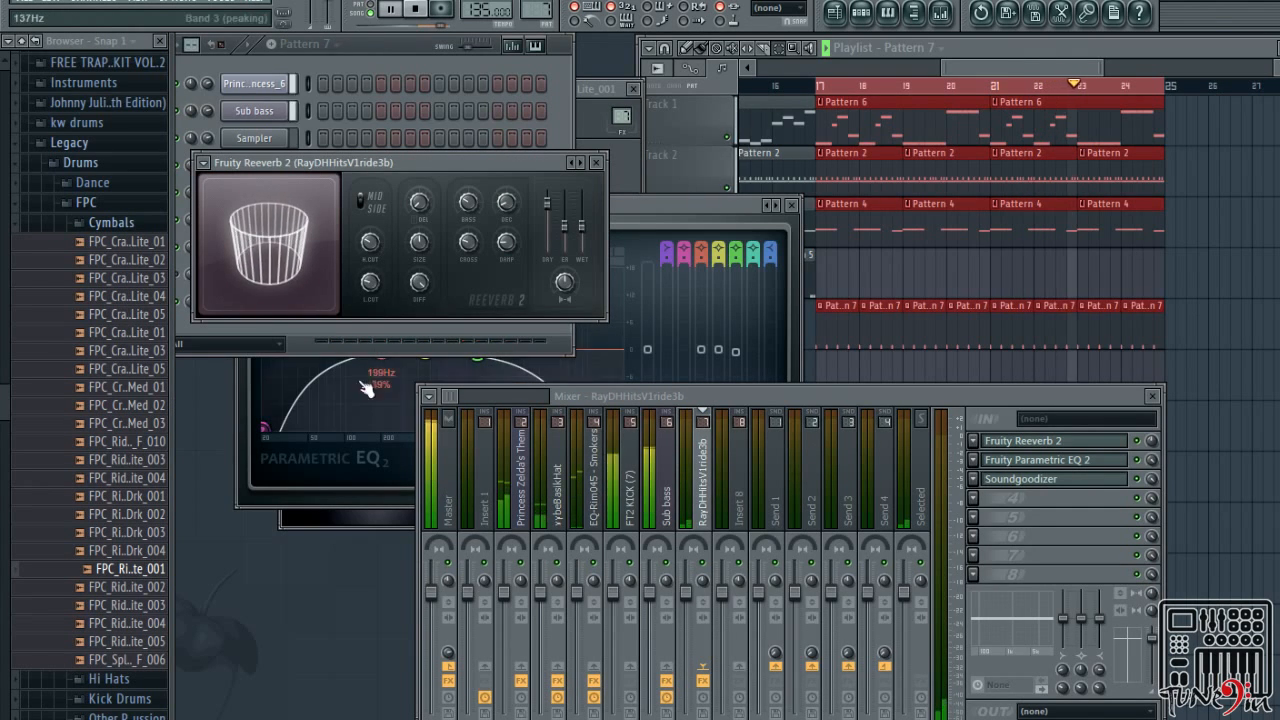
pyautogui.click(320, 491)
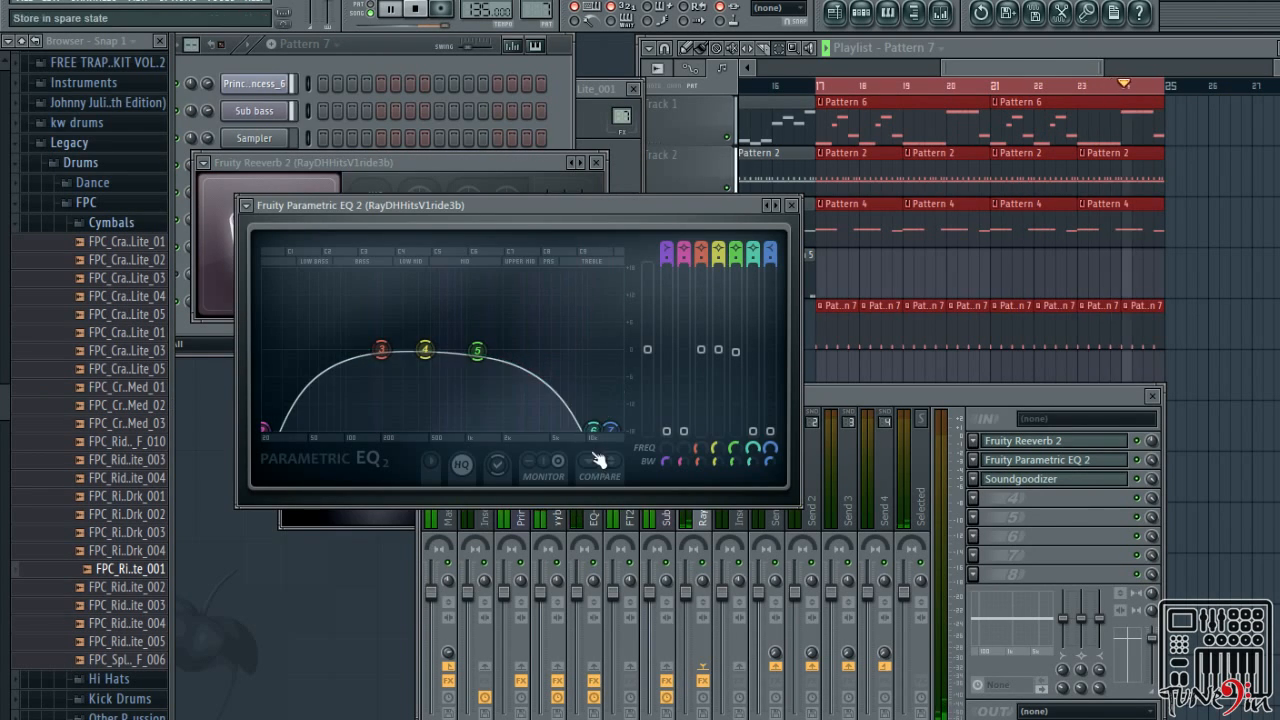
# Audition the FPC ride GLite samples from 001 to 005 in the Cymbals folder
pyautogui.click(145, 604)
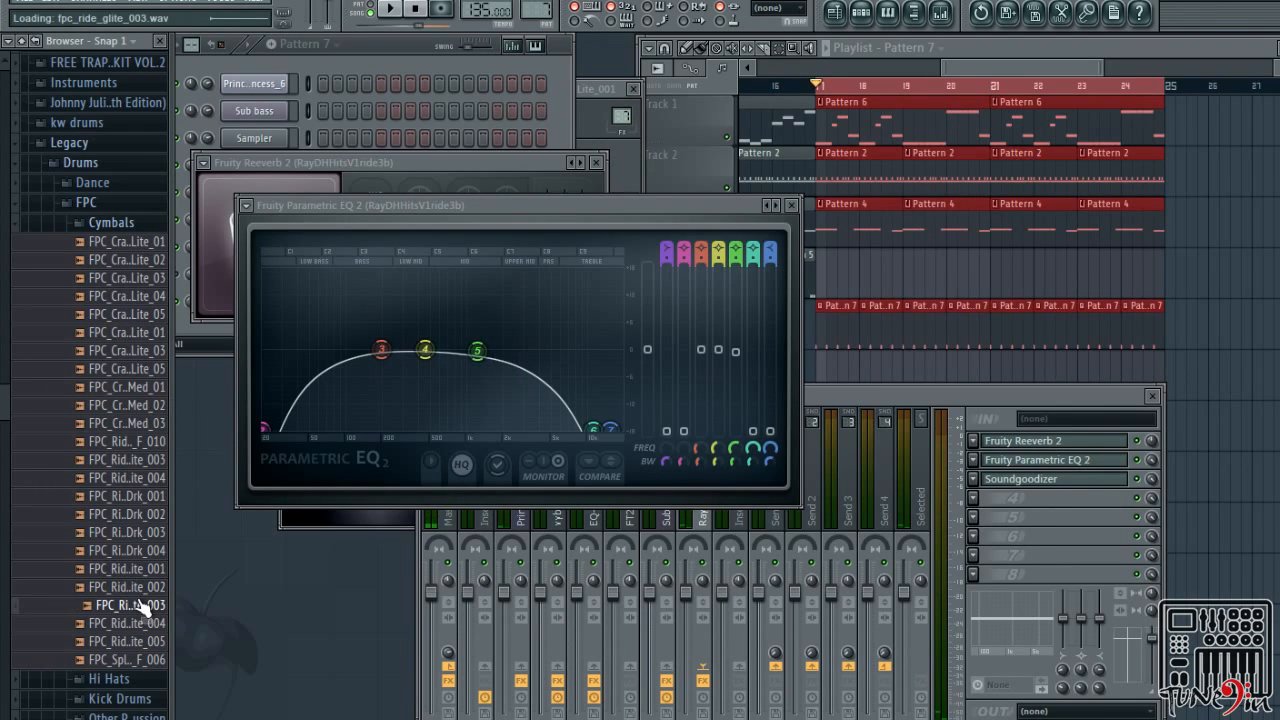
pyautogui.click(378, 78)
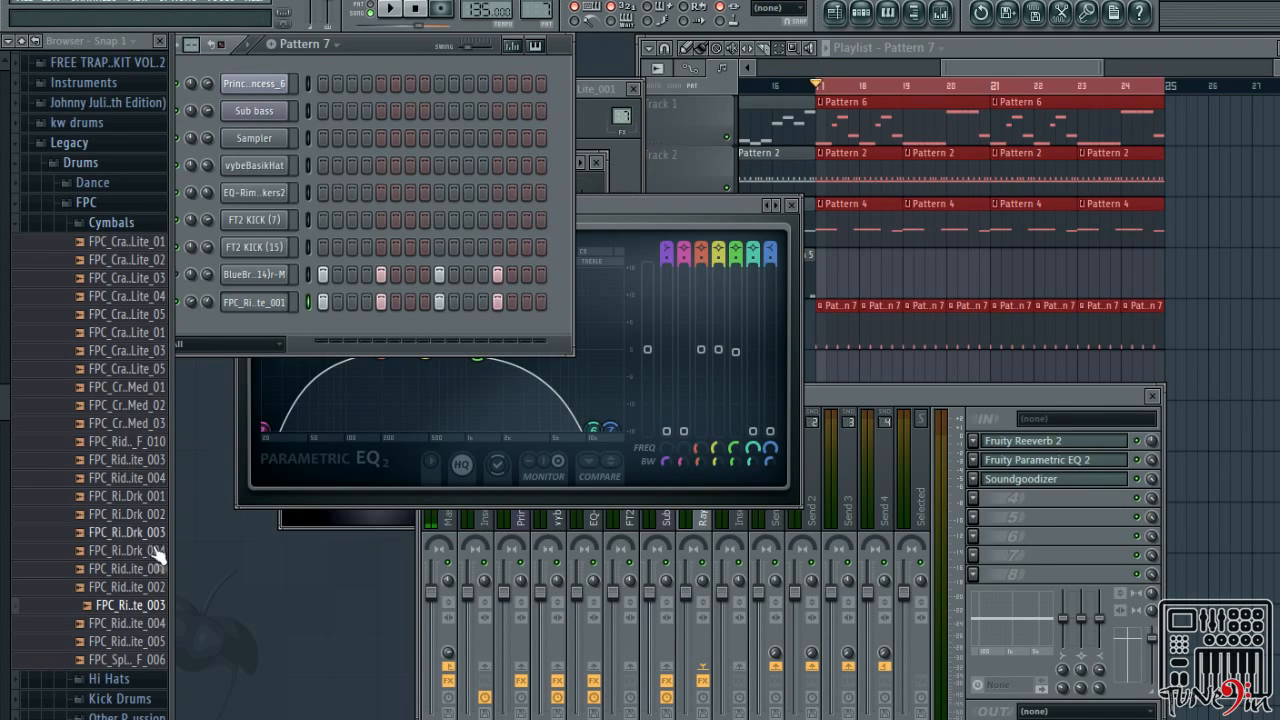
pyautogui.click(145, 623)
pyautogui.click(150, 640)
pyautogui.click(147, 623)
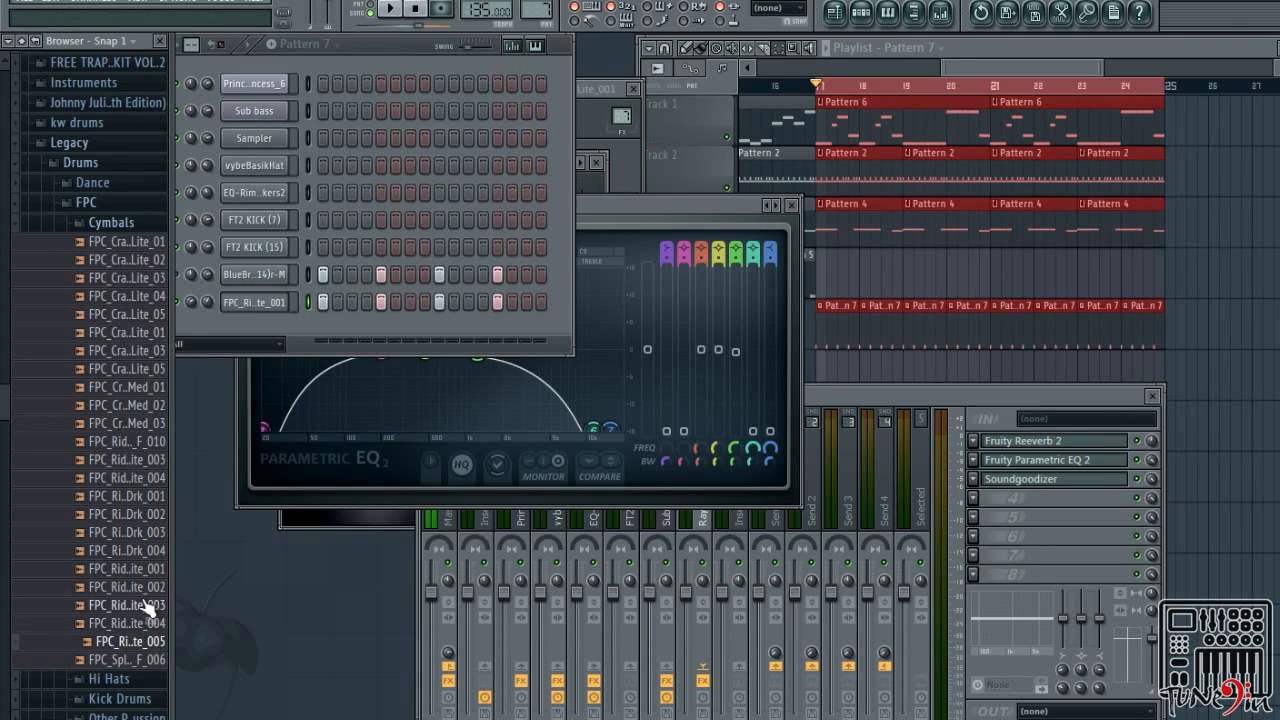
pyautogui.click(145, 605)
pyautogui.click(144, 587)
pyautogui.click(142, 569)
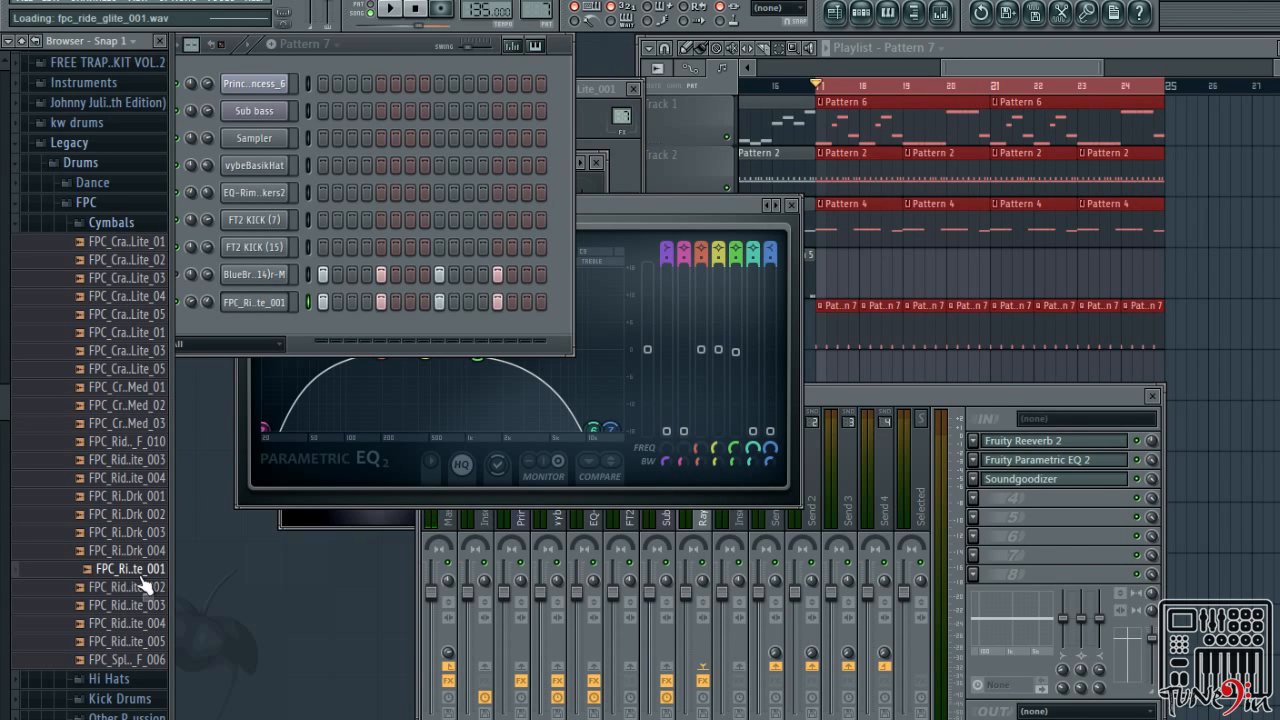
# Replace the bottom ride channel's sample with FPC_Ride_GLite_002 and play the loop
pyautogui.moveTo(142, 575); pyautogui.dragTo(226, 432)
pyautogui.moveTo(136, 592); pyautogui.dragTo(226, 432)
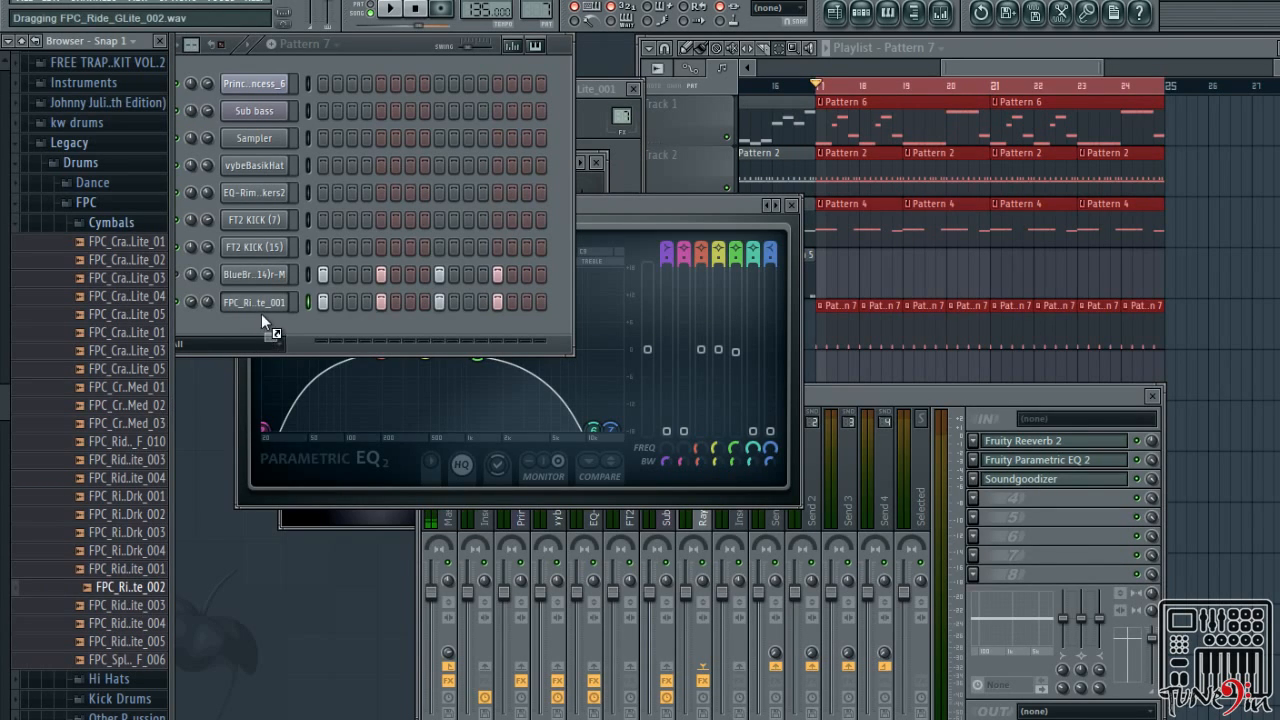
pyautogui.moveTo(261, 313); pyautogui.dragTo(262, 310)
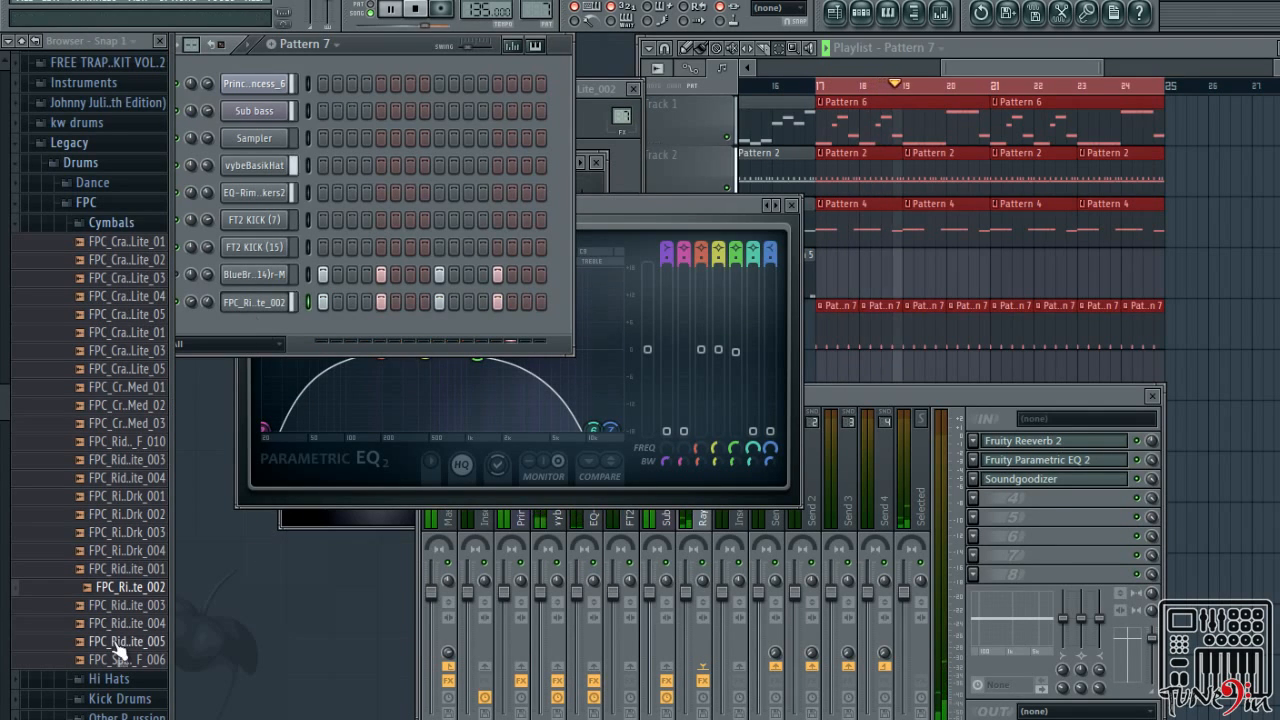
# Stop playback and compare the other FPC ride samples, including the FDrk and GLite series, by ear
pyautogui.press('space')
pyautogui.click(127, 608)
pyautogui.click(134, 625)
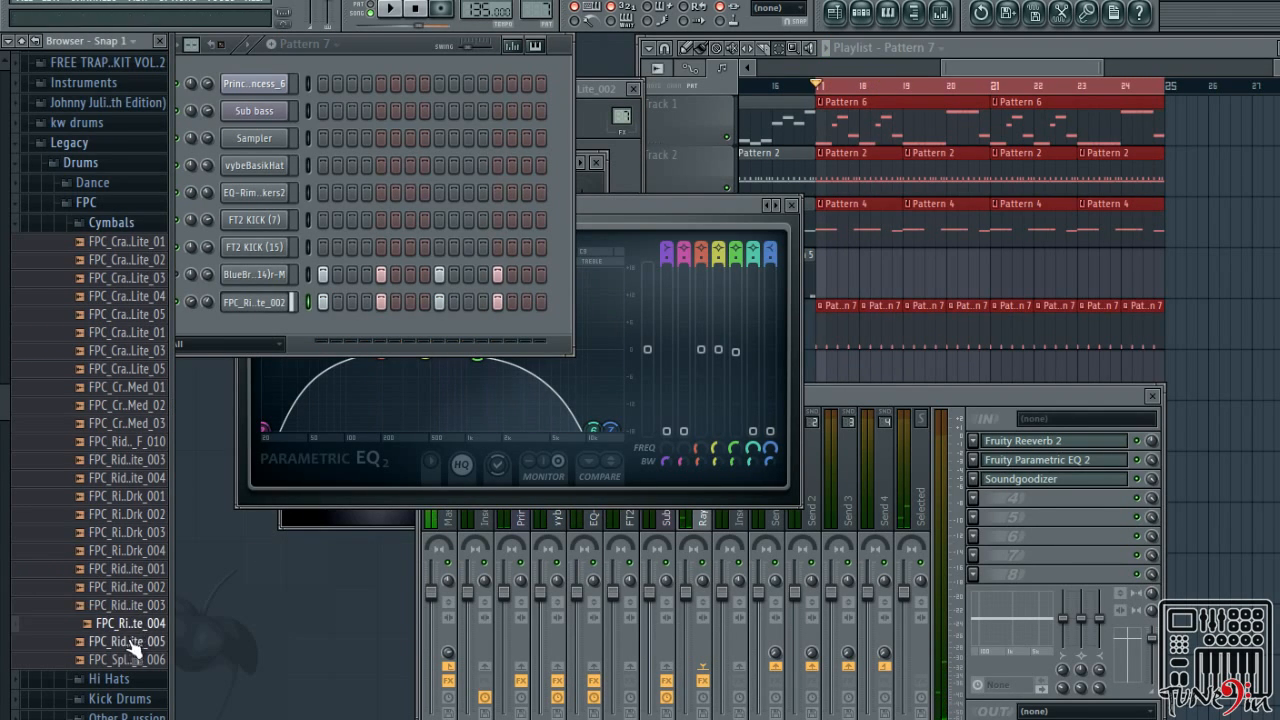
pyautogui.click(128, 461)
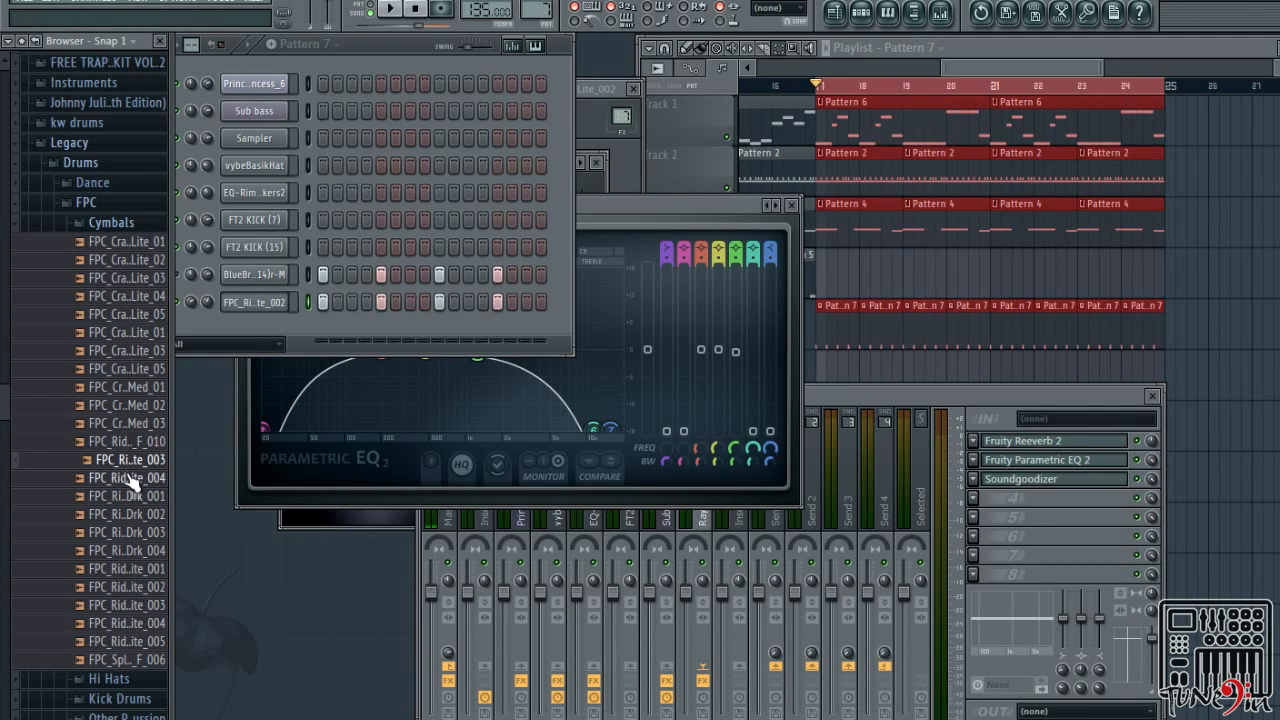
pyautogui.click(130, 480)
pyautogui.click(130, 497)
pyautogui.click(131, 515)
pyautogui.click(133, 533)
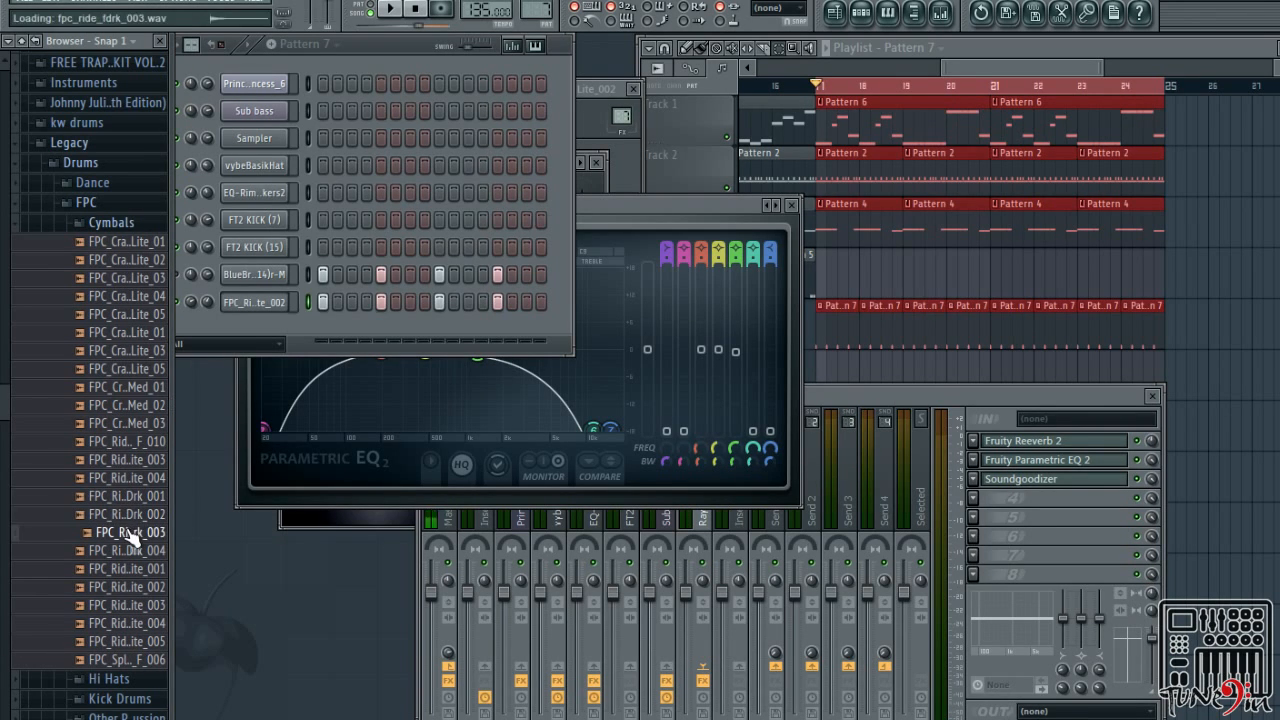
pyautogui.click(130, 550)
pyautogui.click(130, 568)
pyautogui.click(128, 588)
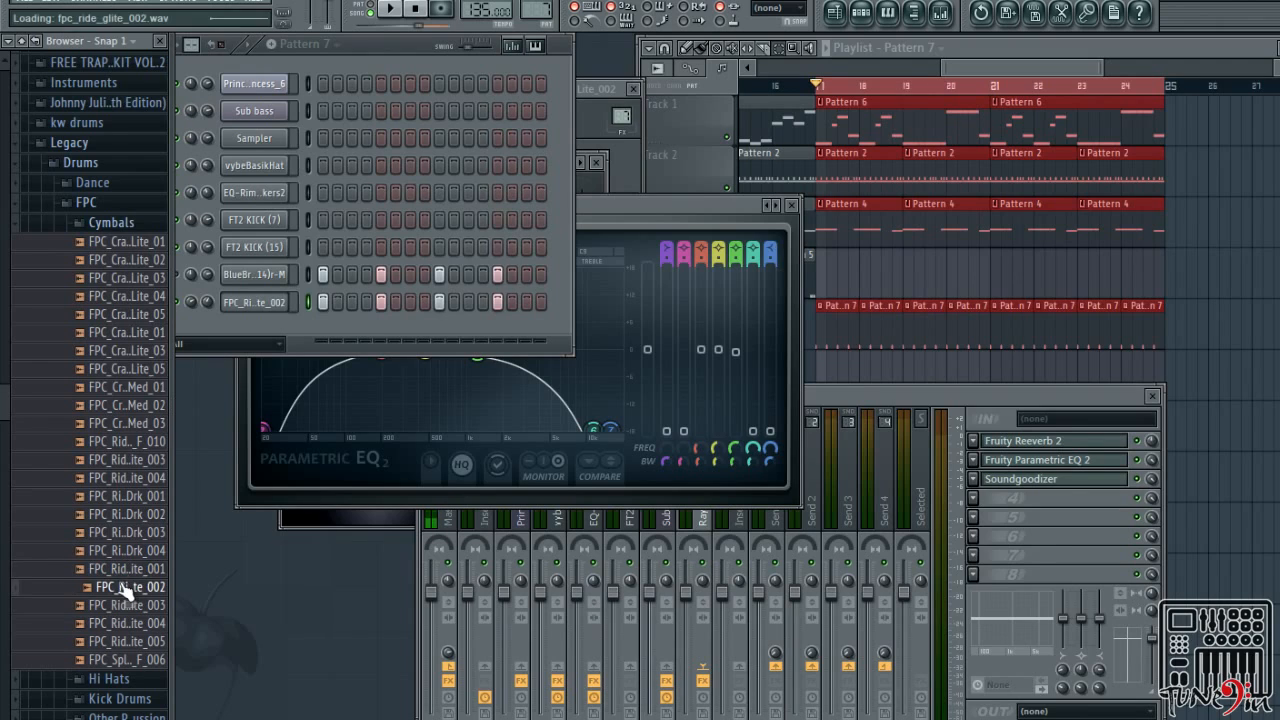
pyautogui.click(127, 605)
pyautogui.click(125, 623)
pyautogui.click(122, 642)
pyautogui.click(118, 660)
pyautogui.click(117, 609)
pyautogui.click(120, 589)
pyautogui.click(120, 570)
# Load FPC_Ride_GLite_002 into the bottom ride channel again and listen to it in the loop
pyautogui.click(133, 589)
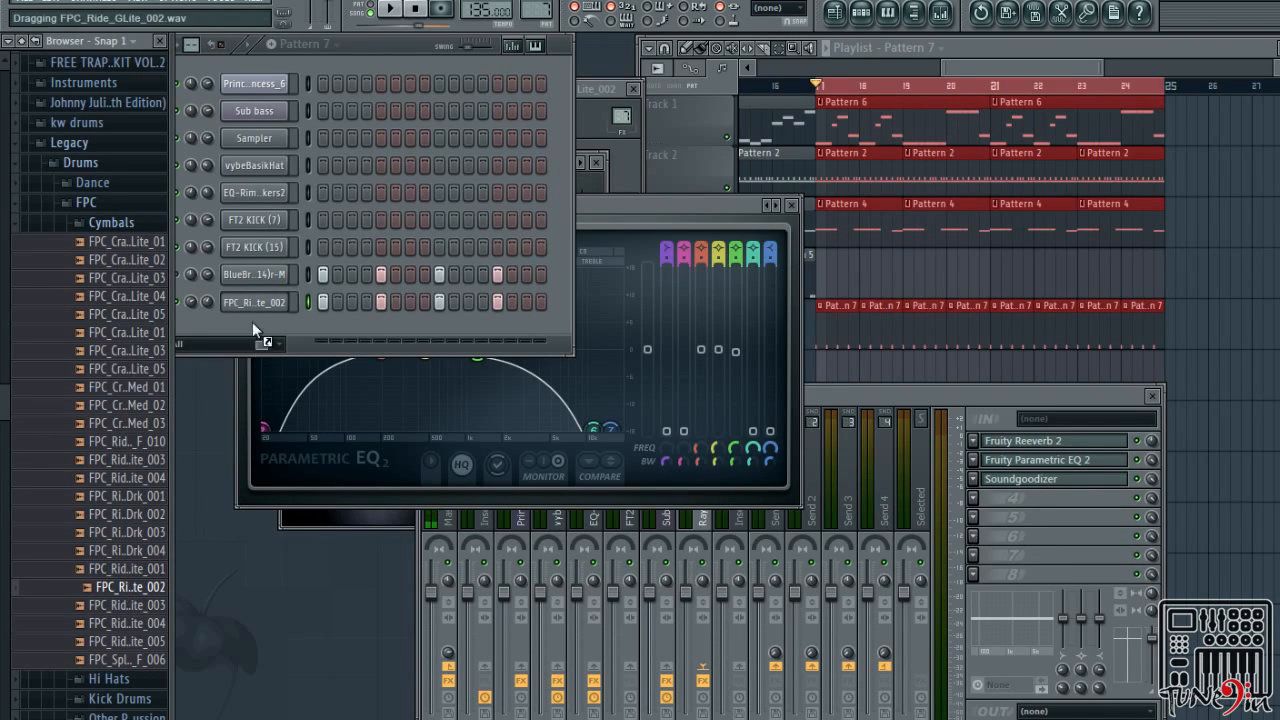
pyautogui.moveTo(252, 322); pyautogui.dragTo(252, 316)
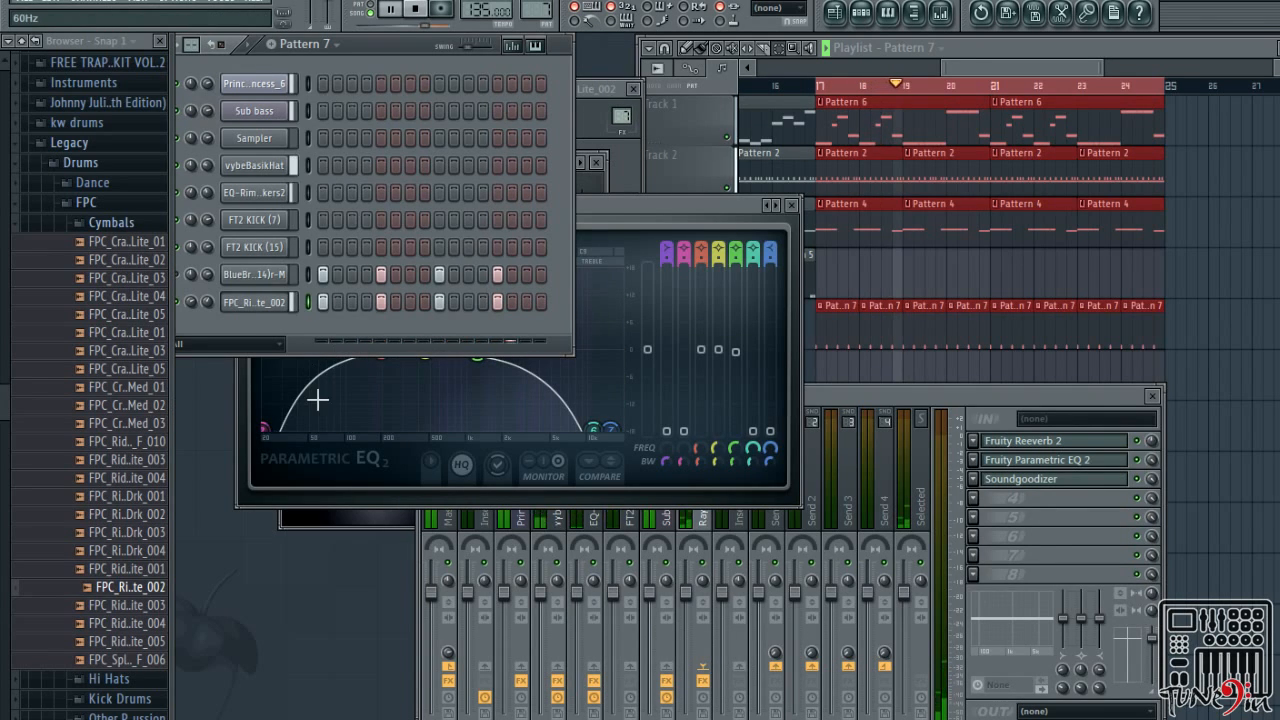
pyautogui.rightClick(189, 302)
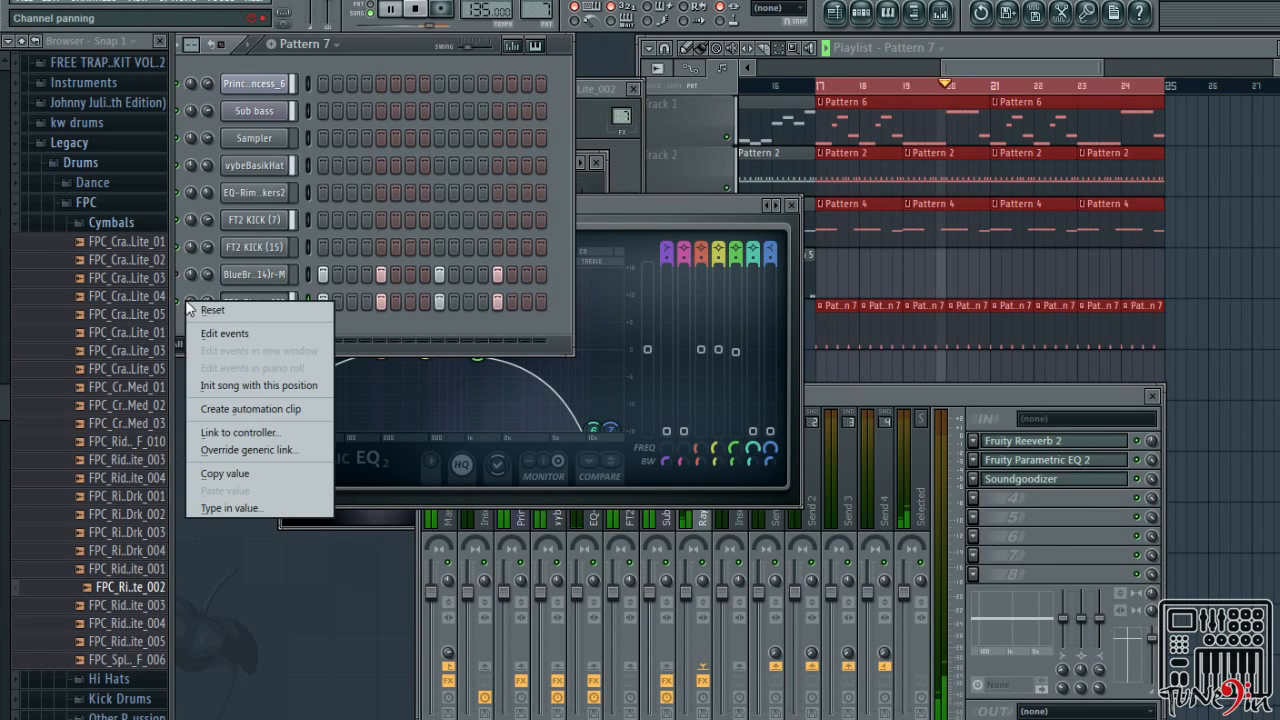
pyautogui.click(364, 337)
pyautogui.press('space')
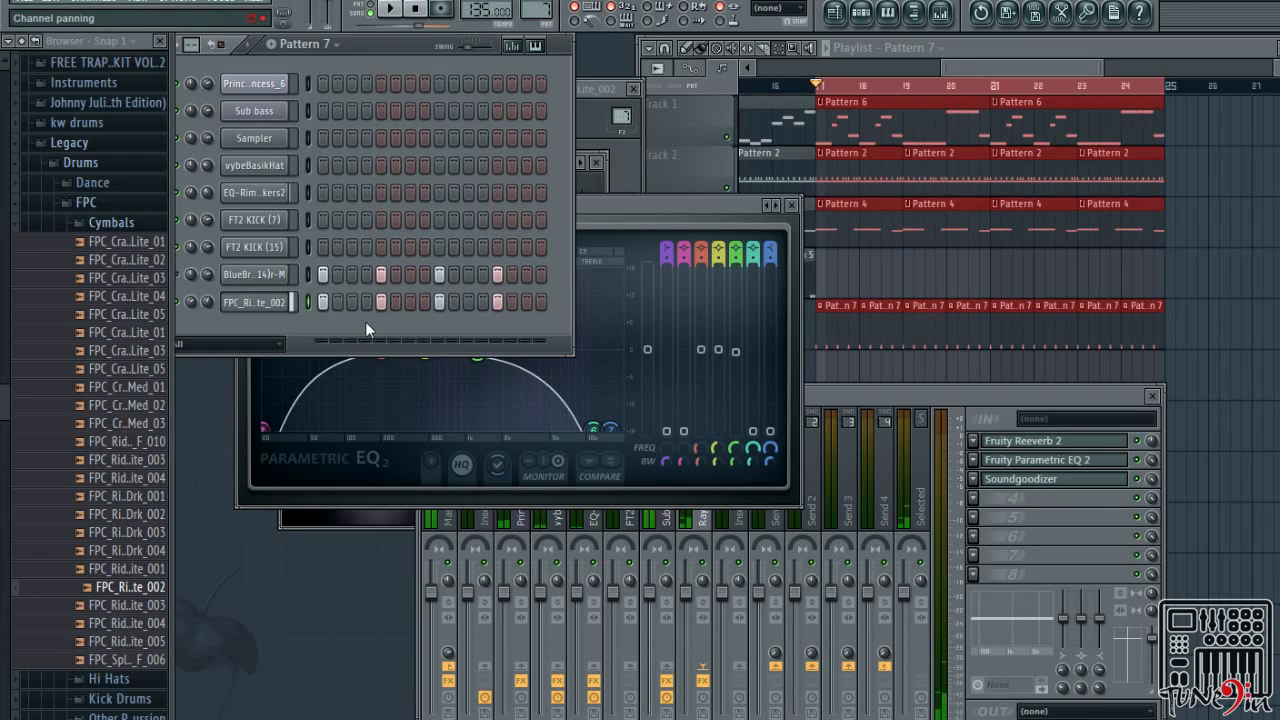
# Reset the bottom ride channel's panning, adjust it slightly, and check it in the playing loop
pyautogui.rightClick(198, 302)
pyautogui.click(242, 310)
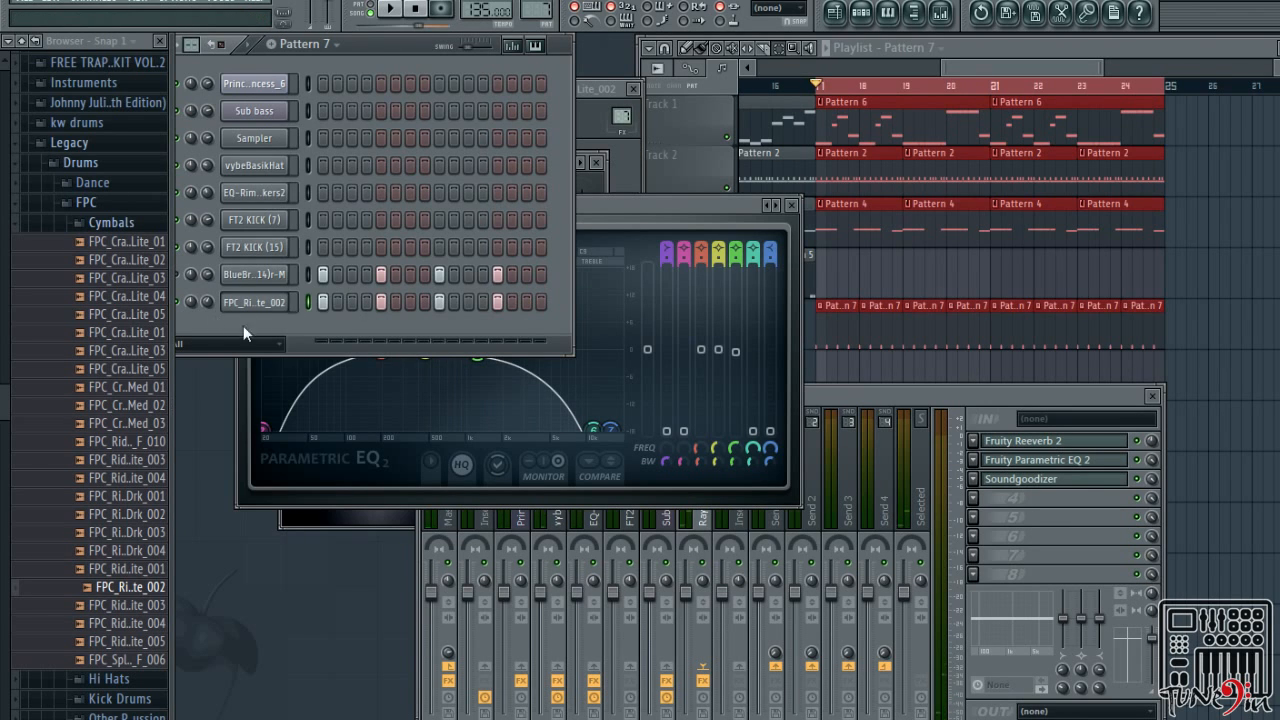
pyautogui.moveTo(190, 300); pyautogui.dragTo(190, 306)
pyautogui.press('space')
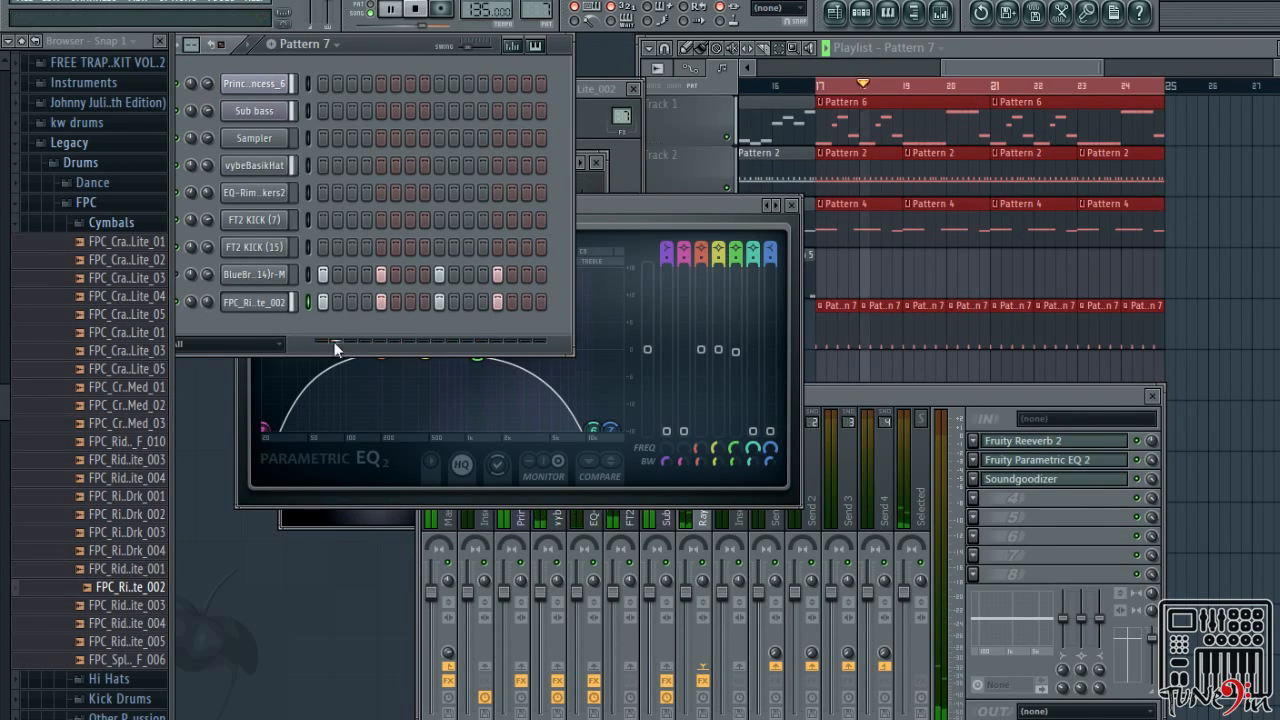
pyautogui.press('space')
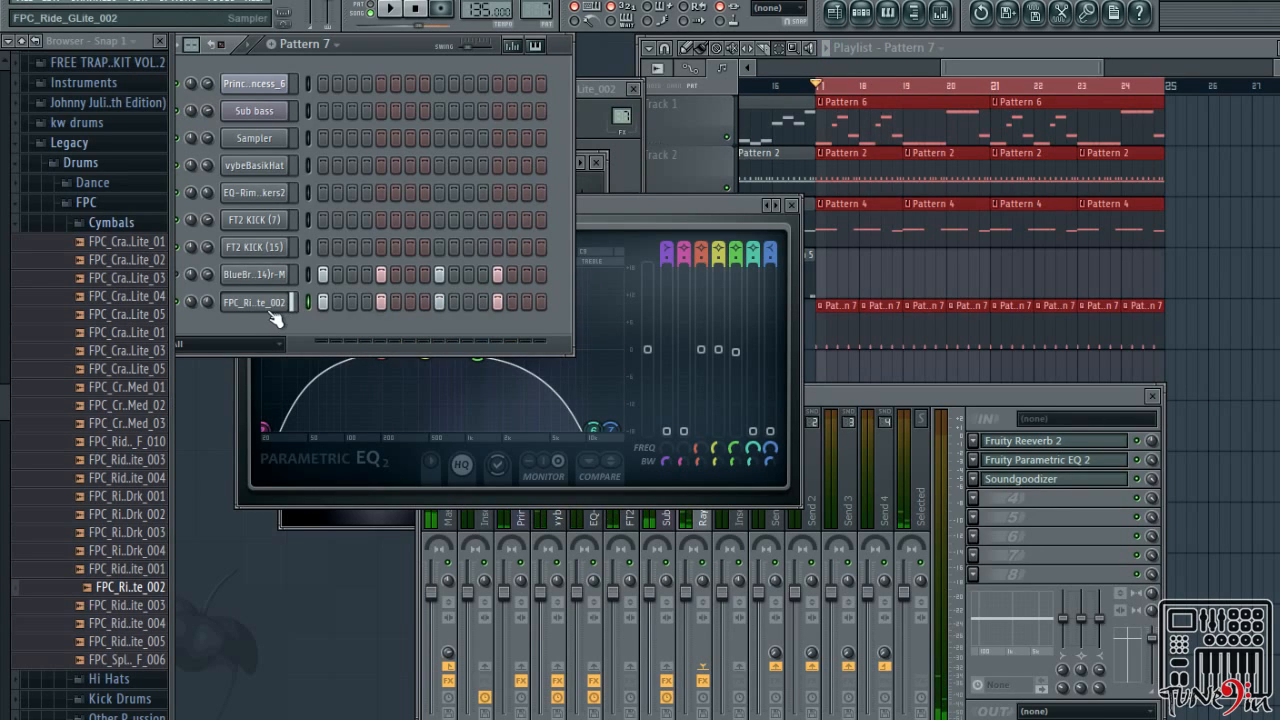
# Fill bar 1 of the FPC_Ride_GLite_002 channel's piano roll with four consecutive one-beat C5 notes
pyautogui.click(272, 304)
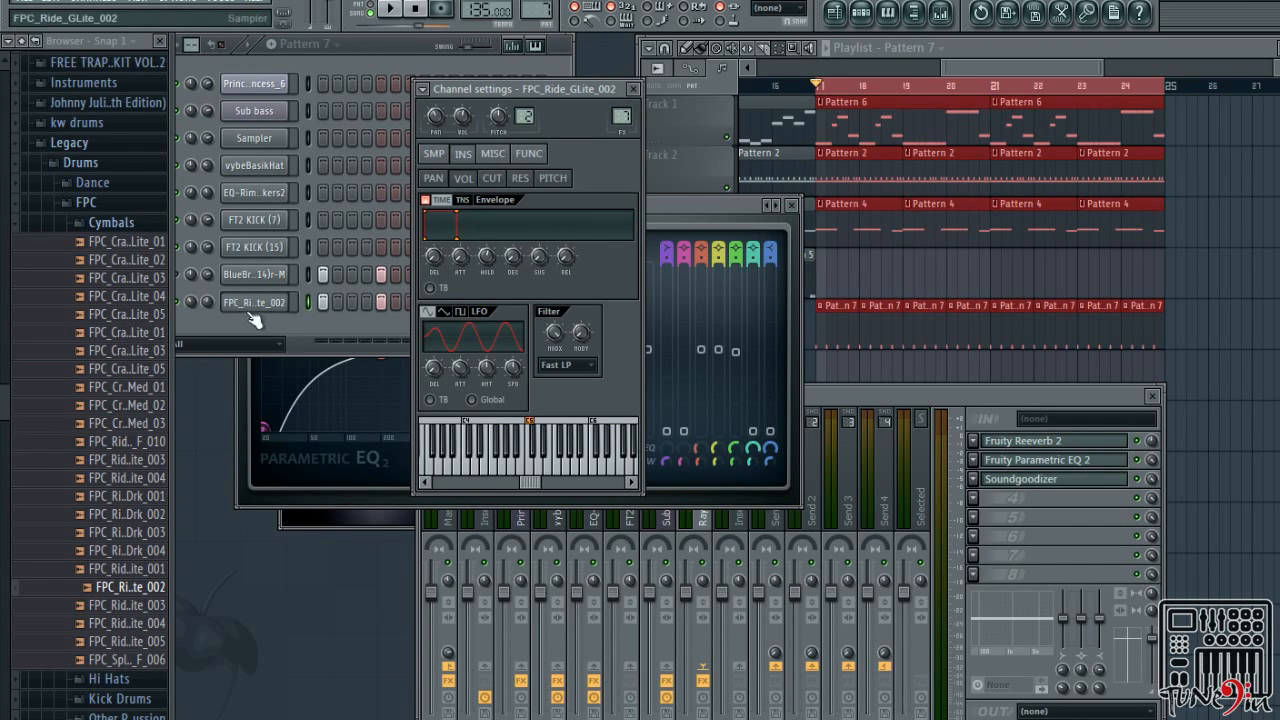
pyautogui.rightClick(284, 300)
pyautogui.click(340, 297)
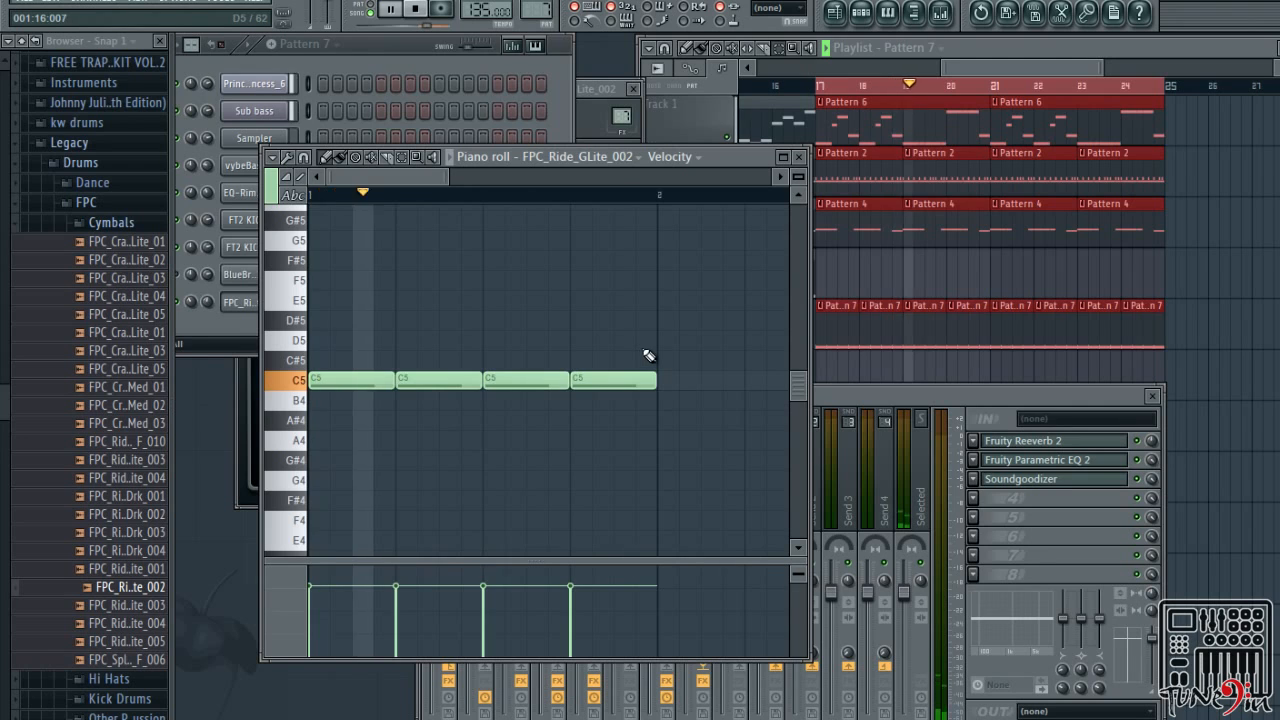
pyautogui.click(800, 157)
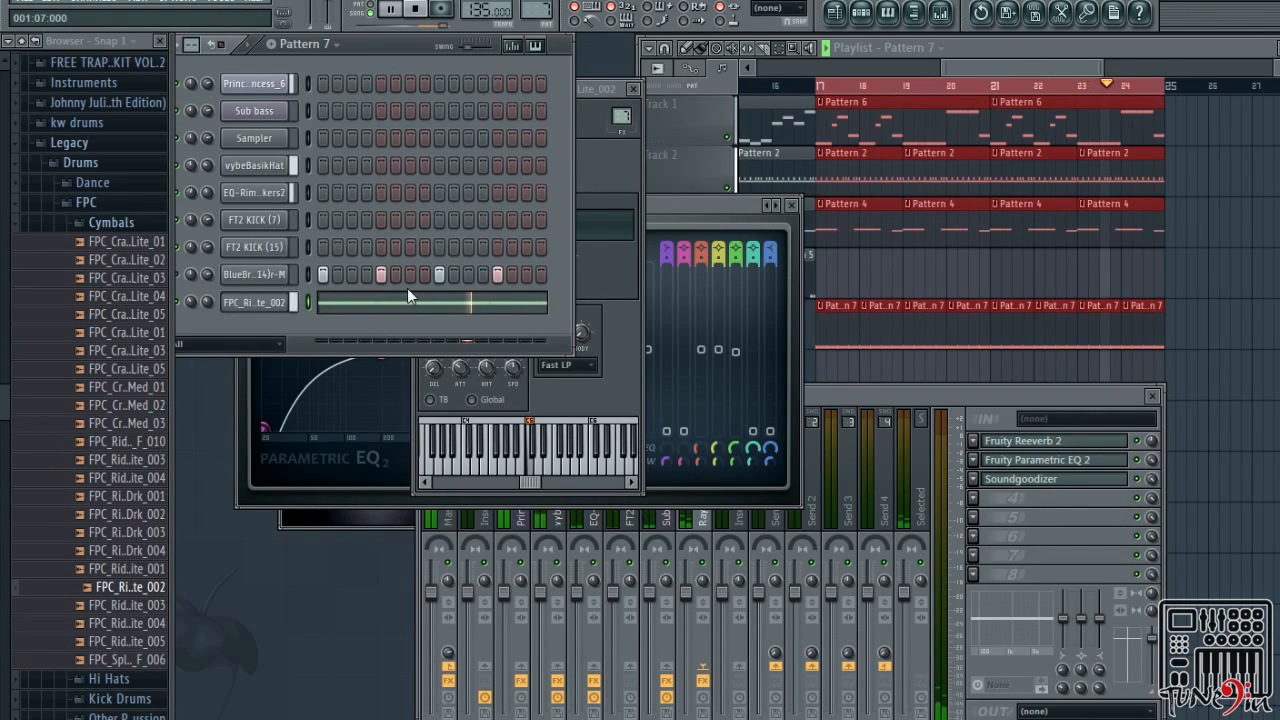
# Stop playback and clear the playlist's clip and time selection starting at bar 17
pyautogui.click(919, 124)
pyautogui.press('space')
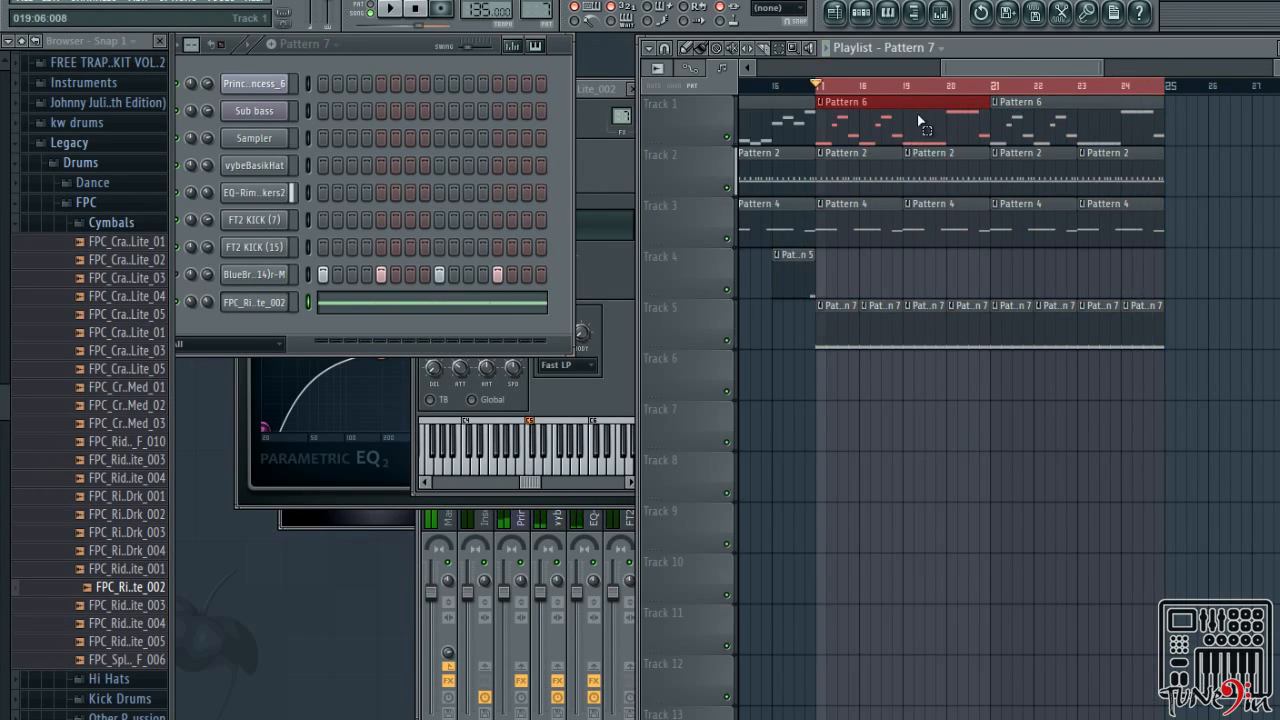
pyautogui.keyDown('ctrl'); pyautogui.click(922, 87); pyautogui.keyUp('ctrl')
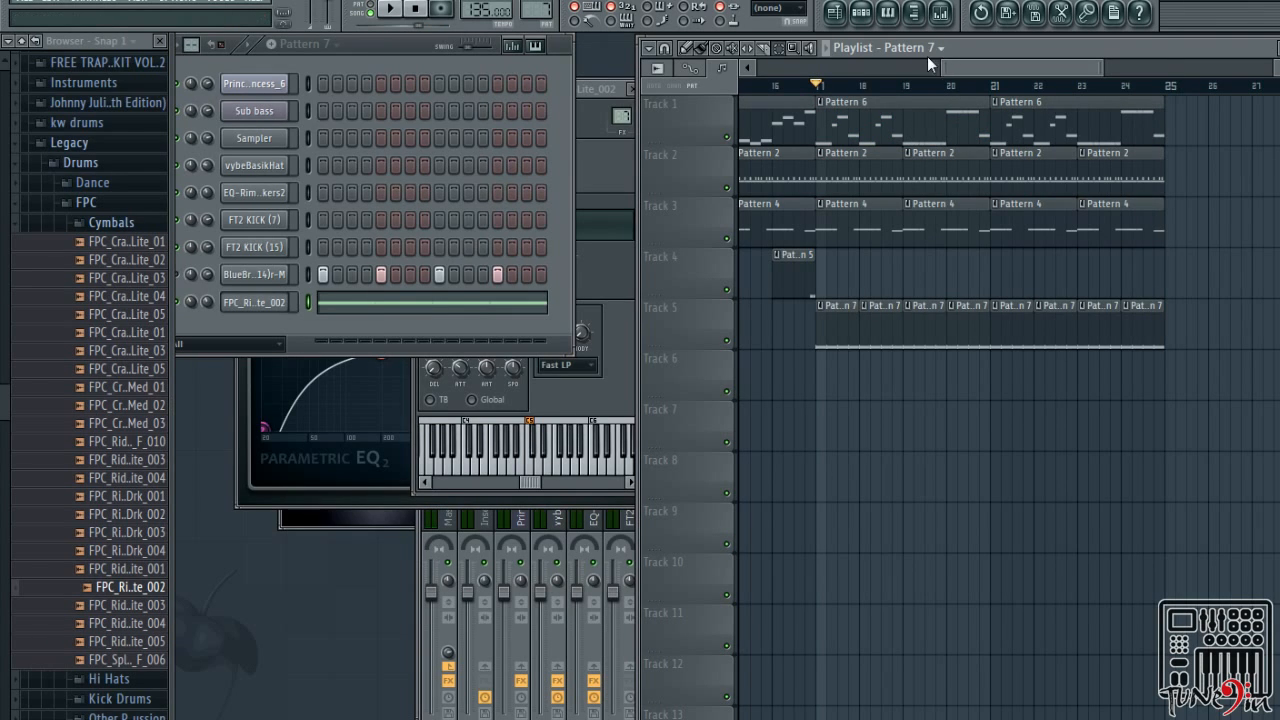
# Switch to Pattern 6 and open the Princess Zelda channel's piano roll at the markers above #39
pyautogui.press('KP_Subtract')
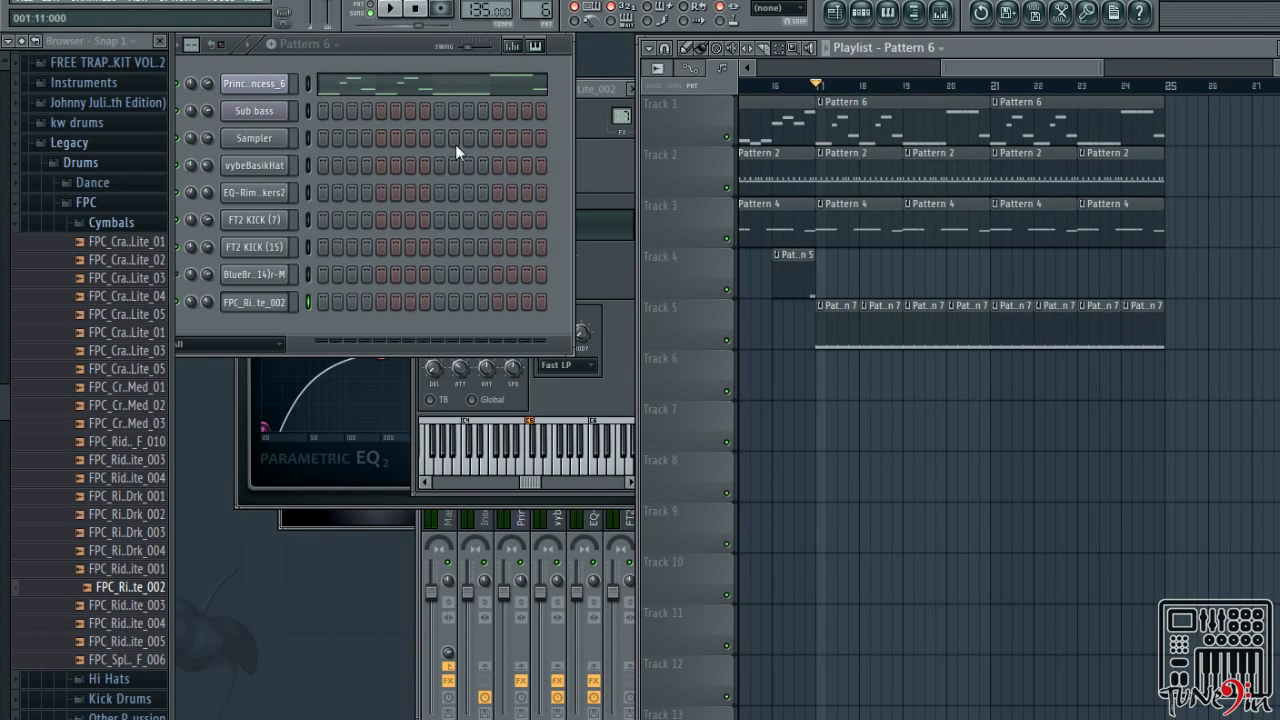
pyautogui.click(435, 85)
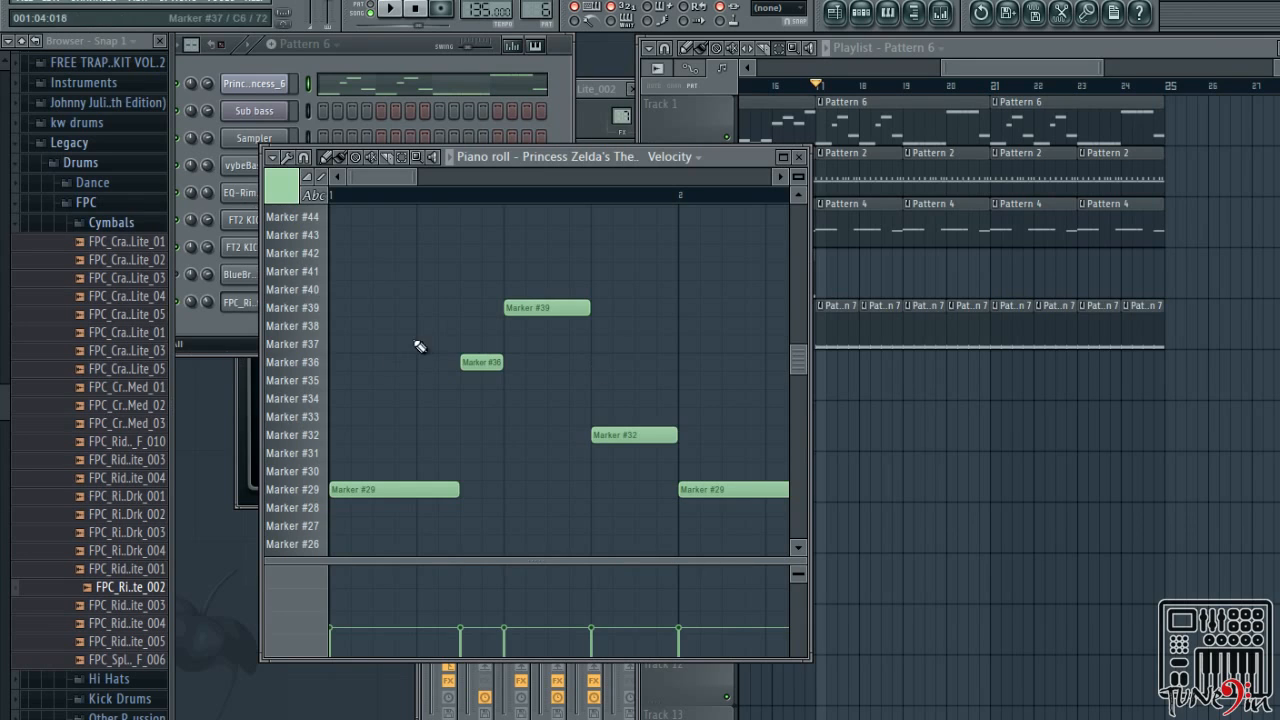
pyautogui.scroll(3, 450, 450)
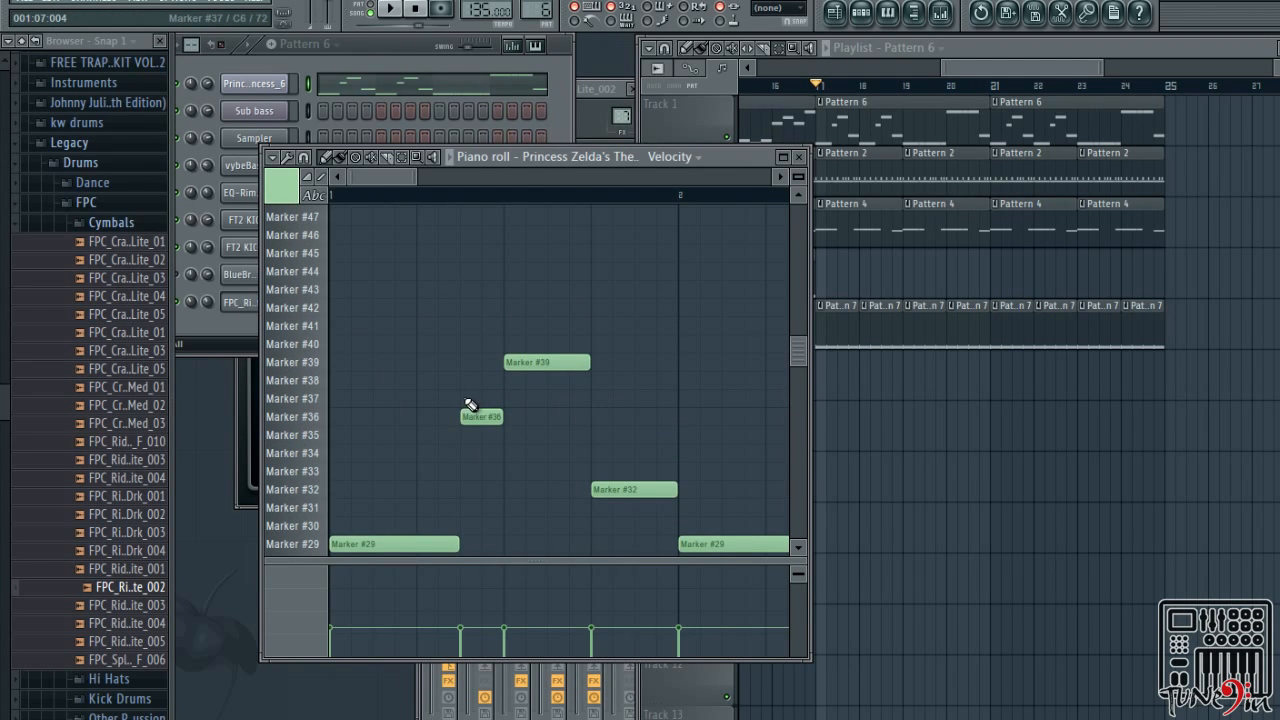
pyautogui.scroll(3, 390, 404)
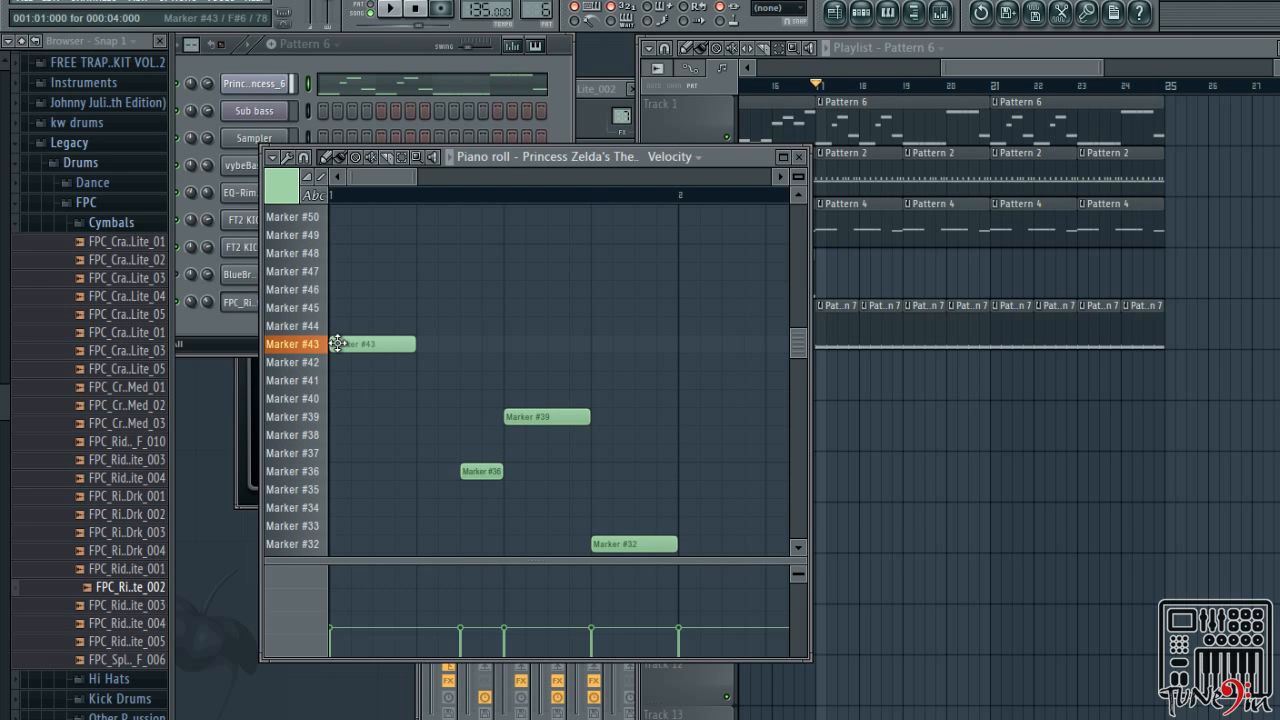
# Try the Marker #46 and Marker #45 slices at the start of bar 1, erasing each test note
pyautogui.click(340, 291)
pyautogui.rightClick(340, 293)
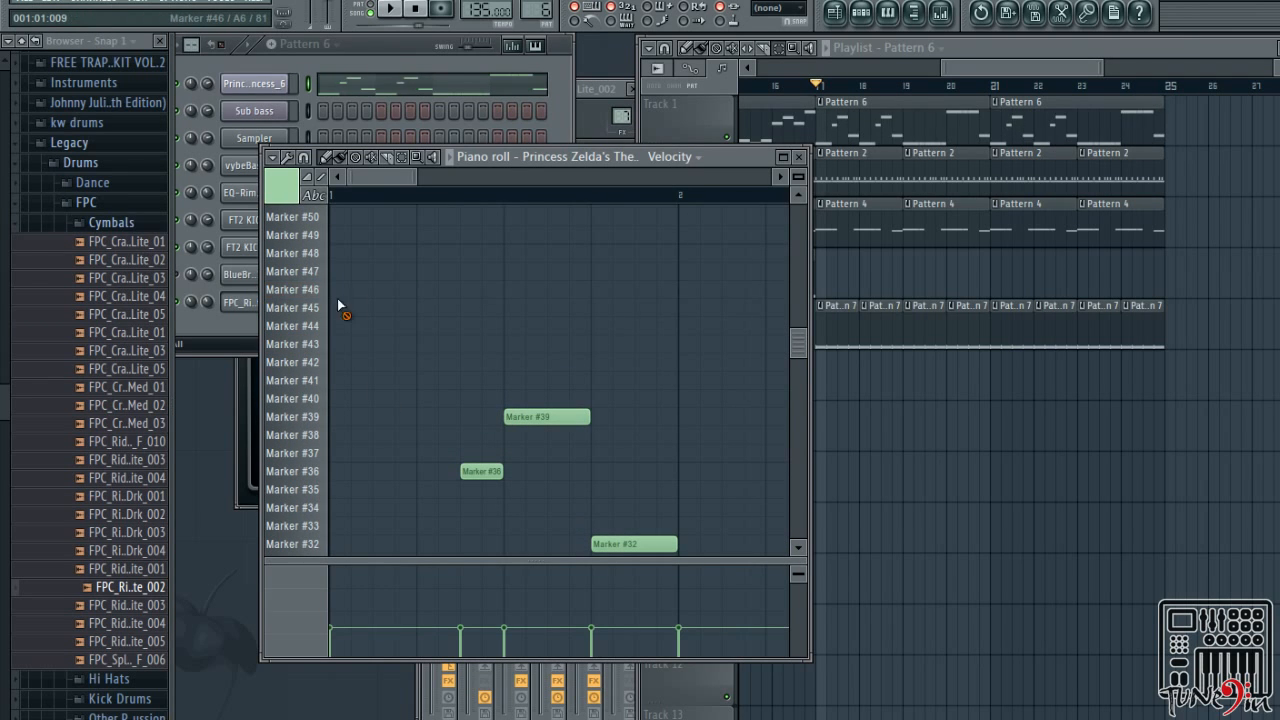
pyautogui.click(338, 307)
pyautogui.rightClick(401, 310)
pyautogui.click(334, 309)
pyautogui.rightClick(334, 310)
# Add two consecutive one-beat Marker #44 notes without slide at the start of bar 1 and play Pattern 6 alone
pyautogui.click(340, 323)
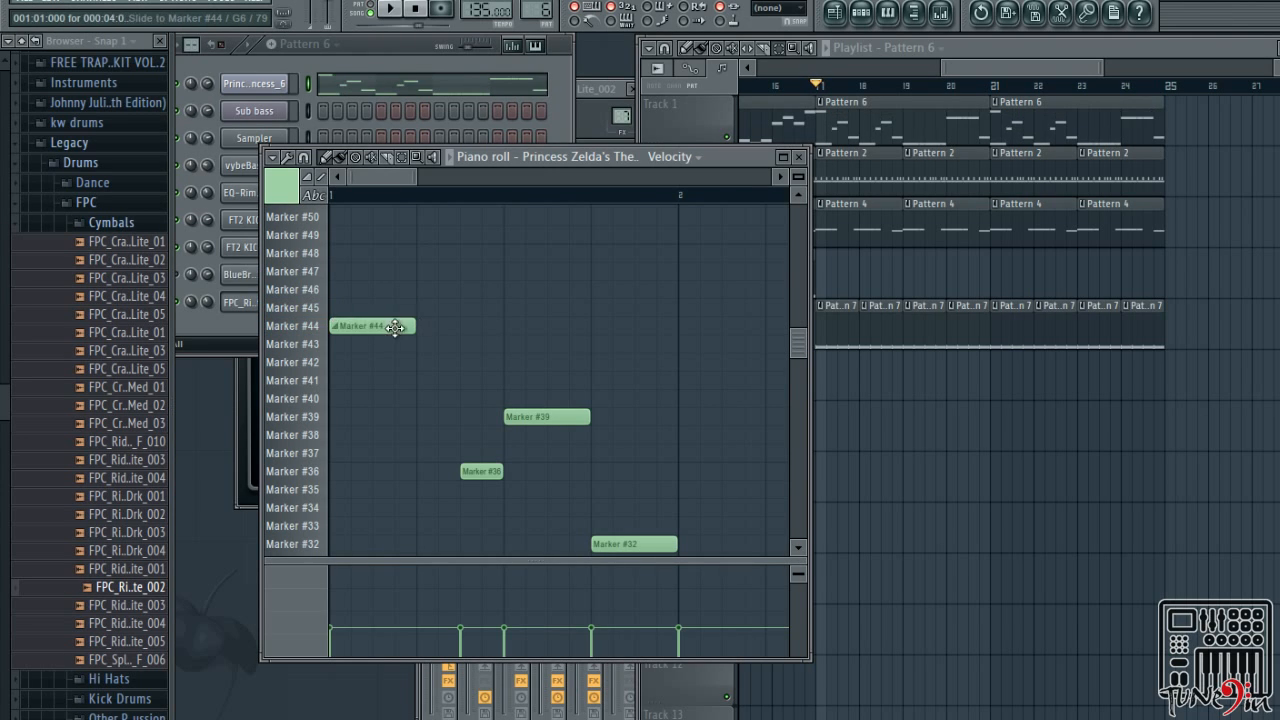
pyautogui.click(343, 328)
pyautogui.click(420, 327)
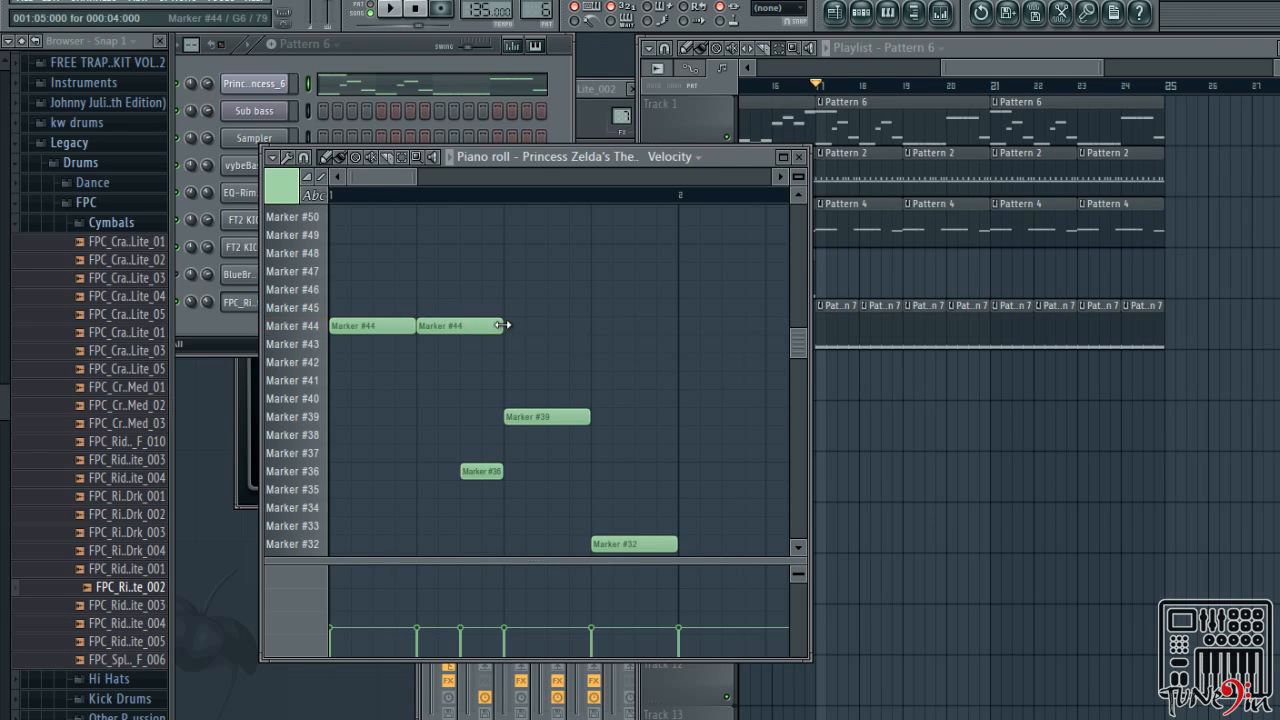
pyautogui.press('space')
pyautogui.click(366, 12)
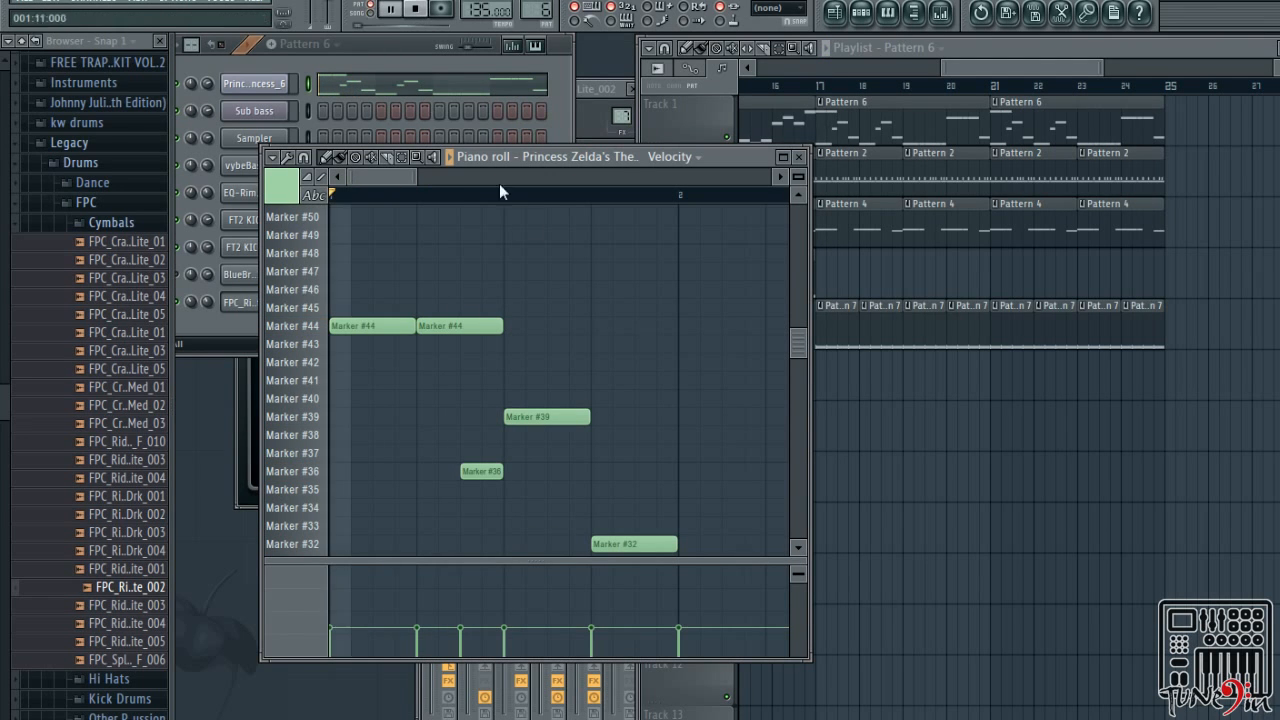
# Erase the two Marker #44 notes at the start of bar 1 and audition the neighbouring higher slices
pyautogui.rightClick(490, 326)
pyautogui.rightClick(400, 327)
pyautogui.click(276, 290)
pyautogui.scroll(2, 278, 285)
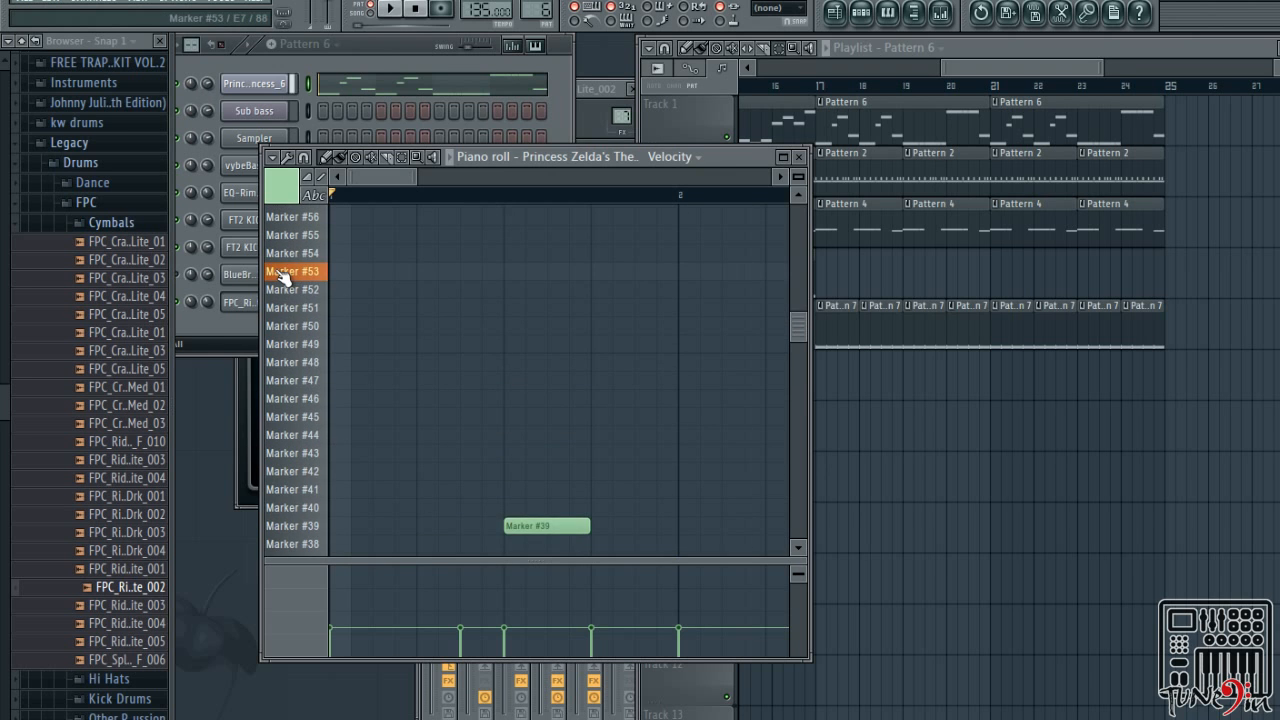
pyautogui.scroll(2, 282, 277)
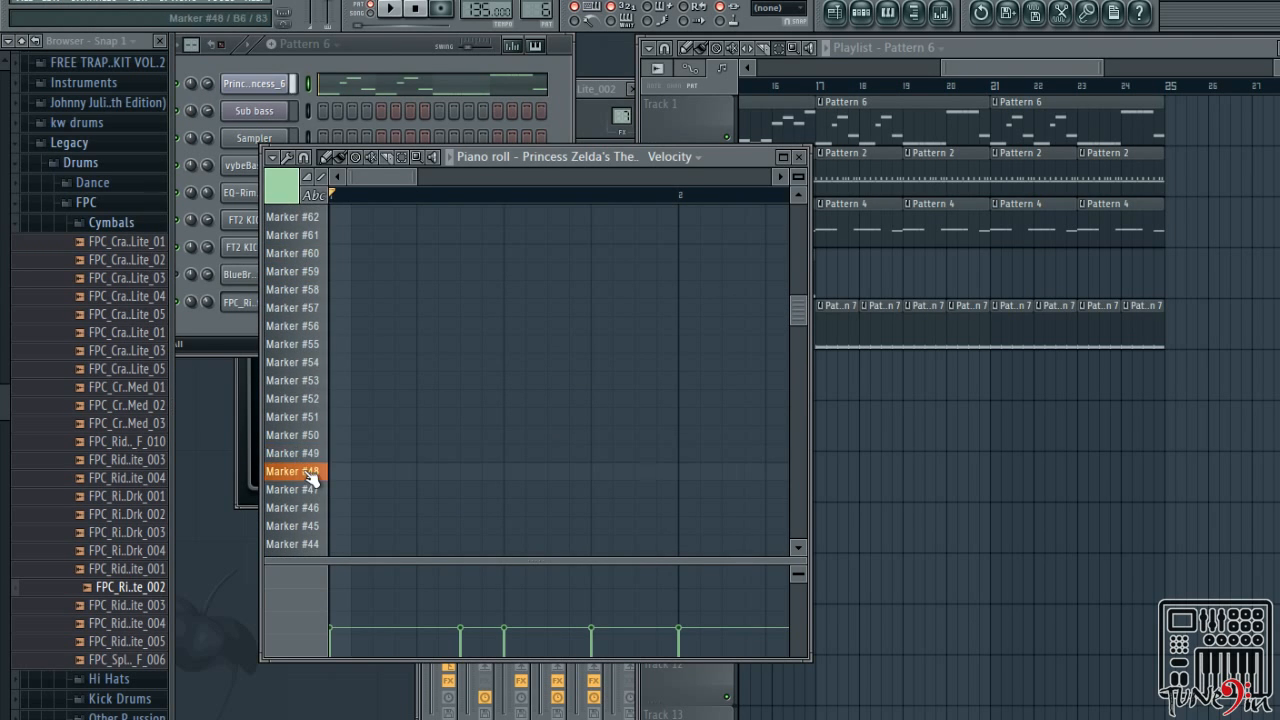
# Try consecutive half-bar Marker #1 notes through bar 1 and the first half of bar 2, playing Pattern 6 with them
pyautogui.scroll(-19, 313, 480)
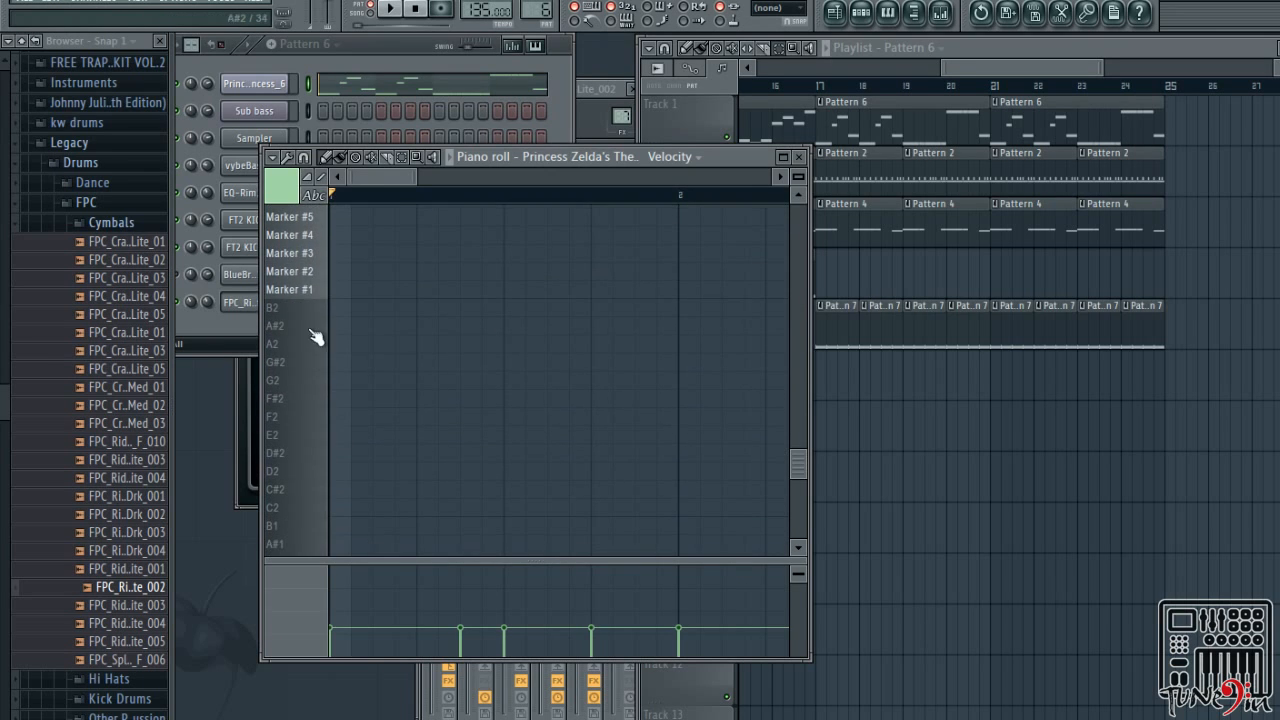
pyautogui.click(373, 289)
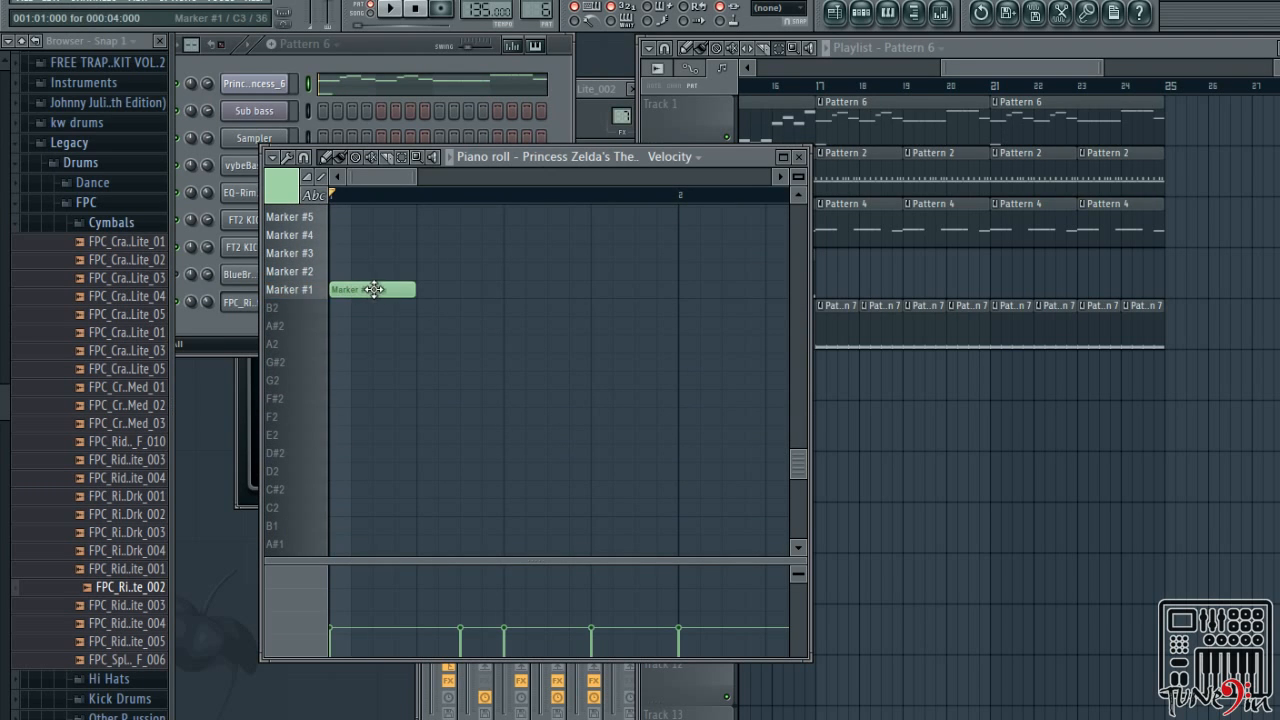
pyautogui.click(511, 290)
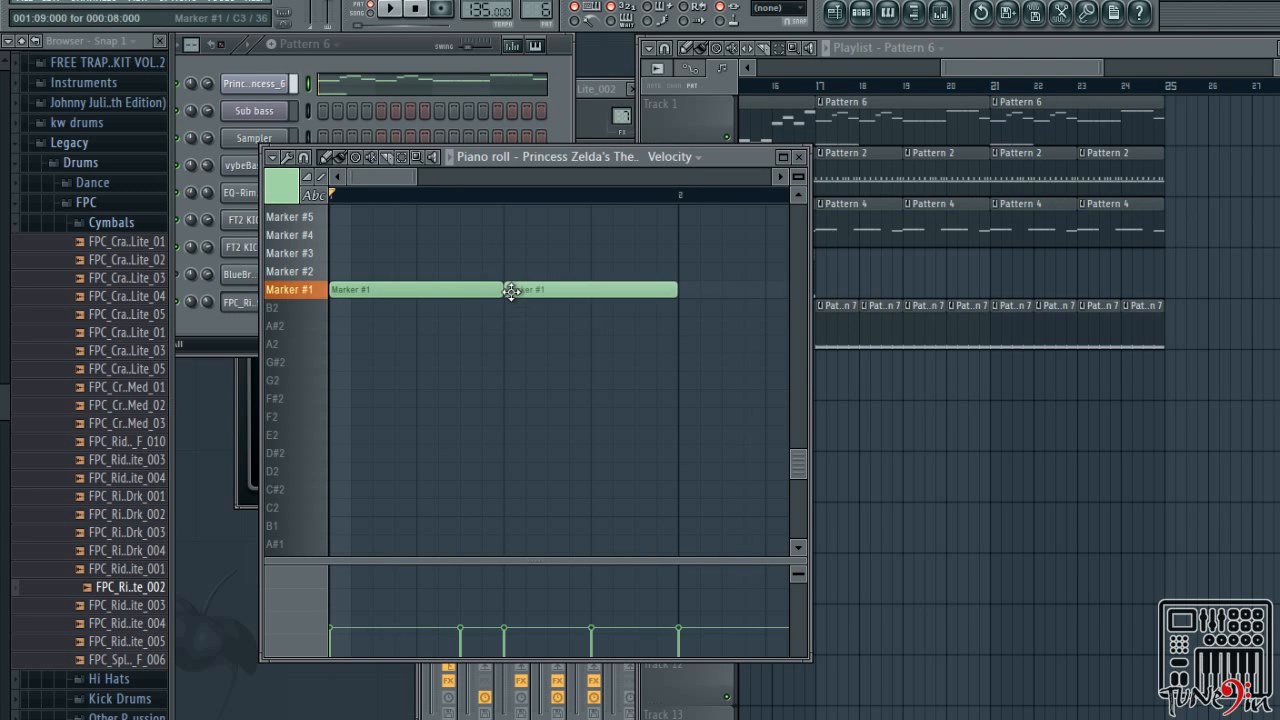
pyautogui.scroll(3, 505, 285)
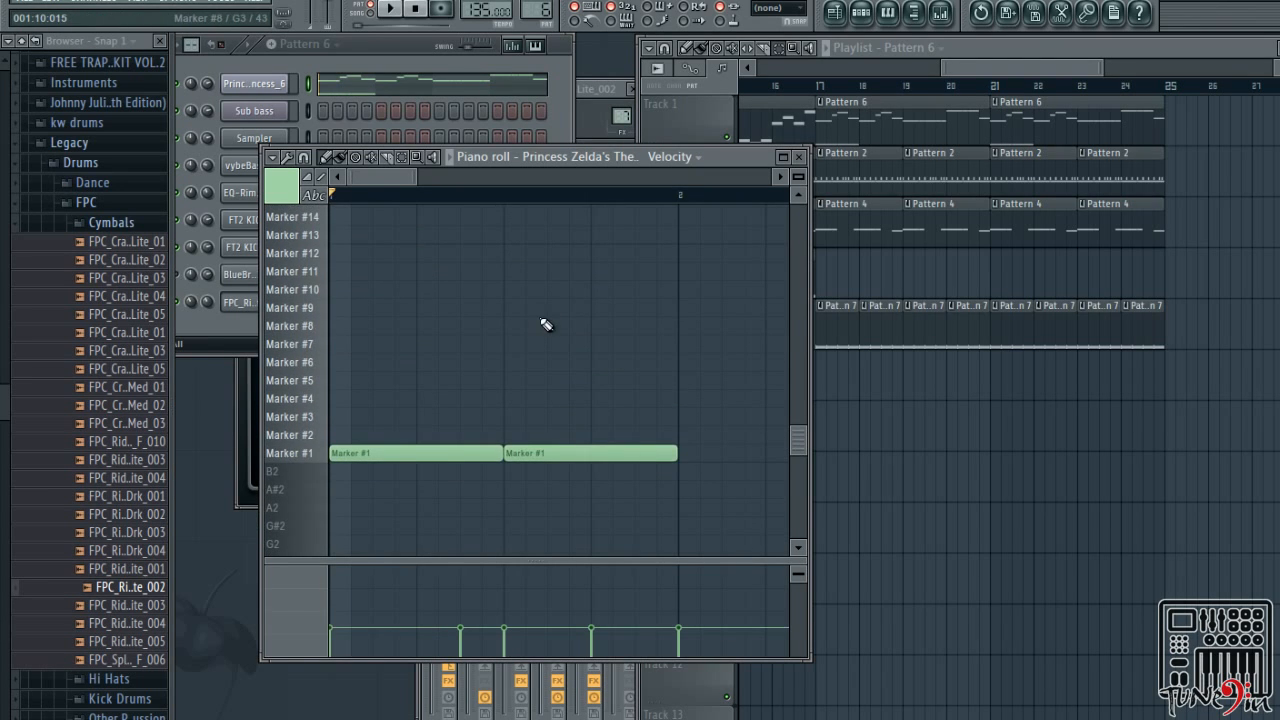
pyautogui.press('space')
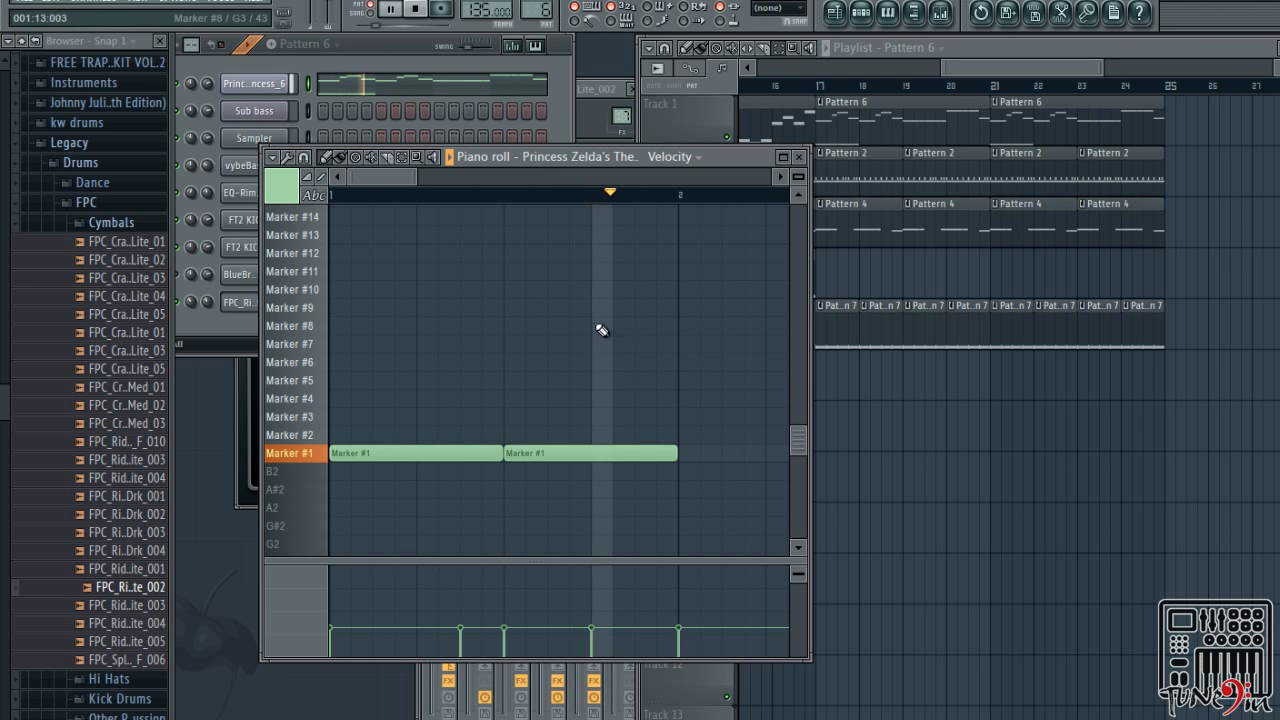
pyautogui.click(694, 453)
pyautogui.moveTo(434, 200); pyautogui.dragTo(459, 192)
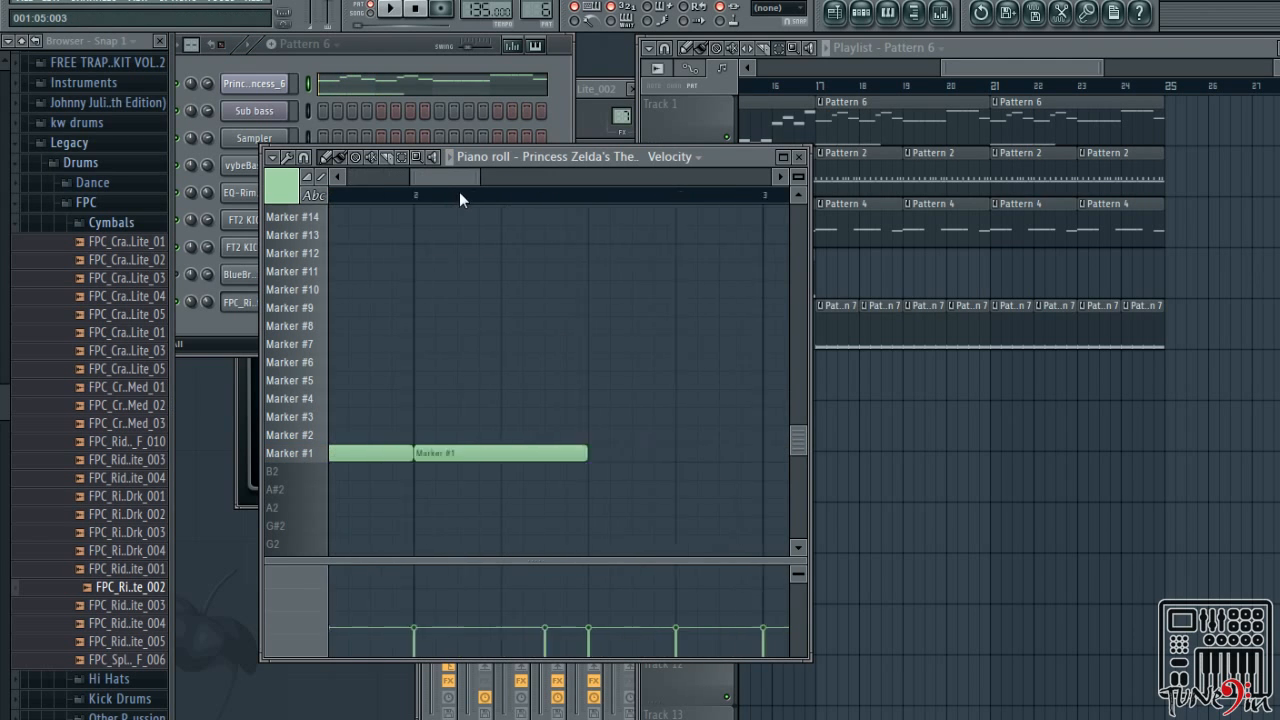
pyautogui.click(399, 182)
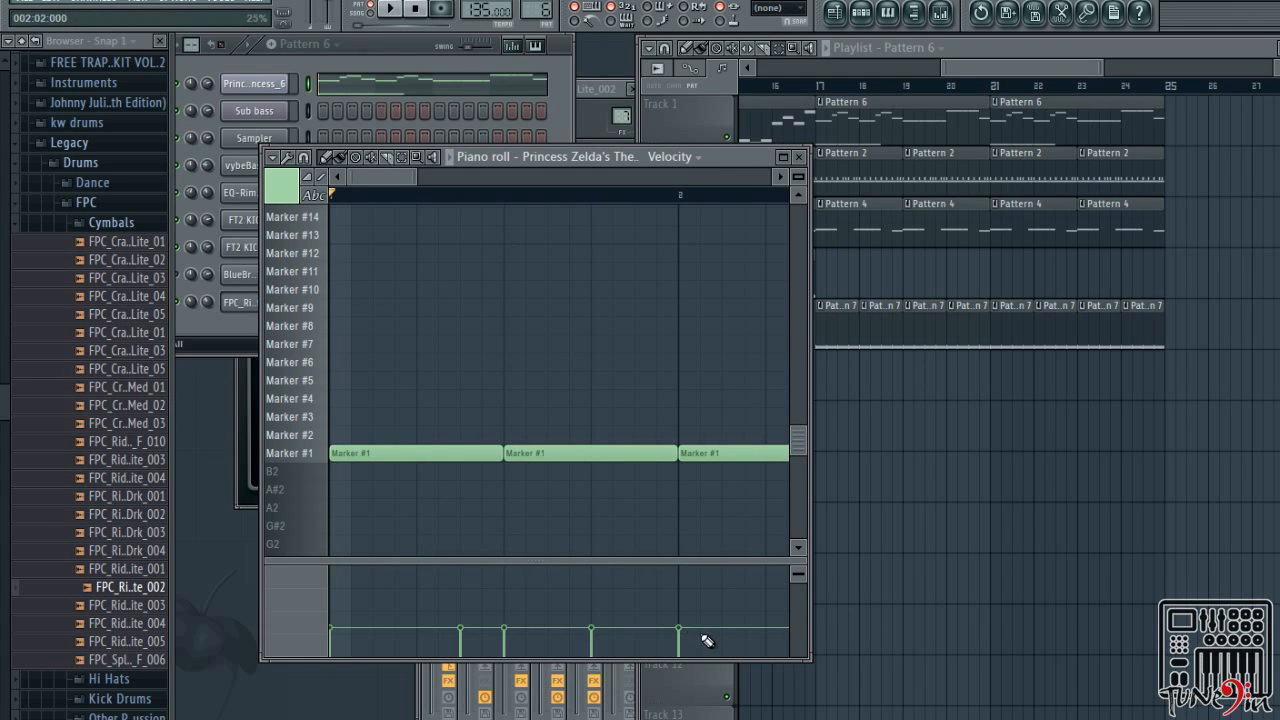
# Erase the three Marker #1 notes from bars 1 and 2
pyautogui.rightClick(639, 454)
pyautogui.rightClick(490, 454)
pyautogui.rightClick(699, 455)
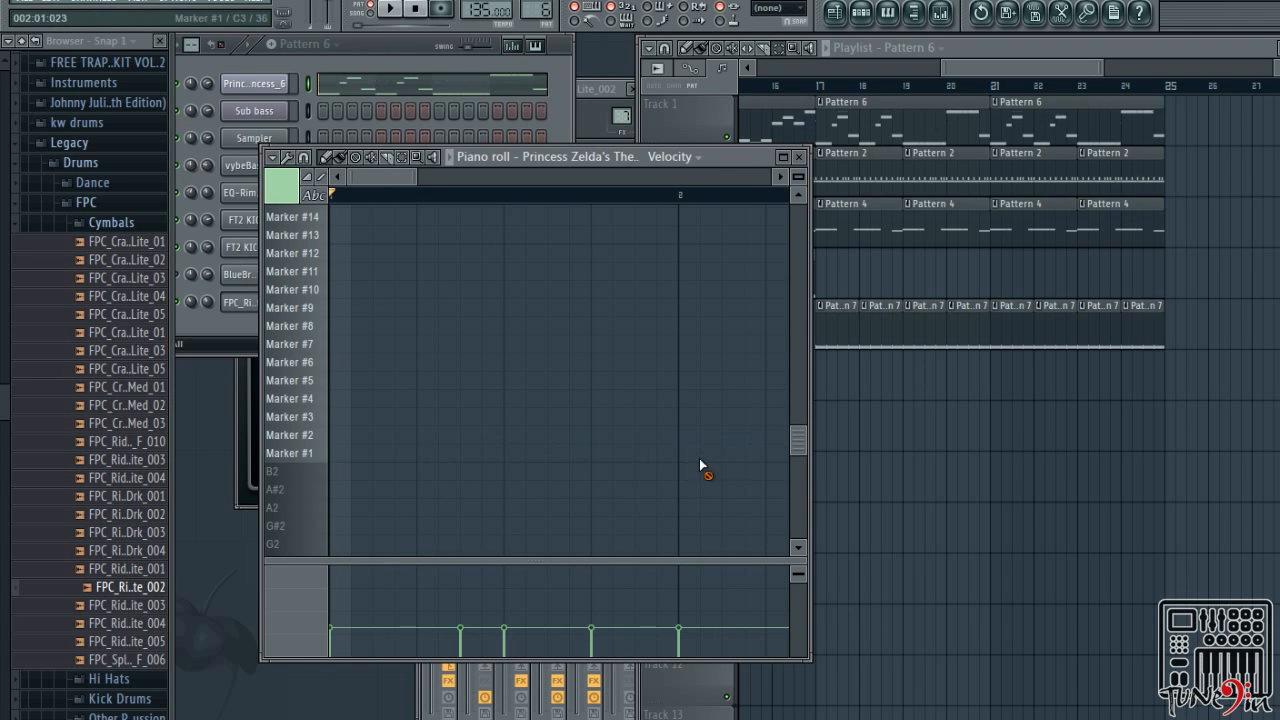
# Raise the velocities of all Princess Zelda slice notes in bars 1 and 2 to about 65%
pyautogui.moveTo(442, 180); pyautogui.dragTo(396, 186)
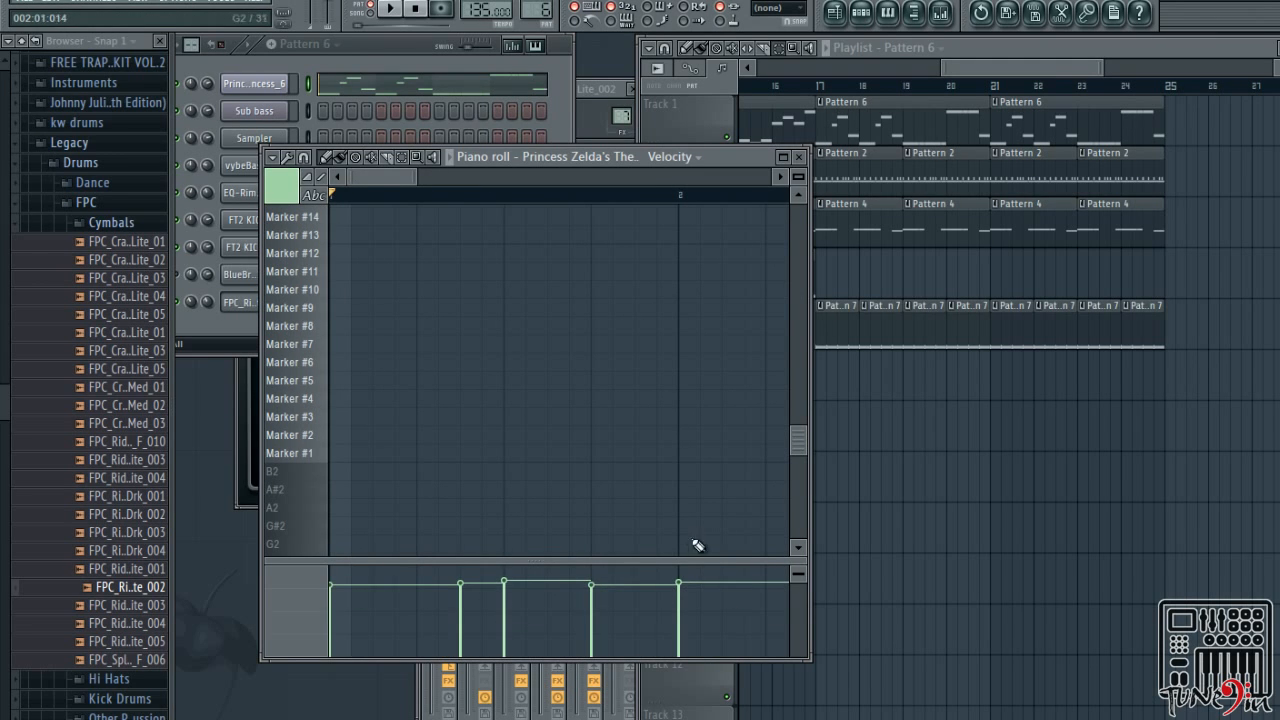
pyautogui.press('space')
pyautogui.moveTo(384, 597)
pyautogui.mouseDown()
pyautogui.moveTo(374, 600)
pyautogui.moveTo(634, 586)
pyautogui.moveTo(689, 597)
pyautogui.moveTo(631, 600)
pyautogui.mouseUp()
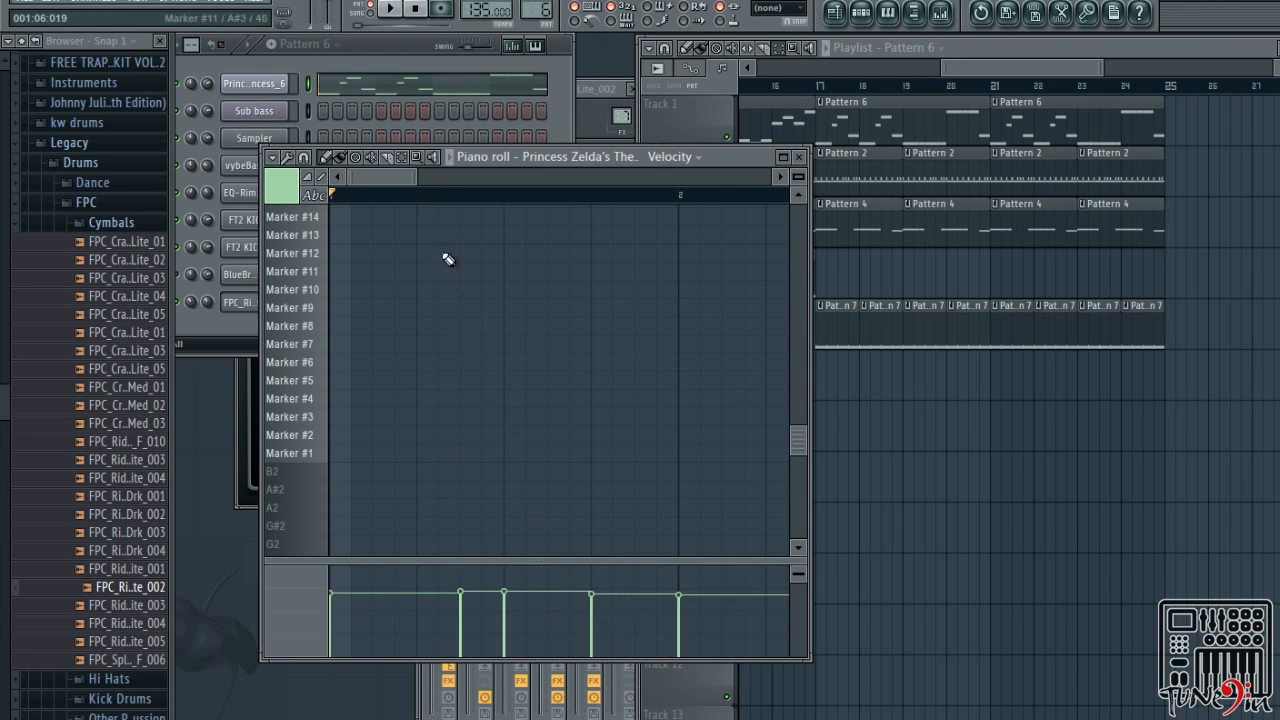
pyautogui.hscroll(3, 461, 198)
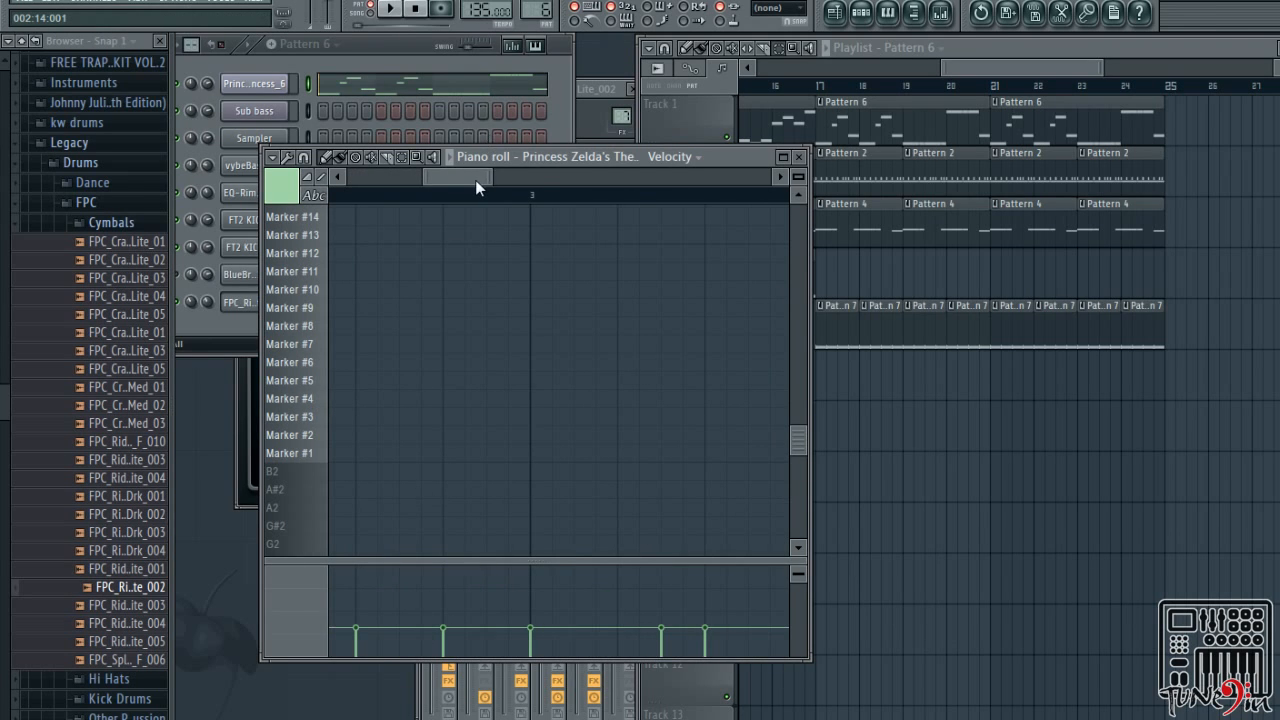
pyautogui.hscroll(-3, 475, 180)
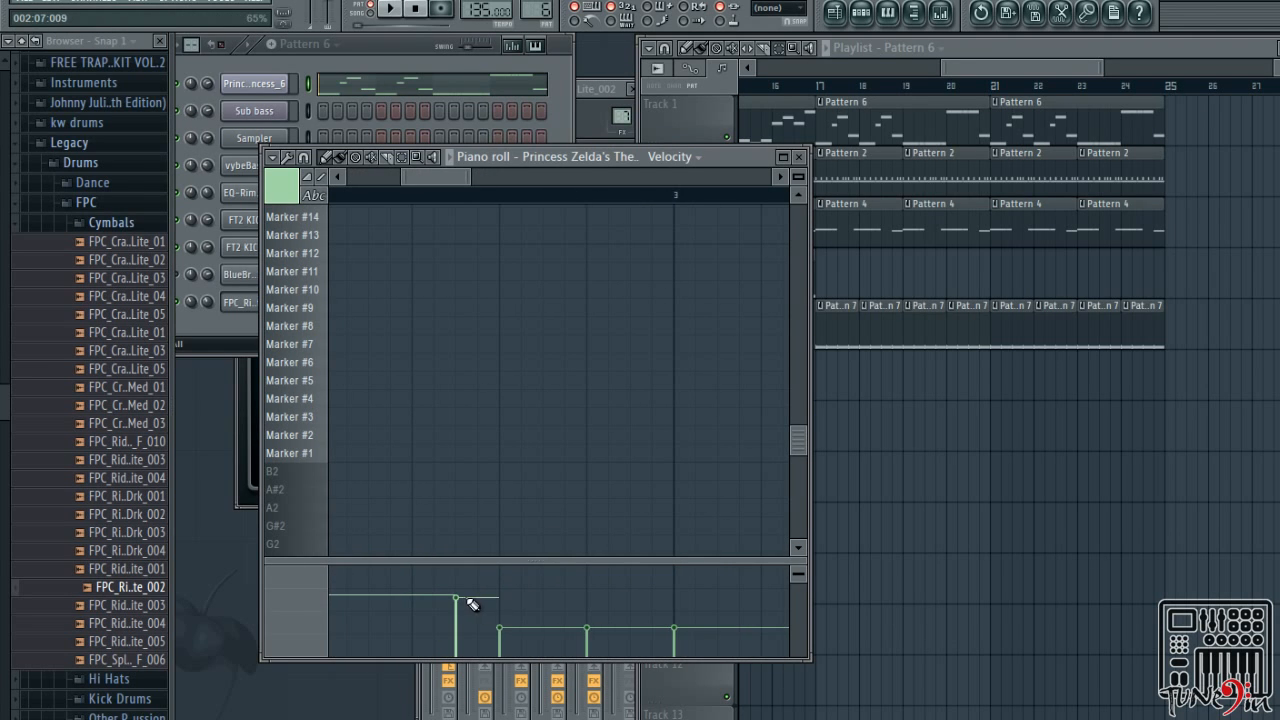
pyautogui.moveTo(472, 605); pyautogui.dragTo(731, 606)
# Raise the slice note velocities in bars 3 and 4 to about 62% and play Pattern 6
pyautogui.click(457, 193)
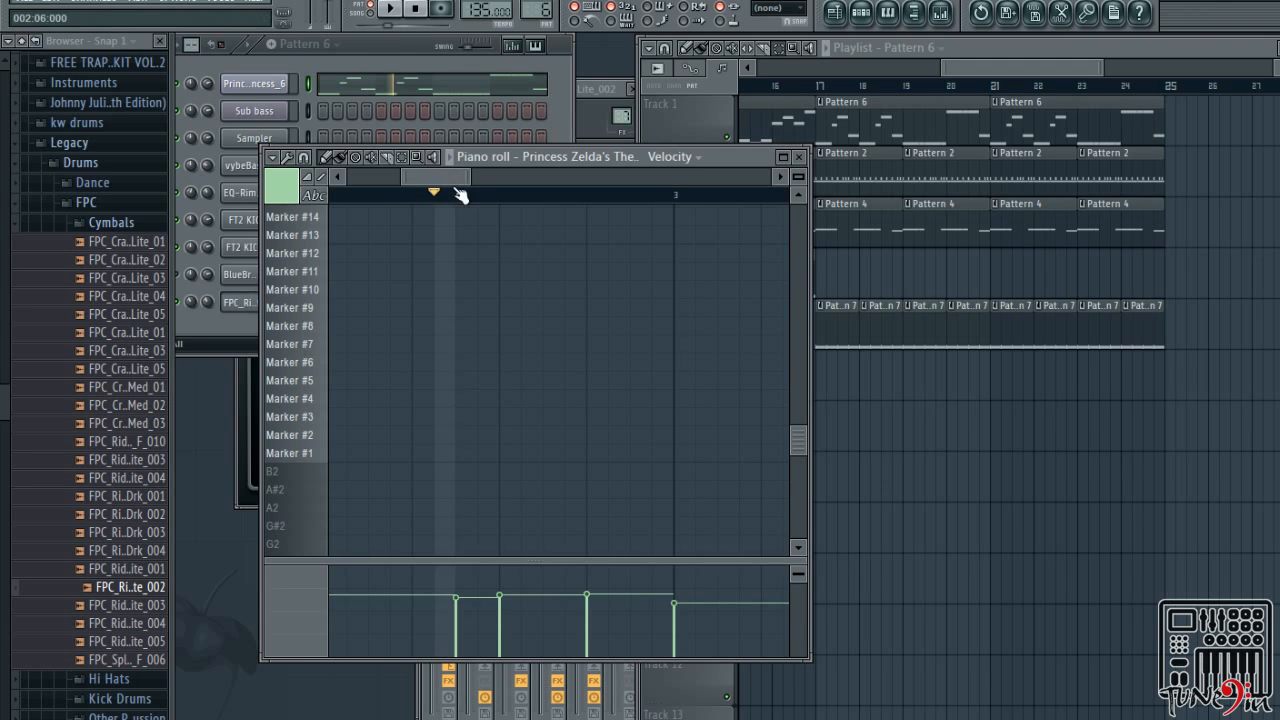
pyautogui.press('space')
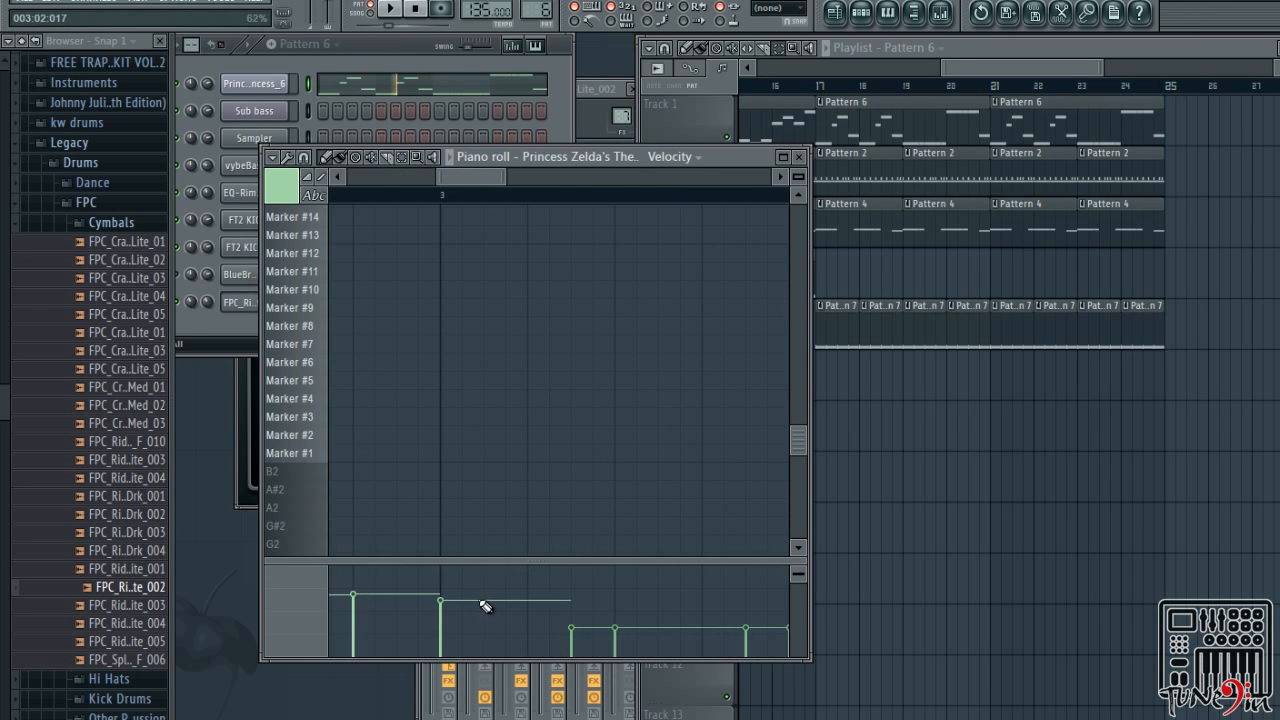
pyautogui.moveTo(484, 606); pyautogui.dragTo(773, 606)
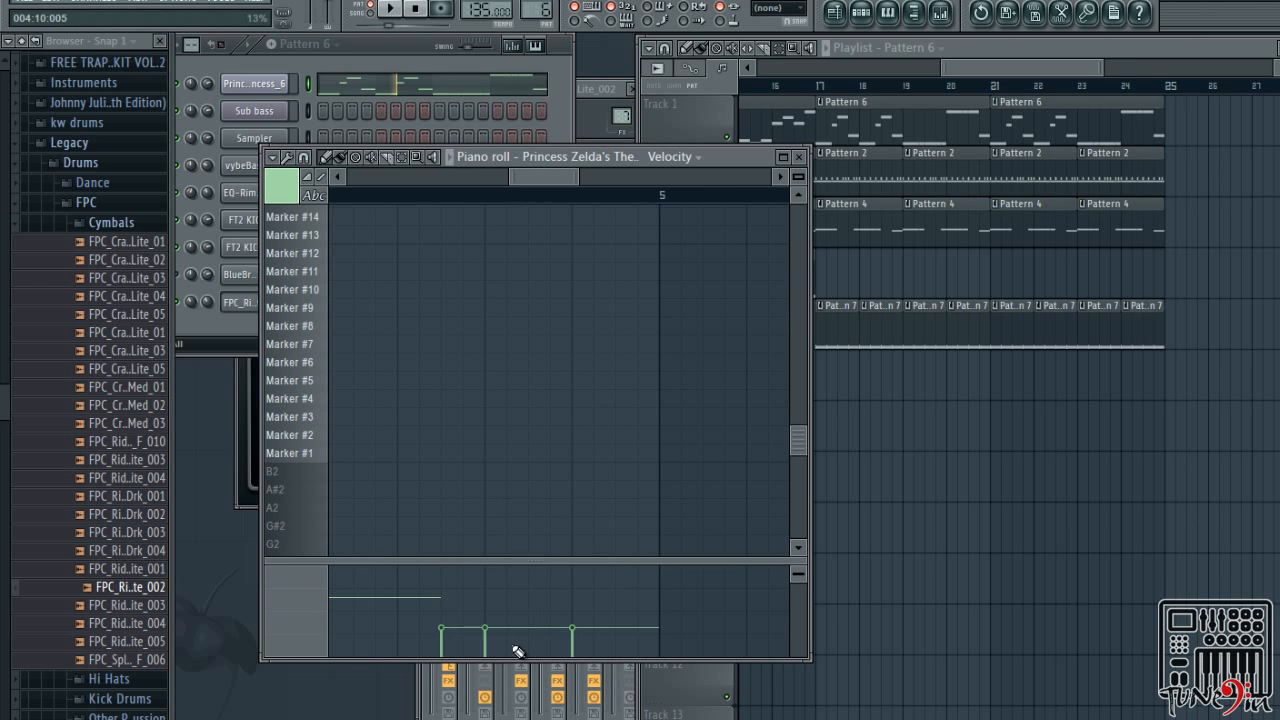
pyautogui.moveTo(459, 606)
pyautogui.mouseDown()
pyautogui.moveTo(576, 609)
pyautogui.moveTo(468, 609)
pyautogui.mouseUp()
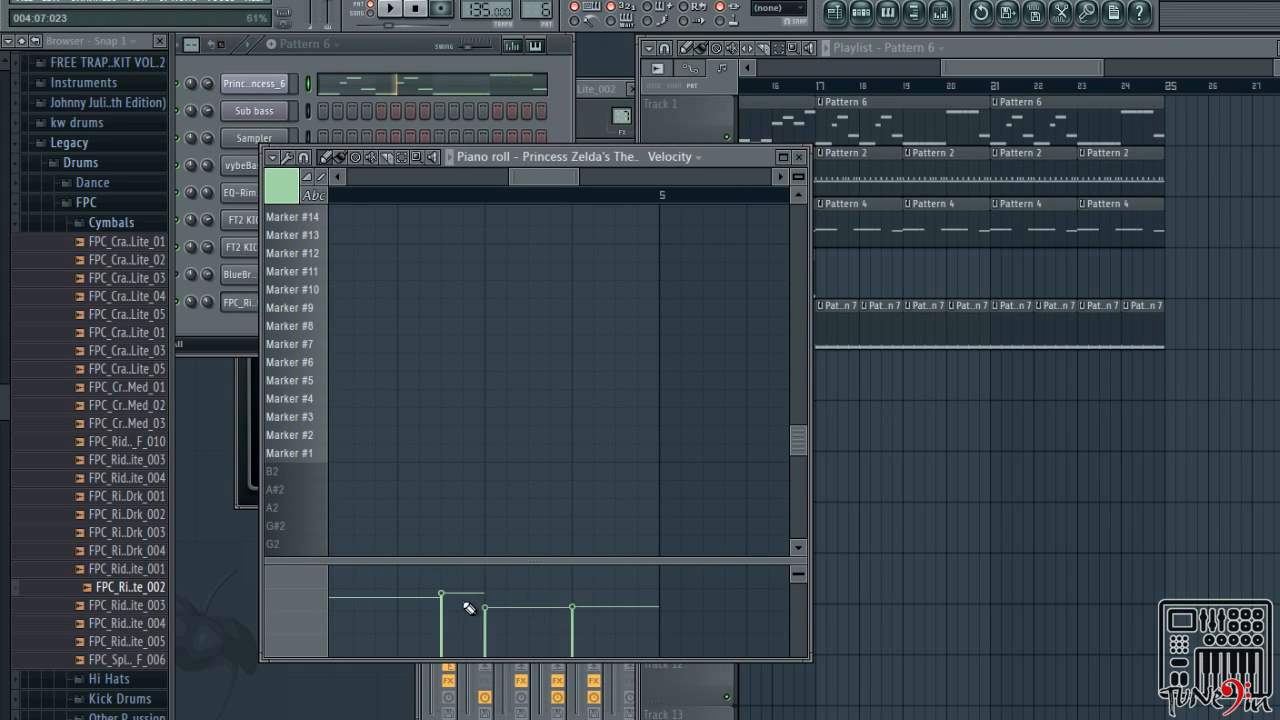
pyautogui.press('space')
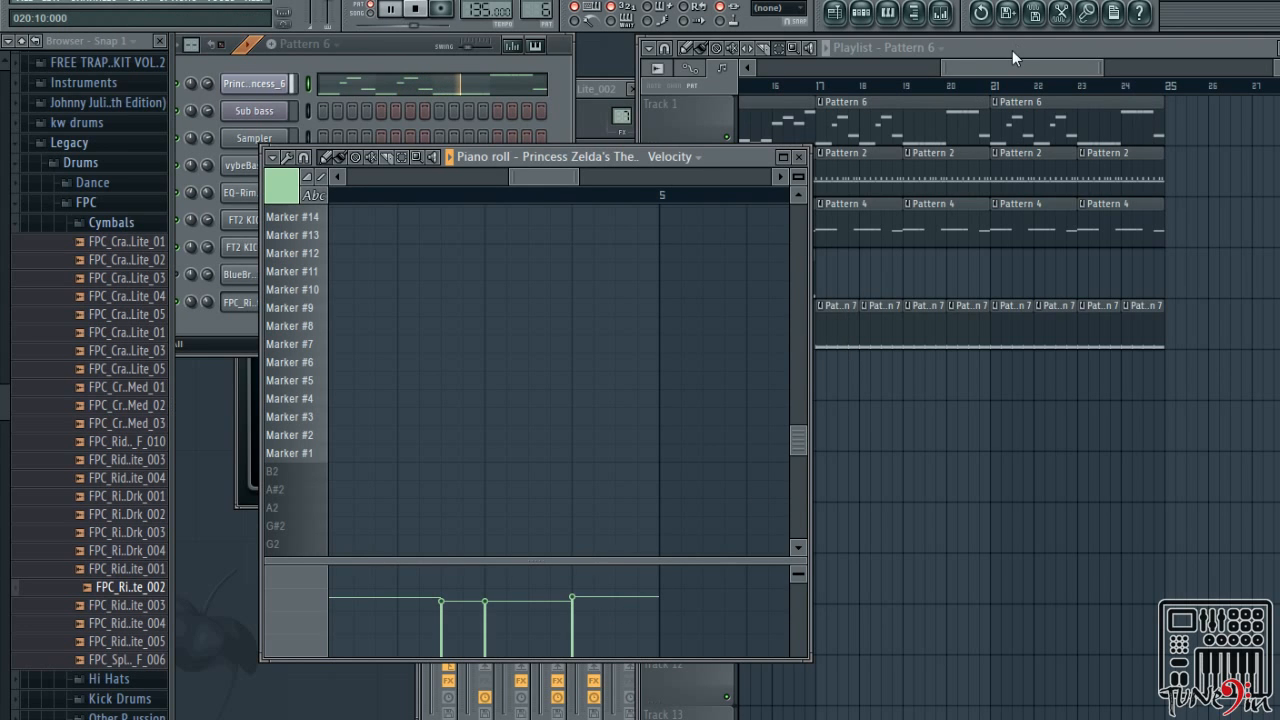
# Stop Pattern 6, switch playback to song mode and play the arrangement with the playlist showing bars 11 to 23
pyautogui.moveTo(1010, 57); pyautogui.dragTo(945, 65)
pyautogui.press('space')
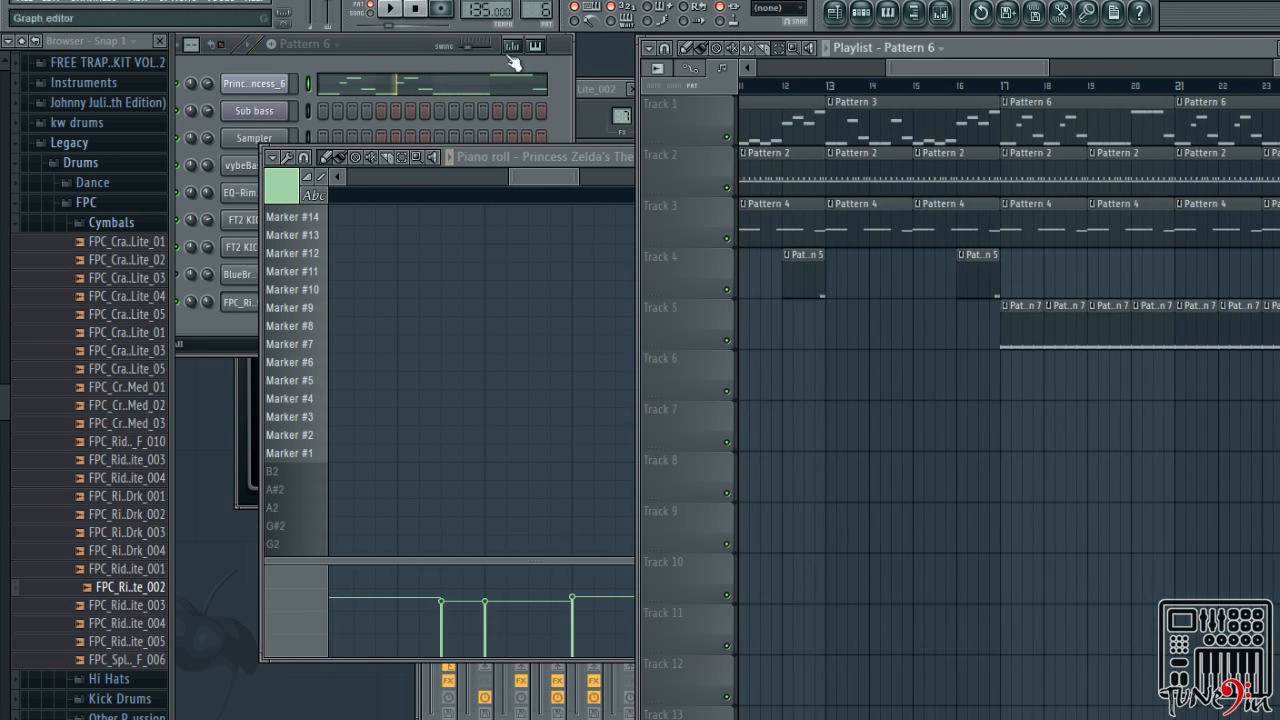
pyautogui.click(390, 9)
pyautogui.click(369, 13)
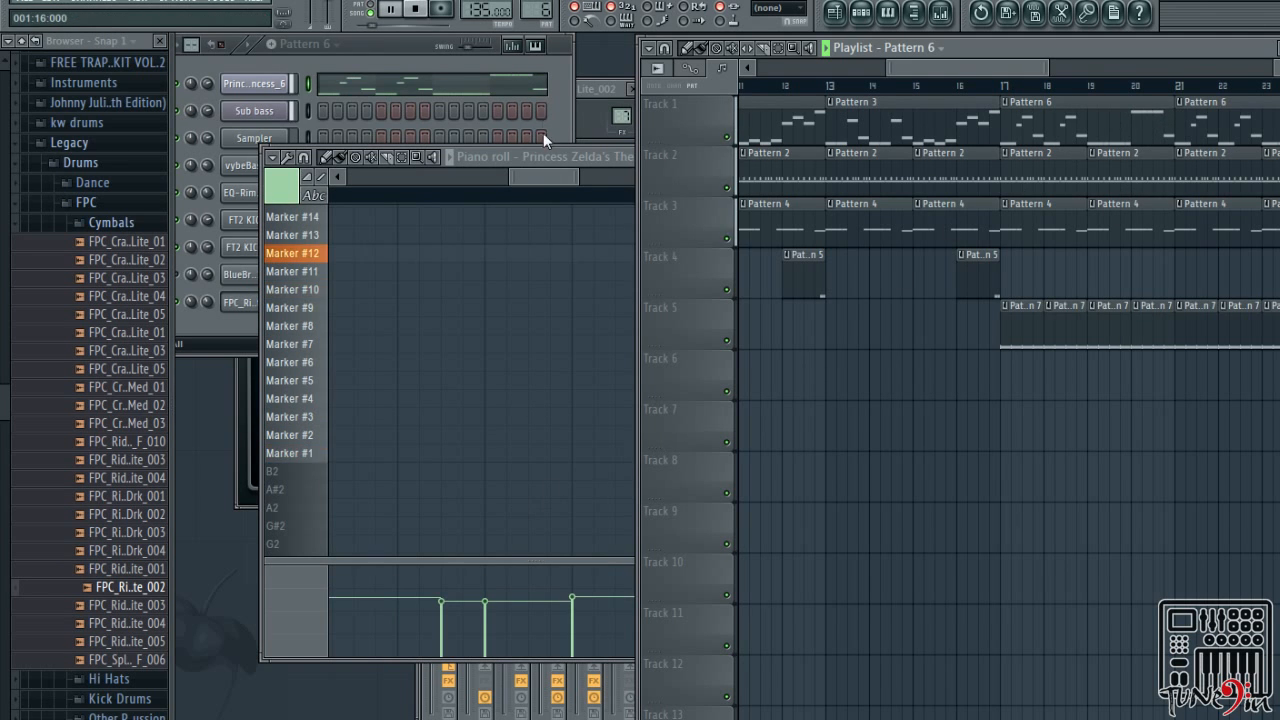
# Fine-tune the slice note velocities in bar 1, accenting the second note above the others
pyautogui.moveTo(530, 176); pyautogui.dragTo(376, 176)
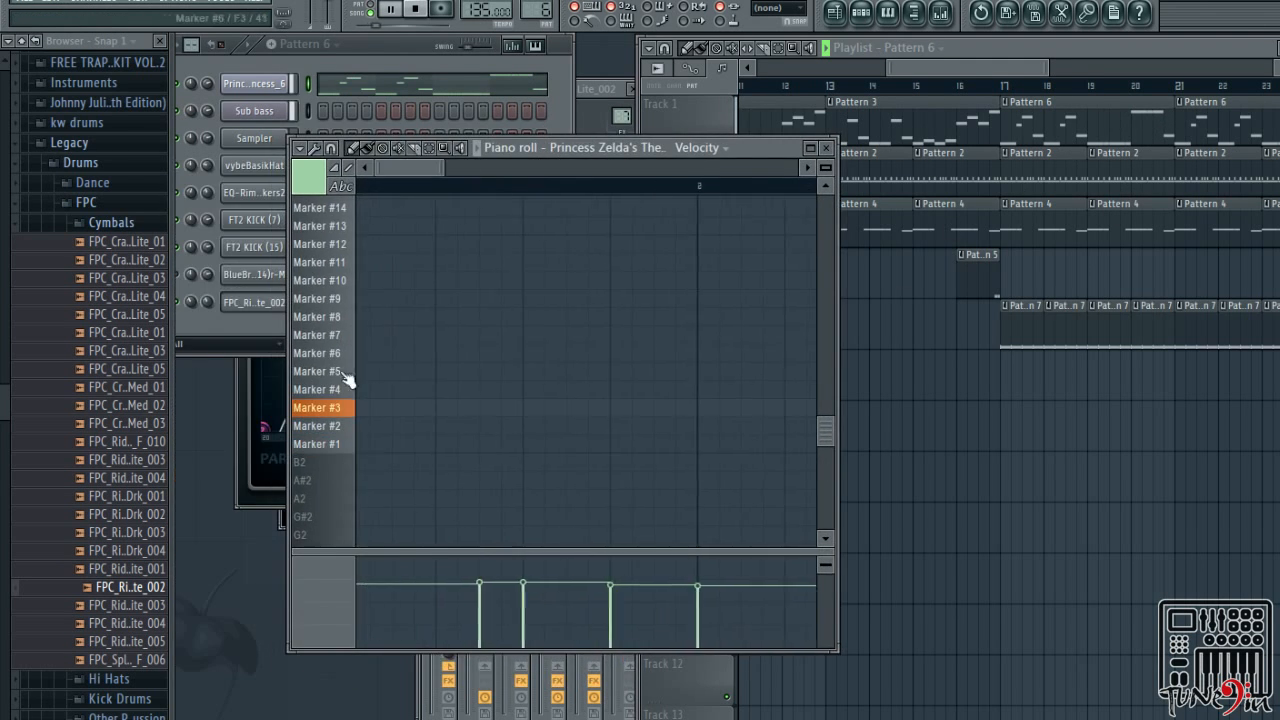
pyautogui.click(385, 589)
pyautogui.click(491, 588)
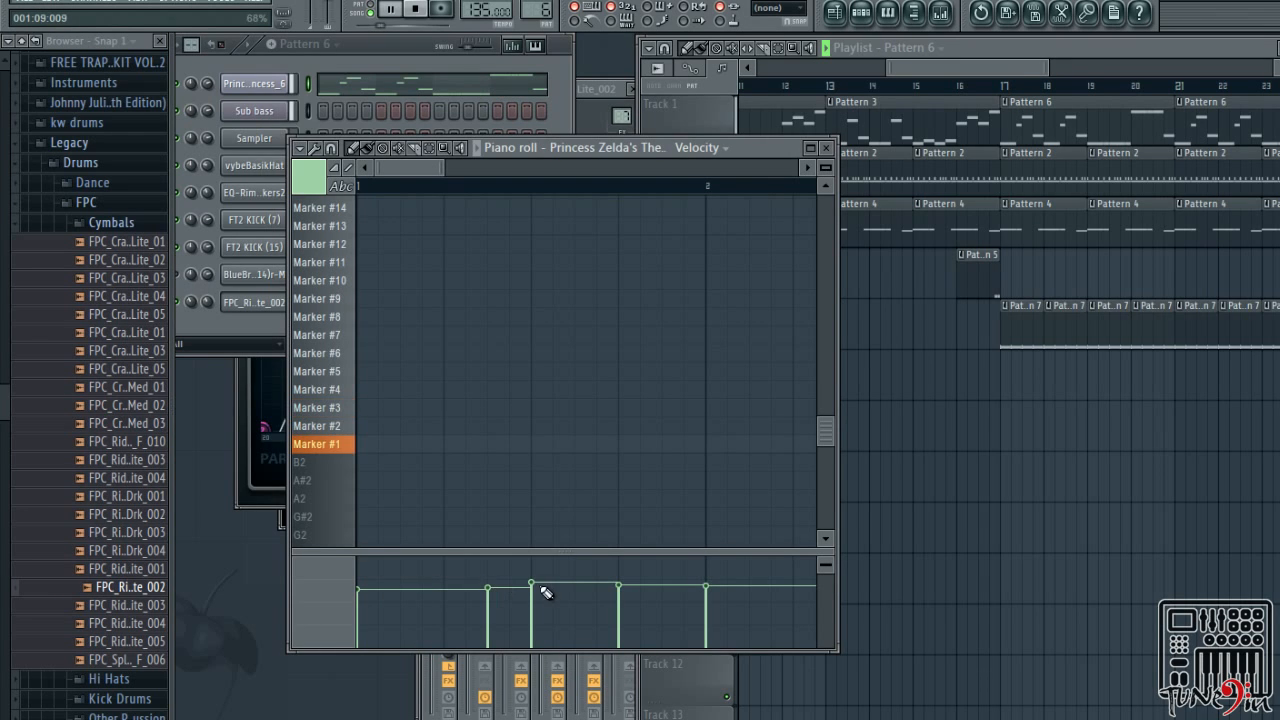
pyautogui.click(548, 592)
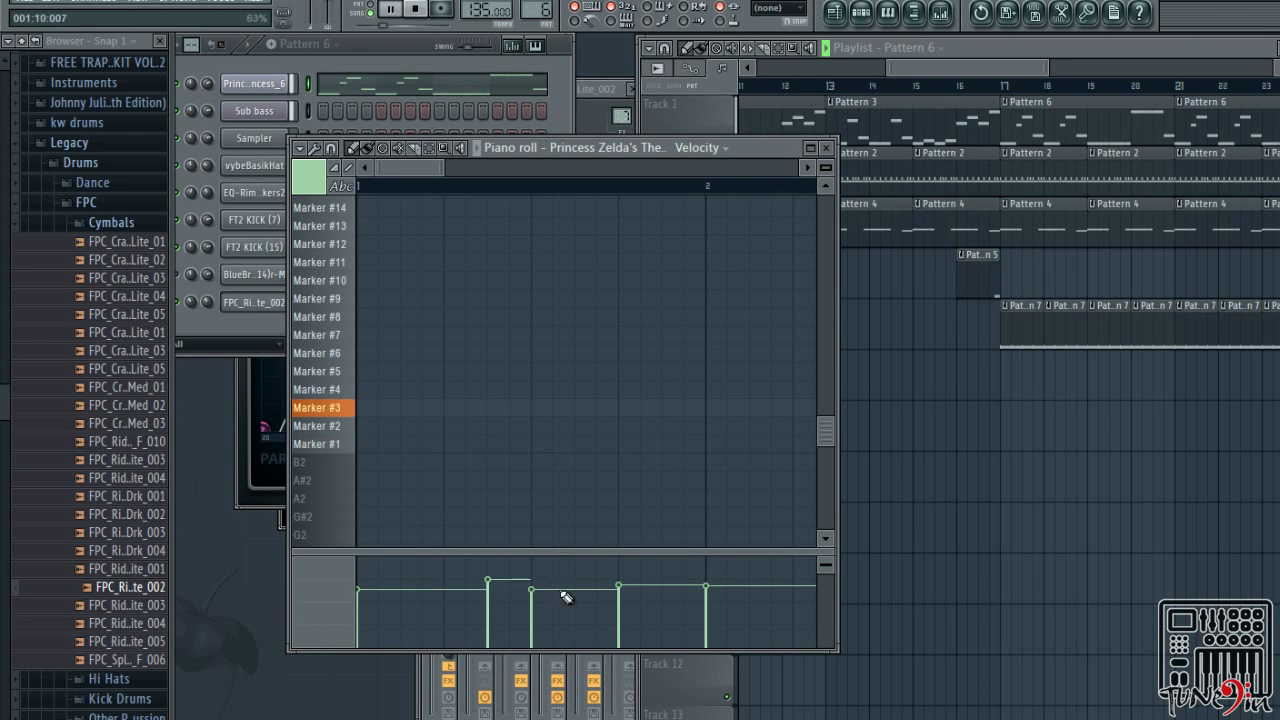
pyautogui.click(638, 591)
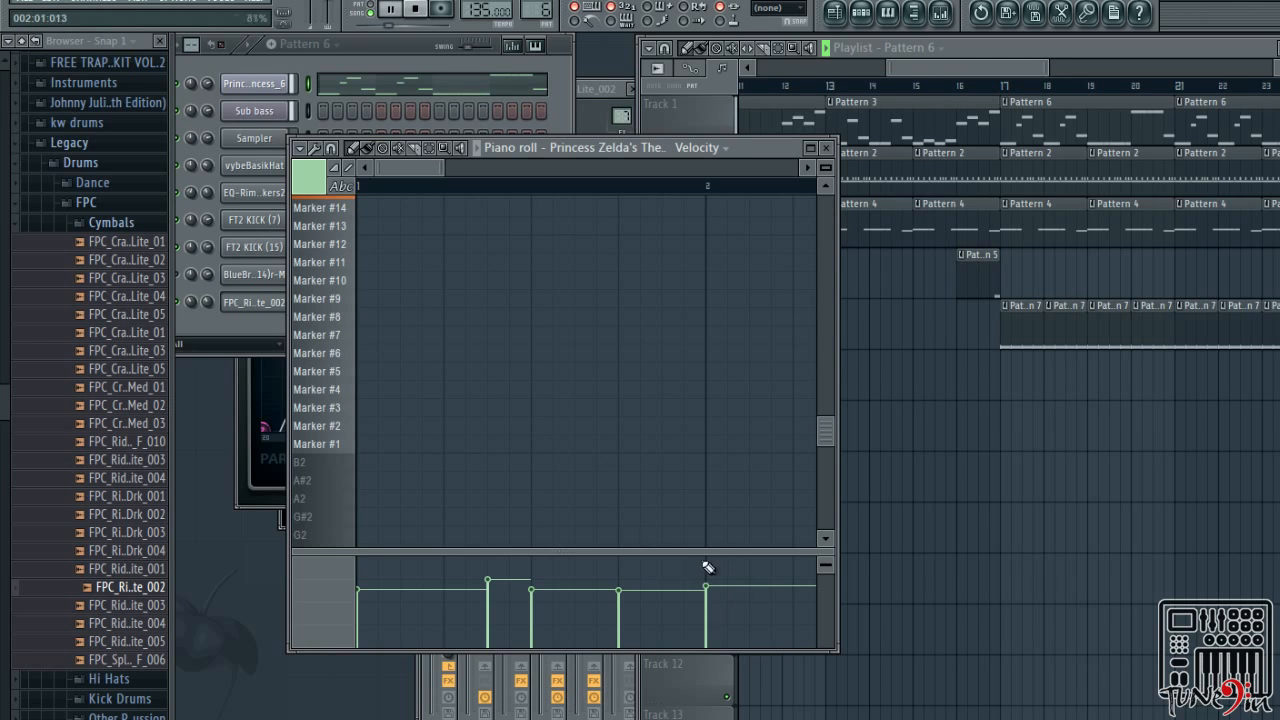
# Fine-tune the slice note velocities in bars 2 and 3, accenting the second note of each bar
pyautogui.moveTo(406, 170); pyautogui.dragTo(445, 173)
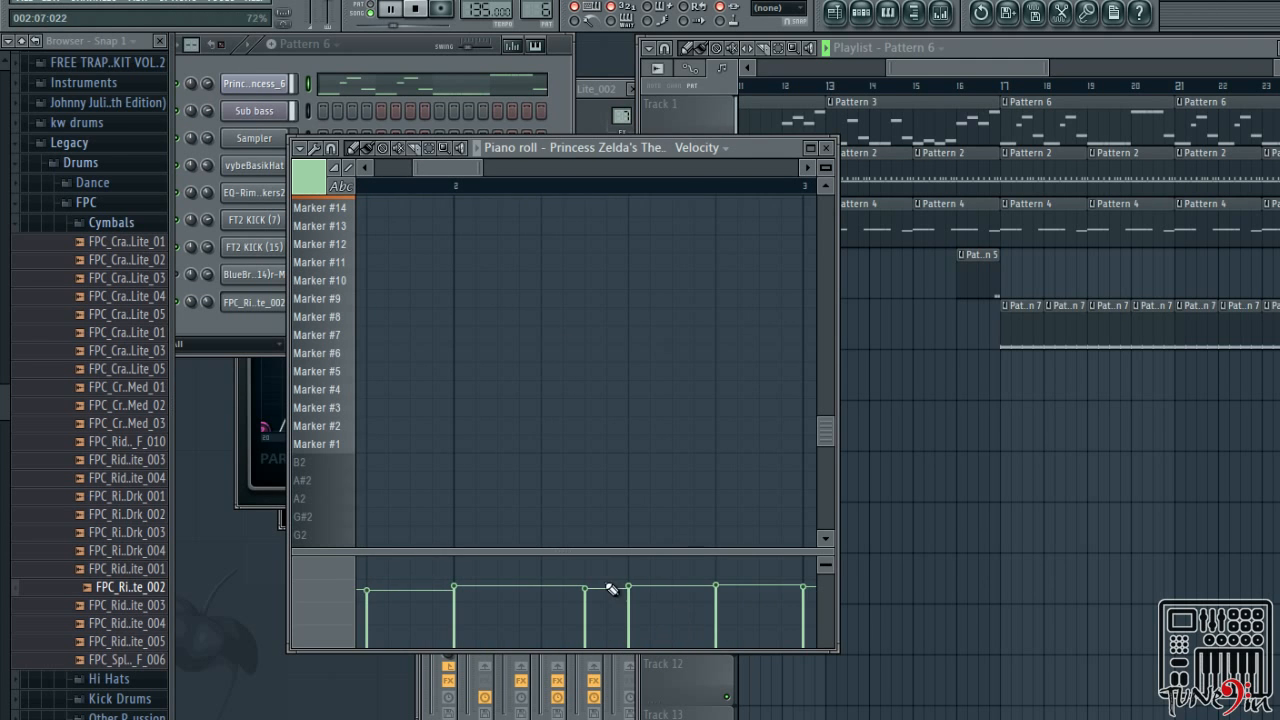
pyautogui.click(475, 595)
pyautogui.click(586, 582)
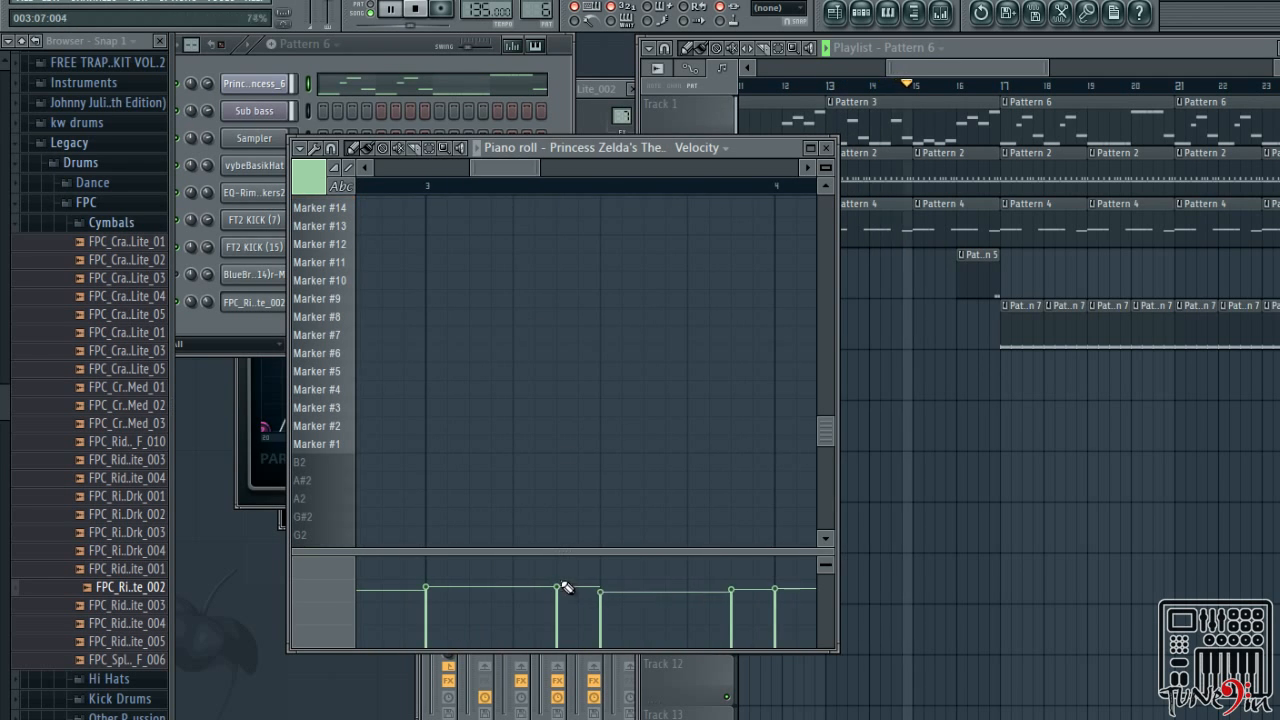
pyautogui.click(557, 578)
pyautogui.click(462, 592)
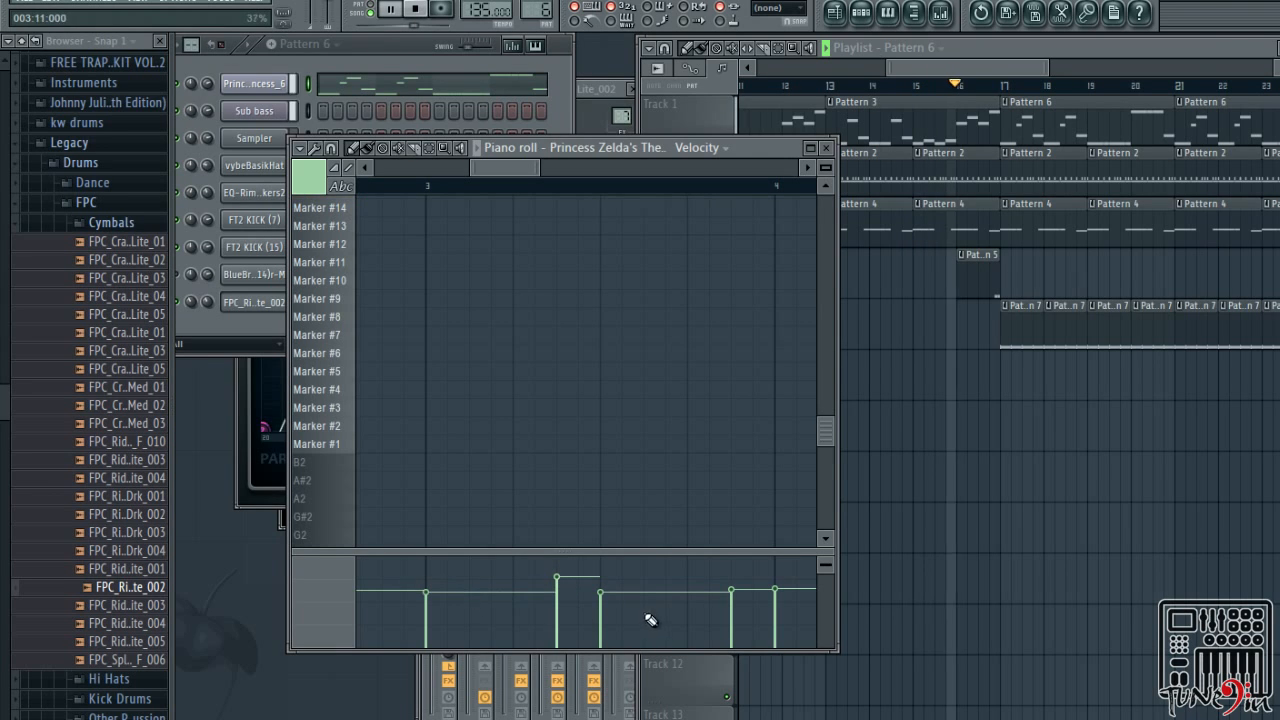
pyautogui.click(603, 588)
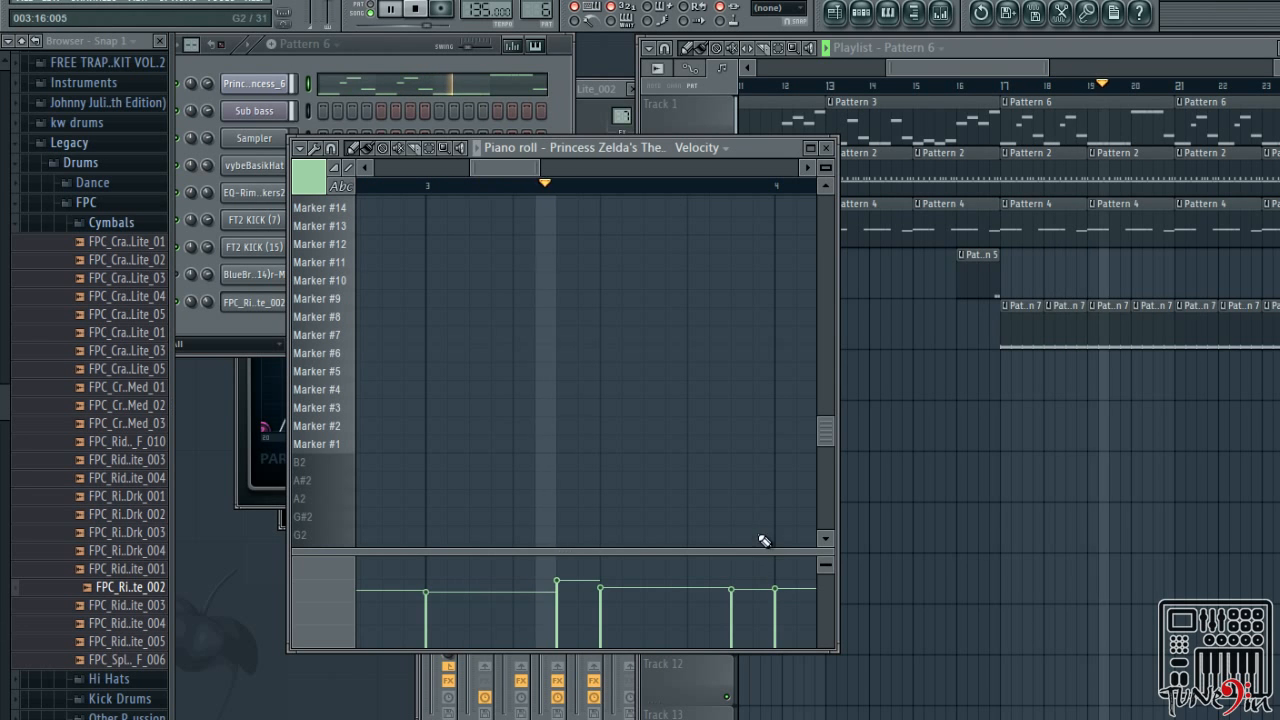
# Split the short Marker #41 note in bar 4 into two equal halves and lower the second half's velocity during song playback
pyautogui.moveTo(514, 172); pyautogui.dragTo(579, 183)
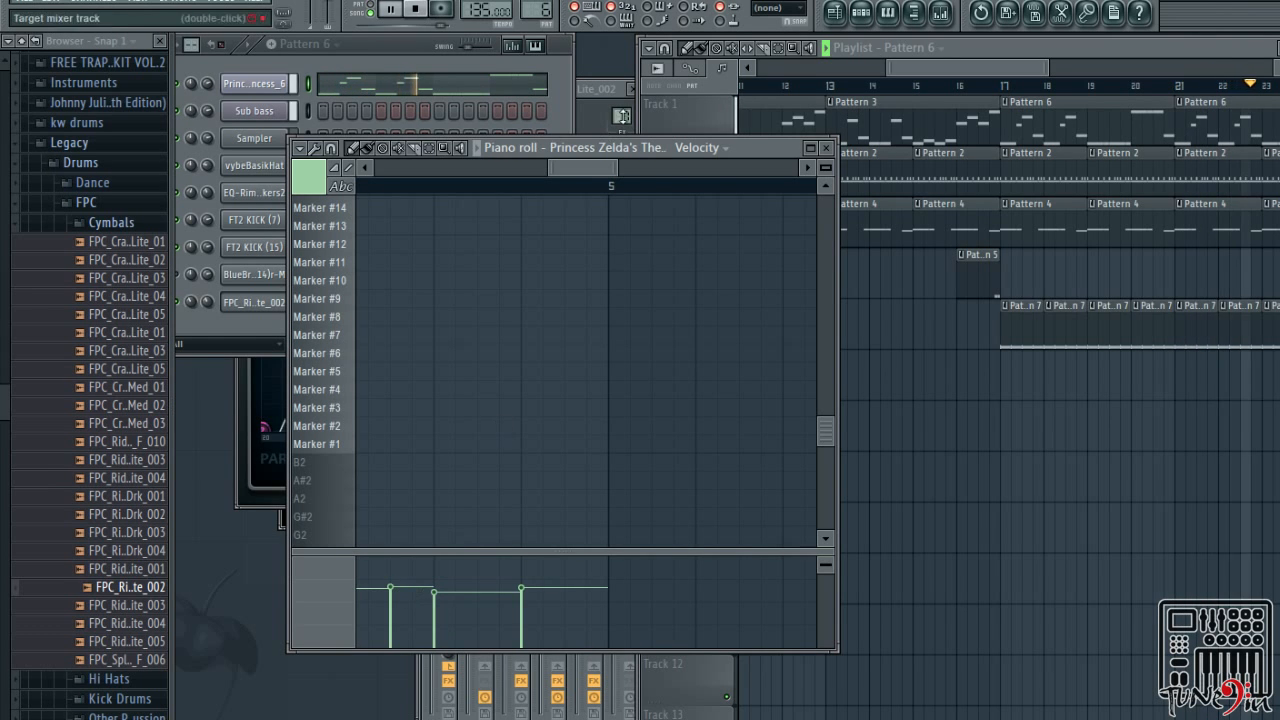
pyautogui.scroll(5, 620, 288)
pyautogui.moveTo(593, 172); pyautogui.dragTo(569, 181)
pyautogui.scroll(6, 590, 286)
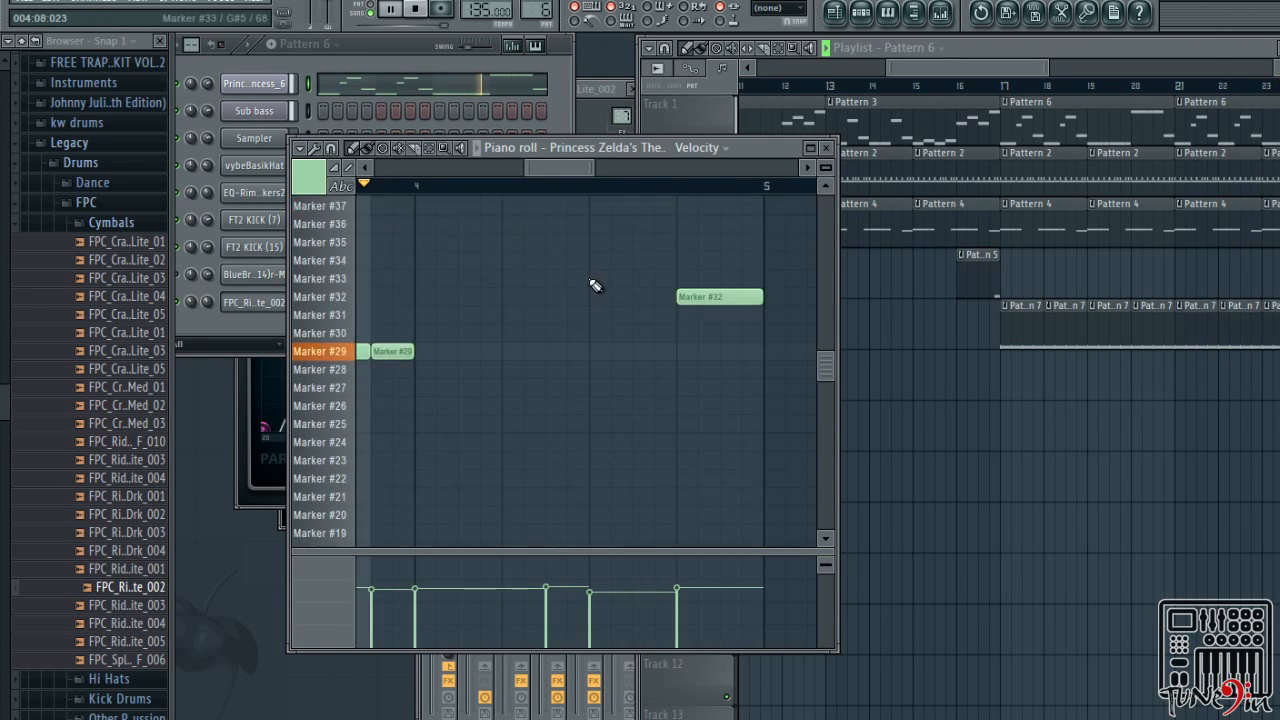
pyautogui.scroll(1, 583, 244)
pyautogui.press('space')
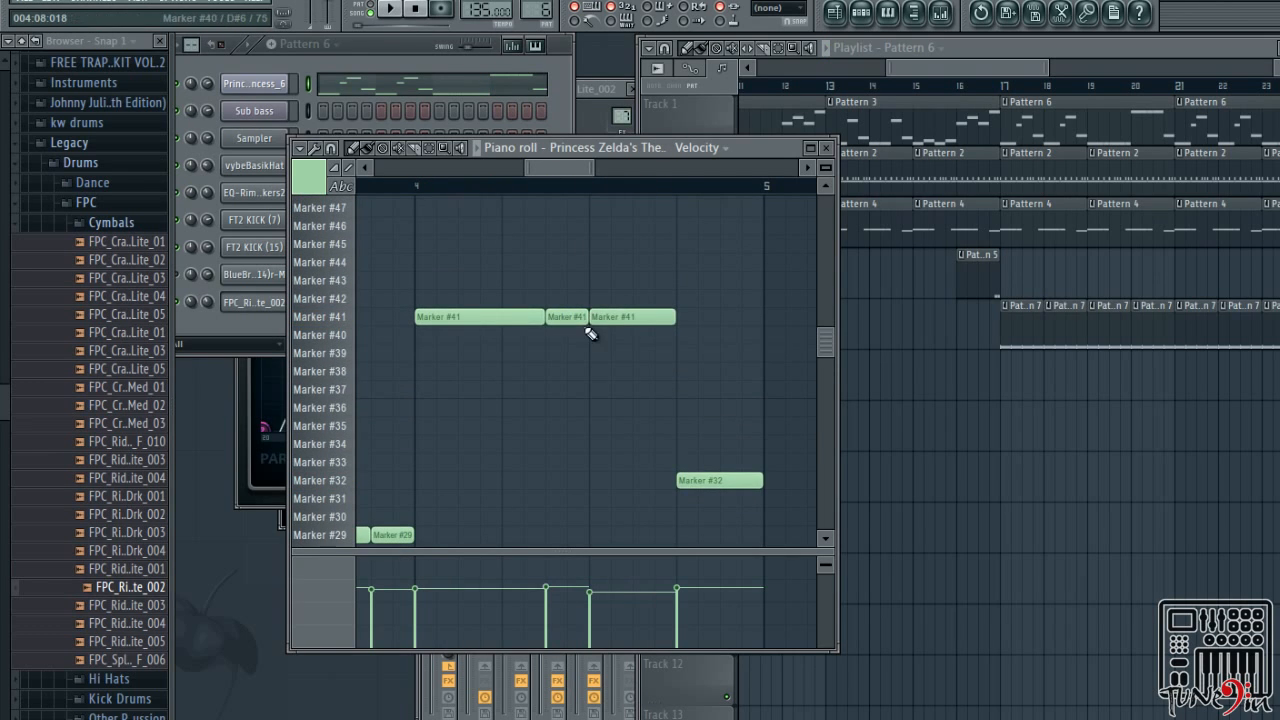
pyautogui.click(578, 318)
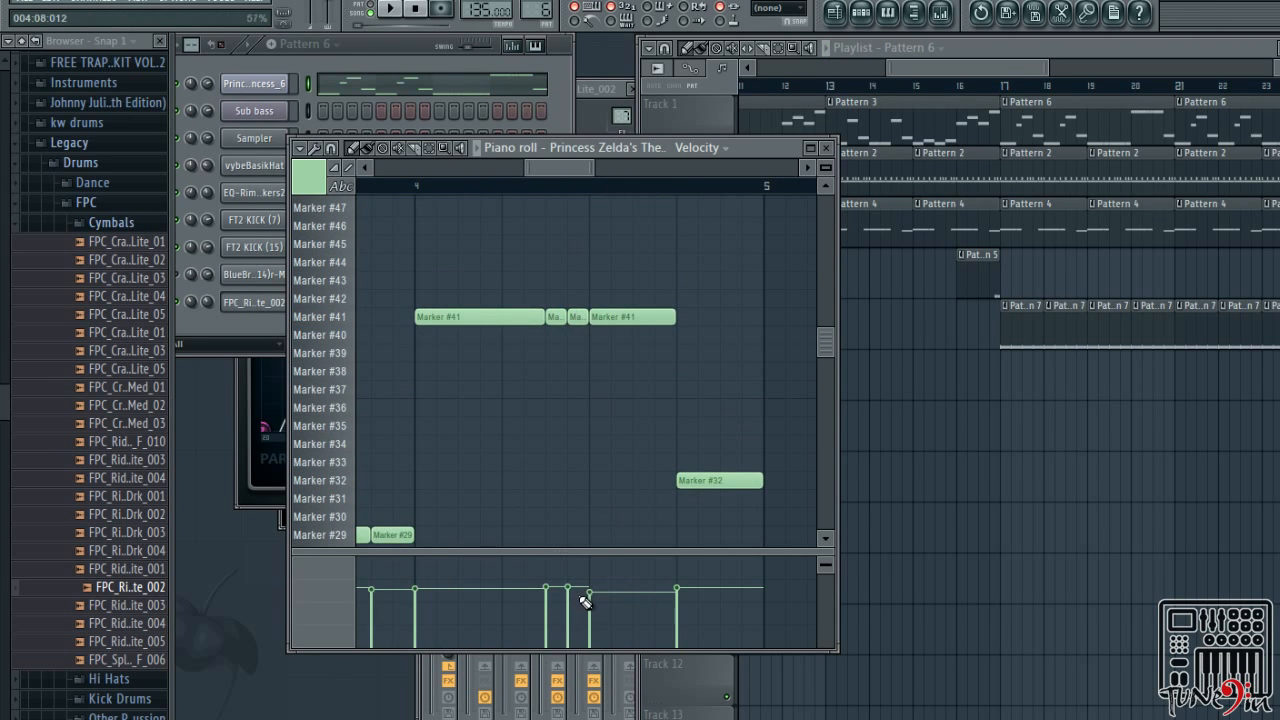
pyautogui.press('space')
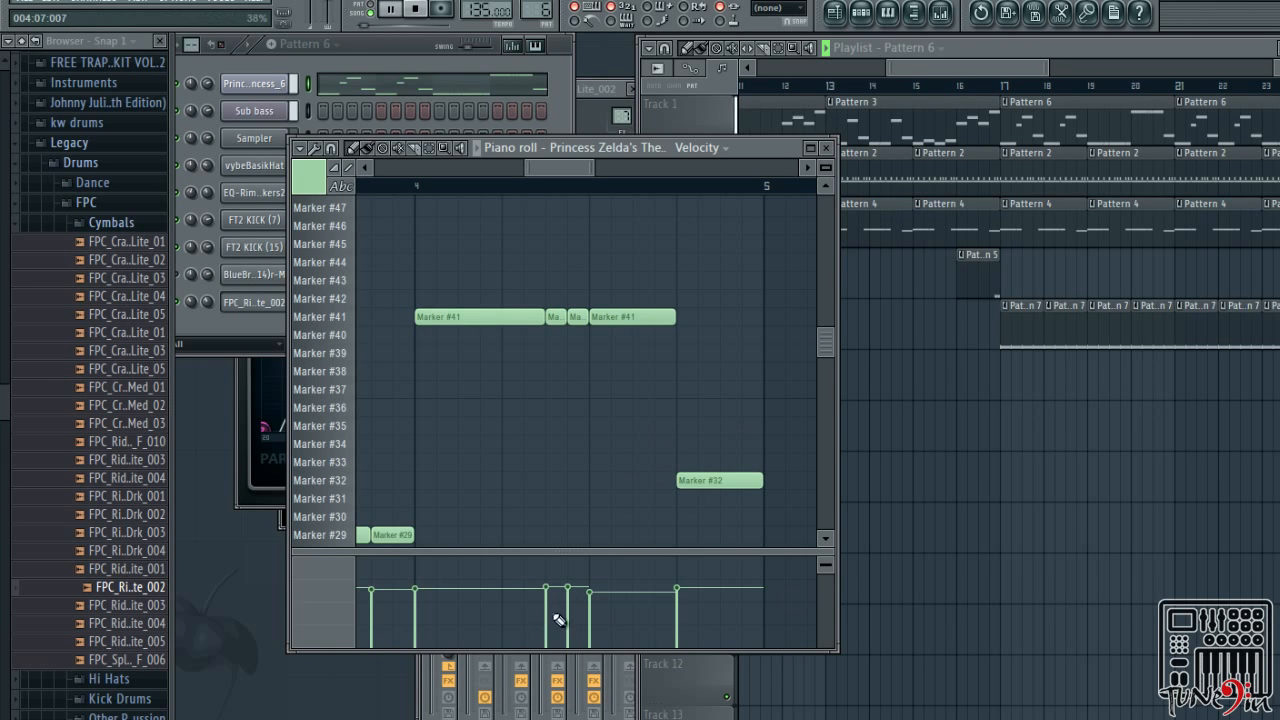
pyautogui.moveTo(568, 612); pyautogui.dragTo(572, 626)
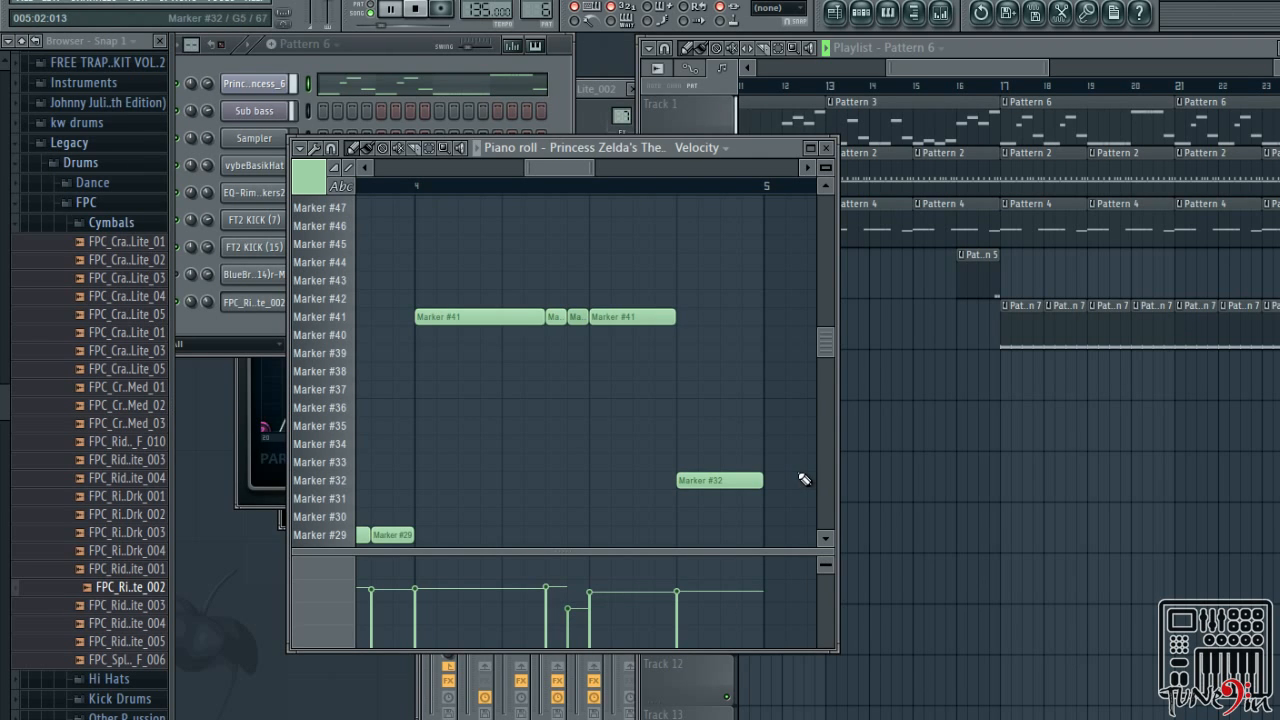
# Inspect the Fruity Limiter on the Master mixer track during song playback and close its window
pyautogui.click(360, 56)
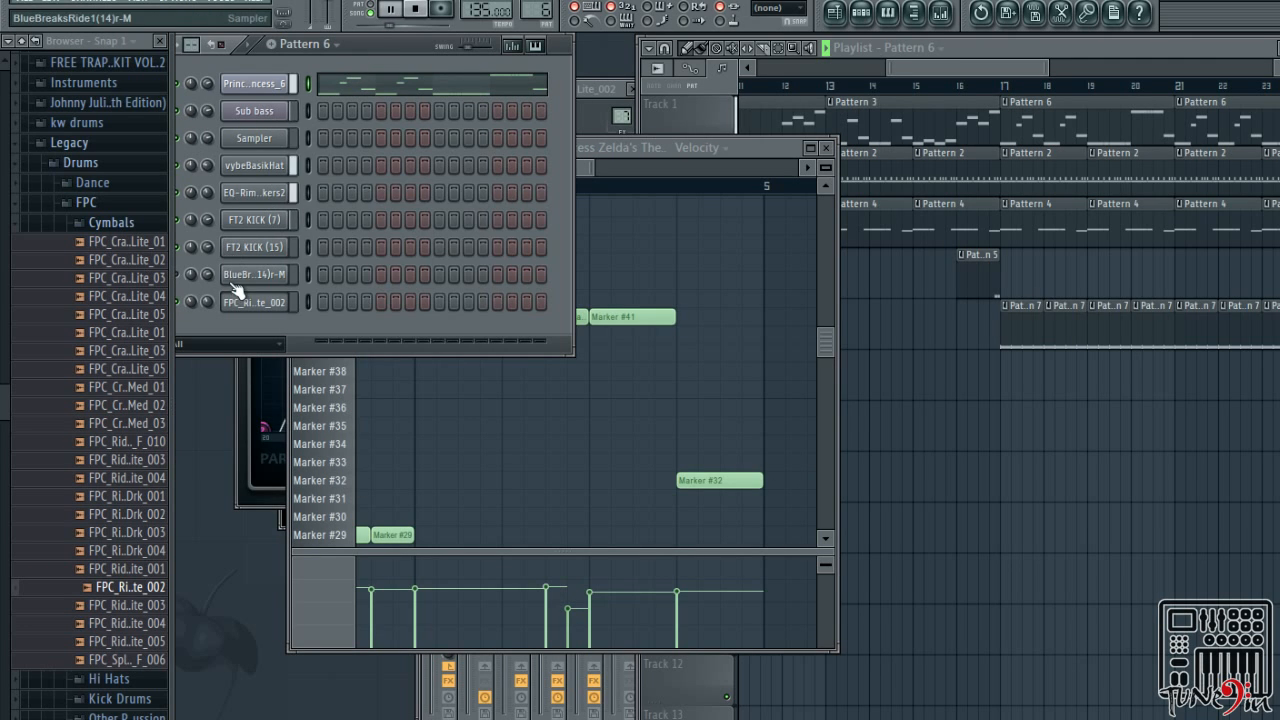
pyautogui.click(940, 12)
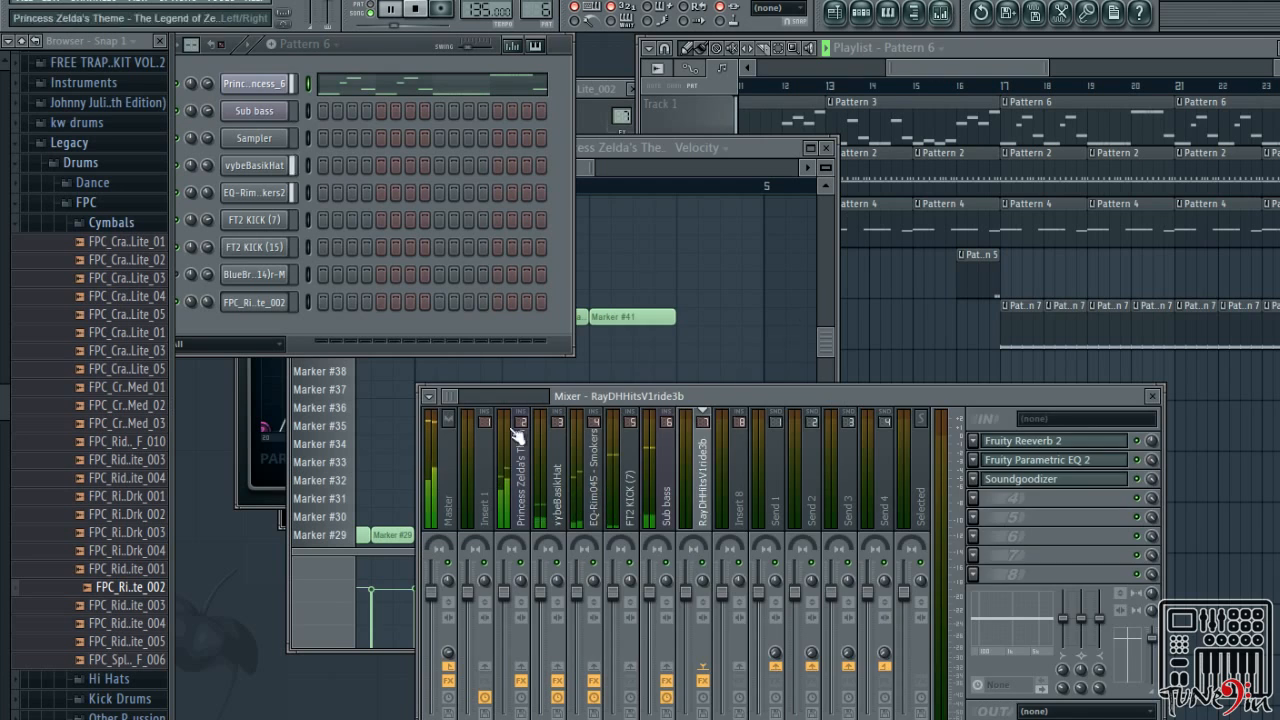
pyautogui.click(1052, 576)
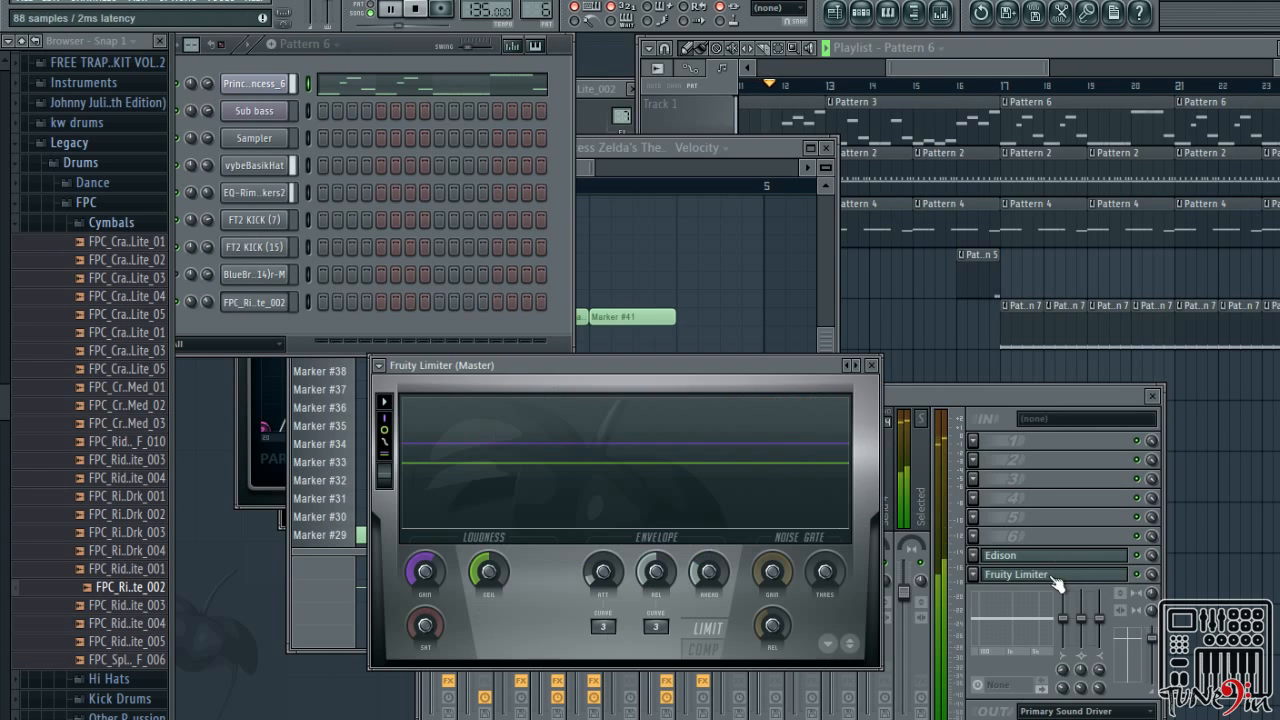
pyautogui.click(872, 366)
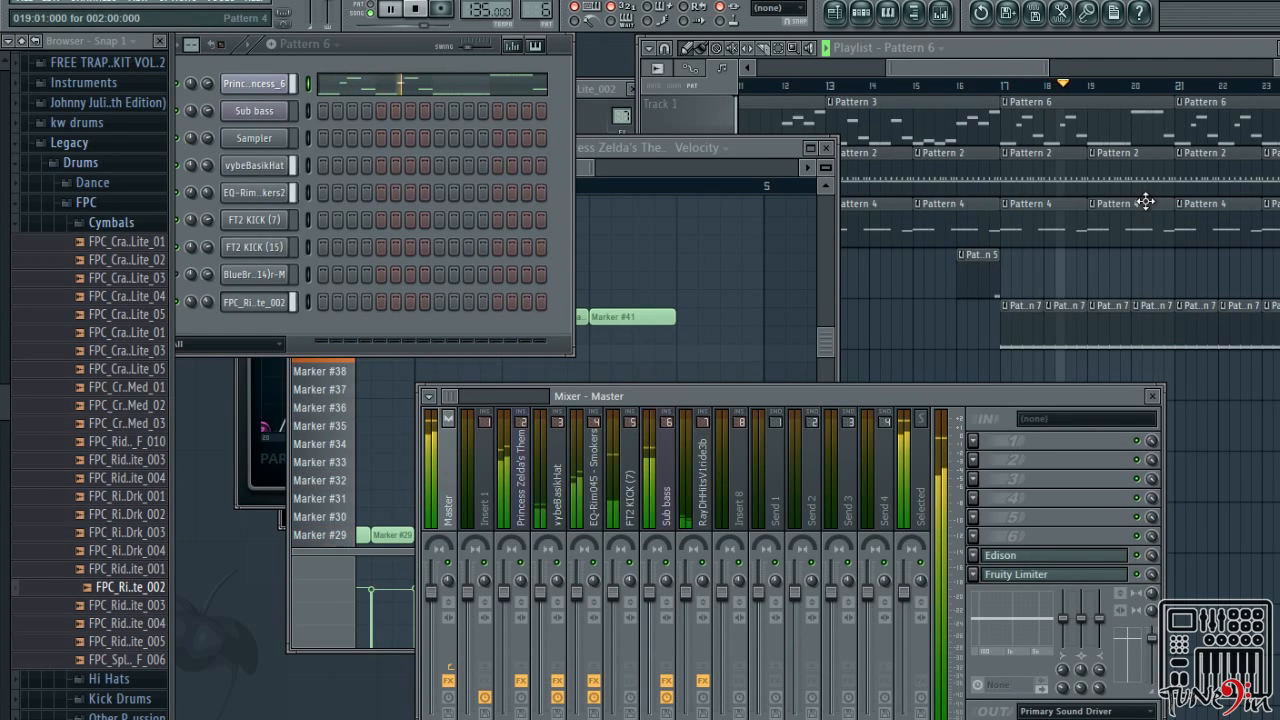
# Raise the velocity of the second half of the split Marker #41 note in Pattern 6's bar 4 to about 52%
pyautogui.moveTo(985, 75); pyautogui.dragTo(1077, 74)
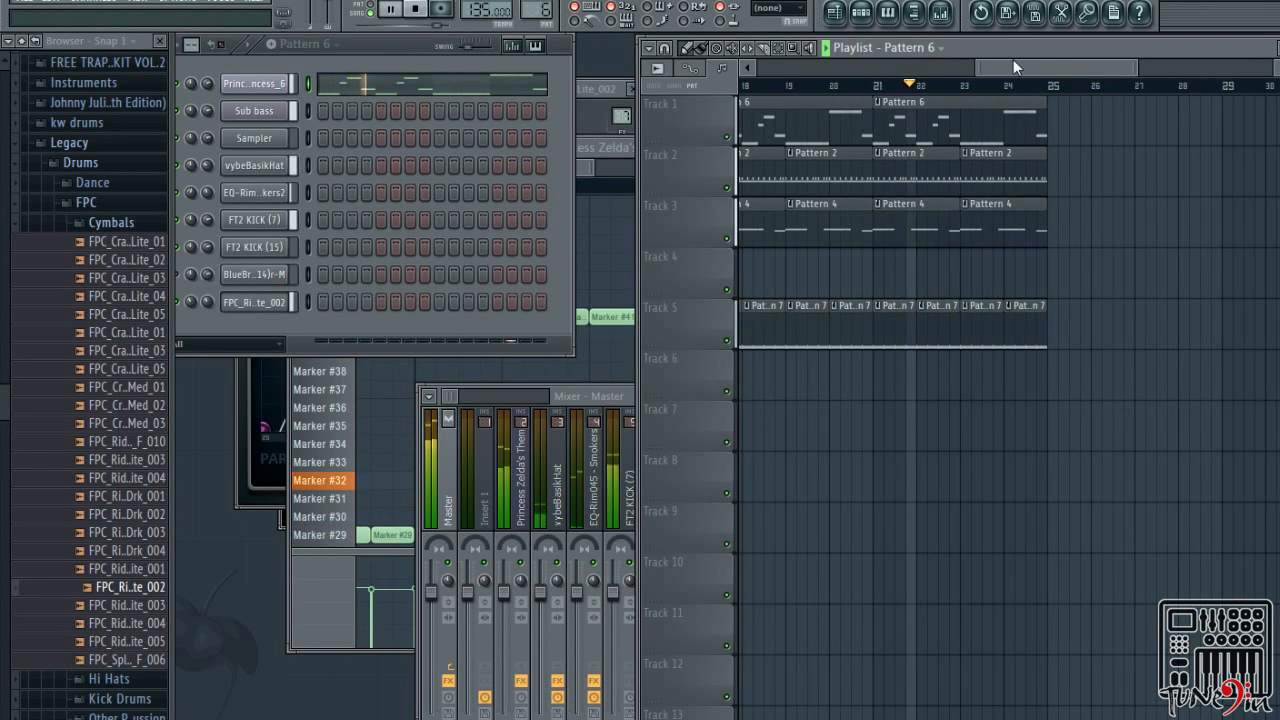
pyautogui.click(468, 93)
pyautogui.click(460, 94)
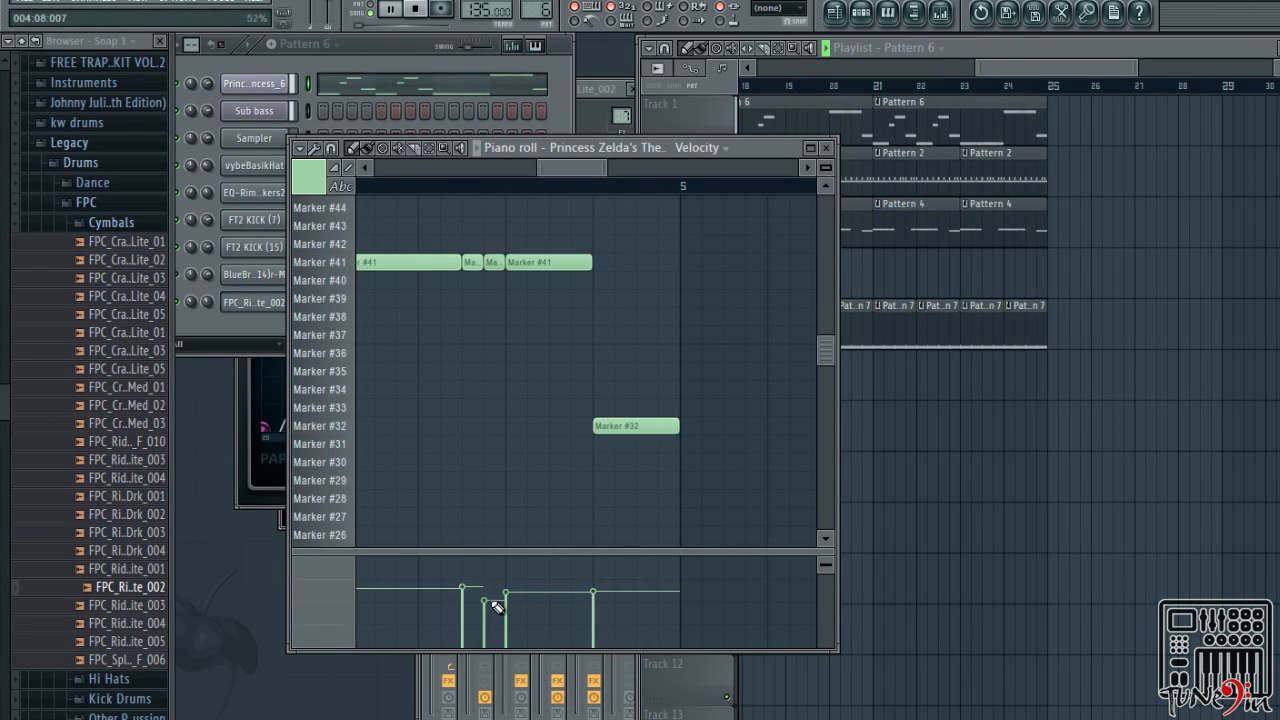
pyautogui.click(825, 147)
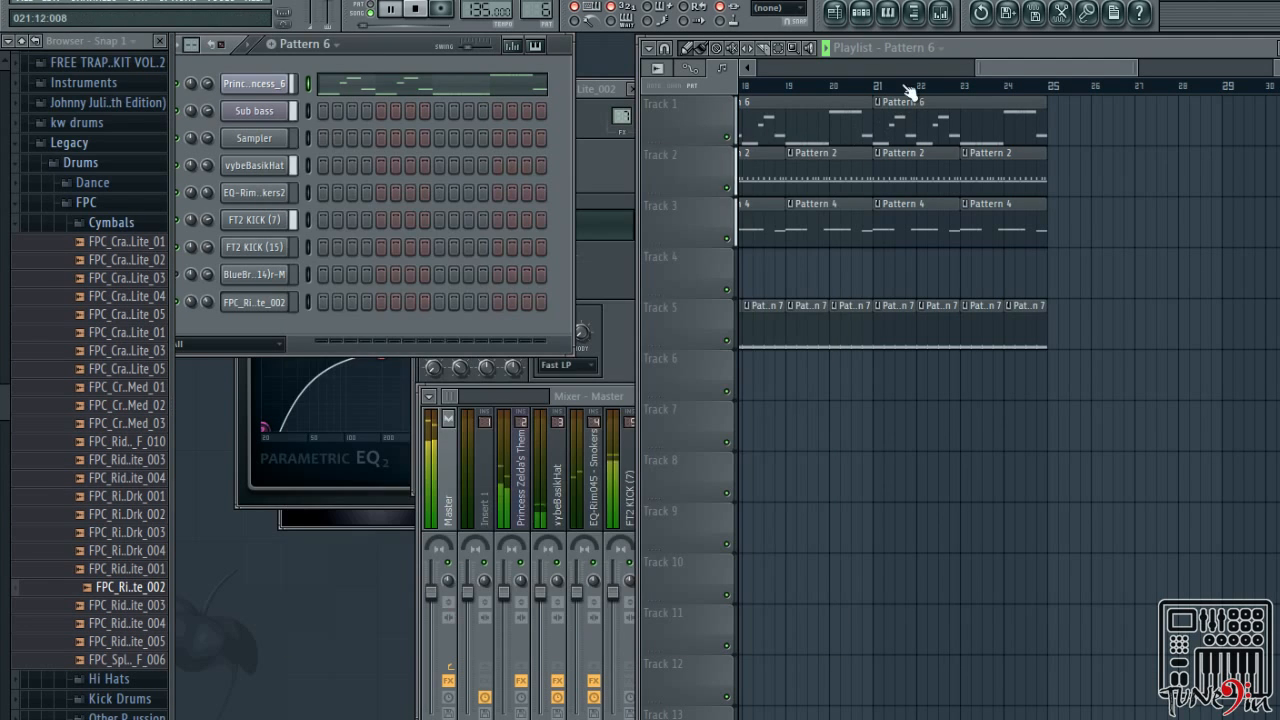
# Replay the arrangement from around bar 21 through its end, return the playlist view to bar 1 and stop playback
pyautogui.click(876, 90)
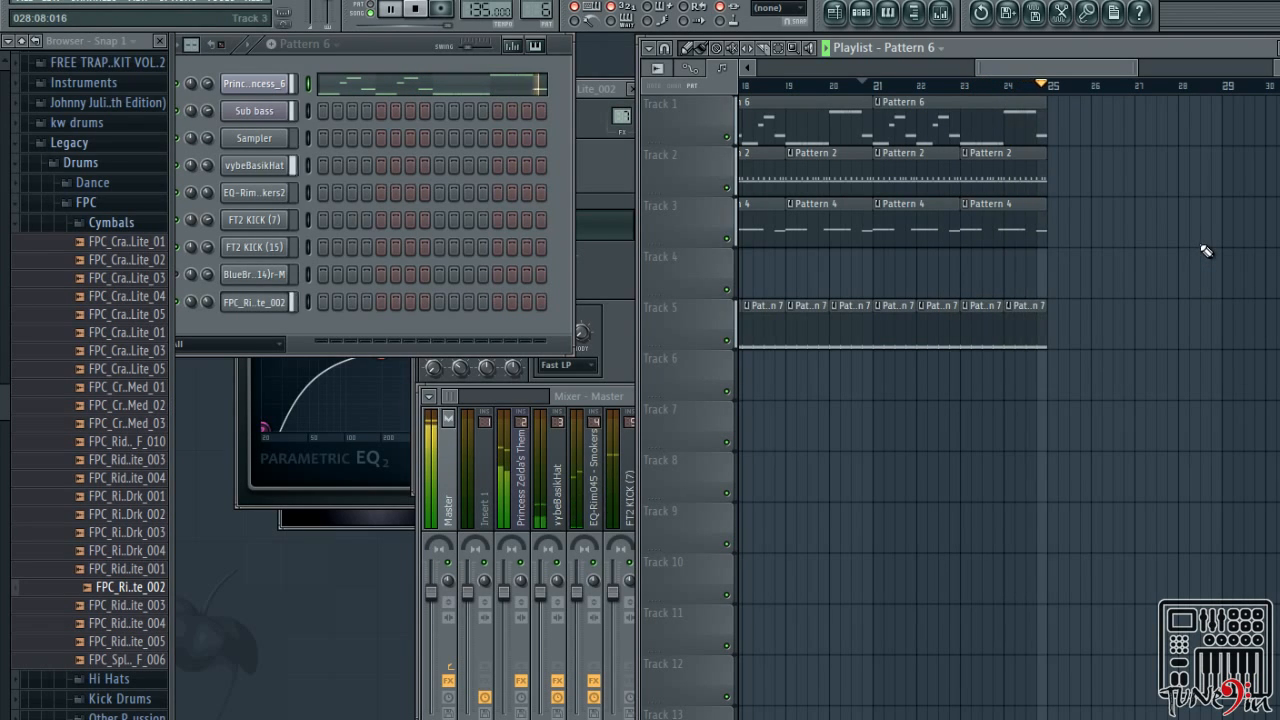
pyautogui.click(1106, 85)
pyautogui.moveTo(1112, 69); pyautogui.dragTo(851, 50)
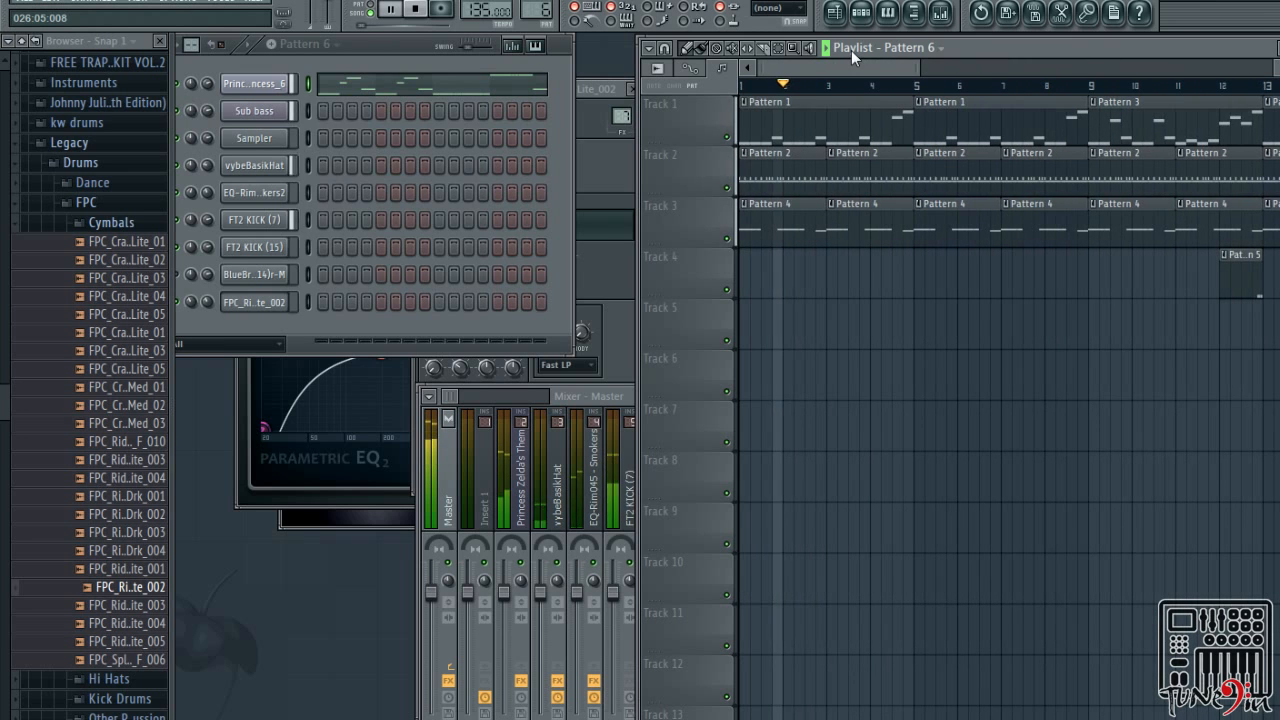
pyautogui.press('space')
# Play the whole song from bar 1 with the start of the arrangement shown in the playlist
pyautogui.click(906, 88)
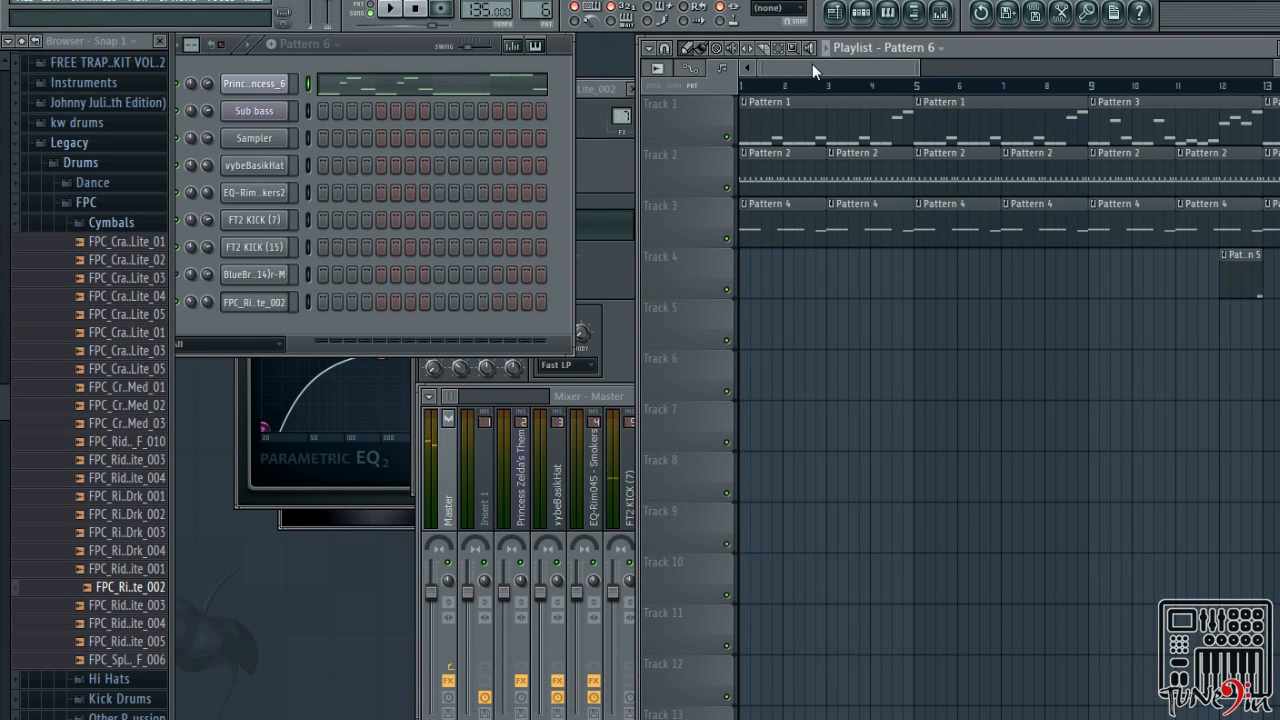
pyautogui.moveTo(812, 64); pyautogui.dragTo(862, 55)
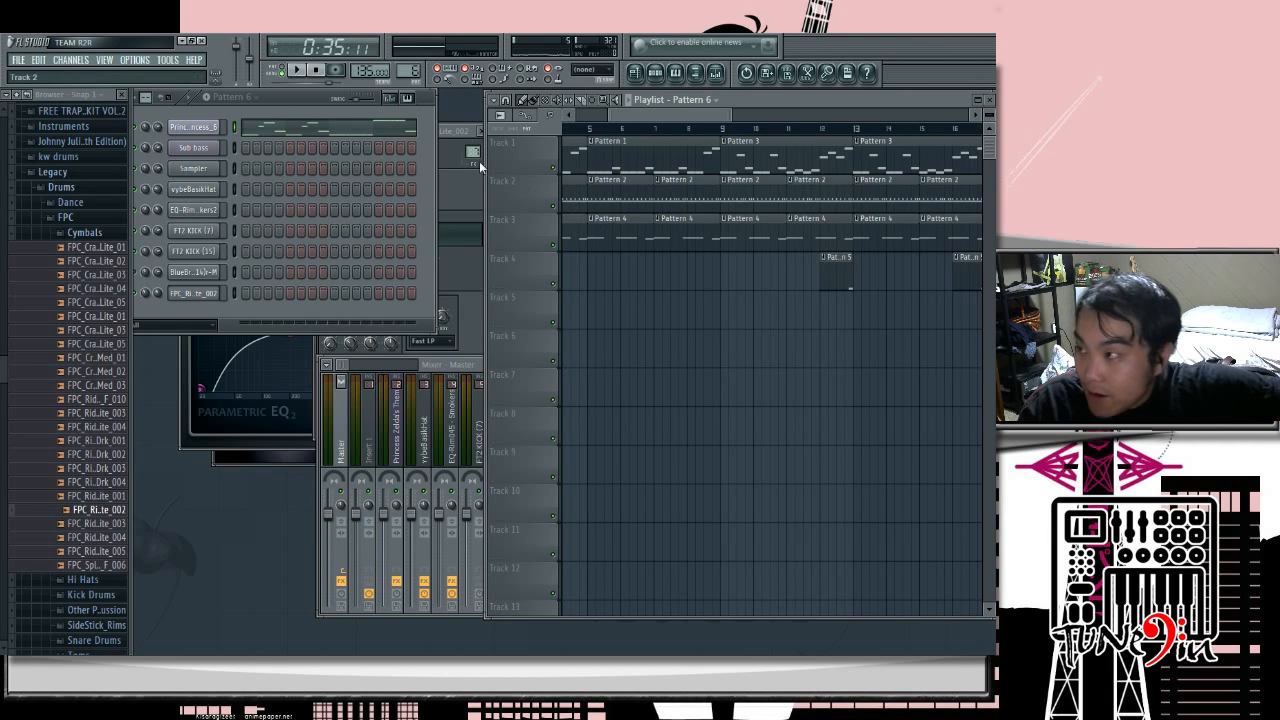
pyautogui.moveTo(653, 117); pyautogui.dragTo(607, 119)
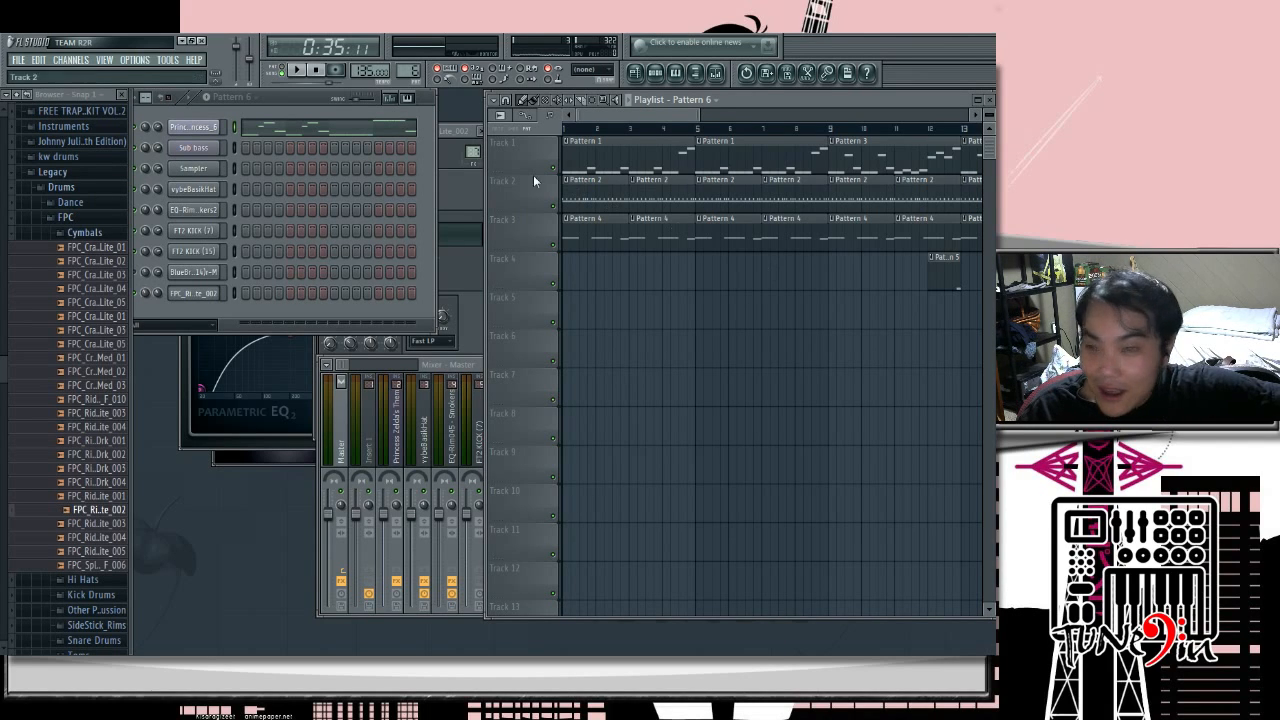
pyautogui.click(297, 70)
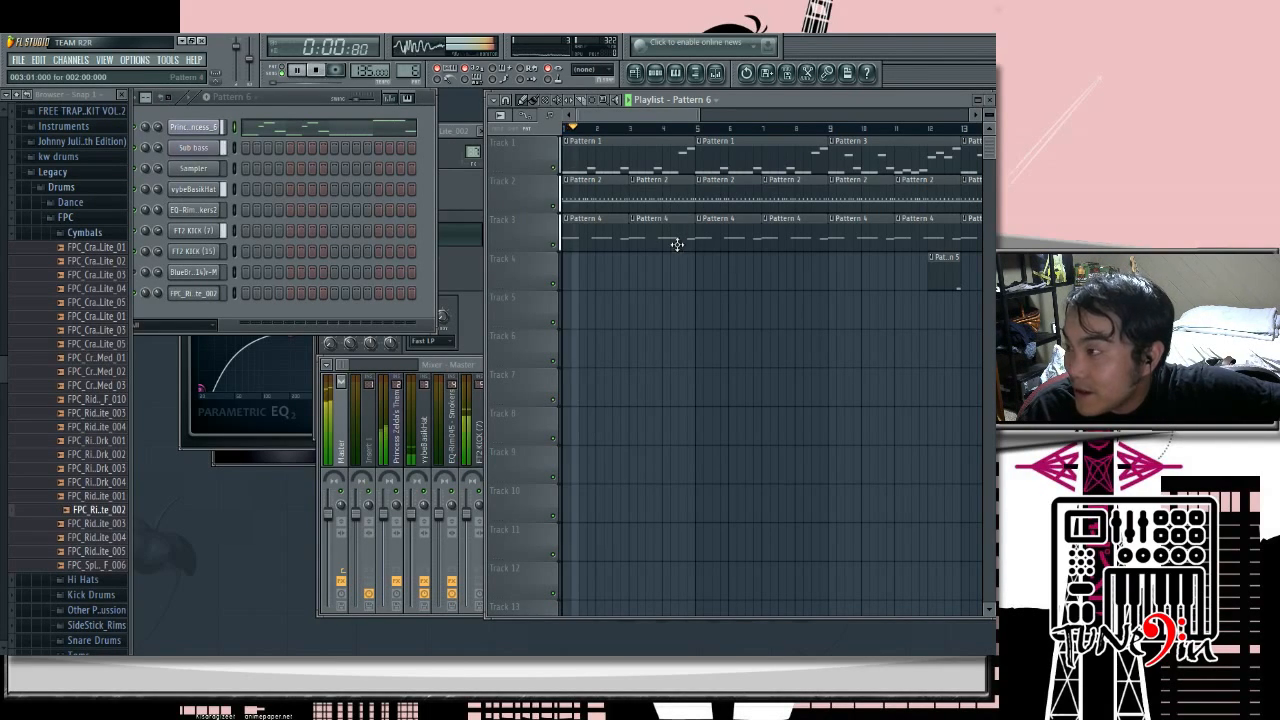